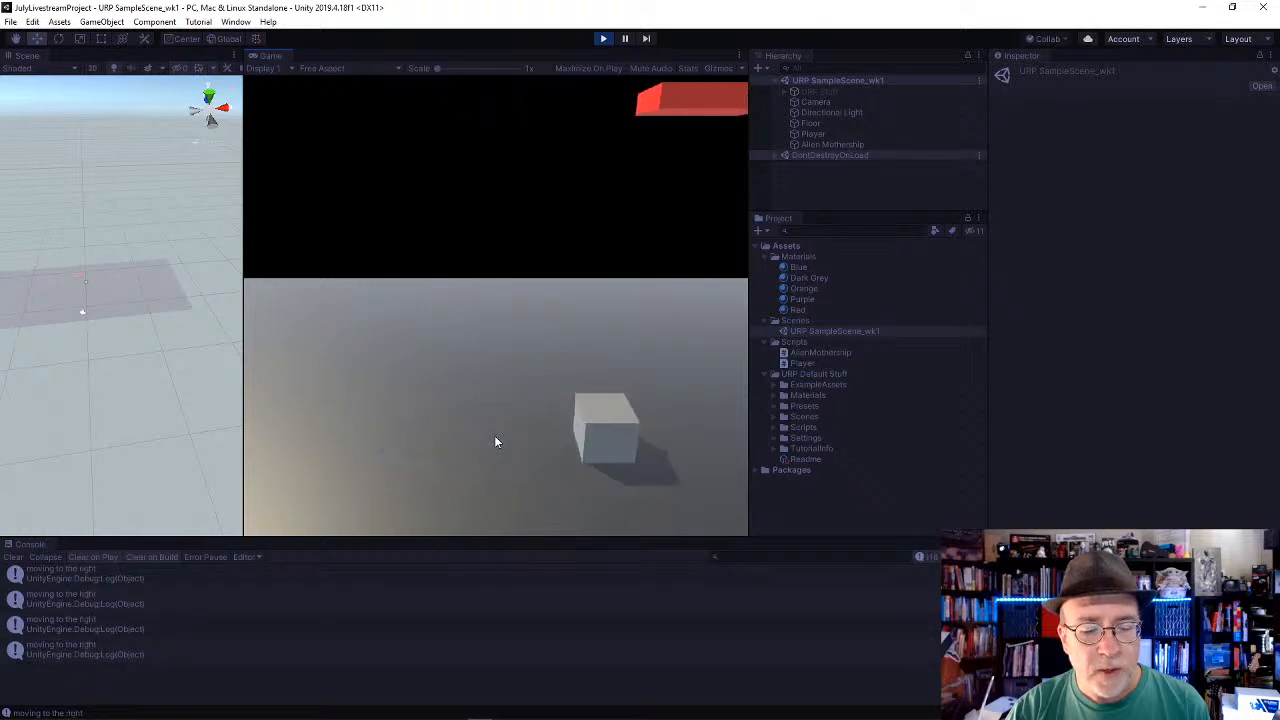
Step: Test the player cube's left and right movement in the running game and stop play mode
key("a")
key("d")
key("d")
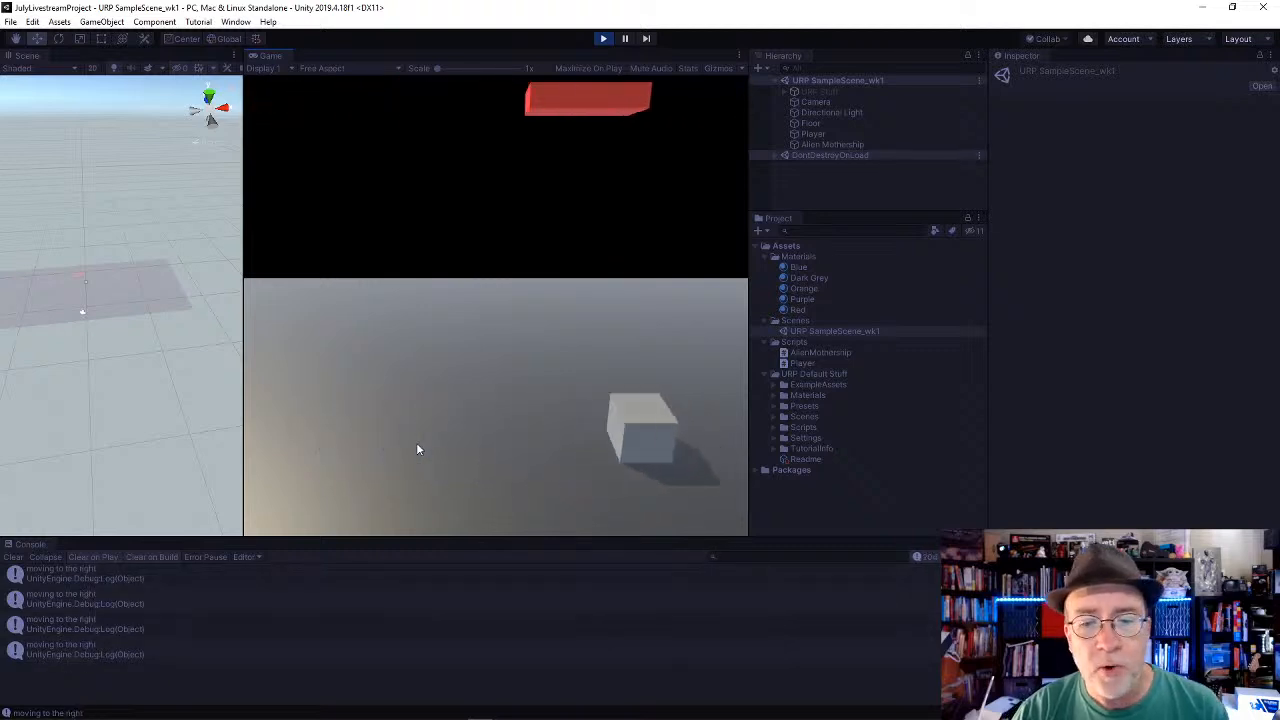
key("a")
key("d")
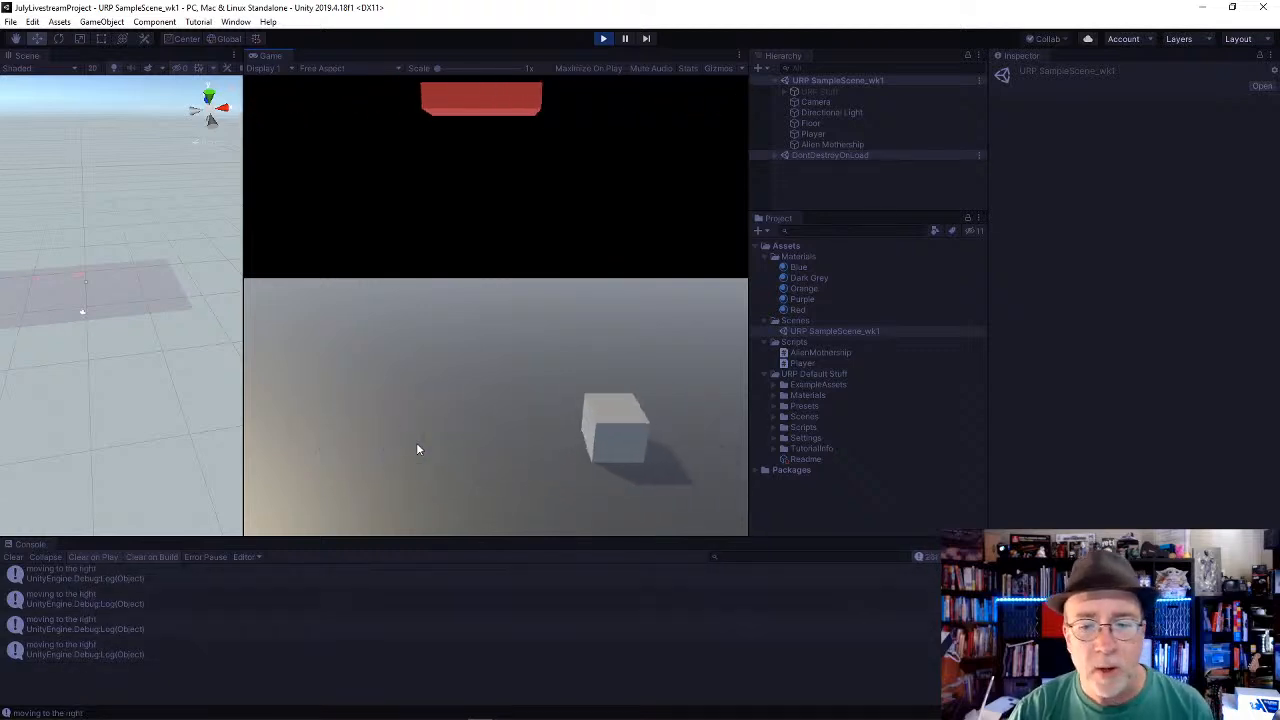
key("a")
key("d")
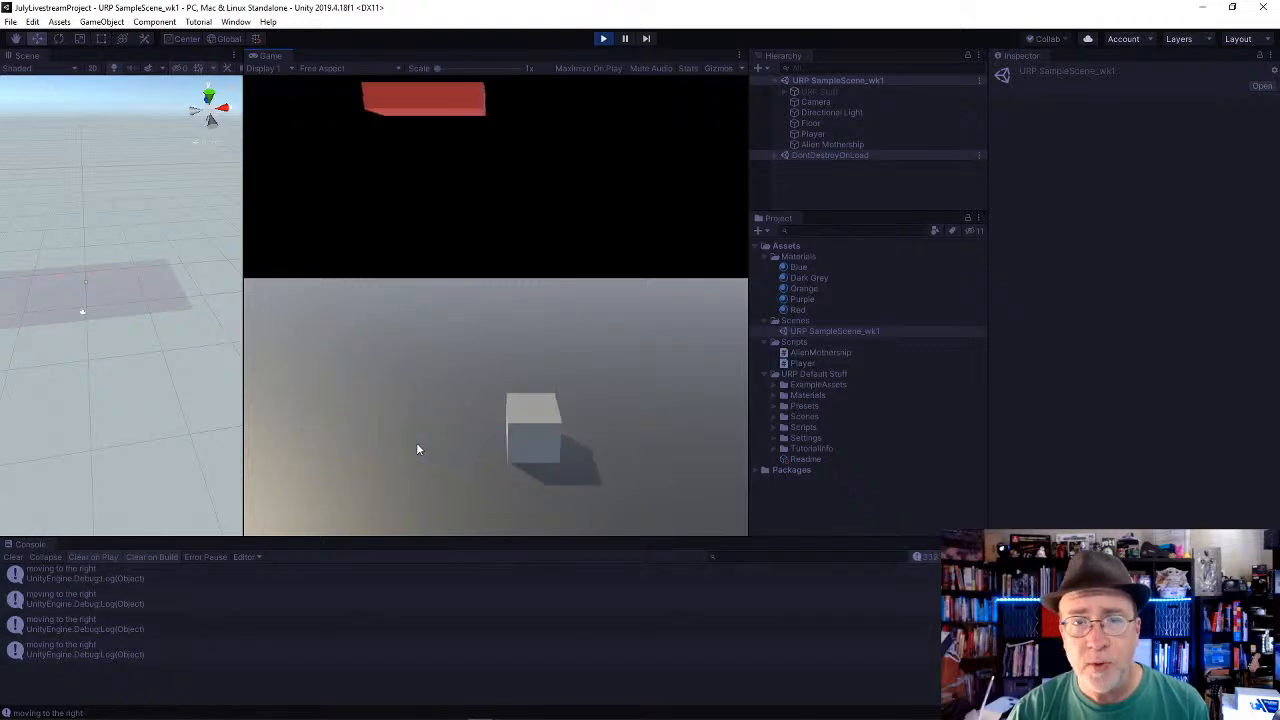
key("a")
key("d")
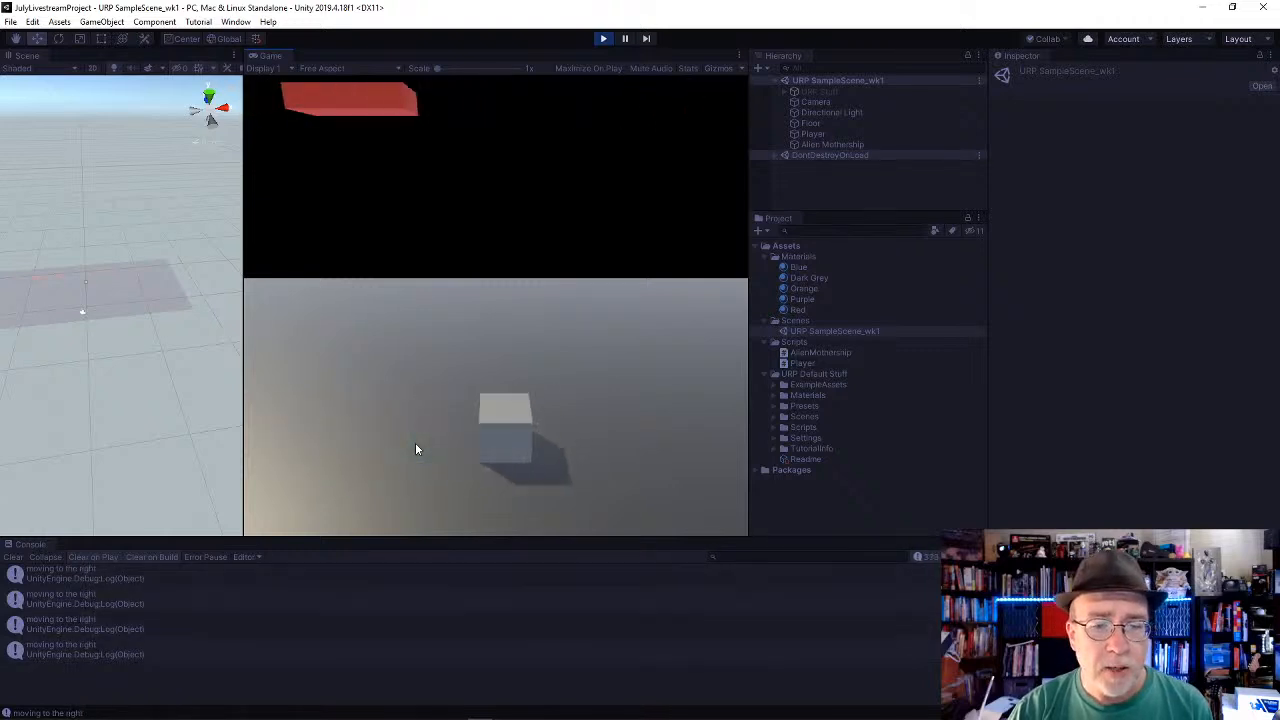
key("a")
key("d")
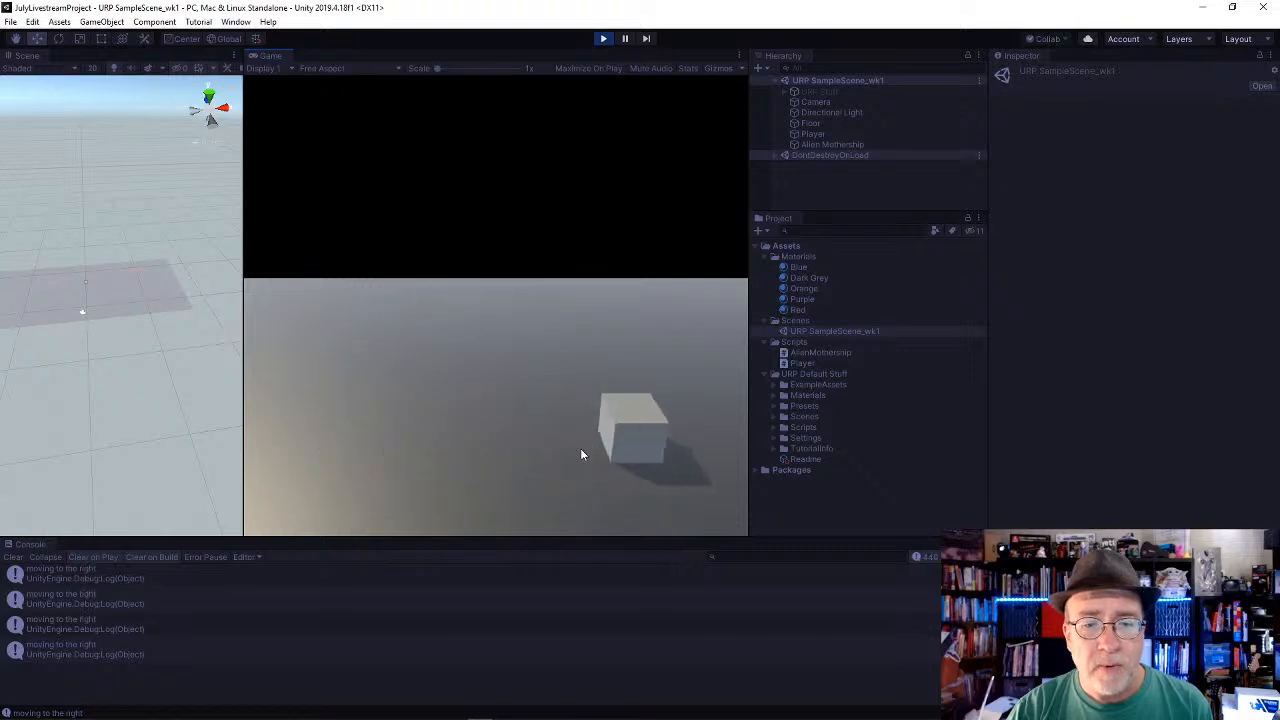
key("a")
key("d")
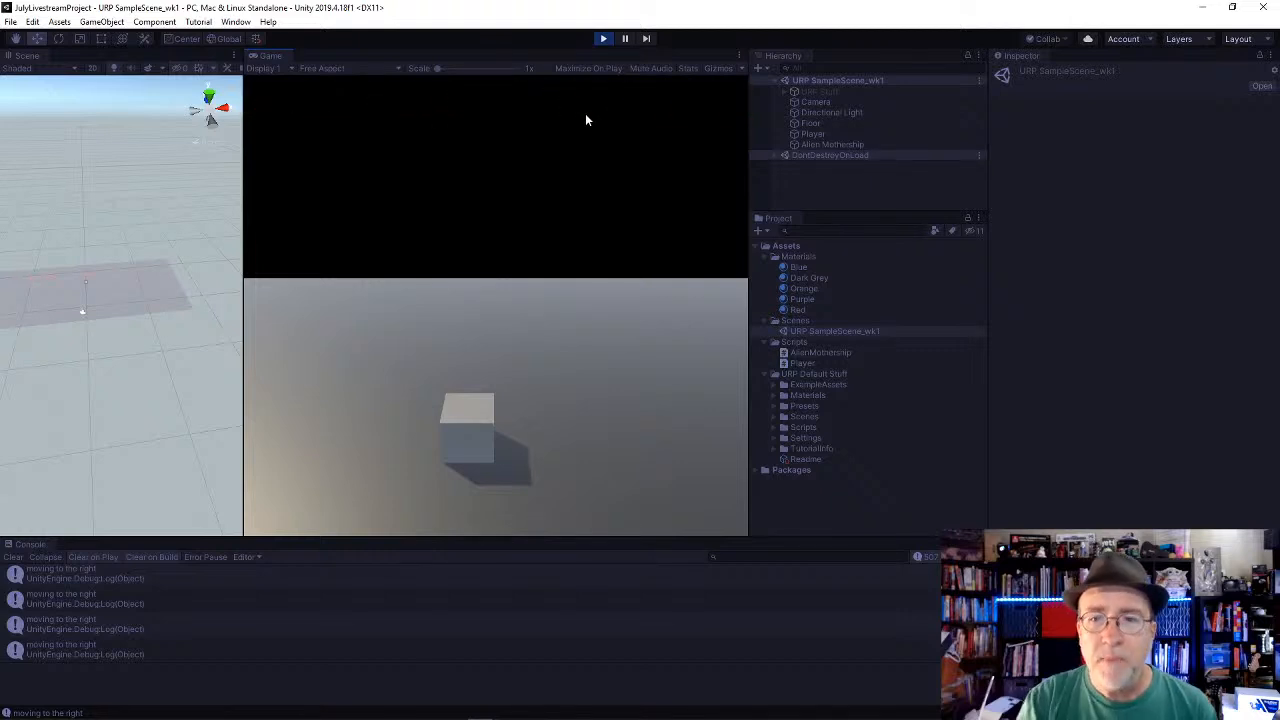
left_click(603, 38)
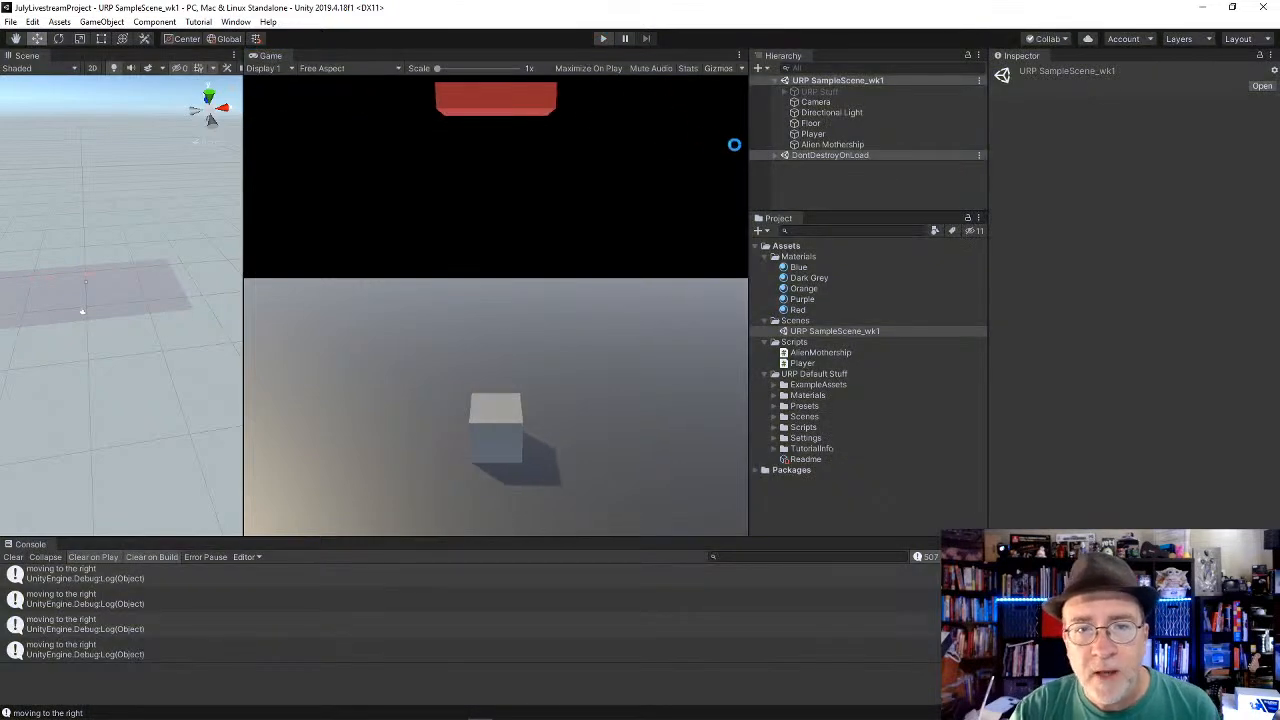
Step: Inspect the Player and Alien Mothership components, and open the Player script in Visual Studio
left_click(800, 134)
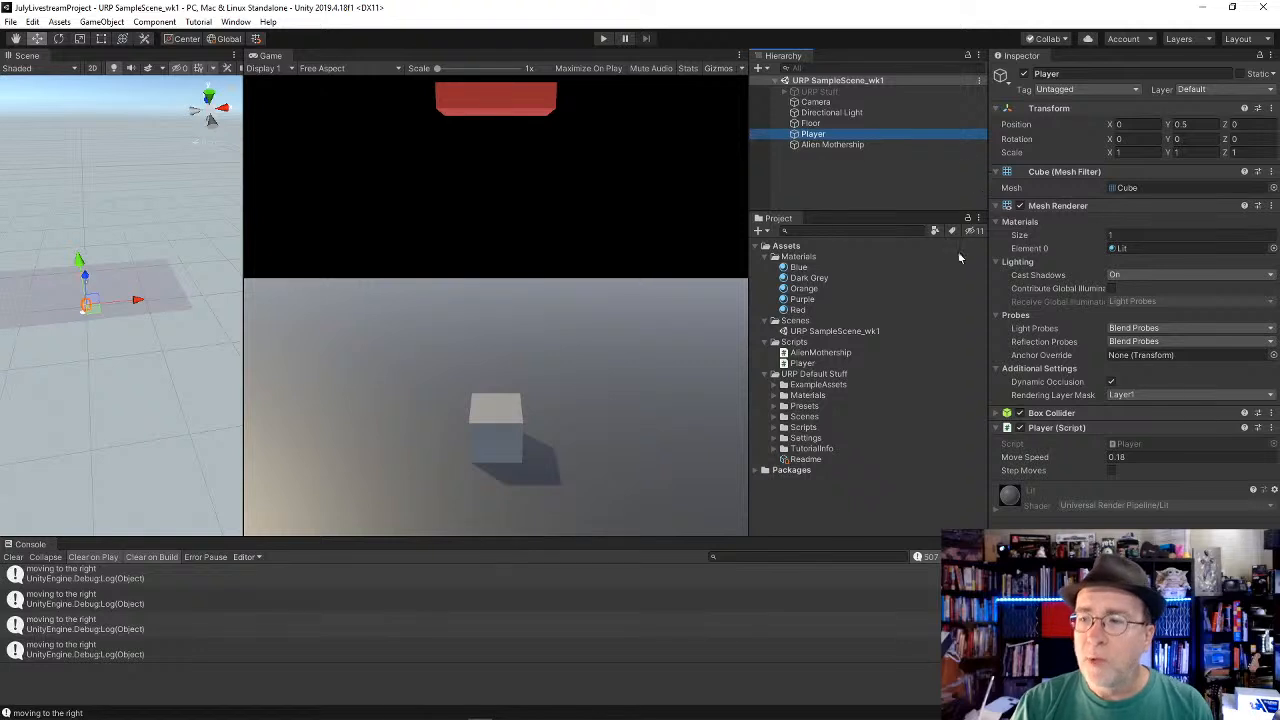
left_click(820, 145)
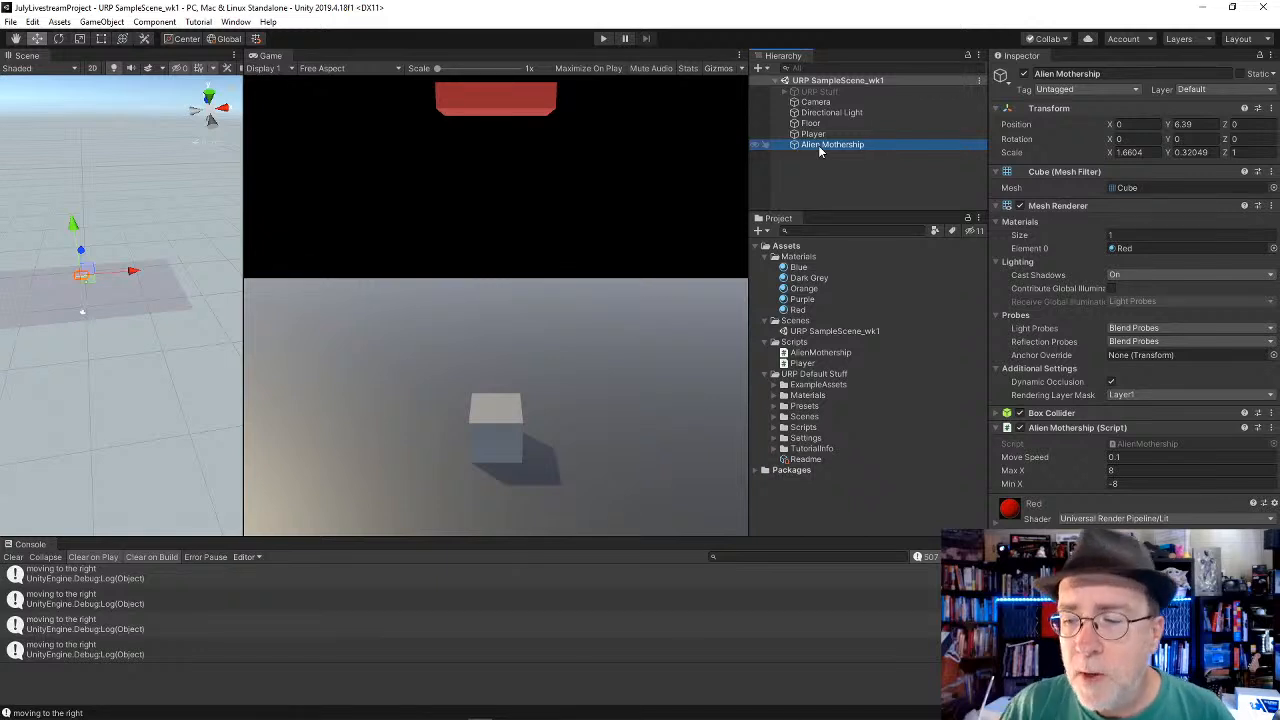
left_click(812, 134)
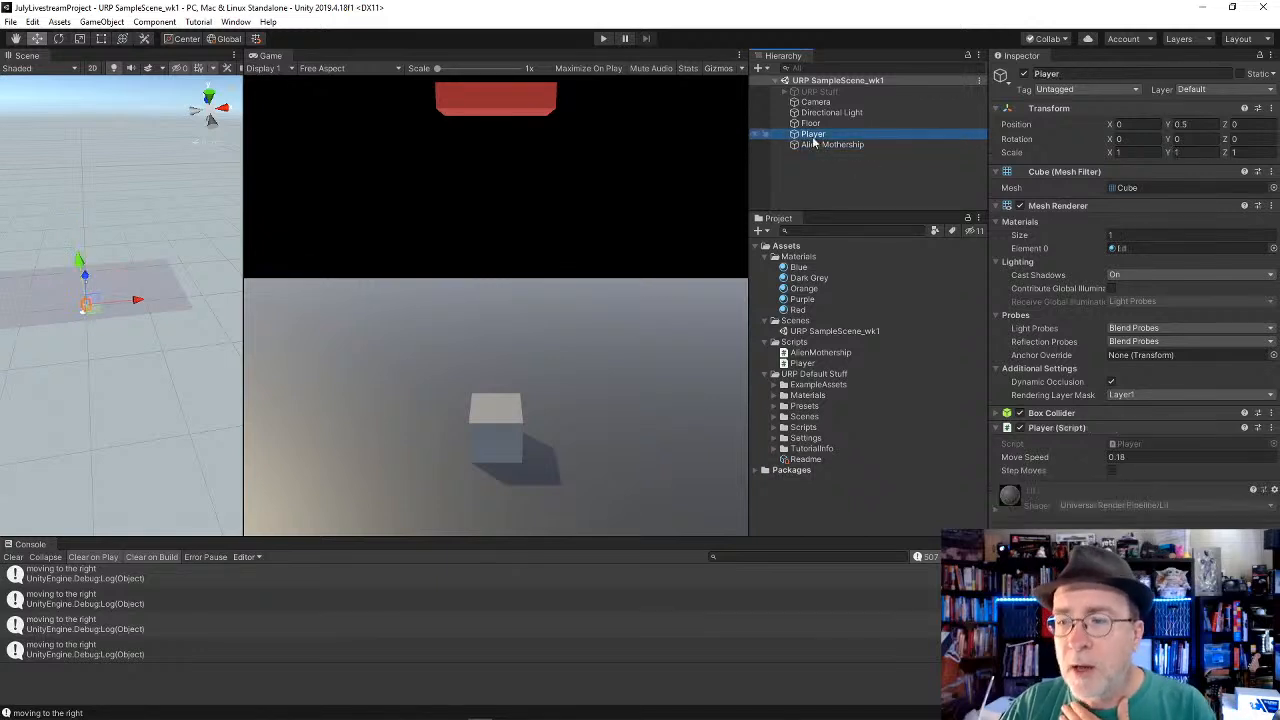
left_click(1130, 445)
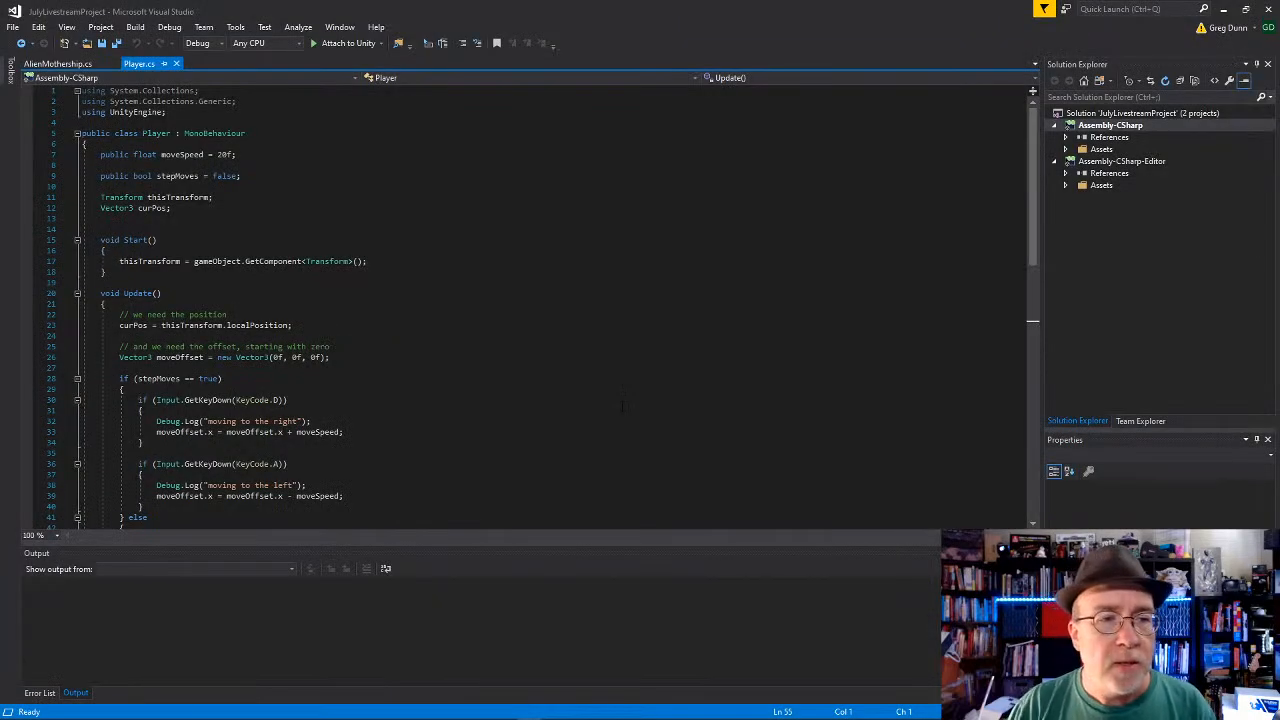
Step: Review Player.cs from the Start function's transform reference through Update's movement, stepMoves and shooting code to the position assignment
left_click(617, 325)
left_click(614, 250)
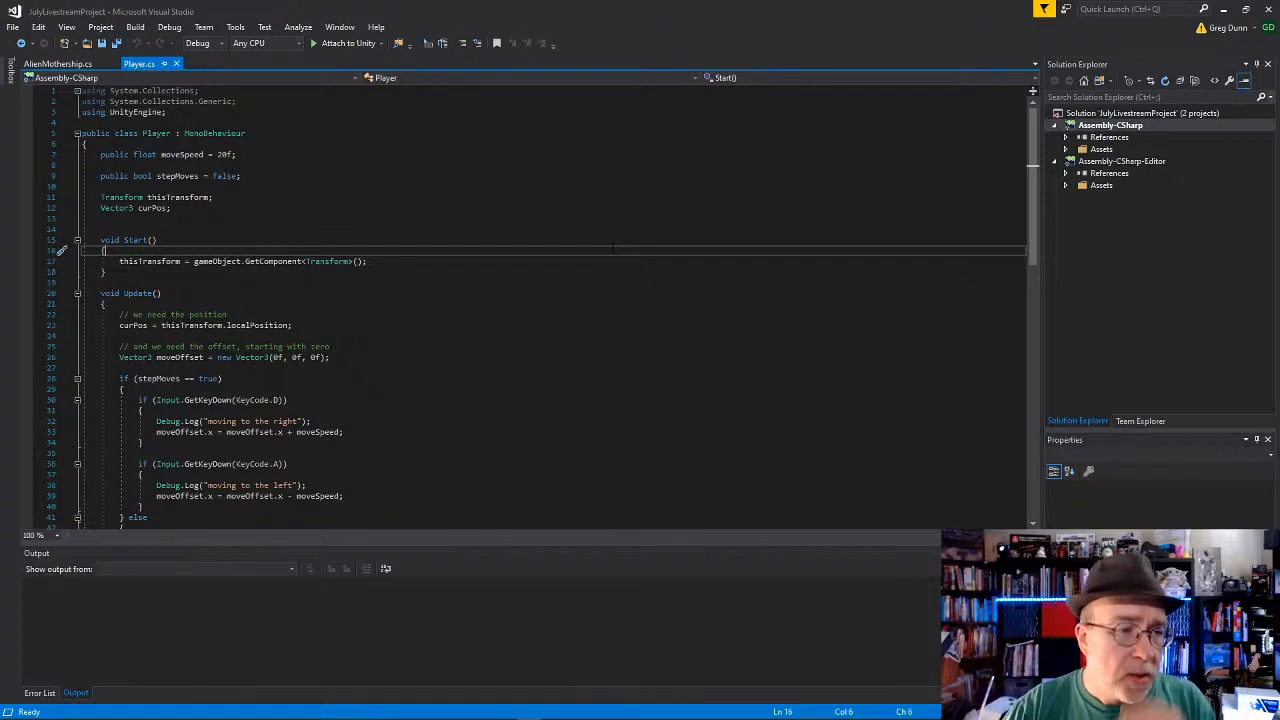
scroll(613, 248, "down", 1)
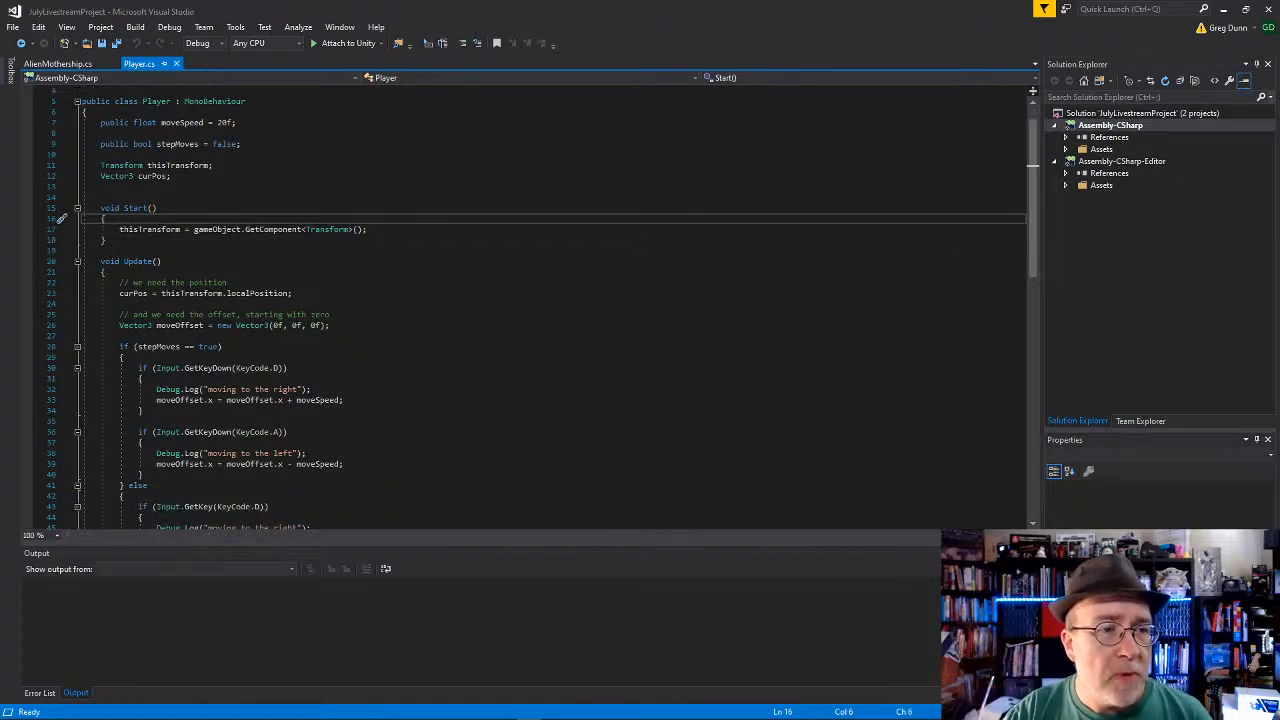
scroll(331, 275, "down", 1)
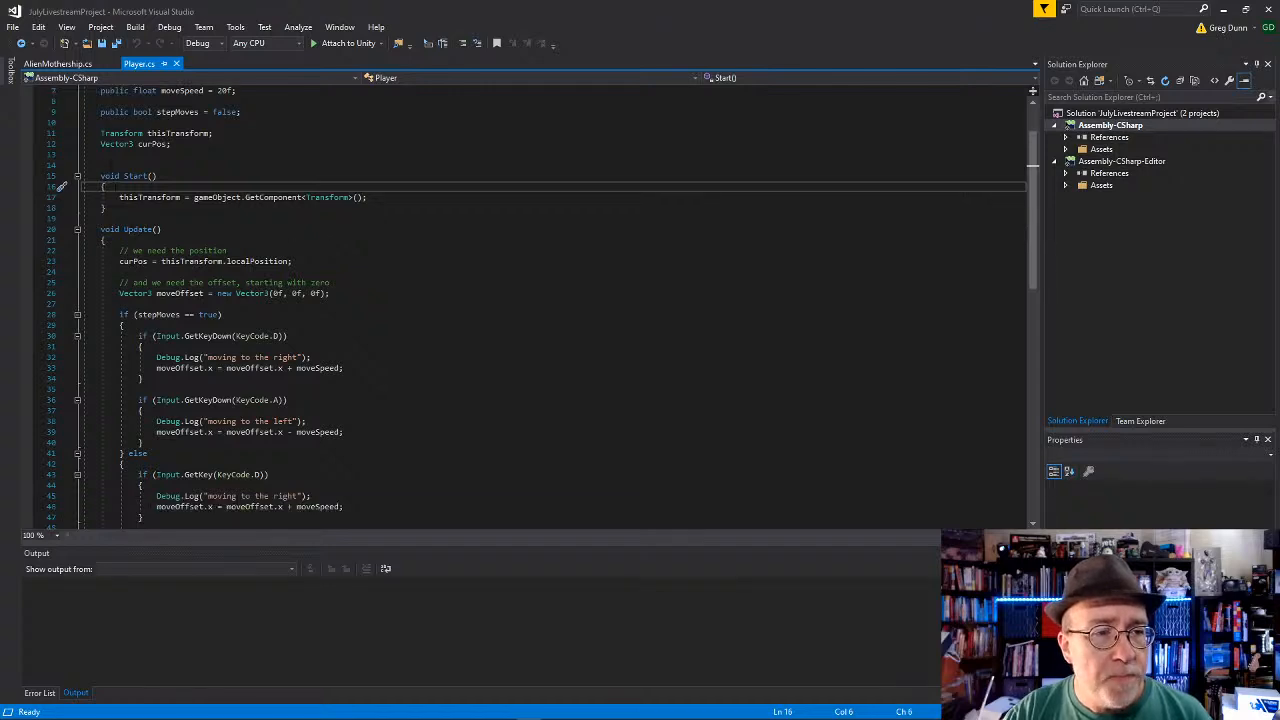
left_click_drag(369, 199, 38, 201)
left_click(274, 218)
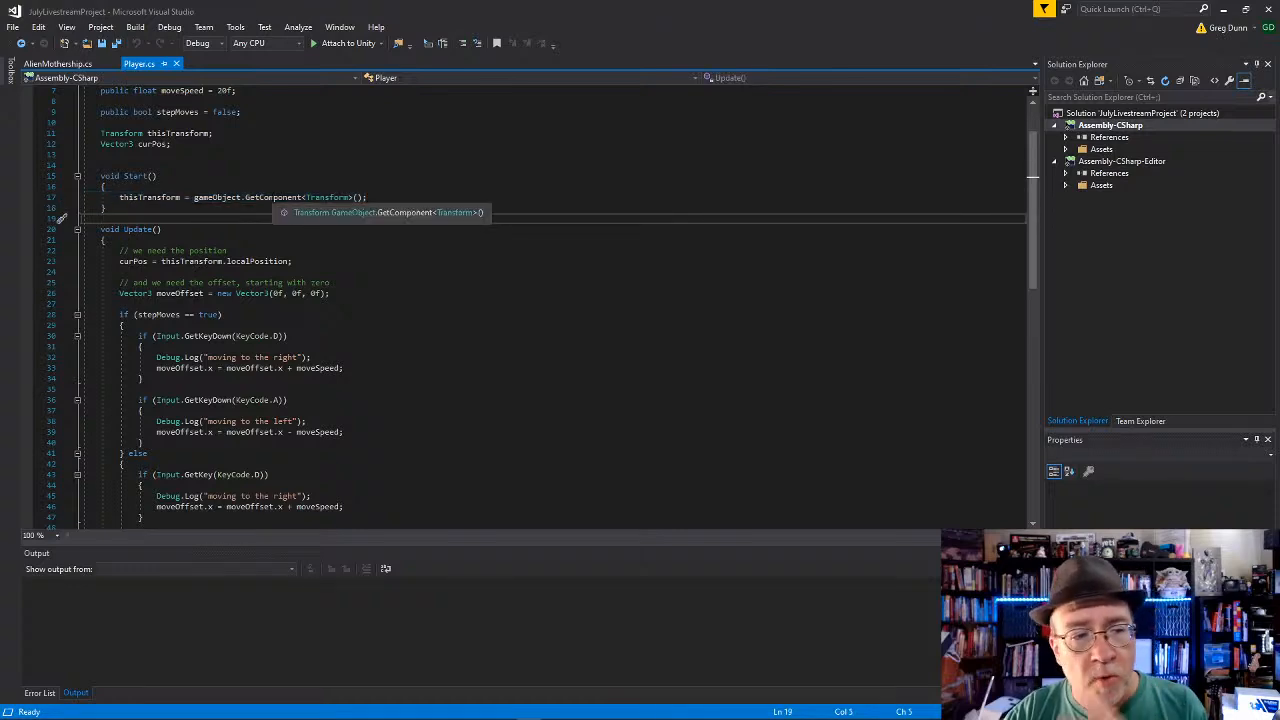
scroll(275, 200, "down", 3)
scroll(275, 200, "down", 2)
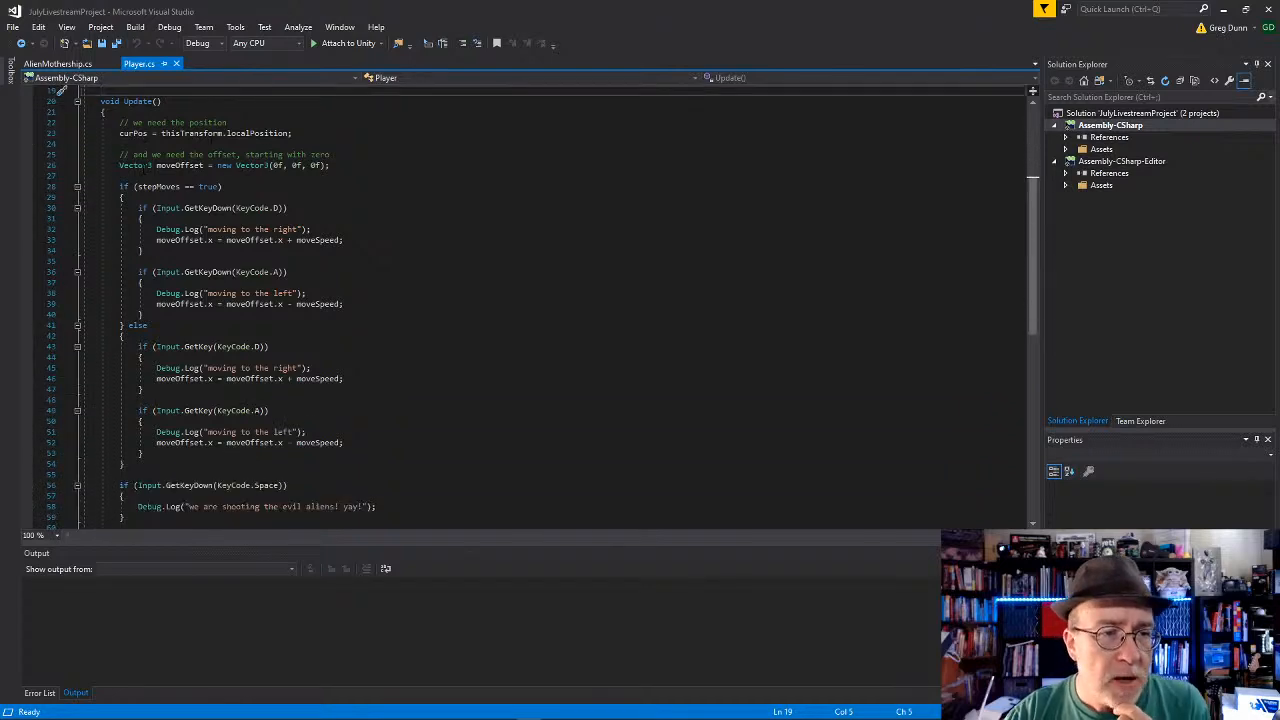
scroll(275, 200, "down", 1)
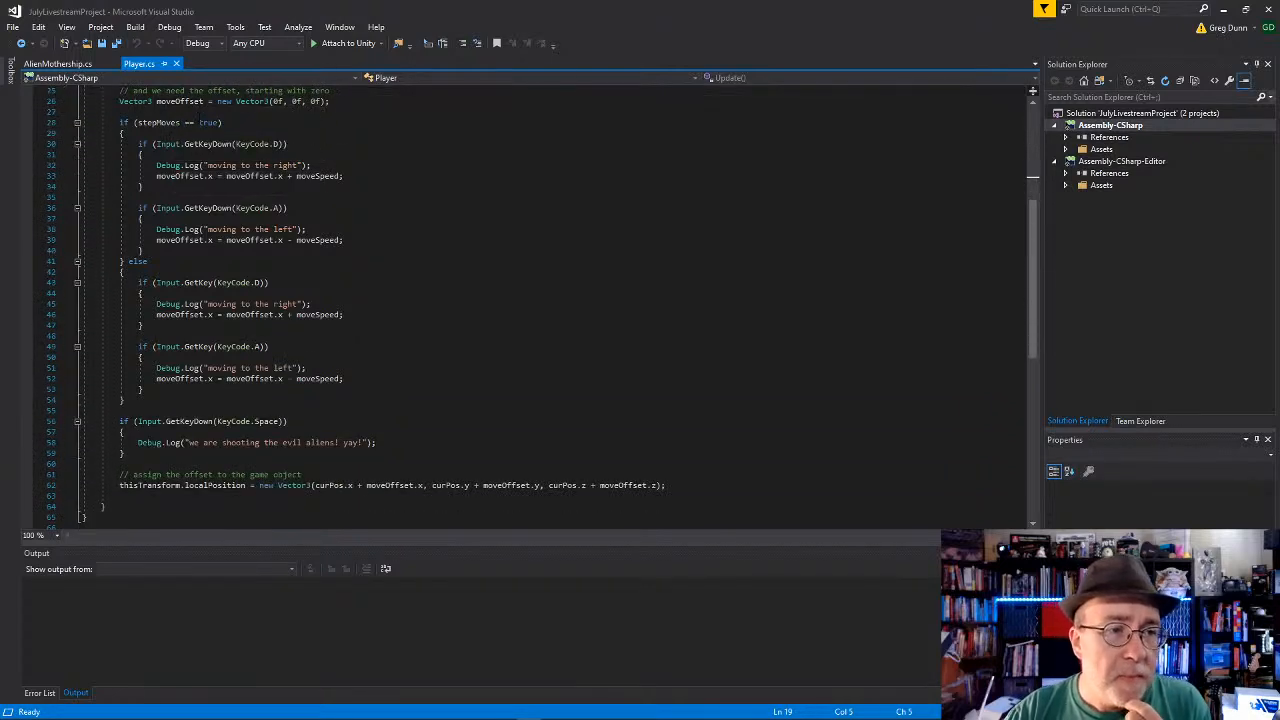
left_click_drag(200, 122, 366, 443)
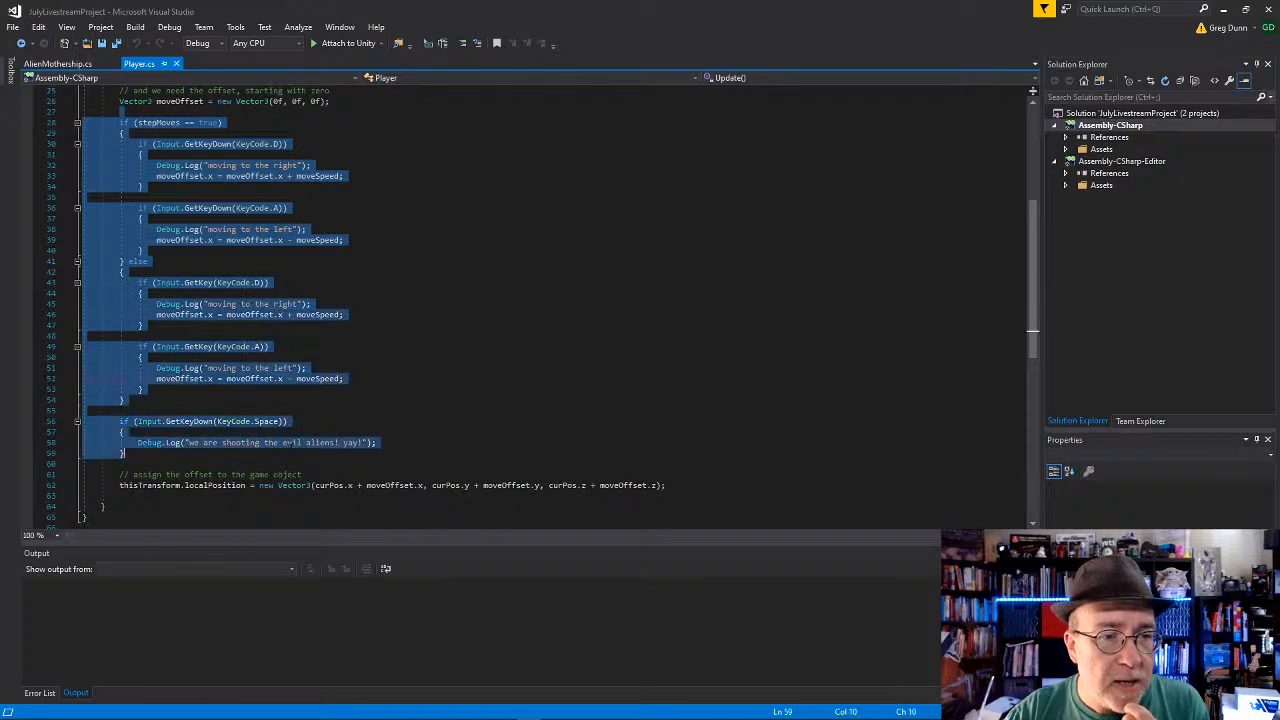
left_click(366, 443)
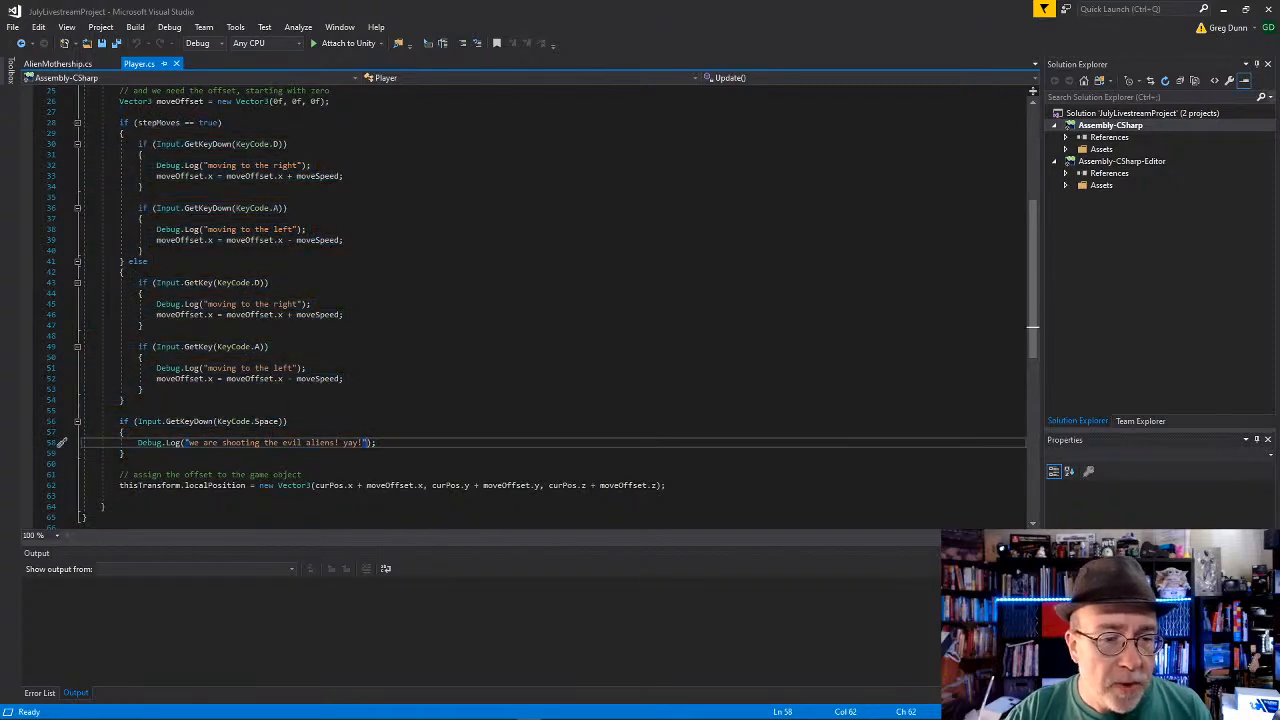
scroll(313, 428, "down", 1)
scroll(540, 300, "up", 3)
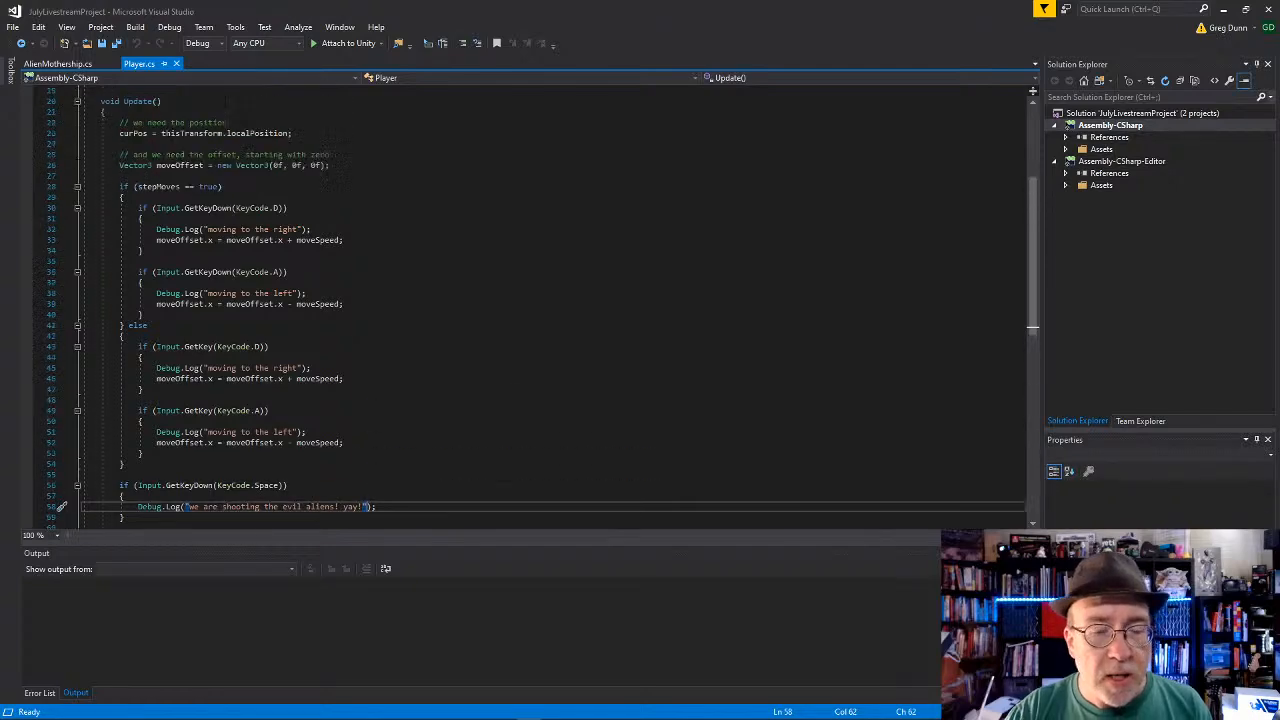
double_click(163, 188)
Step: Switch to Unity, enable Step Moves on the Player script, and run the game
key("alt+Tab")
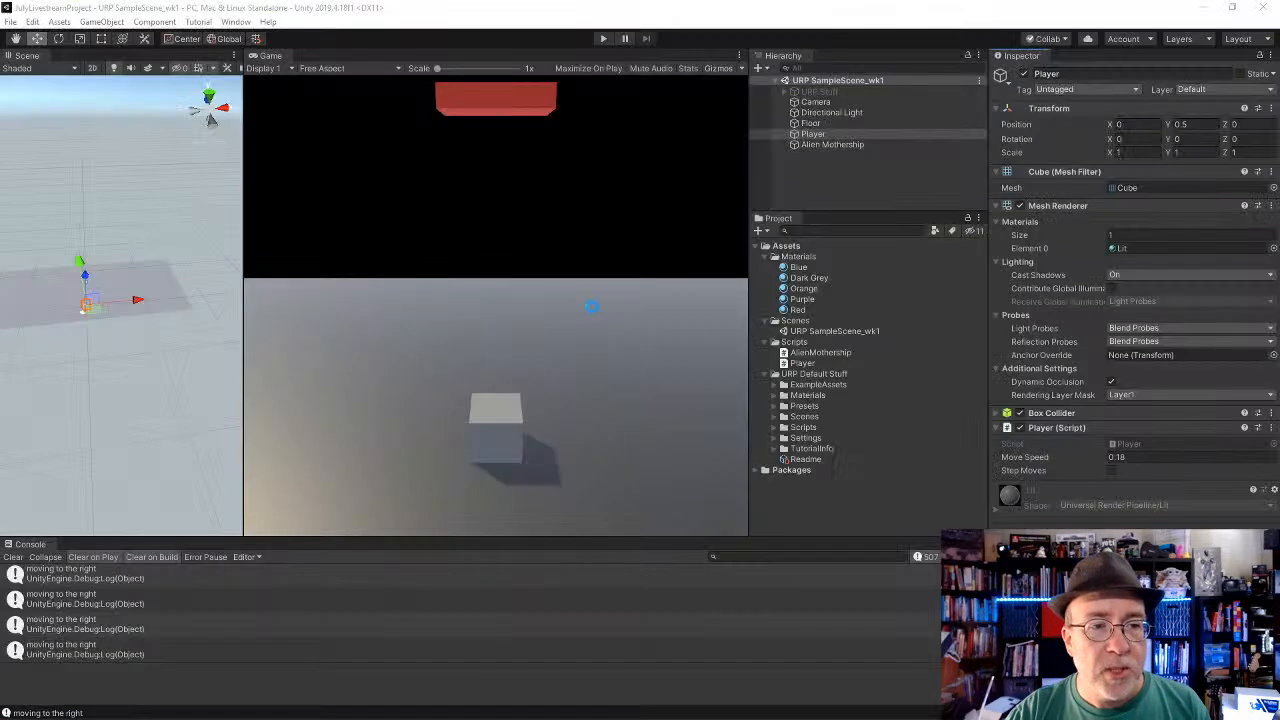
left_click(1111, 470)
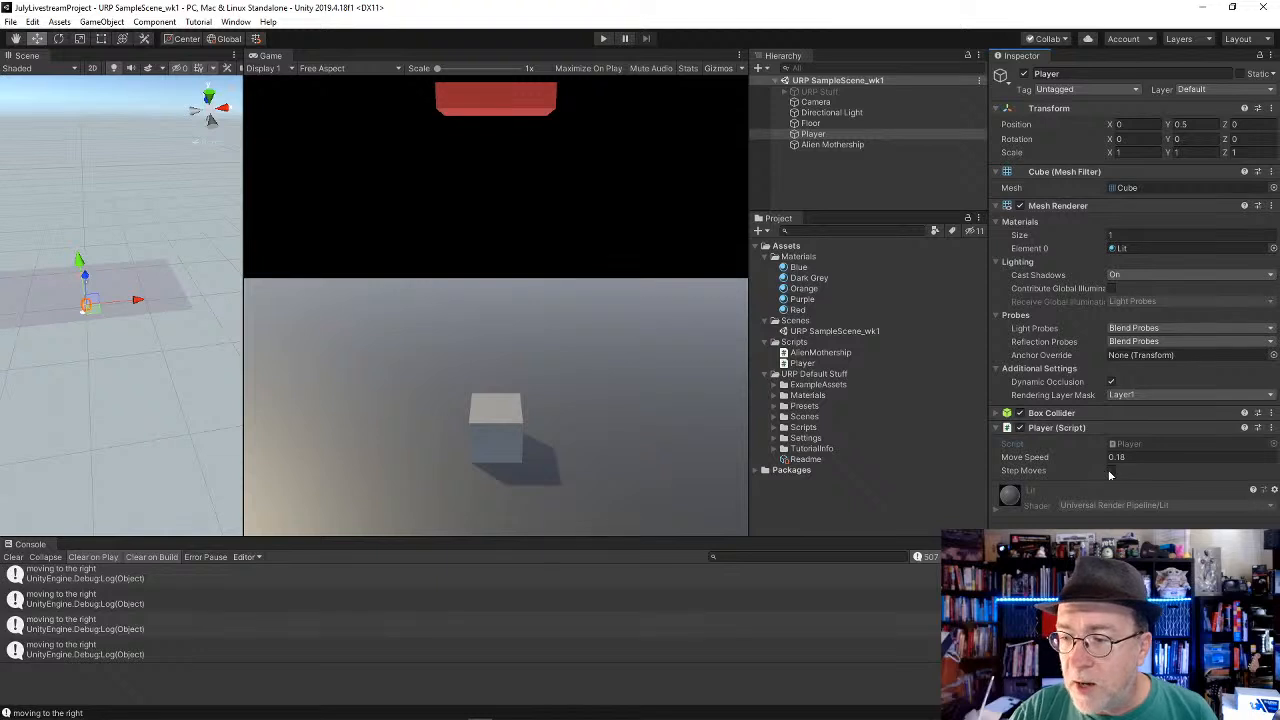
left_click(603, 39)
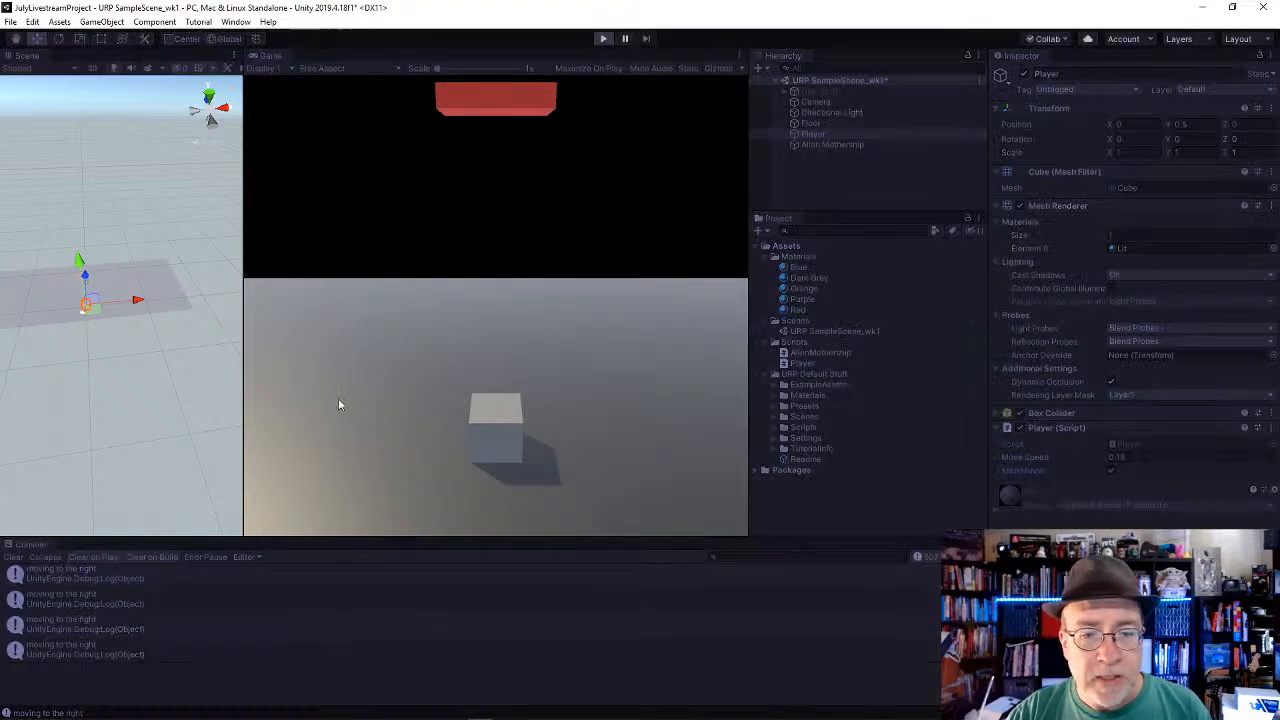
key("ctrl+p")
Step: Test stepping the player cube left and right in the running game with Step Moves enabled
key("Left")
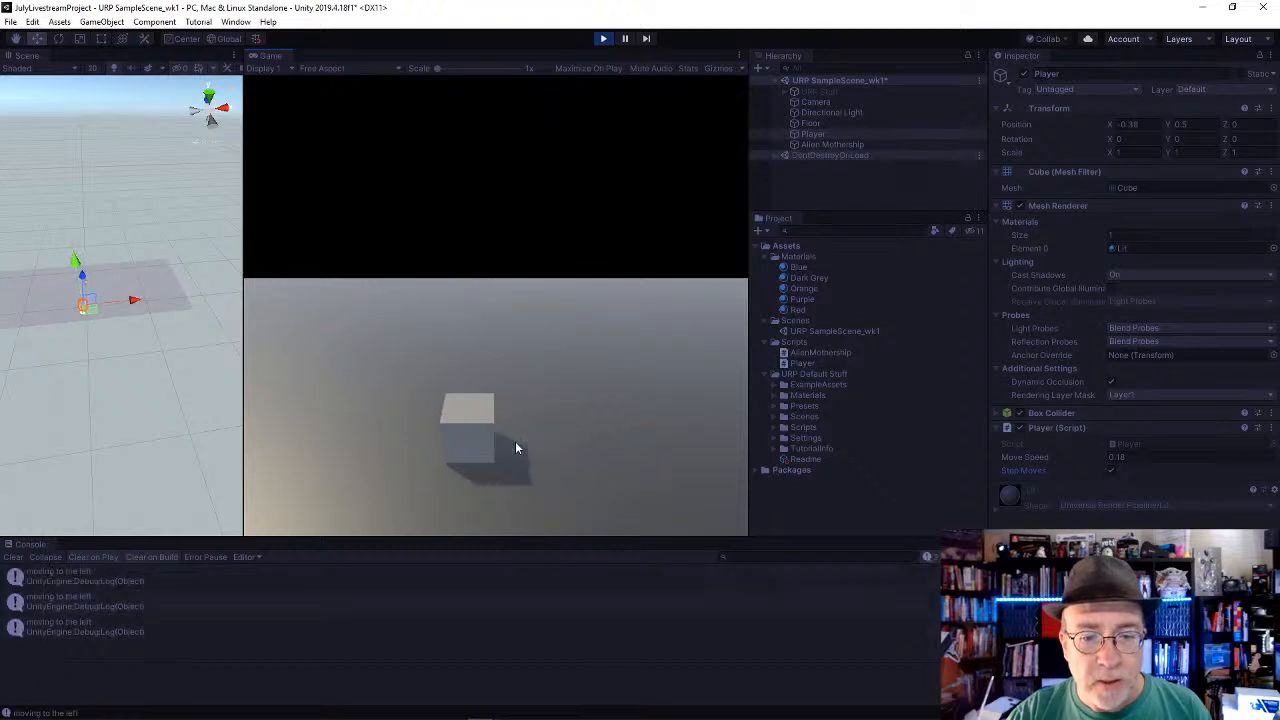
key("Left")
key("Left")
key("Left")
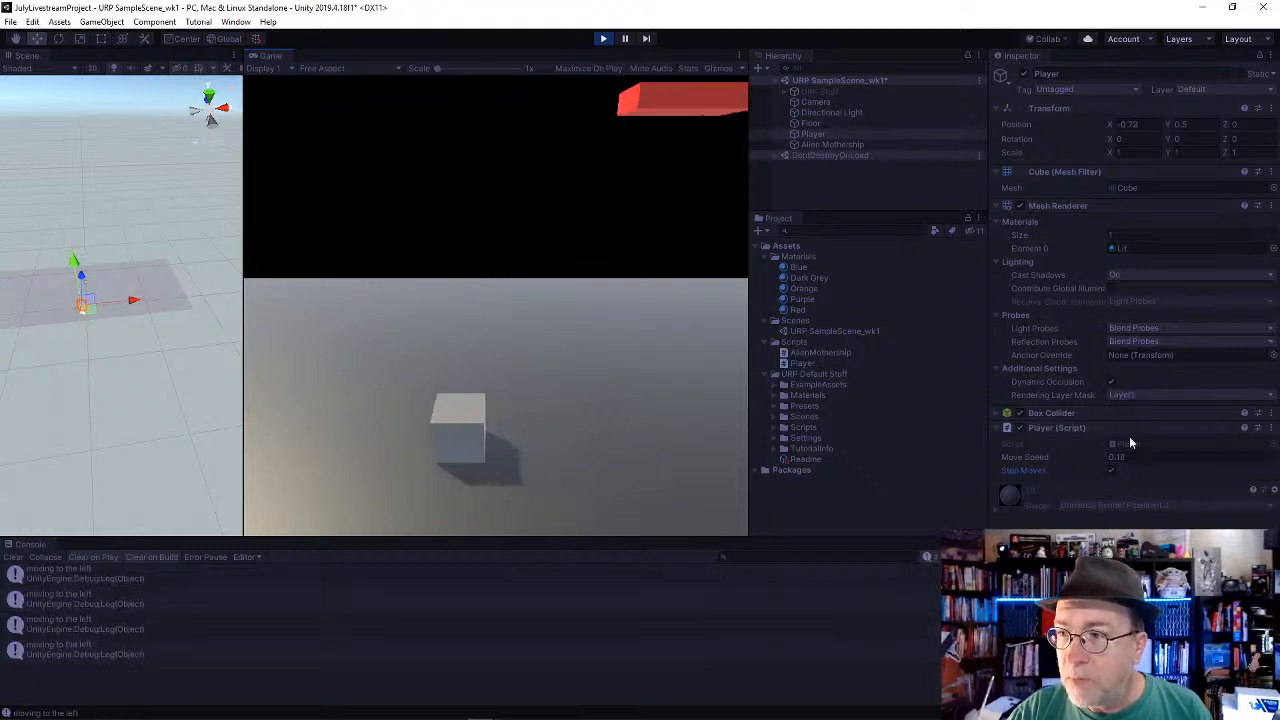
key("Right")
key("Right")
key("Right")
key("Right")
key("Right")
key("Right")
key("Right")
key("Right")
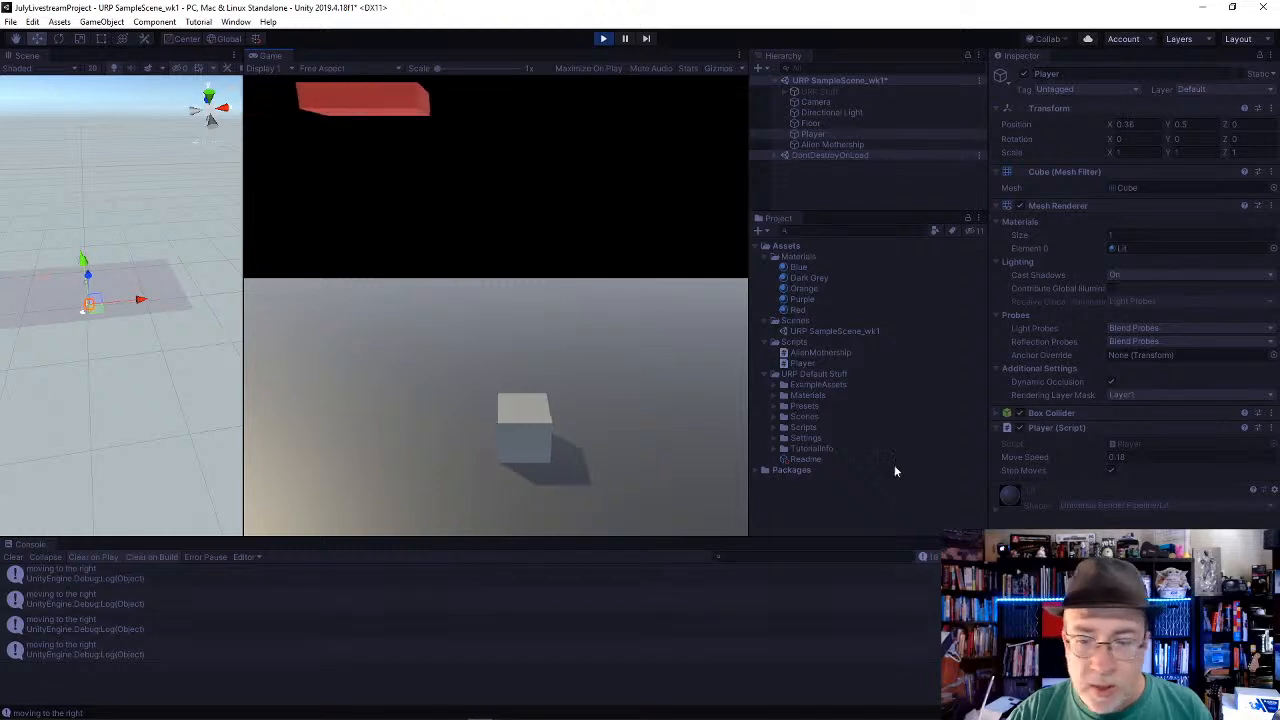
Step: Set the Player's Move Speed to 2 while the game runs and test stepping the cube both ways
left_click(1116, 457)
type("2")
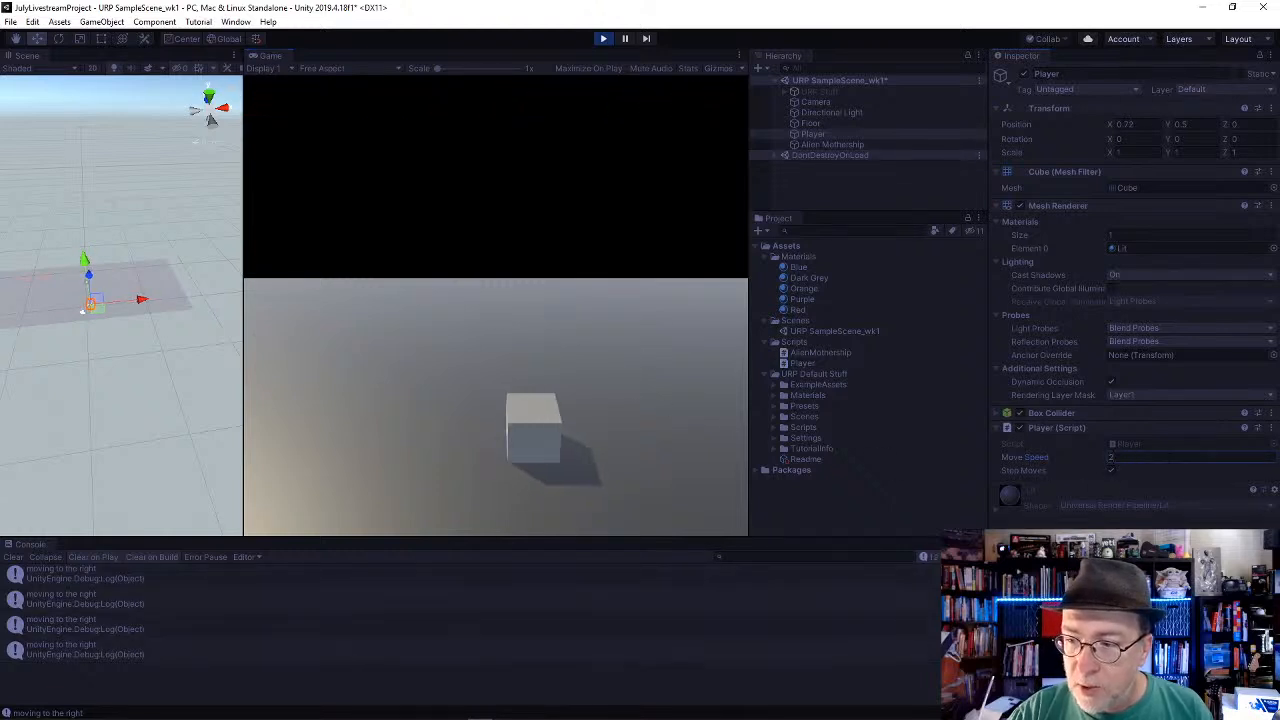
left_click(580, 362)
key("Right")
key("Right")
key("Left")
key("Left")
key("Left")
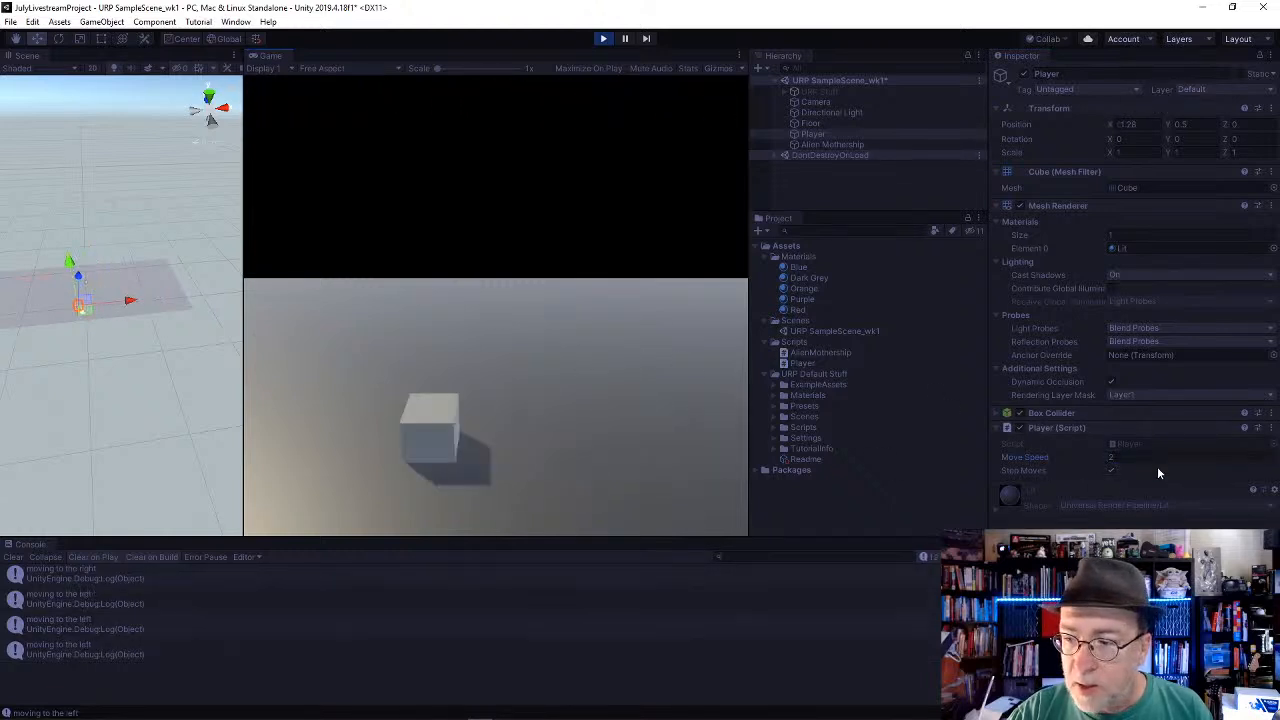
Step: Set the Player's Move Speed to 1, test stepping the cube repeatedly right and left, and stop play mode
left_click(1151, 457)
type("1")
left_click(664, 384)
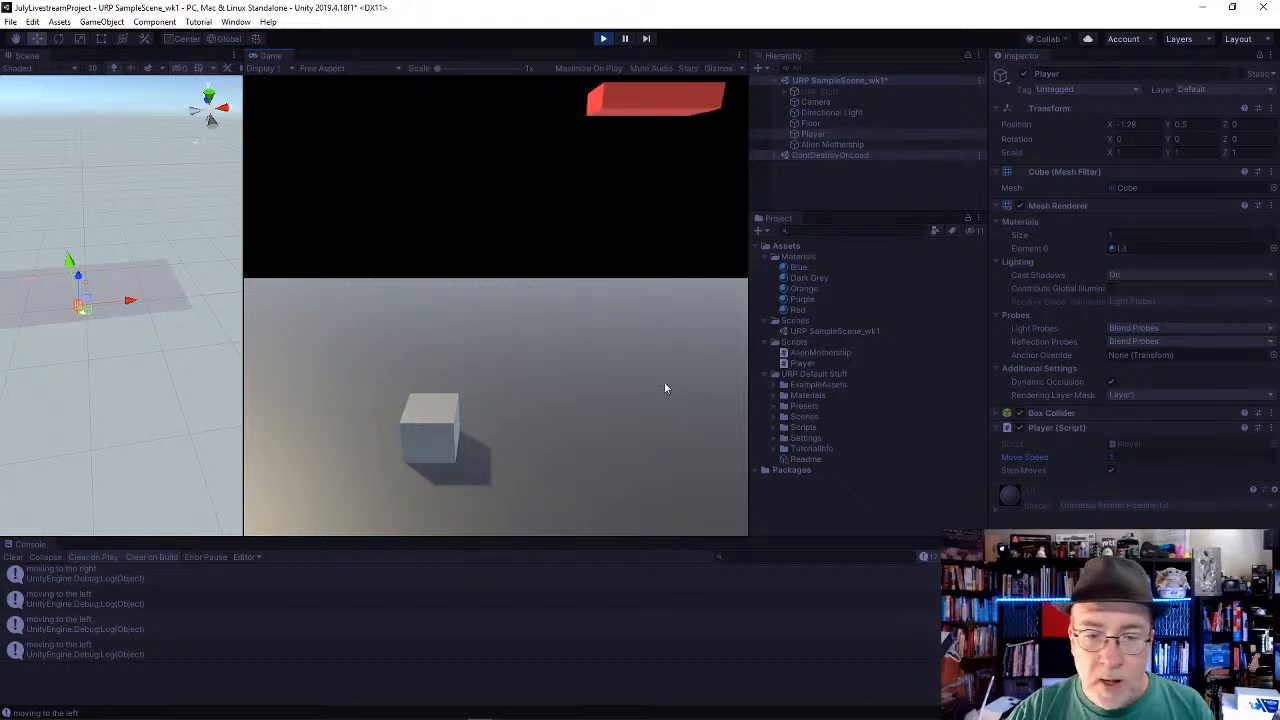
key("Right")
key("Right")
key("Right")
key("Left")
key("Left")
key("Left")
key("Left")
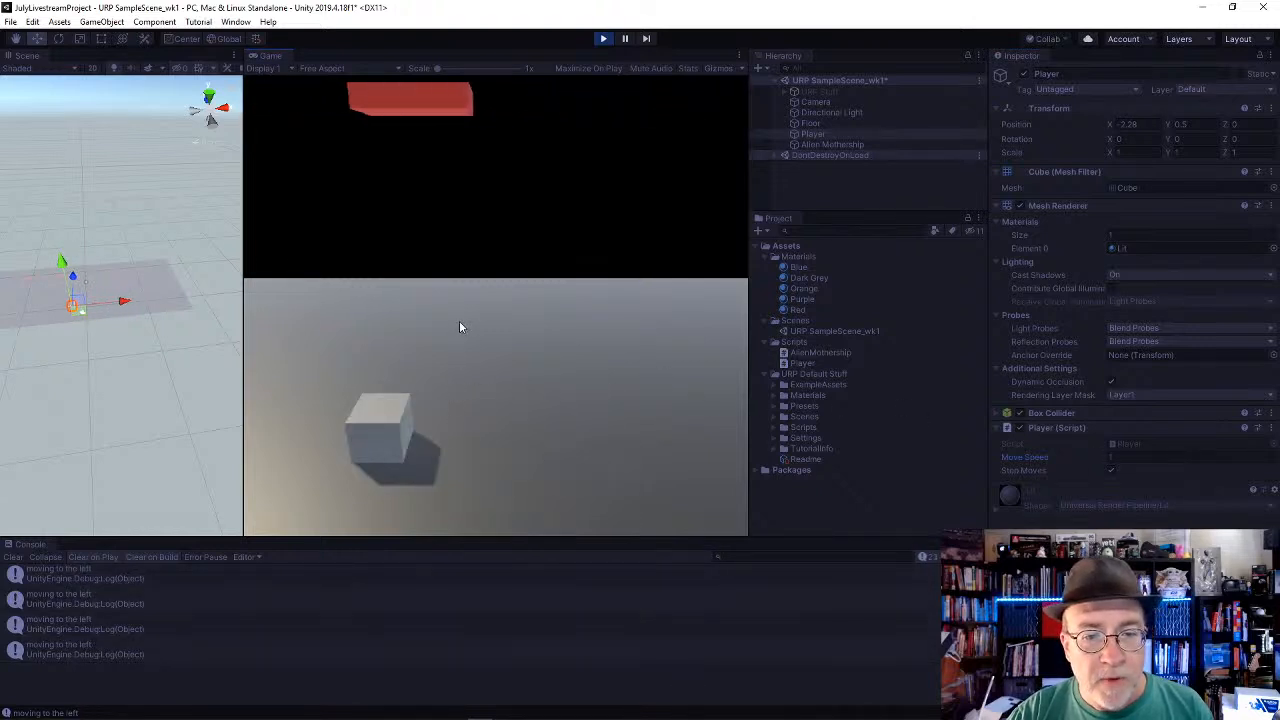
key("Right")
key("Right")
key("Right")
key("Left")
key("Left")
key("Left")
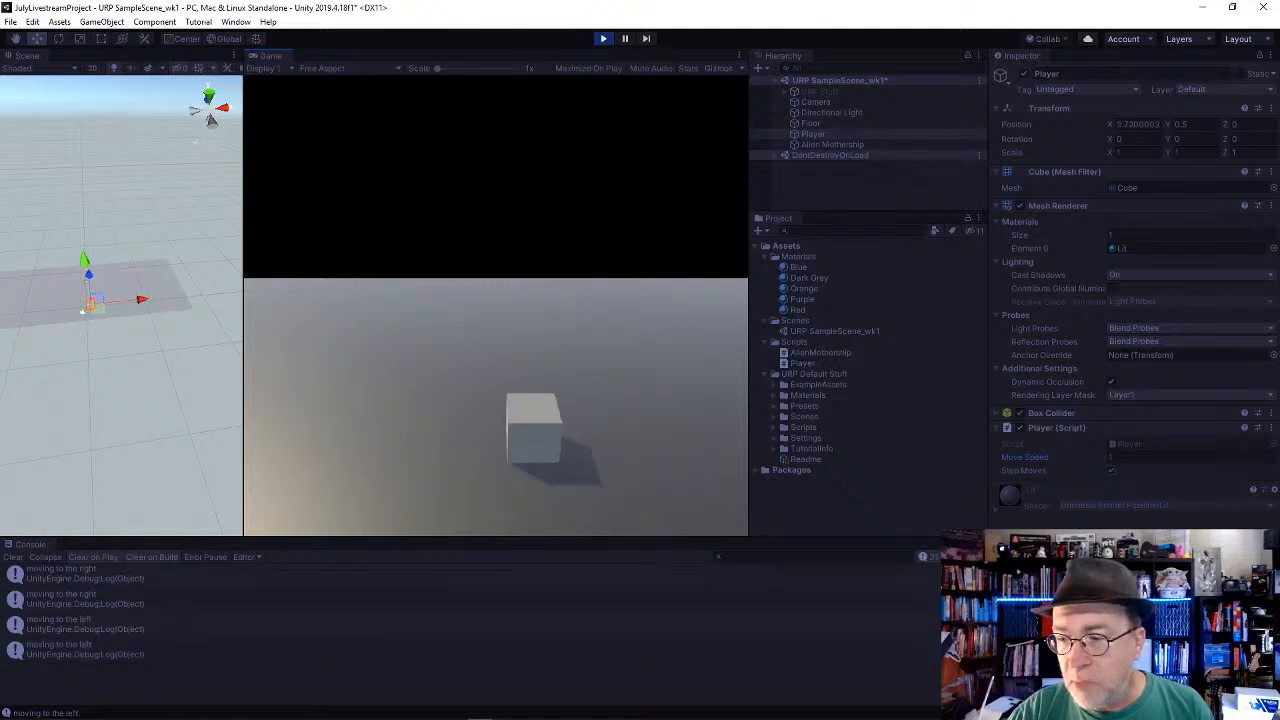
key("Right")
key("Right")
key("Left")
key("Left")
left_click(604, 39)
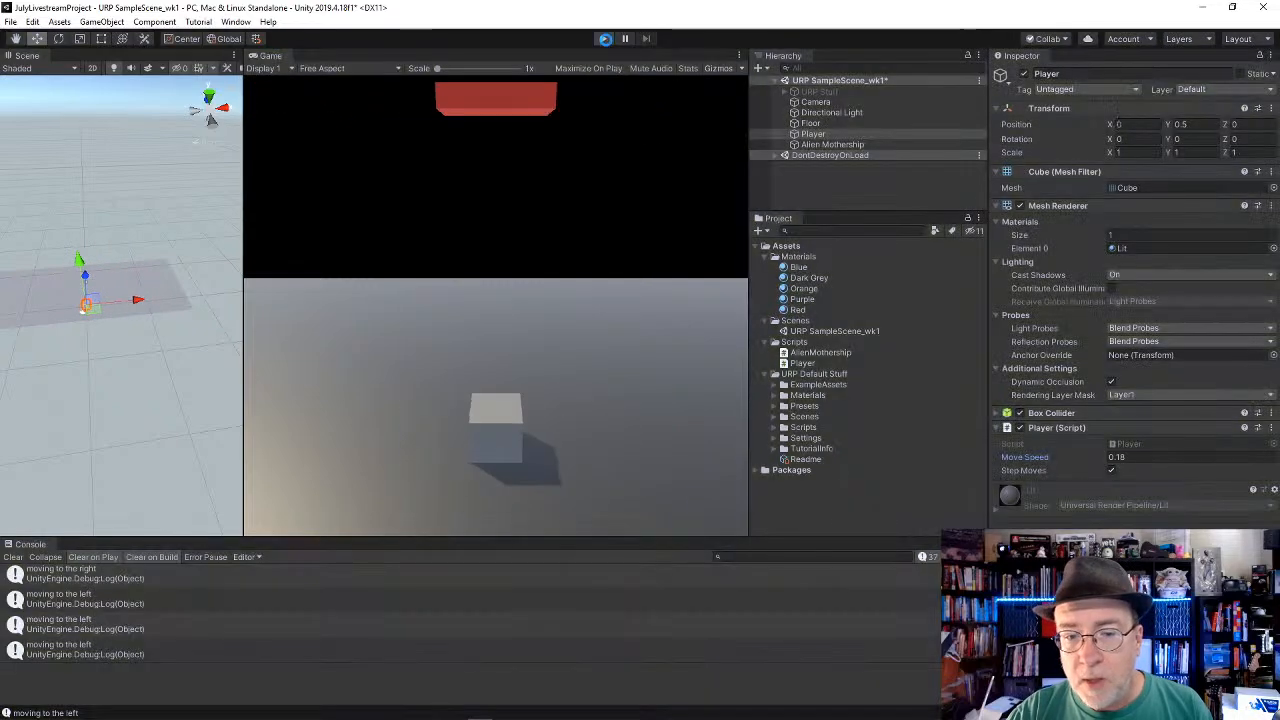
Step: Disable Step Moves on the Player script and select the Alien Mothership object
key("alt+Tab")
key("alt+Tab")
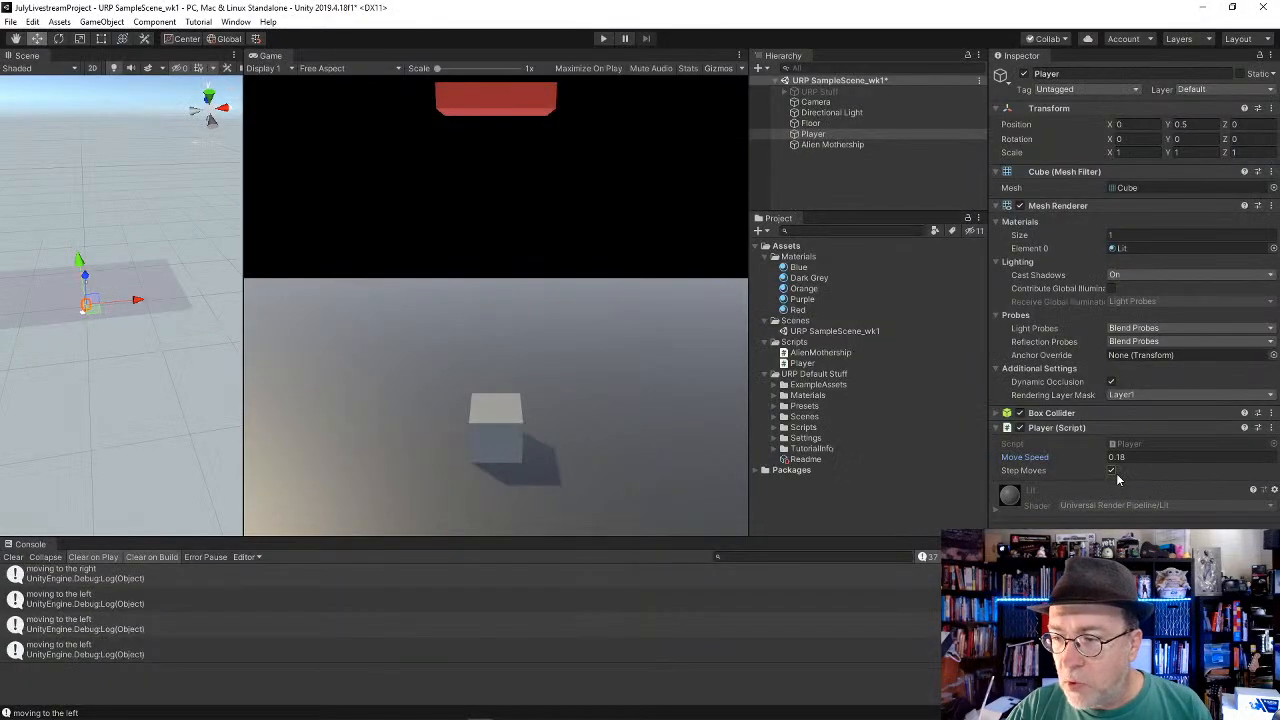
left_click(1112, 471)
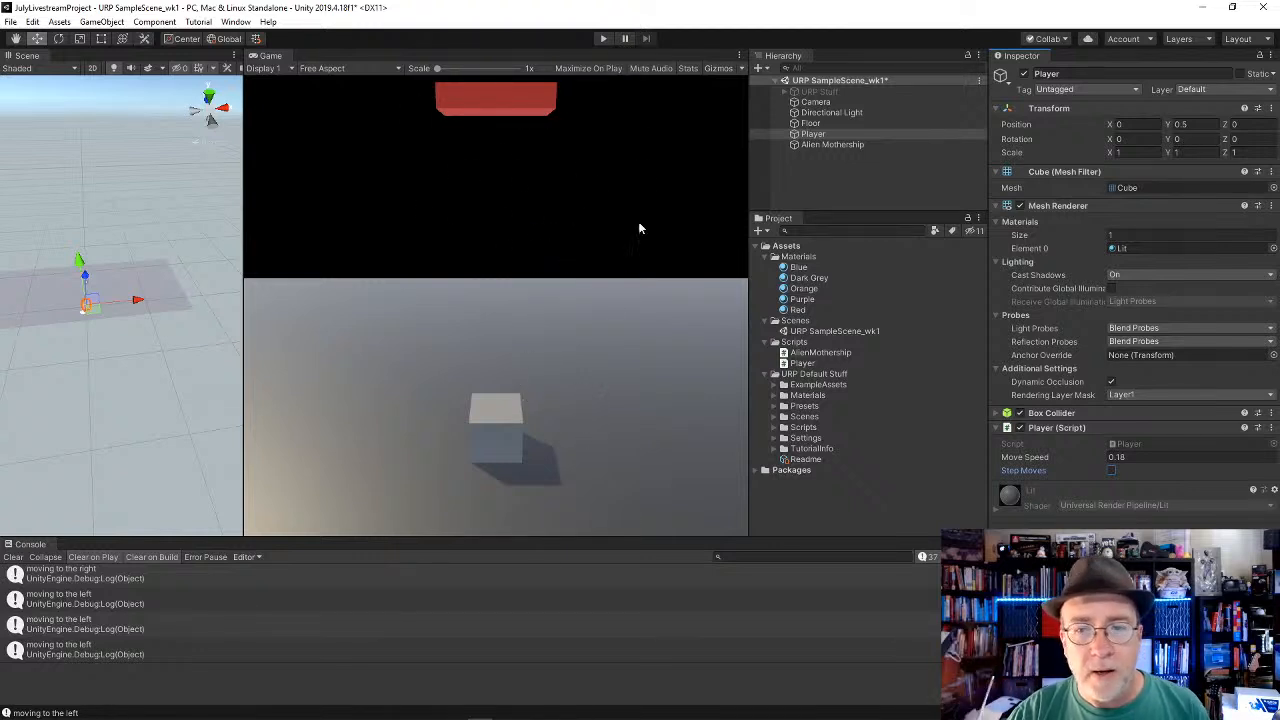
left_click(829, 145)
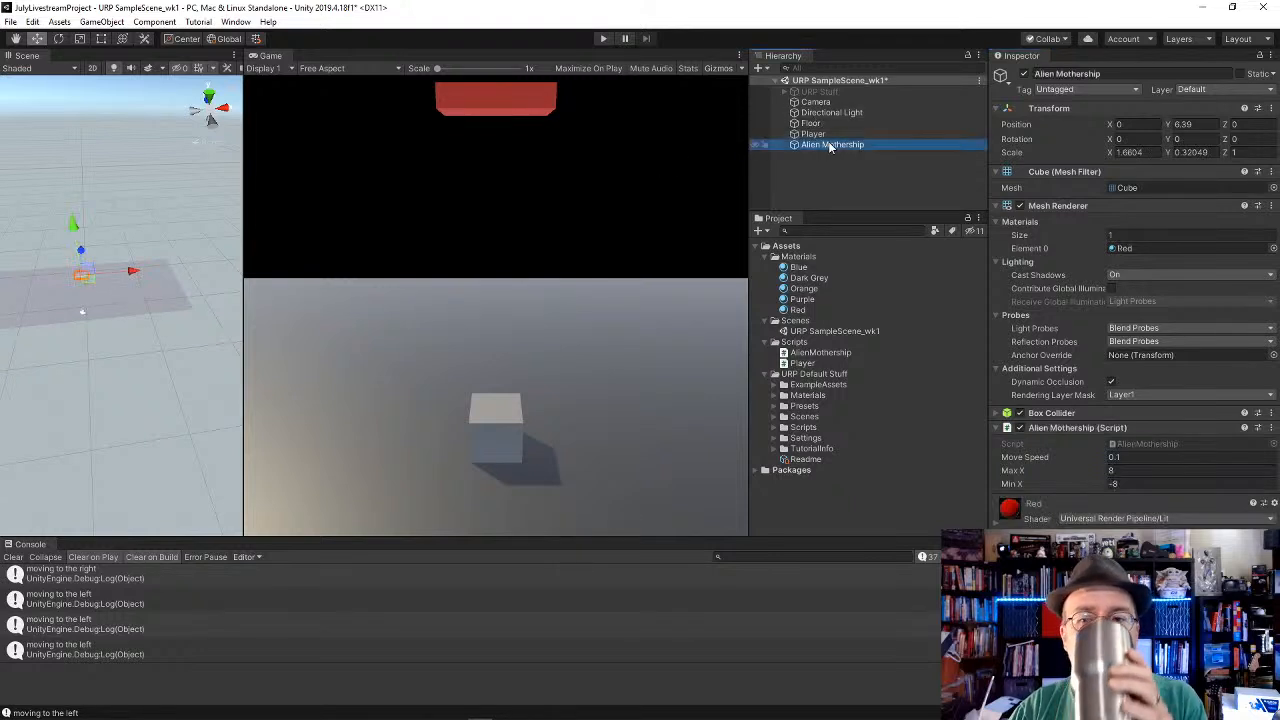
Step: Open the AlienMothership script in Visual Studio and review its fields, Start method and Update method
left_click(1160, 443)
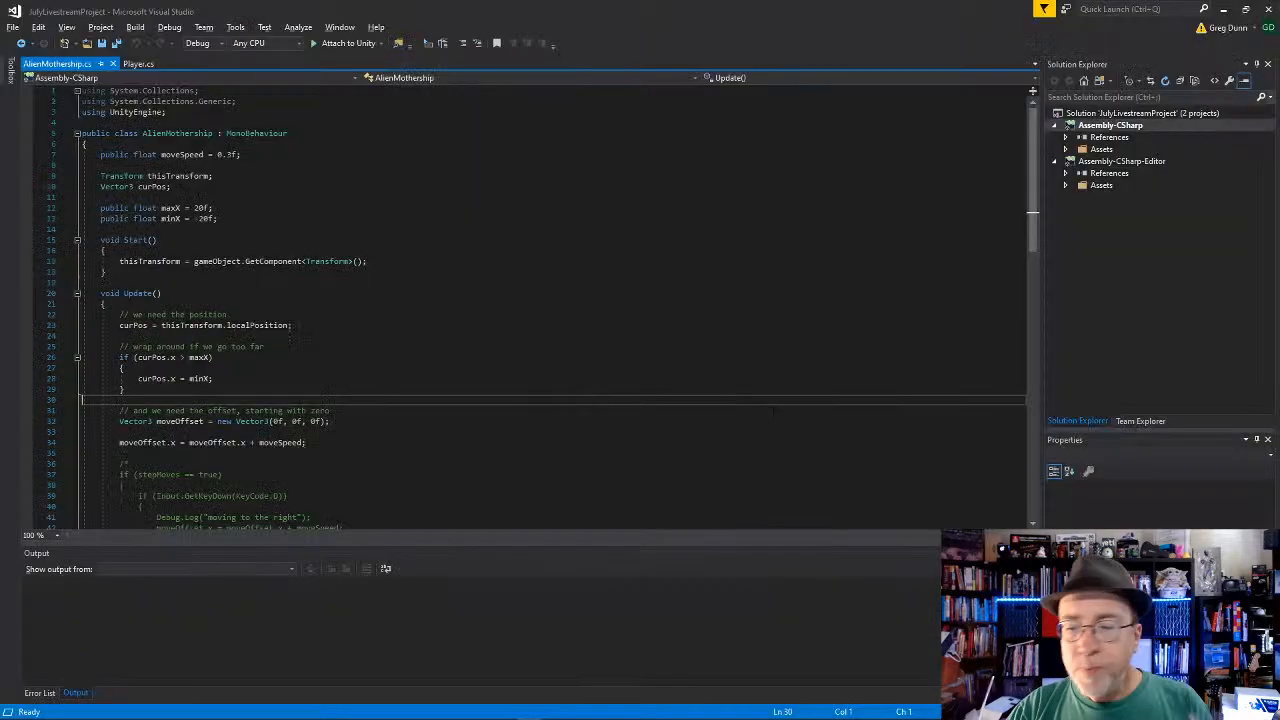
left_click(361, 177)
left_click(361, 122)
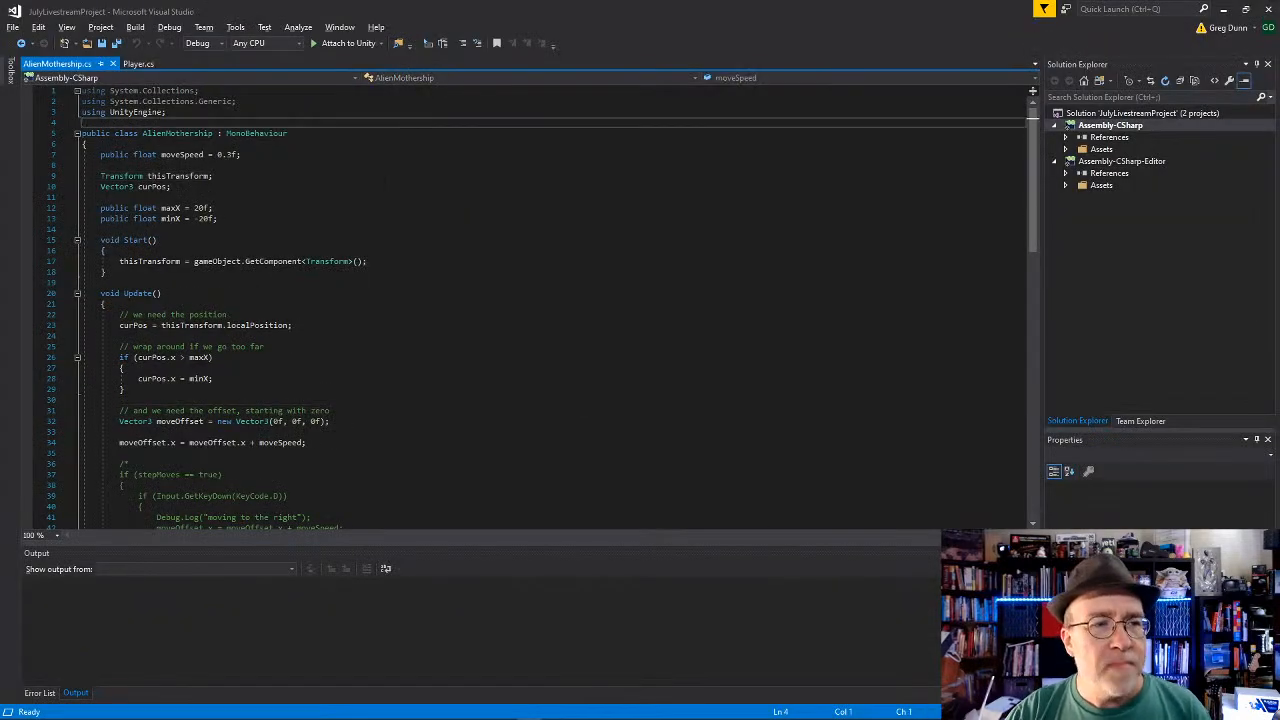
left_click(361, 272)
scroll(360, 272, "down", 14)
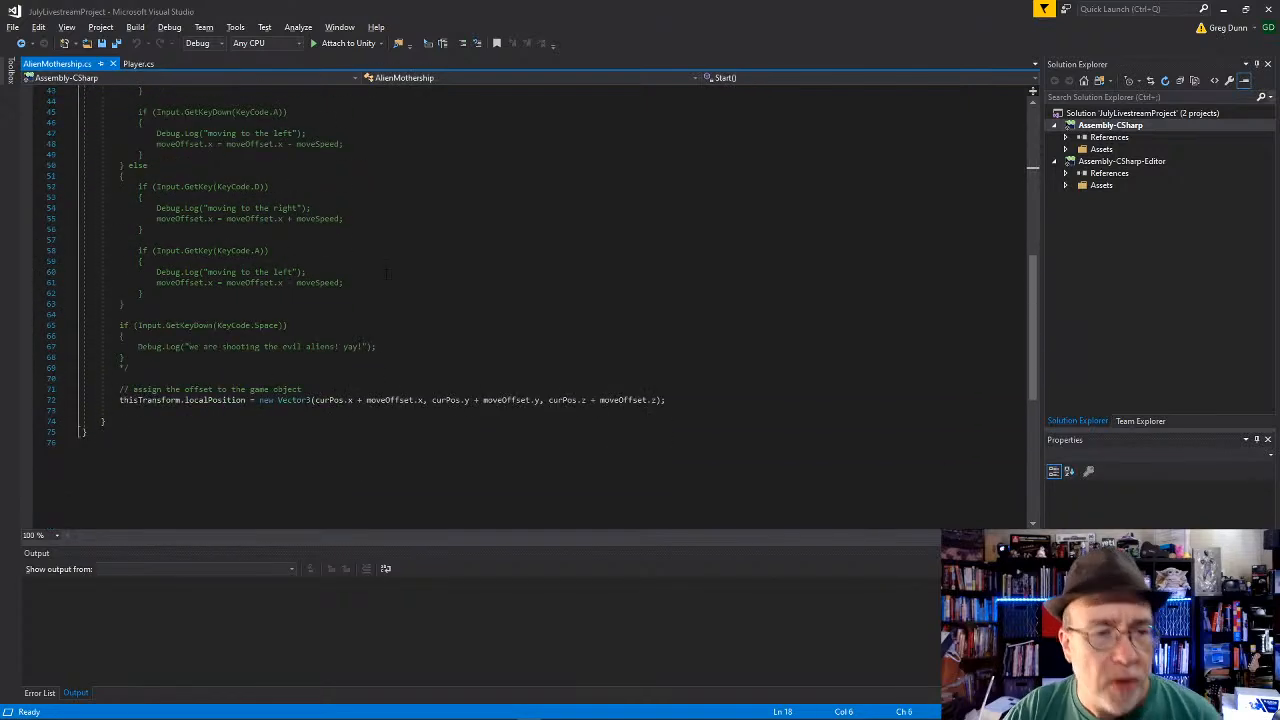
scroll(413, 369, "up", 8)
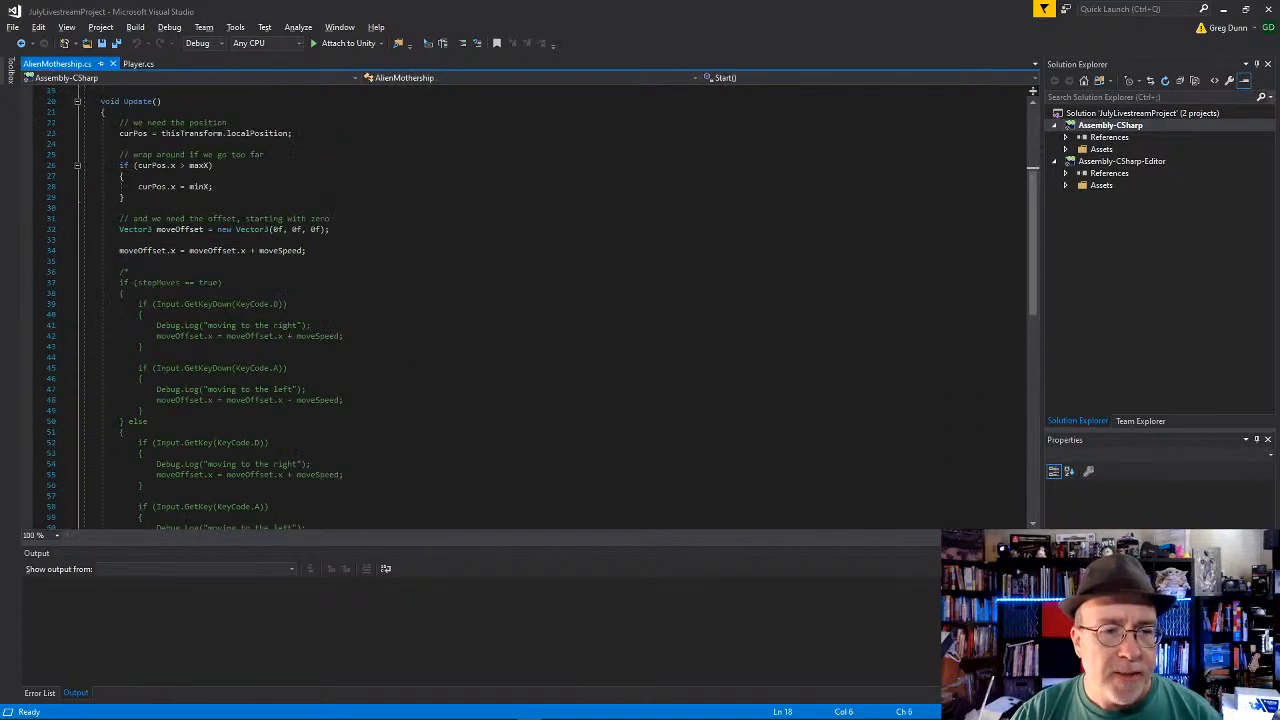
scroll(309, 250, "up", 6)
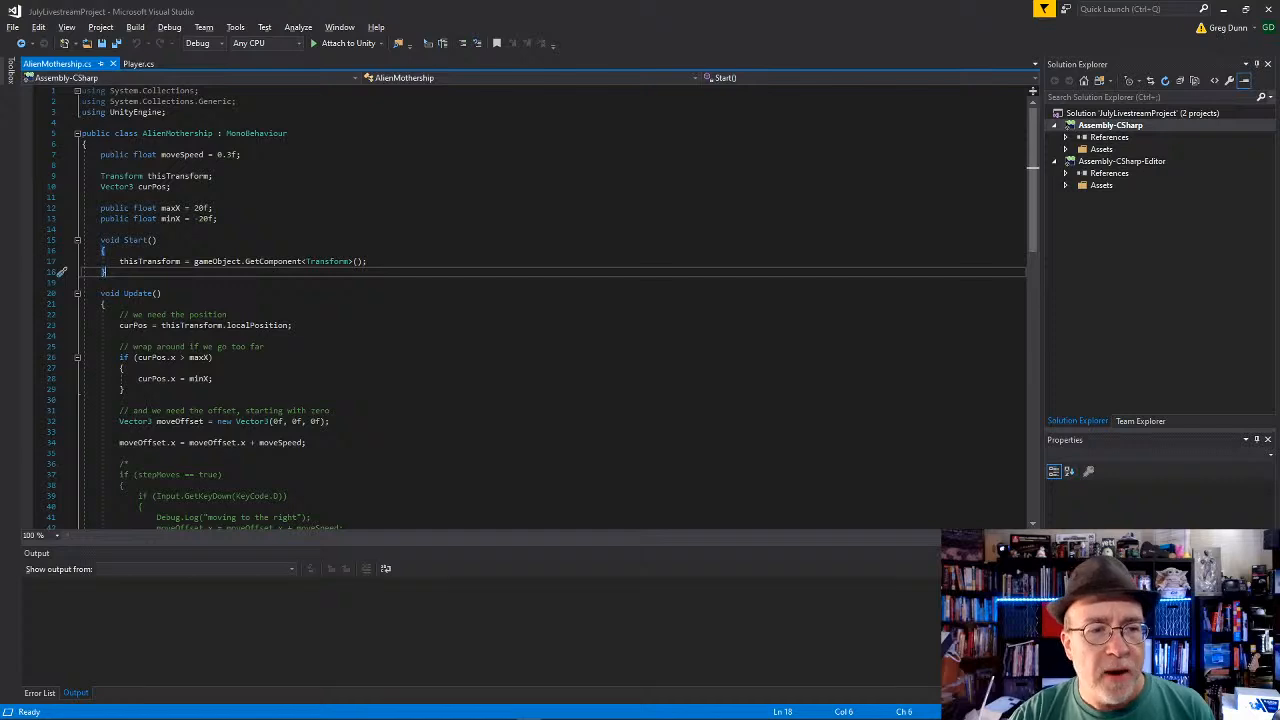
left_click(186, 251)
left_click(186, 304)
left_click(186, 283)
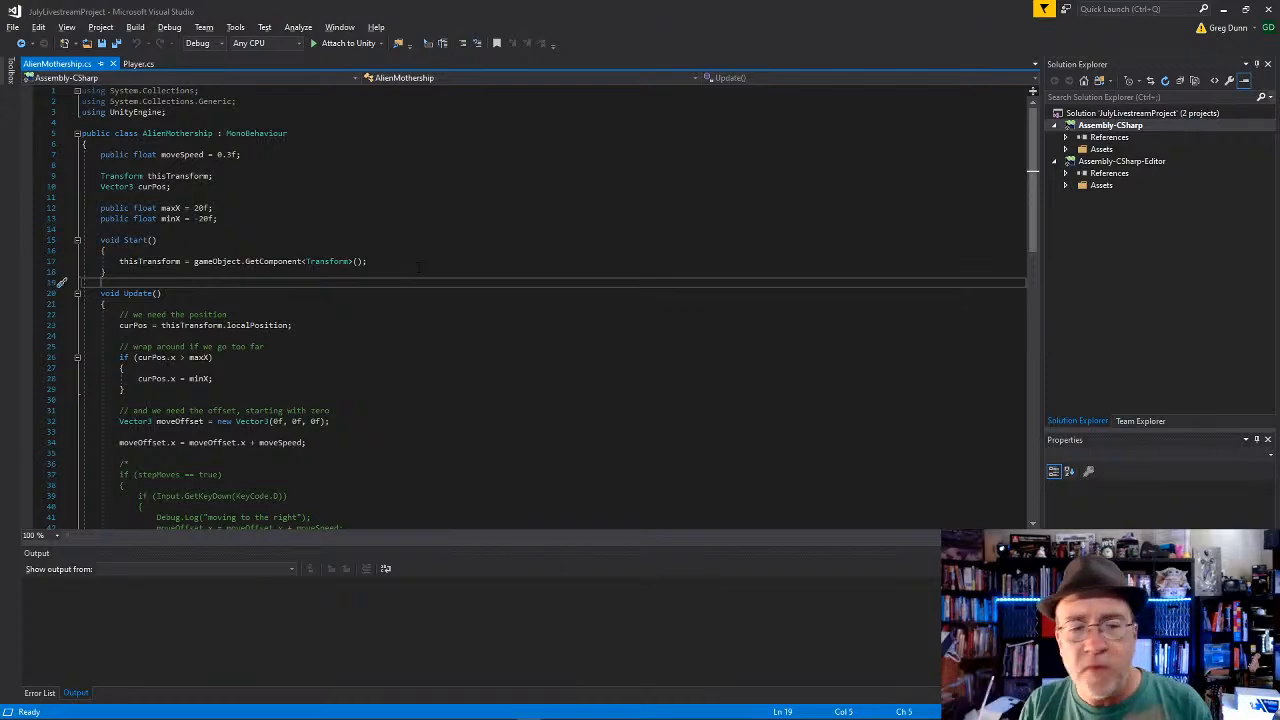
scroll(415, 262, "down", 7)
scroll(402, 252, "up", 4)
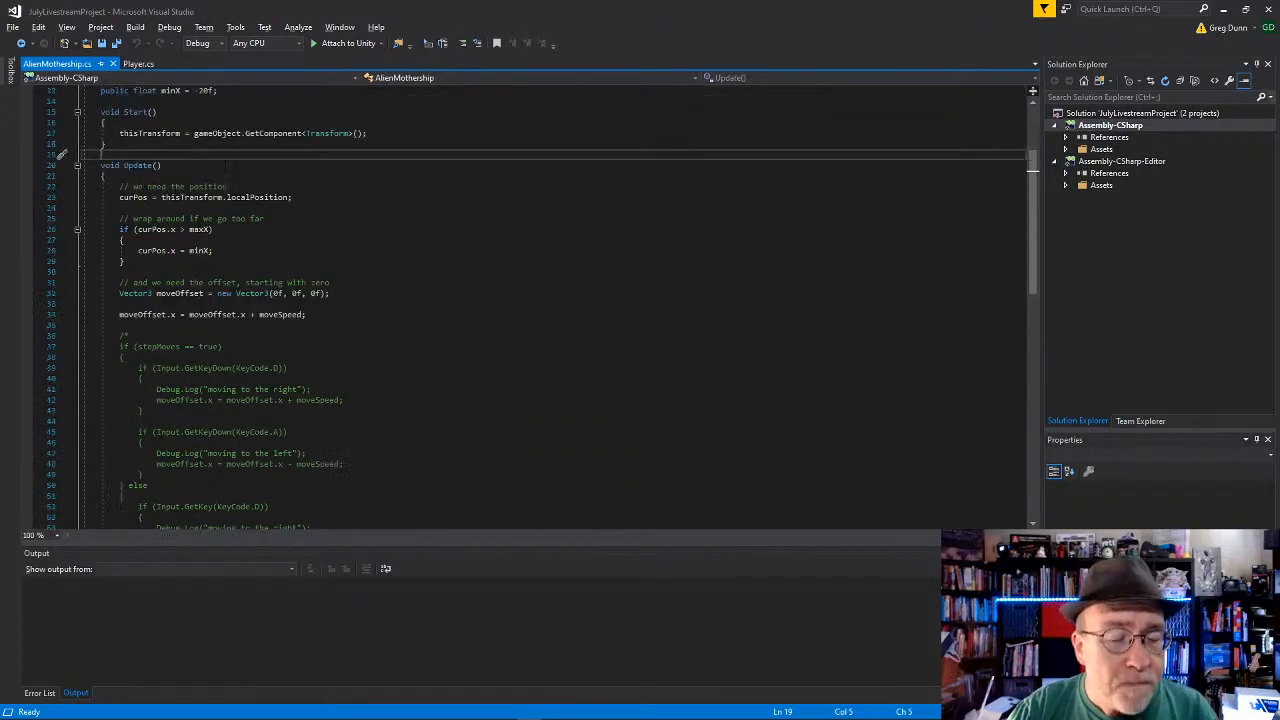
Step: Examine the maxX and minX wrap-around check in Update alongside the Alien Mothership object in Unity
left_click(398, 247)
key("Down")
key("Down")
key("Down")
key("Down")
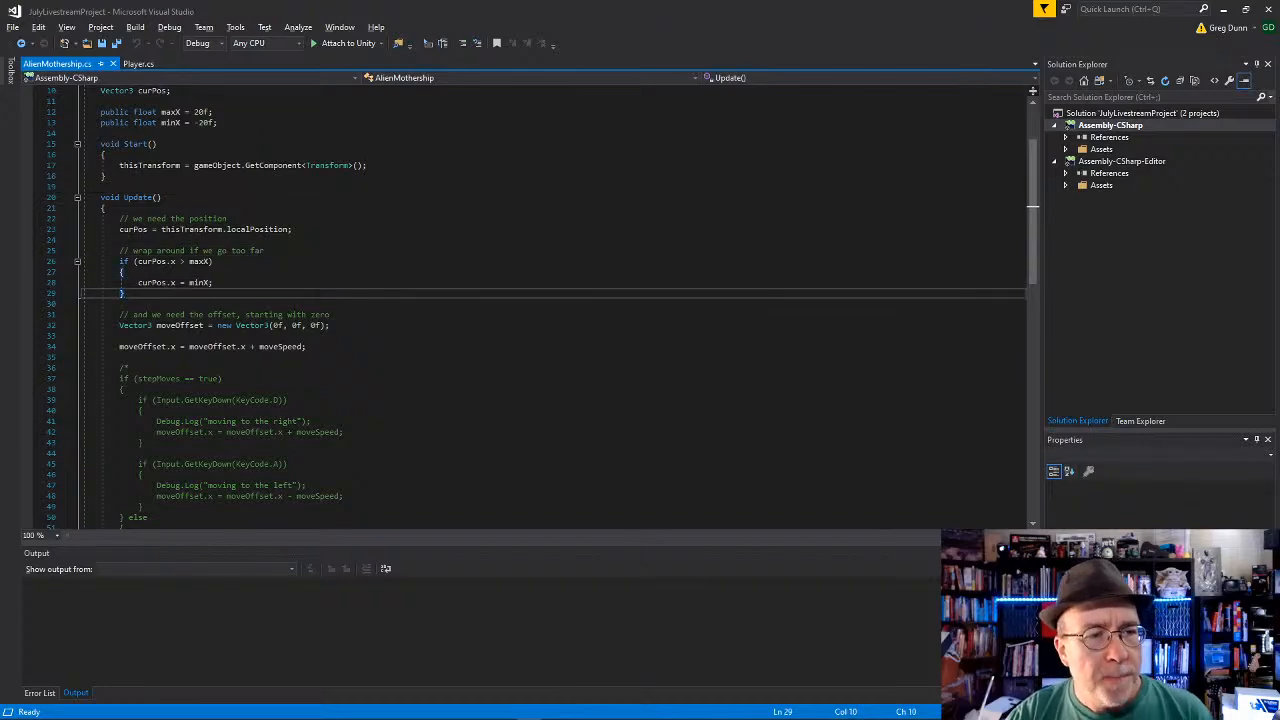
scroll(184, 258, "up", 3)
scroll(196, 230, "down", 3)
scroll(200, 230, "up", 2)
key("alt+Tab")
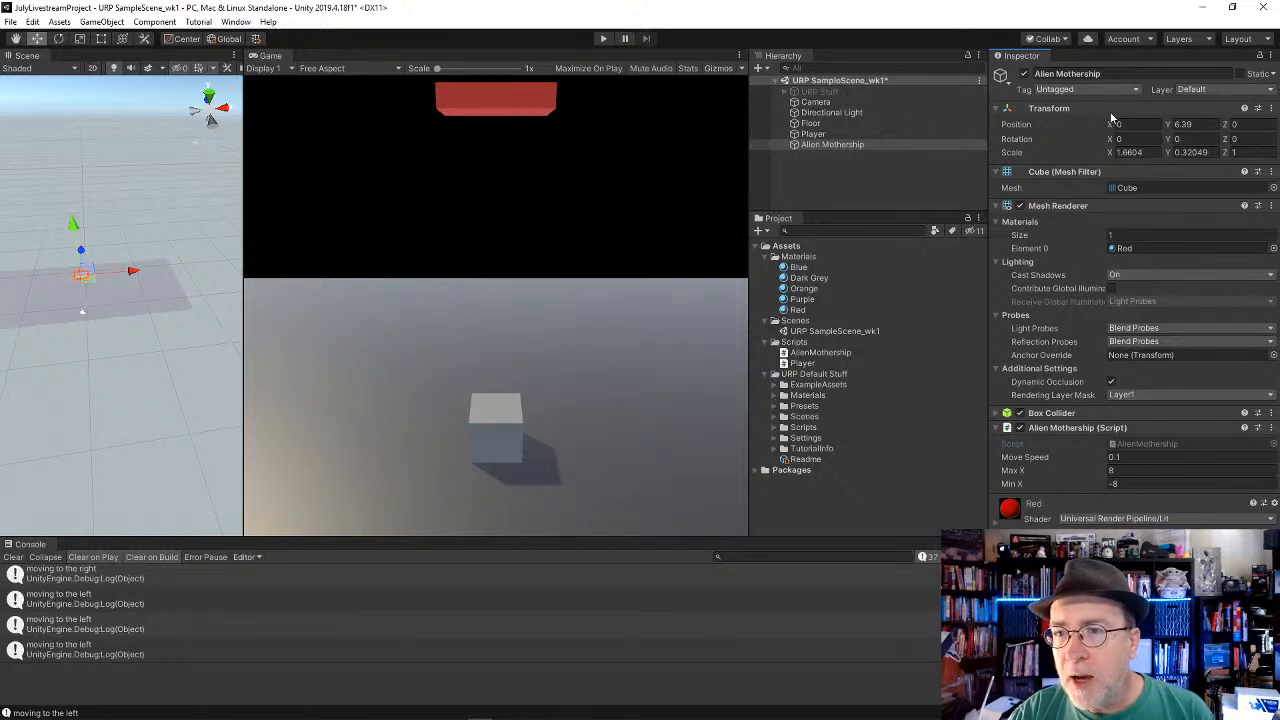
key("alt+Tab")
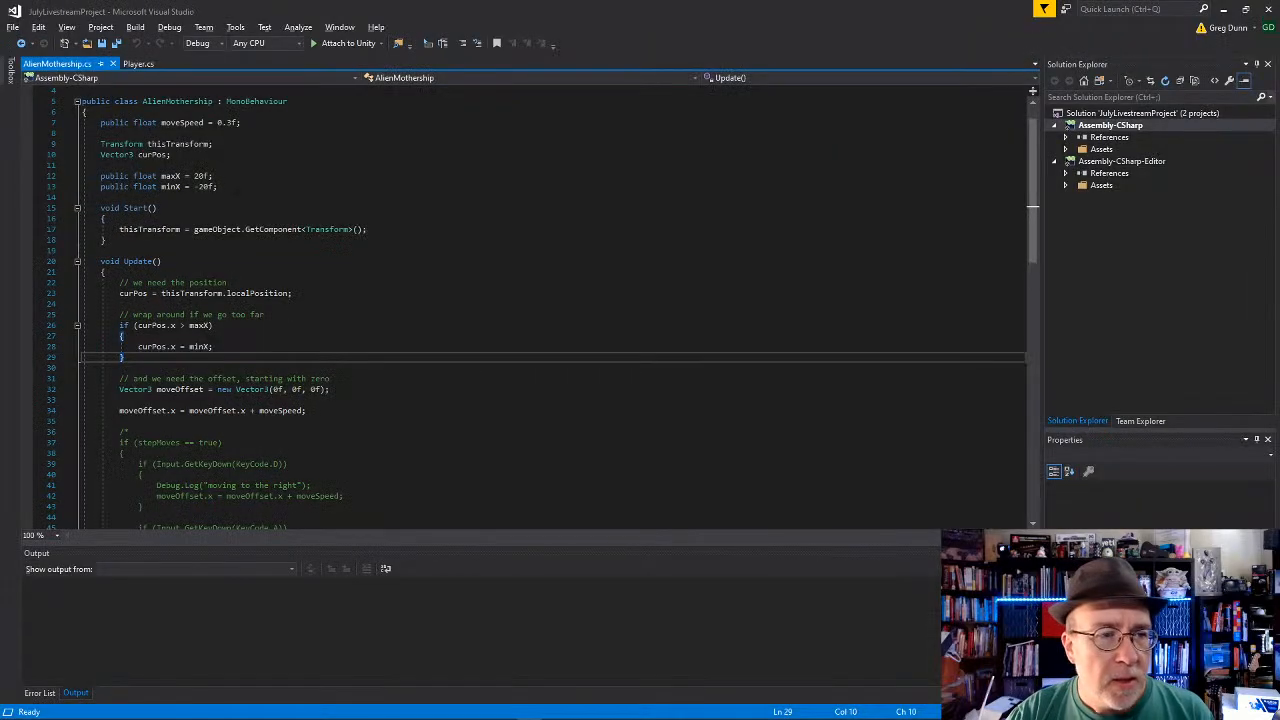
key("alt+Tab")
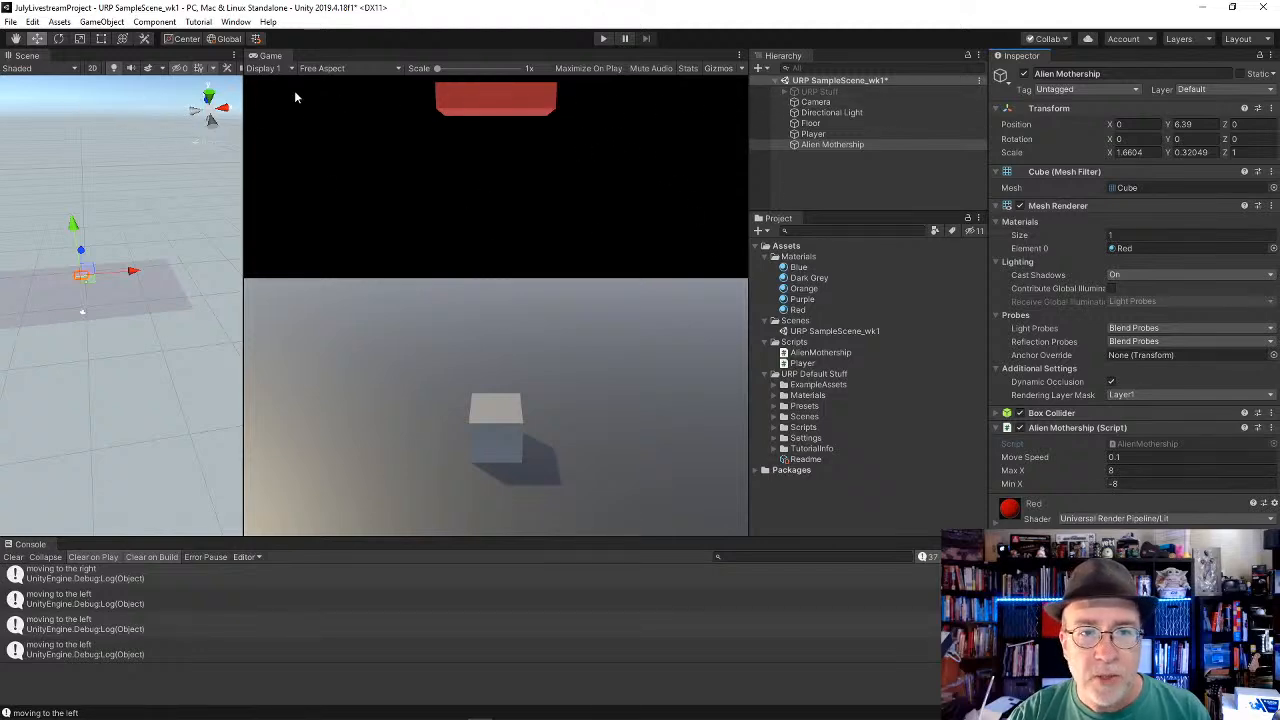
key("alt+Tab")
Step: Examine how the AlienMothership script computes its move offset, including the commented-out input code and final position assignment
scroll(297, 332, "down", 1)
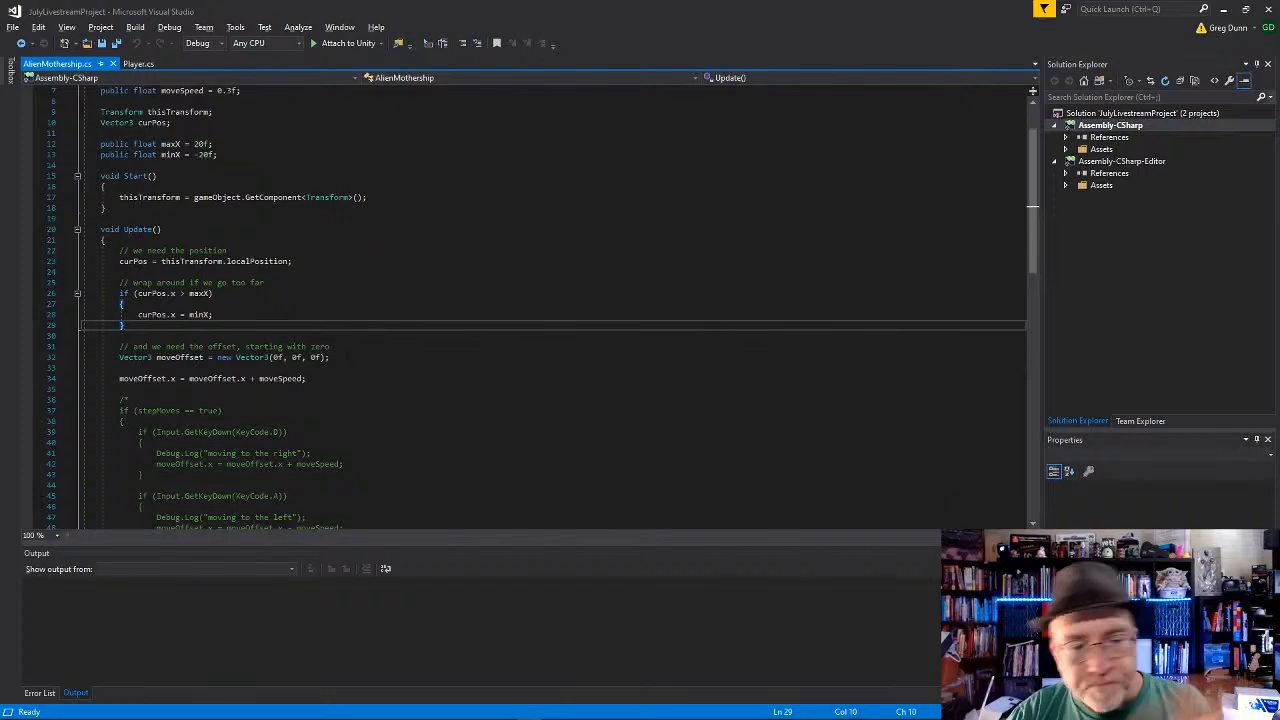
left_click(297, 316)
left_click(297, 333)
scroll(297, 332, "down", 2)
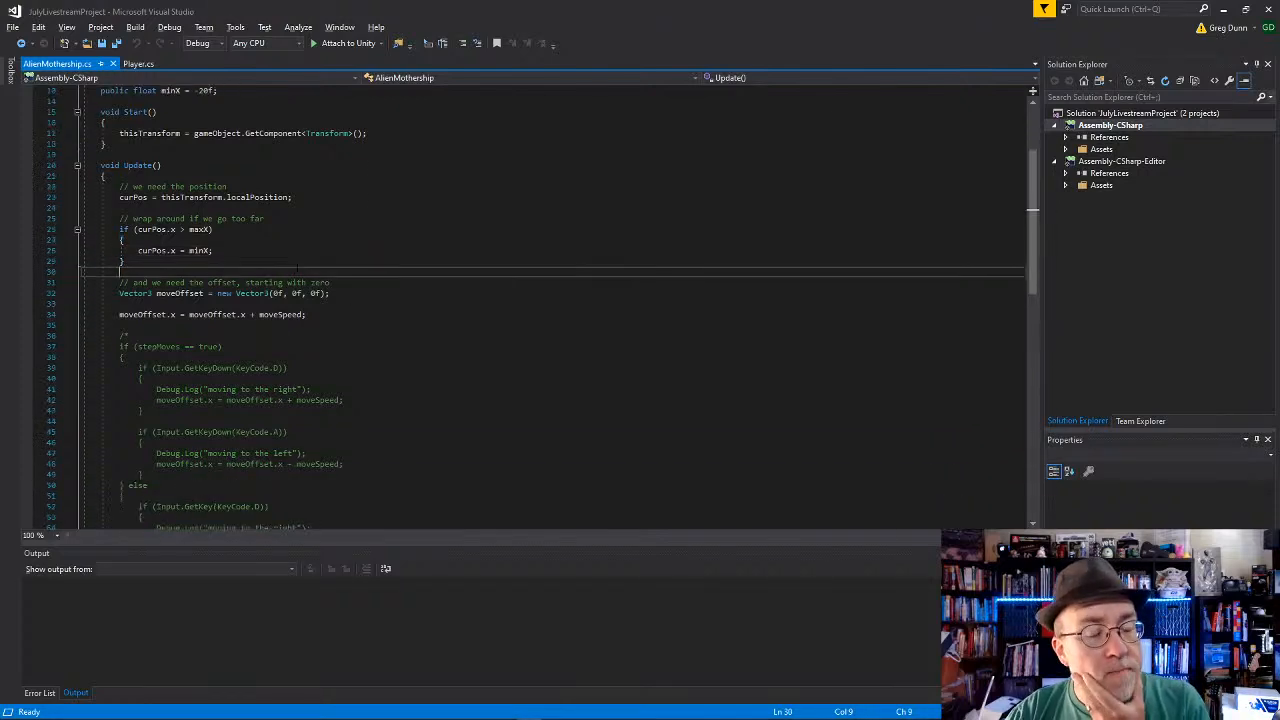
scroll(297, 332, "up", 2)
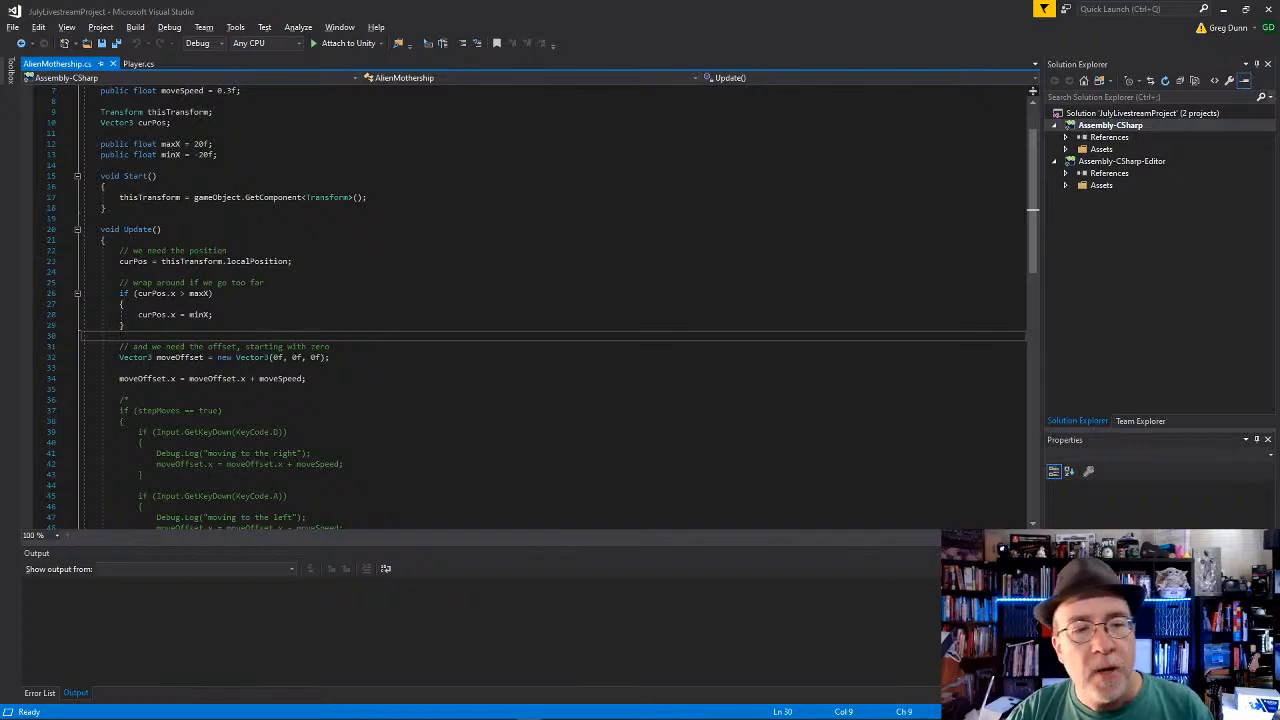
key("alt+Tab")
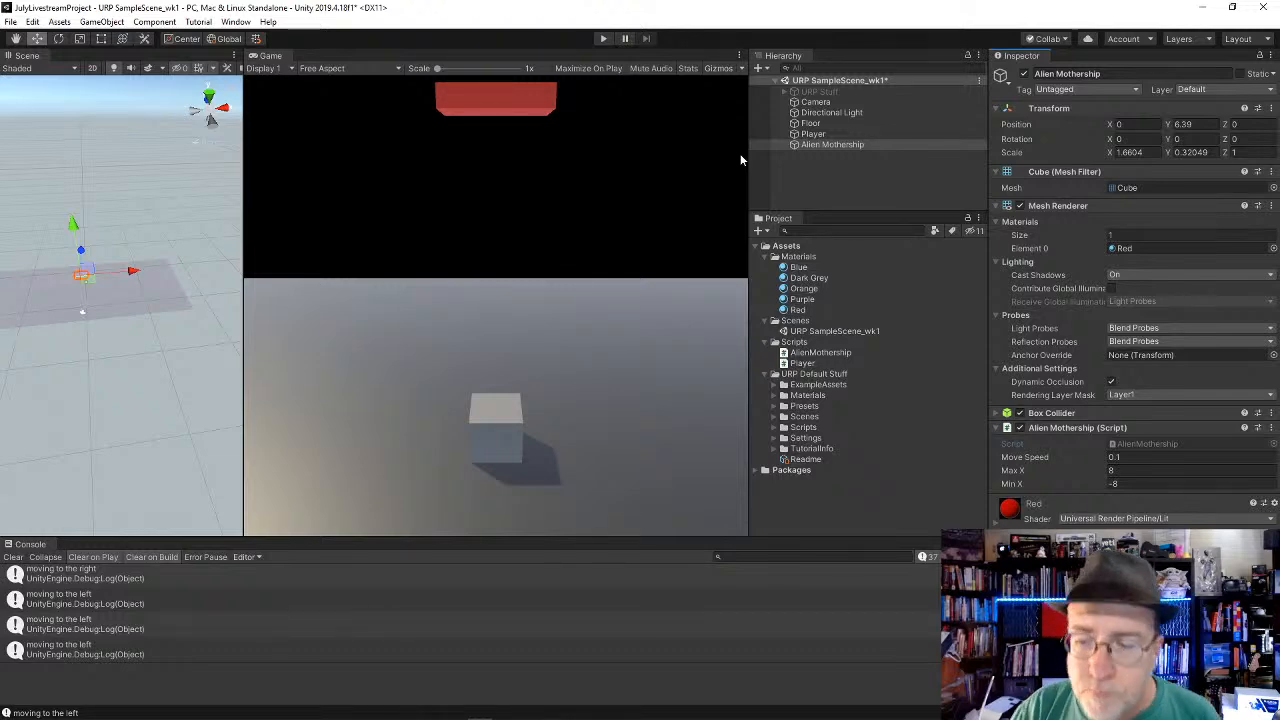
key("alt+Tab")
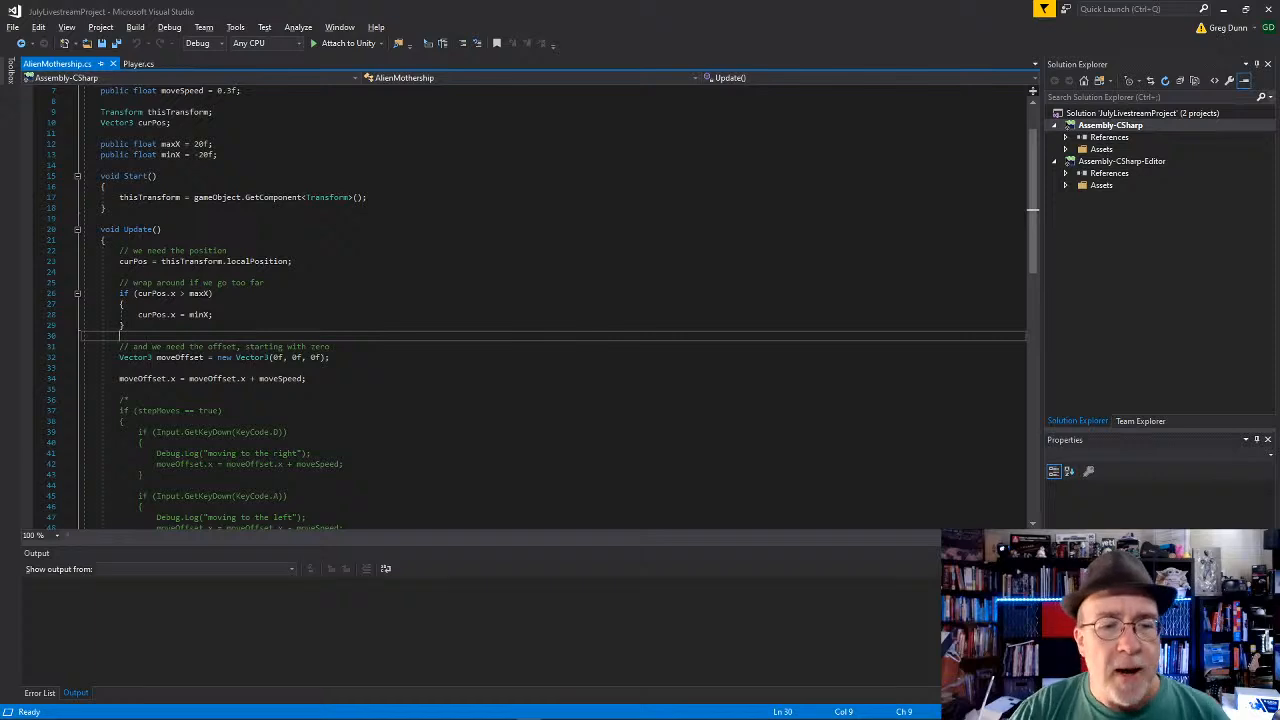
left_click(313, 390)
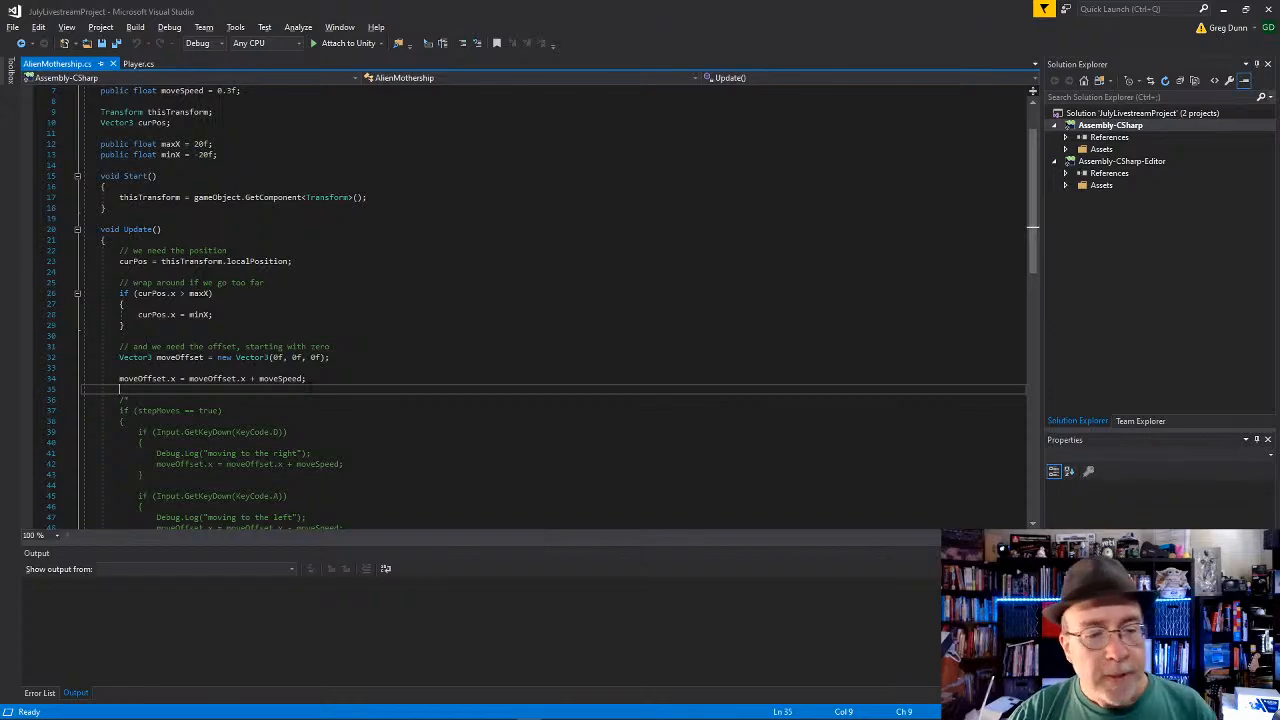
scroll(312, 383, "down", 10)
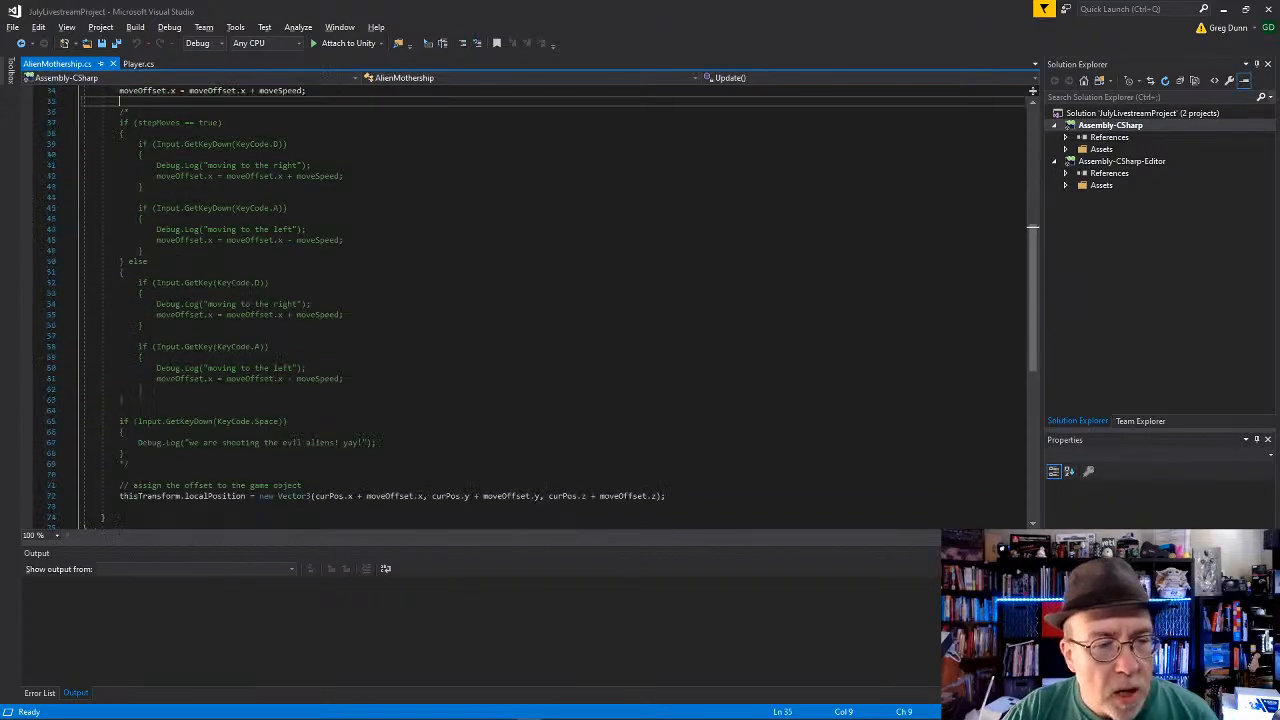
scroll(312, 383, "up", 12)
key("alt+Tab")
Step: Switch to the Player script and review its fields, movement input code, shooting check and position assignment
key("alt+Tab")
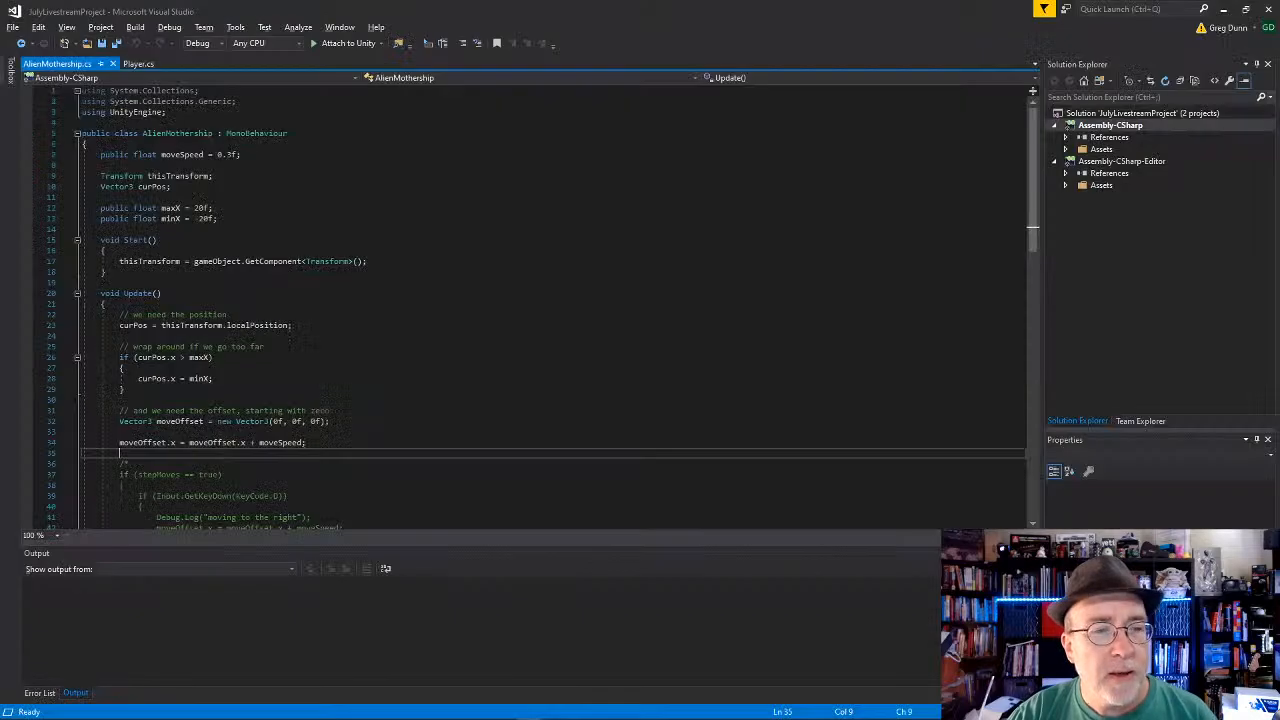
left_click(143, 64)
key("alt+Tab")
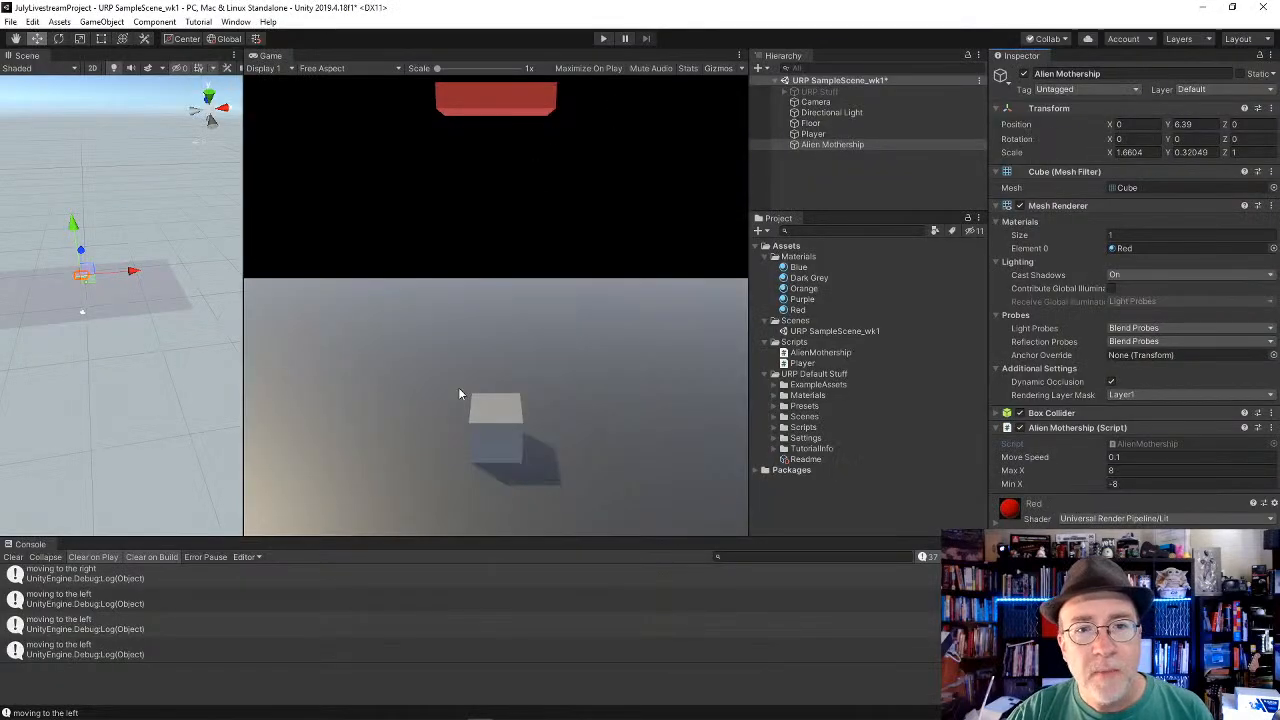
key("alt+Tab")
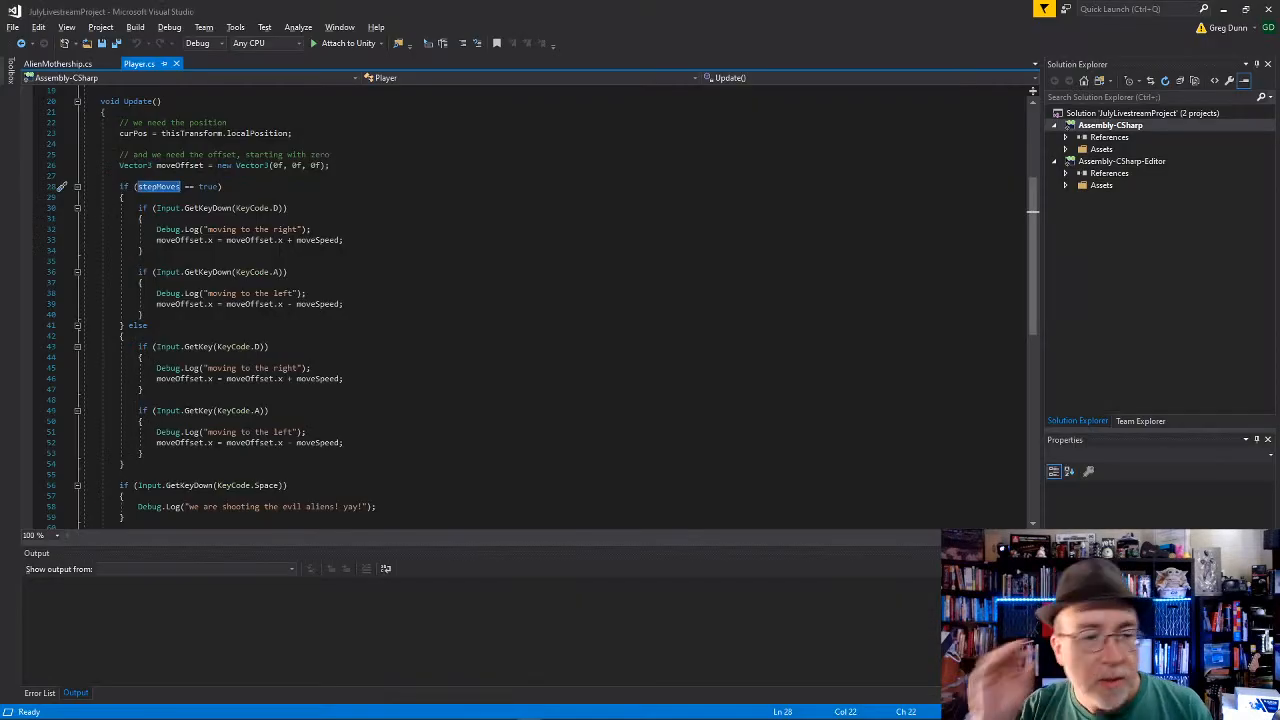
scroll(615, 423, "down", 4)
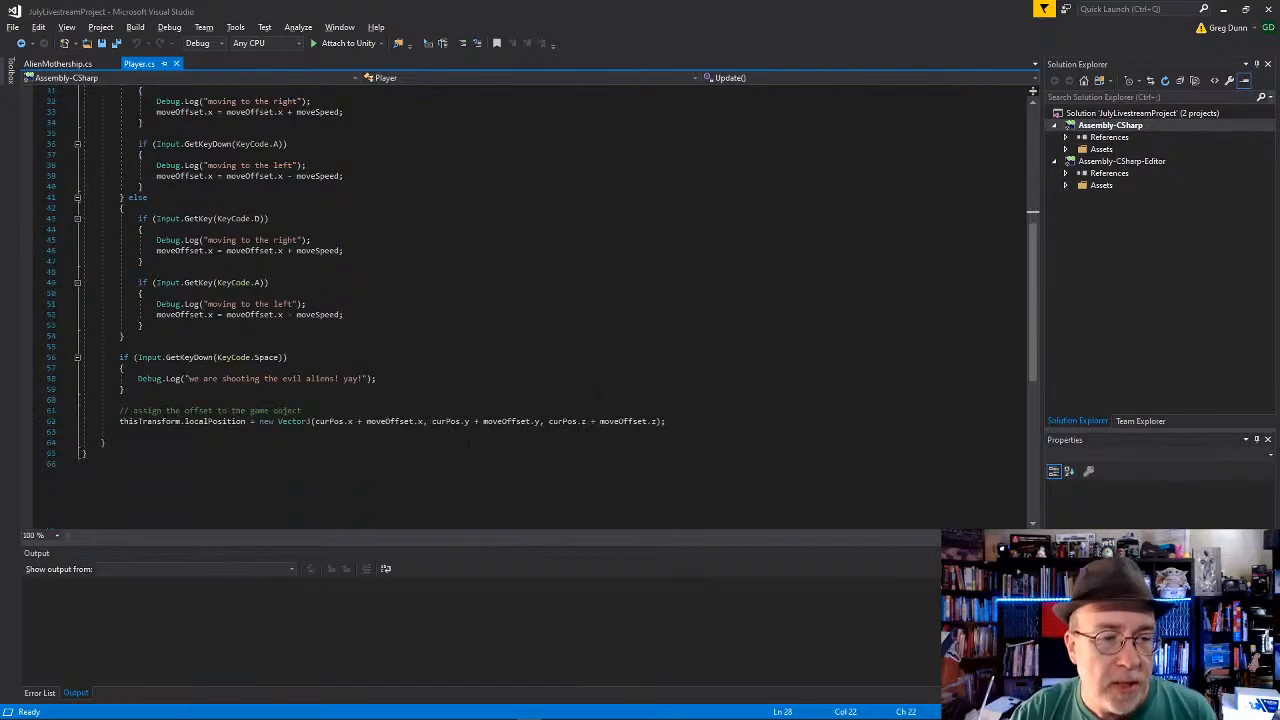
left_click(398, 378)
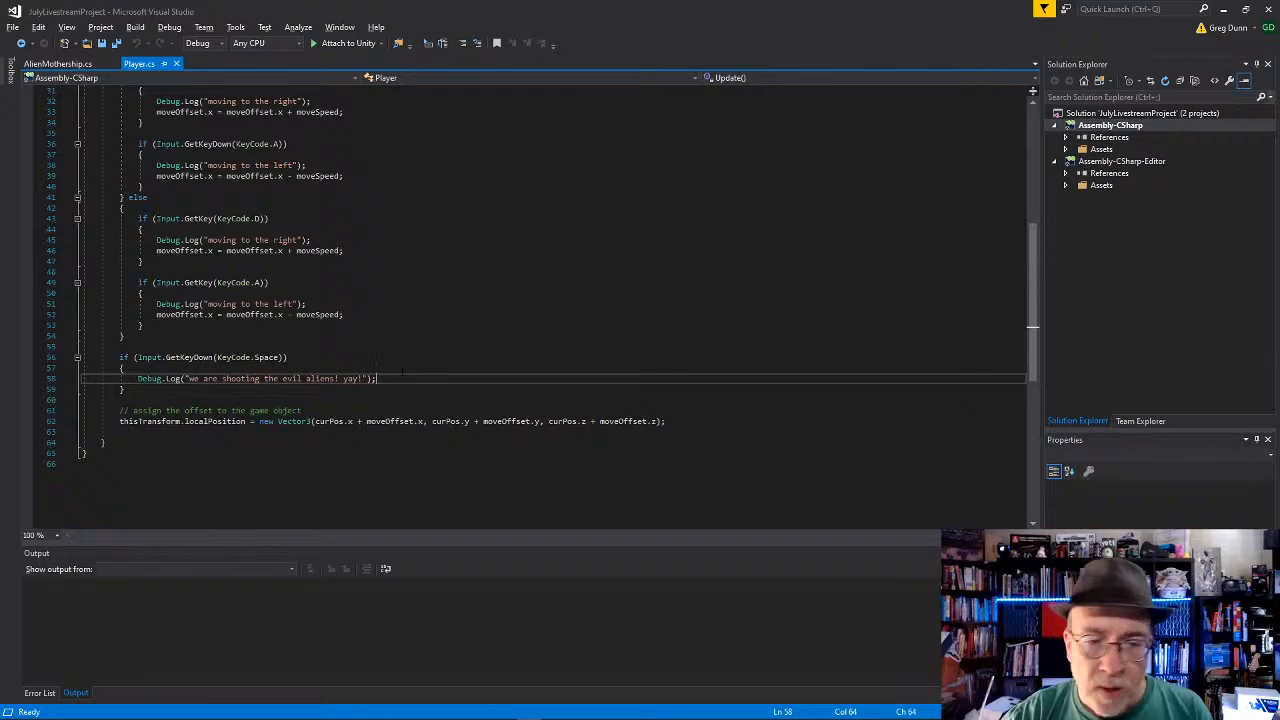
scroll(398, 371, "up", 10)
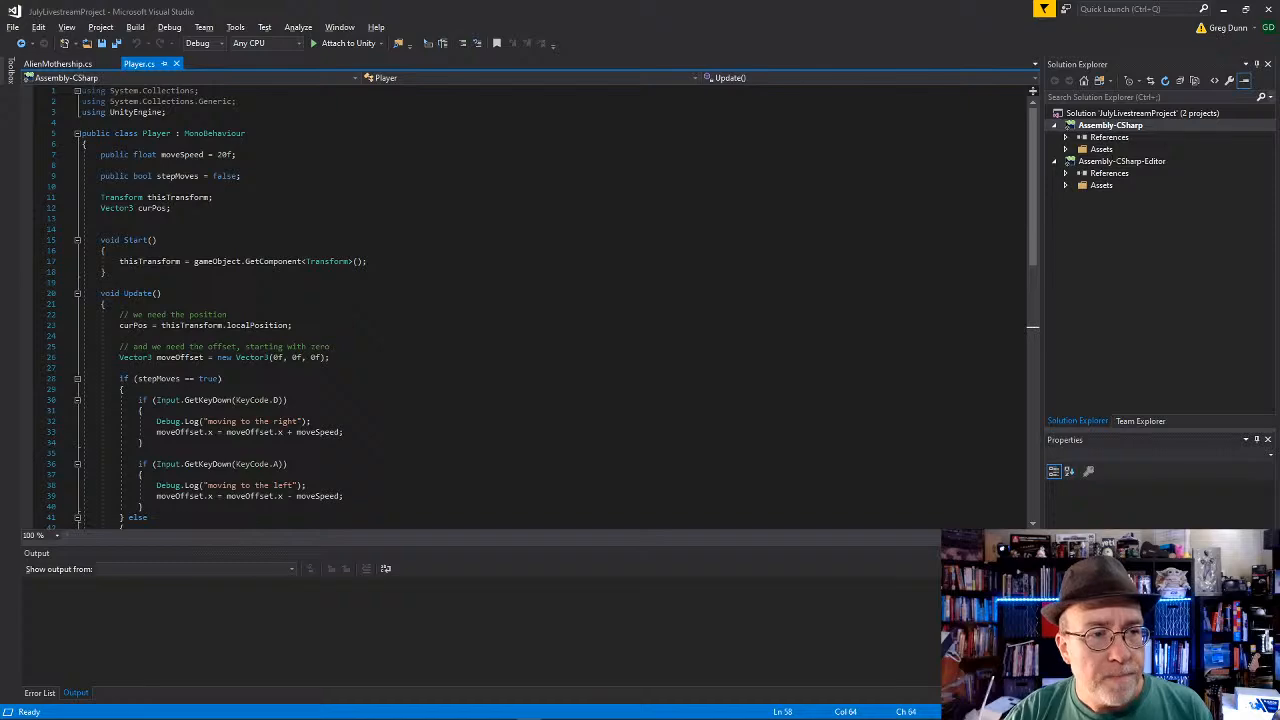
scroll(500, 300, "down", 11)
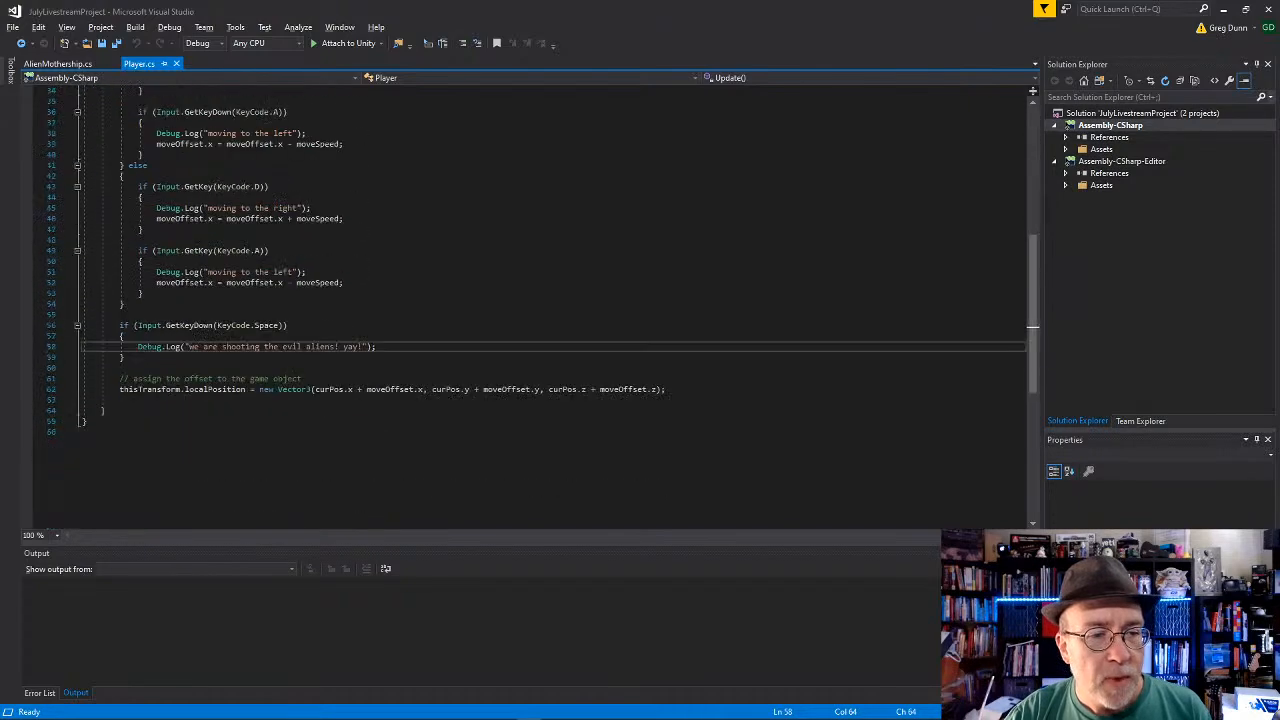
scroll(500, 300, "up", 11)
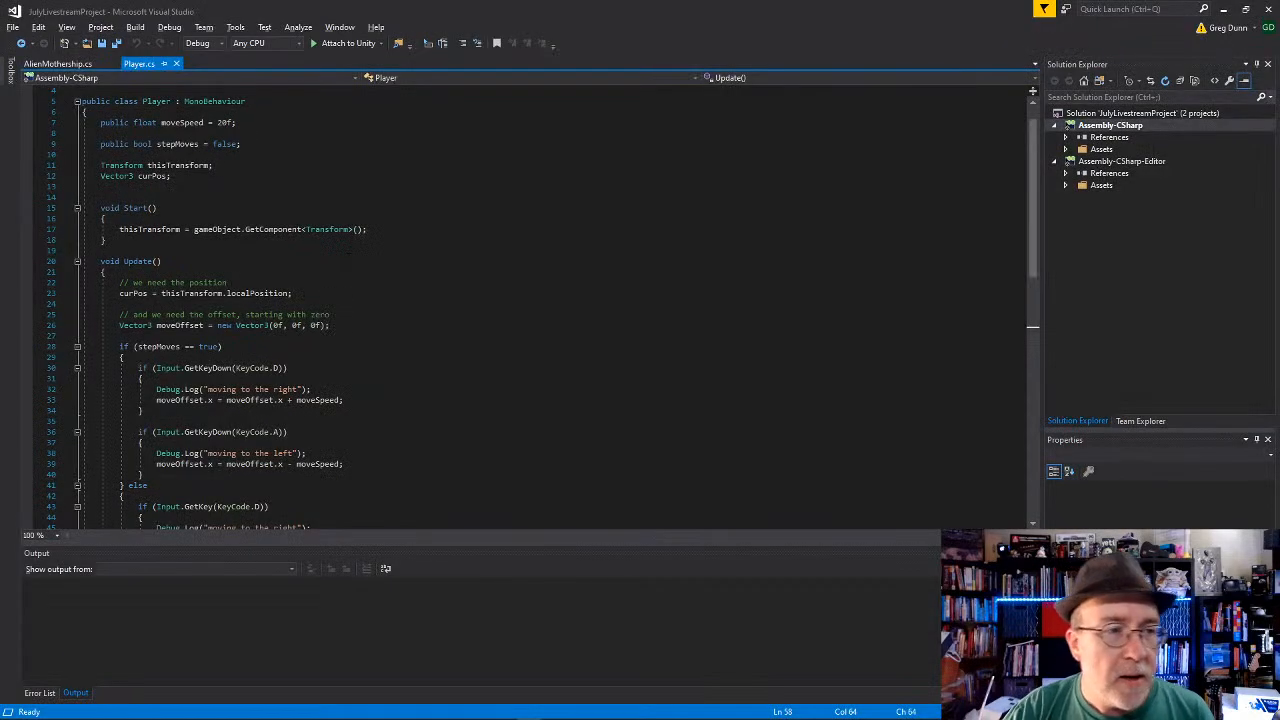
scroll(540, 300, "down", 9)
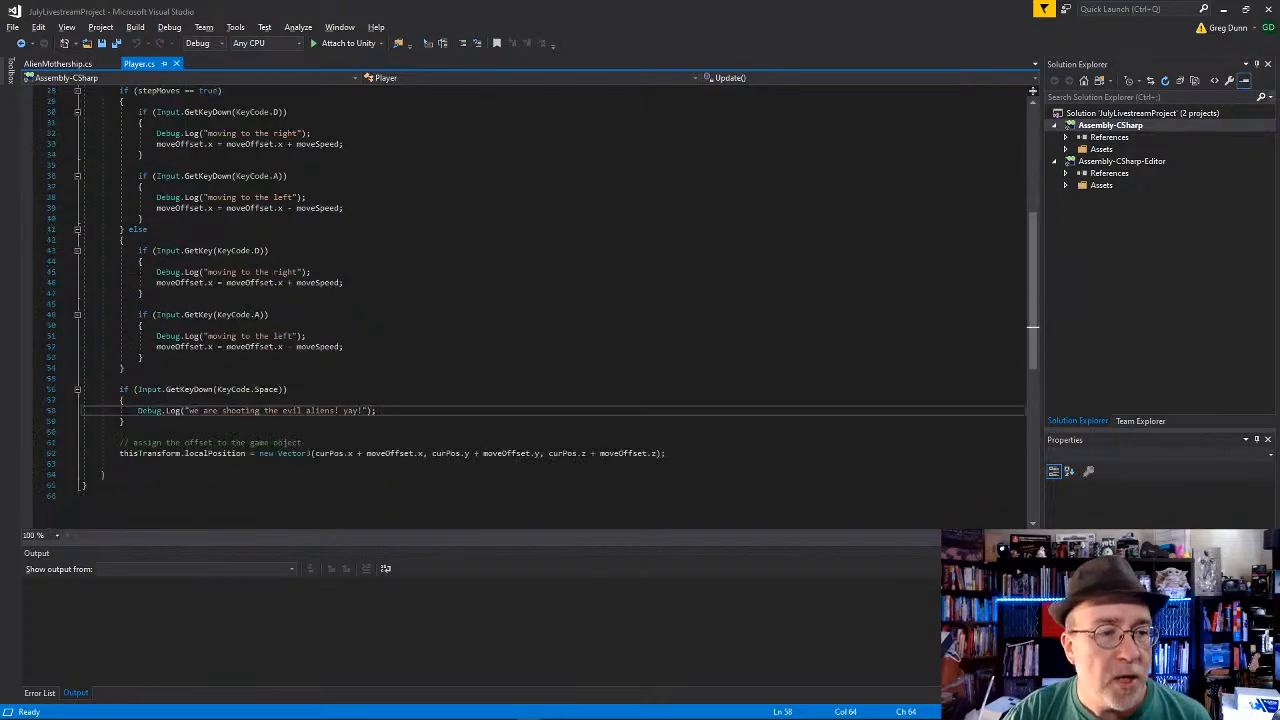
scroll(540, 300, "up", 10)
Step: In Unity, duplicate the Player script in the Scripts folder and rename the copy MovingObject
key("alt+Tab")
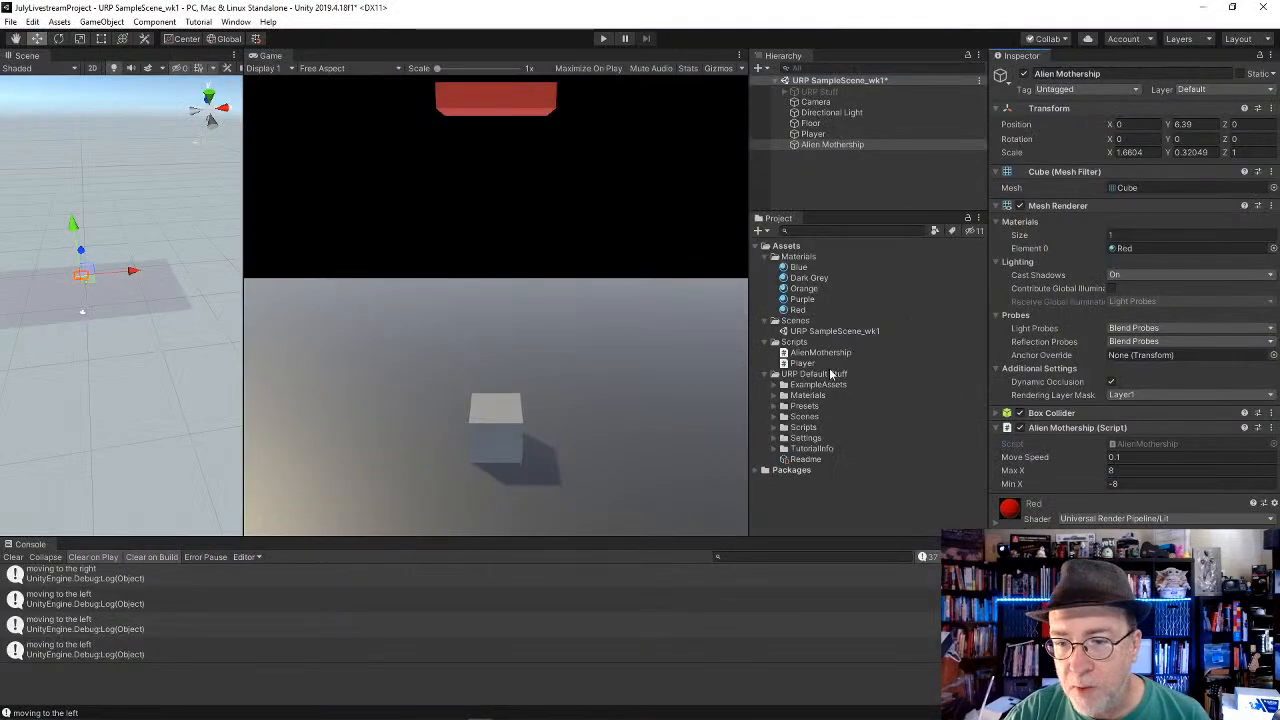
left_click(805, 363)
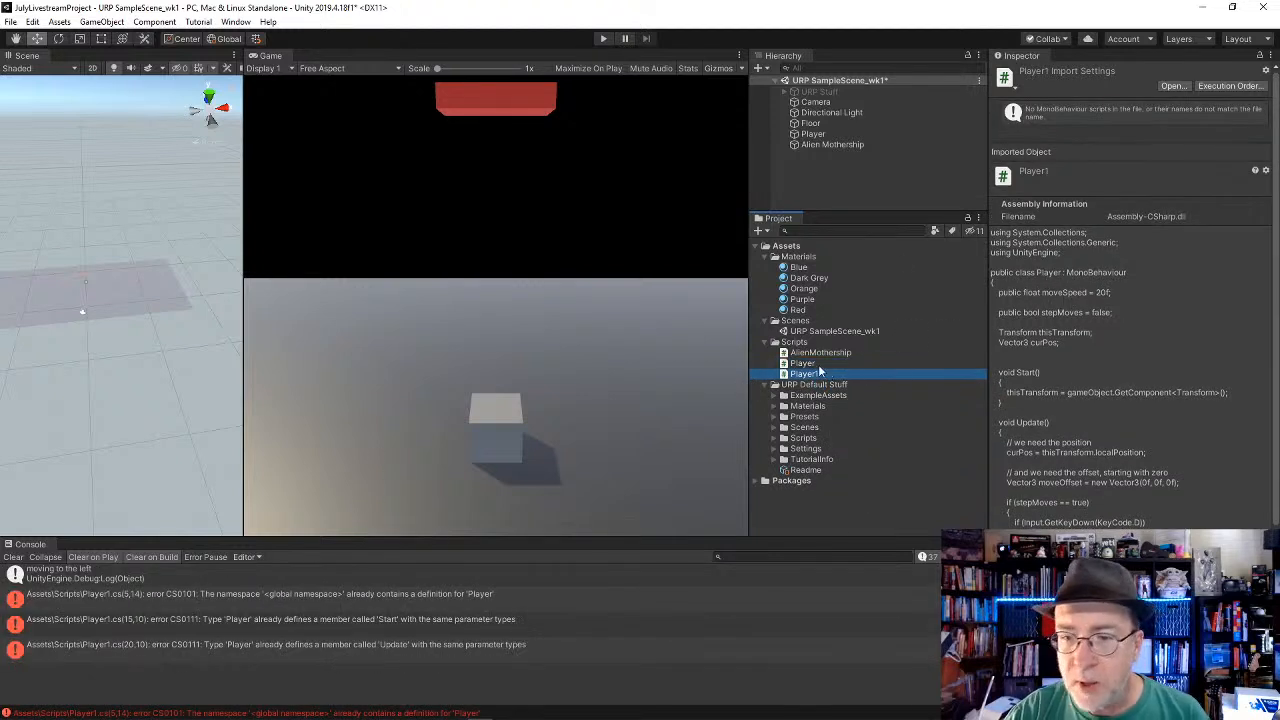
key("F2")
type("Bl")
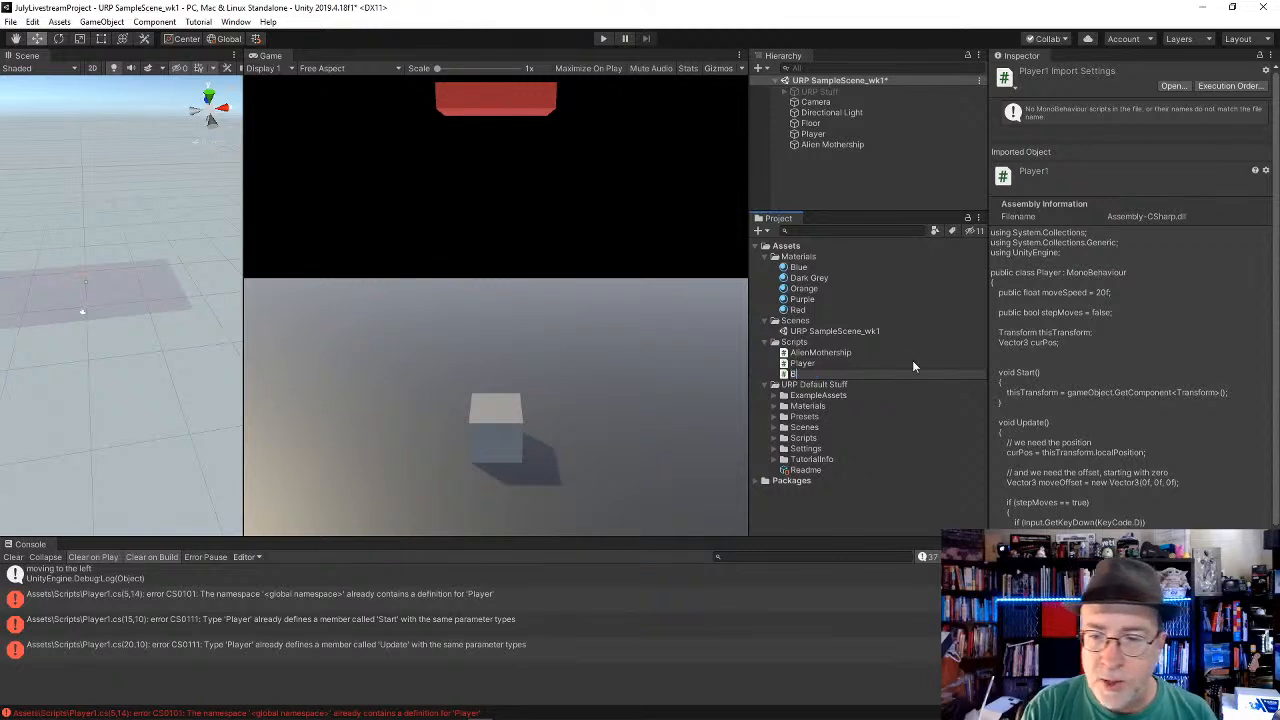
key("BackSpace")
type("M")
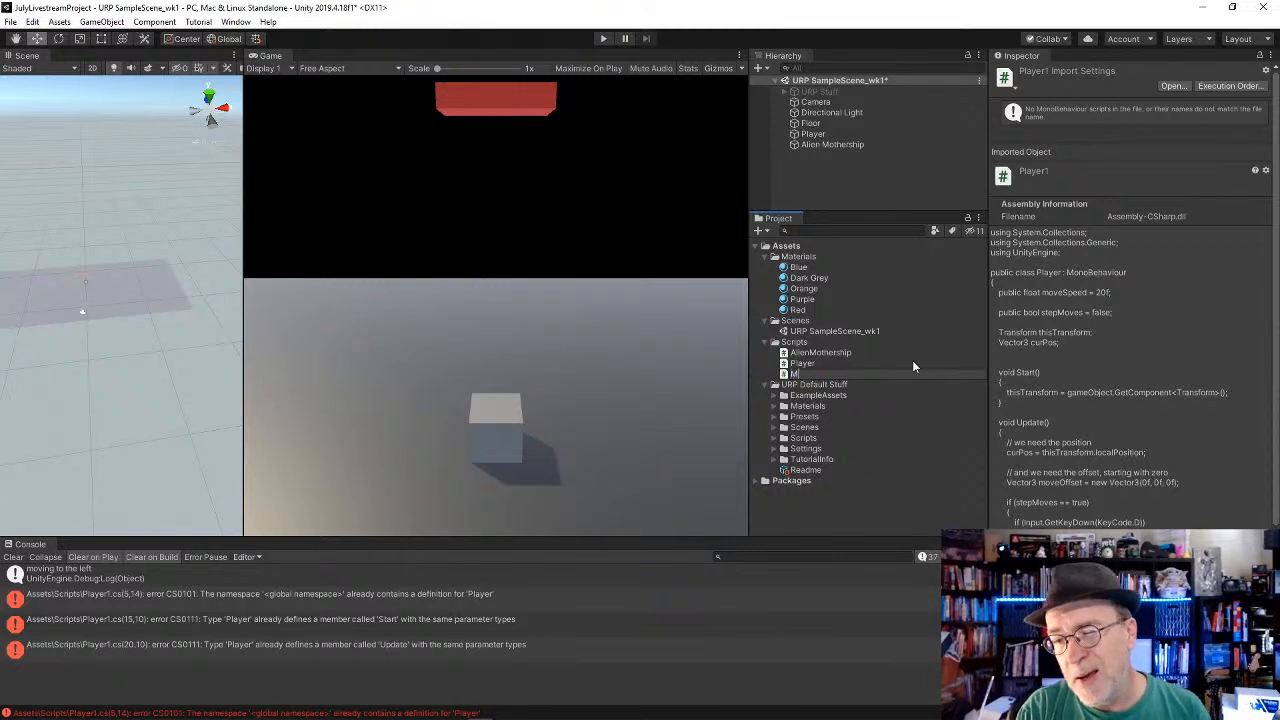
type("ovingObject")
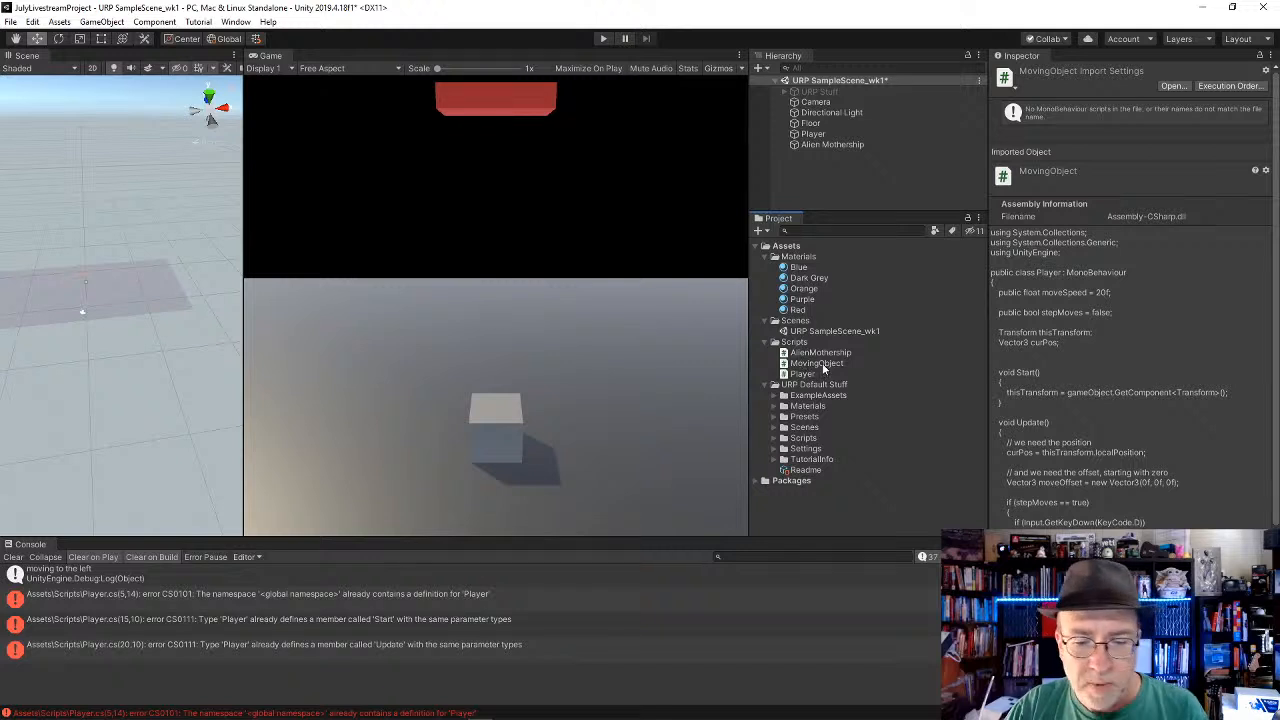
Step: Open the MovingObject script in Visual Studio for editing
left_click(822, 363)
left_click(822, 363)
key("ctrl+c")
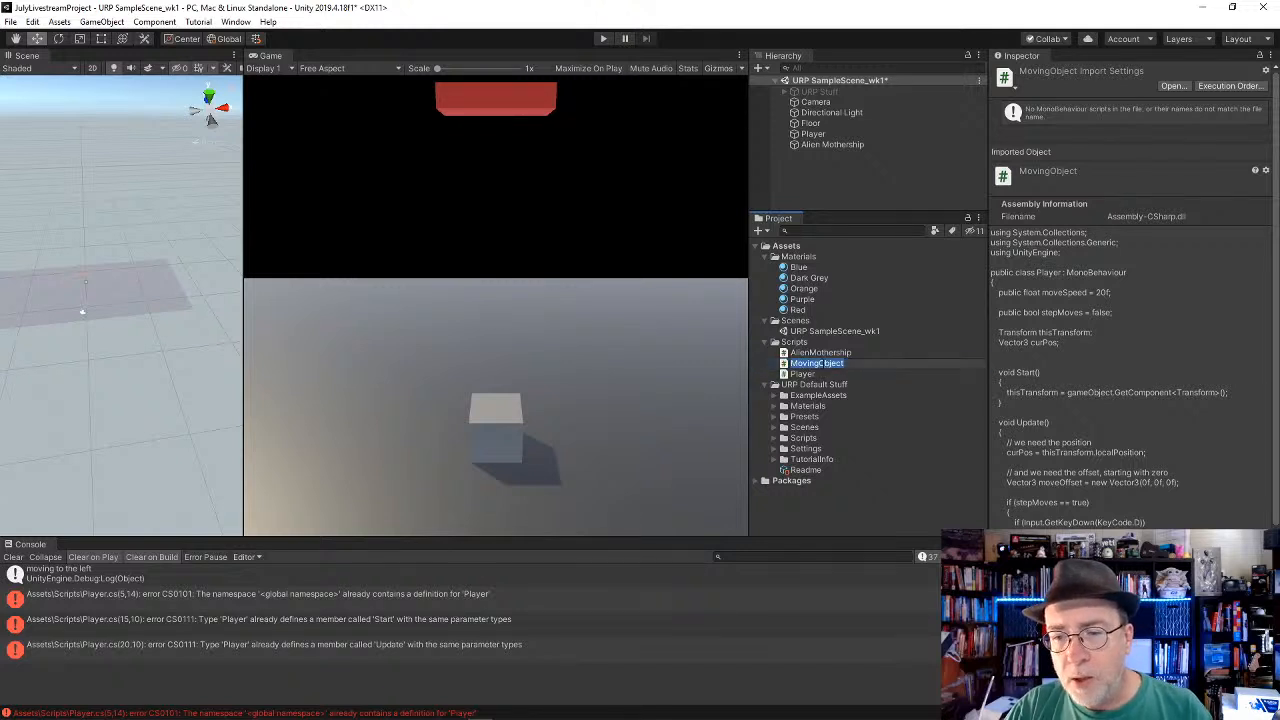
left_click(878, 360)
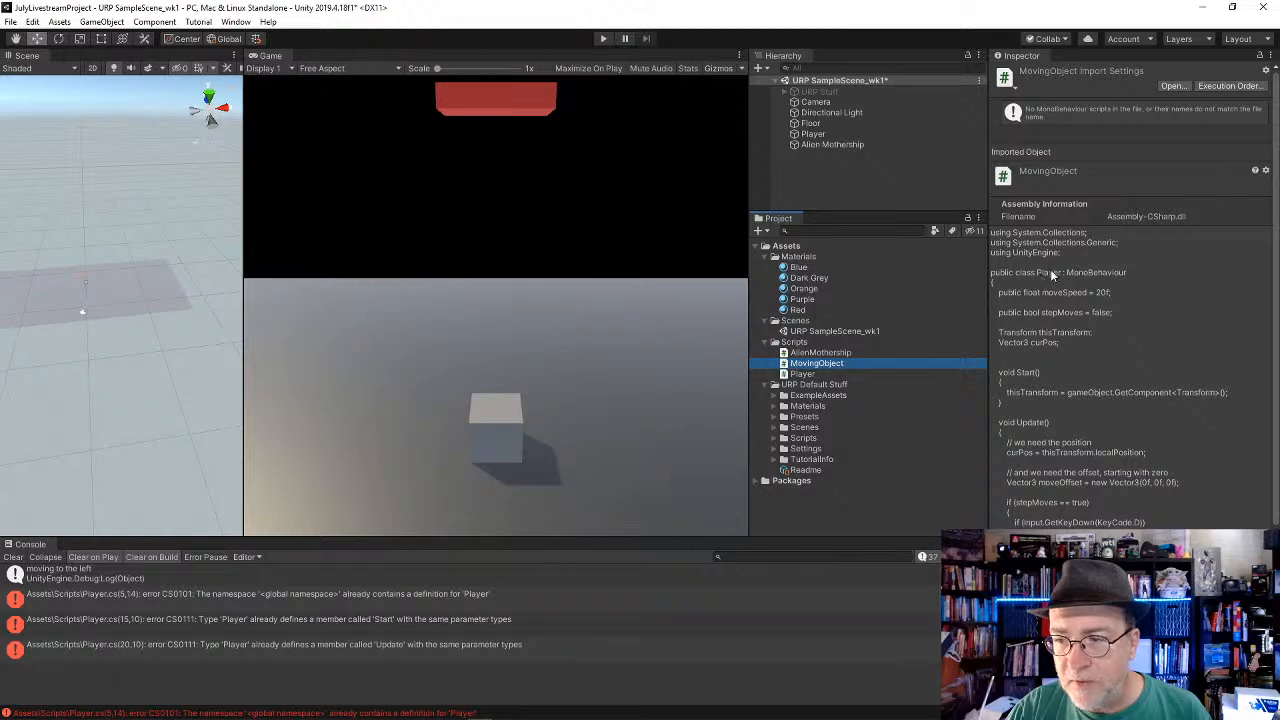
double_click(810, 366)
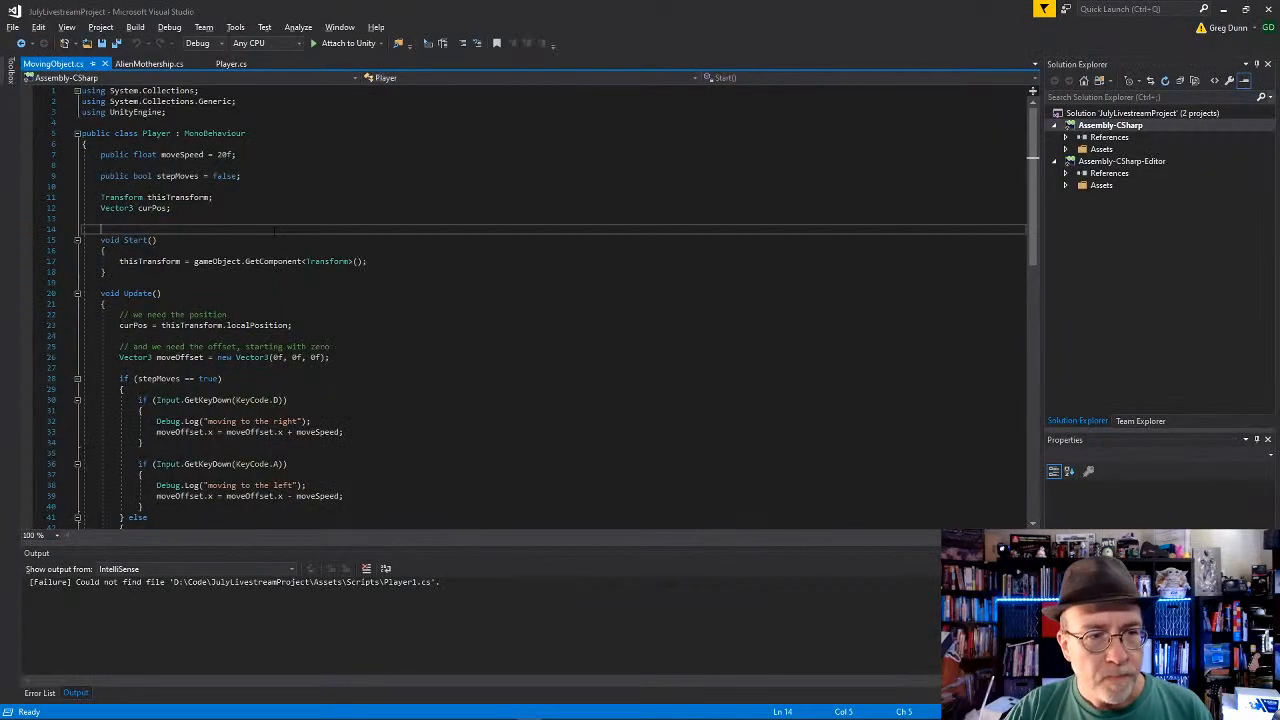
Step: Rename the class declaration from Player to MovingObject and save the script
double_click(156, 133)
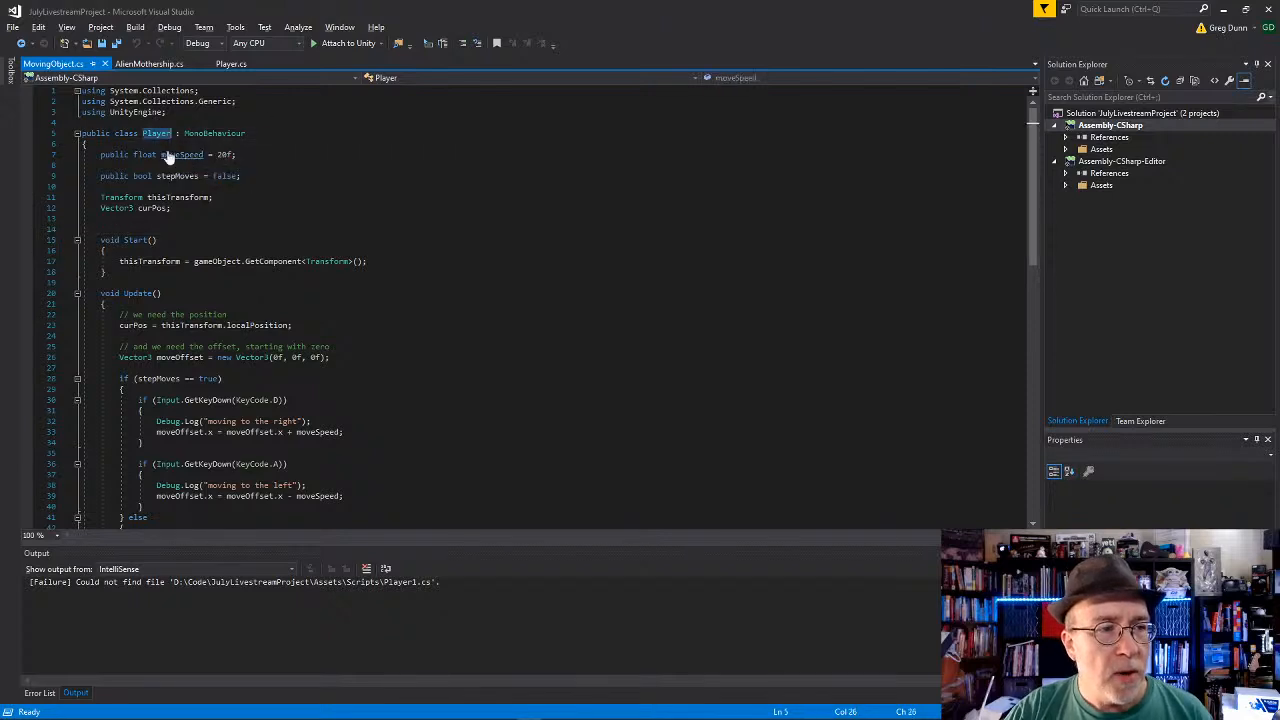
key("ctrl+v")
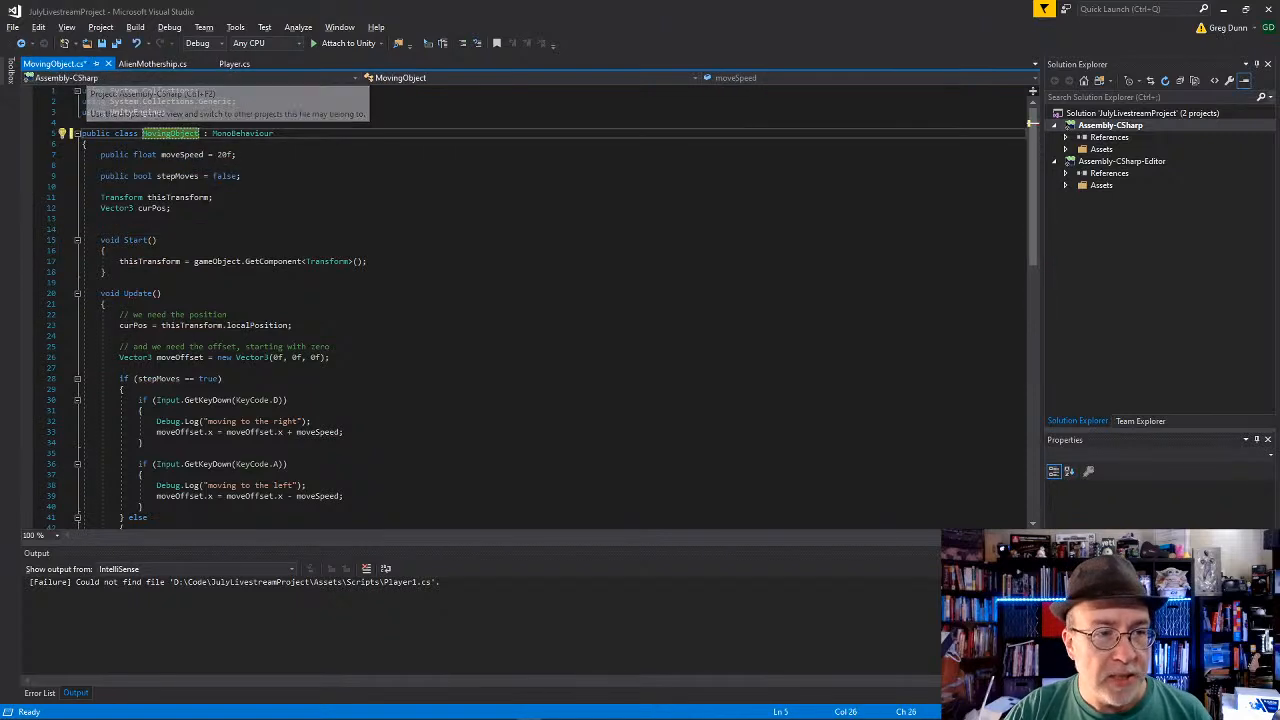
key("ctrl+s")
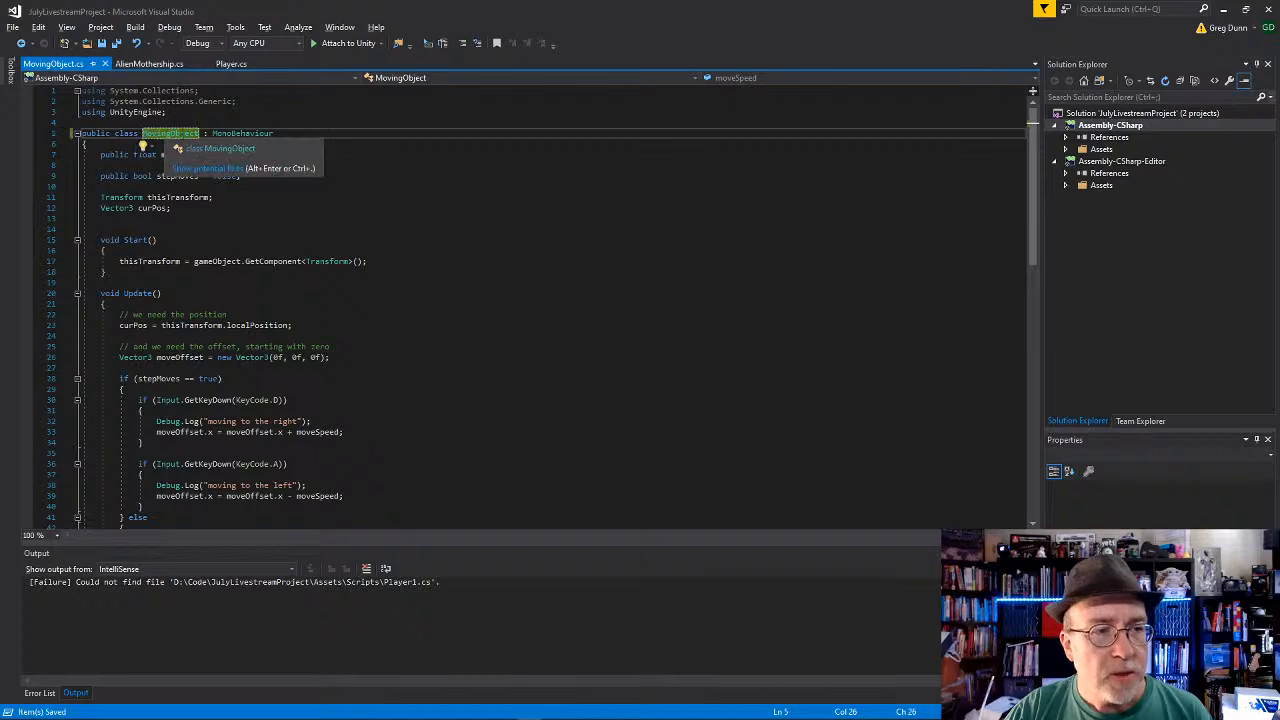
left_click(262, 208)
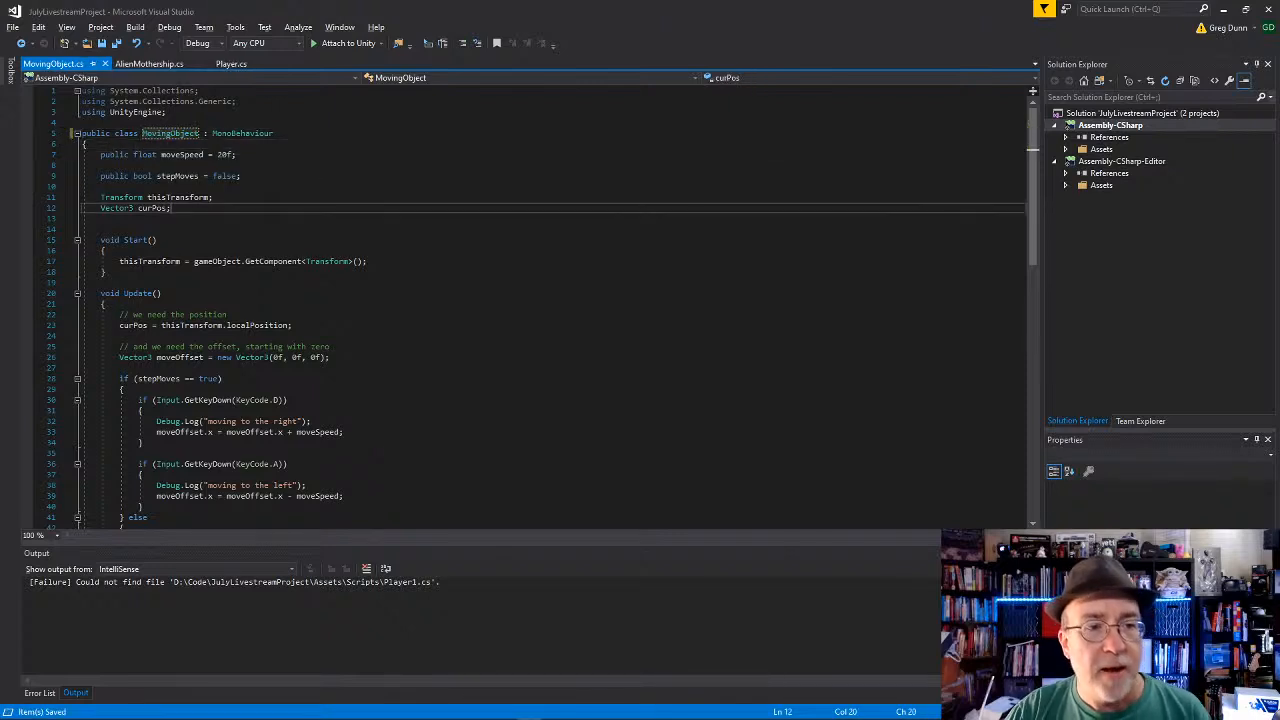
left_click(272, 230)
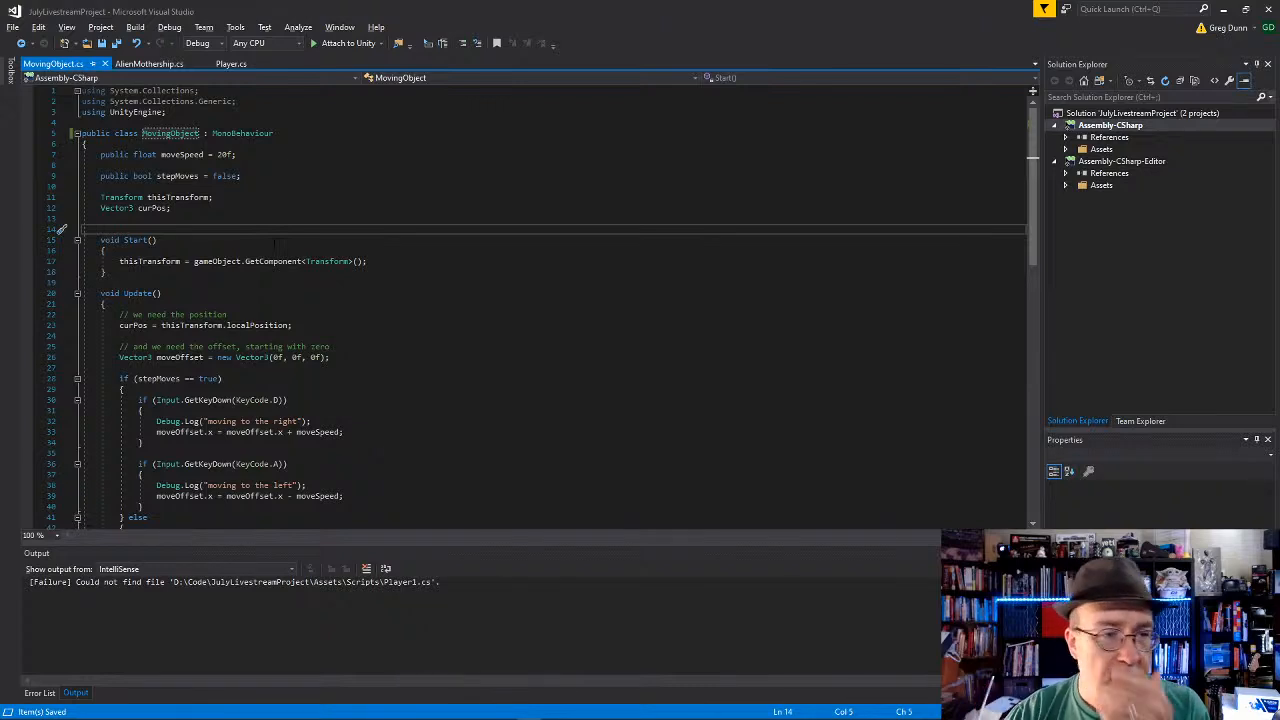
Step: Set the default value of the public moveSpeed field to 1f
left_click(227, 155)
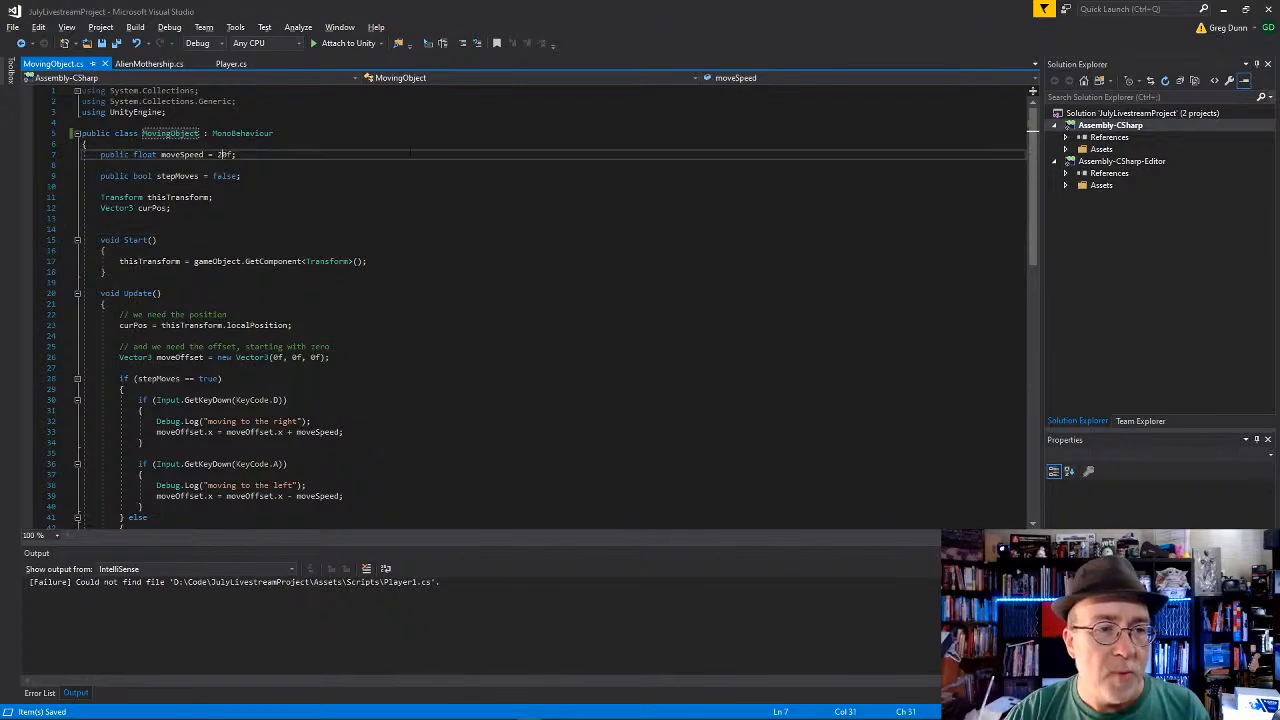
key("BackSpace")
key("BackSpace")
type("1")
left_click(414, 164)
key("Down")
key("Down")
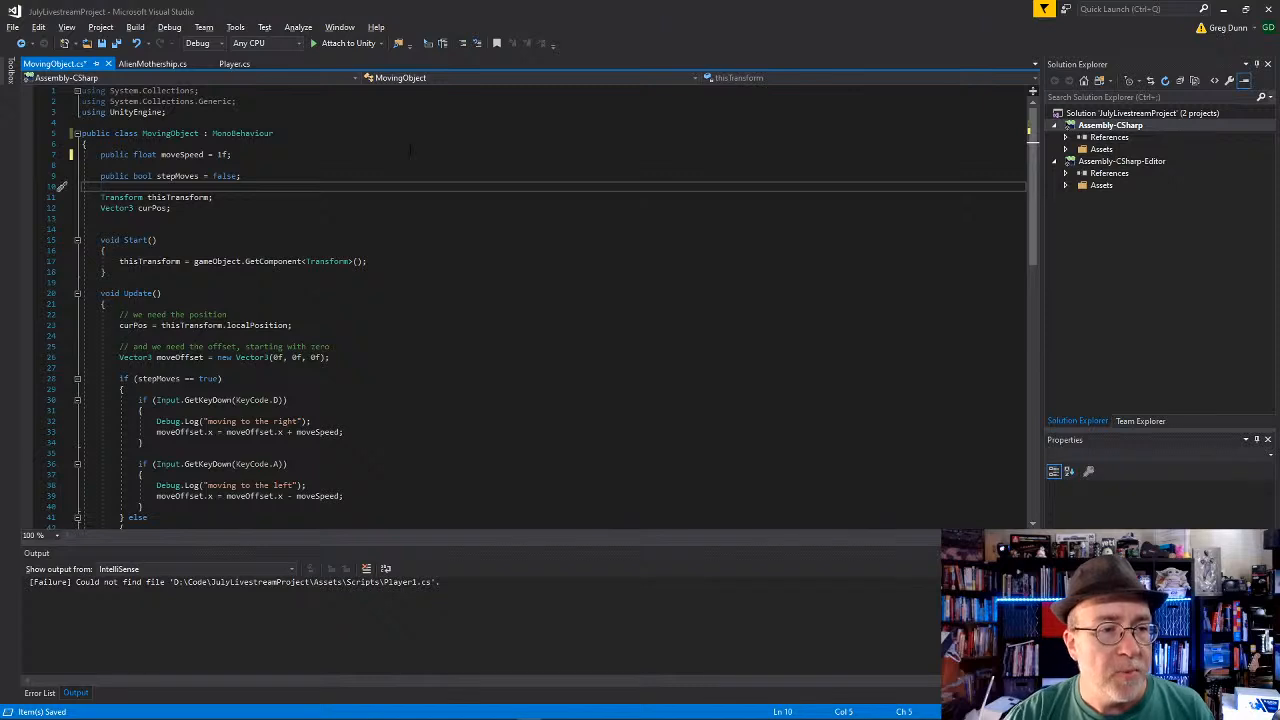
key("Down")
key("Down")
key("Down")
key("Down")
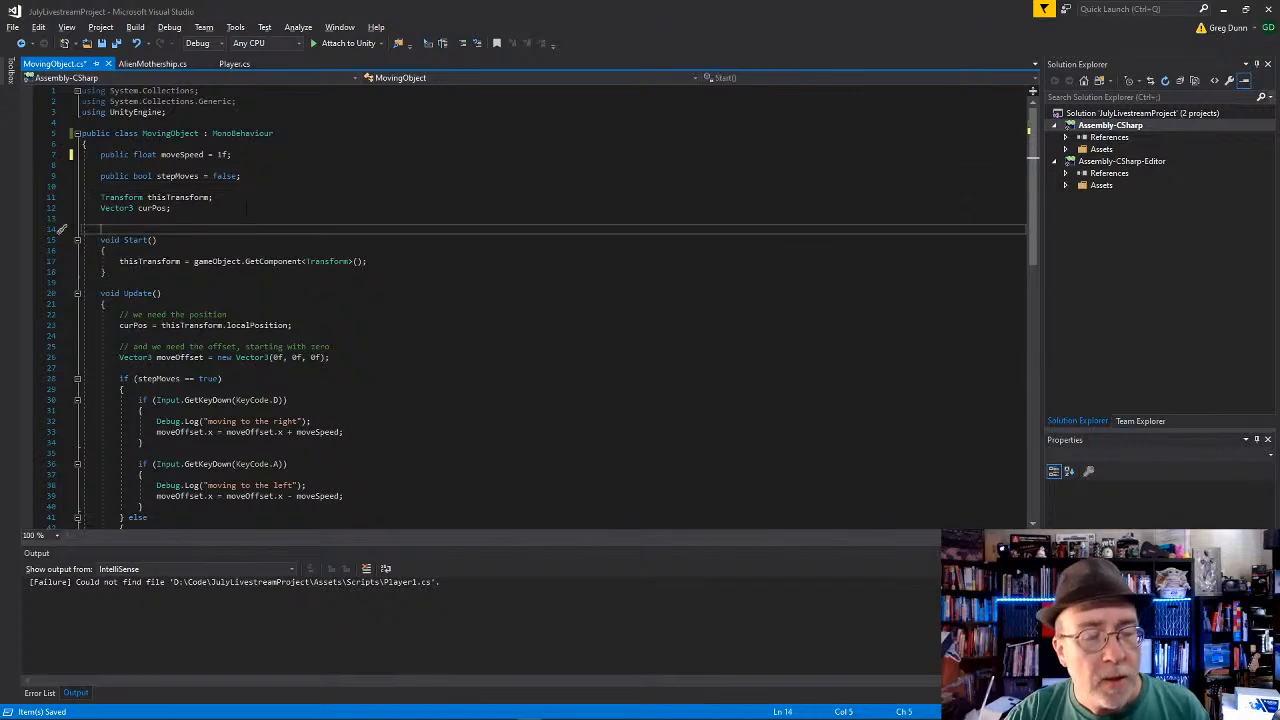
Step: Delete the public stepMoves bool field and the extra blank line above the Start method
key("Up")
key("Up")
key("Up")
key("Up")
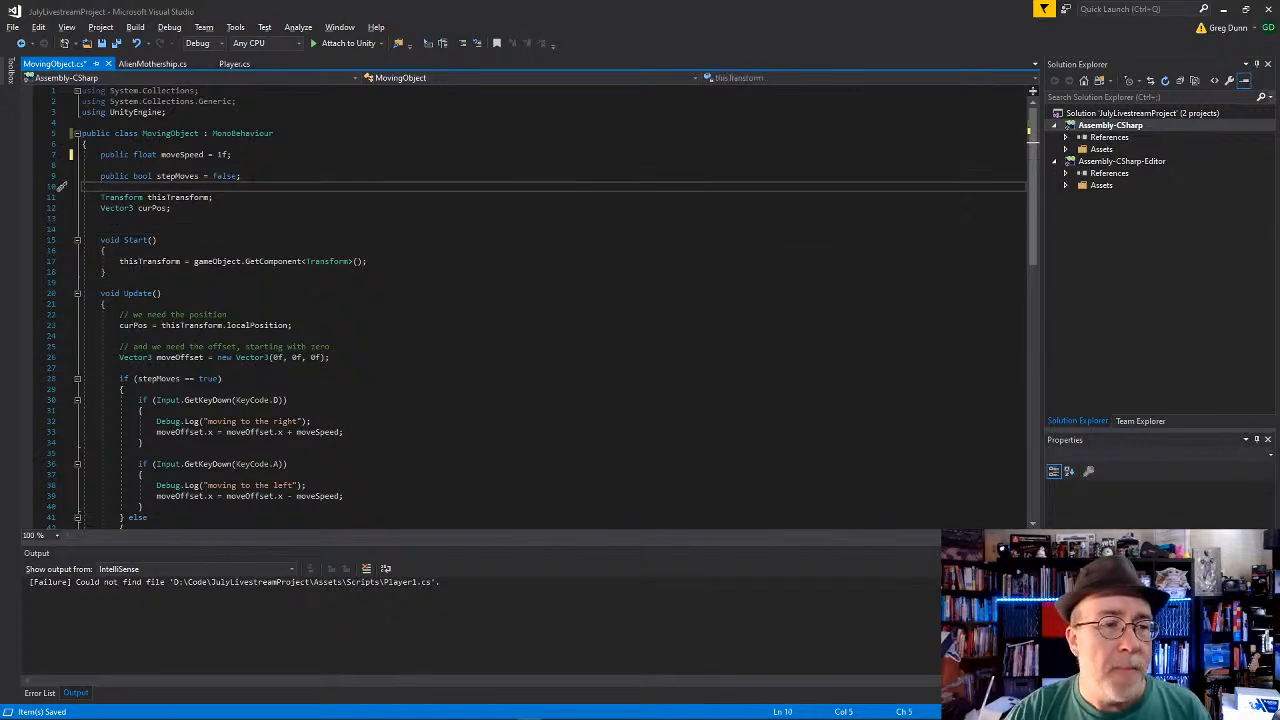
key("shift+Up")
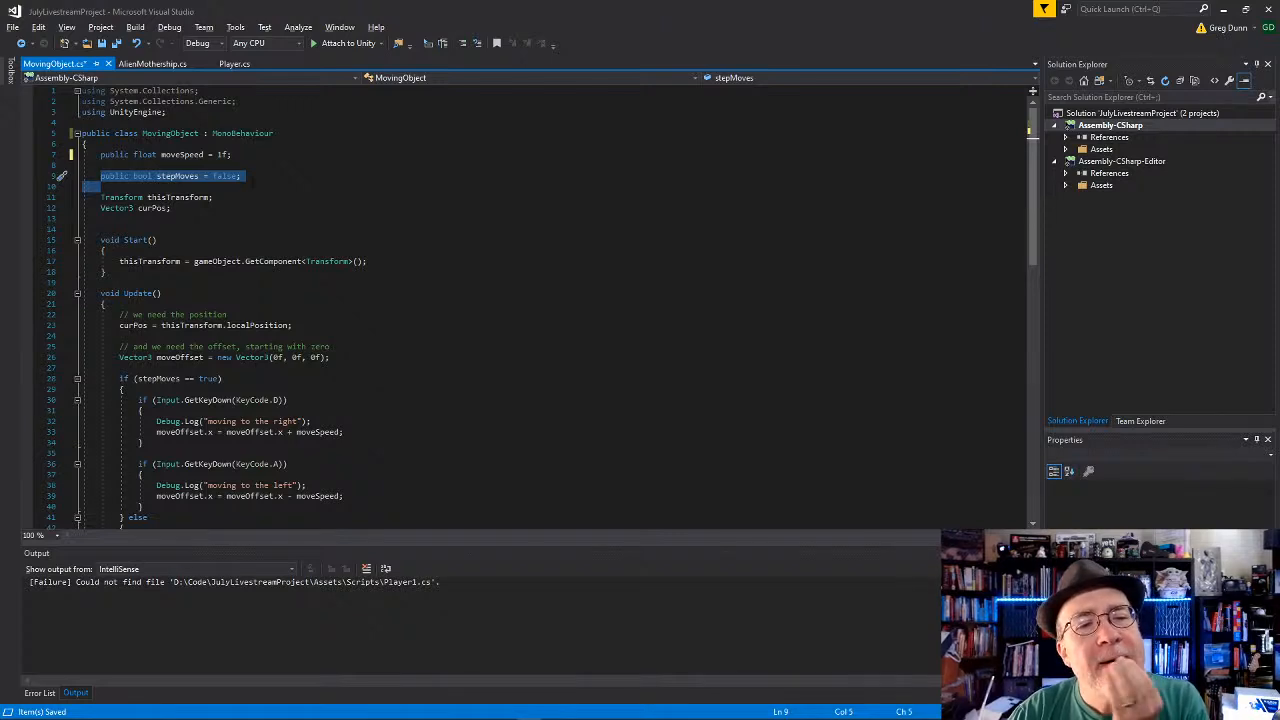
key("BackSpace")
key("BackSpace")
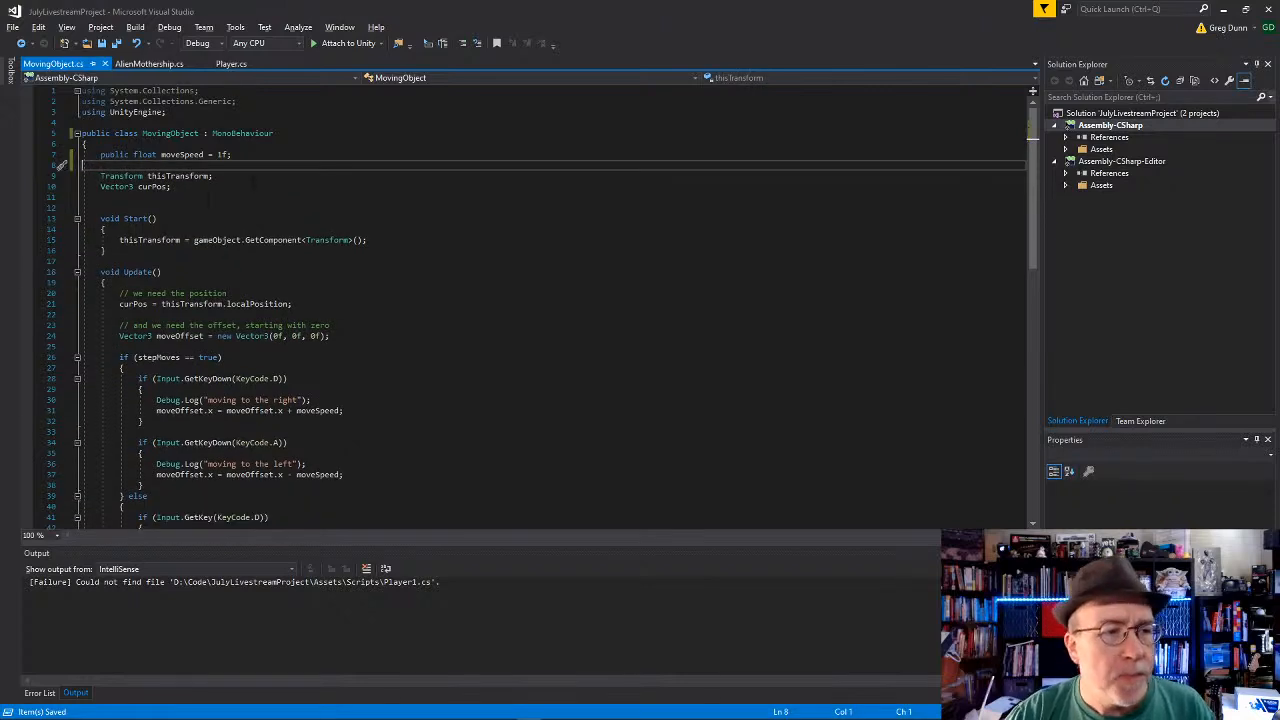
left_click(209, 198)
key("BackSpace")
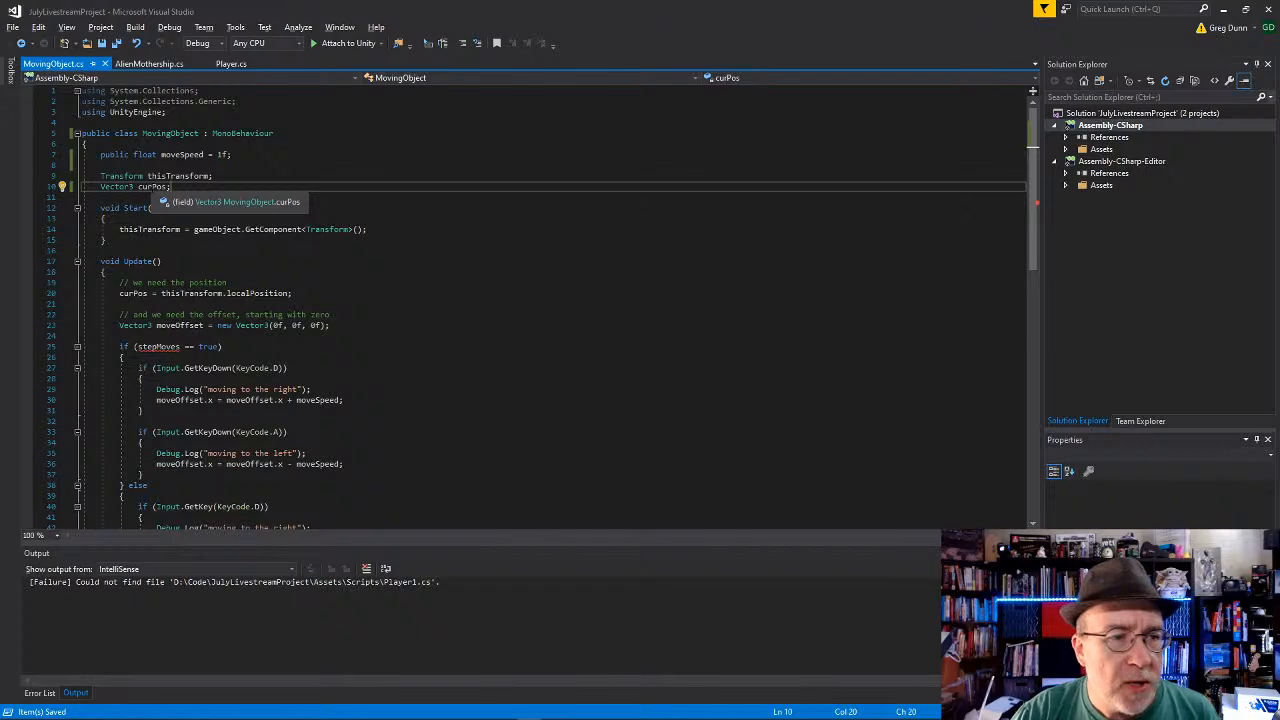
Step: In Update, delete the stepMoves condition with its GetKeyDown branch, through the else and its opening brace
scroll(155, 189, "down", 4)
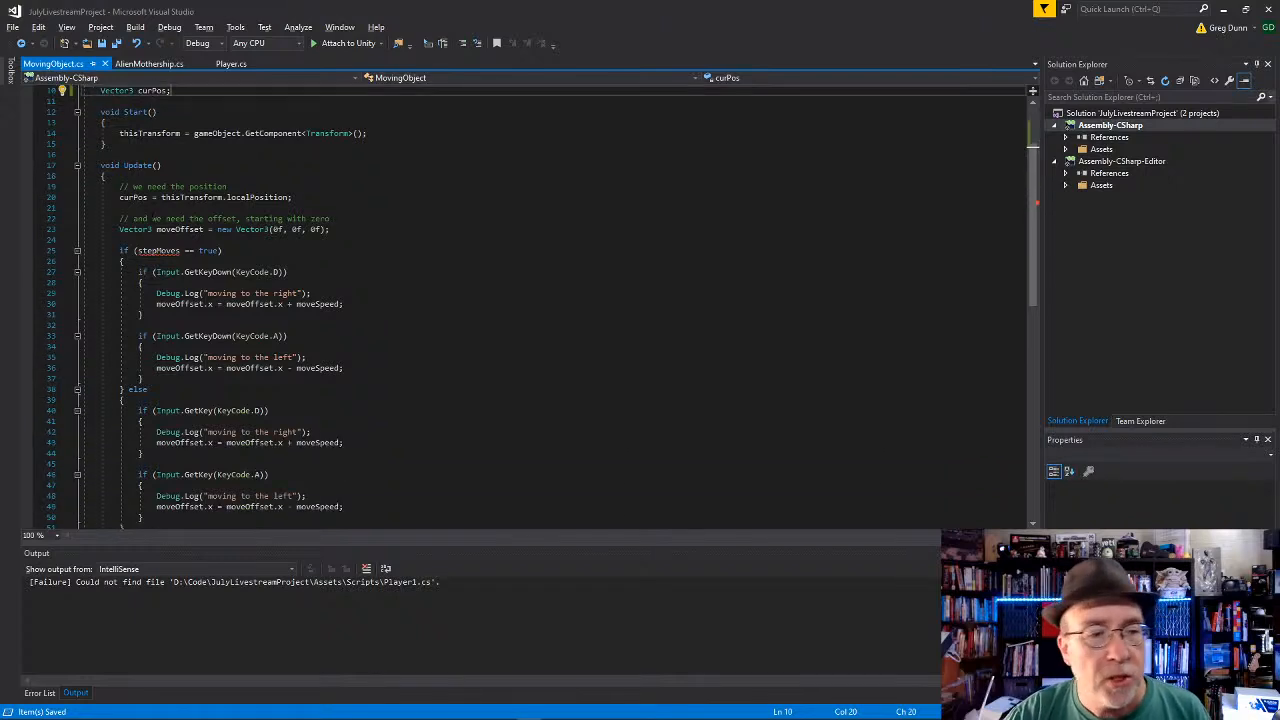
left_click(222, 218)
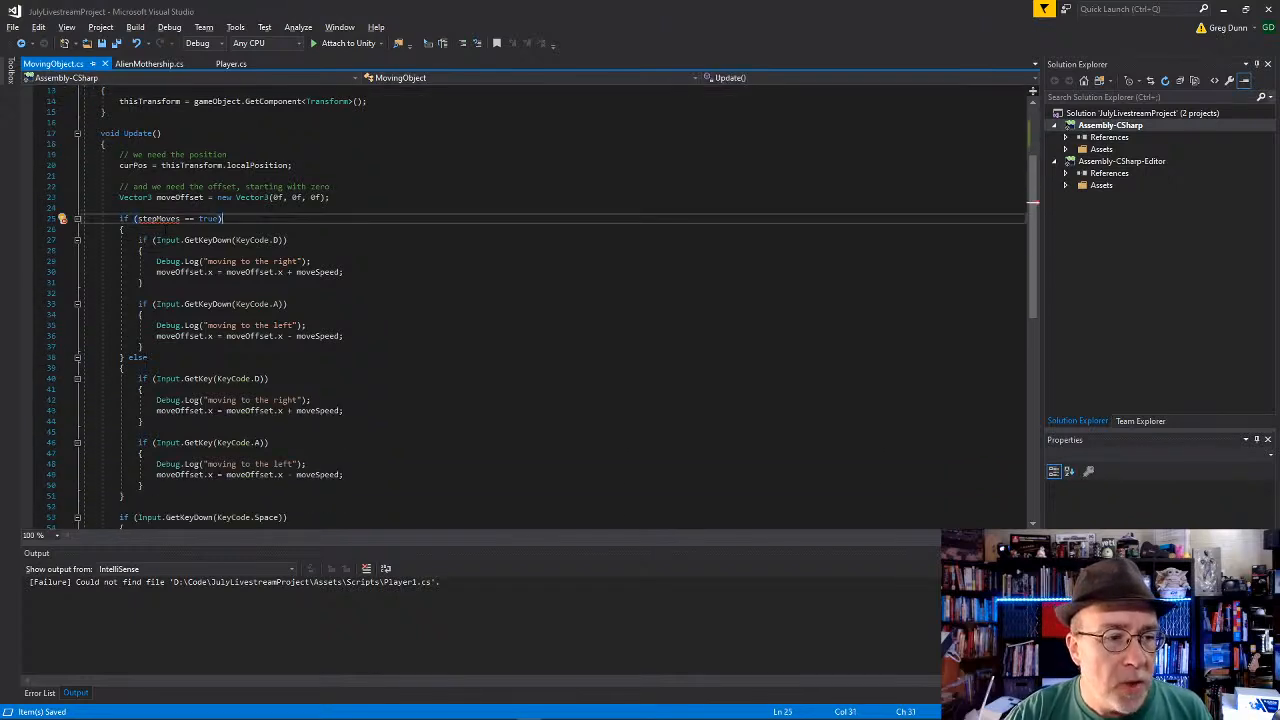
left_click_drag(126, 368, 18, 218)
scroll(60, 200, "down", 3)
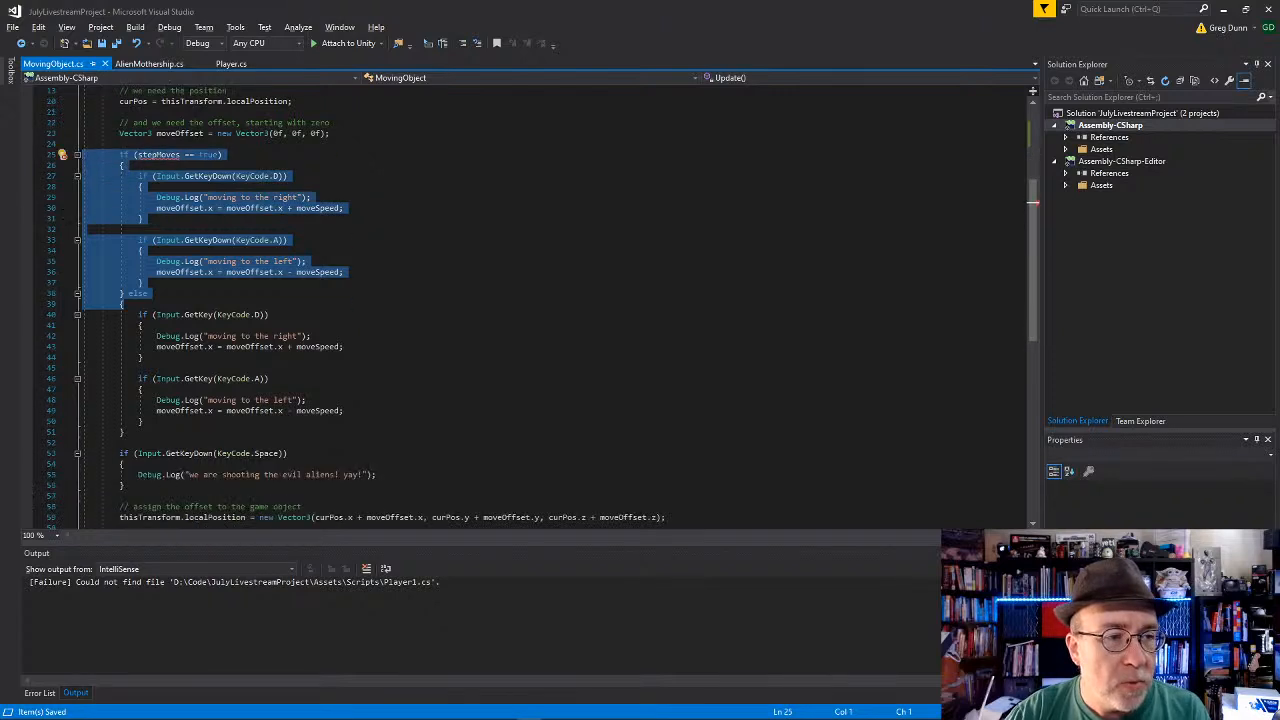
key("Delete")
Step: Remove the leftover closing brace of the else block and unindent the remaining KeyCode.D and KeyCode.A checks one level
key("ctrl+End")
left_click(71, 250)
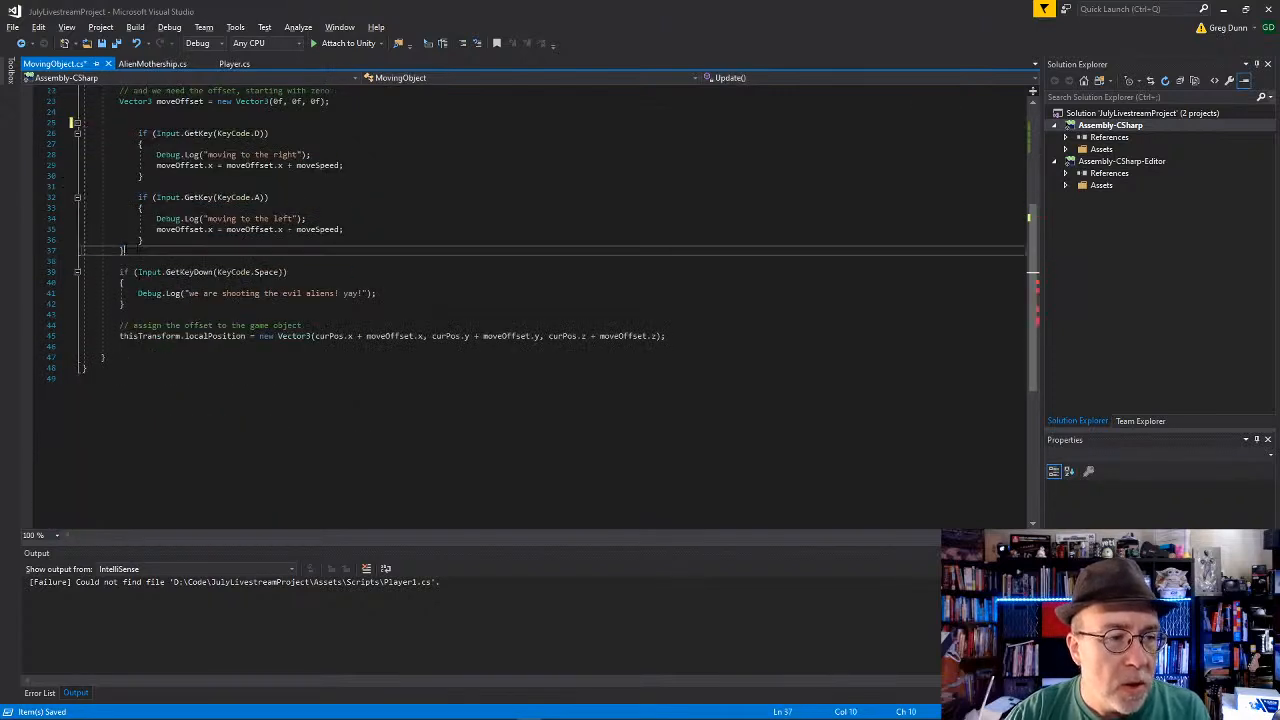
left_click_drag(71, 250, 71, 122)
key("shift+Tab")
key("Up")
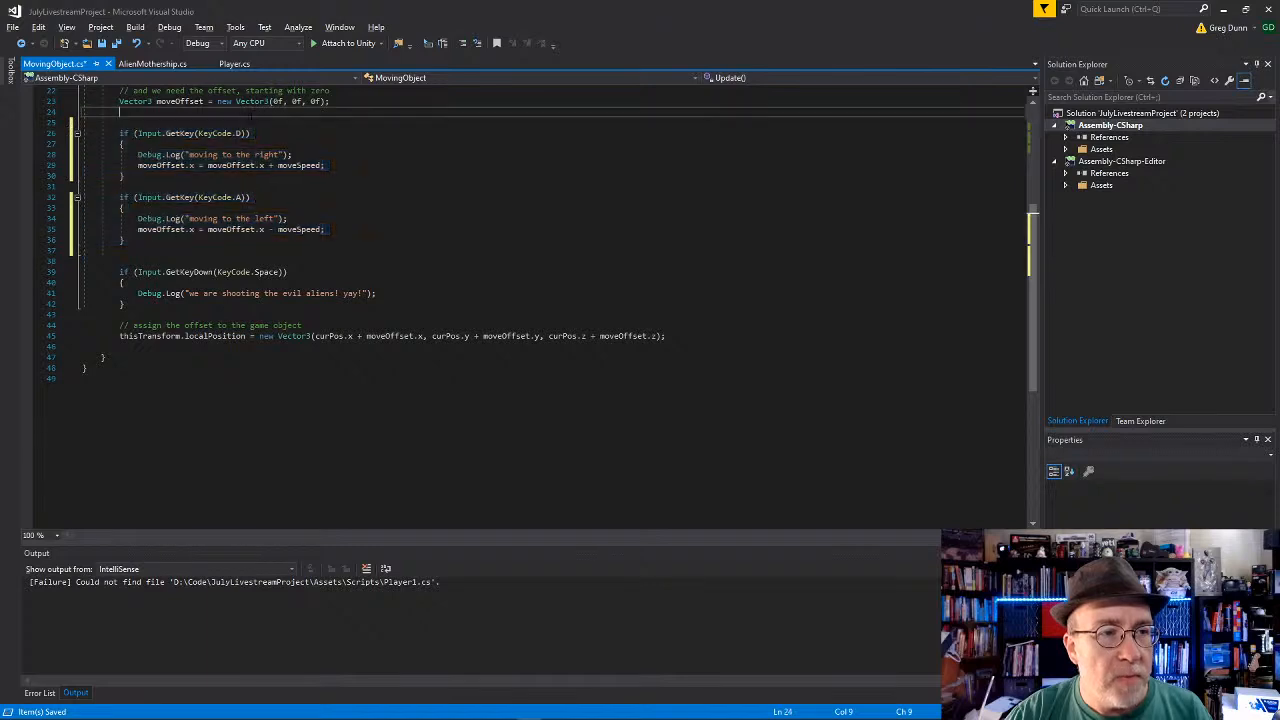
Step: Remove the surplus blank lines before the KeyCode.D check and after the KeyCode.A check, and save the script
scroll(256, 117, "up", 2)
left_click(298, 183)
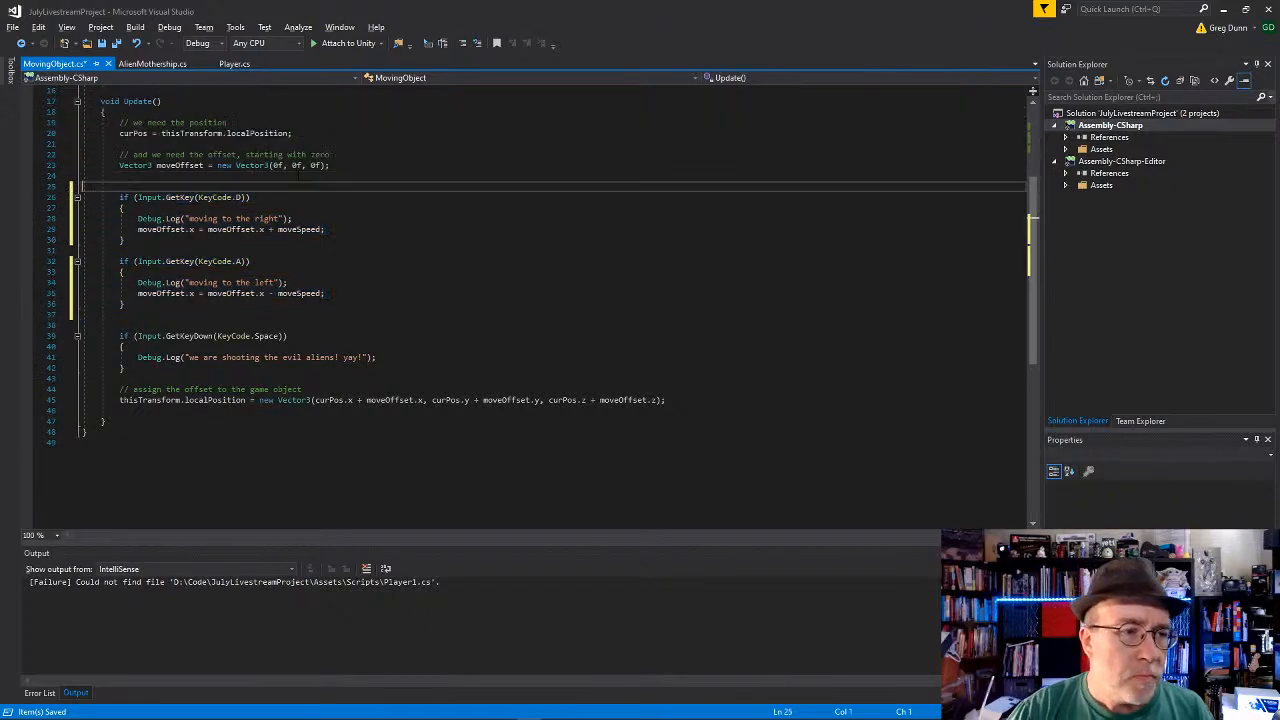
key("BackSpace")
left_click(214, 301)
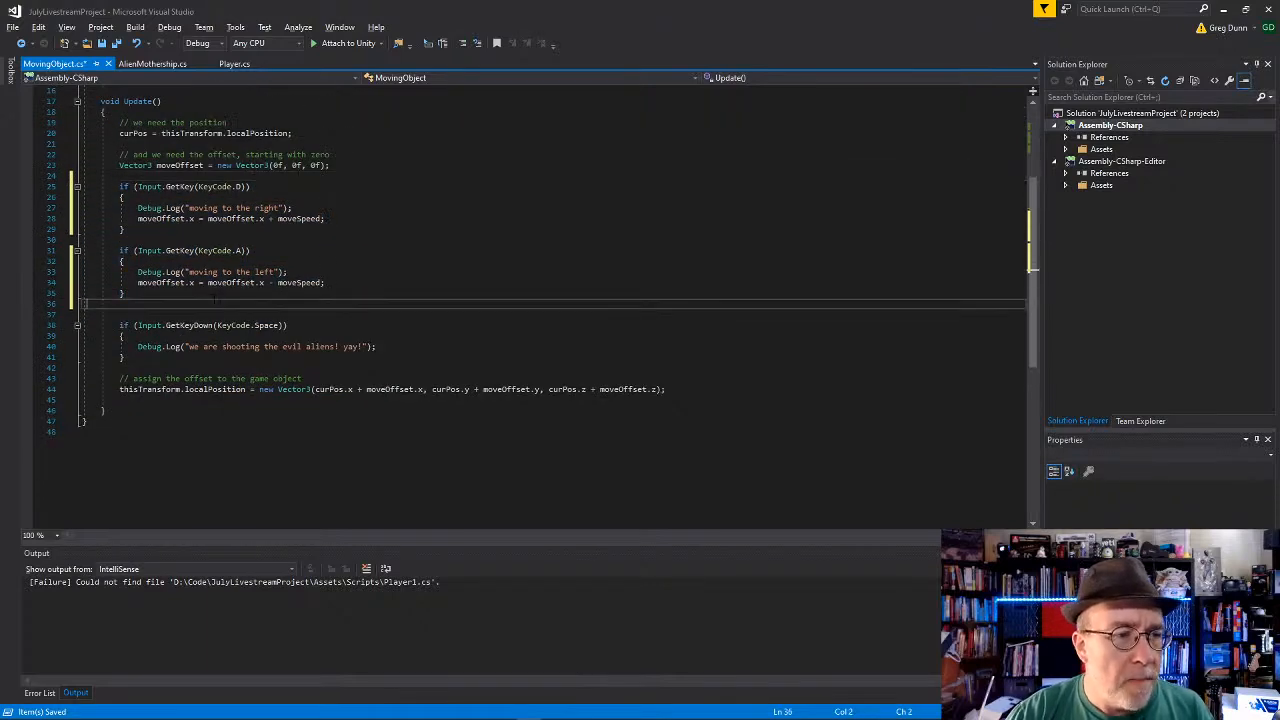
key("BackSpace")
key("ctrl+s")
Step: Examine the remaining movement key checks and the Space shooting check in the Update method
left_click(312, 411)
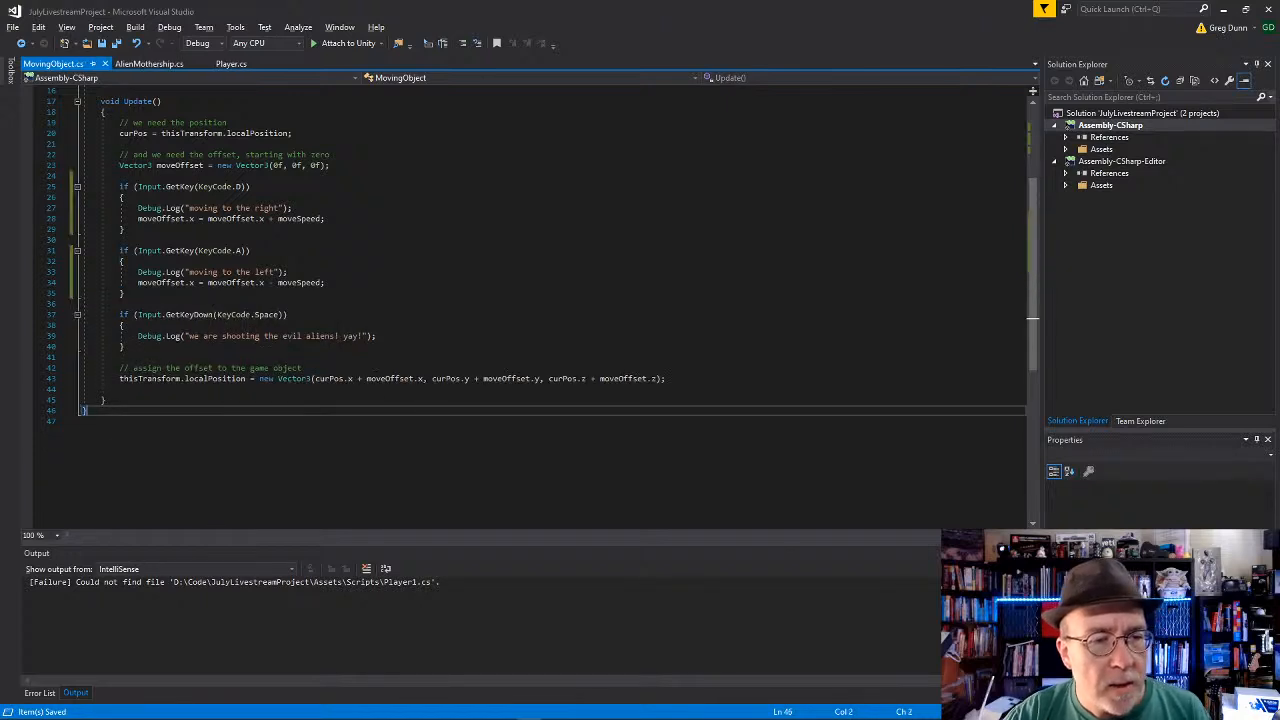
left_click(380, 422)
left_click(486, 324)
left_click(247, 303)
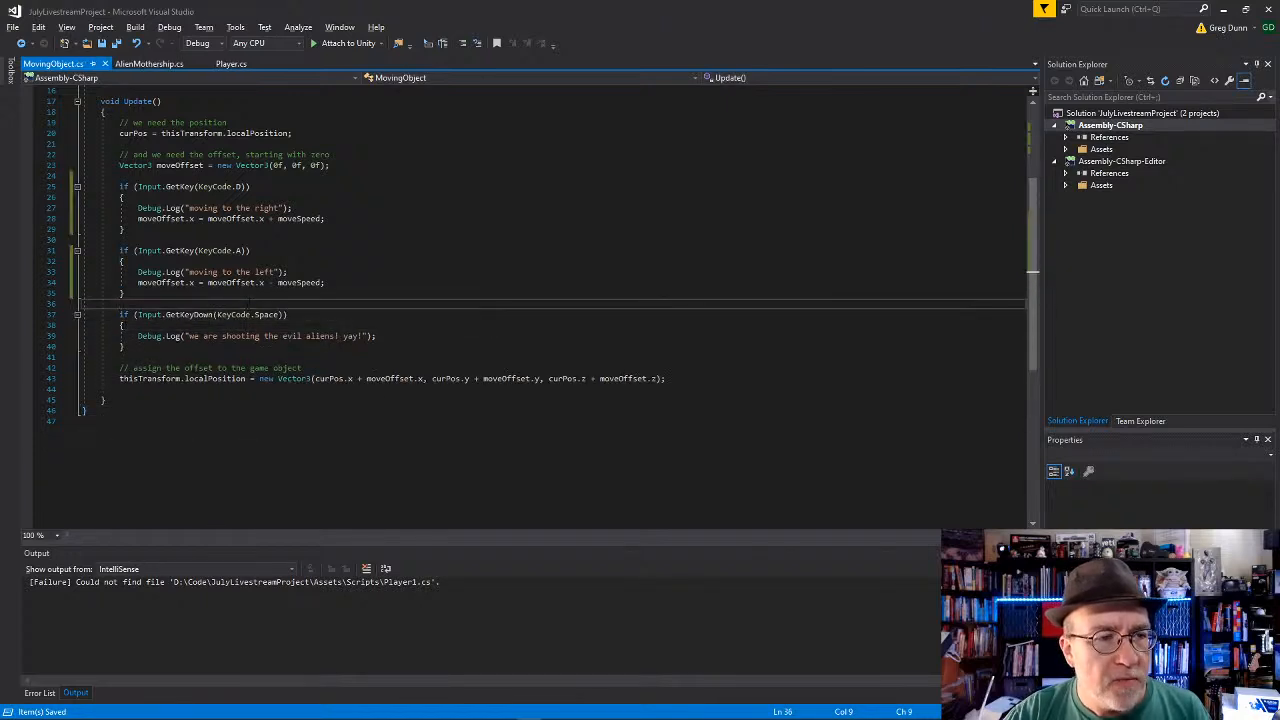
scroll(247, 303, "up", 2)
left_click(265, 175)
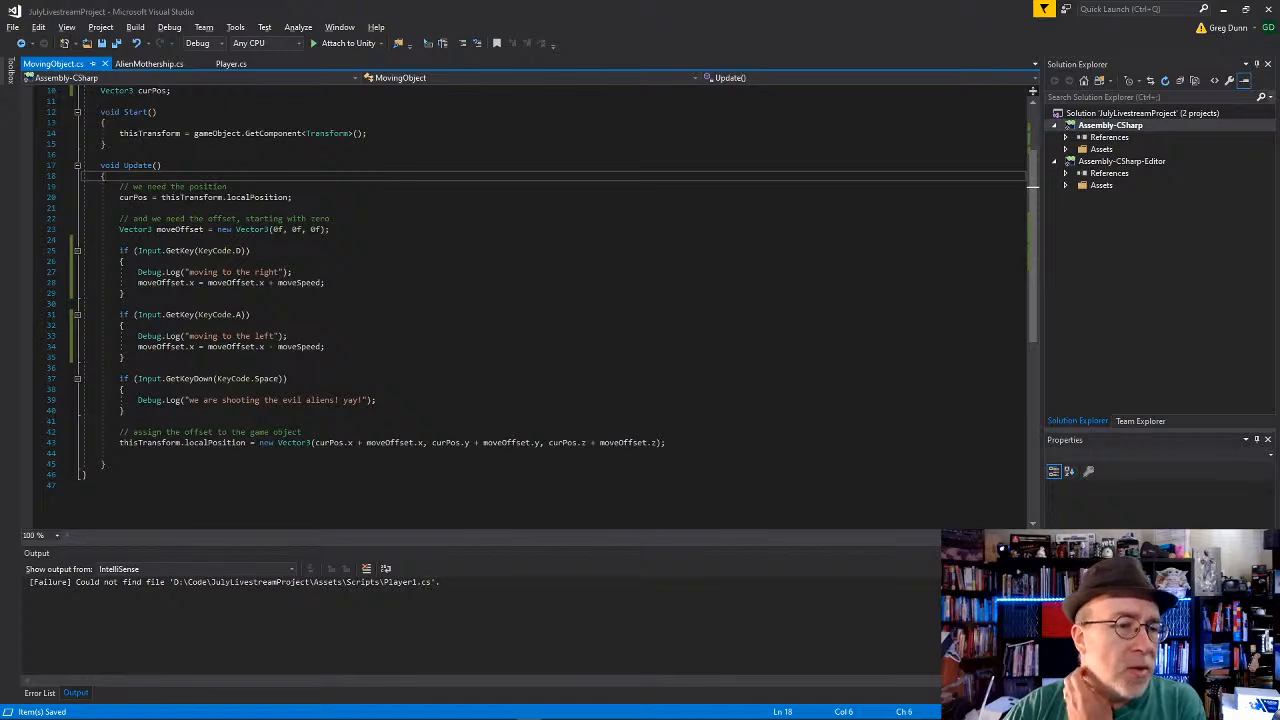
left_click_drag(86, 250, 125, 410)
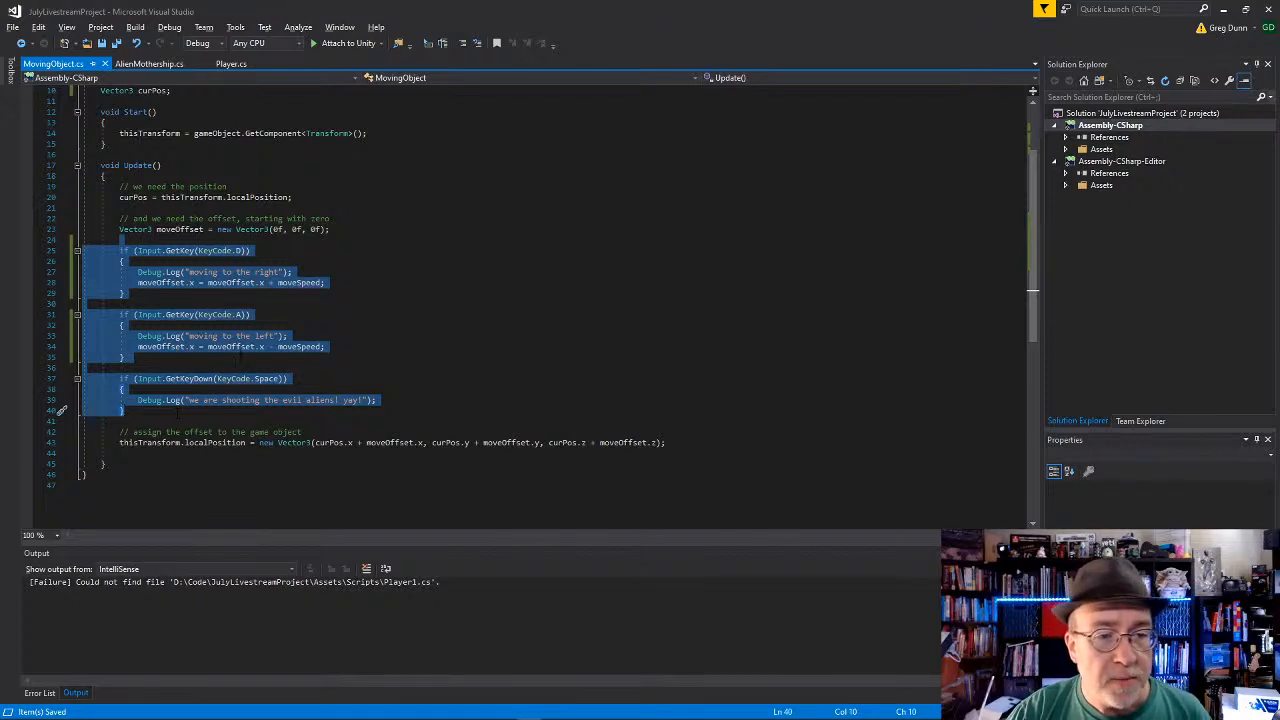
left_click(251, 250)
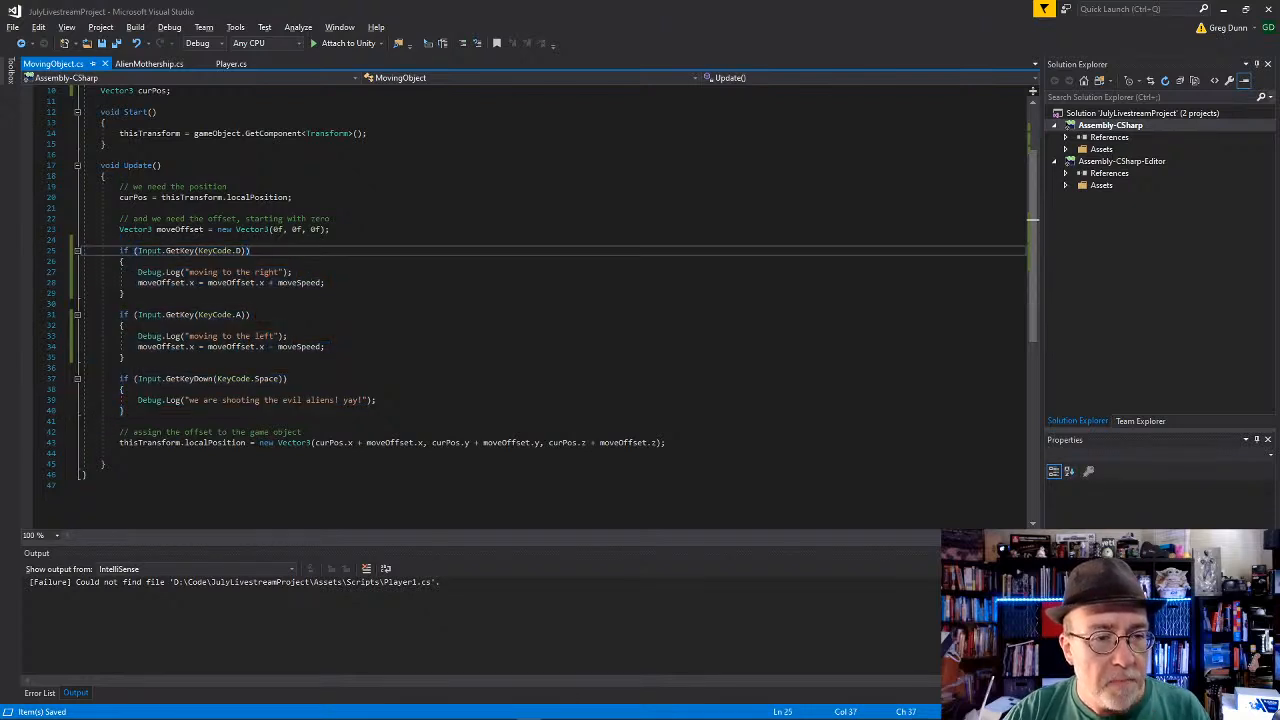
Step: Move the line moveOffset.x = moveOffset.x + moveSpeed; out of the KeyCode.D check to directly above that check
left_click(344, 282)
key("shift+Home")
key("ctrl+c")
key("Up")
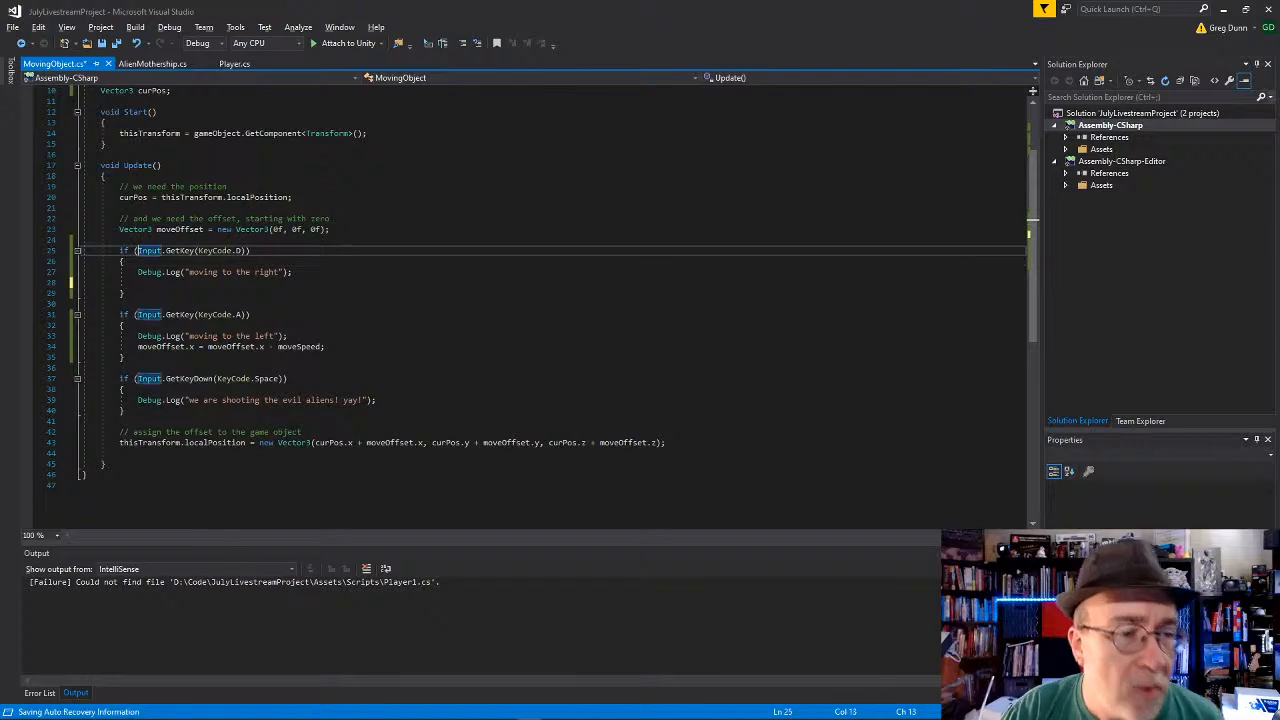
key("Up")
key("Return")
key("Return")
key("Up")
key("ctrl+v")
key("Down")
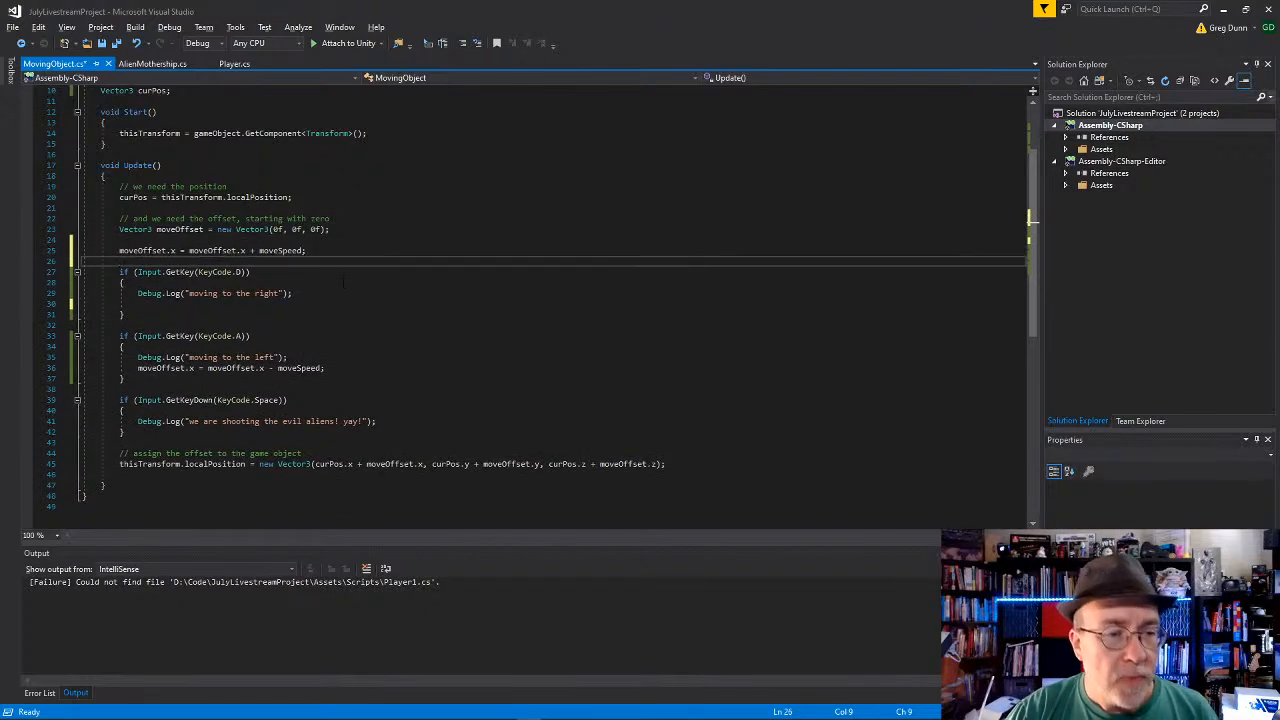
Step: Delete the KeyCode.D, KeyCode.A and Space input checks from Update, tidy the surrounding blank lines and save the script
left_click_drag(119, 261, 125, 432)
key("Delete")
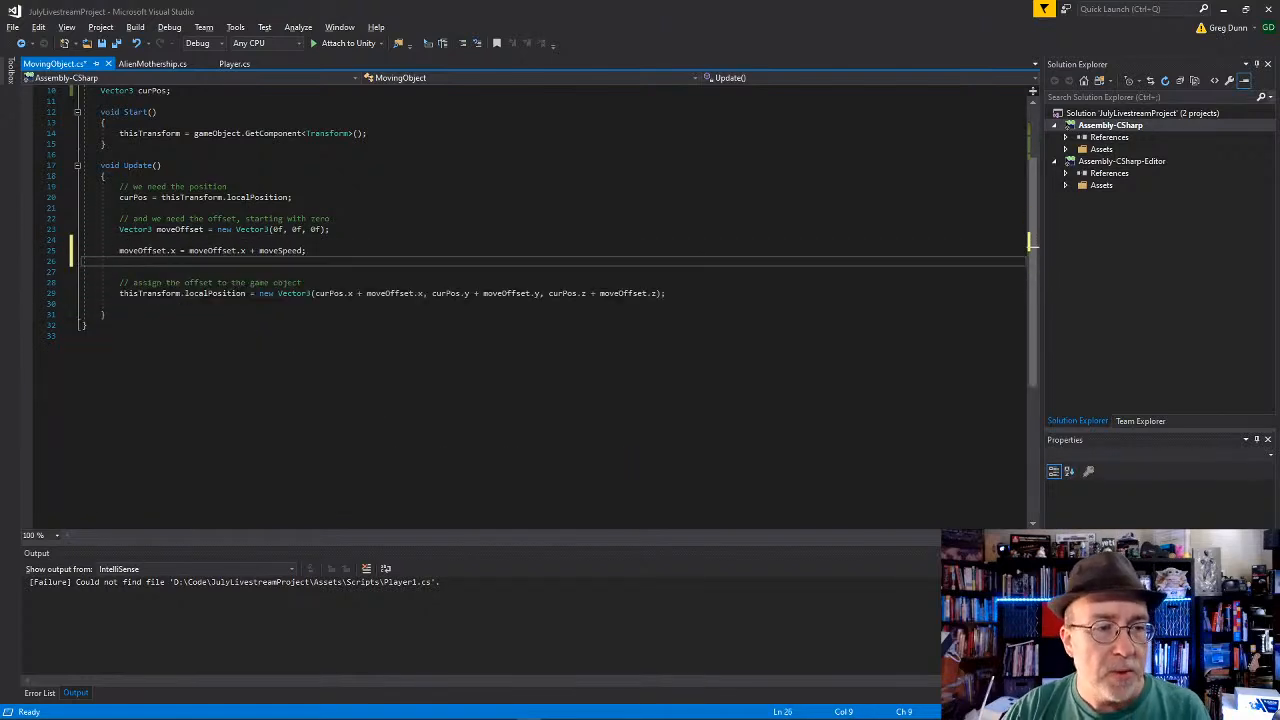
key("BackSpace")
key("Up")
key("BackSpace")
key("ctrl+s")
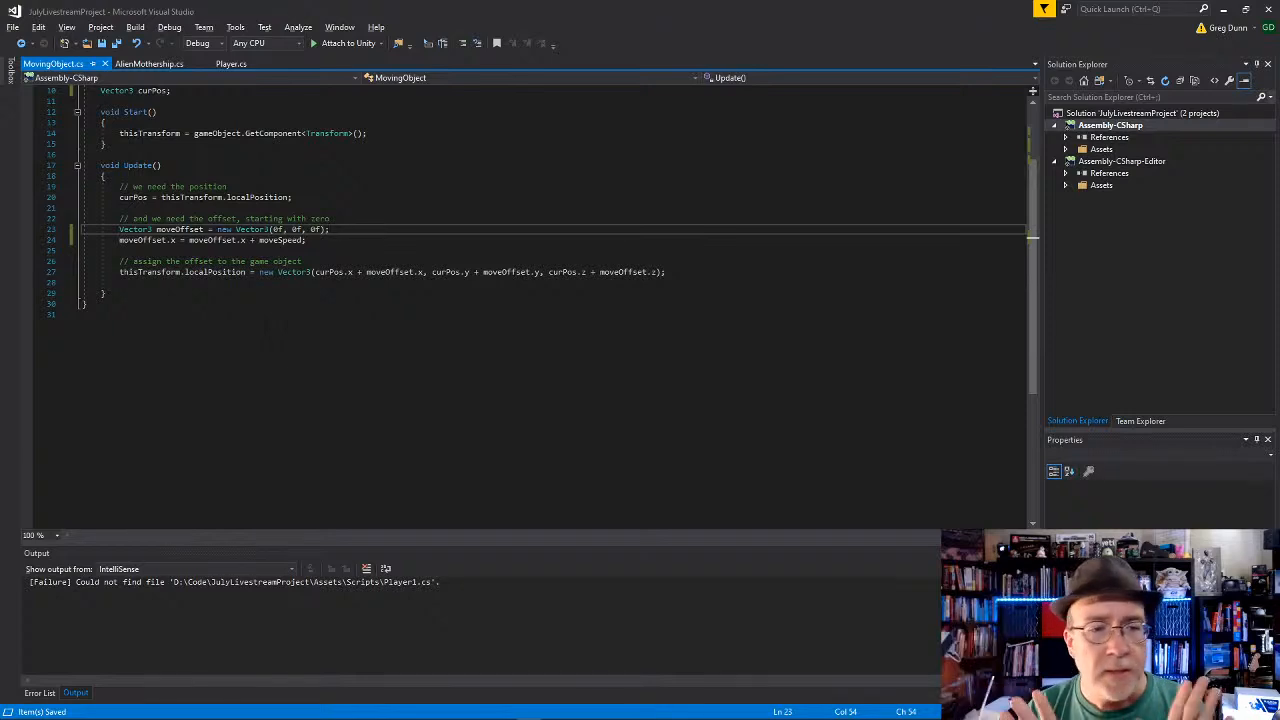
Step: Comment out the moveOffset declaration and the line adding moveSpeed to moveOffset.x in Update
scroll(323, 178, "up", 2)
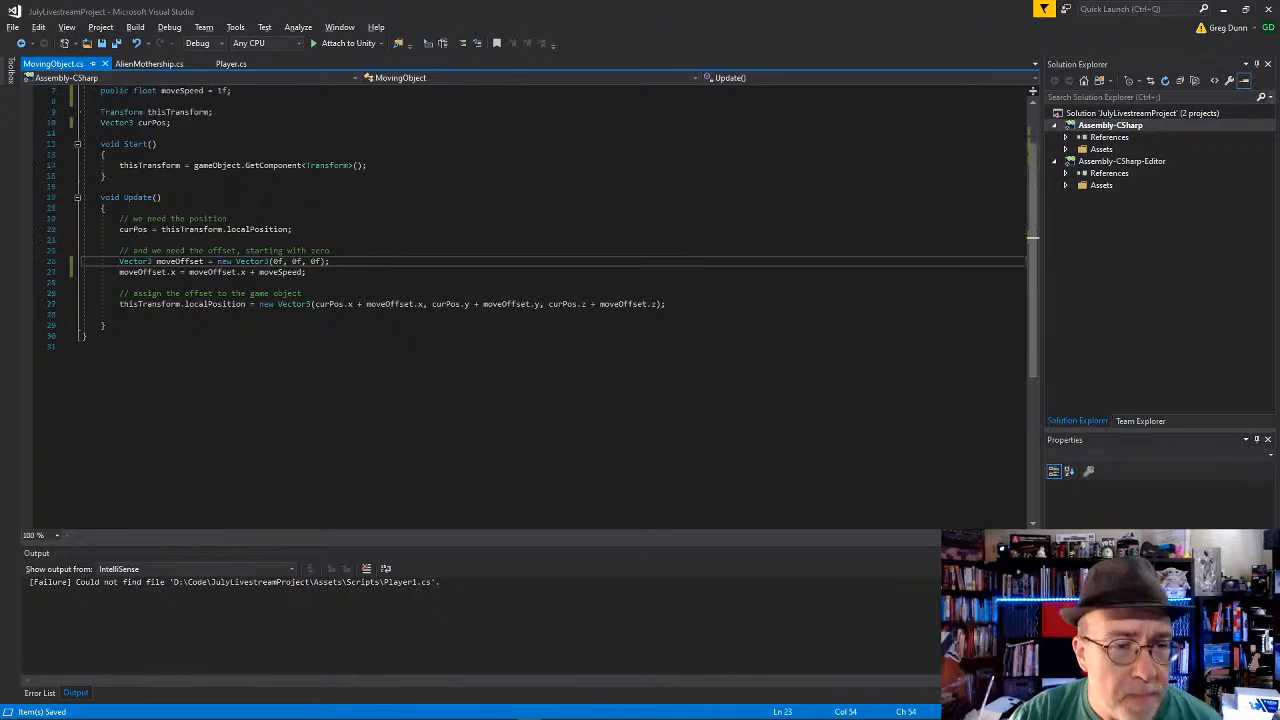
scroll(323, 178, "down", 1)
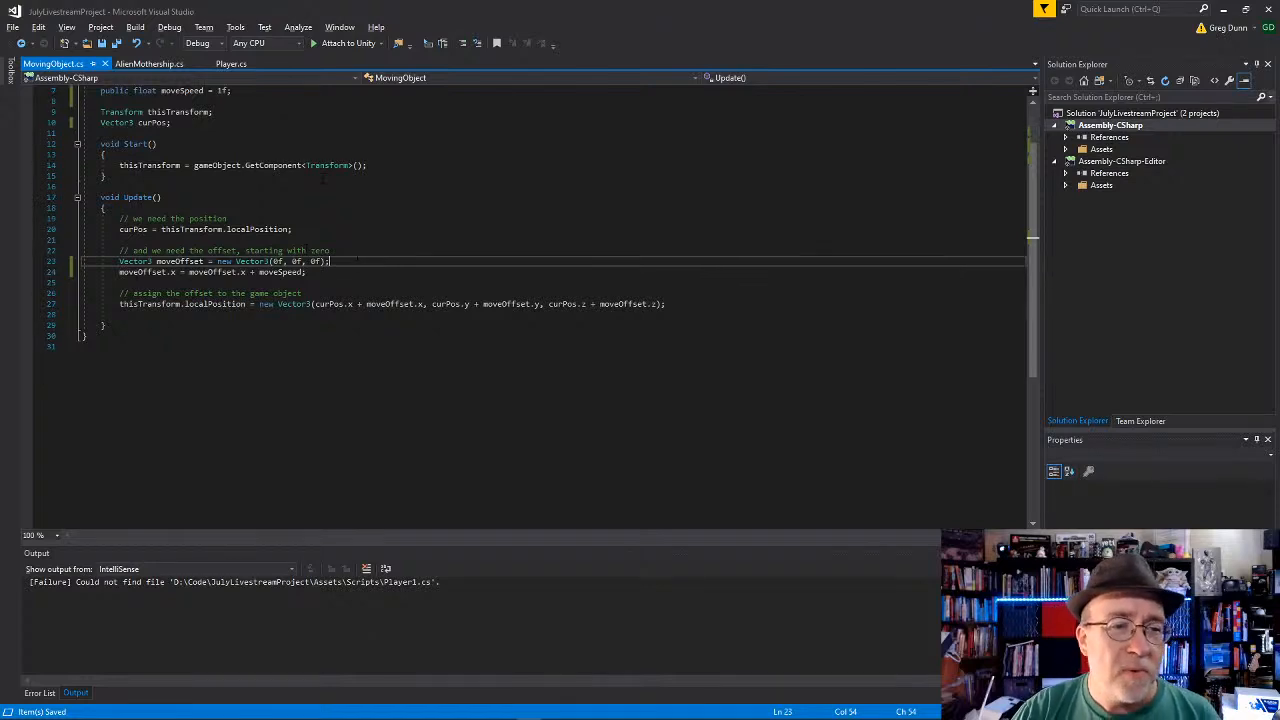
key("Home")
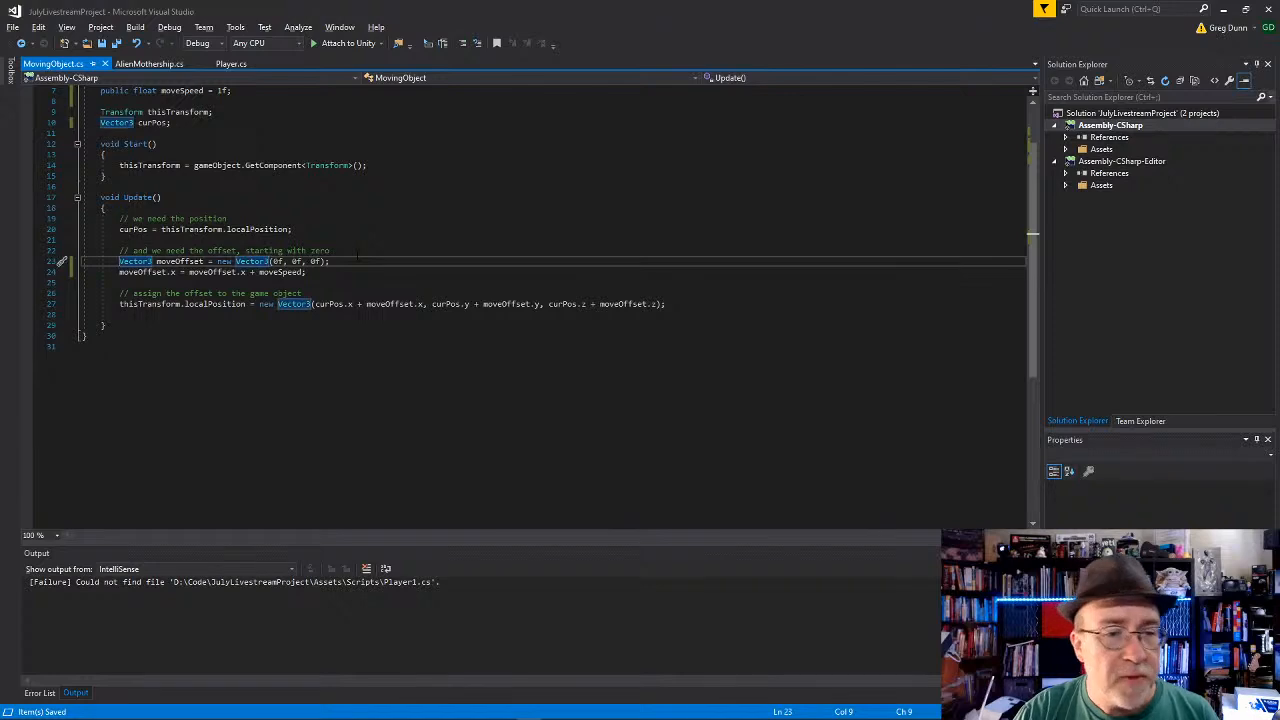
type("//")
key("Down")
key("Home")
type("//")
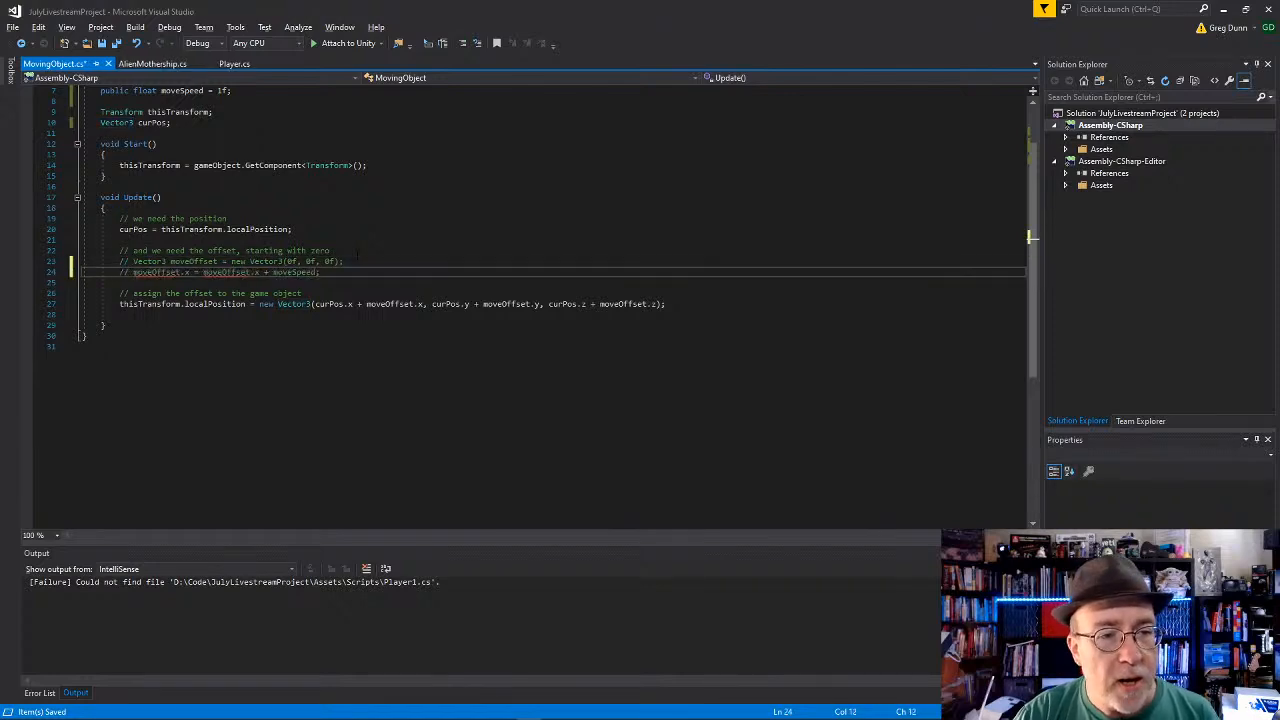
left_click(358, 352)
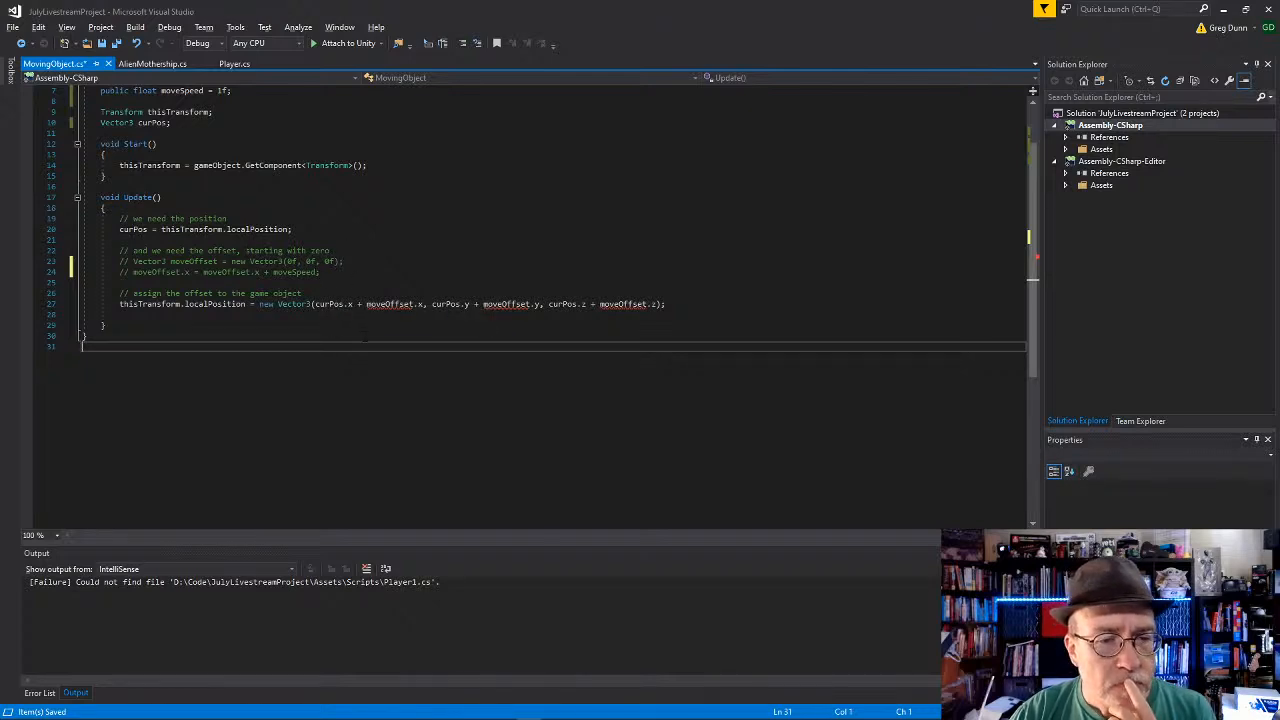
left_click(364, 333)
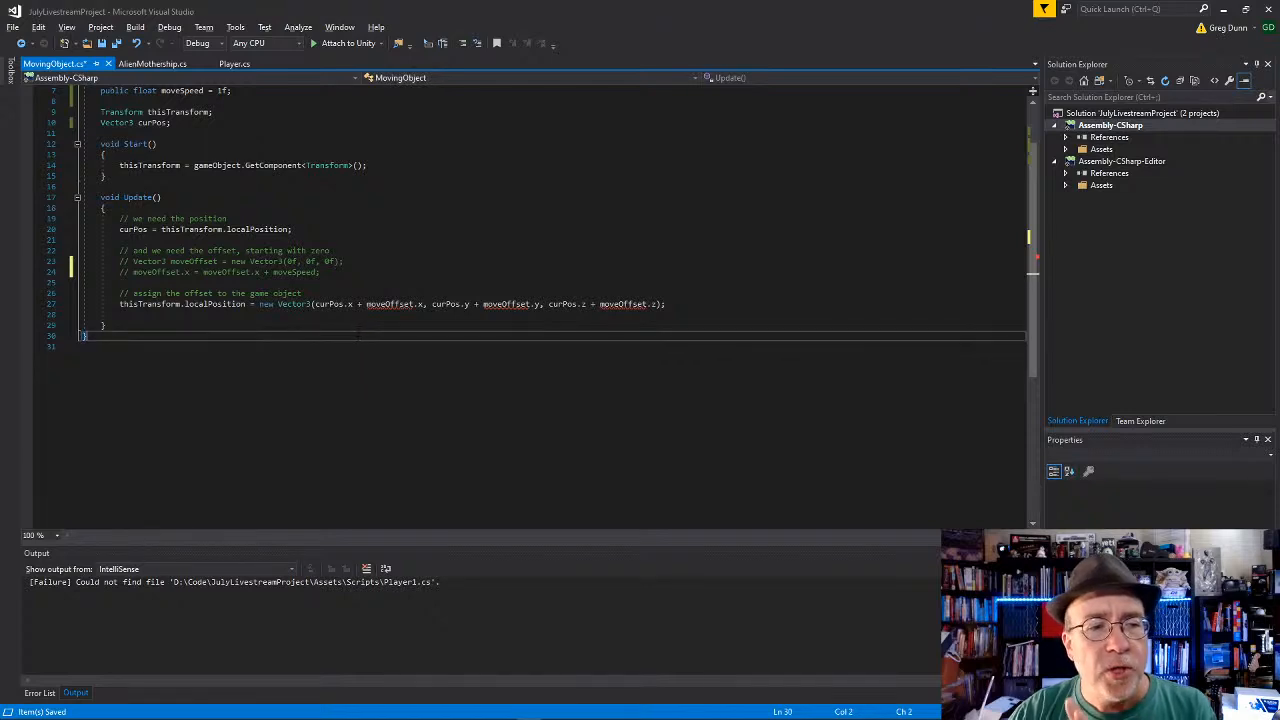
left_click(357, 271)
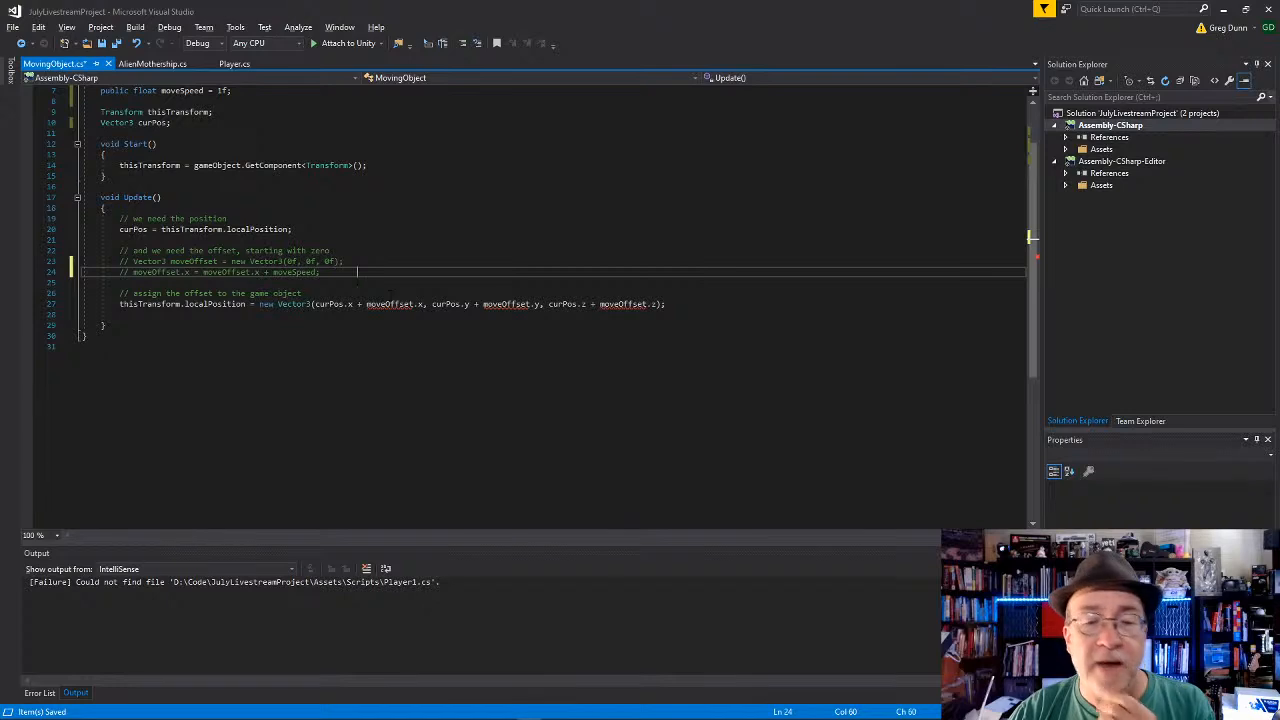
Step: Review the moveSpeed declaration in MovingObject, switch to Unity and inspect the Player cube's axis directions in the Scene view
left_click(332, 346)
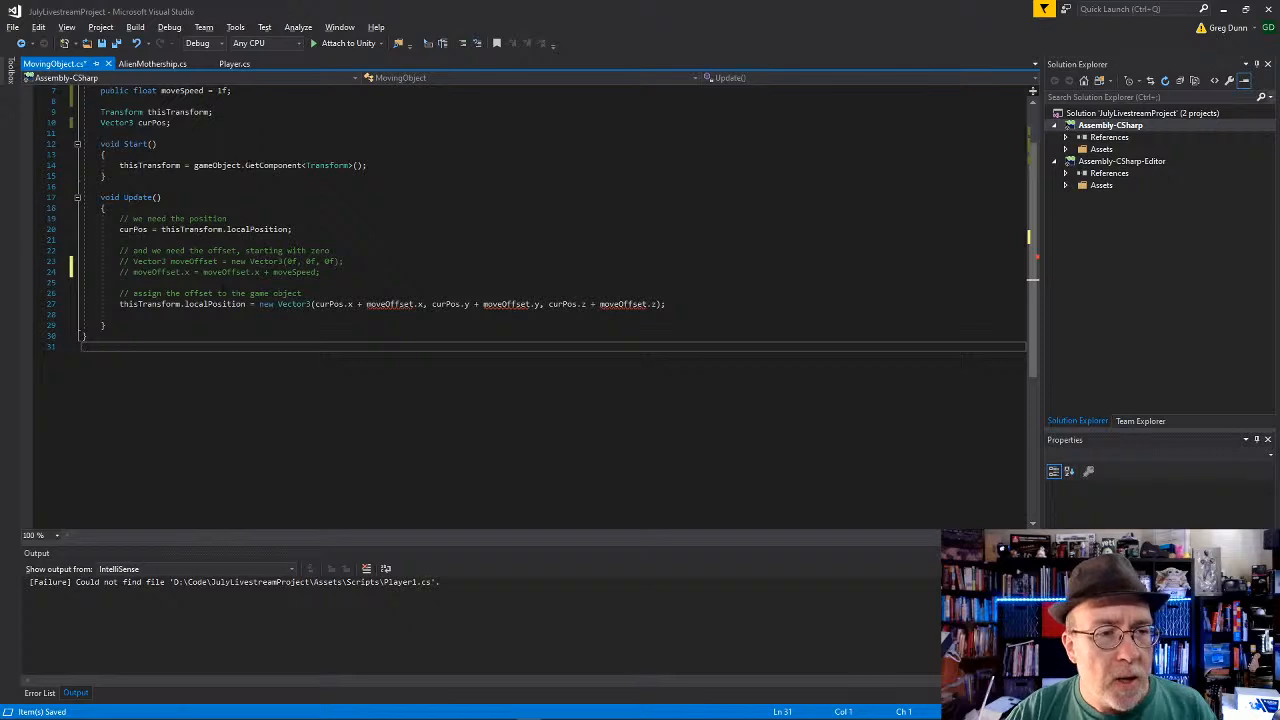
scroll(540, 300, "up", 2)
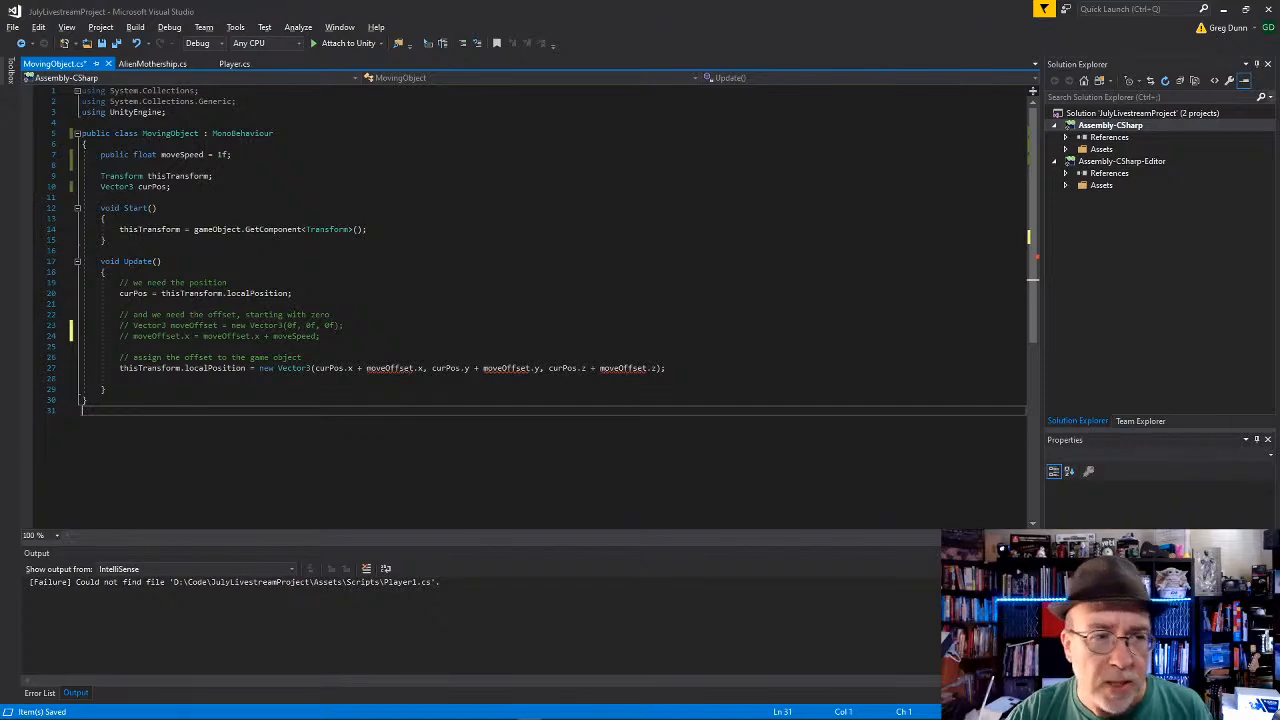
double_click(183, 155)
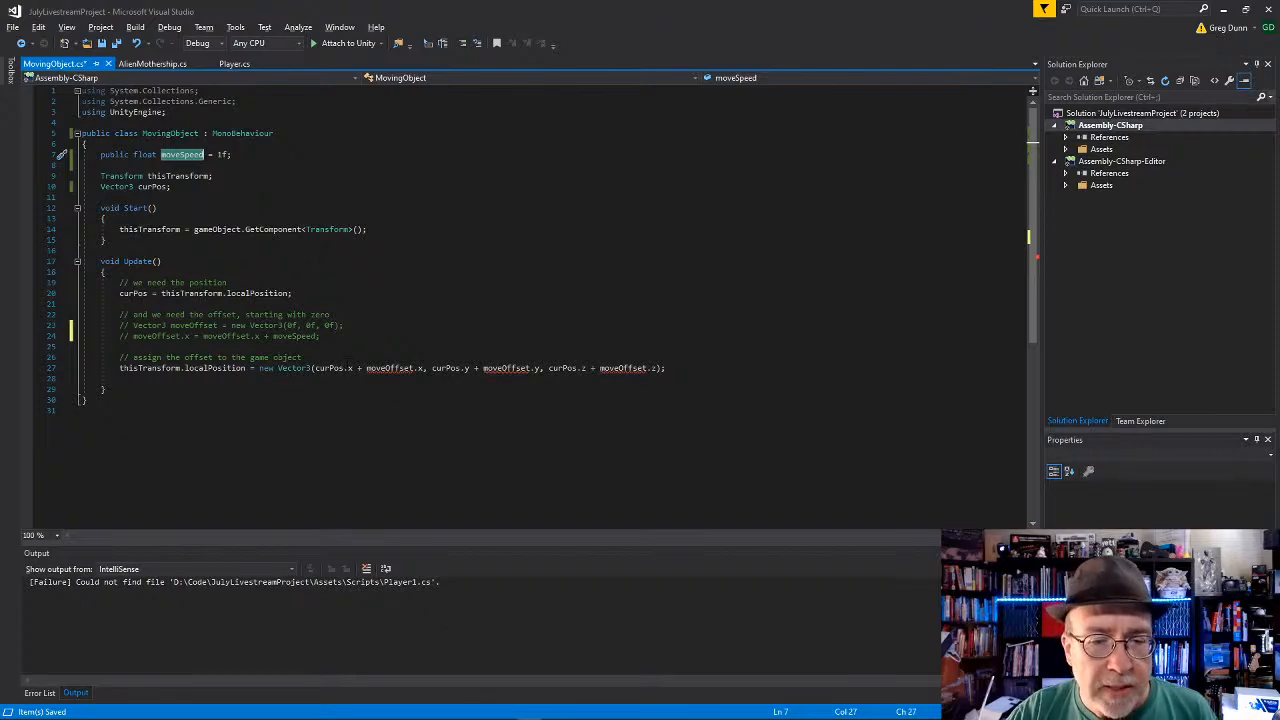
key("alt+Tab")
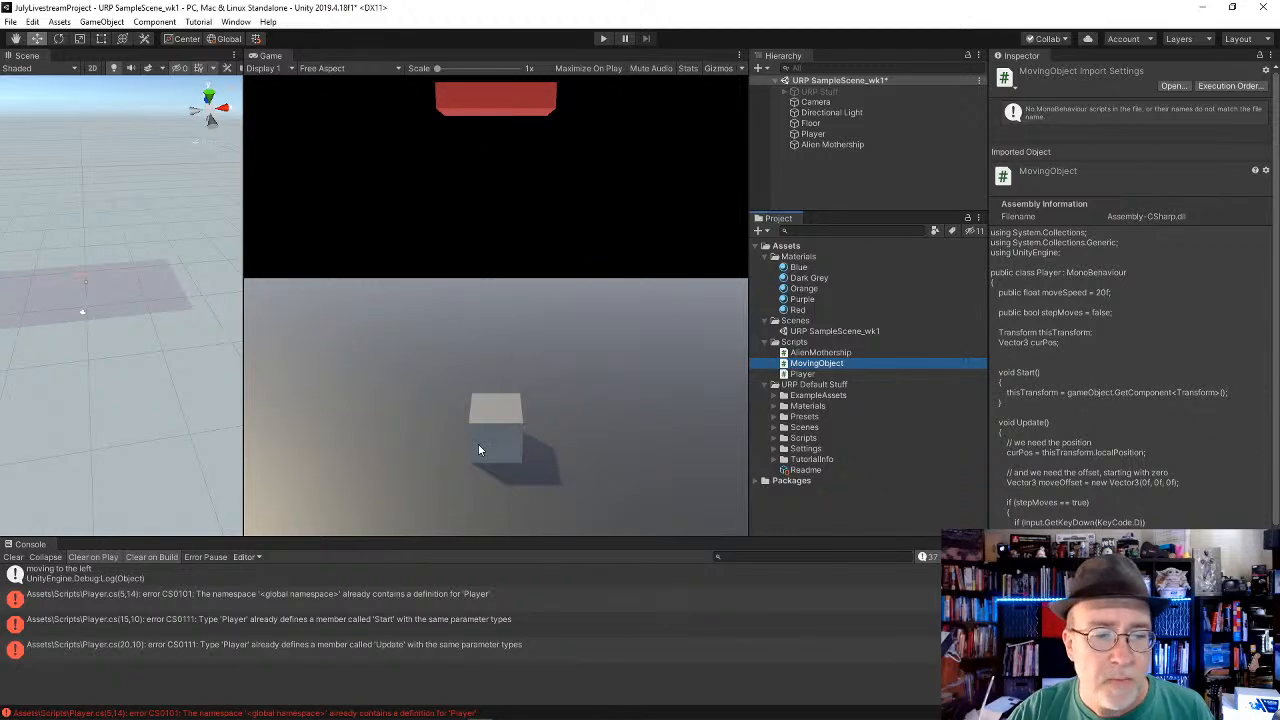
key("alt+Tab")
key("alt+Tab")
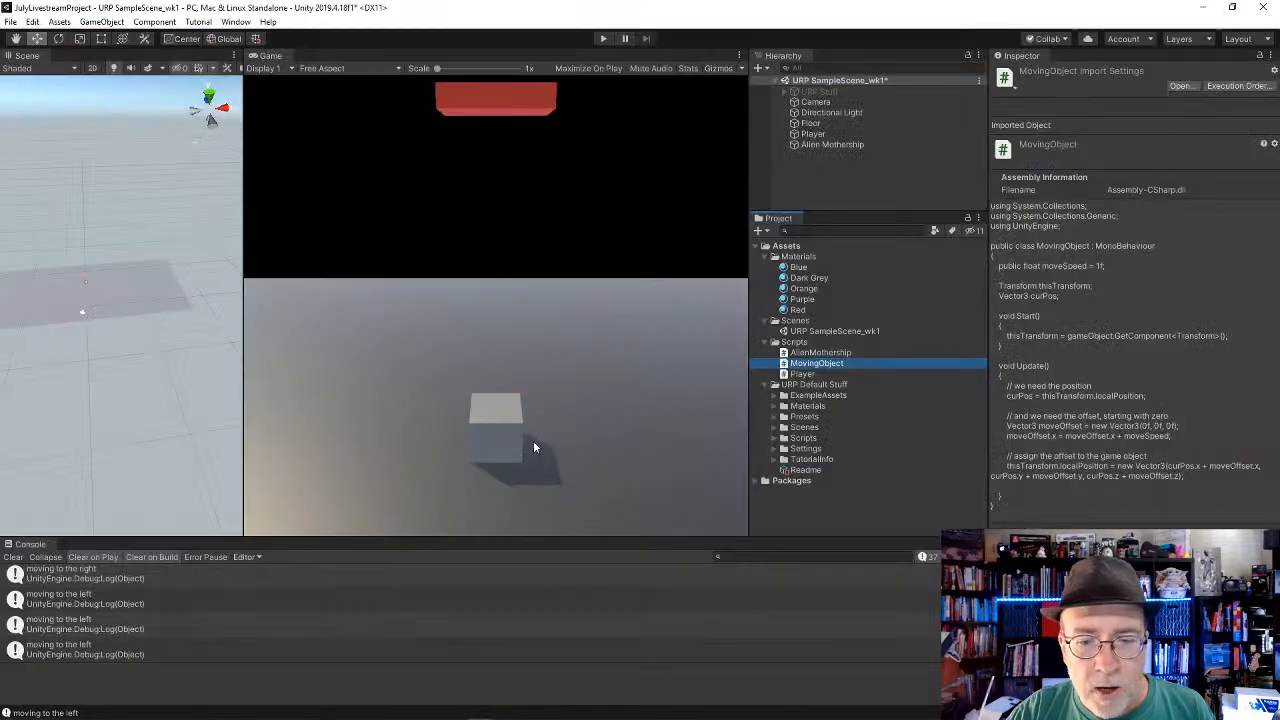
left_click(828, 134)
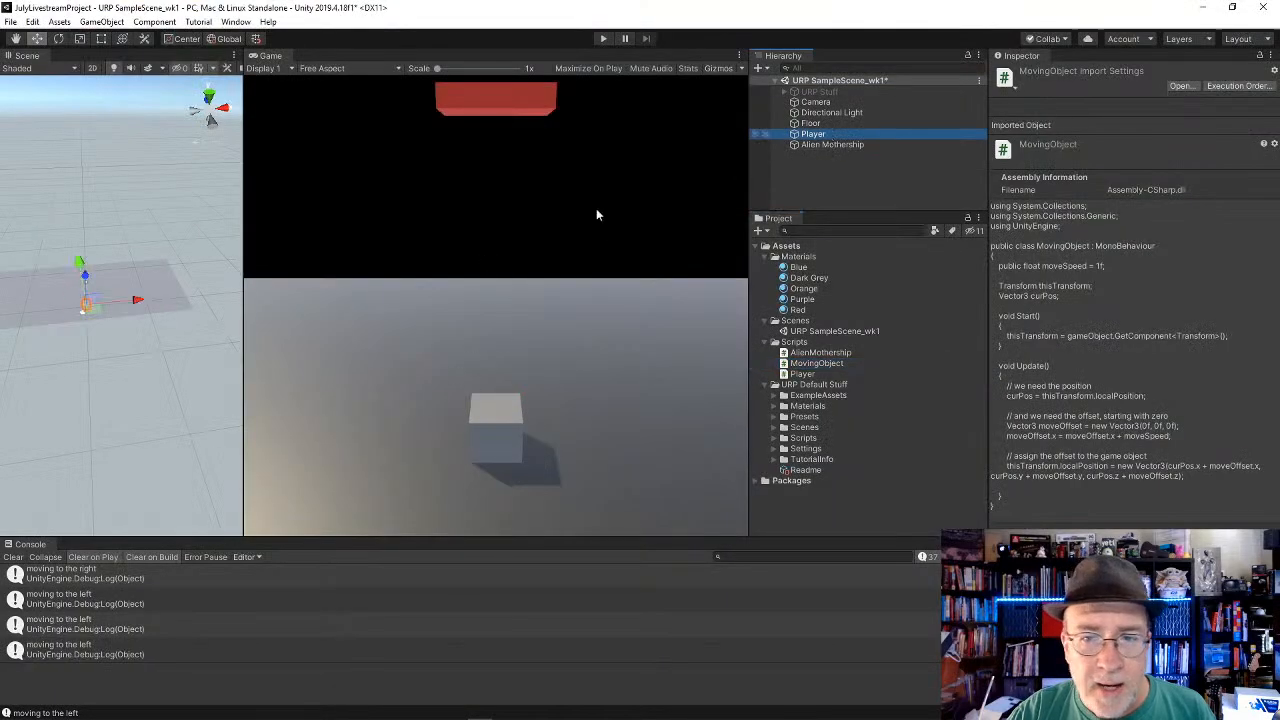
key("f")
scroll(164, 411, "down", 10)
left_click_drag(164, 411, 1258, 282, "alt")
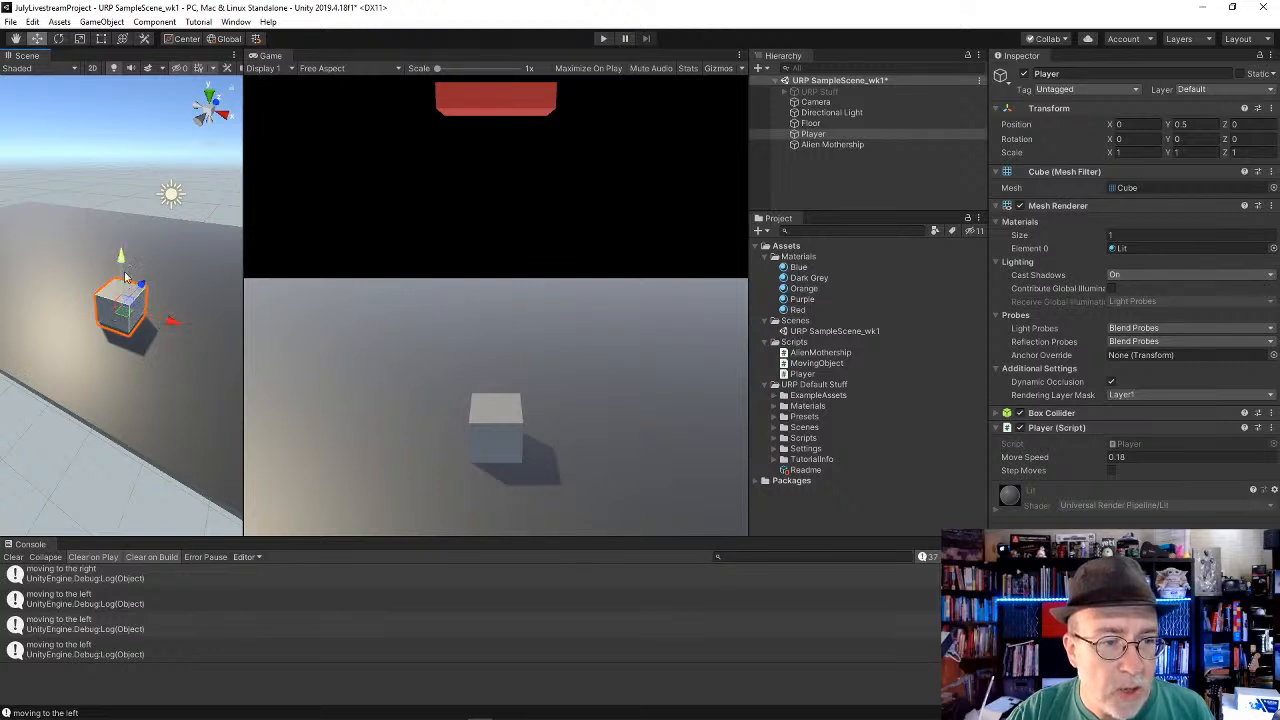
left_click_drag(150, 320, 183, 345, "alt")
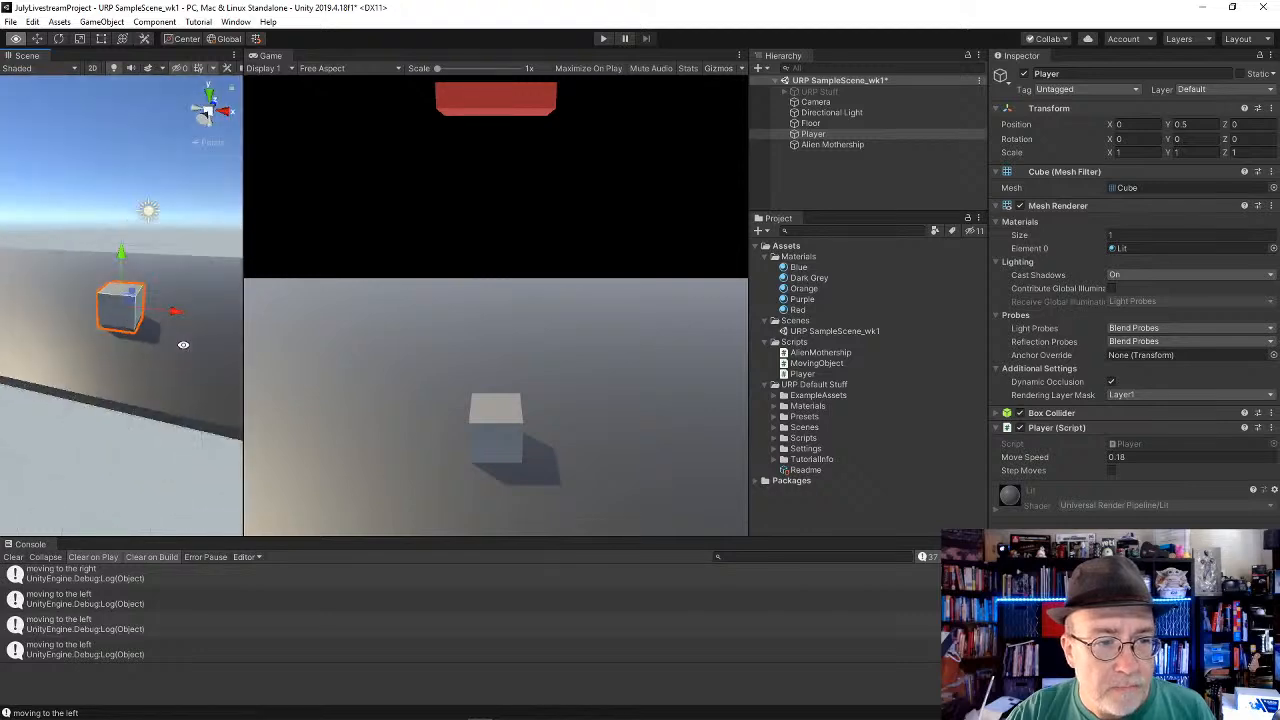
Step: Switch to Visual Studio and remove the moveOffset.x and moveOffset.z terms from the localPosition assignment, leaving curPos.x and curPos.z
key("alt+Tab")
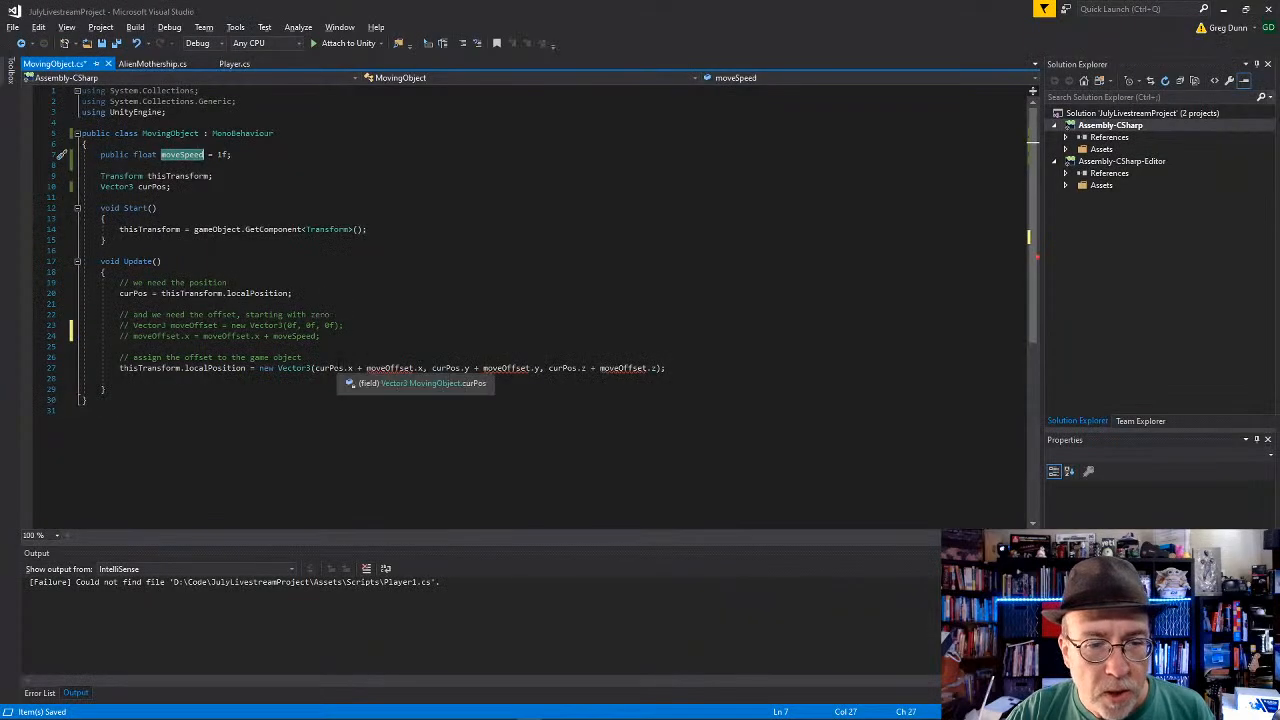
left_click(345, 368)
left_click_drag(343, 368, 423, 369)
key("Delete")
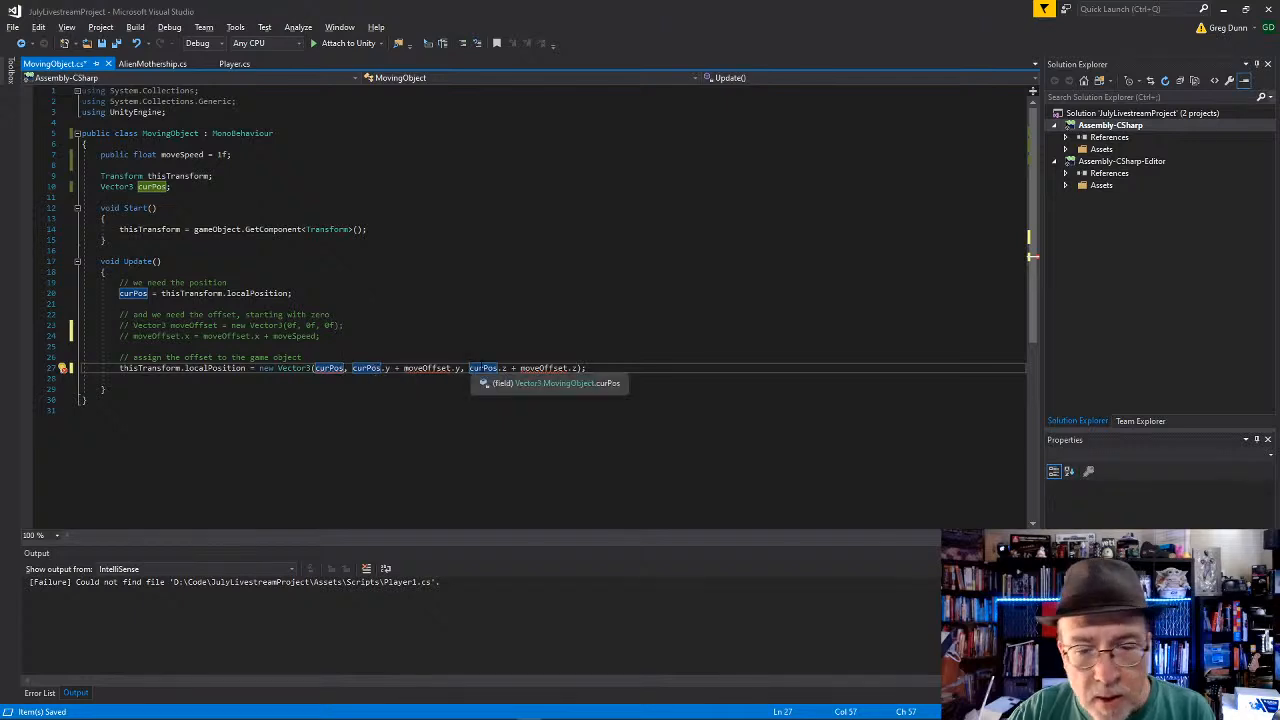
left_click(502, 368)
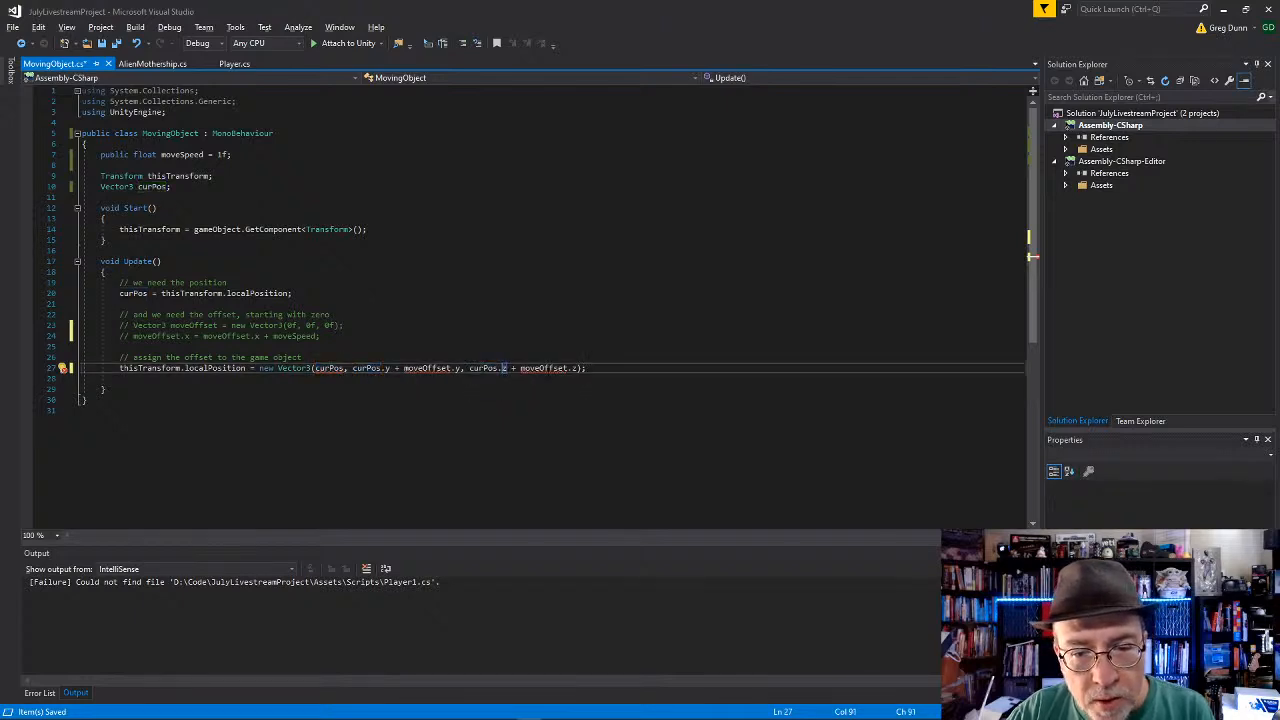
left_click_drag(579, 368, 511, 368)
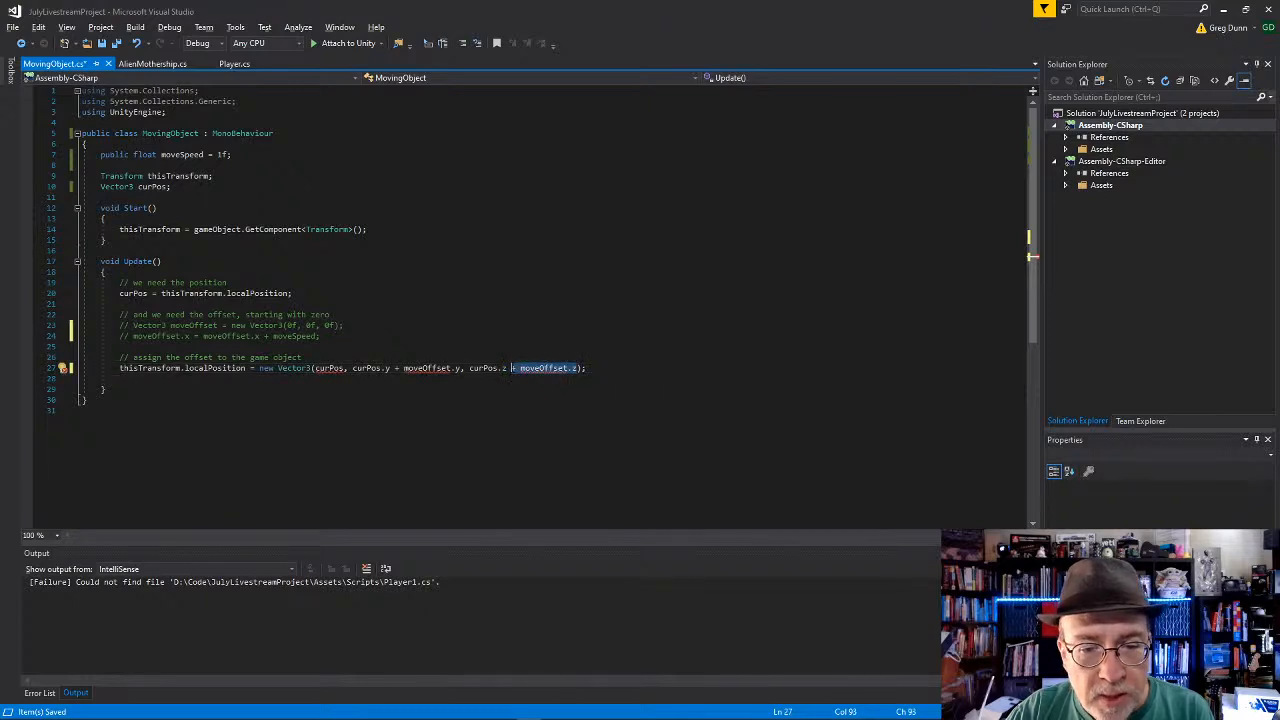
key("BackSpace")
key("Down")
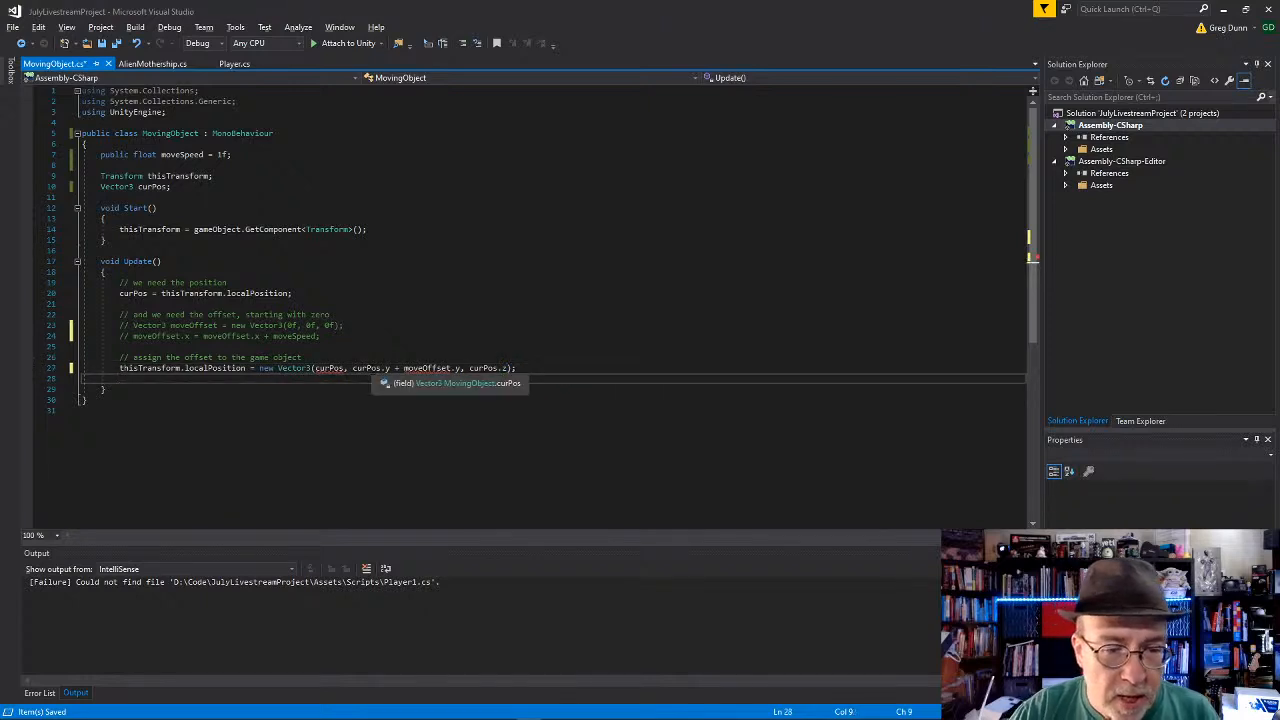
key("Up")
left_click(348, 368)
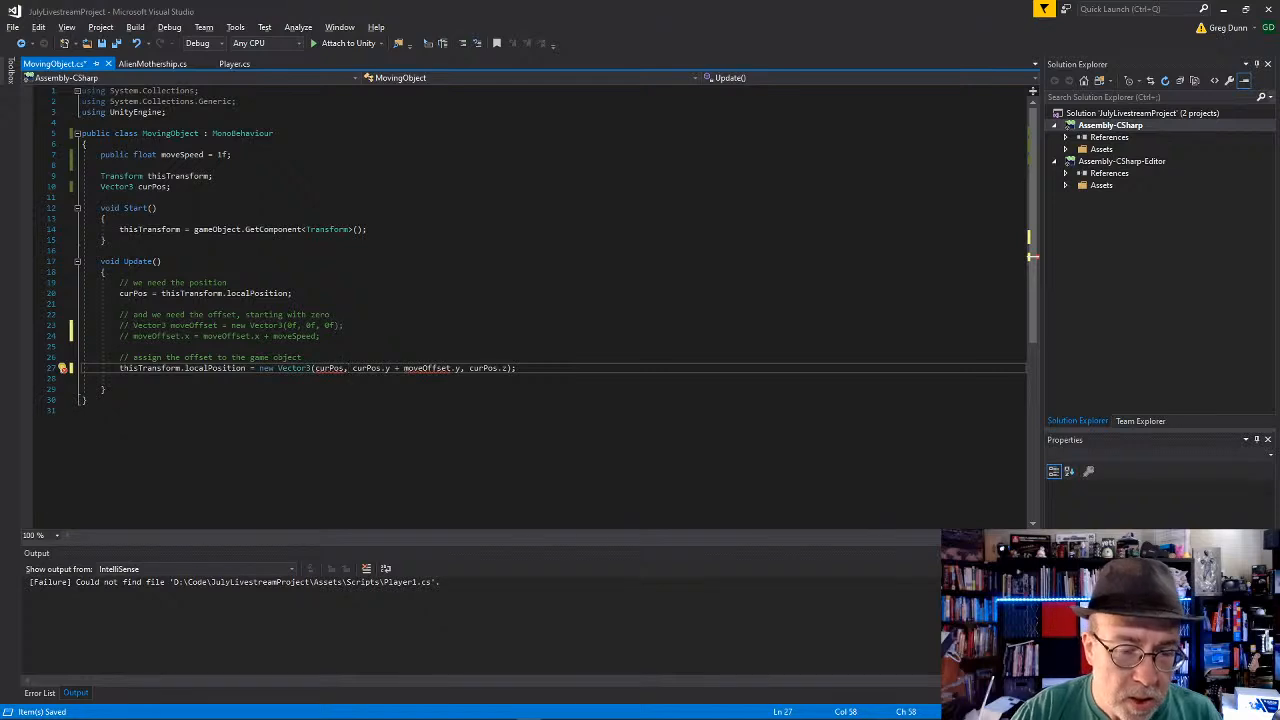
type(".x")
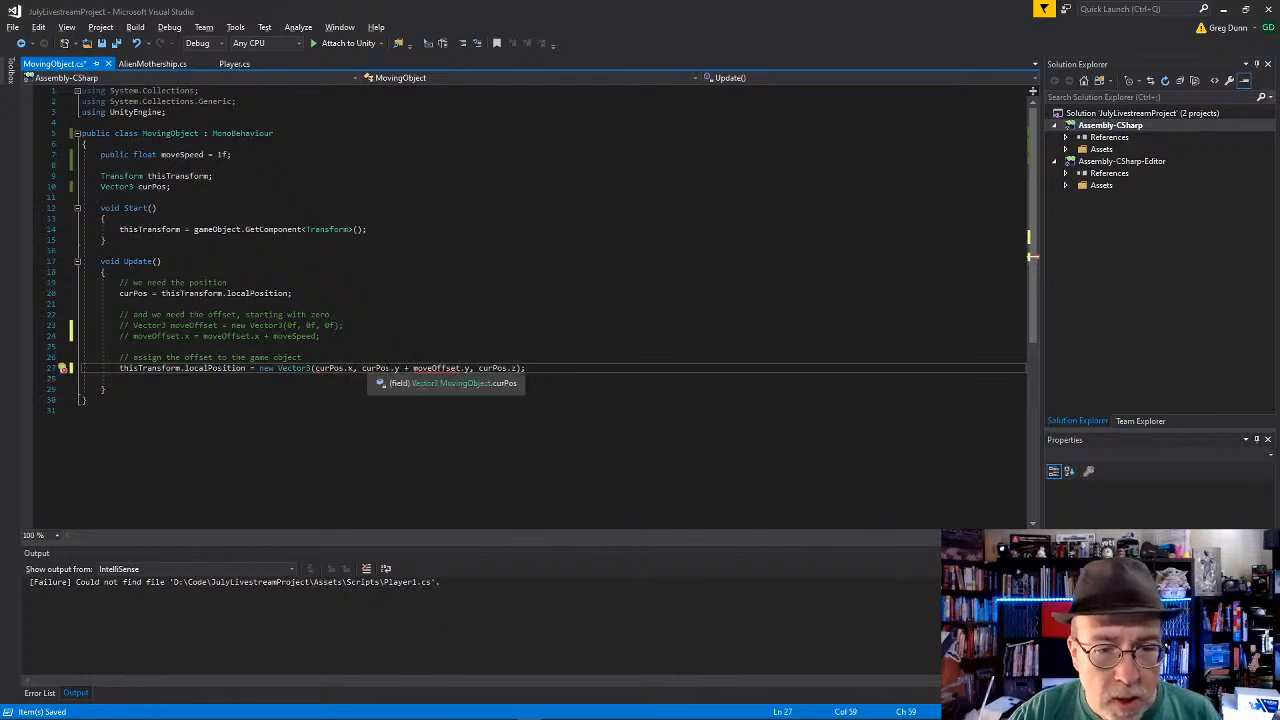
Step: Replace moveOffset.y with moveSpeed in the new Vector3 of the localPosition assignment and save the script
double_click(430, 369)
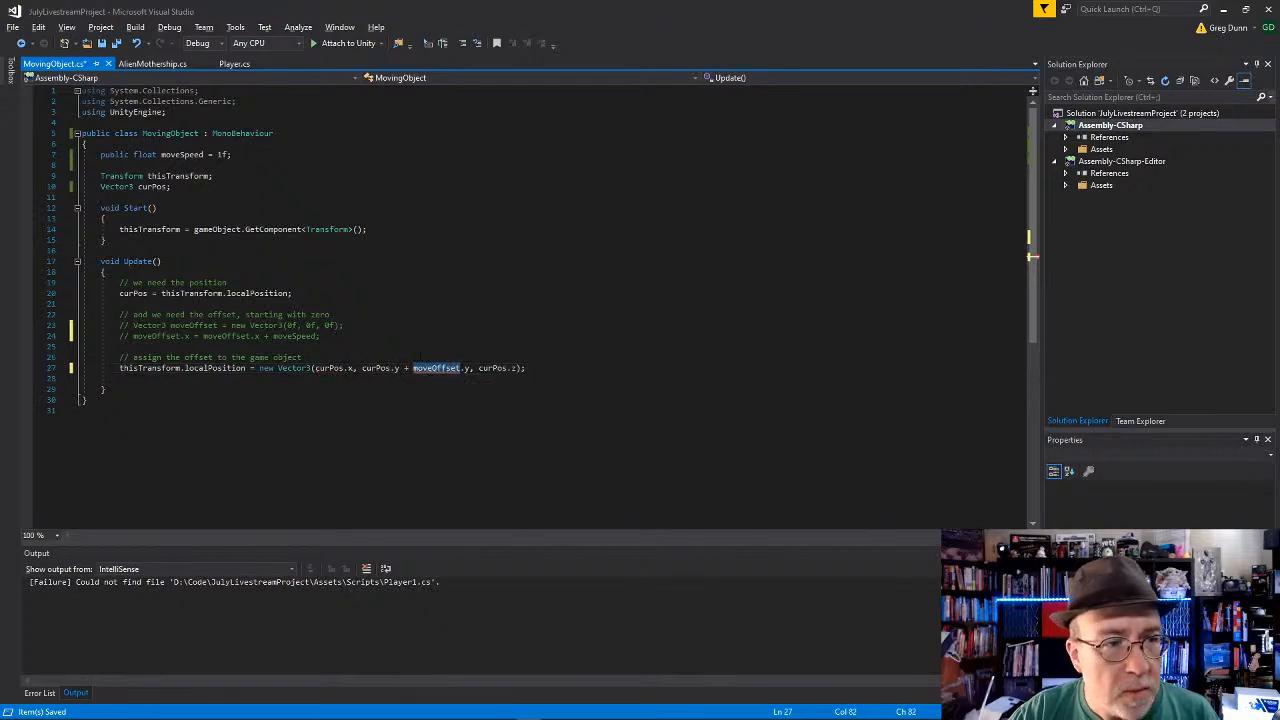
double_click(181, 154)
key("ctrl+c")
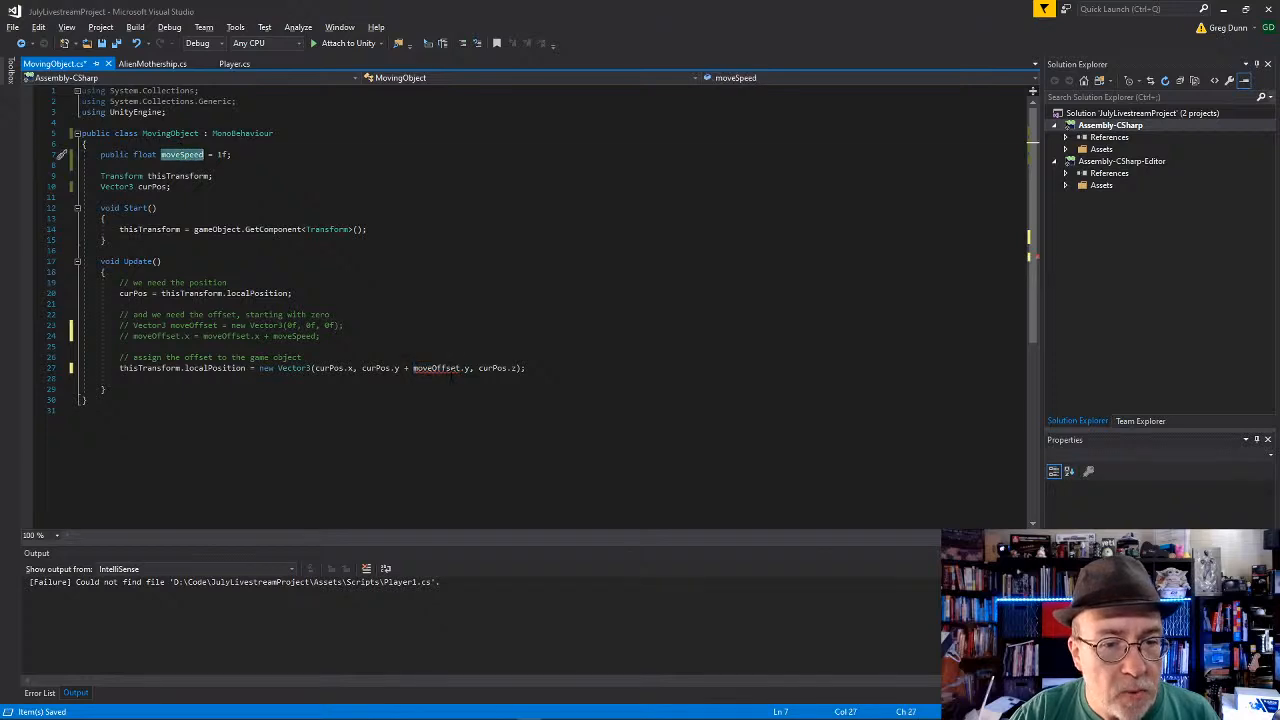
double_click(445, 368)
key("shift+Right")
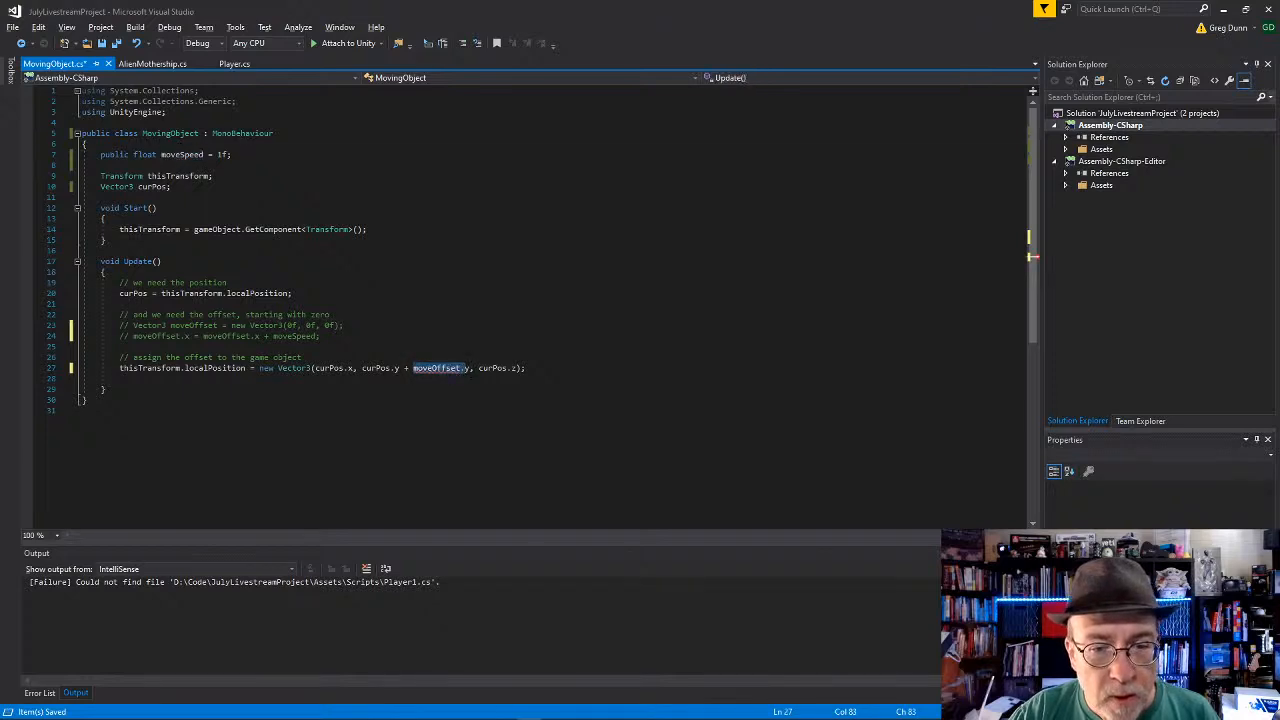
key("shift+Right")
key("ctrl+v")
key("Down")
key("ctrl+s")
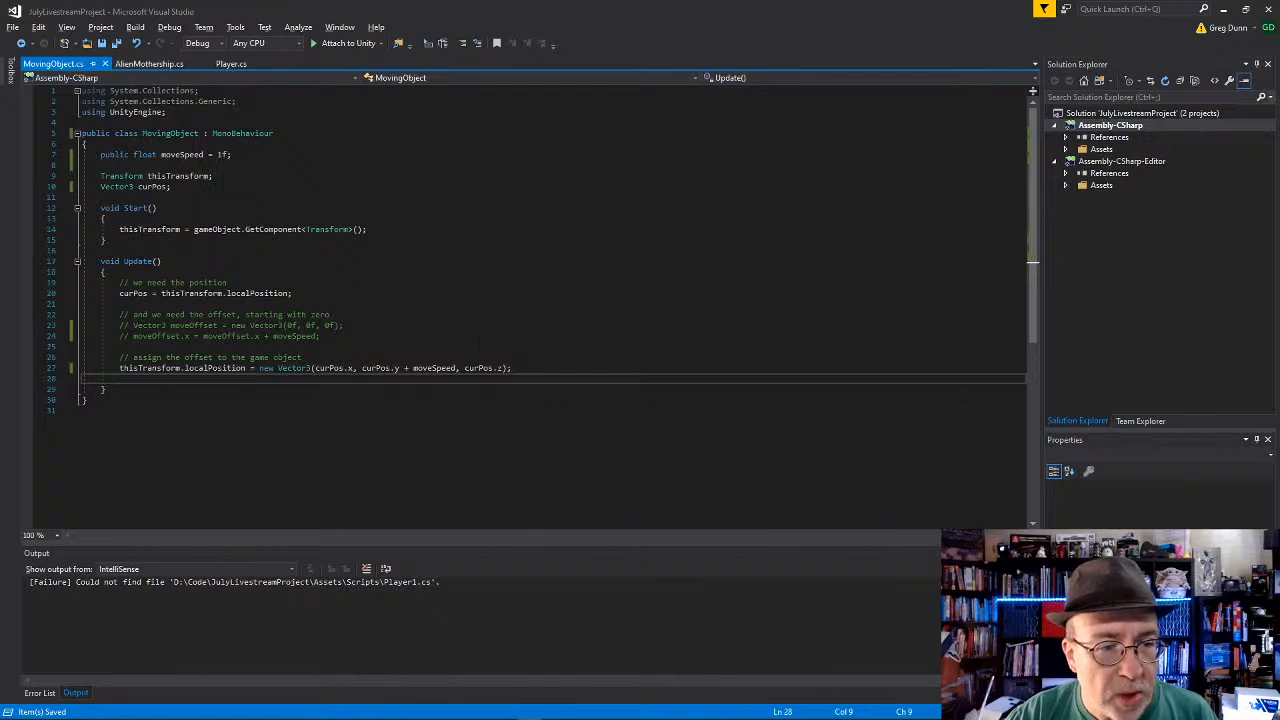
Step: Set the default value of moveSpeed to 0.1f in the MovingObject class and save the script
left_click(358, 335)
left_click(452, 294)
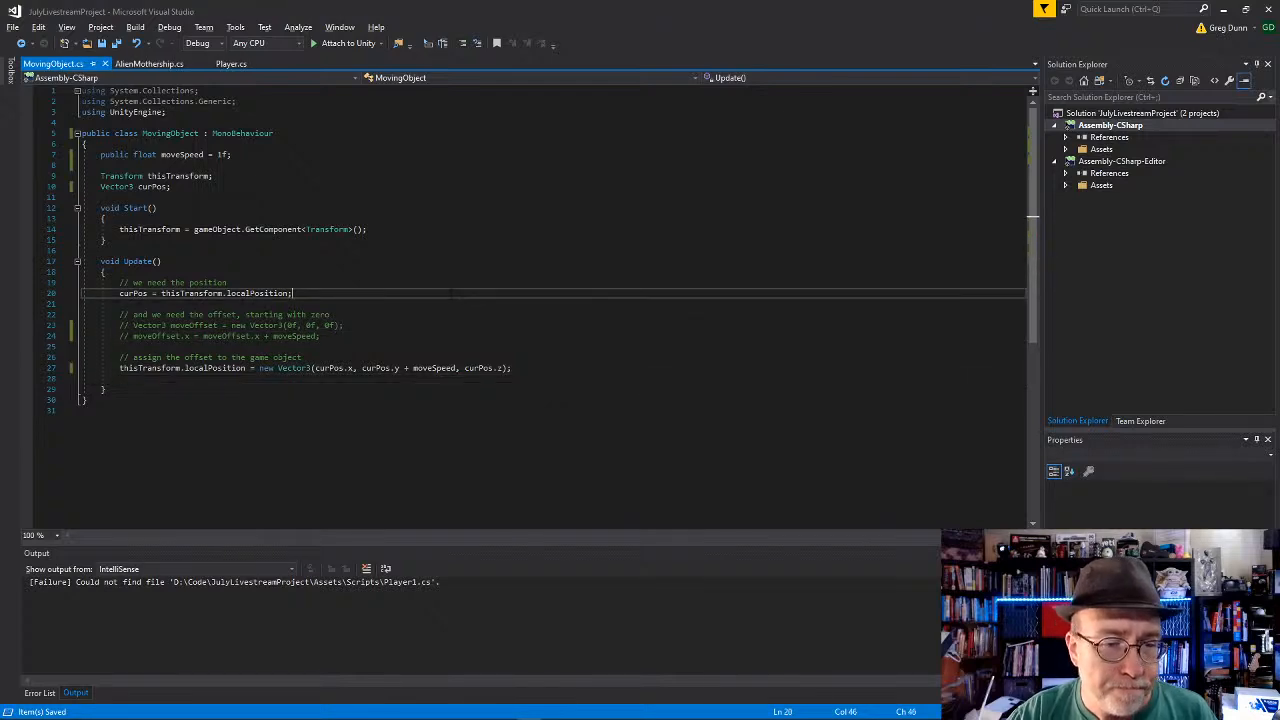
left_click(352, 459)
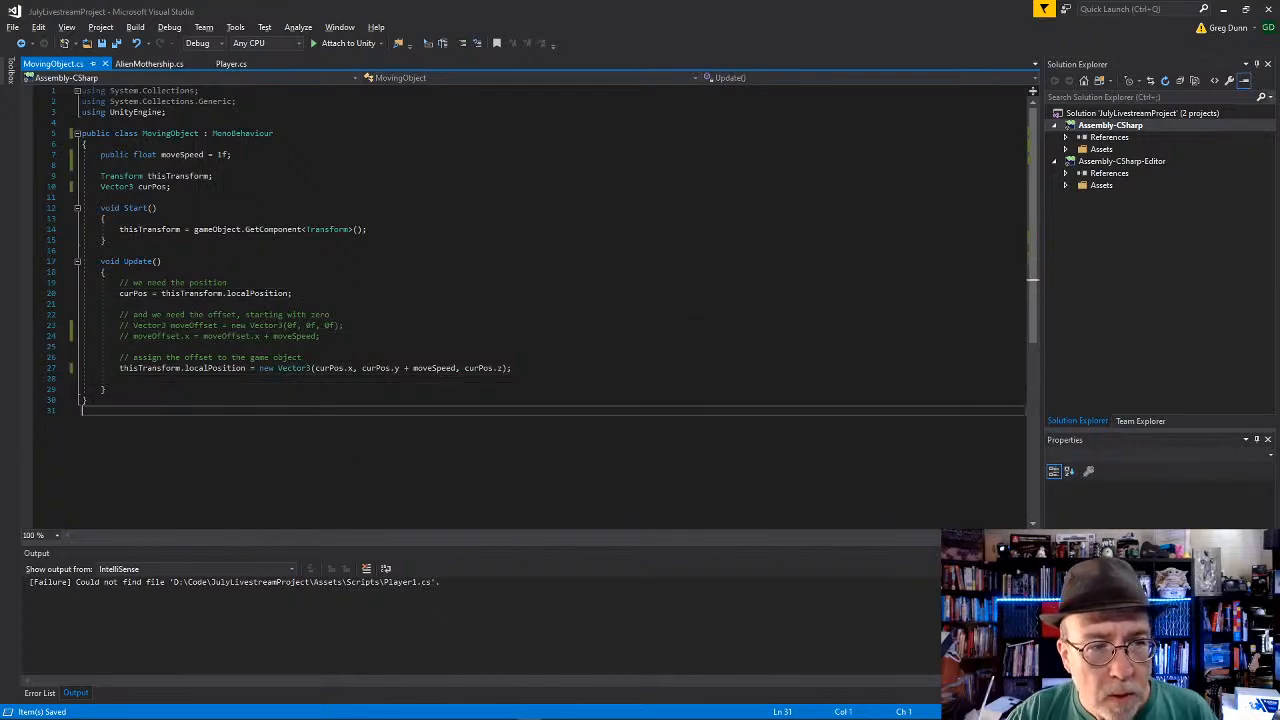
left_click(218, 155)
type("0.")
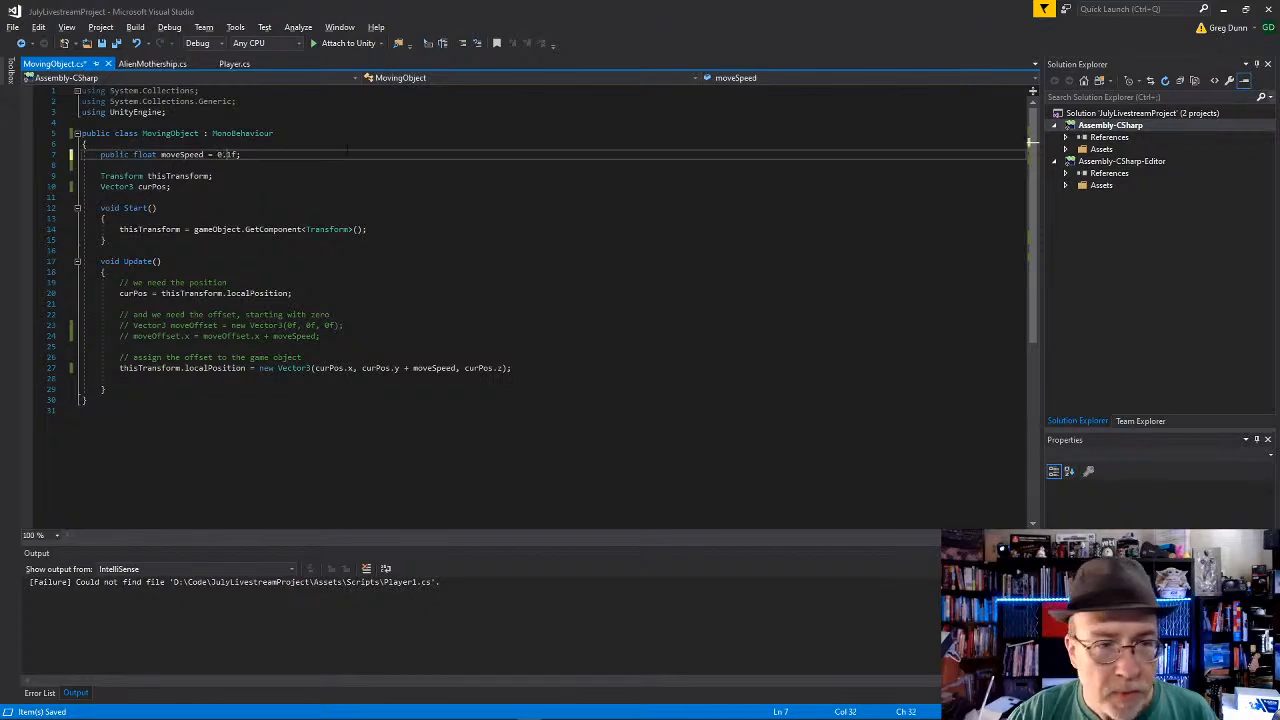
left_click(346, 163)
key("ctrl+s")
left_click(265, 443)
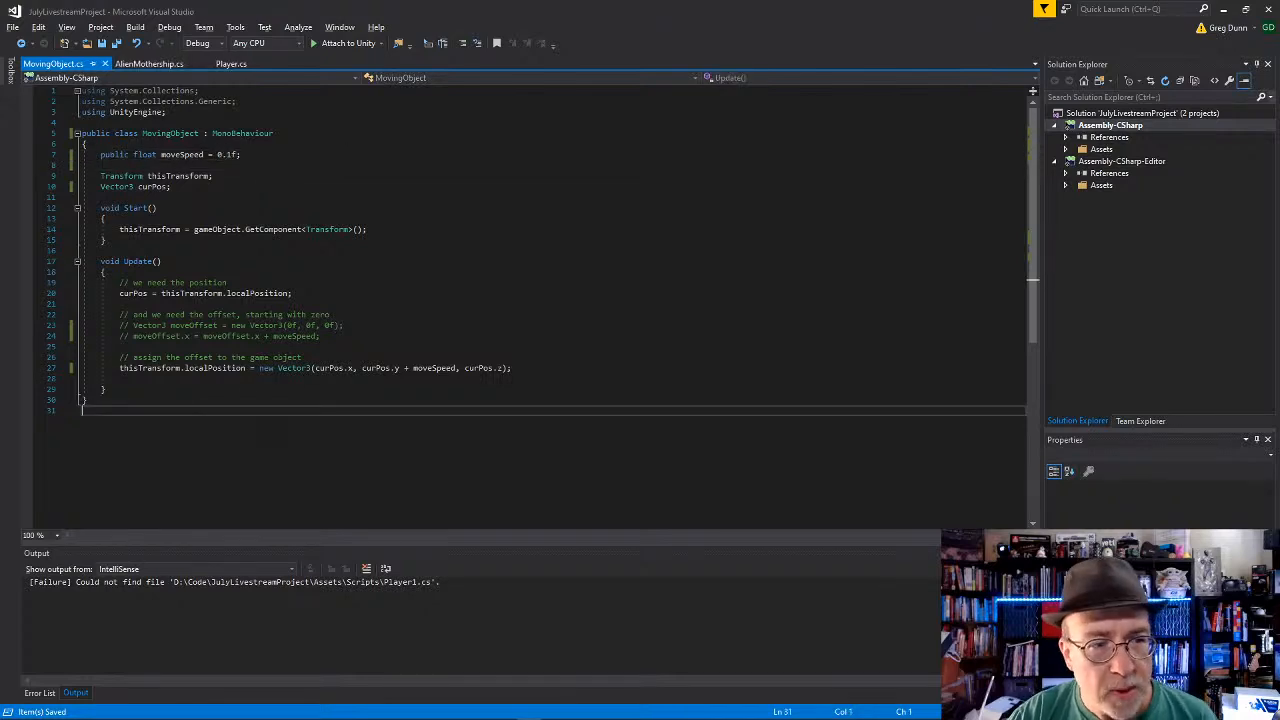
Step: Switch to Unity, duplicate the Player object and rename the copy as Bullet
key("alt+Tab")
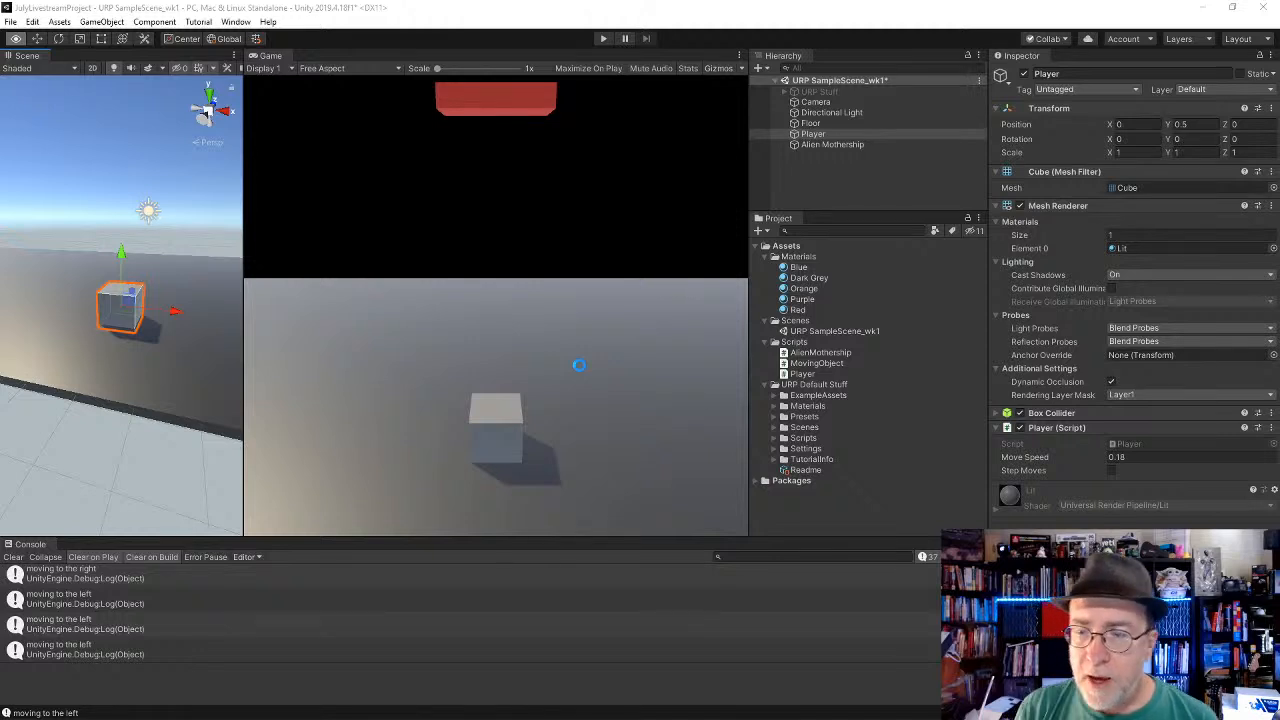
left_click(825, 136)
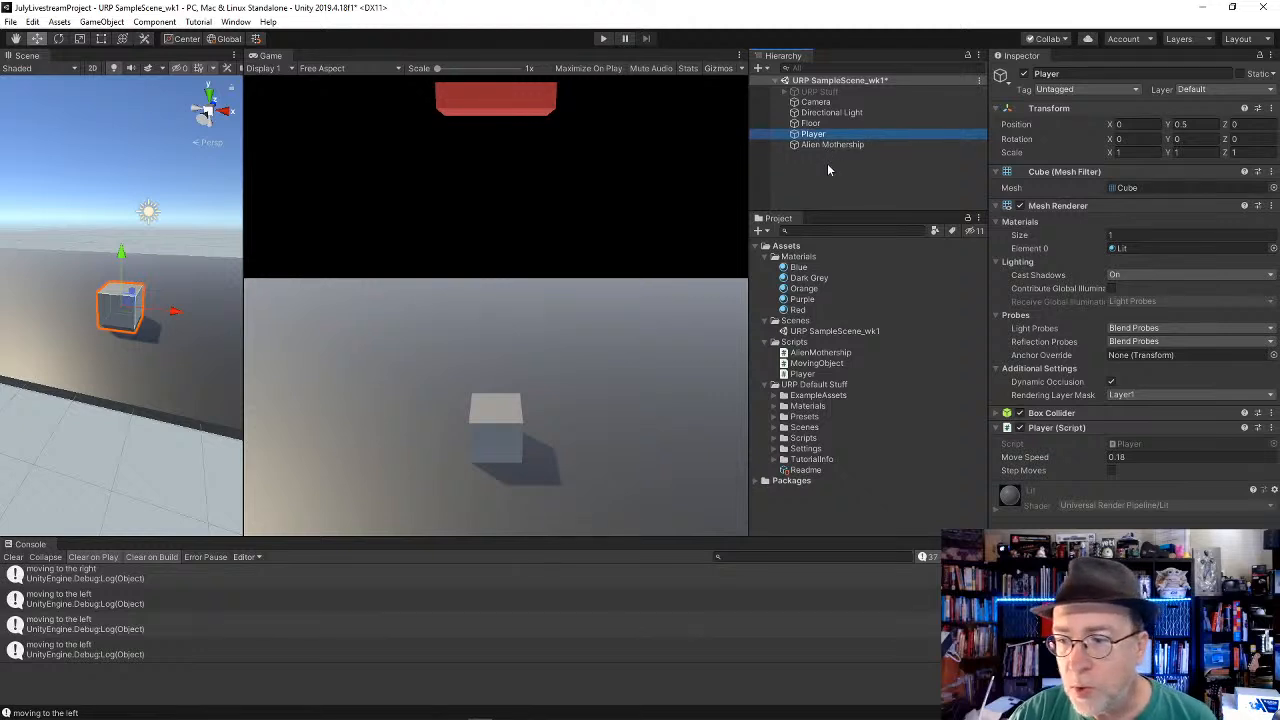
key("ctrl+d")
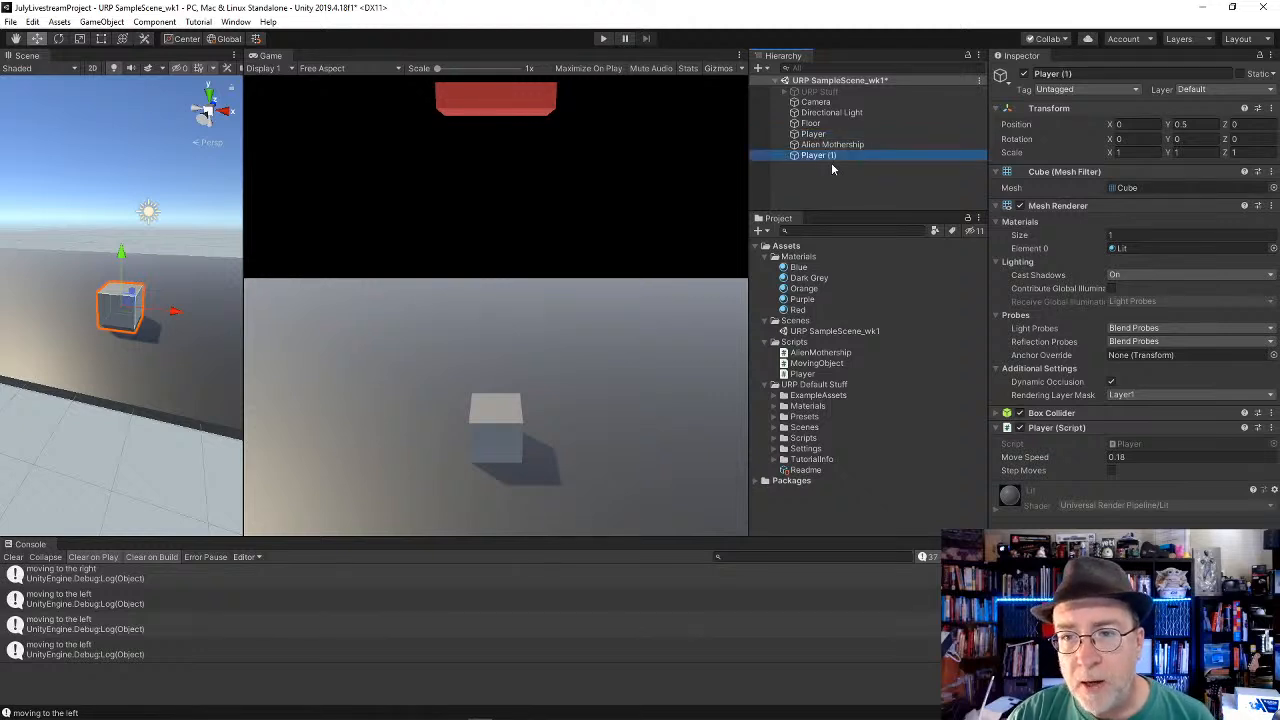
left_click(1090, 74)
type("Bullet")
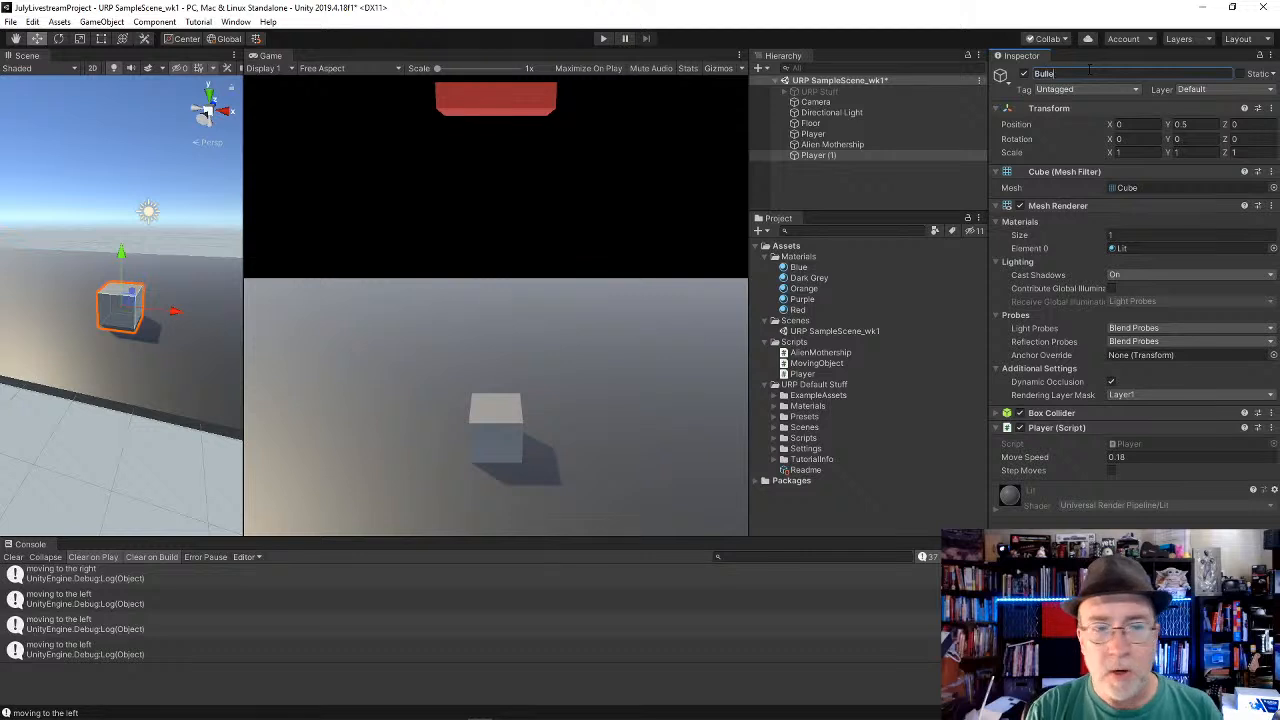
key("Return")
Step: Set the Bullet's X and Z scale to 0.25 to make it a thin upright block
left_click(1120, 152)
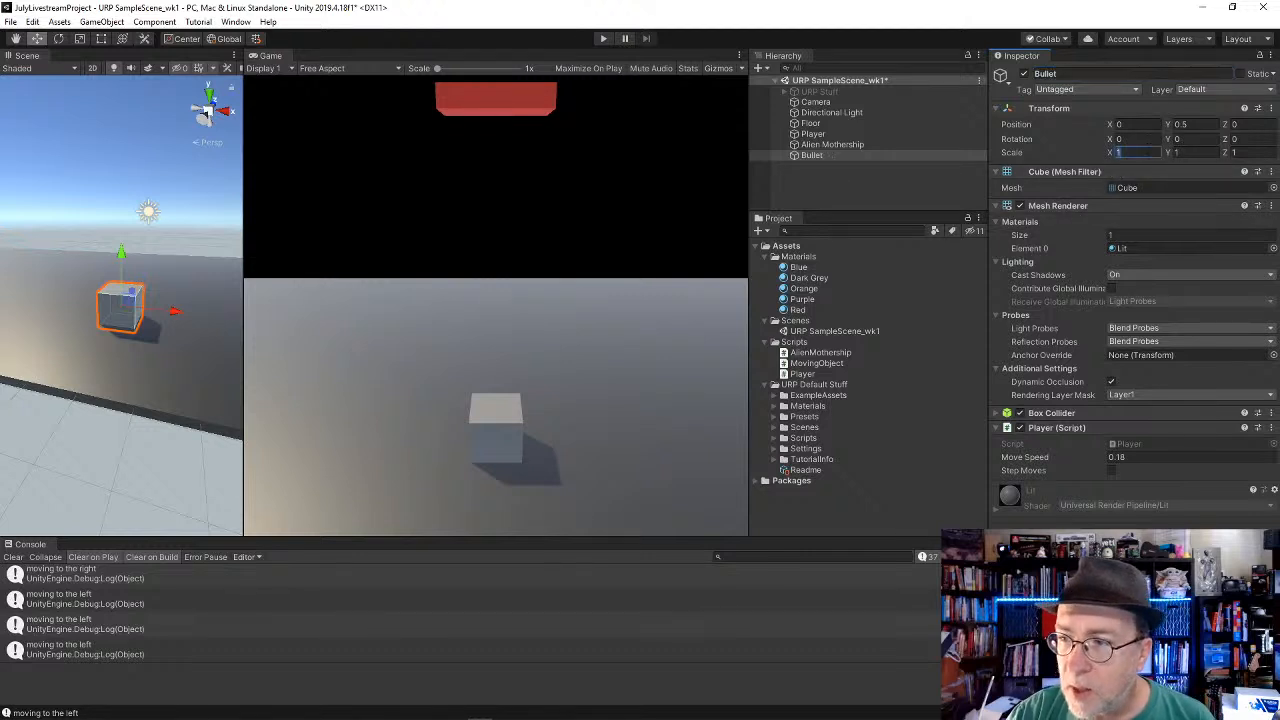
type("0")
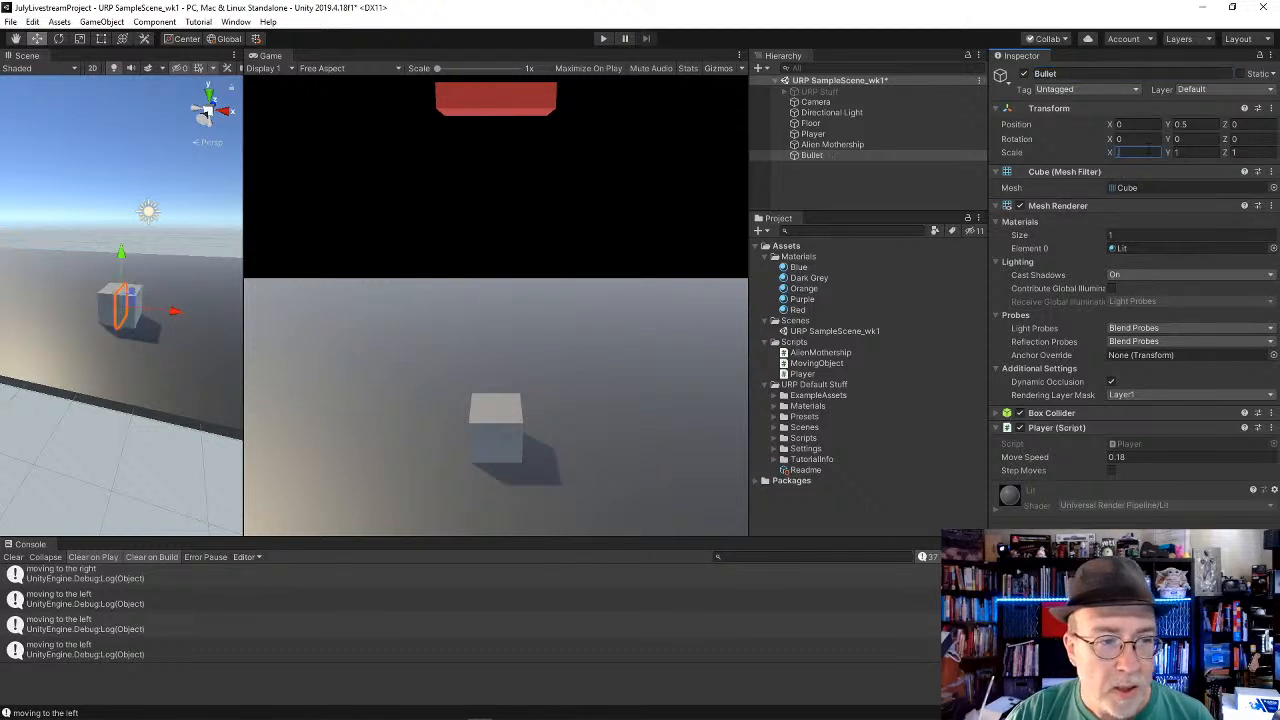
type(".25")
key("Tab")
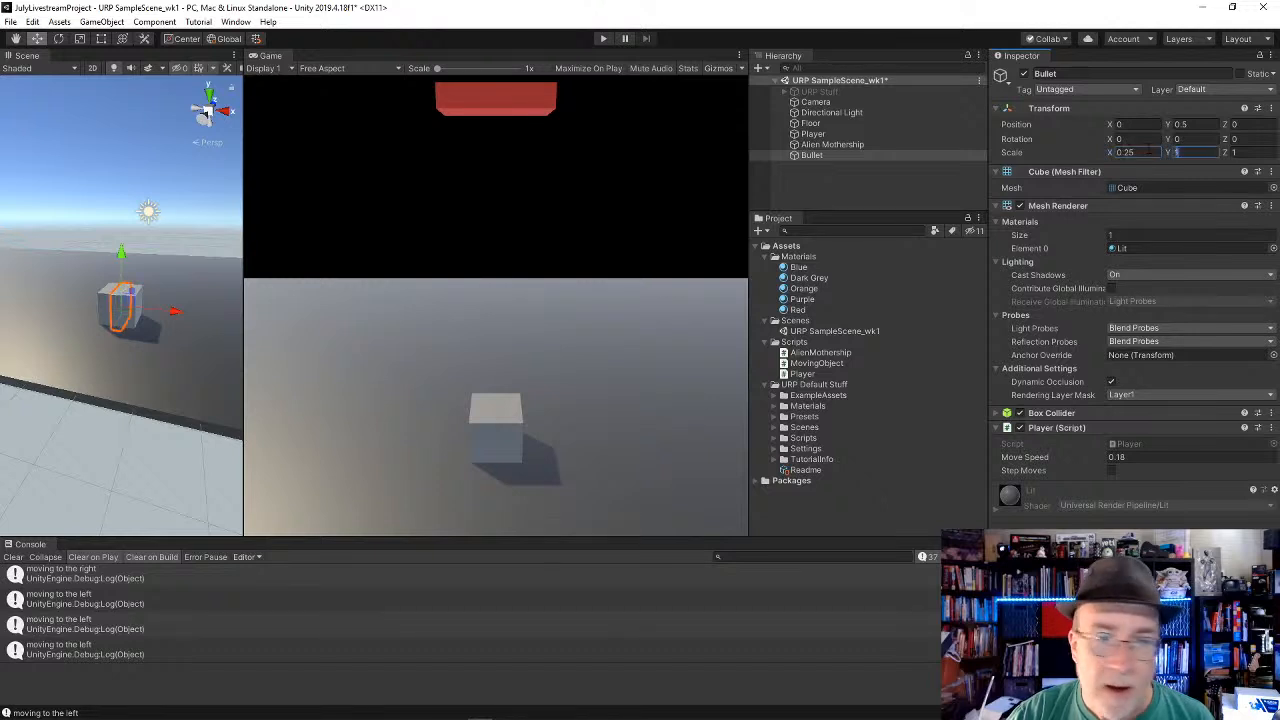
key("Tab")
type("25")
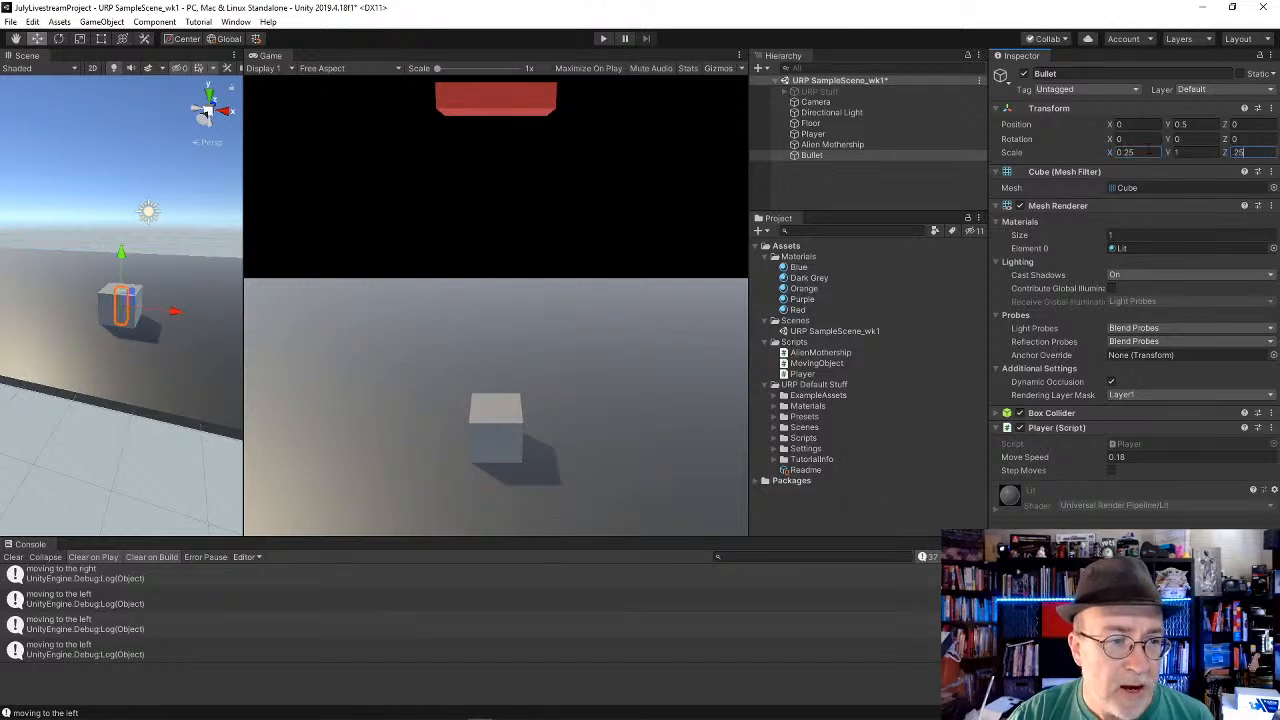
Step: Raise the Bullet above the Player to a Y position of about 2.2 and apply the Orange material to it
left_click_drag(125, 254, 125, 191)
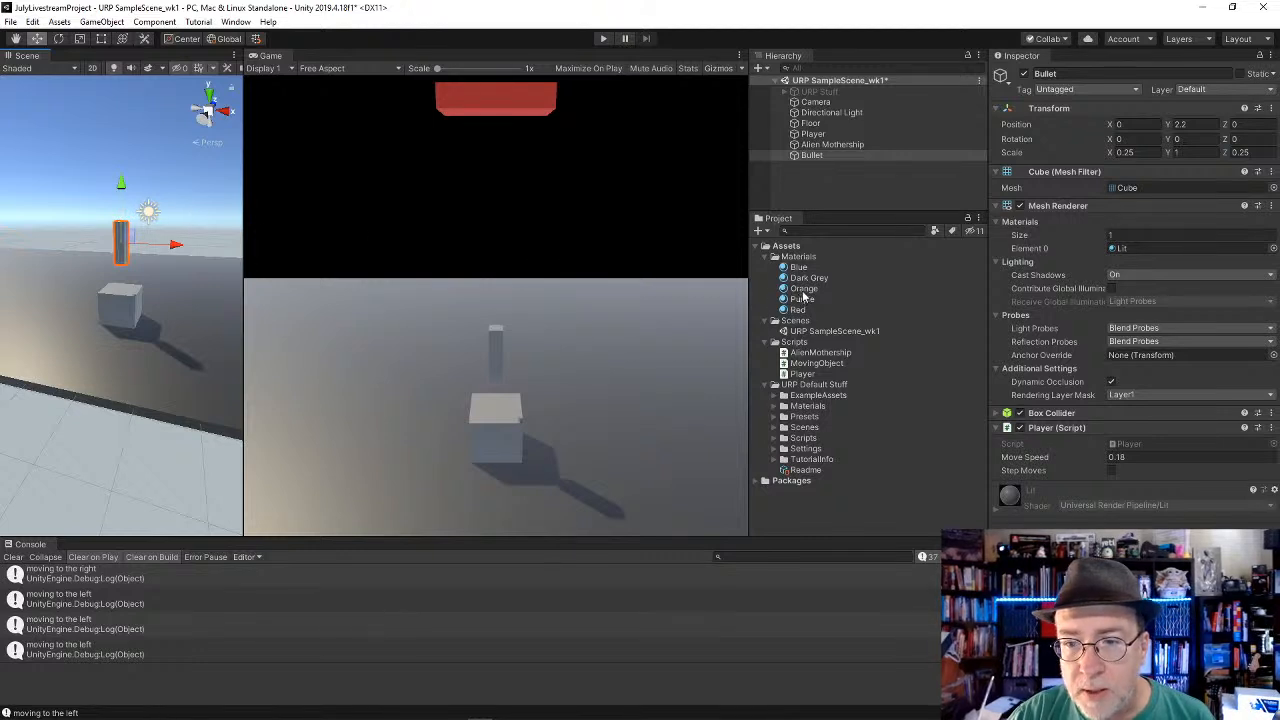
left_click_drag(803, 289, 124, 256)
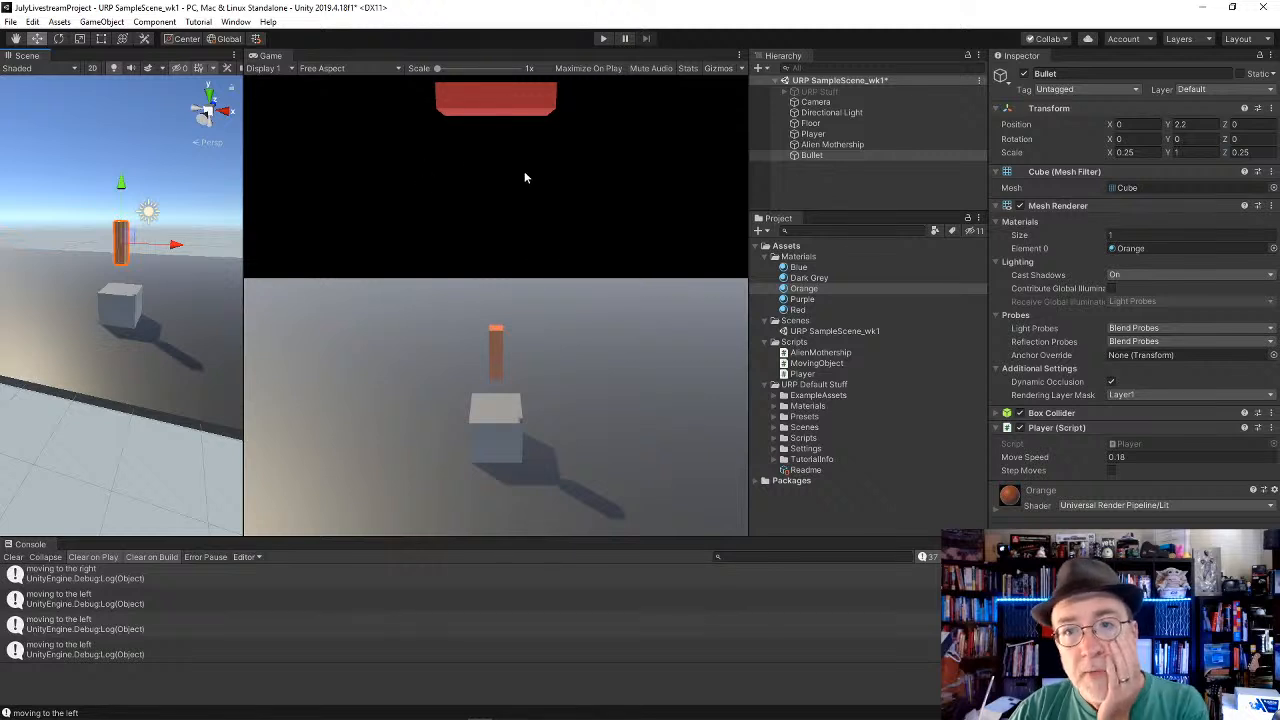
Step: Set the intensity of the Directional Light to 1
left_click(873, 109)
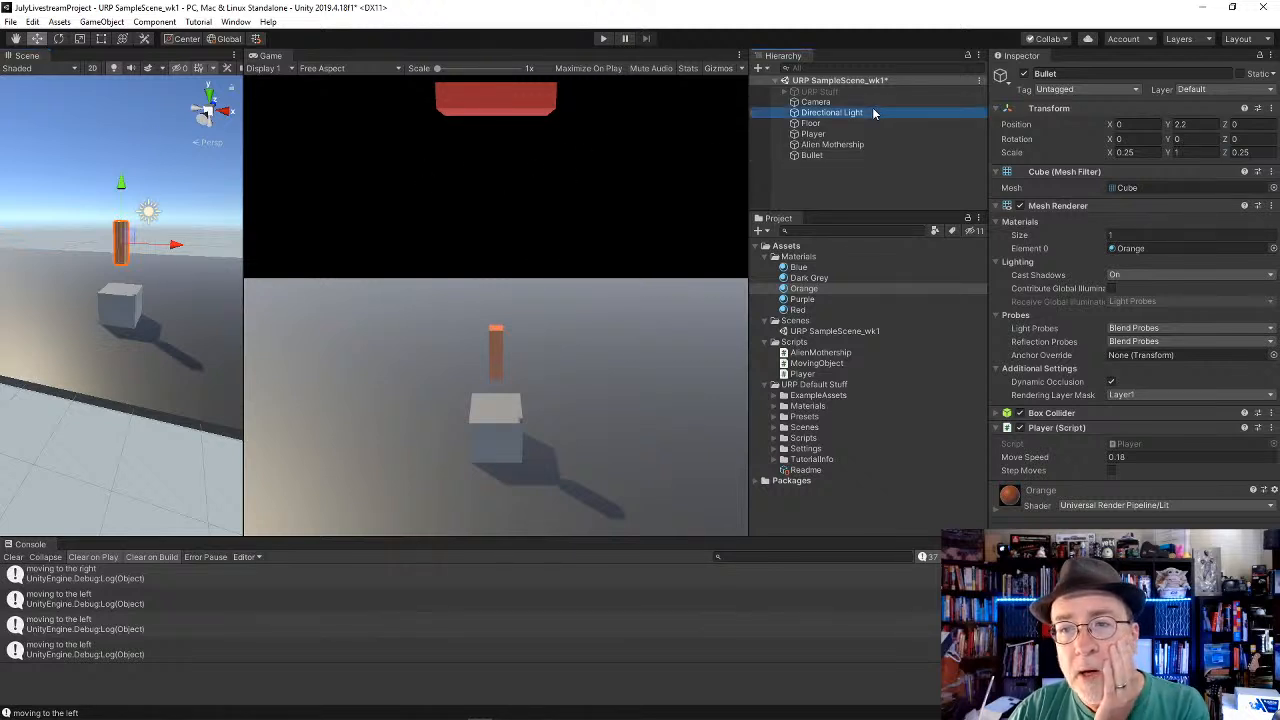
left_click(1120, 238)
type("1")
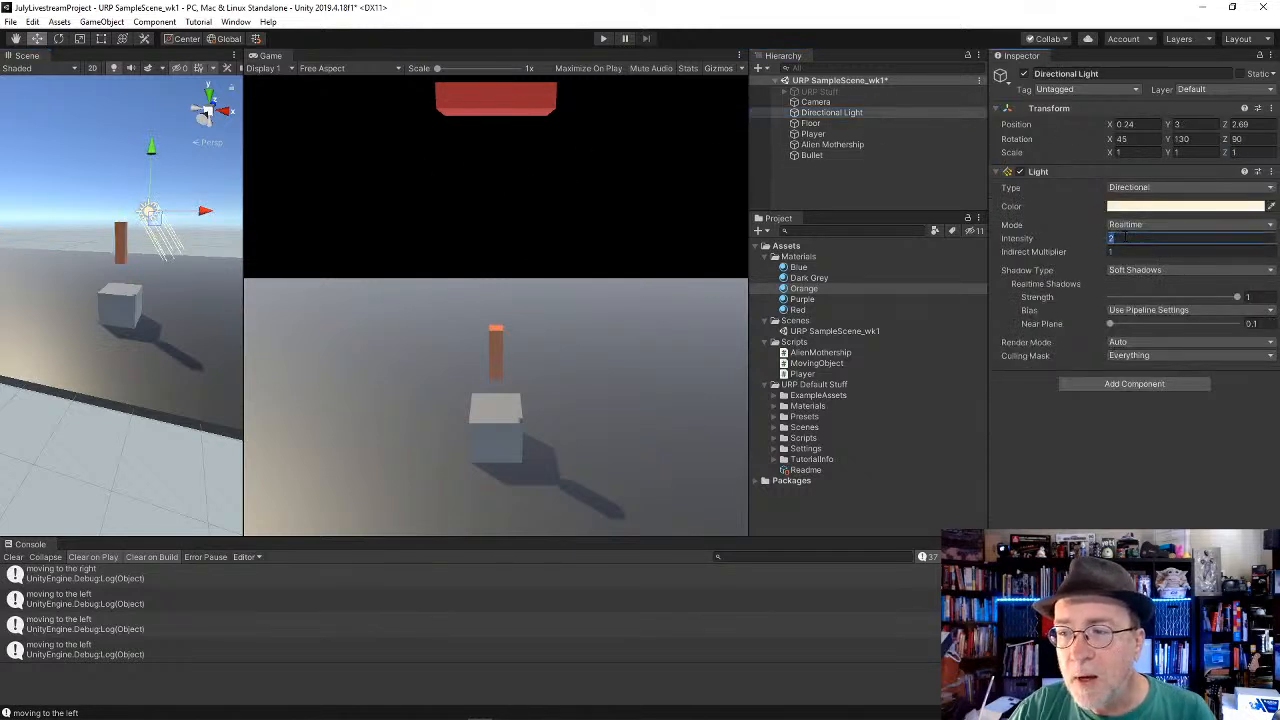
key("Tab")
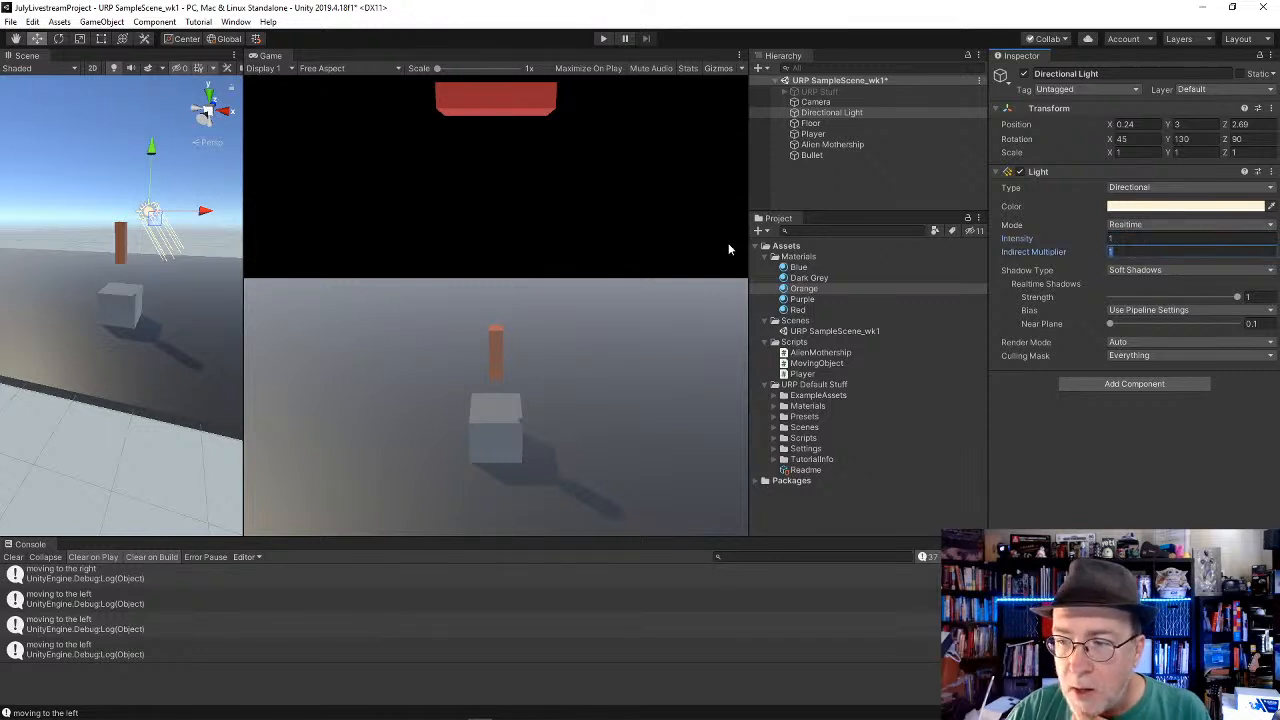
left_click(503, 240)
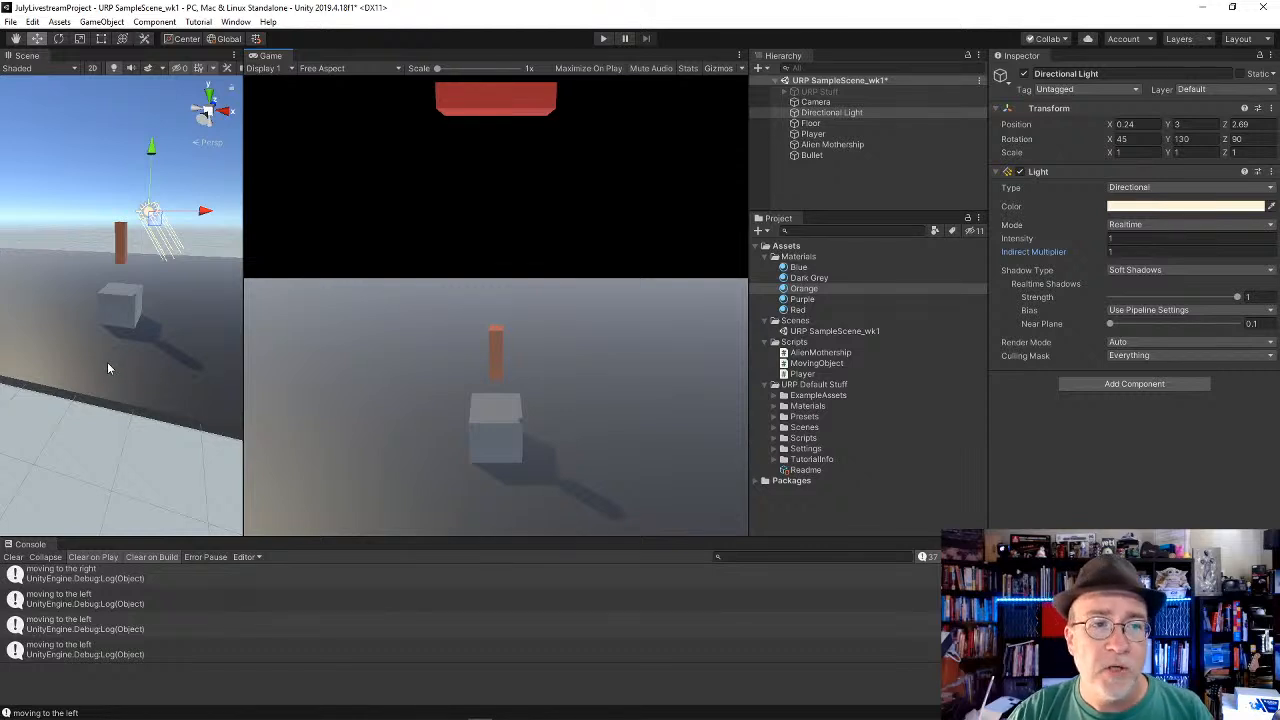
key("alt+Tab")
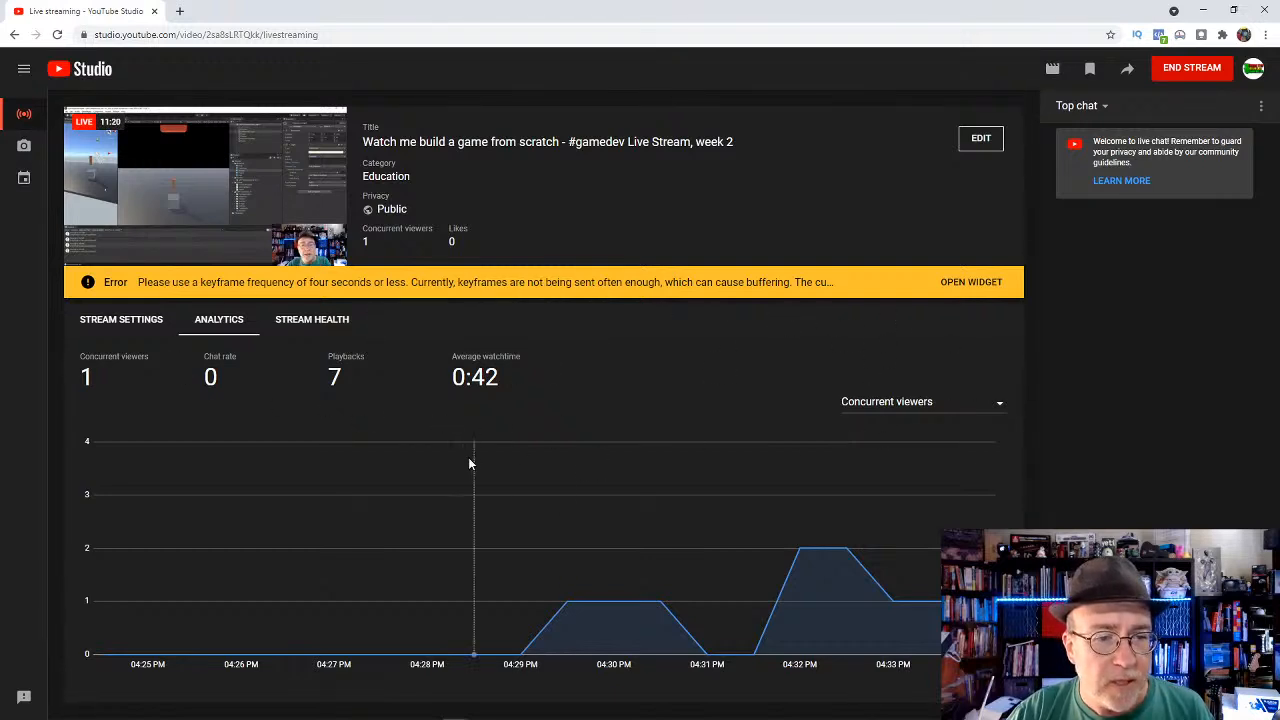
key("alt+Tab")
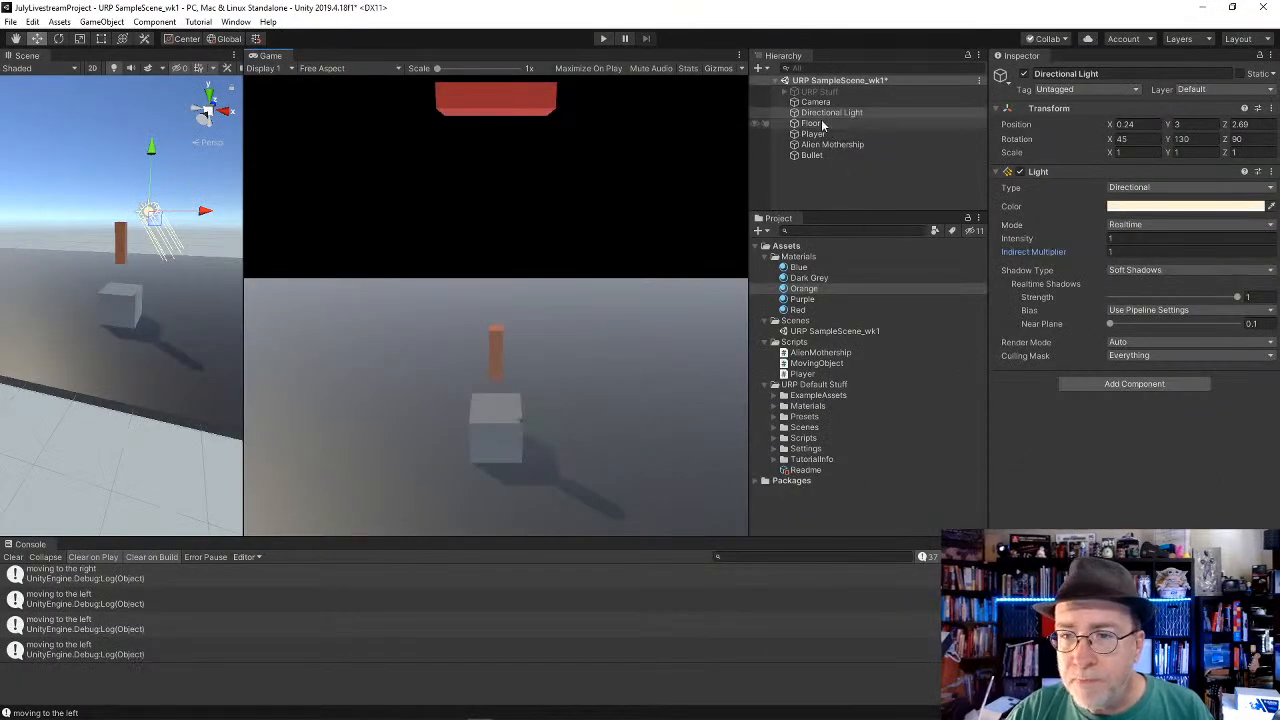
Step: Shrink the Bullet by setting its scale to 0.15 in X, 0.5 in Y and 0.15 in Z
left_click(812, 156)
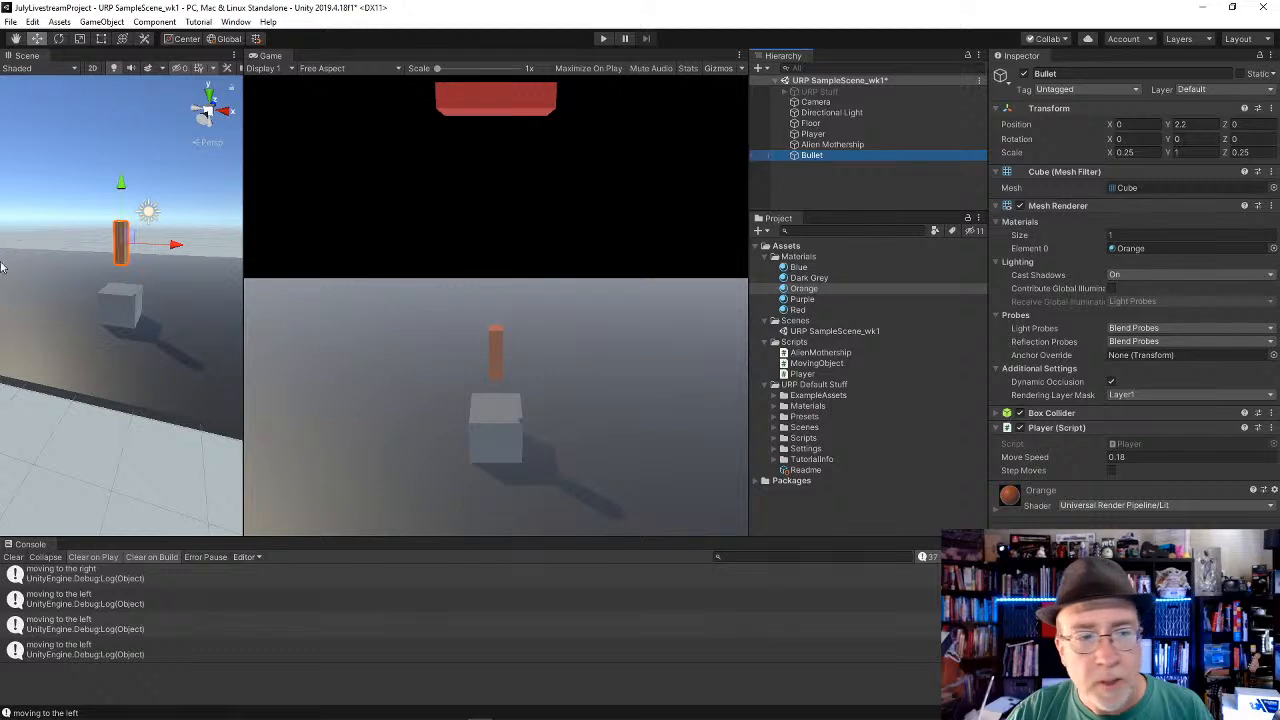
left_click(1178, 152)
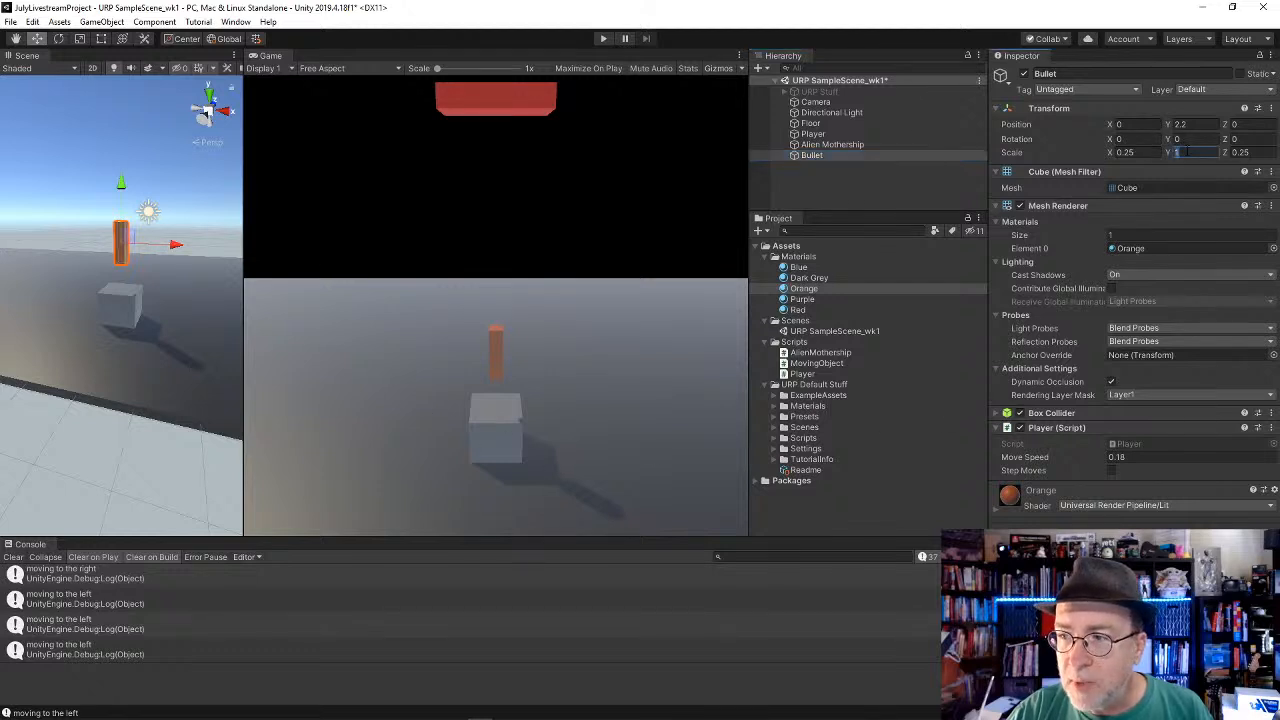
type("0.5")
key("Tab")
key("shift+Tab")
key("shift+Tab")
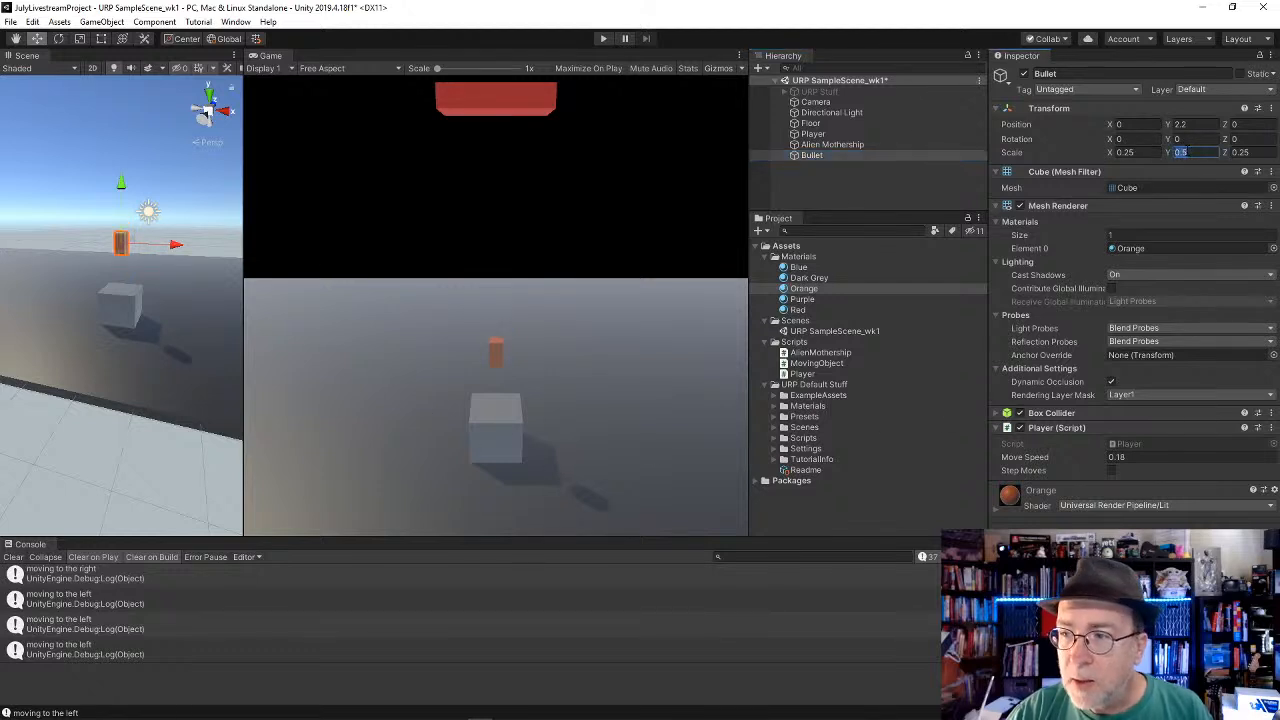
type(".15")
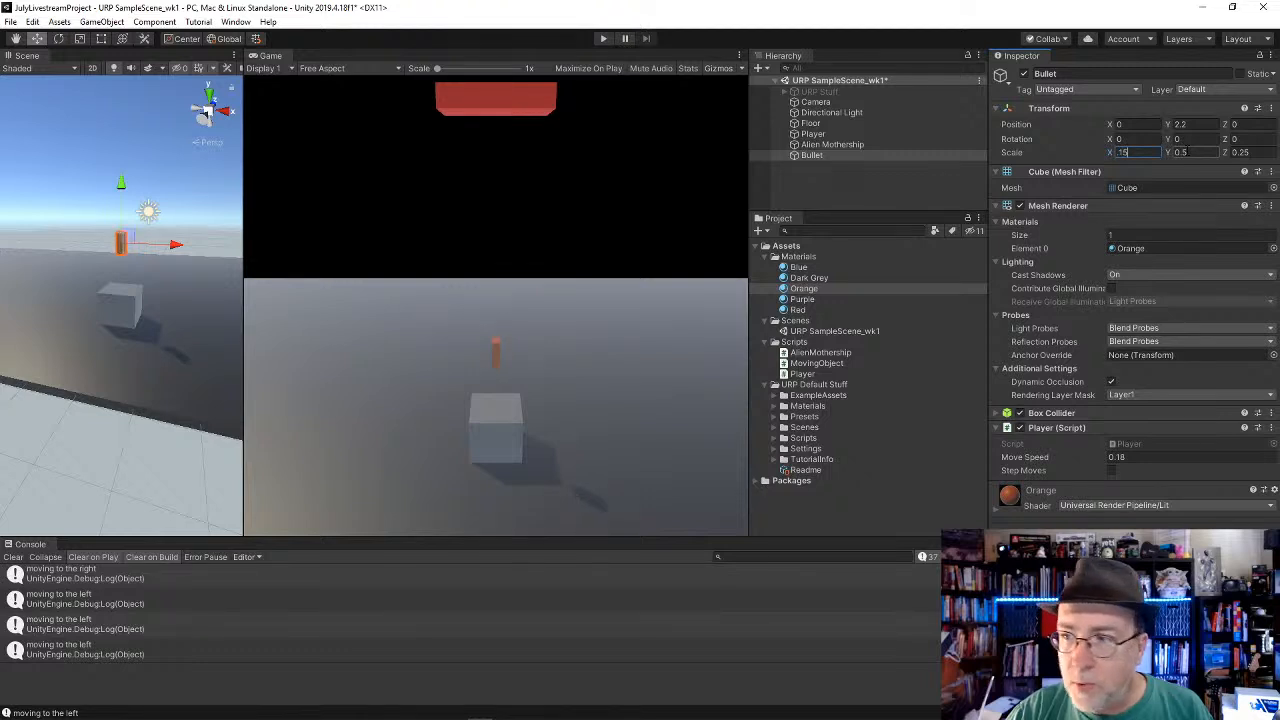
key("Tab")
key("Tab")
type(".15")
key("Return")
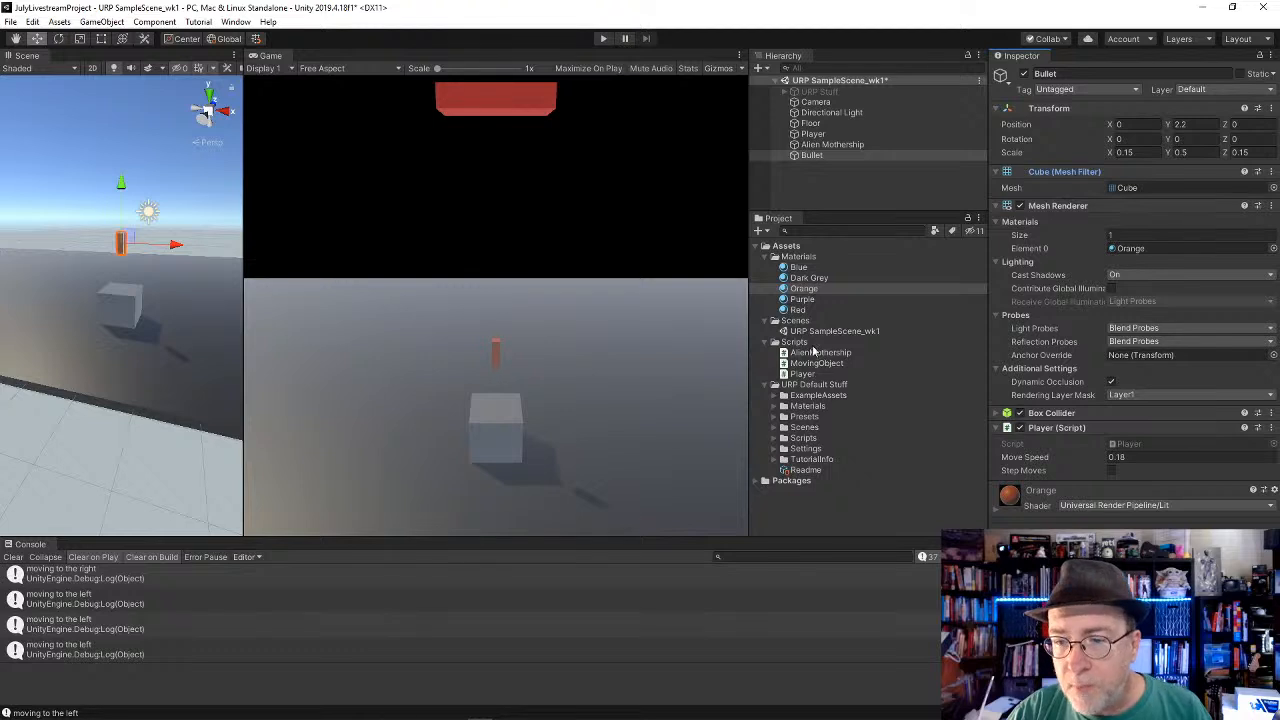
Step: Replace the Bullet's Player script component with the MovingObject script and briefly run the game to test its movement
left_click(1273, 427)
left_click(1188, 461)
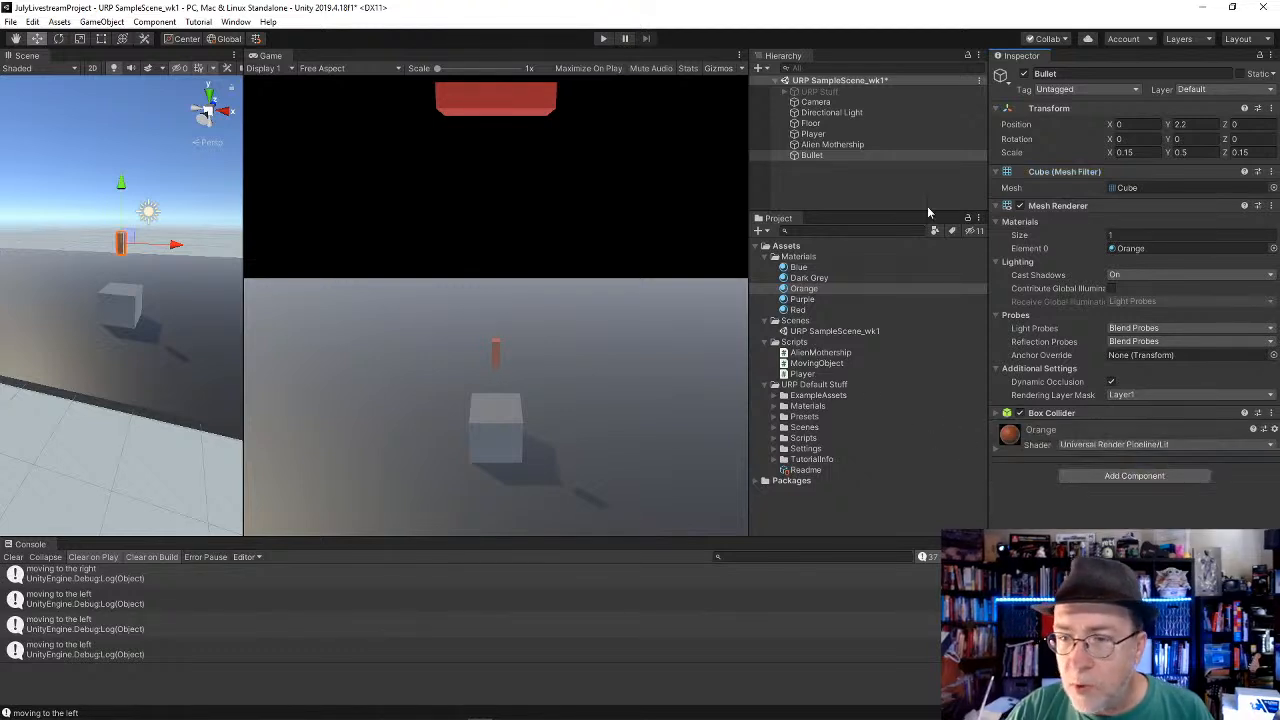
left_click_drag(816, 363, 1105, 455)
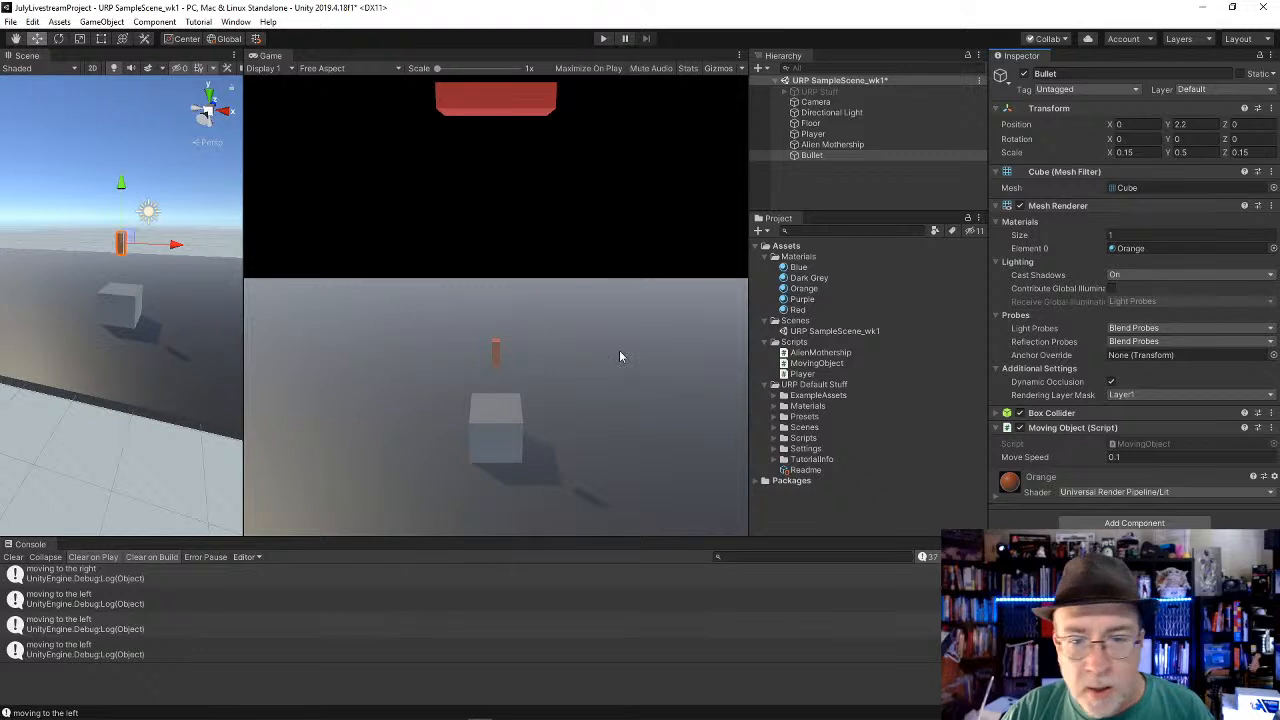
left_click(603, 38)
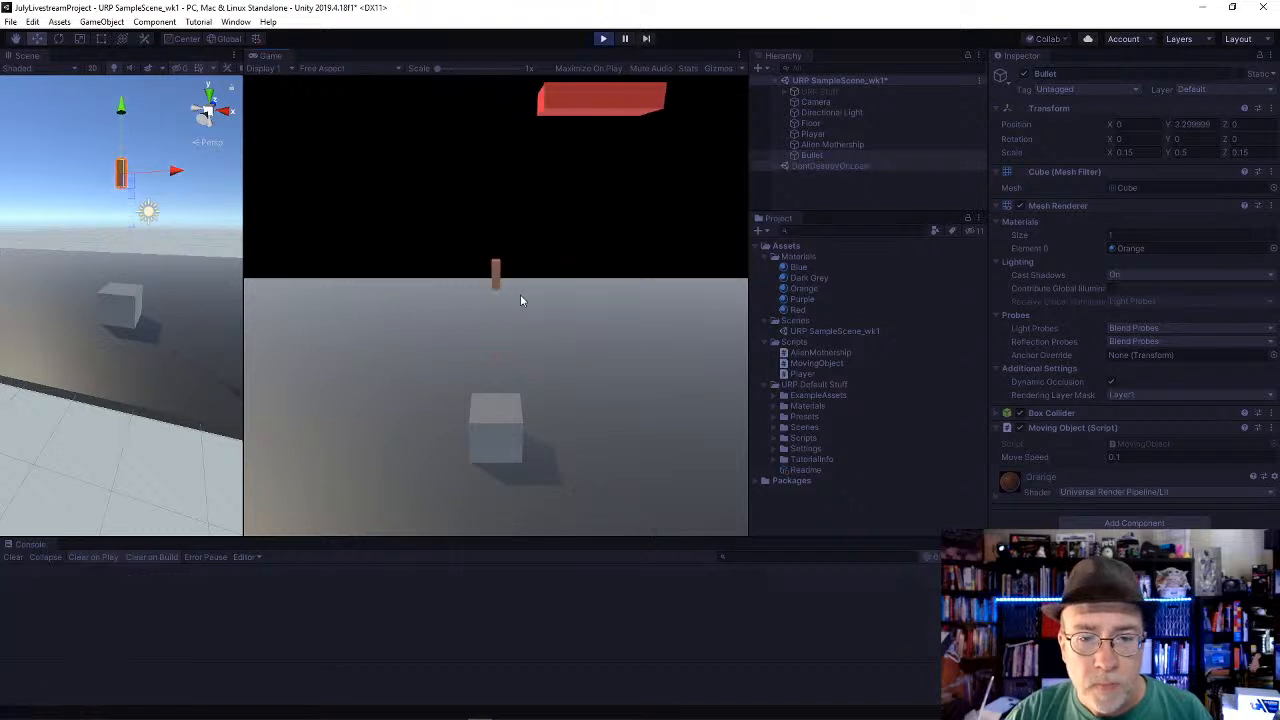
left_click(600, 38)
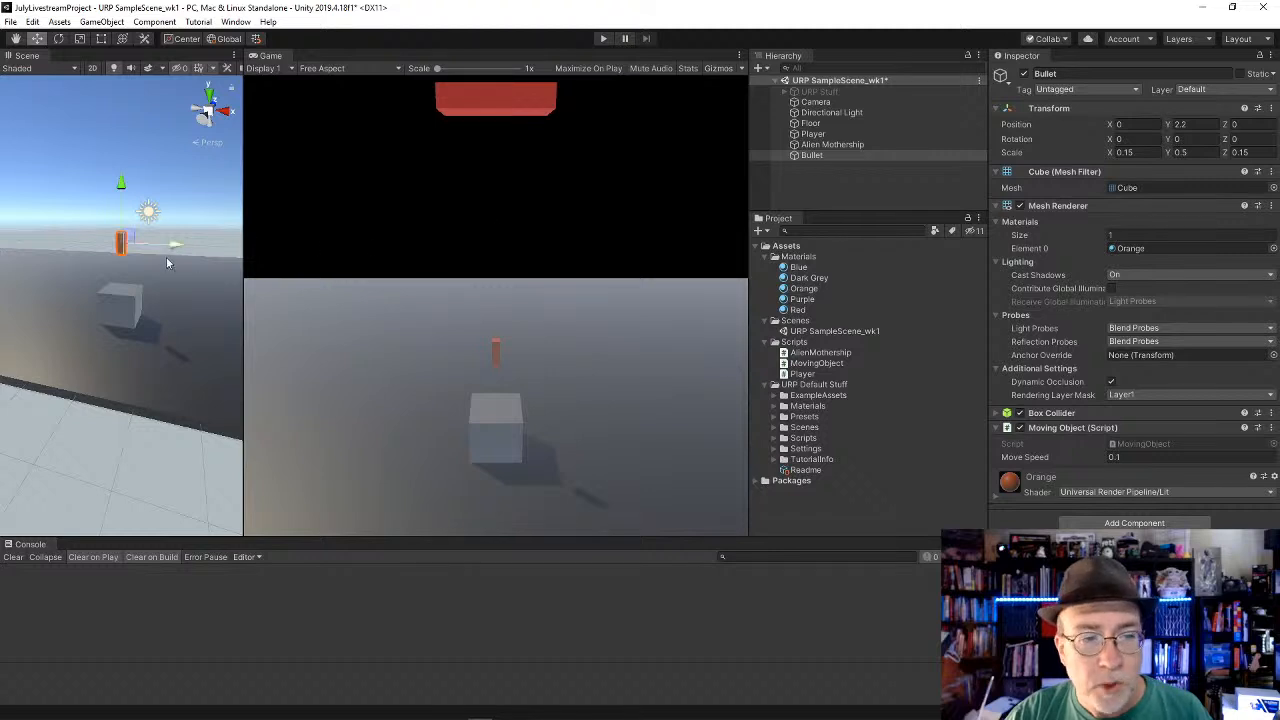
Step: Lower the Bullet inside the Player cube to a Y position of about 0.56 and deactivate the Bullet object
left_click_drag(120, 184, 127, 225)
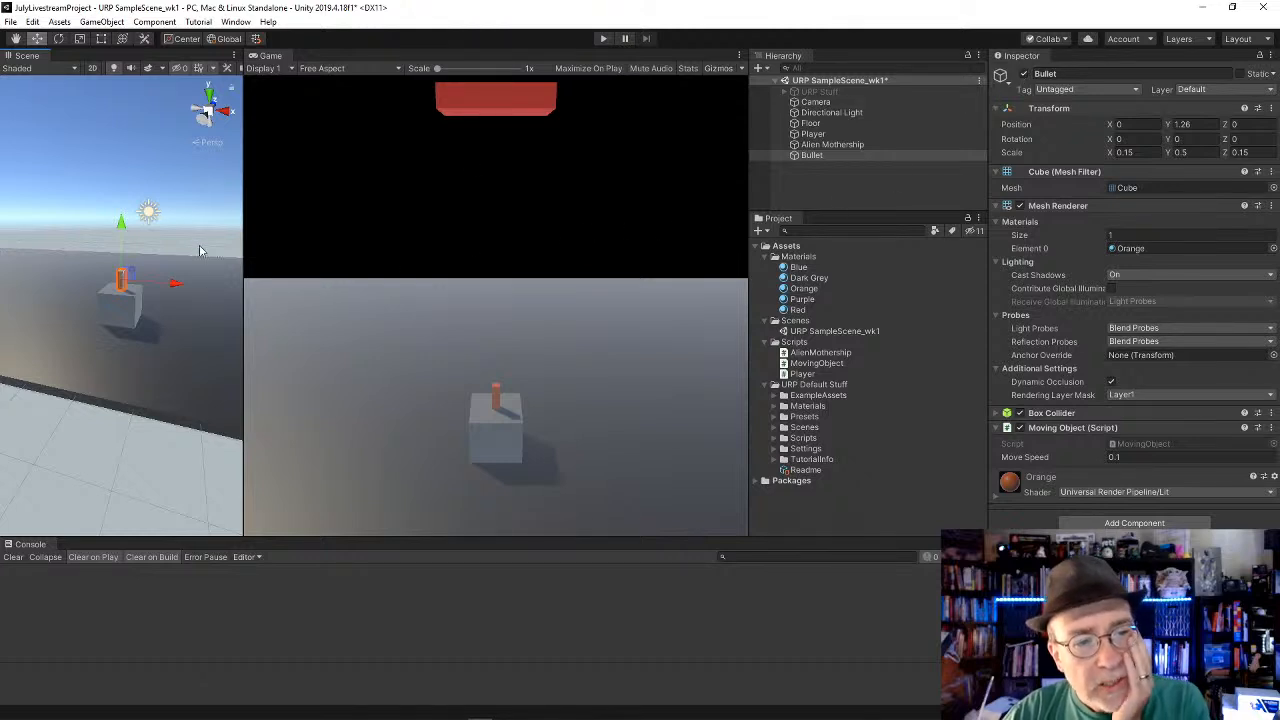
left_click_drag(190, 182, 174, 405, "alt")
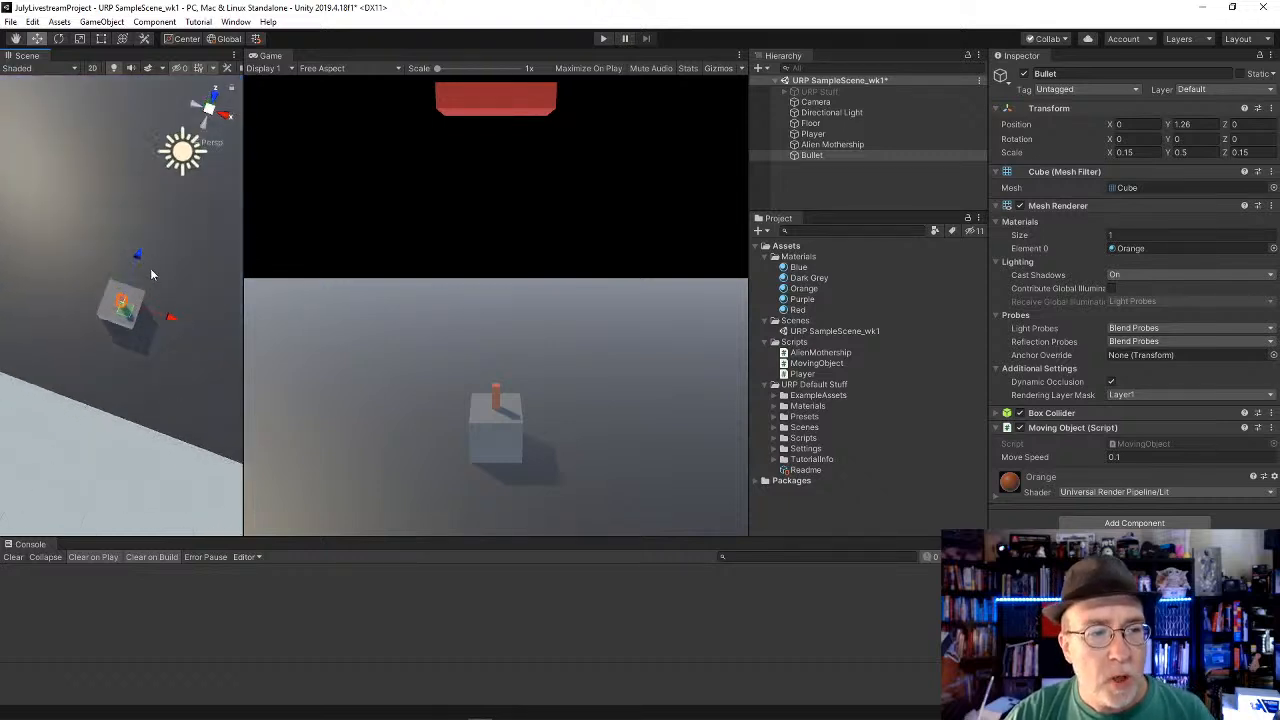
left_click_drag(136, 254, 94, 325)
left_click_drag(94, 420, 122, 320)
key("ctrl+z")
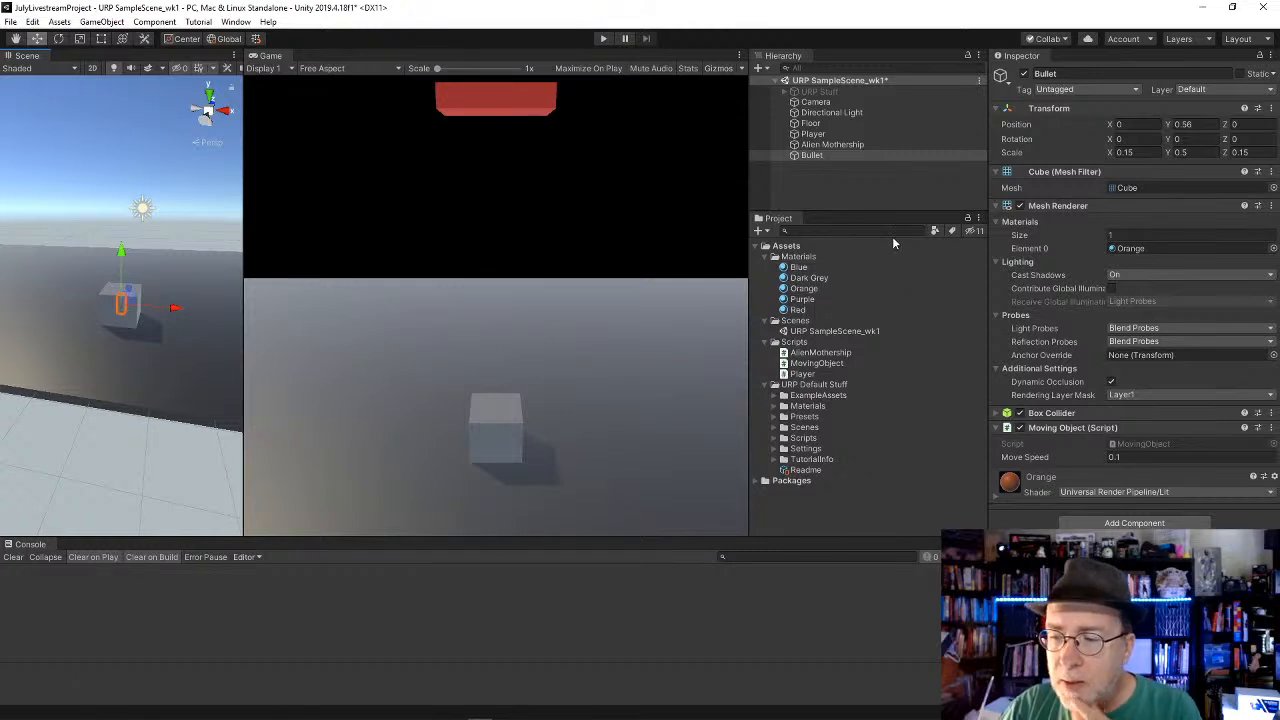
left_click(1023, 74)
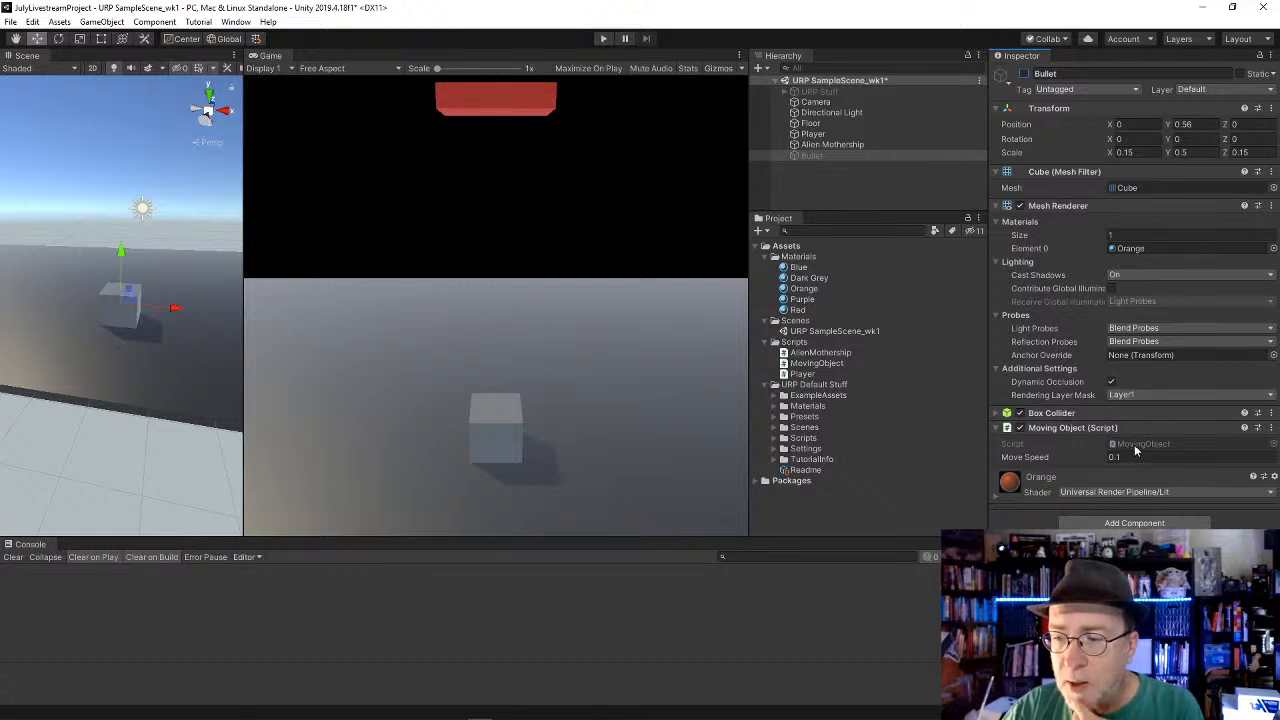
Step: Open the MovingObject script in Visual Studio and review its Start and Update methods
double_click(805, 363)
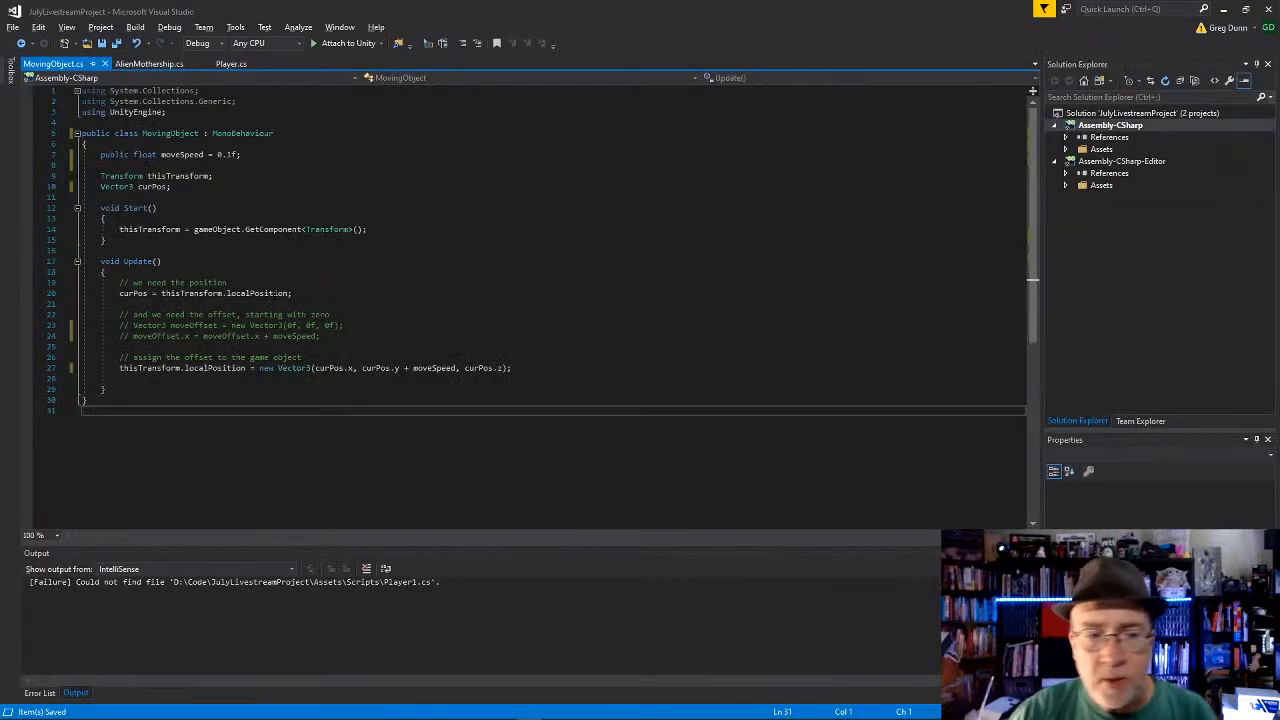
key("alt+Tab")
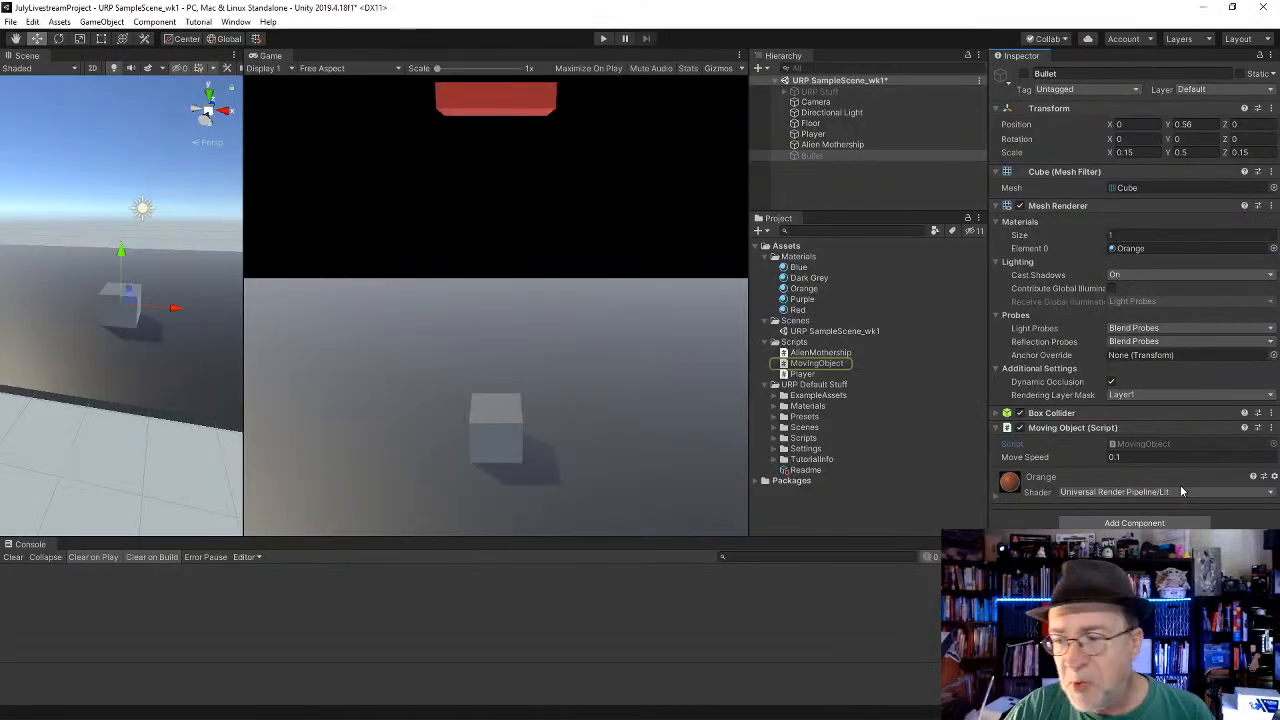
key("alt+Tab")
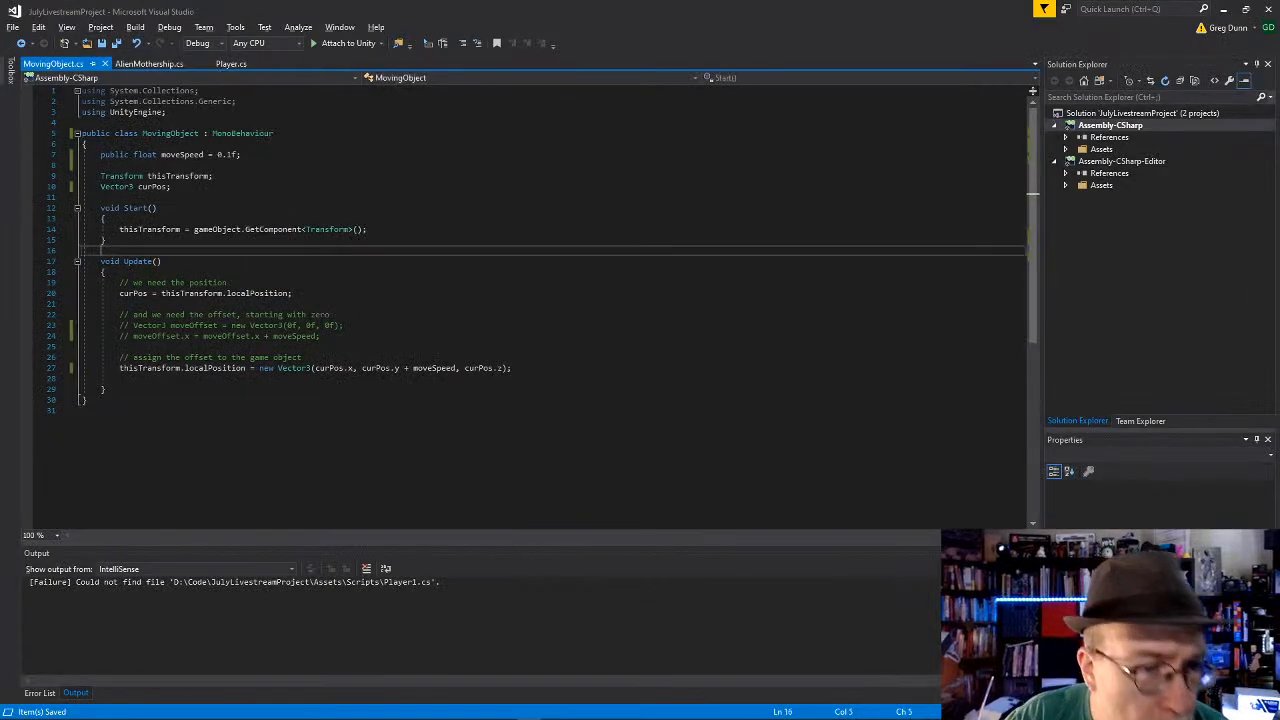
left_click(288, 282)
left_click(272, 230)
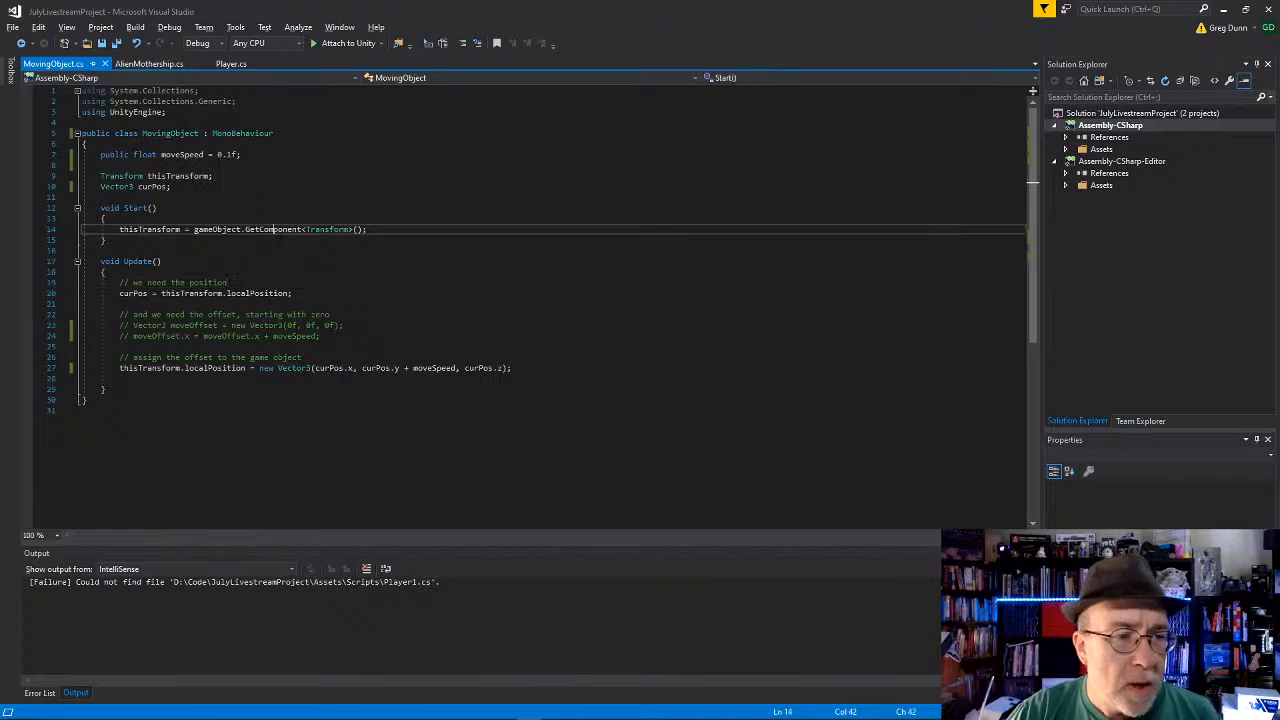
left_click(268, 262)
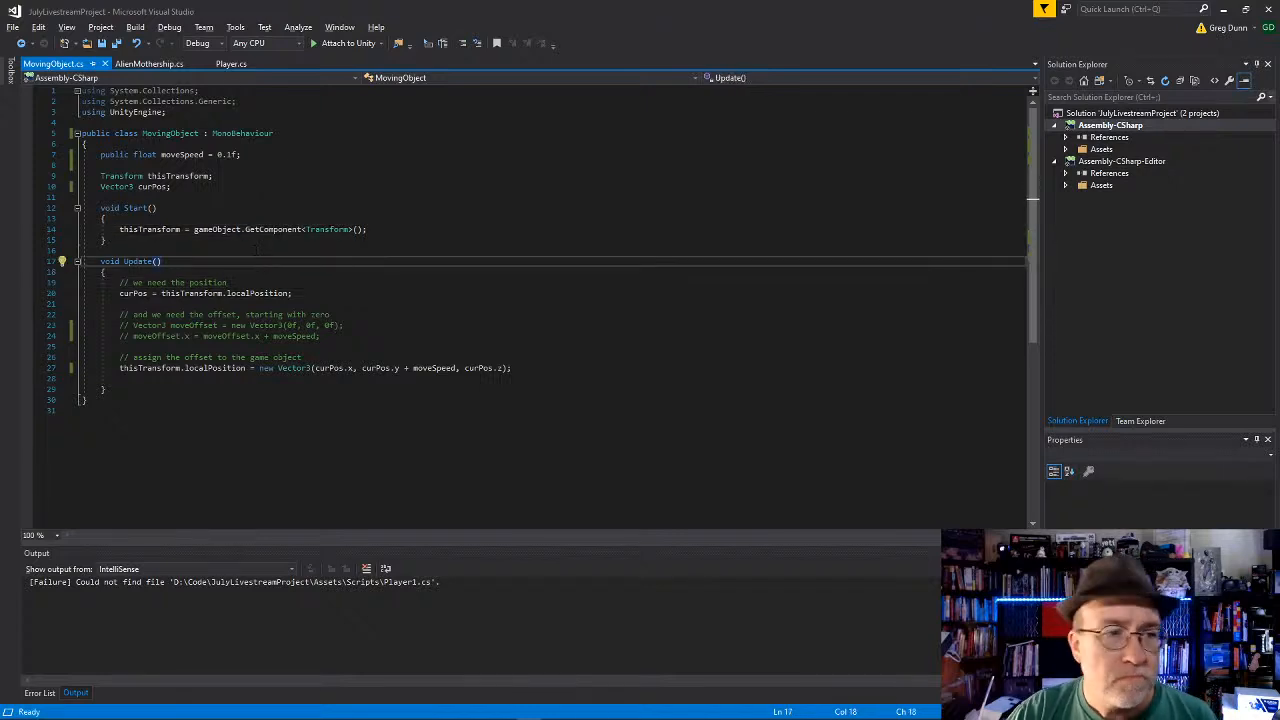
Step: In the Player script, declare a public GameObject variable named bullet below the curPos declaration
left_click(232, 64)
left_click(350, 283)
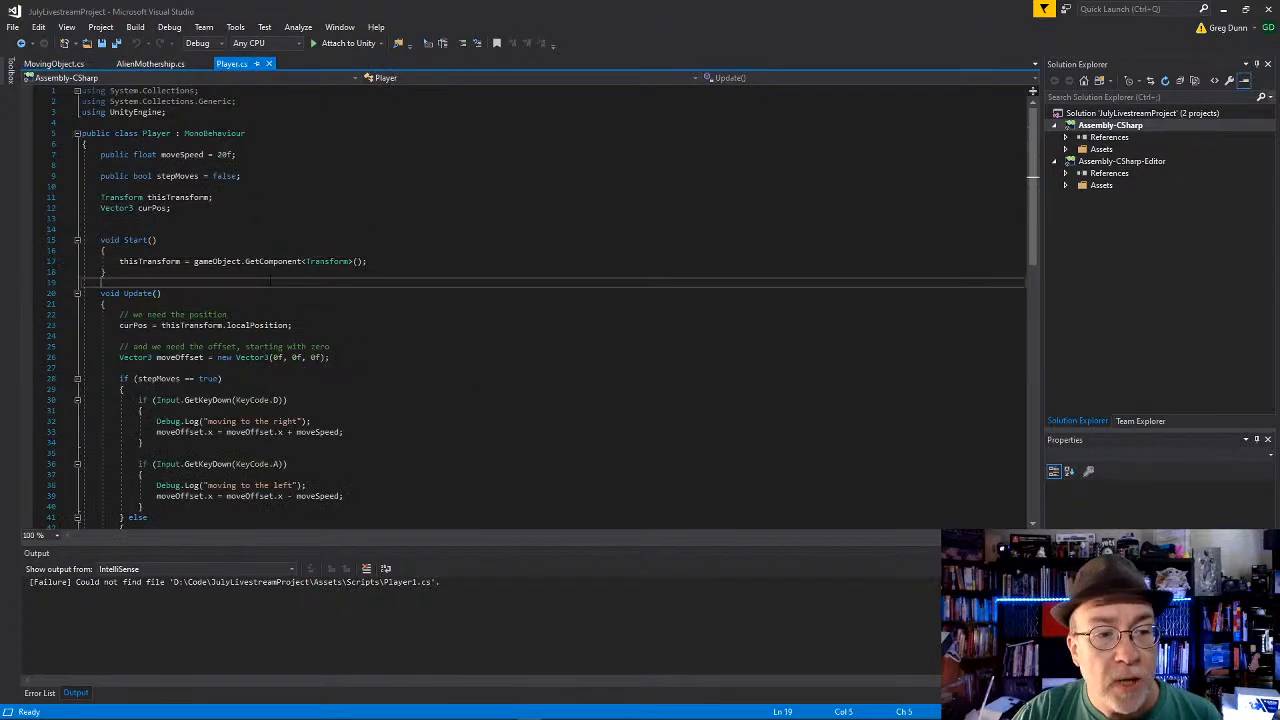
scroll(350, 300, "down", 11)
scroll(350, 300, "up", 10)
left_click(247, 187)
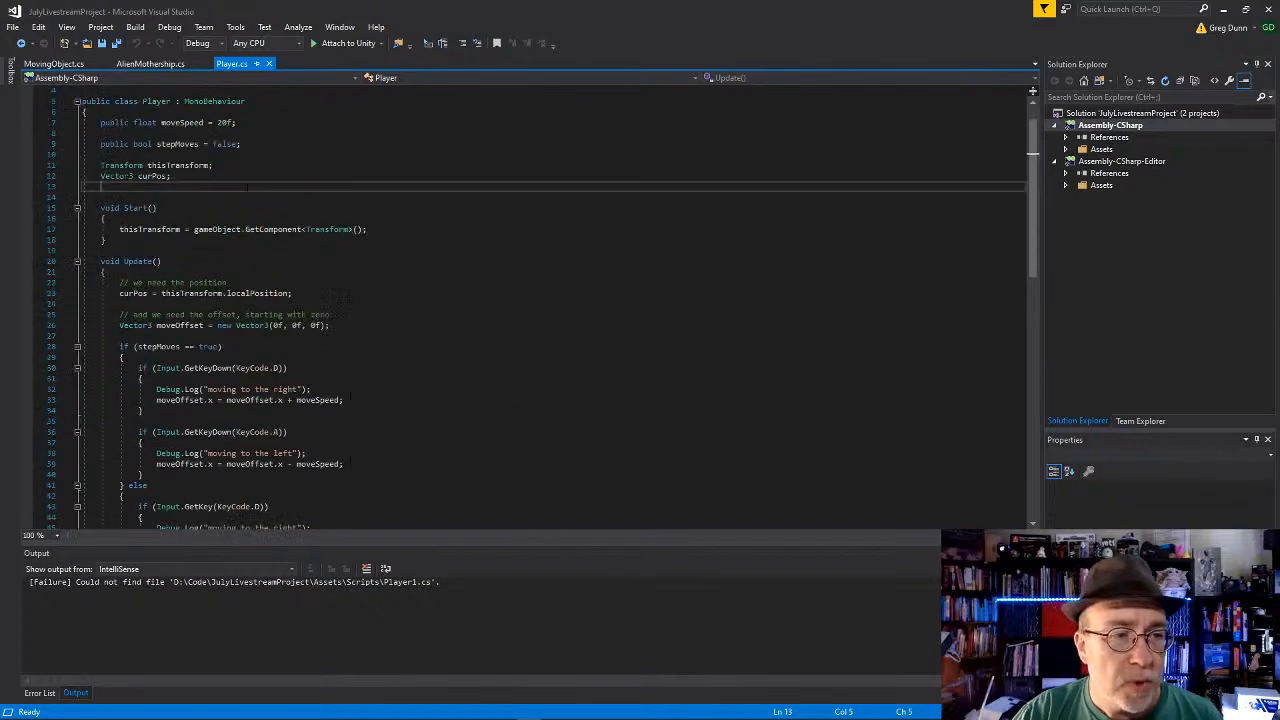
key("Return")
type("public ")
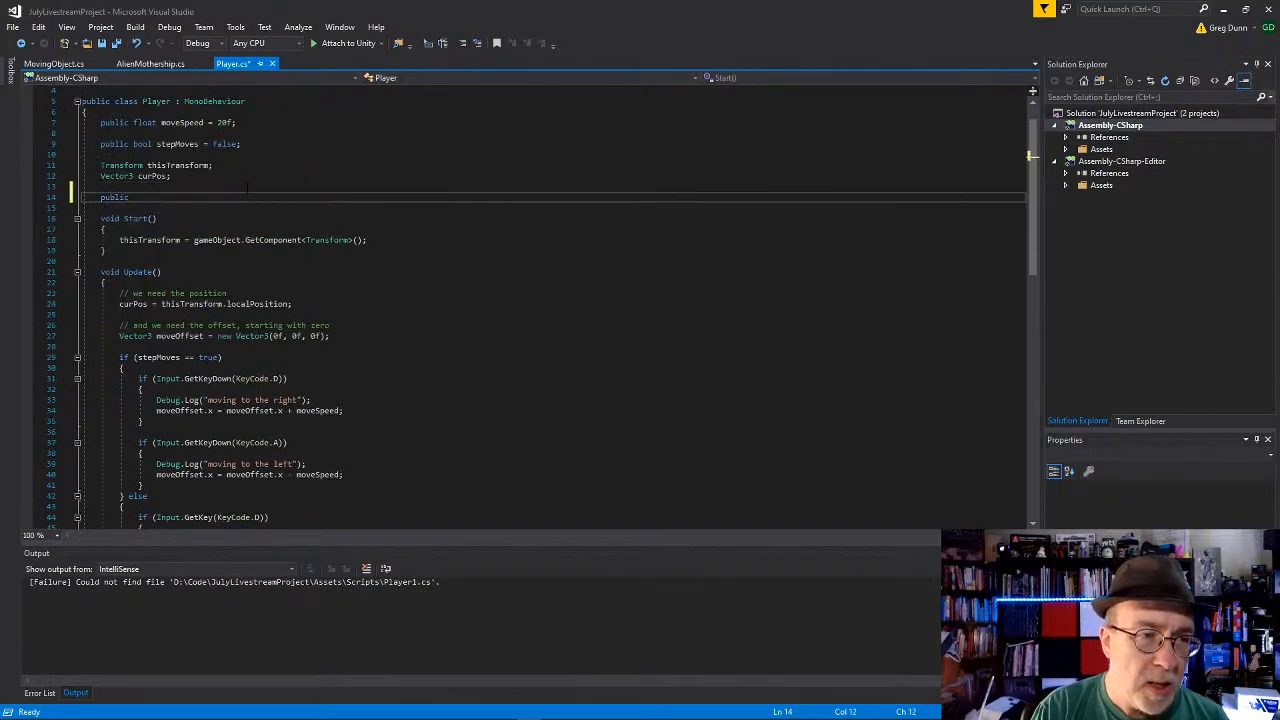
type("GameObject ")
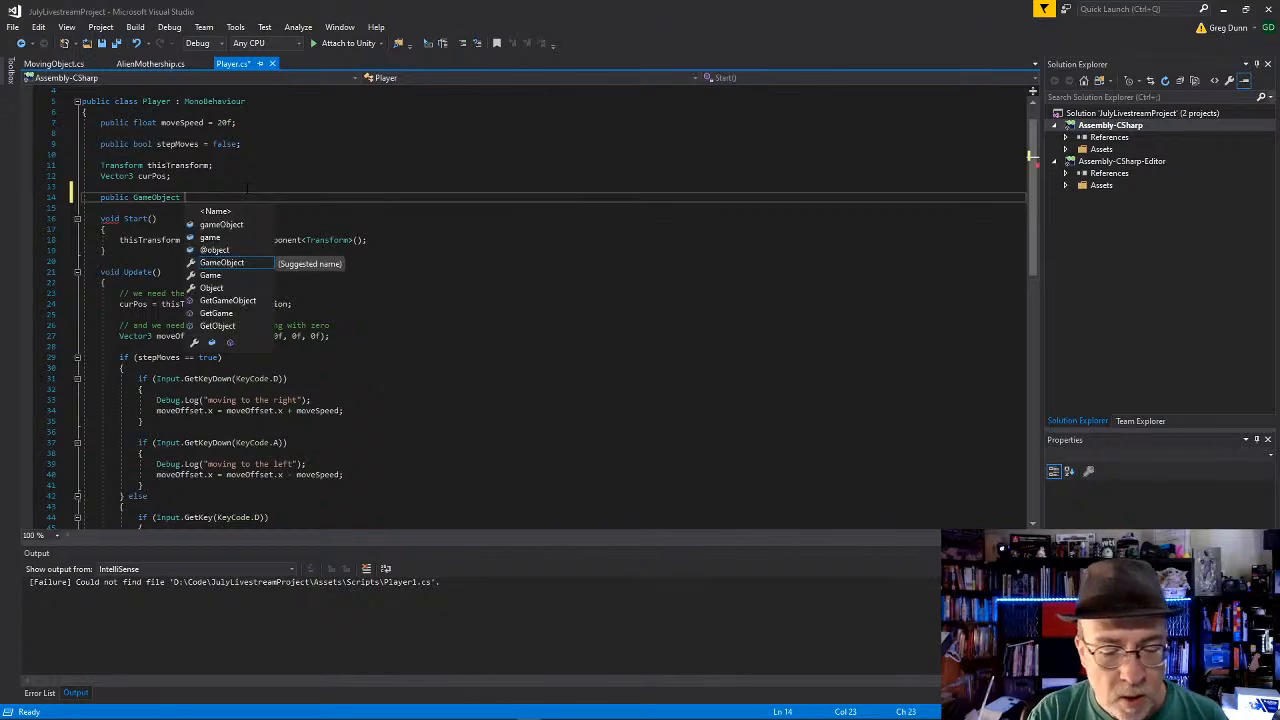
type("bullet;")
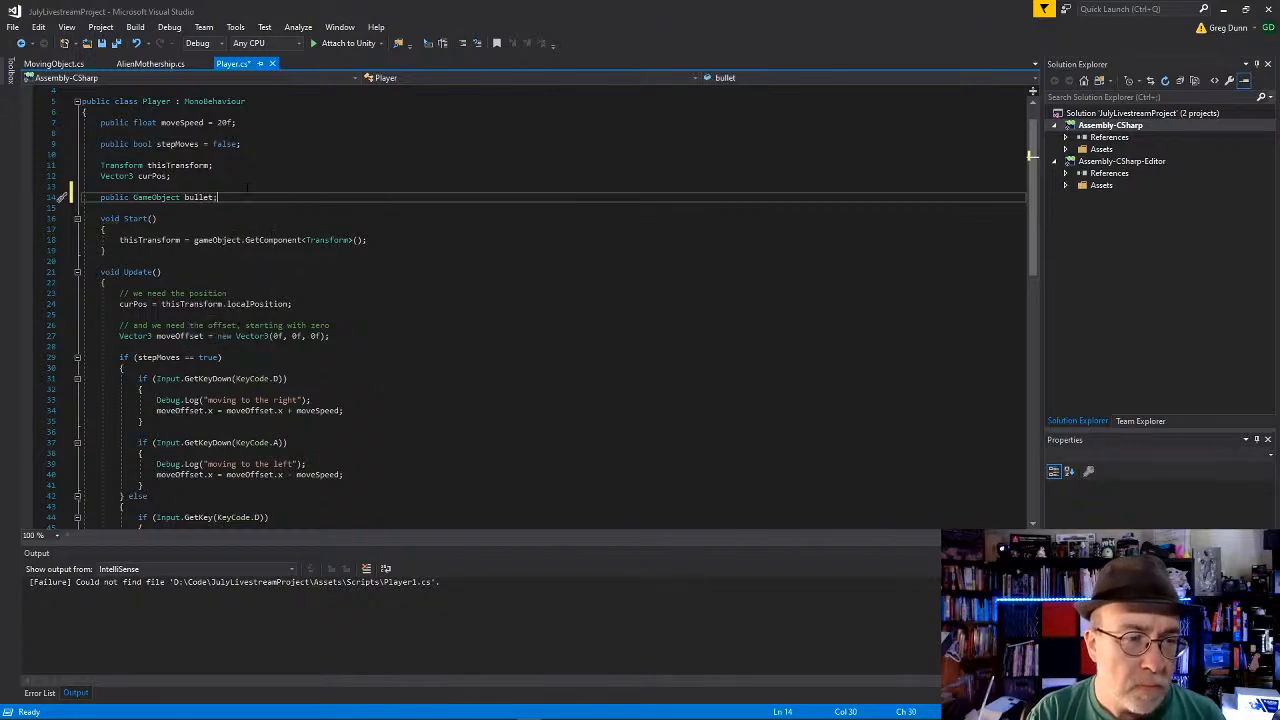
Step: Rename the new GameObject variable to mainBullet and save the Player script
key("BackSpace")
key("BackSpace")
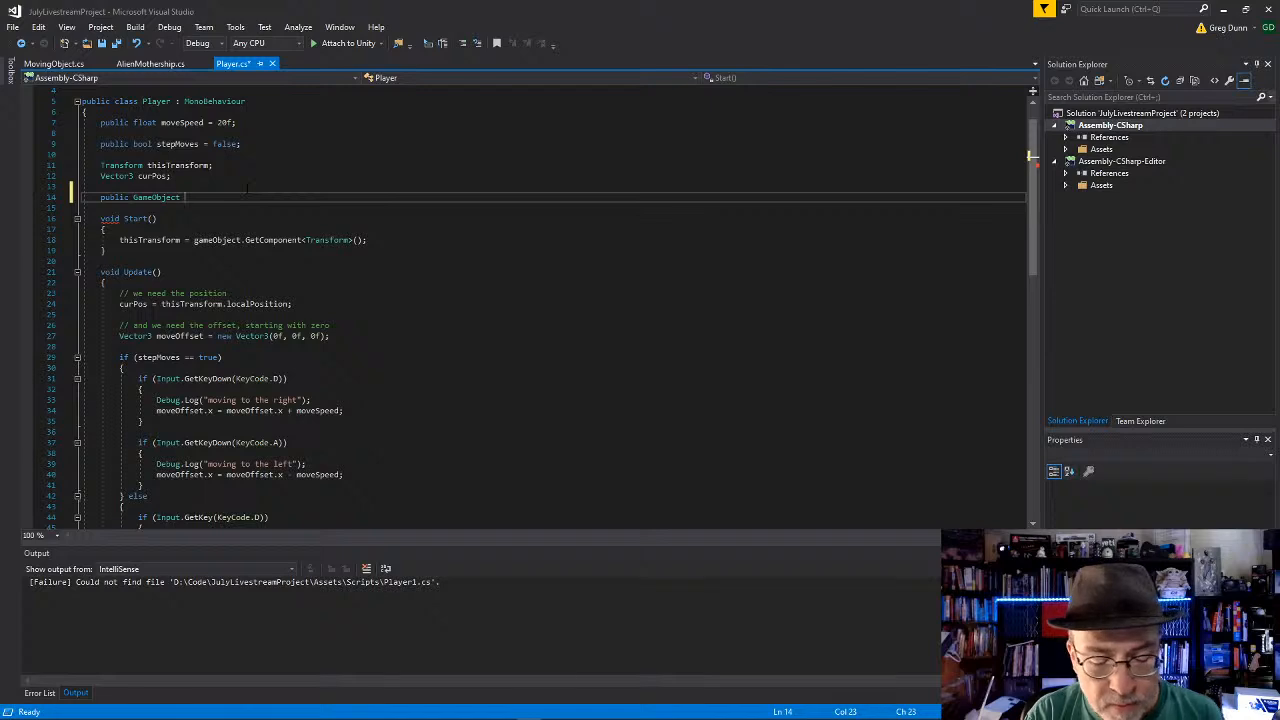
type("mainBullet;")
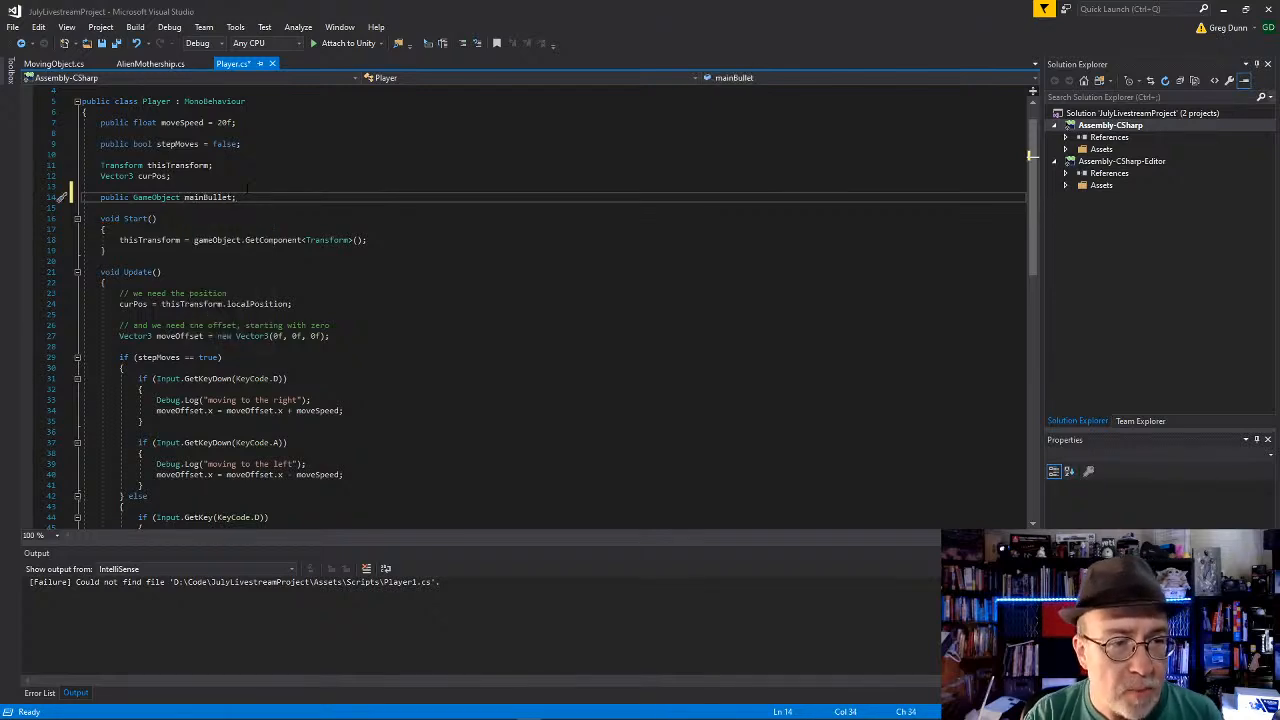
key("ctrl+s")
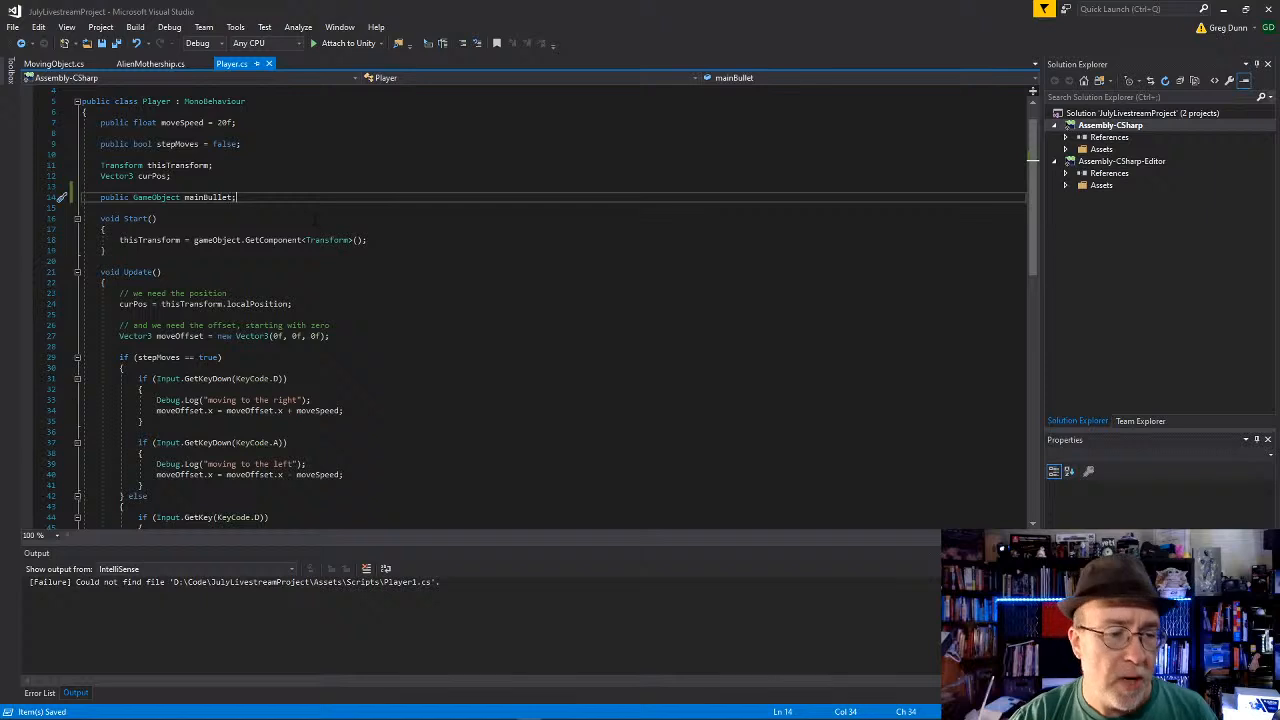
Step: In the Player script's Space key block, add Instantiate(mainBullet); below the Debug.Log line and save the script
scroll(314, 215, "down", 11)
left_click(439, 324)
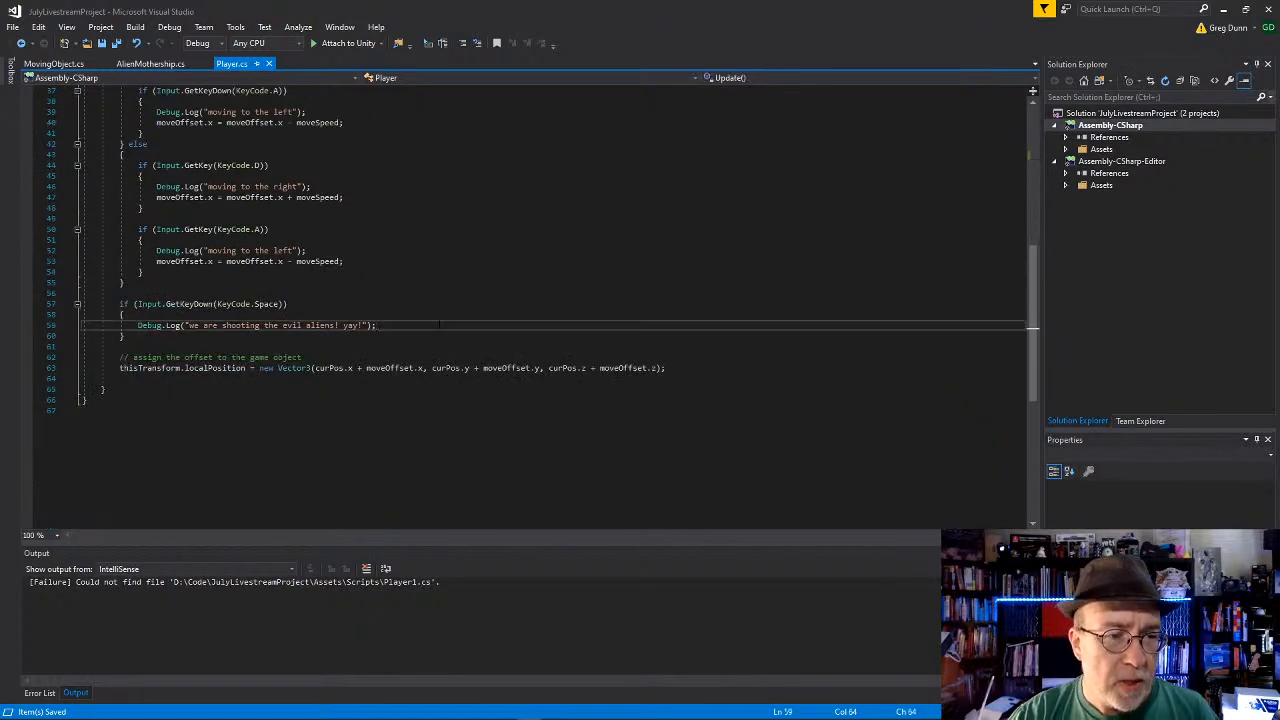
key("Return")
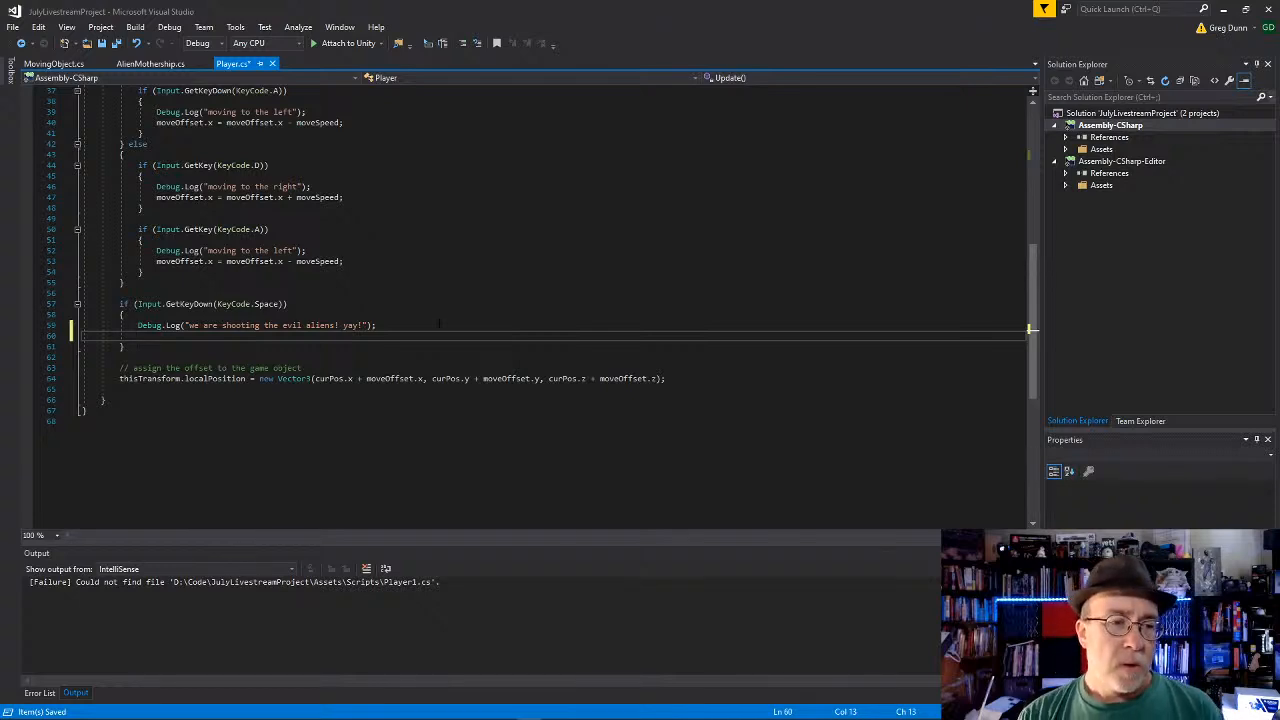
type("Instantiate(")
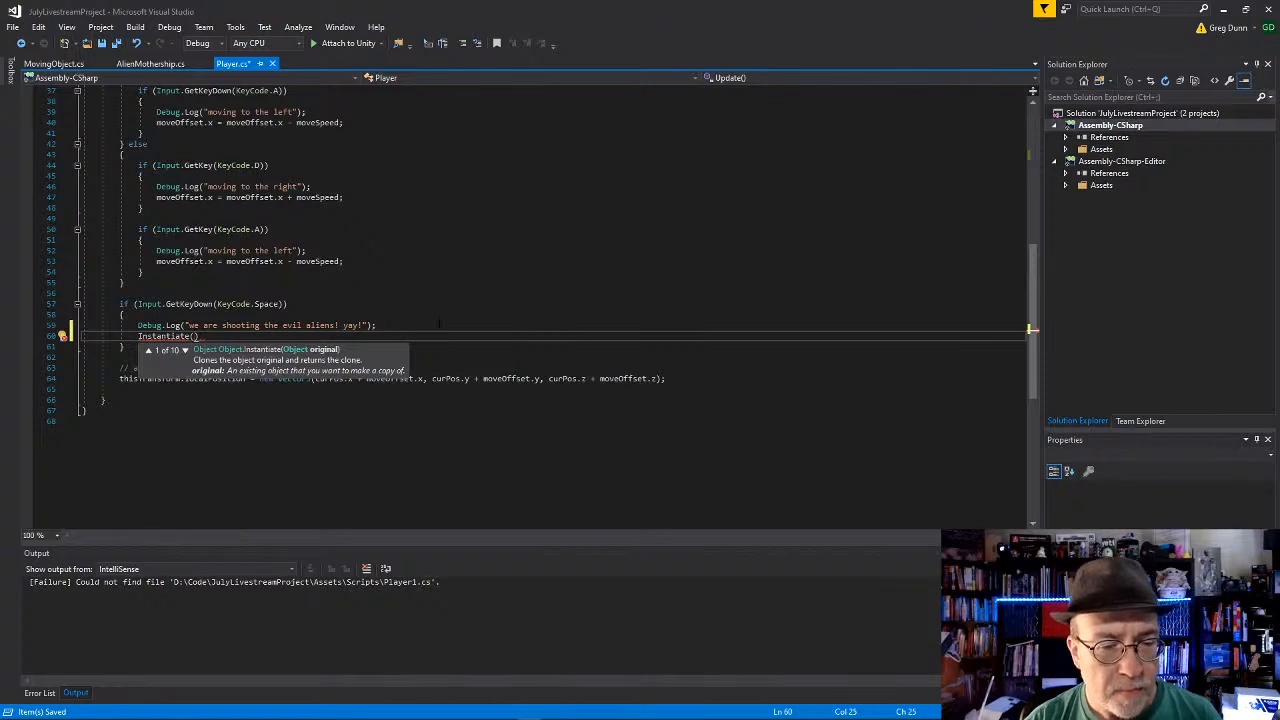
type("mainBullet")
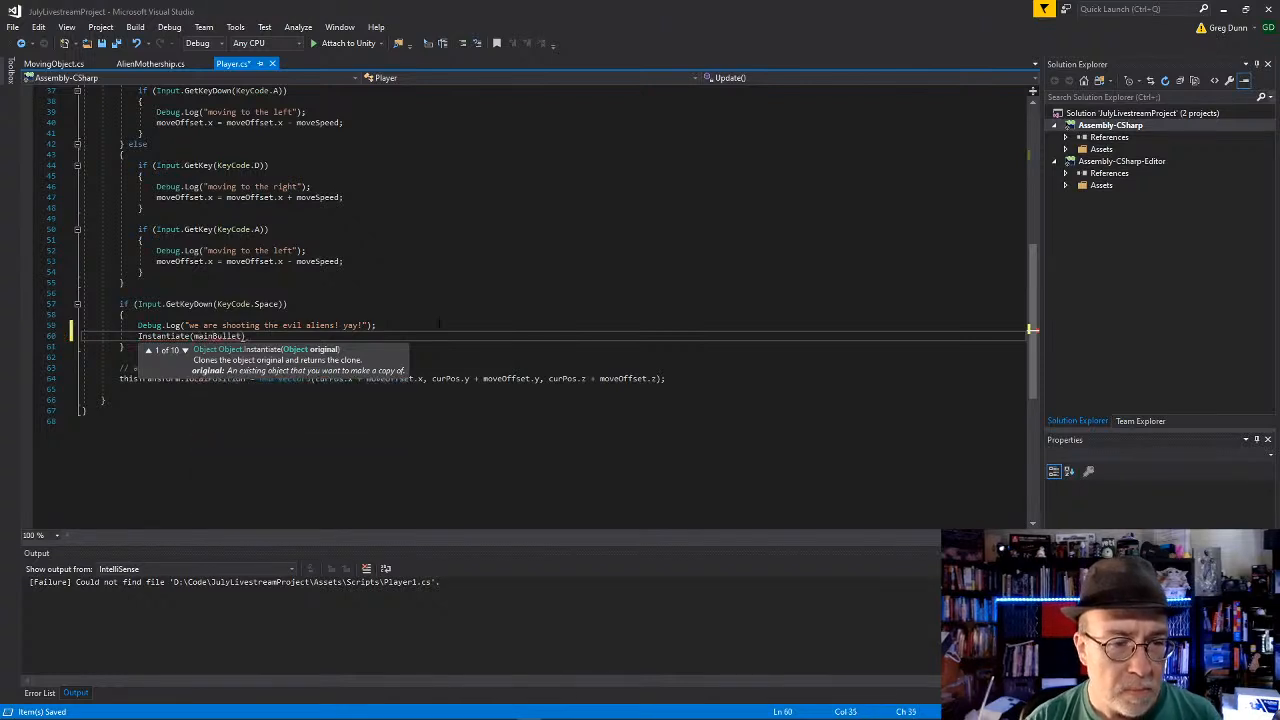
type(")")
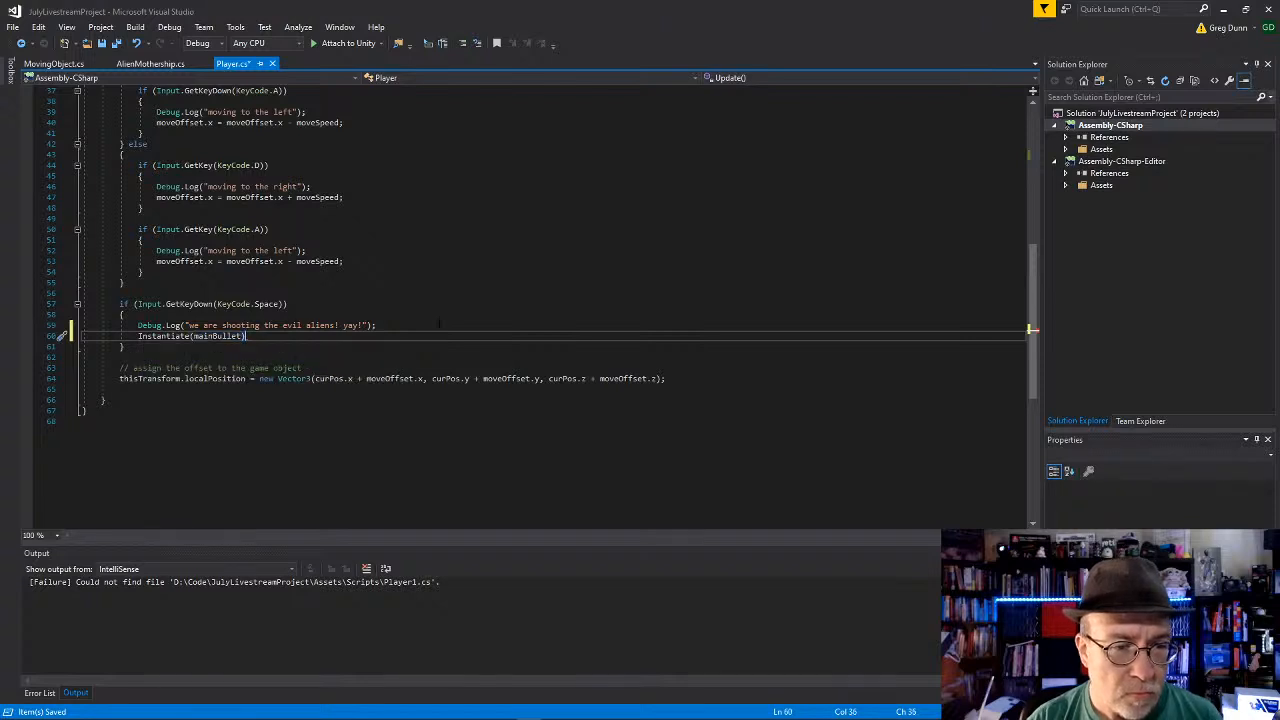
type(";")
key("Down")
key("Down")
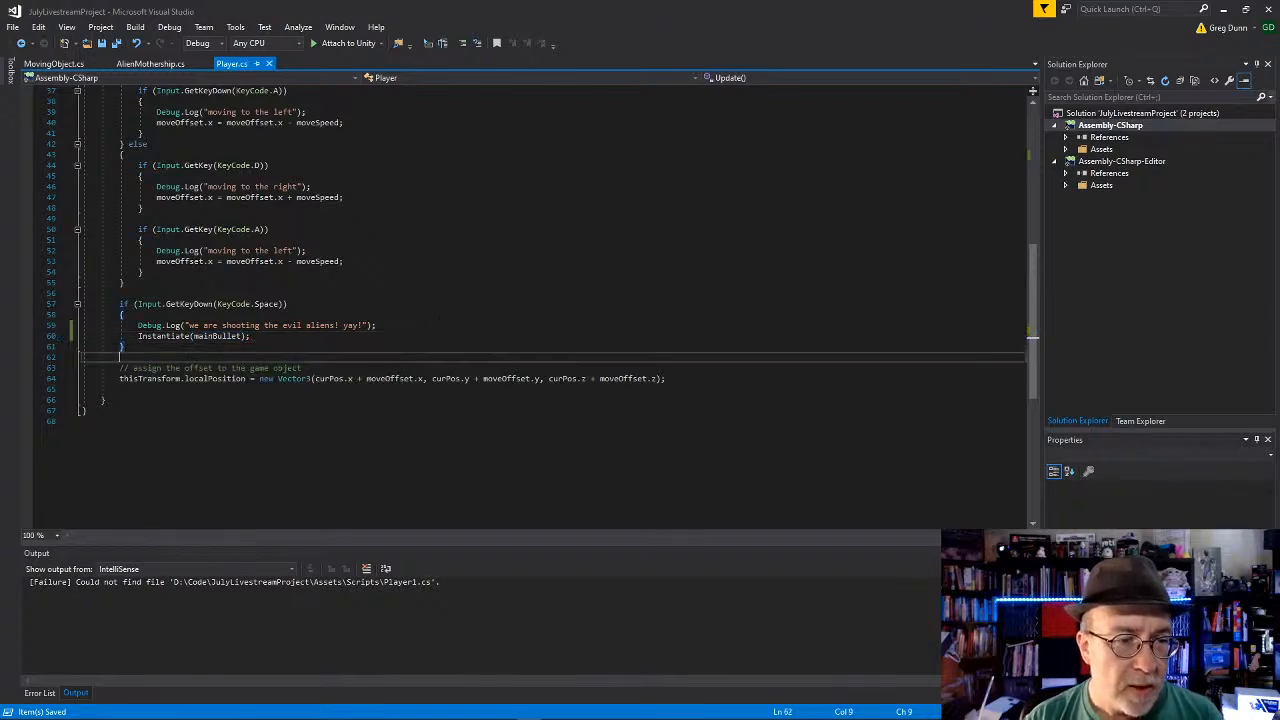
key("alt+Tab")
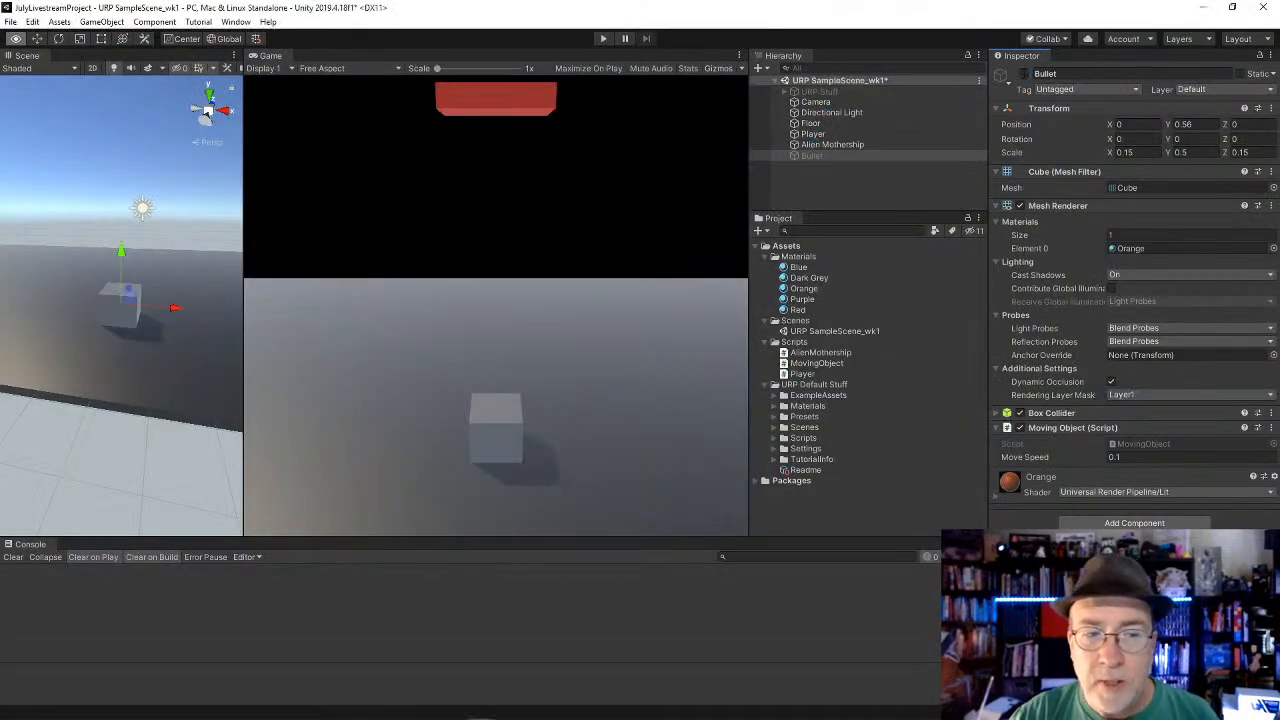
key("alt+Tab")
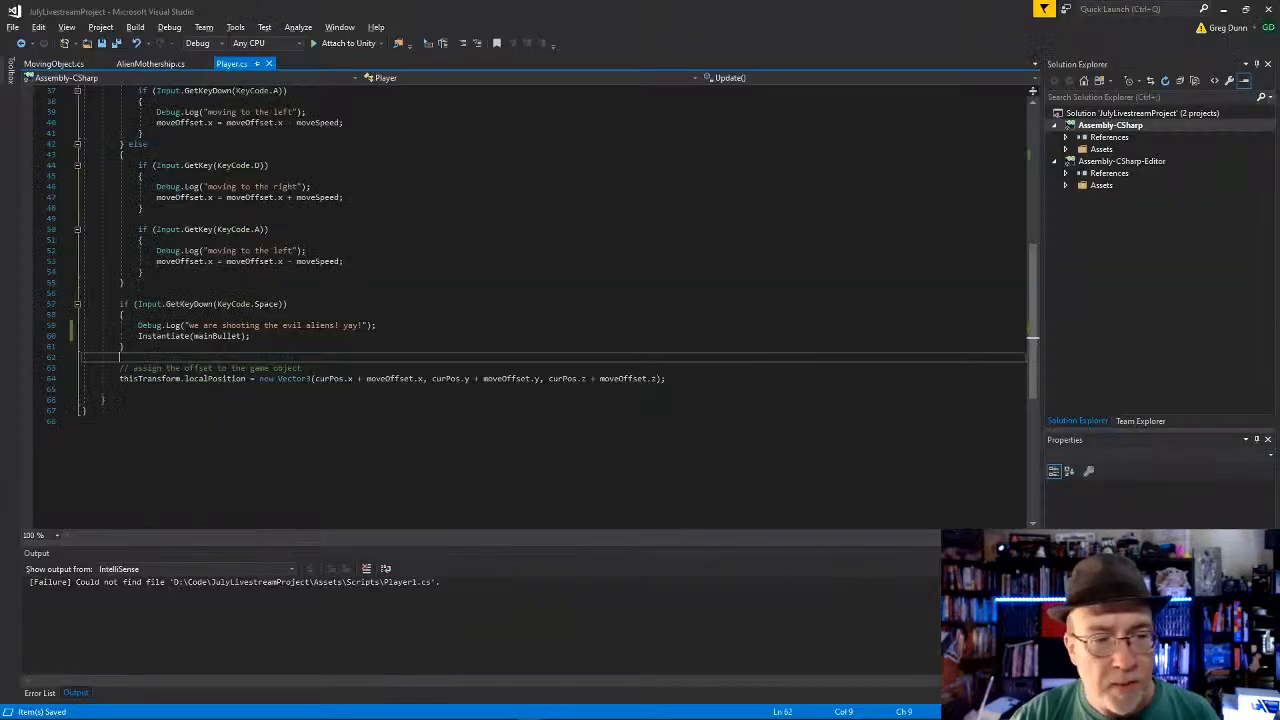
Step: Assign the Instantiate(mainBullet) result to a new GameObject variable named newbullet and save the Player script
left_click(292, 337)
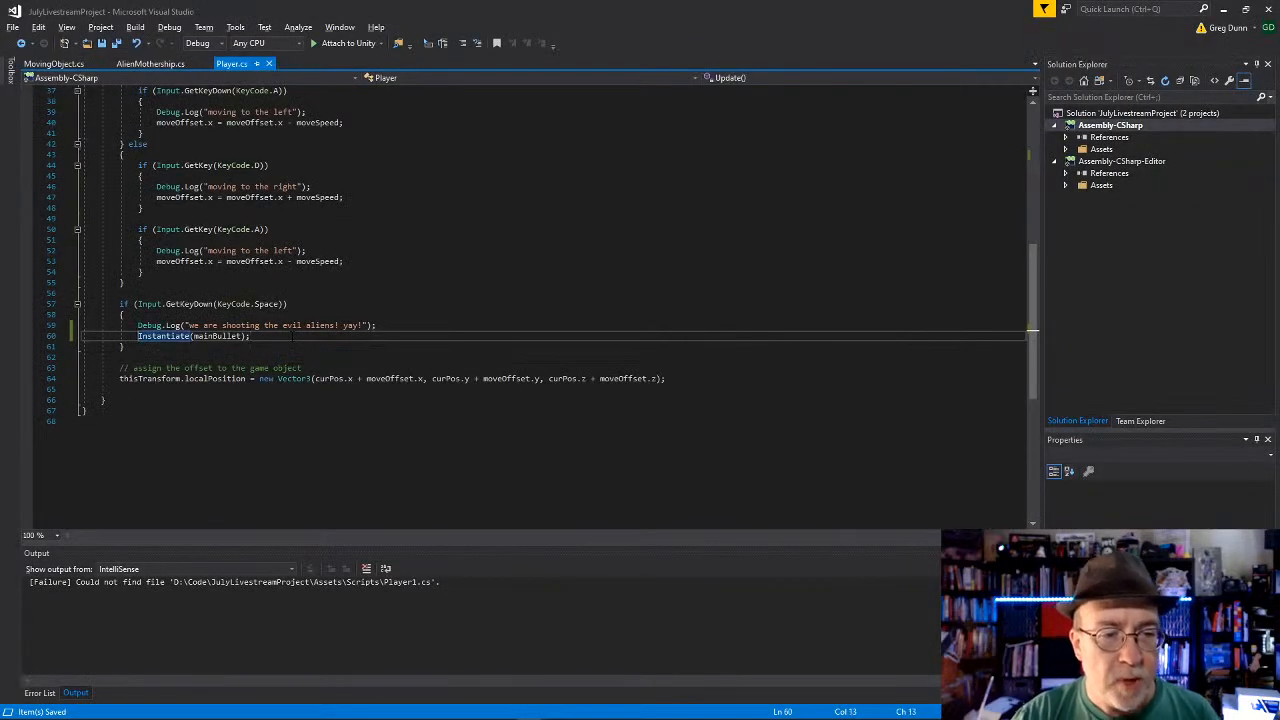
type("GameObject ")
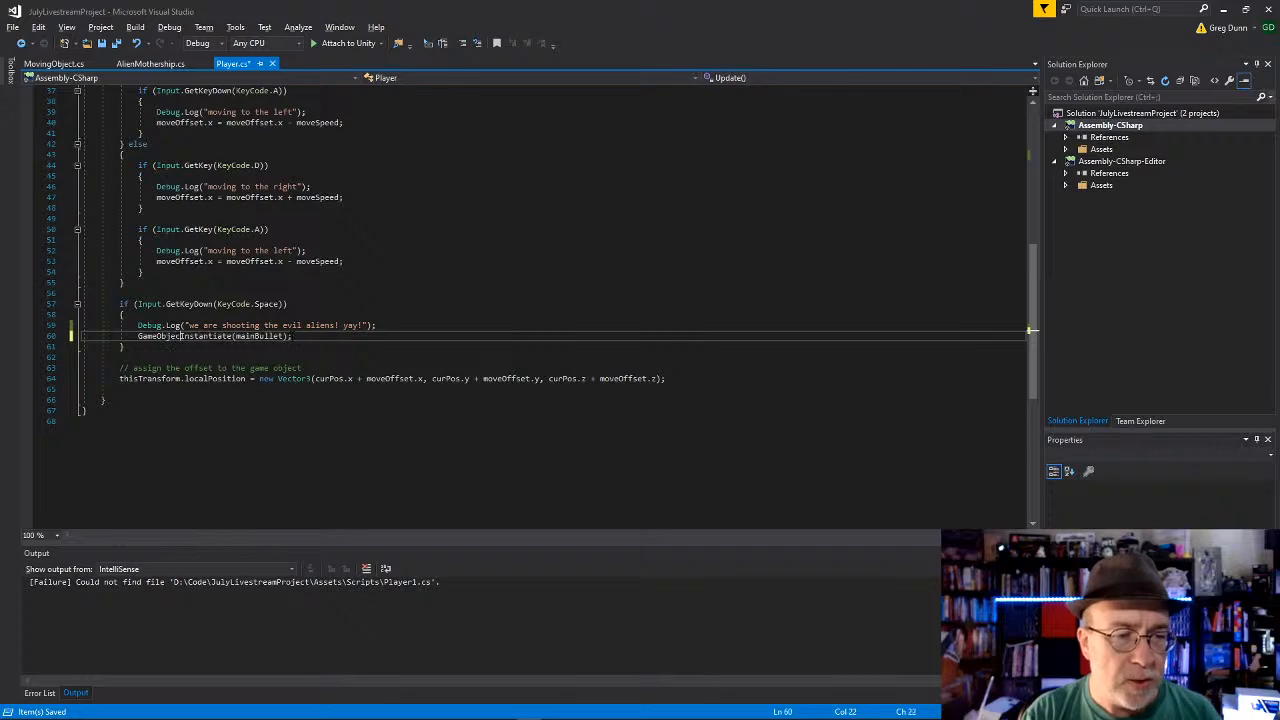
type(" newbul")
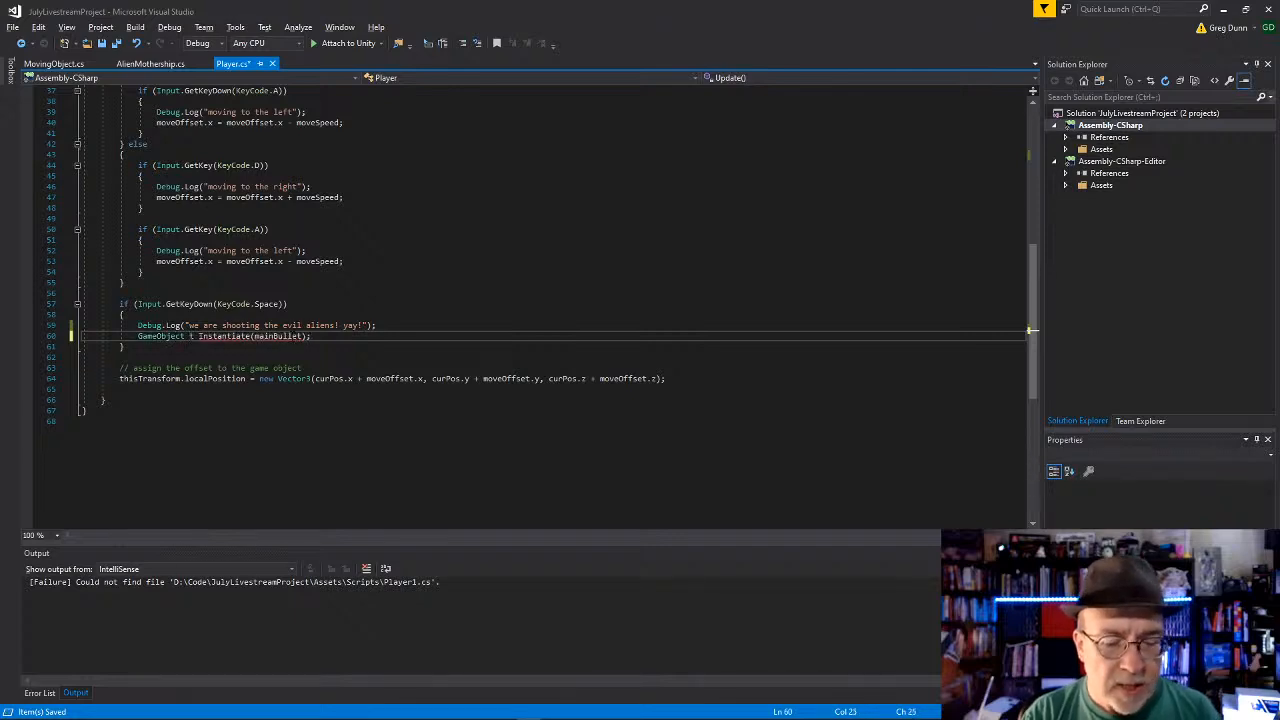
type("let =")
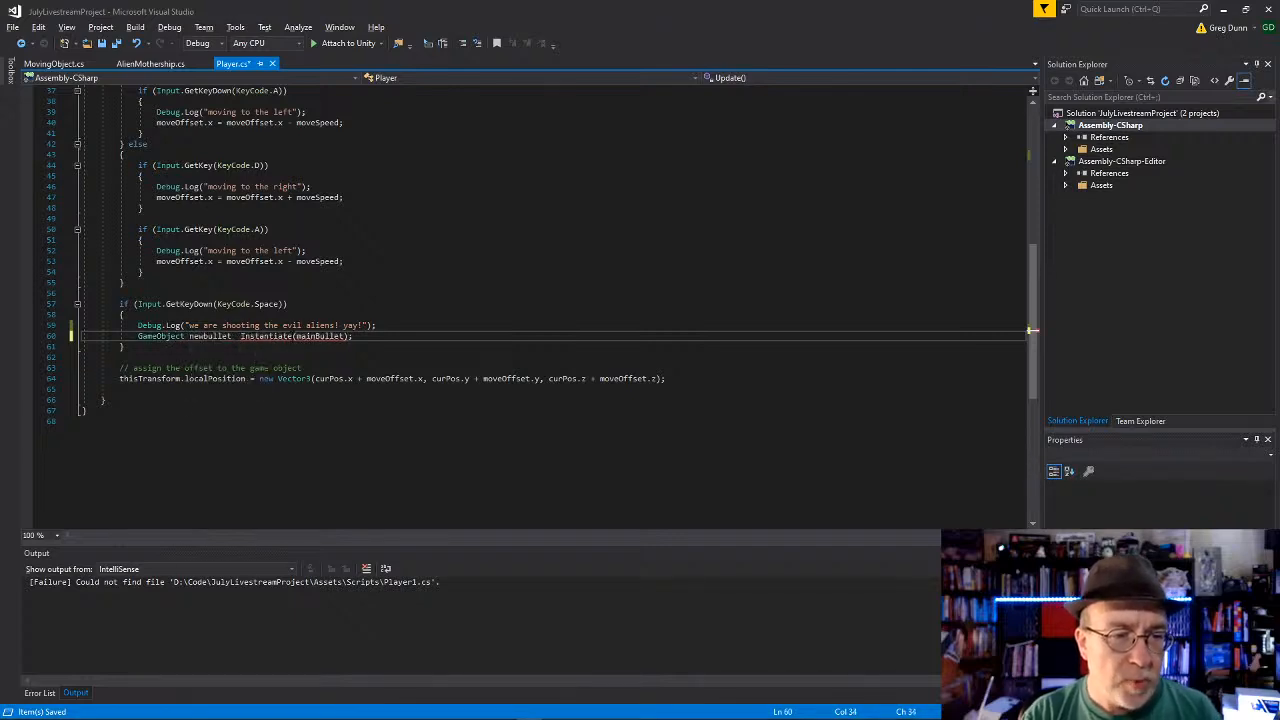
key("End")
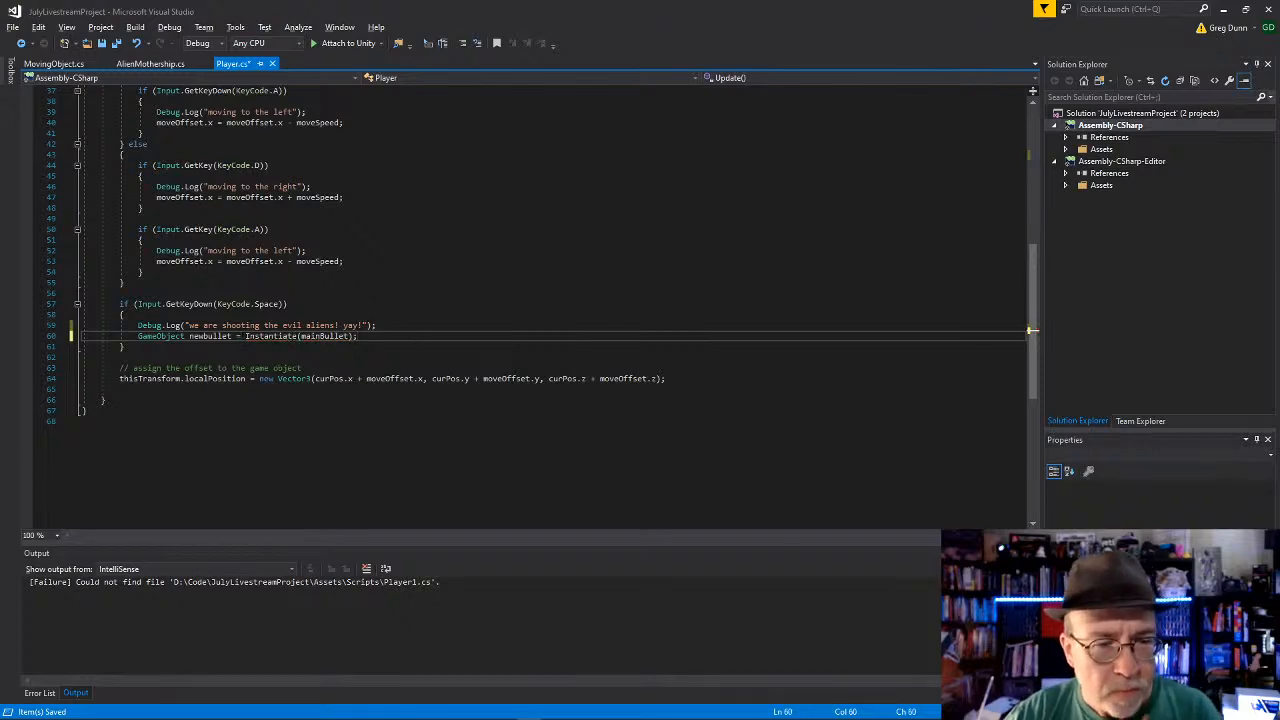
left_click(84, 410)
key("ctrl+s")
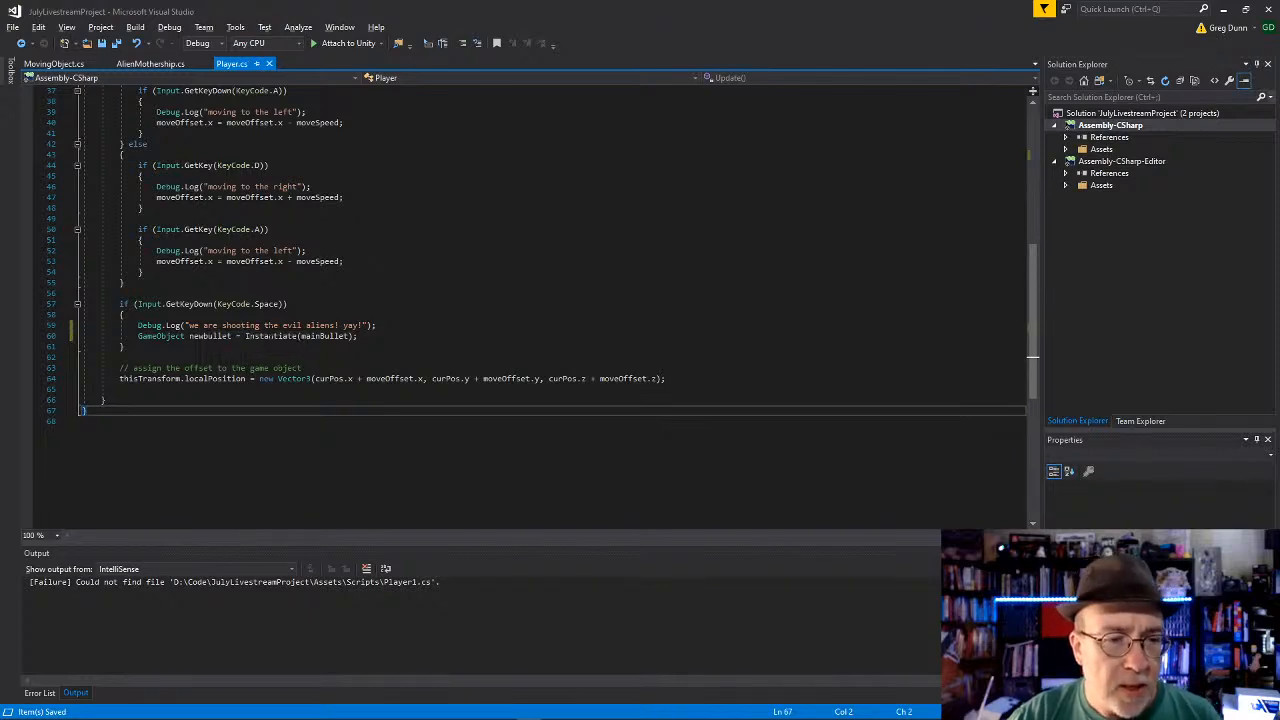
Step: Rename the newbullet variable in the Instantiate line to newBullet with a capital B
left_click_drag(245, 336, 357, 336)
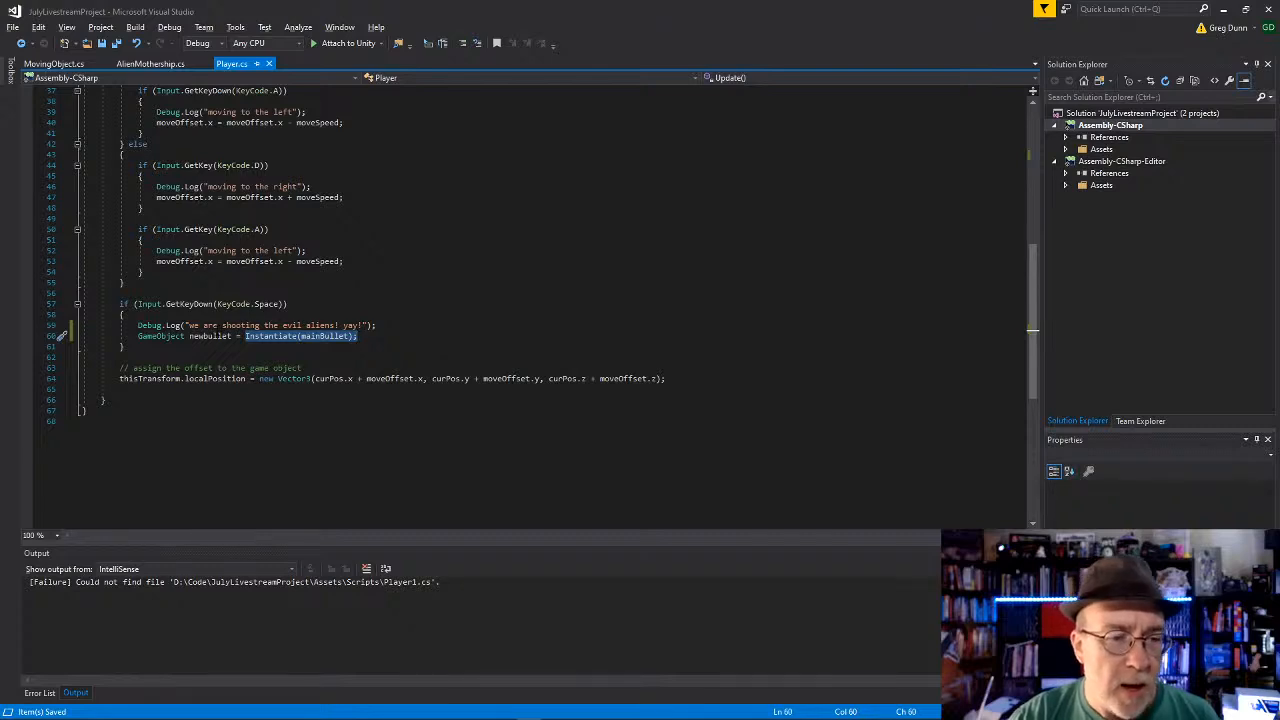
double_click(180, 337)
double_click(208, 337)
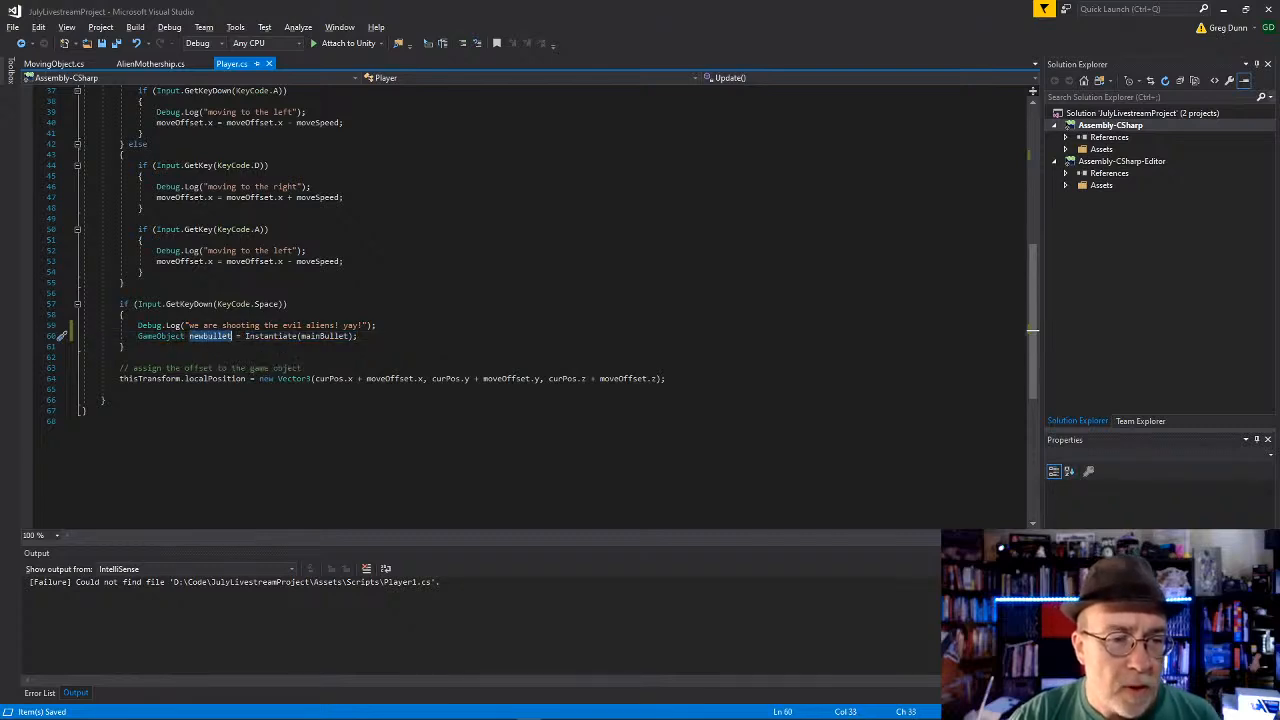
double_click(162, 337)
double_click(217, 338)
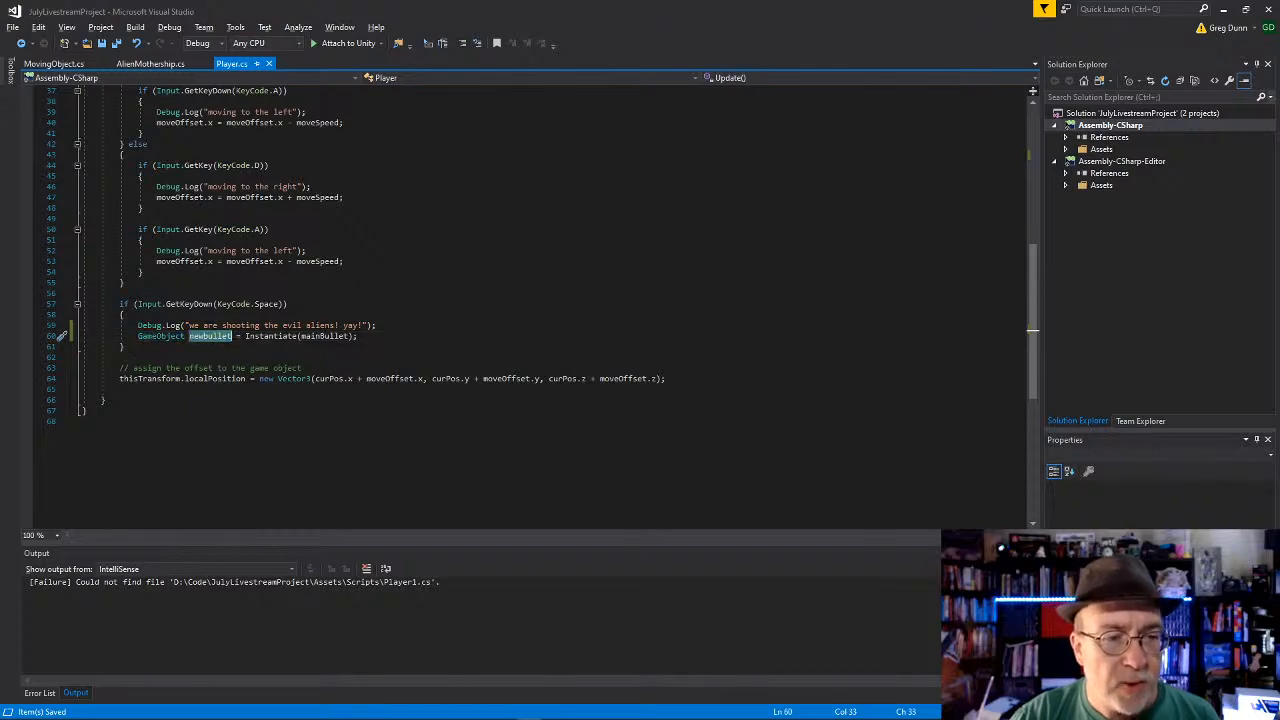
left_click(216, 339)
left_click(208, 345)
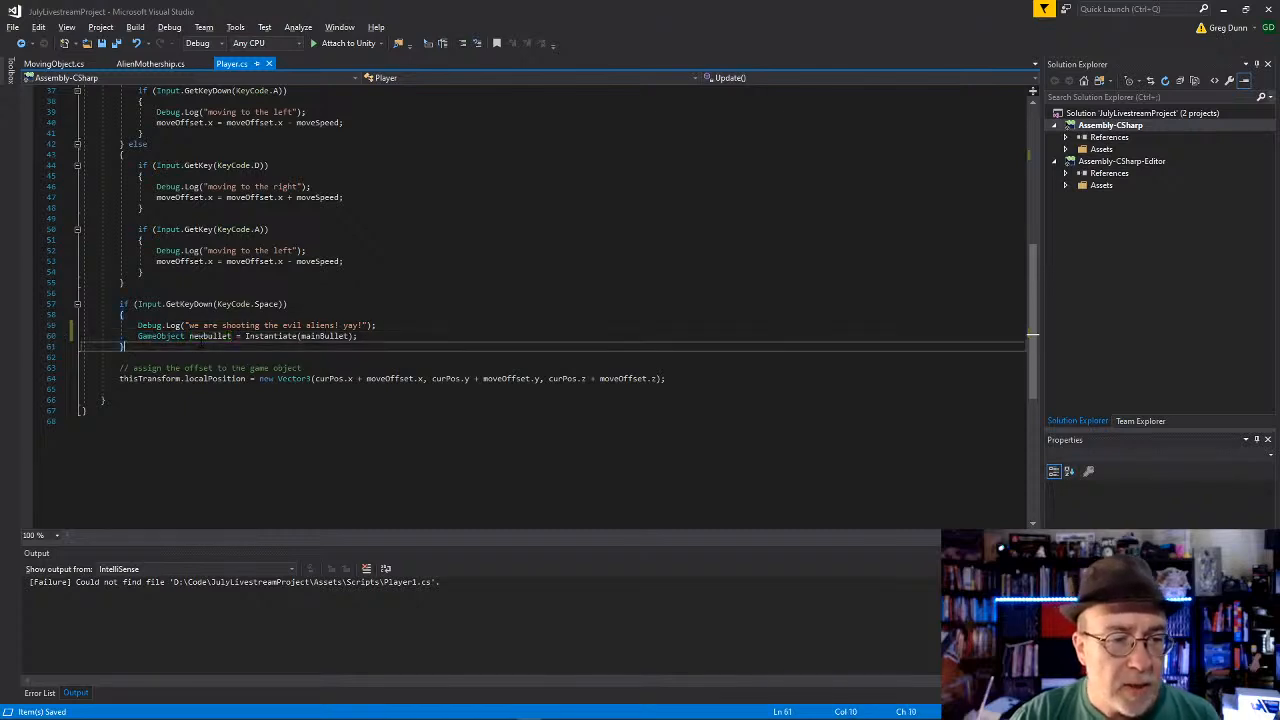
left_click(203, 337)
key("Delete")
type("B")
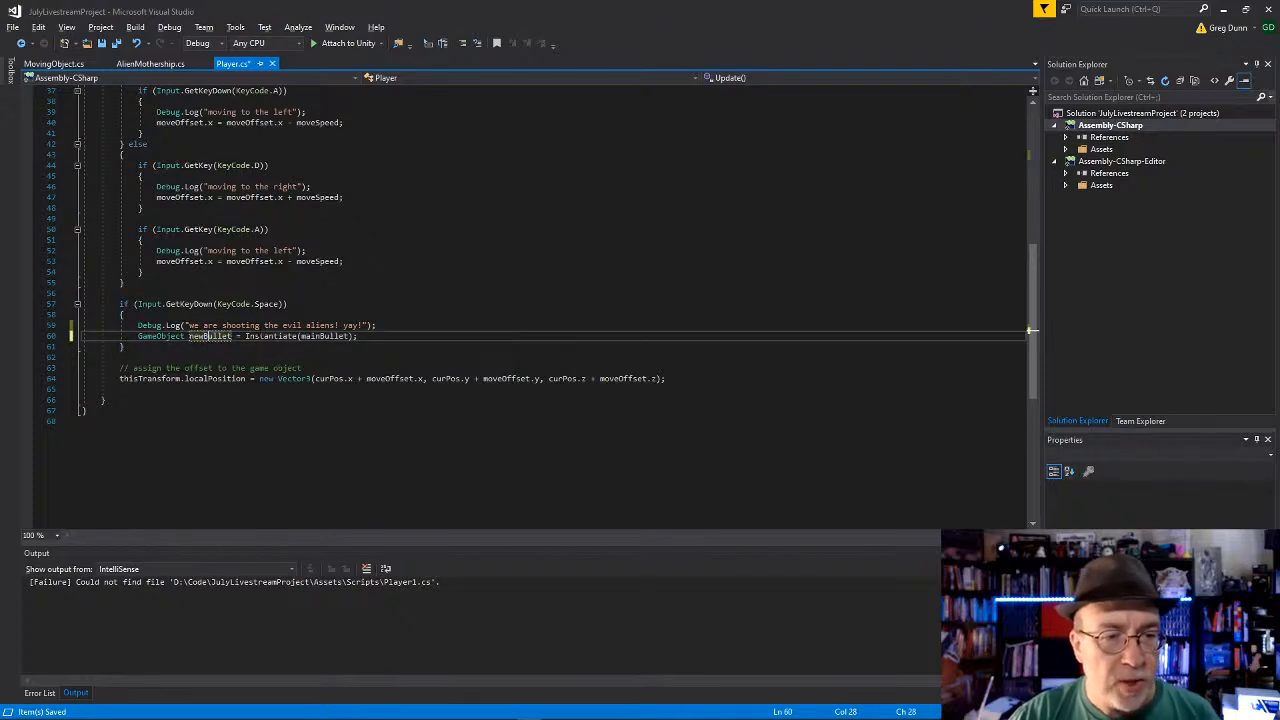
Step: Add the line newBullet.SetActive(true); below the Instantiate line in the Space key block
key("Return")
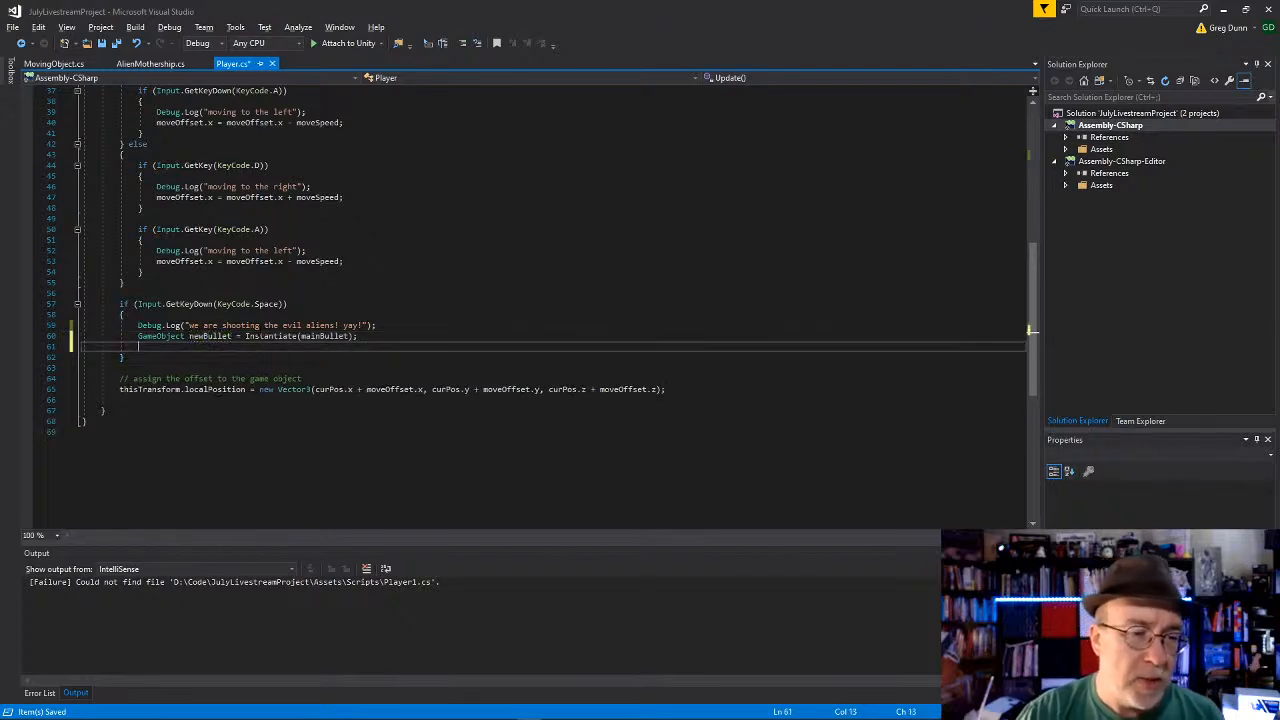
type("newBullet")
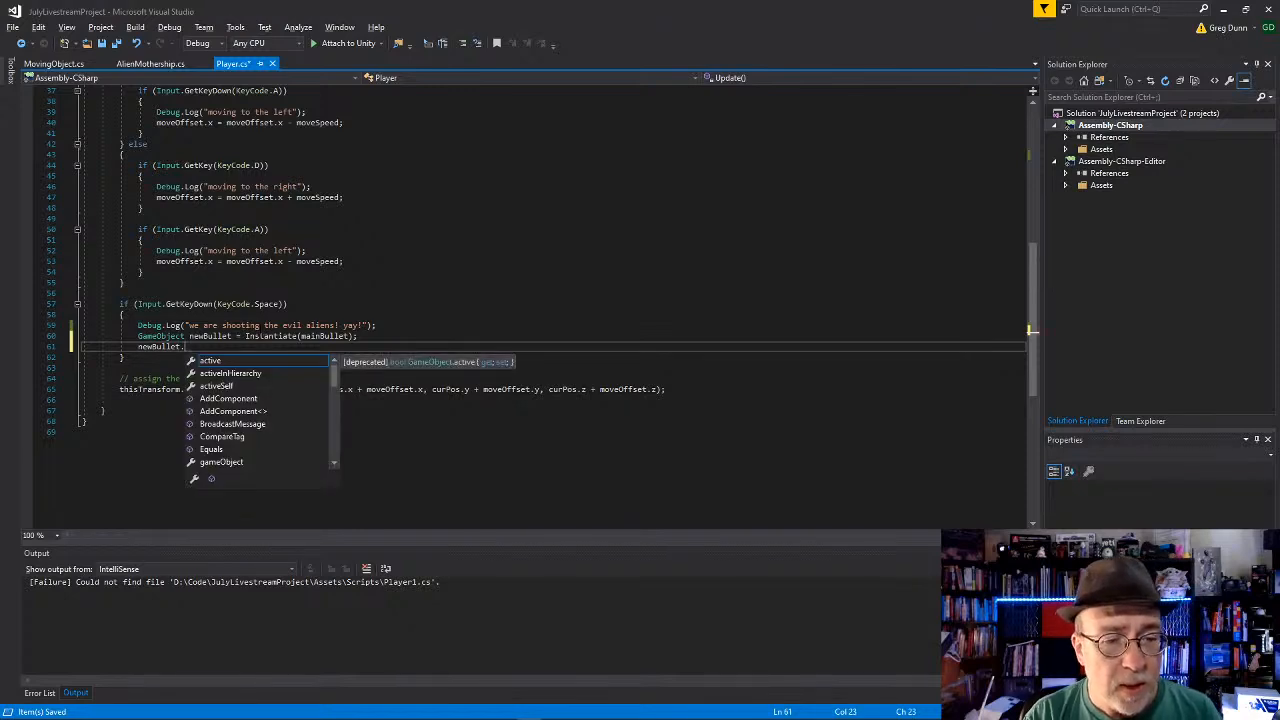
type(".")
key("Escape")
type("active")
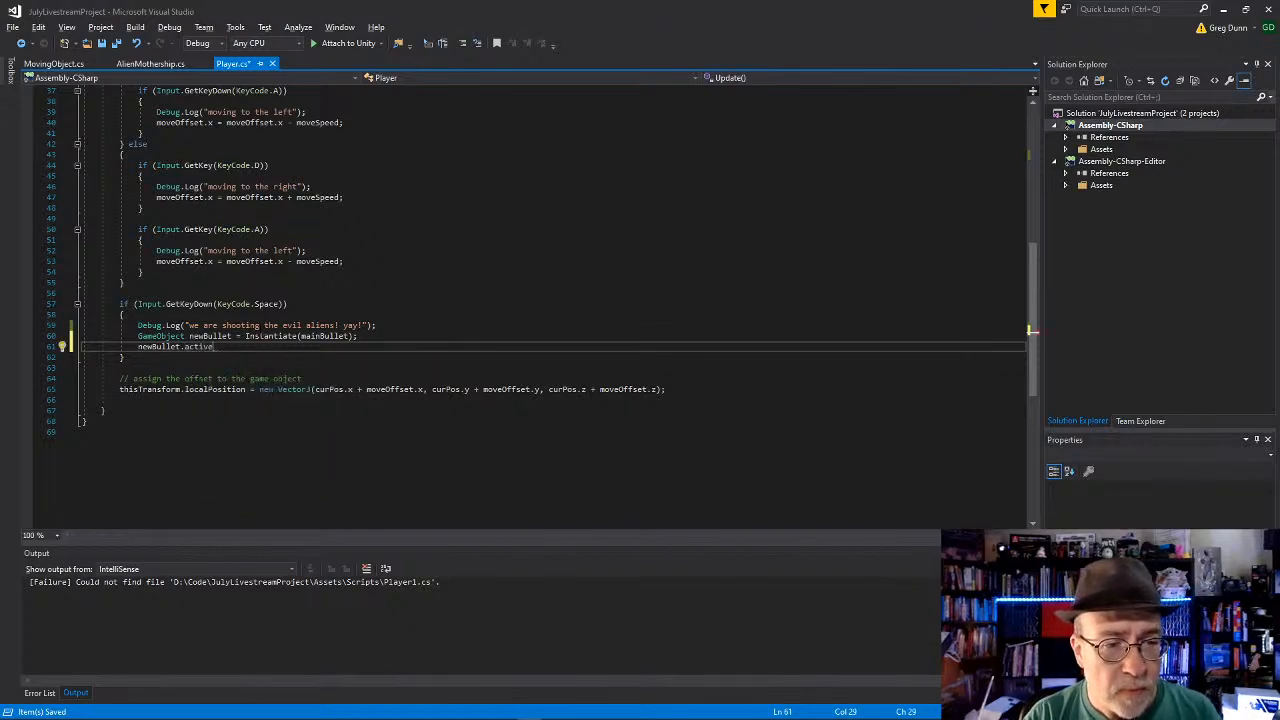
type("SetActive(tru")
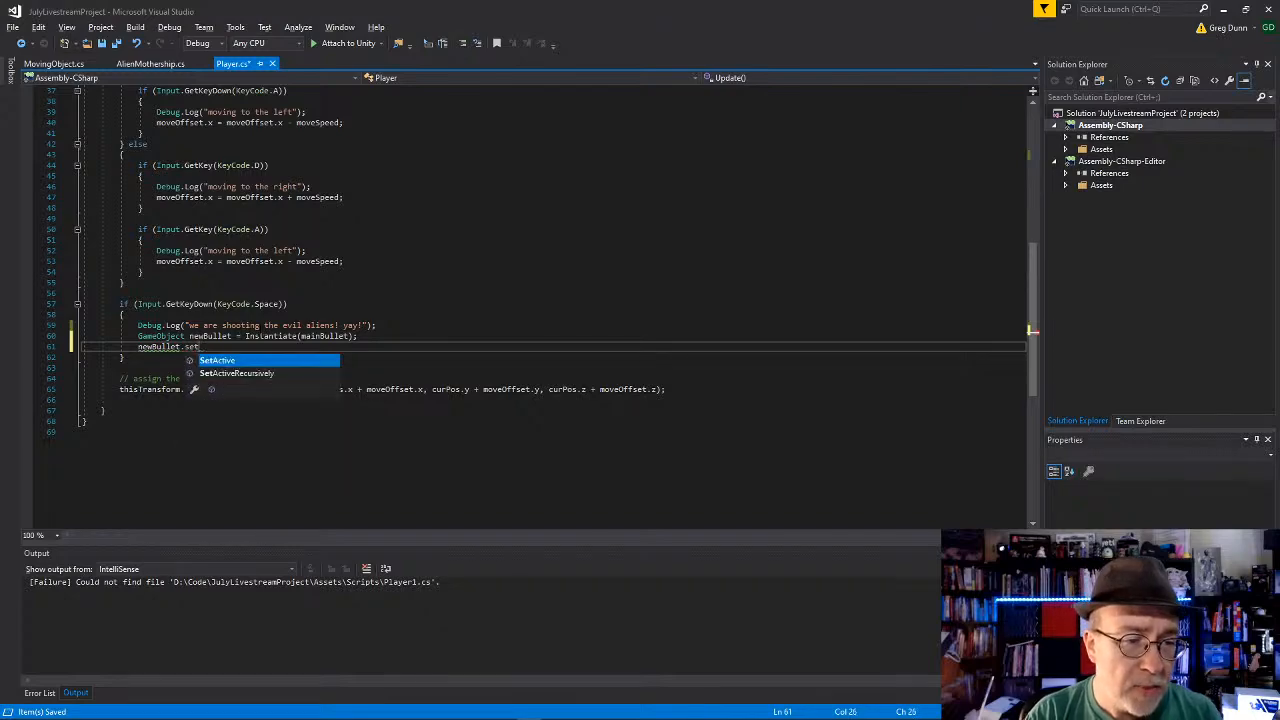
type("e);")
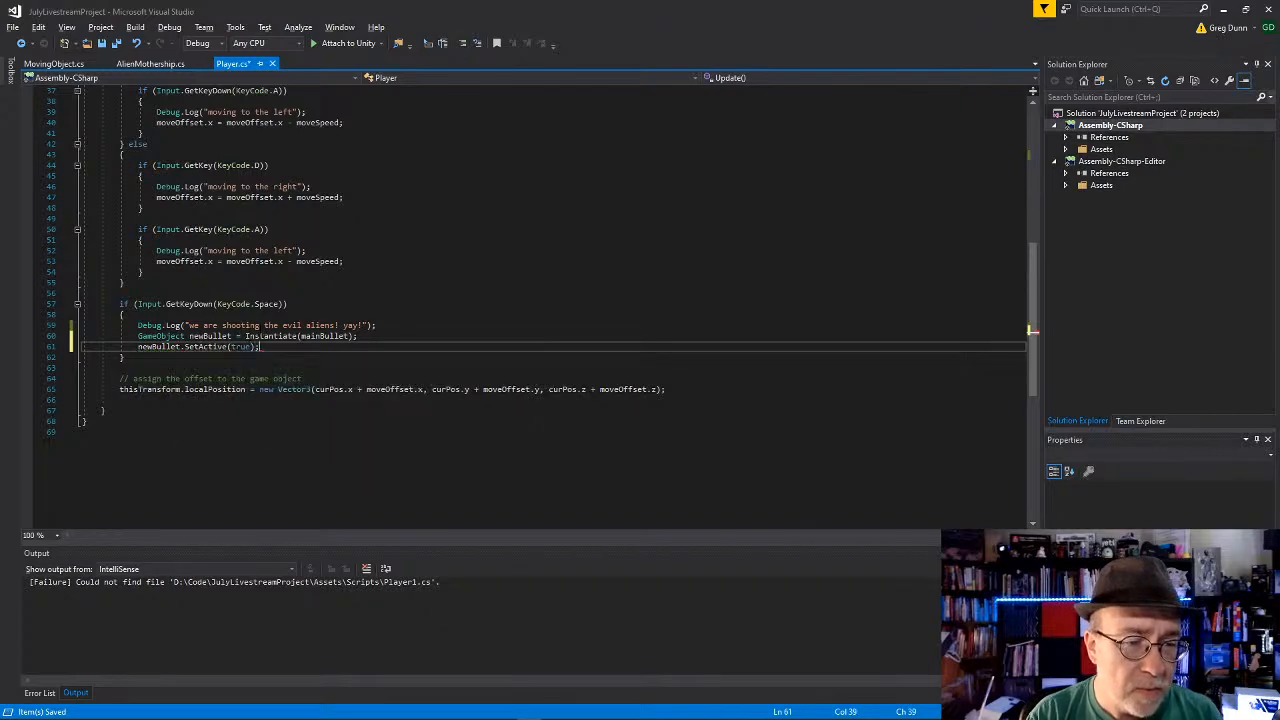
key("Down")
key("Down")
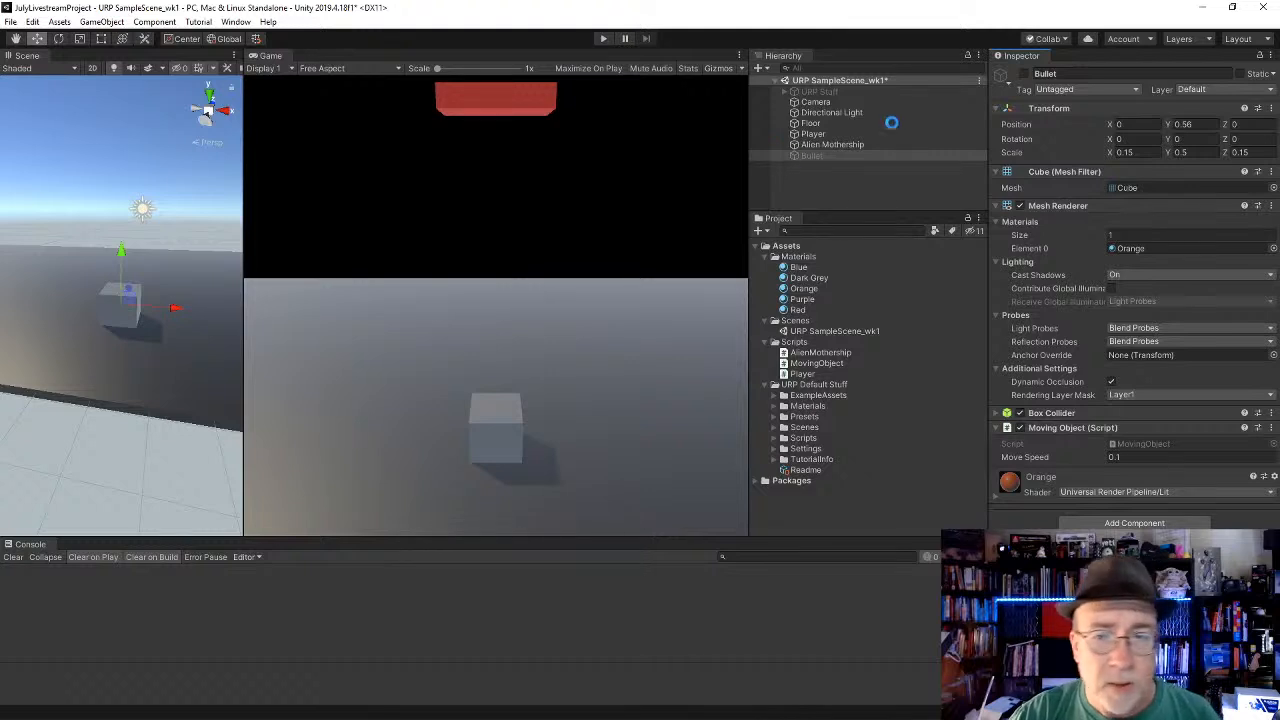
Step: Switch to Unity, activate the Bullet object and raise it above the Player cube to a Y position of about 1.64
left_click(1024, 75)
left_click(1024, 75)
left_click(1024, 75)
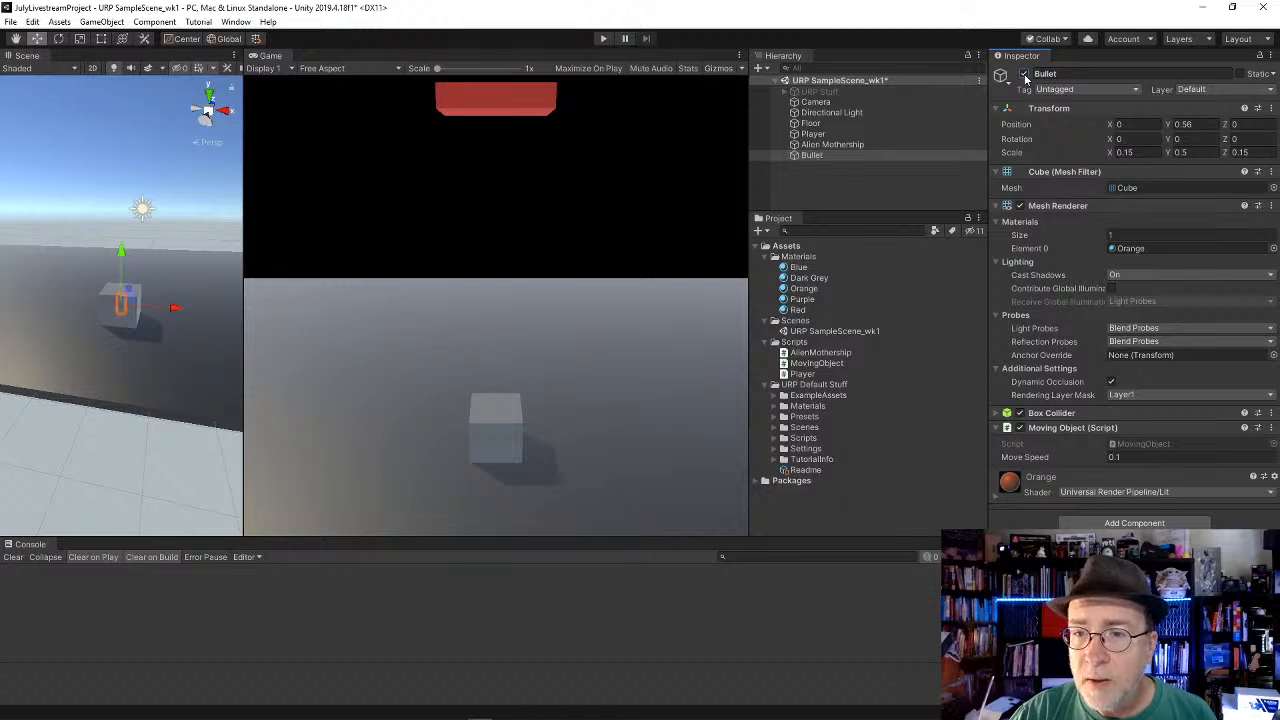
left_click(1024, 75)
left_click(1024, 75)
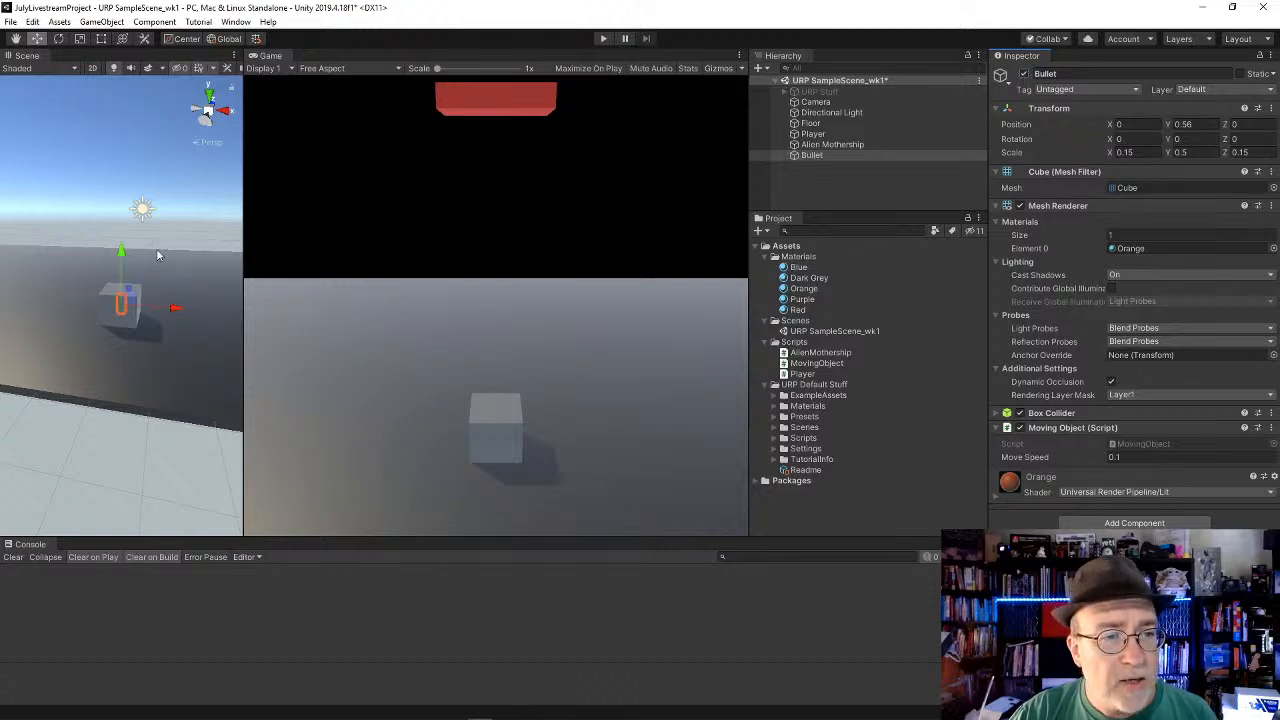
left_click_drag(126, 248, 126, 219)
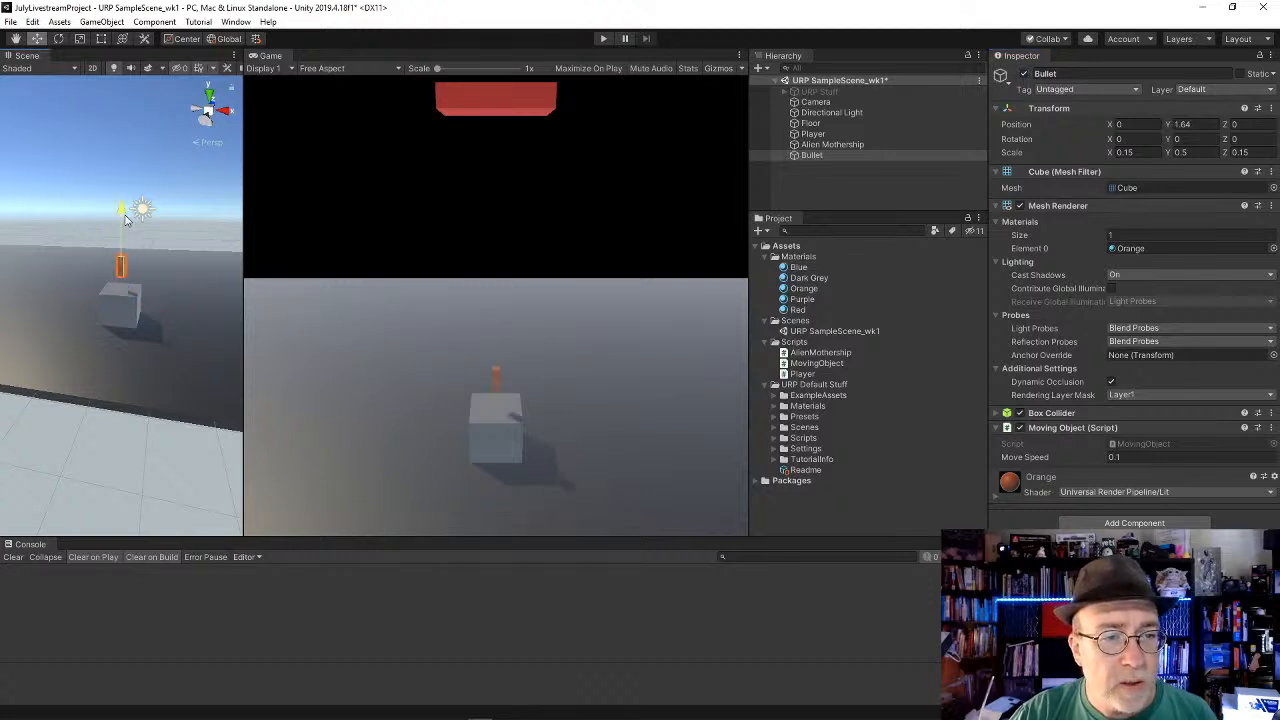
Step: Play the scene briefly to watch the active Bullet move, stop playback, and deactivate the Bullet object
left_click(603, 39)
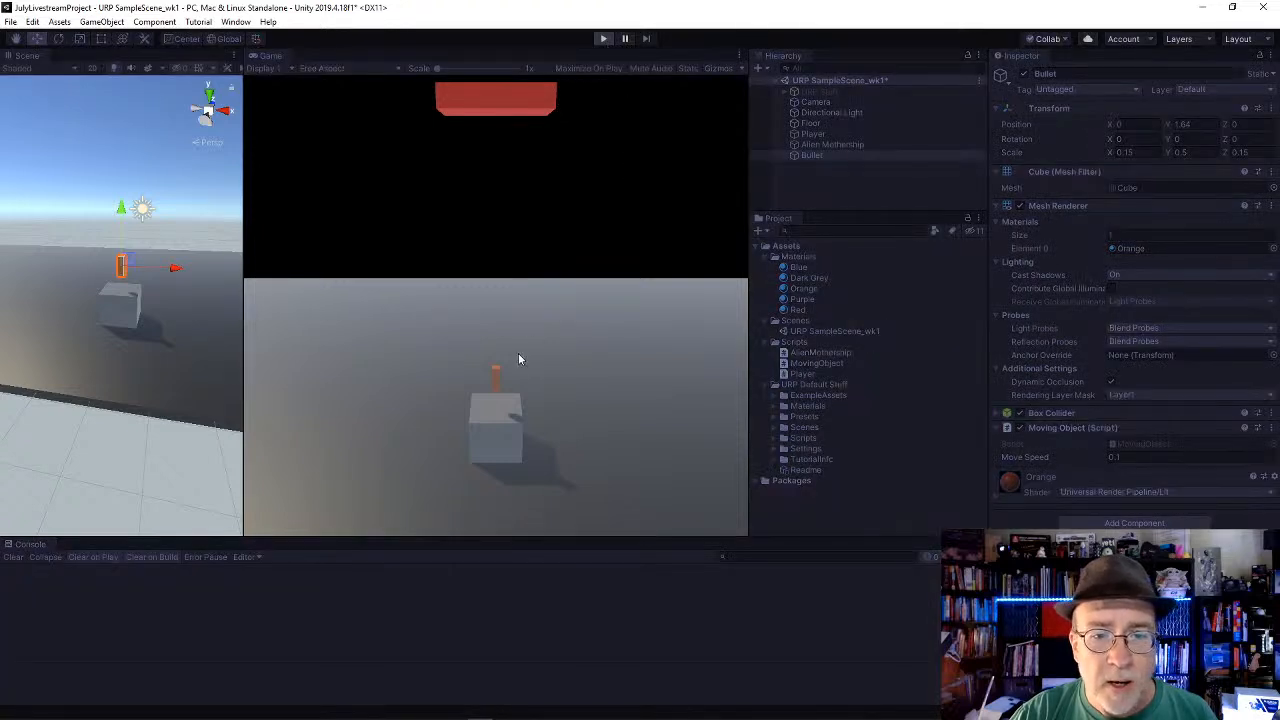
left_click(604, 40)
left_click(1023, 74)
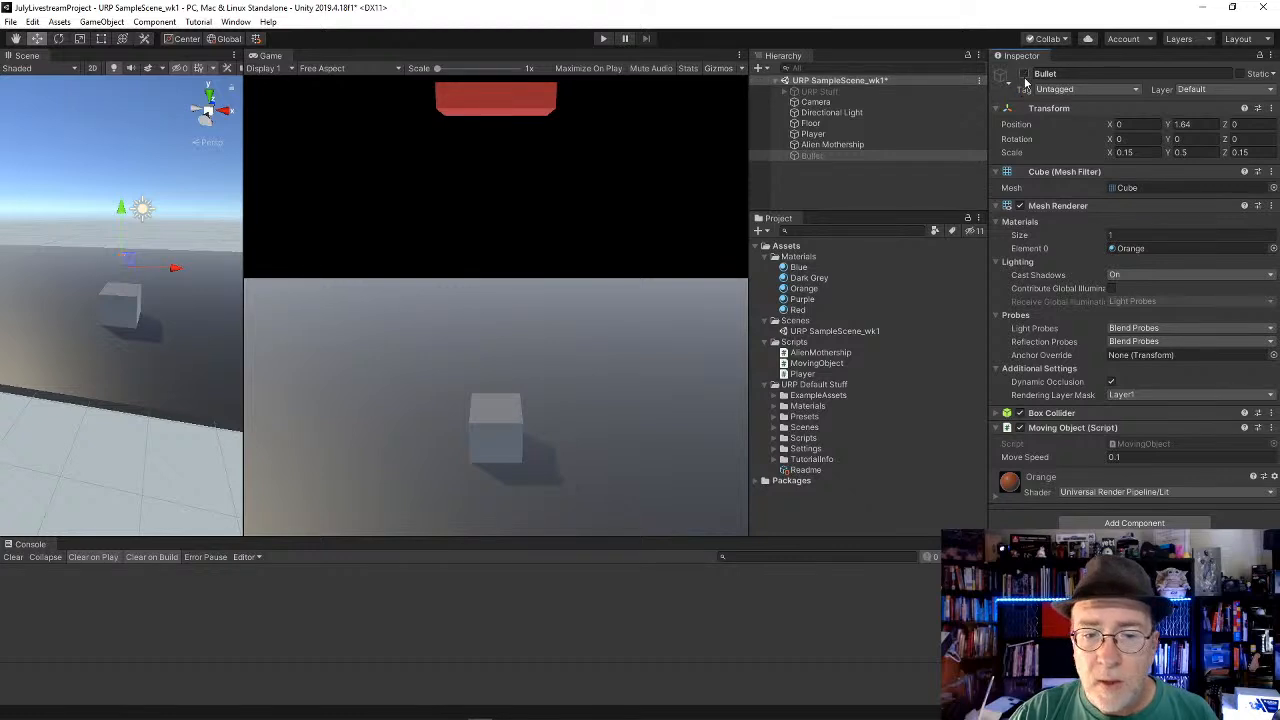
Step: Play the scene with the Bullet inactive and shift the Bullet sideways to an X position of about -0.19
left_click(603, 39)
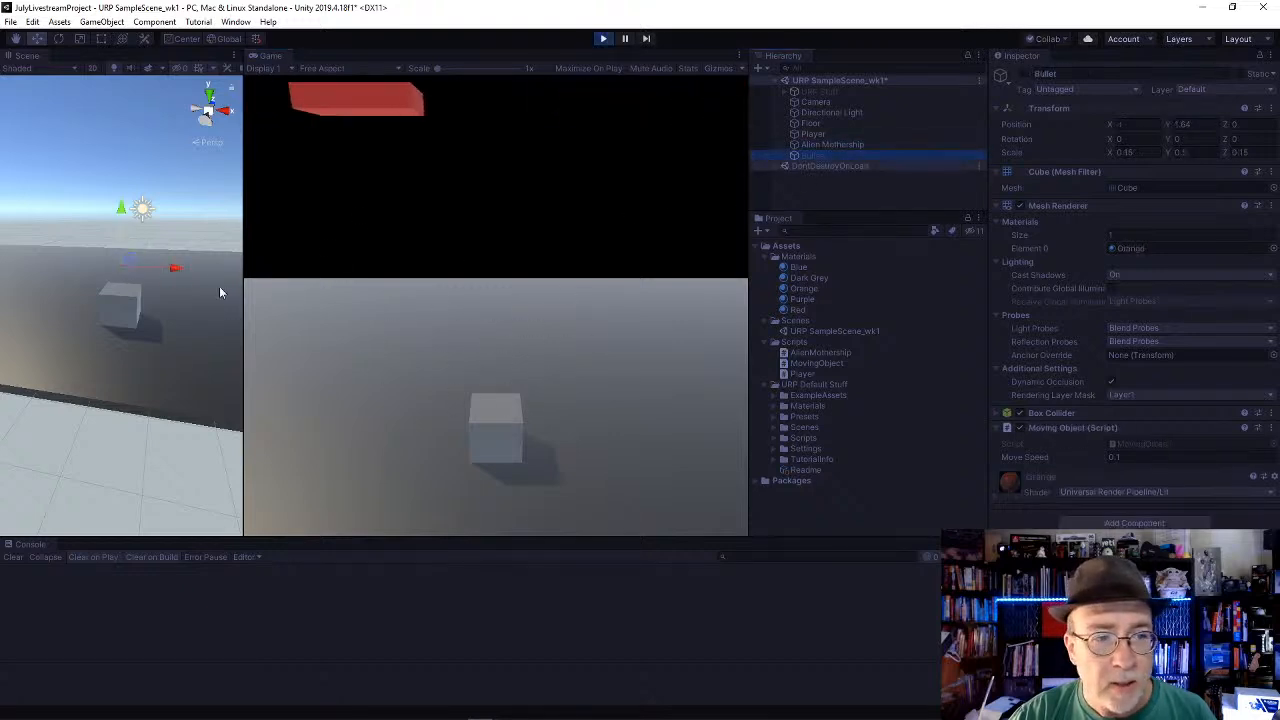
left_click(832, 155)
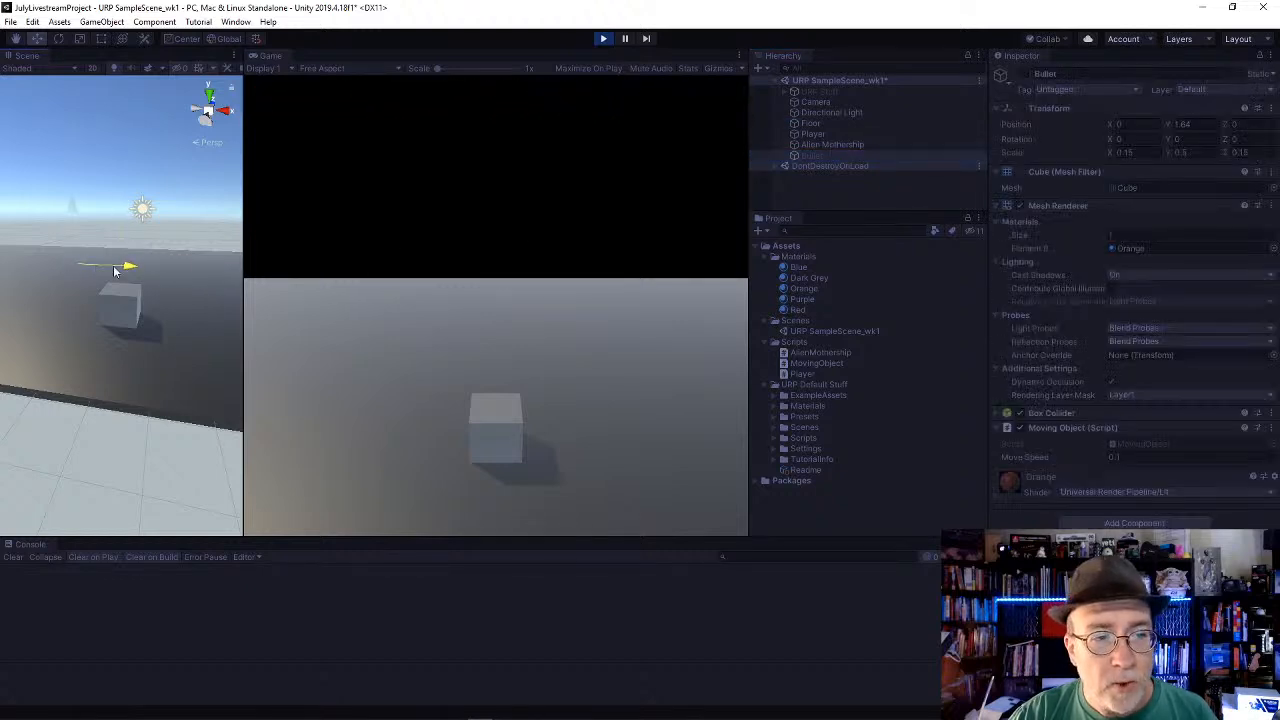
left_click_drag(115, 270, 159, 279)
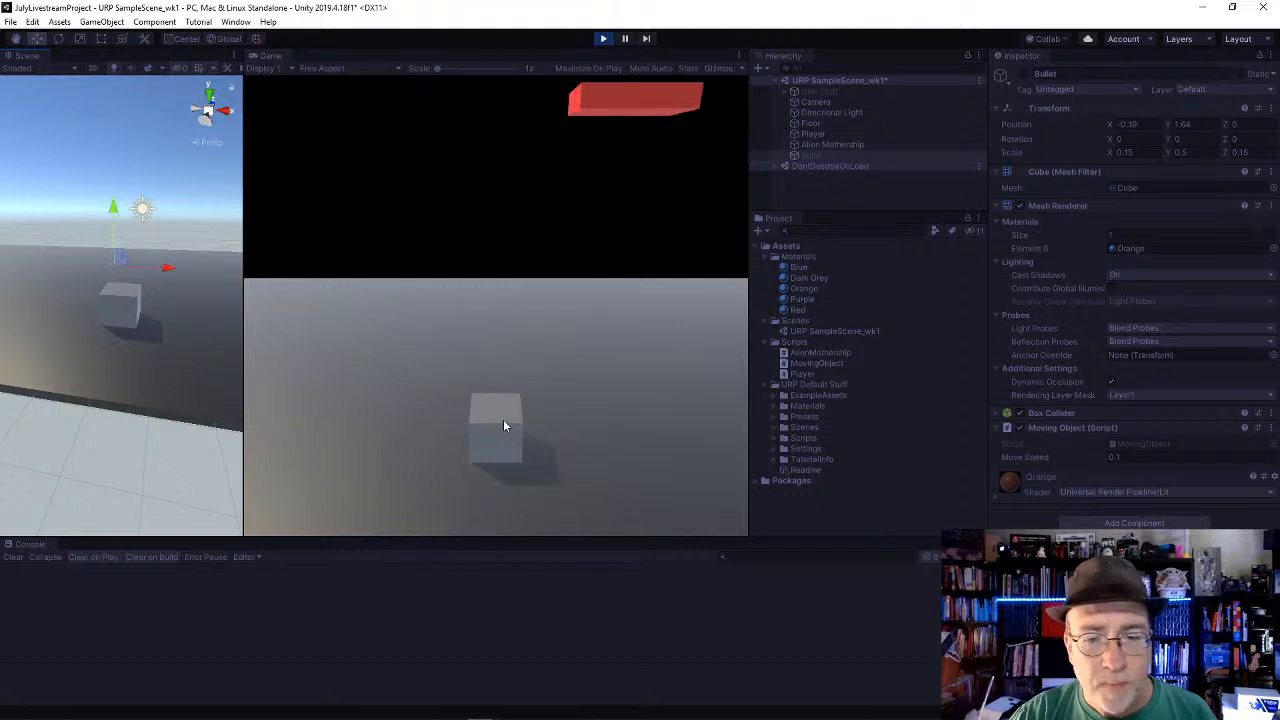
Step: Fire a test shot in the running game and select the Player to check its Main Bullet field
left_click(475, 321)
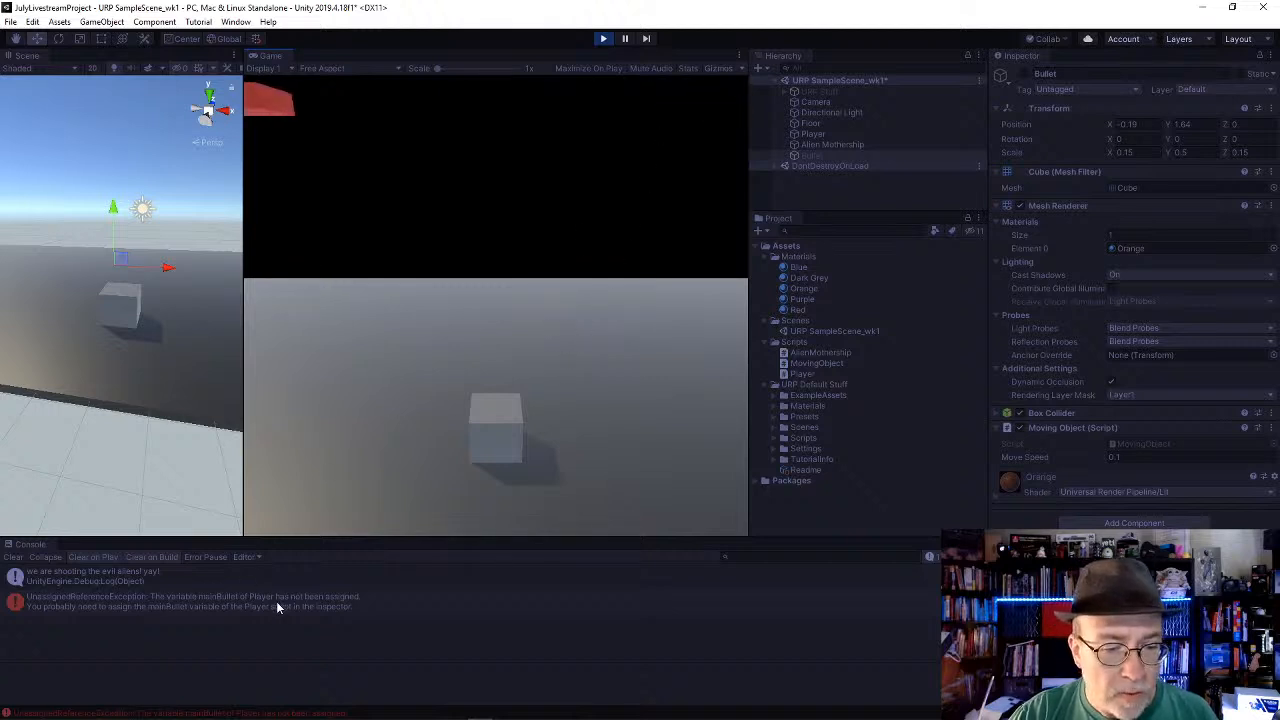
left_click(830, 134)
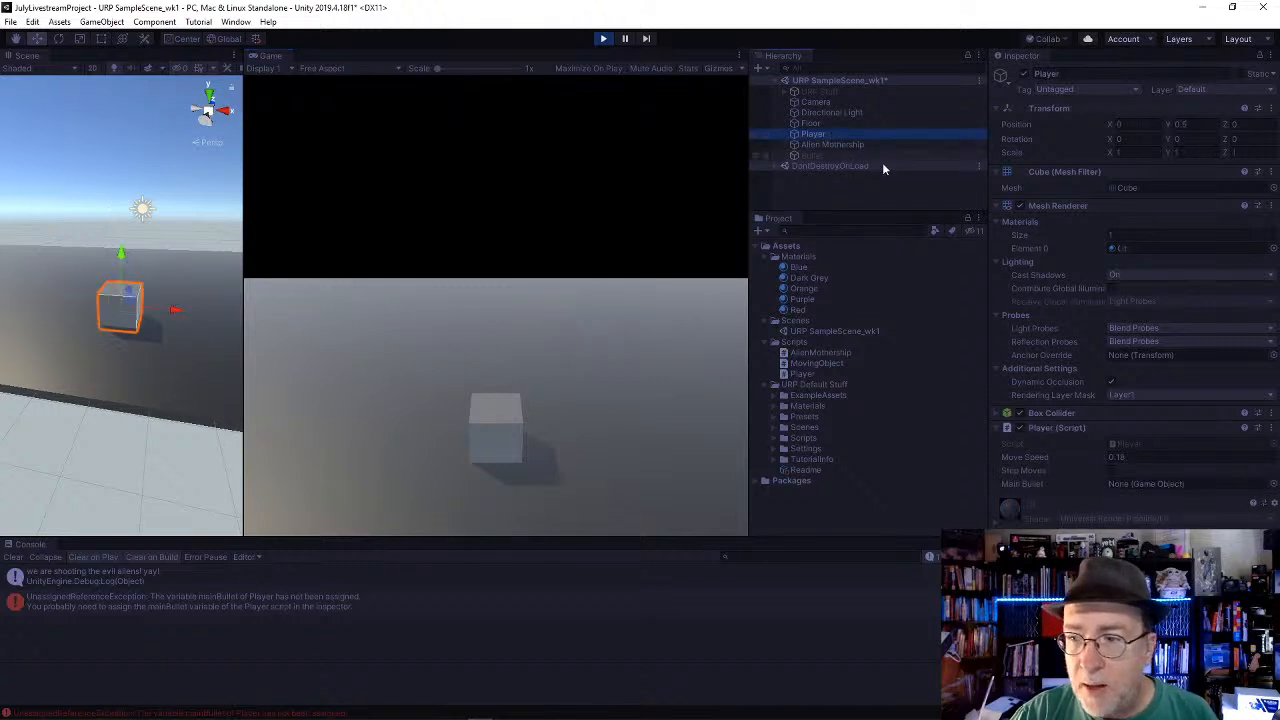
Step: Assign the Bullet object to the Player's Main Bullet field in the running game and fire repeated test shots
left_click(827, 157)
left_click_drag(827, 157, 1197, 482)
key("space")
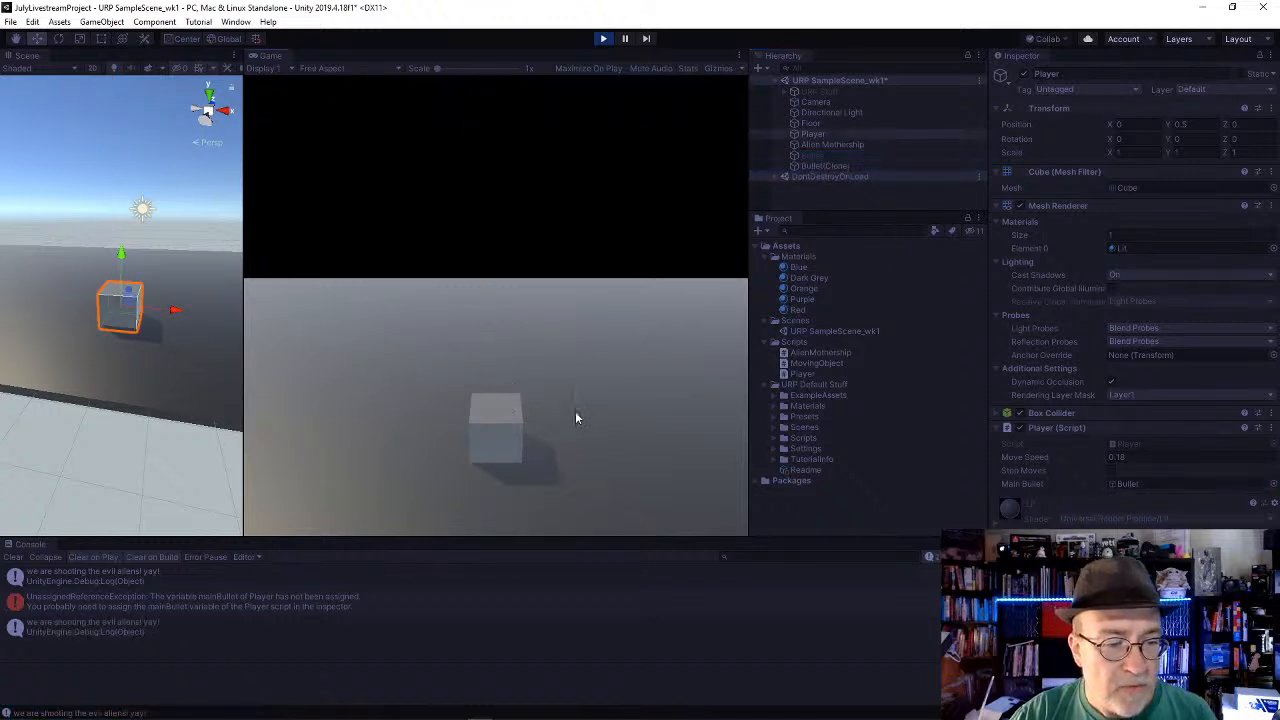
key("space")
key("space")
key("space")
key("space")
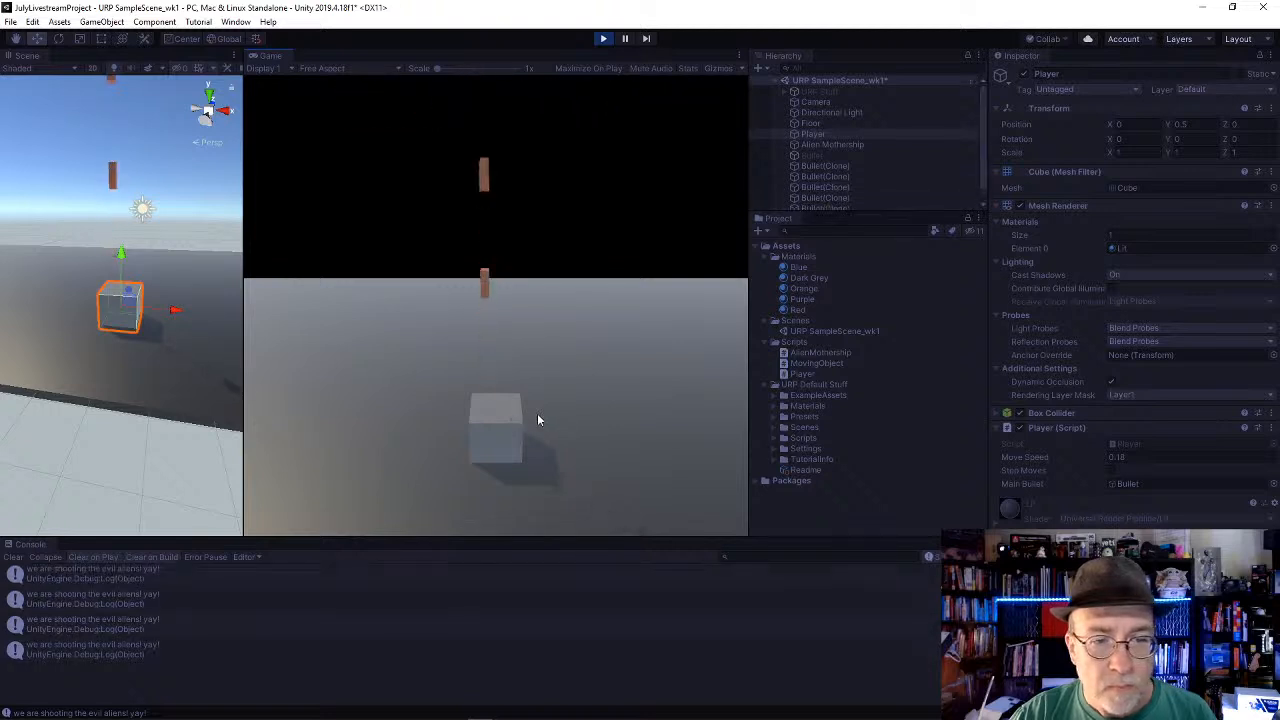
key("space")
key("space")
key("space")
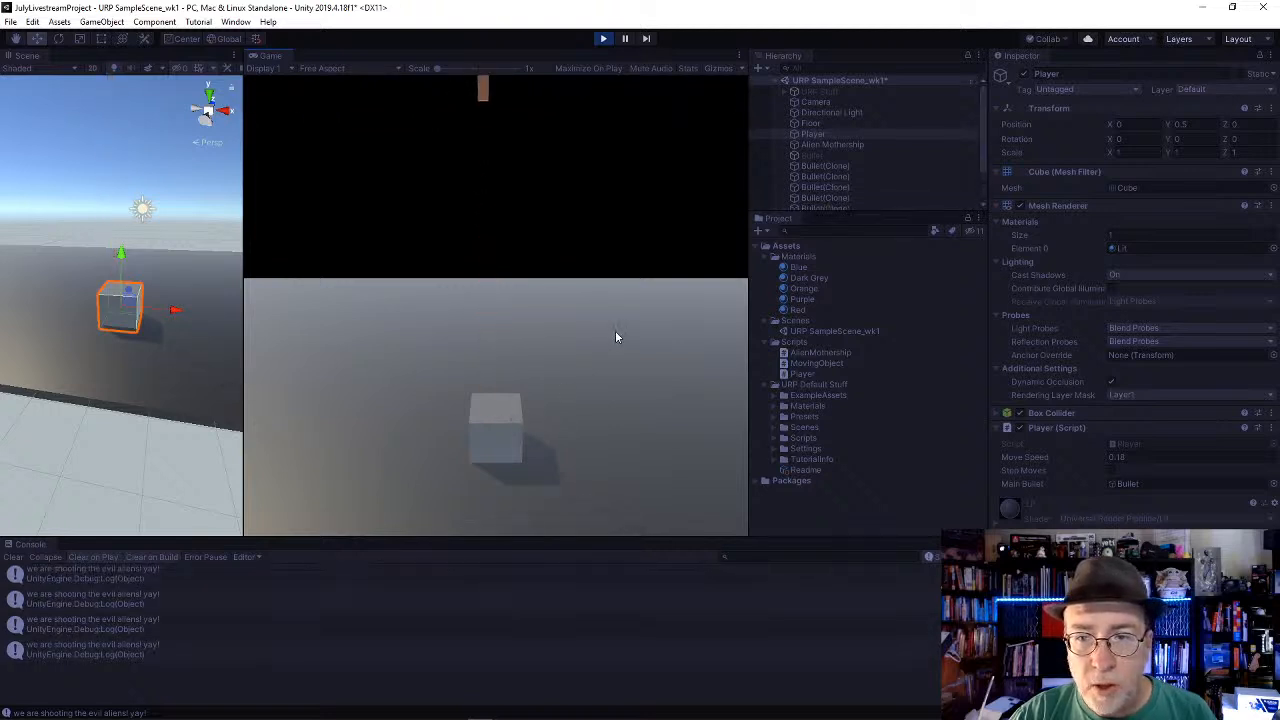
key("space")
key("space")
key("space")
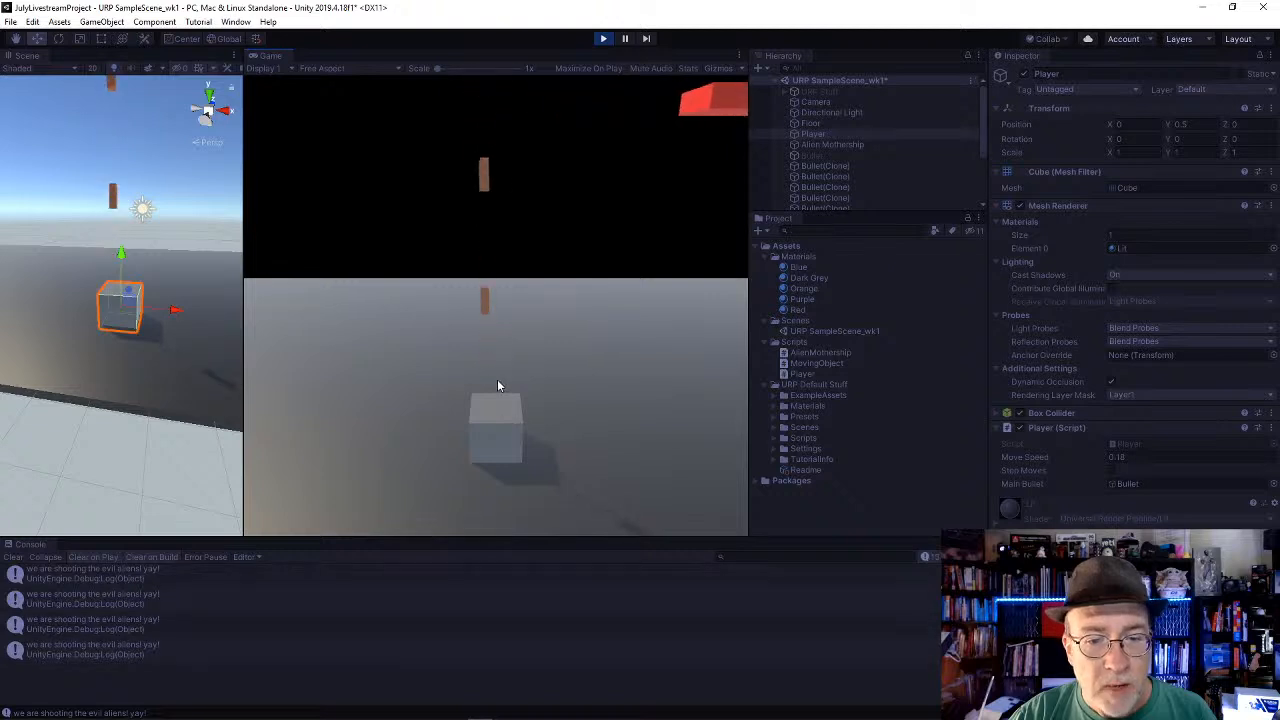
key("space")
key("space")
key("space")
key("space")
key("space")
Step: Fire more test shots and watch the bullets rise from a level front angle in the Scene view
left_click_drag(170, 302, 43, 276, "alt")
left_click(528, 355)
key("space")
key("space")
key("space")
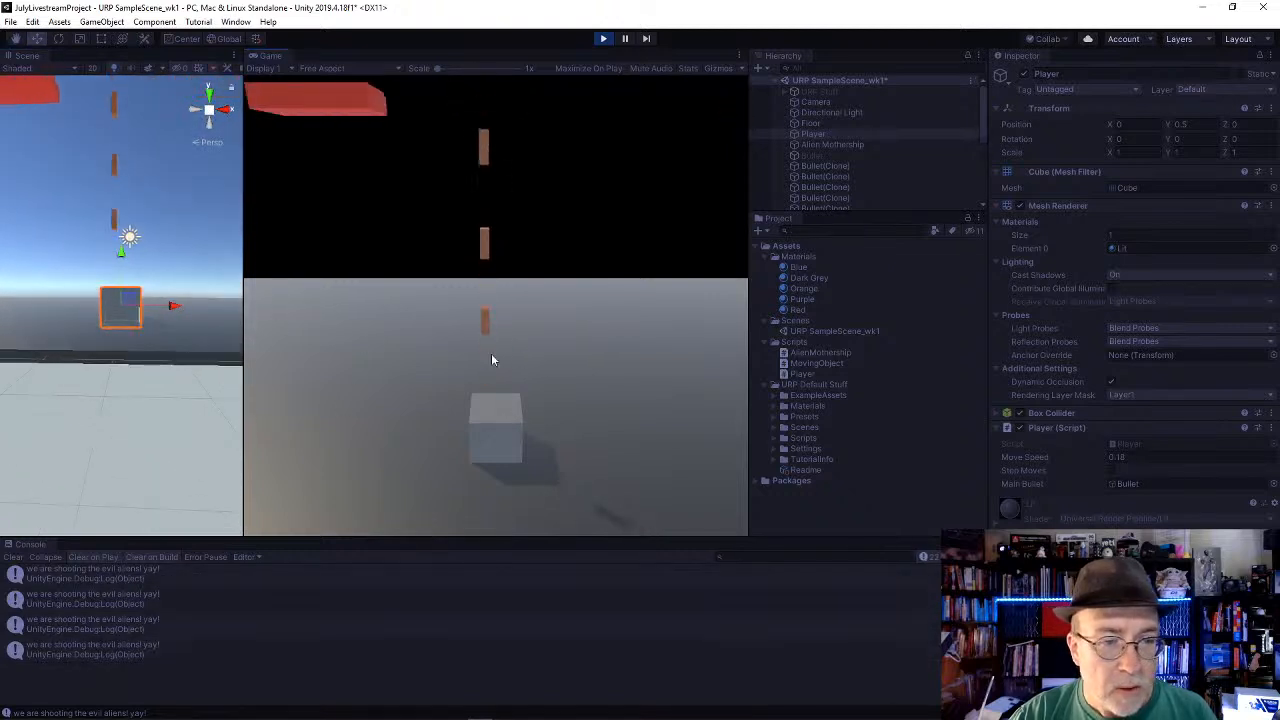
key("space")
key("space")
key("space")
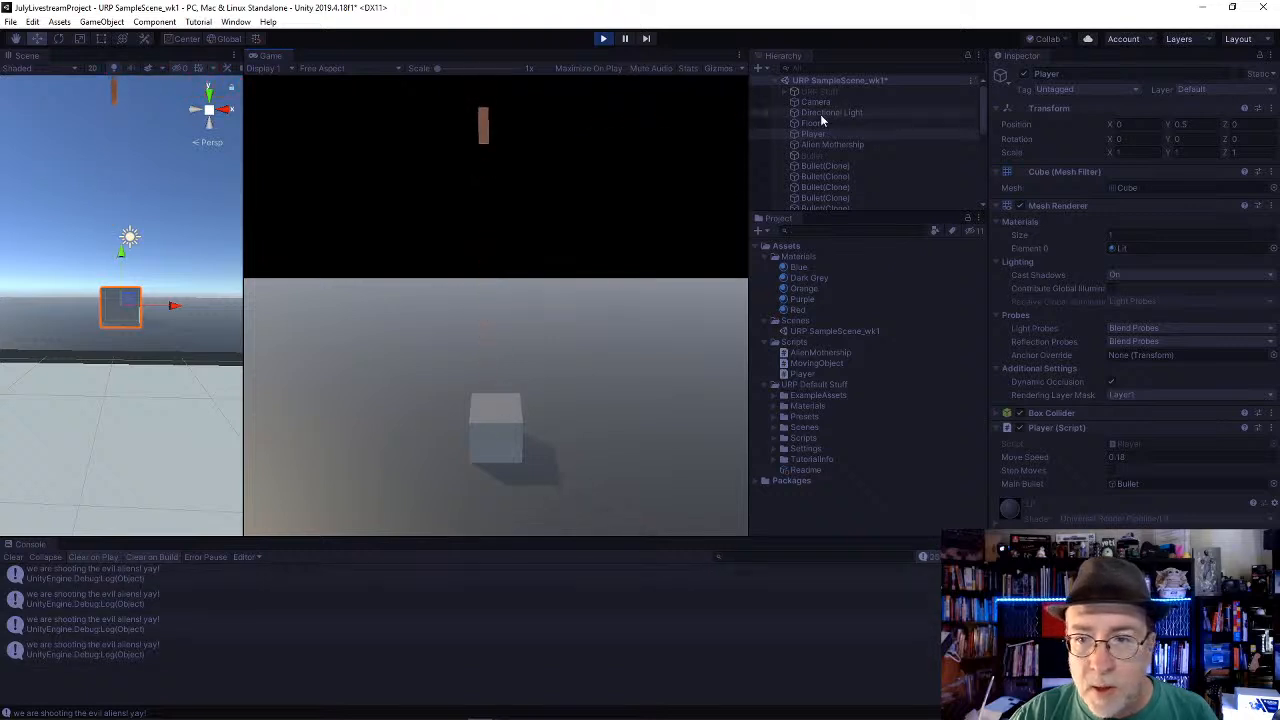
Step: Shift the original Bullet sideways to an X position of about -3.76 during play and fire several shots
left_click(818, 155)
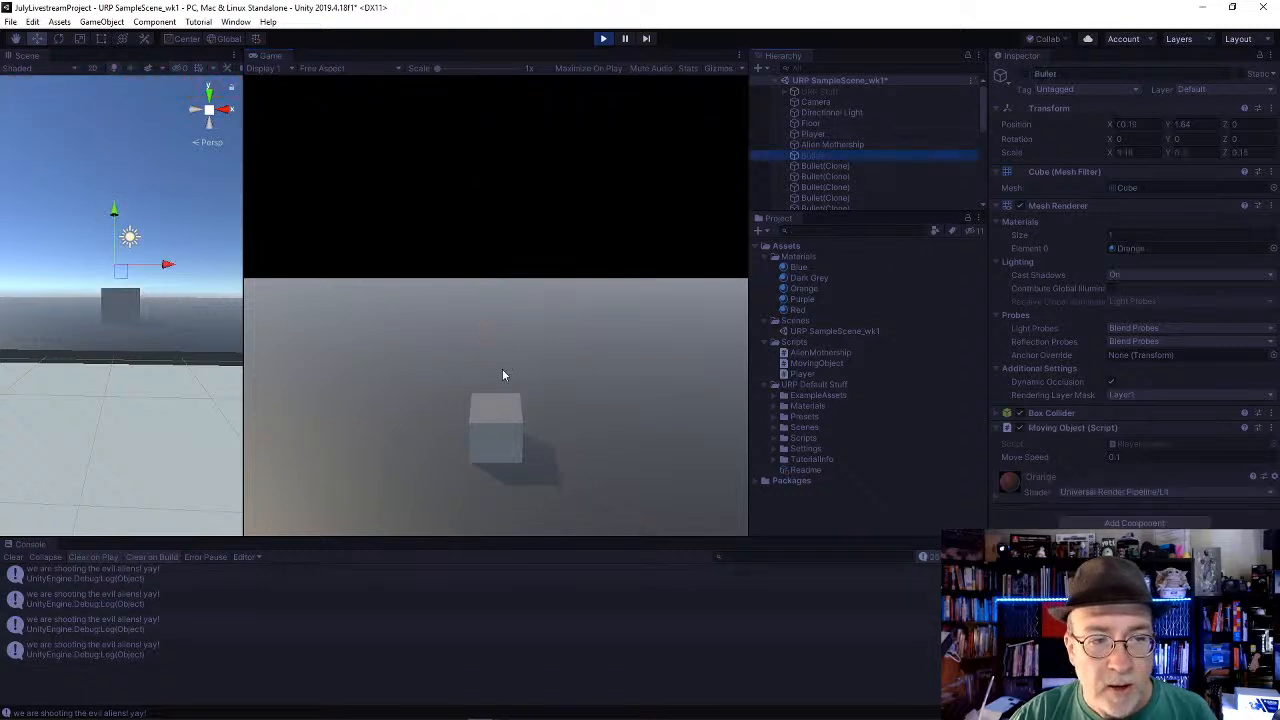
left_click_drag(165, 265, 42, 271)
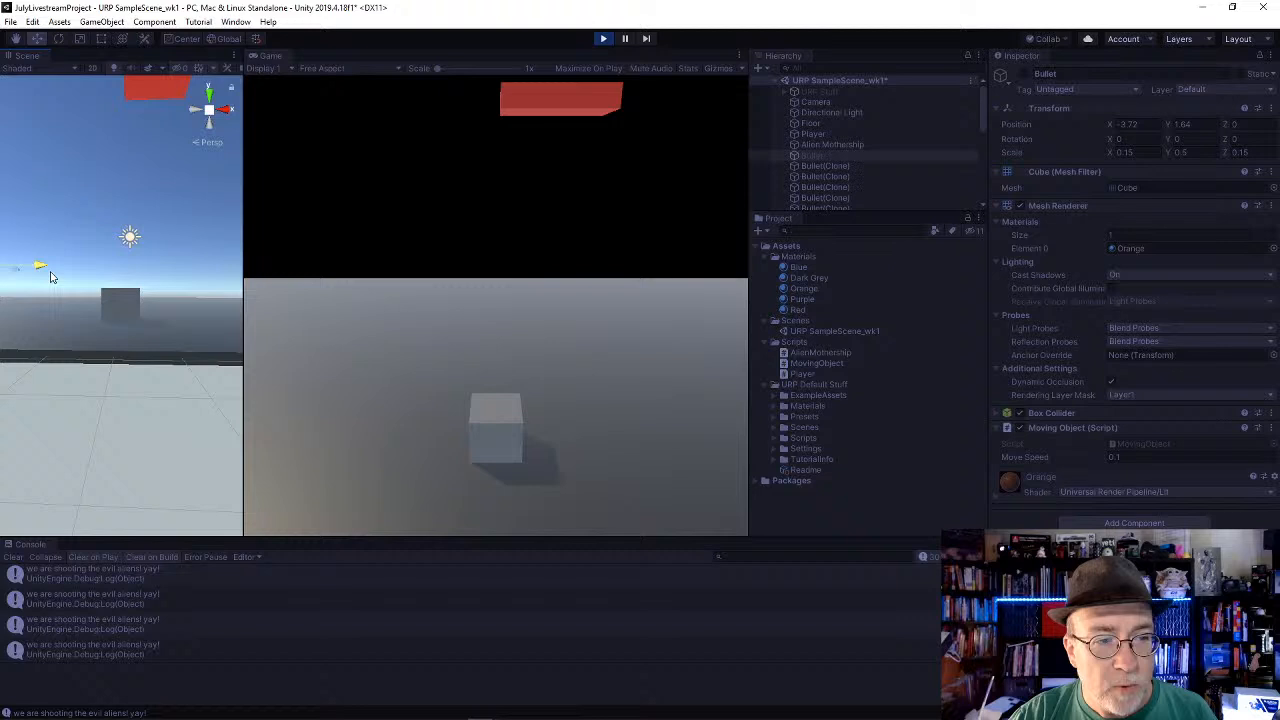
left_click(488, 265)
key("space")
key("space")
key("space")
key("space")
key("space")
key("space")
key("space")
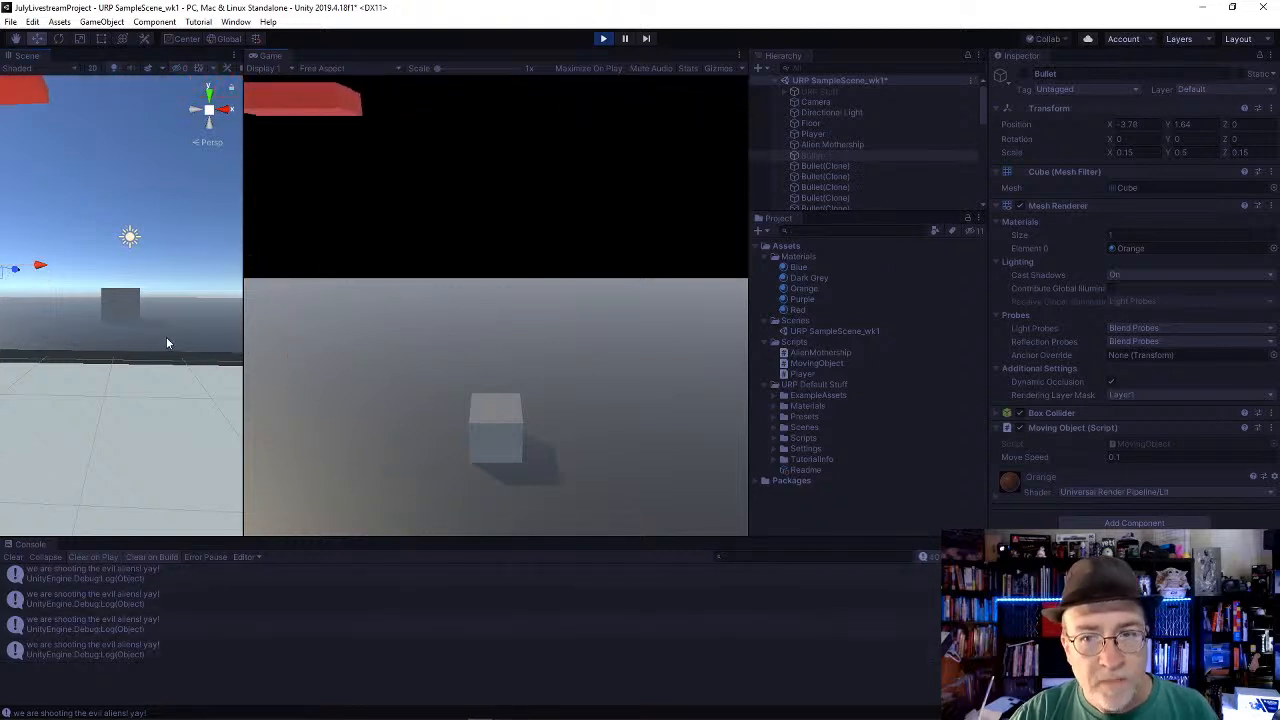
Step: Examine the space above the floor in the Scene view for the bullets fired so far
scroll(150, 350, "down", 2)
left_click_drag(150, 356, 120, 361, "alt")
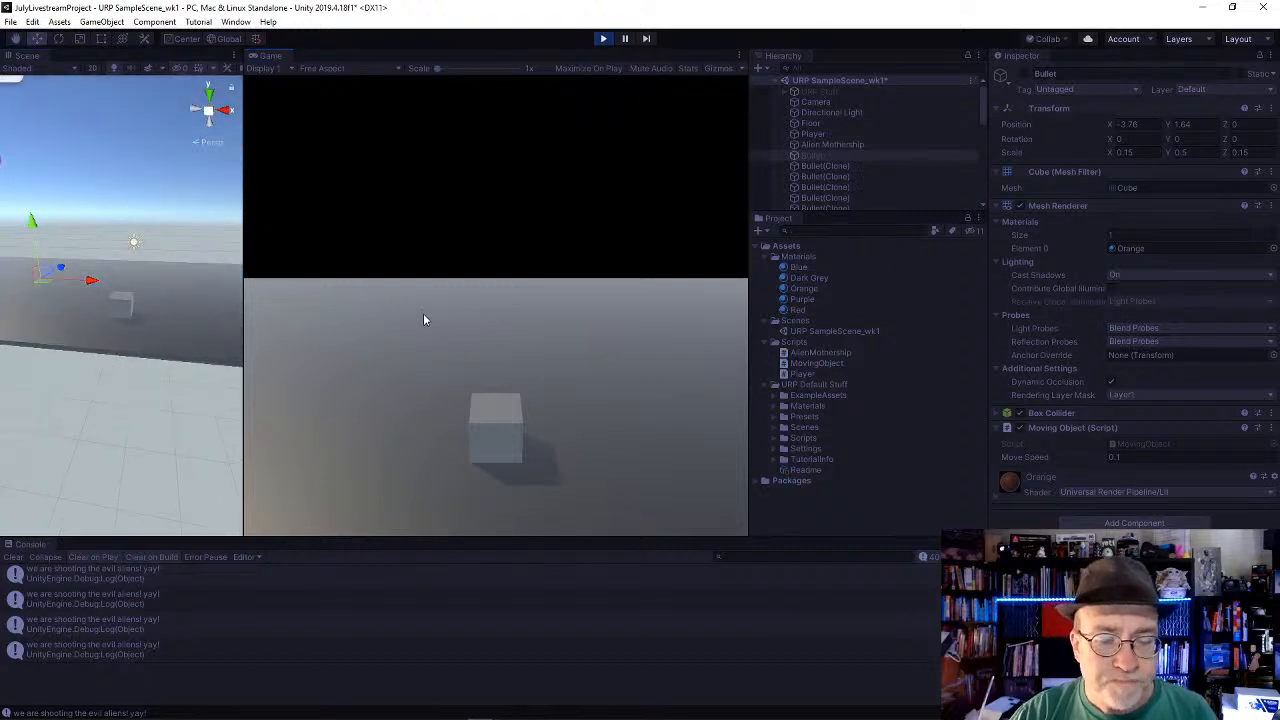
scroll(177, 320, "down", 4)
left_click_drag(166, 321, 212, 188, "alt")
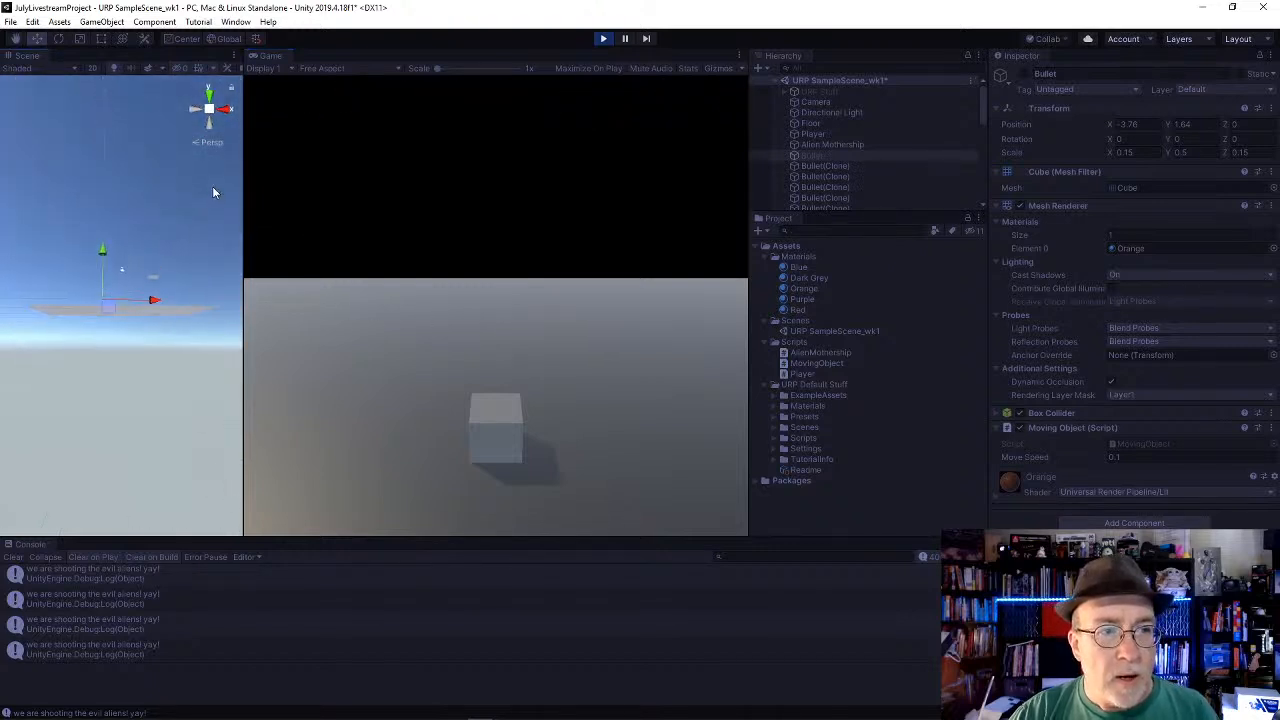
middle_click_drag(135, 194, 143, 217)
left_click_drag(143, 217, 117, 216, "alt")
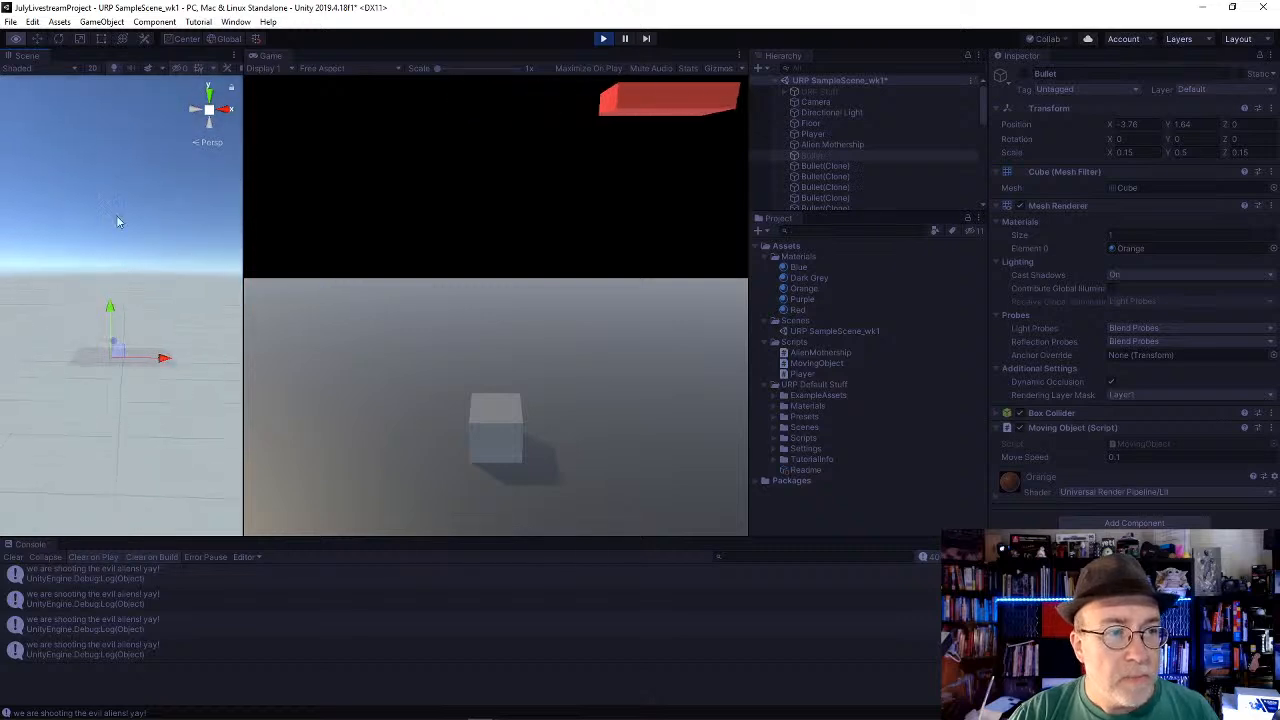
middle_click_drag(166, 131, 154, 297)
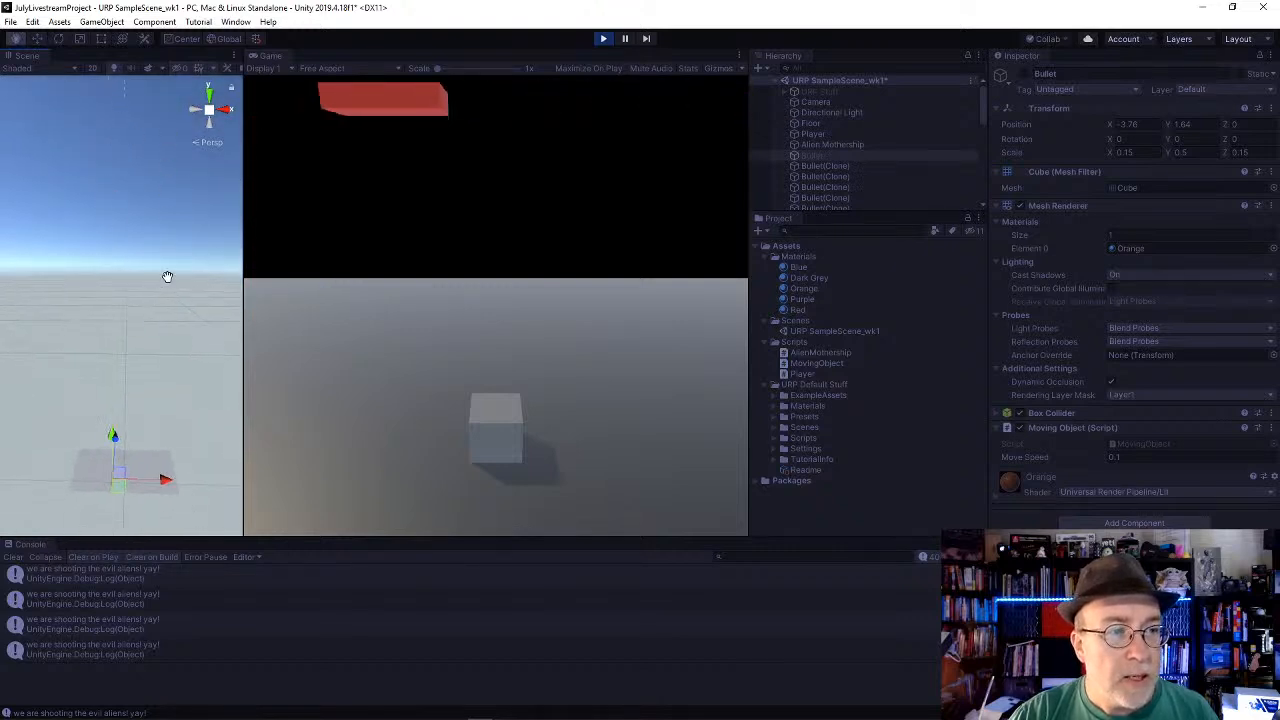
middle_click_drag(160, 212, 153, 312)
scroll(152, 305, "down", 4)
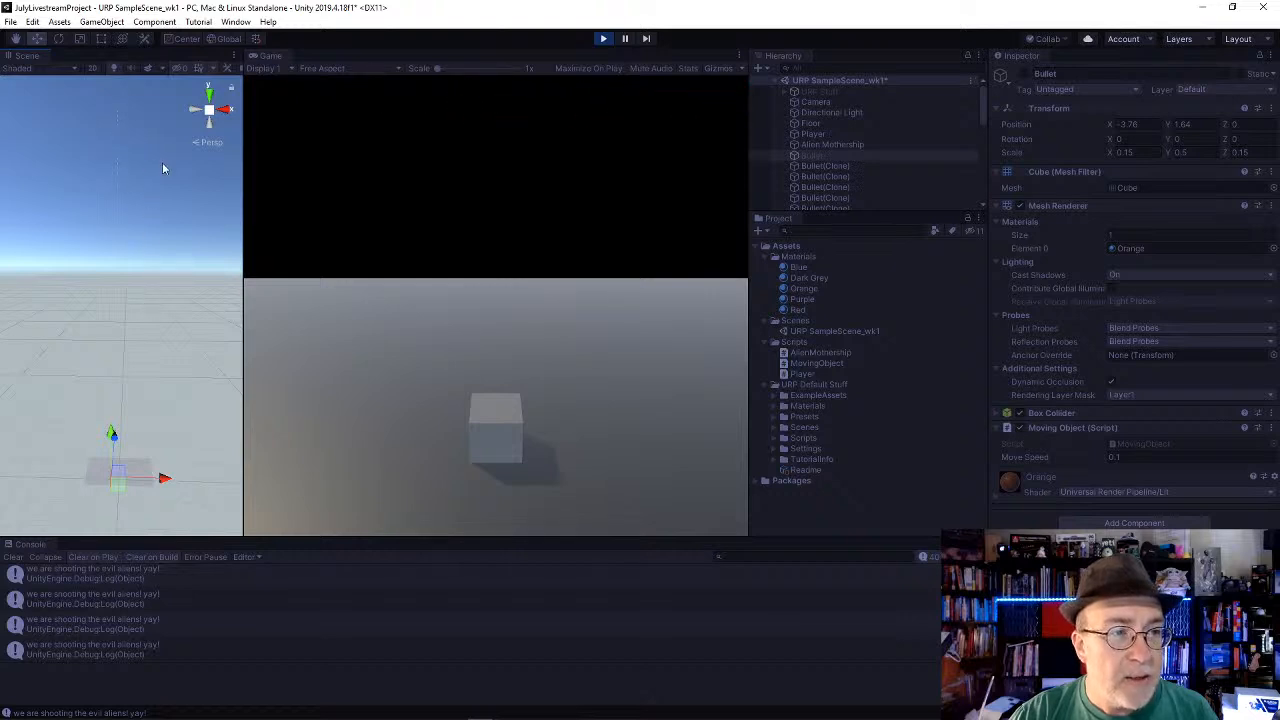
Step: Delete all the Bullet(Clone) objects from the running scene
scroll(814, 202, "down", 5)
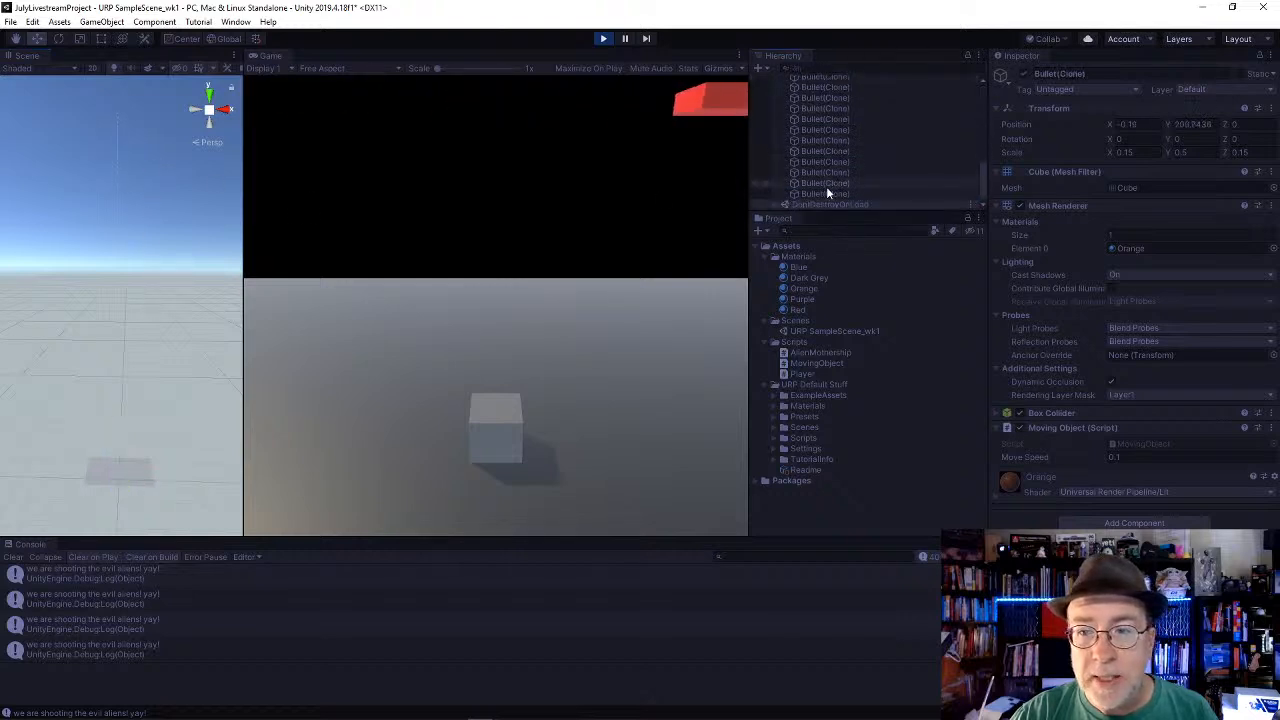
left_click(832, 191)
scroll(835, 175, "up", 5)
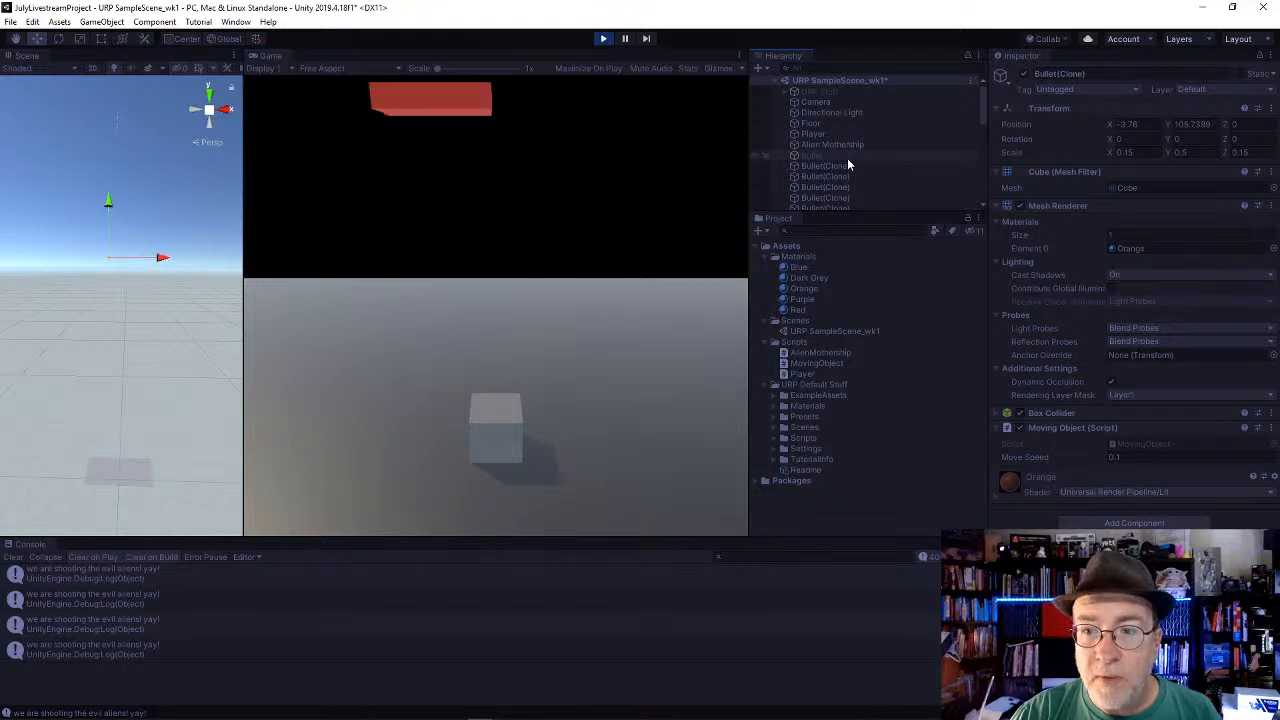
left_click(838, 165, "shift")
key("Delete")
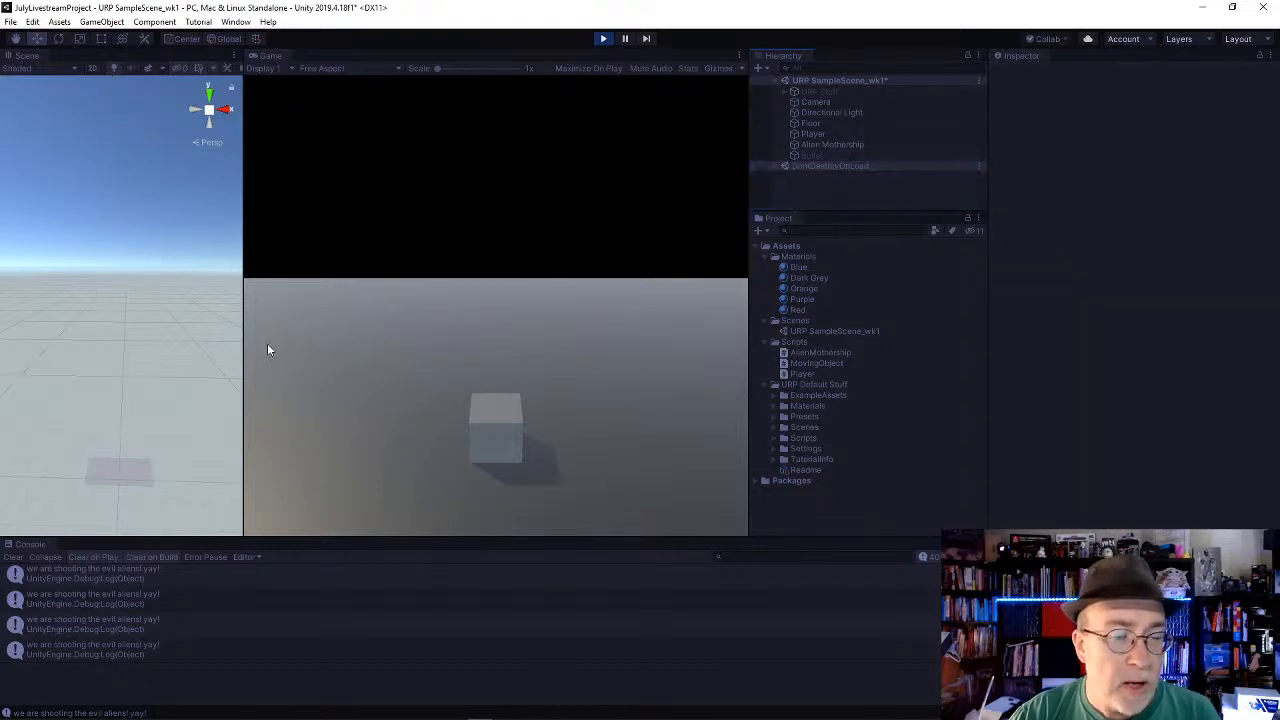
Step: Focus on the original Bullet, activate it briefly to watch it move, deactivate it and stop playback
left_click(829, 156)
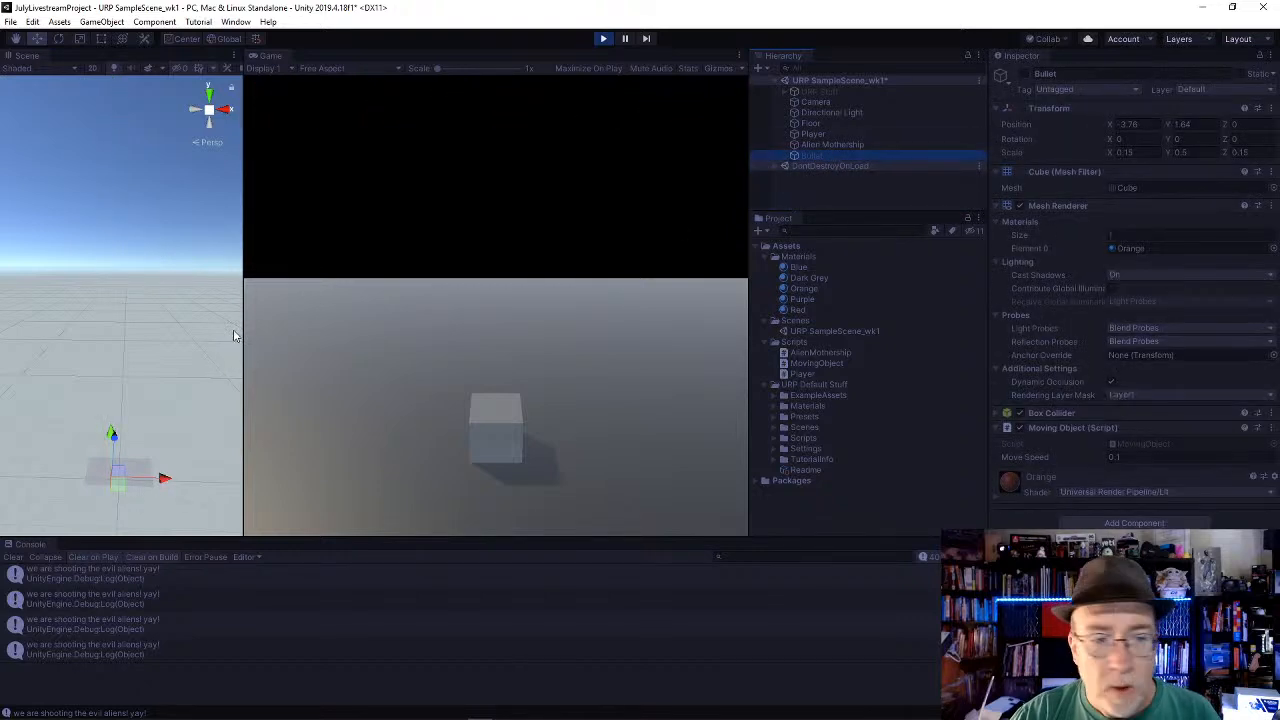
key("f")
left_click_drag(174, 191, 114, 357, "alt")
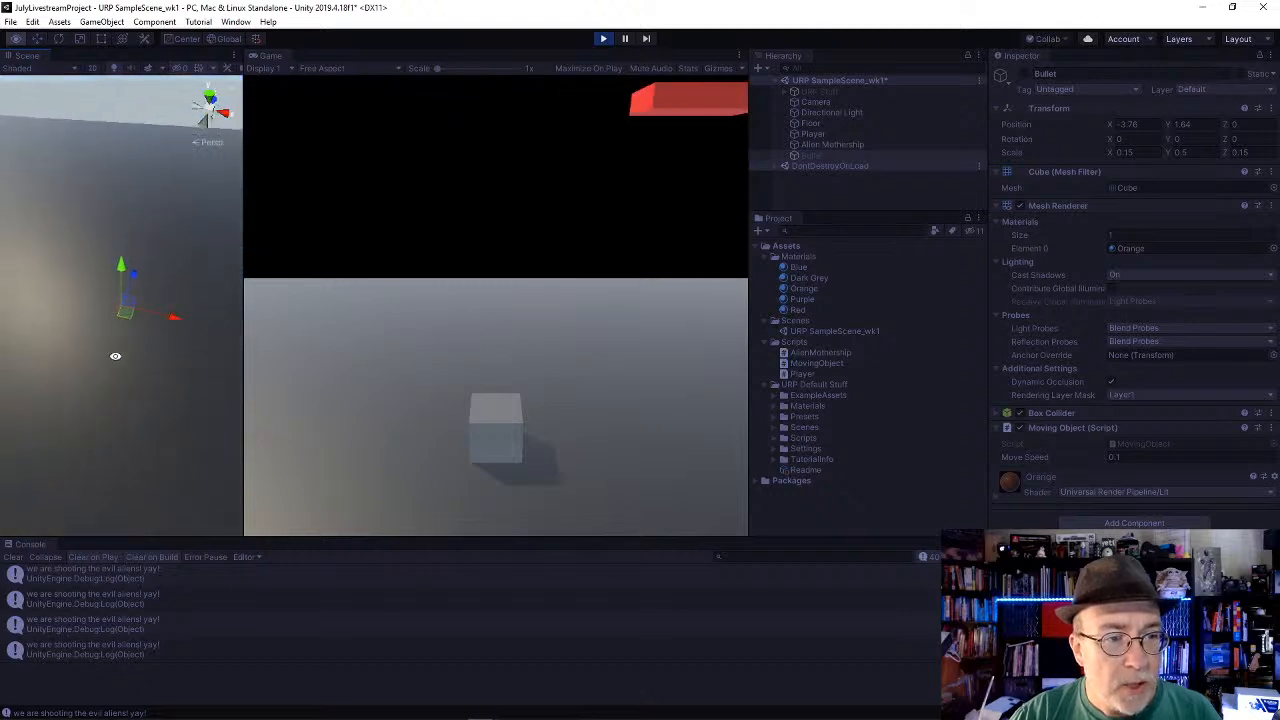
scroll(118, 361, "down", 5)
scroll(119, 361, "down", 8)
scroll(158, 312, "up", 10)
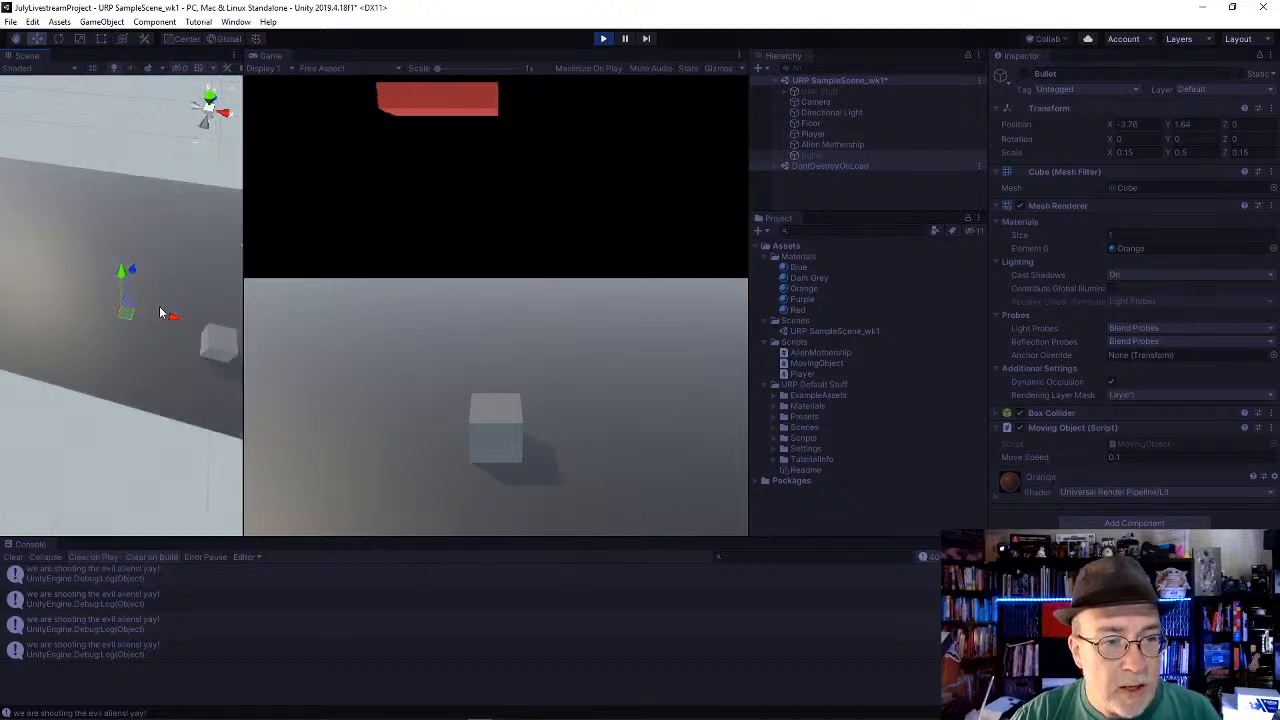
left_click_drag(176, 304, 332, 248, "alt")
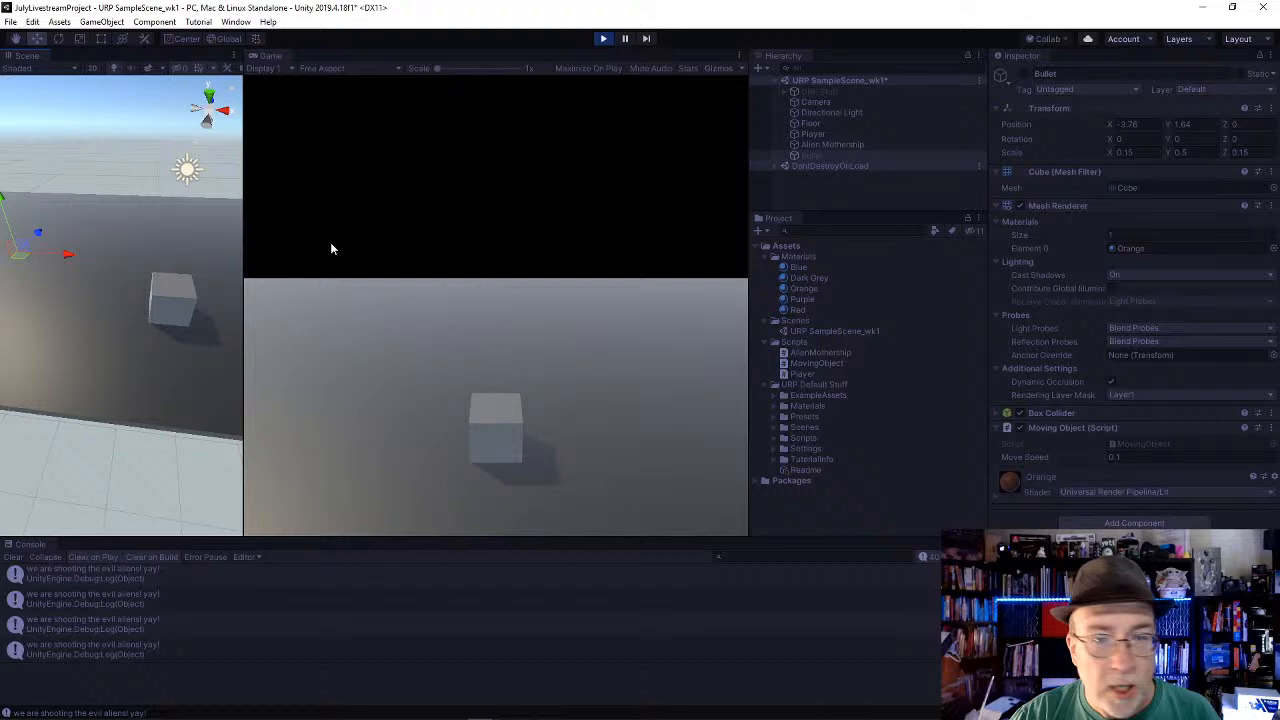
left_click(1022, 72)
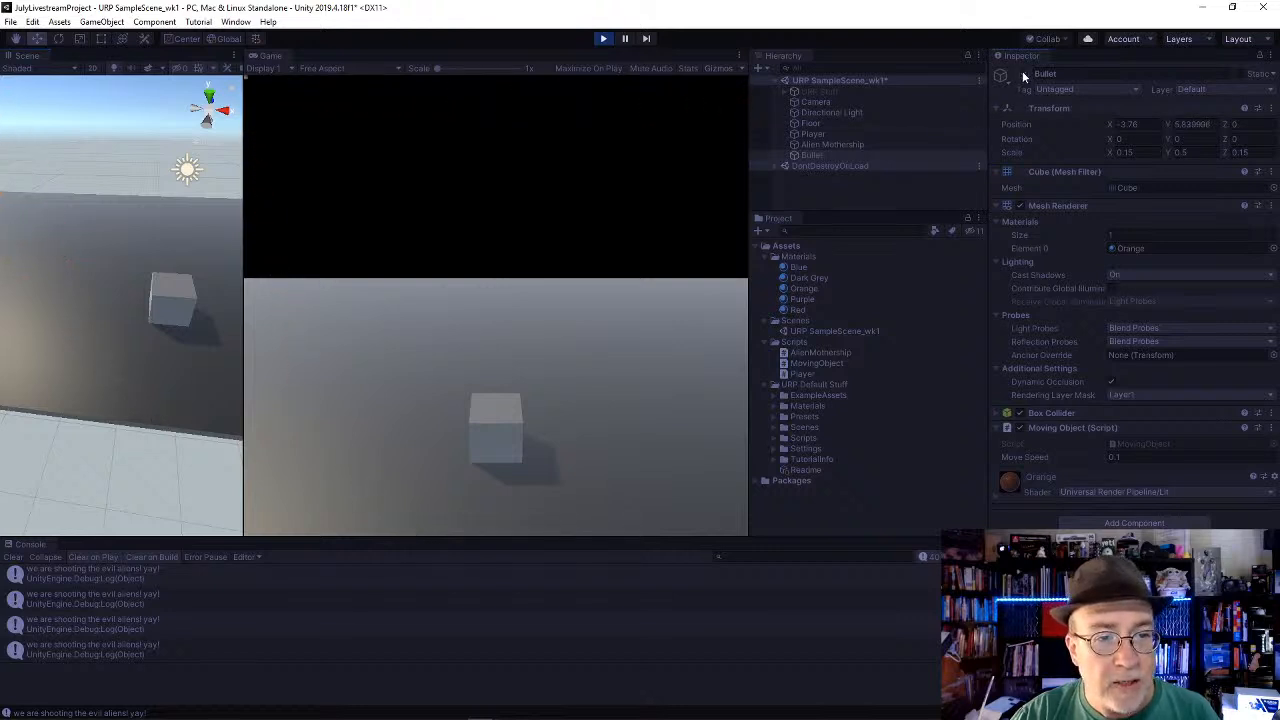
left_click(1022, 72)
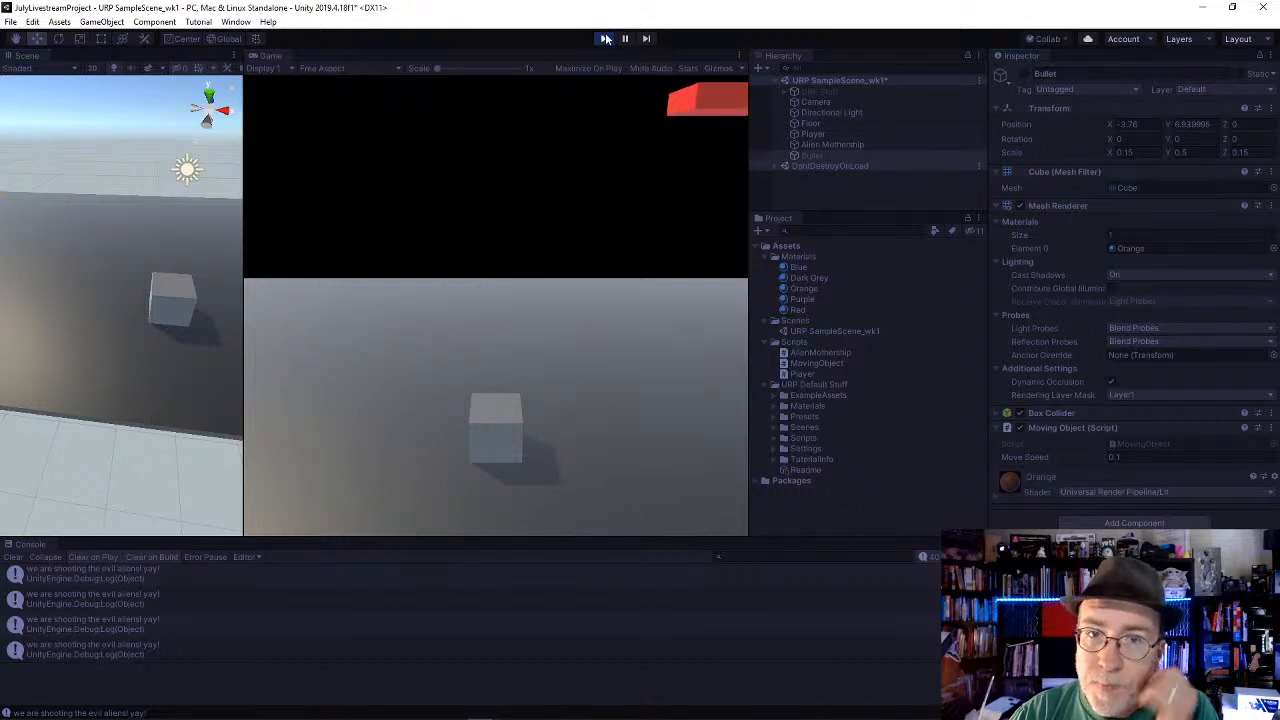
left_click(605, 38)
Step: Make the Bullet a child of the Player and lower it inside the cube to a Y position of about -0.242
left_click(812, 156)
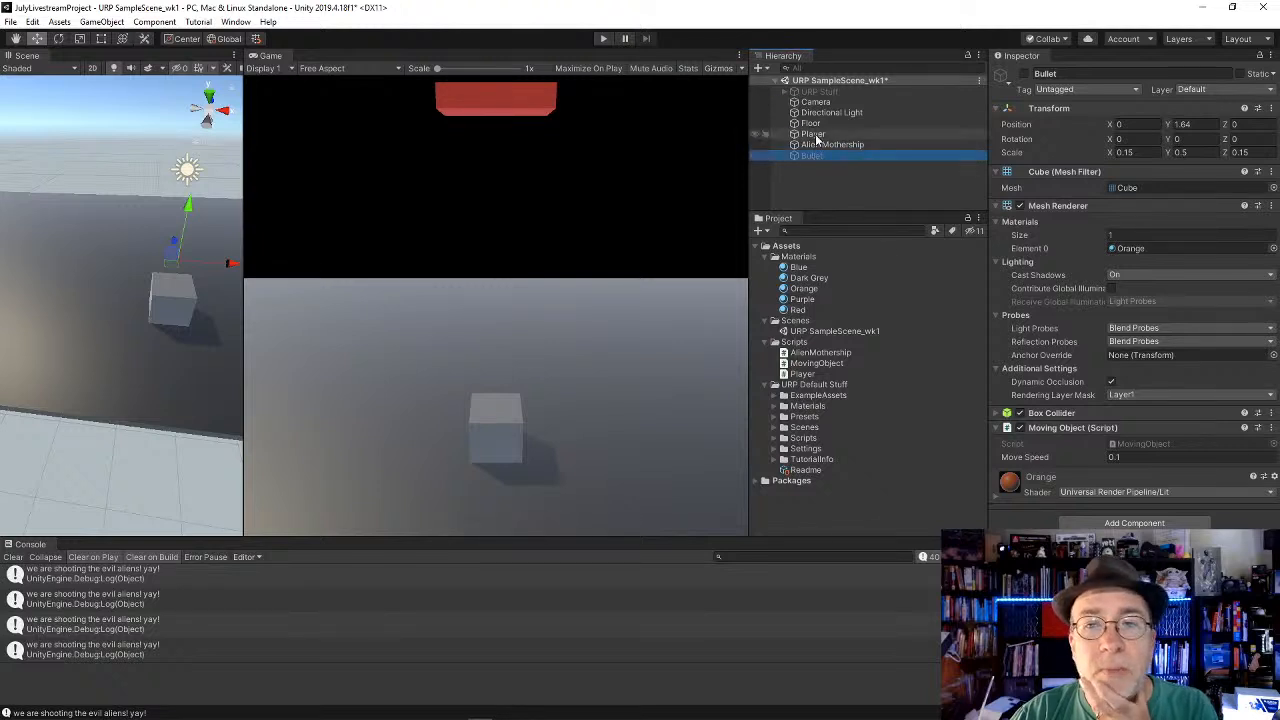
left_click_drag(819, 150, 823, 138)
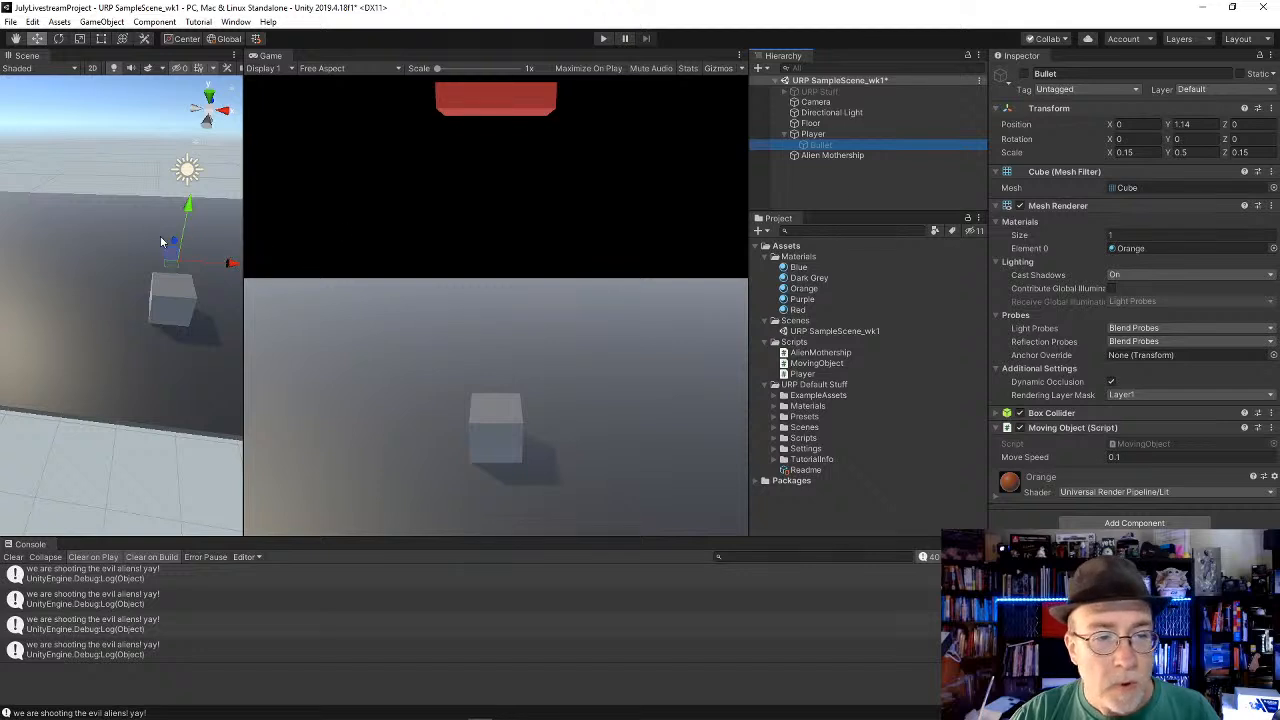
key("f")
scroll(143, 268, "down", 5)
left_click_drag(143, 304, 145, 148, "alt")
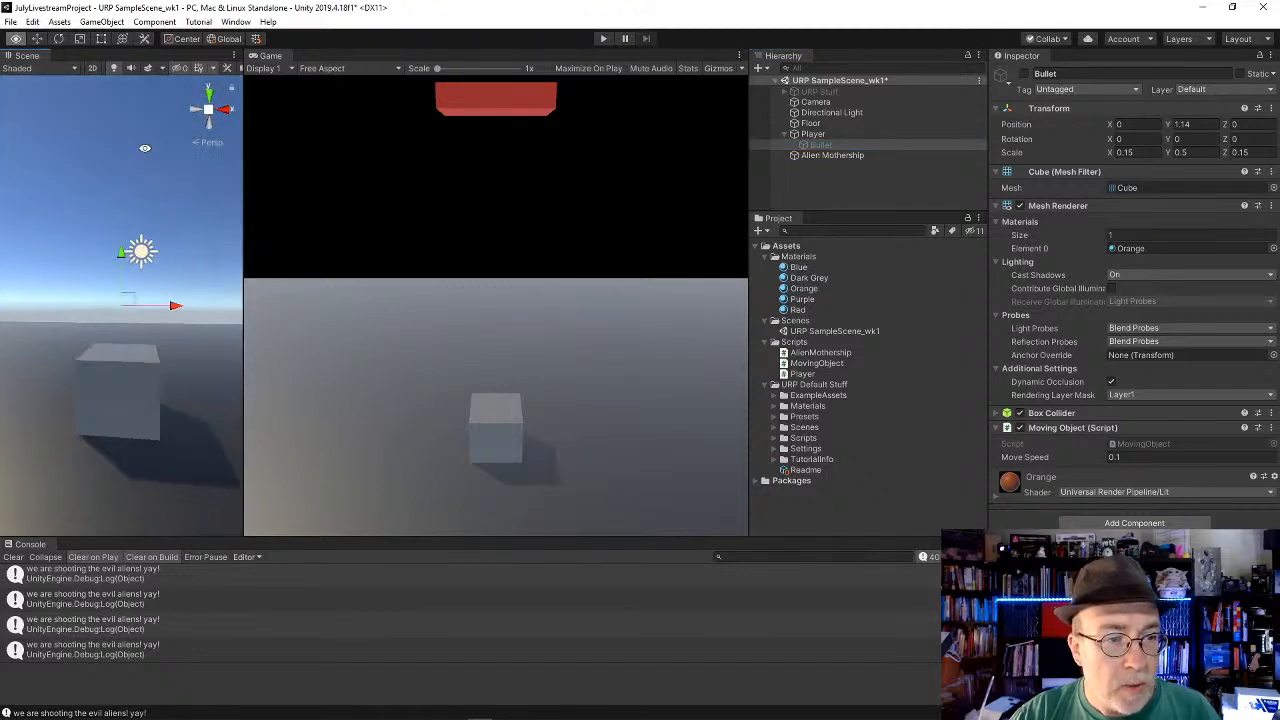
left_click_drag(122, 256, 117, 343)
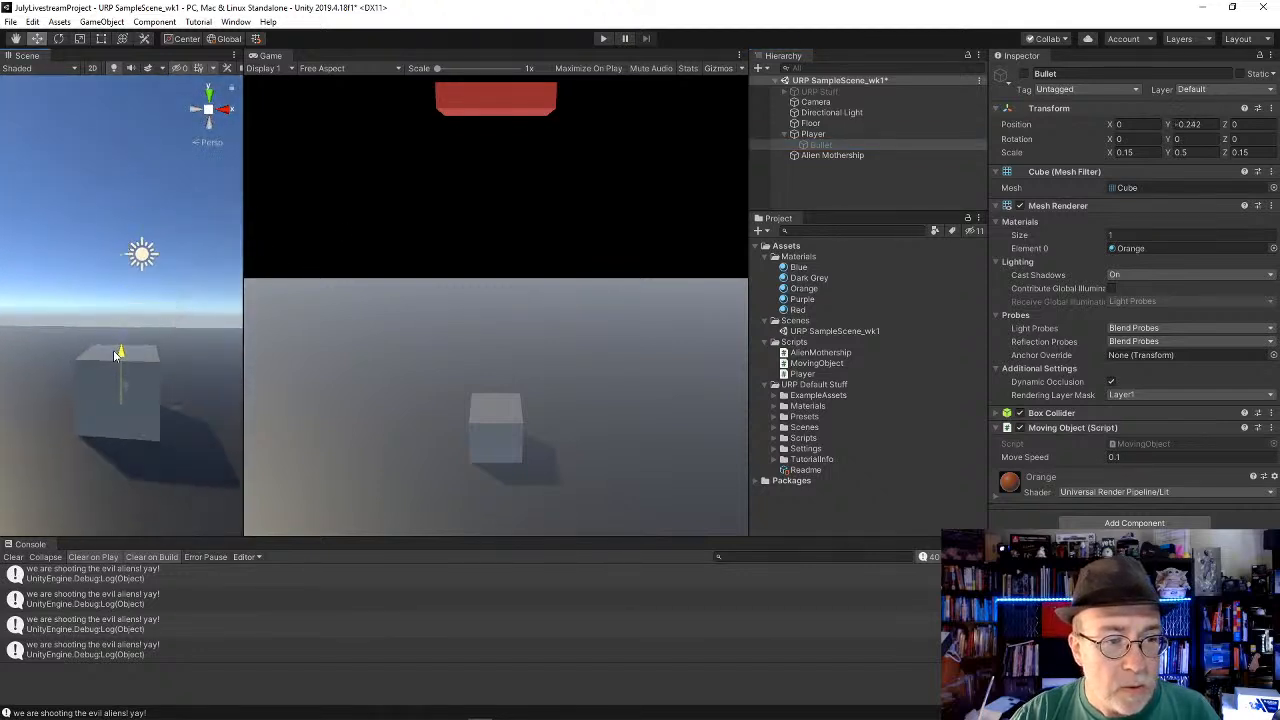
Step: Play the scene, move the Player left and right, fire a test shot and stop playback
left_click(604, 38)
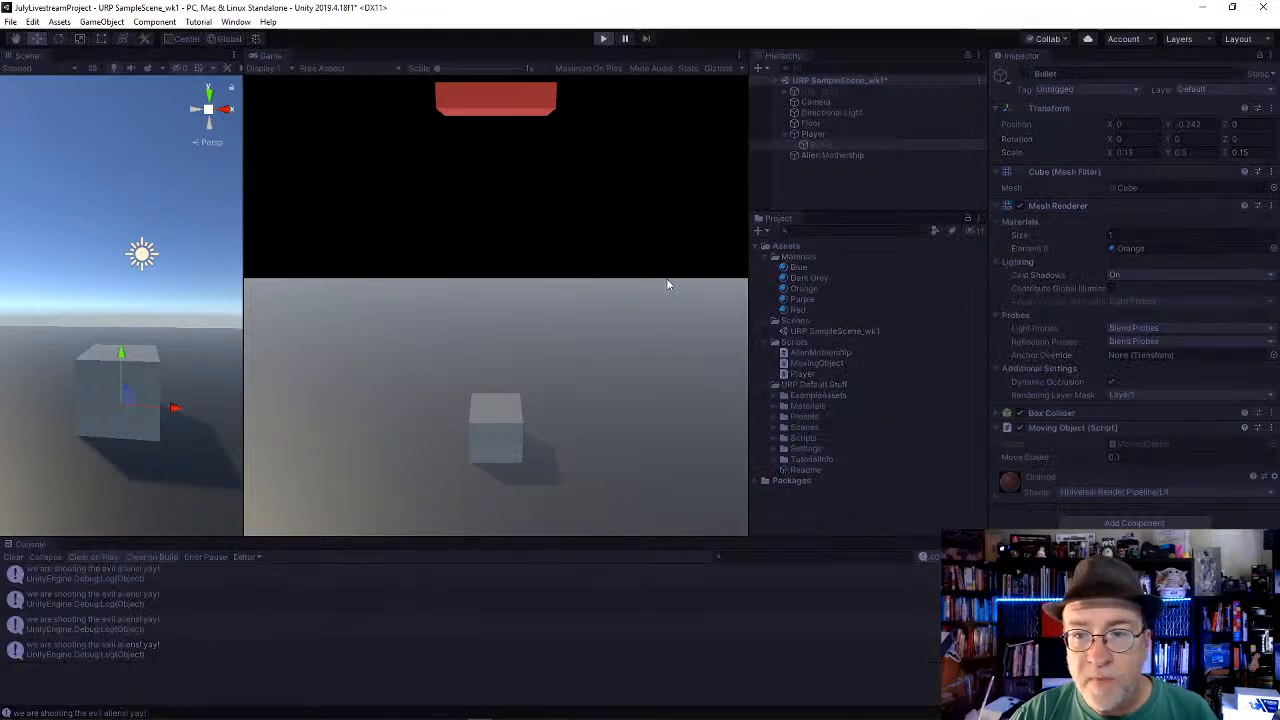
left_click(818, 136)
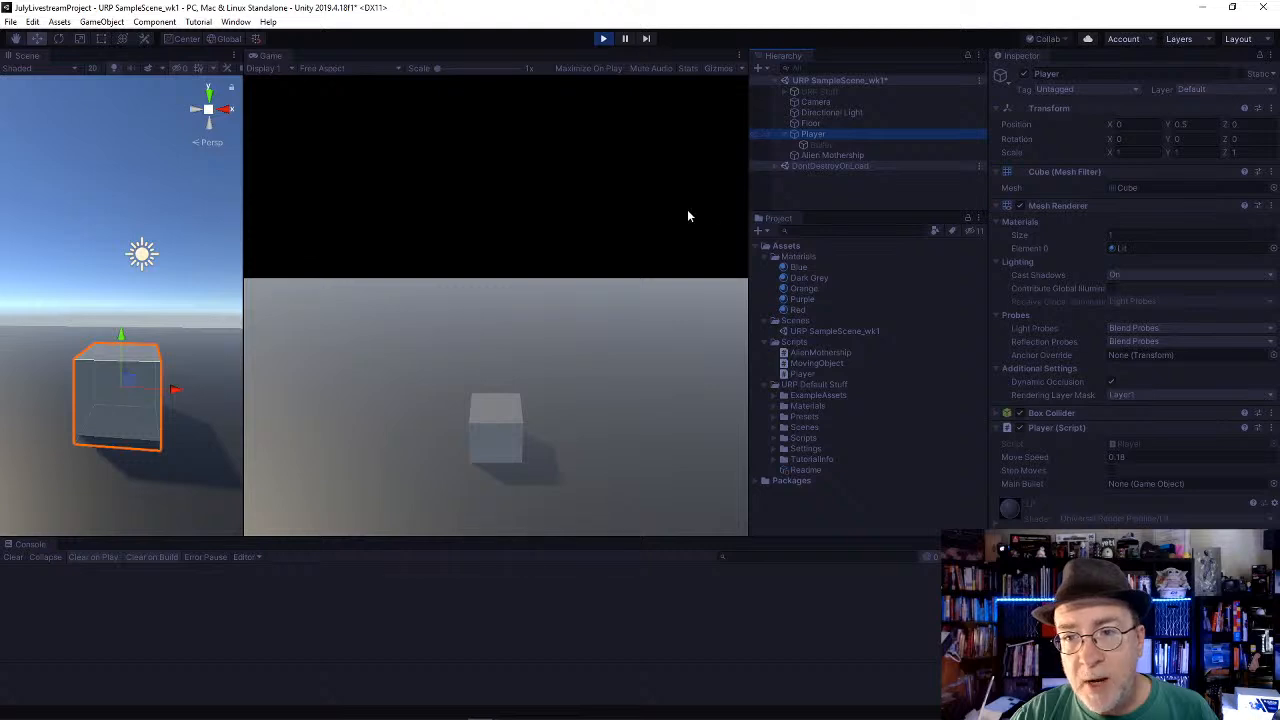
left_click(670, 244)
key("Left")
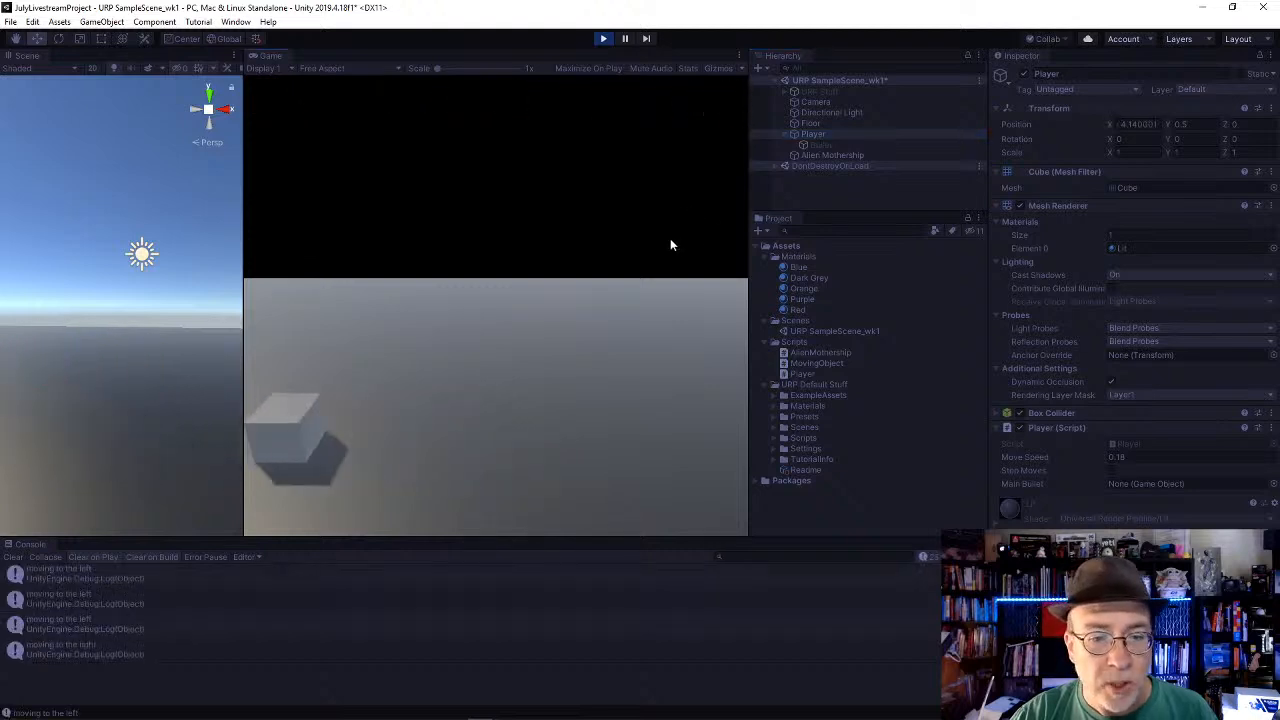
key("Right")
key("Left")
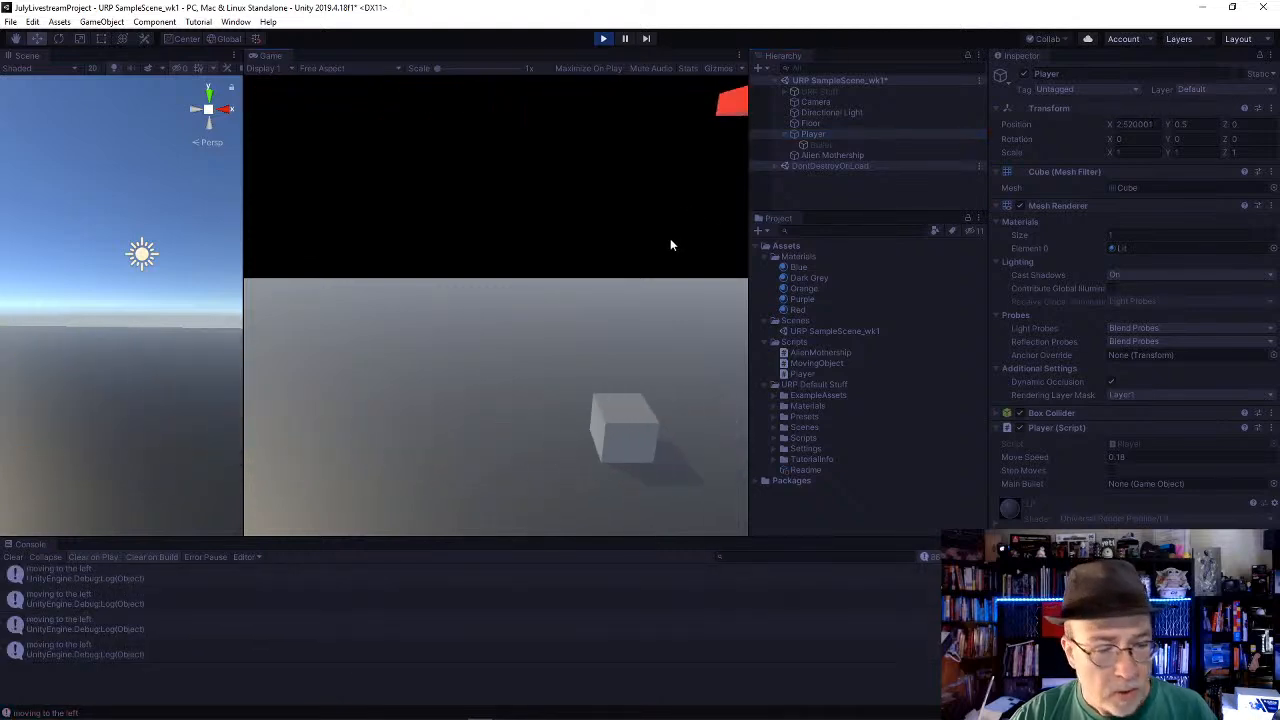
key("space")
left_click(603, 38)
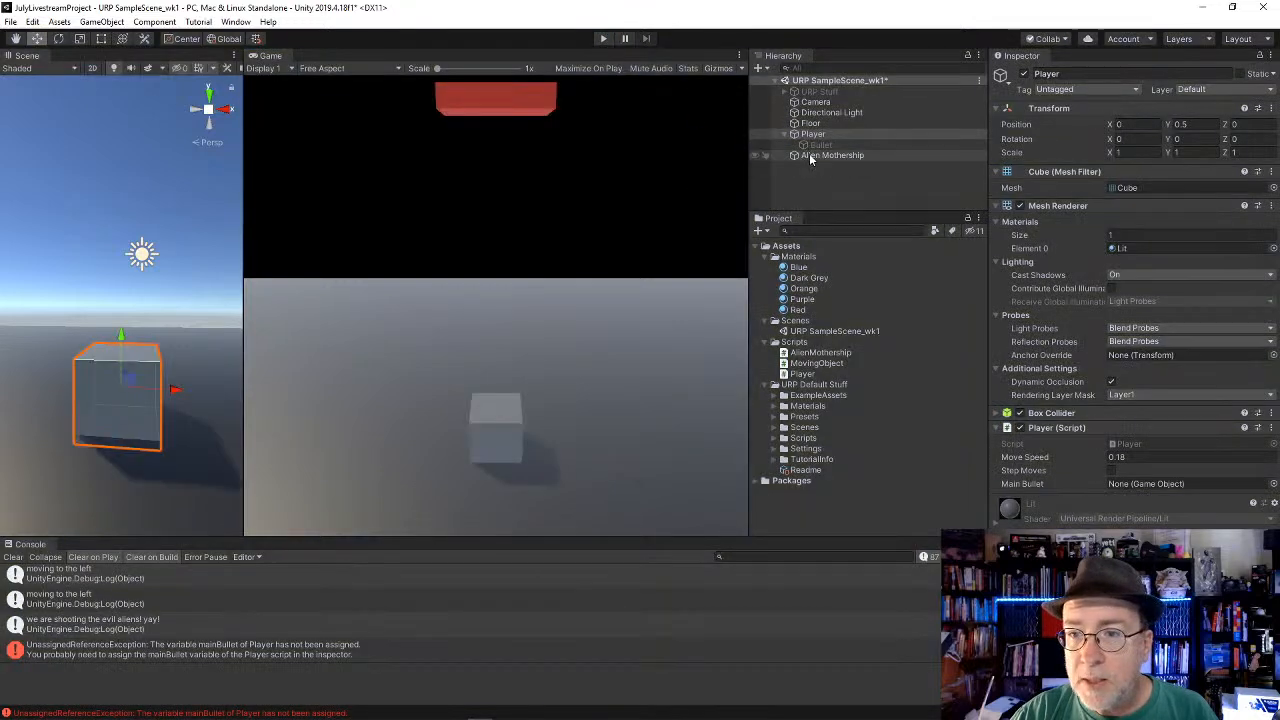
Step: Assign the child Bullet to the Player's Main Bullet field and play the scene, firing shots while moving right and left
left_click_drag(824, 142, 1180, 486)
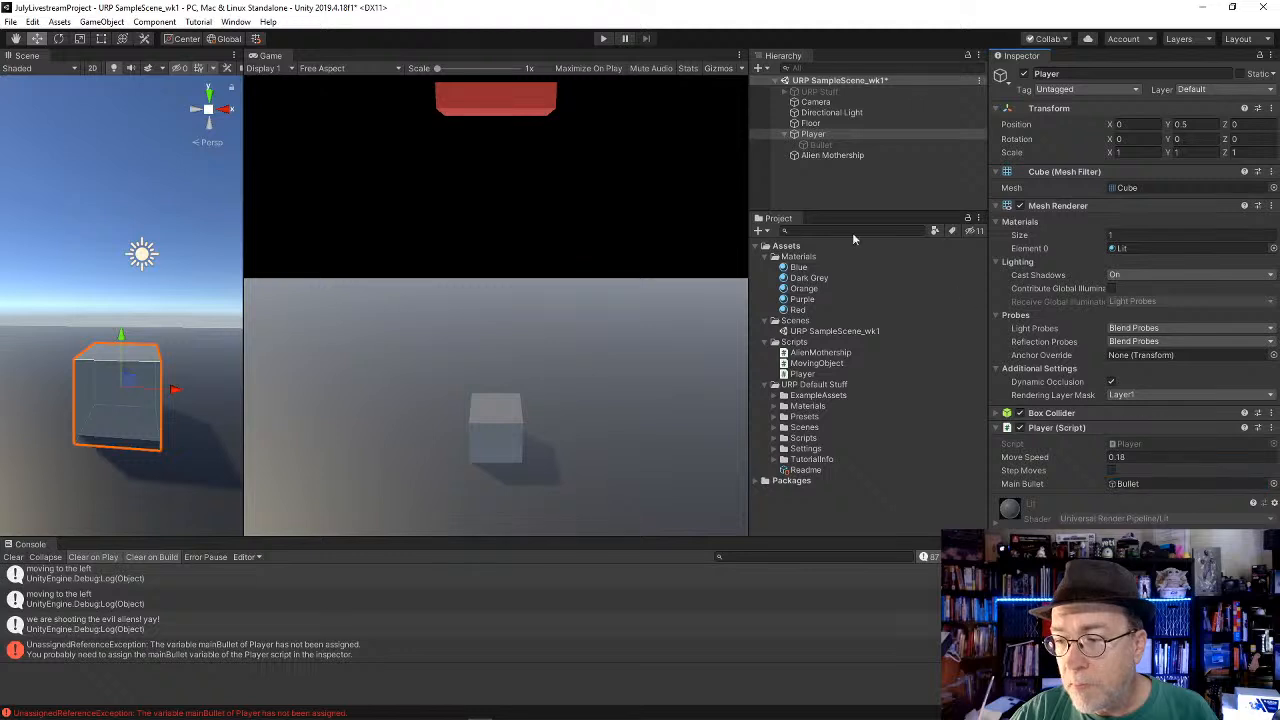
left_click(608, 38)
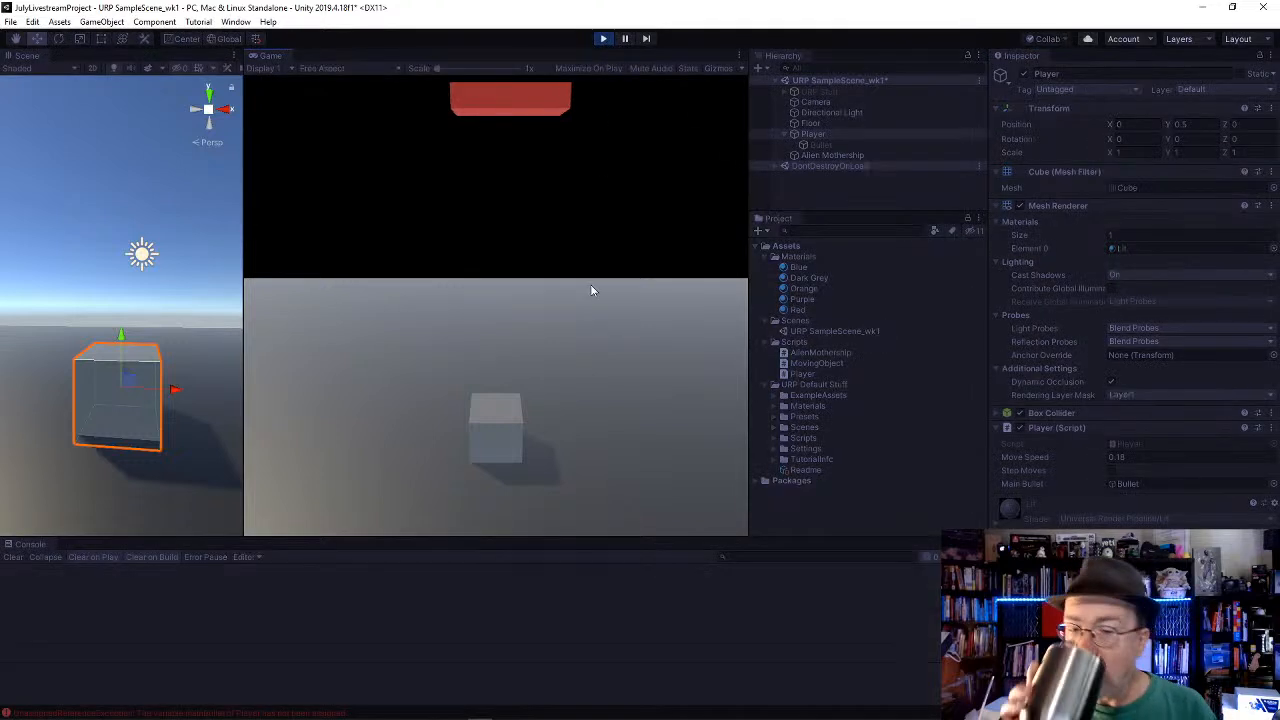
key("Right")
key("space")
key("space")
key("Left")
key("space")
key("space")
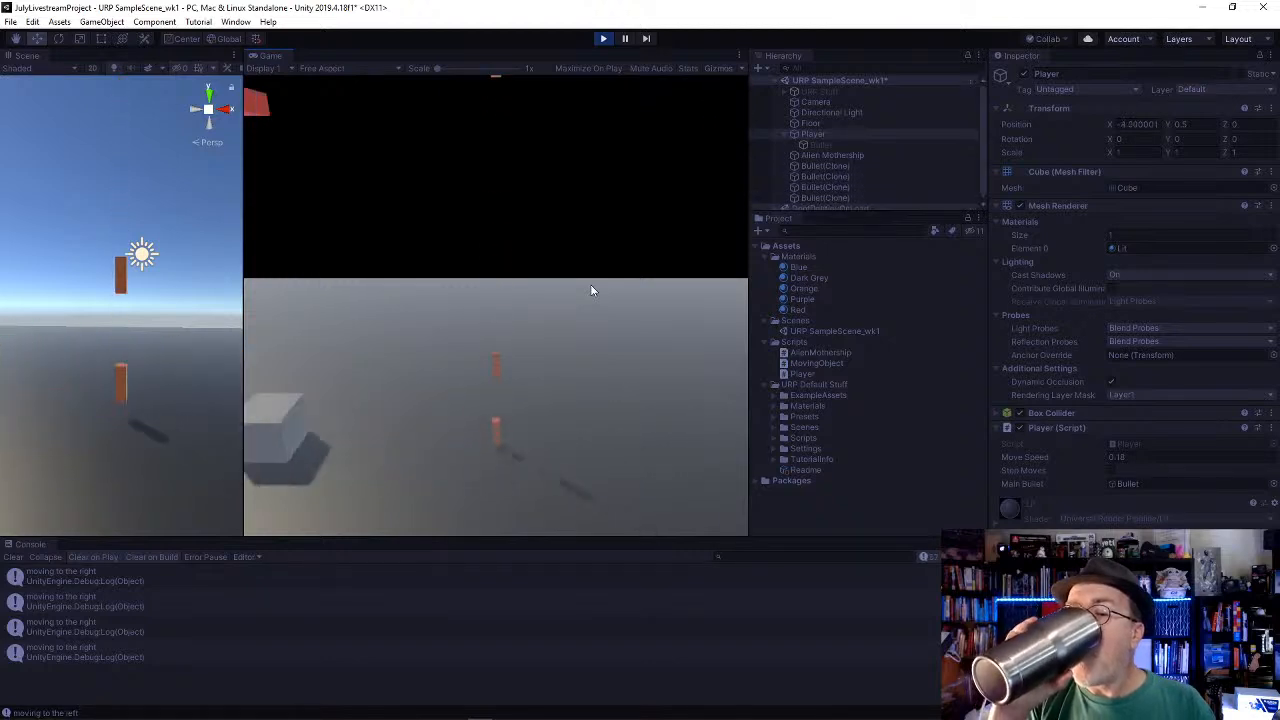
Step: Keep moving the Player right and left in the running game while firing several shots
key("Right")
key("space")
key("space")
key("Left")
key("space")
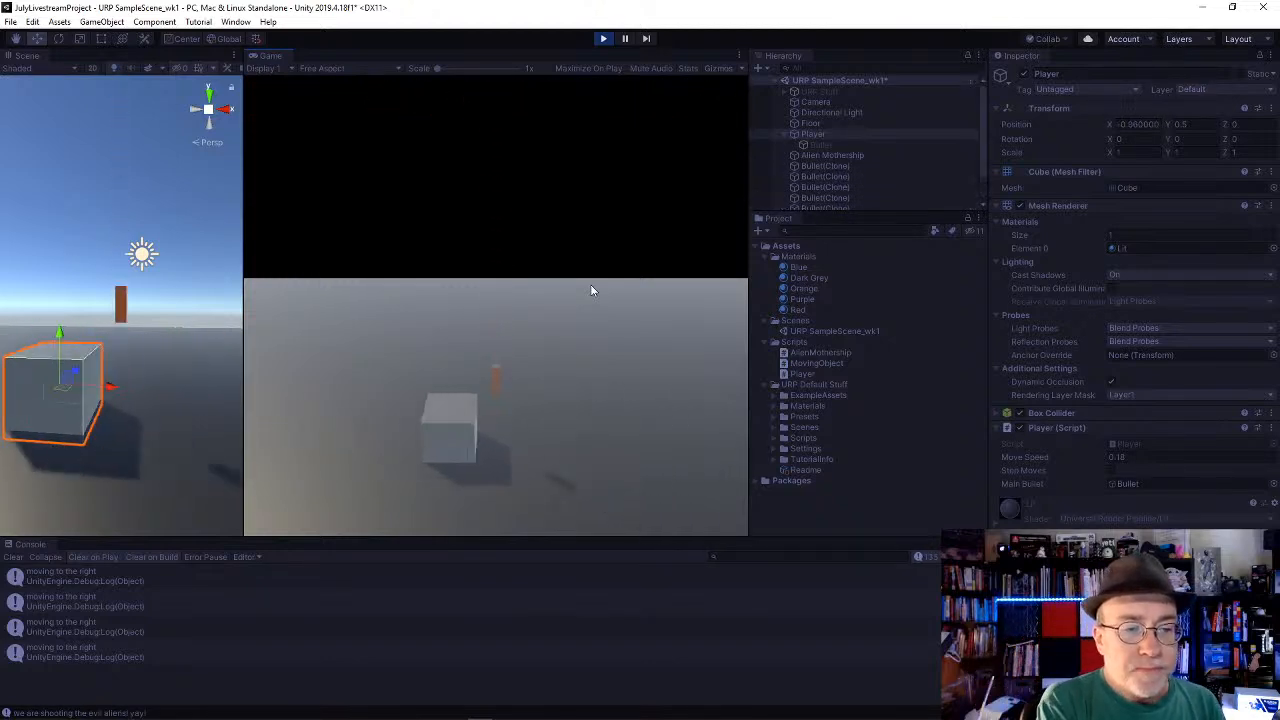
key("Right")
key("space")
key("Left")
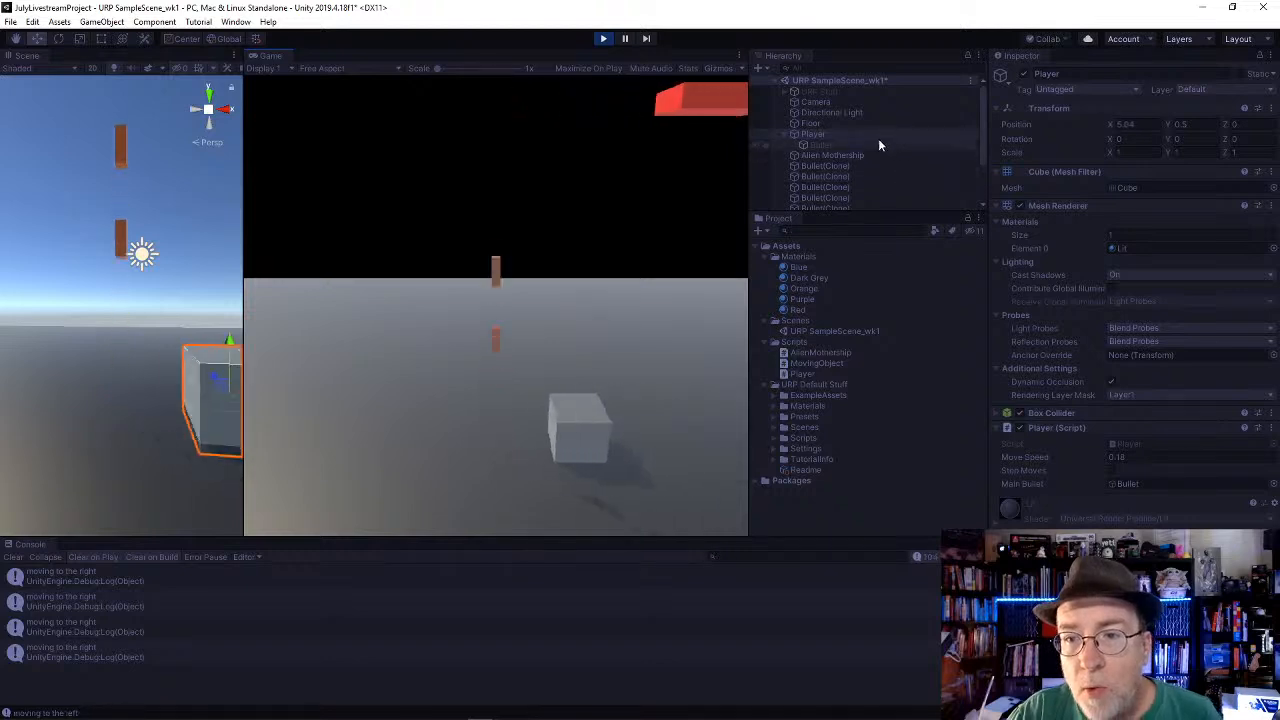
Step: Inspect the Player's child Bullet in the running game, select the Player again and stop playback
left_click(878, 145)
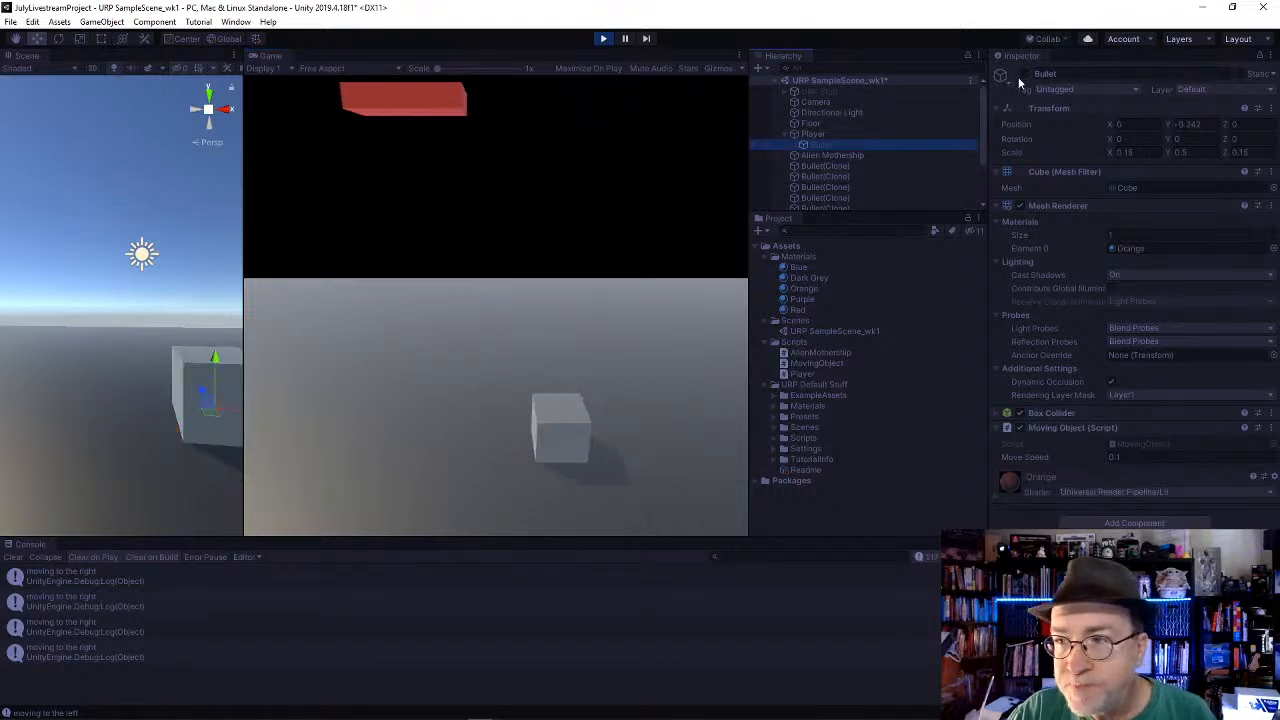
left_click(812, 134)
left_click(603, 38)
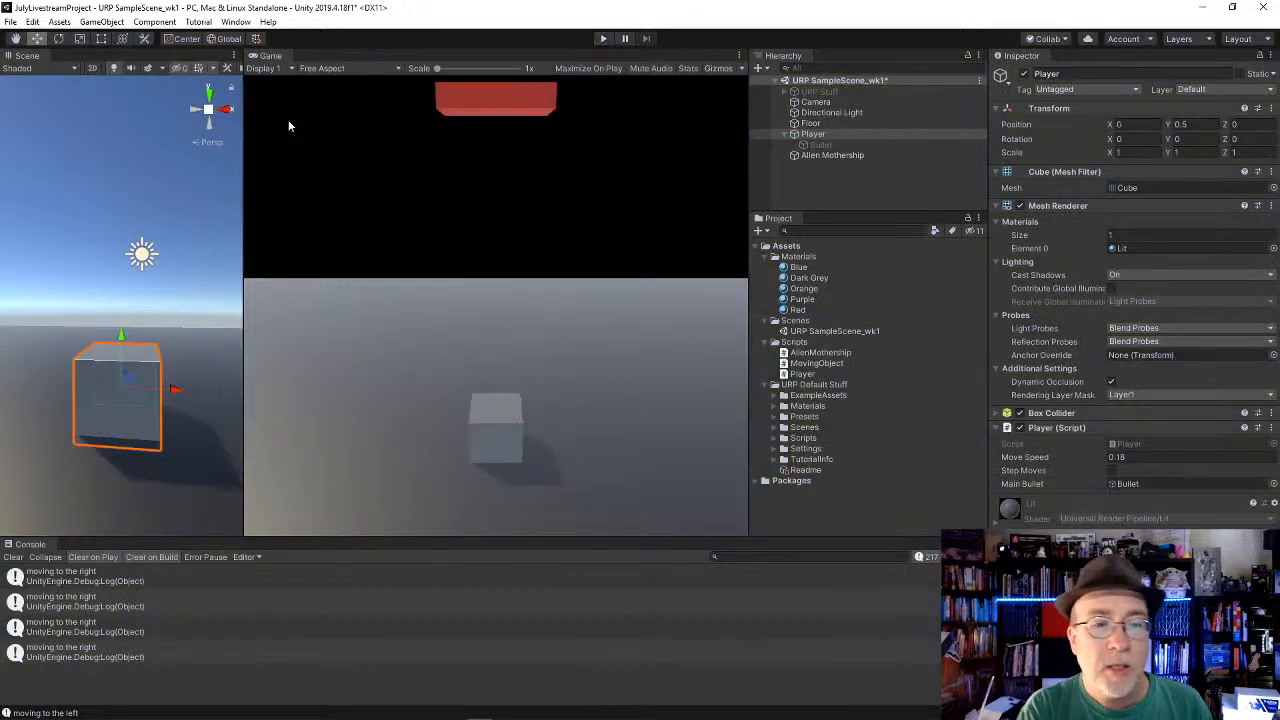
Step: Play the scene, fire one shot, pause to inspect the spawned Bullet(Clone)'s transform and stop playback
left_click(608, 40)
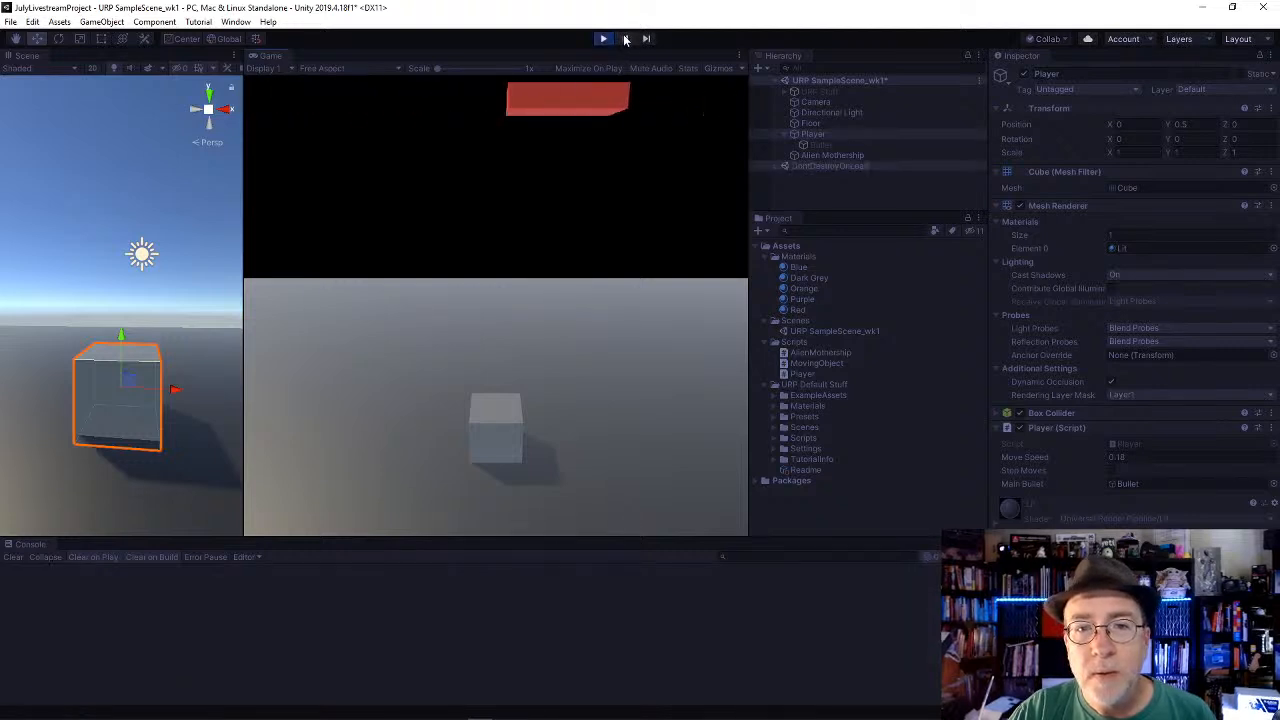
key("space")
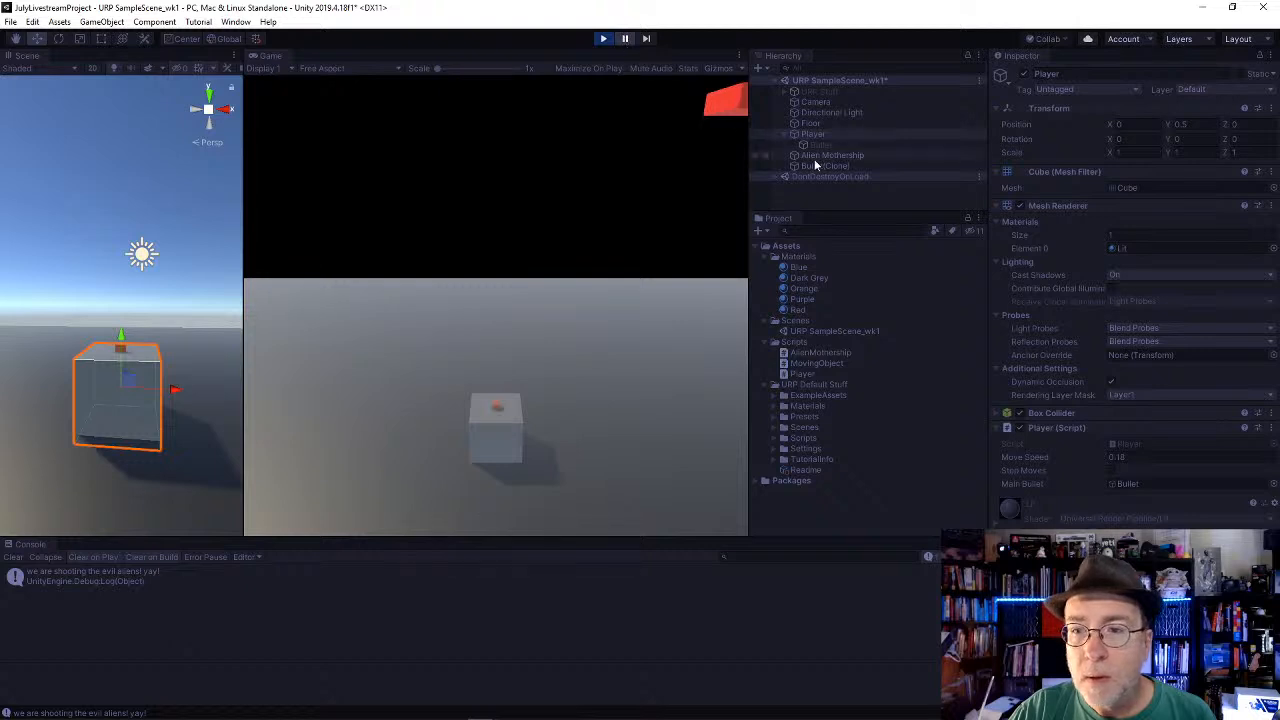
left_click(820, 157)
left_click(820, 165)
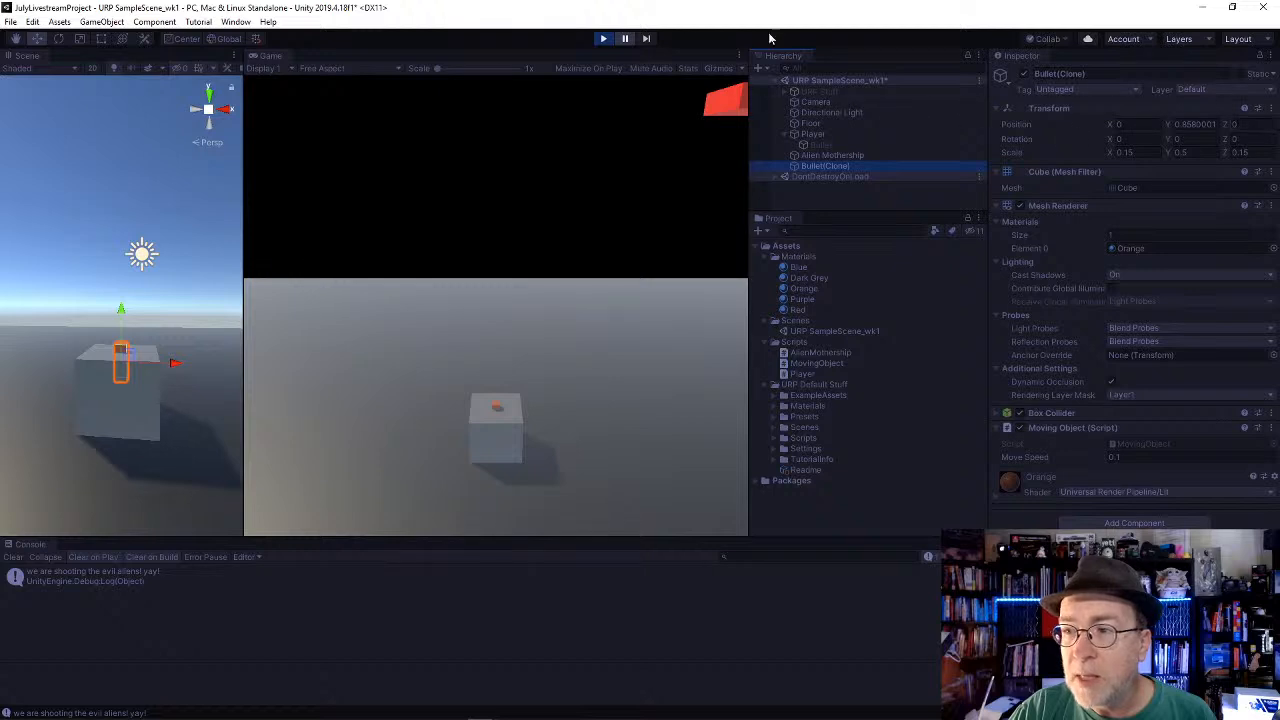
left_click(608, 38)
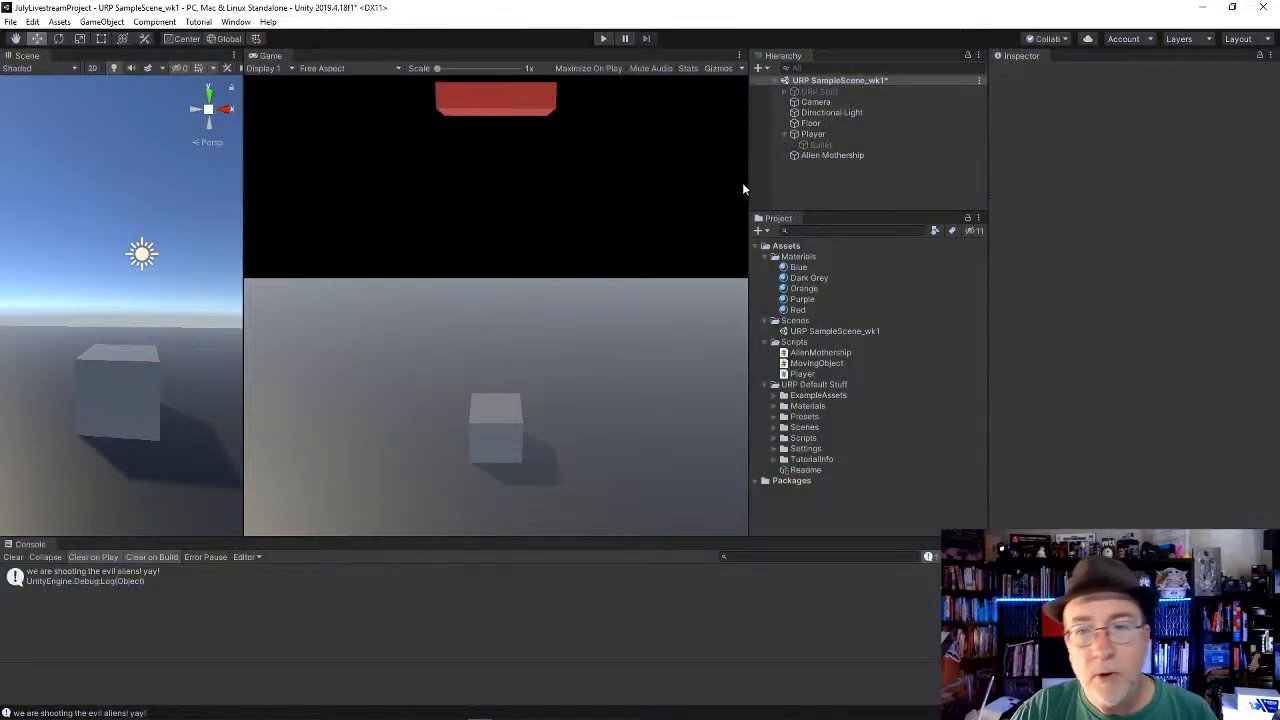
Step: Check the position of the Player's child Bullet and switch to Player.cs in Visual Studio
left_click(820, 145)
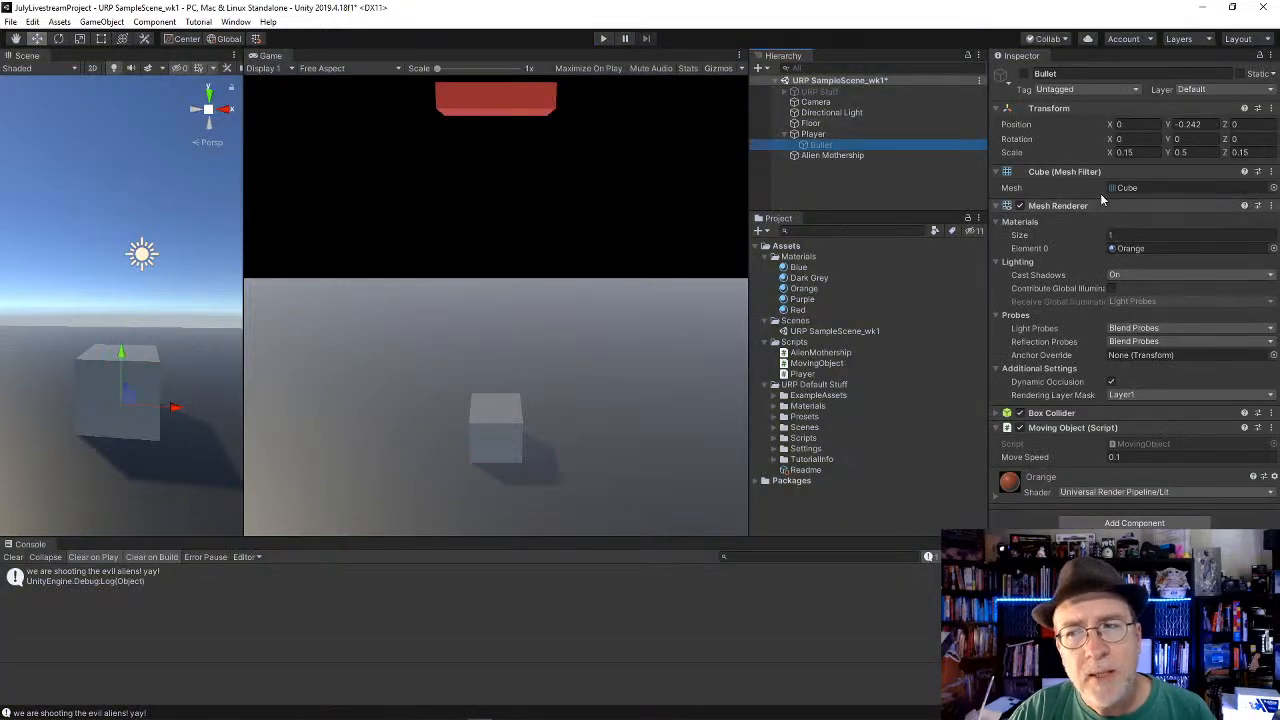
key("alt+Tab")
key("alt+Tab")
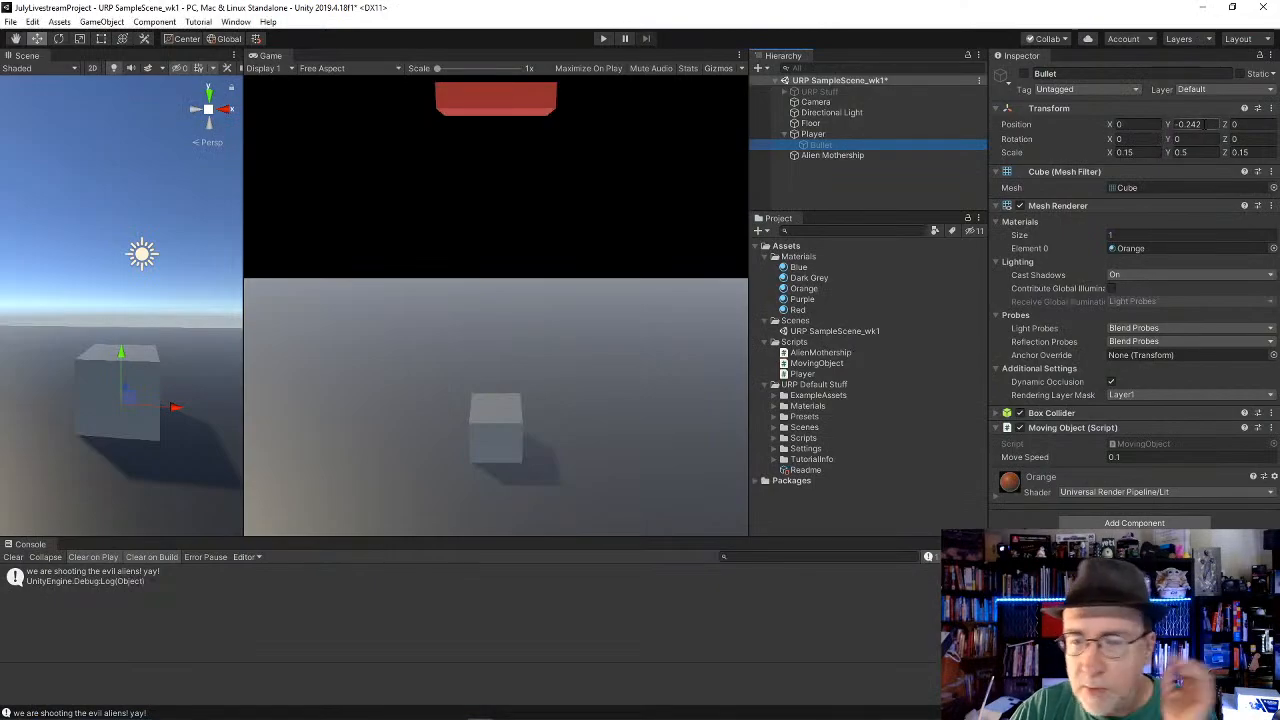
key("alt+Tab")
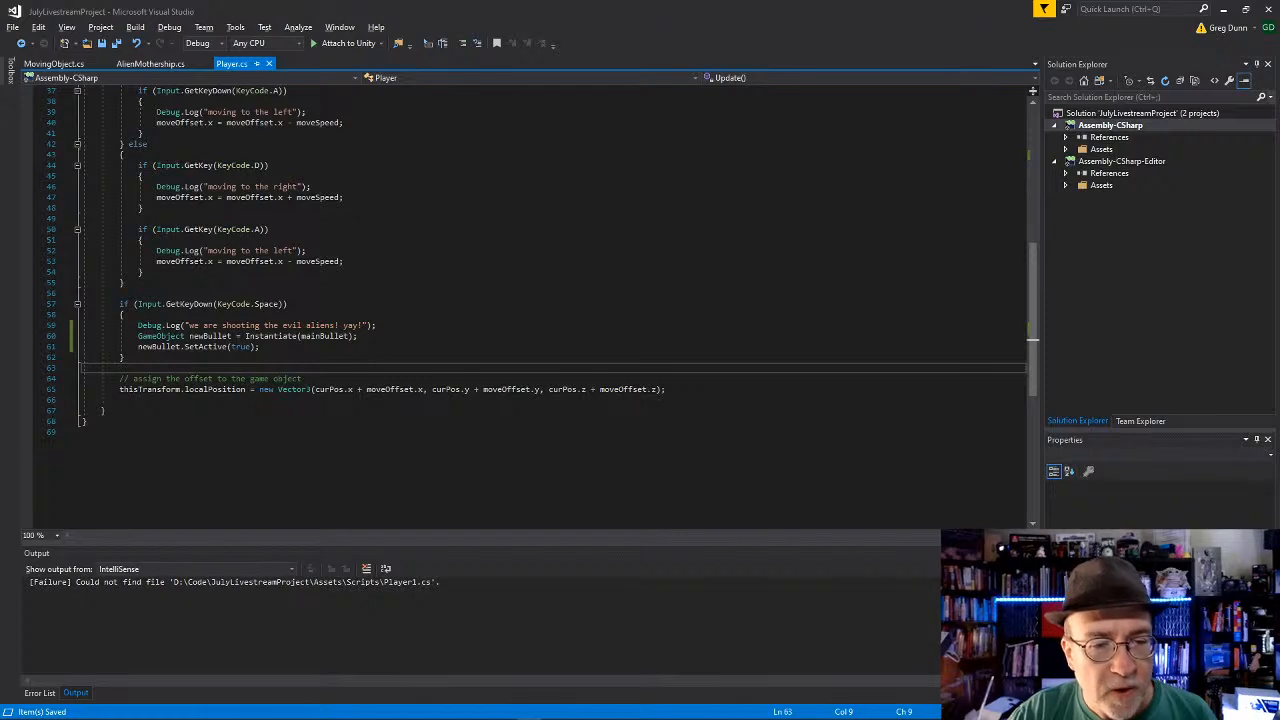
Step: Add gameObject.transform as the second argument of the Instantiate(mainBullet) call in the Space key block
left_click(320, 357)
left_click(348, 347)
left_click(390, 336)
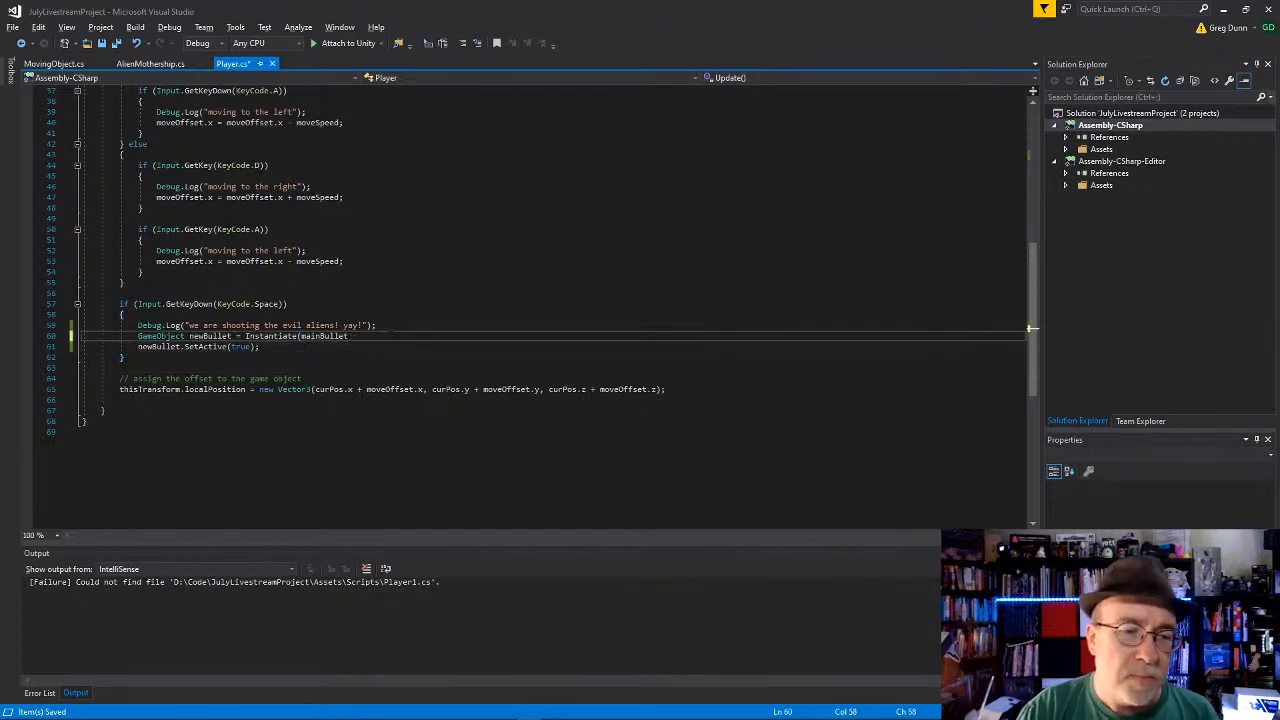
type(",")
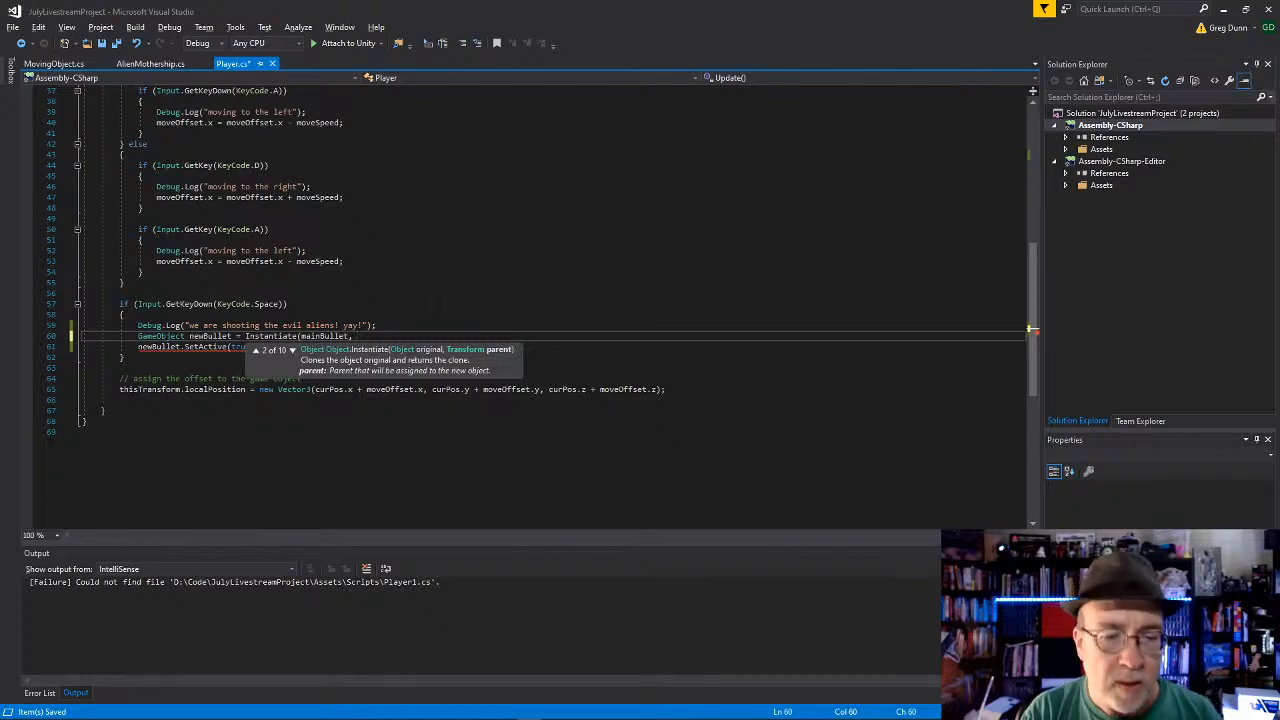
type("gameObject.tra")
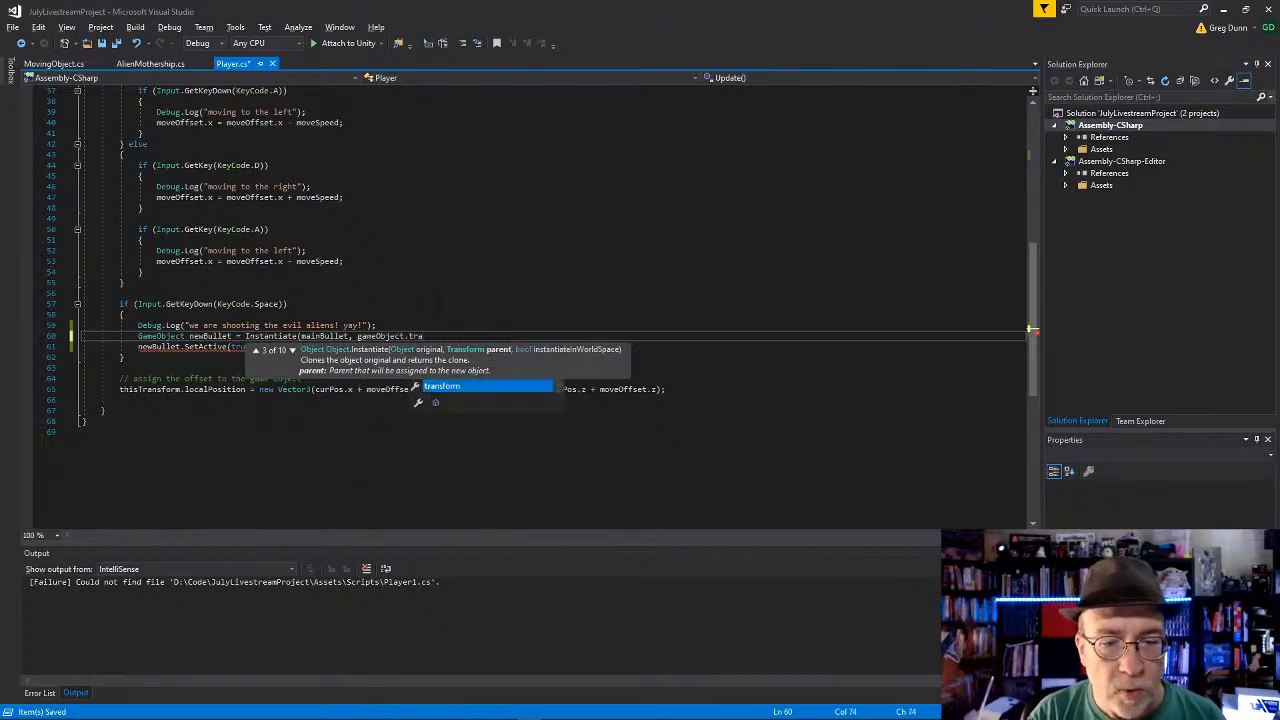
key("Tab")
type(",")
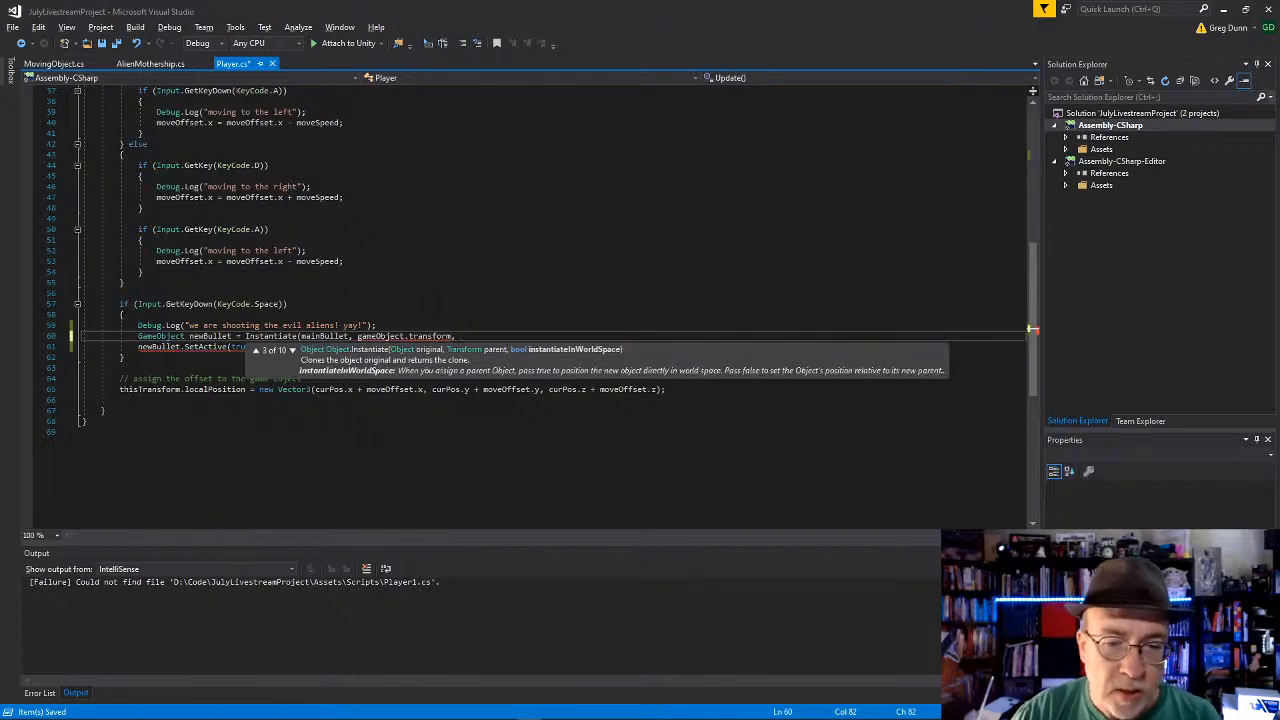
key("BackSpace")
key("BackSpace")
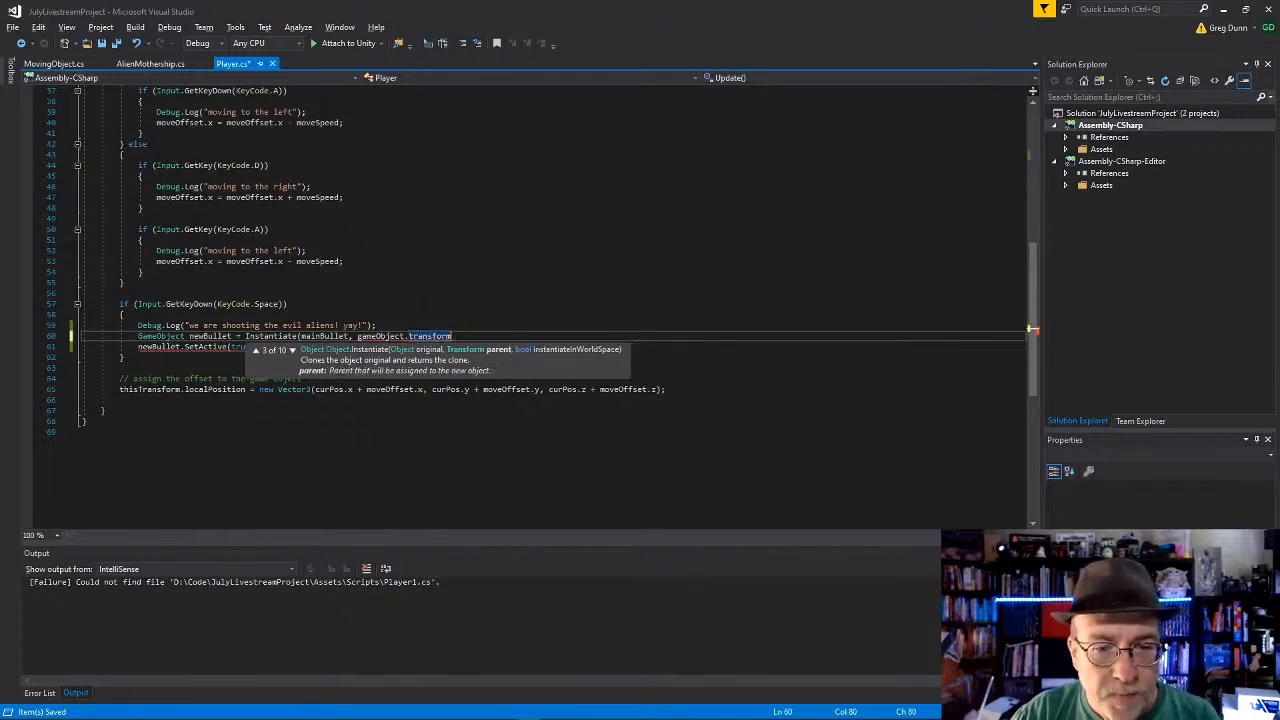
key("Escape")
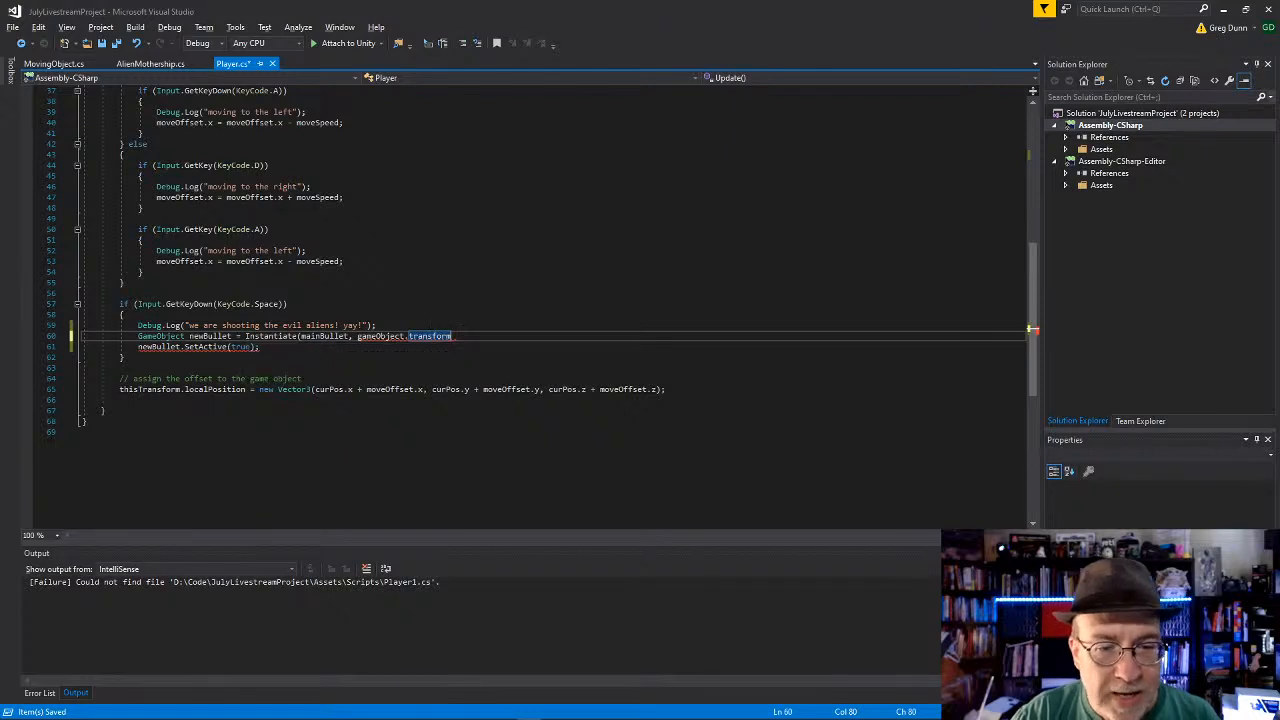
type(",")
key("Escape")
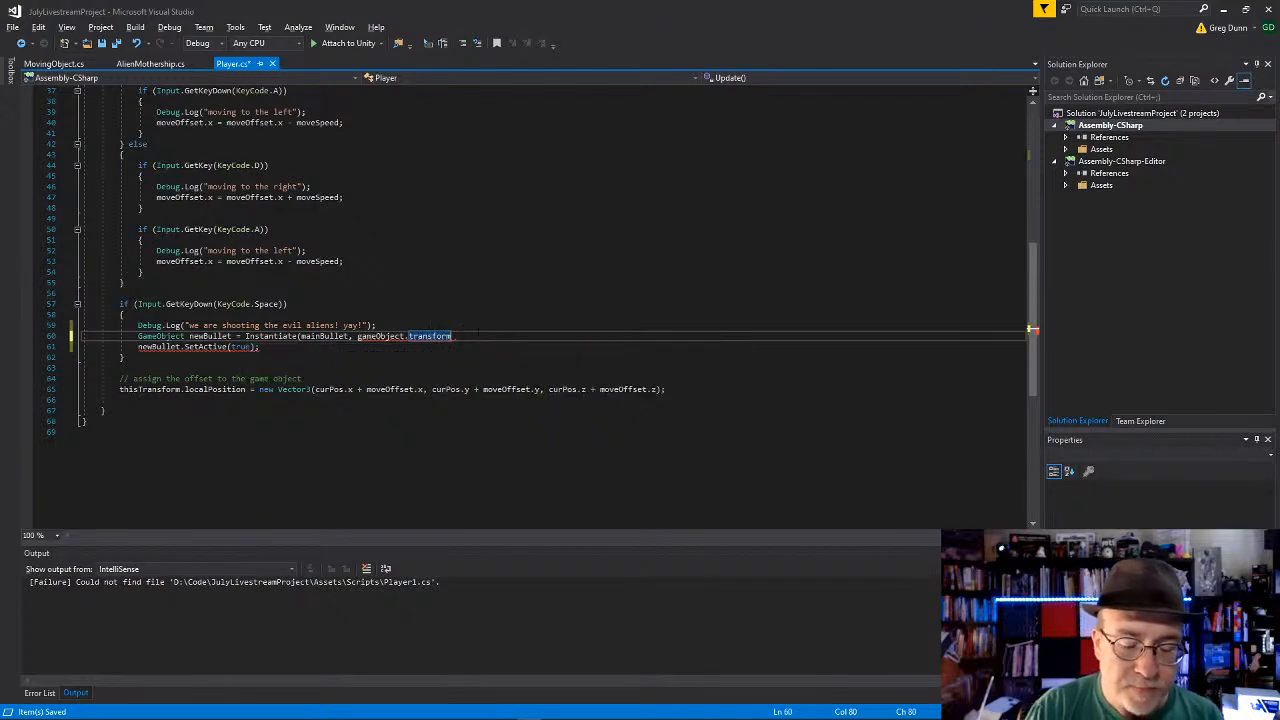
type(",")
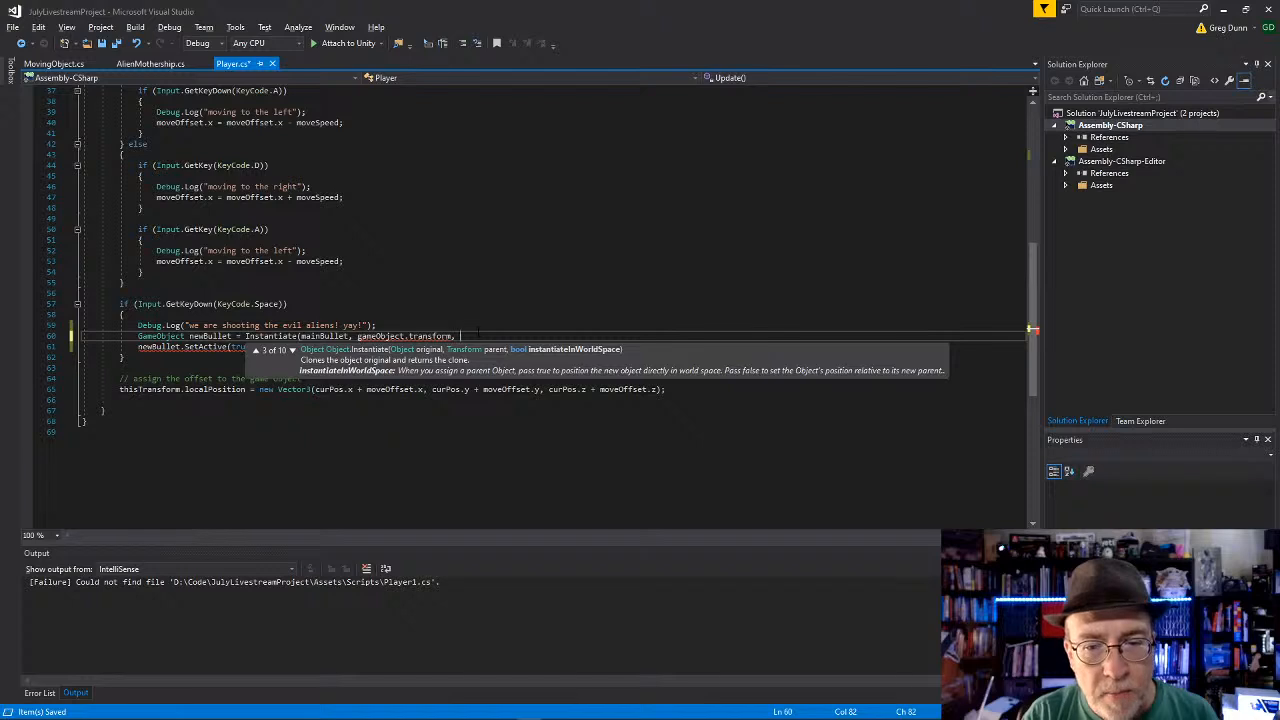
key("BackSpace")
key("BackSpace")
Step: Complete the statement as Instantiate(mainBullet, gameObject.transform); and switch back to Unity
type(");")
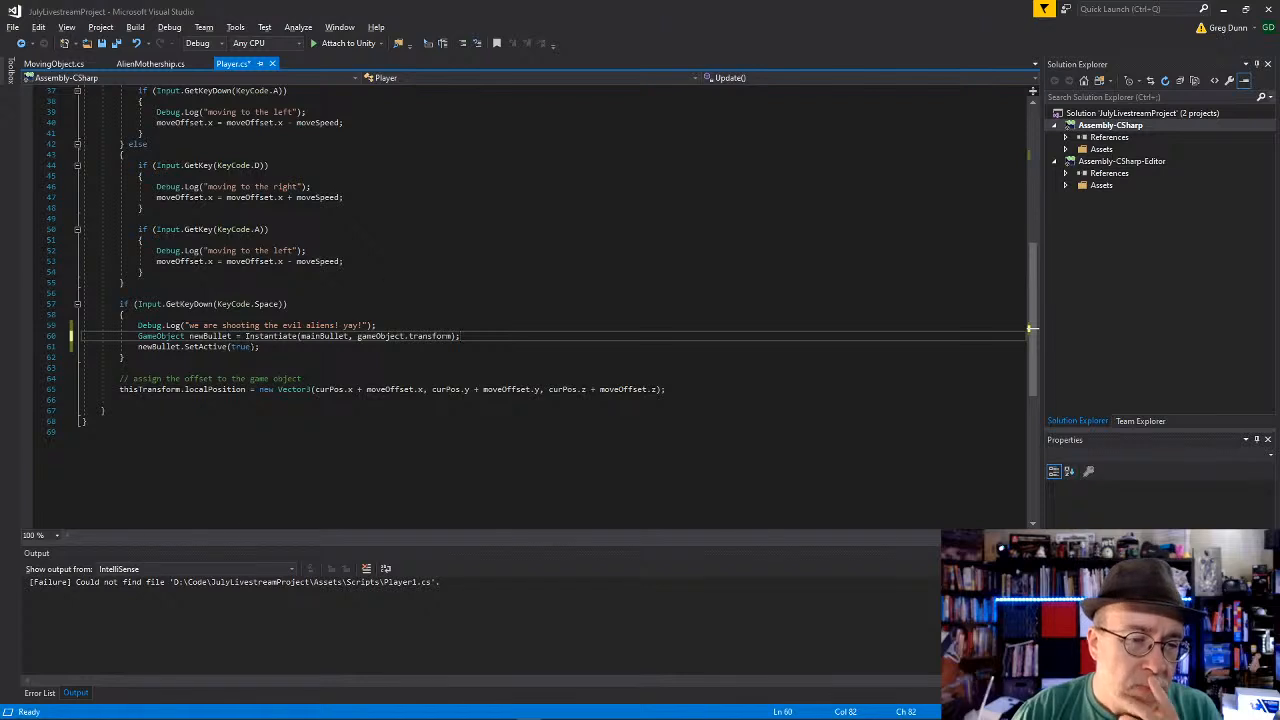
key("Down")
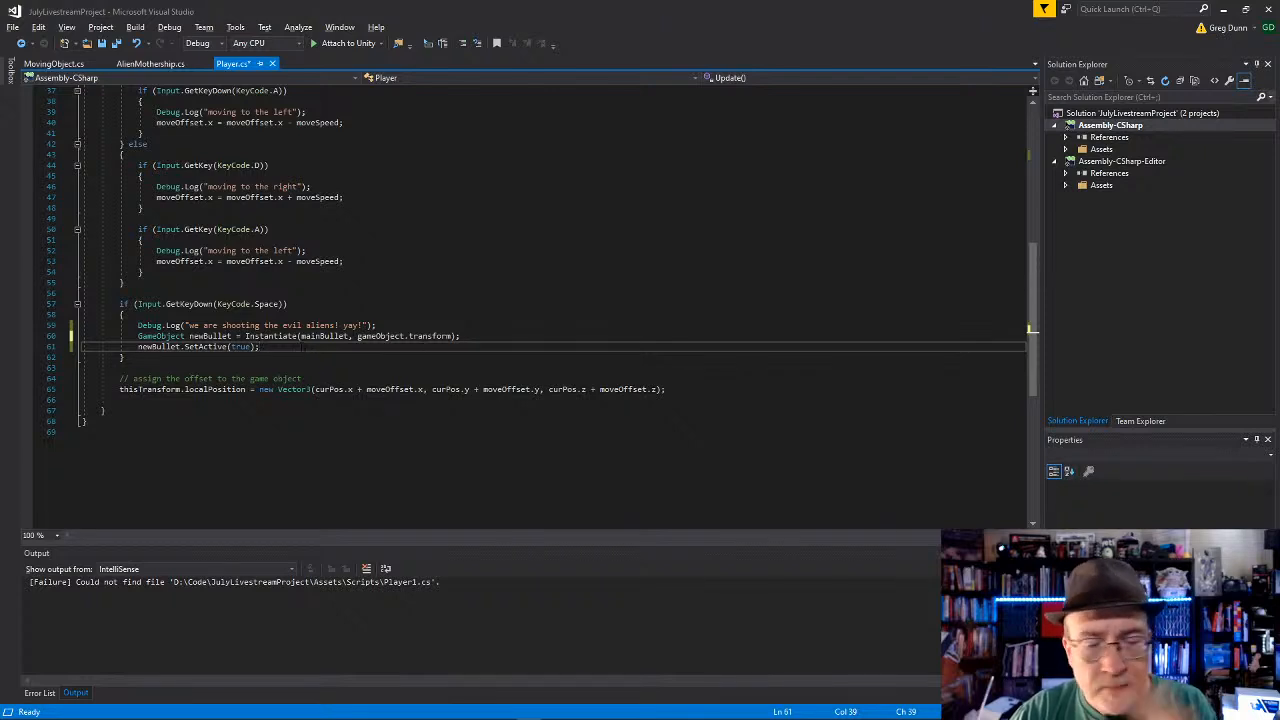
key("alt+Tab")
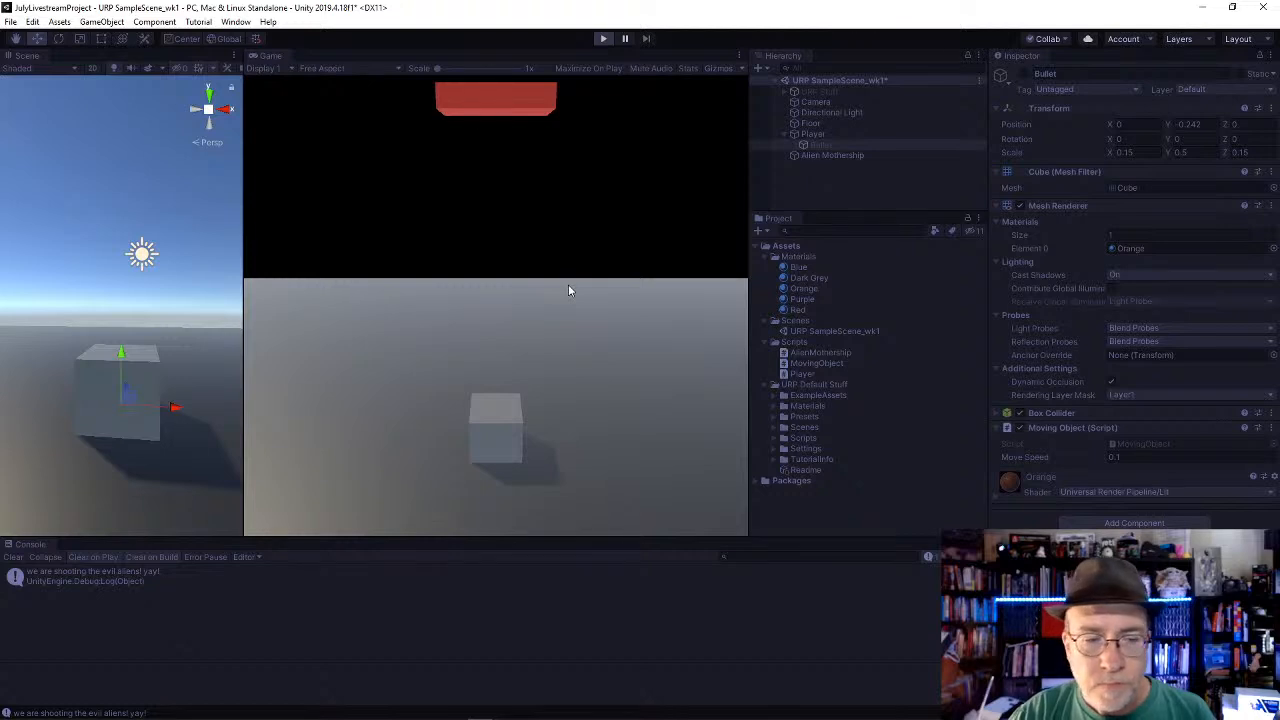
Step: Play the scene, fire repeated shots while moving the Player right and left, and stop playback
key("ctrl+p")
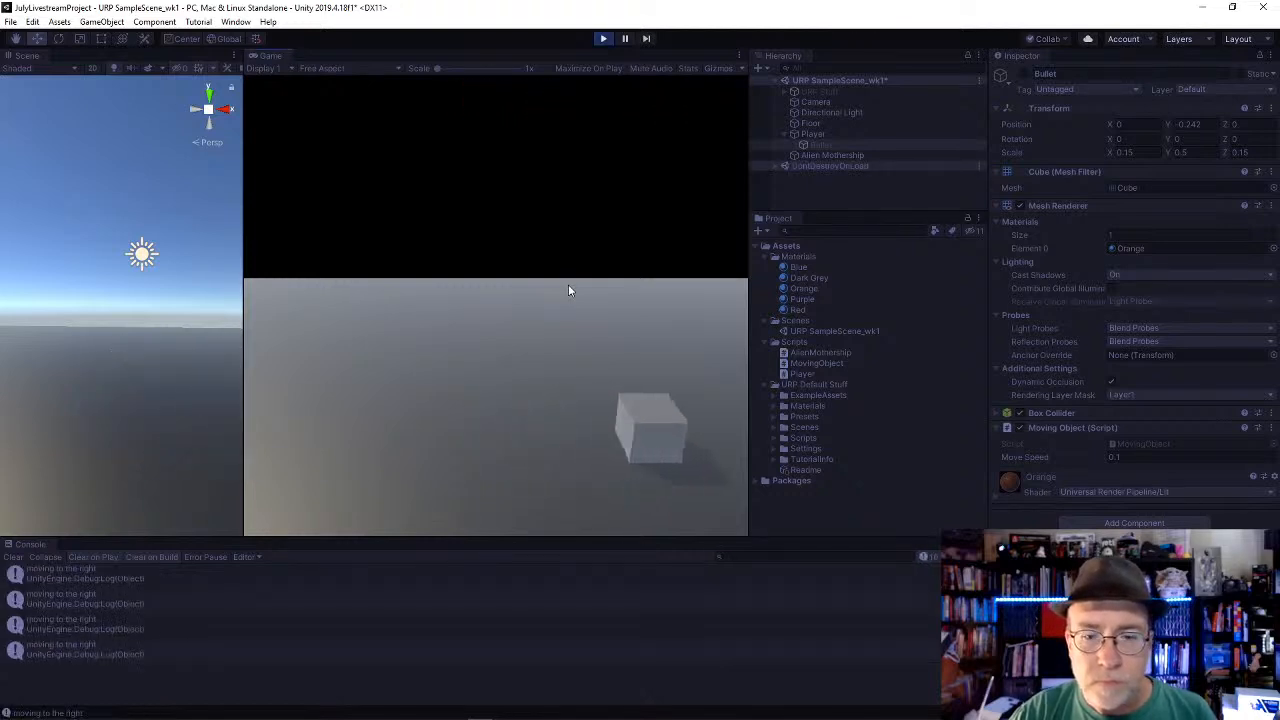
key("space")
key("space")
key("space")
key("space")
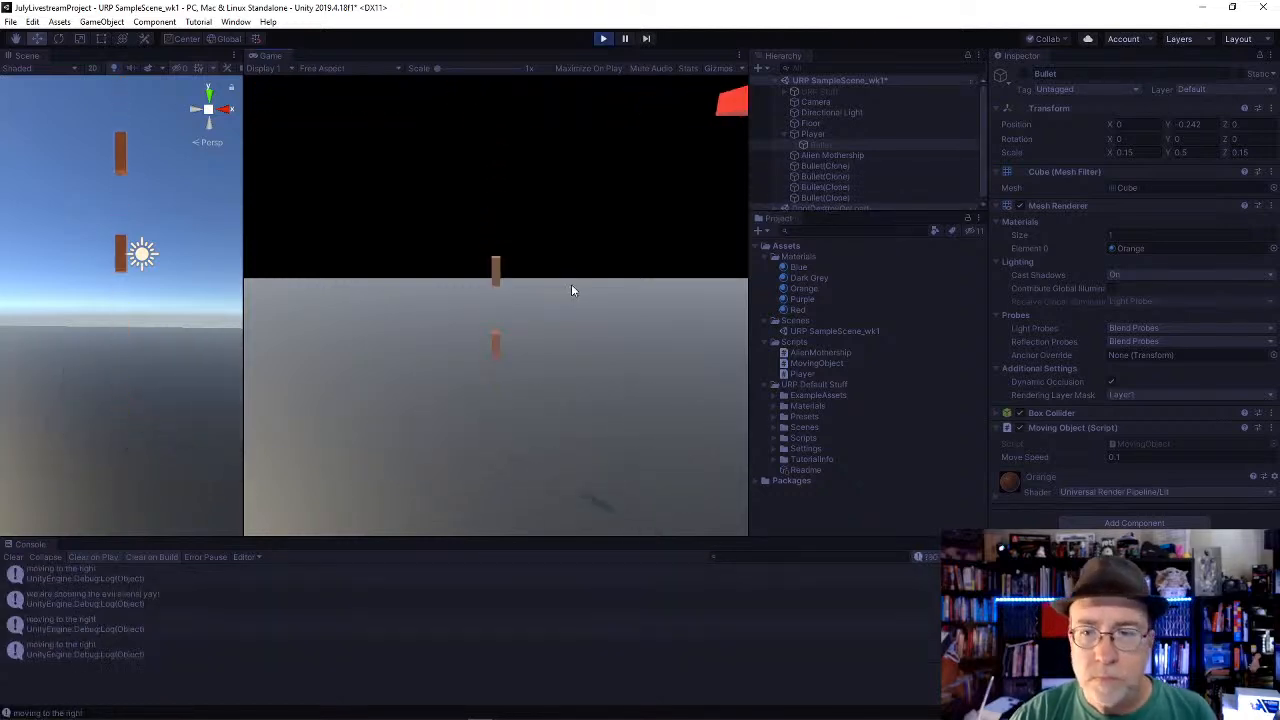
key("a")
key("space")
key("space")
key("space")
left_click(602, 39)
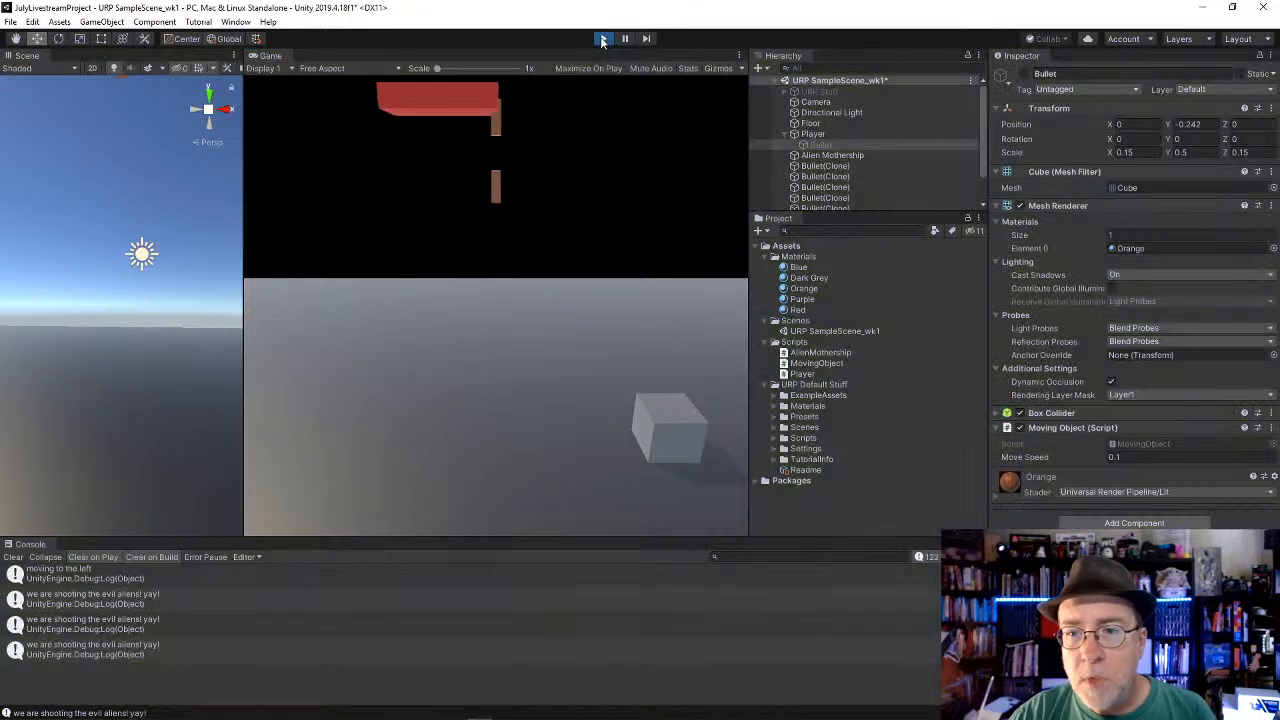
Step: Return to Player.cs in Visual Studio and add an empty line after newBullet.SetActive(true);
key("alt+Tab")
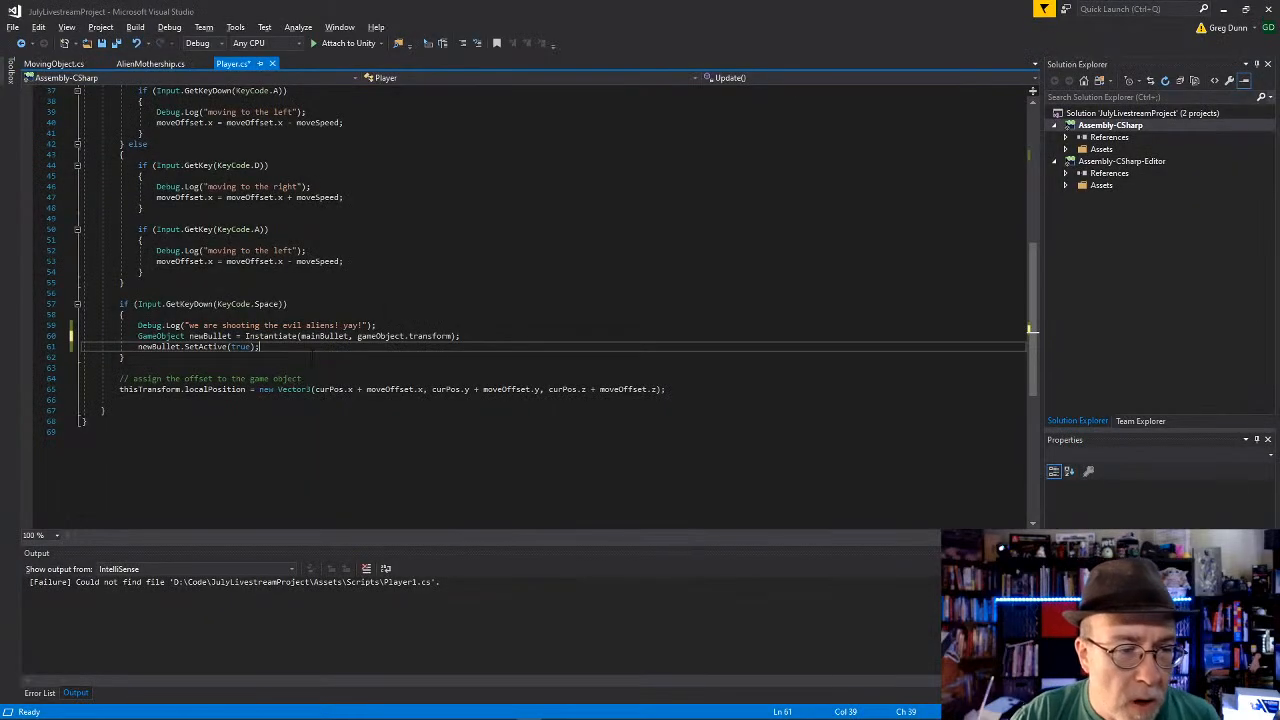
key("Return")
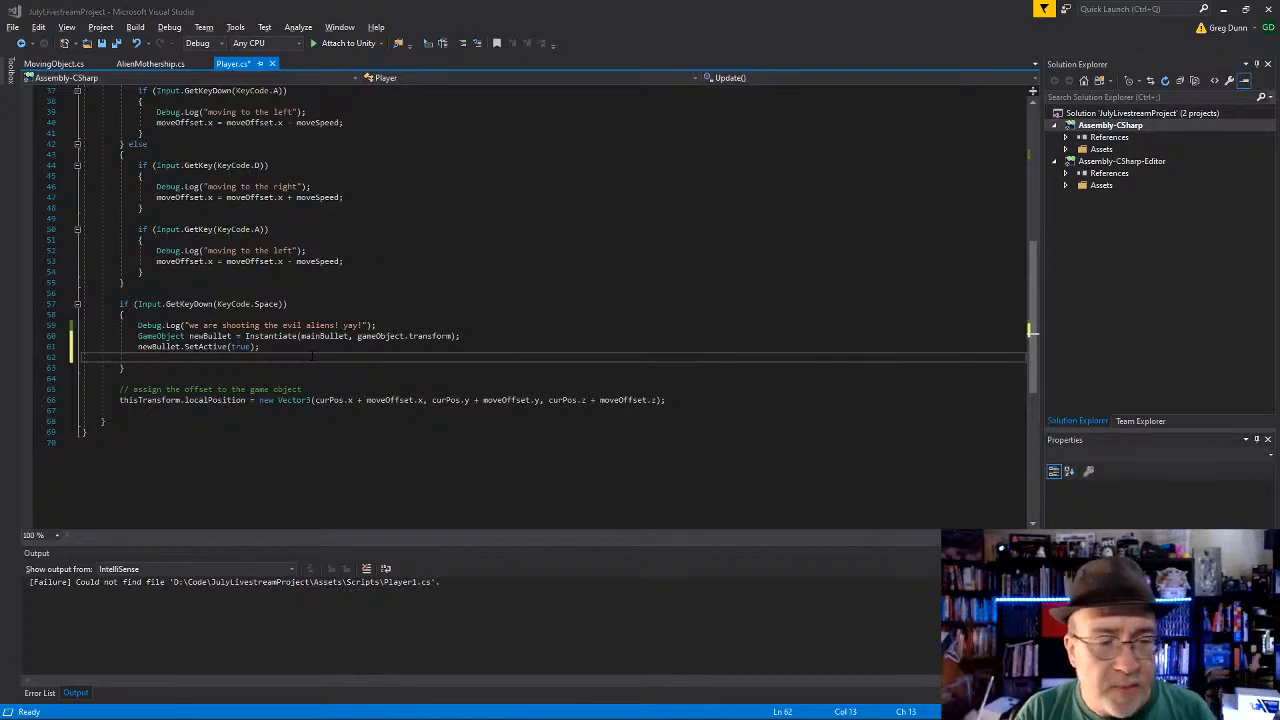
key("alt+Tab")
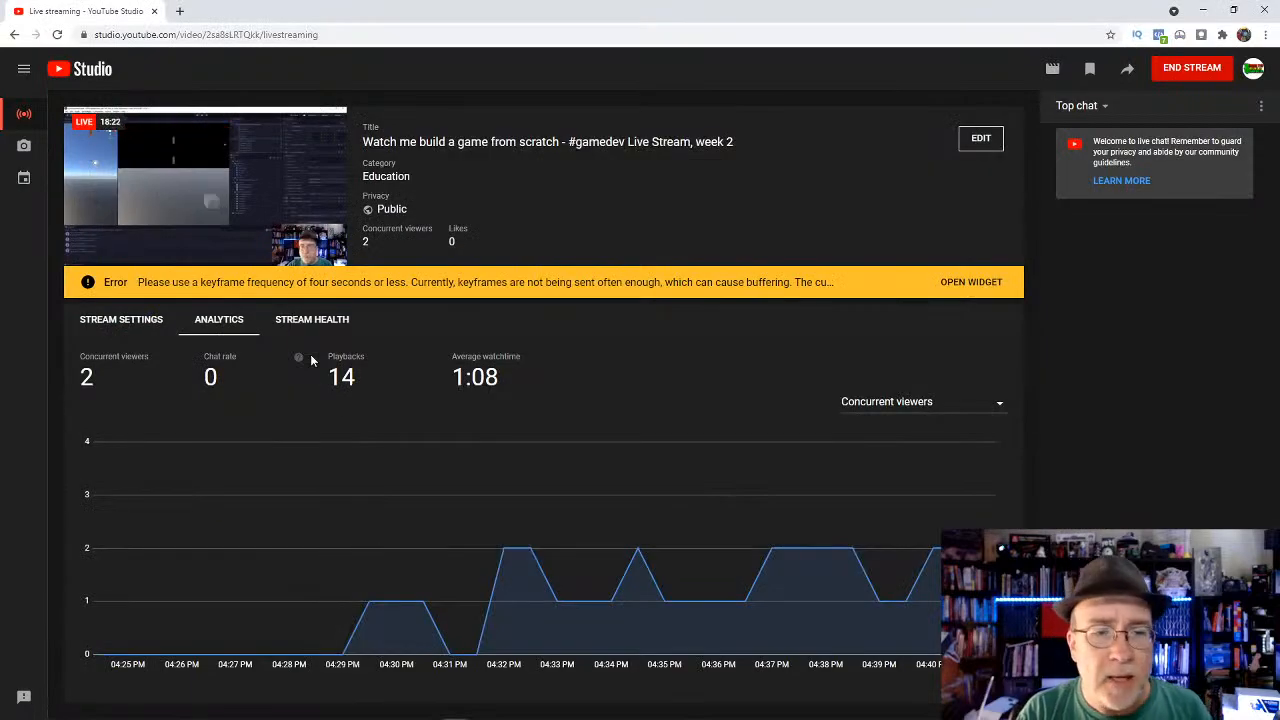
left_click(1201, 10)
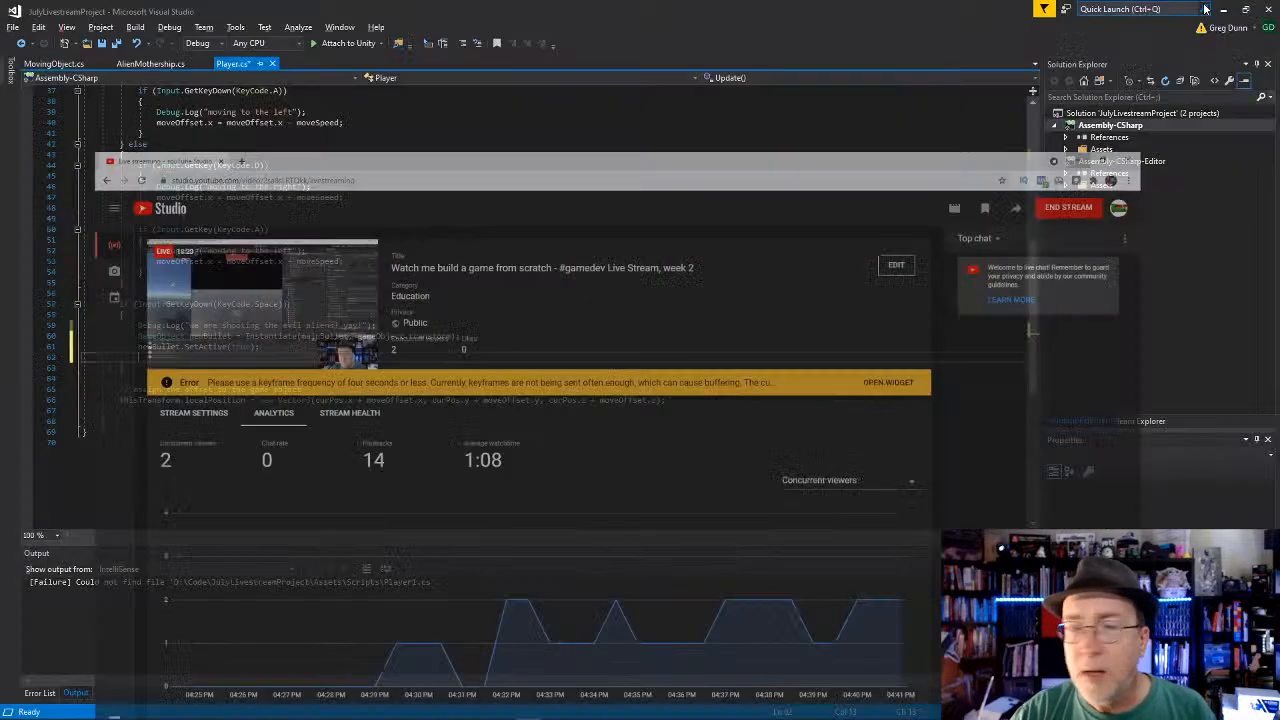
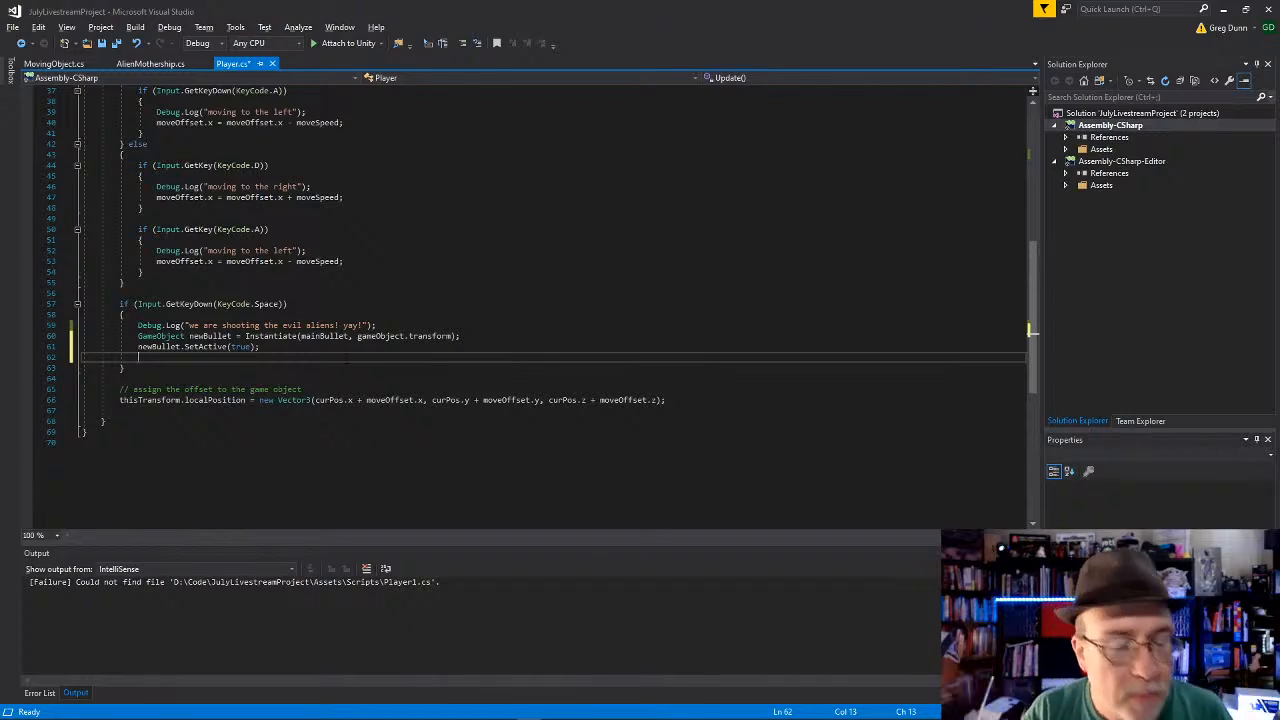
Step: Start a new statement newBullet.transform. on the line below newBullet.SetActive(true); in the Space key block
key("Up")
key("Up")
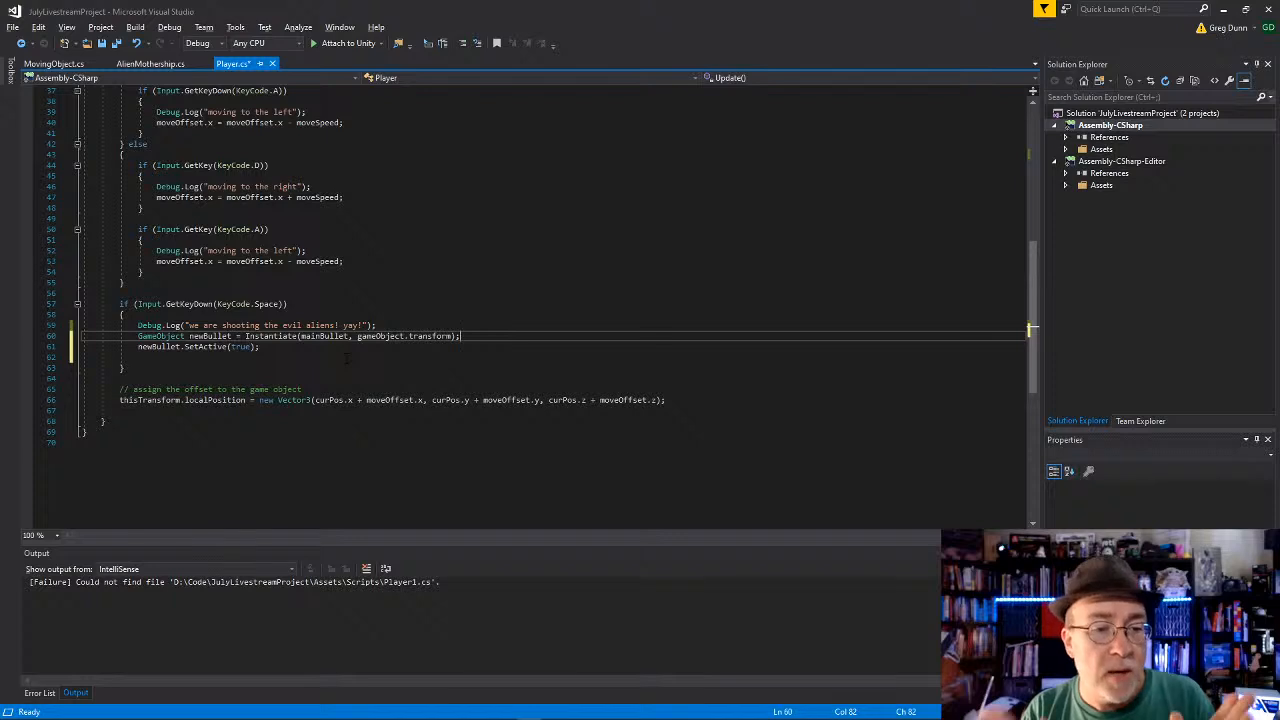
key("Down")
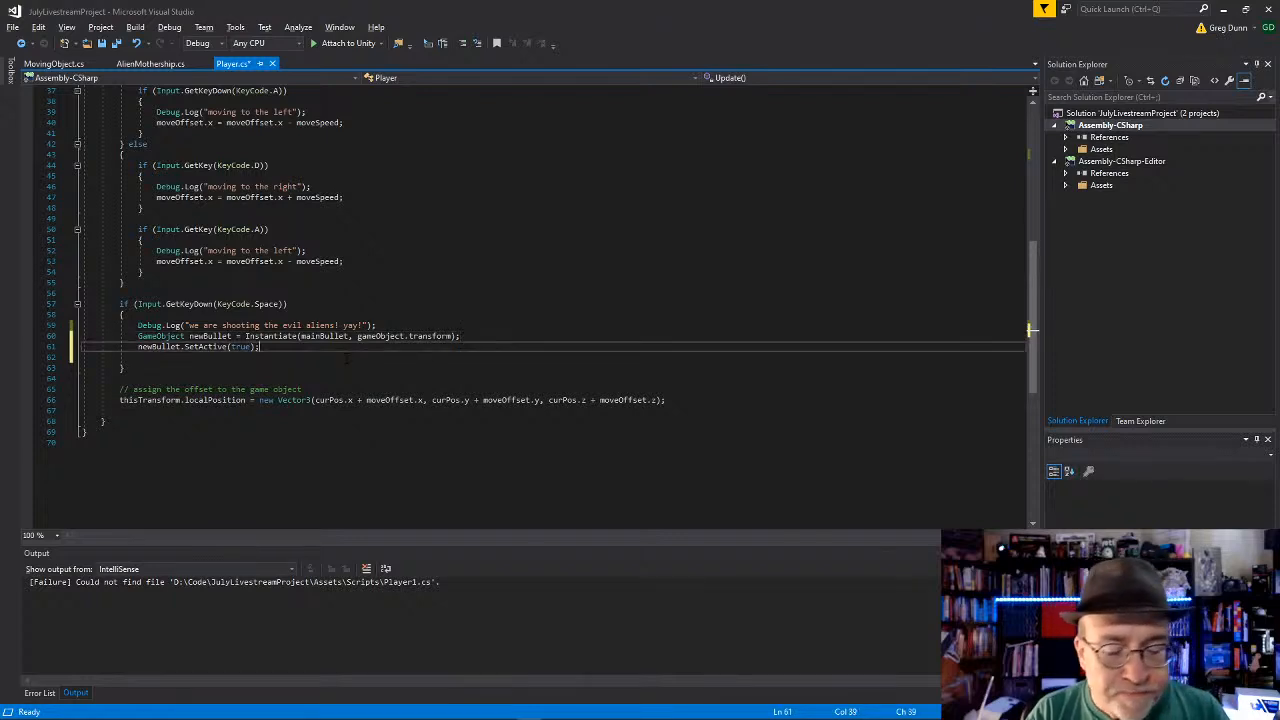
key("Return")
type("newB")
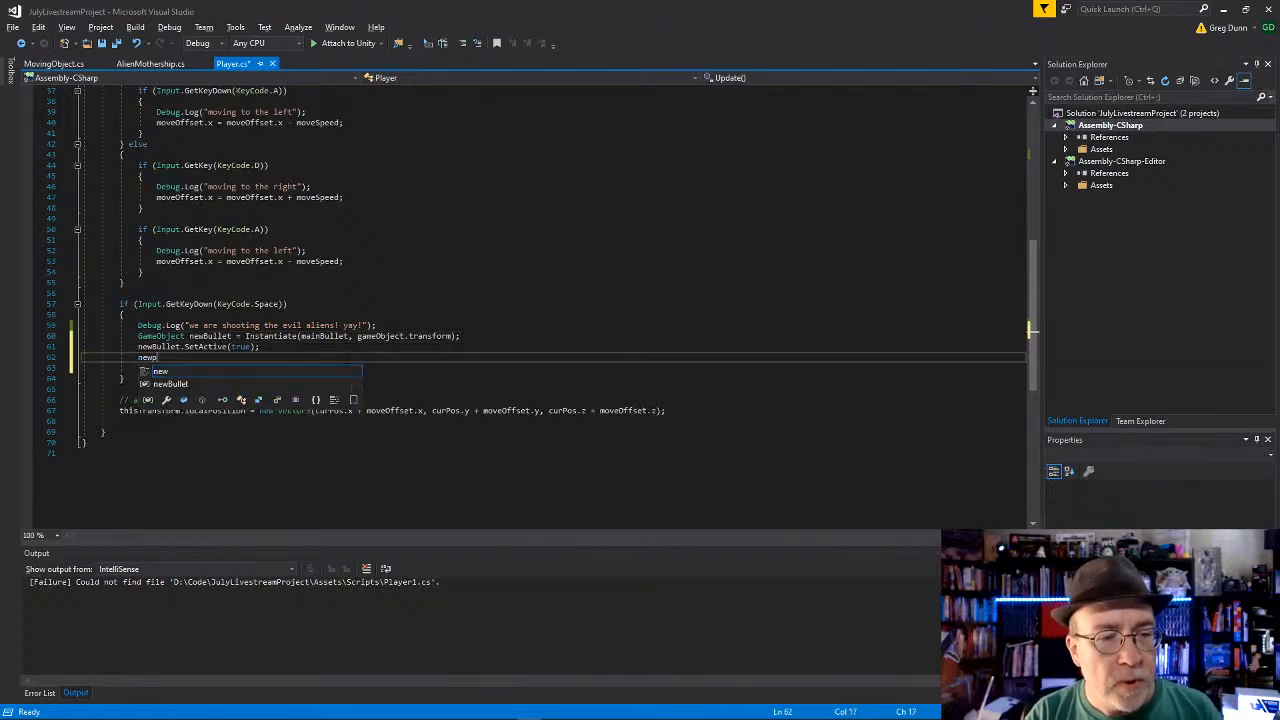
type("ullet.tra")
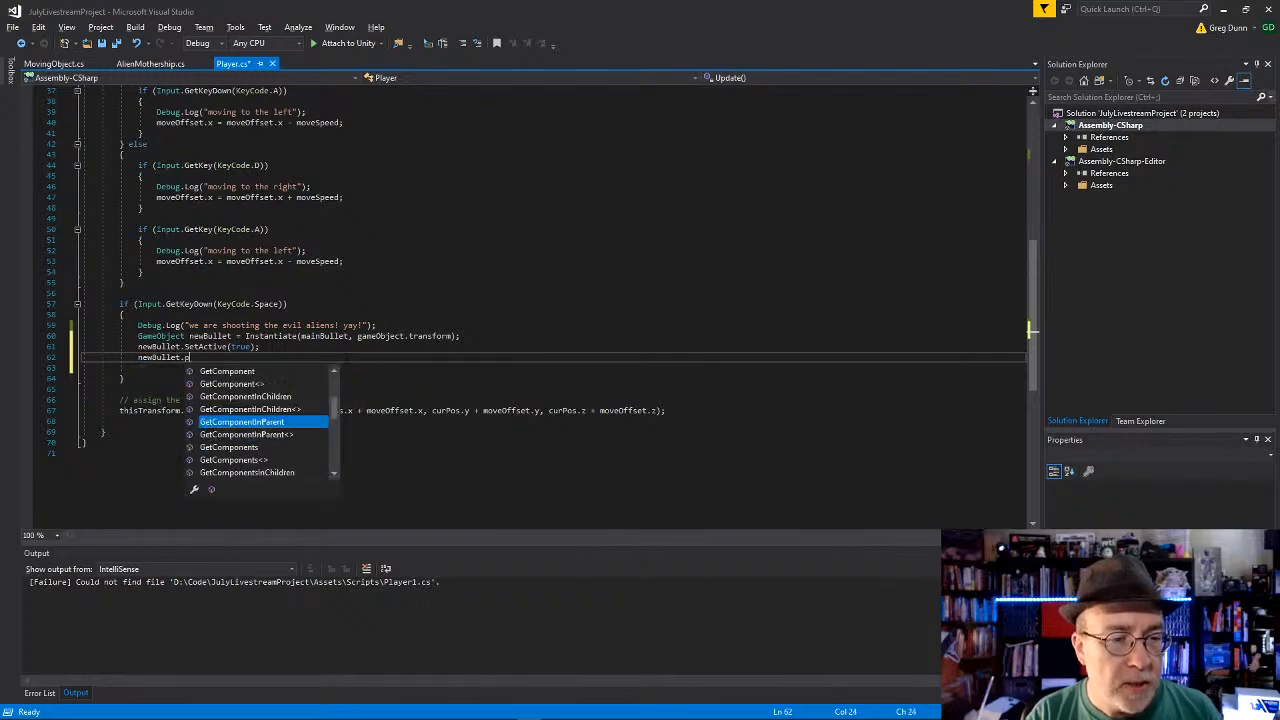
type("nsform.parent =")
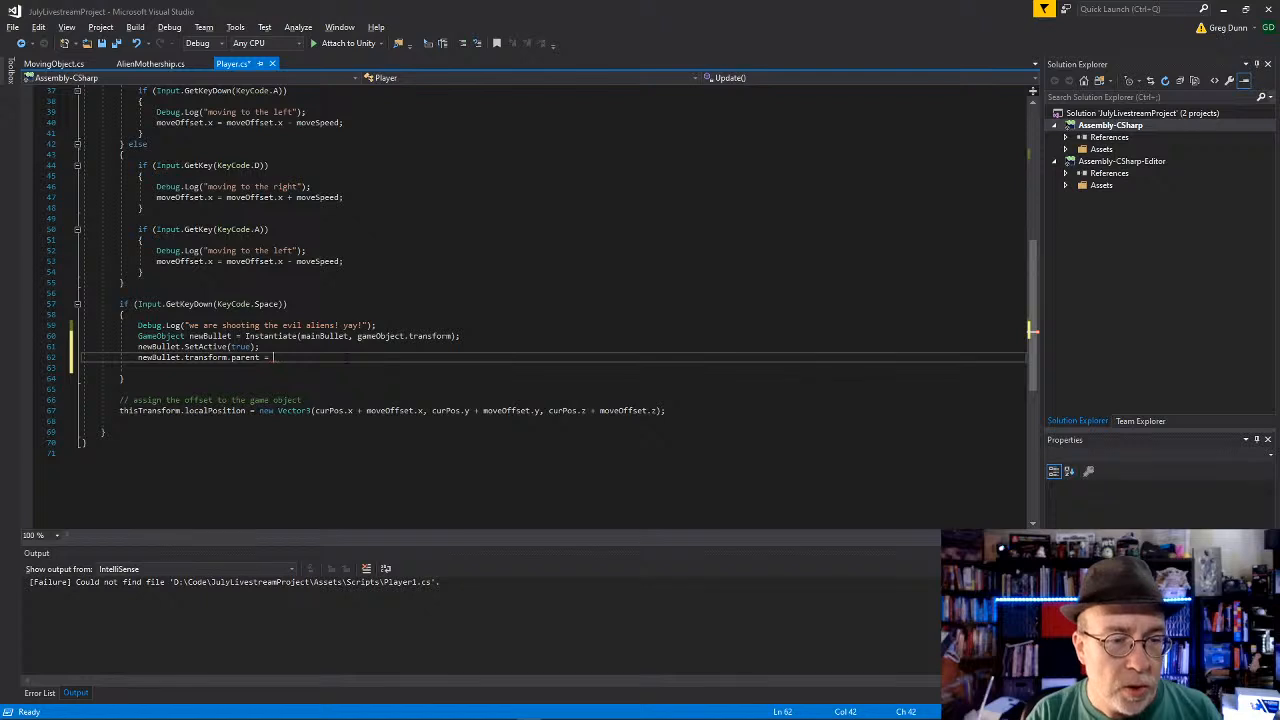
key("BackSpace")
key("BackSpace")
key("BackSpace")
key("BackSpace")
key("BackSpace")
key("BackSpace")
key("BackSpace")
key("BackSpace")
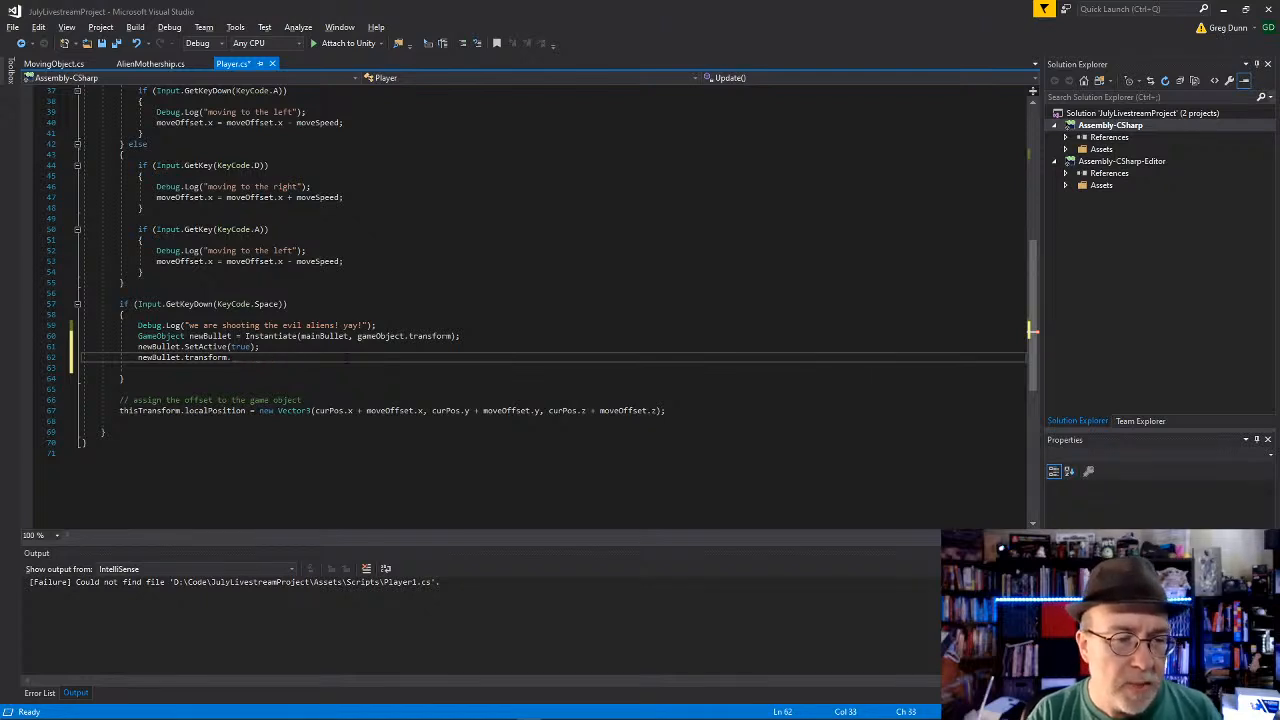
Step: Complete the statement as newBullet.transform.SetParent(gameObject.transform); and save Player.cs
type("set")
key("Down")
key("Down")
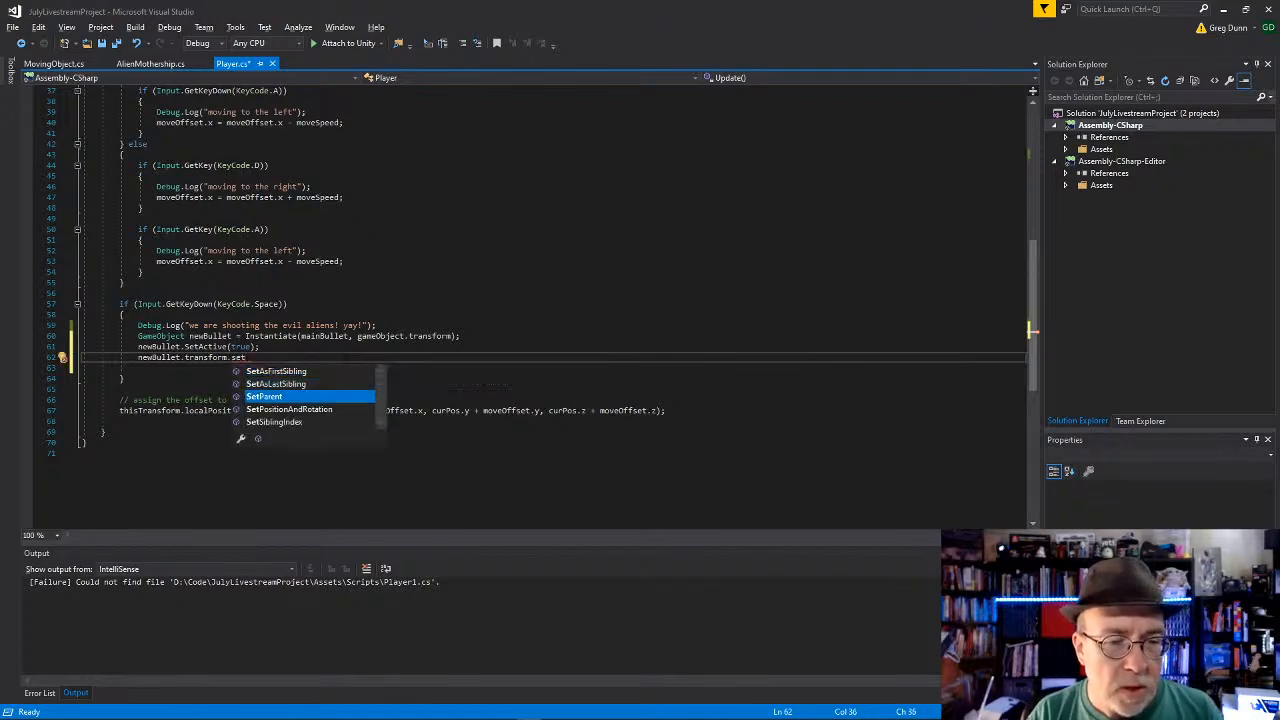
key("Tab")
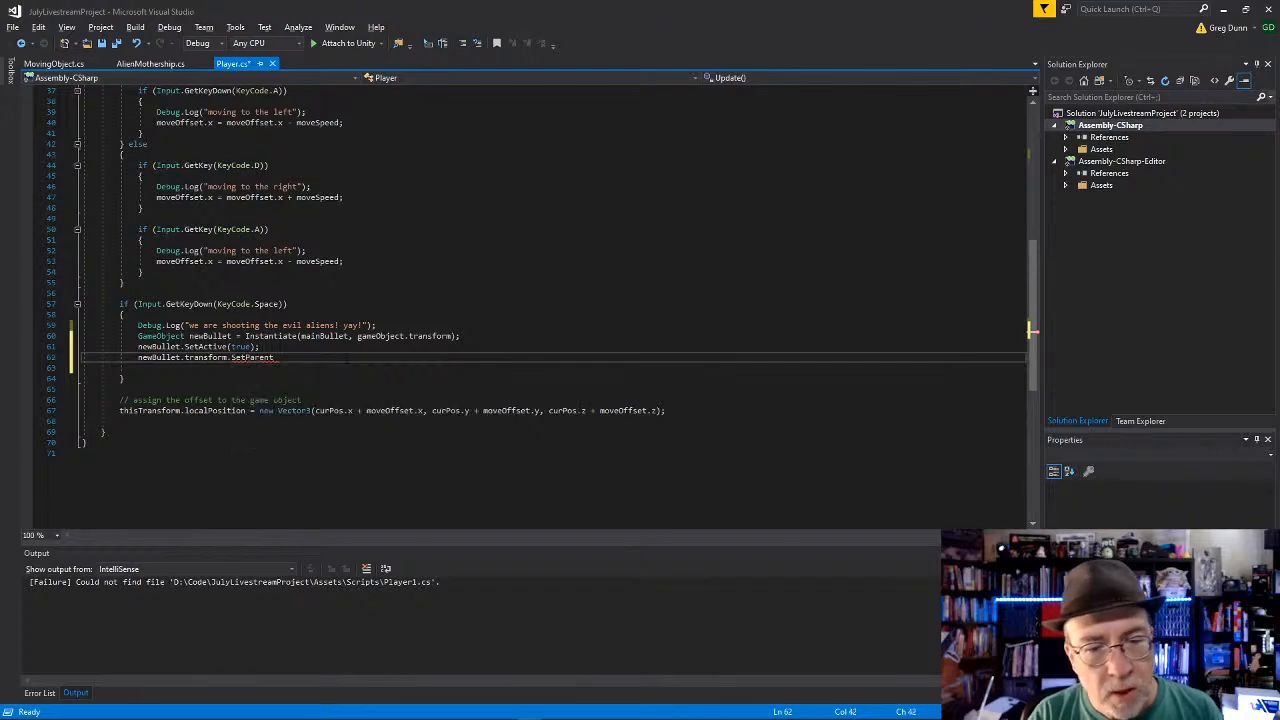
type("(game")
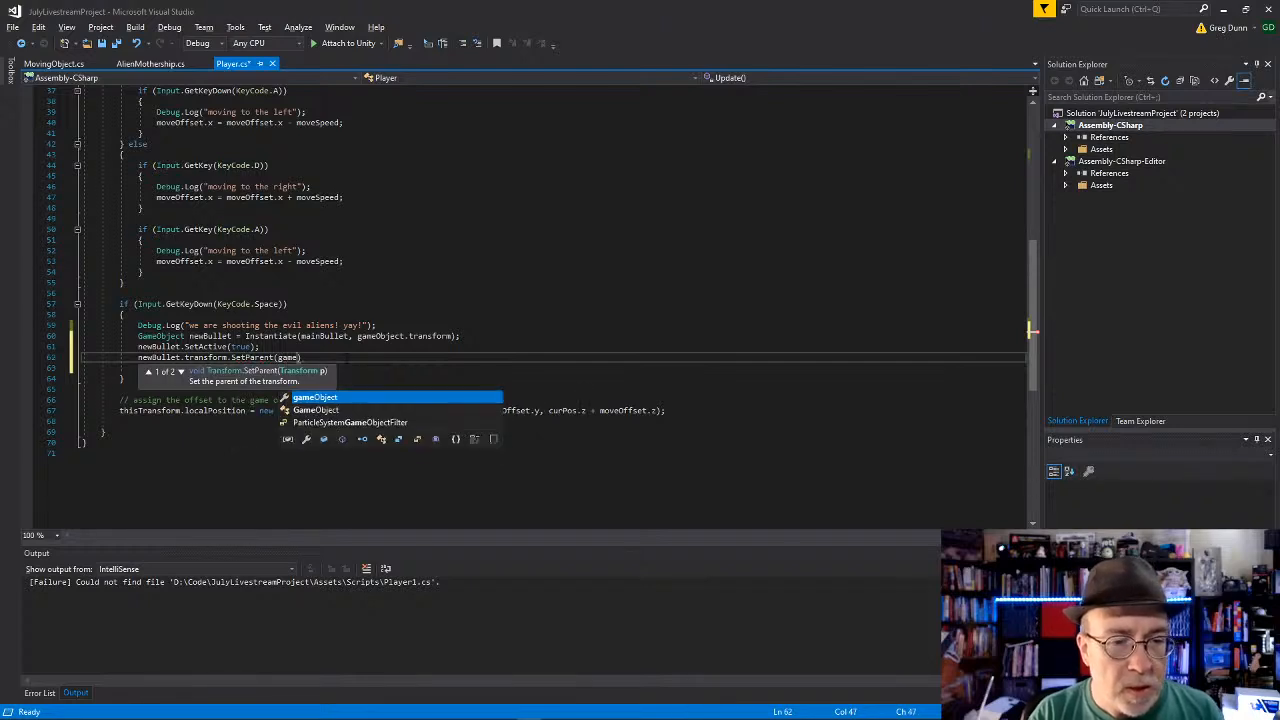
type("Object.transform);")
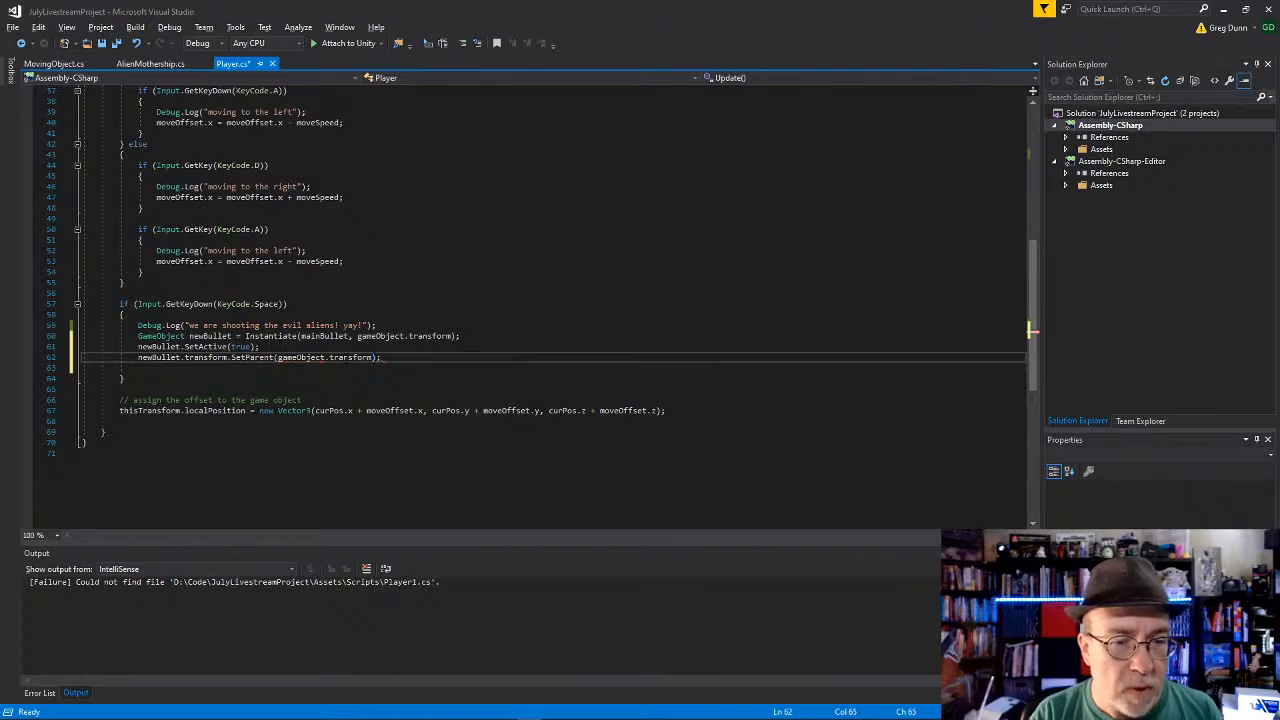
key("Down")
key("Down")
key("ctrl+s")
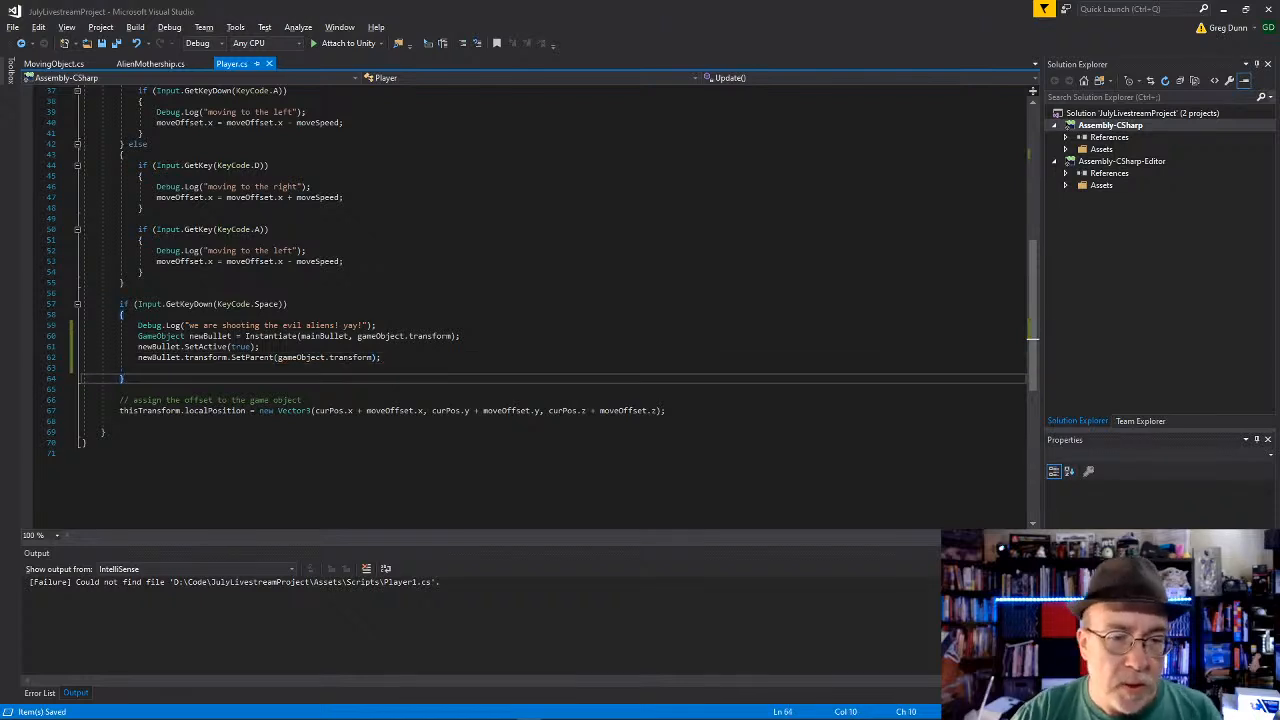
Step: Reduce the Instantiate call to Instantiate(mainBullet), remove the empty line at the end of the Space block, and switch to Unity
left_click(413, 337)
left_click_drag(413, 337, 392, 339)
key("BackSpace")
key("BackSpace")
key("BackSpace")
left_click(392, 389)
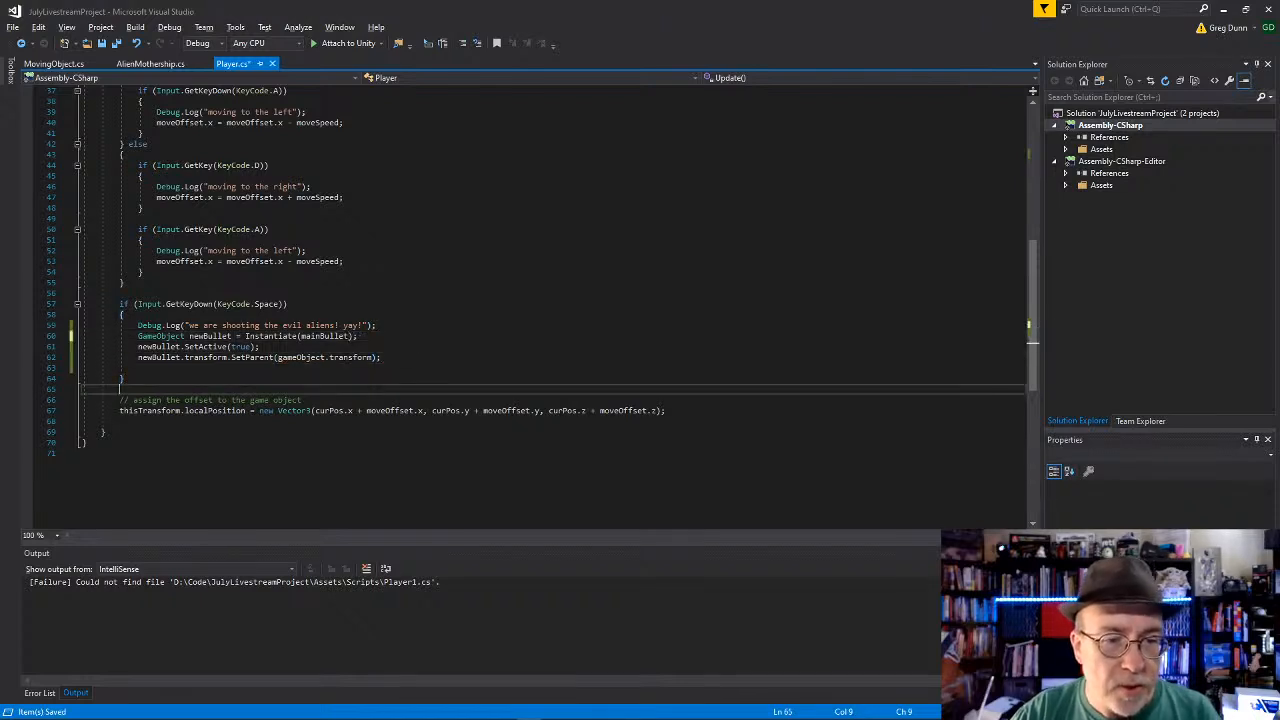
left_click(380, 368)
key("BackSpace")
key("alt+Tab")
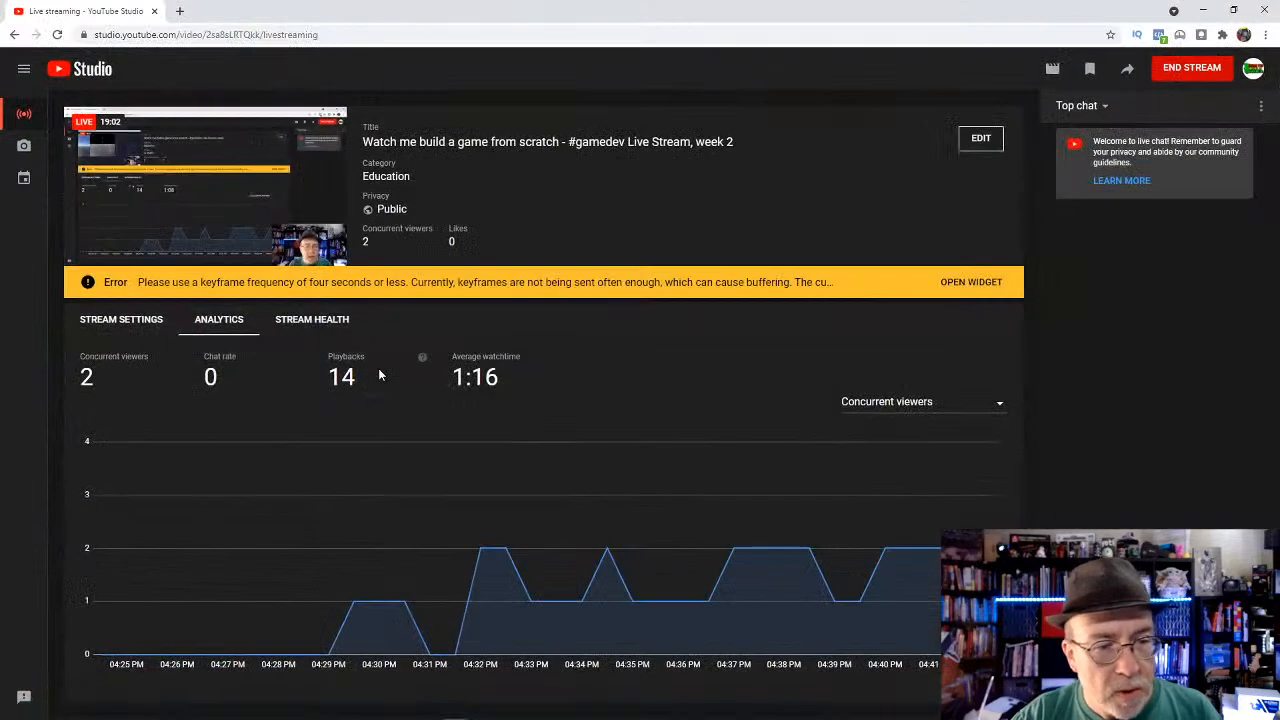
key("alt+Tab")
key("alt+Tab")
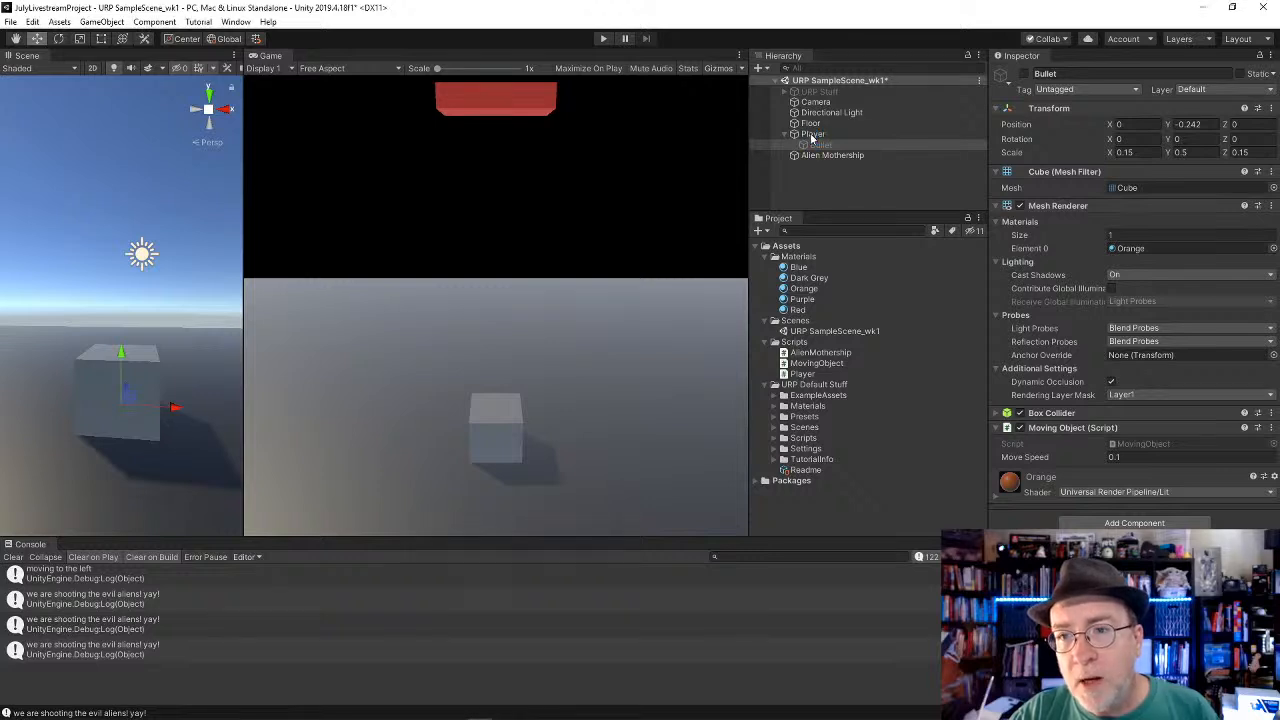
Step: Select the Player, play the scene, and fire repeated shots while moving the Player right and left
left_click(813, 135)
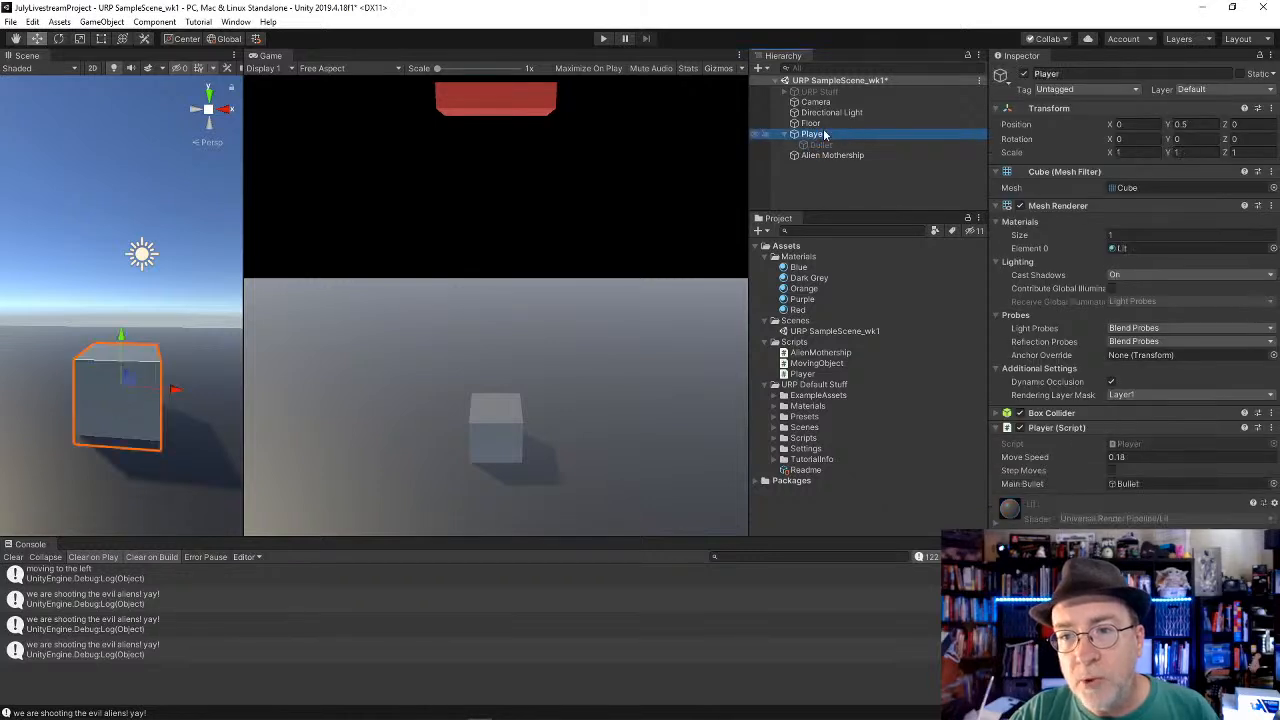
left_click(604, 38)
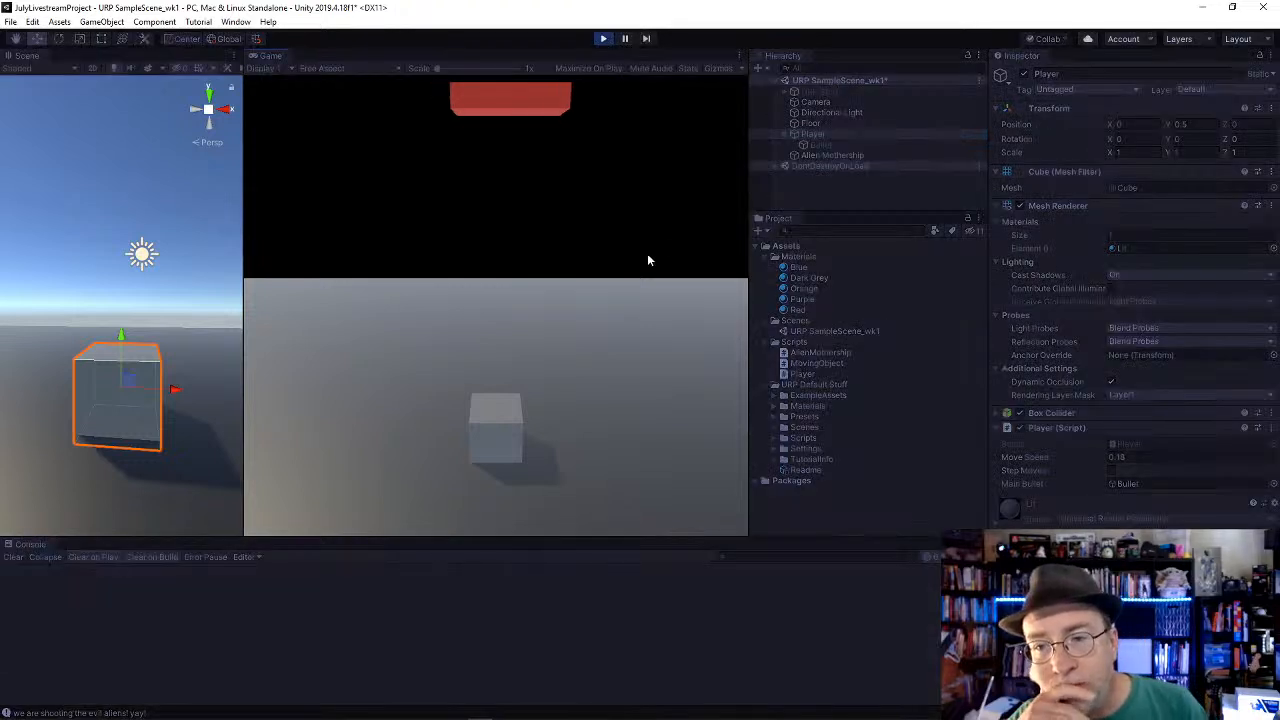
key("space")
key("space")
key("space")
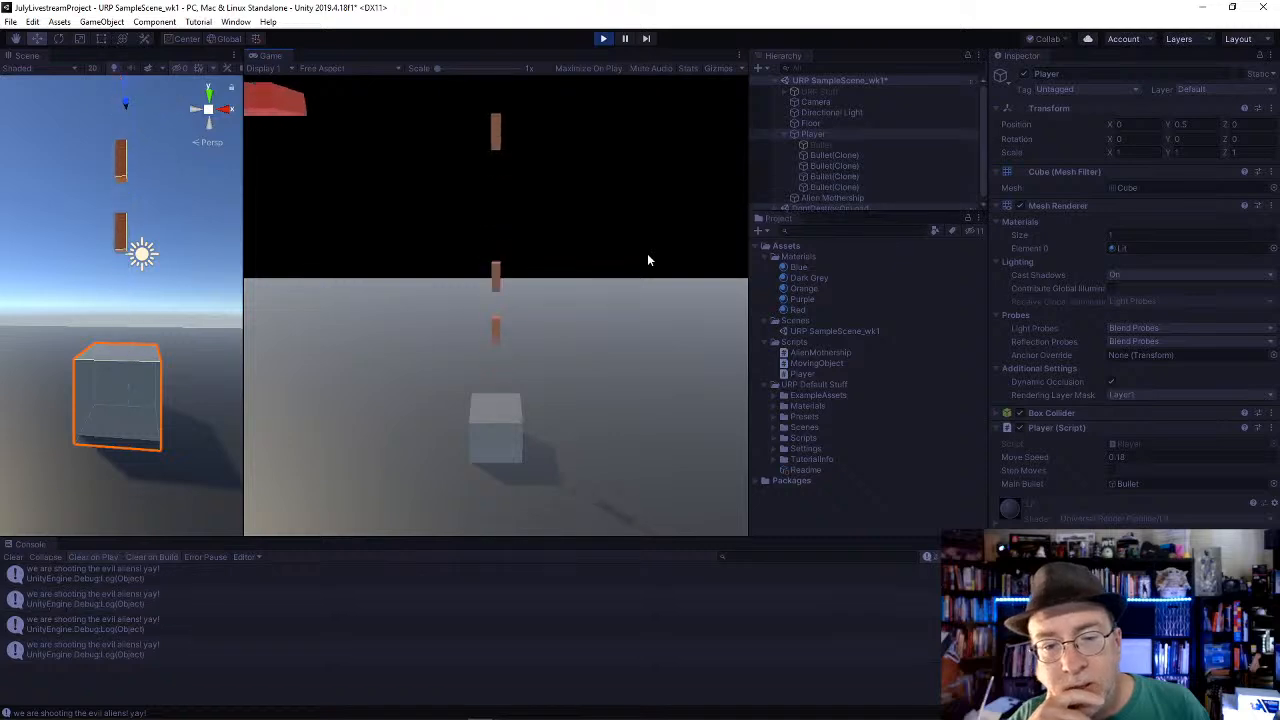
key("Right")
key("Left")
key("space")
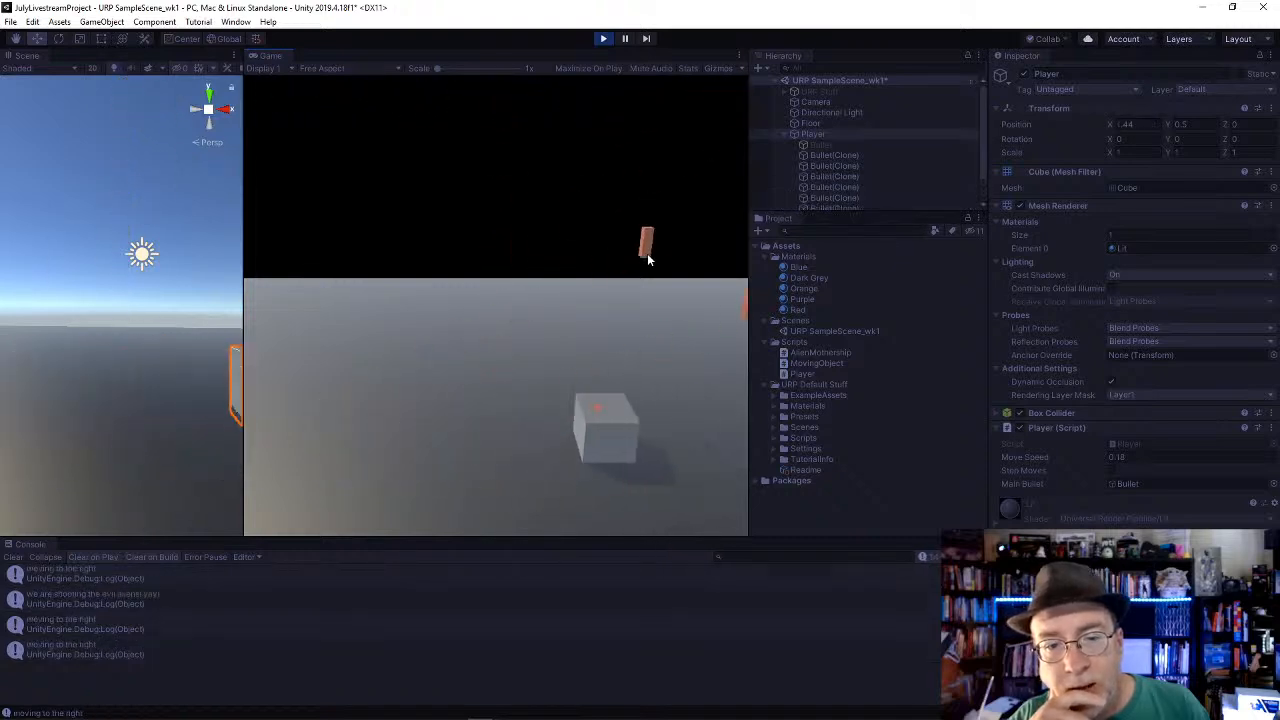
key("Right")
key("space")
key("space")
key("space")
key("Left")
key("space")
key("space")
key("space")
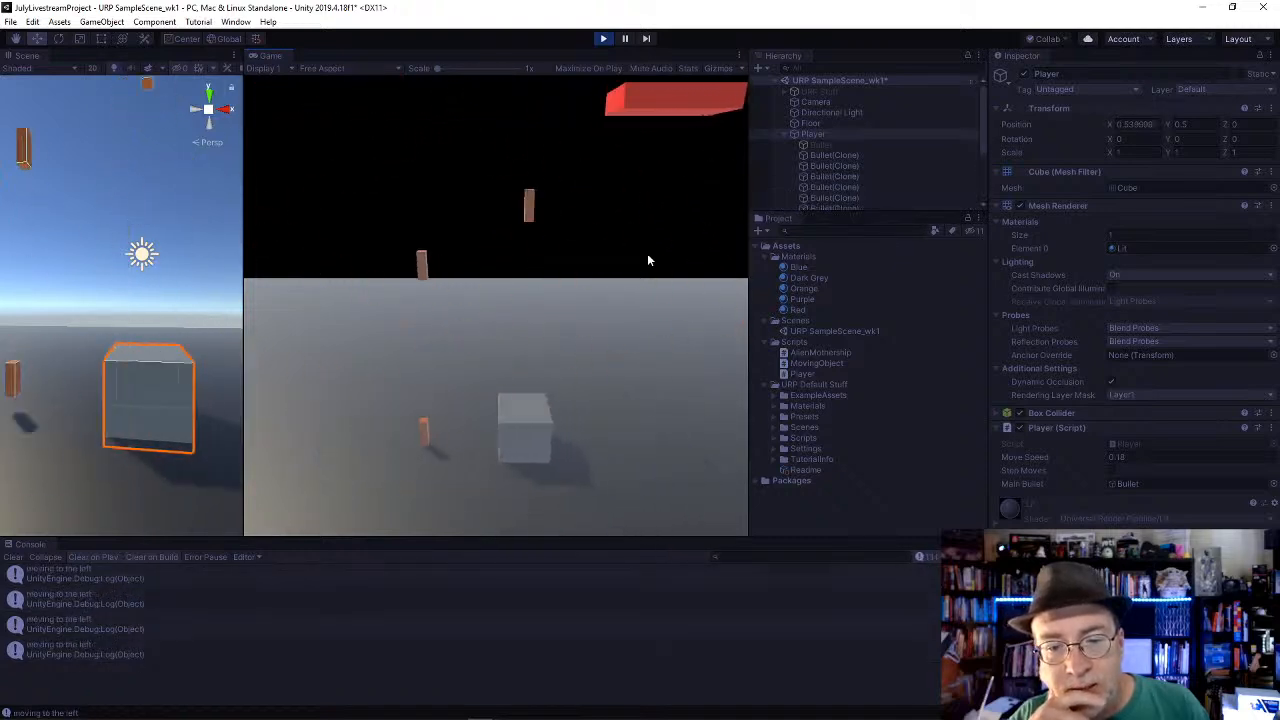
key("Right")
key("space")
key("space")
key("space")
key("Left")
key("space")
key("space")
key("space")
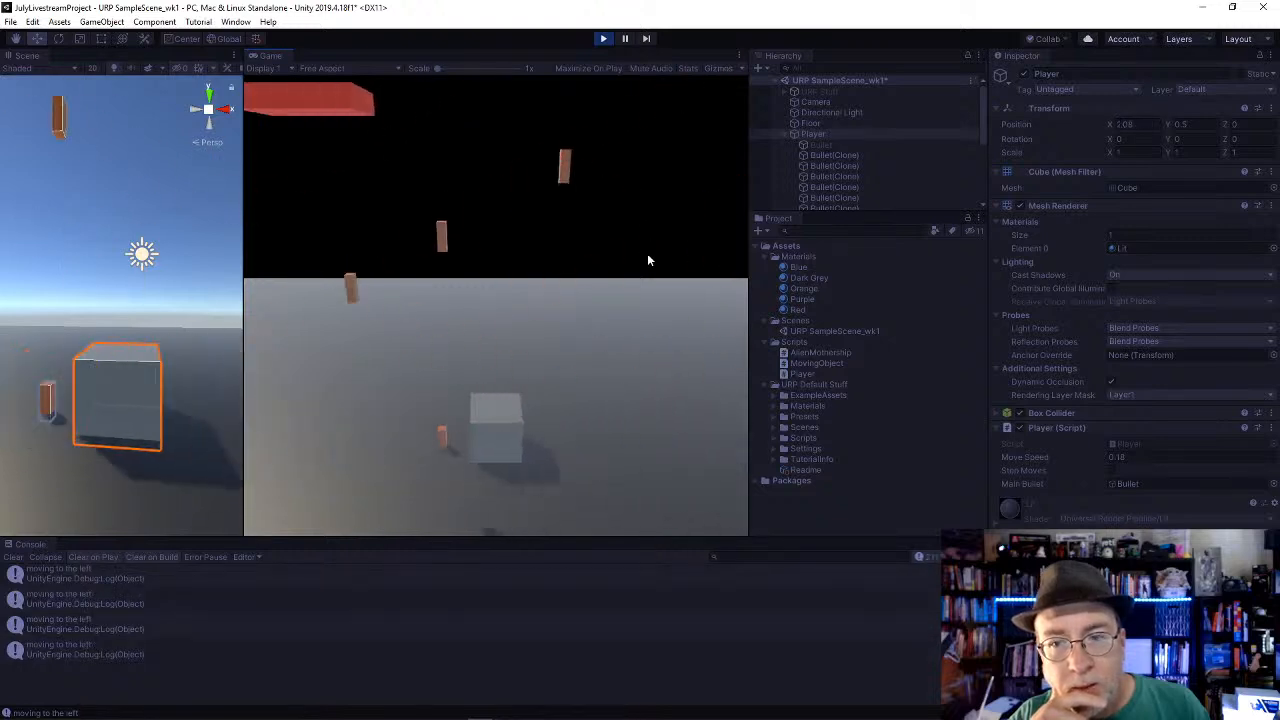
key("Right")
key("space")
key("space")
key("space")
key("Left")
key("space")
key("space")
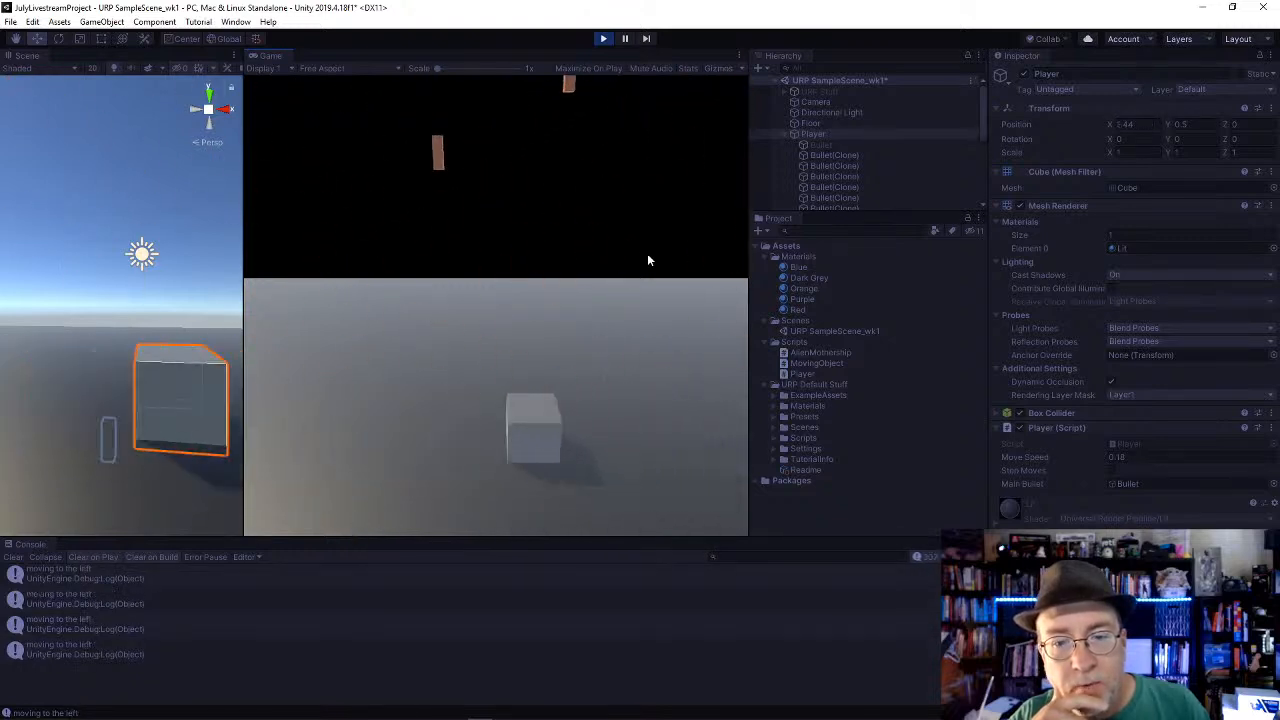
key("Right")
key("space")
key("Left")
key("space")
key("Right")
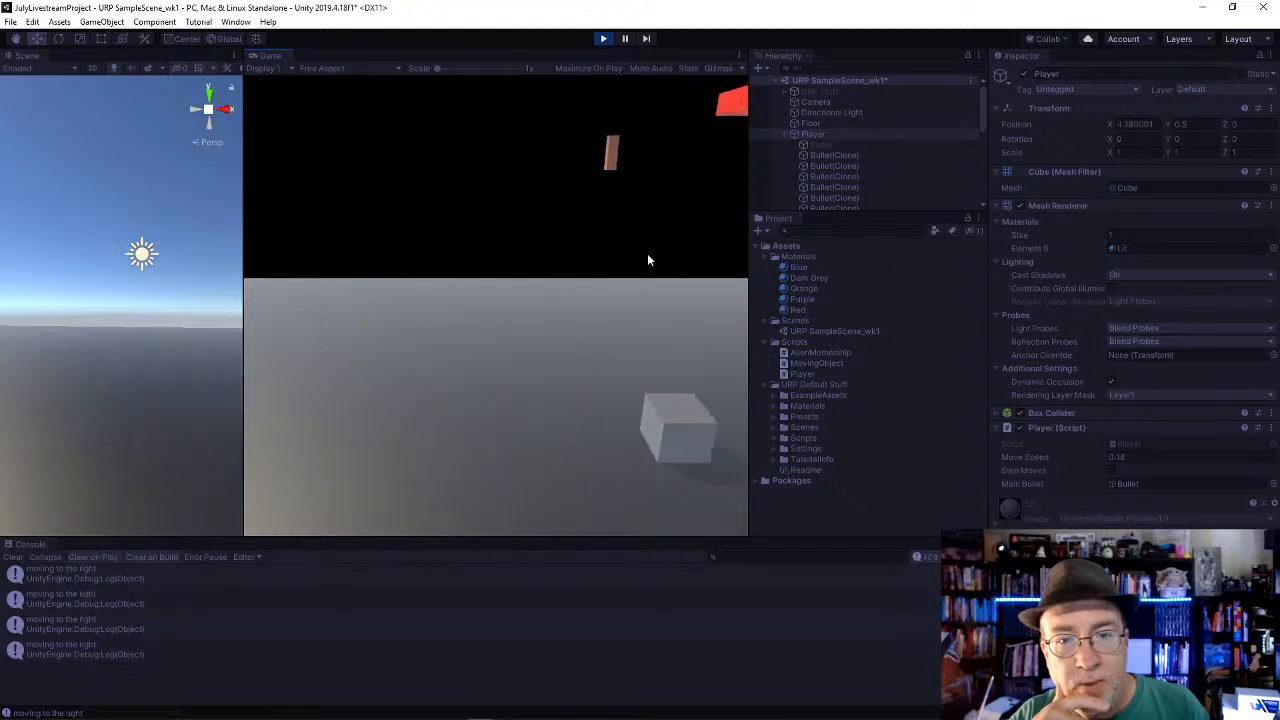
key("Left")
key("space")
key("Right")
key("space")
key("Left")
key("space")
key("Right")
key("space")
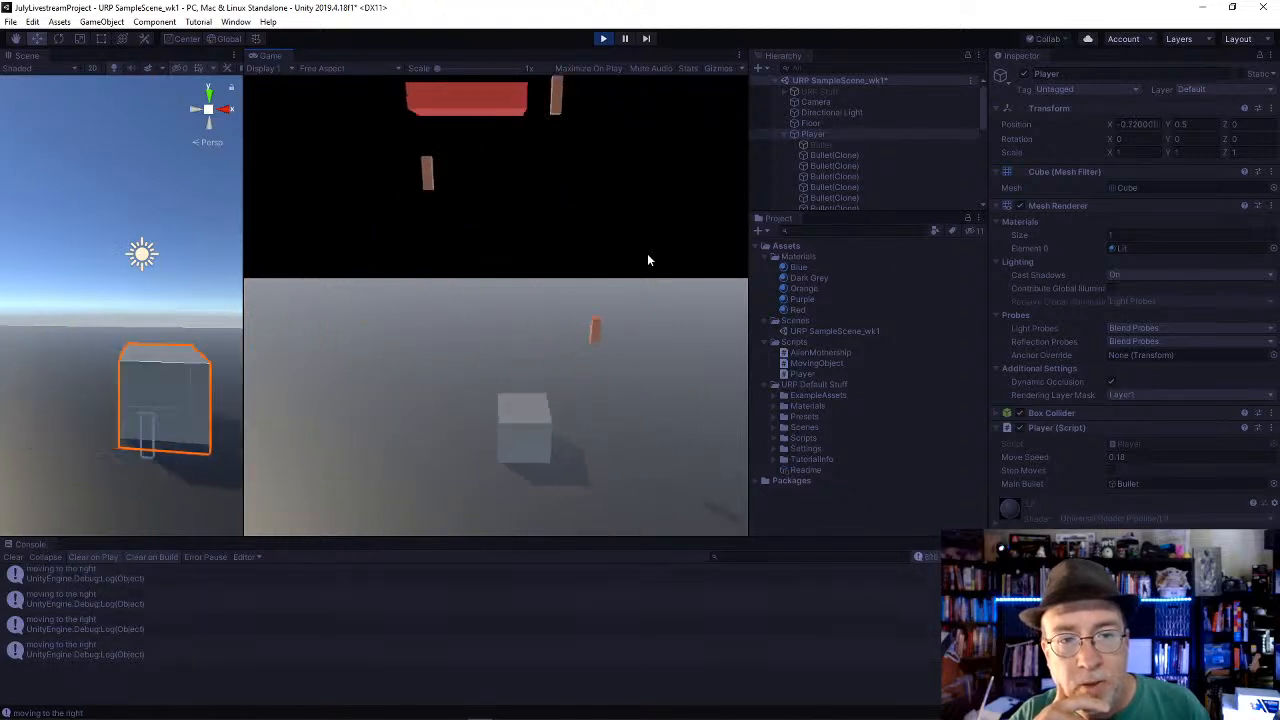
key("Left")
key("space")
key("Right")
key("space")
key("Left")
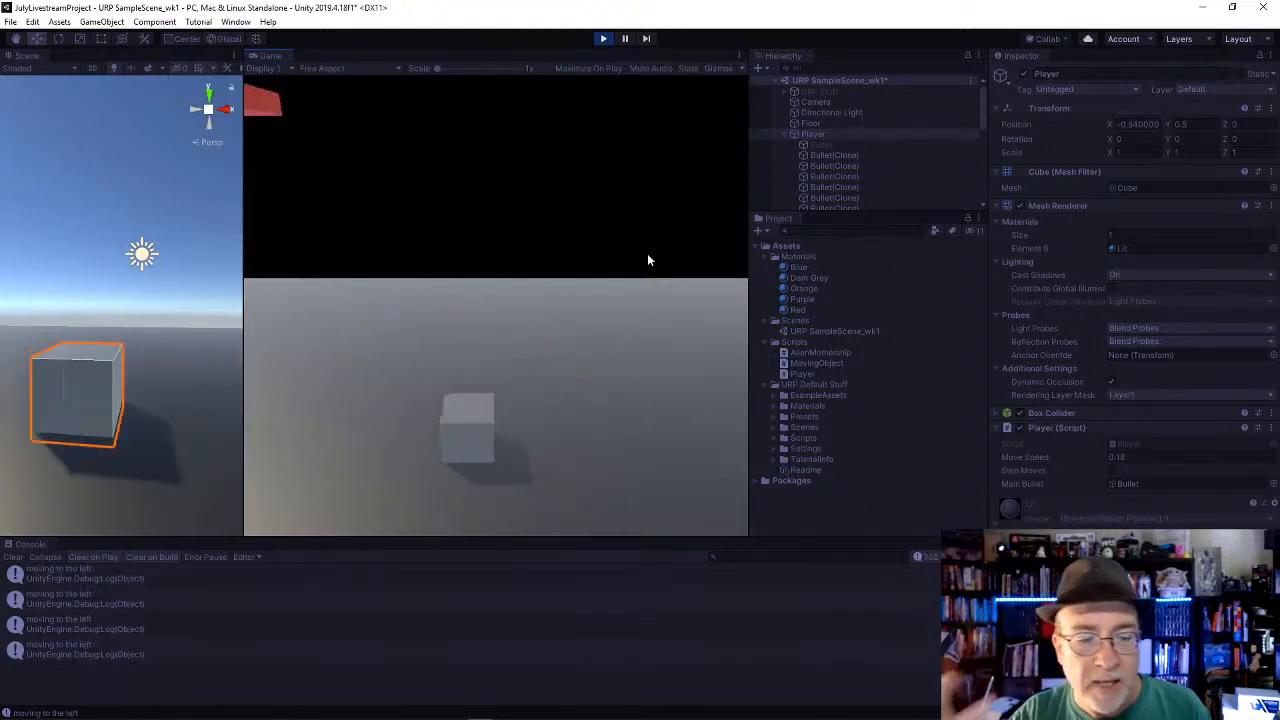
Step: Look through the bullet clones under Player in the Hierarchy and stop playback
scroll(815, 116, "down", 5)
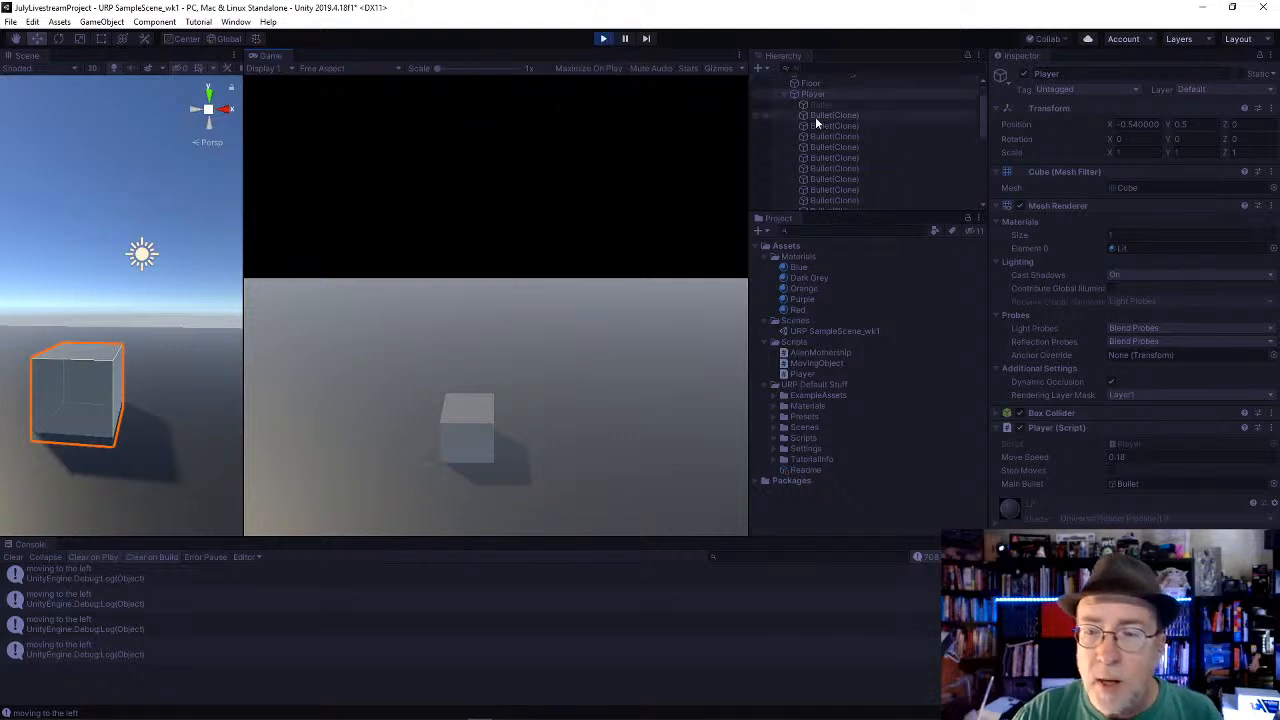
scroll(855, 160, "up", 5)
left_click(603, 38)
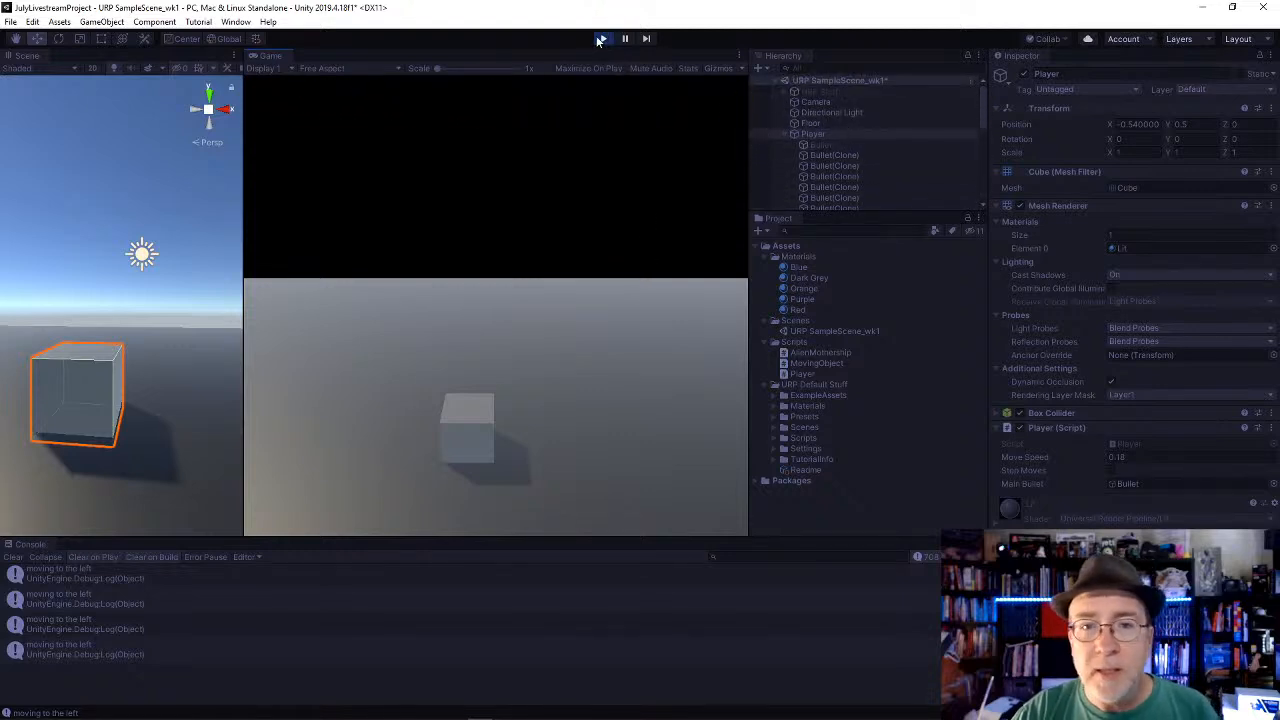
Step: Duplicate the Floor, raise the copy above the Alien Mothership to about Y 11.04, and thicken it to a Y scale of about 1.01
scroll(105, 314, "down", 10)
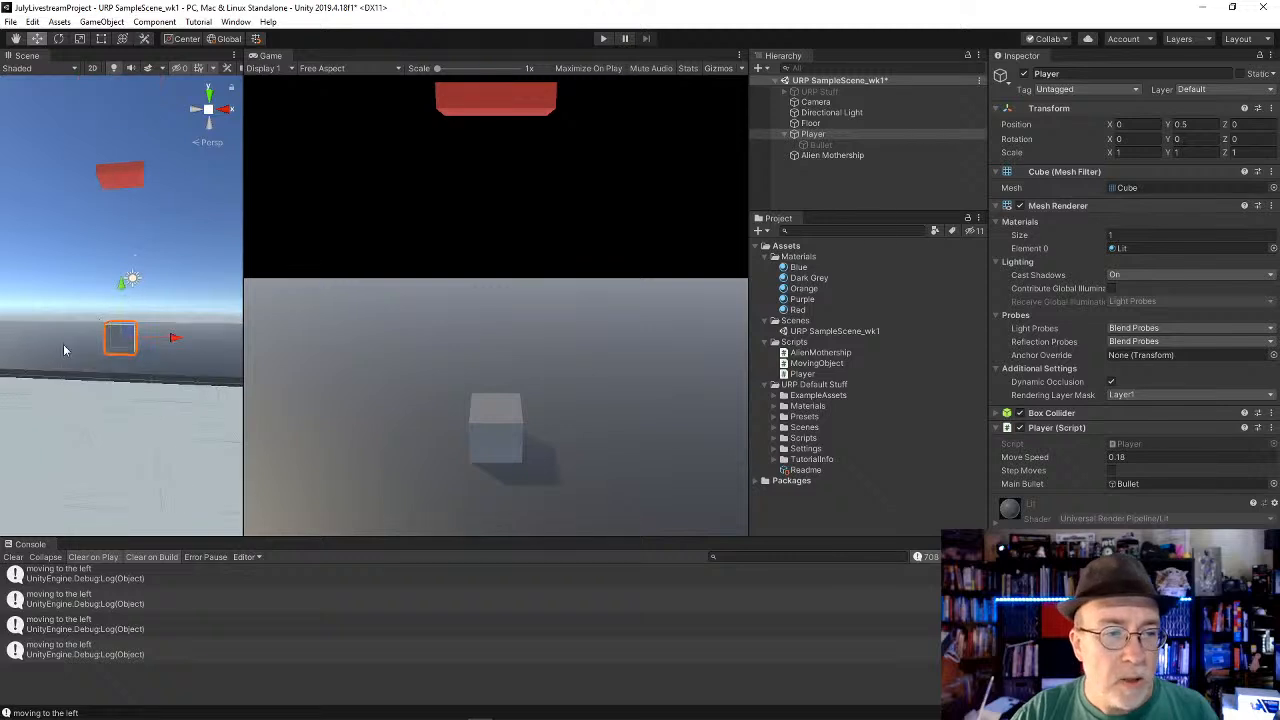
left_click_drag(110, 285, 117, 300, "alt")
left_click(105, 349)
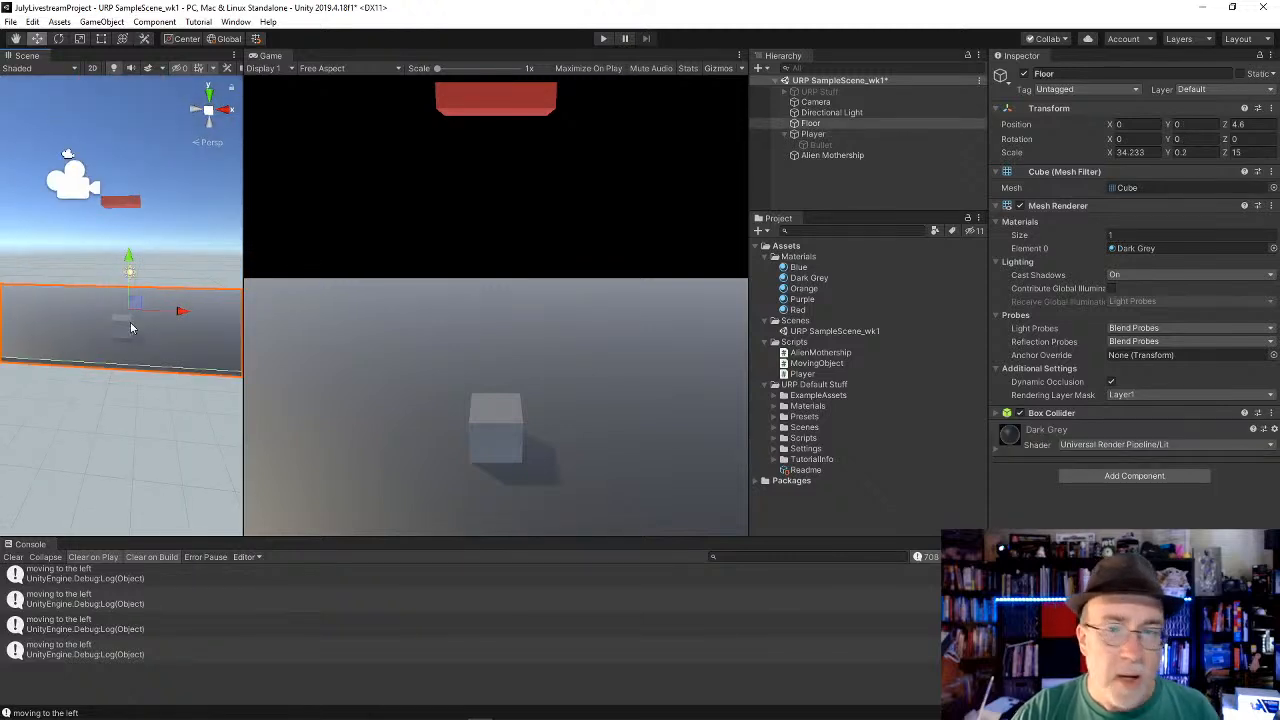
key("ctrl+d")
left_click_drag(128, 252, 126, 157)
key("e")
key("r")
key("w")
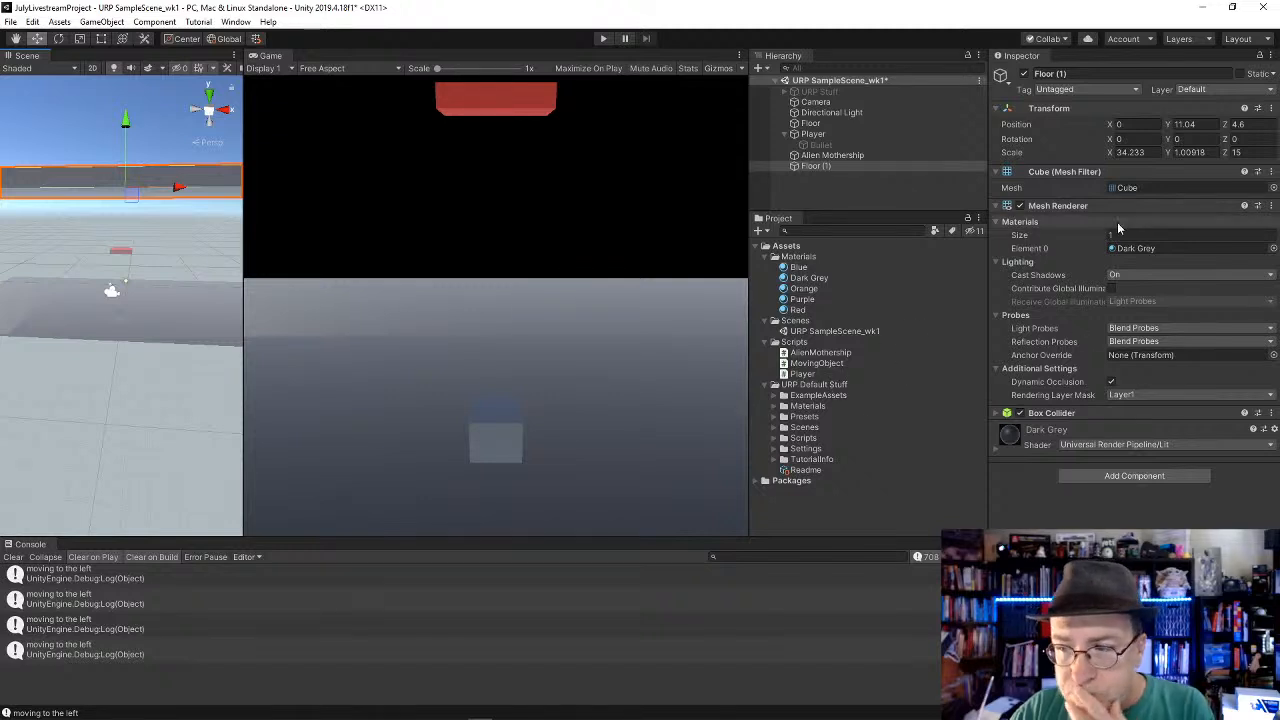
Step: Create a C# script named Destroyer in the Scripts folder and open it in Visual Studio
left_click(795, 342)
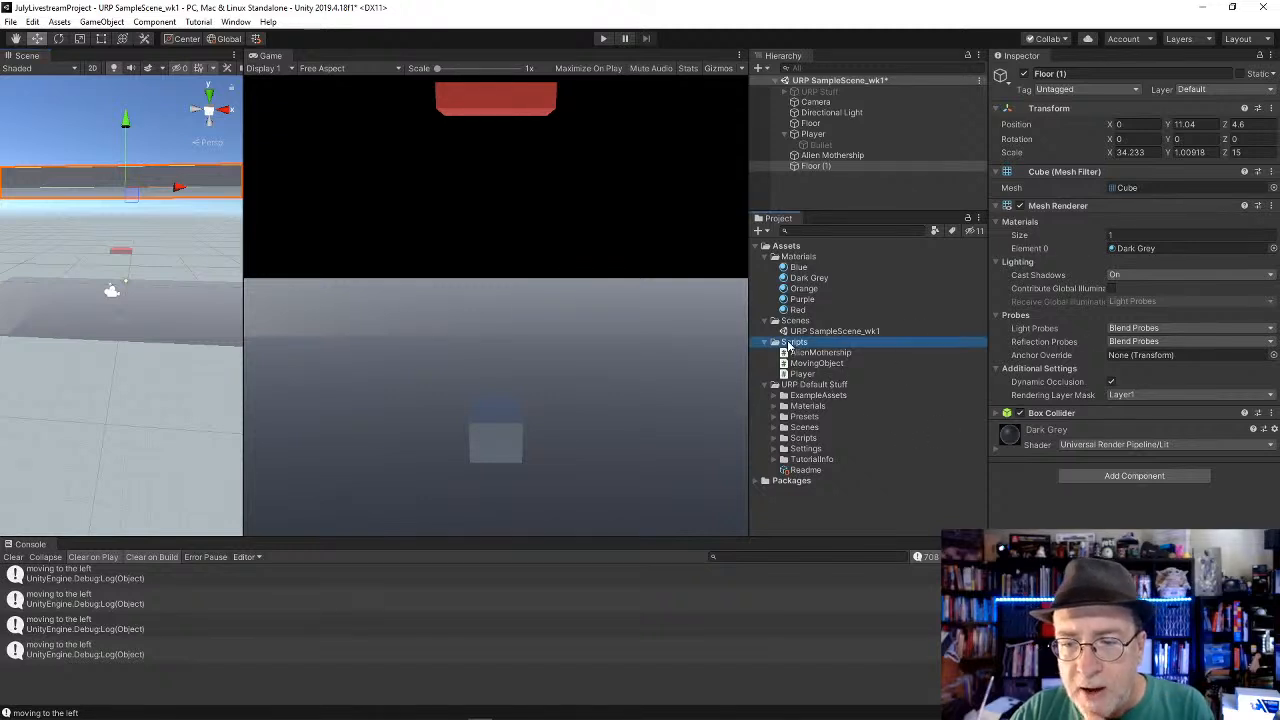
right_click(790, 343)
mouse_move(831, 349)
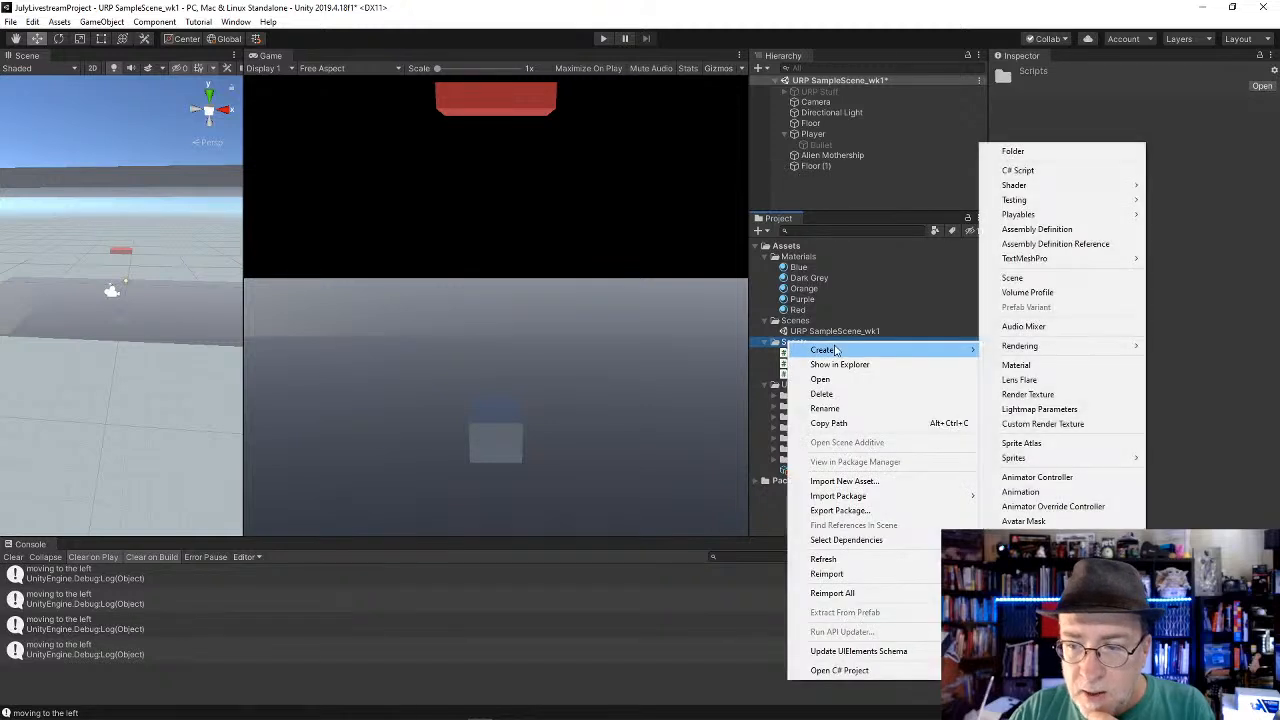
left_click(1043, 171)
type("DEs")
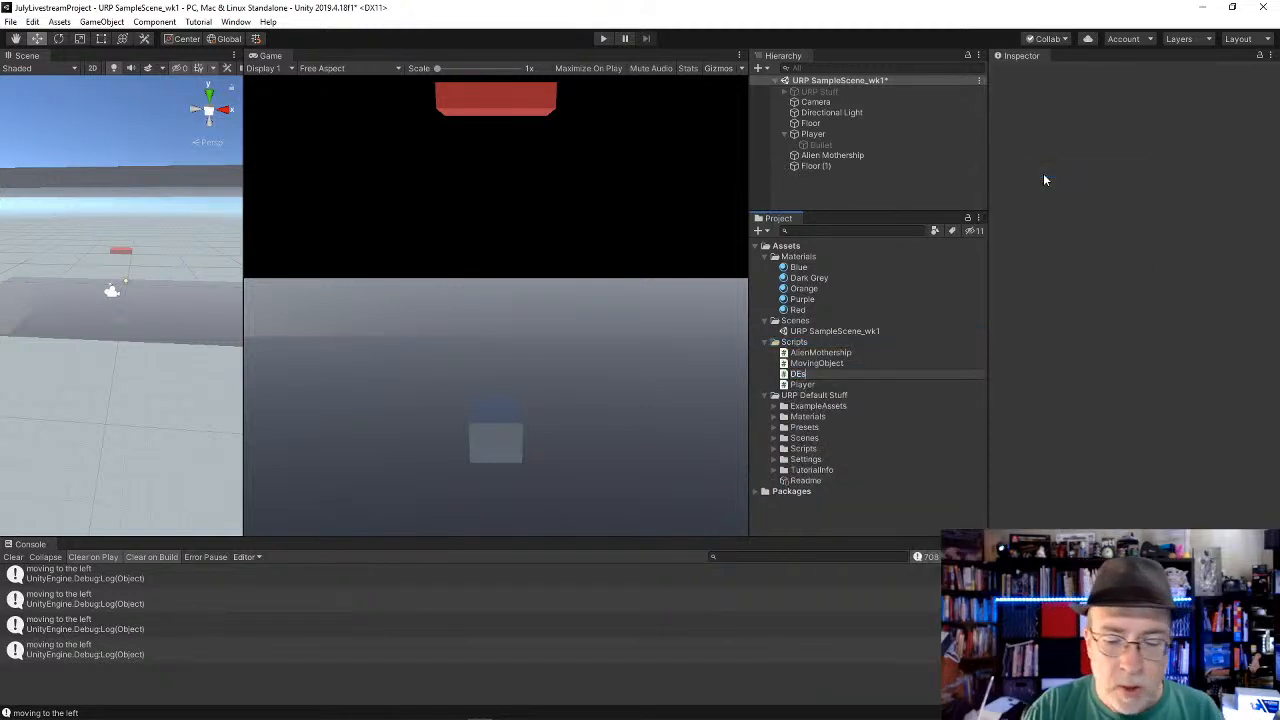
type("t")
key("BackSpace")
key("BackSpace")
key("BackSpace")
type("estroyer")
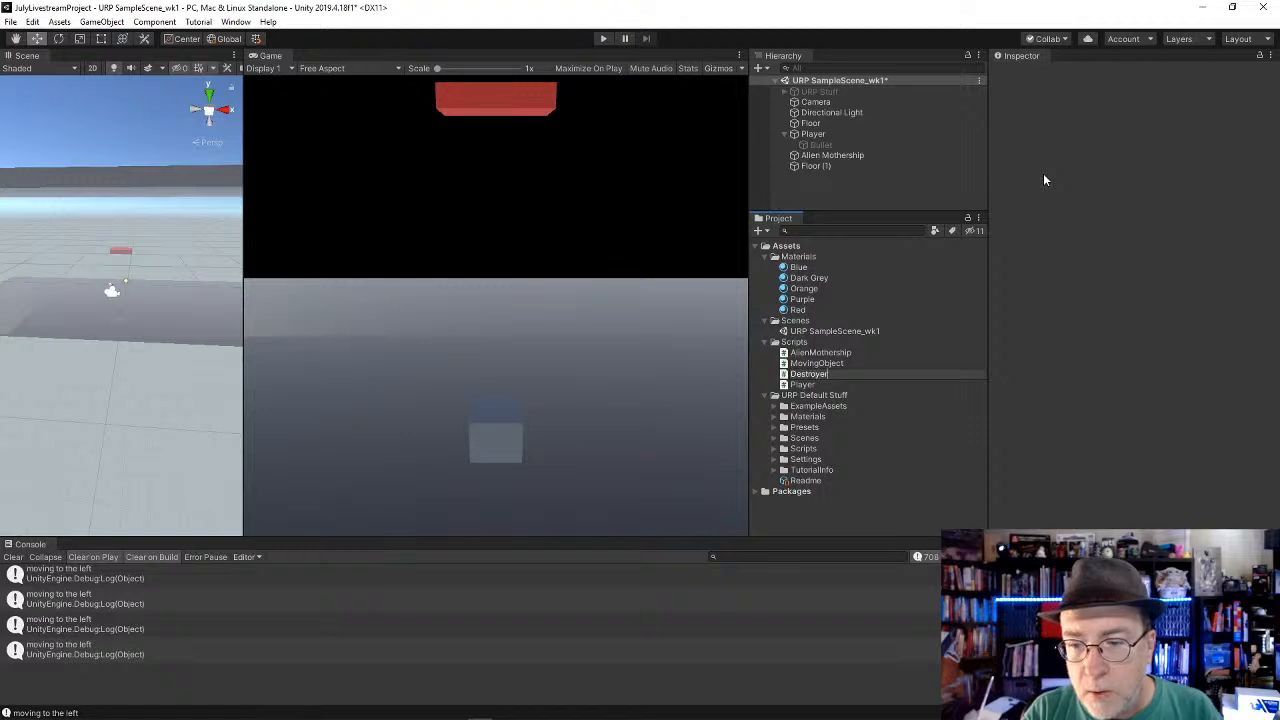
key("Return")
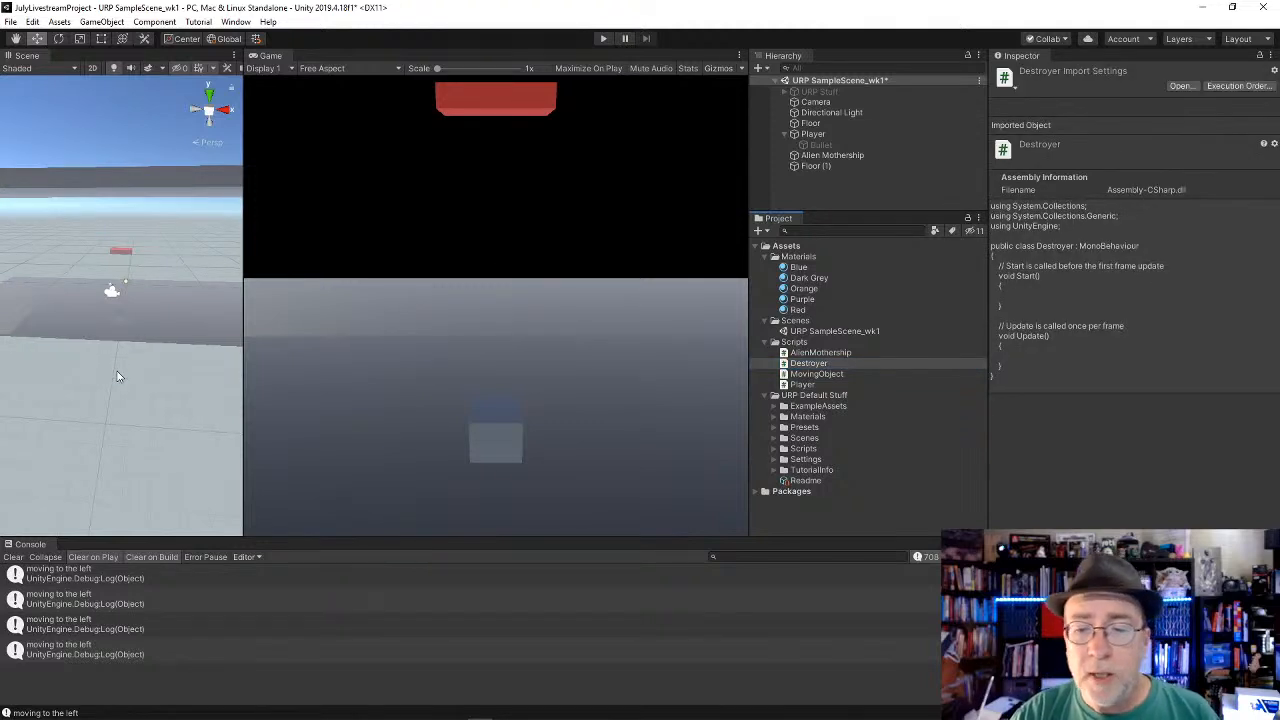
left_click(806, 366)
double_click(806, 366)
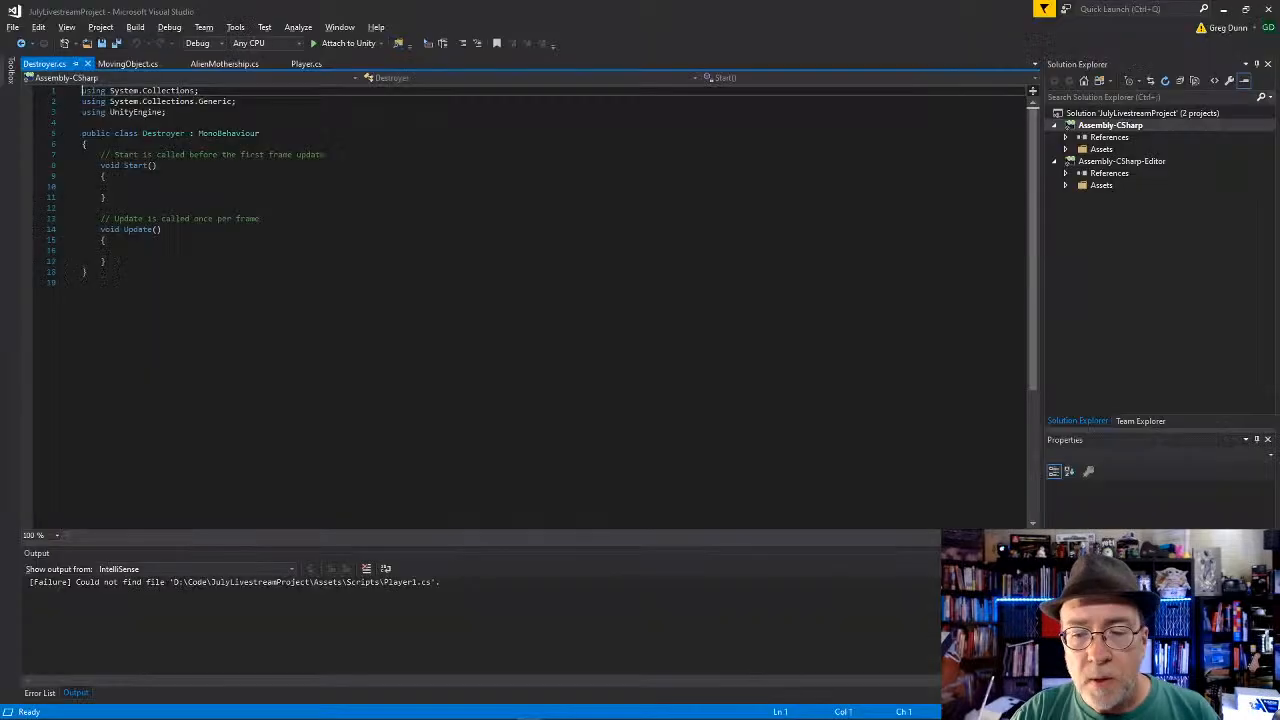
Step: Delete the default Start and Update methods from the Destroyer class and glance at the MovingObject and Player scripts
left_click_drag(107, 262, 82, 154)
key("Delete")
left_click(133, 64)
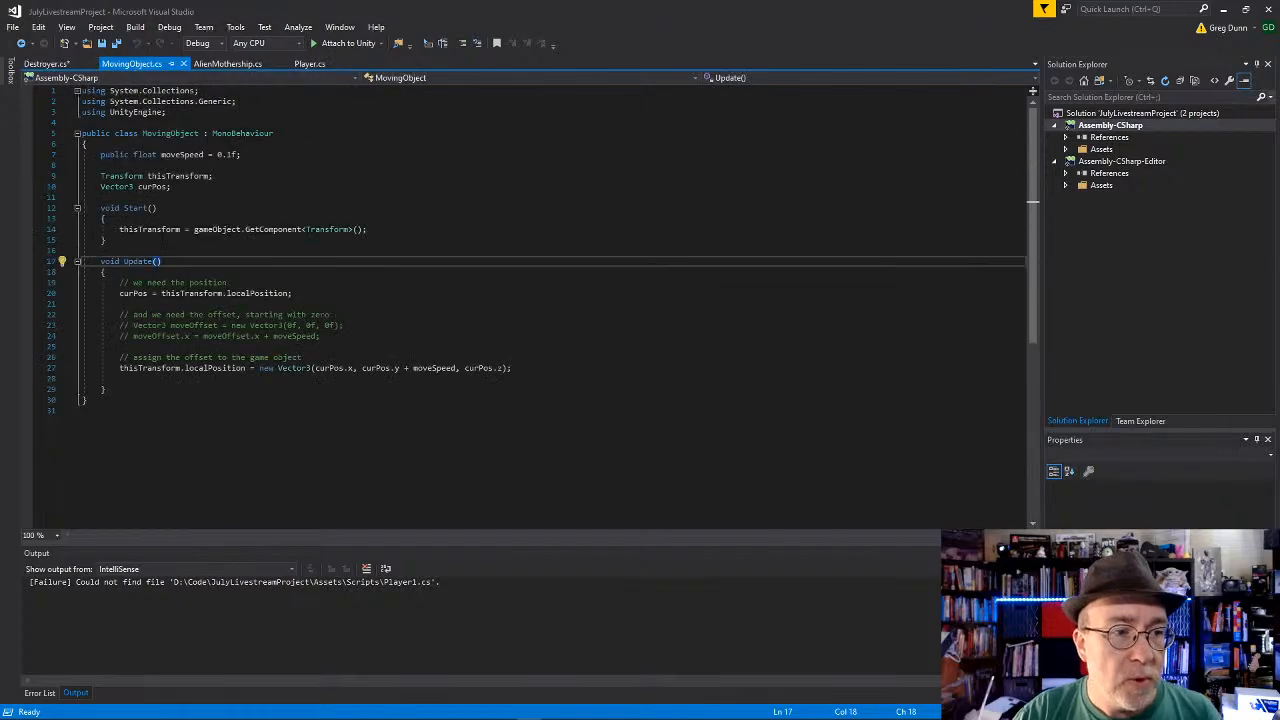
left_click(310, 64)
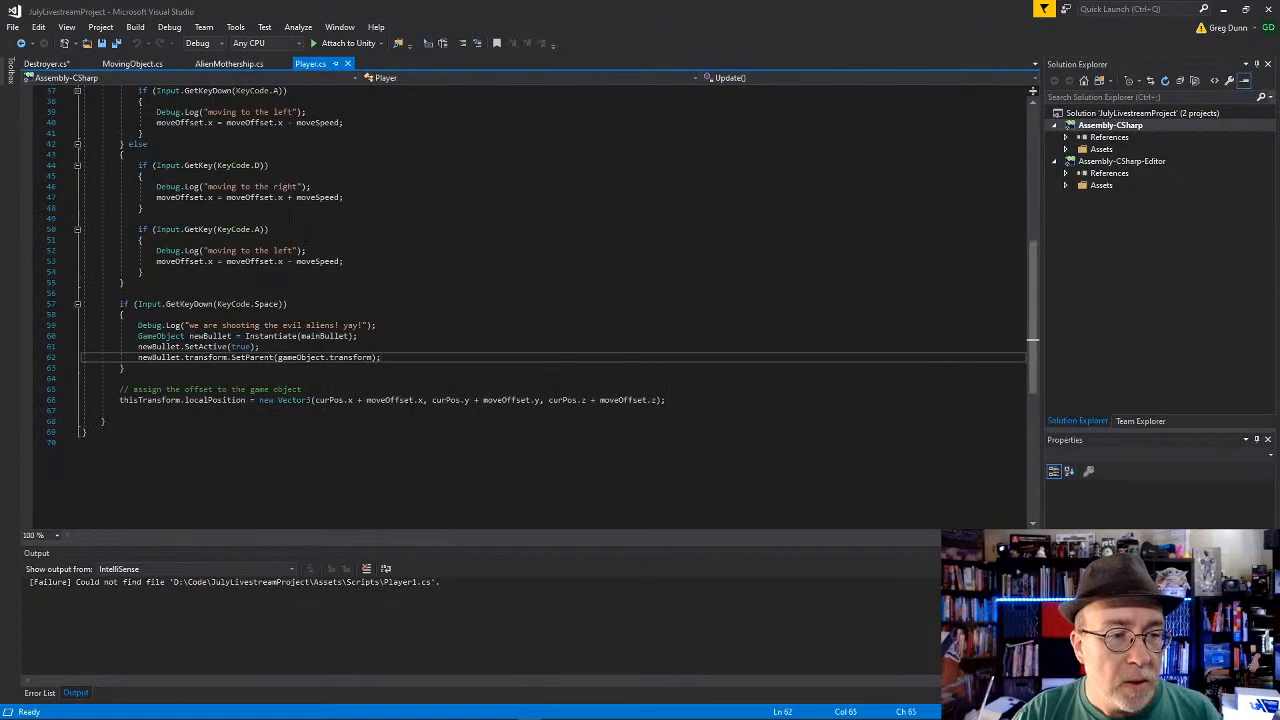
left_click(51, 65)
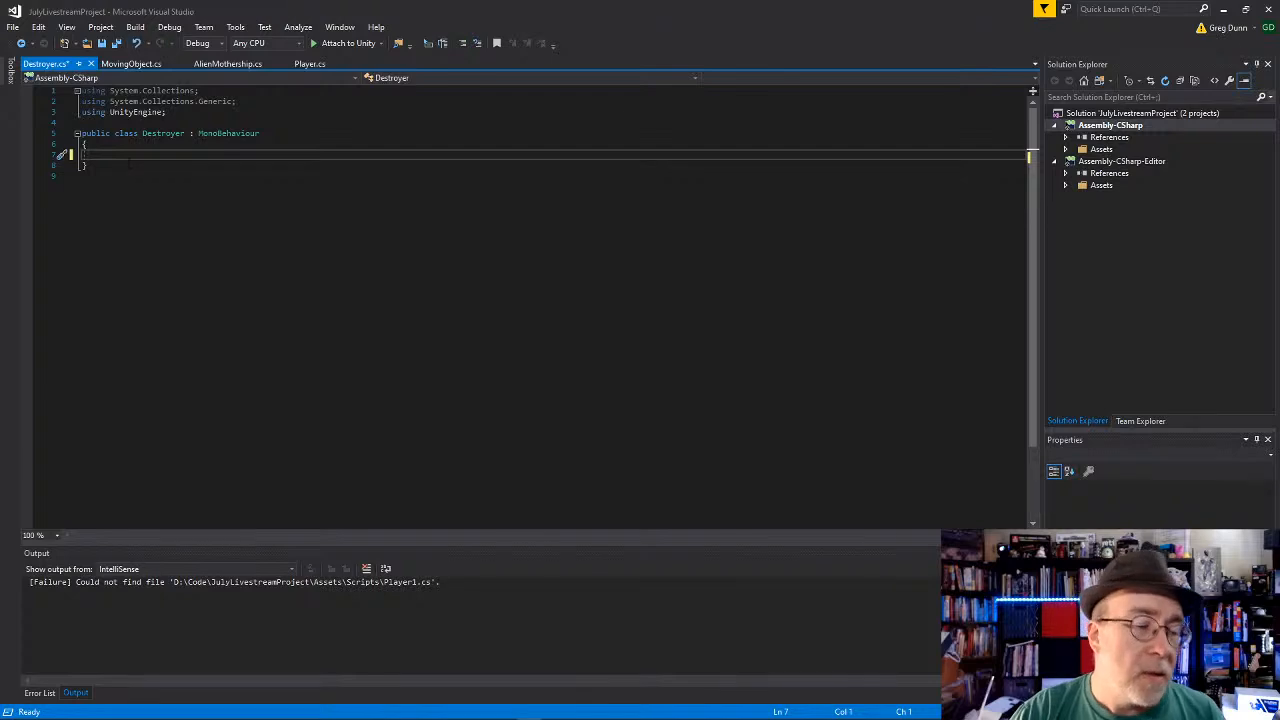
Step: Add an OnCollisionEnter(Collision collision) method to the empty Destroyer class
key("Return")
key("Return")
key("Up")
type("void On")
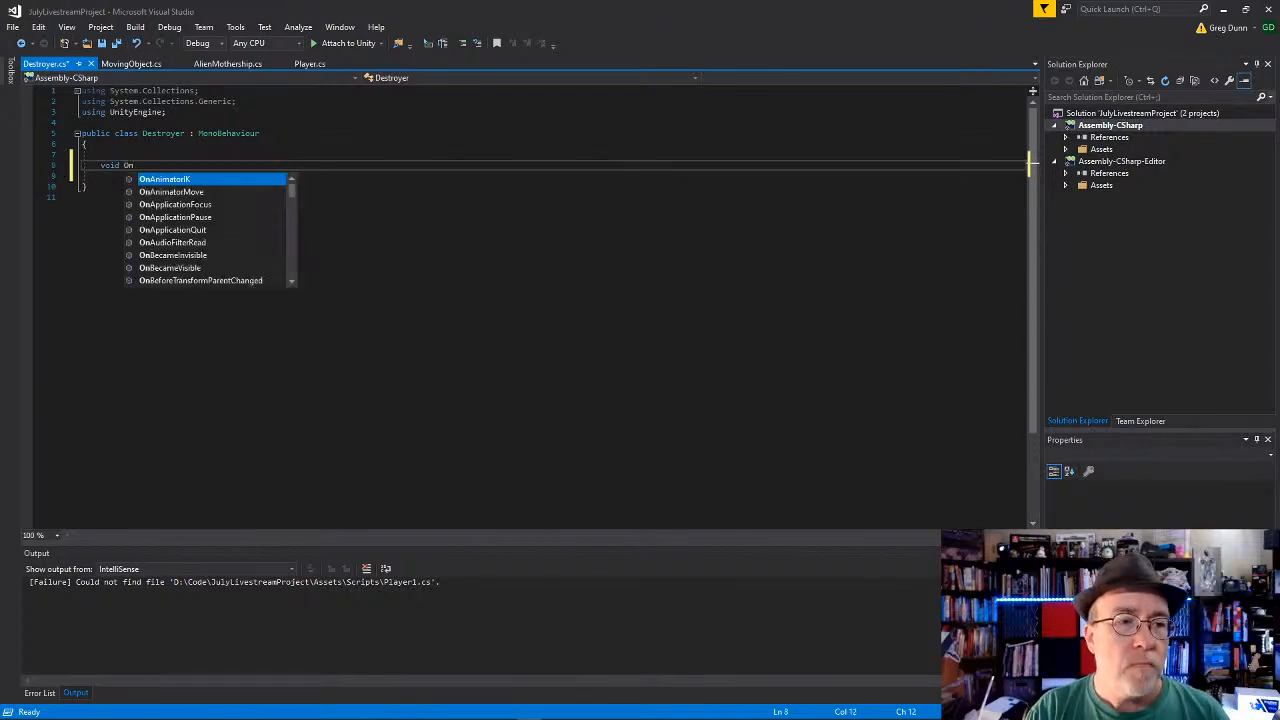
type("Coll")
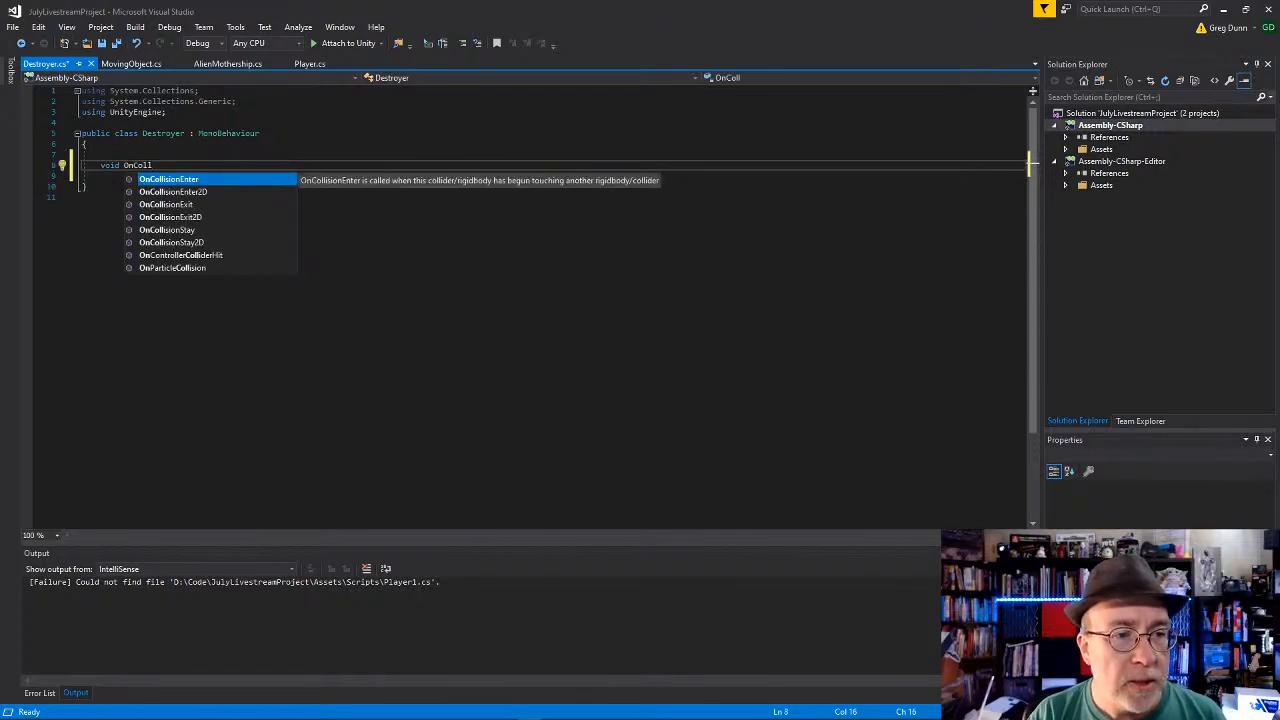
key("Tab")
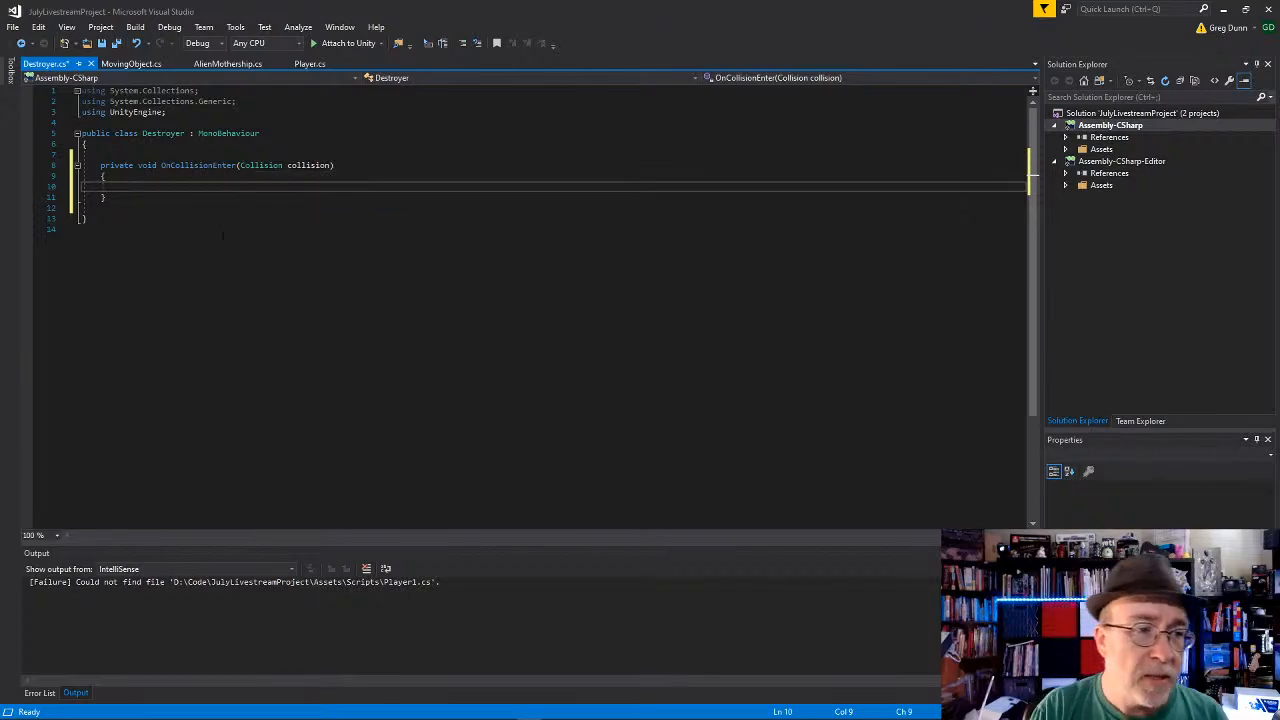
Step: Make OnCollisionEnter call Destroy(collision.gameObject); and save the script
type("Destroy(")
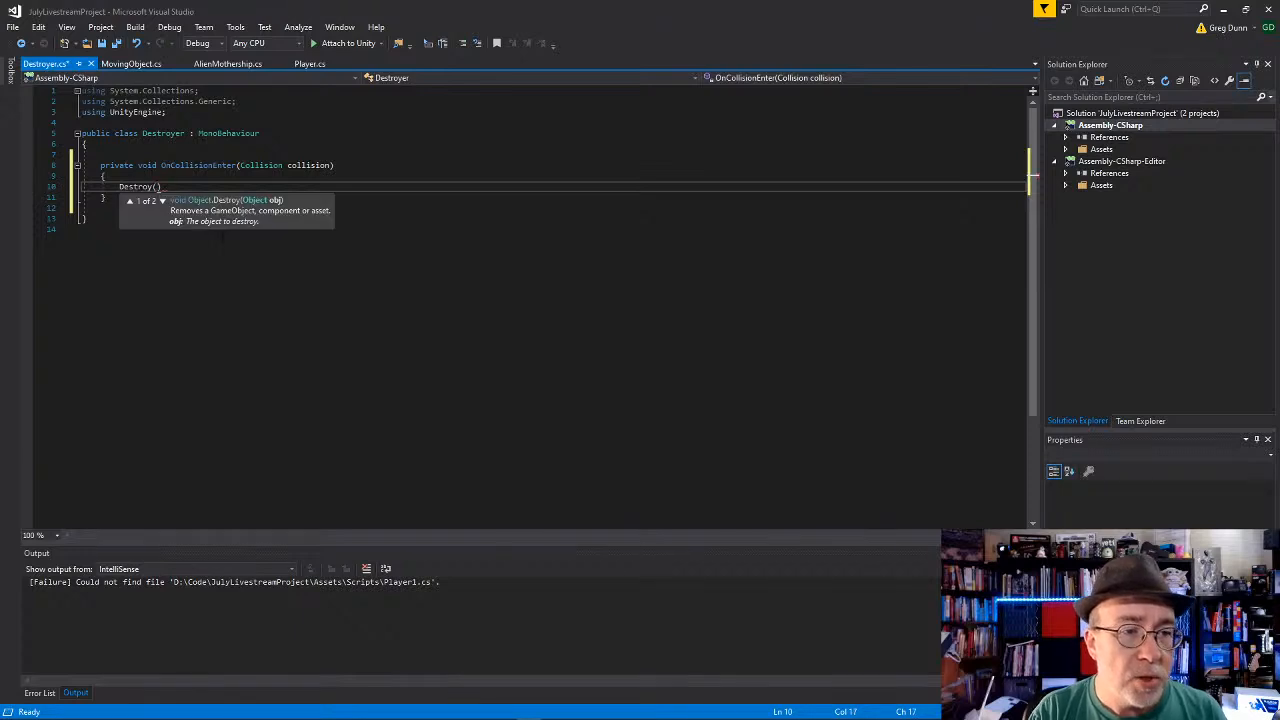
type("collision.game")
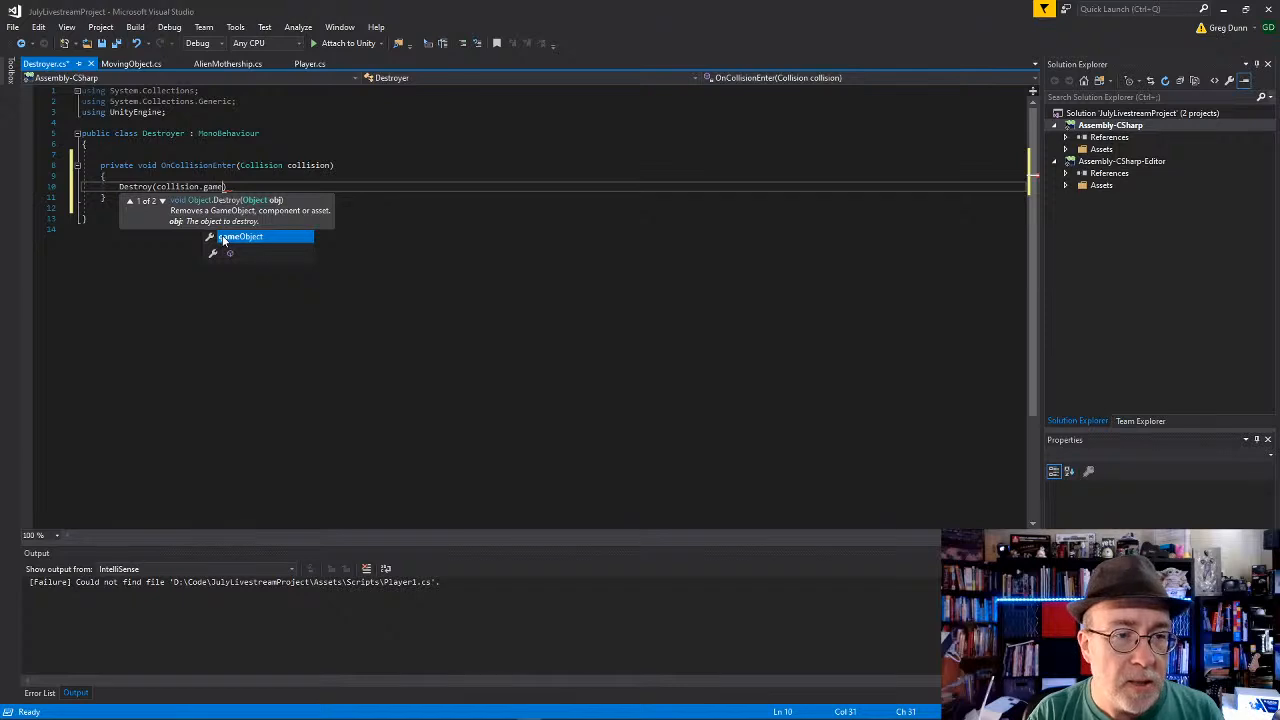
key("Tab")
type(");")
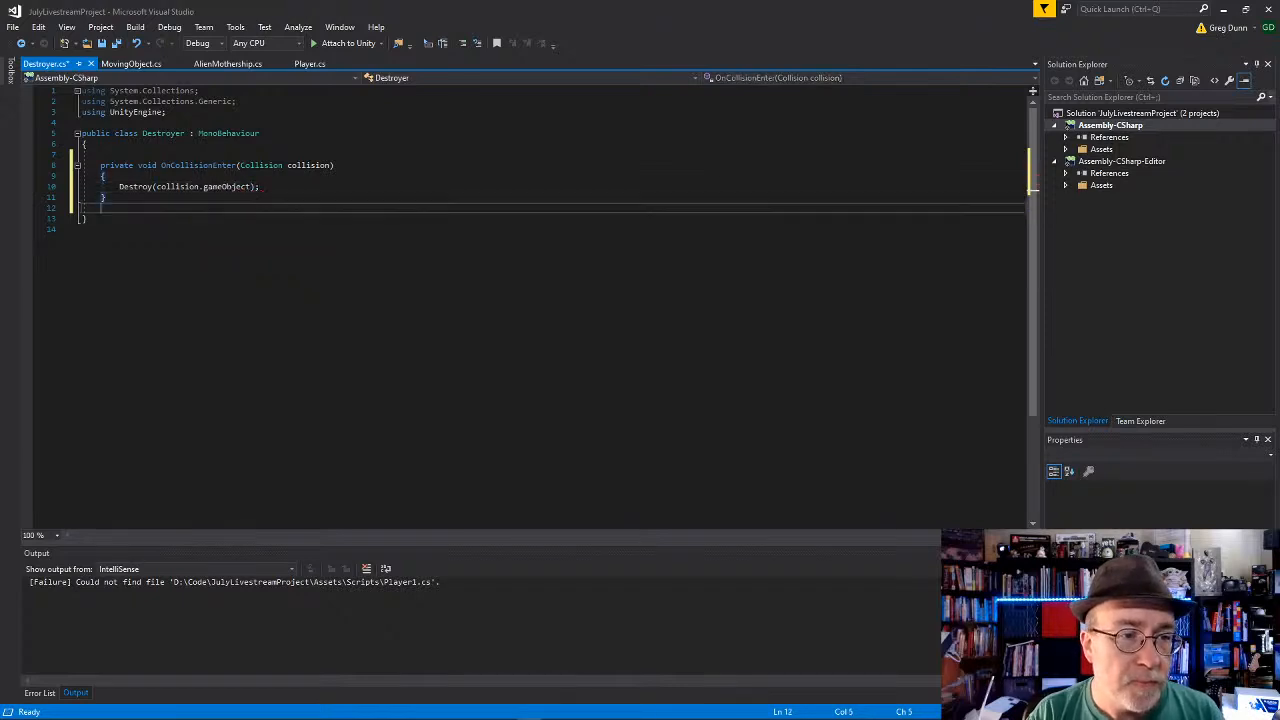
key("ctrl+s")
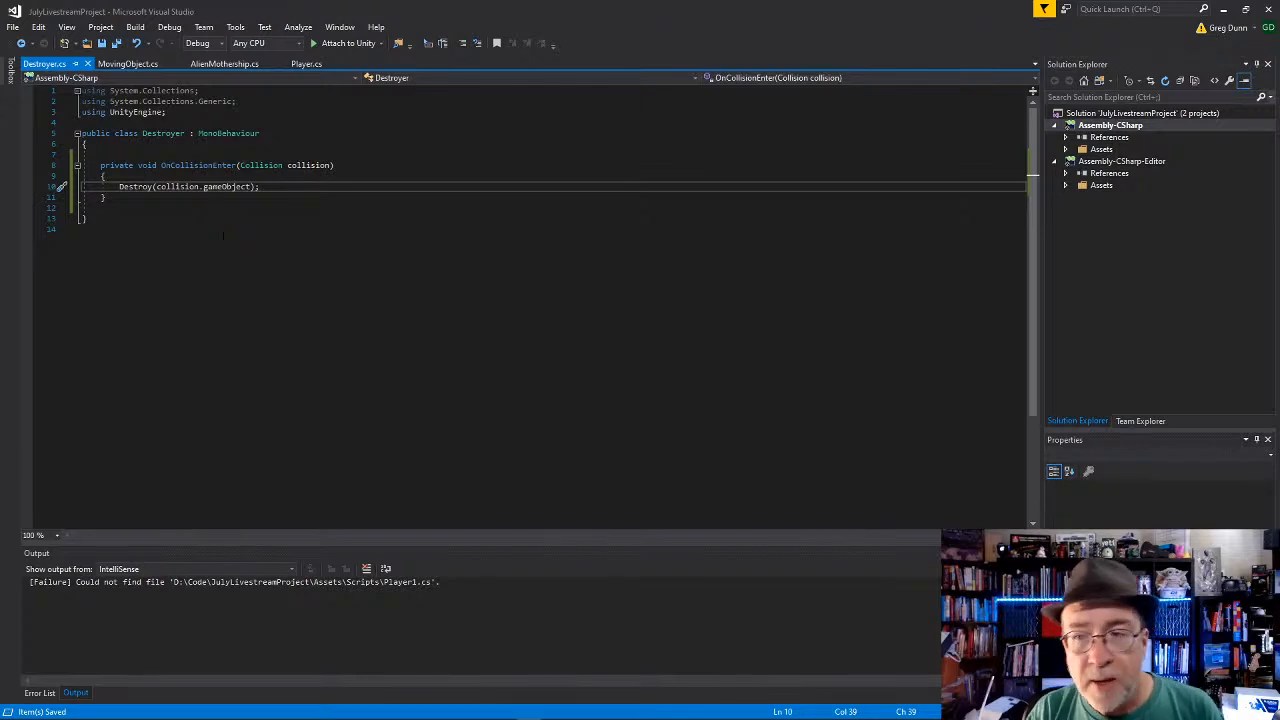
Step: Switch to Unity, rename the Floor (1) object to Destroyer, and disable its Mesh Renderer
key("alt+Tab")
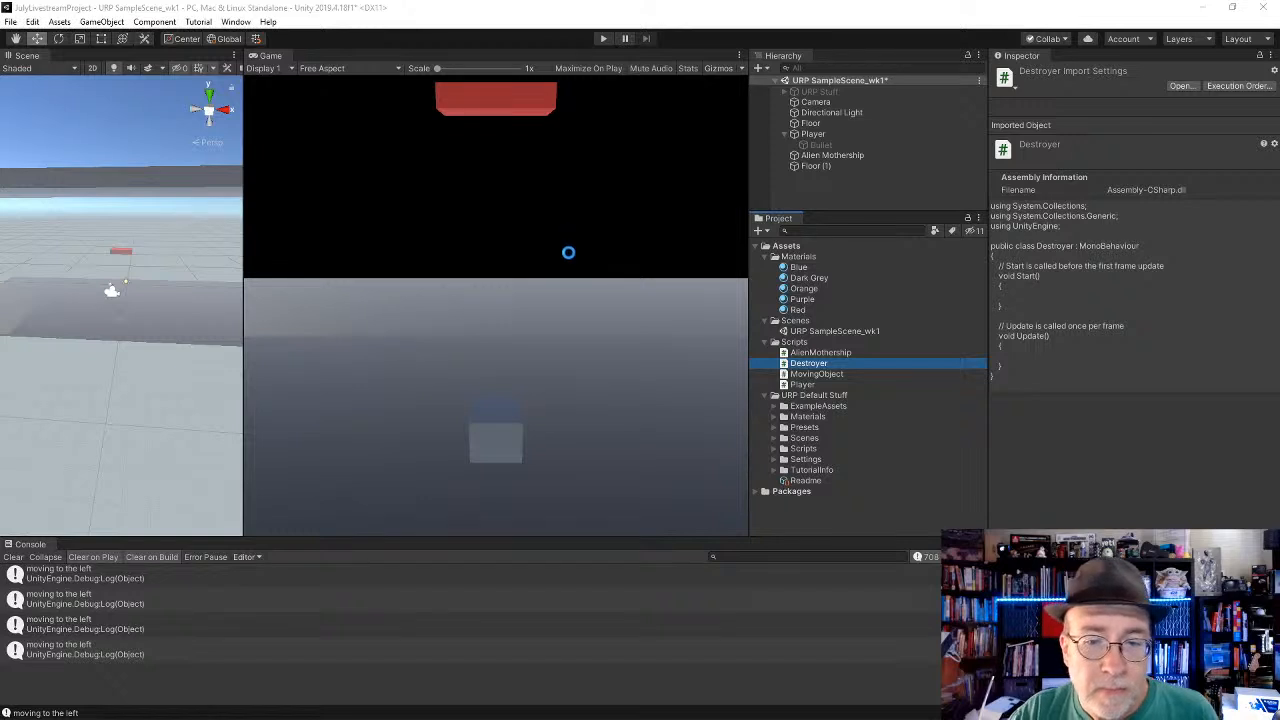
left_click(812, 168)
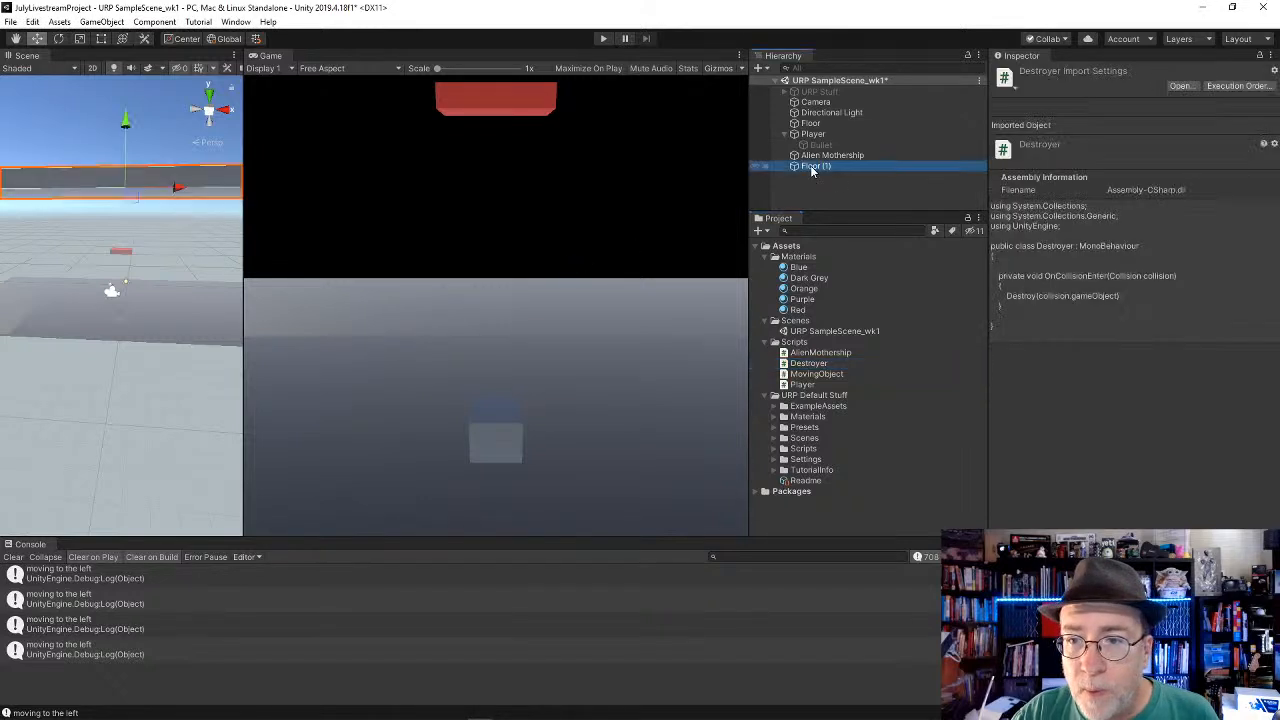
left_click(1050, 74)
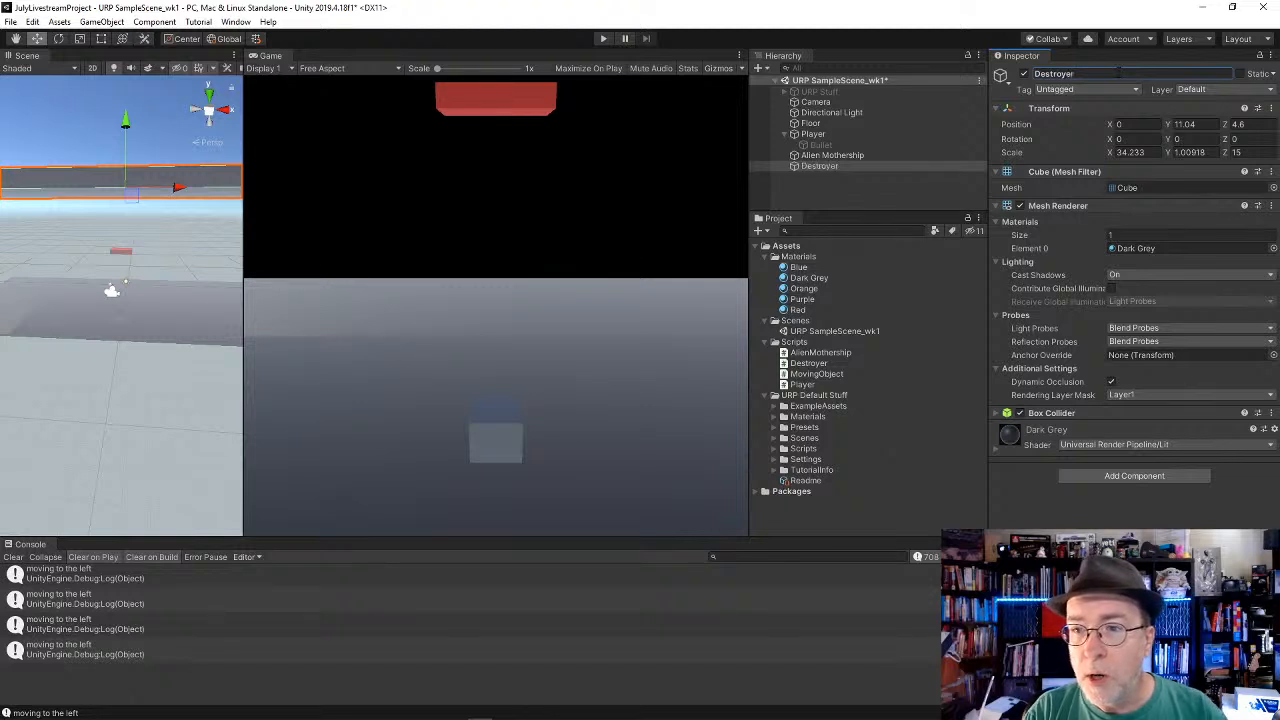
left_click(1020, 206)
left_click(1020, 206)
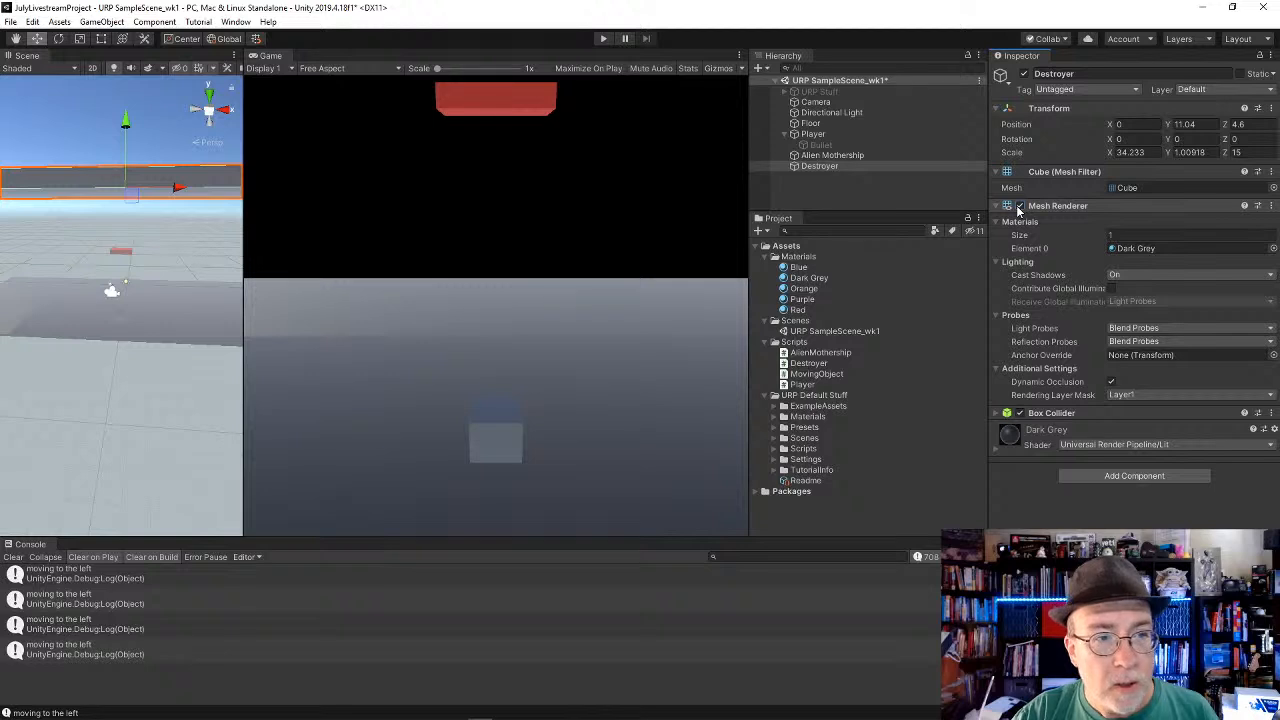
left_click(1020, 206)
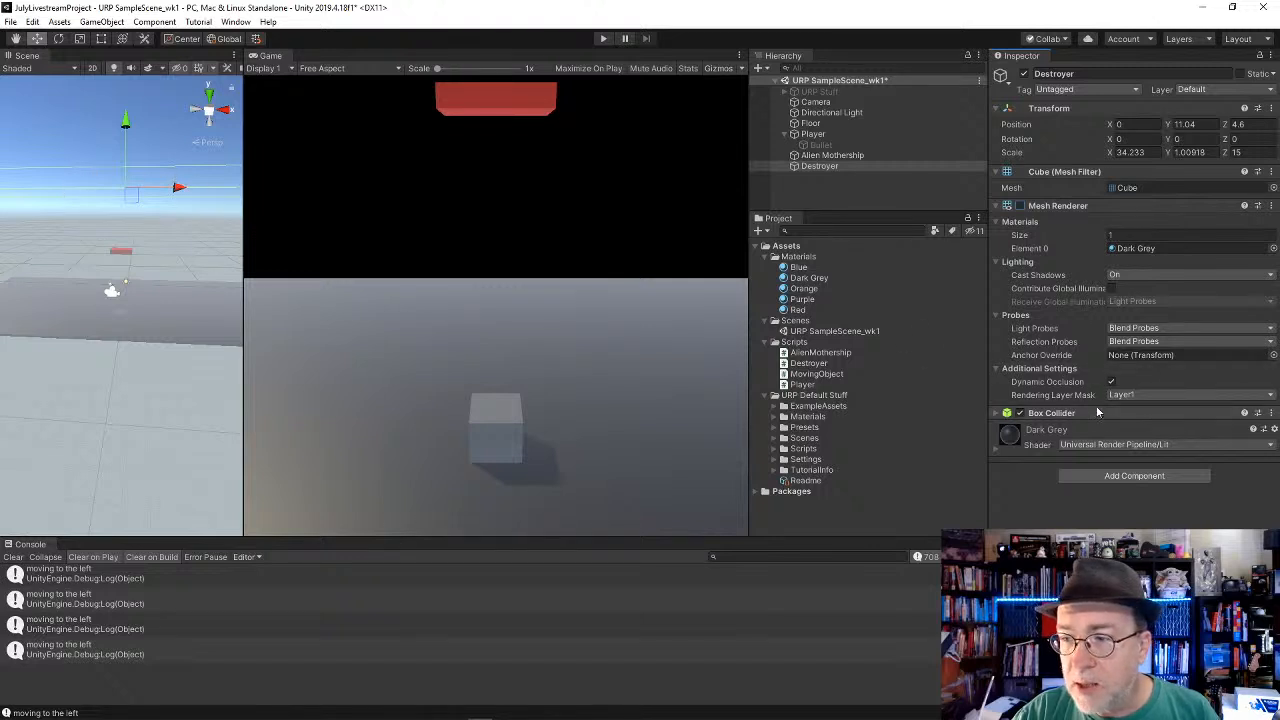
left_click(1020, 206)
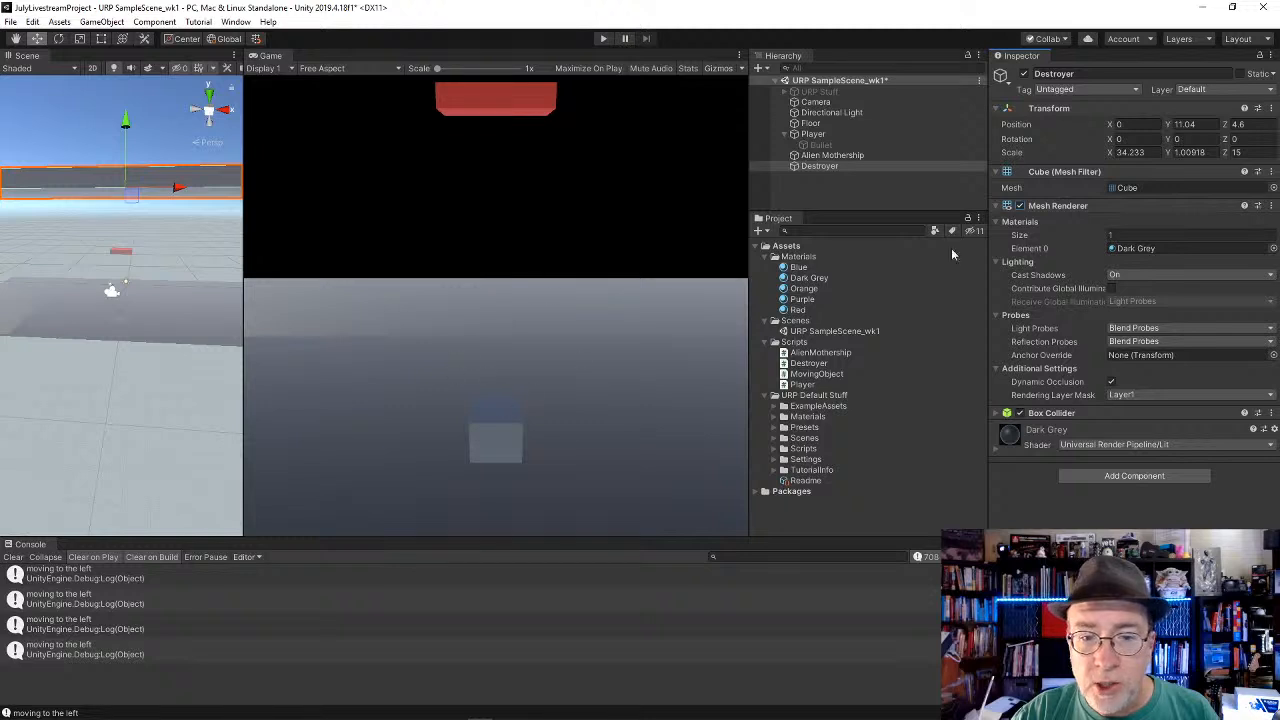
left_click(1020, 206)
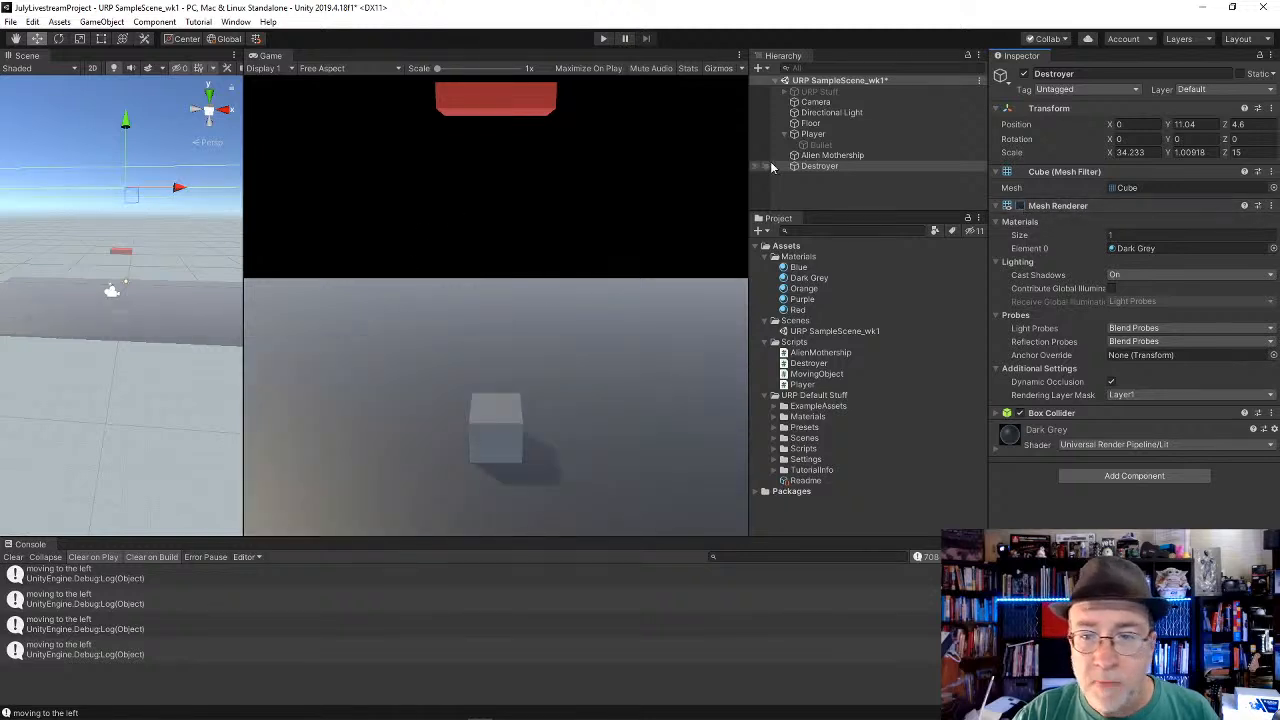
Step: Attach the Destroyer script to the Destroyer object and widen the Scene view
left_click_drag(812, 366, 1146, 527)
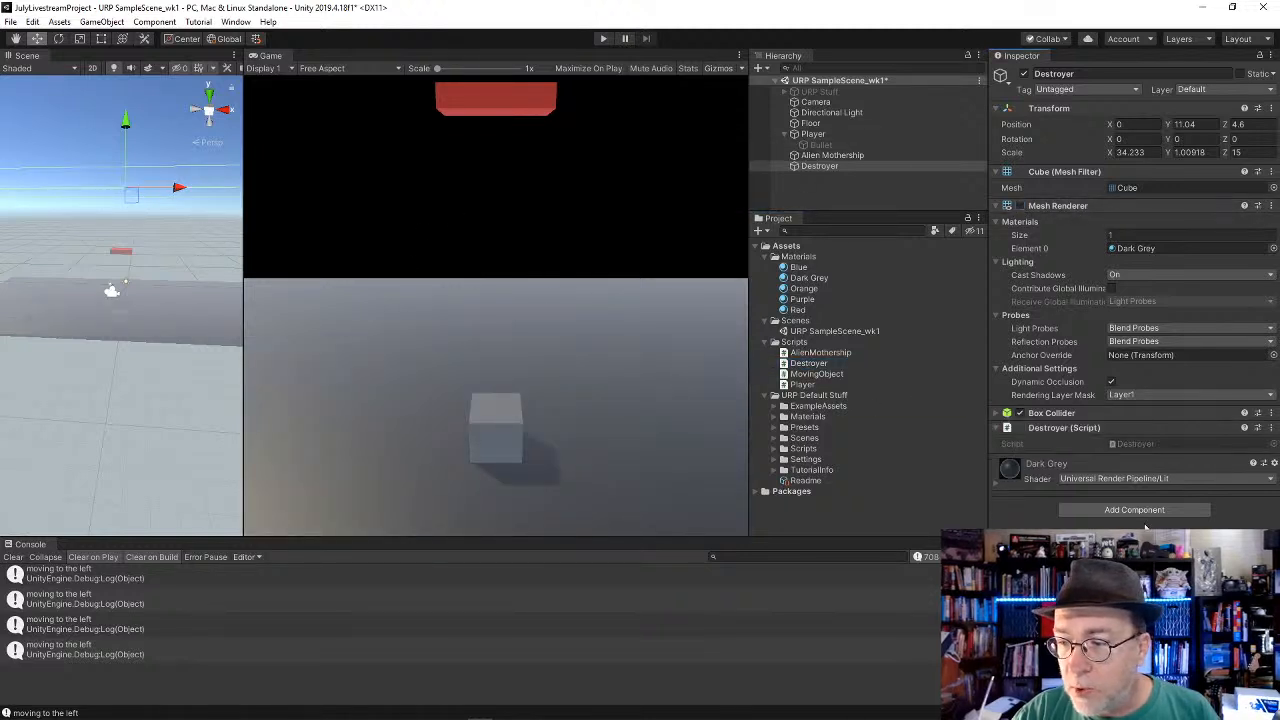
scroll(184, 254, "down", 5)
scroll(184, 254, "up", 4)
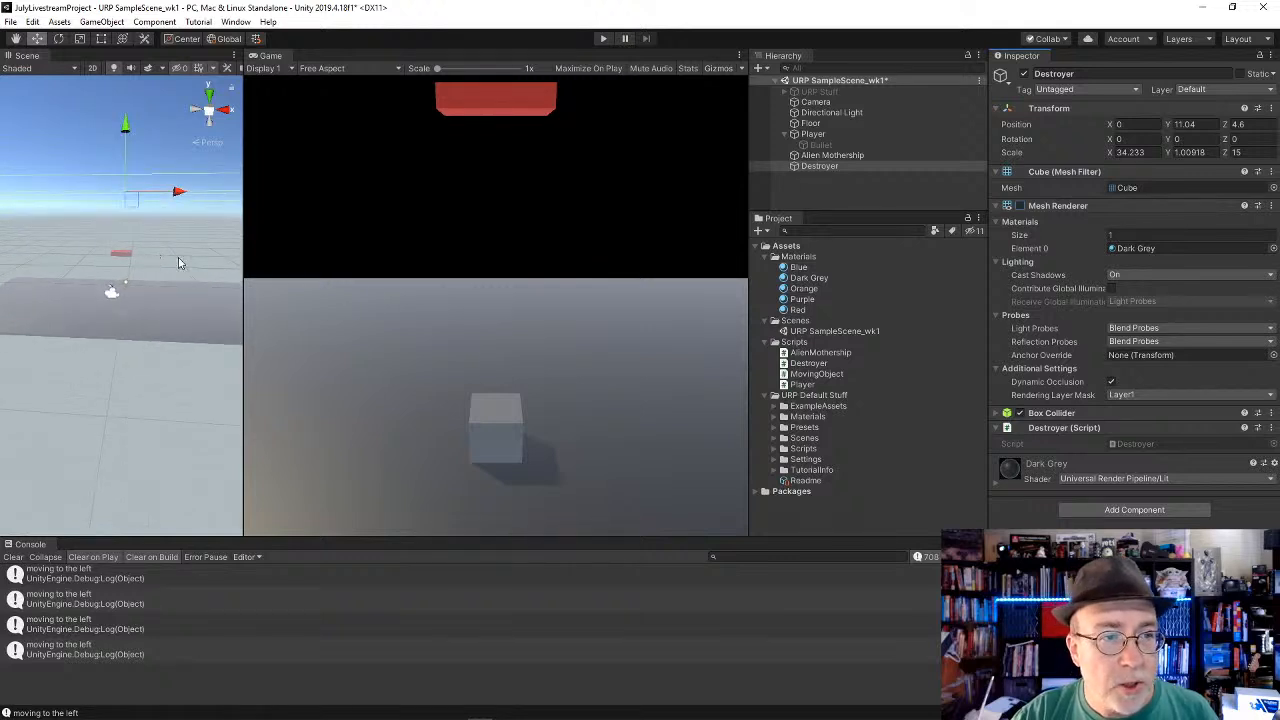
left_click_drag(243, 264, 223, 316)
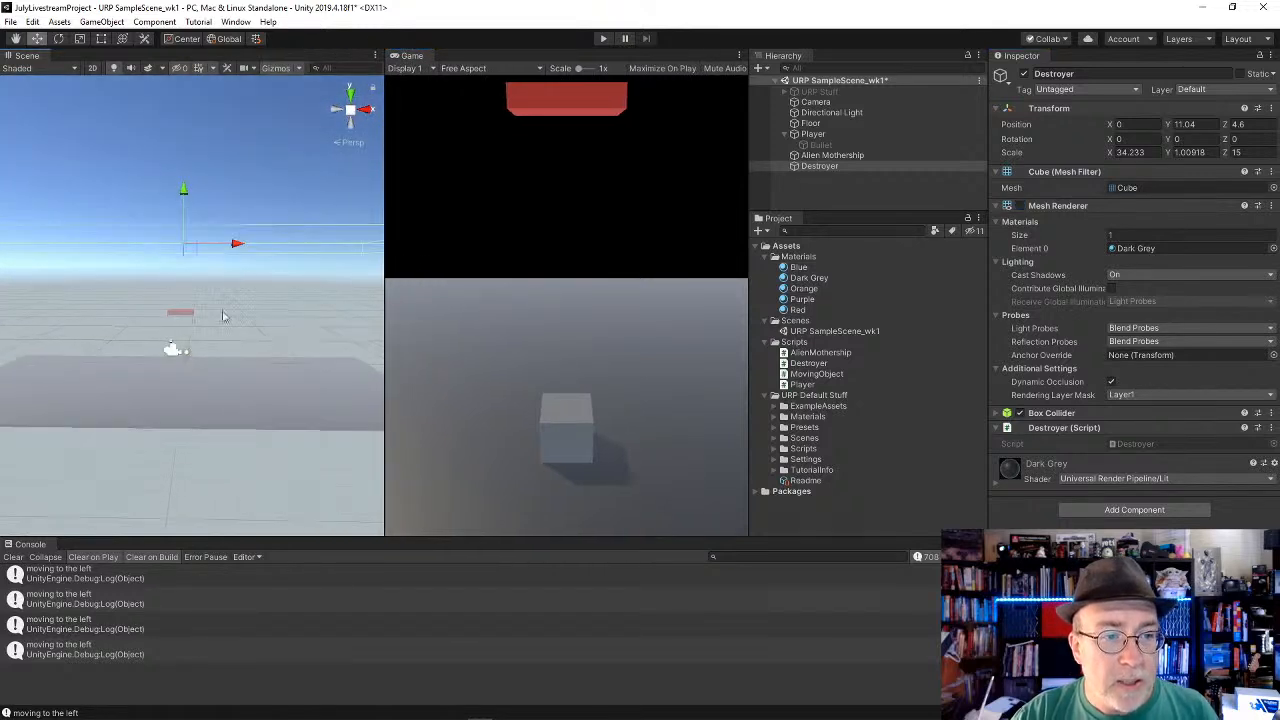
Step: Play the scene with a taller Hierarchy and fire repeated shots toward the Destroyer while moving the Player left and right
left_click(604, 39)
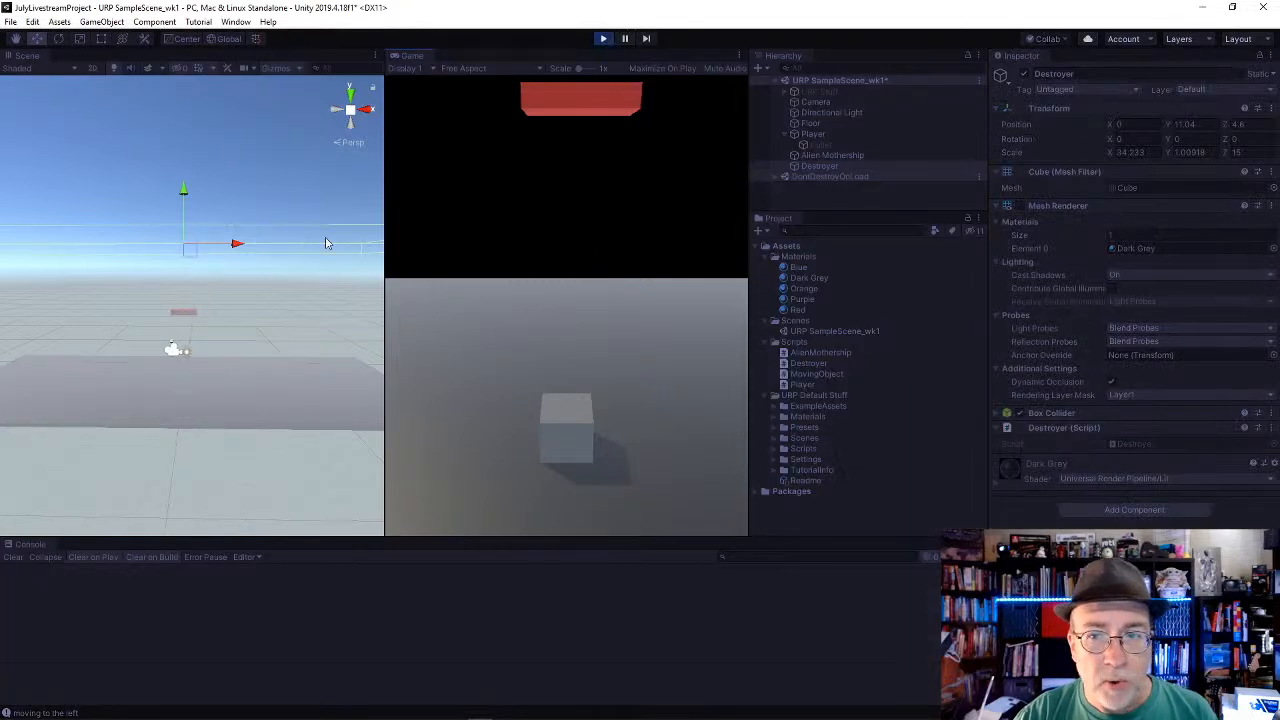
left_click_drag(834, 214, 834, 348)
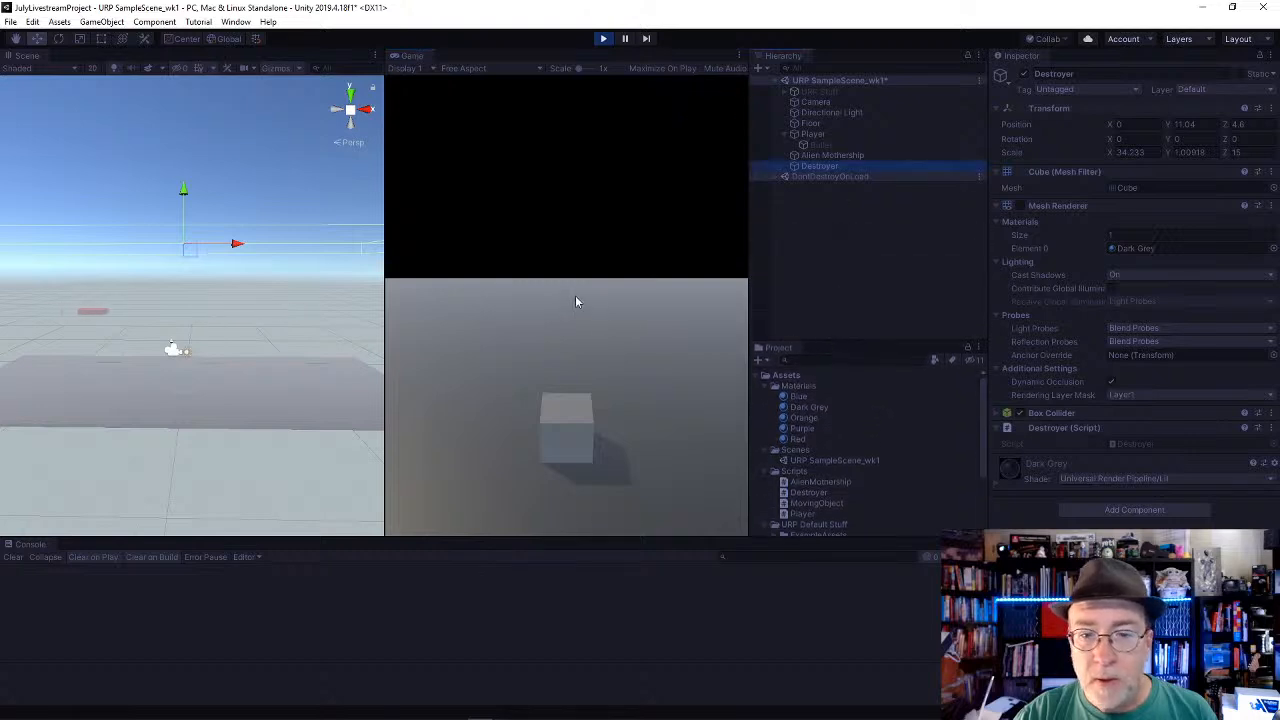
left_click(576, 298)
key("a")
key("d")
key("space")
key("a")
key("space")
key("space")
key("space")
key("space")
key("space")
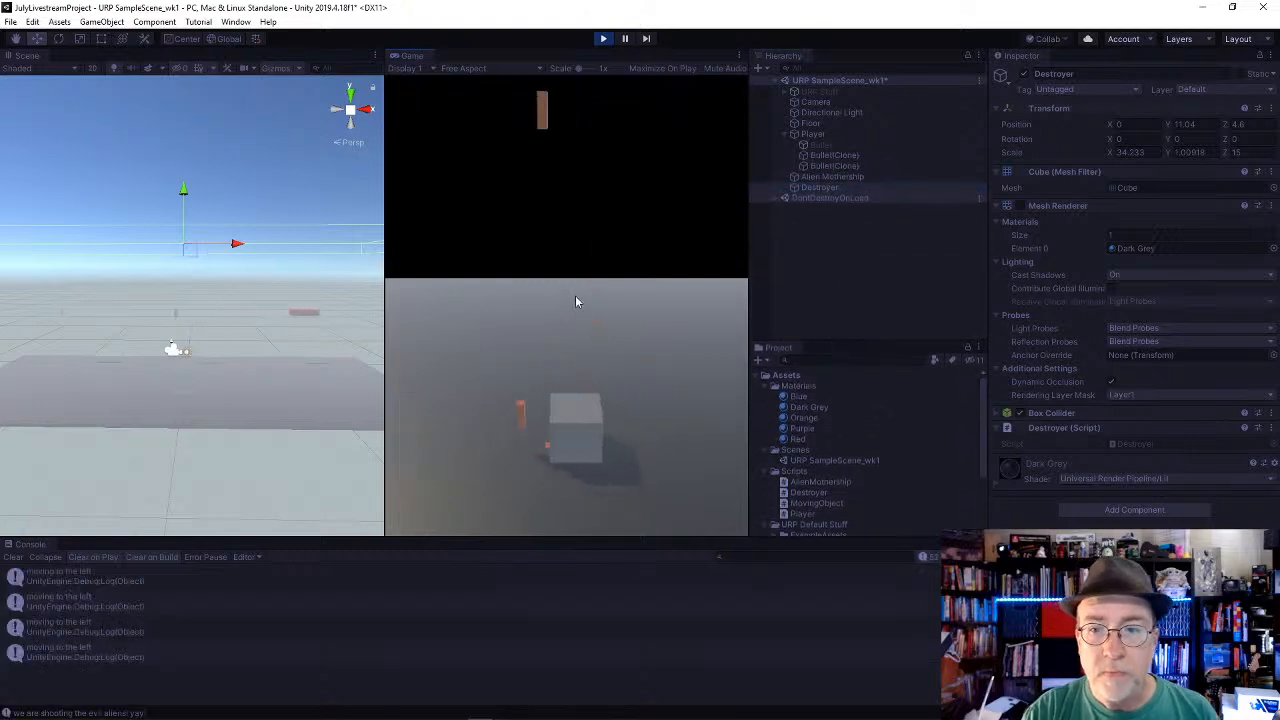
key("d")
key("space")
key("space")
key("space")
key("a")
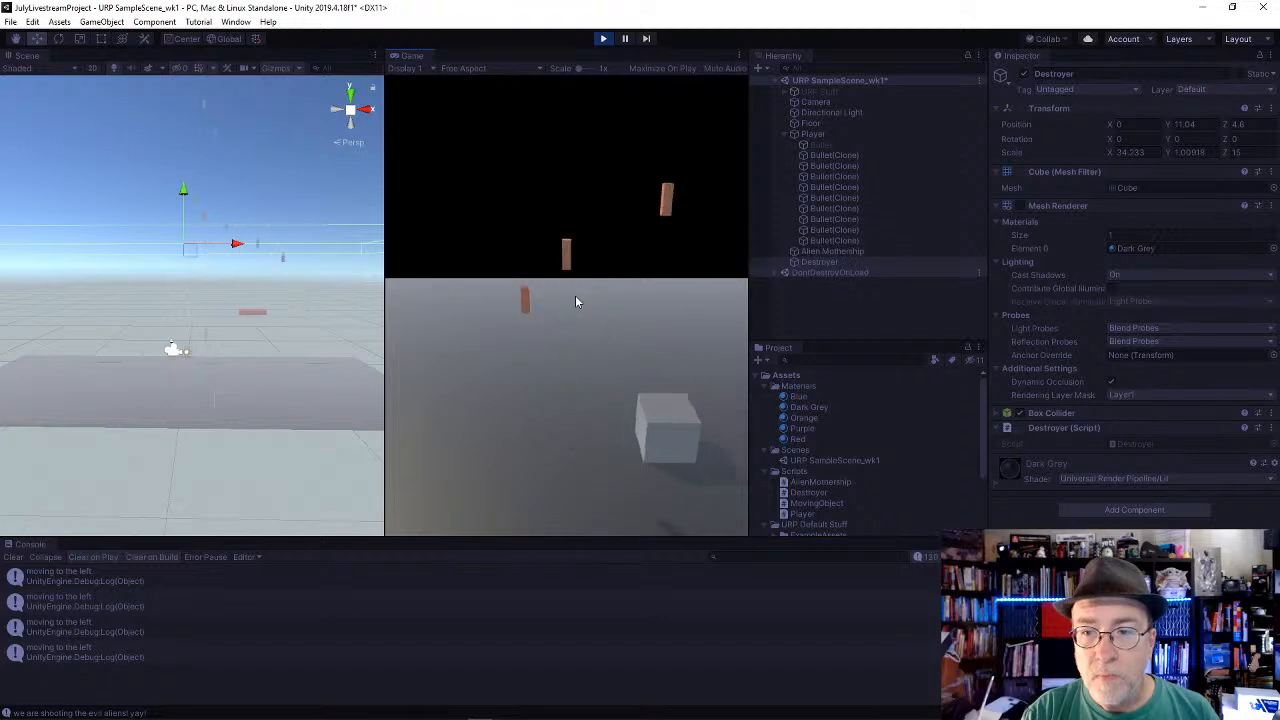
key("space")
key("space")
key("space")
key("d")
key("d")
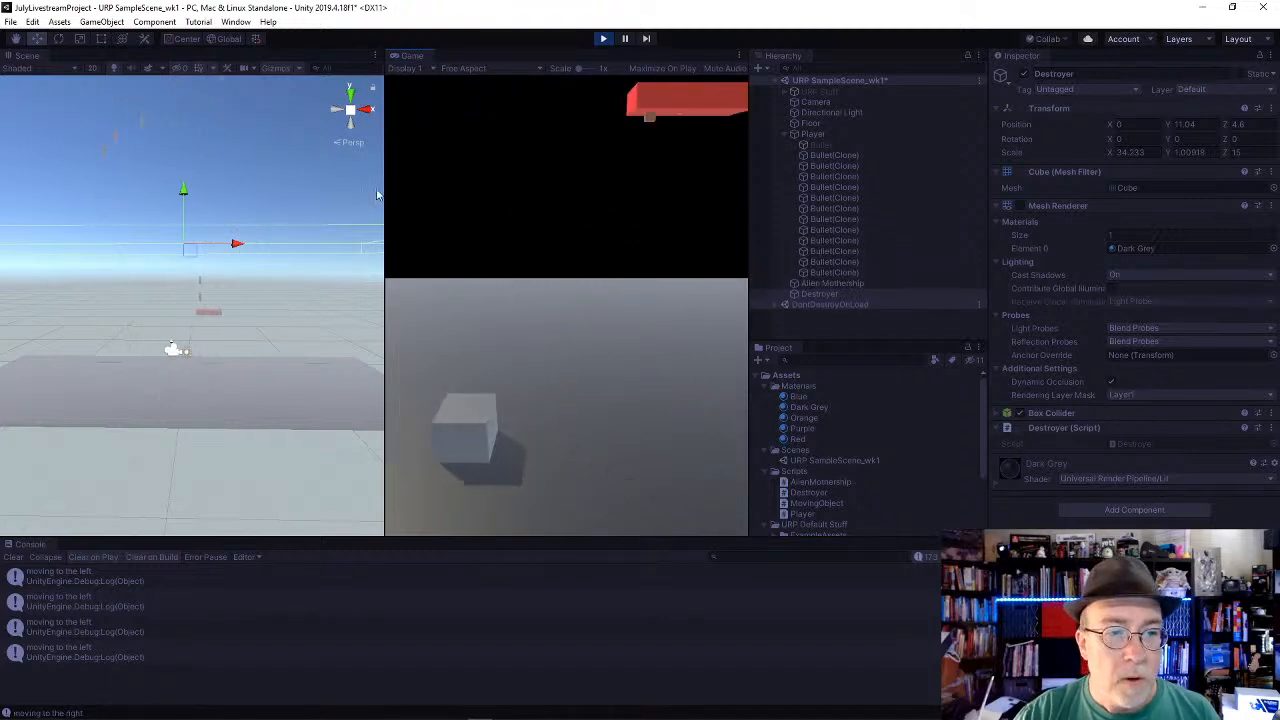
Step: Examine a bullet clone, the Player, and the Destroyer's Box Collider settings while the scene plays
mouse_move(290, 182)
left_mouse_down("alt")
mouse_move(196, 290)
mouse_move(302, 173)
left_mouse_up("alt")
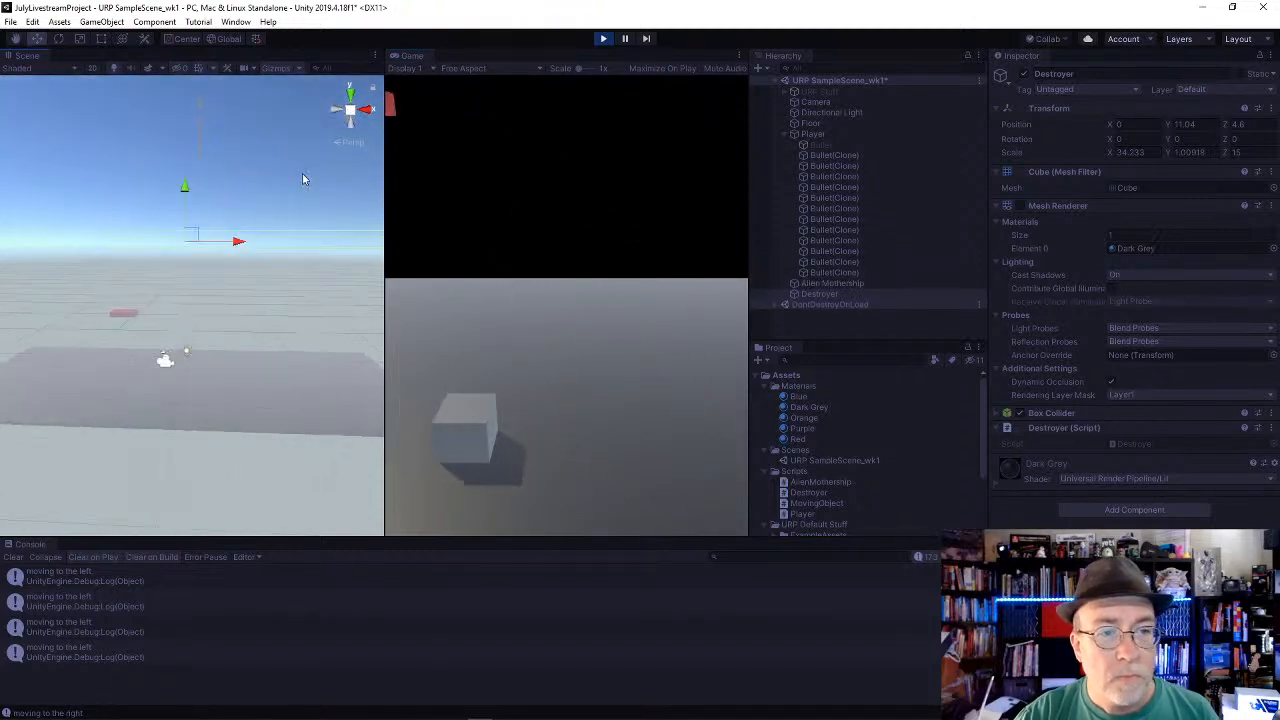
left_click(834, 240)
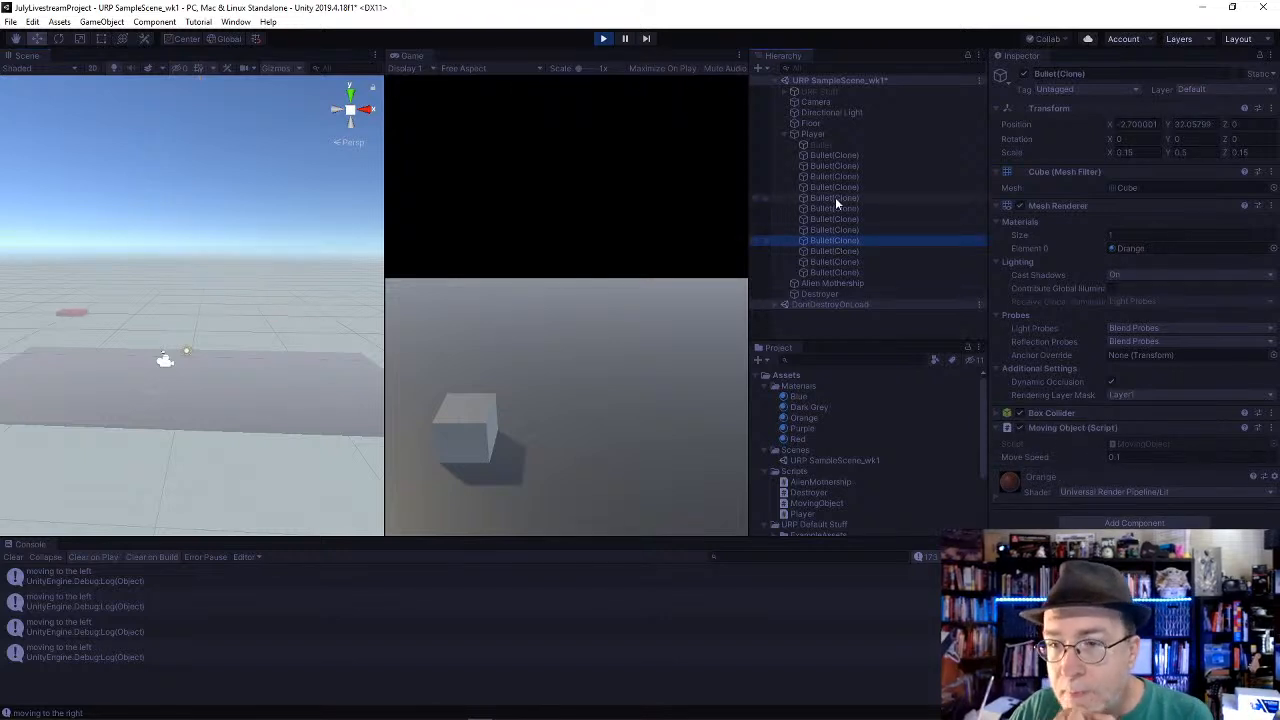
left_click(820, 131)
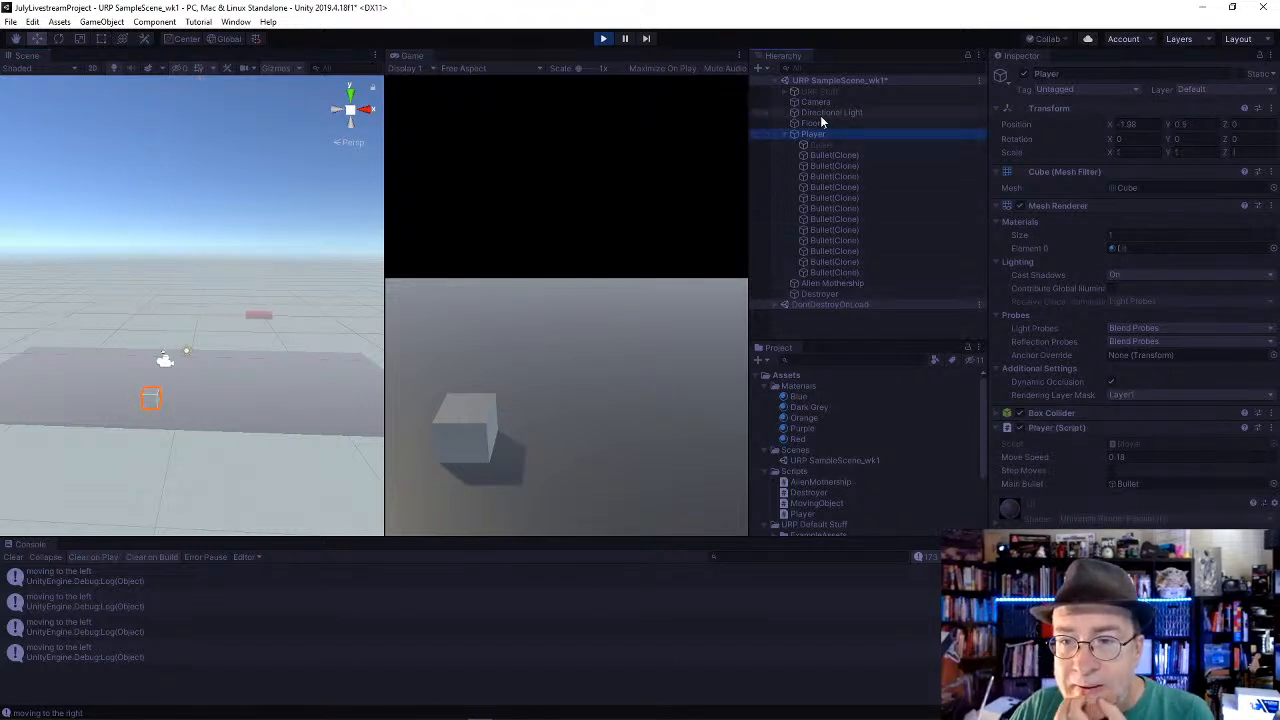
left_click(844, 293)
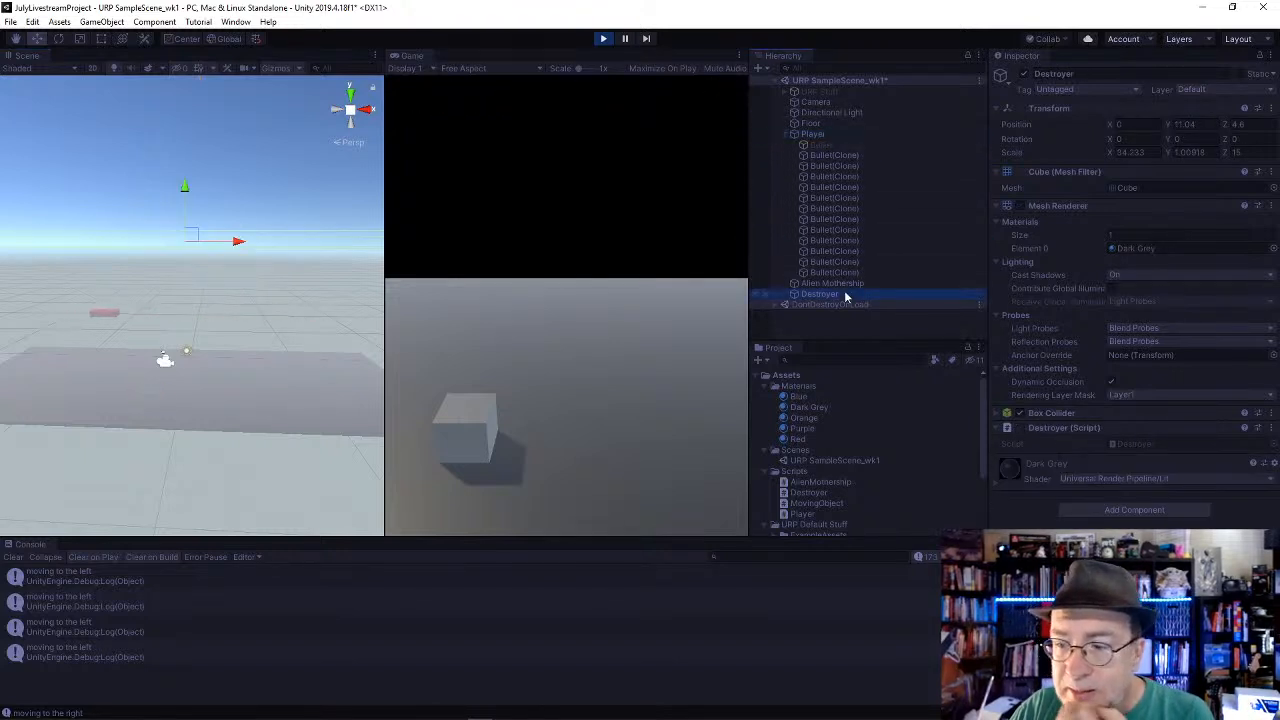
left_click(995, 410)
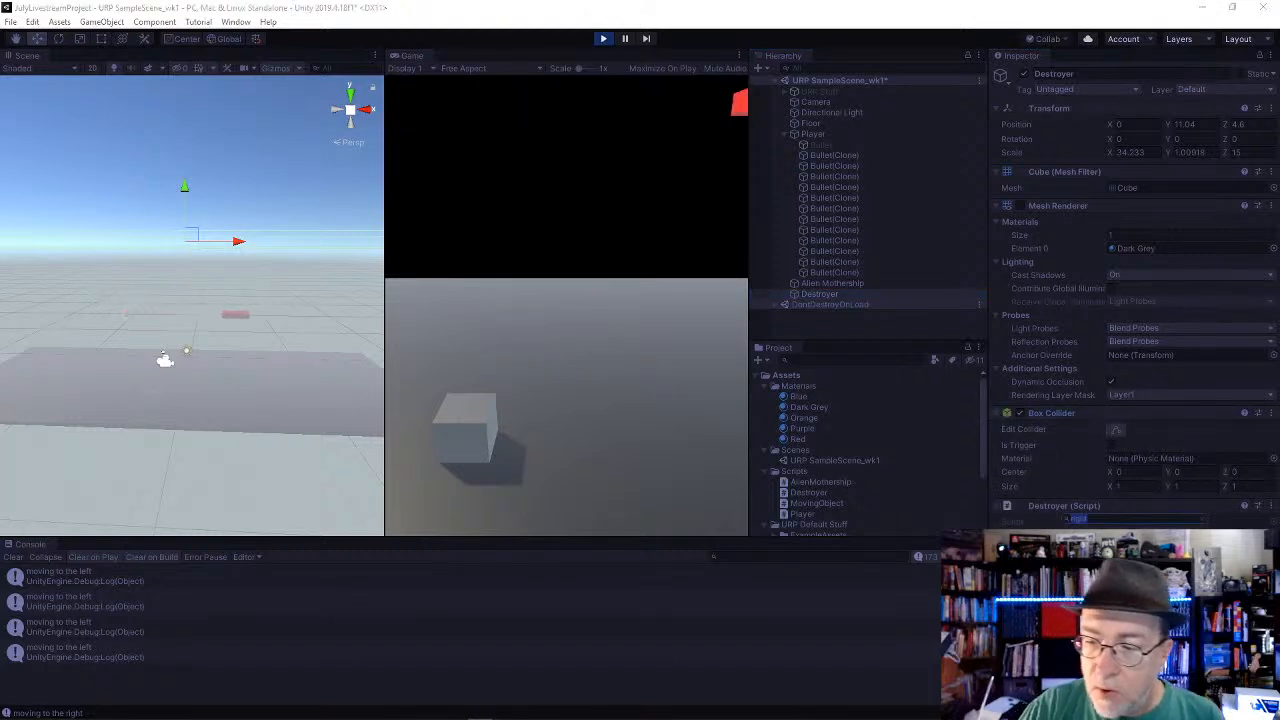
Step: Try adding a Rigidbody to the Destroyer object while the scene is still playing
left_click(1115, 550)
scroll(1119, 505, "down", 1)
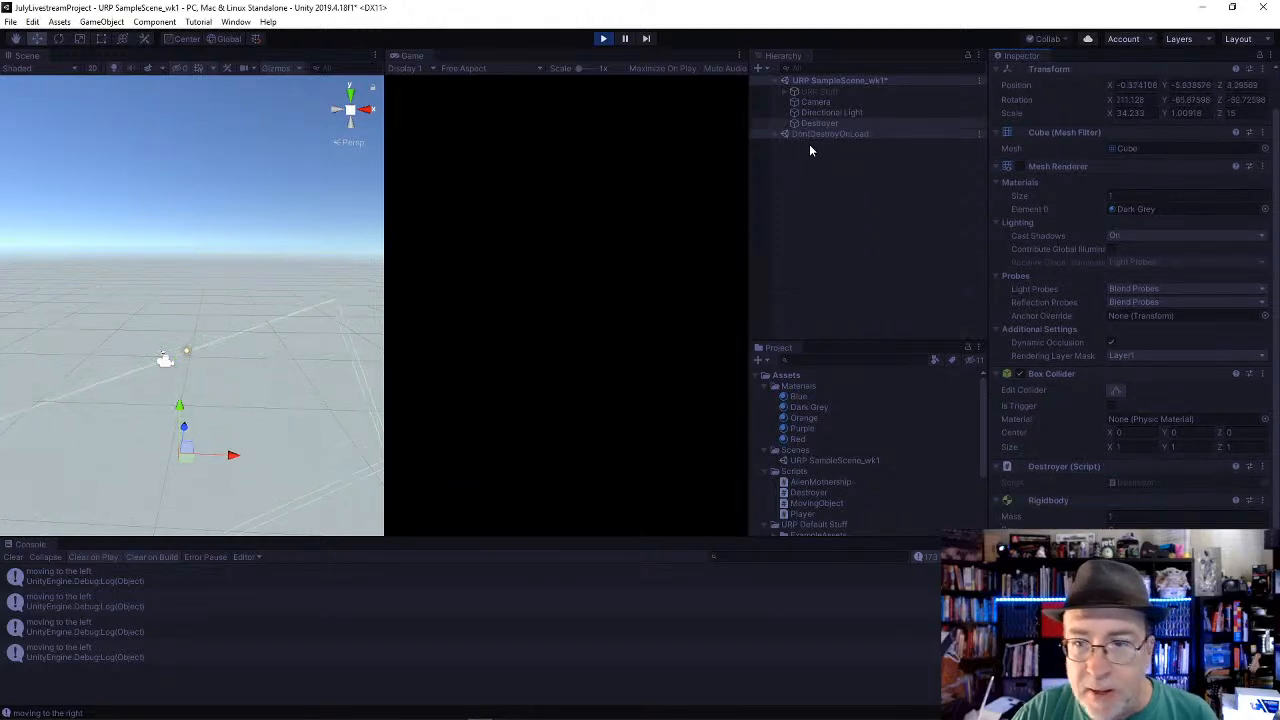
left_click(815, 123)
key("f")
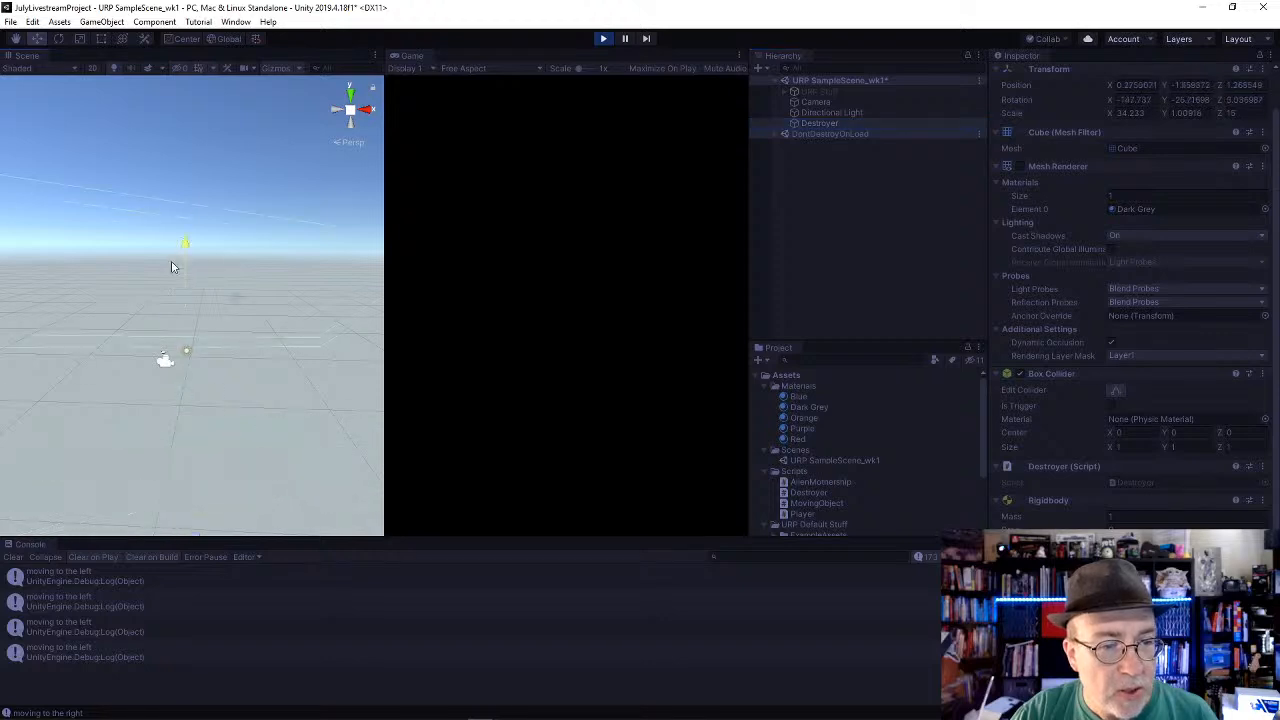
Step: Stop playback and add a Rigidbody component to the Destroyer object in edit mode
left_click(604, 39)
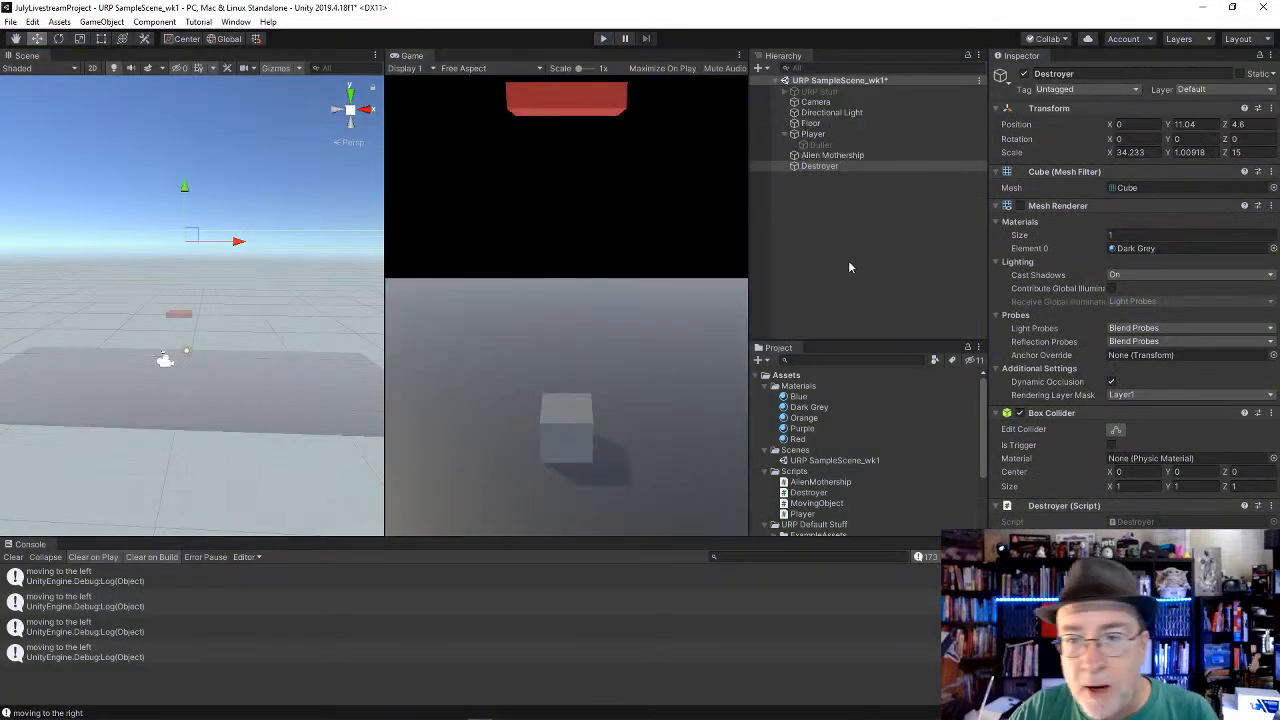
left_click(1134, 587)
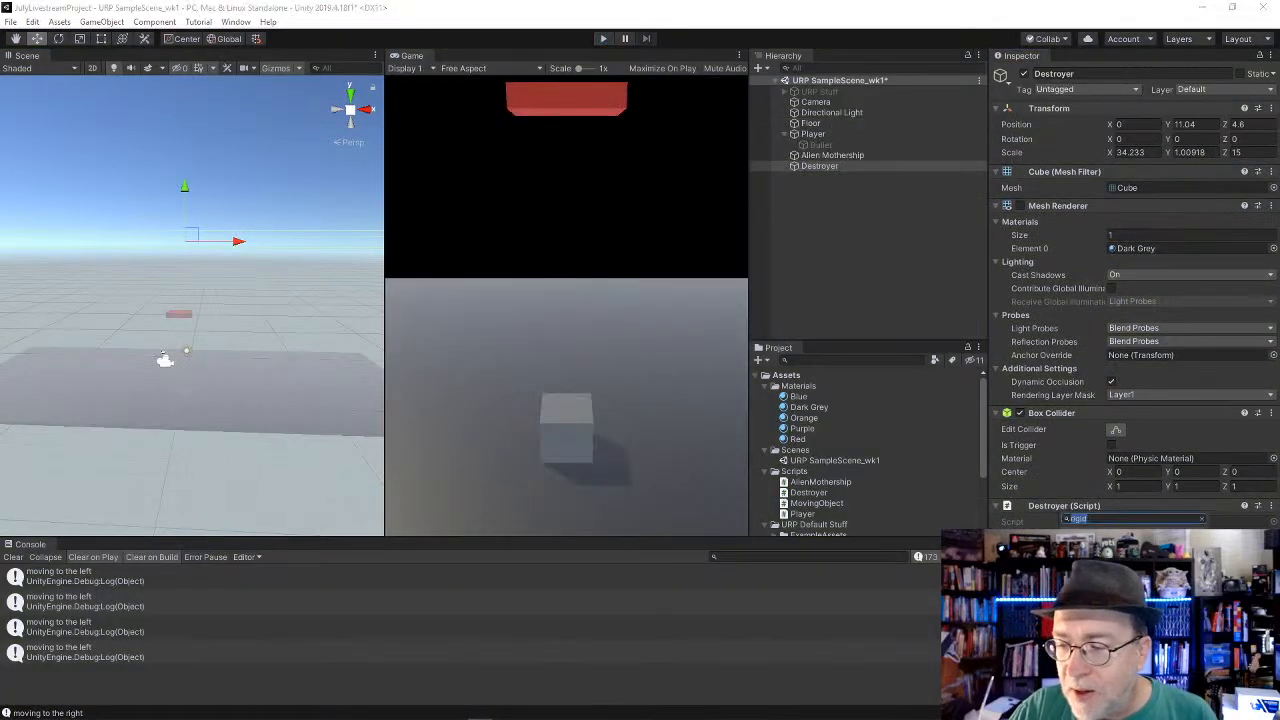
key("Return")
scroll(1072, 510, "down", 2)
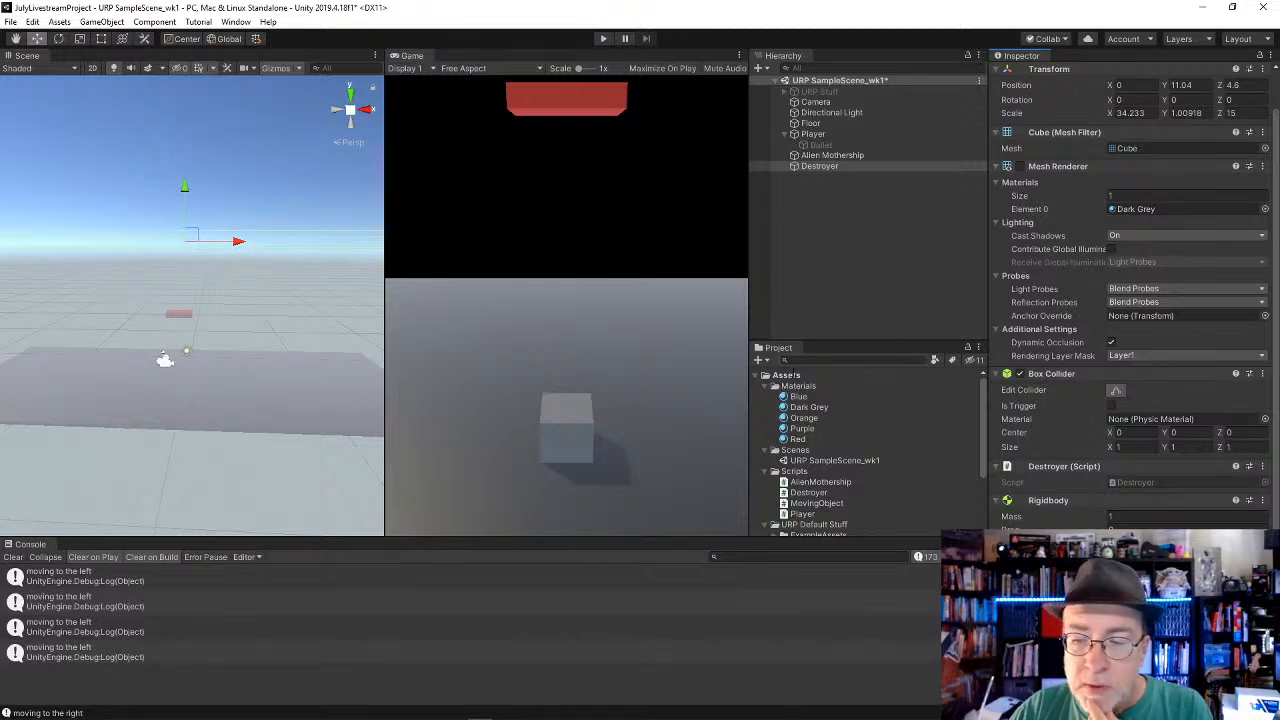
Step: Play the scene and fire repeated shots toward the Destroyer while moving the Player left and right
left_click(603, 38)
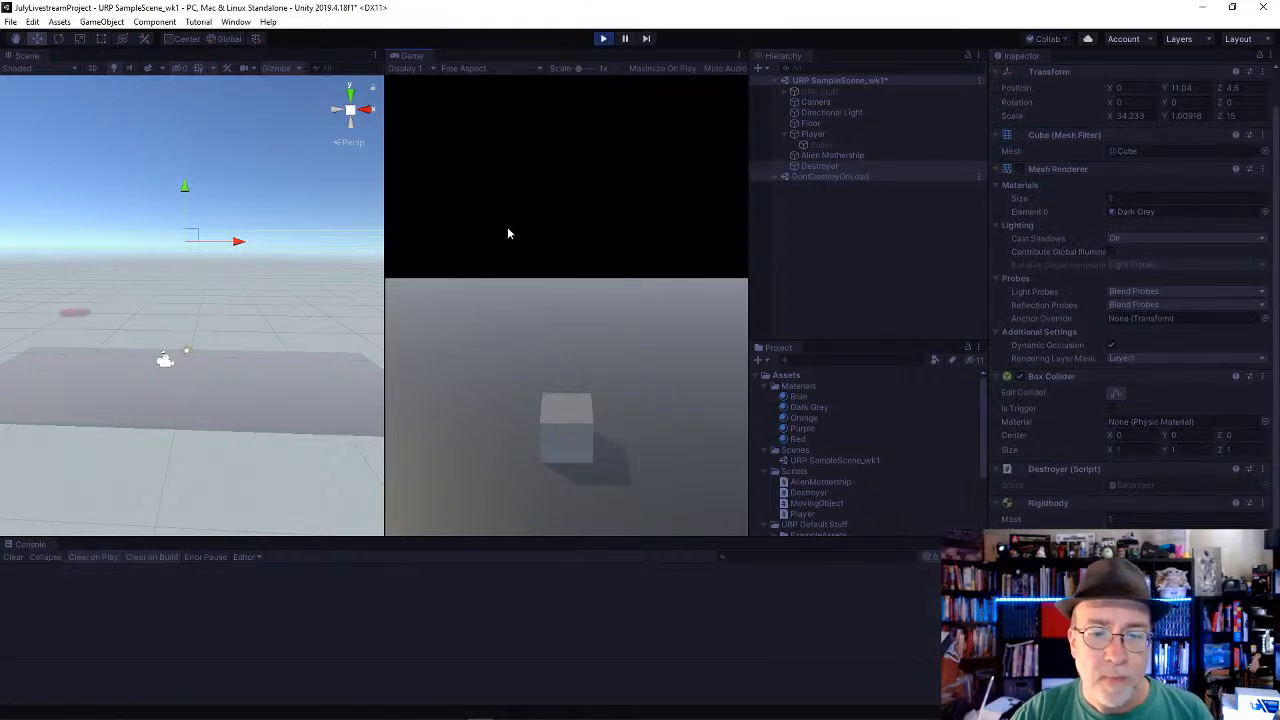
key("Left")
key("Right")
key("Left")
key("space")
key("Right")
key("space")
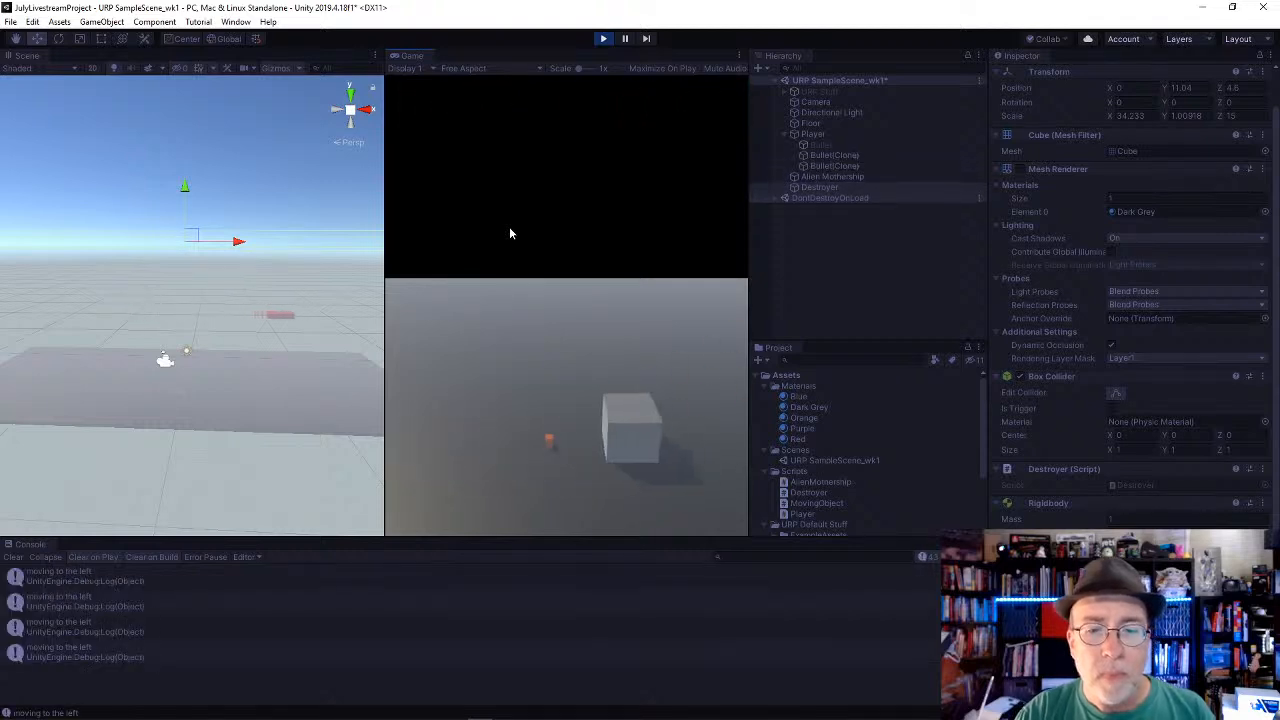
key("Left")
key("space")
key("space")
key("space")
key("space")
key("space")
key("space")
key("space")
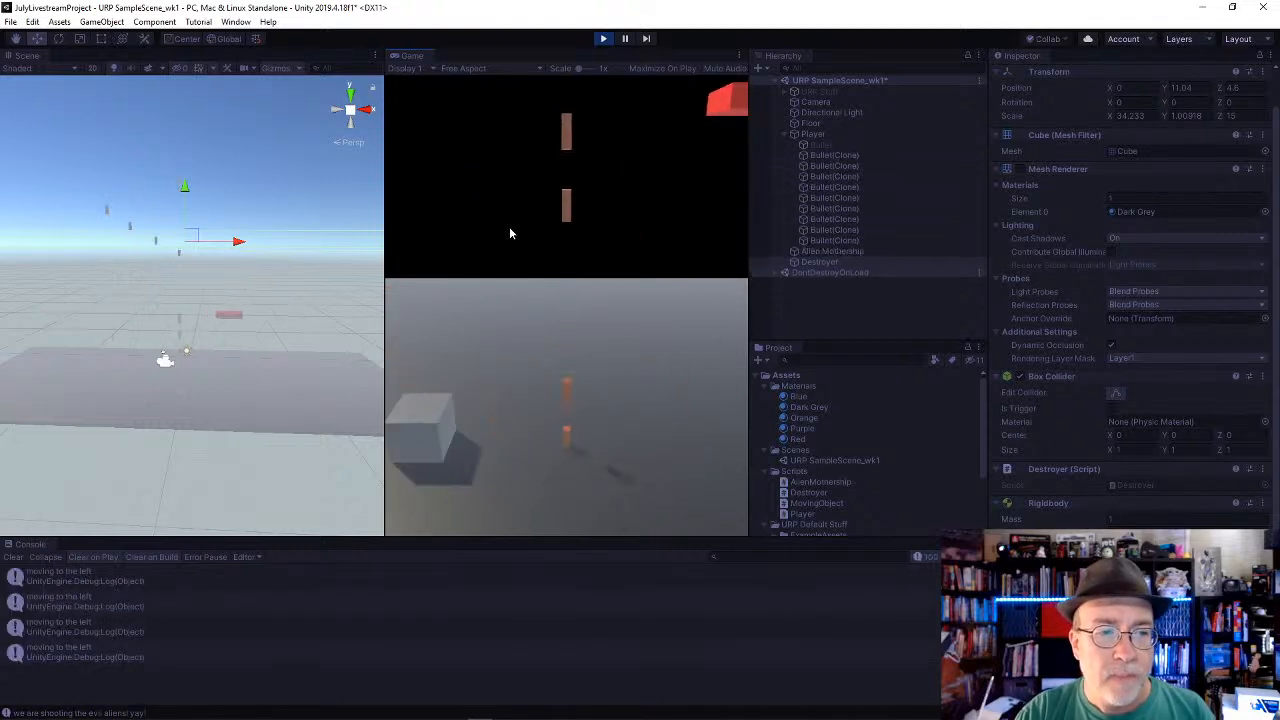
key("space")
key("space")
key("space")
Step: Inspect the Transform positions of several bullet clones while the scene plays
left_click(870, 210)
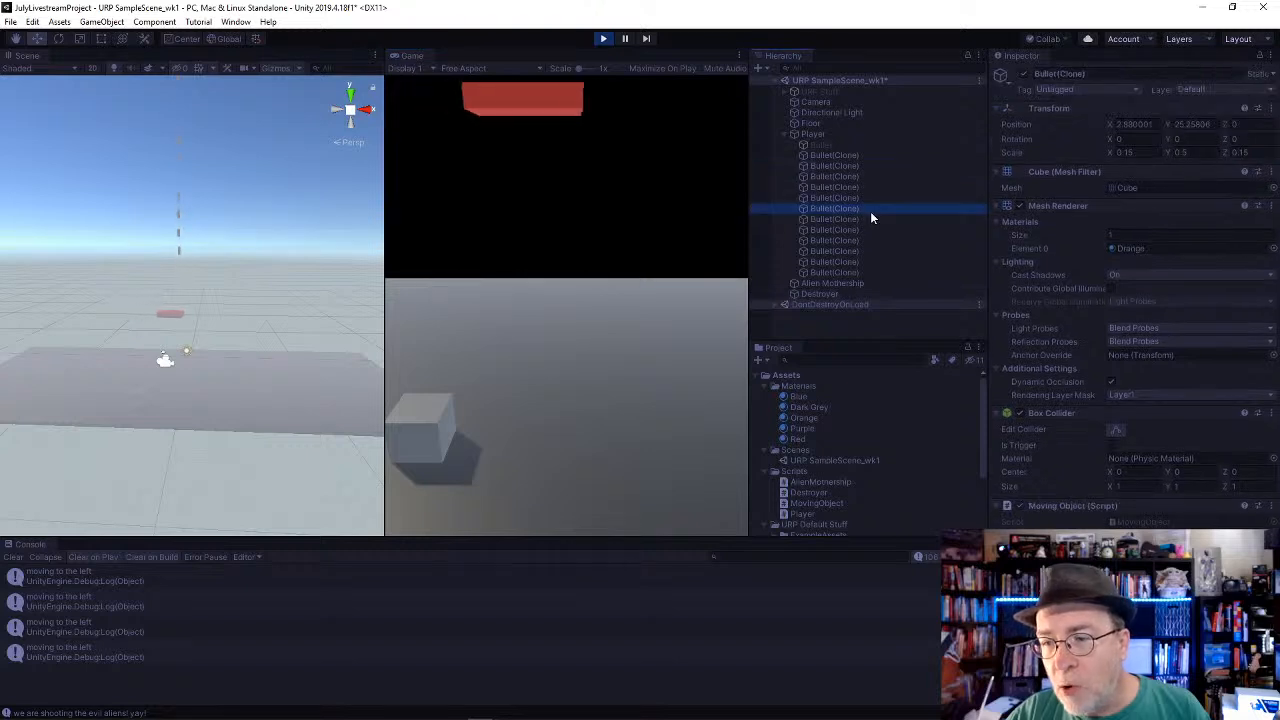
left_click(868, 197)
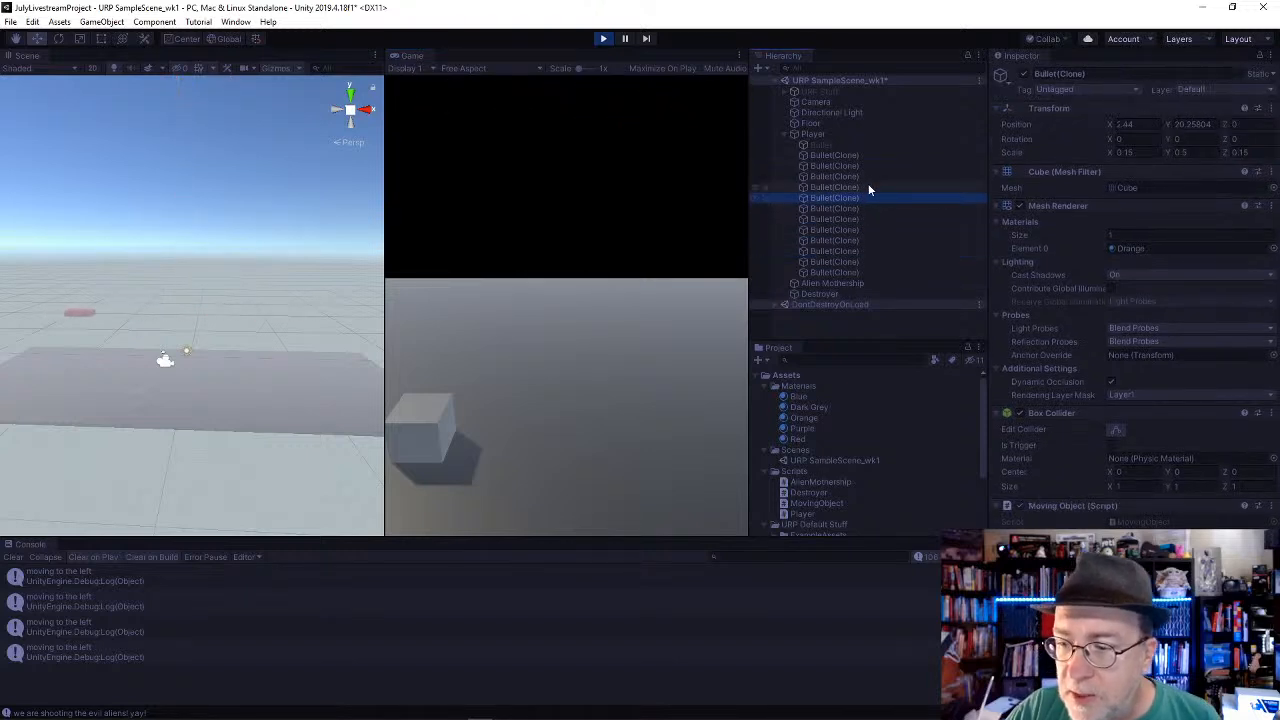
left_click(868, 187)
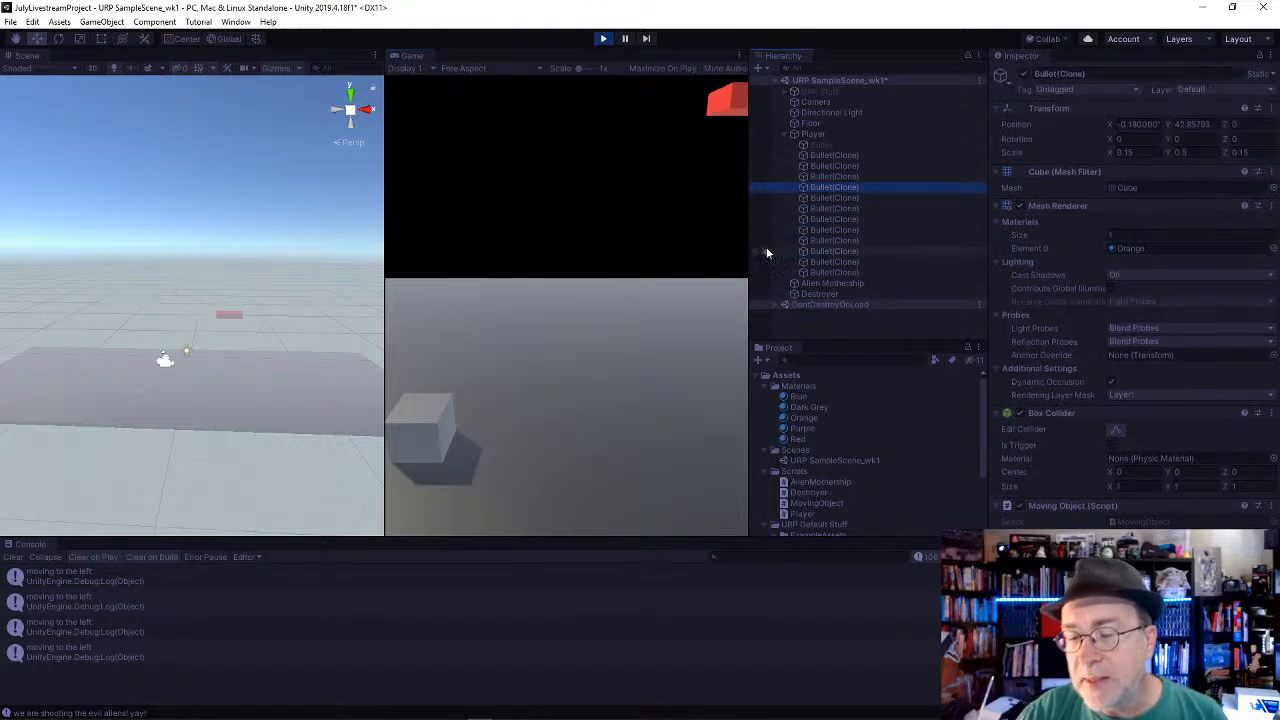
key("alt+Tab")
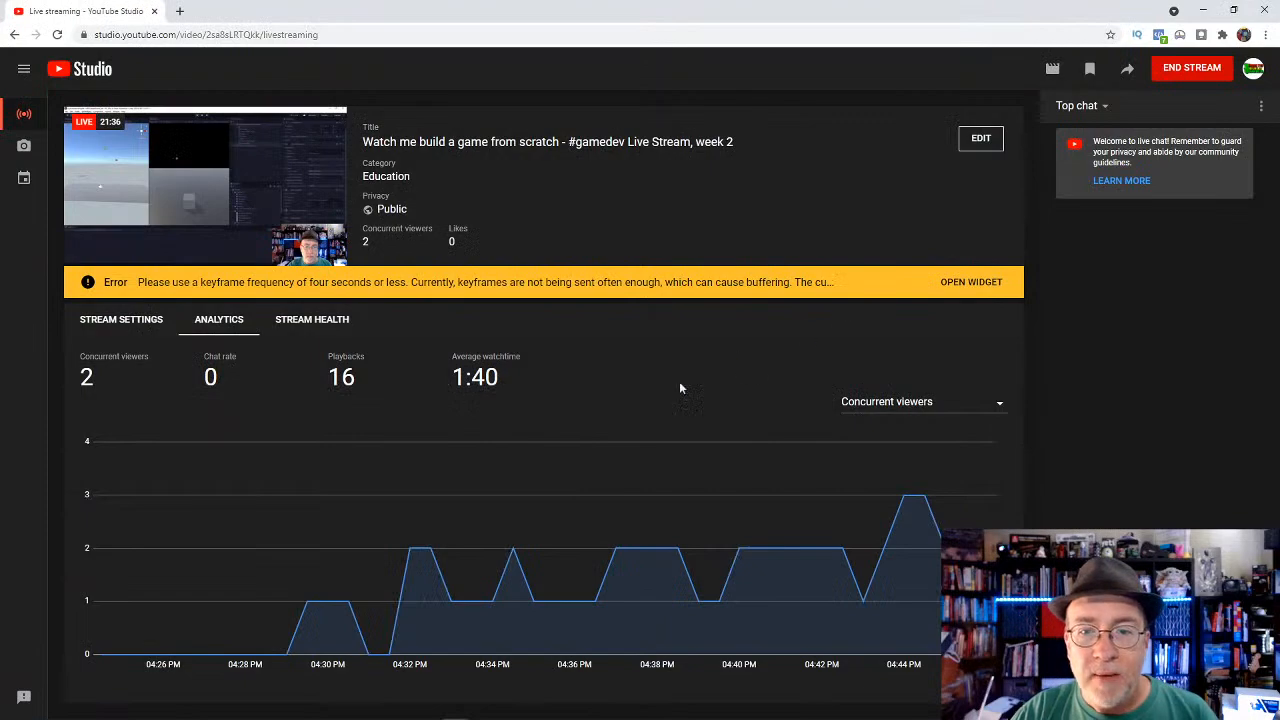
left_click(1205, 11)
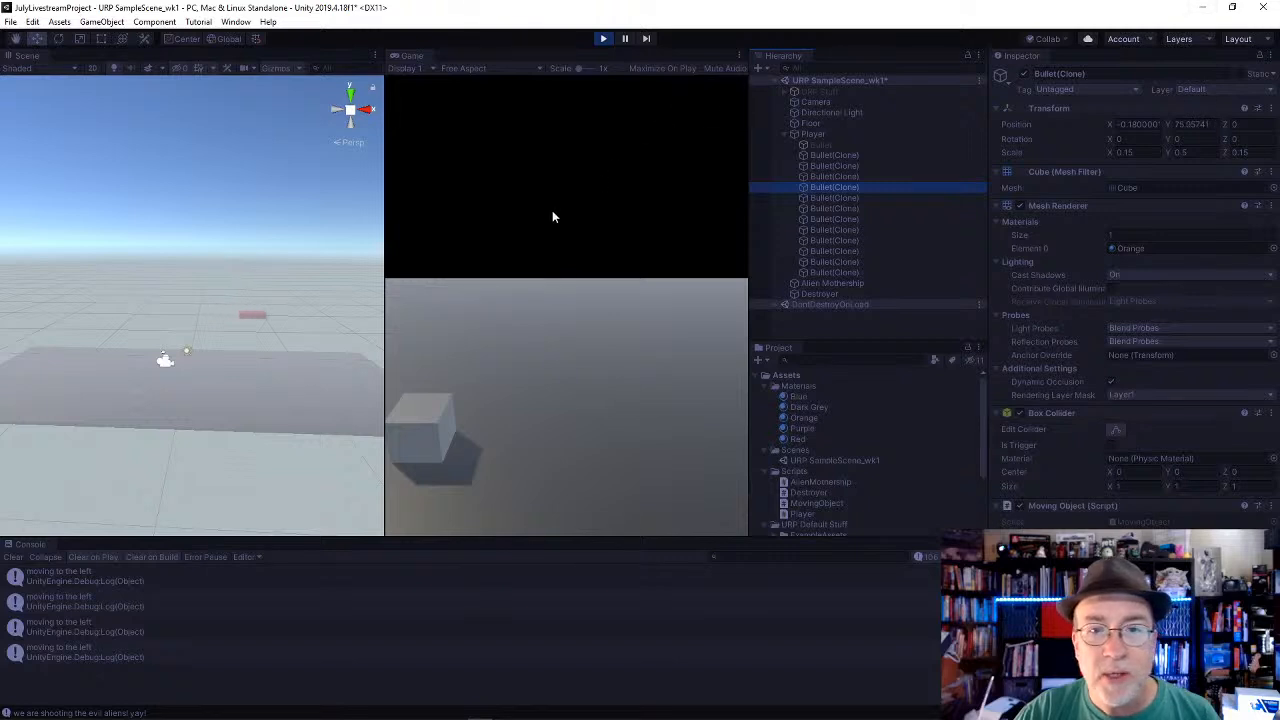
Step: Fire more shots from different Player positions, watch the bullets in the scene view, and stop playback
key("space")
key("Right")
key("Left")
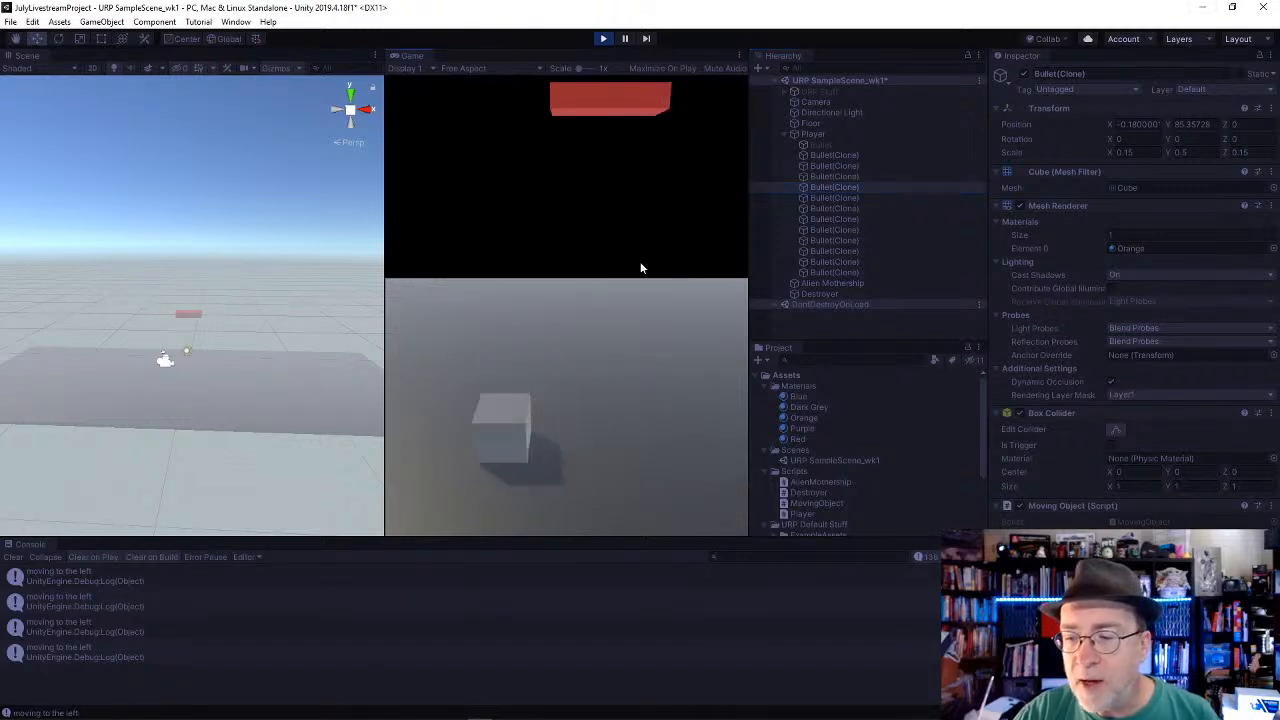
key("Right")
key("Left")
key("space")
key("space")
key("space")
key("Right")
key("space")
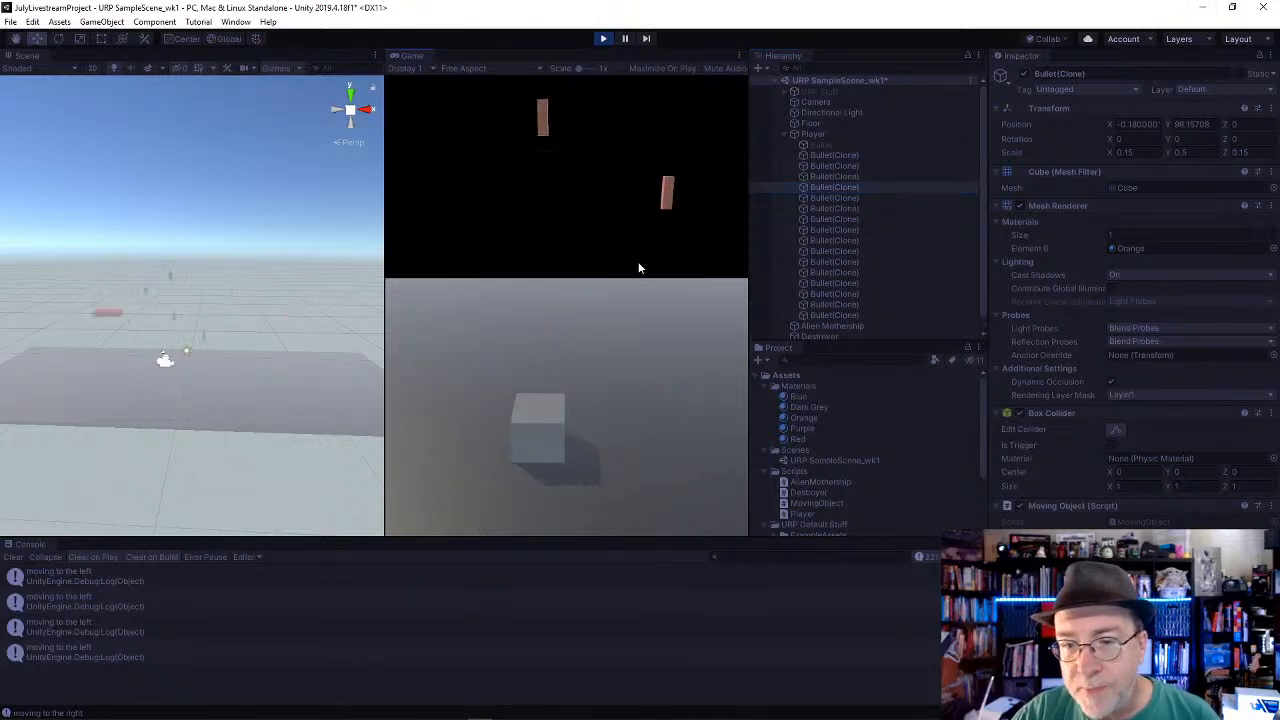
key("Right")
key("Left")
key("space")
key("Right")
key("space")
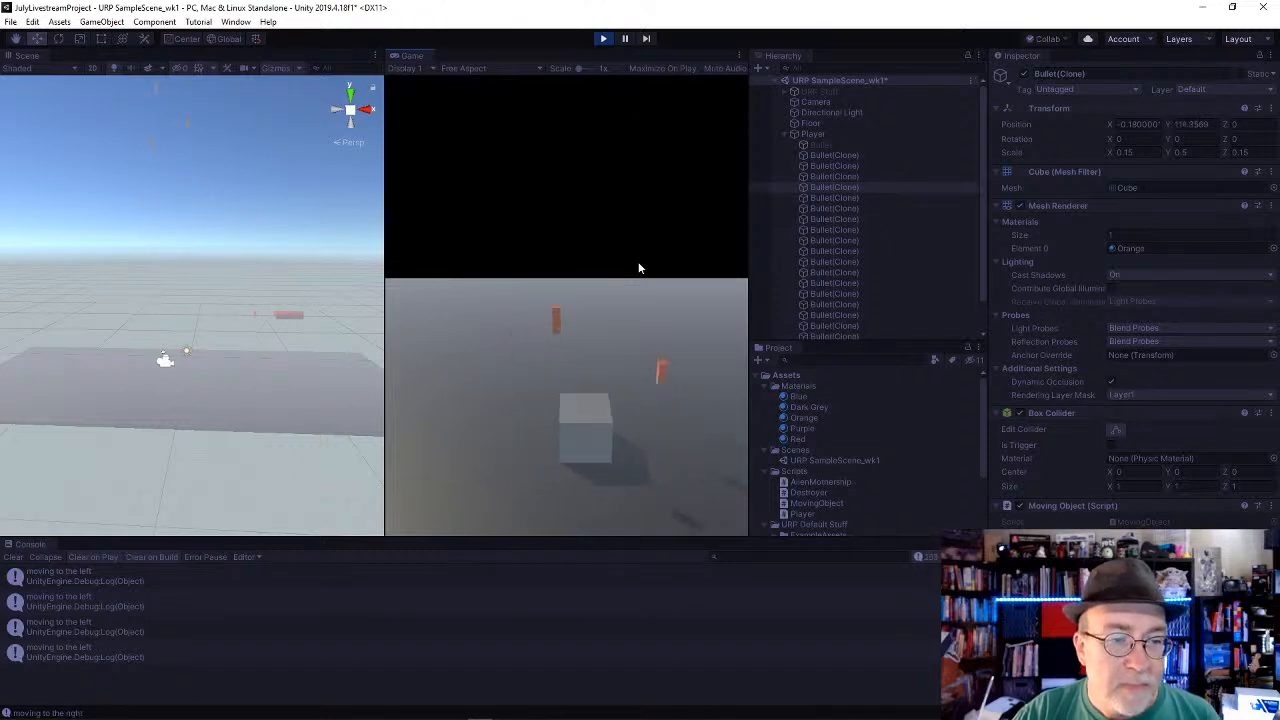
key("space")
key("Left")
key("space")
mouse_move(338, 232)
left_mouse_down("alt")
mouse_move(283, 414)
mouse_move(298, 484)
mouse_move(338, 230)
left_mouse_up("alt")
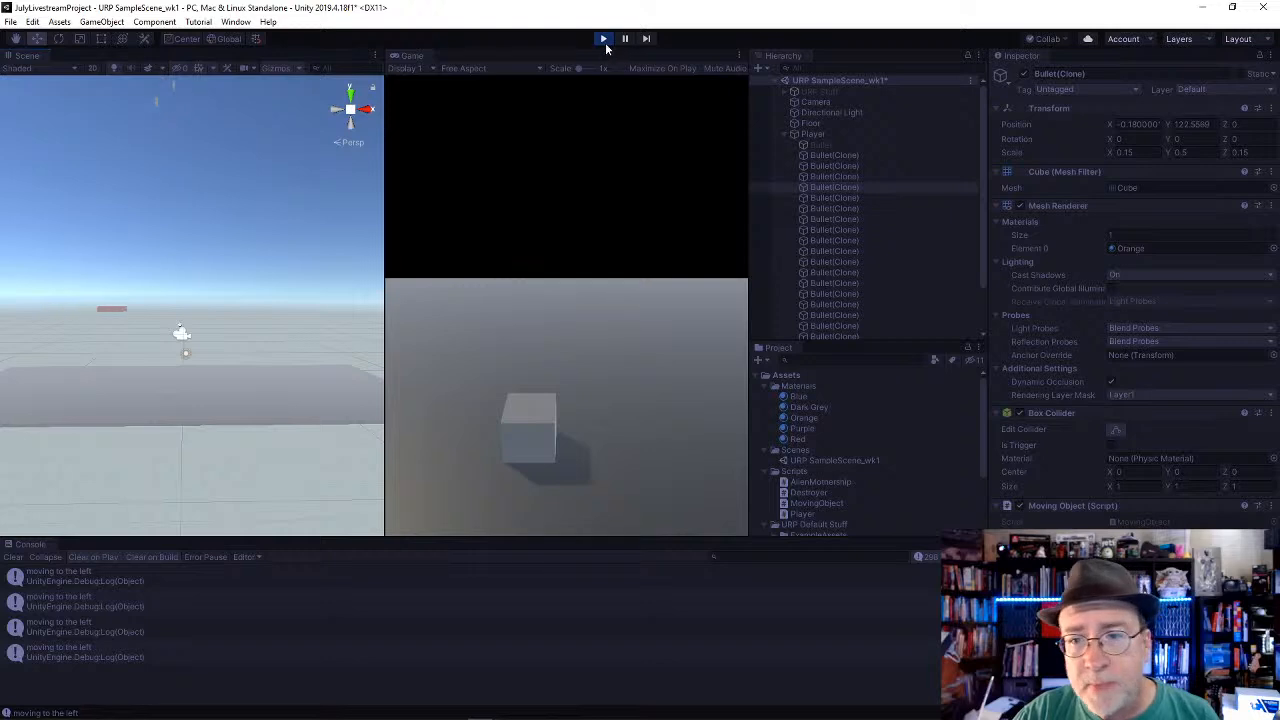
left_click(603, 40)
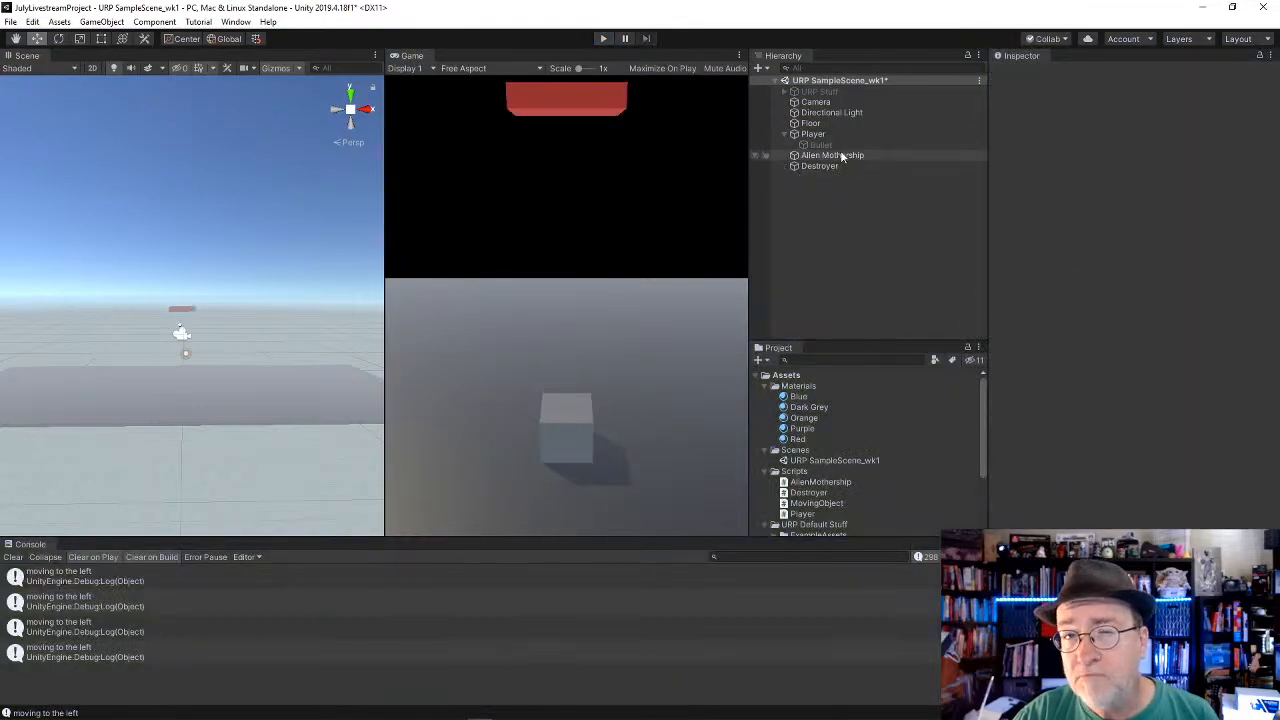
Step: Compare the component settings of the Alien Mothership, Destroyer and Player objects
left_click(840, 155)
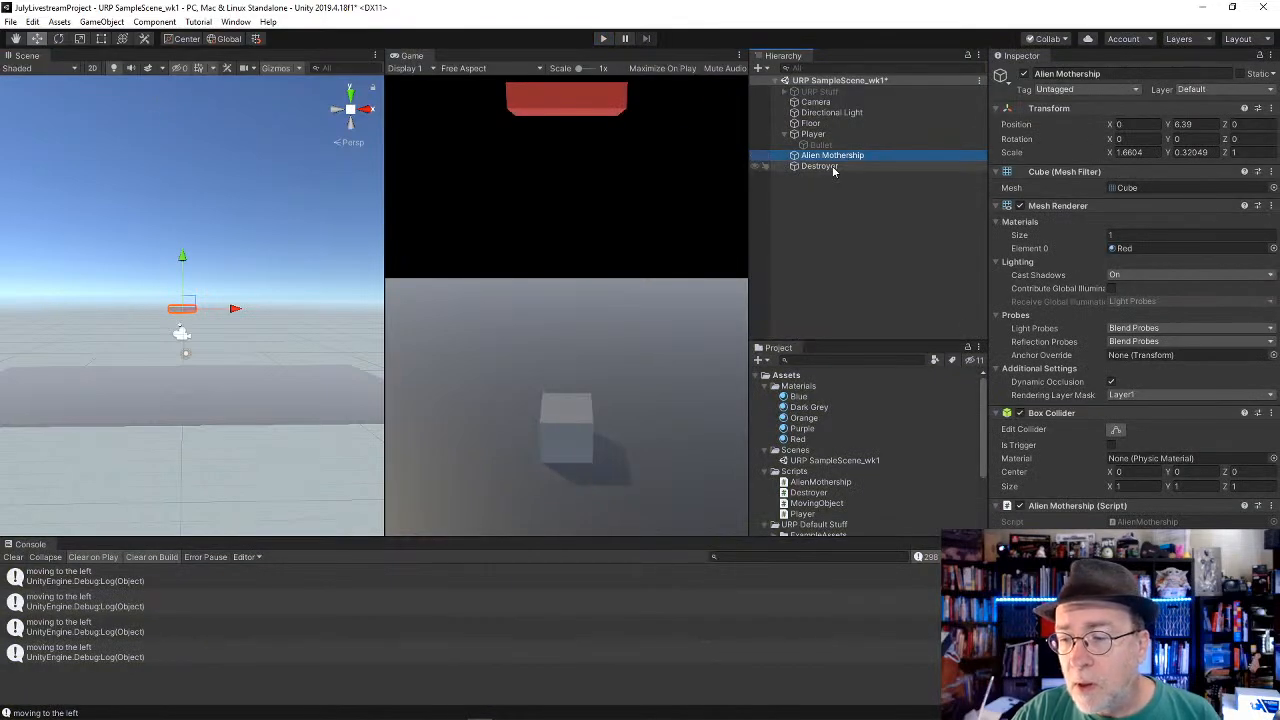
left_click(820, 166)
scroll(870, 450, "down", 3)
scroll(1130, 300, "down", 1)
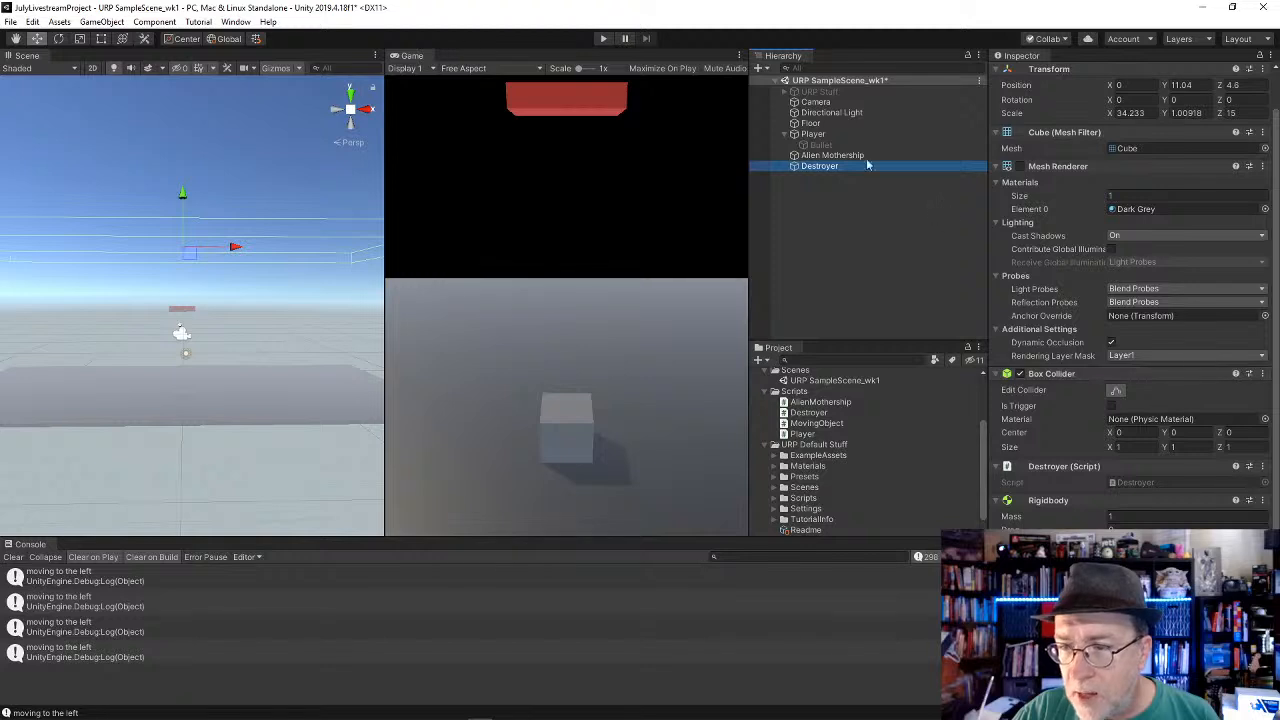
left_click(815, 123)
left_click(815, 134)
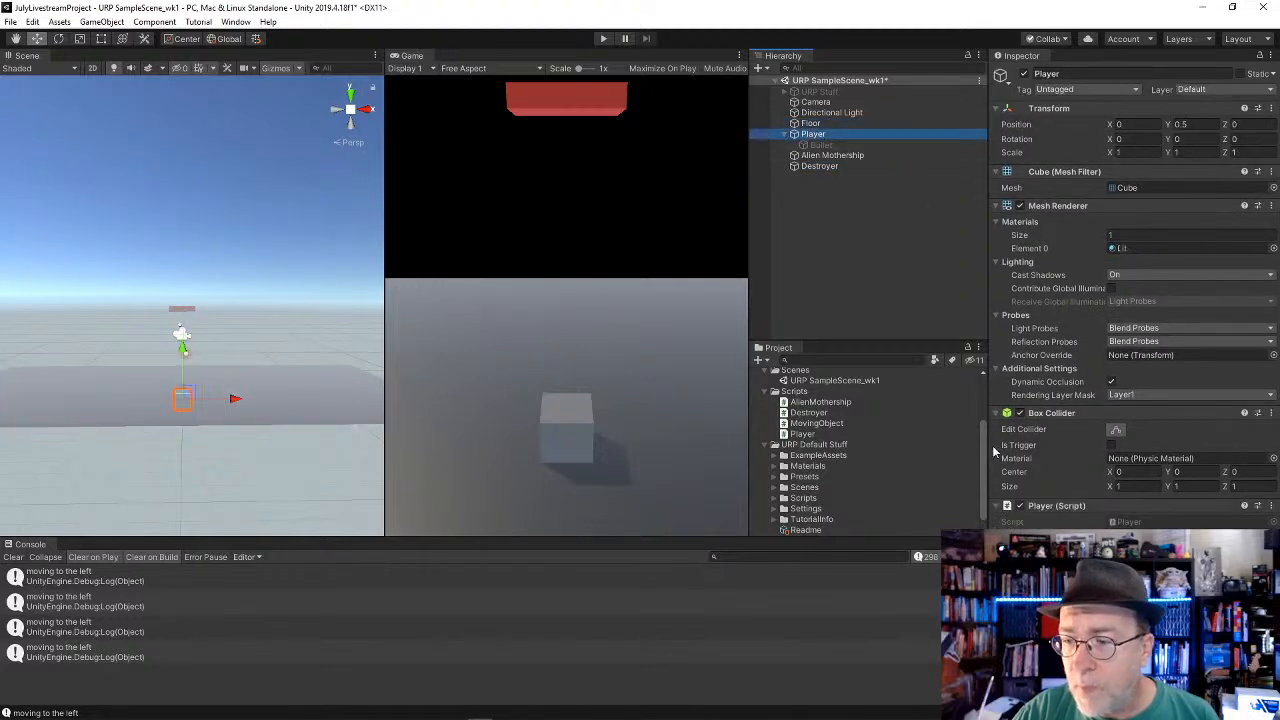
Step: Add a Rigidbody component to the Bullet object under the Player
left_click(840, 146)
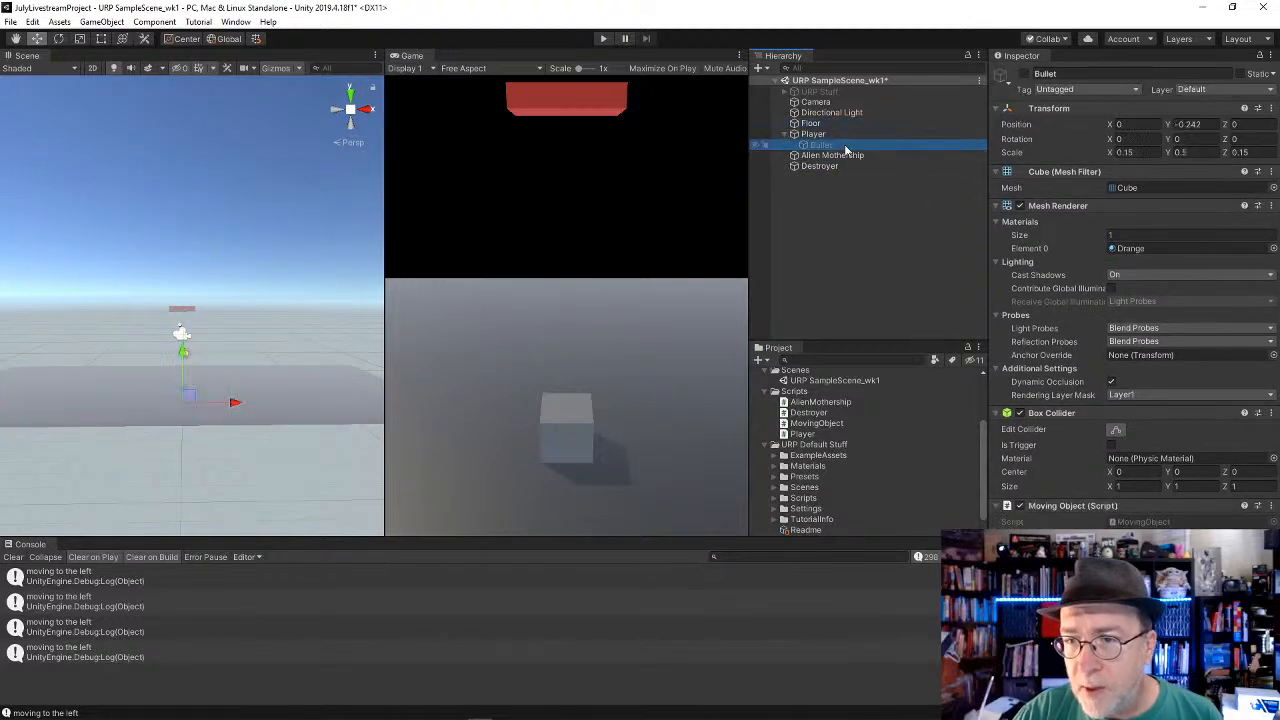
left_click(1134, 620)
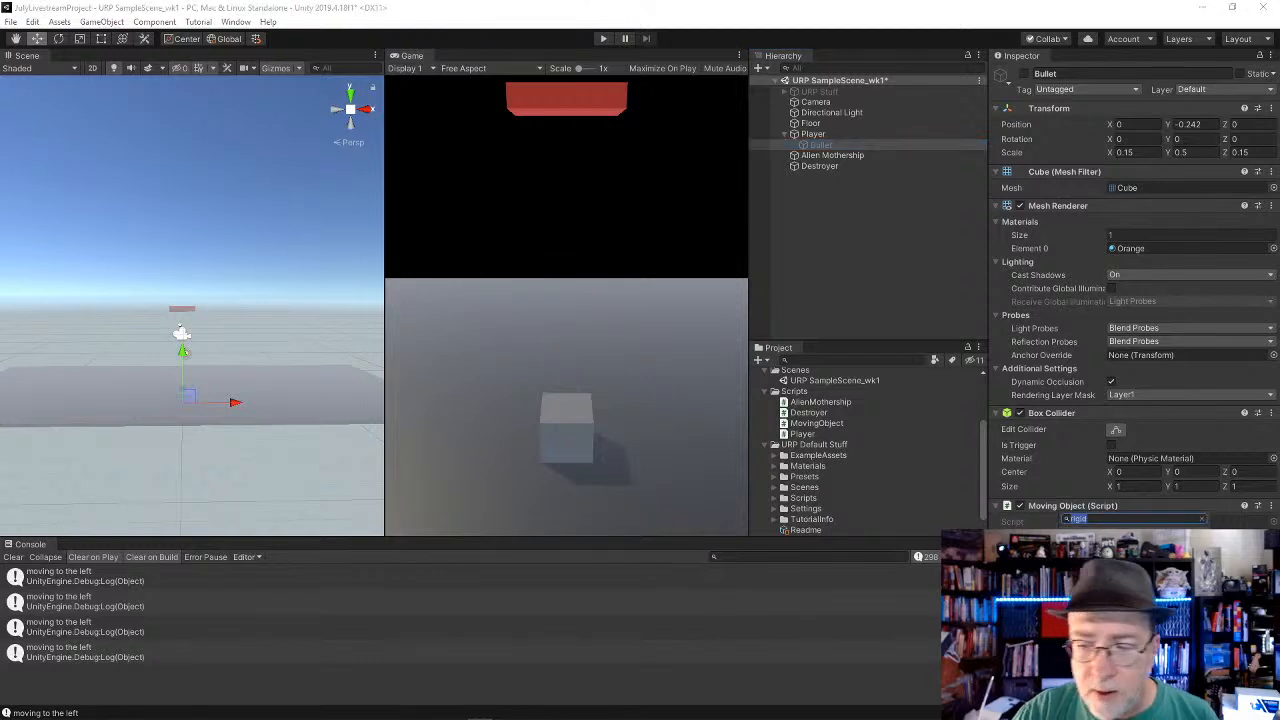
left_click(1110, 555)
scroll(1136, 300, "down", 1)
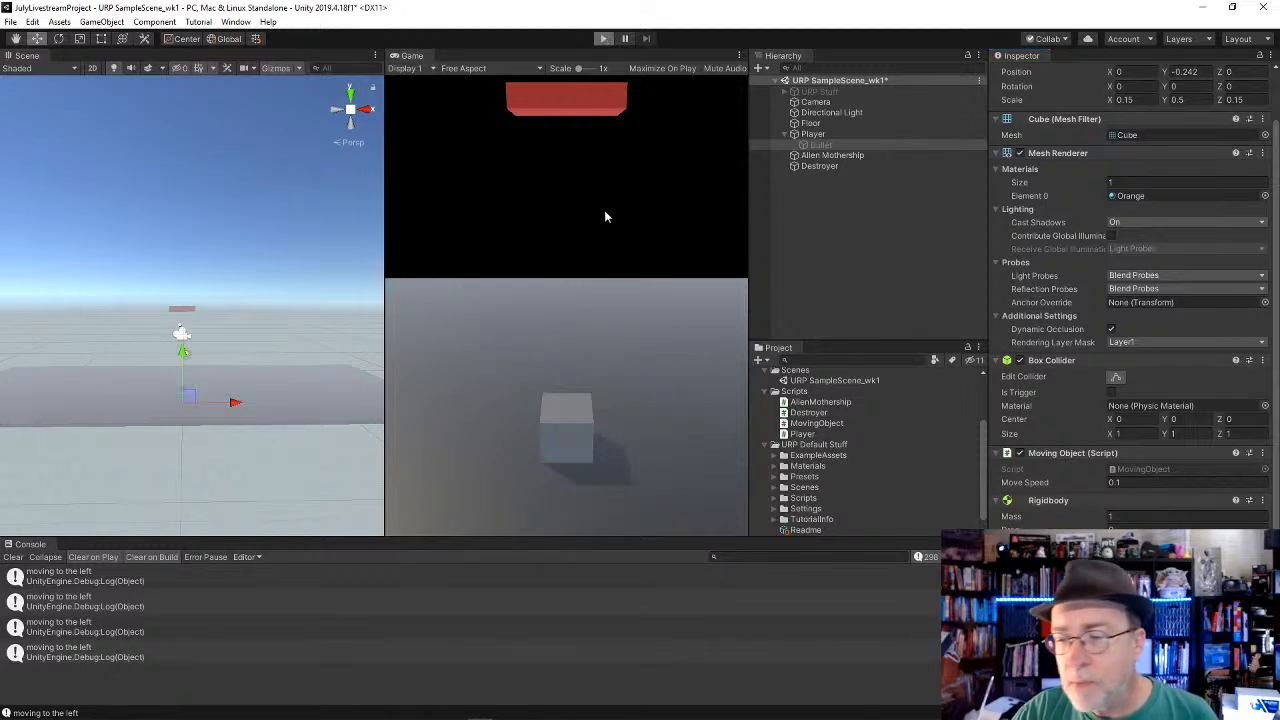
Step: Play the scene and fire several shots straight up to test the Bullet's Rigidbody
key("ctrl+p")
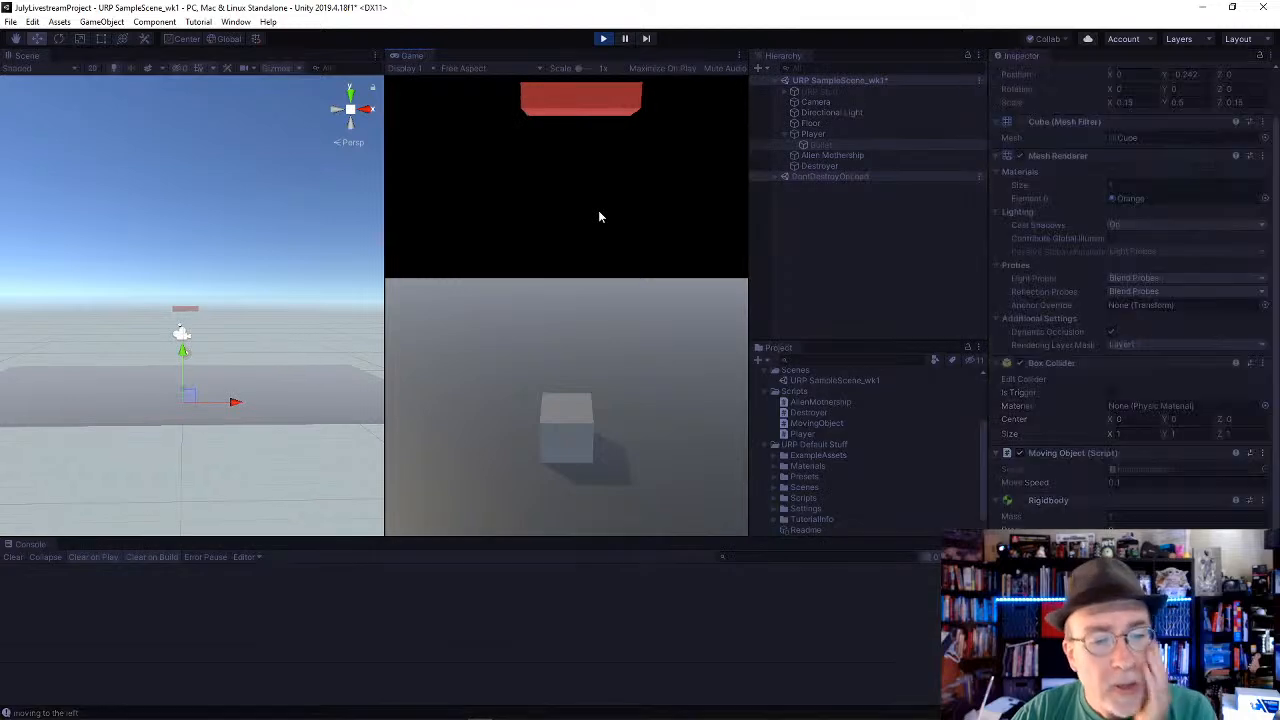
key("space")
key("space")
key("space")
key("space")
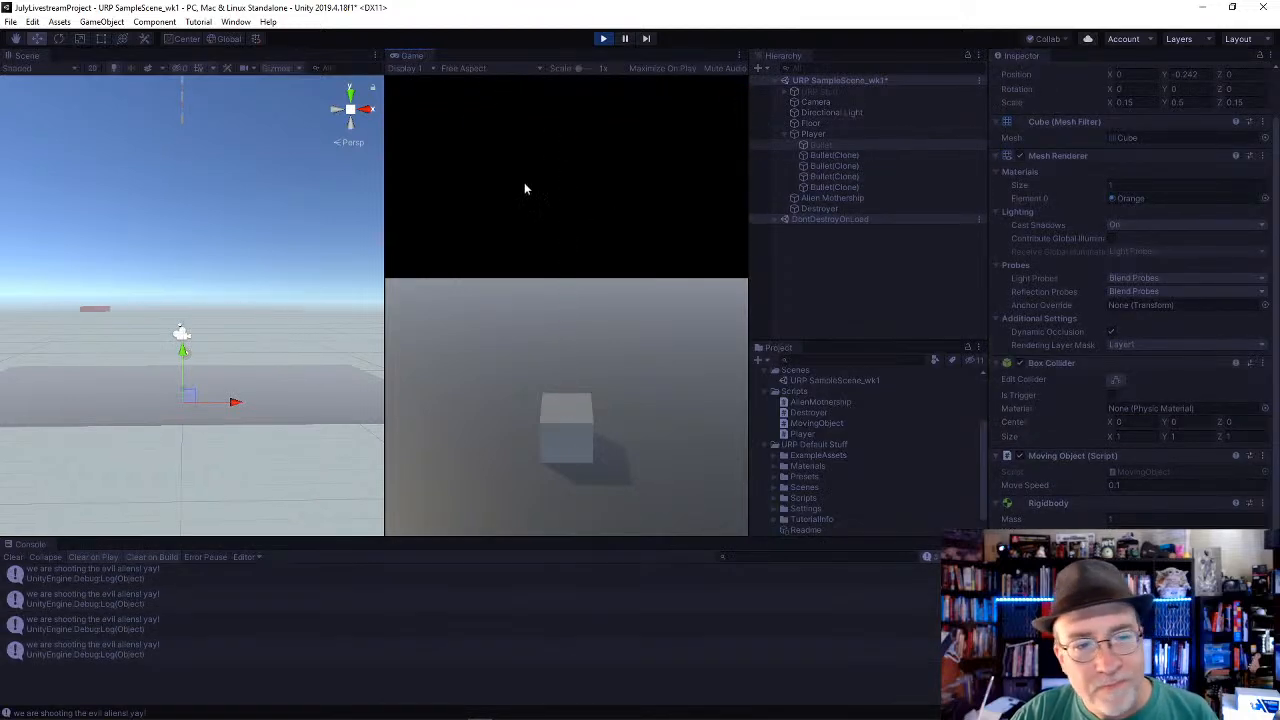
Step: Examine a bullet clone, the Destroyer and the Alien Mothership during play, and stop playback
left_click(860, 176)
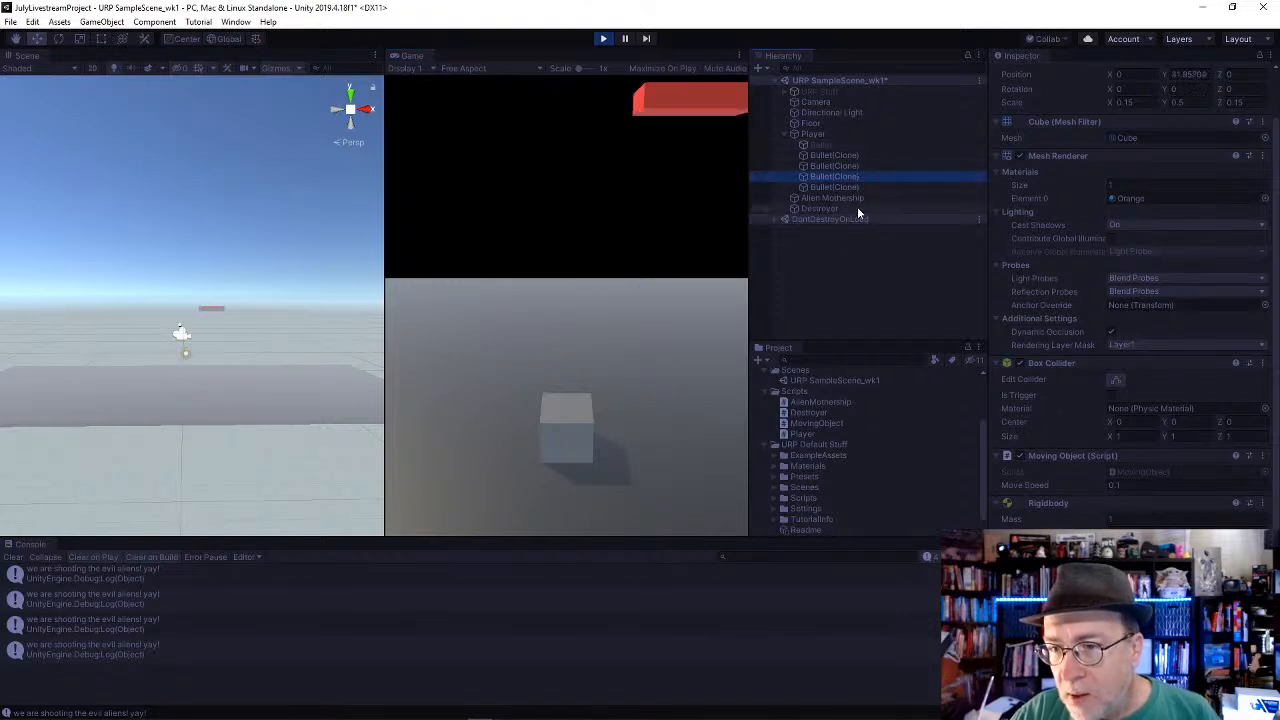
left_click(856, 207)
left_click(852, 198)
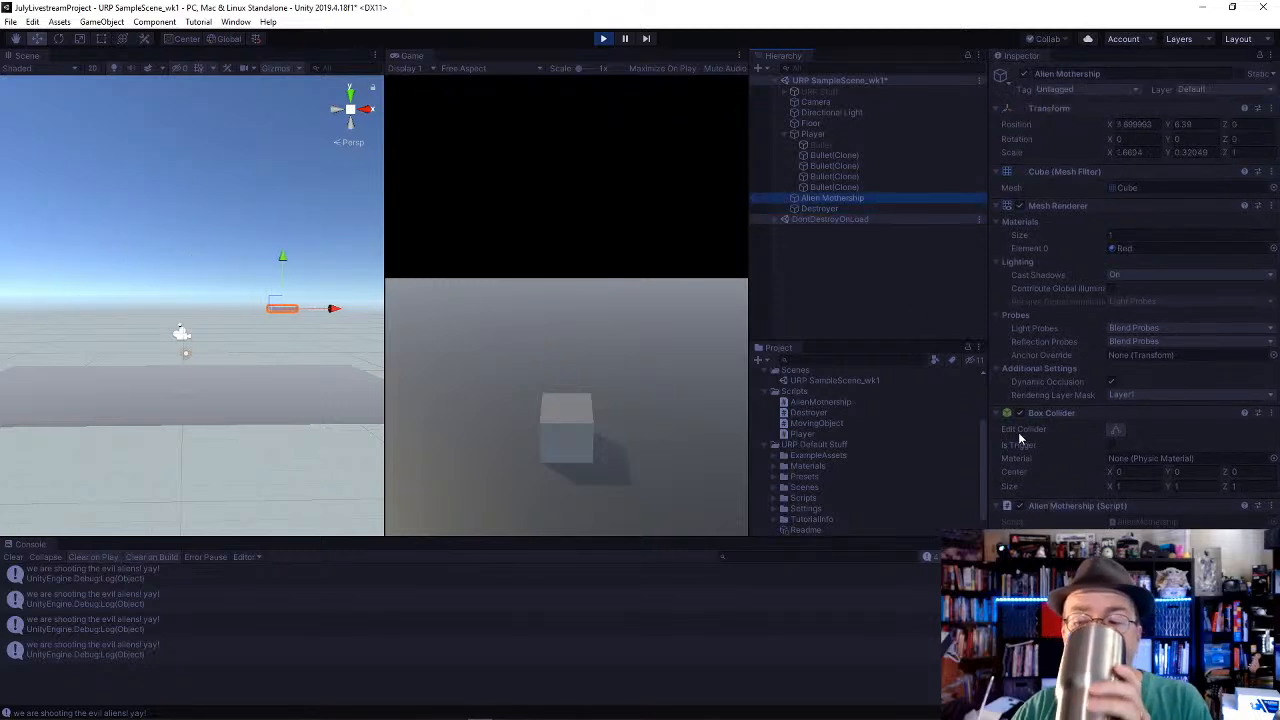
left_click(603, 38)
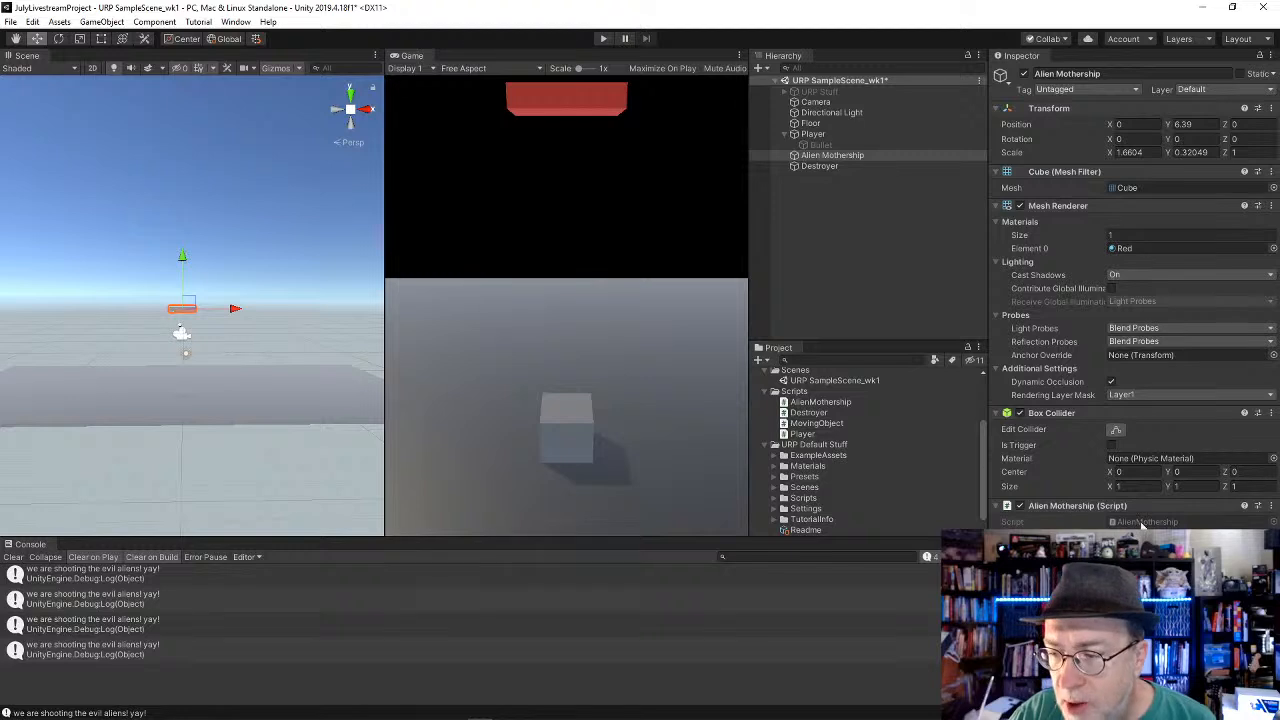
Step: Review the Destroyer object's components and the OnCollisionEnter method of its script in Visual Studio
left_click(826, 166)
scroll(1063, 473, "down", 2)
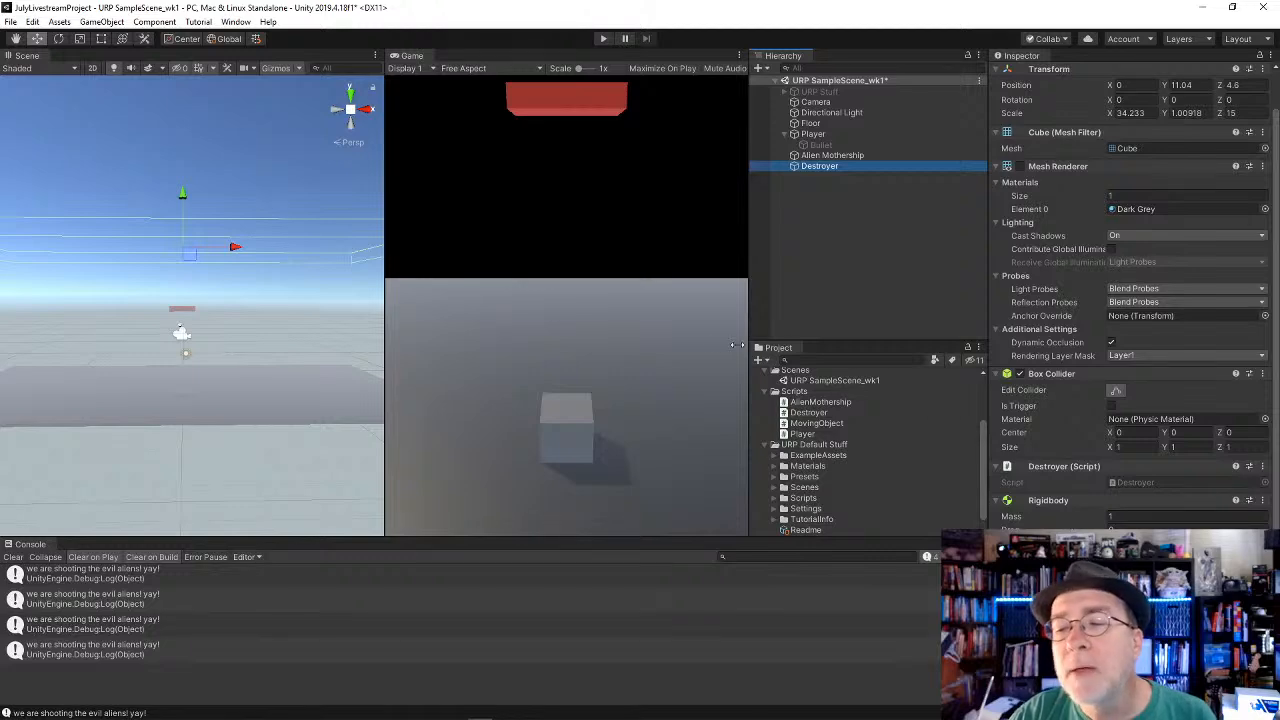
key("alt+Tab")
key("alt+Tab")
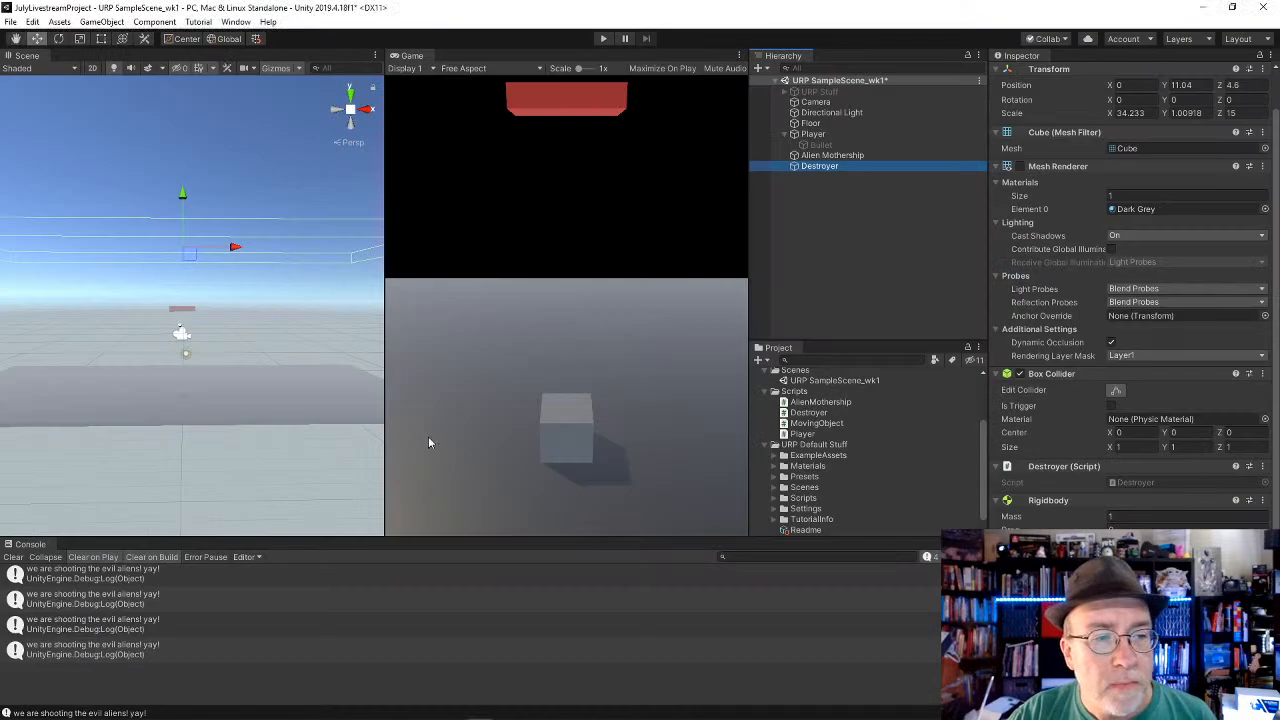
key("alt")
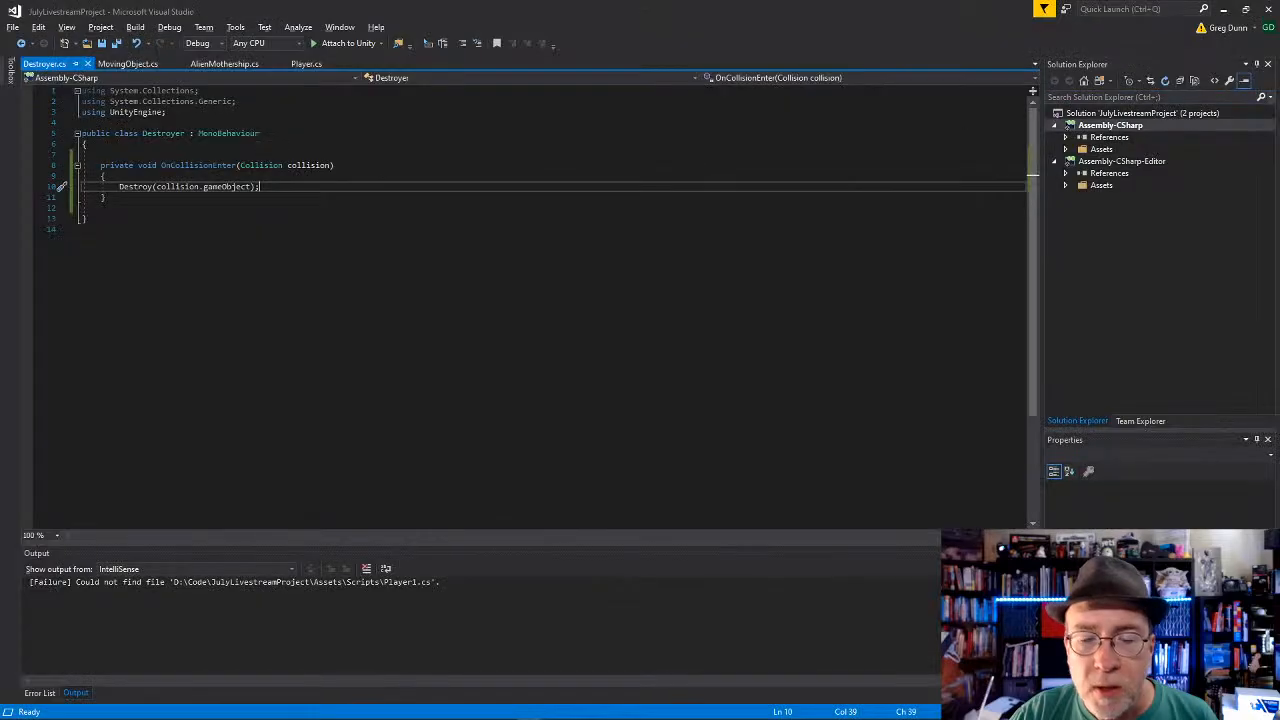
left_click(478, 250)
left_click(478, 219)
left_click(478, 185)
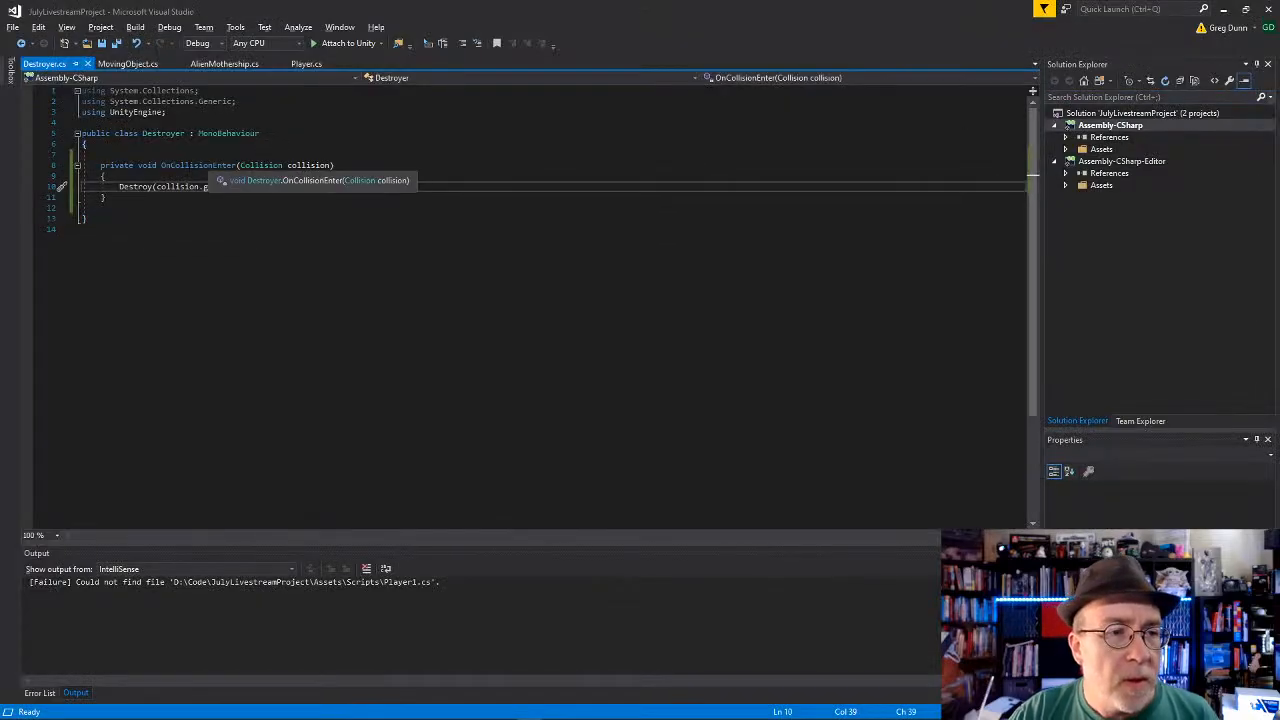
type("ameObject);")
Step: Switch back to Unity and enable Is Trigger on the Destroyer's Box Collider
key("alt+Tab")
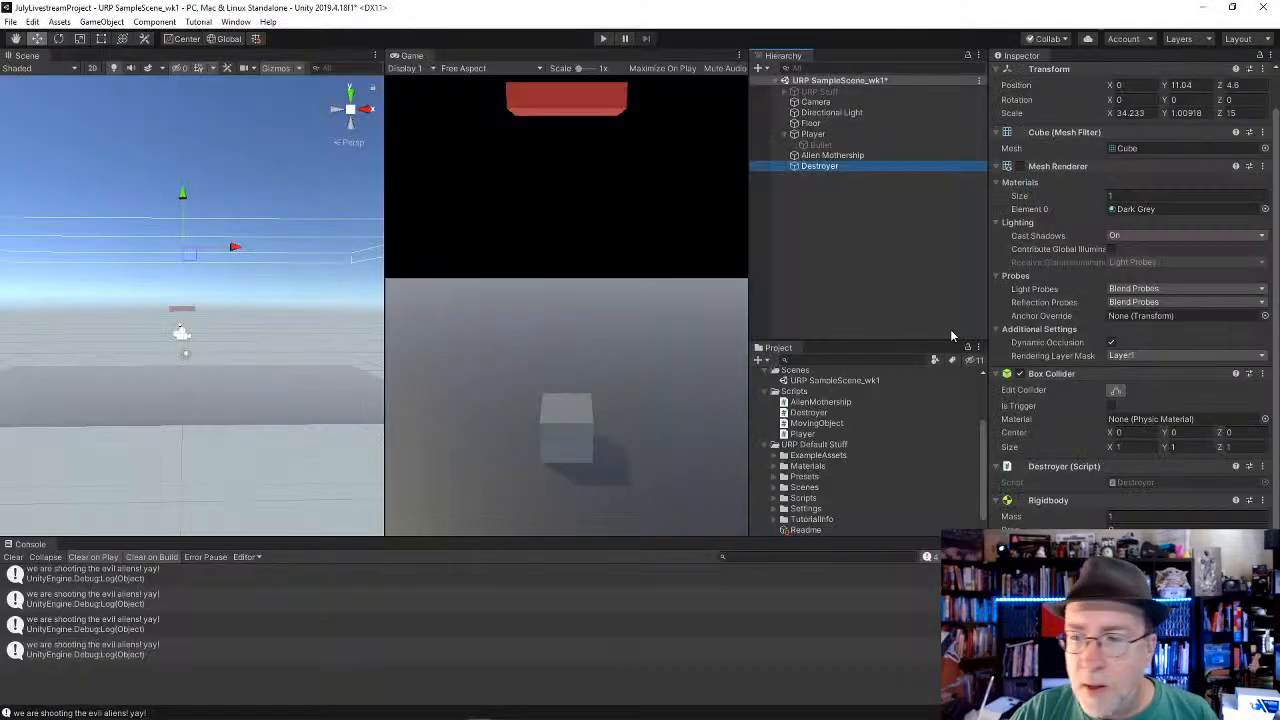
left_click(806, 147)
left_click(815, 166)
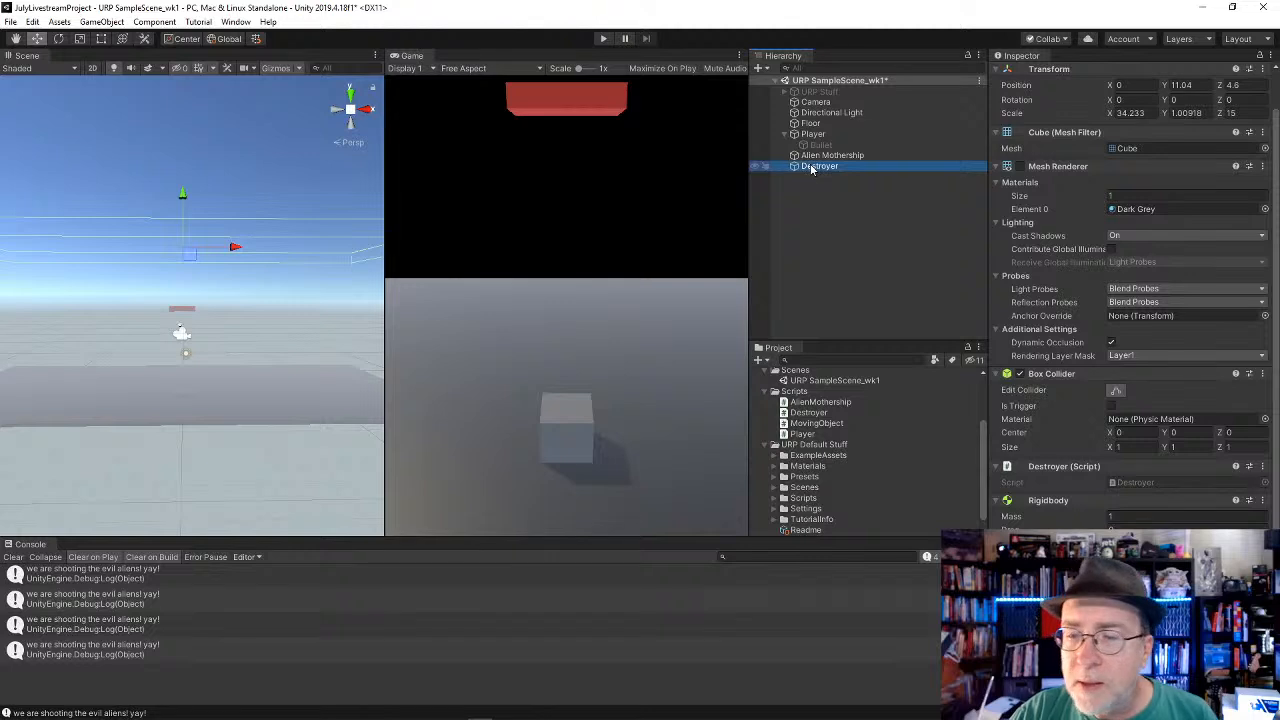
left_click(1112, 406)
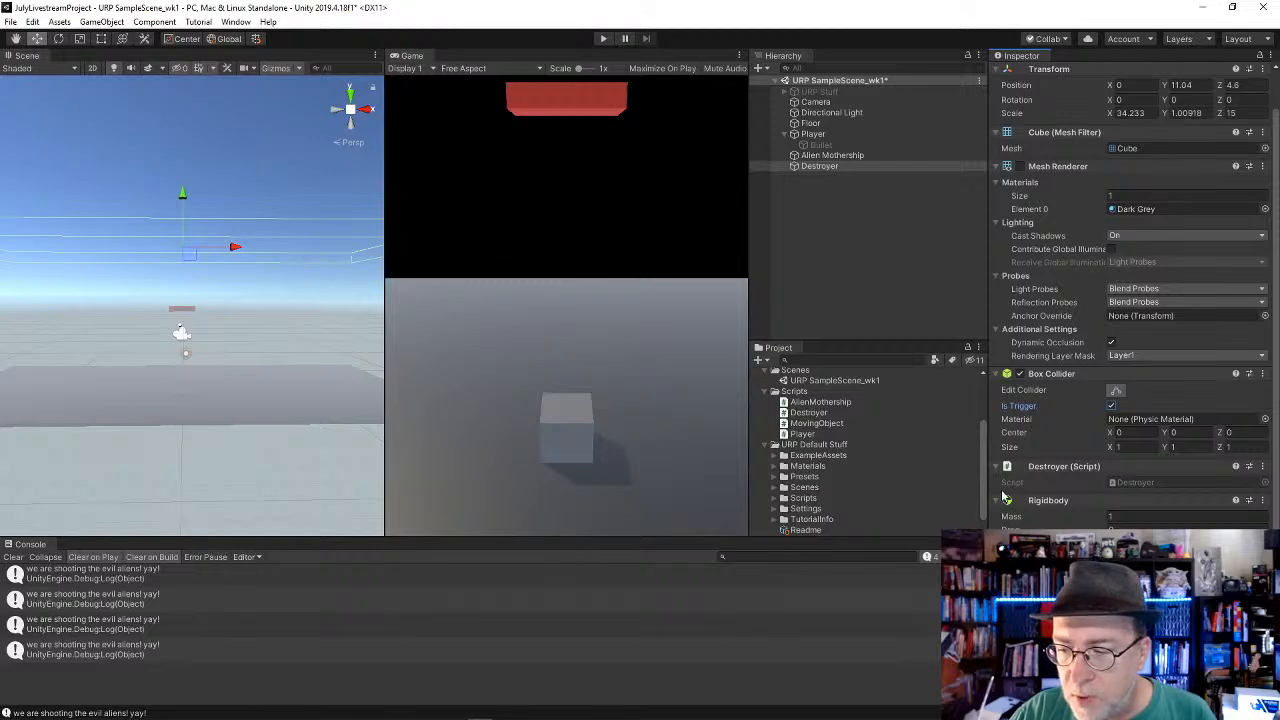
Step: In Visual Studio, add an empty private void OnTriggerEnter(Collider other) method below OnCollisionEnter in Destroyer.cs
key("alt+Tab")
key("Return")
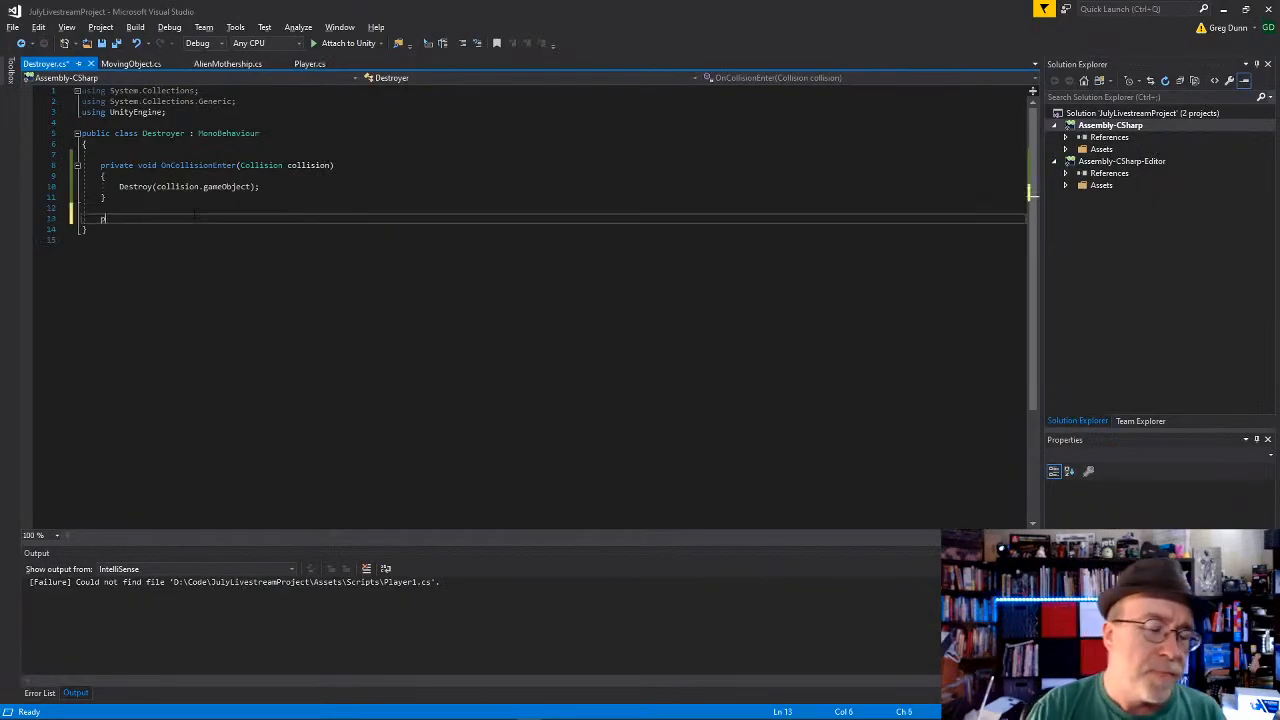
type("private voi")
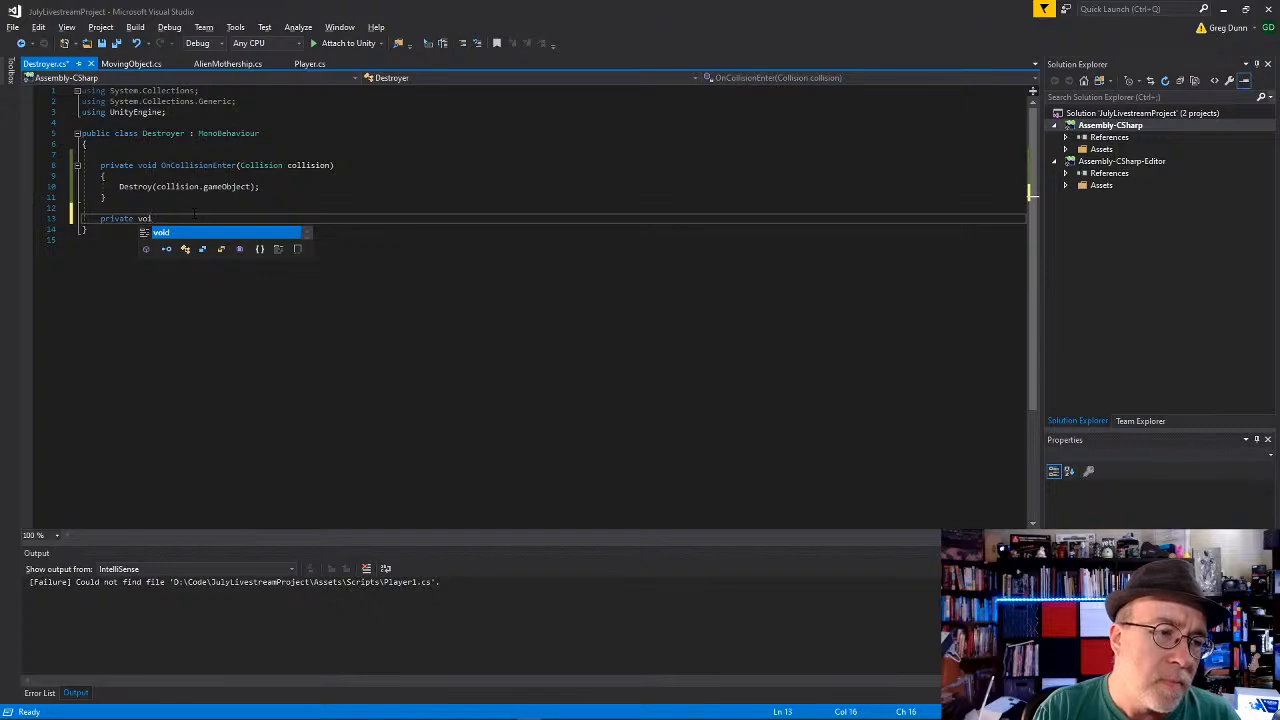
type("d OnTrii")
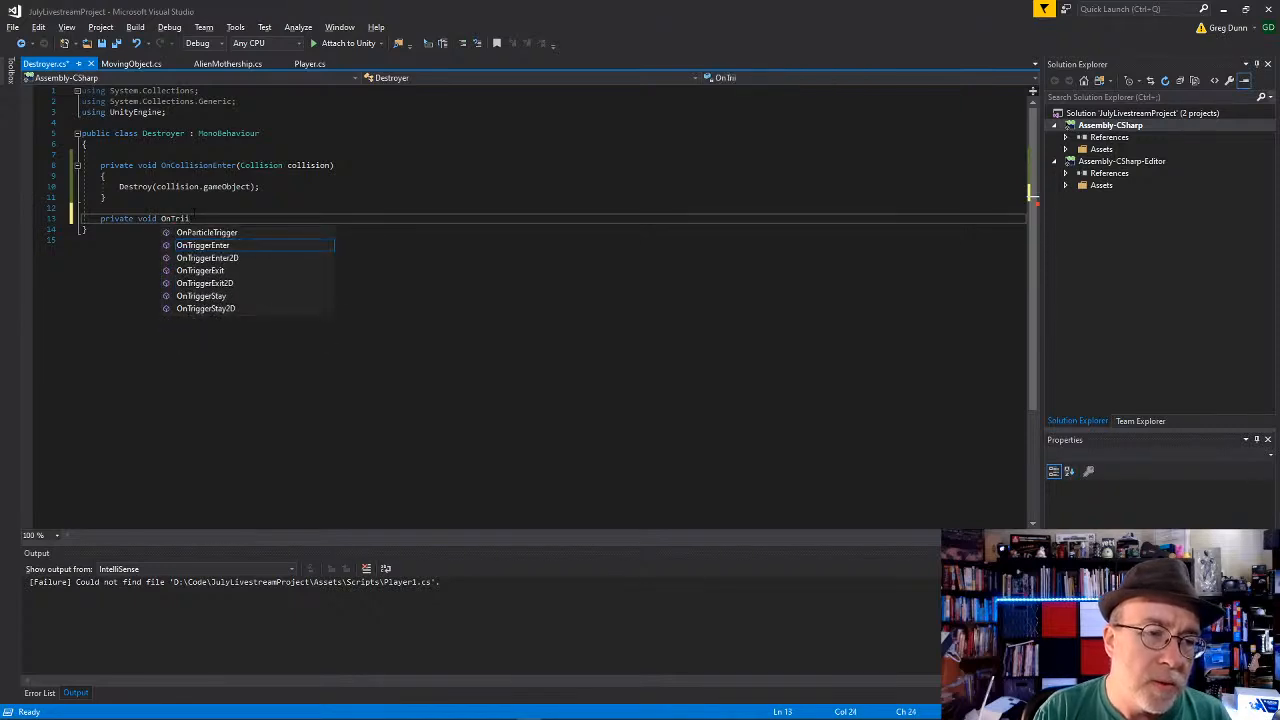
key("Tab")
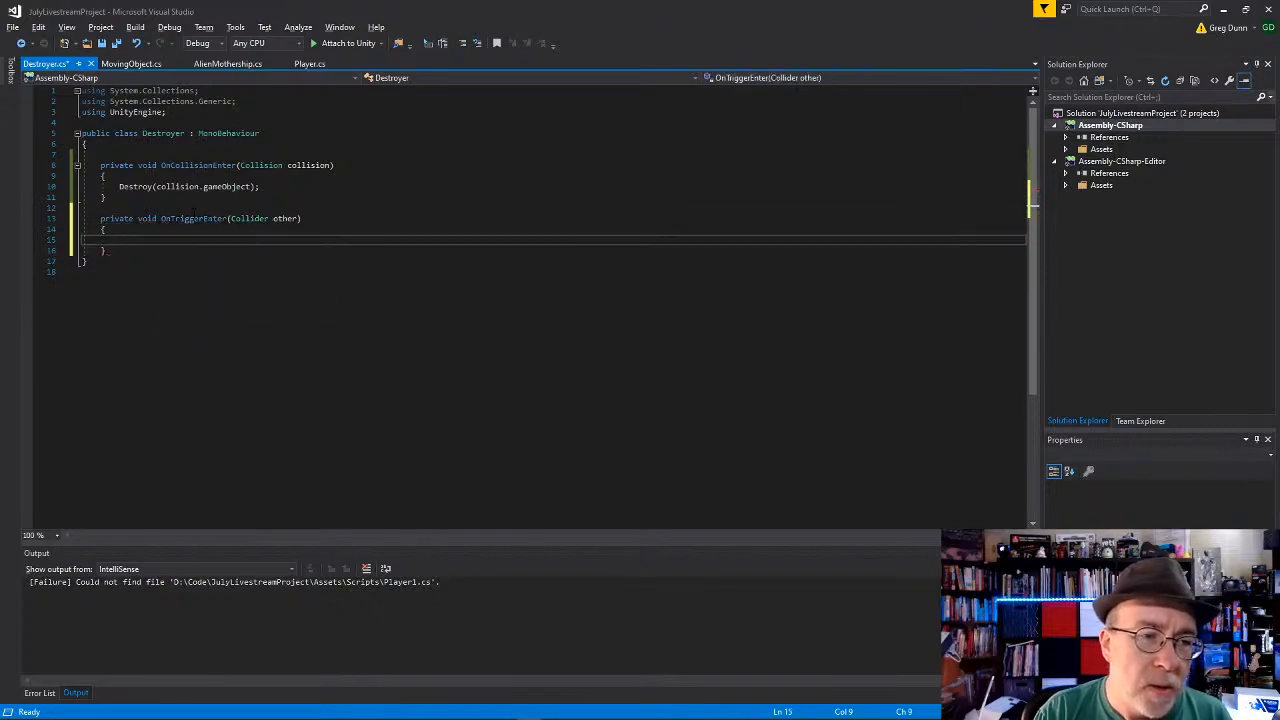
Step: In OnTriggerEnter, add Debug.Log("object hitting trigger is: " + other.gameObject.name); and save Destroyer.cs
type("other.")
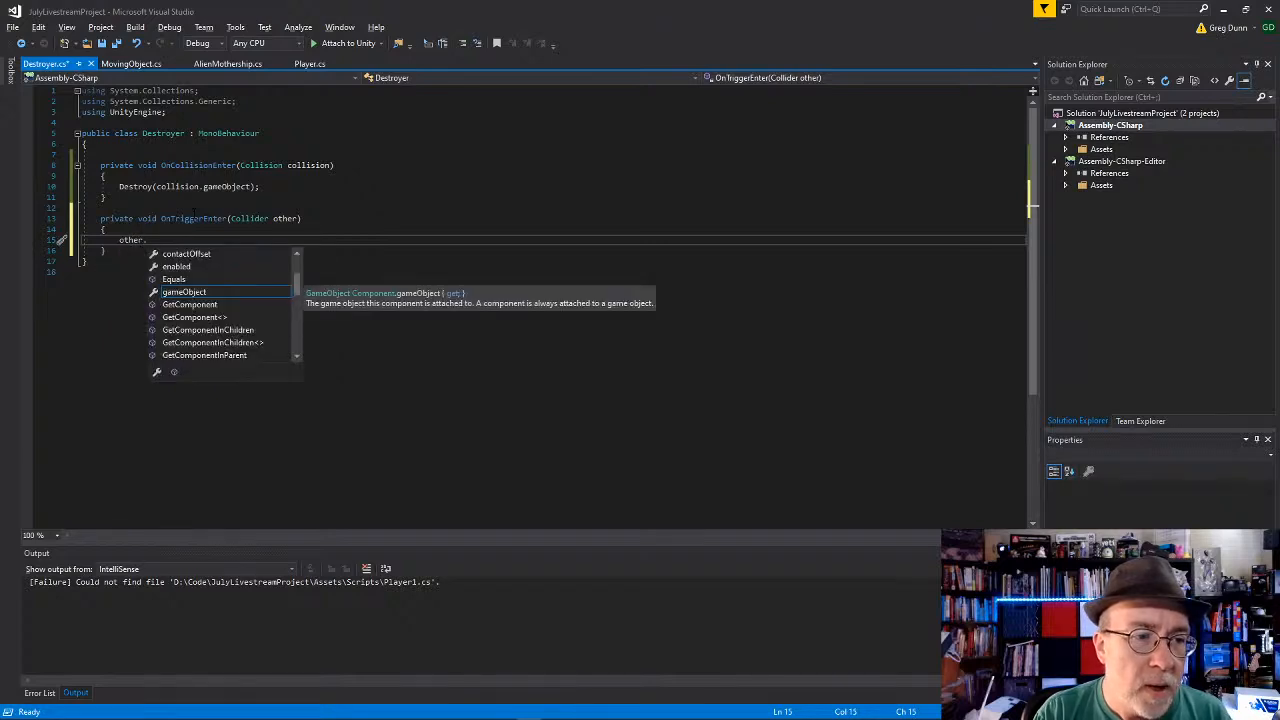
key("Tab")
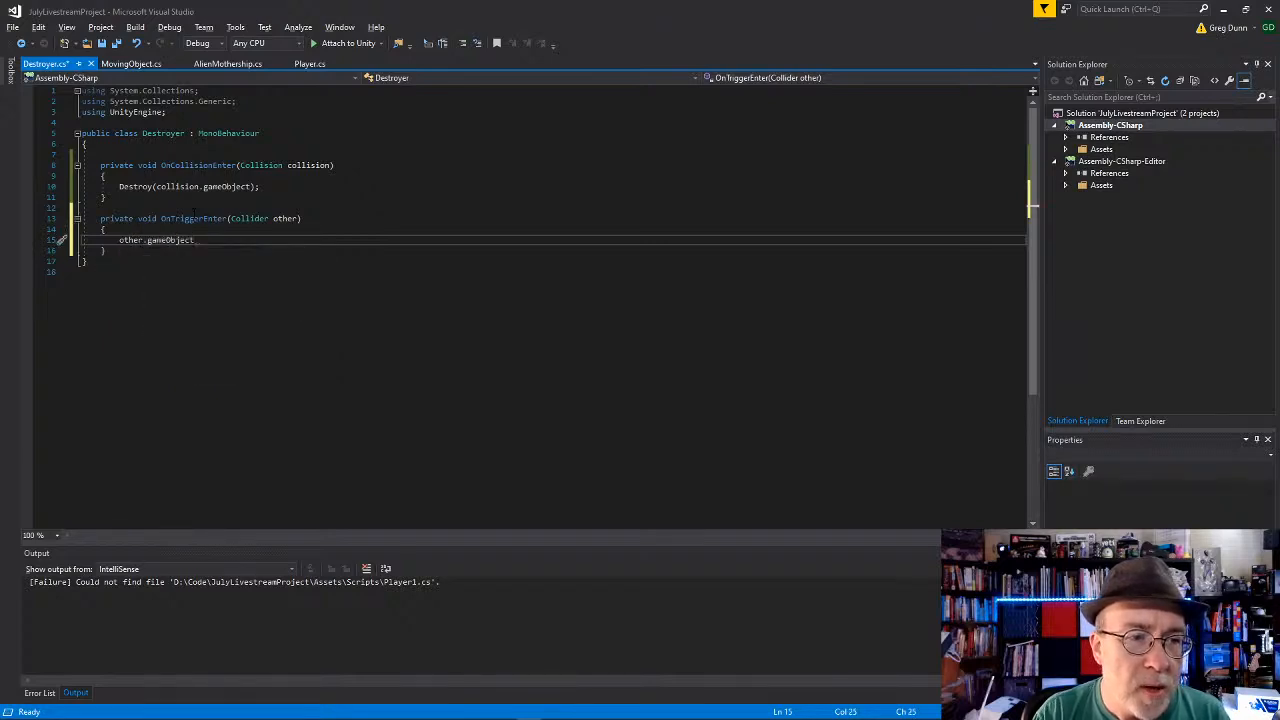
type("Debug.Log(\"")
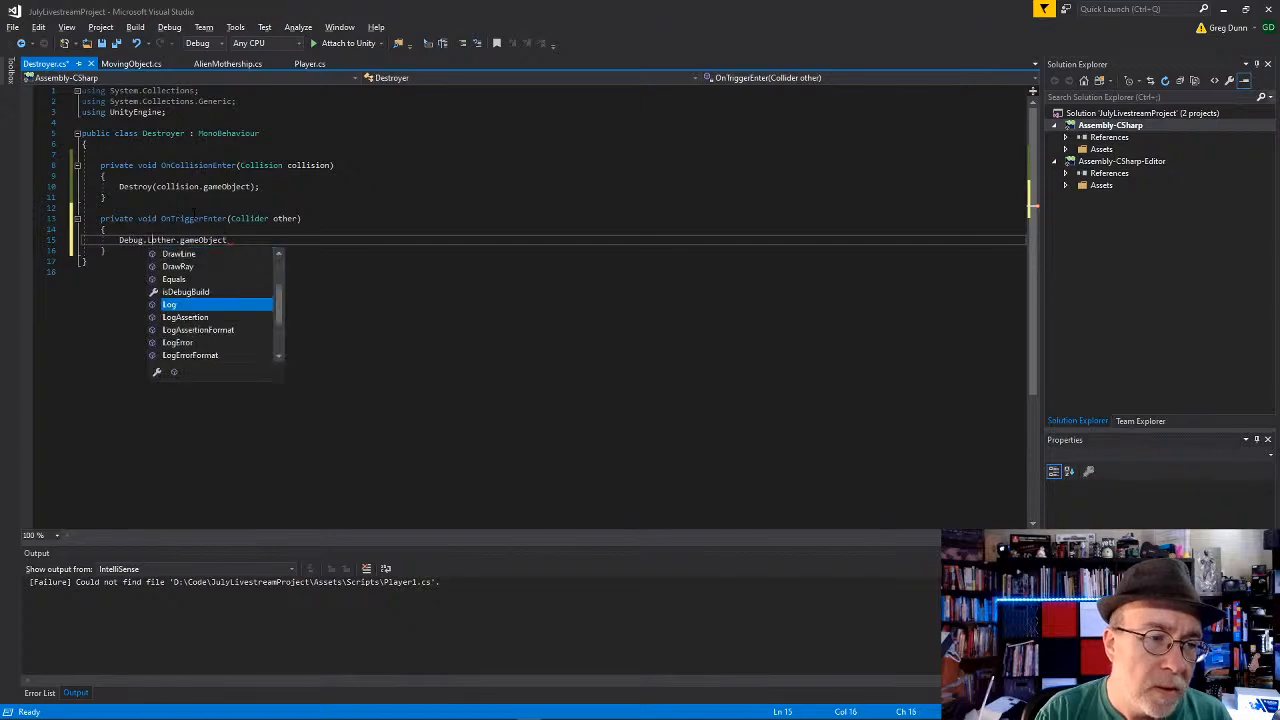
type("trigger")
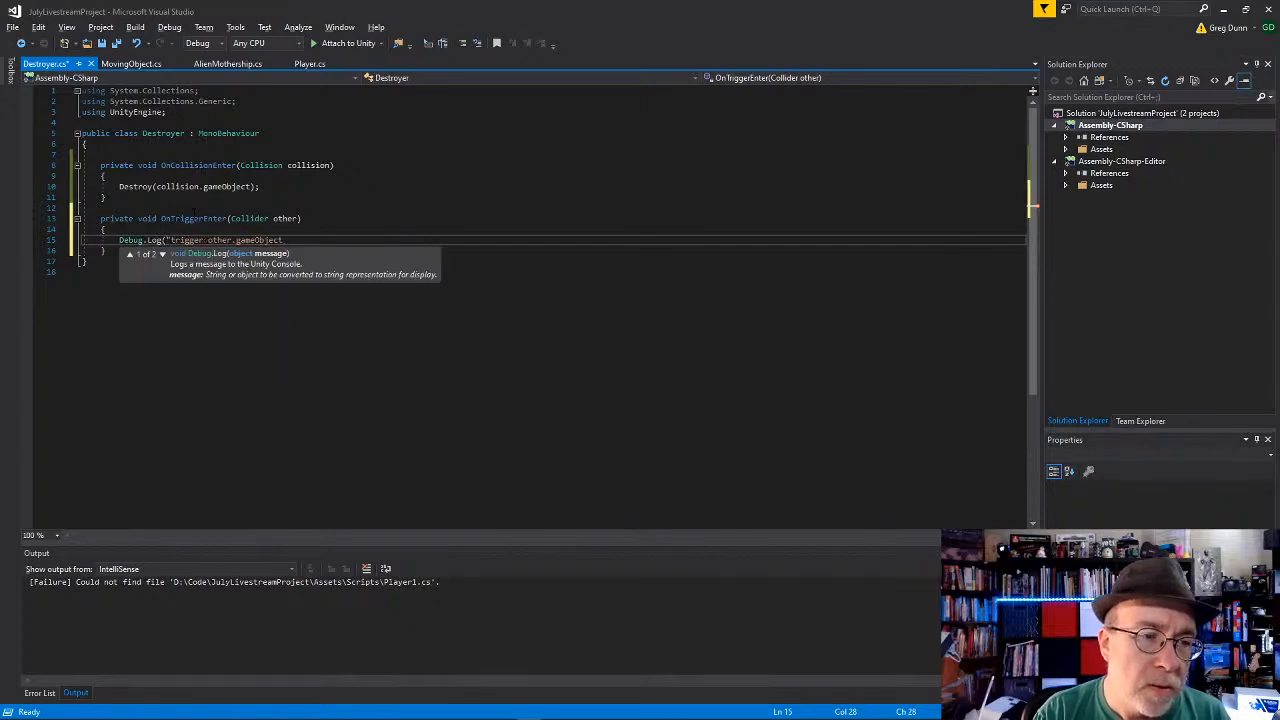
key("BackSpace")
key("BackSpace")
key("BackSpace")
key("BackSpace")
key("BackSpace")
key("BackSpace")
key("BackSpace")
key("BackSpace")
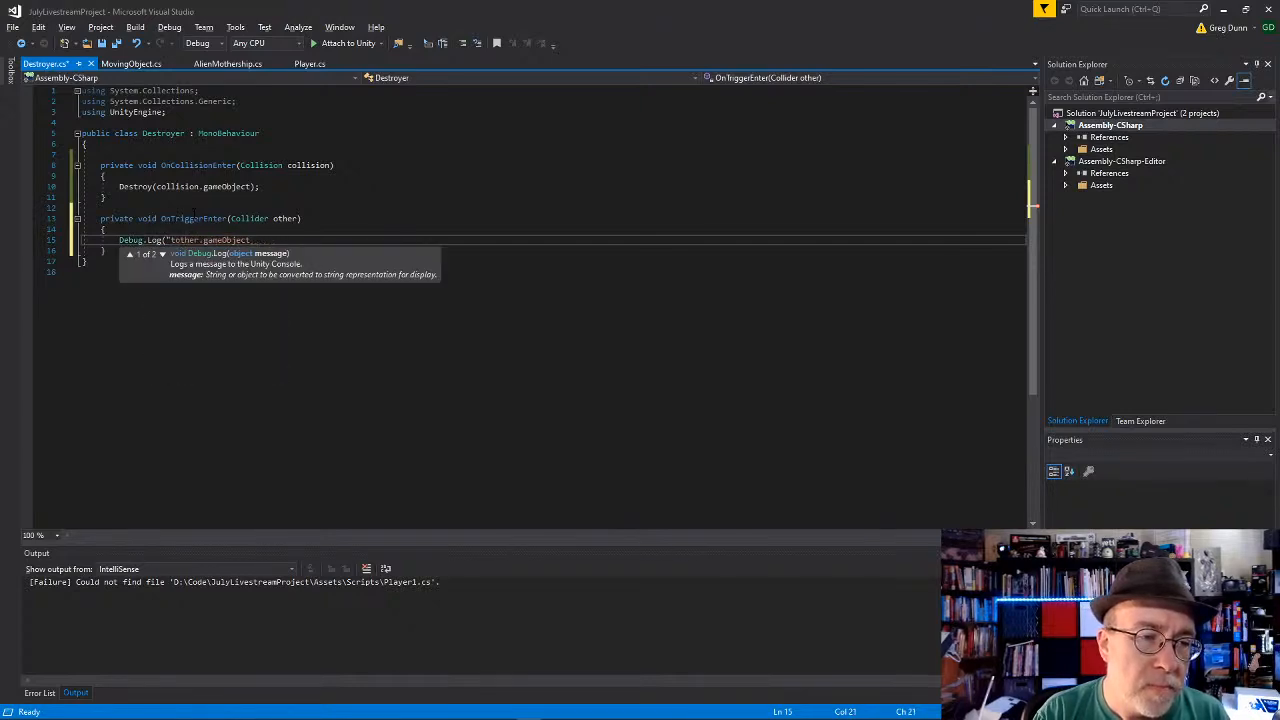
type("object hi")
type("tting trigger is: ")
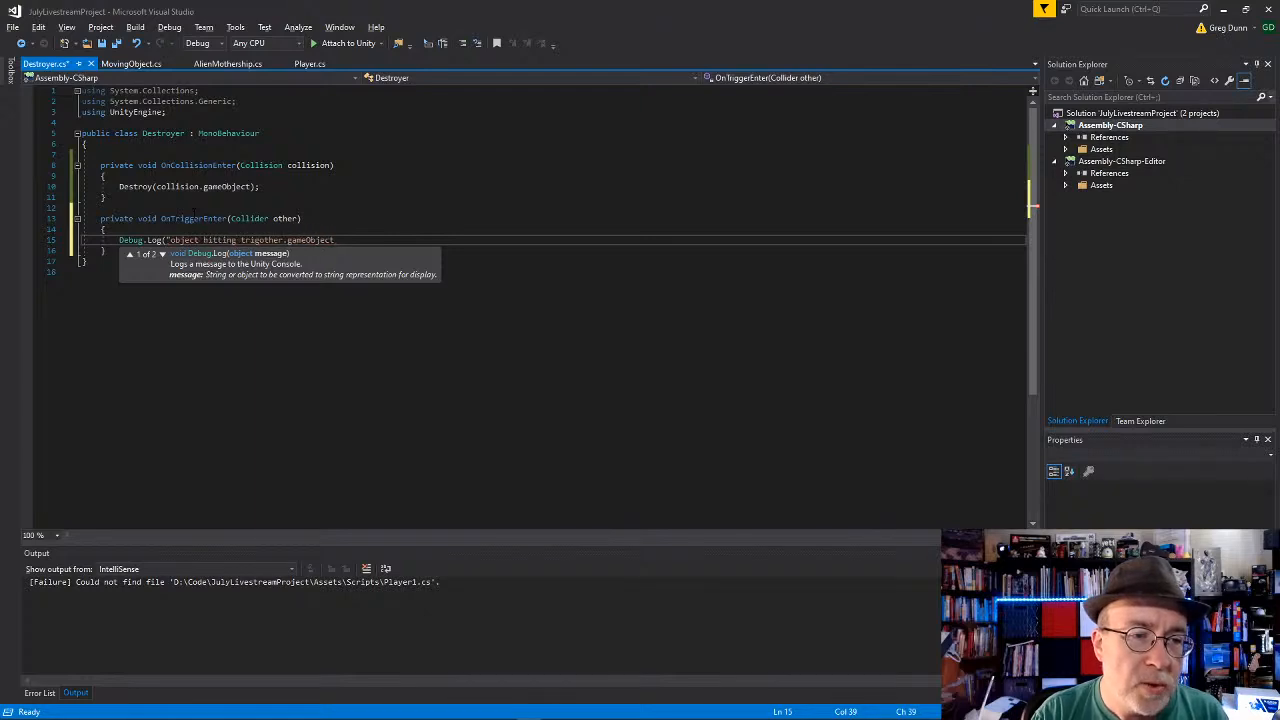
type("\" + other")
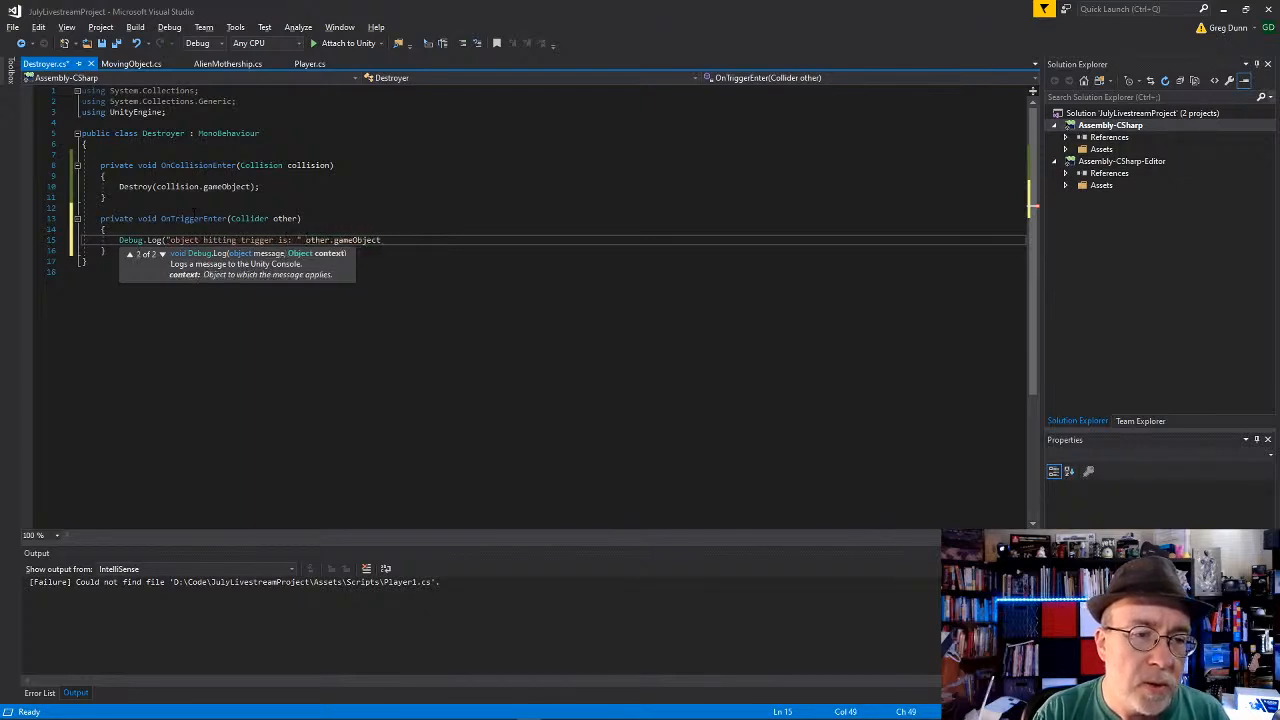
type(".gameObject.nam")
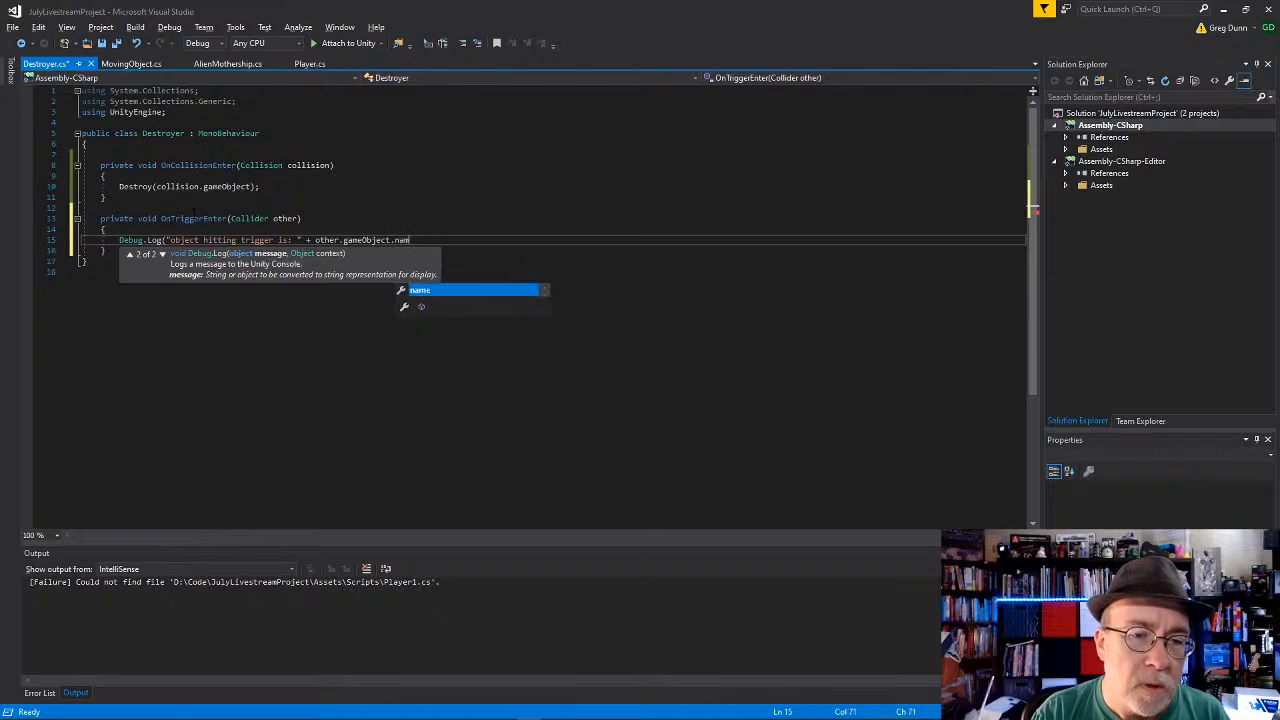
type("e);")
key("Down")
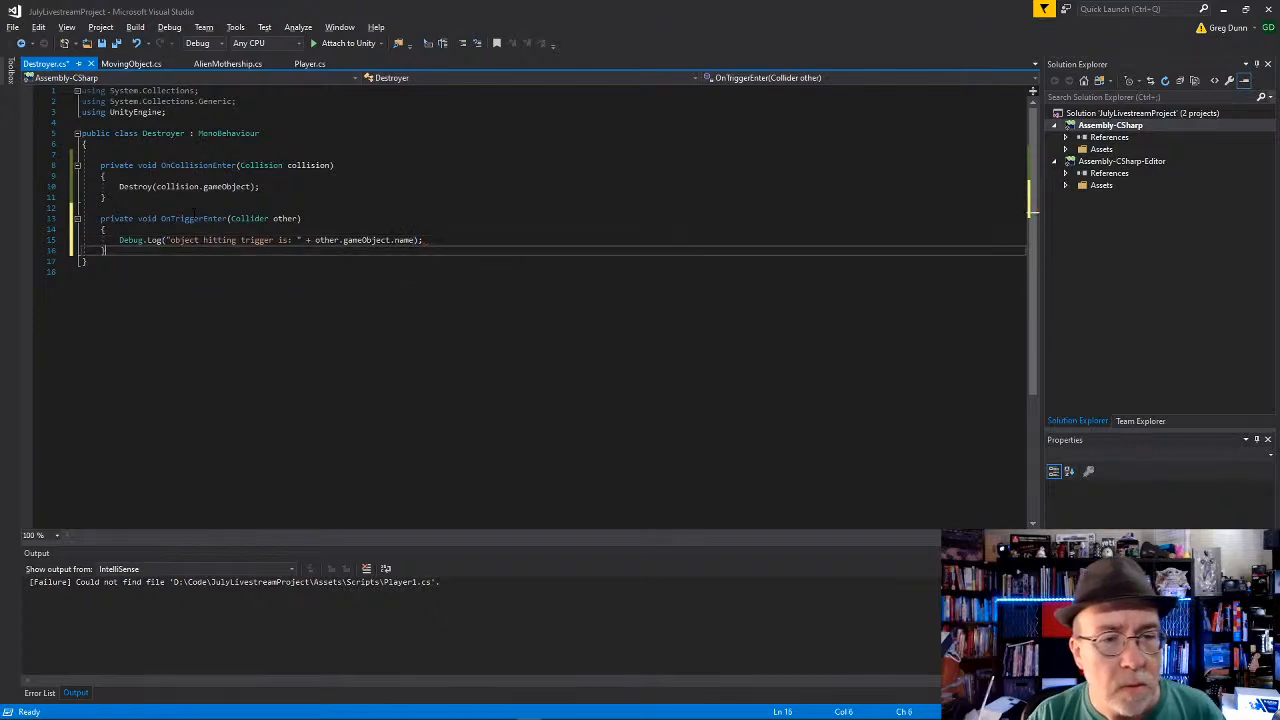
key("Down")
key("Return")
key("ctrl+s")
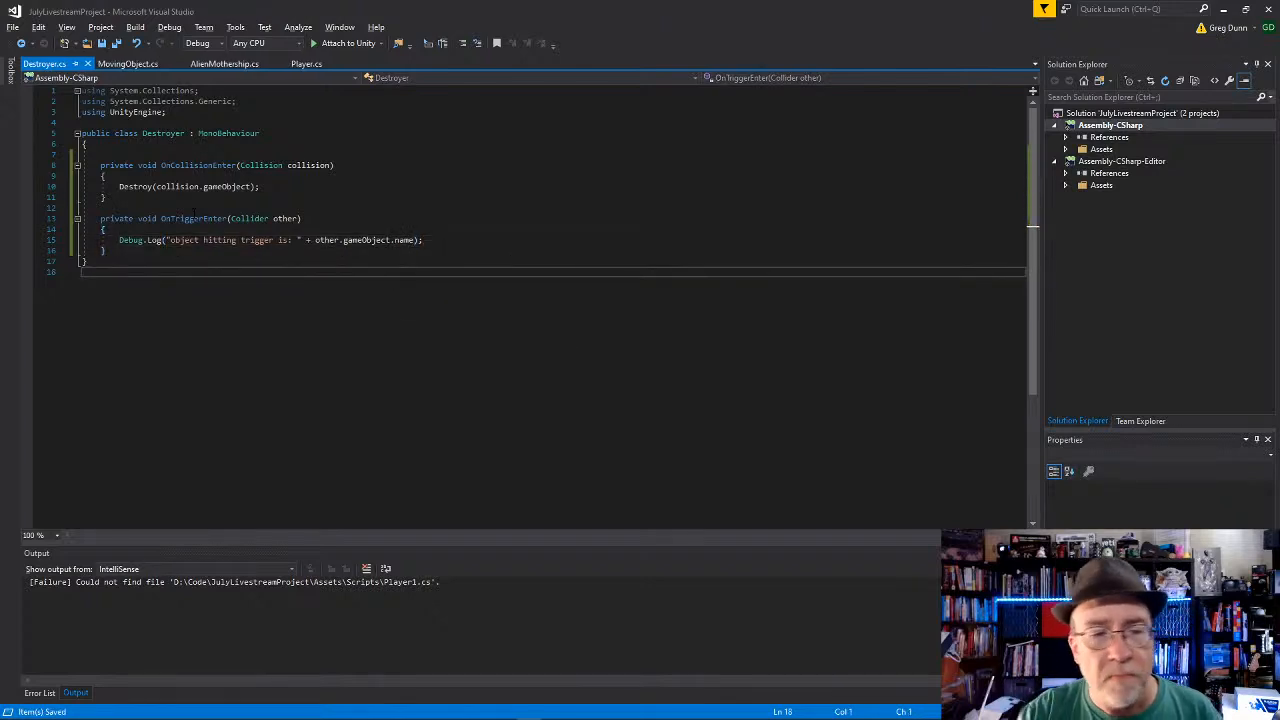
Step: Switch back to Unity, play the scene and select the Destroyer to check its collider settings
key("alt+Tab")
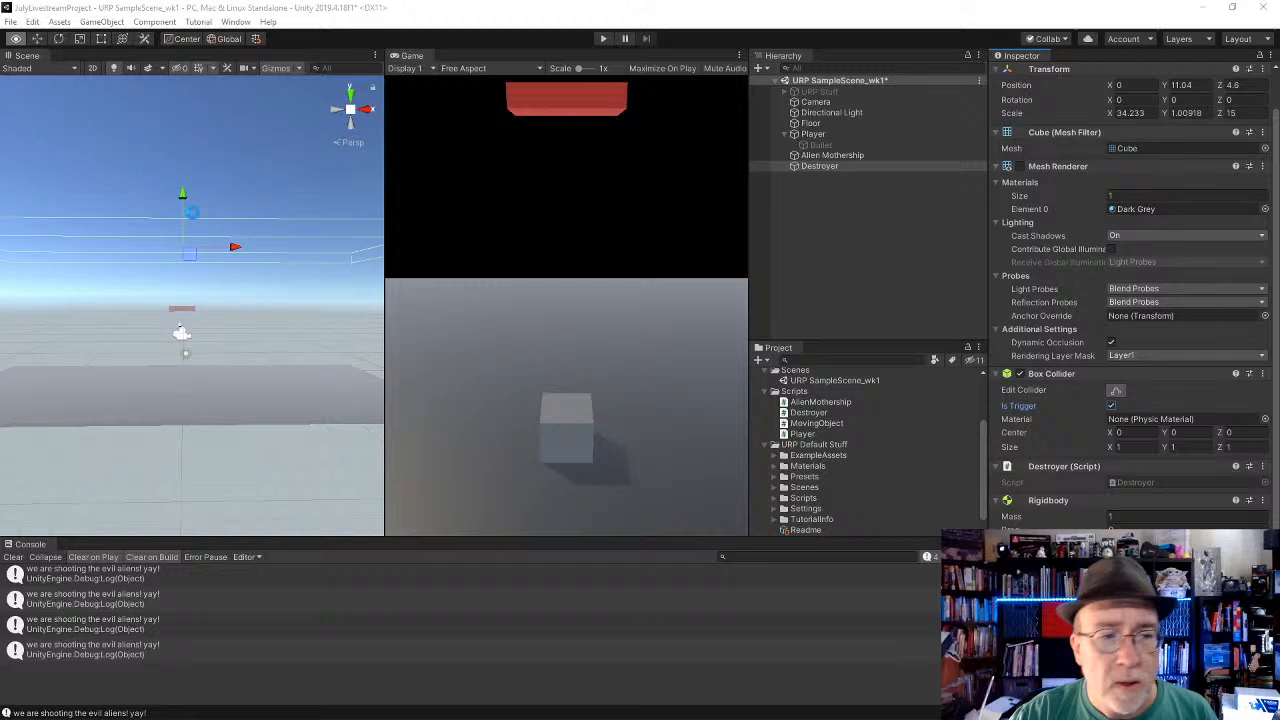
left_click(604, 38)
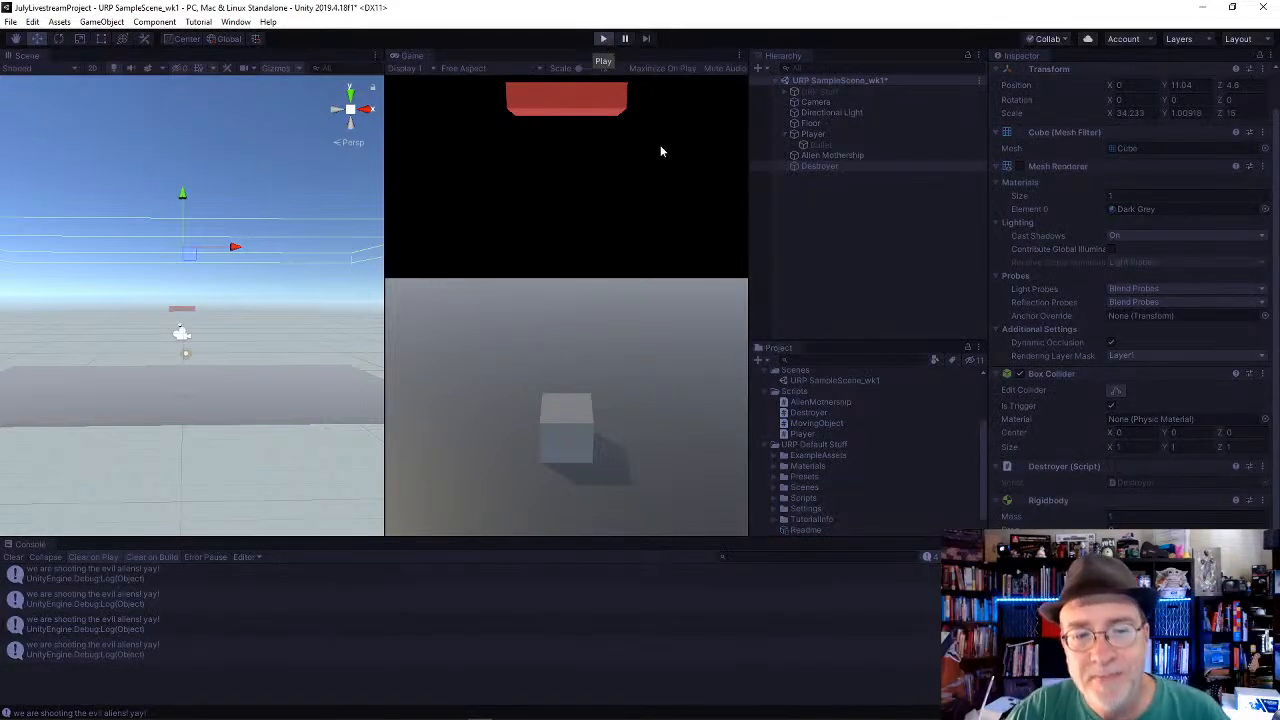
key("a")
key("d")
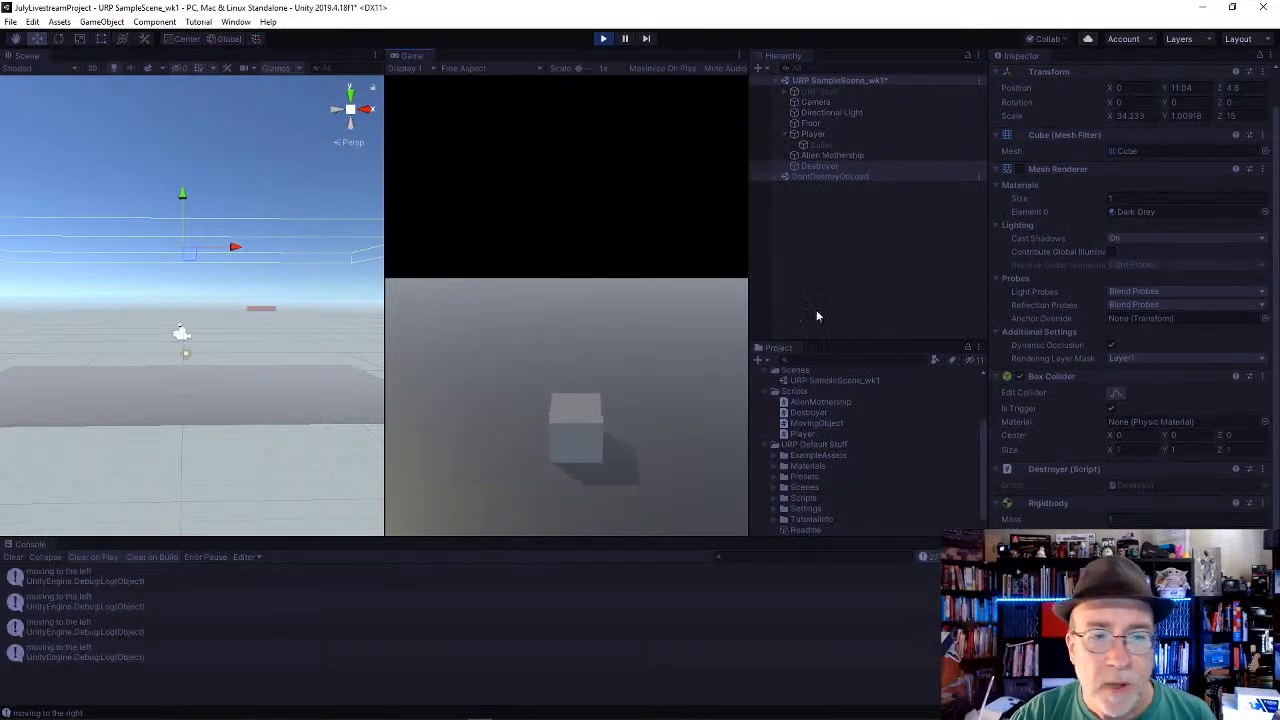
key("a")
left_click(854, 166)
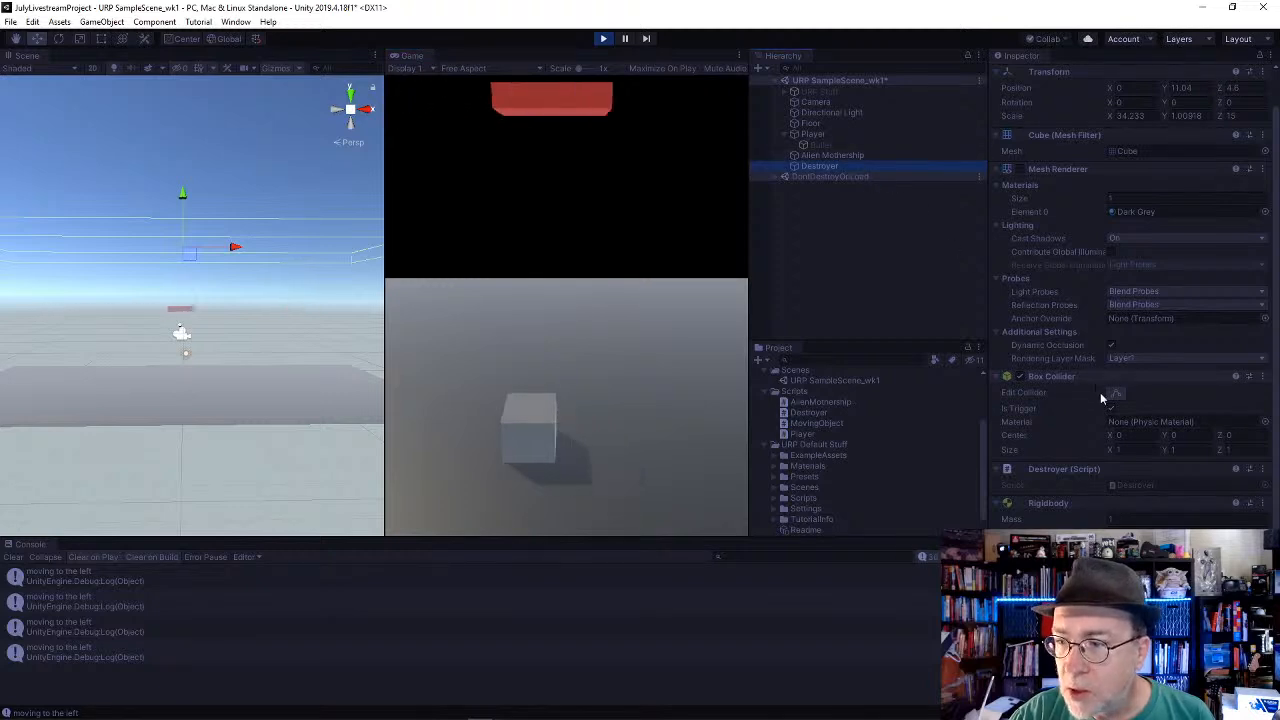
Step: Move the Player sideways while firing bullets through the Destroyer to test trigger detection, and stop playback
left_click(602, 298)
key("a")
key("d")
key("space")
key("space")
key("space")
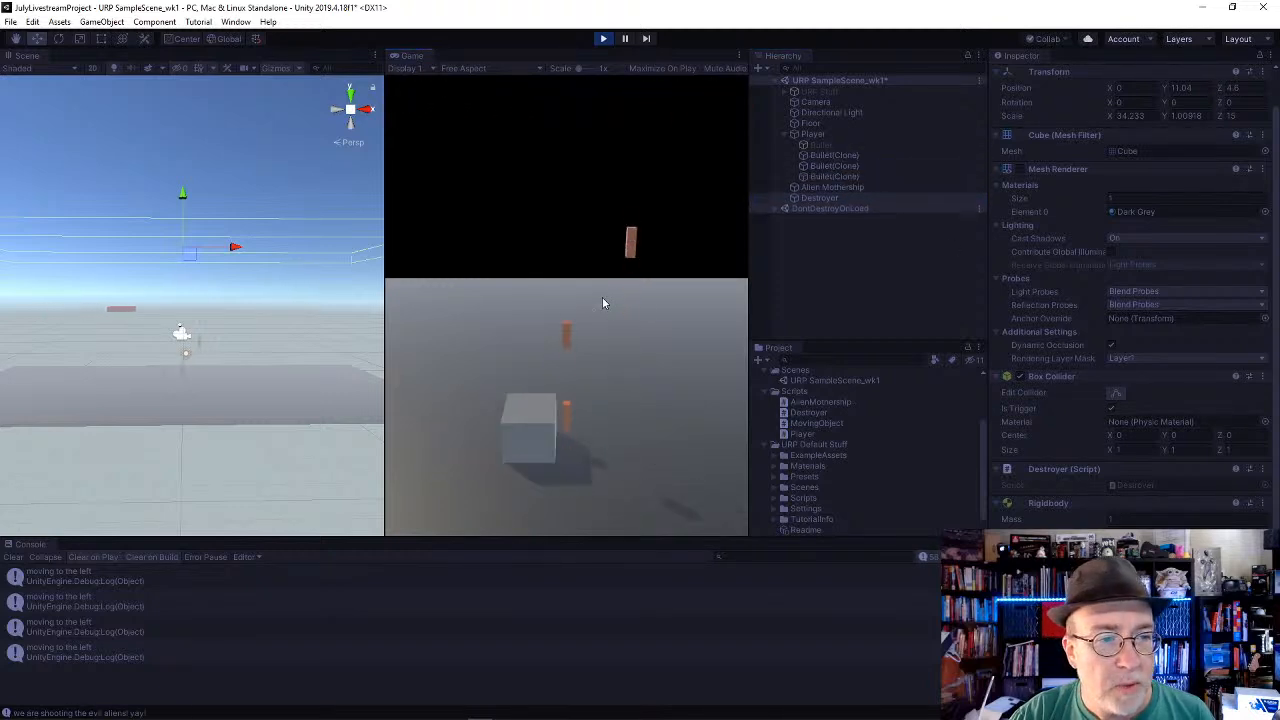
key("space")
key("space")
key("a")
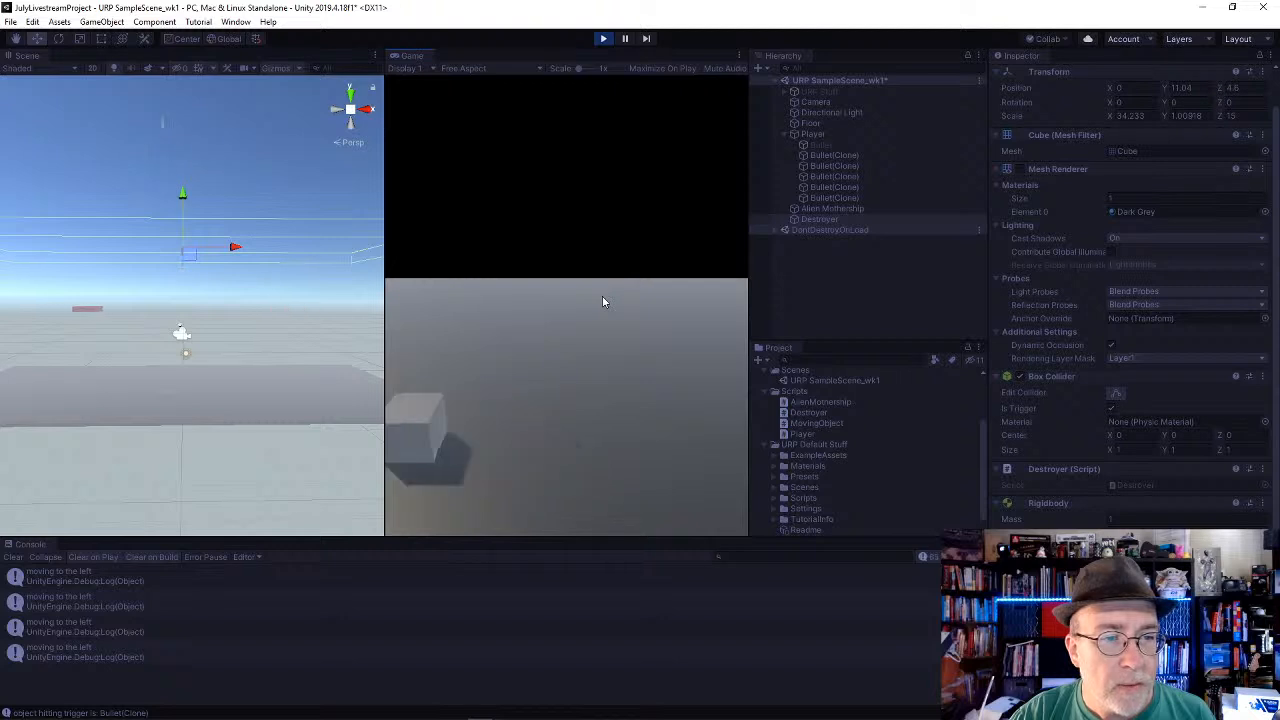
key("d")
key("space")
key("space")
key("a")
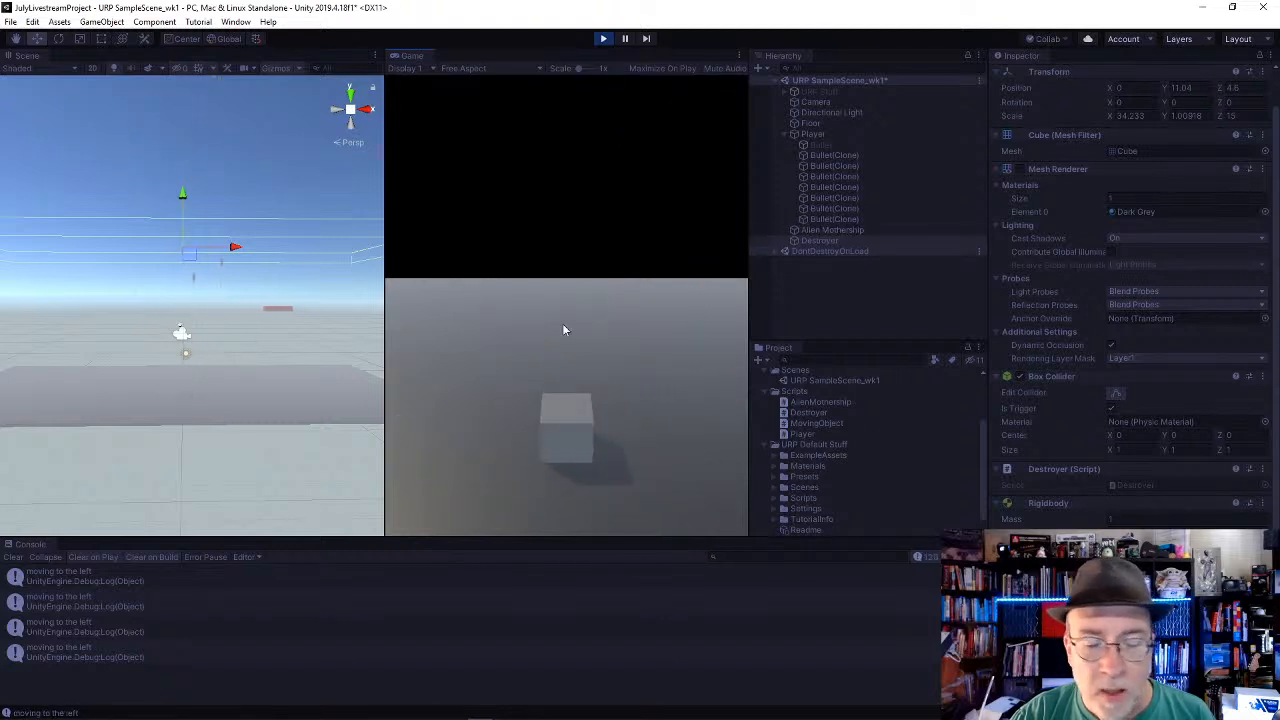
left_click(603, 40)
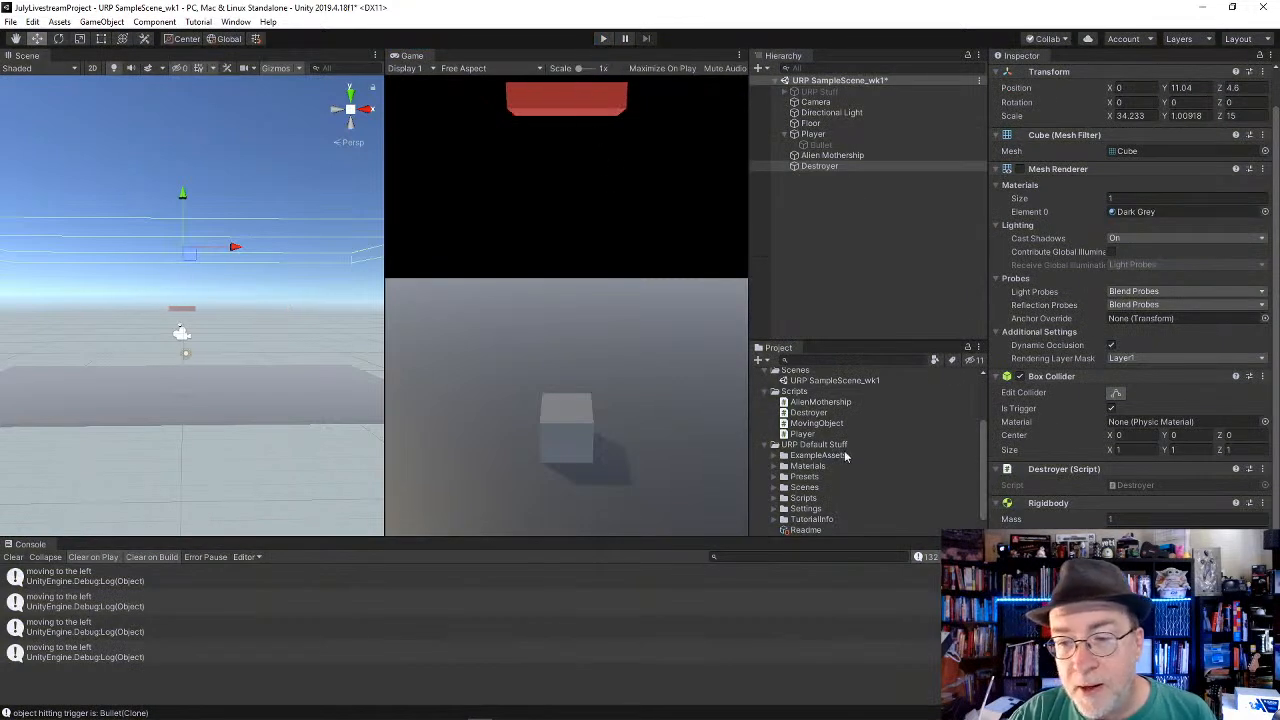
Step: Save the scene under the new name URP SampleScene_wk2 in the Scenes folder
scroll(845, 455, "down", 2)
scroll(845, 458, "up", 3)
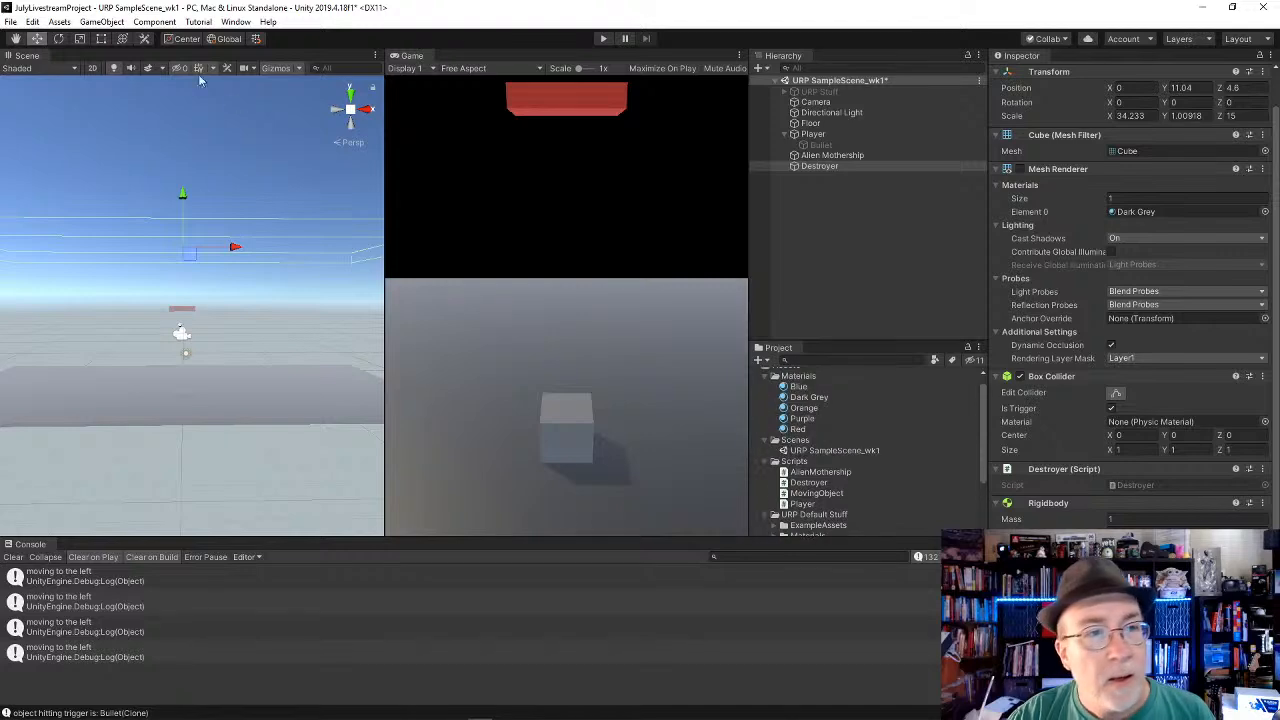
left_click(10, 21)
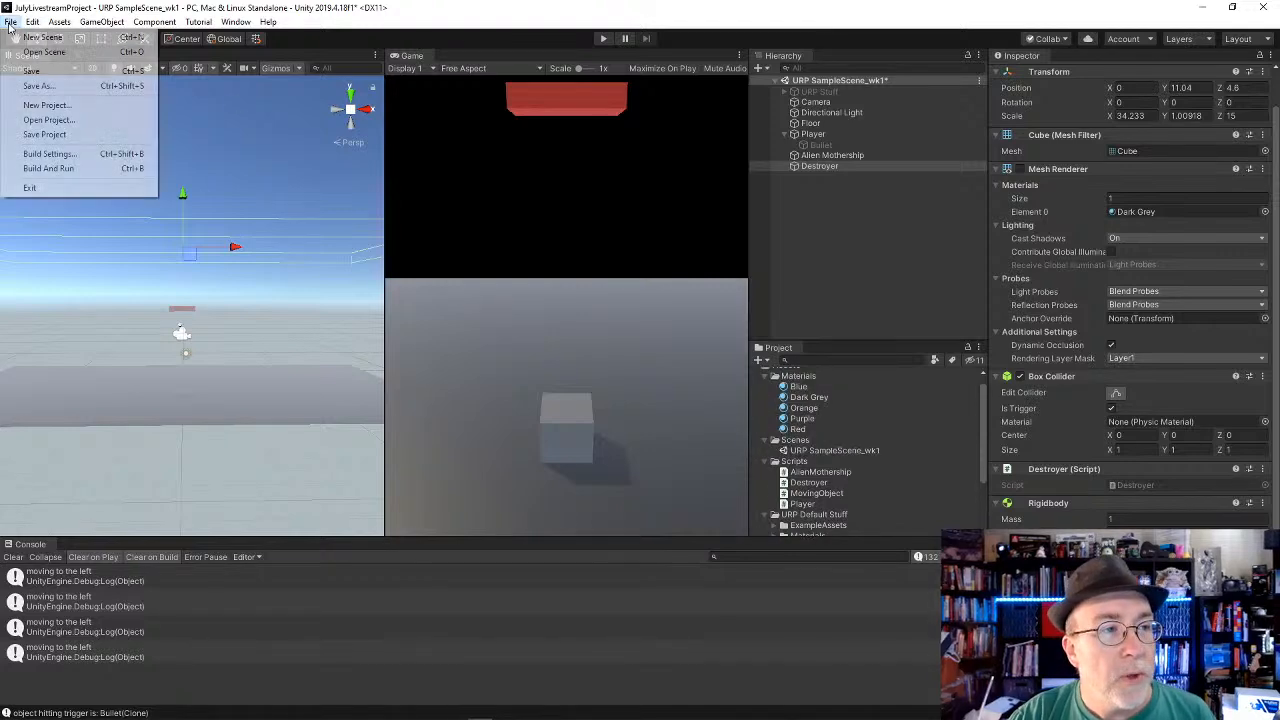
left_click(36, 88)
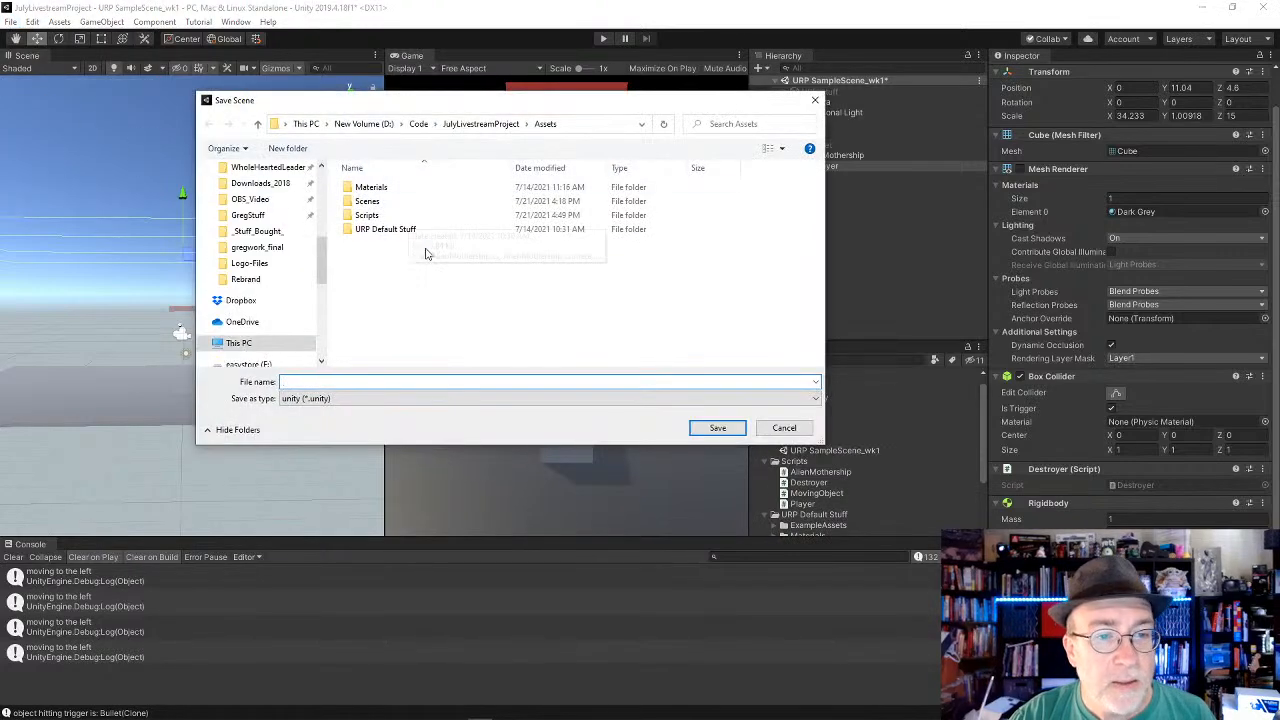
double_click(408, 202)
left_click(452, 188)
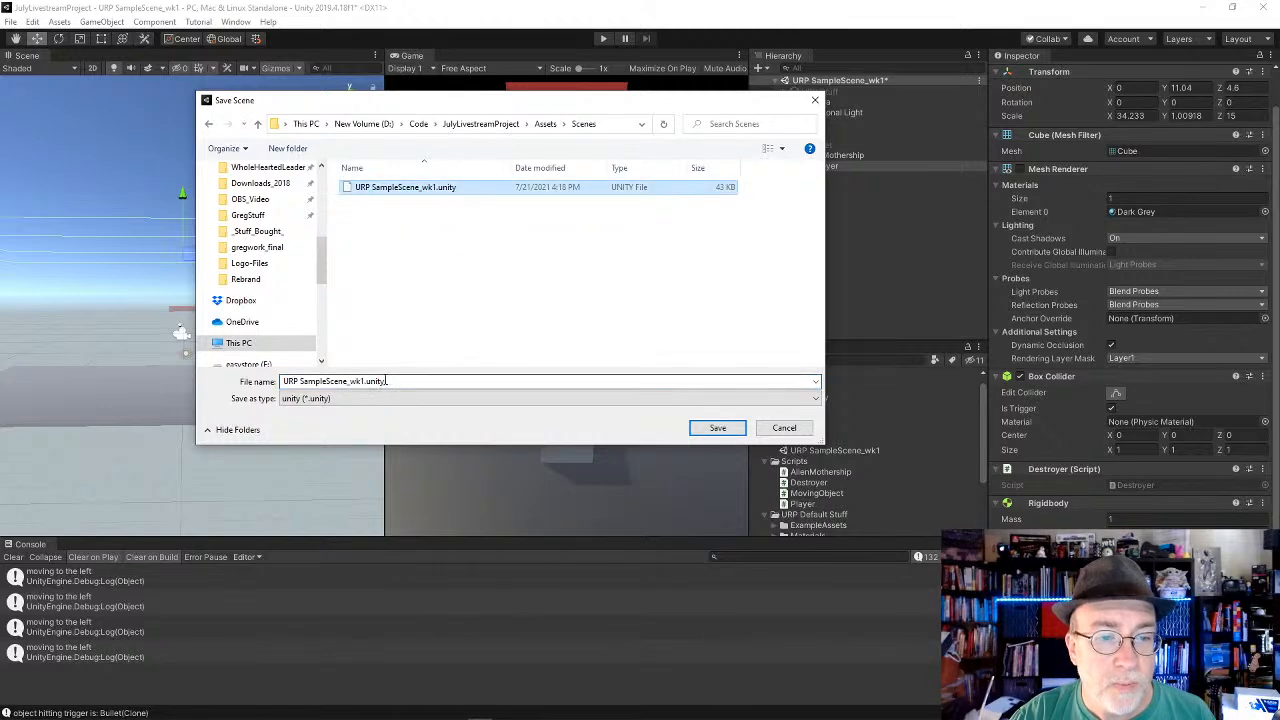
left_click(377, 381)
left_click(364, 382)
key("BackSpace")
type("2")
key("Return")
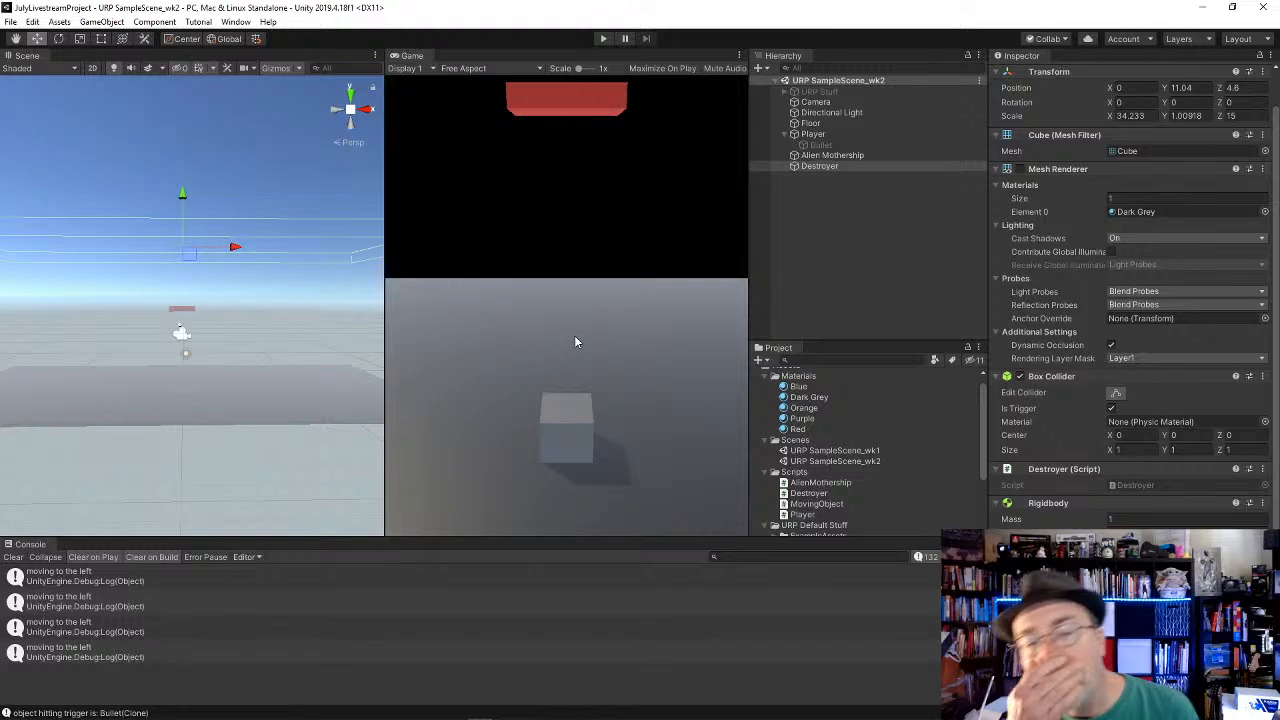
Step: Create a new scene, add a cube and lower it to about Y -0.99
left_click(10, 21)
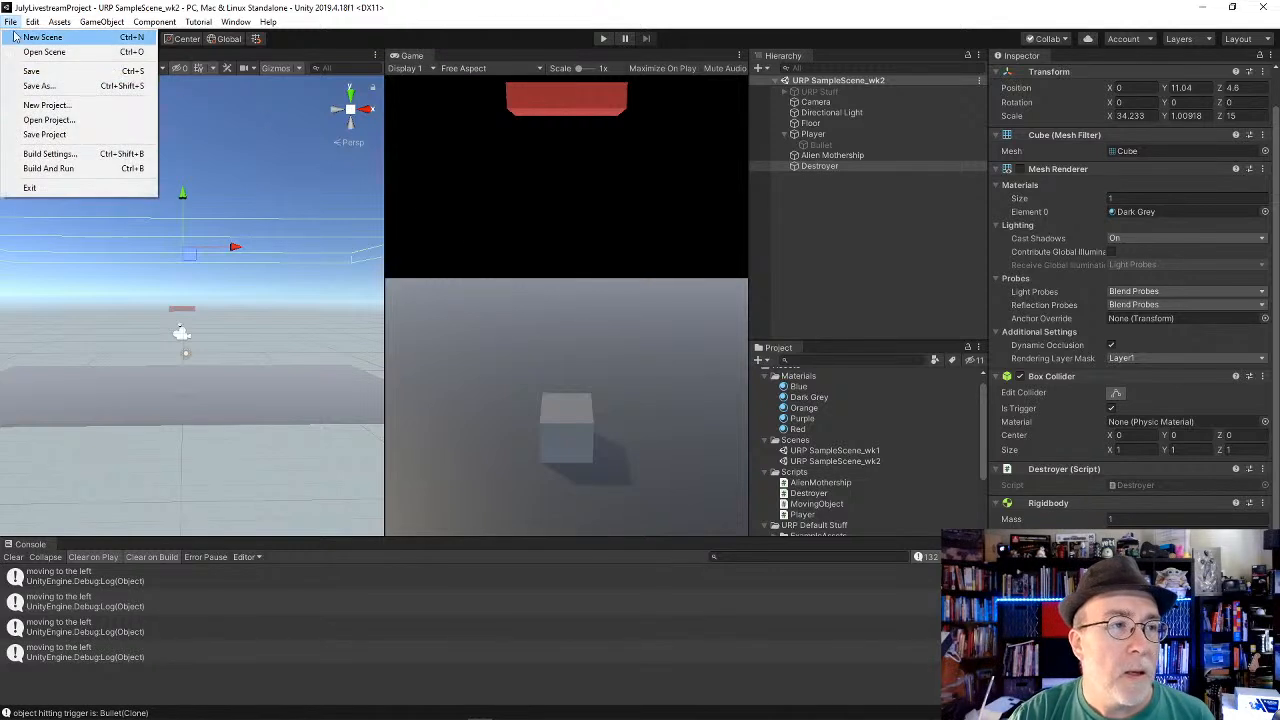
left_click(18, 48)
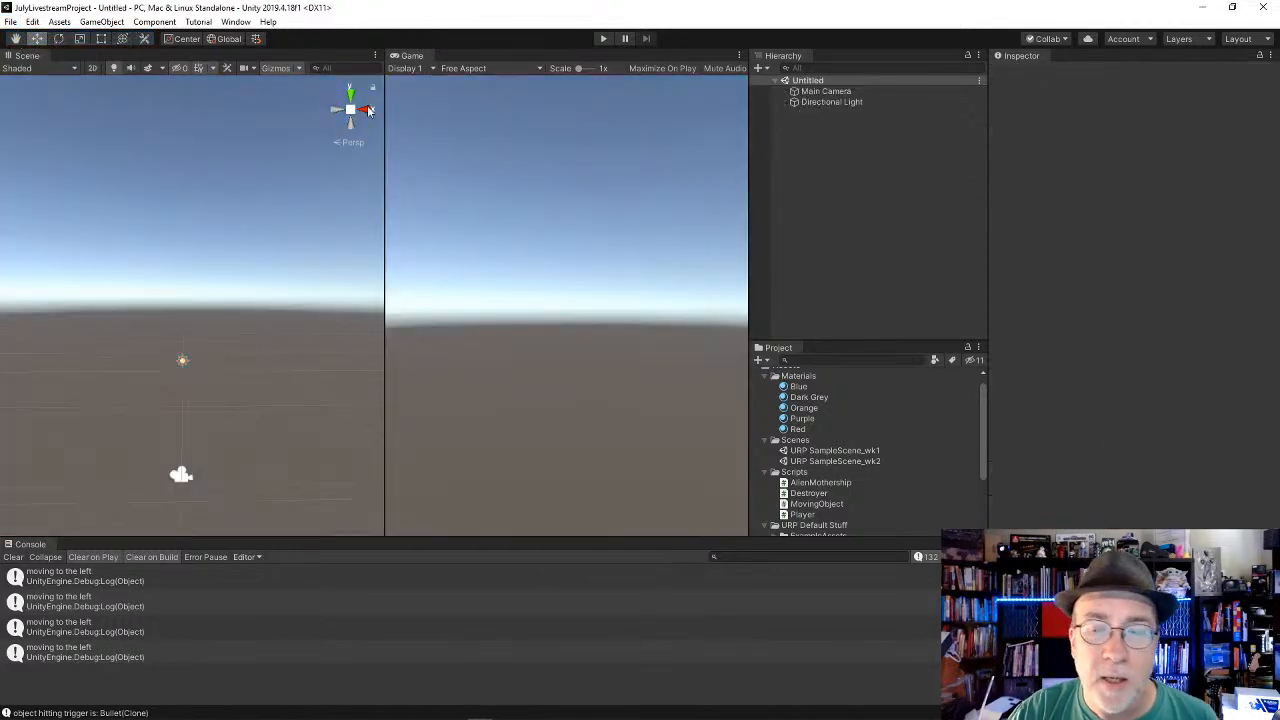
left_click(101, 21)
mouse_move(137, 70)
left_click(295, 68)
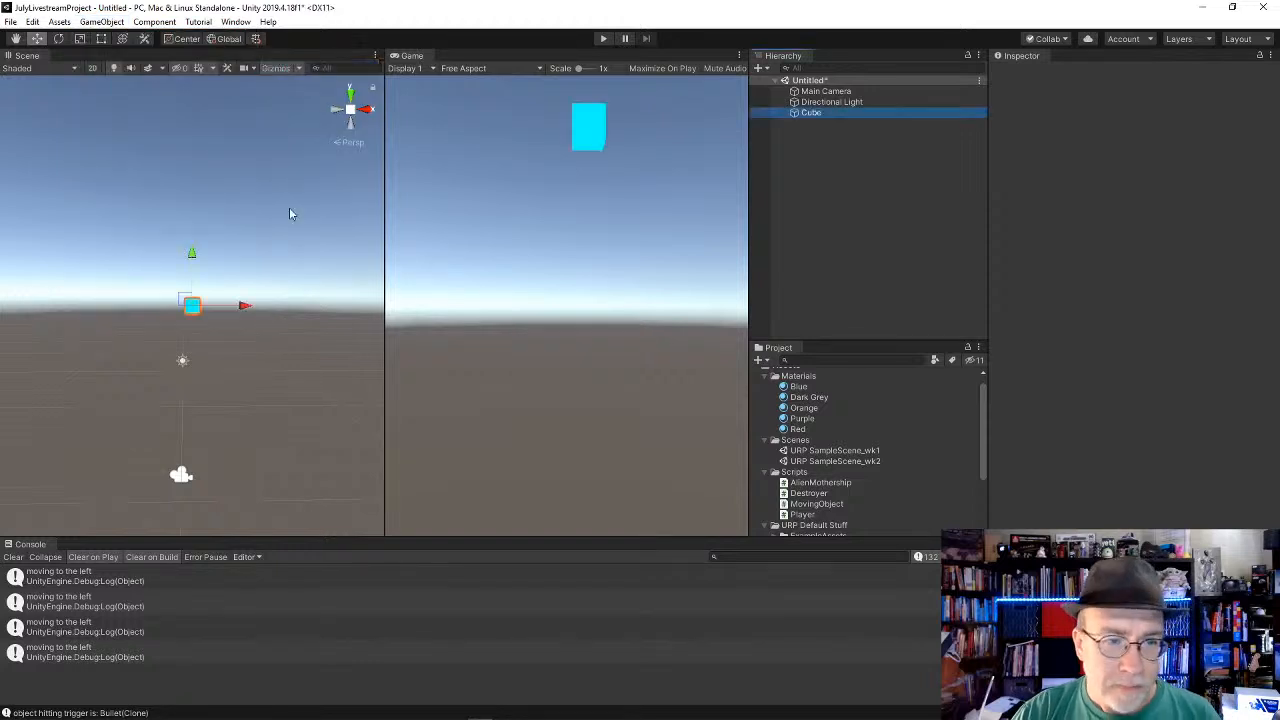
left_click_drag(192, 255, 182, 380)
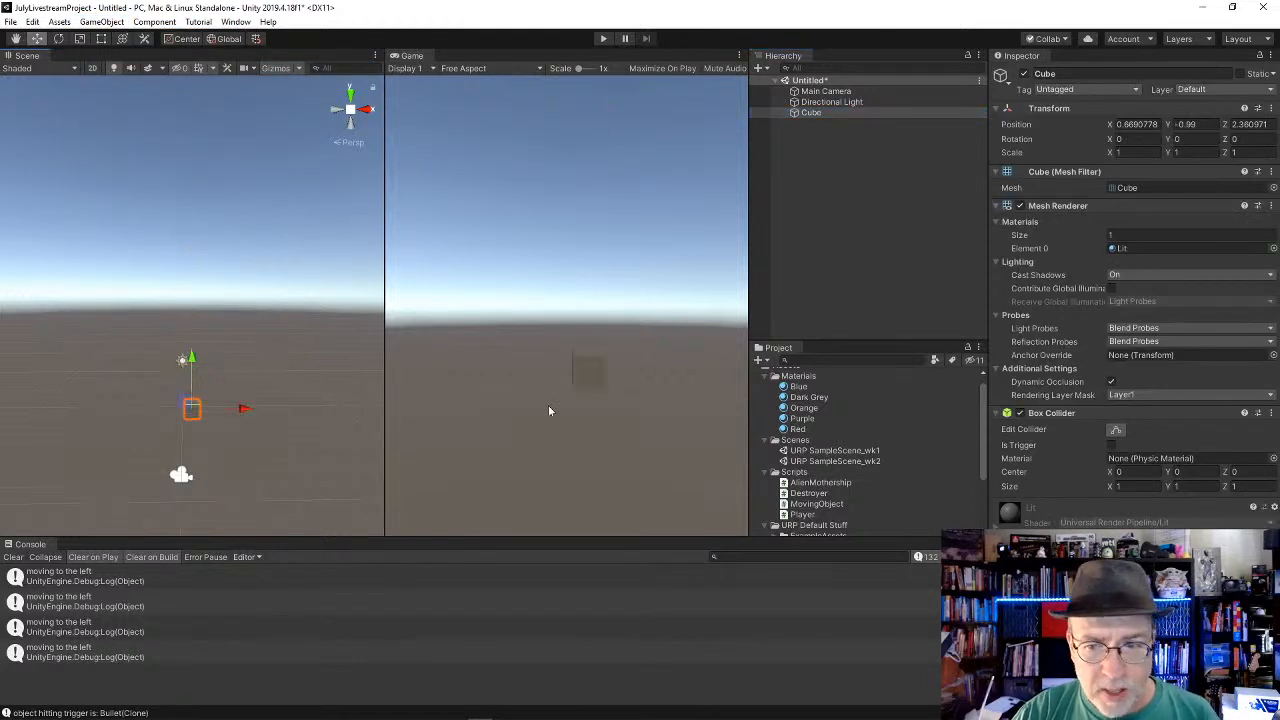
Step: Give the project file list more height and reopen URP SampleScene_wk2 without saving the untitled scene
left_click(870, 341)
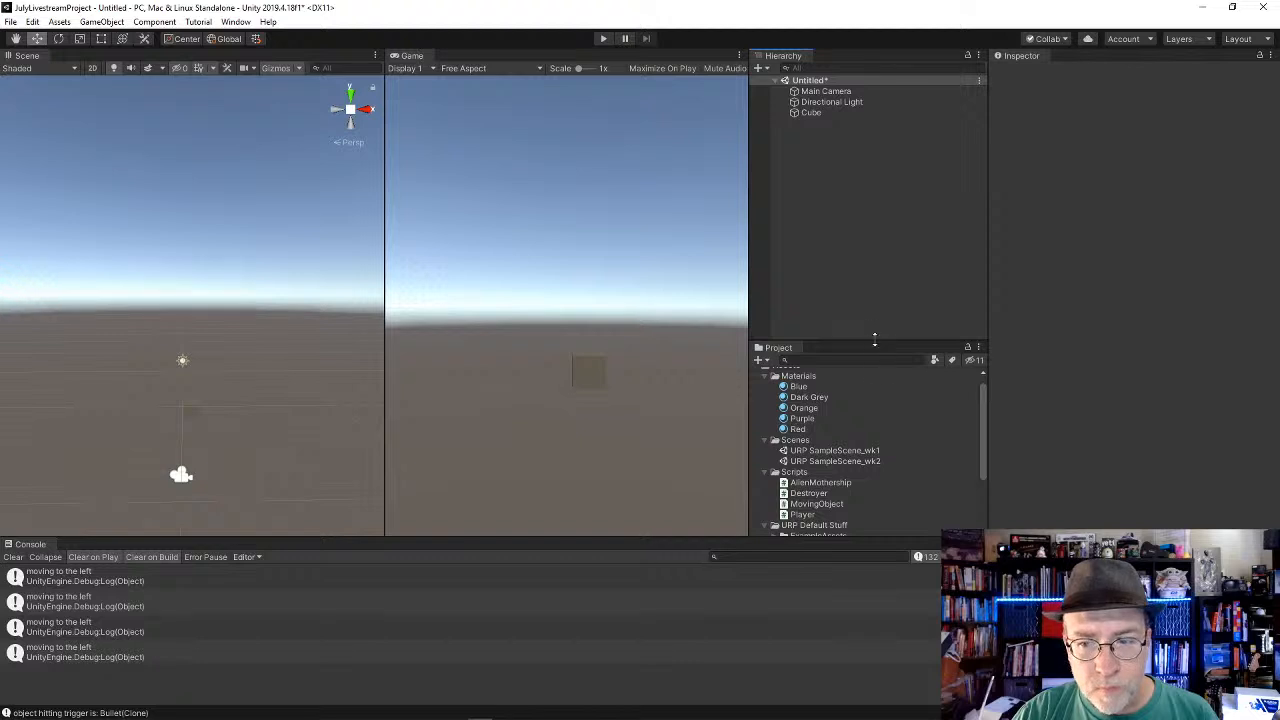
left_click_drag(866, 346, 870, 252)
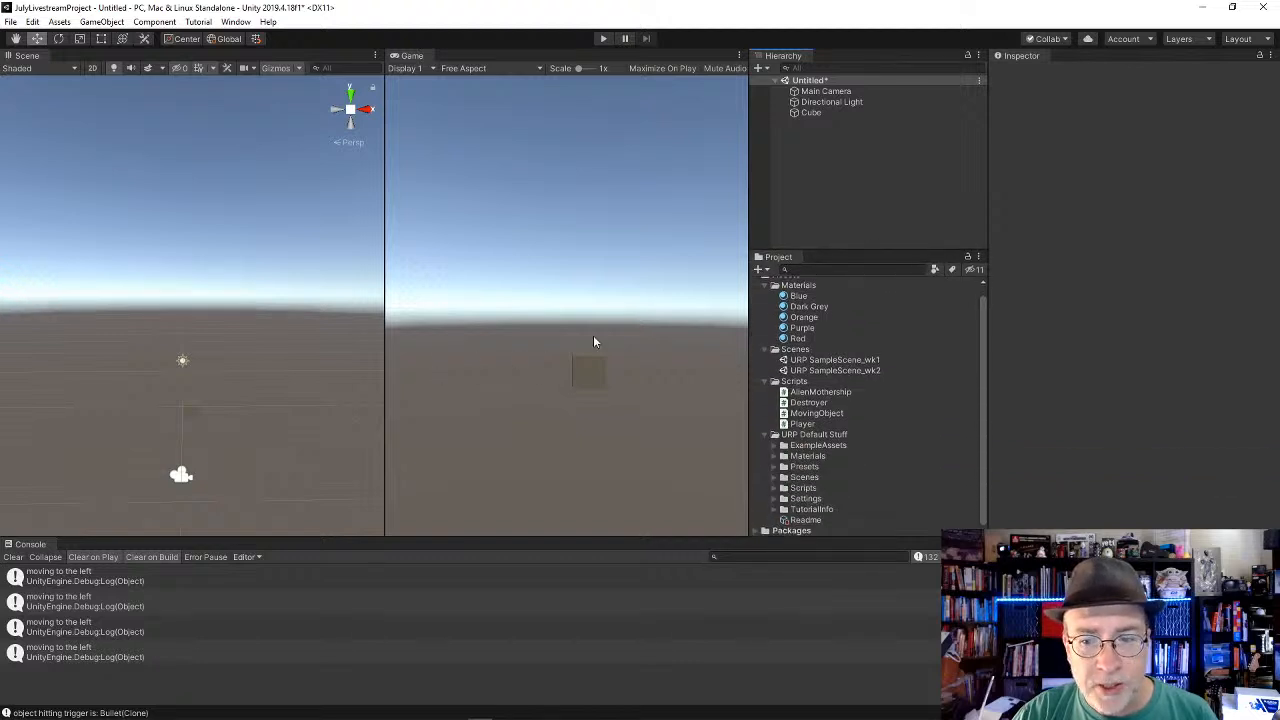
double_click(838, 371)
left_click(684, 397)
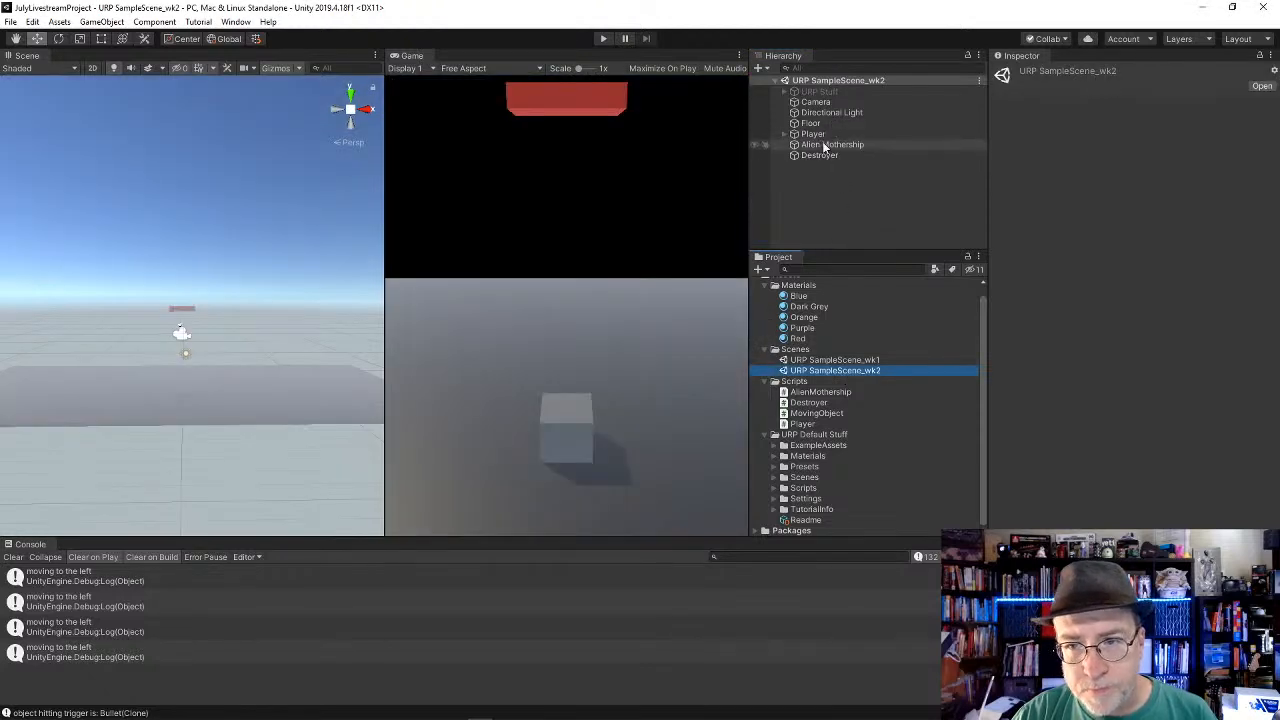
Step: Deactivate the Player, Alien Mothership and Destroyer objects together
left_click_drag(830, 145, 823, 137)
left_click(824, 138)
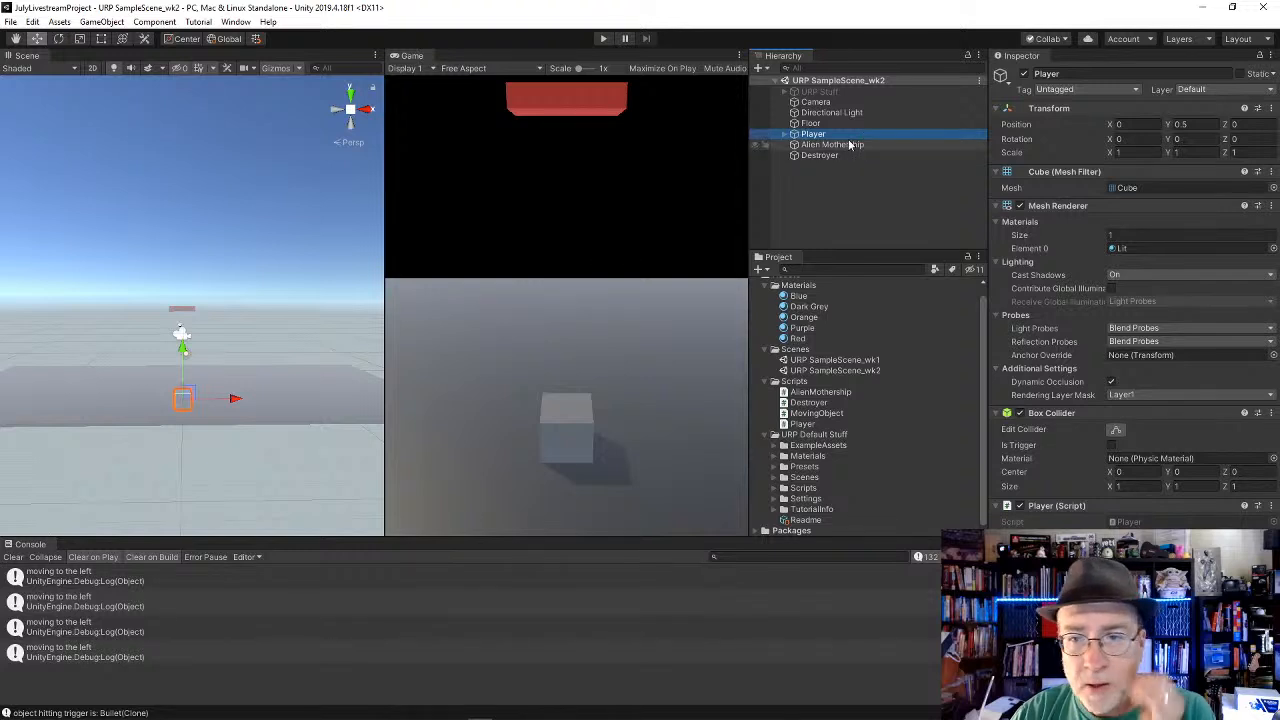
left_click(851, 146)
left_click(848, 156)
left_click(843, 134)
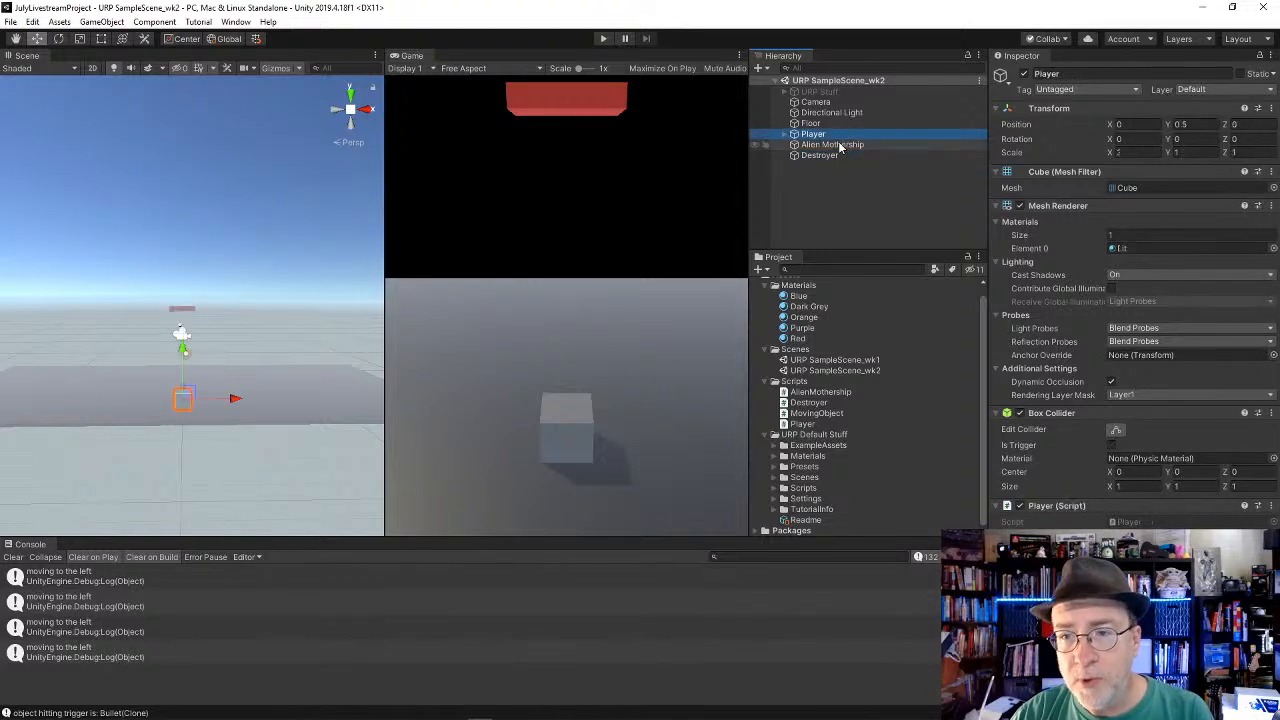
left_click(826, 156, "shift")
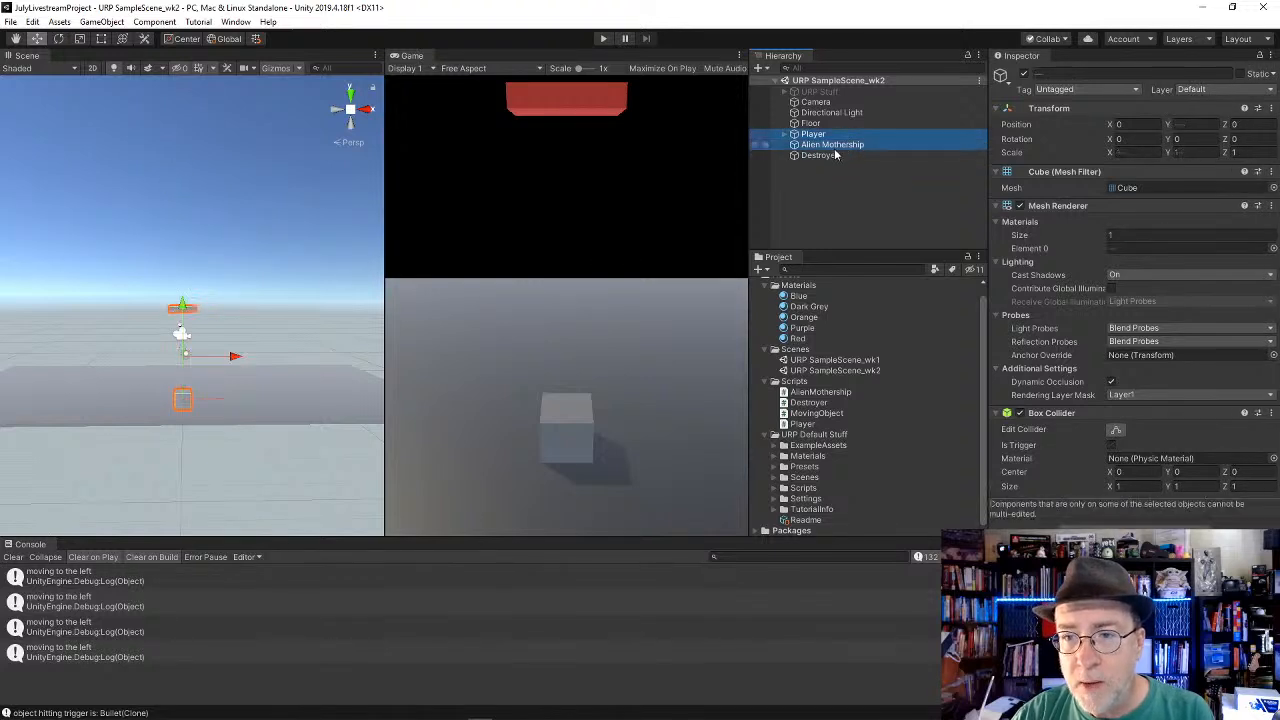
left_click(1023, 74)
Step: Deactivate the Directional Light object in the scene
left_click(877, 113)
left_click(1023, 74)
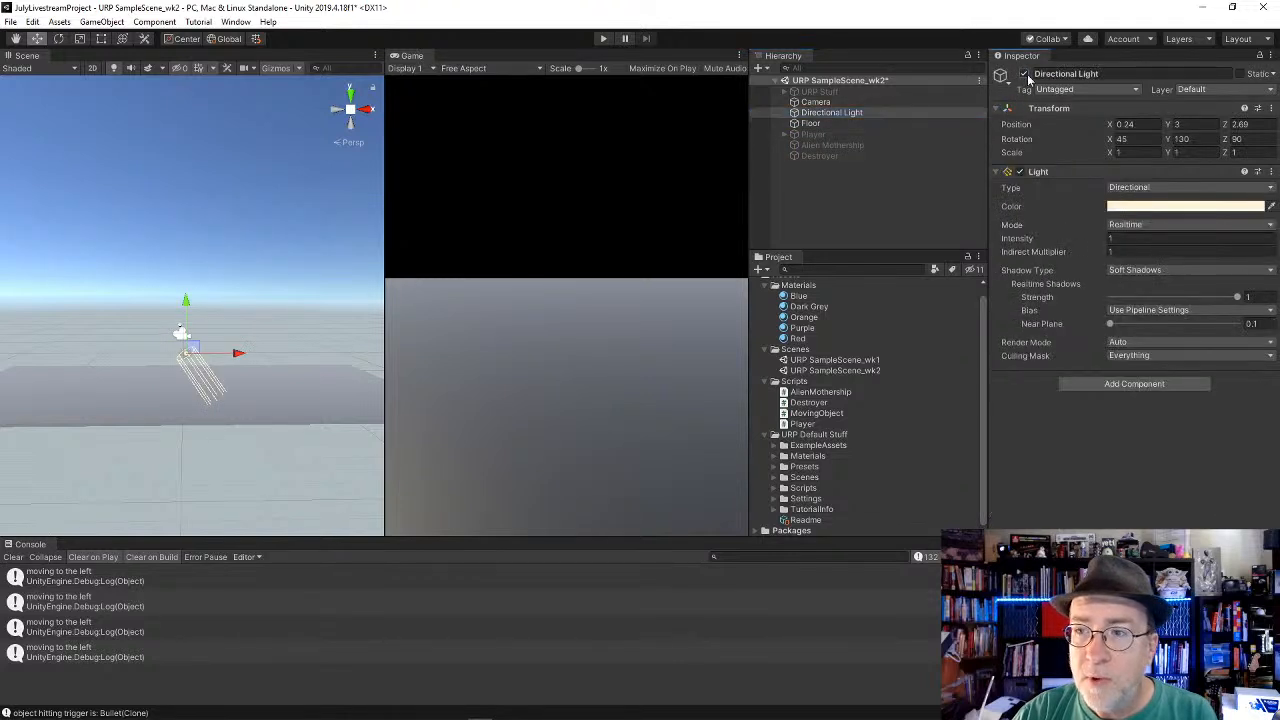
Step: Examine the settings of the remaining active Camera and Floor objects and look through the project's assets
left_click(815, 102)
left_click(830, 123)
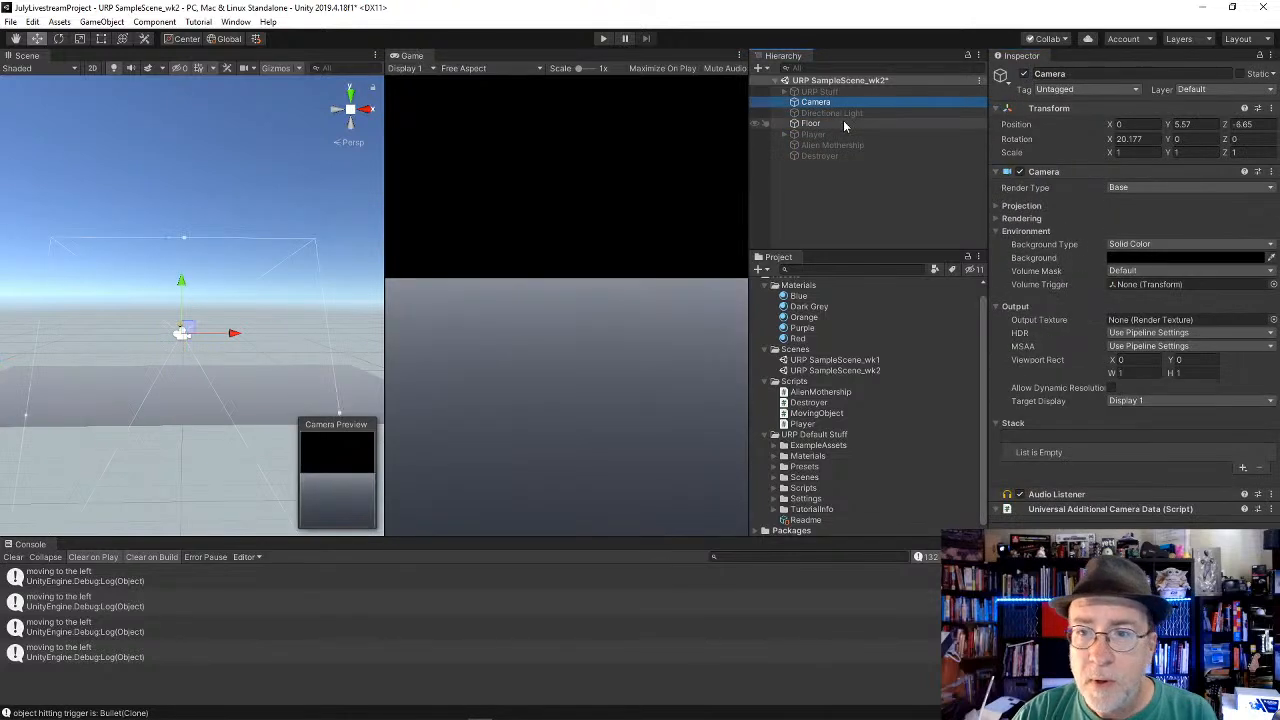
left_click(825, 91)
left_click(830, 103)
left_click(820, 123)
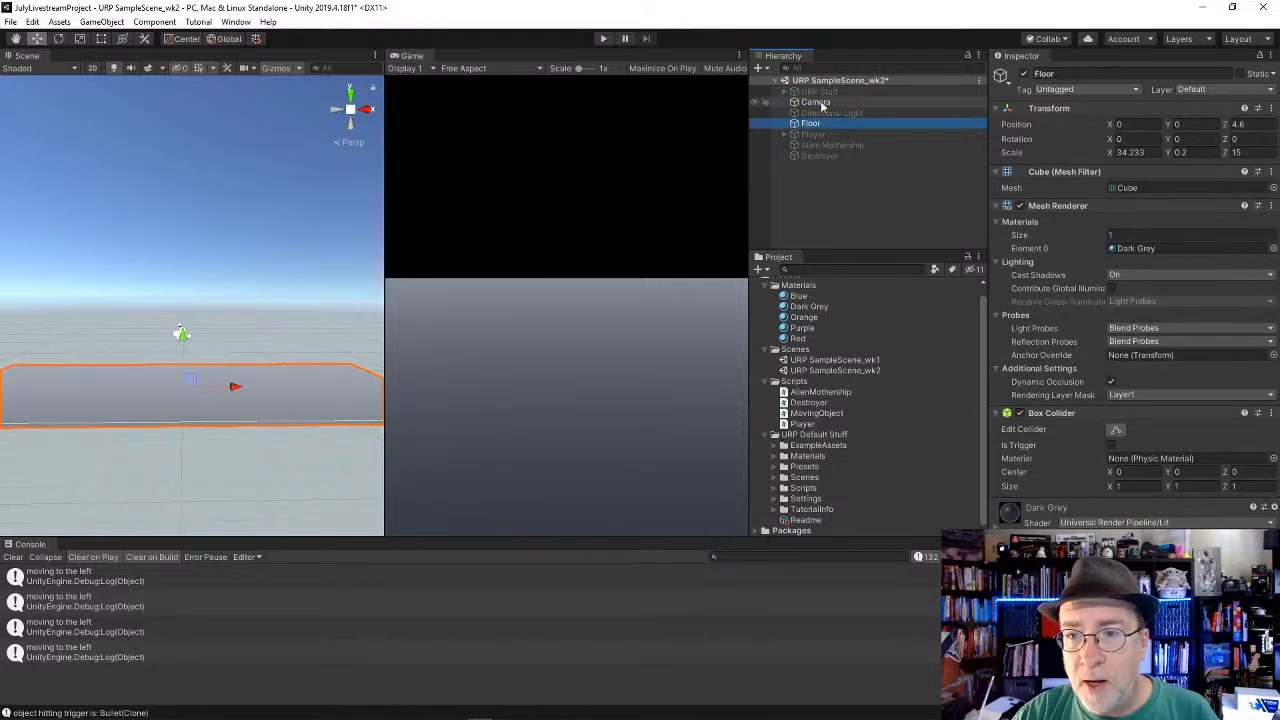
left_click(818, 103)
left_click(818, 124)
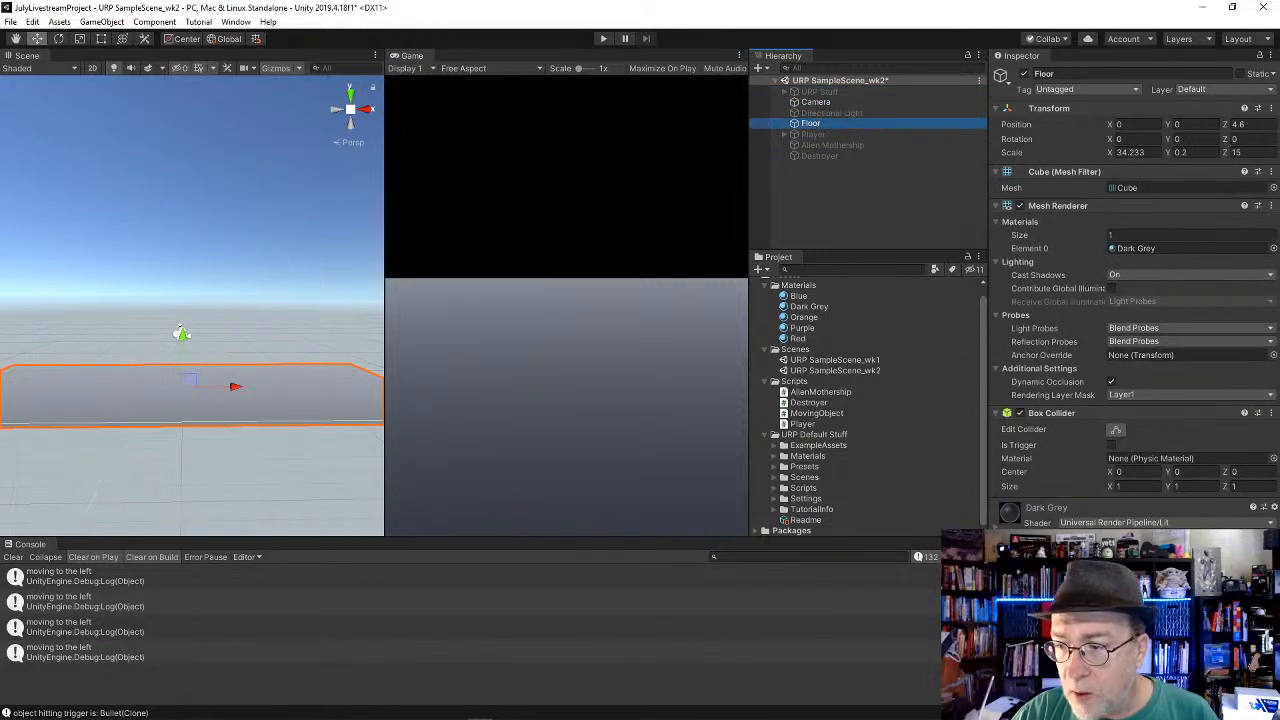
scroll(843, 437, "up", 1)
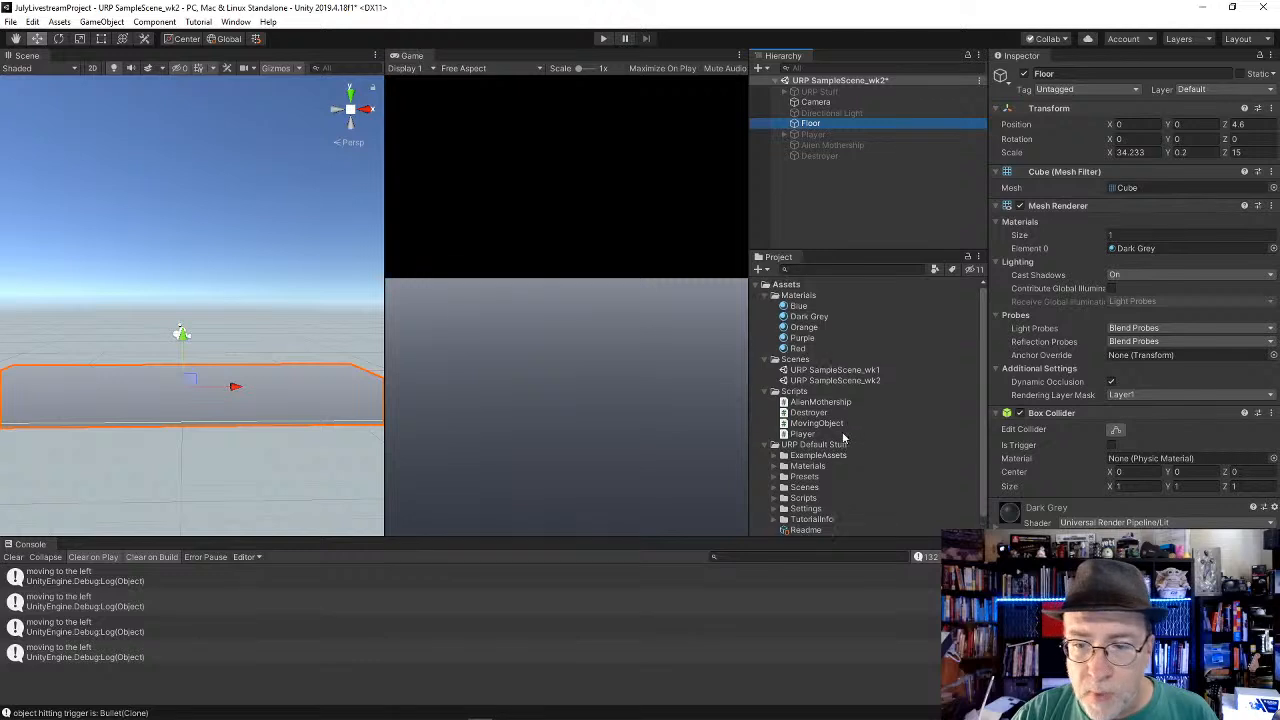
scroll(846, 436, "down", 1)
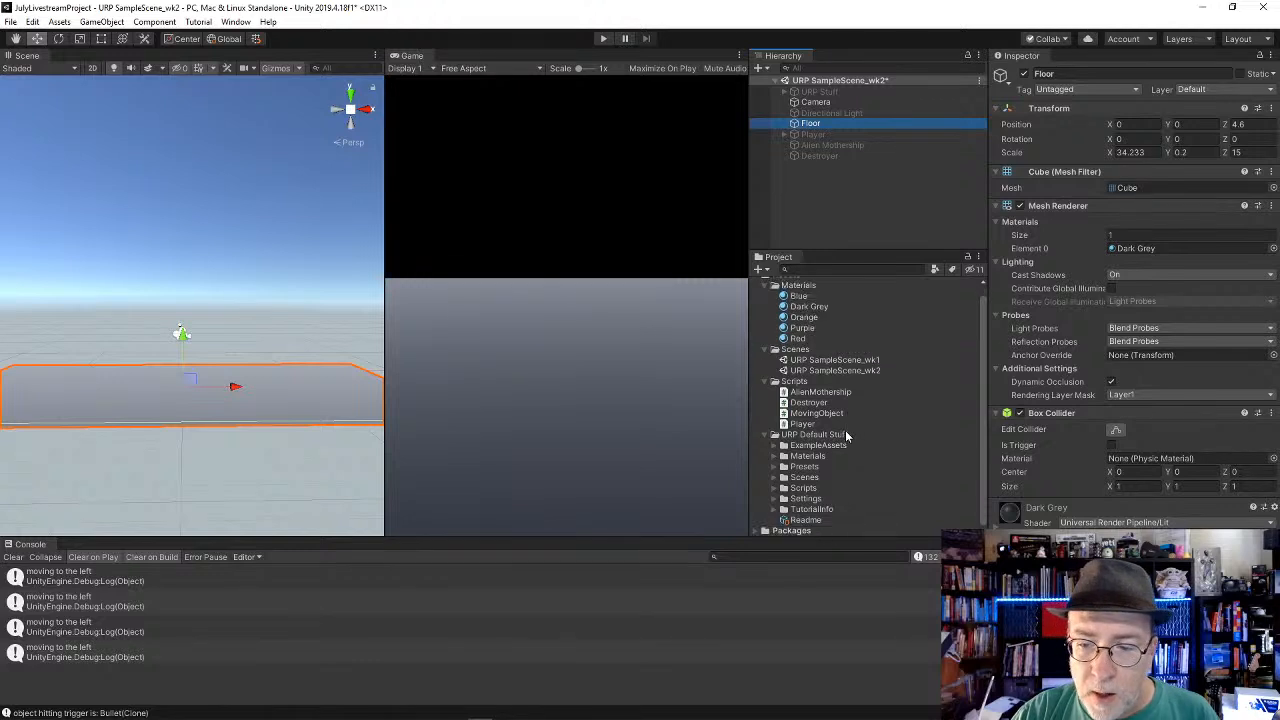
Step: Add a new 3D cube to the scene and apply the Red material to it
left_click(106, 22)
mouse_move(118, 70)
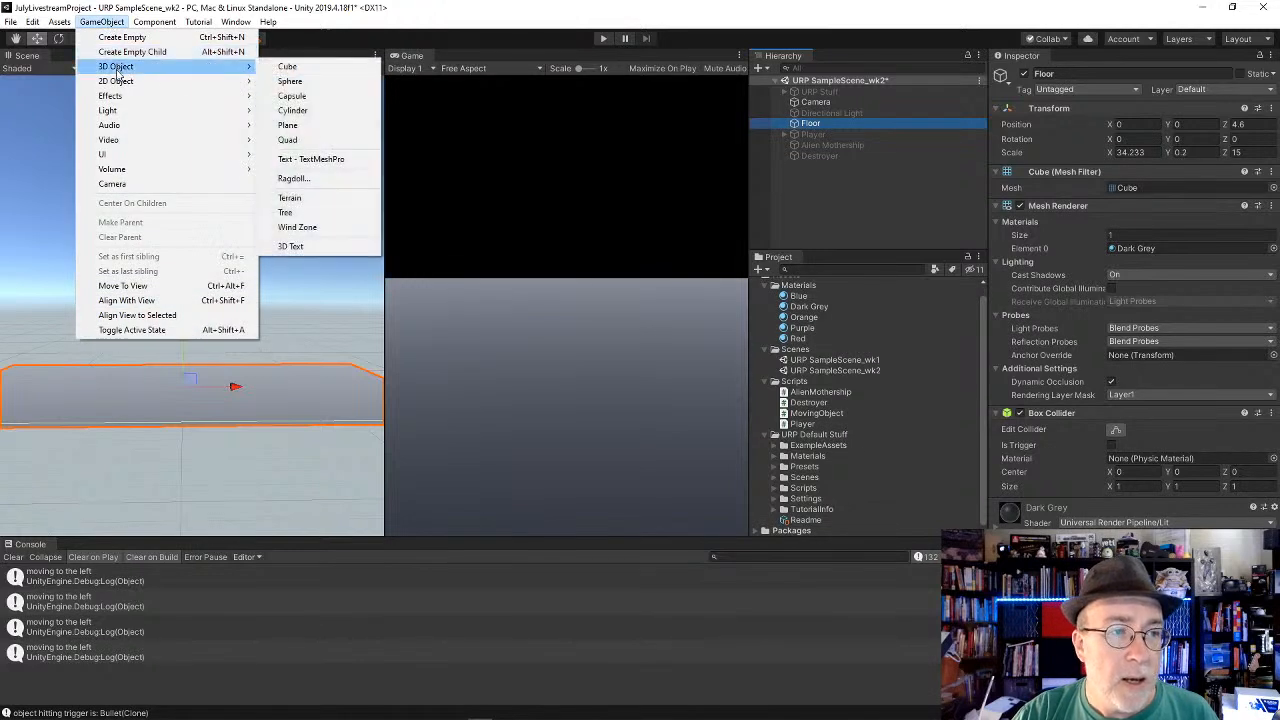
left_click(308, 67)
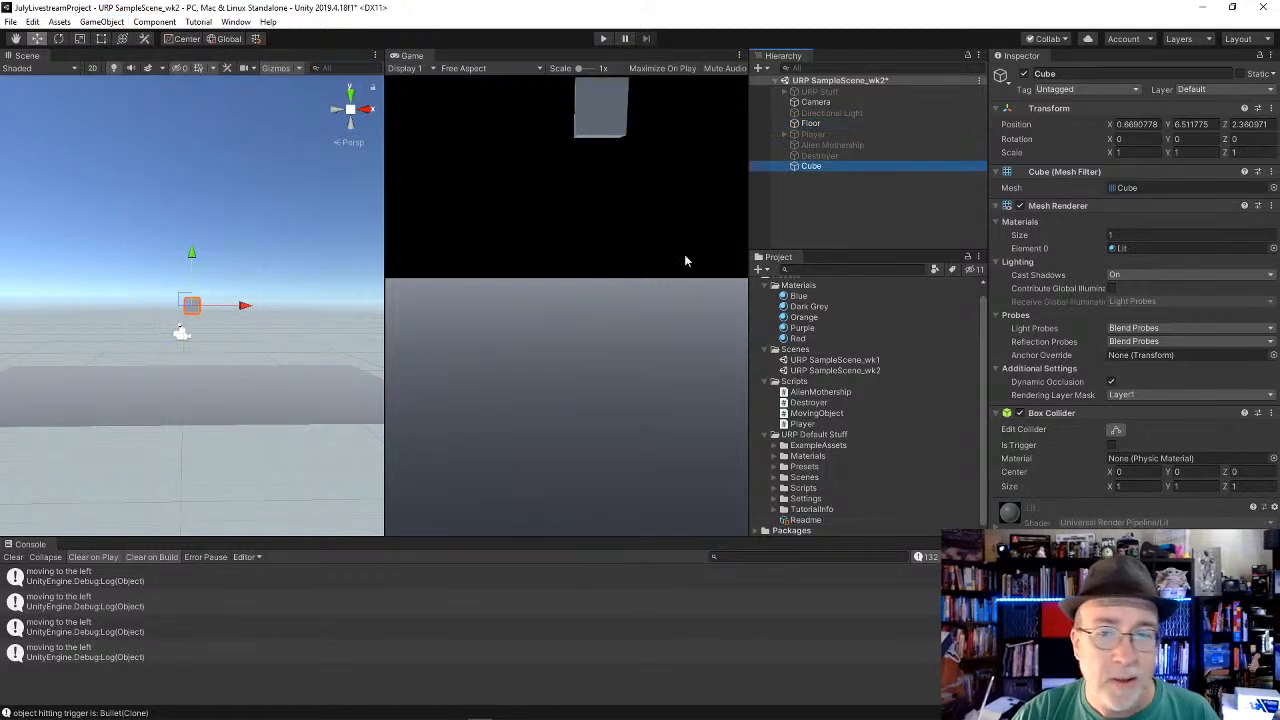
left_click_drag(797, 338, 196, 310)
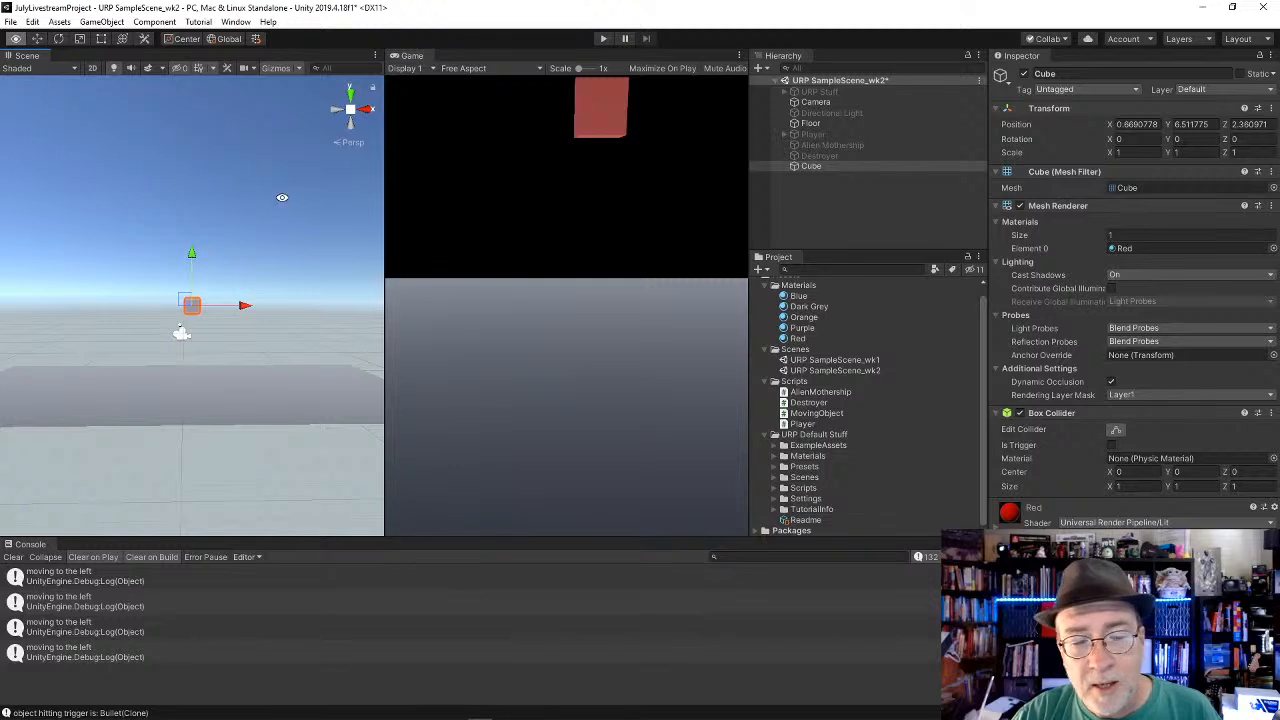
left_click_drag(280, 194, 240, 310, "alt")
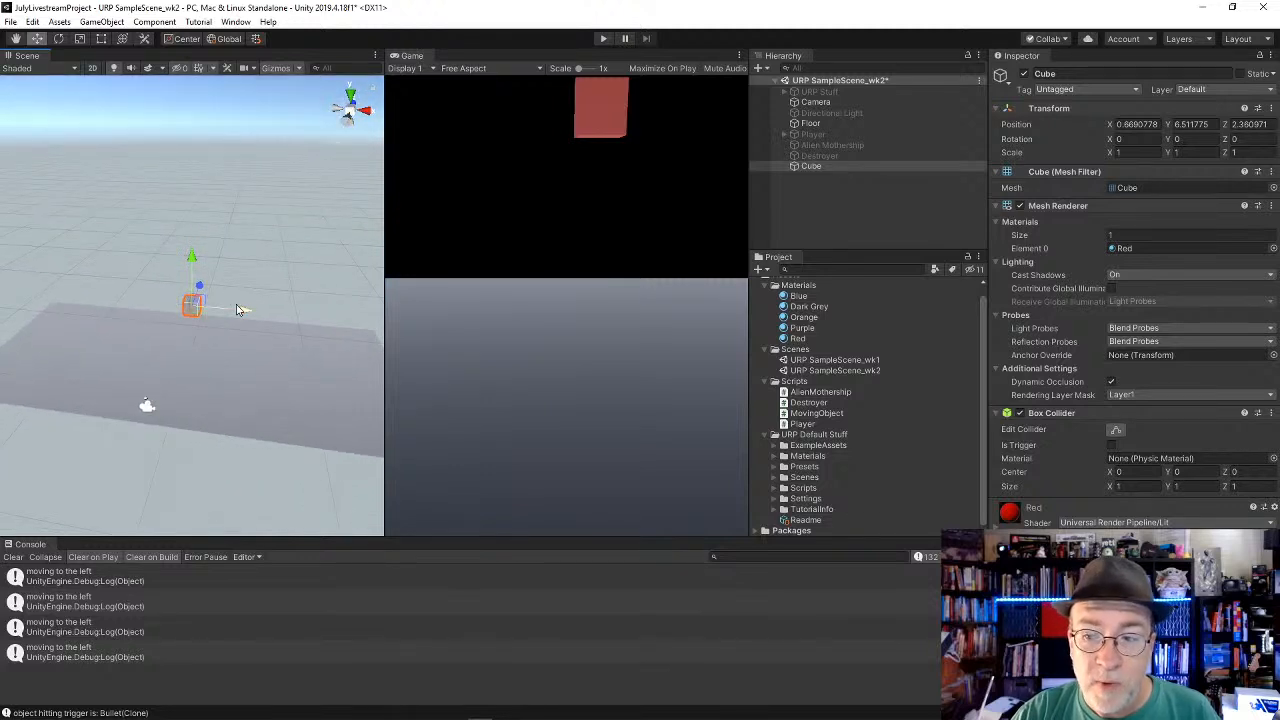
Step: Attach the Destroyer script to the Floor object as a component
left_click(818, 124)
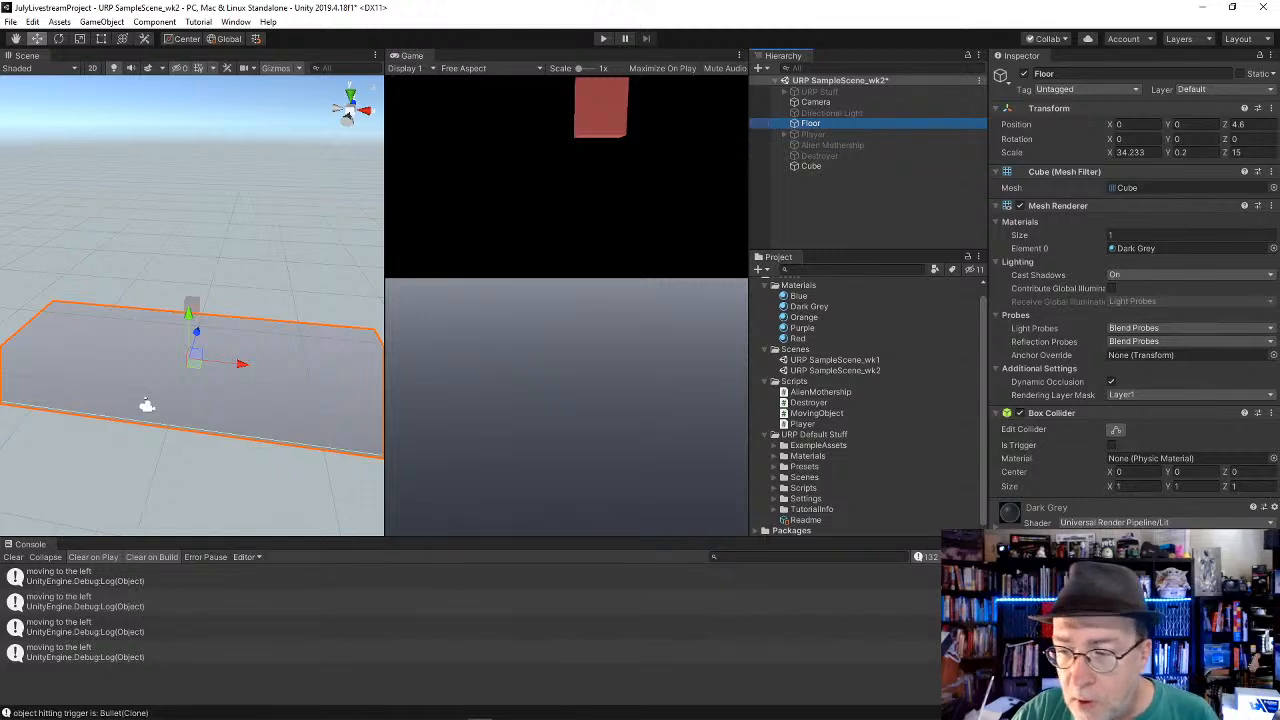
left_click(790, 404)
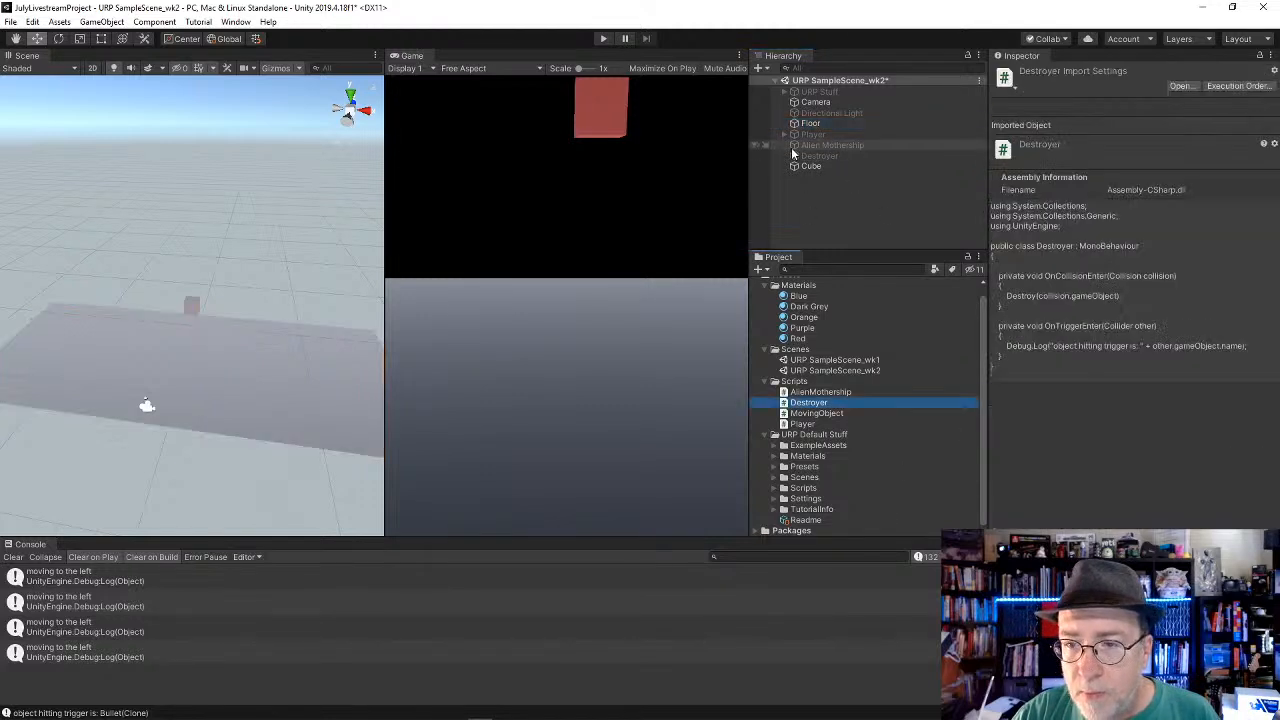
left_click_drag(811, 166, 812, 122)
left_click(812, 123)
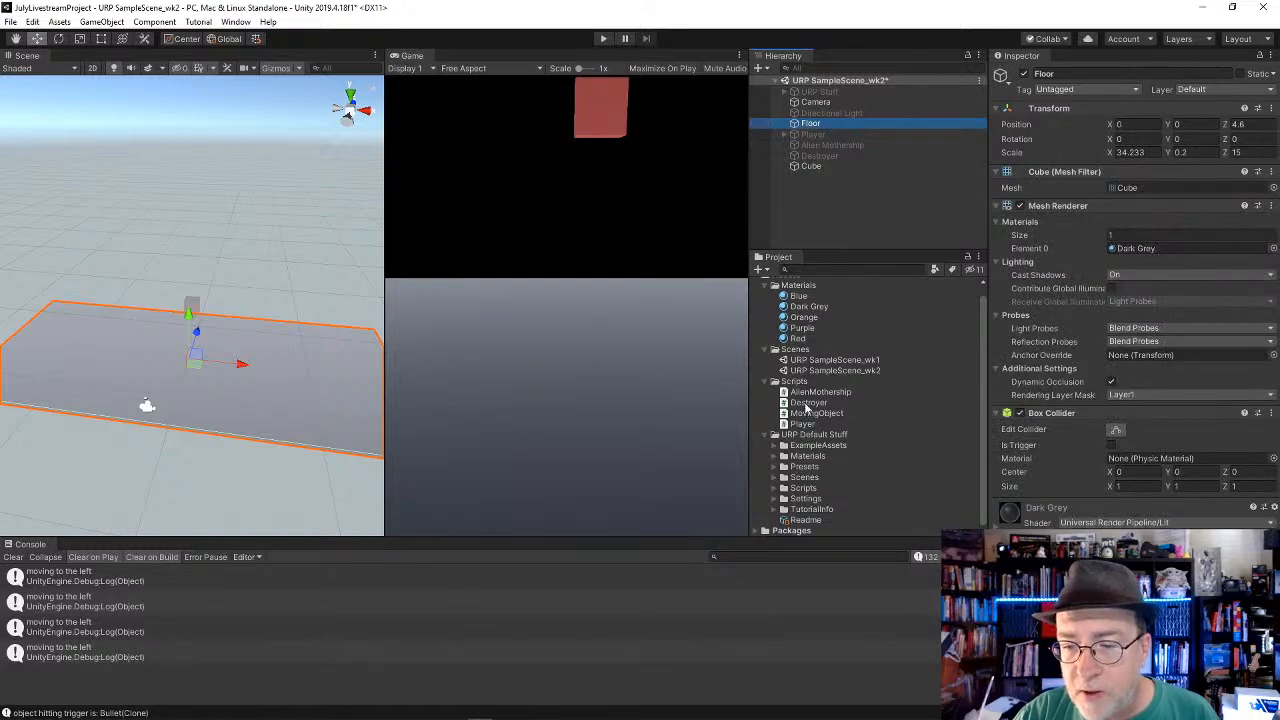
left_click_drag(806, 404, 1130, 505)
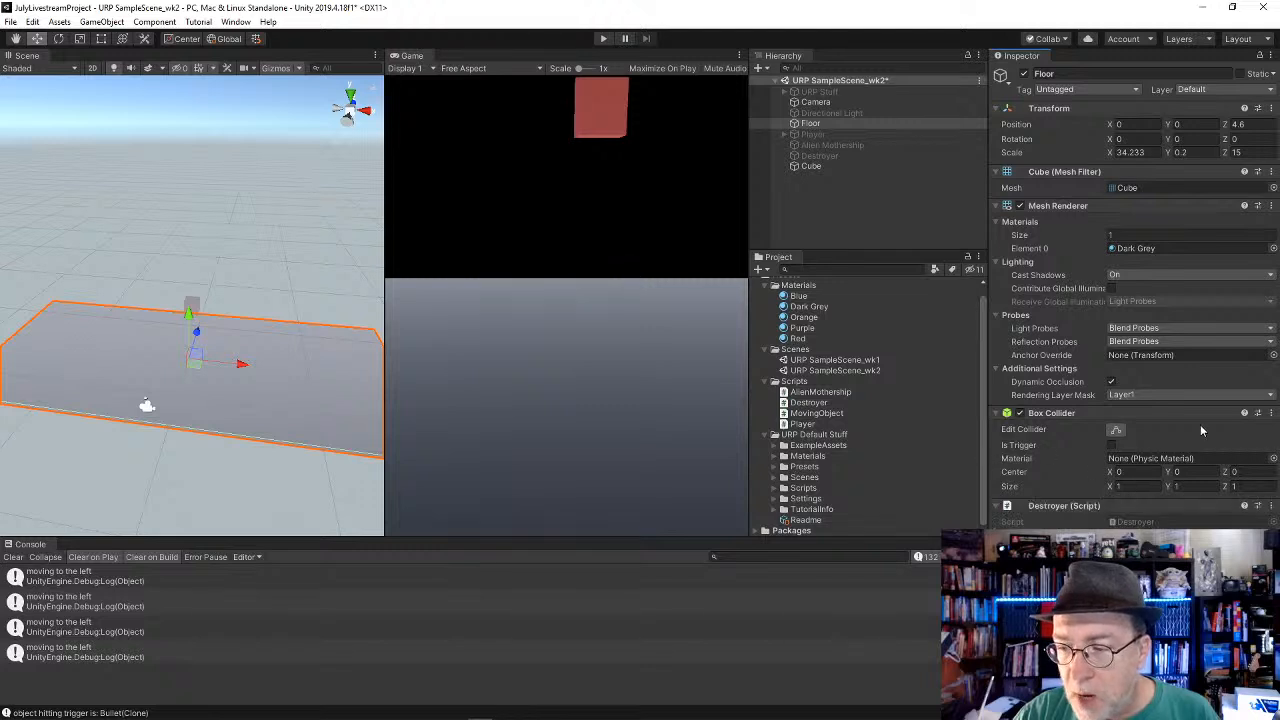
Step: Add a Rigidbody component to the red cube
left_click(810, 167)
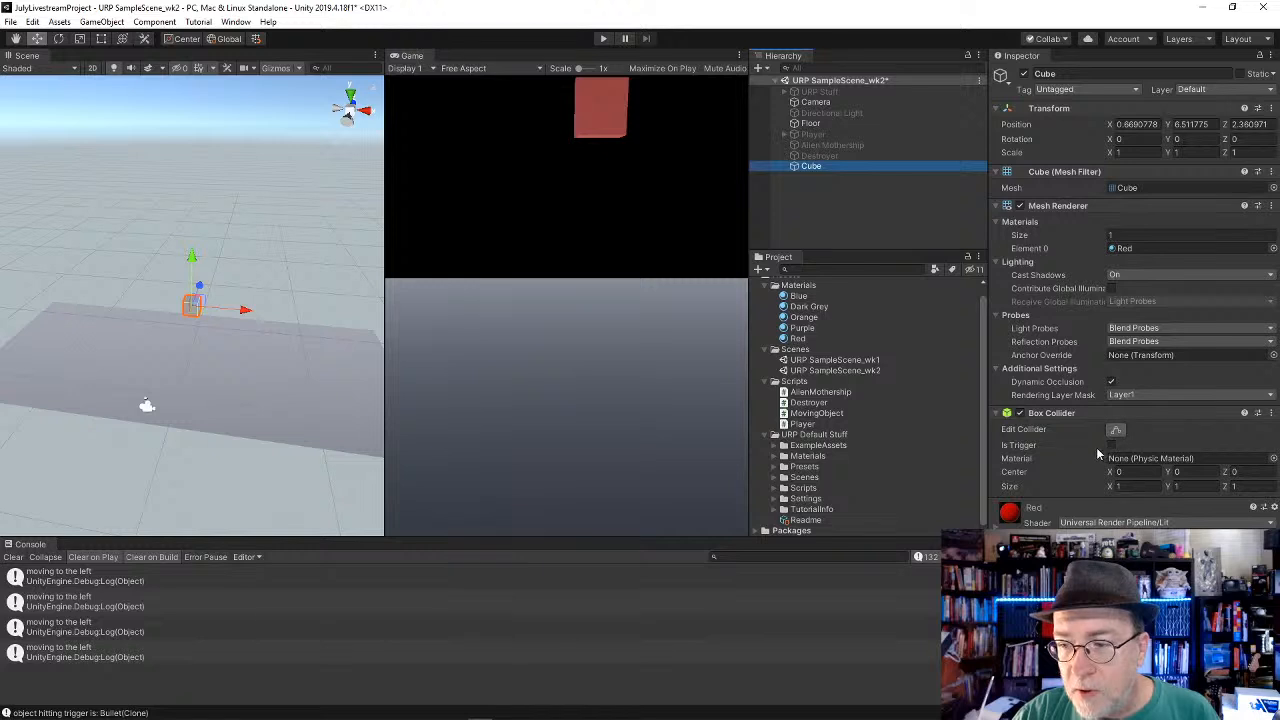
left_click(1134, 546)
left_click(1110, 560)
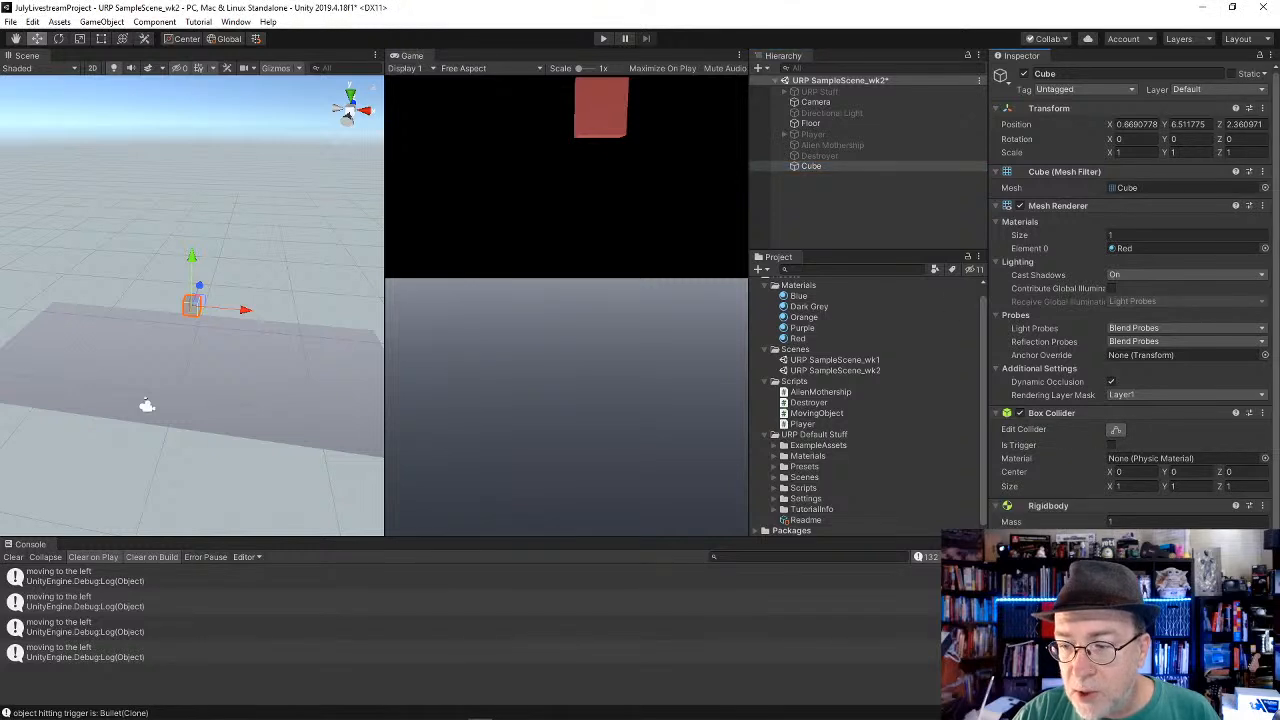
Step: Test the cube's fall onto the Floor in play mode, stop playback and check the cube's components
left_click(818, 125)
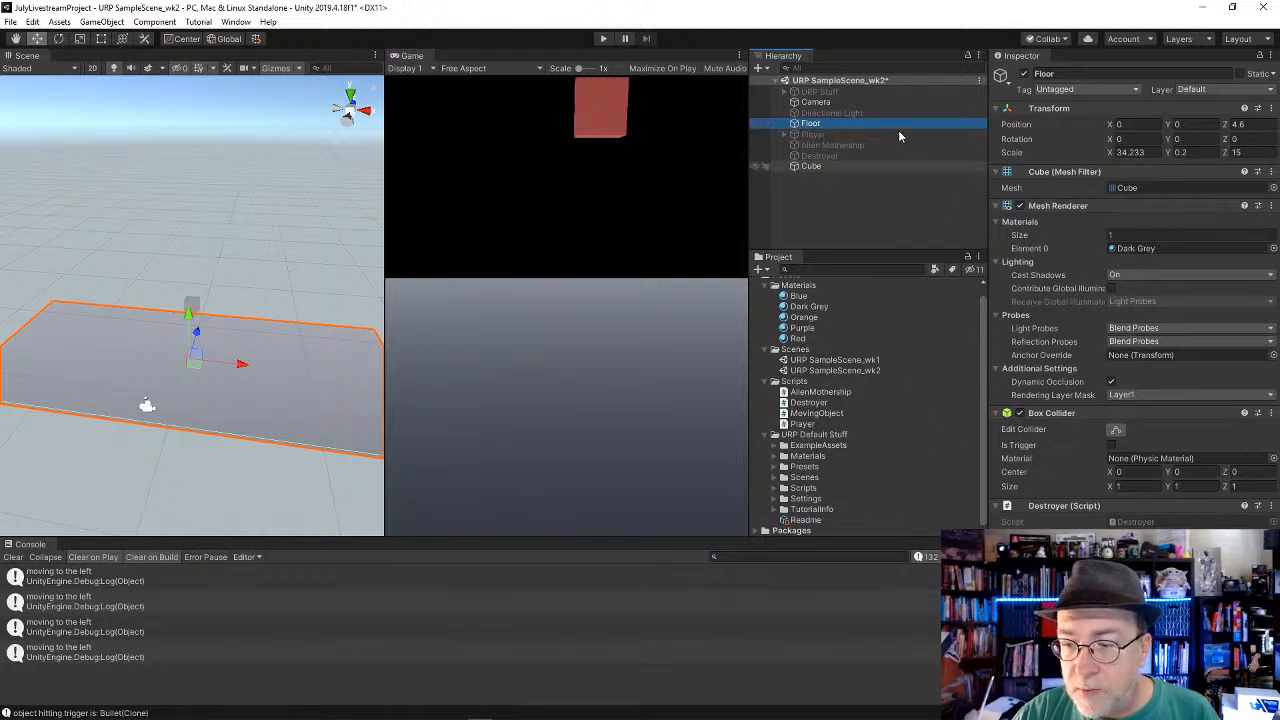
left_click(603, 38)
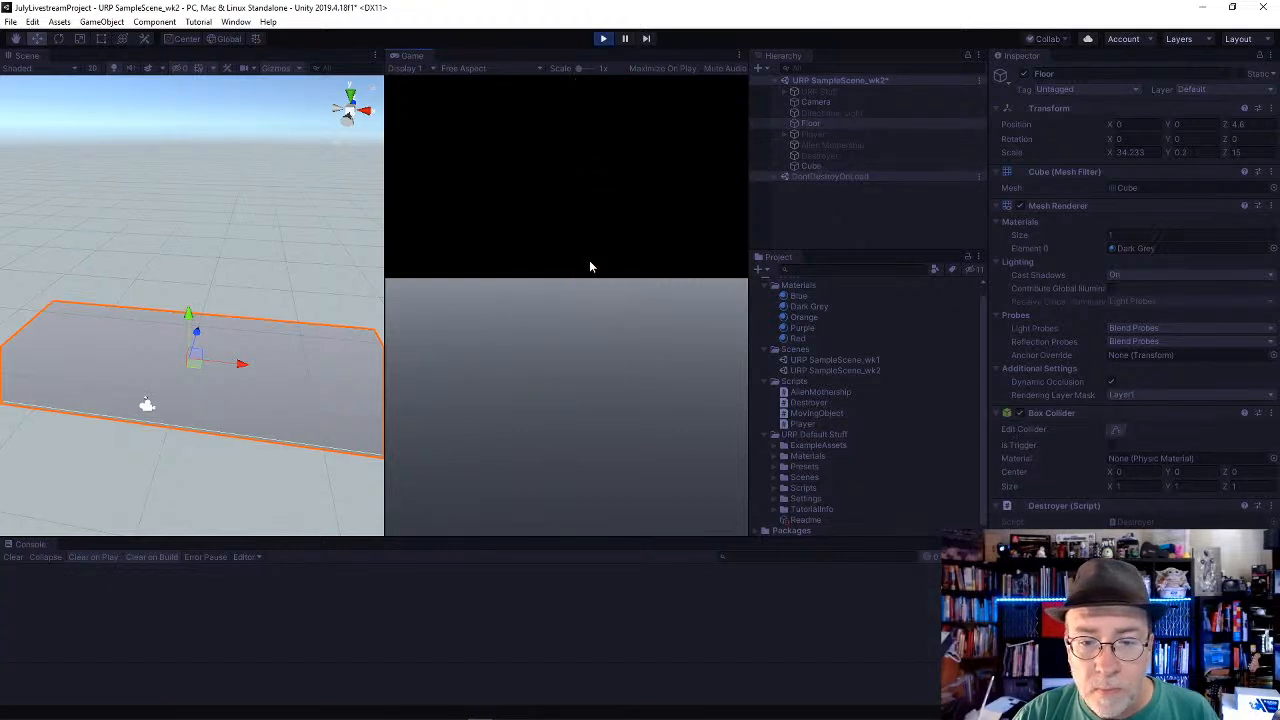
left_click_drag(315, 369, 318, 335, "alt")
left_click(840, 186)
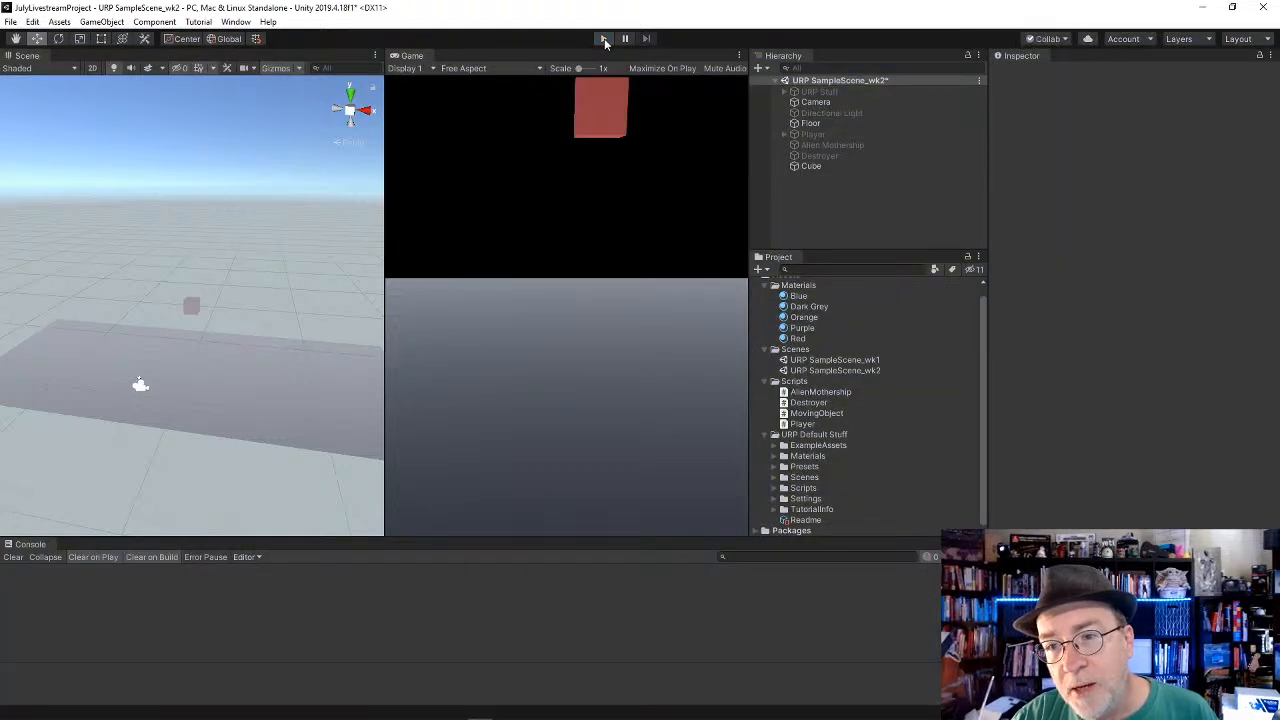
left_click(811, 166)
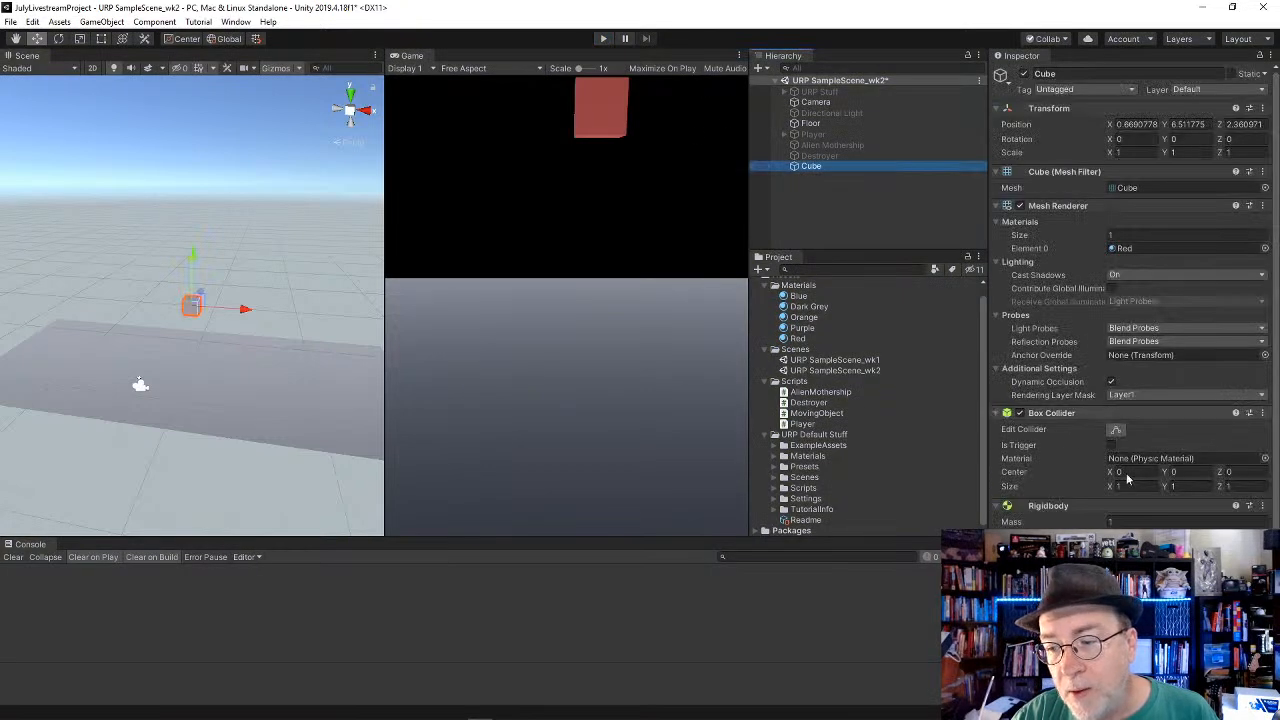
scroll(1082, 522, "down", 1)
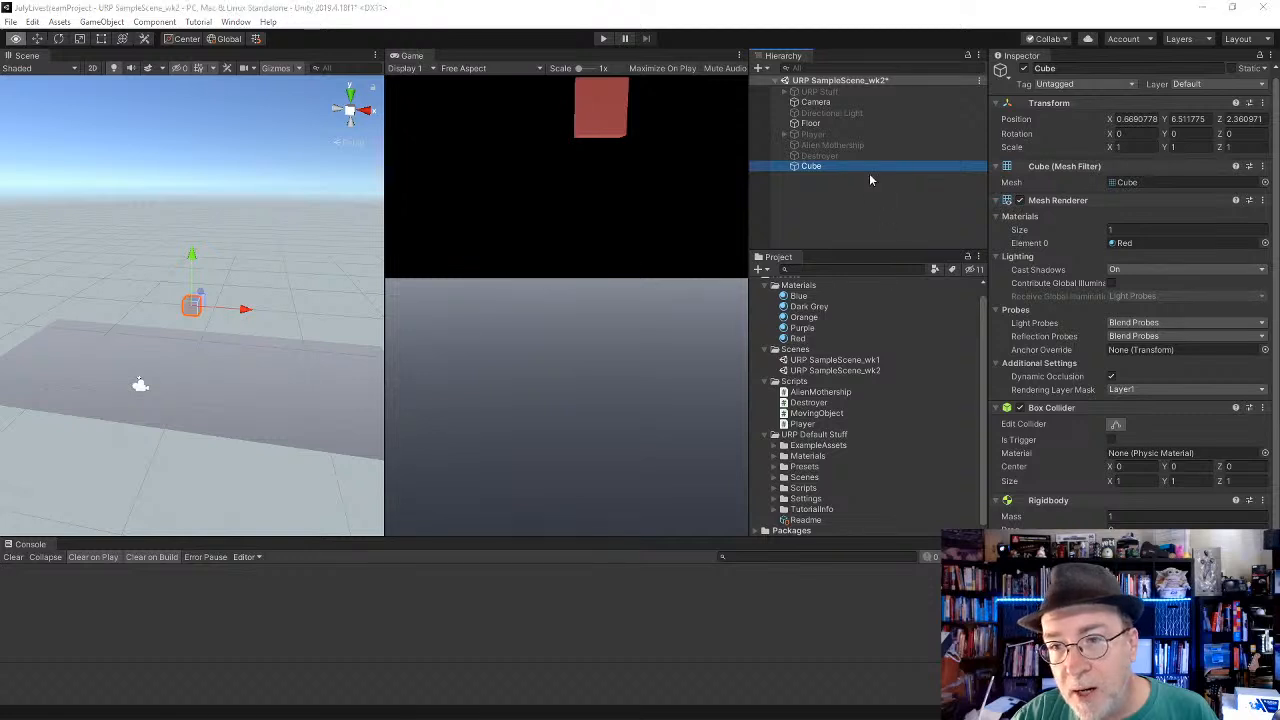
Step: Switch to Visual Studio and begin a Debug.Log call with "object hitting collider is: " + above the Destroy line in OnCollisionEnter of Destroyer.cs
key("alt+Tab")
left_click(322, 197)
left_click(322, 179)
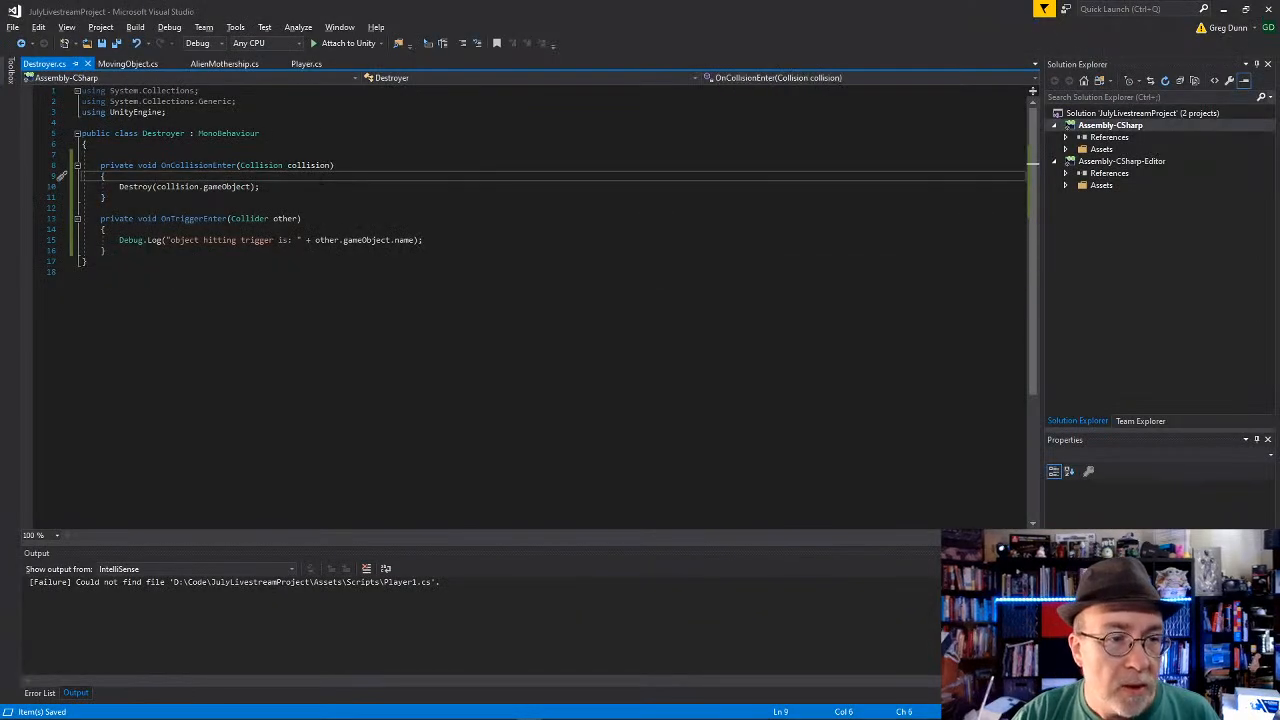
left_click(322, 251)
key("Up")
key("Up")
key("Up")
key("Up")
key("Up")
key("Up")
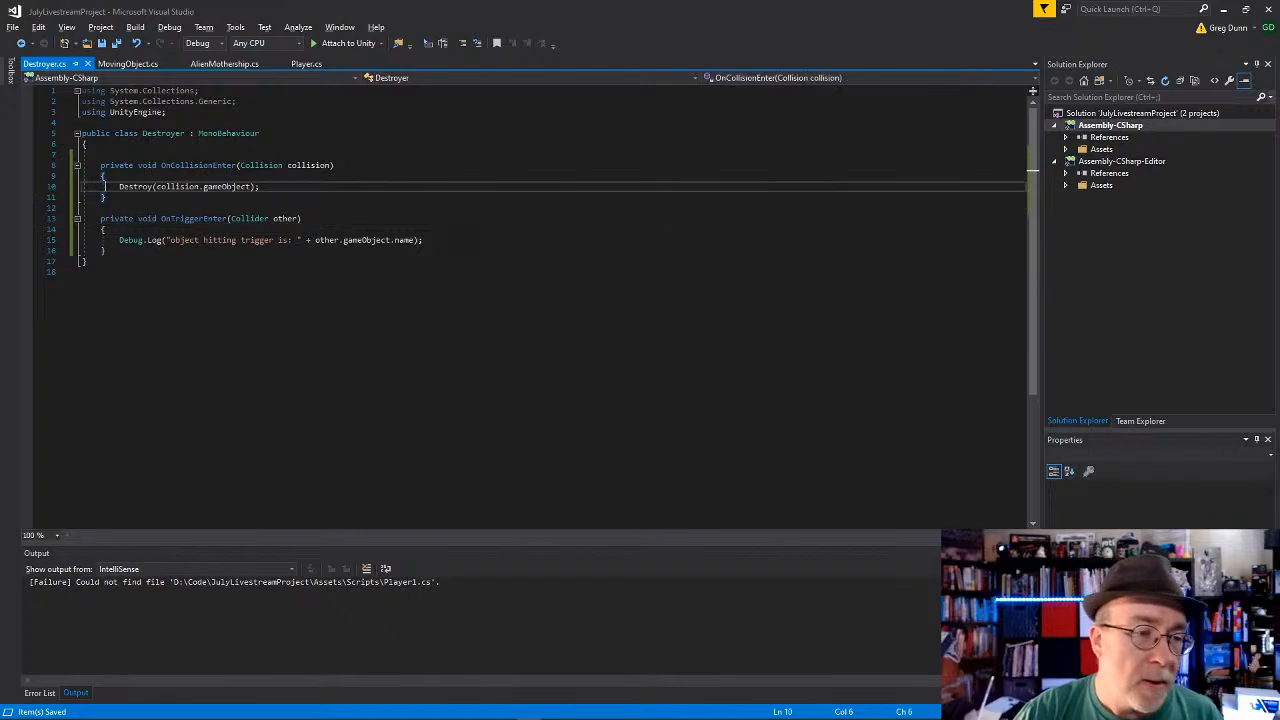
key("ctrl+Return")
type("Debug.")
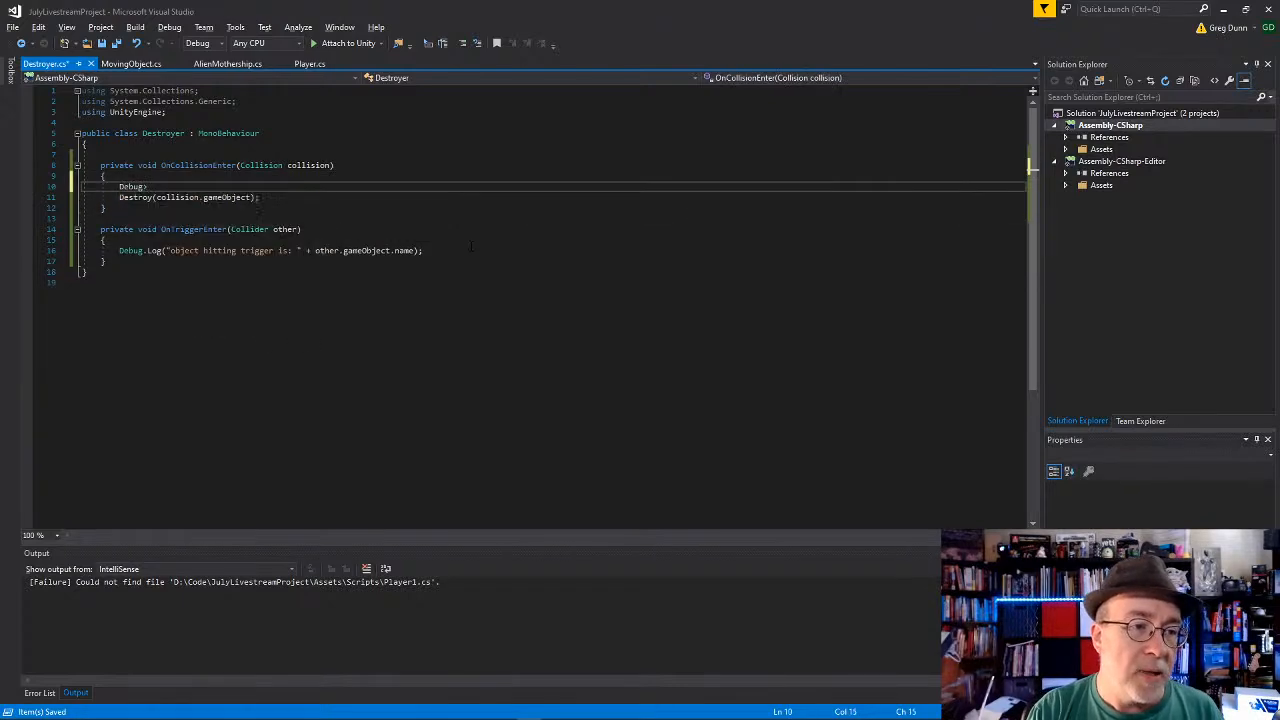
type(".Log(\"")
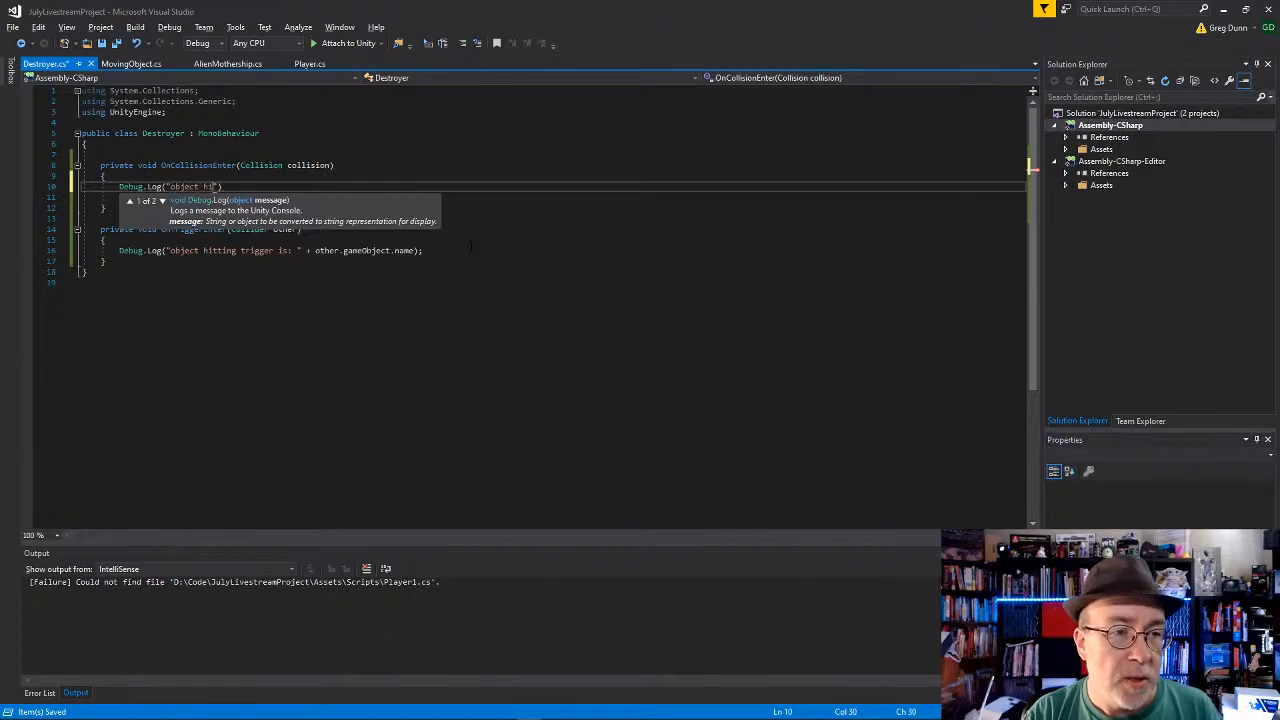
type("object hitting collider is: ")
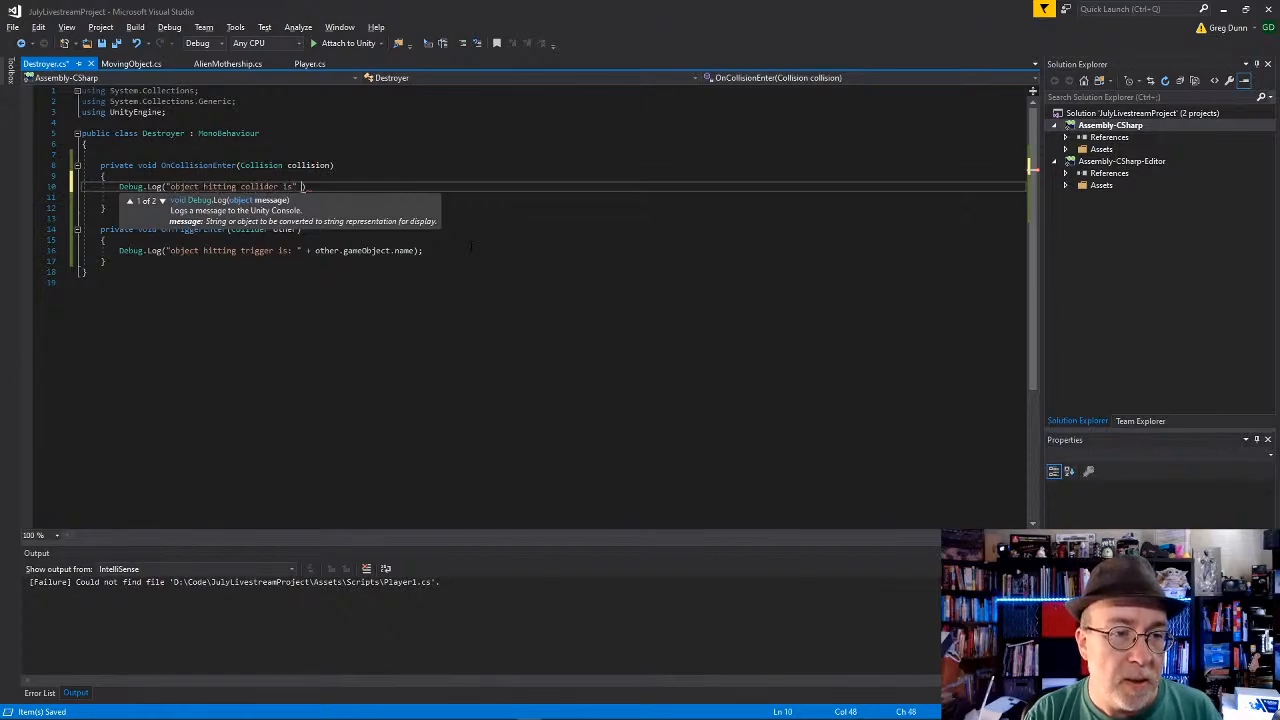
type("\" +")
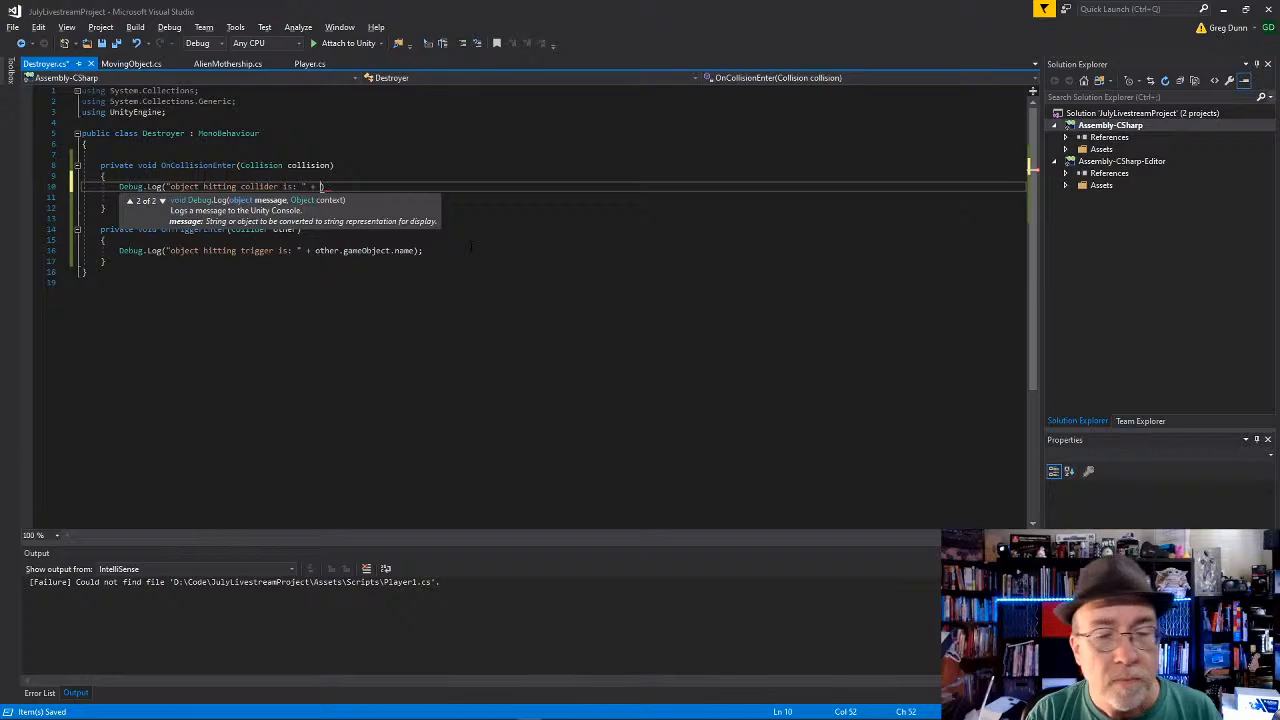
type(" co")
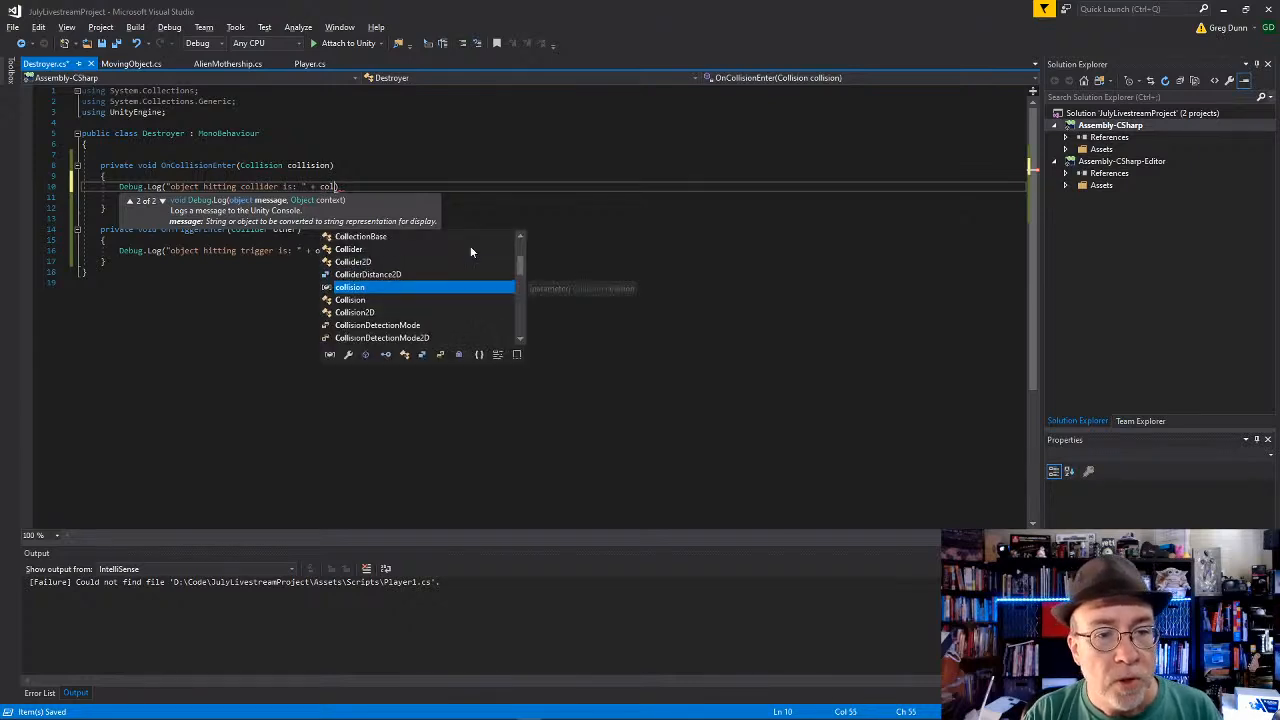
type("llision.")
type("gameObject.name)")
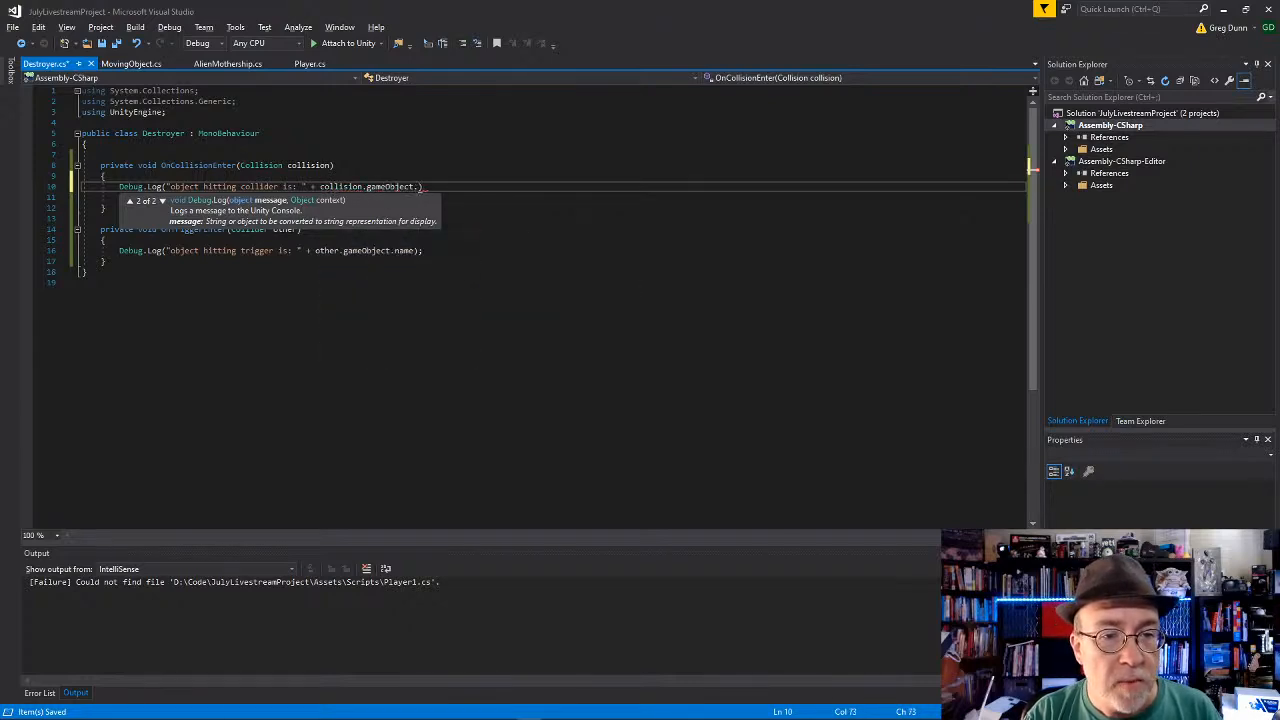
type(";l")
Step: Complete the collision log statement with collision.gameObject.name and save Destroyer.cs
key("BackSpace")
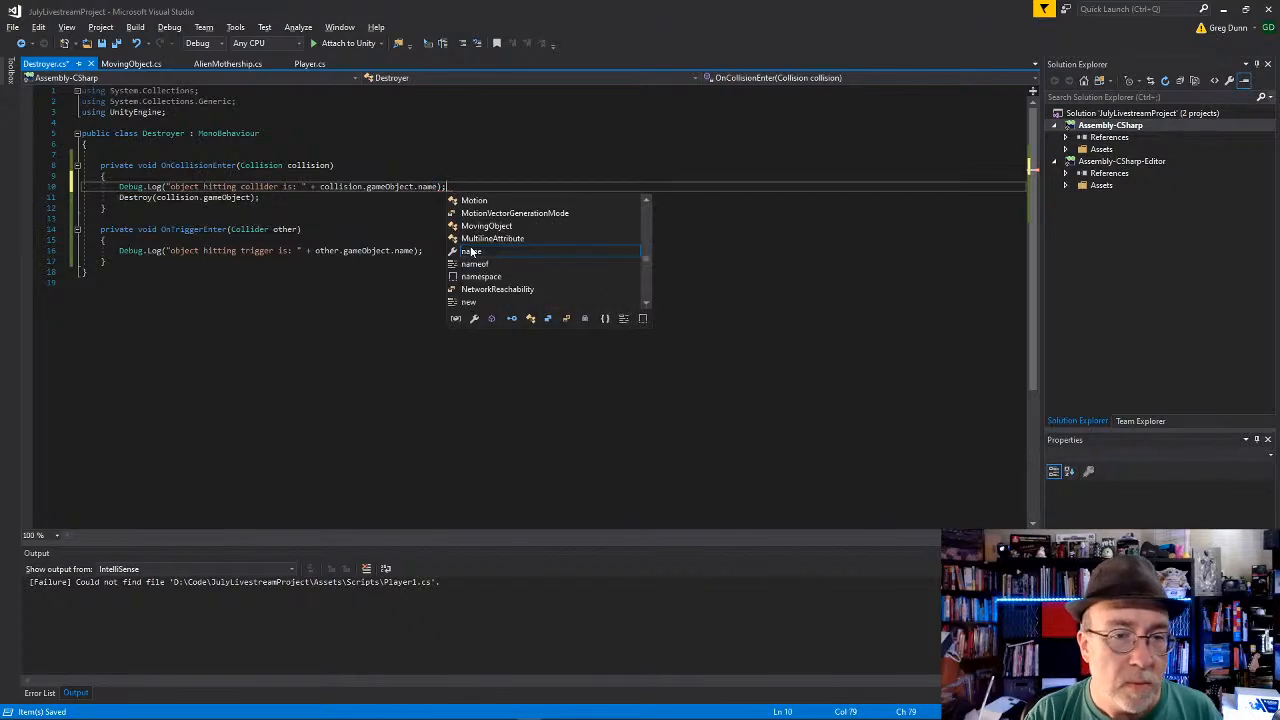
key("Escape")
key("Down")
key("Down")
key("Down")
key("Down")
key("Down")
key("ctrl+s")
left_click(471, 247)
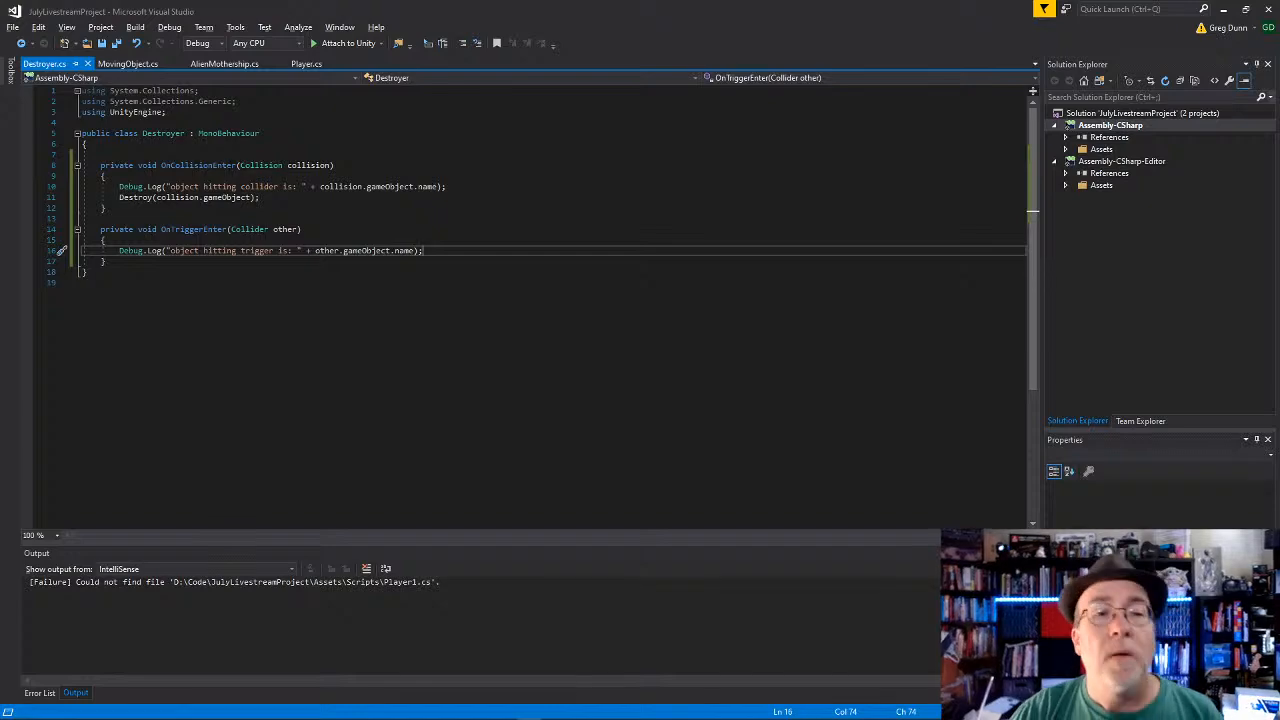
Step: Switch back to Unity, play the scene and view the details of the collision message in the Console
key("alt+Tab")
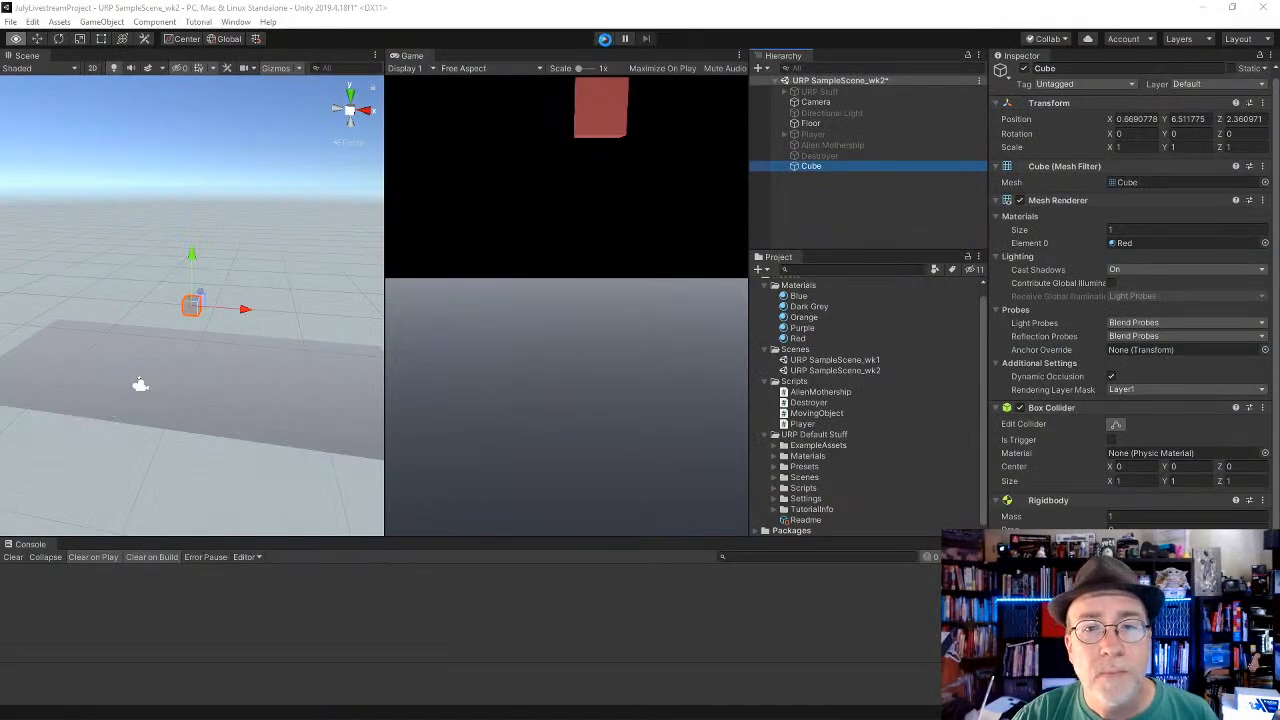
key("alt+Tab")
key("alt+Tab")
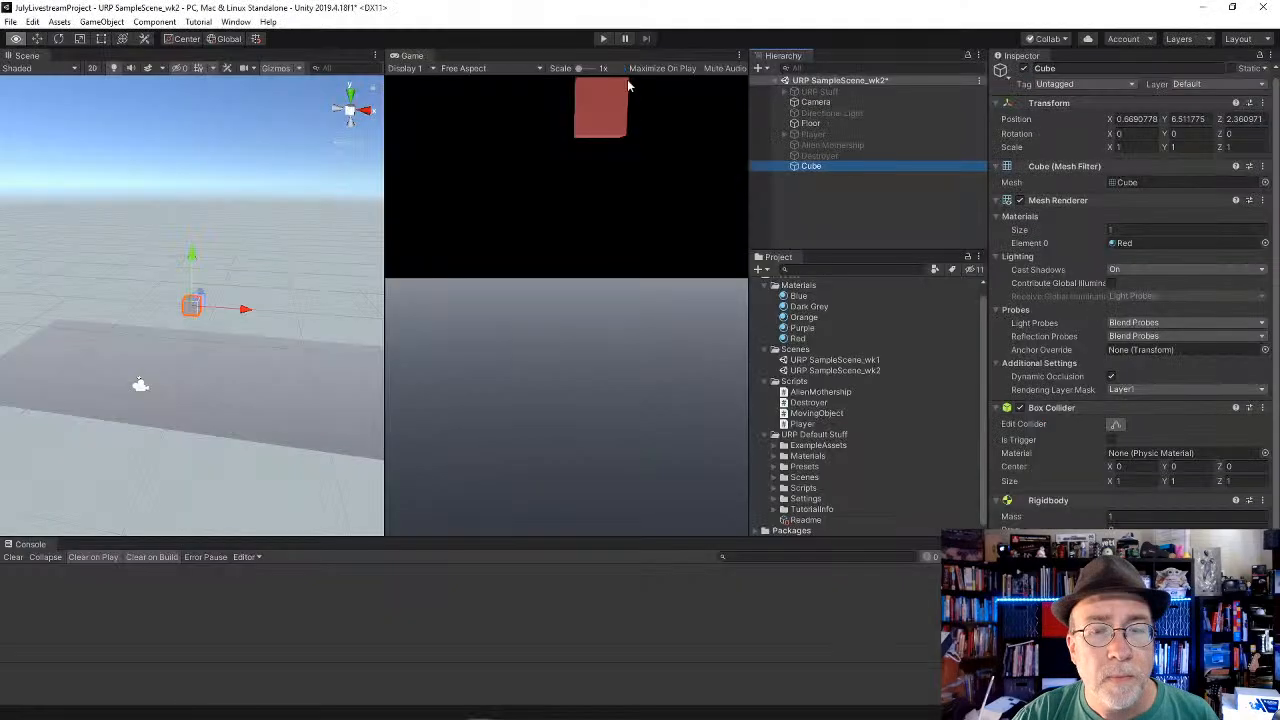
left_click(603, 39)
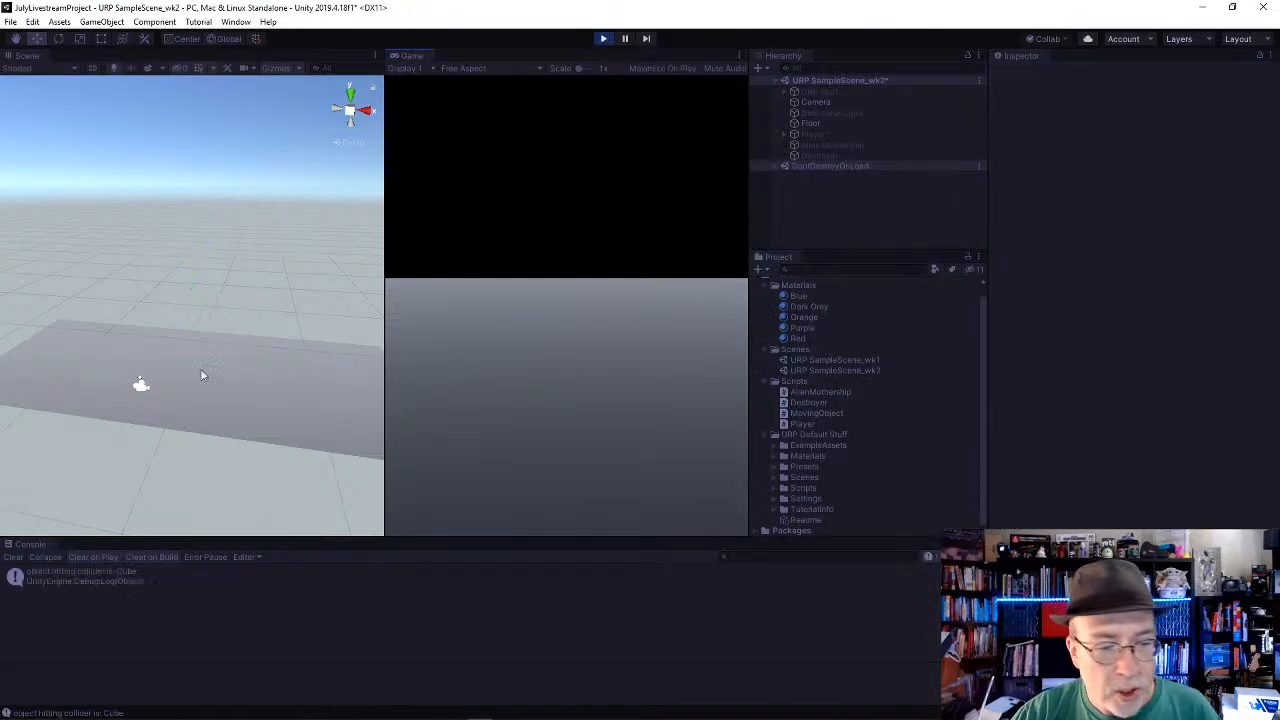
left_click(104, 568)
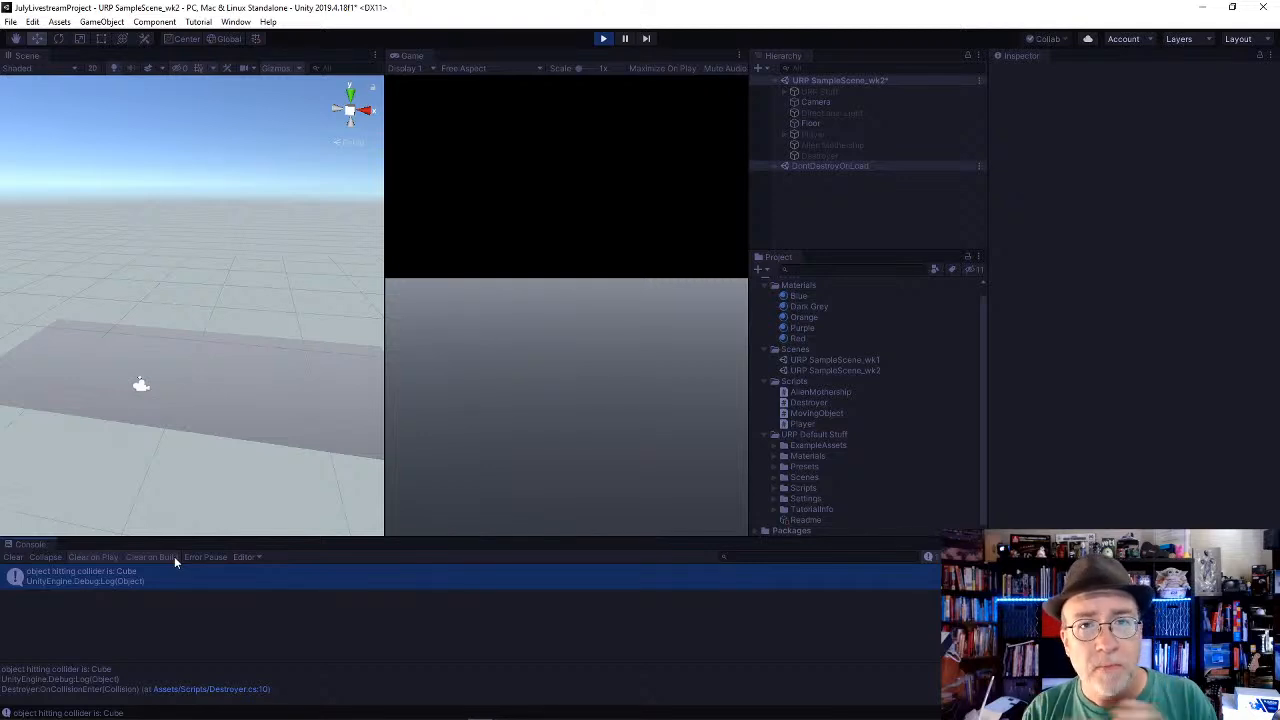
Step: Stop playback, compare the Cube, Floor and Destroyer components, and activate the Destroyer object
left_click(604, 40)
left_click(820, 166)
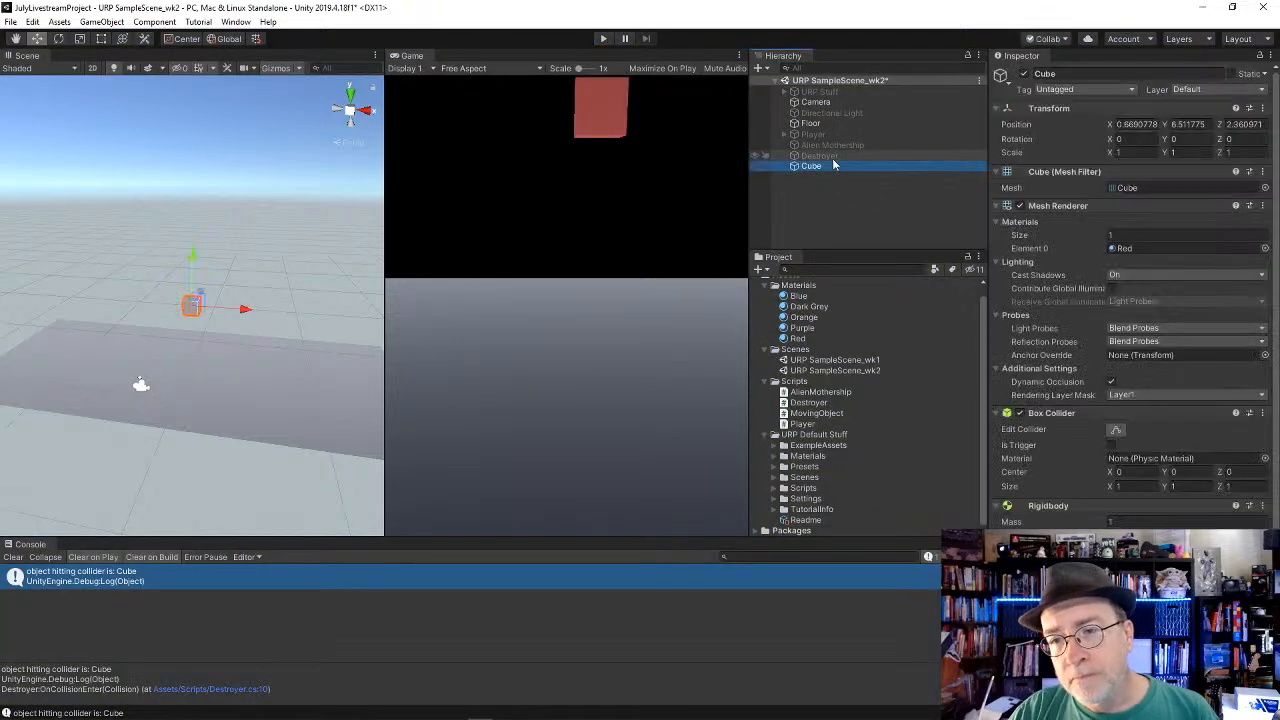
left_click(825, 113)
left_click(823, 123)
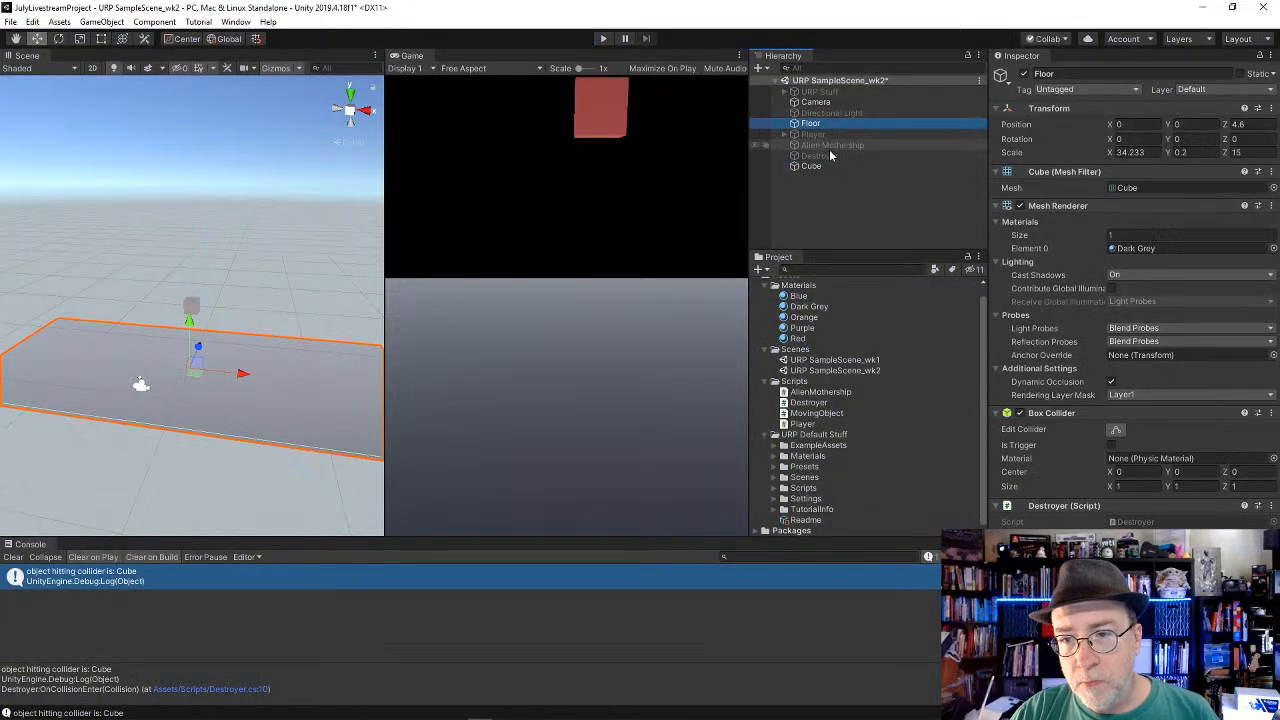
left_click(830, 156)
scroll(1180, 497, "down", 1)
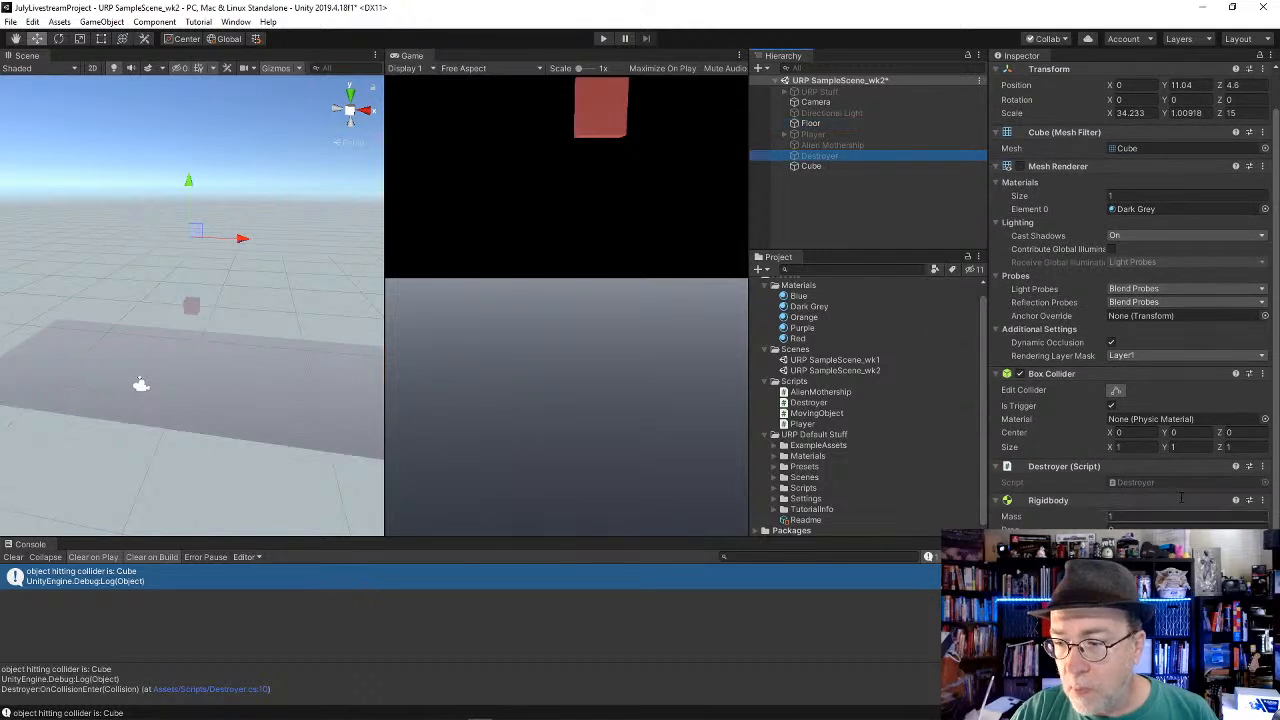
scroll(1157, 512, "up", 1)
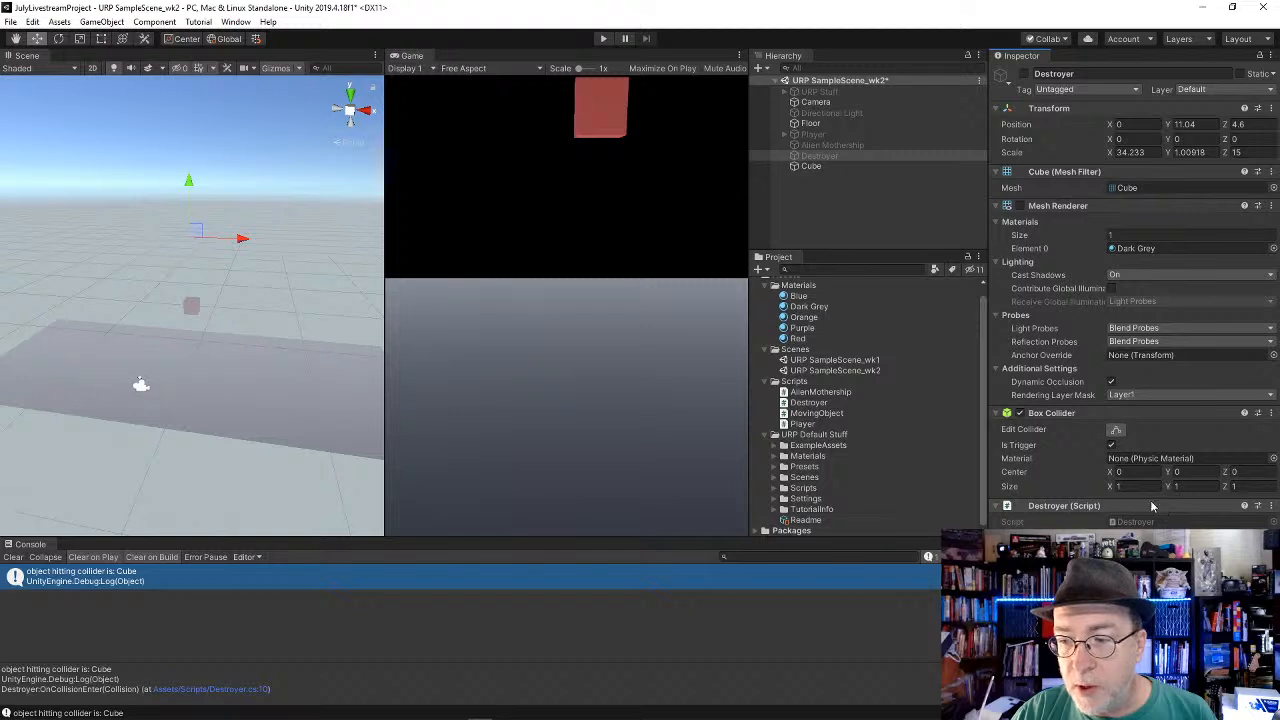
left_click(810, 157)
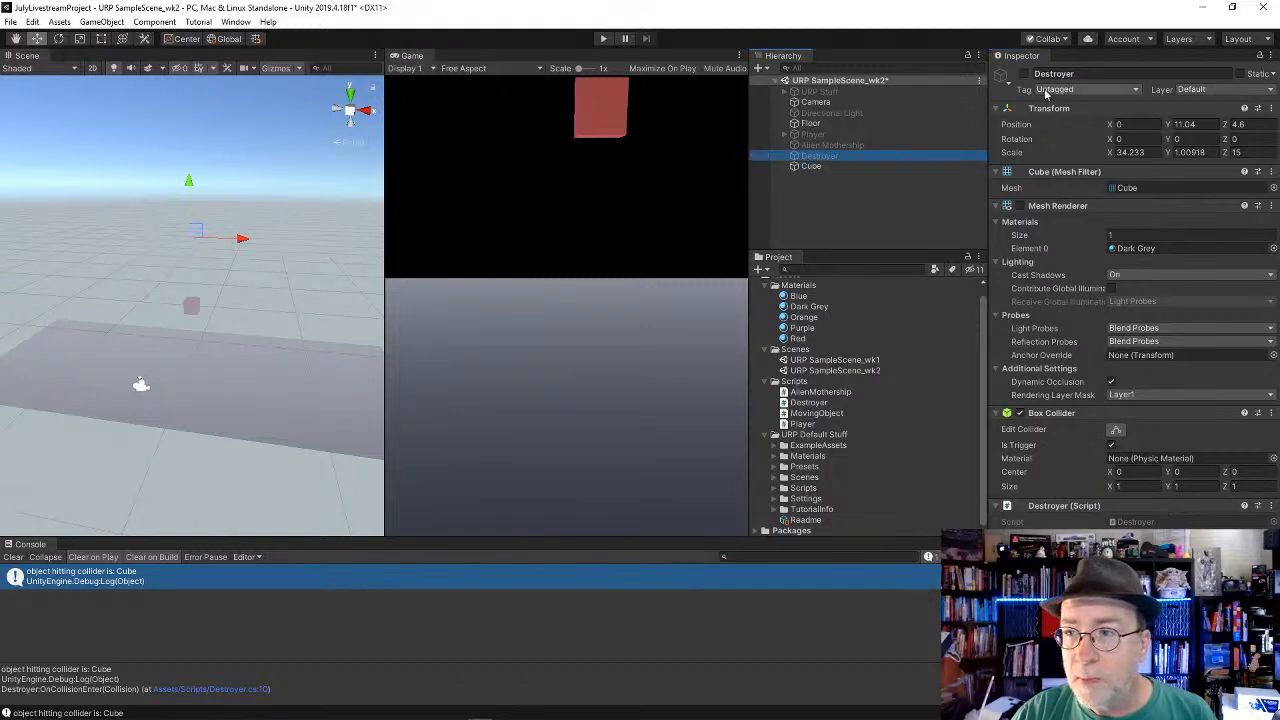
Step: Lower the Cube to a Y position of 1.38 and attach the MovingObject script to it
left_click(808, 166)
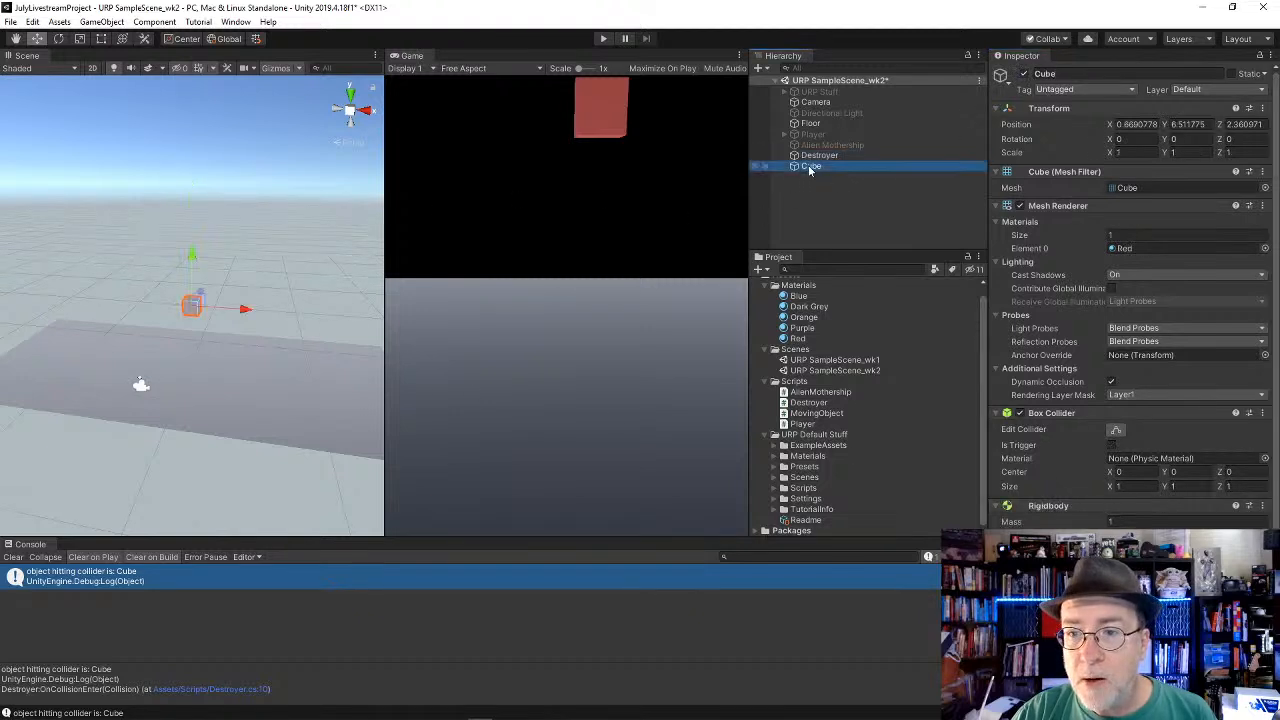
left_click_drag(197, 257, 198, 320)
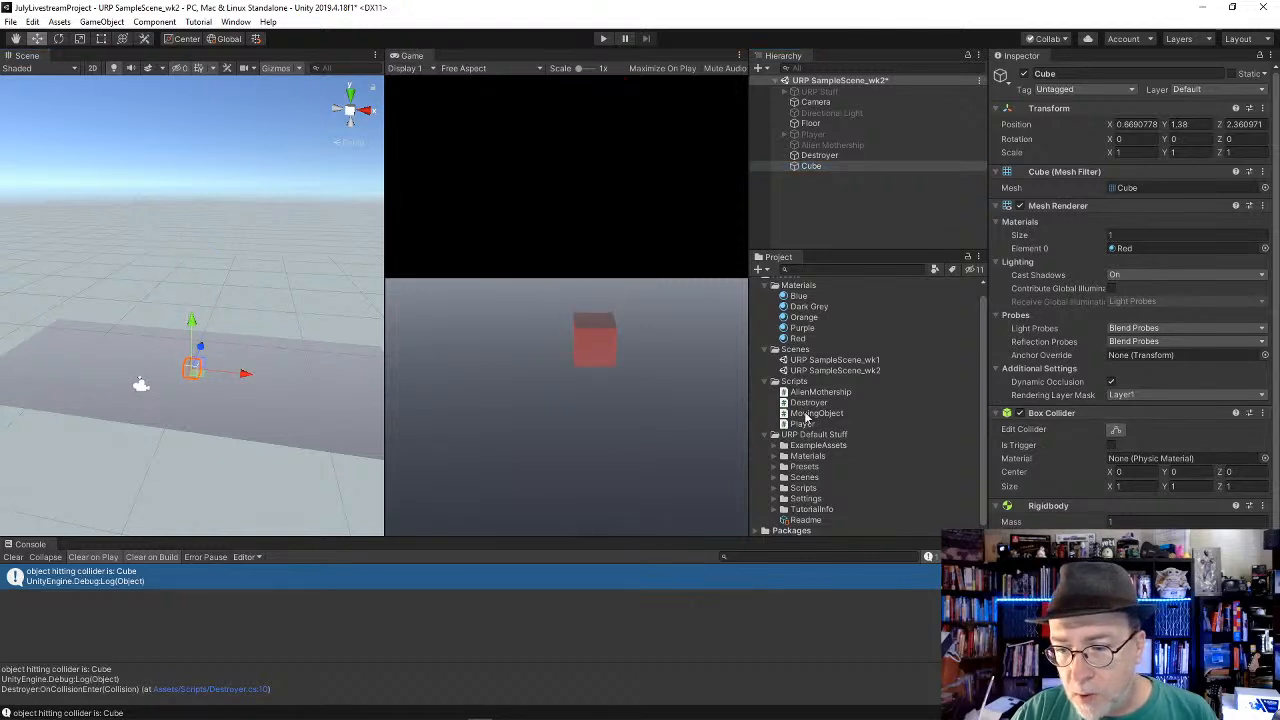
left_click_drag(806, 417, 1085, 585)
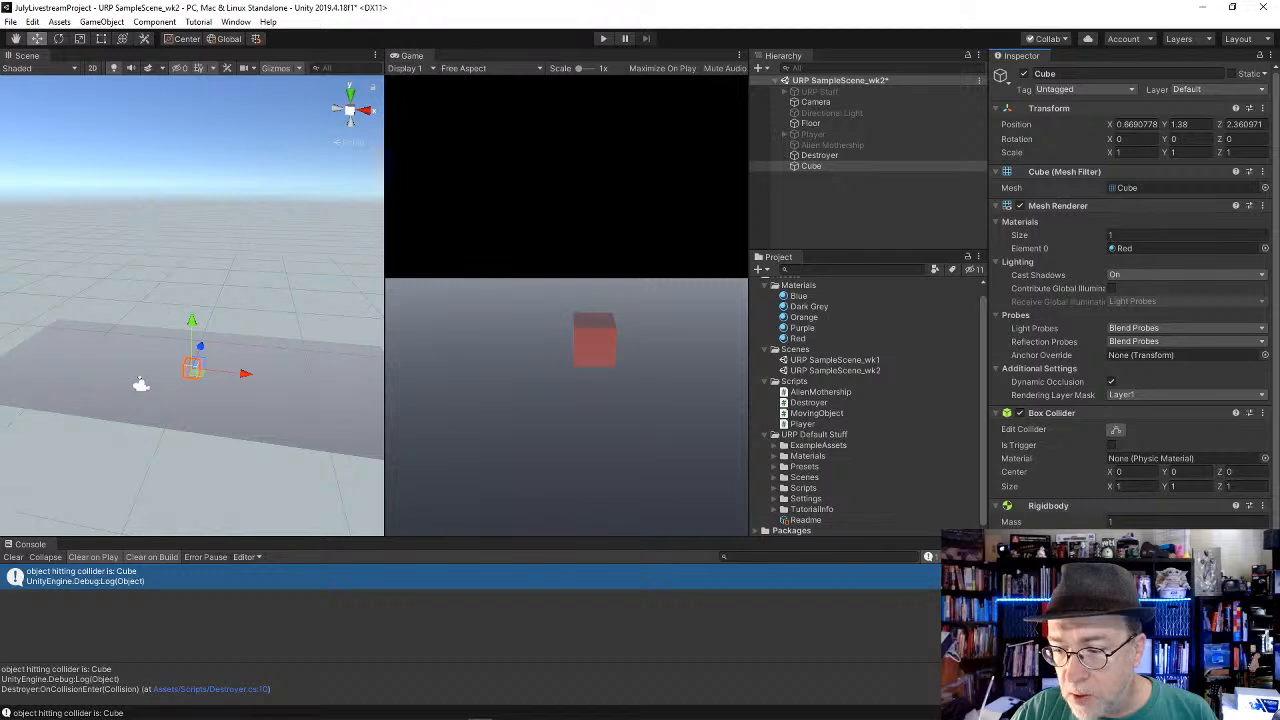
scroll(1134, 298, "down", 3)
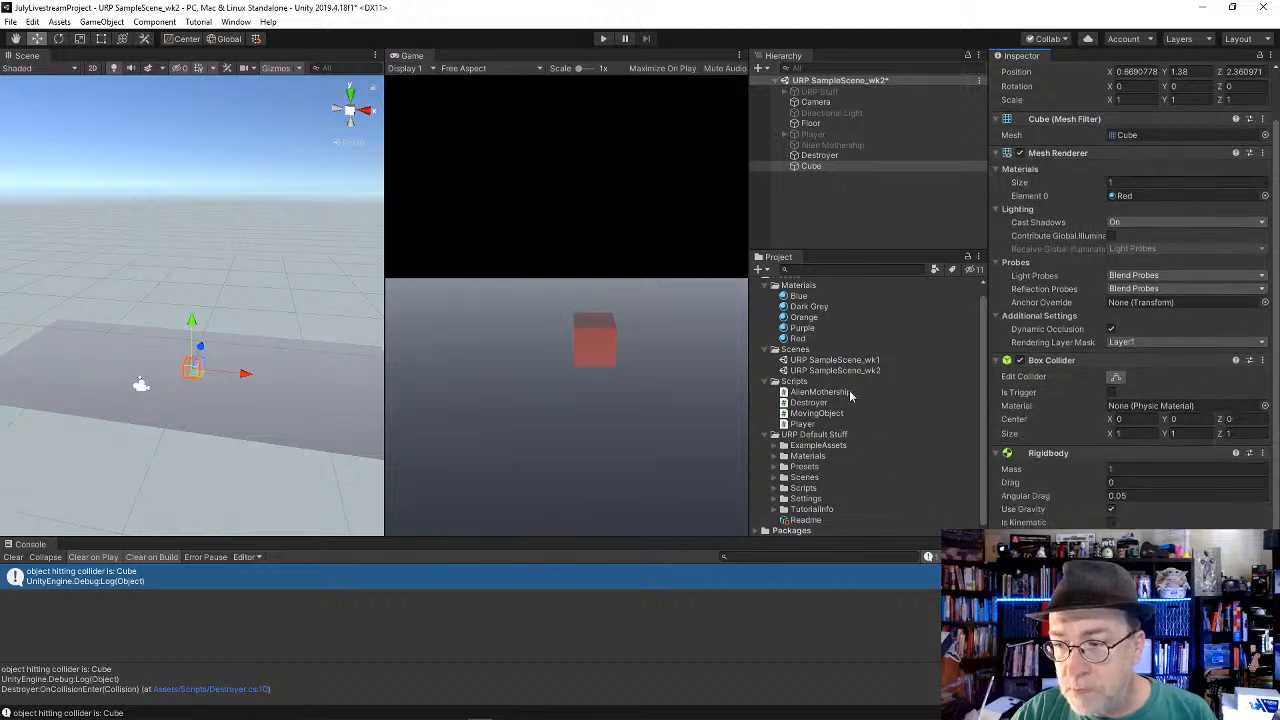
Step: Check the Destroyer object's components, run the scene briefly in play mode and stop playback
left_click(817, 156)
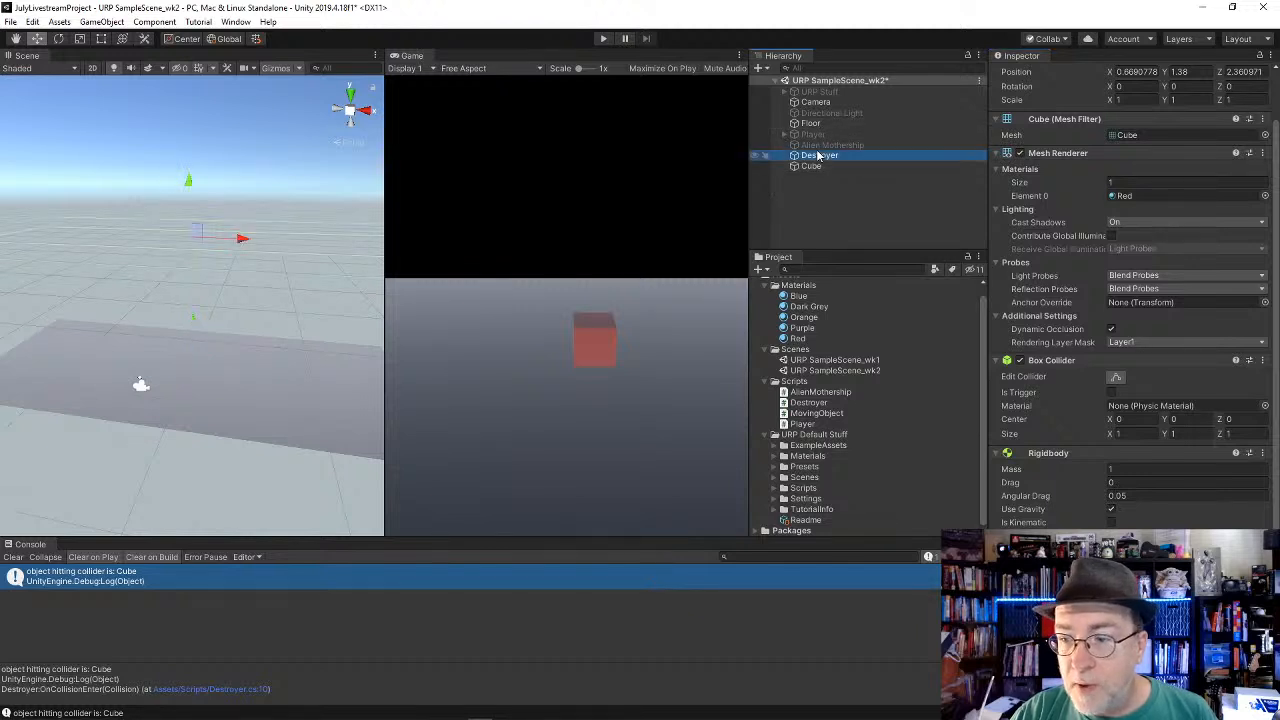
left_click(603, 38)
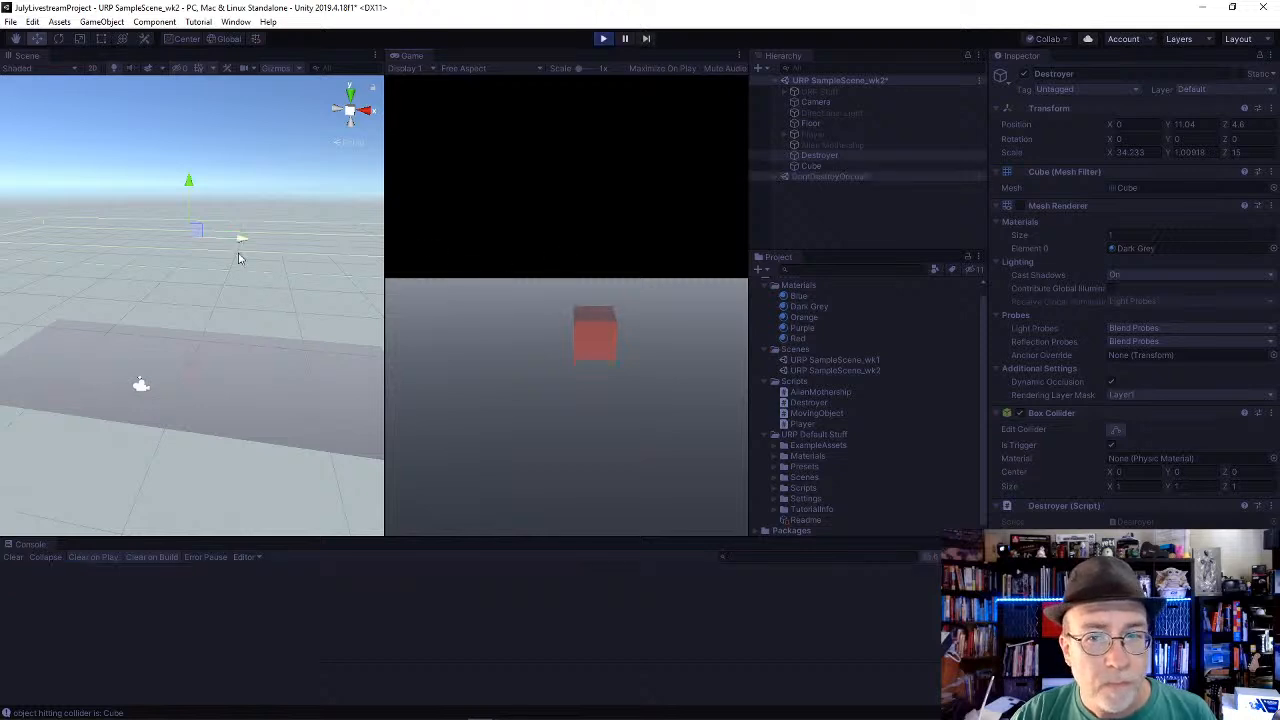
left_click(605, 39)
Step: Turn off Use Gravity on the Cube's Rigidbody and test its upward movement in play mode
left_click(812, 166)
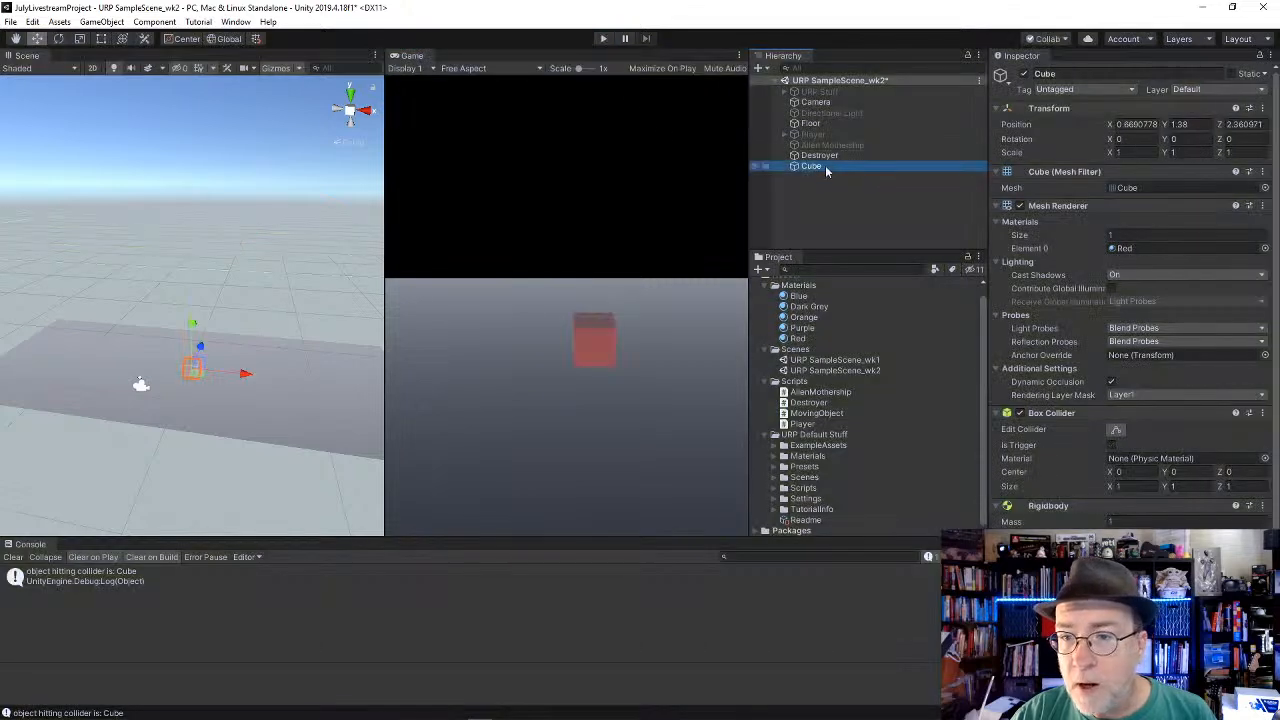
scroll(1073, 514, "down", 1)
left_click(1110, 510)
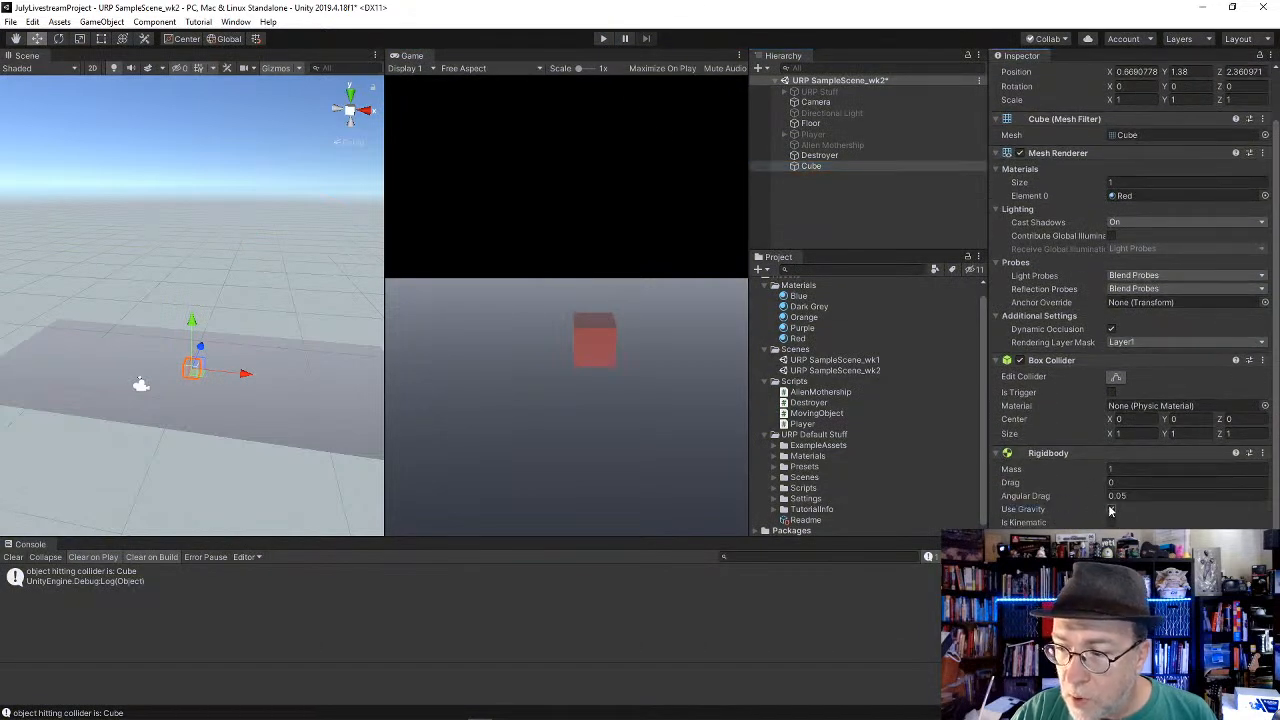
left_click(602, 40)
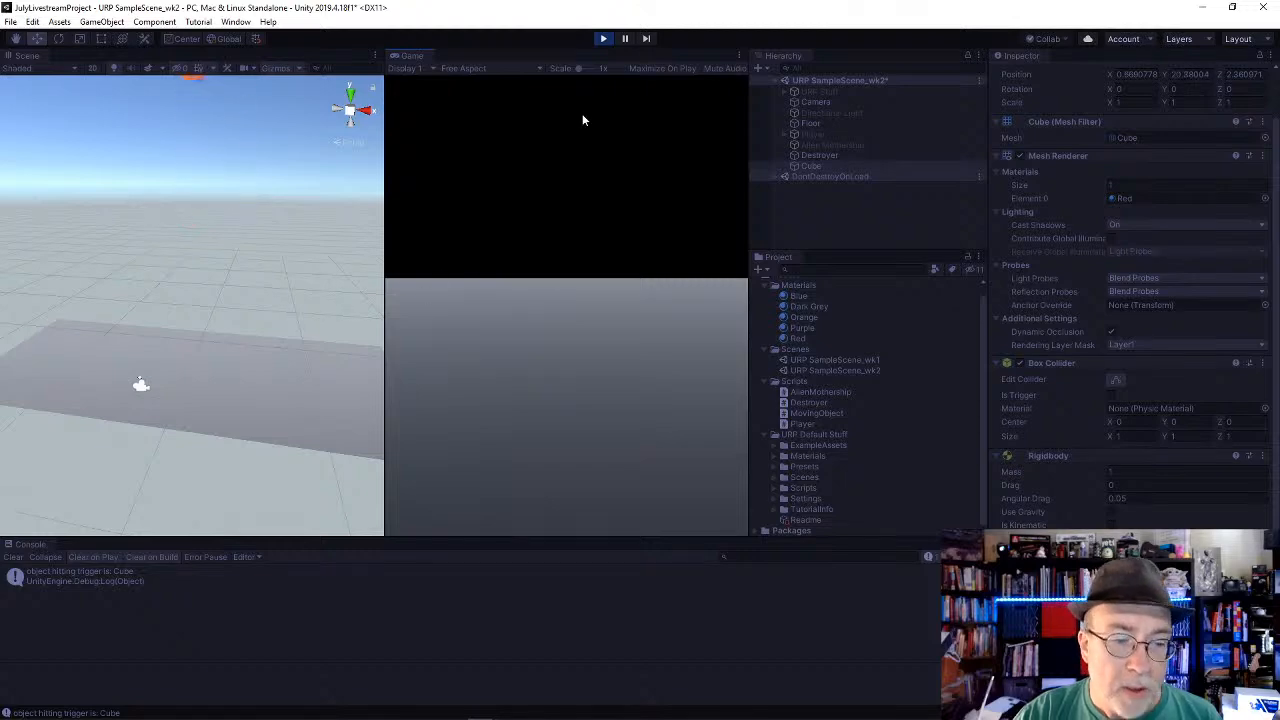
left_click(604, 40)
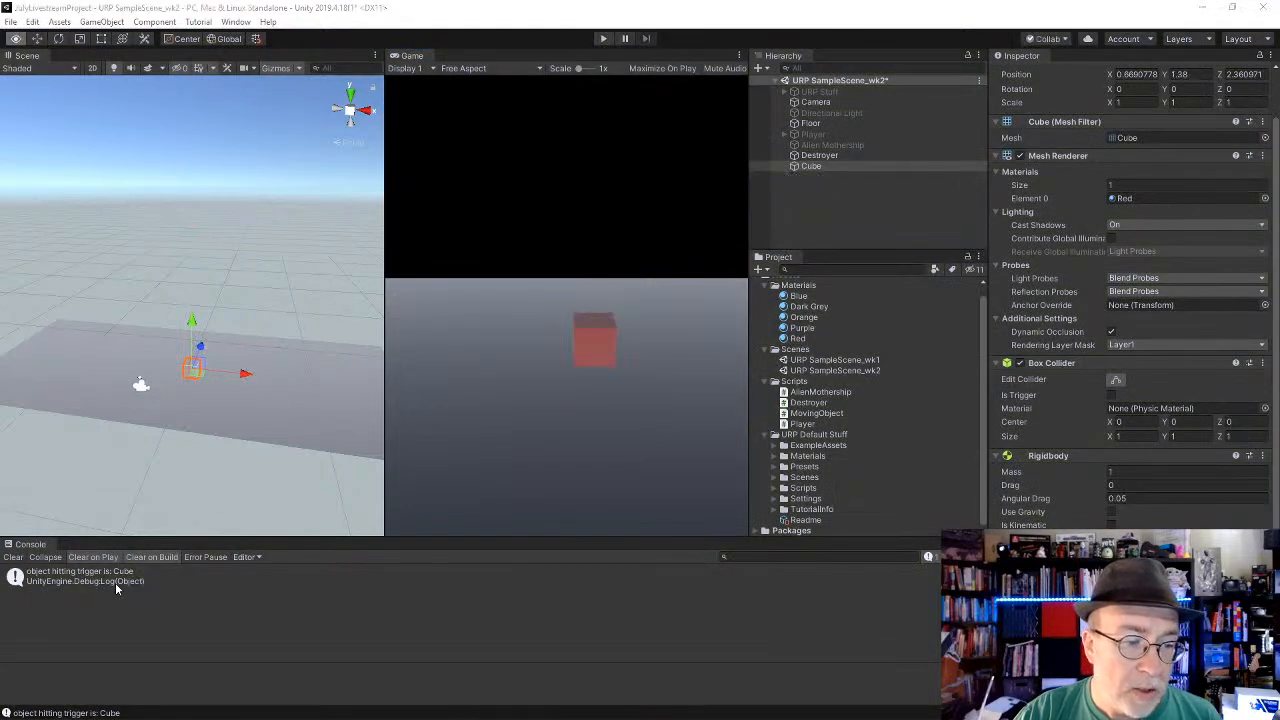
Step: Open Destroyer.cs from the Console message, retype the Destroy(collision.gameObject); line in OnCollisionEnter and save the script
double_click(115, 579)
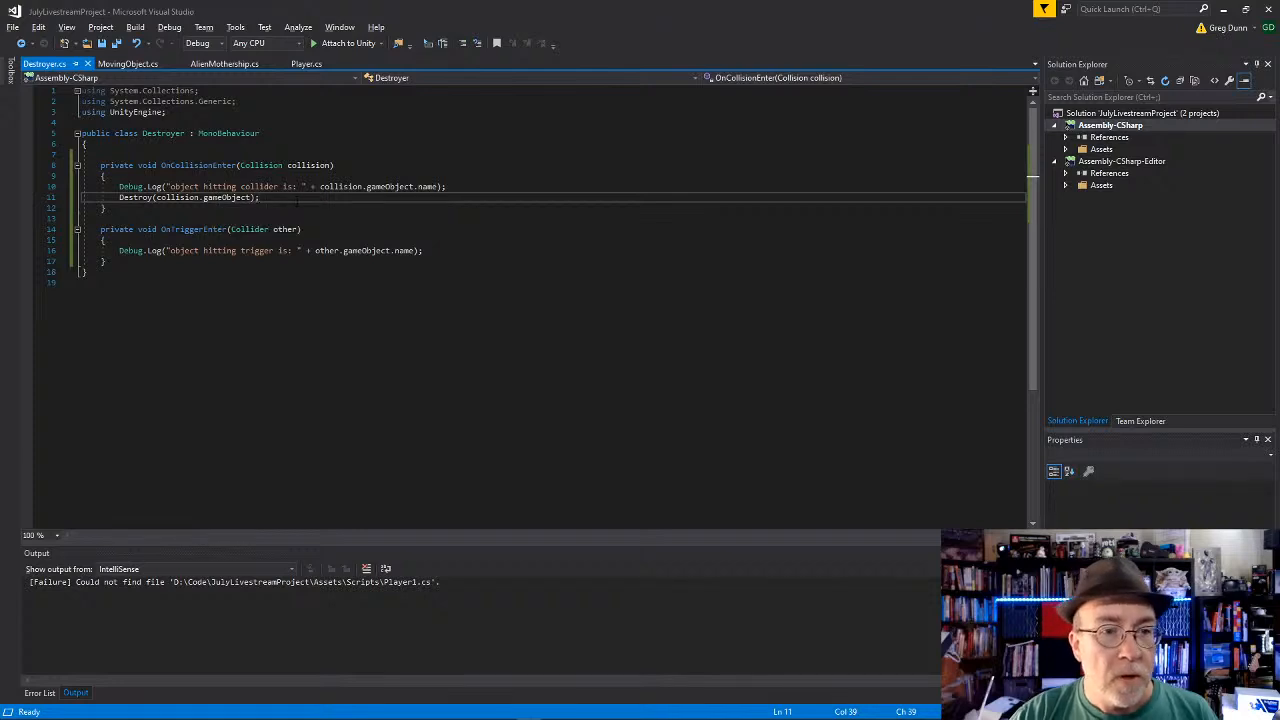
key("shift+Home")
key("BackSpace")
type("Des")
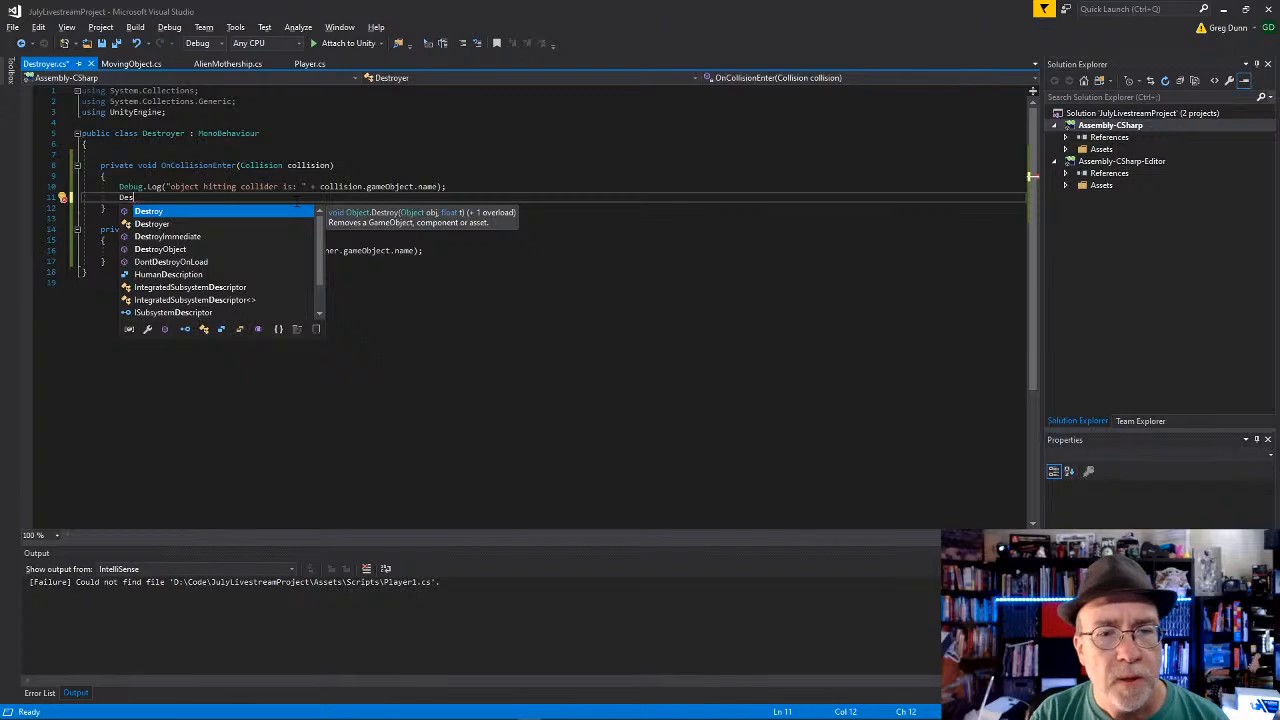
key("Tab")
type("(")
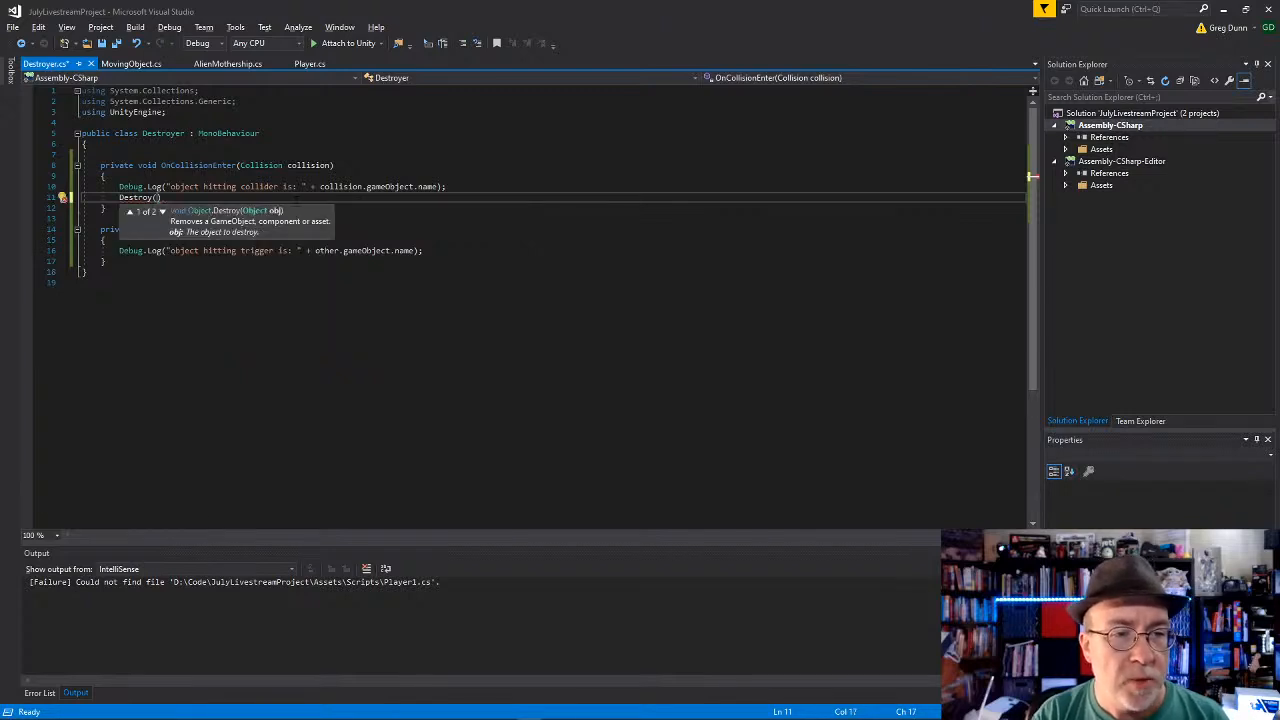
type("coll")
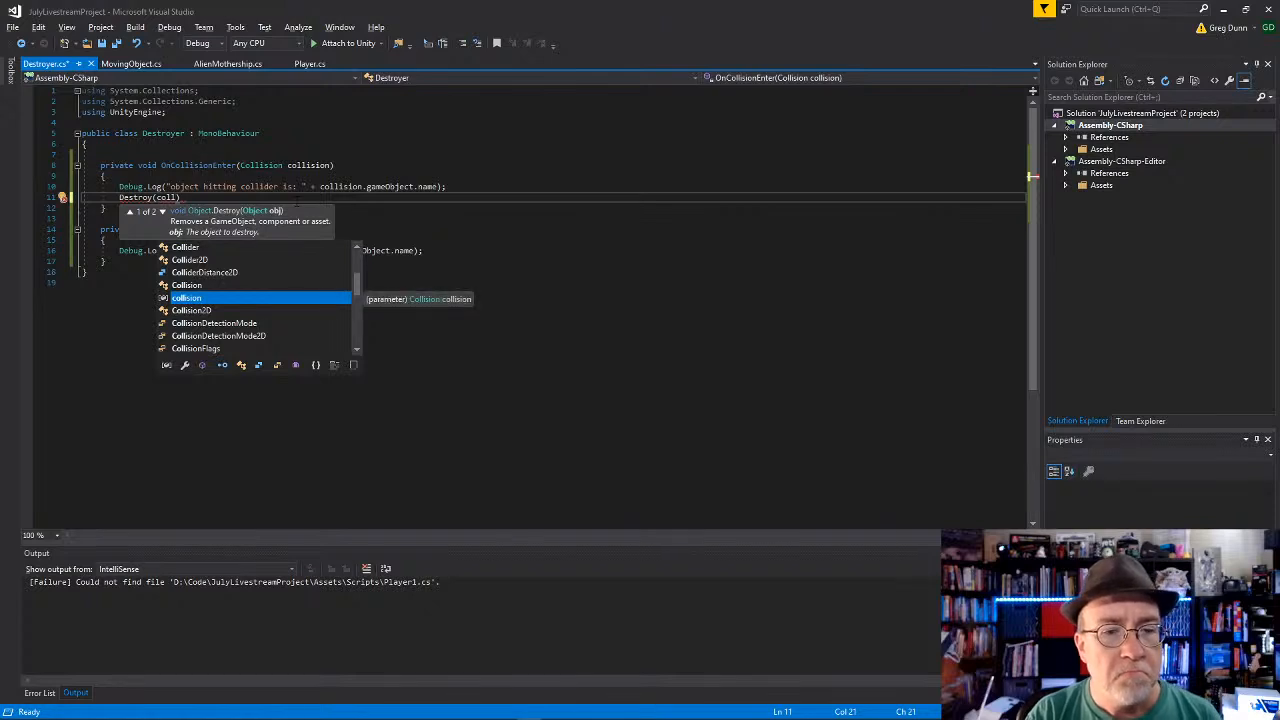
key("Tab")
type(".gam")
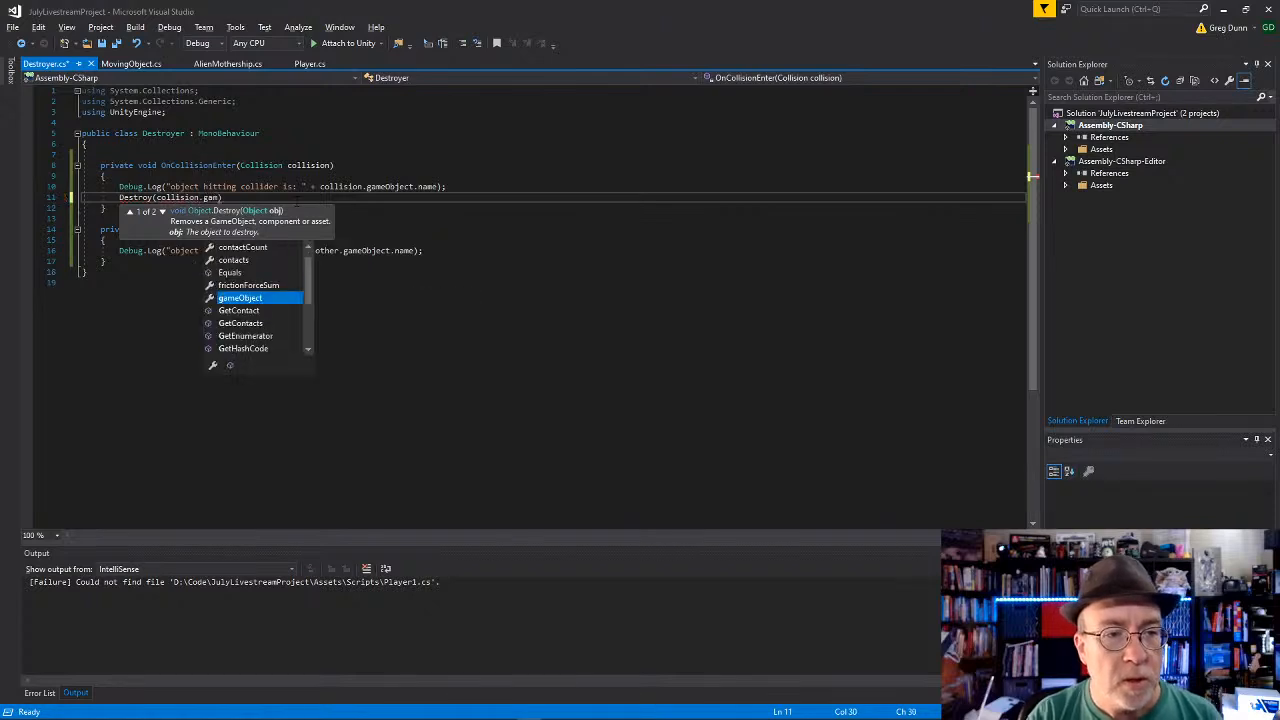
key("Tab")
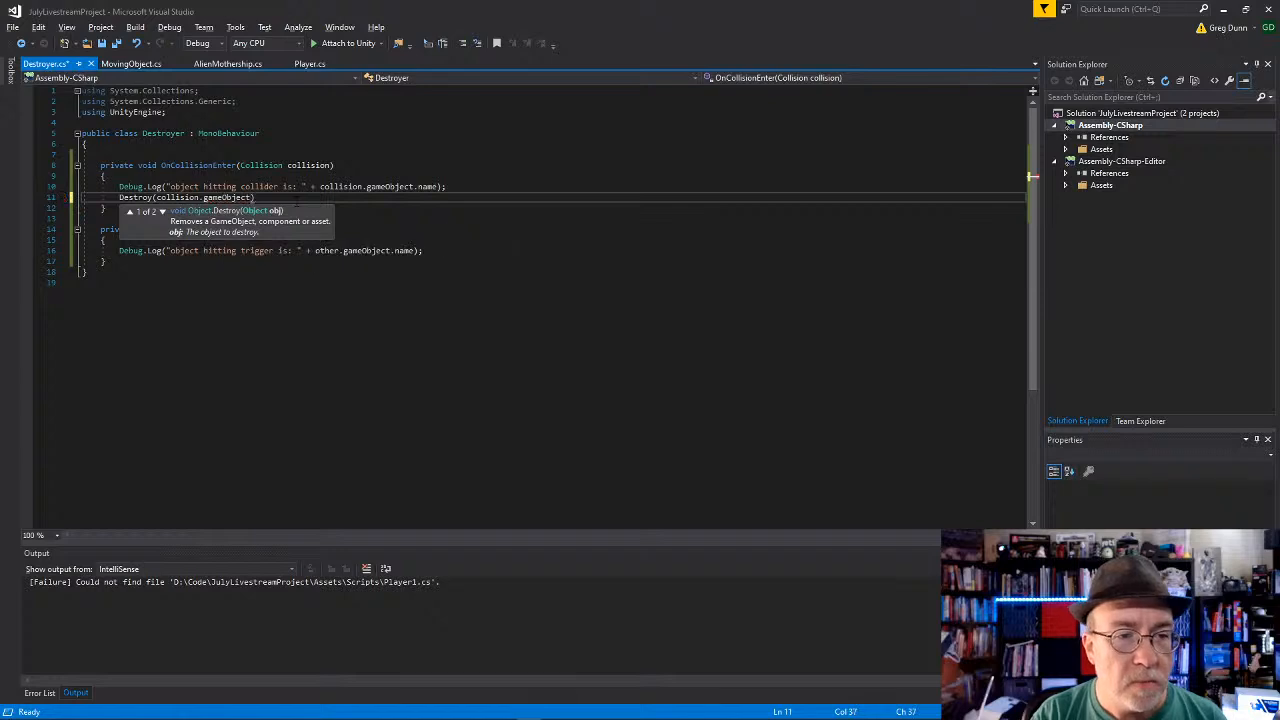
type(")")
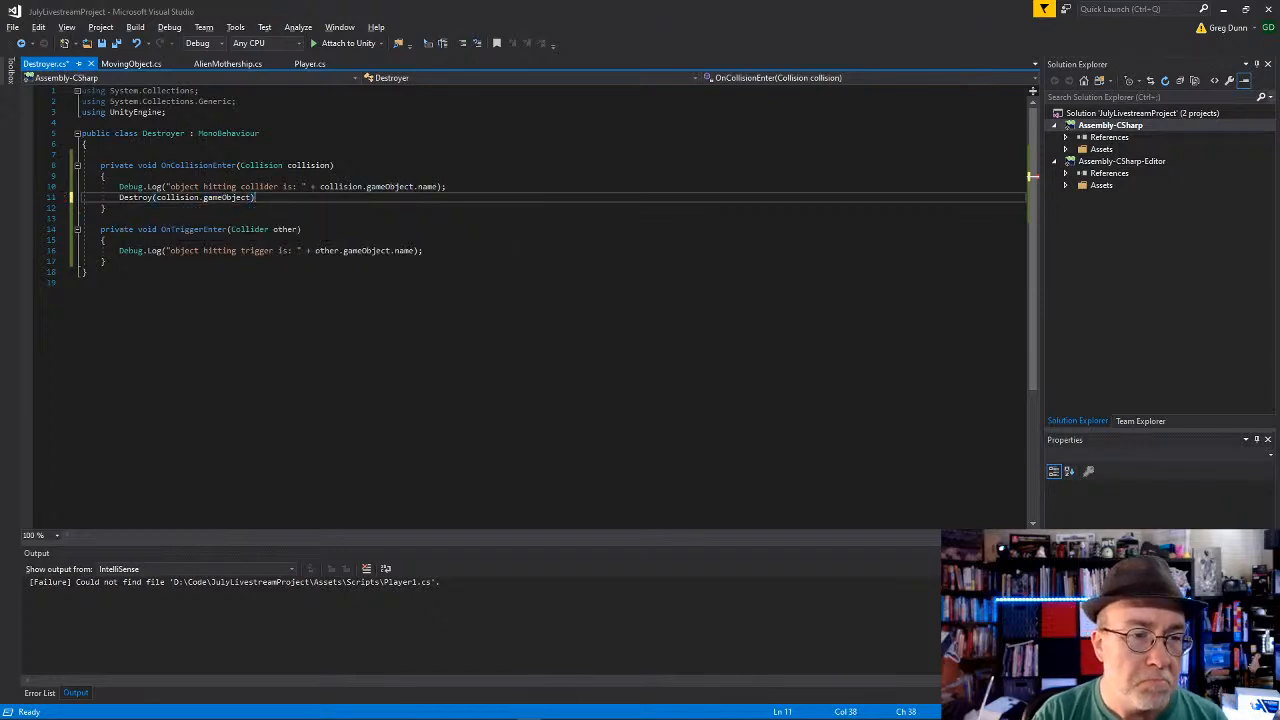
type(";")
key("Down")
key("ctrl+s")
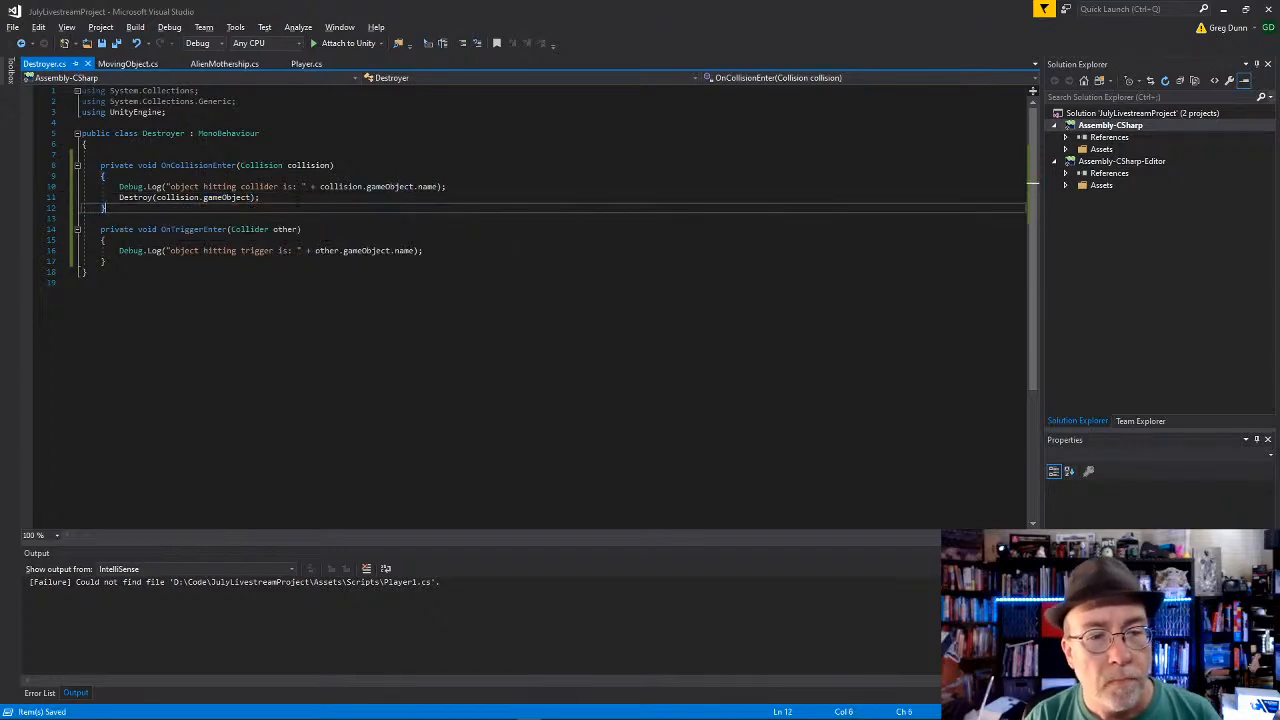
Step: Switch back to Unity and play the scene to test the Cube passing through the Destroyer trigger, then stop playback
key("alt+Tab")
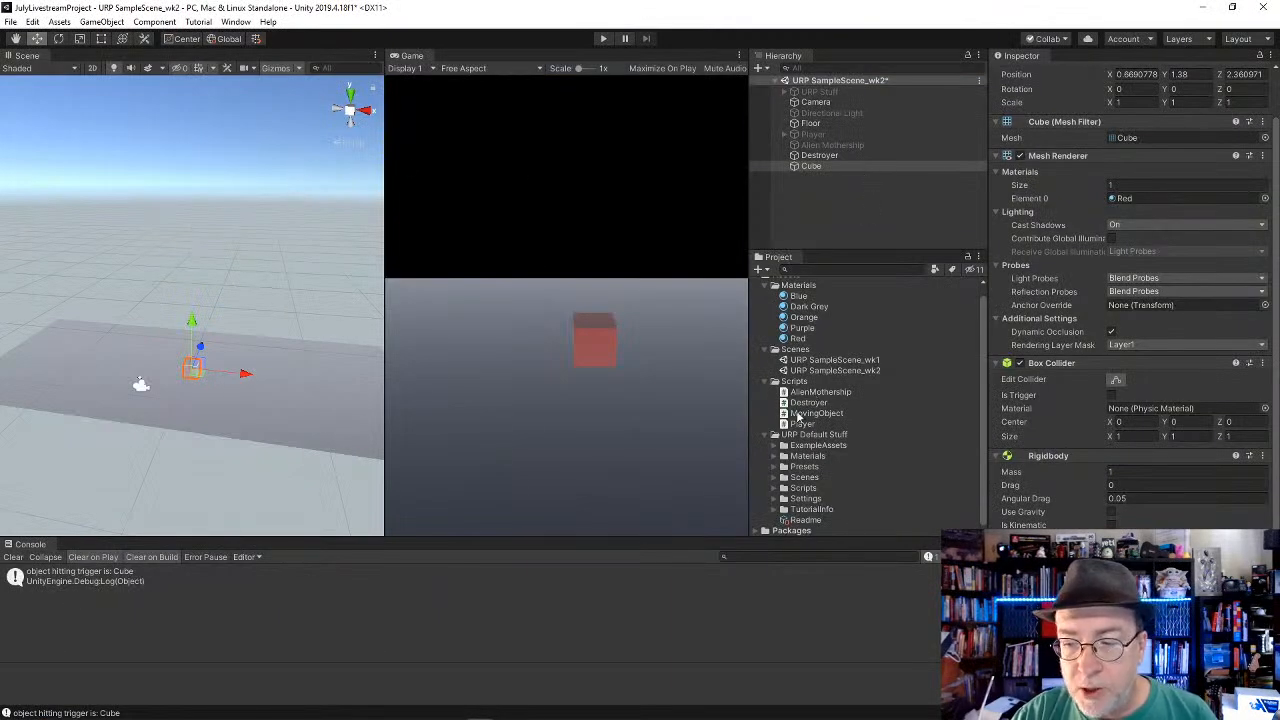
left_click(603, 38)
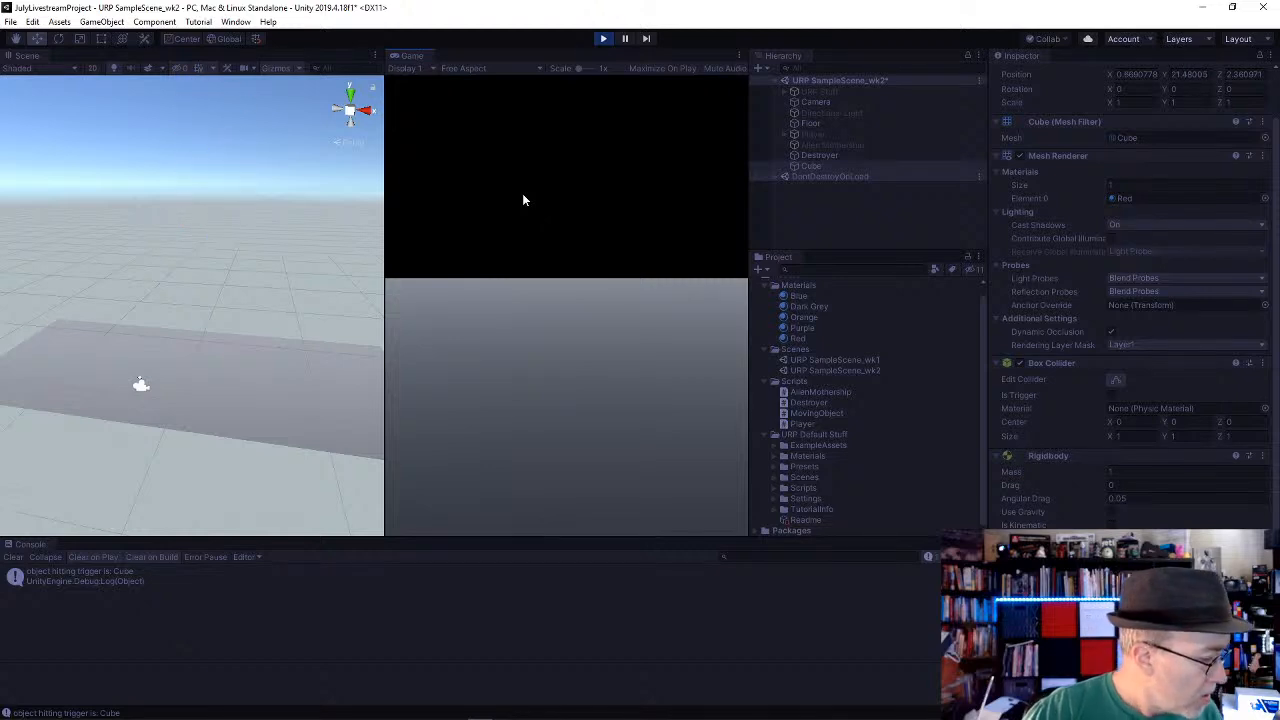
left_click(603, 40)
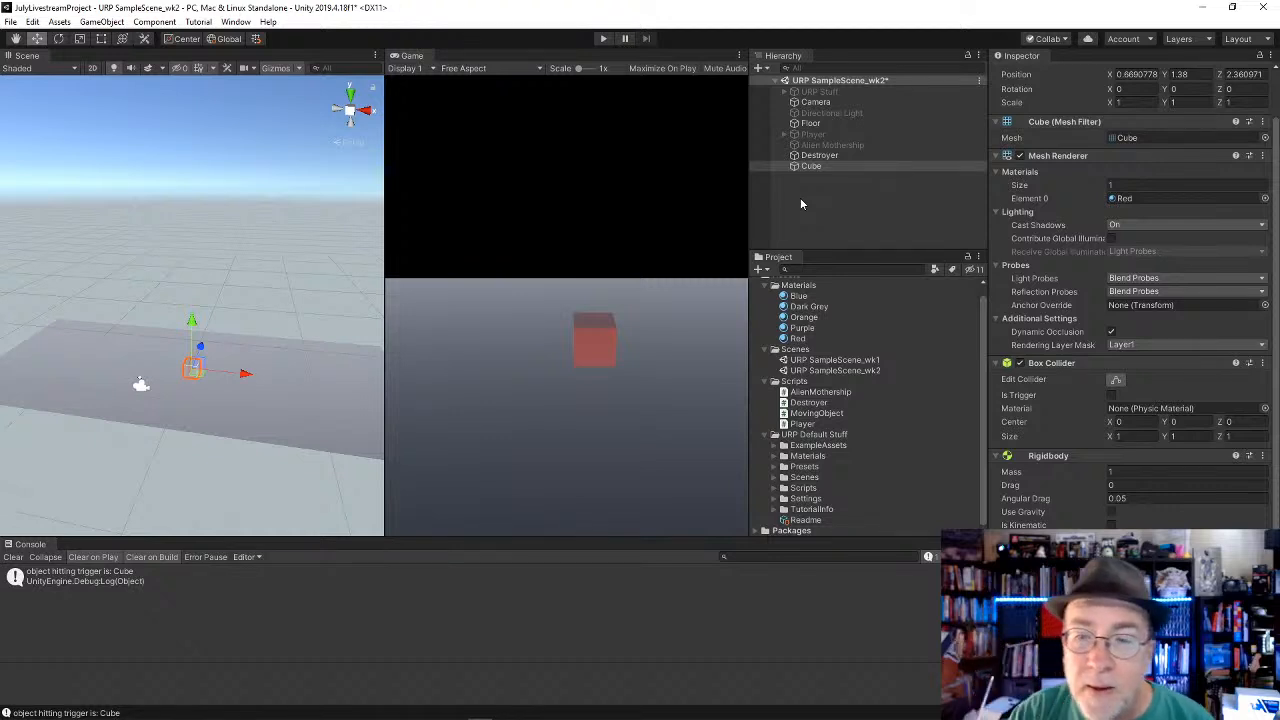
Step: Raise the Cube to a Y position of 3.53 above the Floor and save the scene
left_click_drag(192, 322, 193, 294)
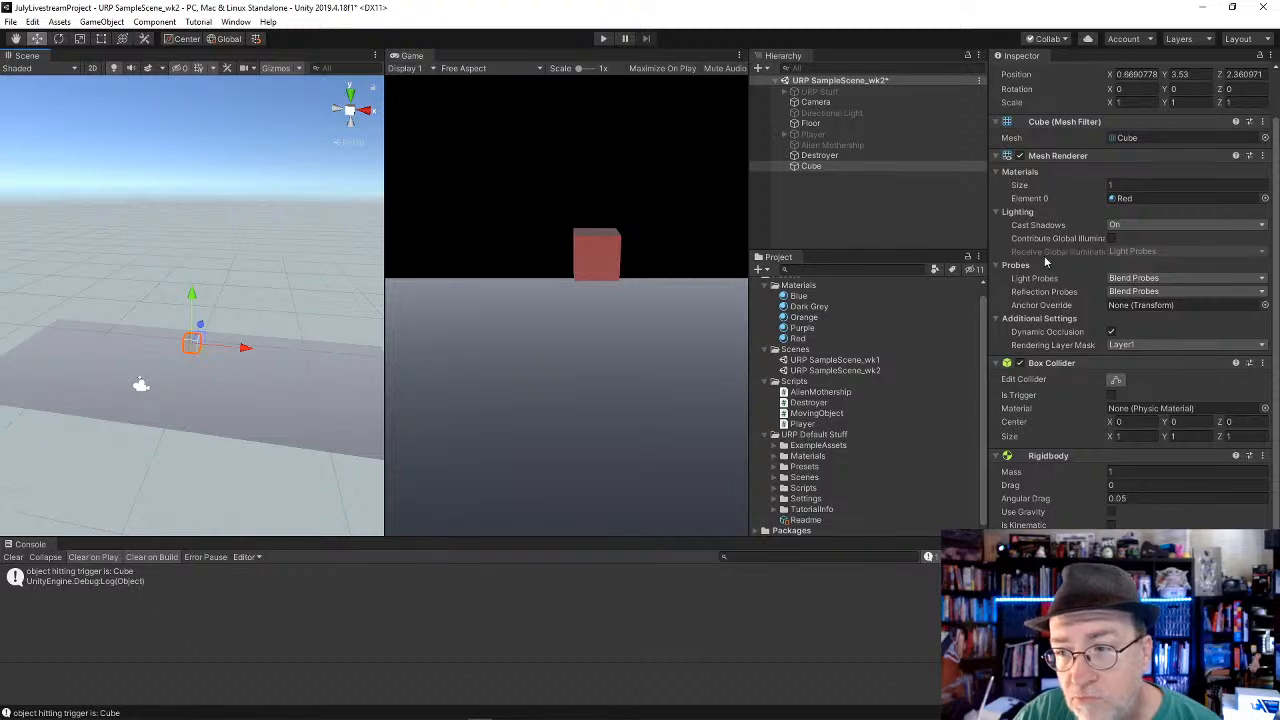
left_click(822, 123)
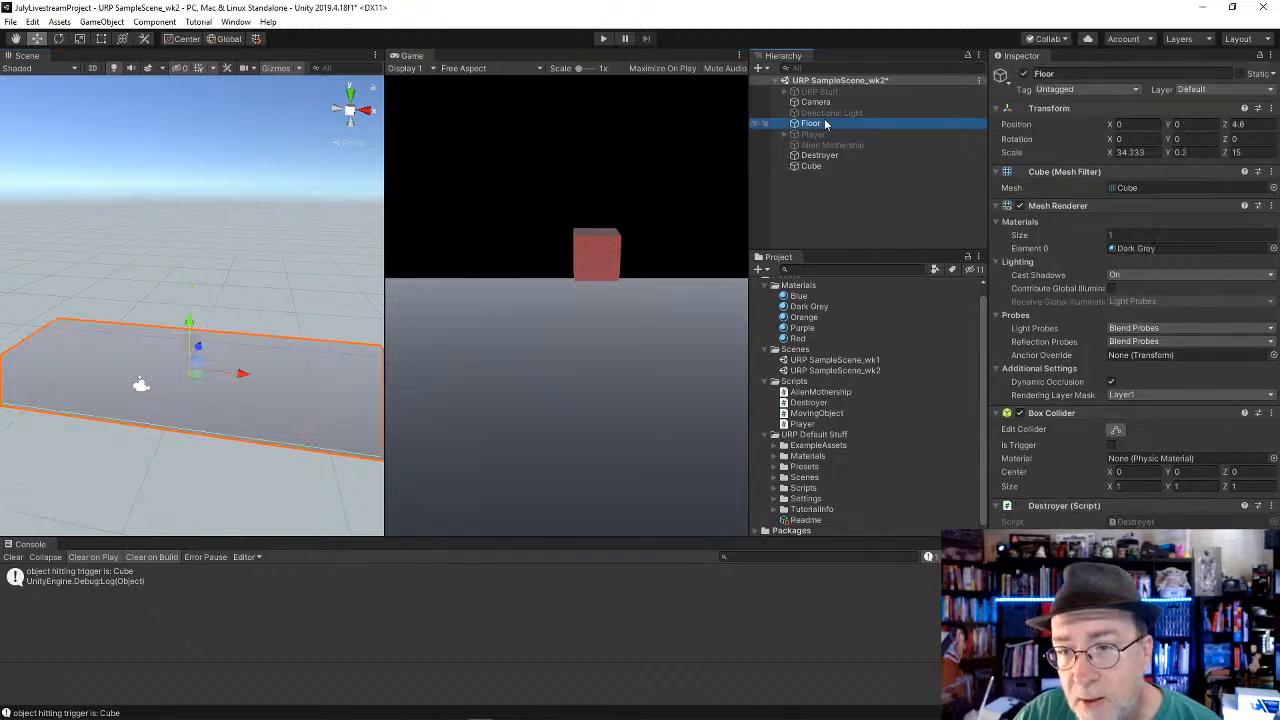
left_click(811, 167)
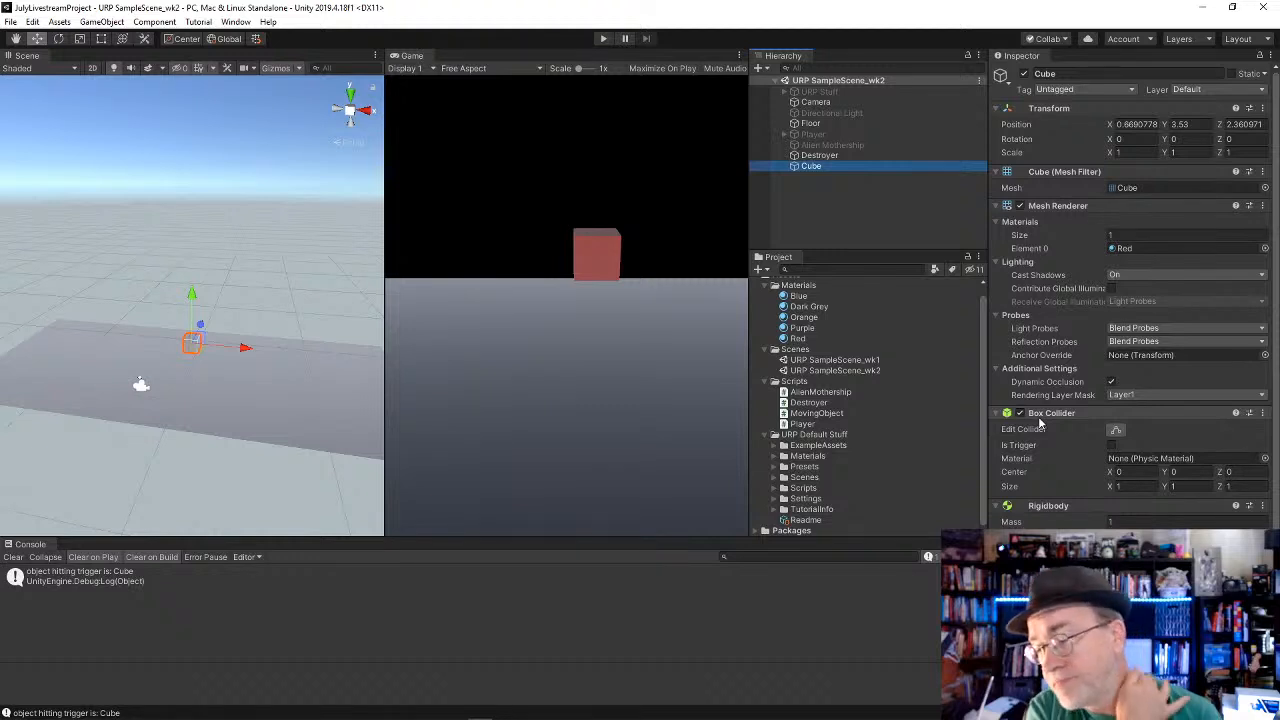
Step: Duplicate the Cube and move the copy to X -2.27 and Y 5.24
key("ctrl+d")
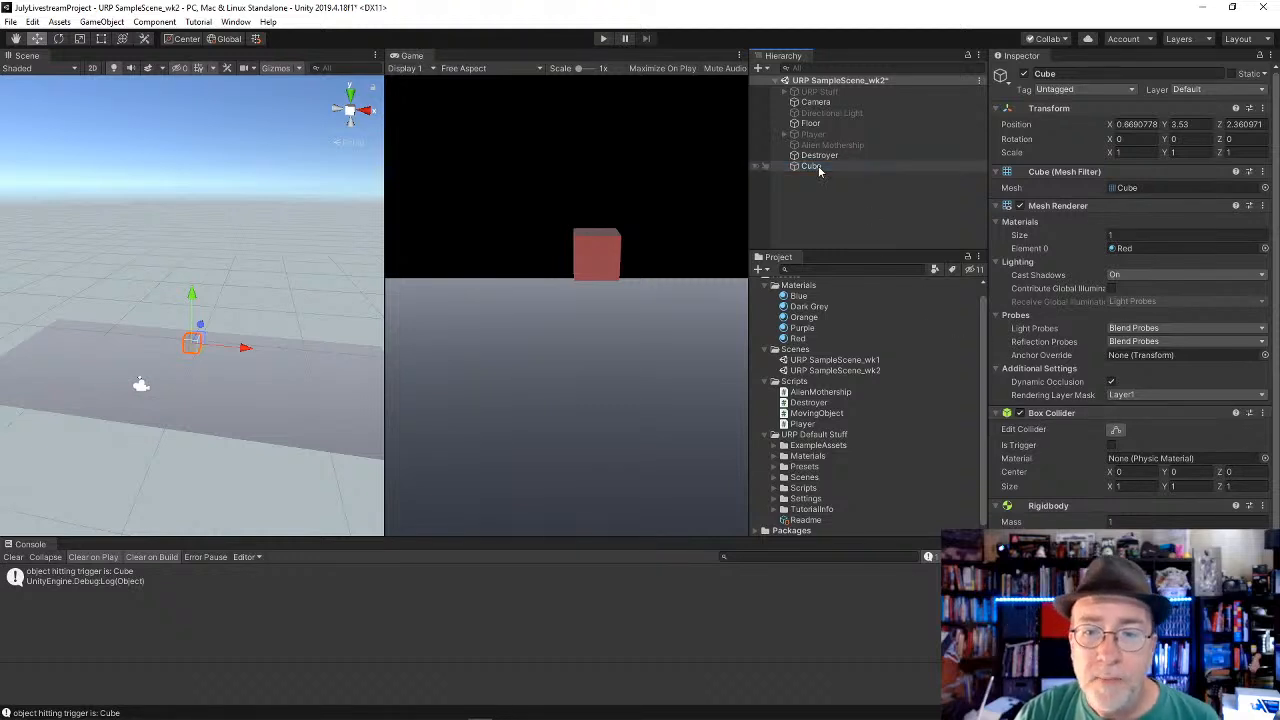
left_click_drag(254, 350, 214, 353)
left_click_drag(152, 299, 153, 277)
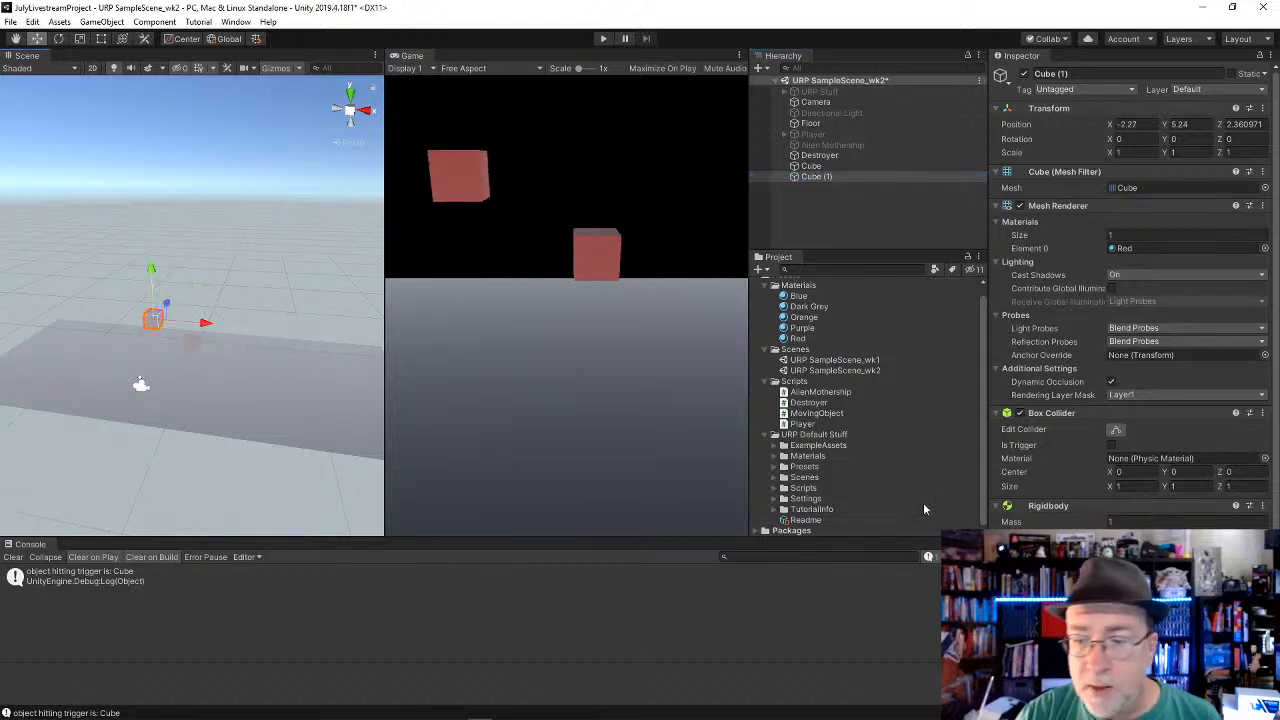
Step: Turn on Use Gravity in the Rigidbody of the duplicated cube
scroll(1058, 485, "down", 2)
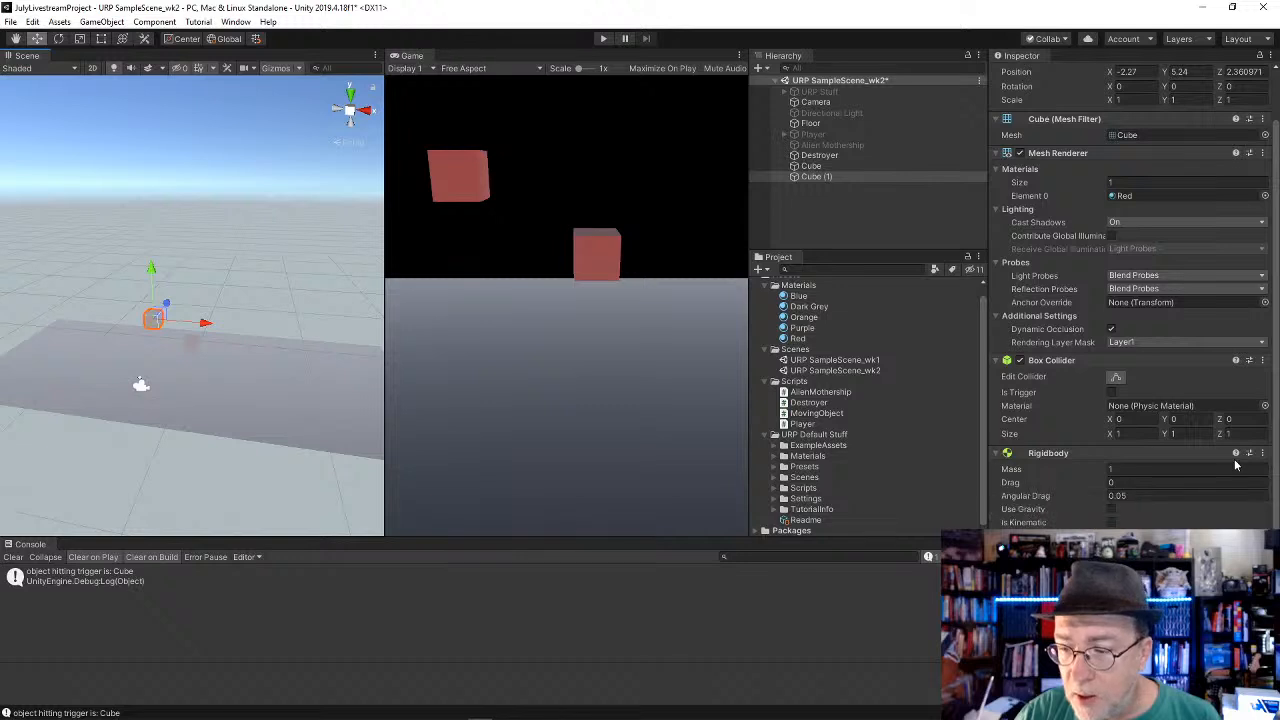
left_click(1113, 511)
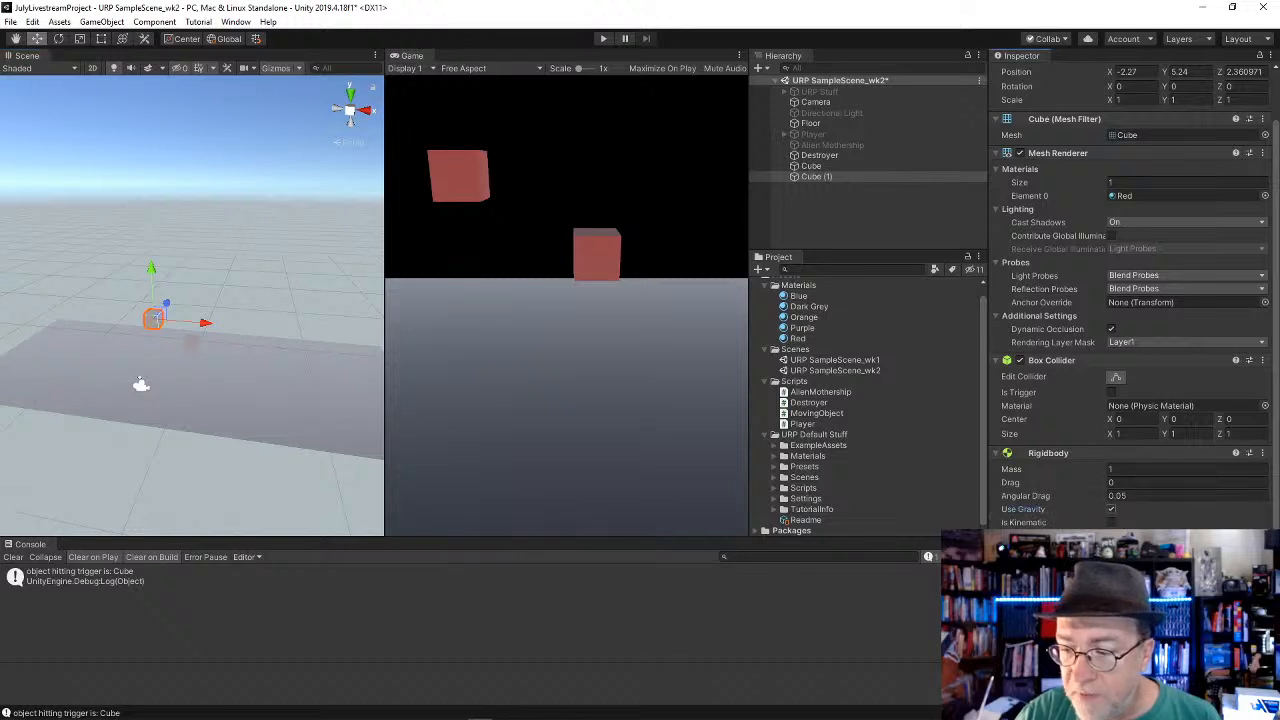
left_click(1263, 453)
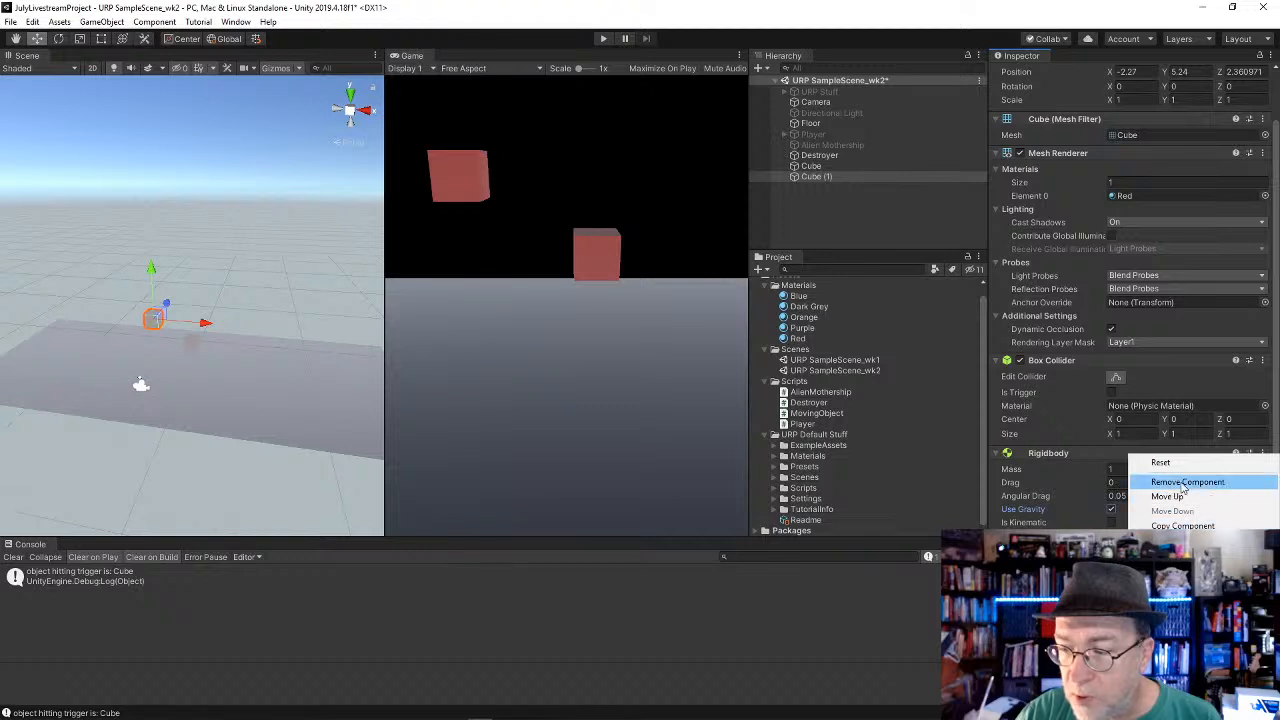
left_click(1188, 540)
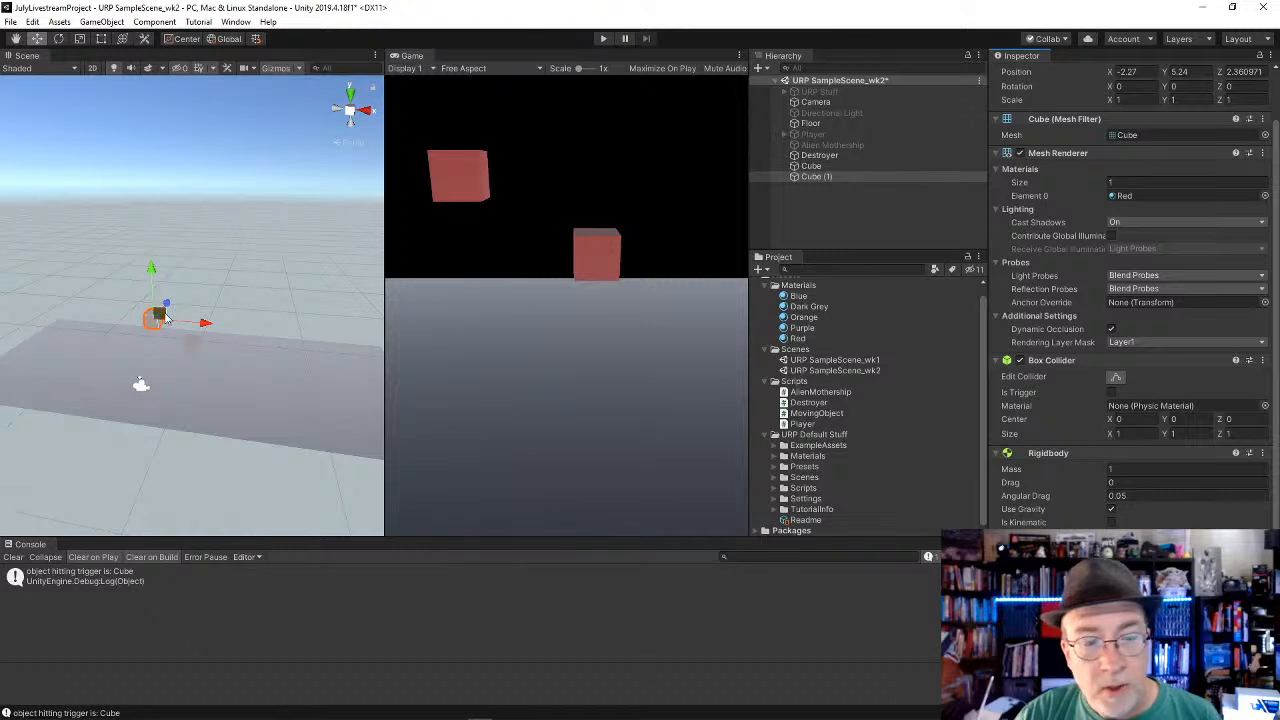
Step: Select the Floor, play the scene to test both cubes against the Floor collider and Destroyer trigger, then stop playback
left_click(816, 124)
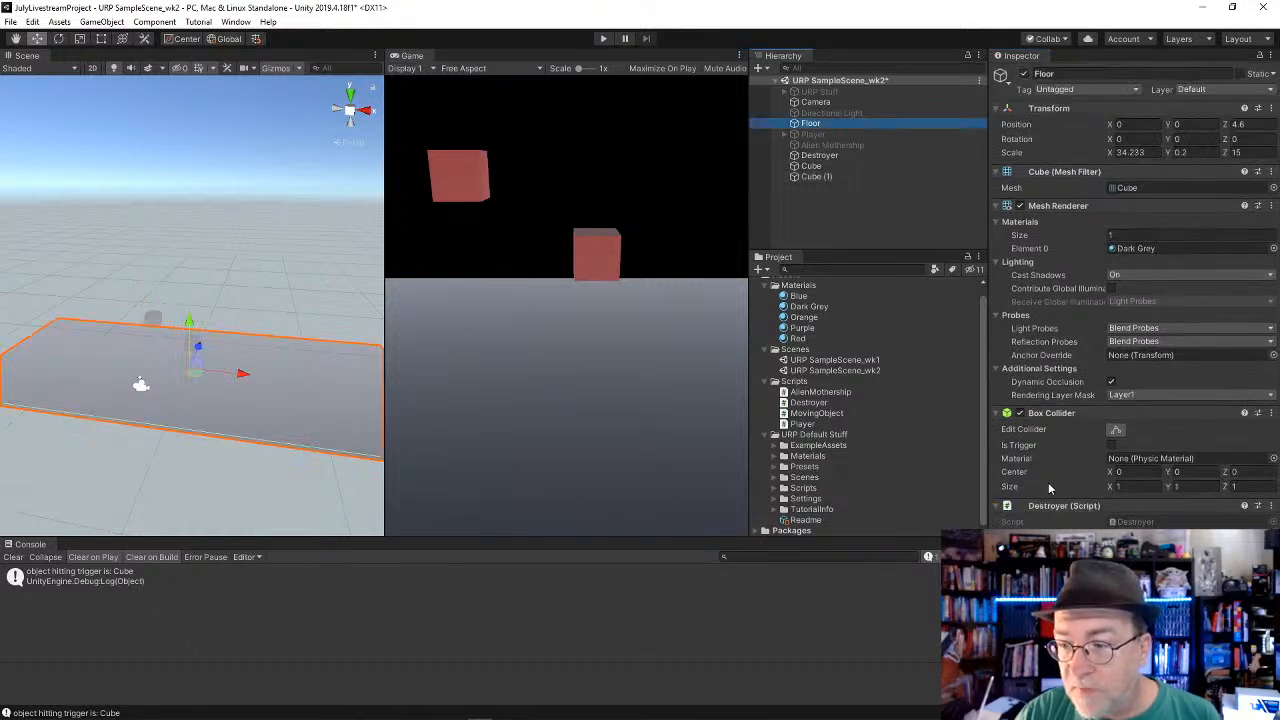
left_click(601, 38)
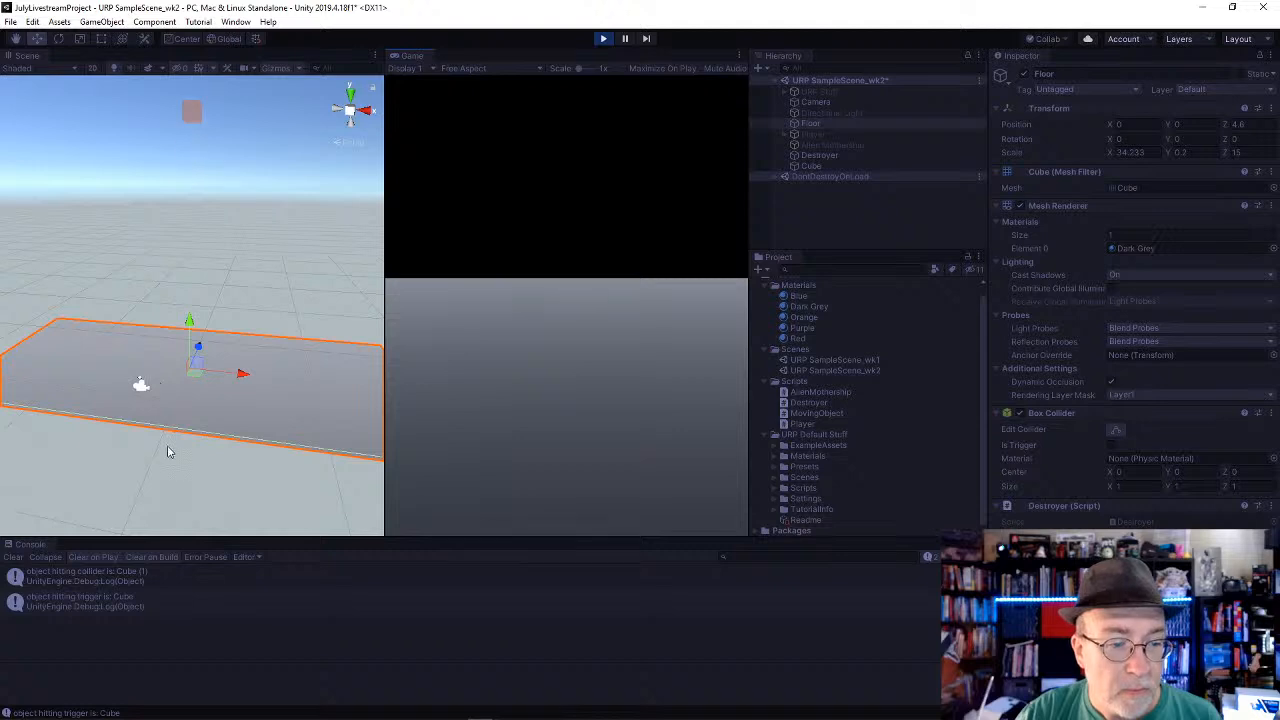
left_click_drag(168, 452, 206, 449, "alt")
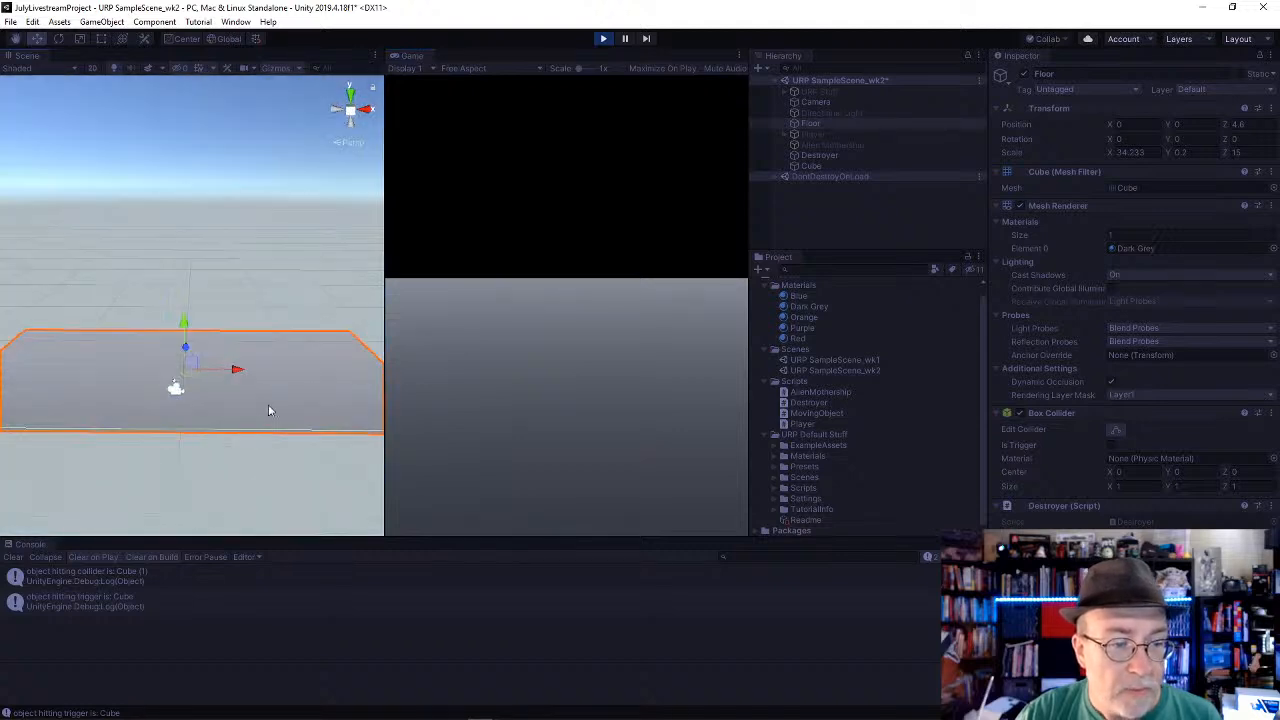
left_click(603, 38)
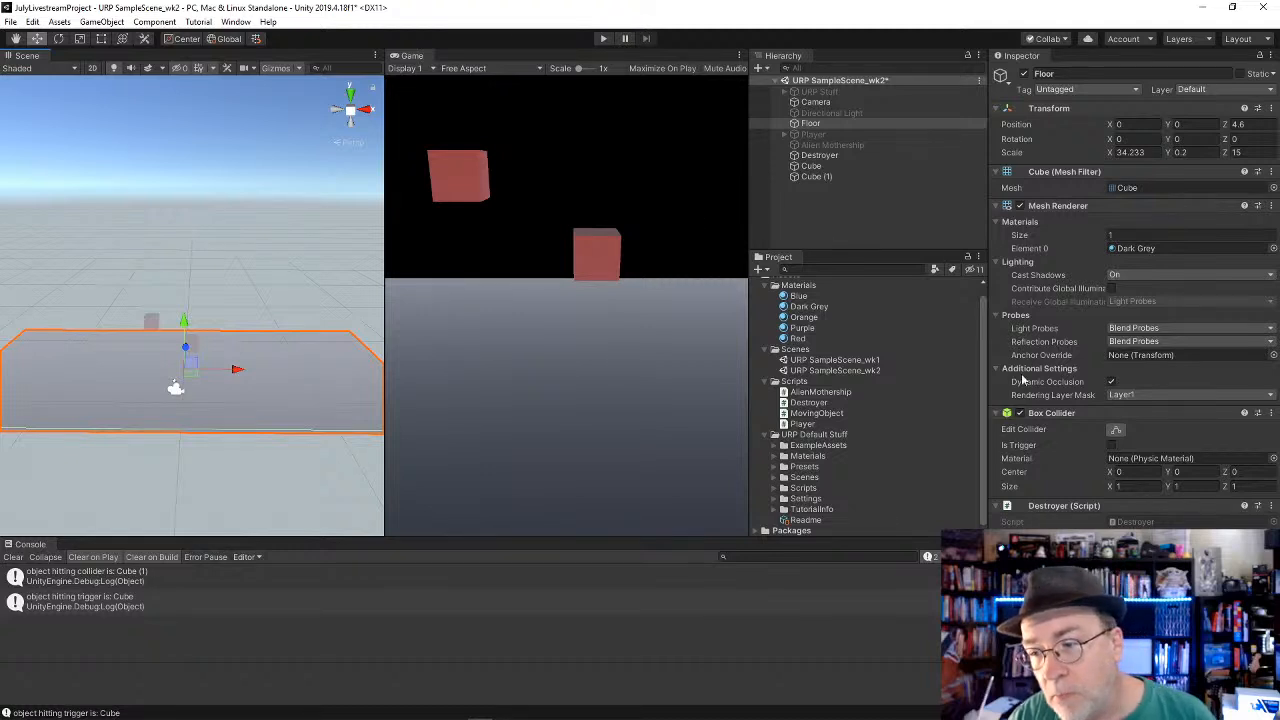
Step: Turn off Is Trigger on the Destroyer's Box Collider, then play the scene to test the cubes against it and stop playback
left_click(817, 156)
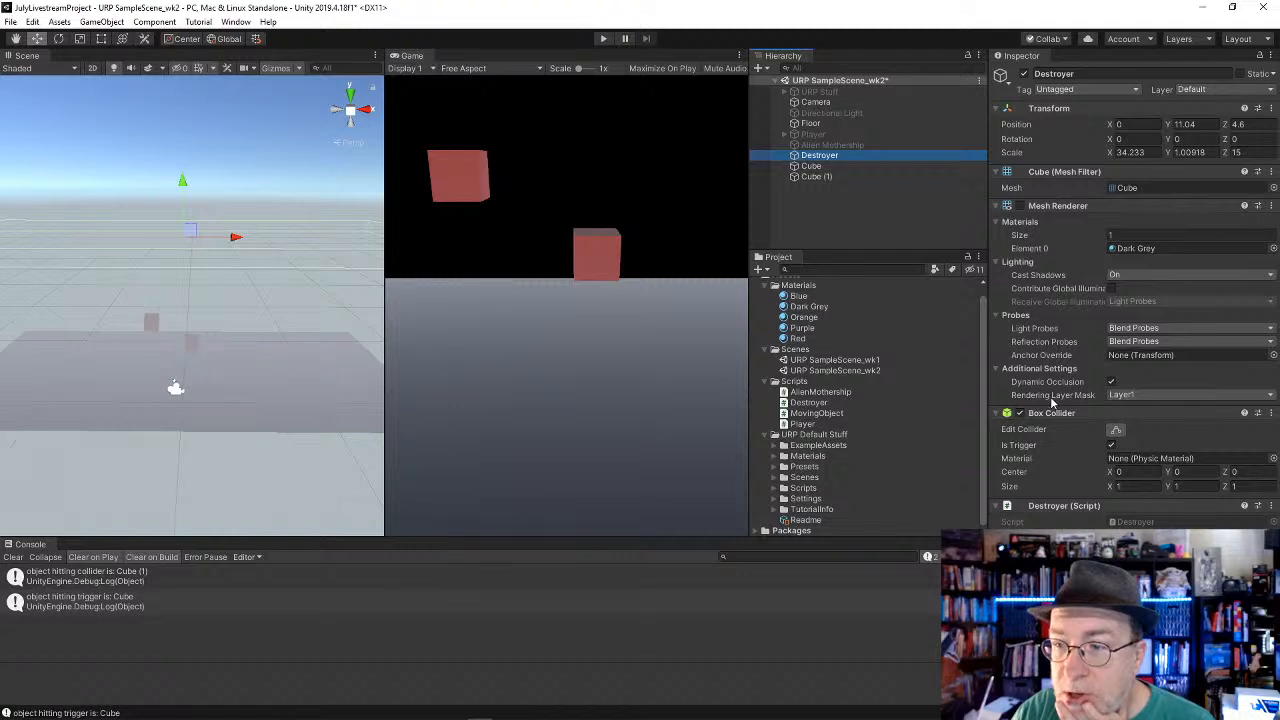
left_click(1111, 445)
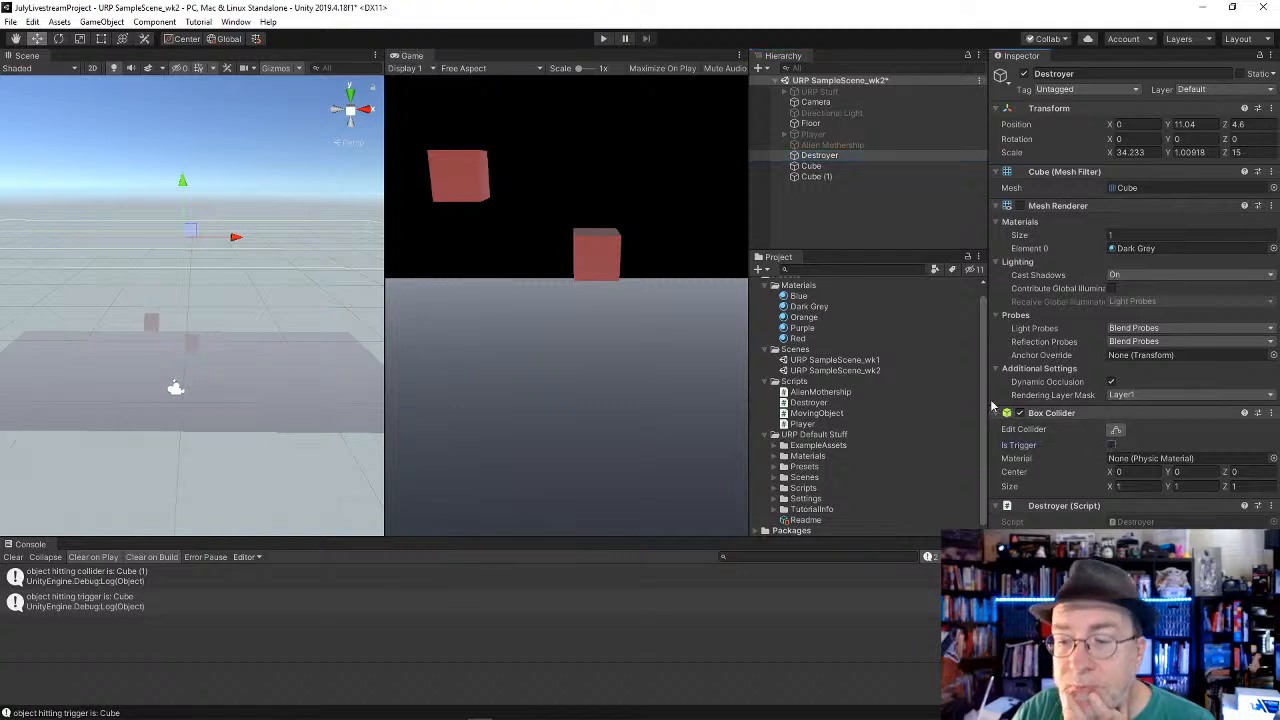
left_click(603, 38)
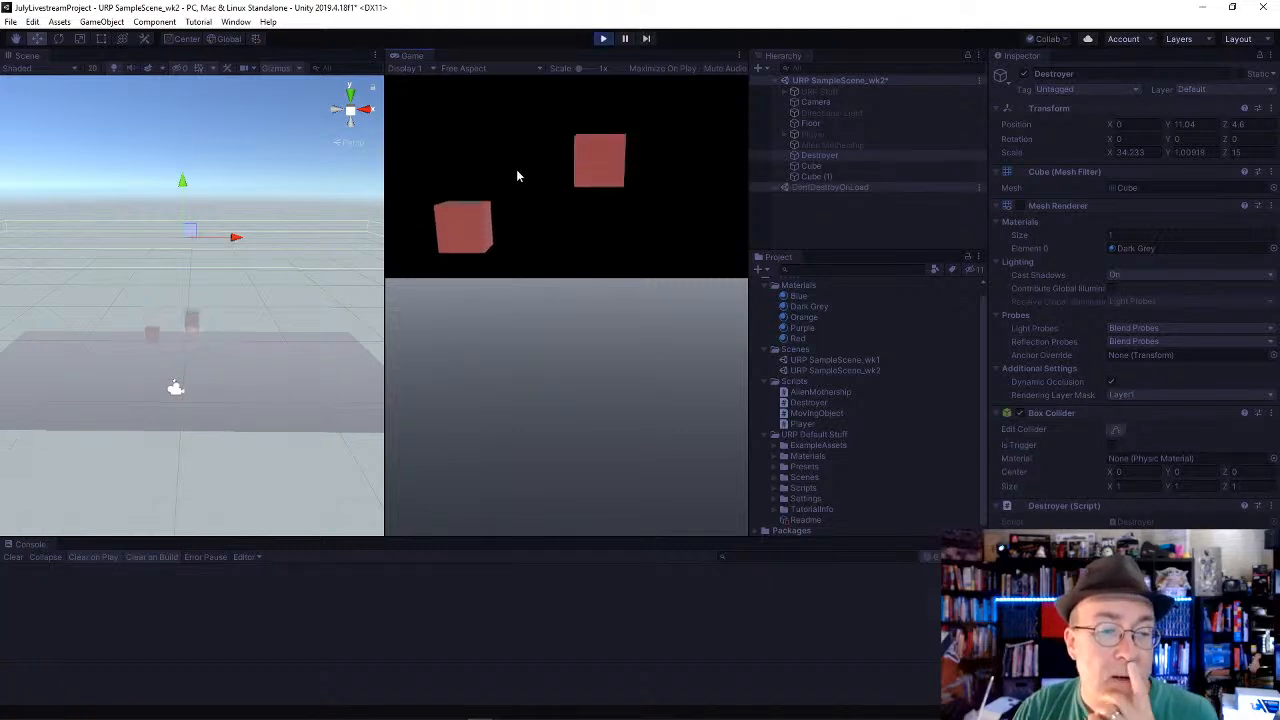
left_click(603, 38)
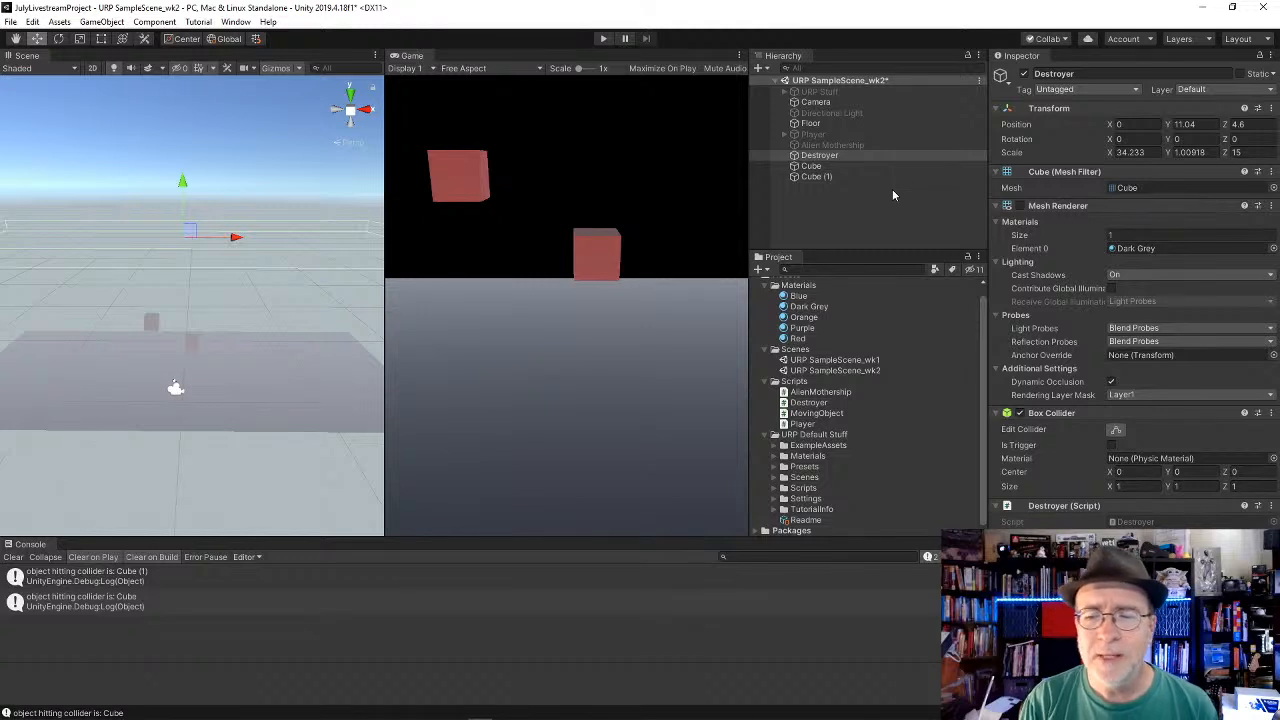
Step: Collapse the Lighting settings of the Destroyer's Mesh Renderer and review the components of the Cube and the Destroyer
left_click(996, 224)
left_click(997, 236)
left_click(997, 223)
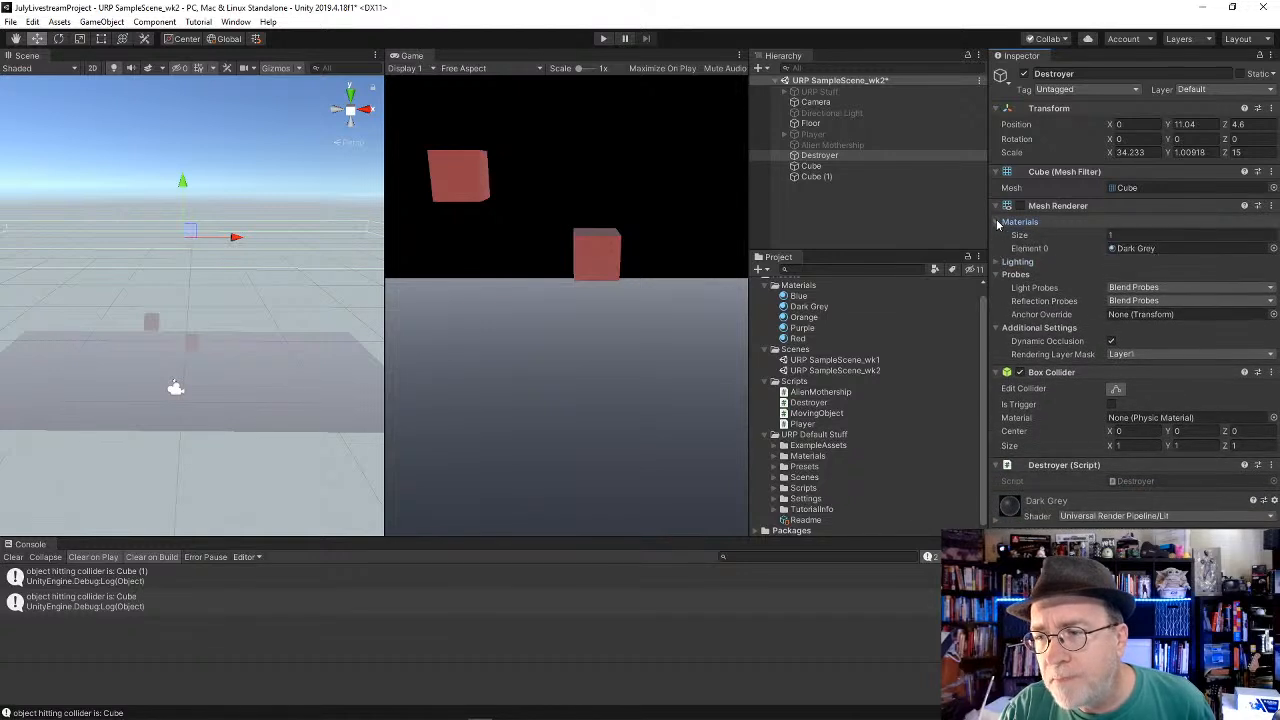
left_click(814, 176)
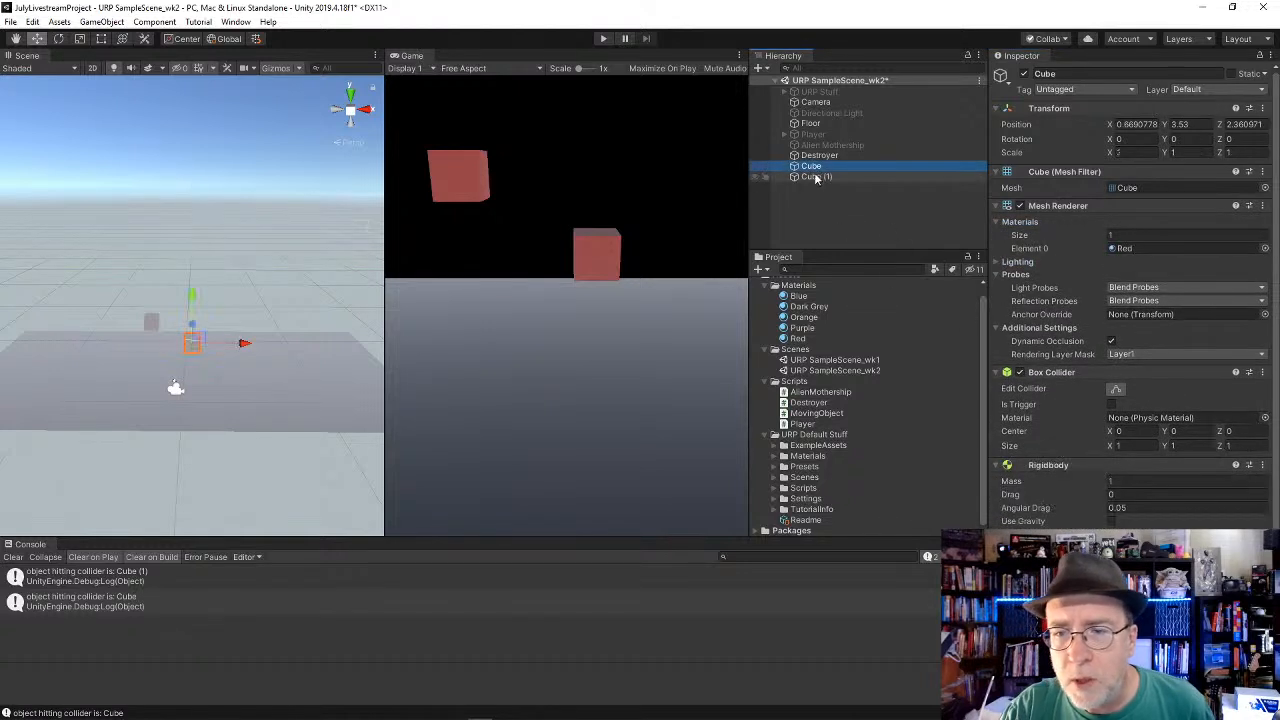
left_click_drag(811, 166, 815, 161)
left_click(815, 158)
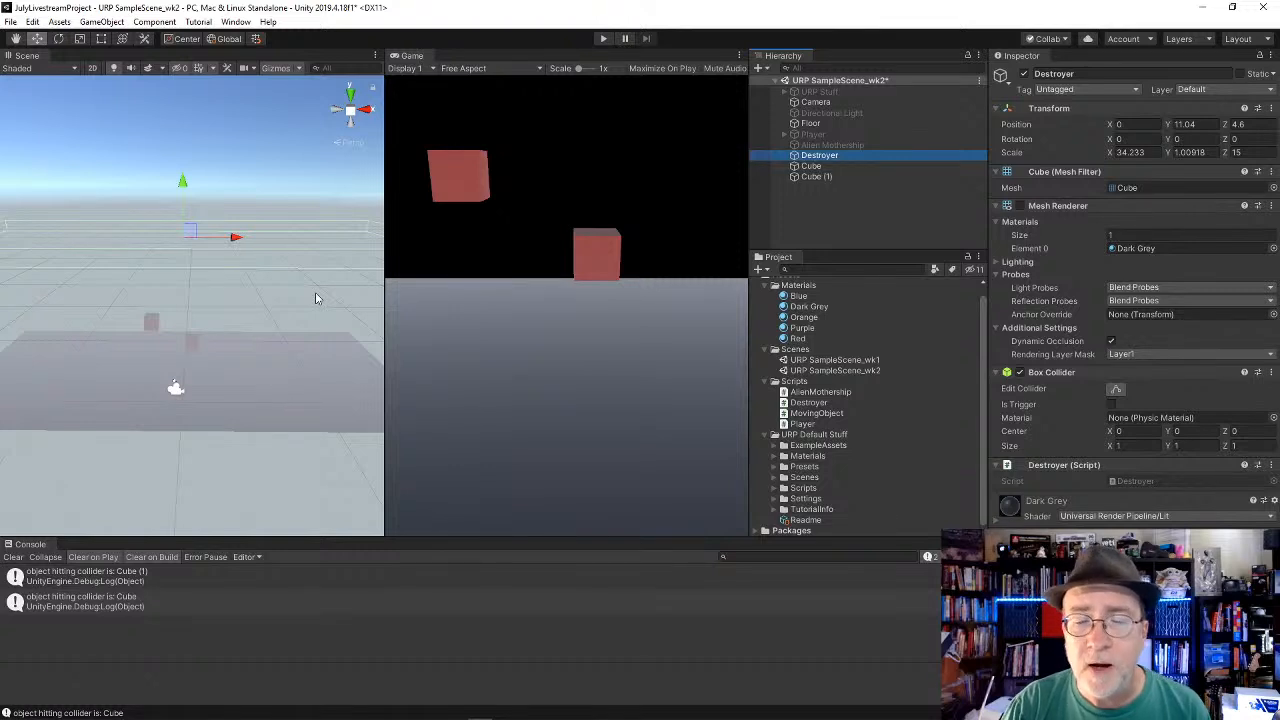
Step: Move the Bullet out of the Player to the scene's root level below Floor and activate it
left_click(834, 135)
key("Right")
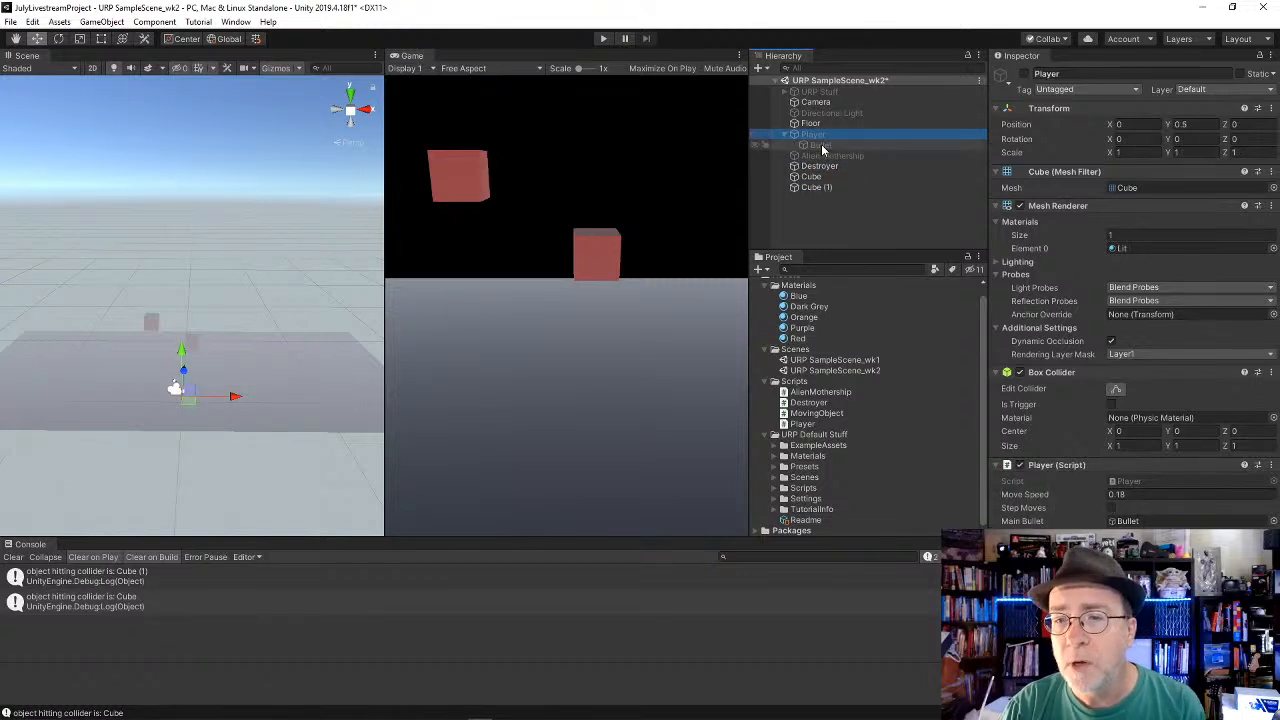
left_click(820, 146)
scroll(1032, 427, "down", 1)
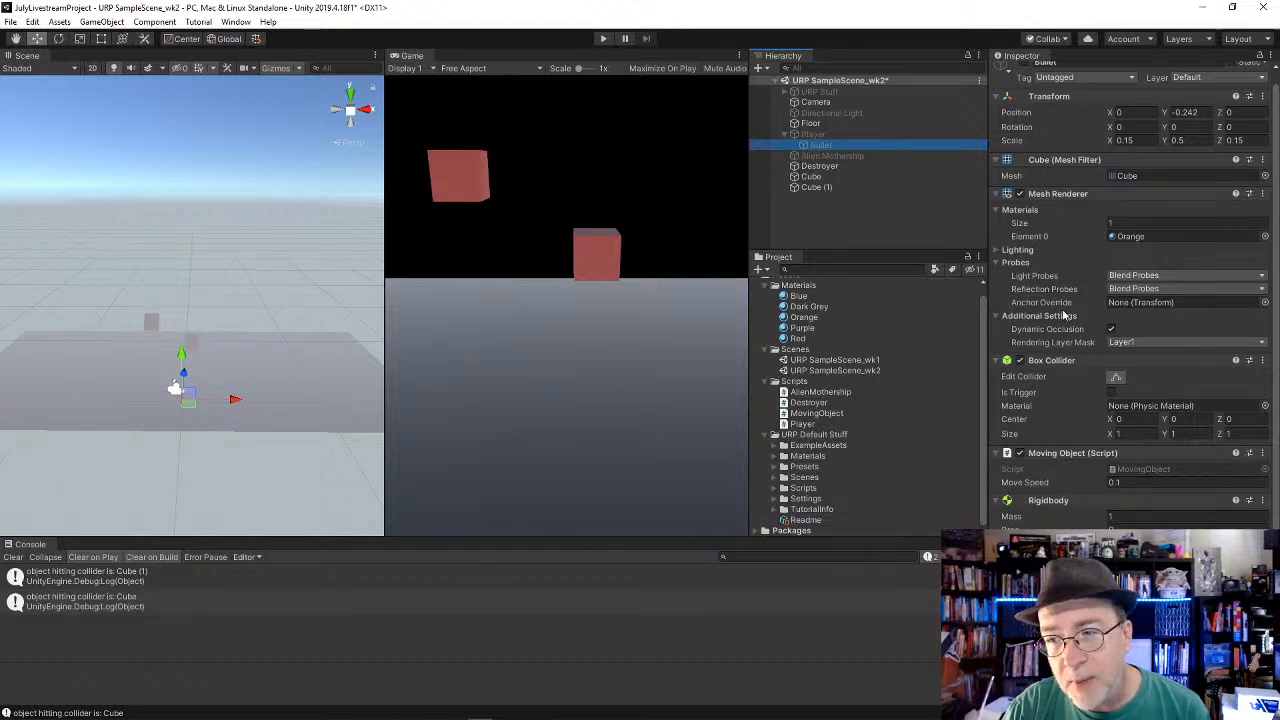
left_click_drag(820, 146, 822, 130)
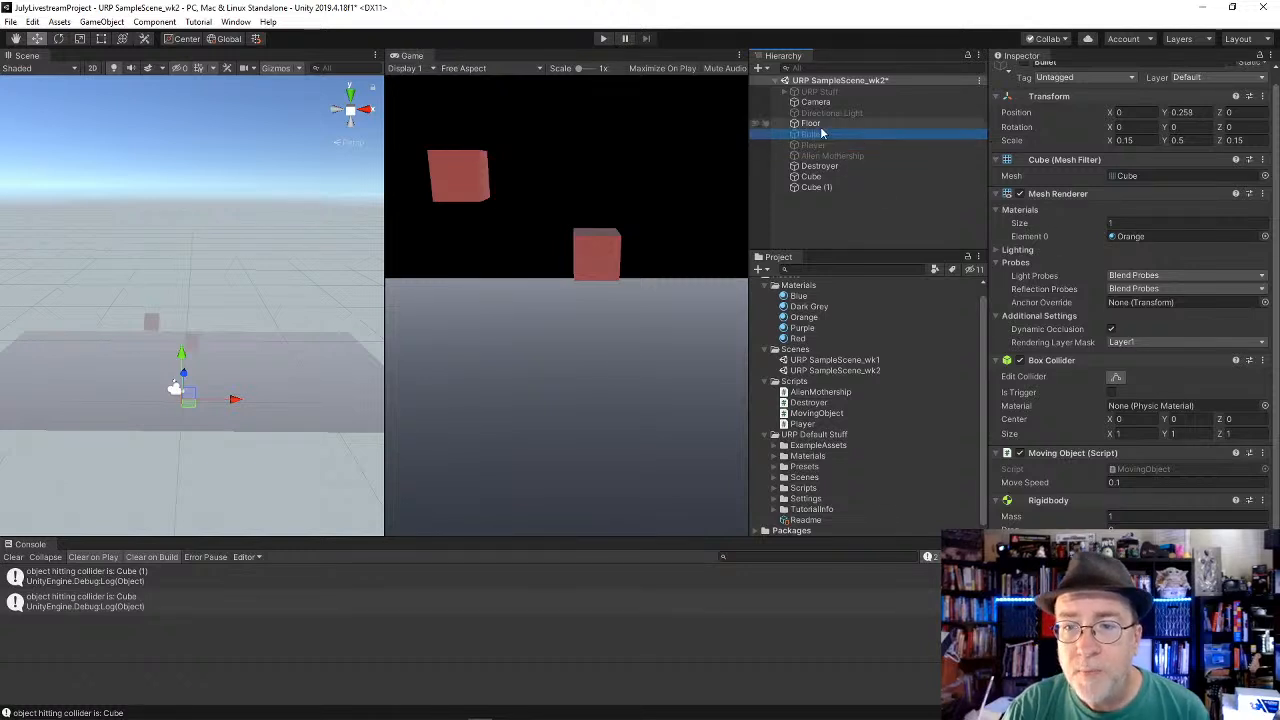
scroll(1027, 77, "up", 1)
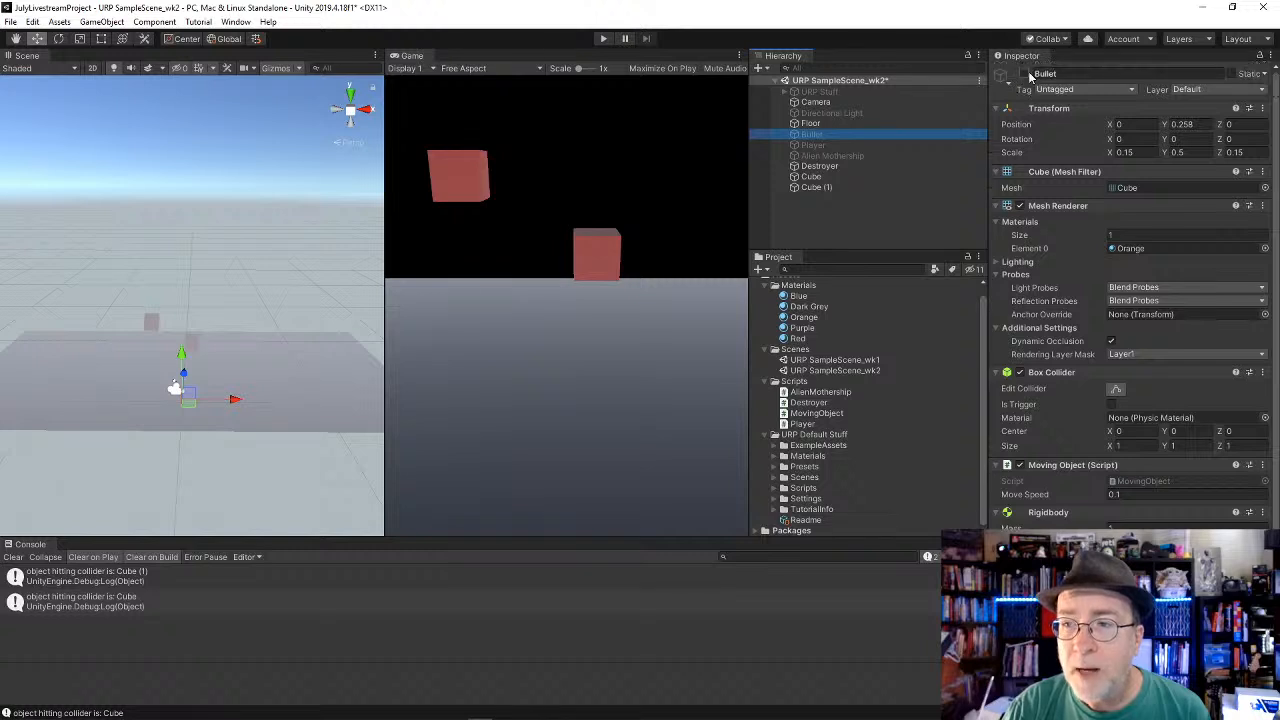
left_click(1024, 74)
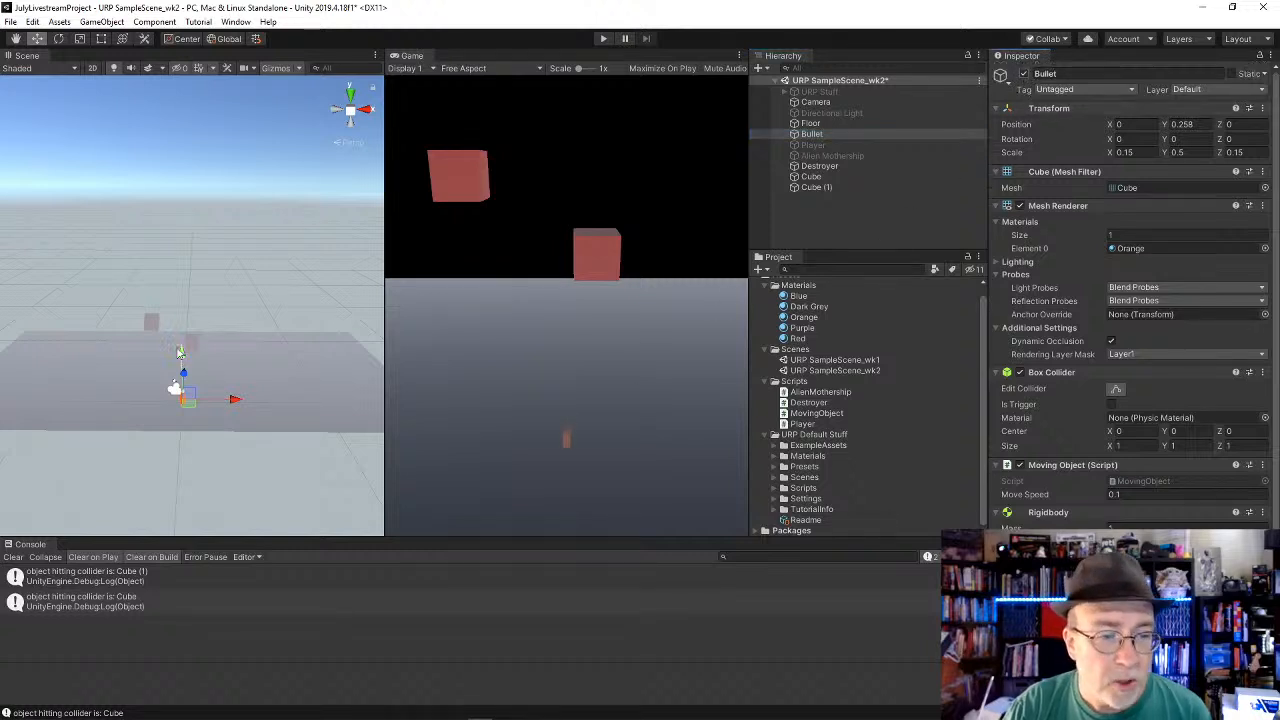
Step: Raise the Bullet to a Y position of 1.98 and shift it to X -0.7
mouse_move(181, 352)
left_mouse_down()
mouse_move(186, 318)
mouse_move(184, 332)
left_mouse_up()
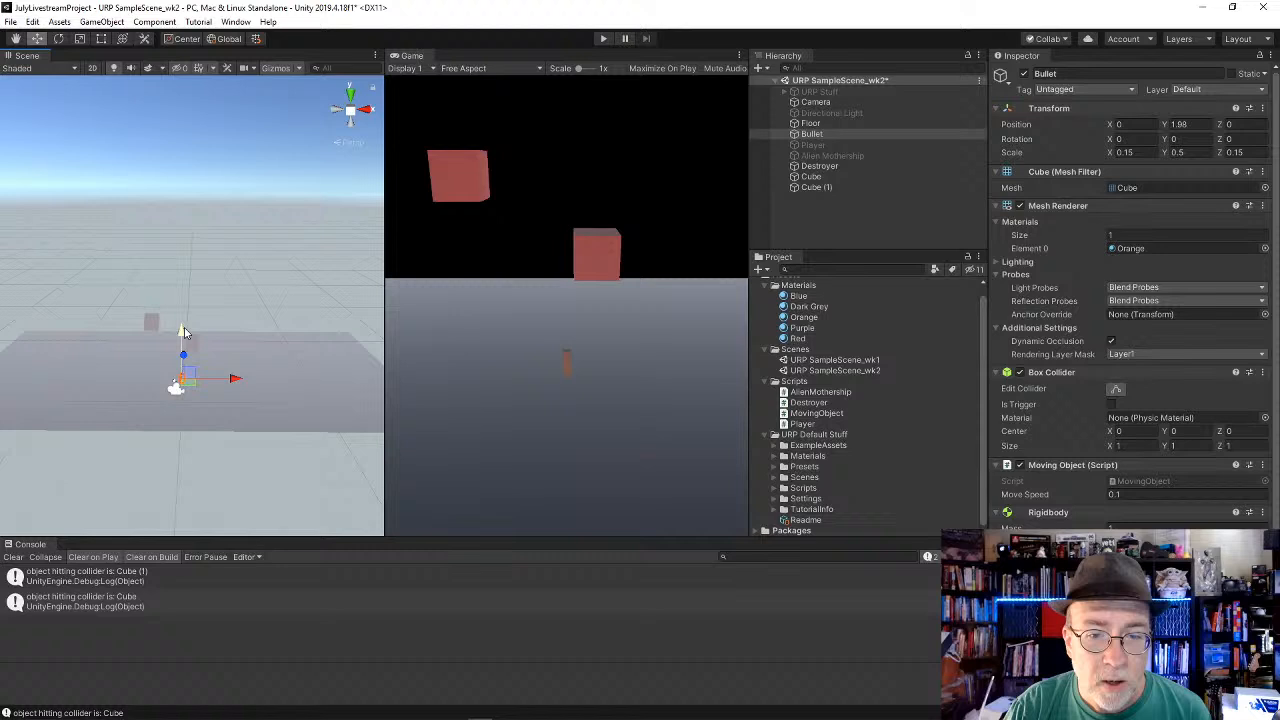
left_click(242, 379)
left_click(825, 133)
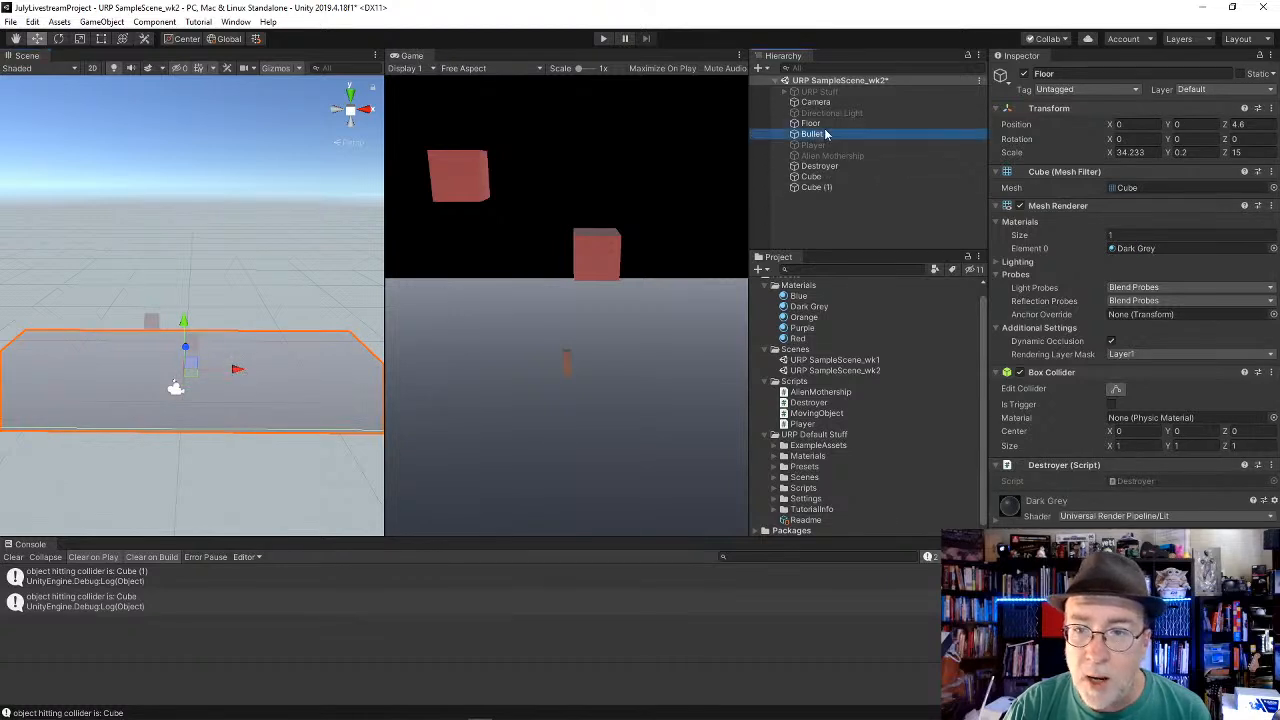
left_click_drag(240, 380, 227, 380)
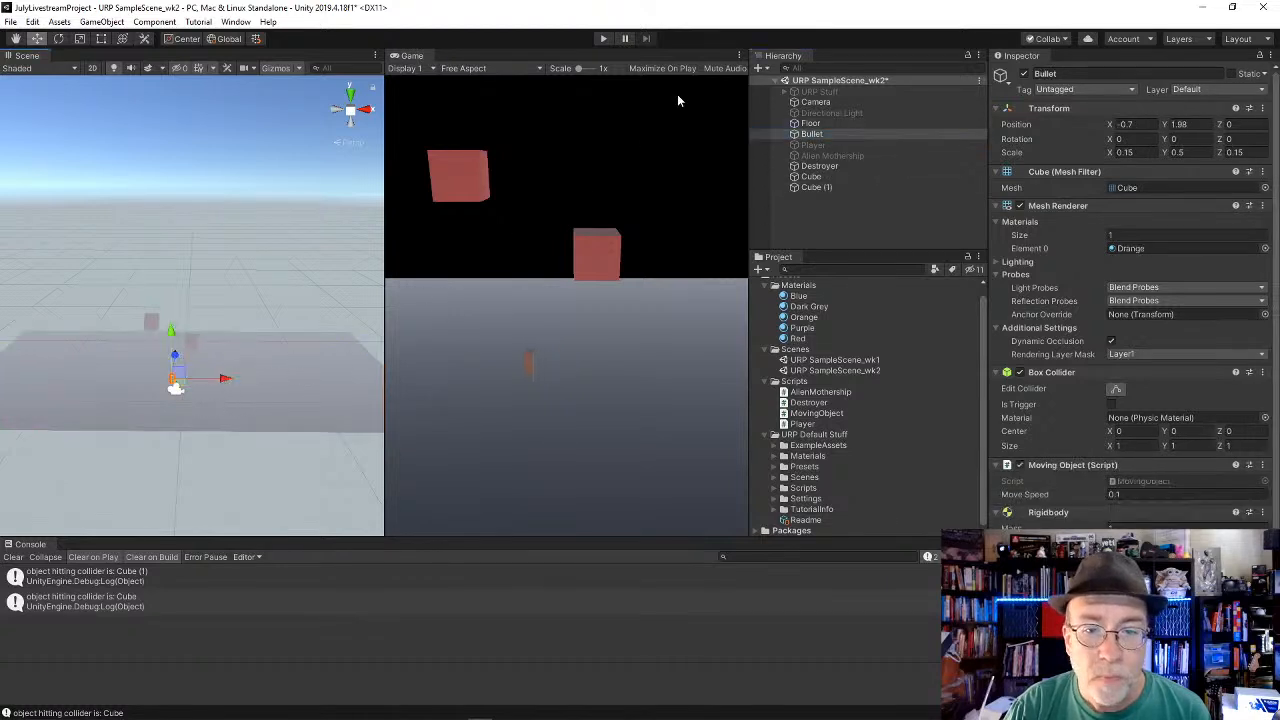
Step: Play the scene twice to test the Bullet against the Destroyer's collider, then select the Bullet to check its Rigidbody settings
left_click(603, 38)
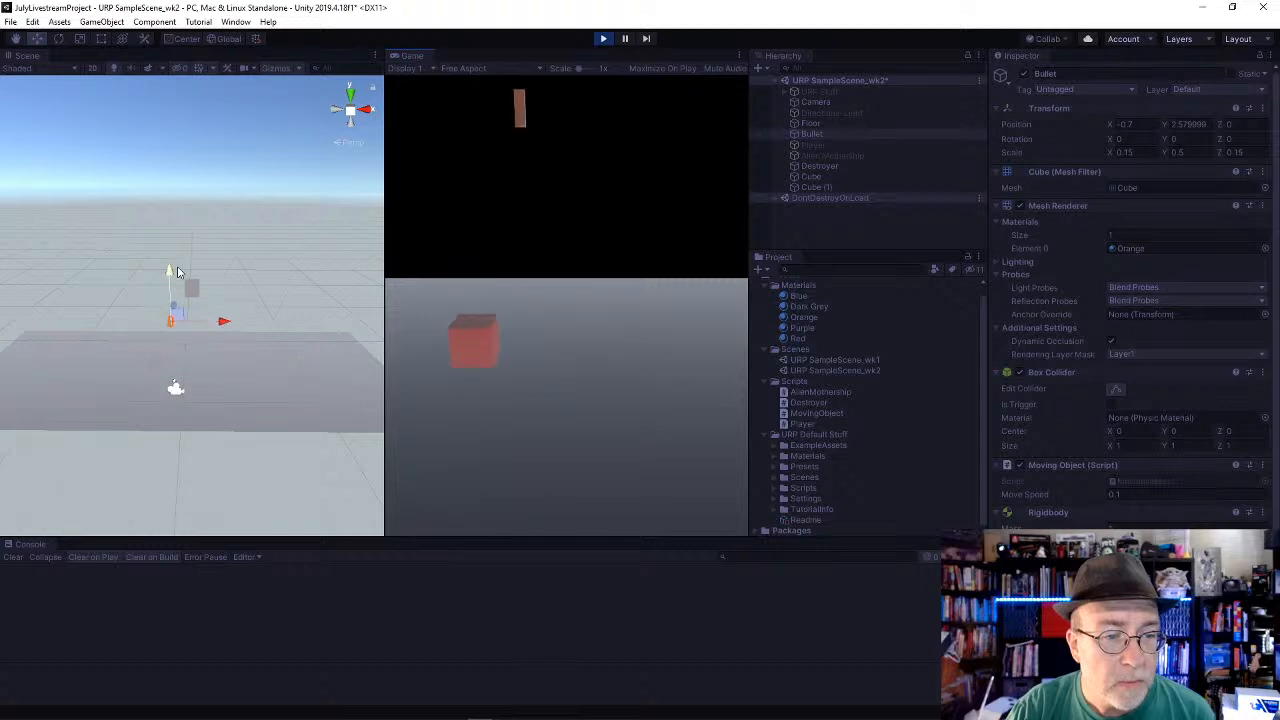
left_click(603, 39)
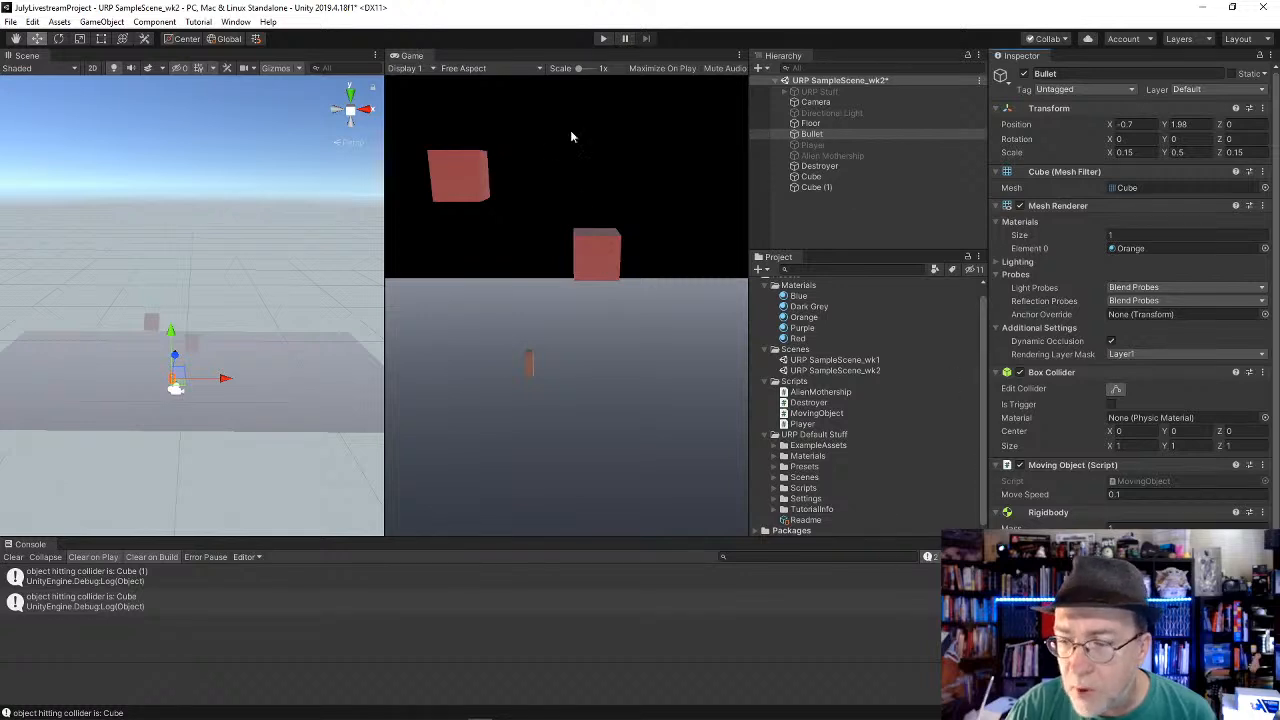
left_click(603, 39)
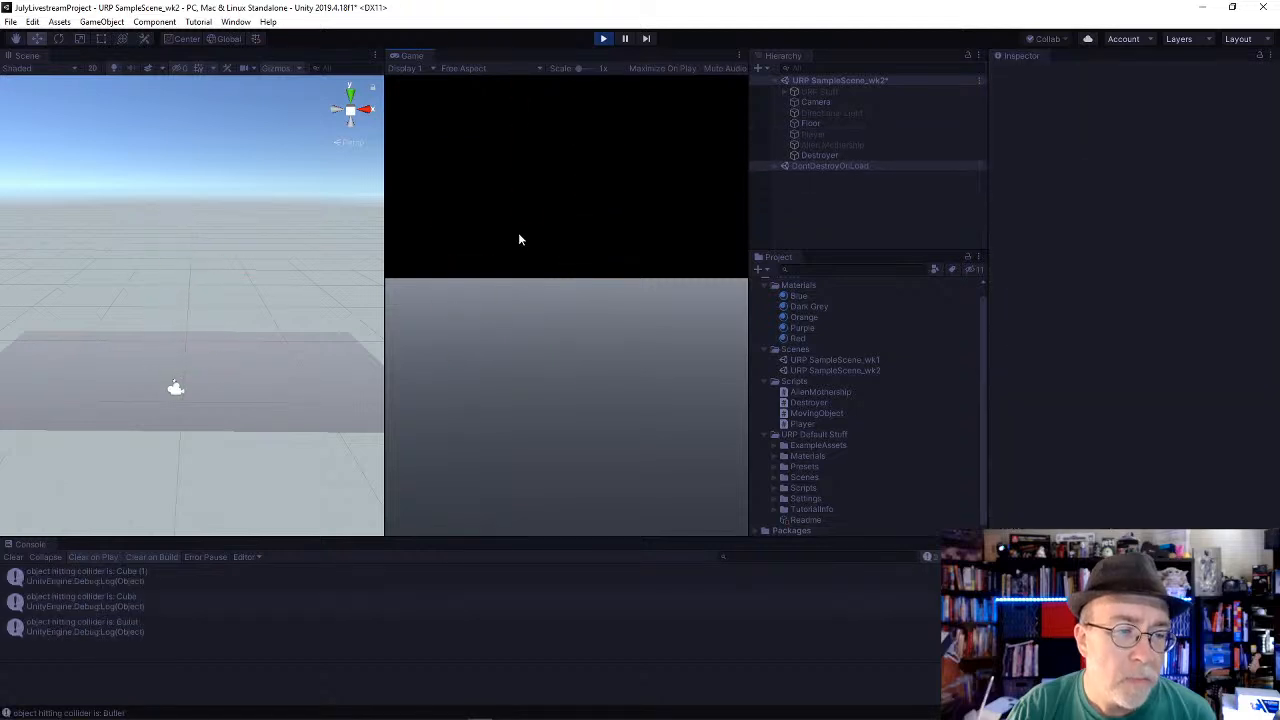
left_click(604, 39)
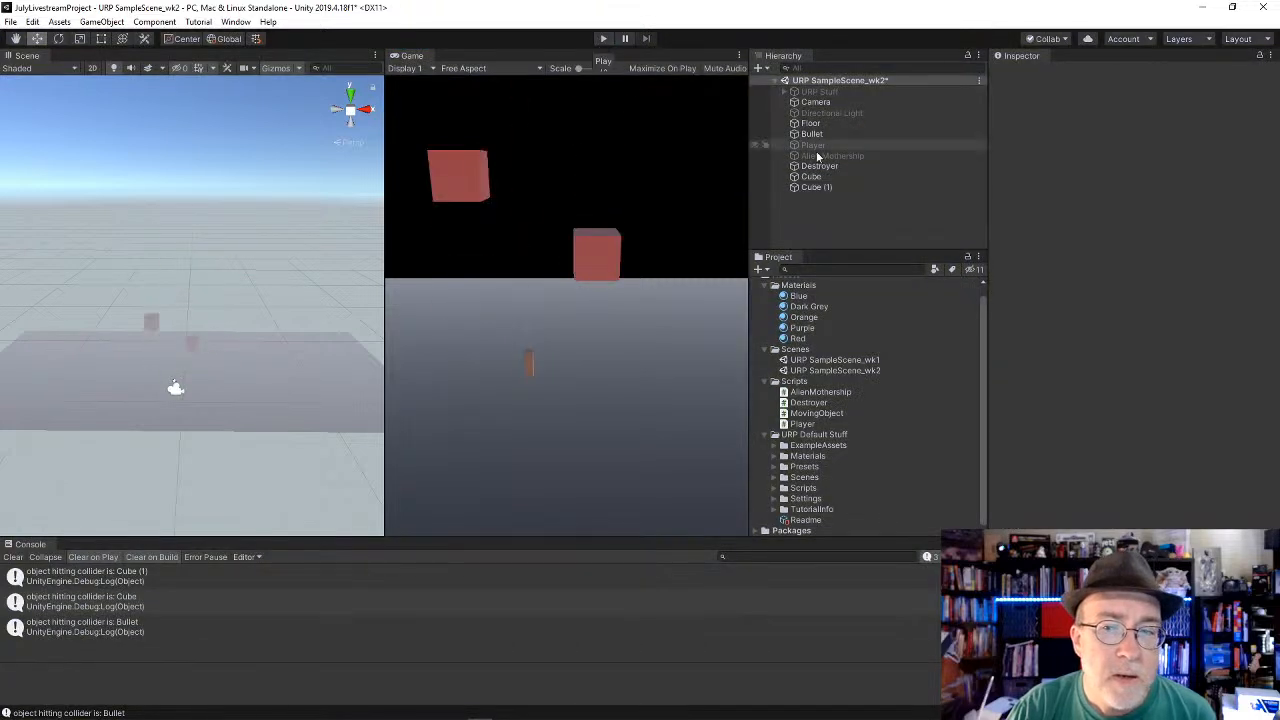
left_click(812, 134)
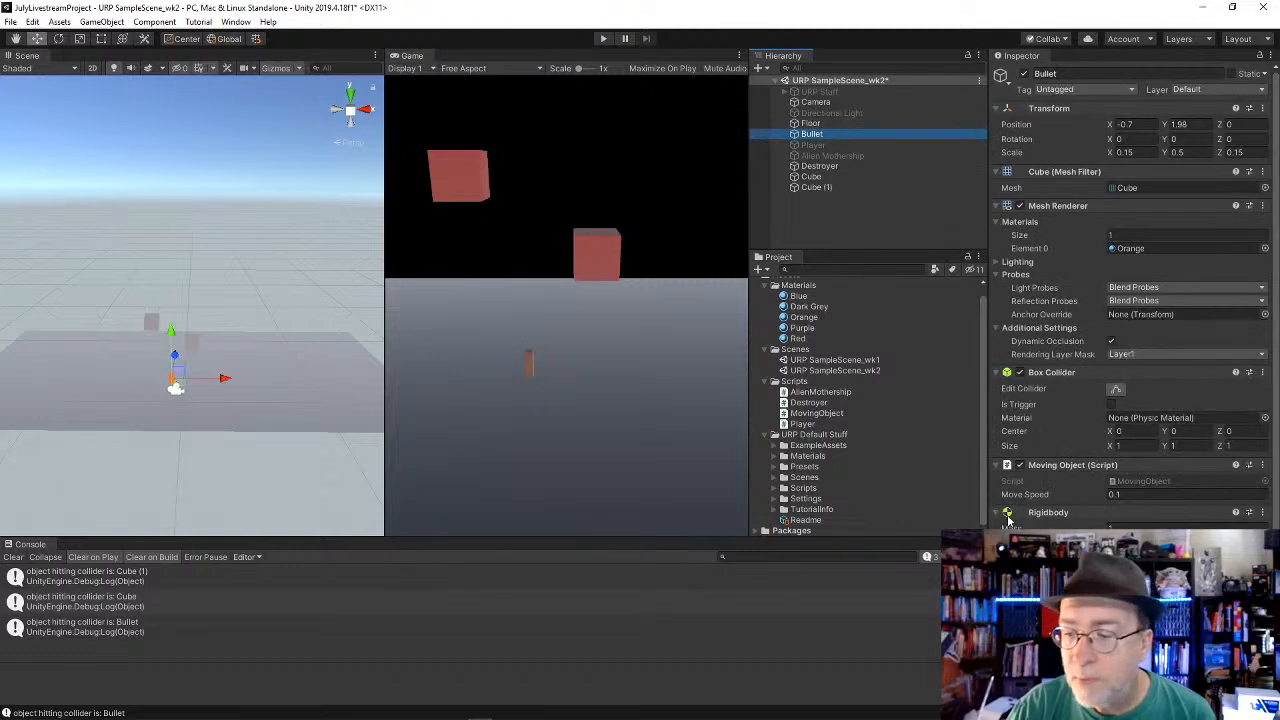
left_click(1112, 600)
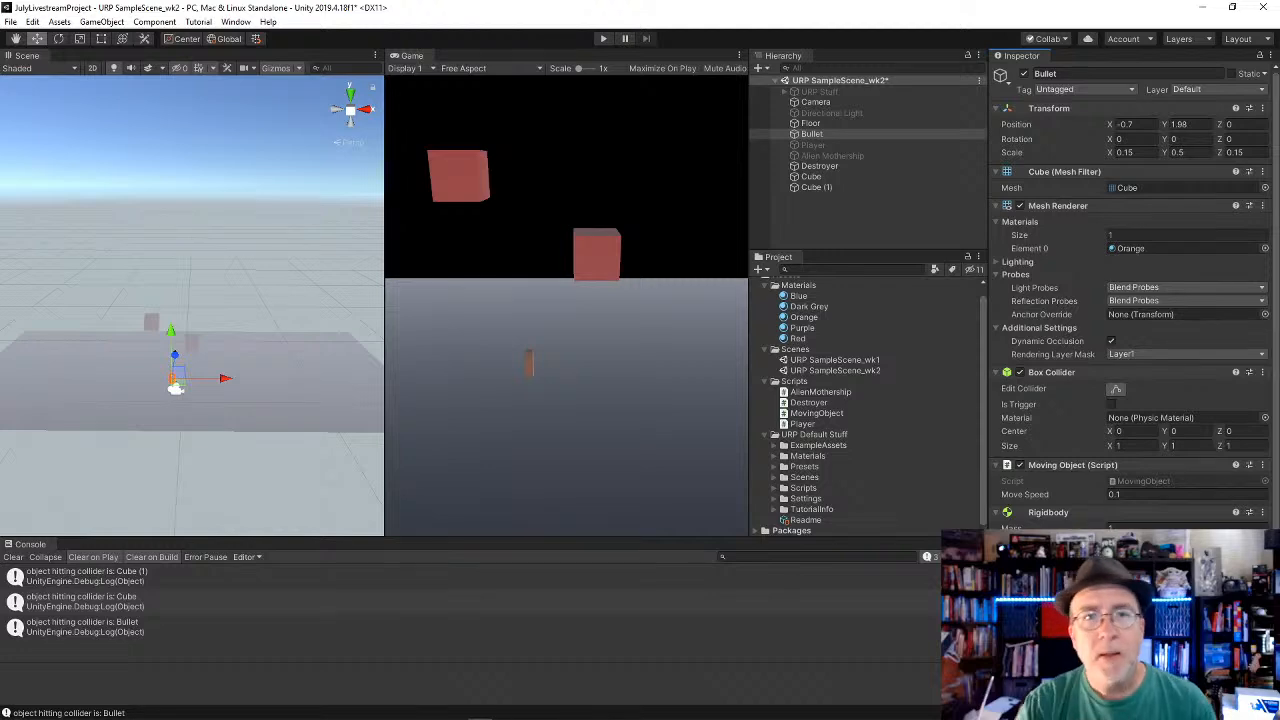
Step: Switch to Chrome, search for "unity rigidbody iskinematic" in a new tab, and open Unity's Rigidbody.isKinematic scripting reference
key("alt+Tab")
key("alt+Tab")
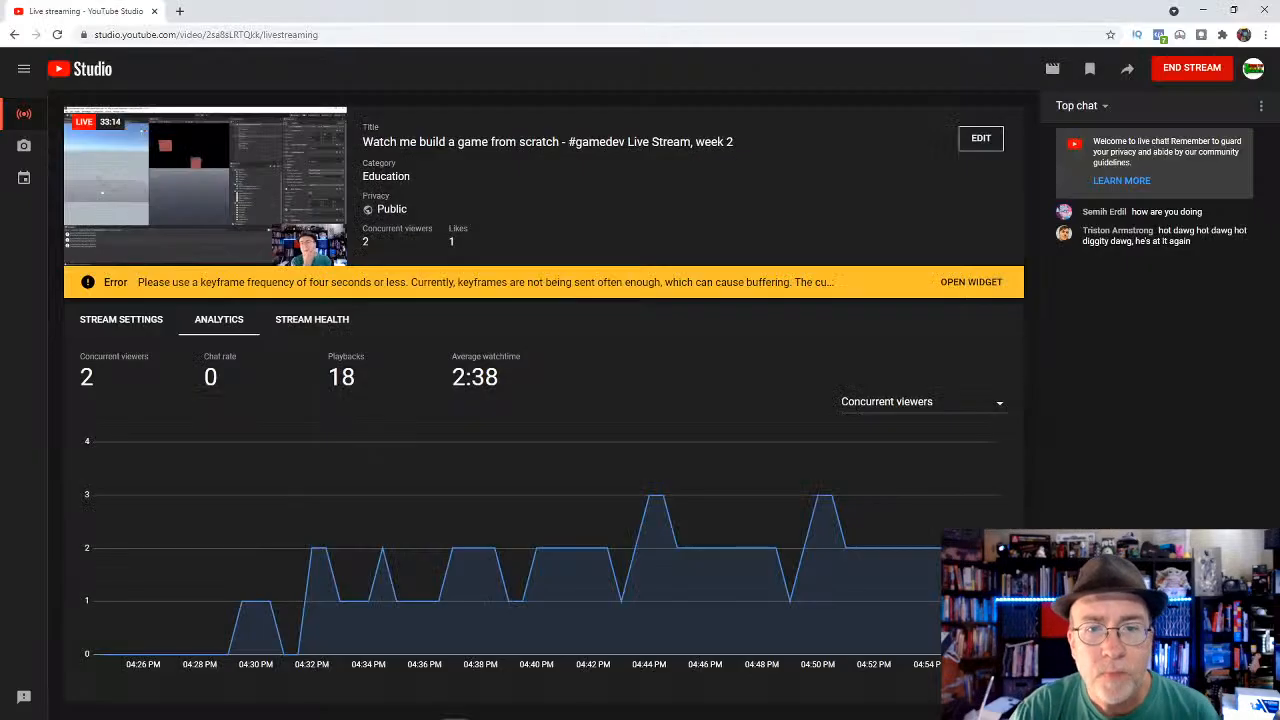
key("ctrl+t")
type("unity rigi")
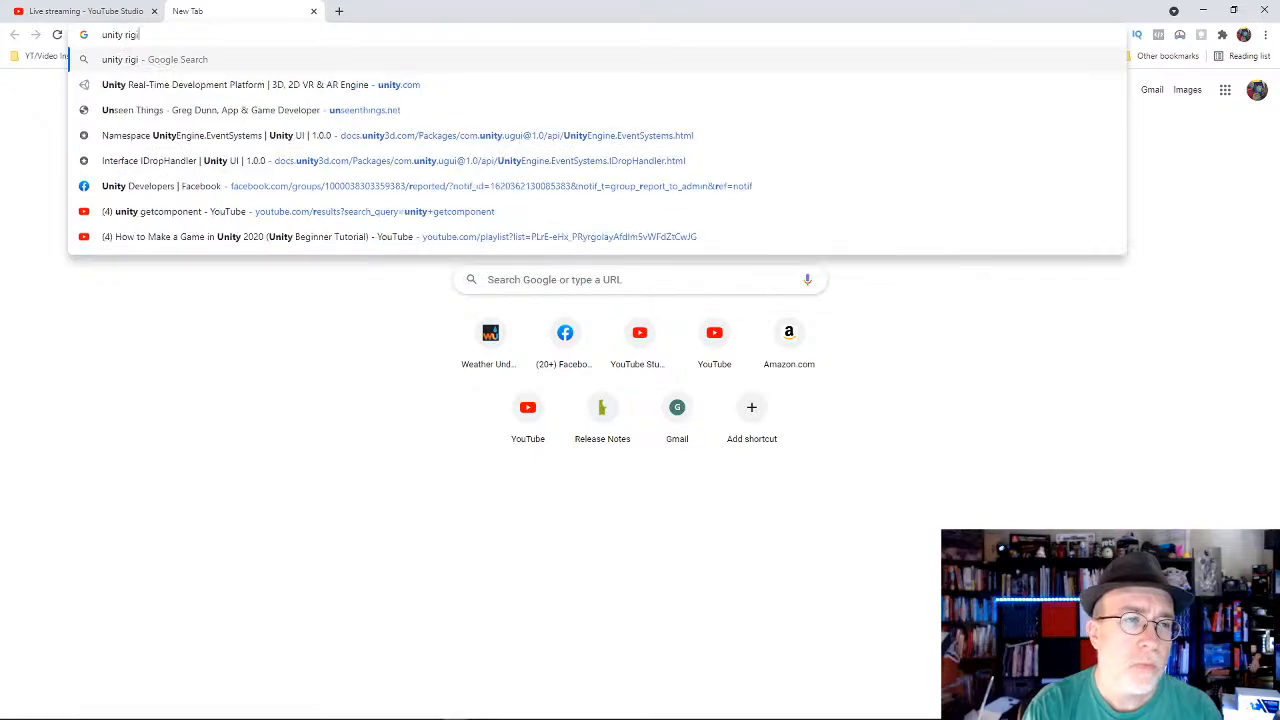
type("dbody iski")
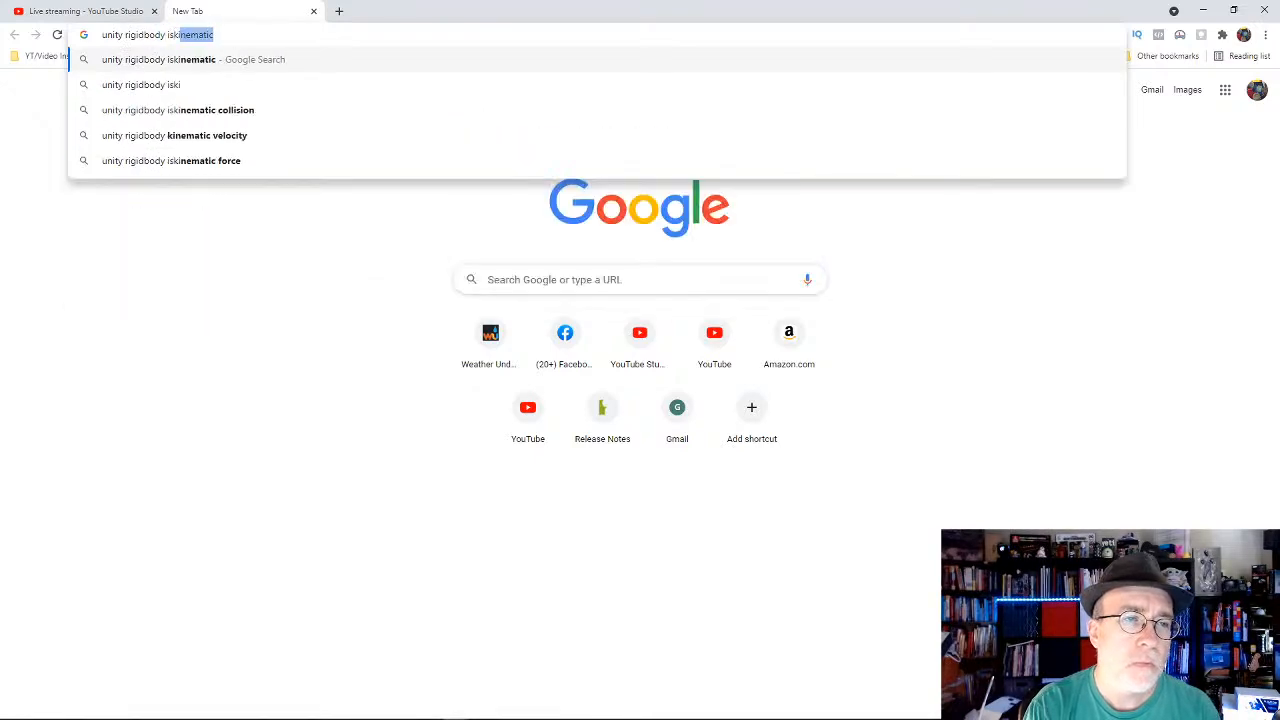
key("Return")
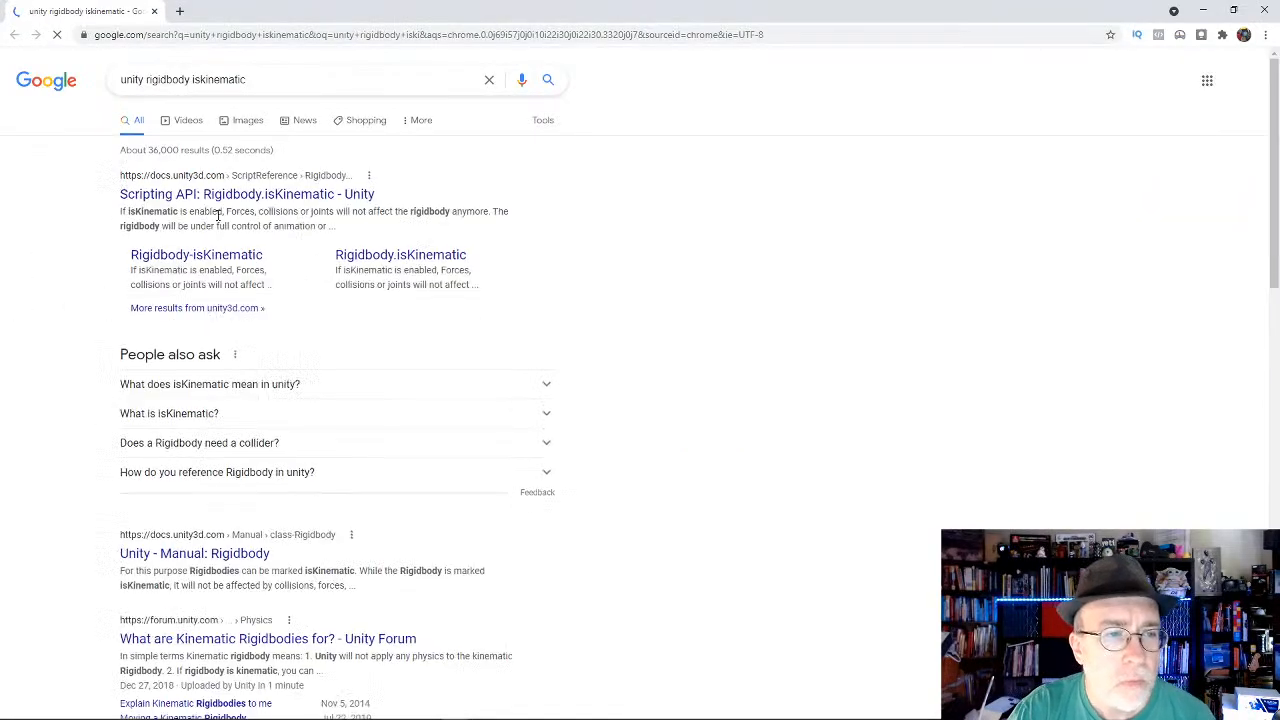
left_click(220, 198)
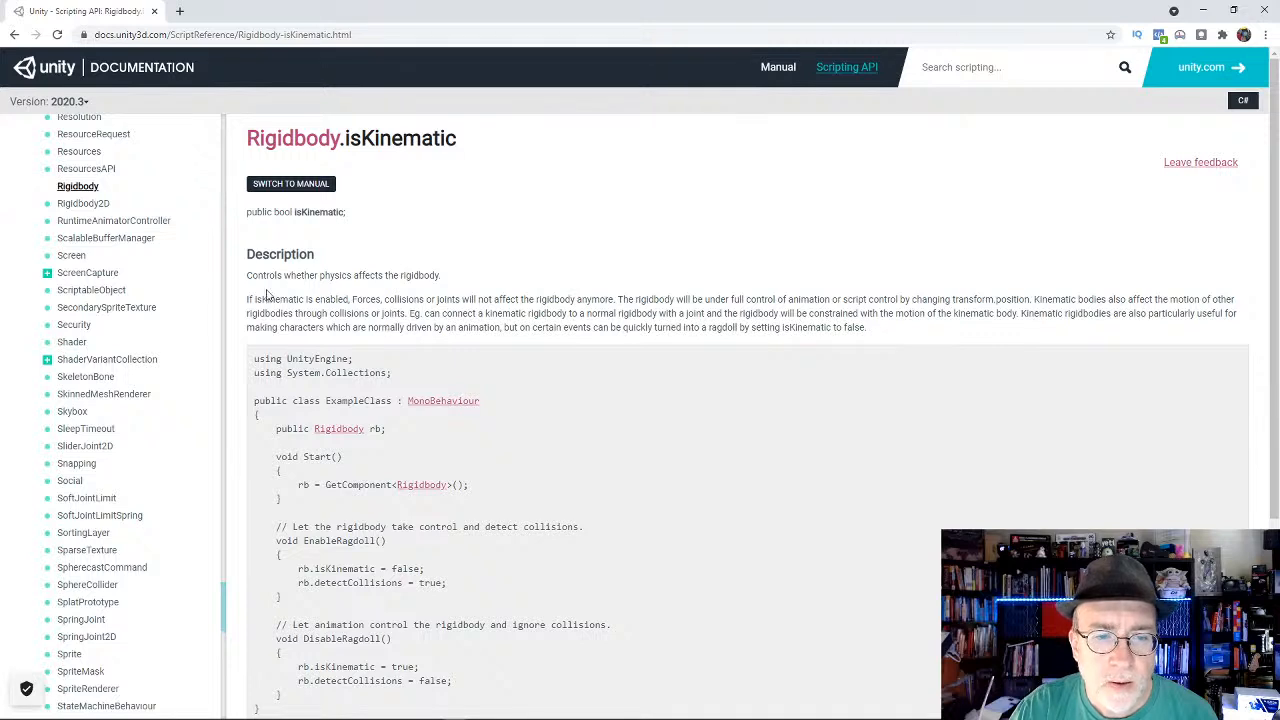
Step: Examine the description and example code for Rigidbody.isKinematic, then close the documentation page
left_click_drag(247, 299, 277, 289)
left_click(620, 299)
left_click(590, 270)
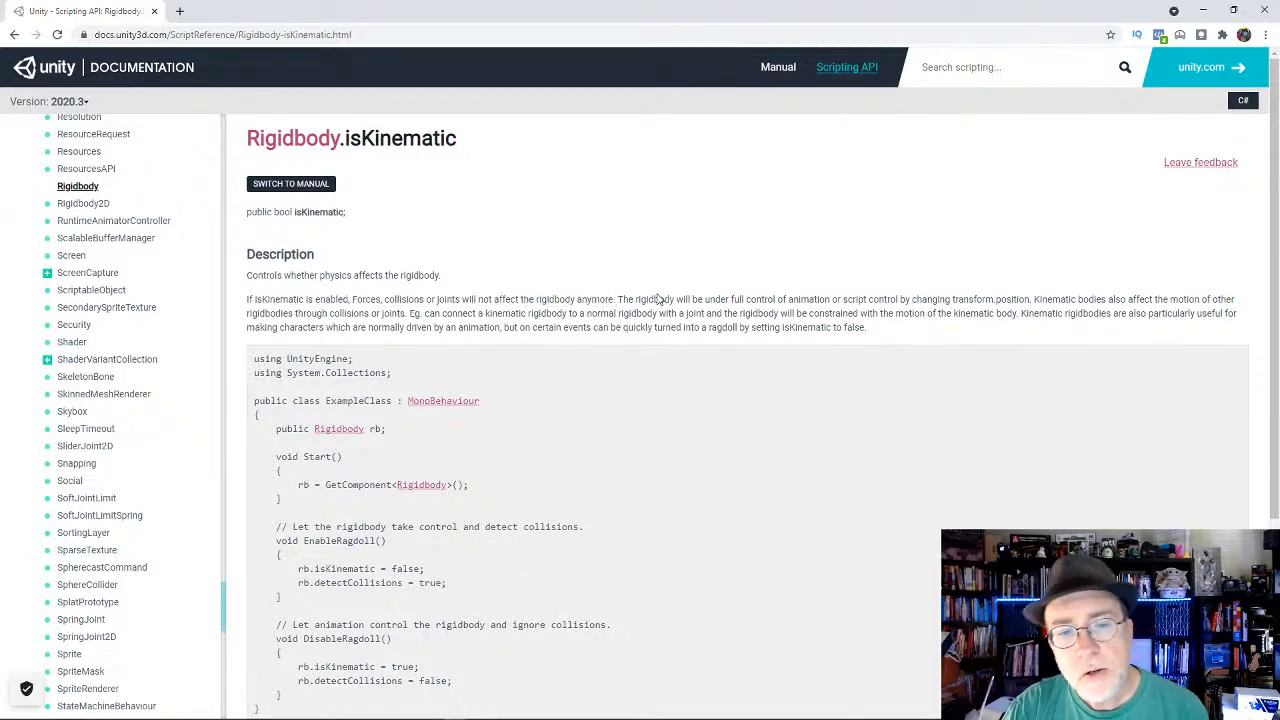
scroll(585, 278, "down", 1)
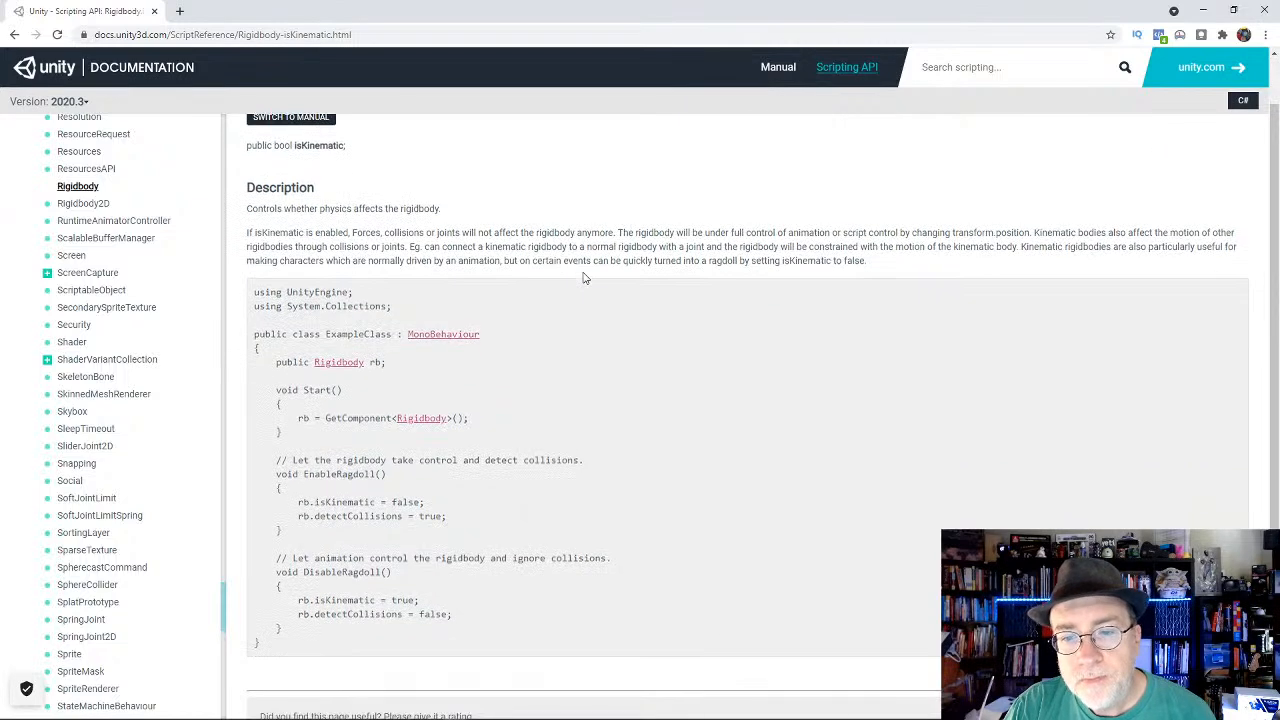
scroll(585, 278, "down", 2)
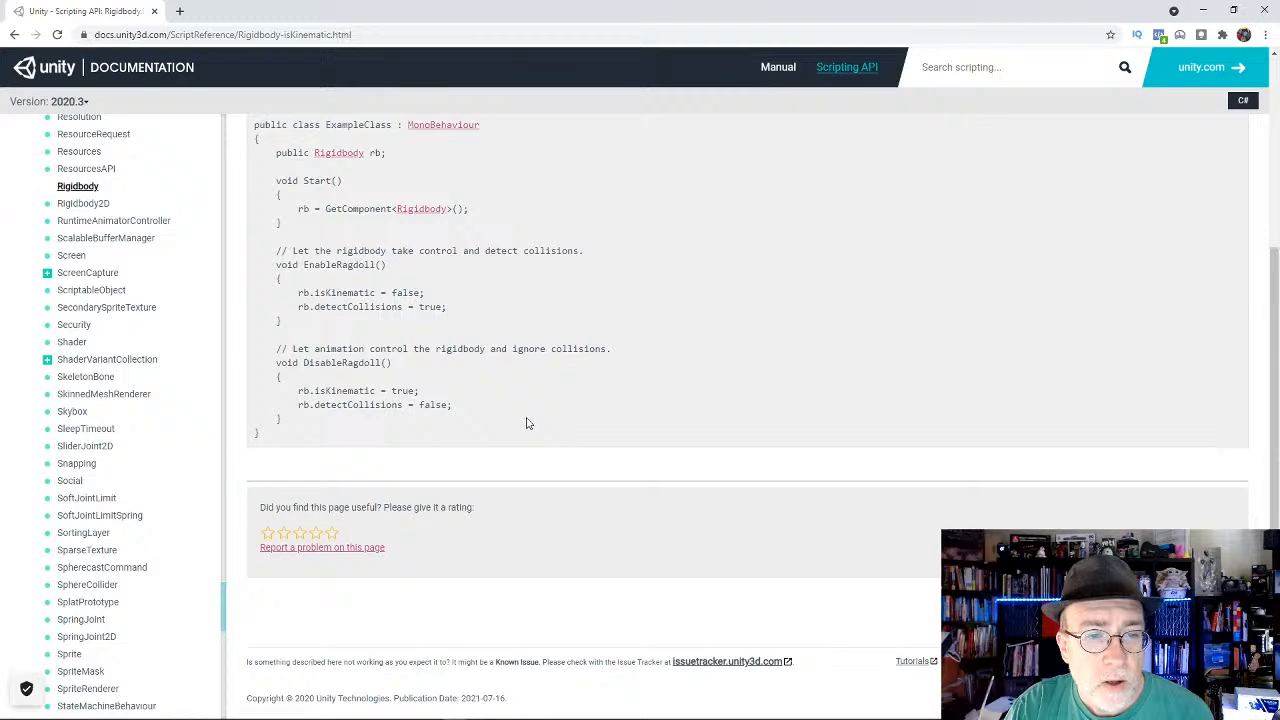
scroll(528, 423, "up", 3)
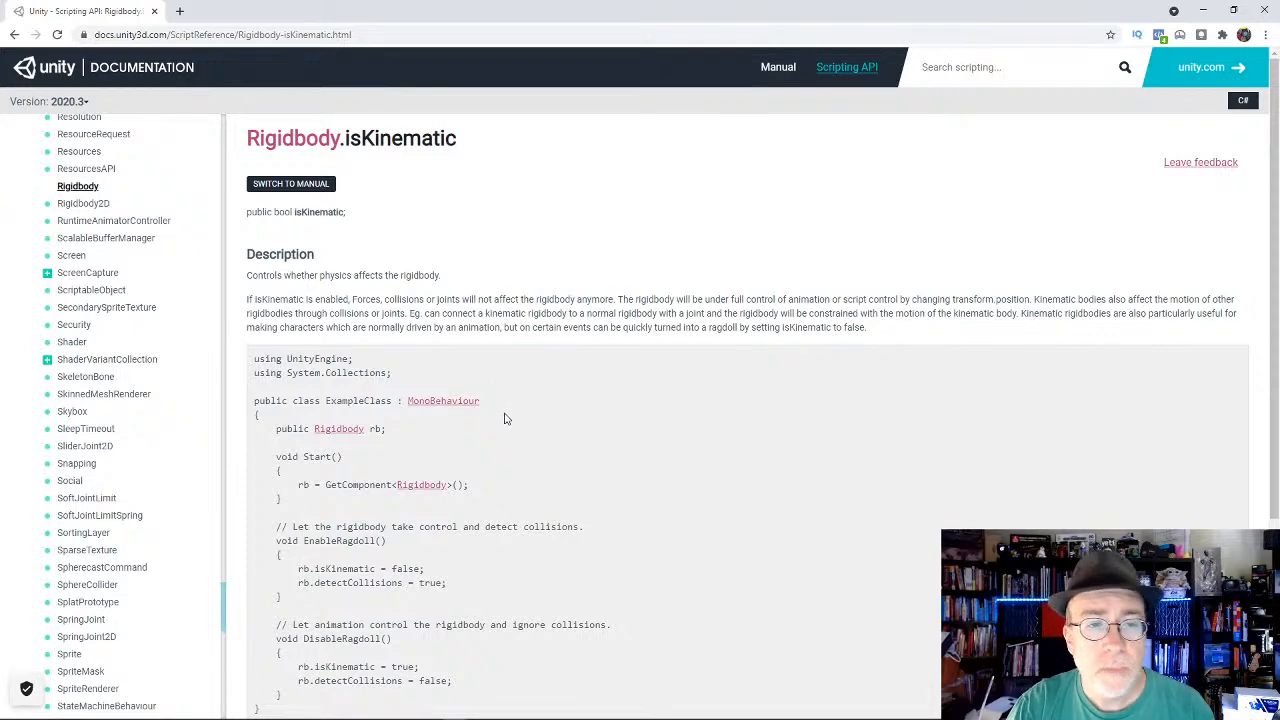
key("alt+Tab")
key("ctrl+w")
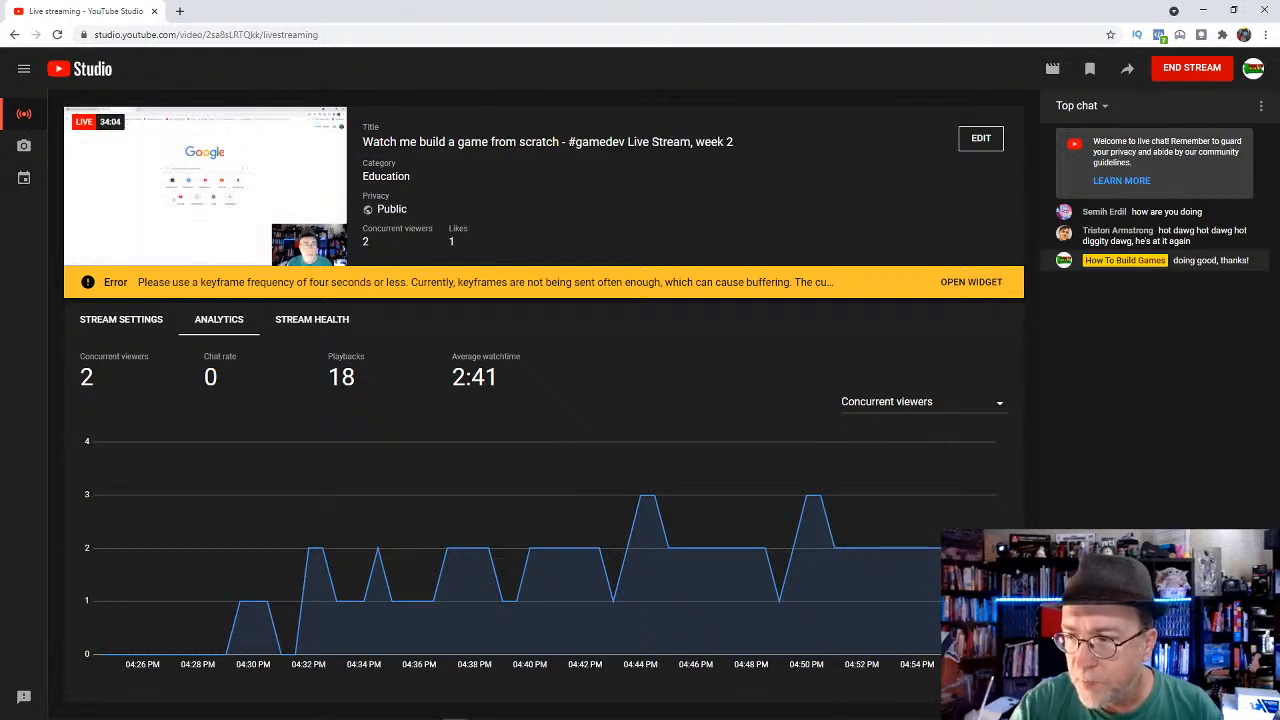
Step: Switch to Unity, make the Bullet a deactivated child of the Player, and activate the Player
left_click(1207, 10)
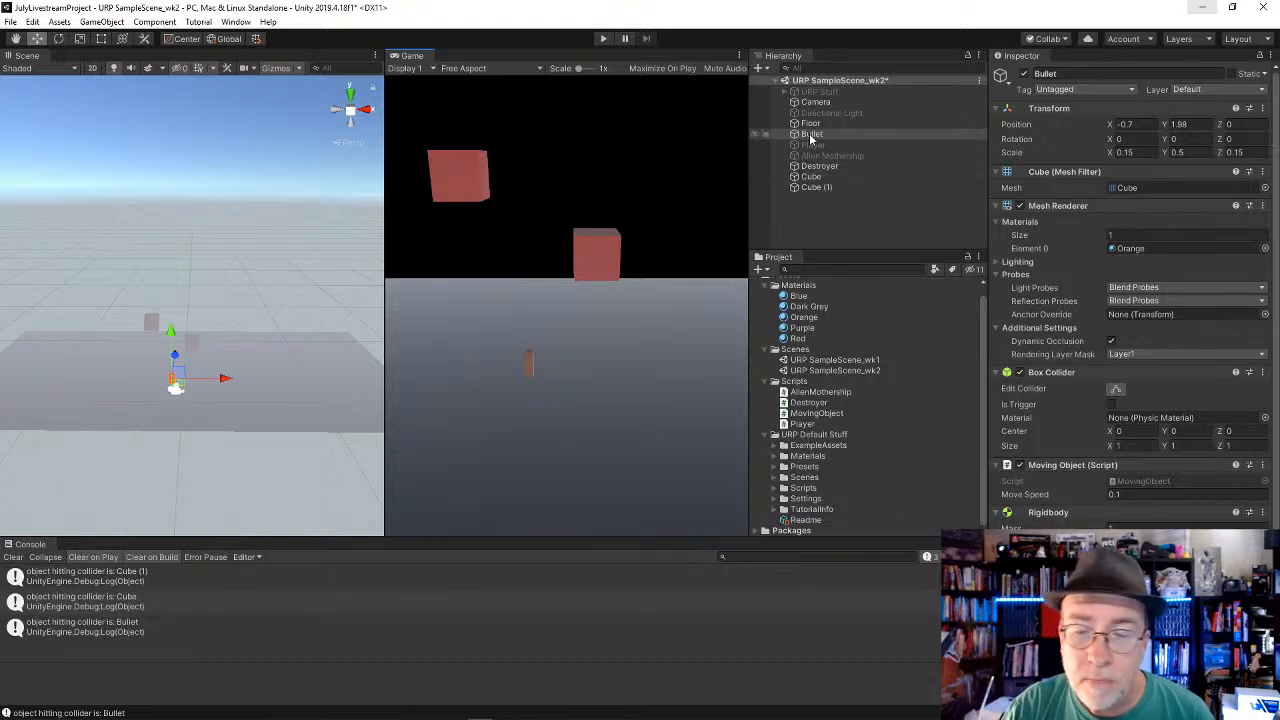
left_click_drag(810, 135, 815, 145)
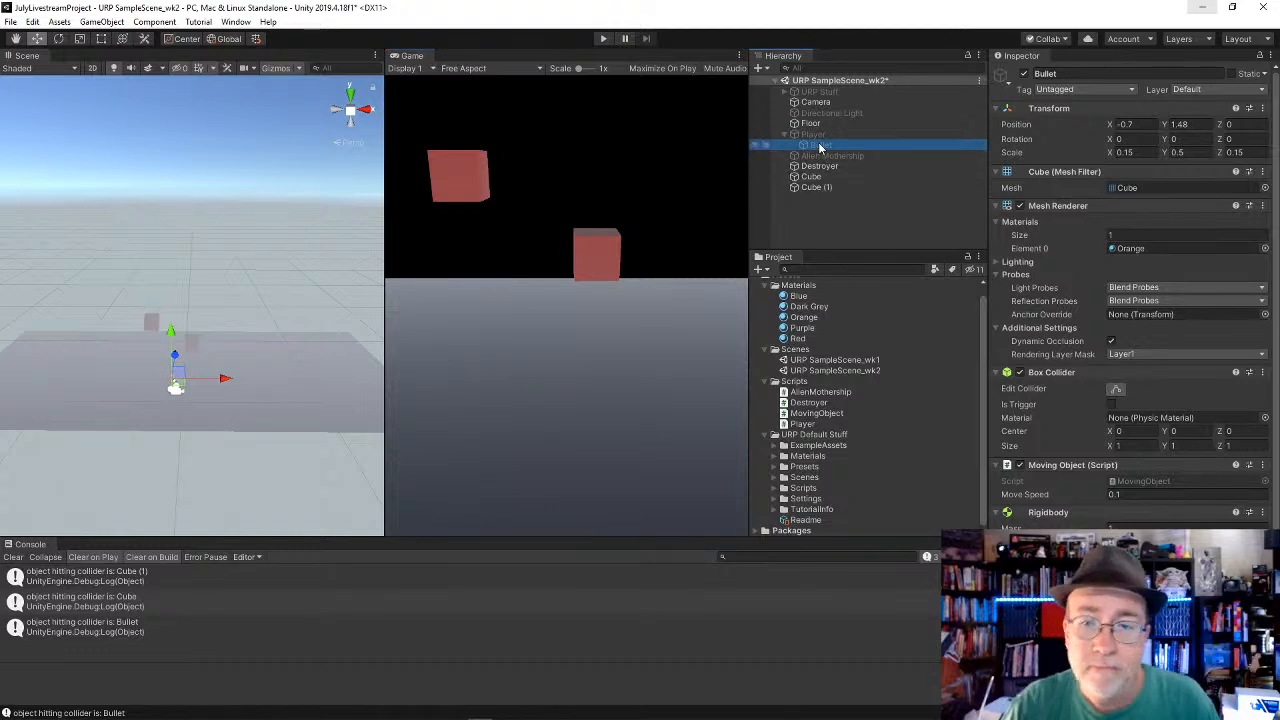
left_click(1023, 75)
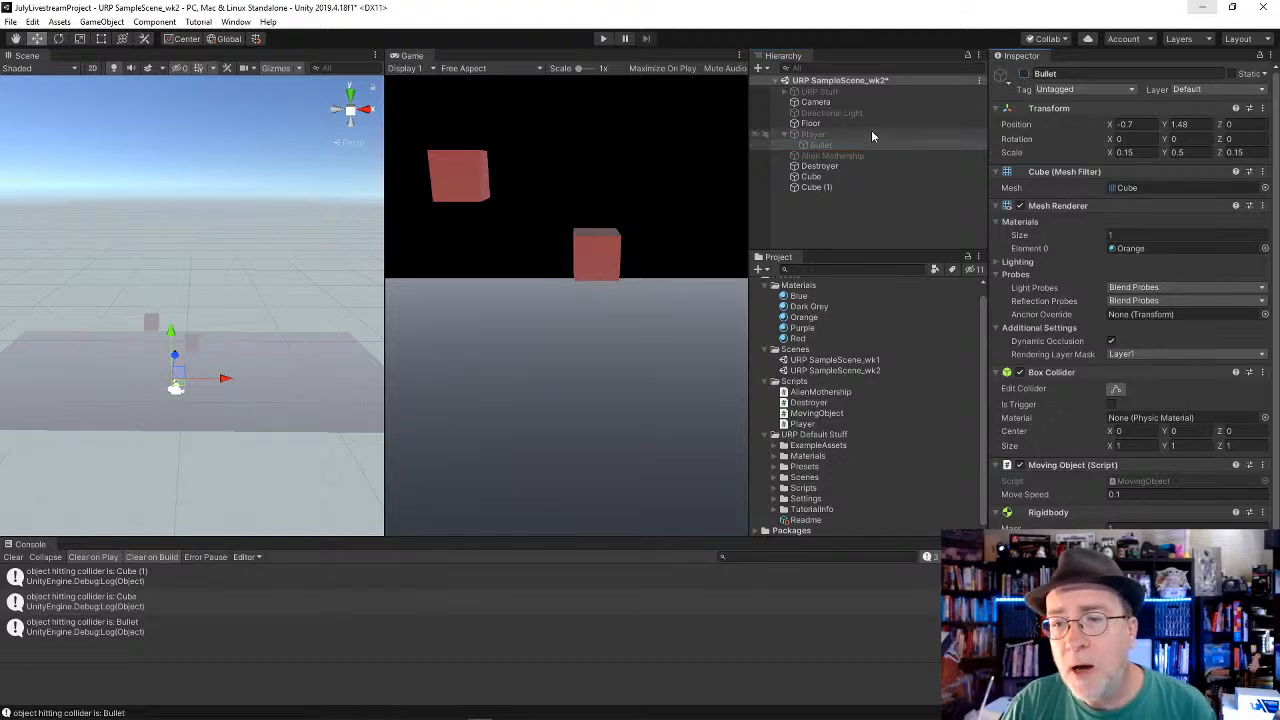
left_click(871, 134)
left_click(1022, 75)
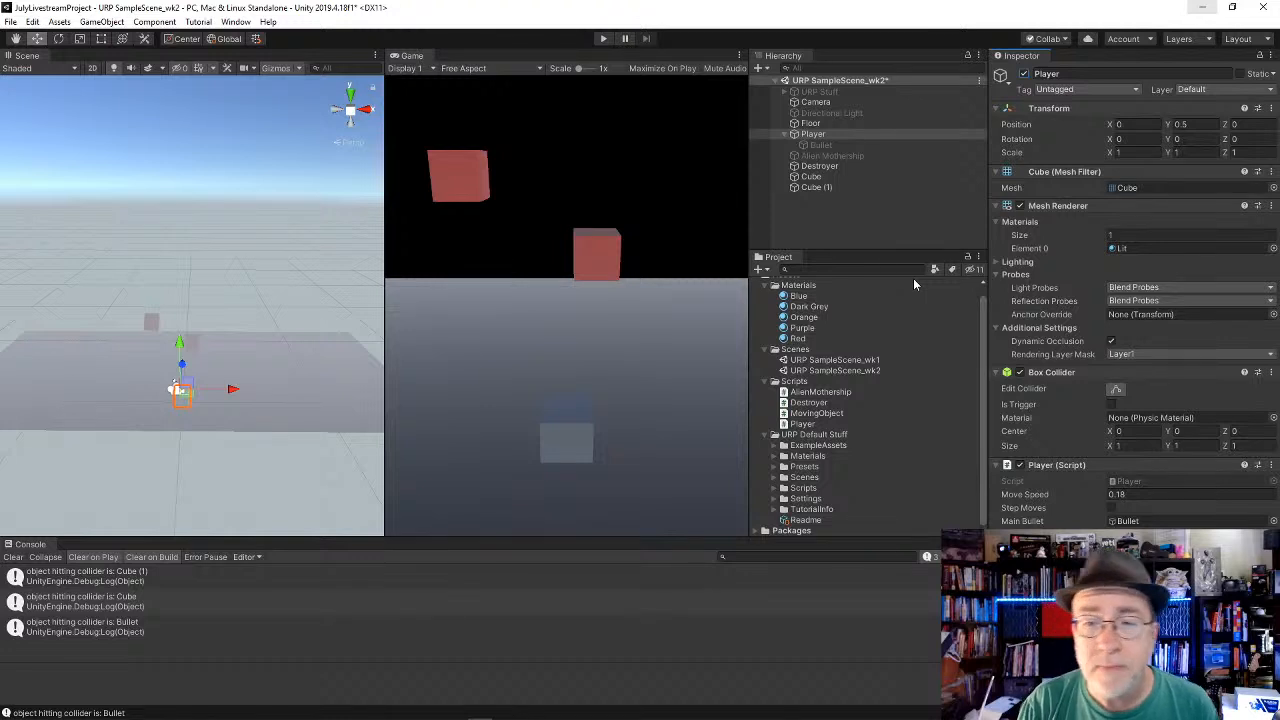
Step: Rename Cube to TestCube and Cube (1) to TestCube 2
left_click(820, 177)
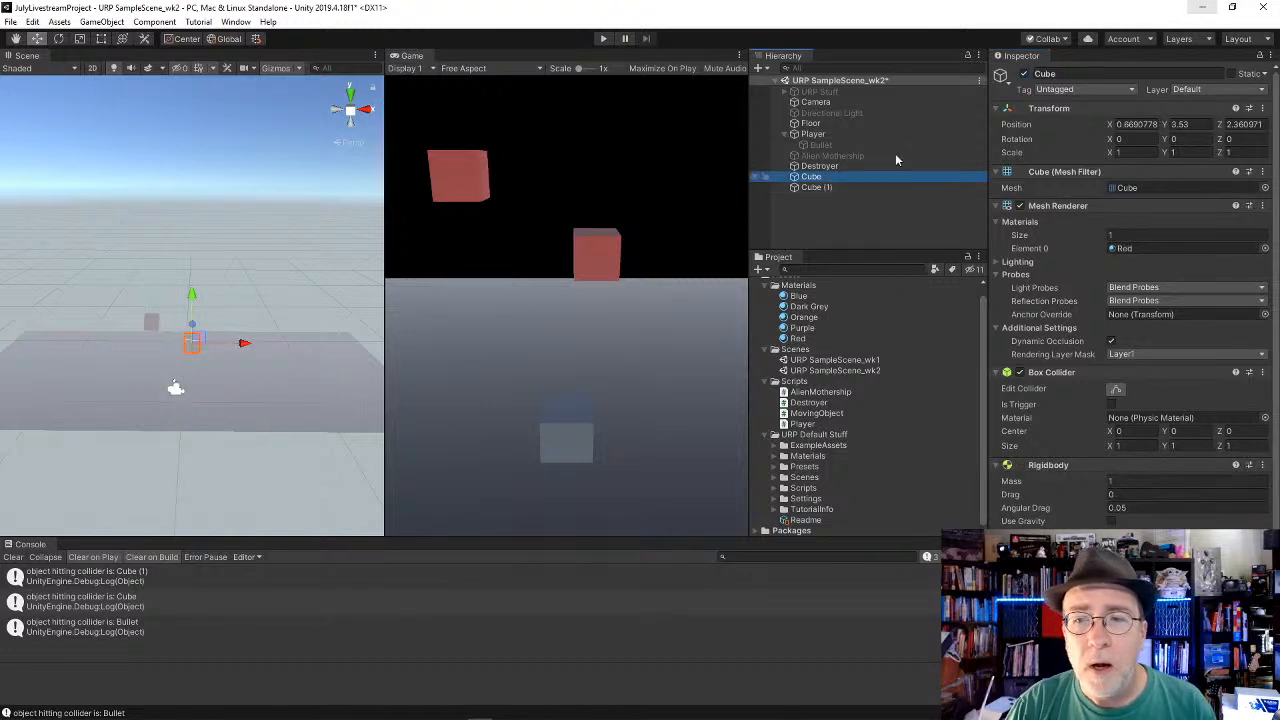
left_click(1095, 75)
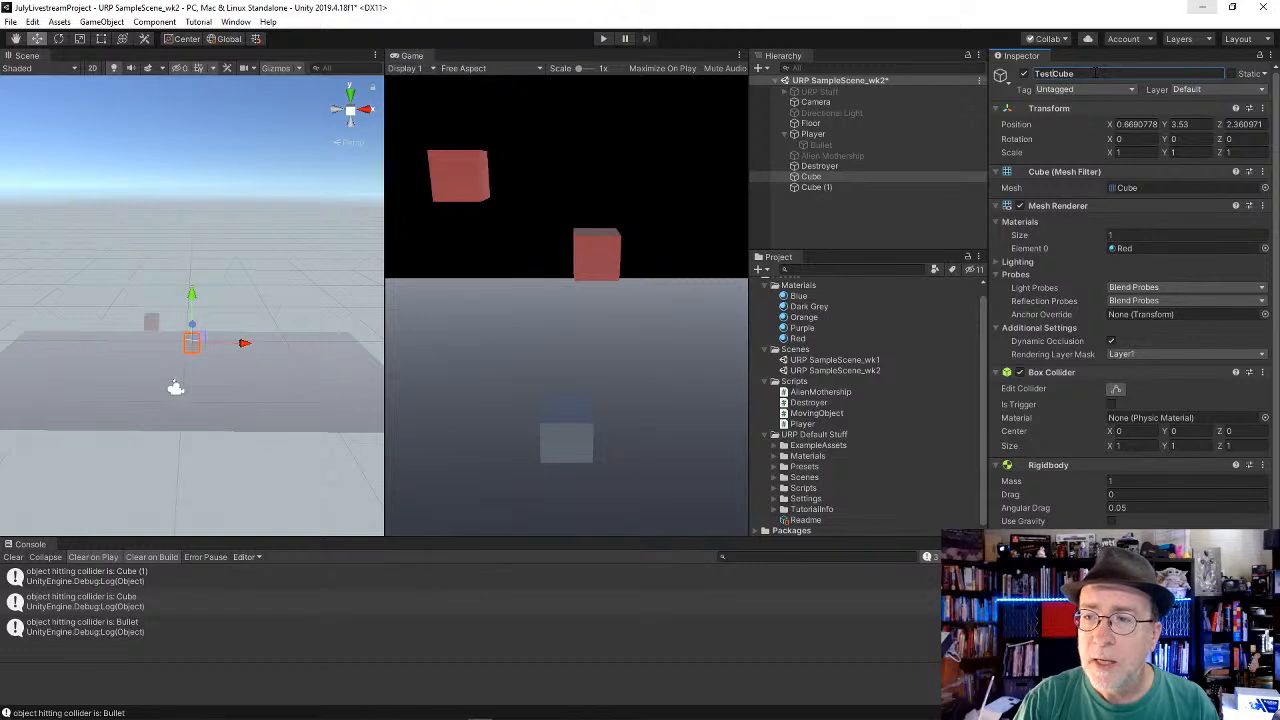
left_click(816, 187)
left_click(1095, 75)
left_click(1108, 73)
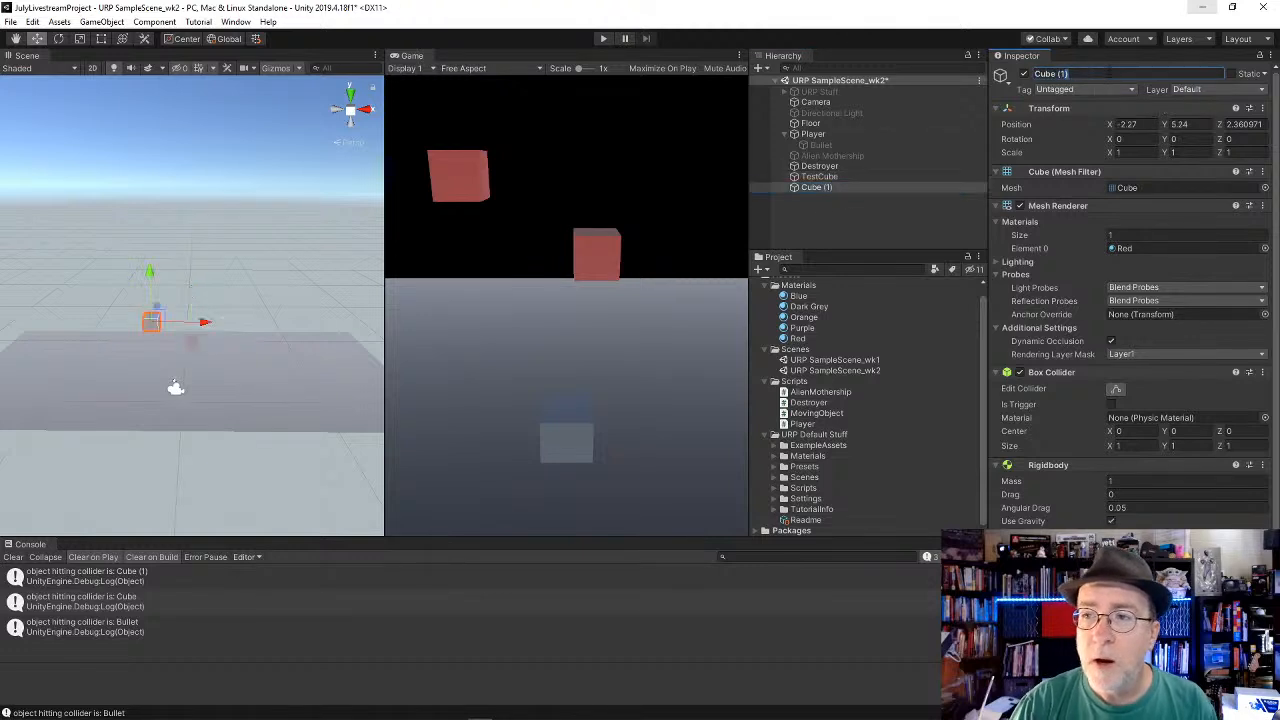
key("BackSpace")
key("BackSpace")
key("BackSpace")
key("BackSpace")
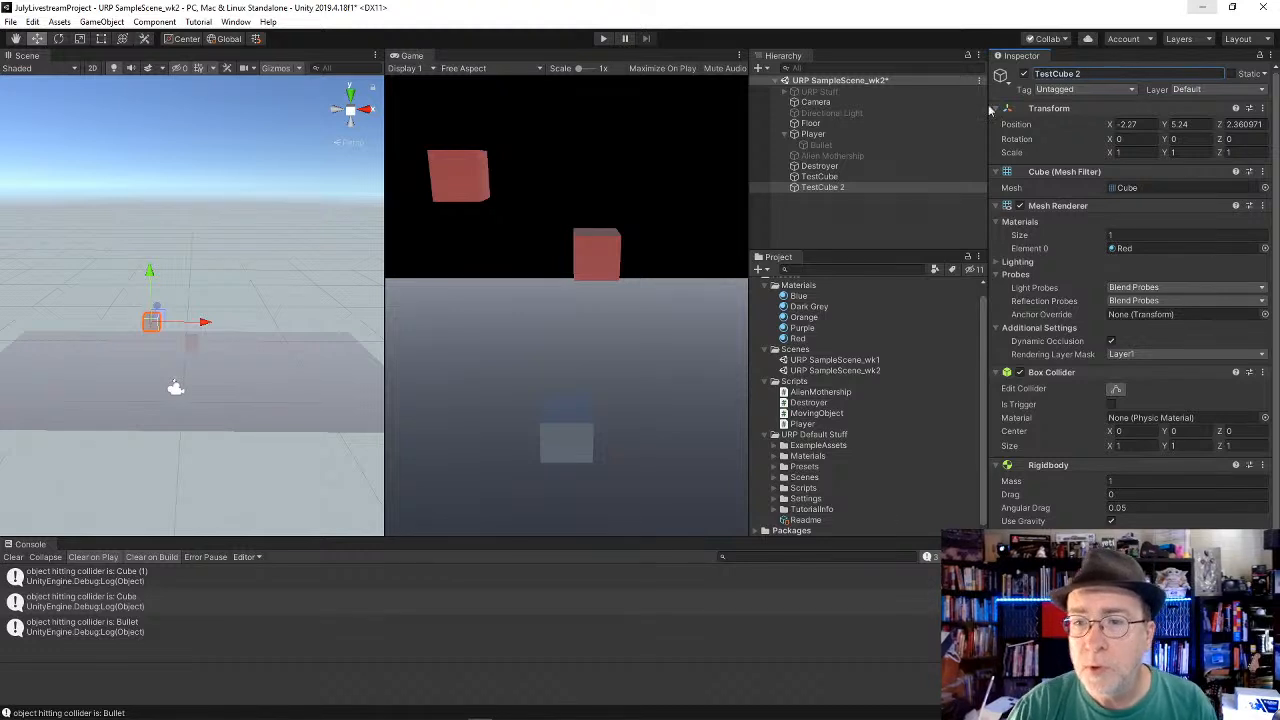
Step: Deactivate TestCube and TestCube 2 together
left_click(851, 177, "ctrl")
left_click(1024, 76)
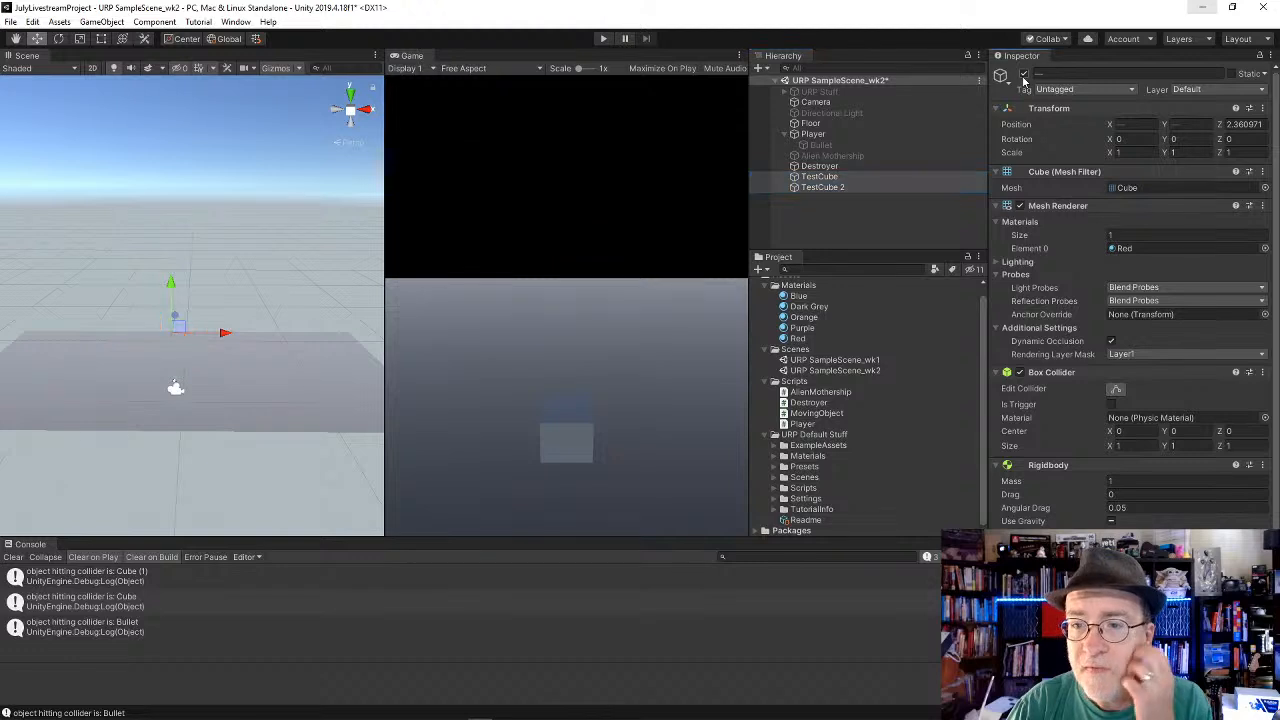
left_click(834, 166)
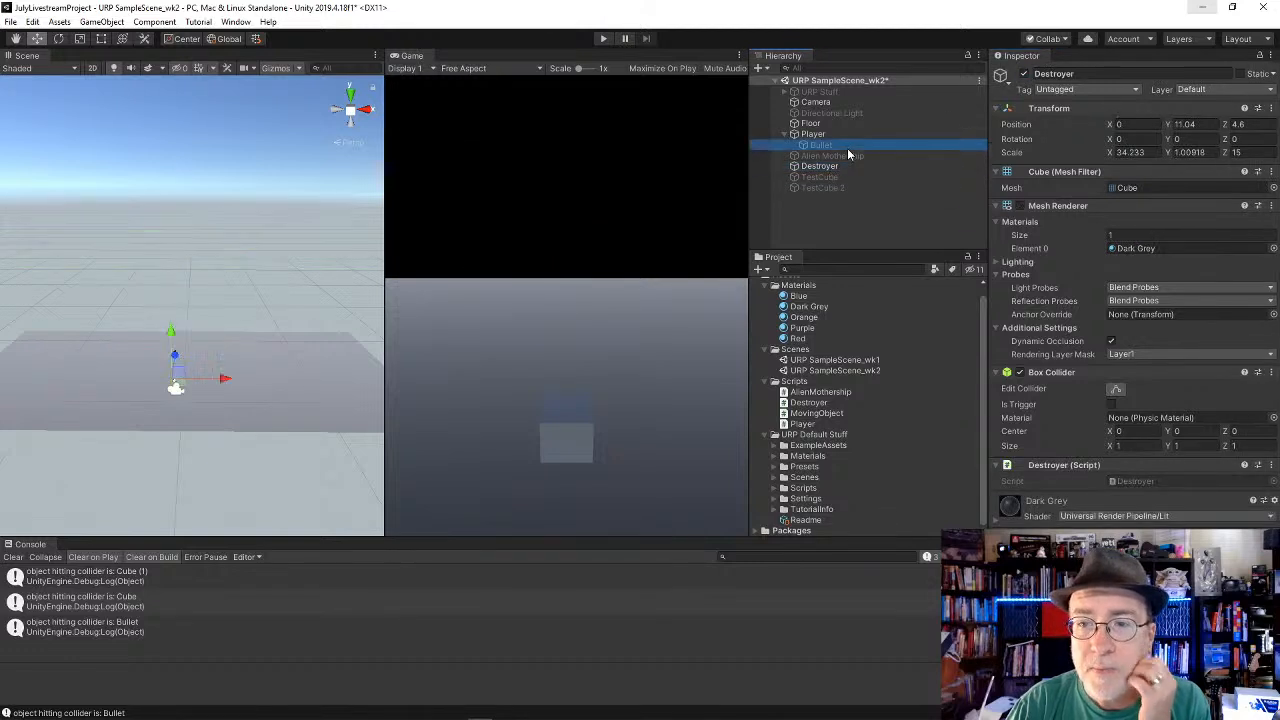
Step: Activate the Alien Mothership and save the scene
left_click(880, 155)
left_click(1022, 76)
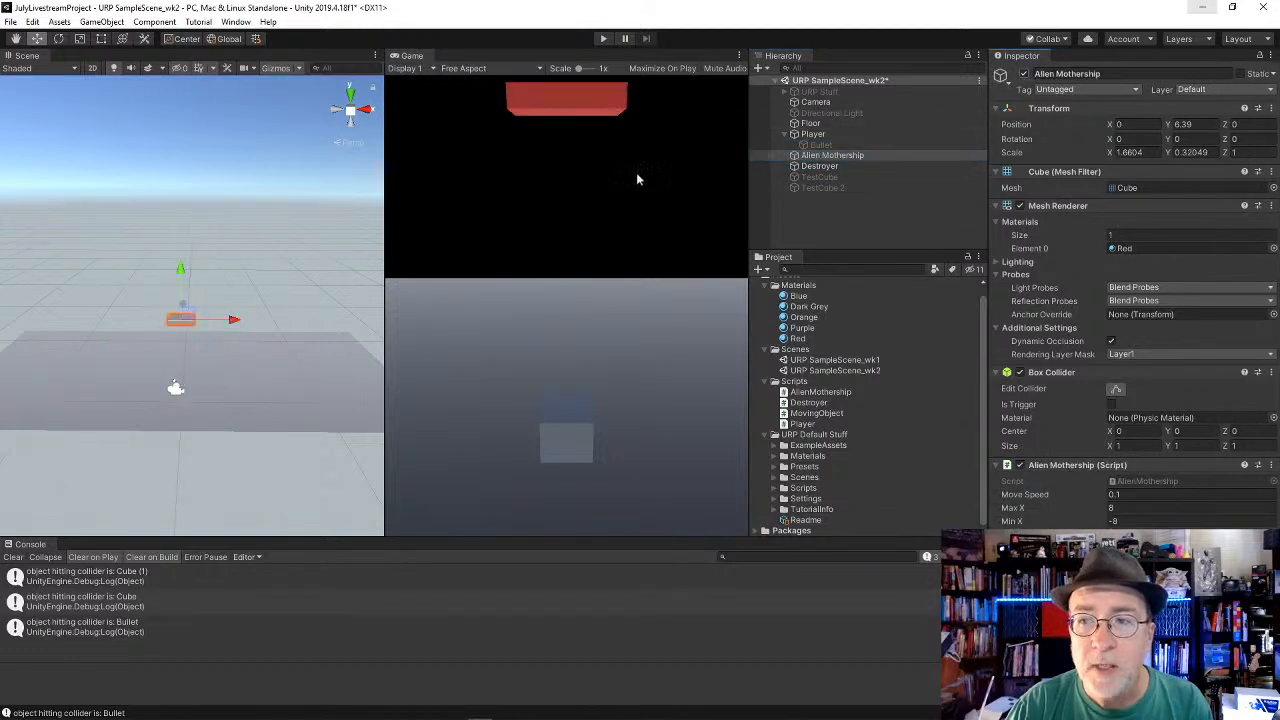
left_click(250, 186)
Step: Examine the components of the Floor, Player, Bullet, Alien Mothership and TestCube objects in turn
left_click(820, 145)
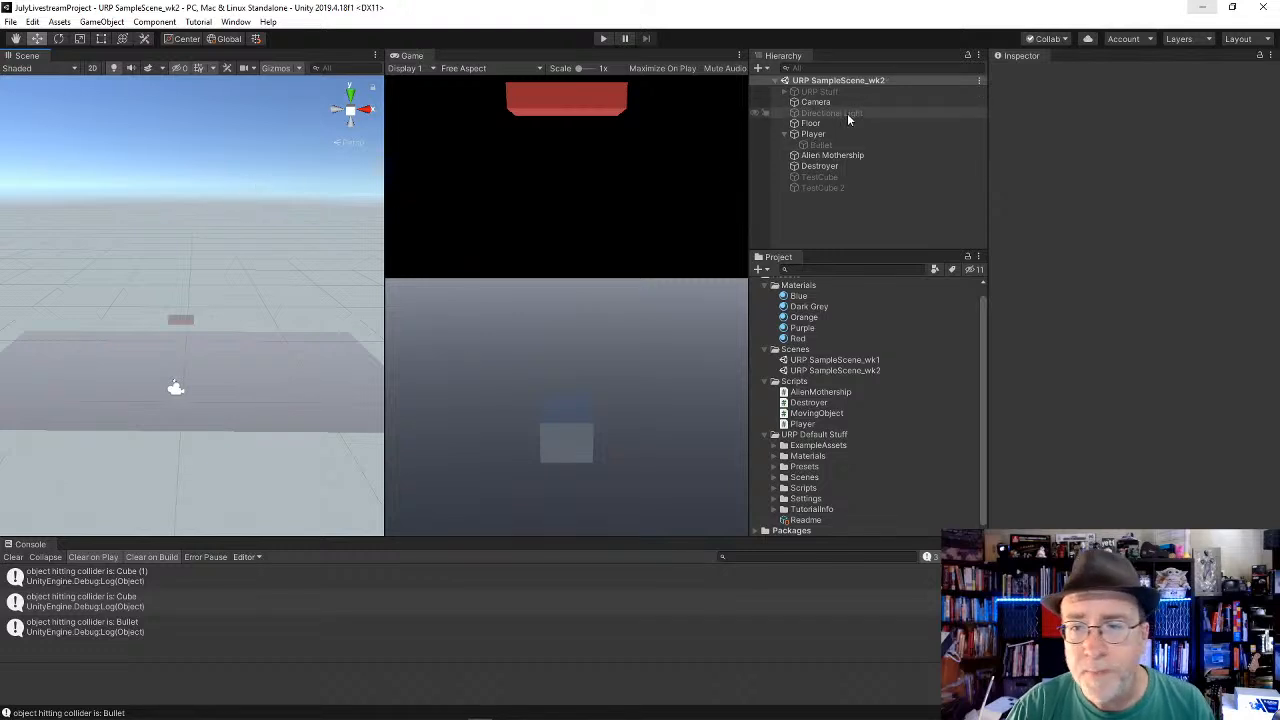
left_click(820, 124)
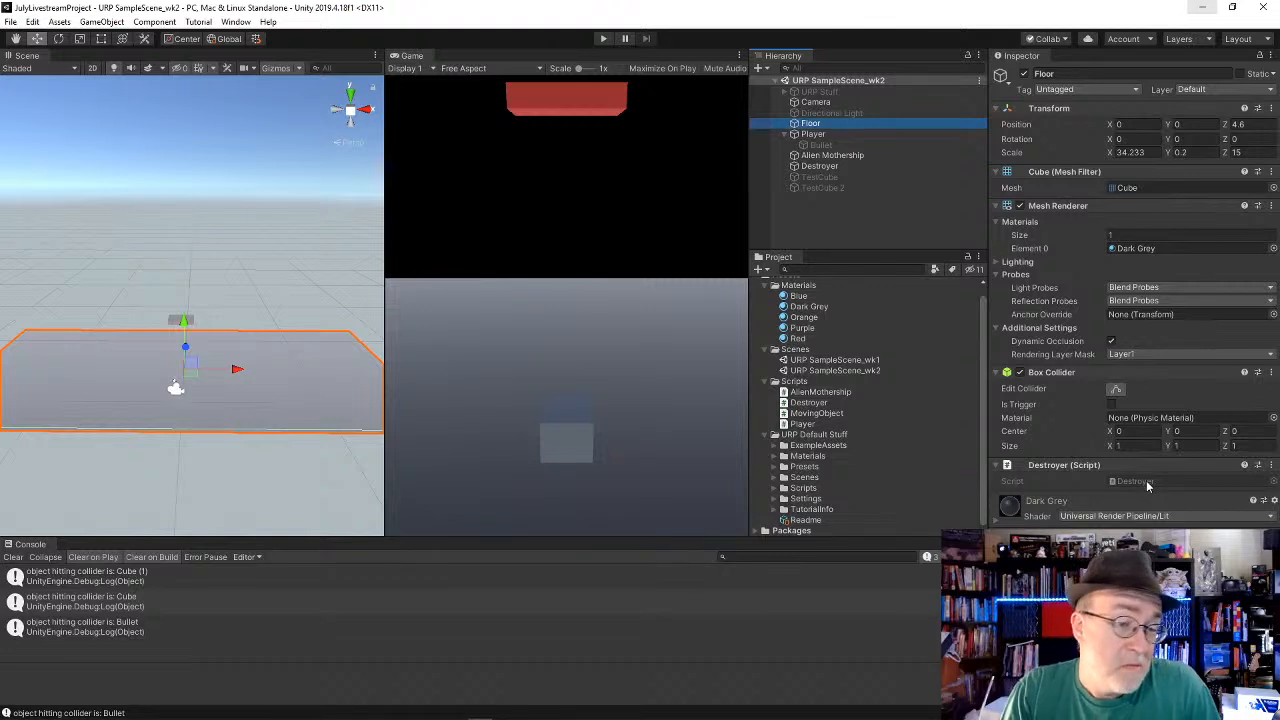
left_click(826, 134)
left_click(824, 147)
left_click(819, 157)
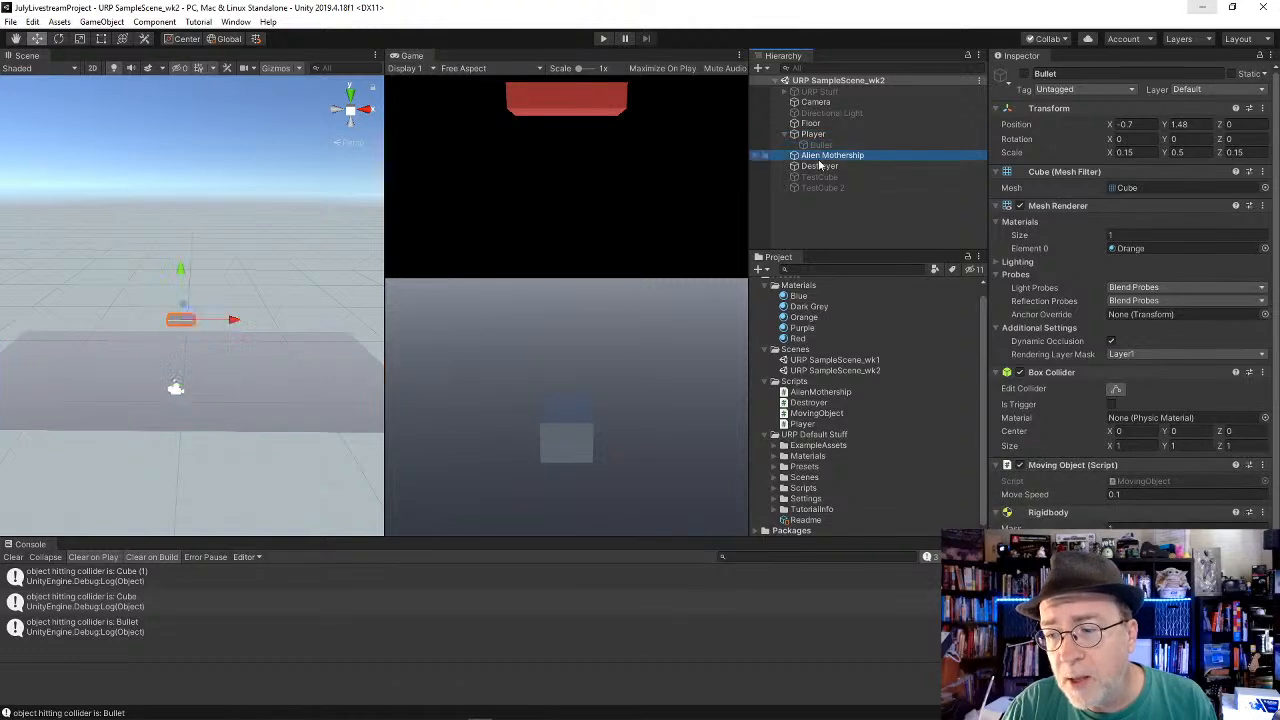
left_click(818, 177)
left_click(814, 157)
left_click(814, 147)
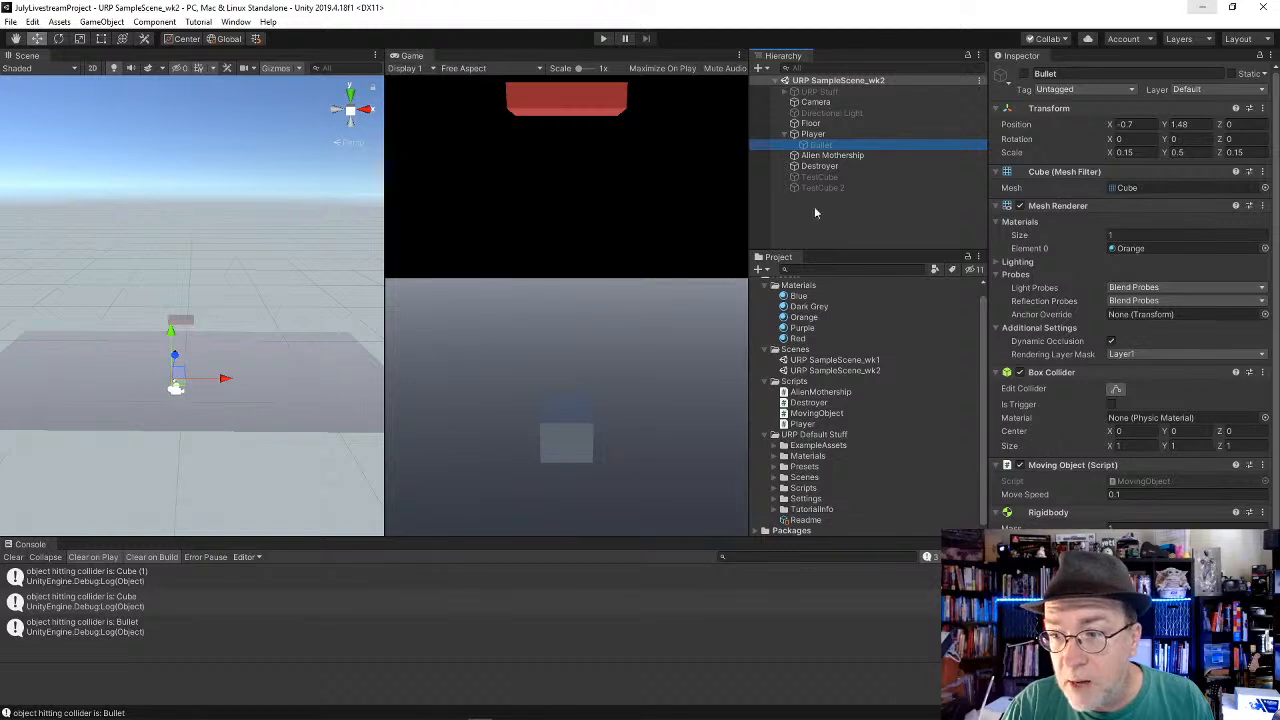
Step: Play the scene and test it by moving the Player from side to side while repeatedly firing bullets at the Alien Mothership and Destroyer
left_click(603, 38)
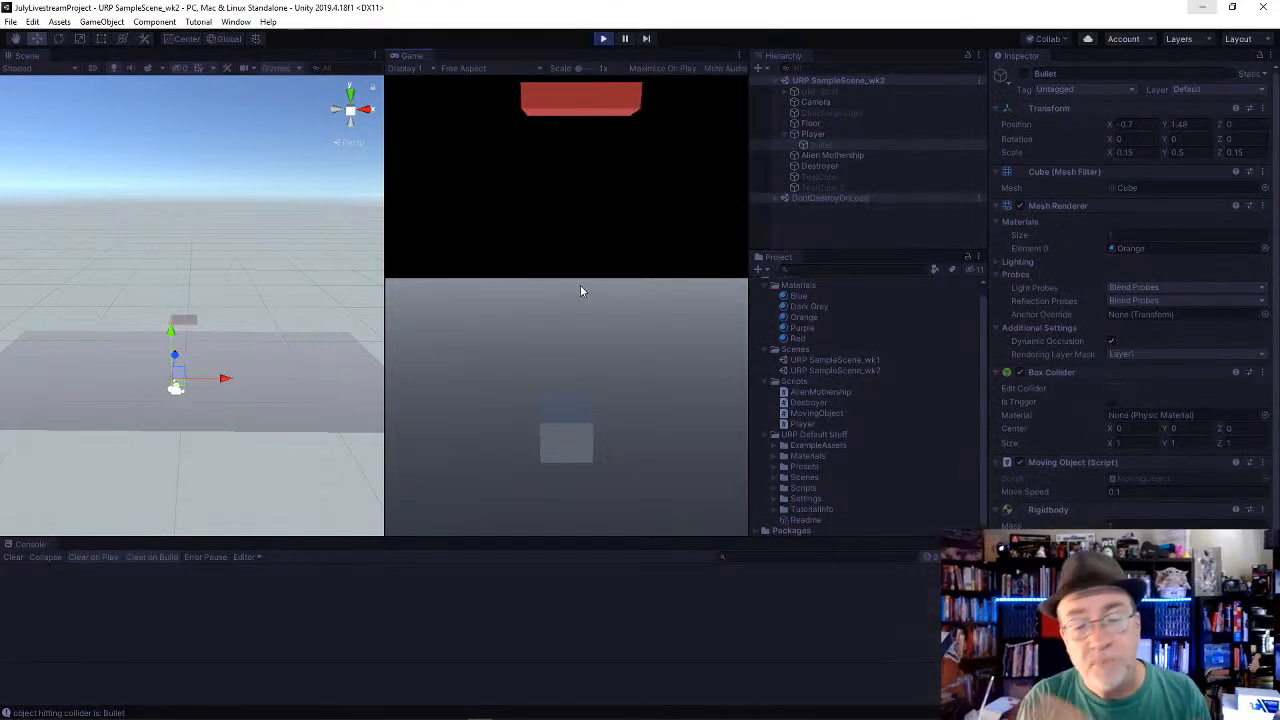
key("Right")
key("Left")
key("space")
key("space")
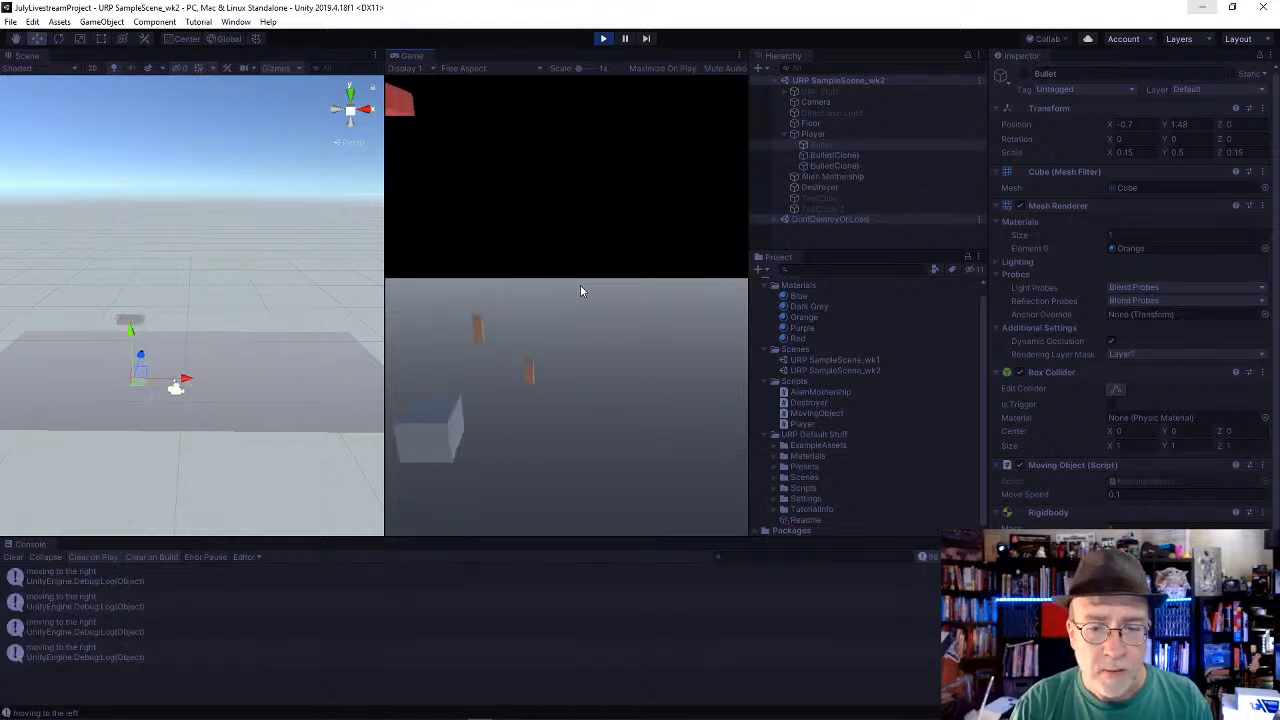
key("Right")
key("space")
key("Left")
key("space")
key("space")
key("Right")
key("space")
key("Left")
key("space")
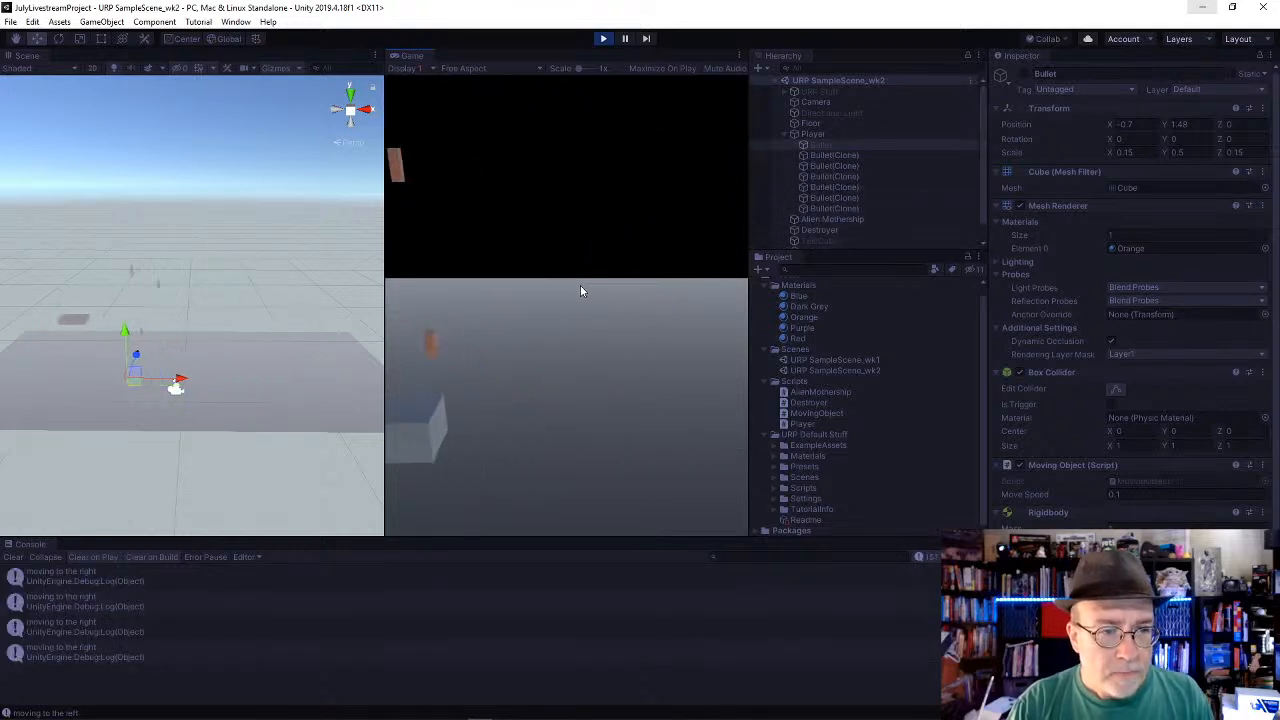
key("Right")
key("space")
key("space")
key("Left")
key("space")
key("Right")
key("space")
key("space")
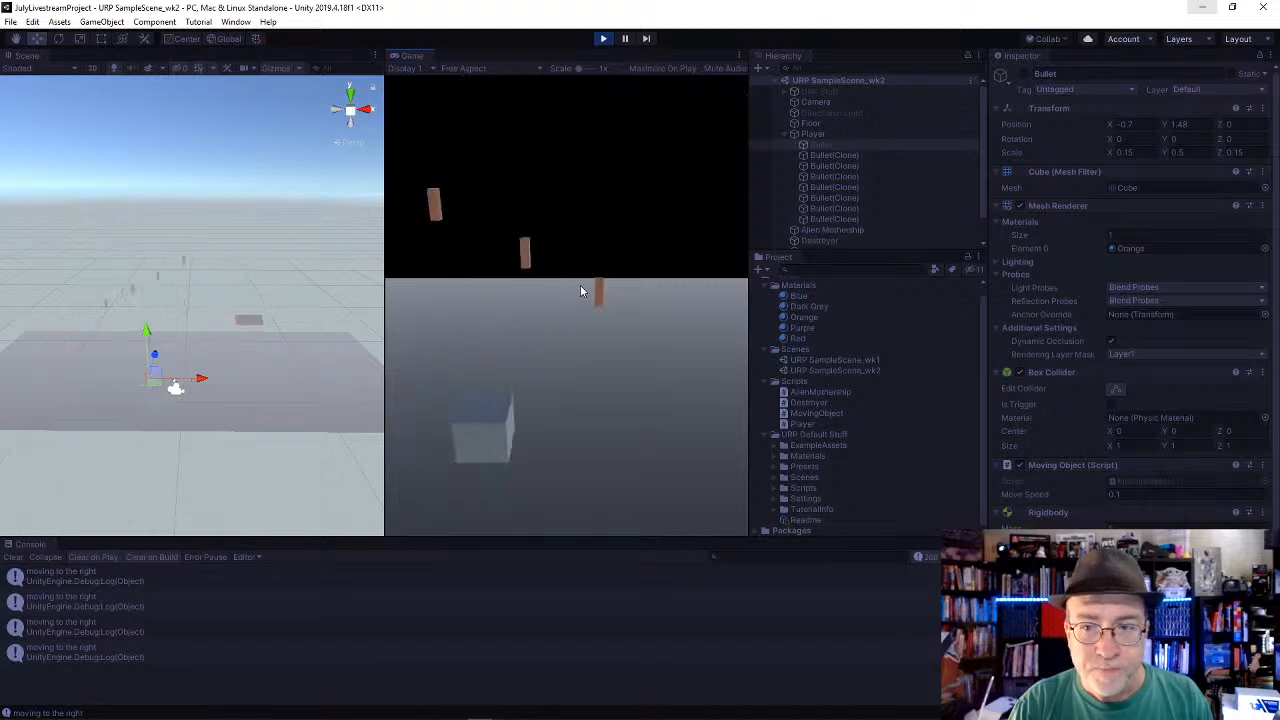
key("Left")
key("space")
key("space")
key("Right")
key("space")
key("space")
key("Left")
key("space")
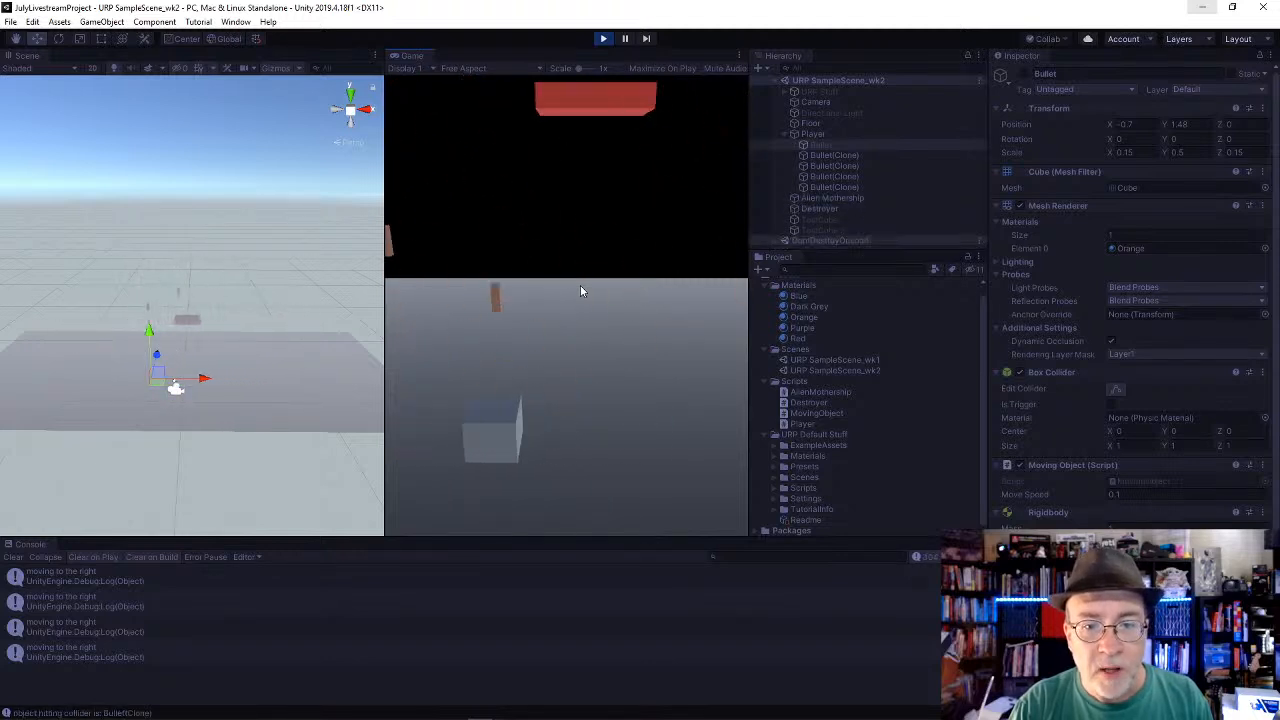
key("space")
key("space")
key("space")
key("Right")
key("space")
key("space")
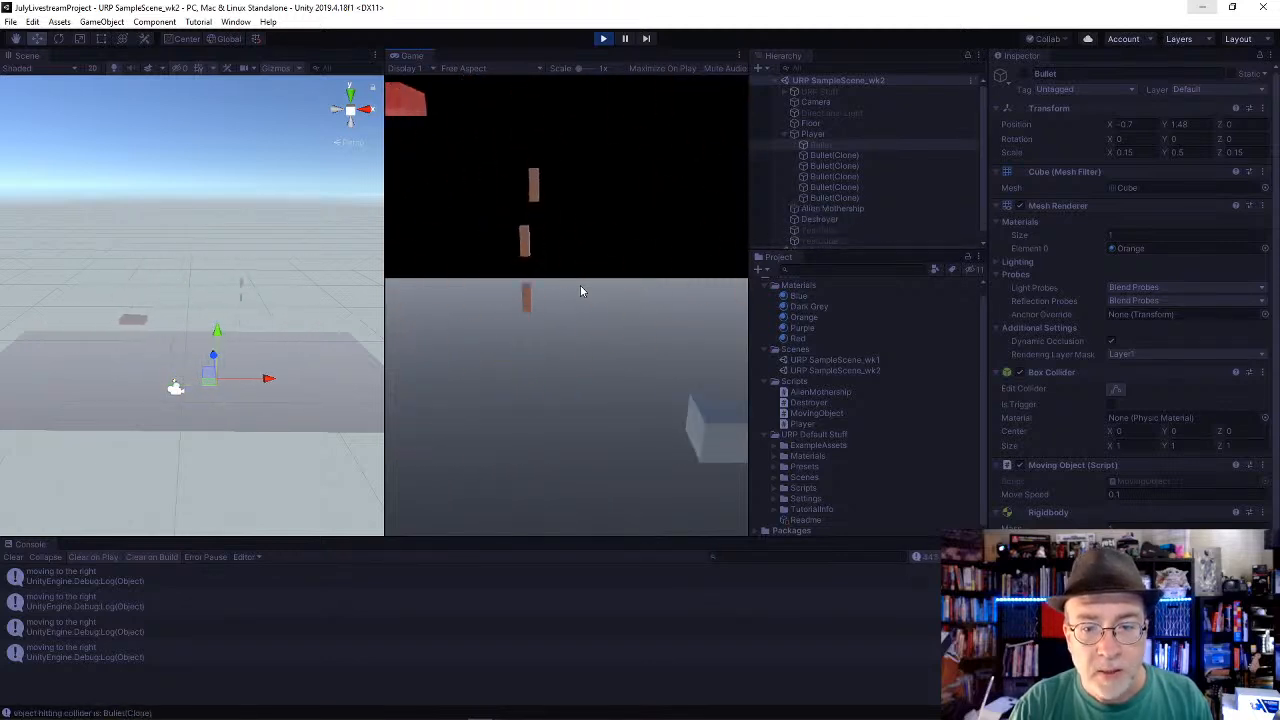
key("Left")
key("space")
key("space")
key("space")
key("Right")
key("space")
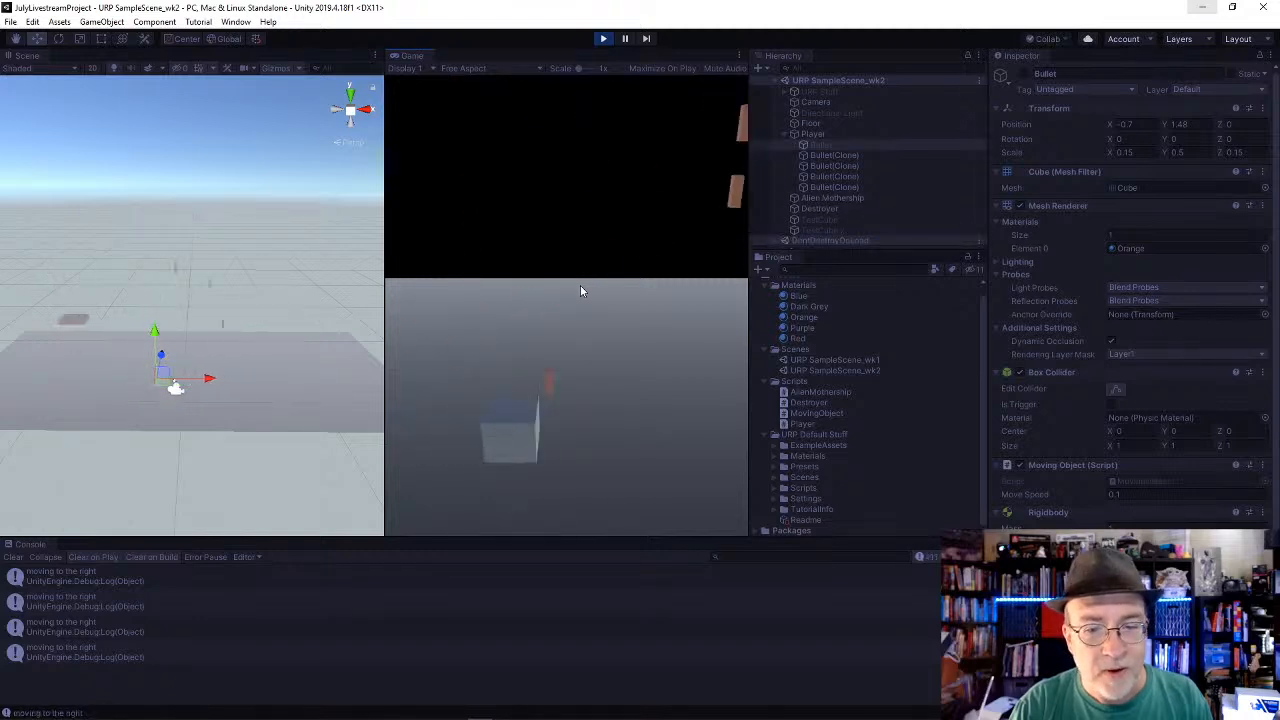
key("space")
key("space")
key("space")
key("Left")
key("space")
key("Right")
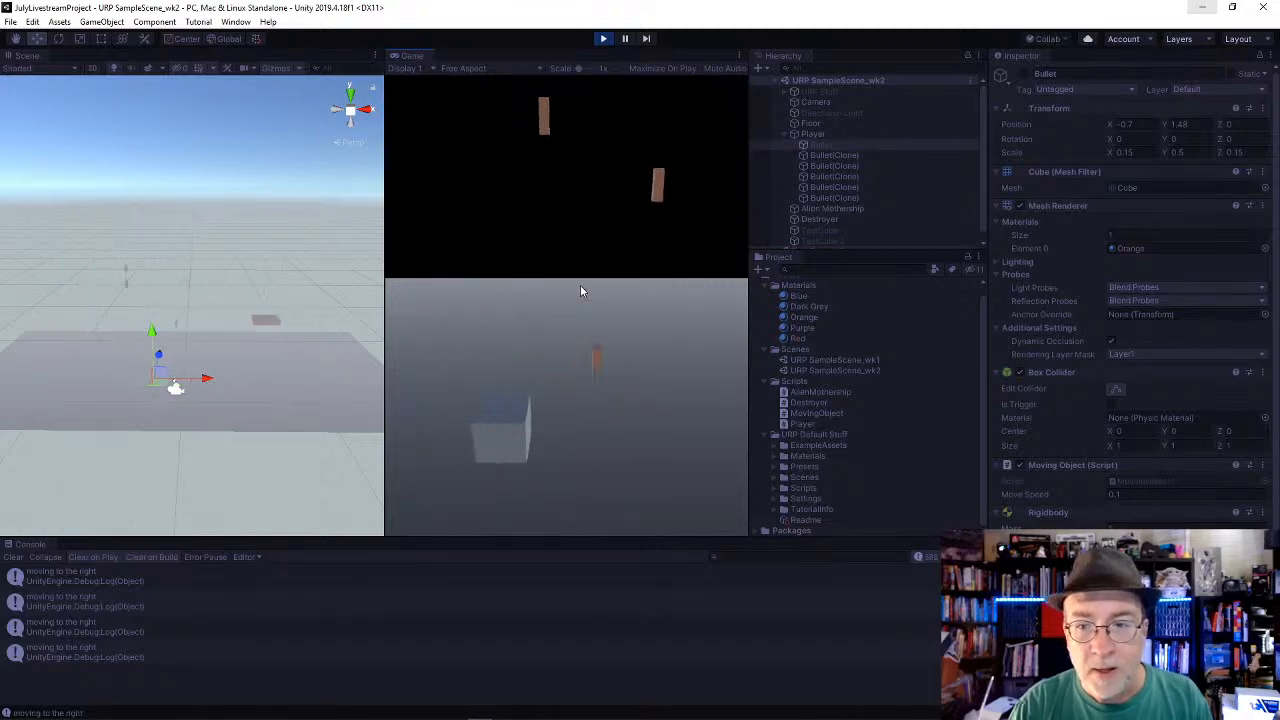
key("space")
key("Left")
key("space")
key("space")
key("space")
key("Right")
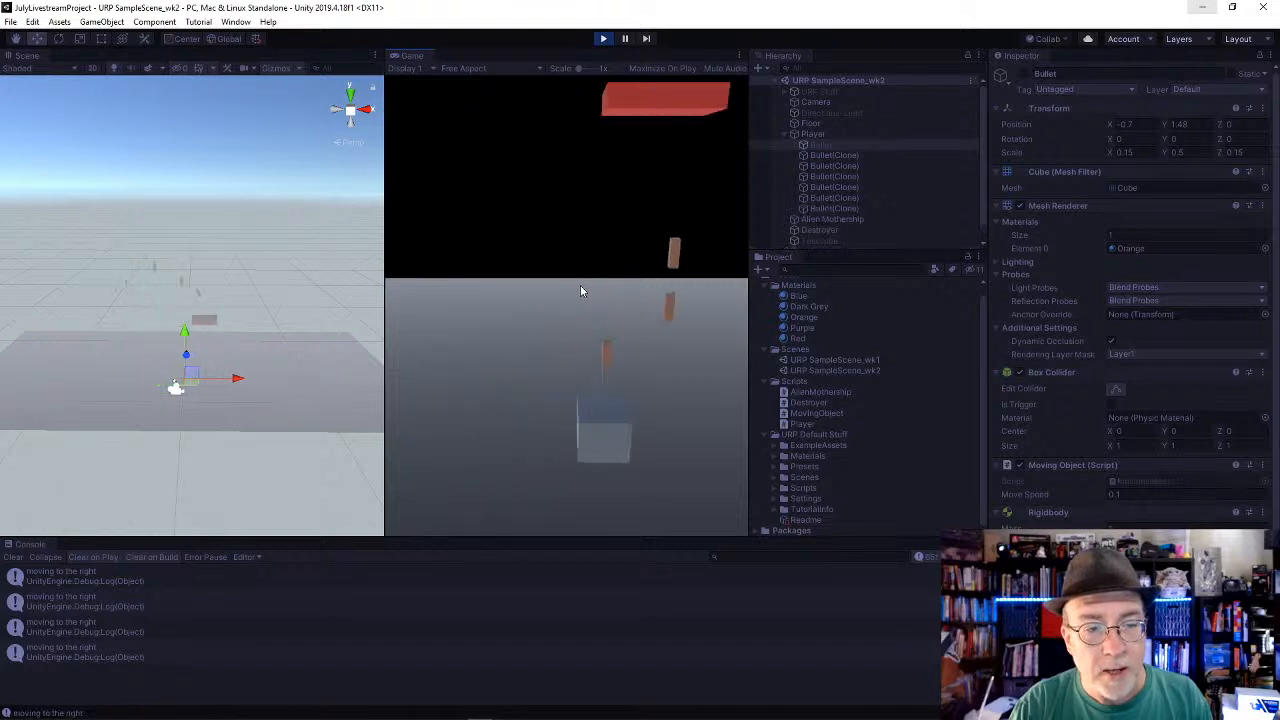
key("Left")
key("space")
key("space")
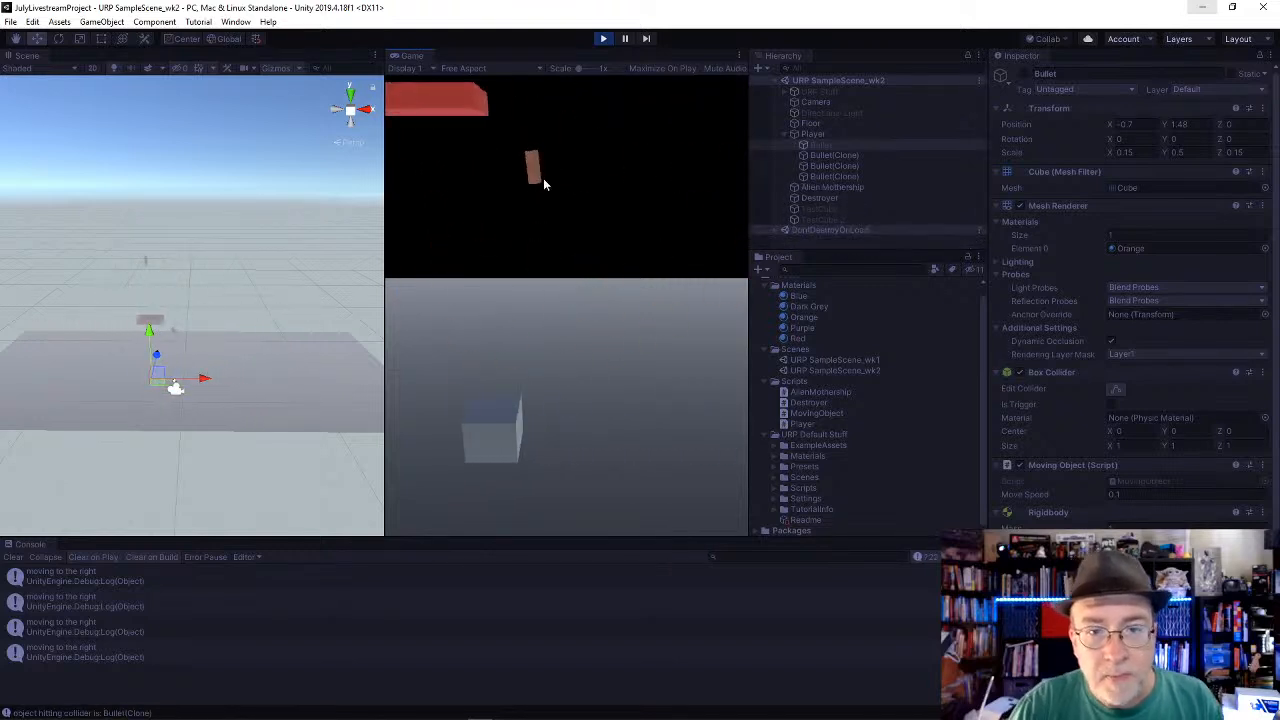
key("Right")
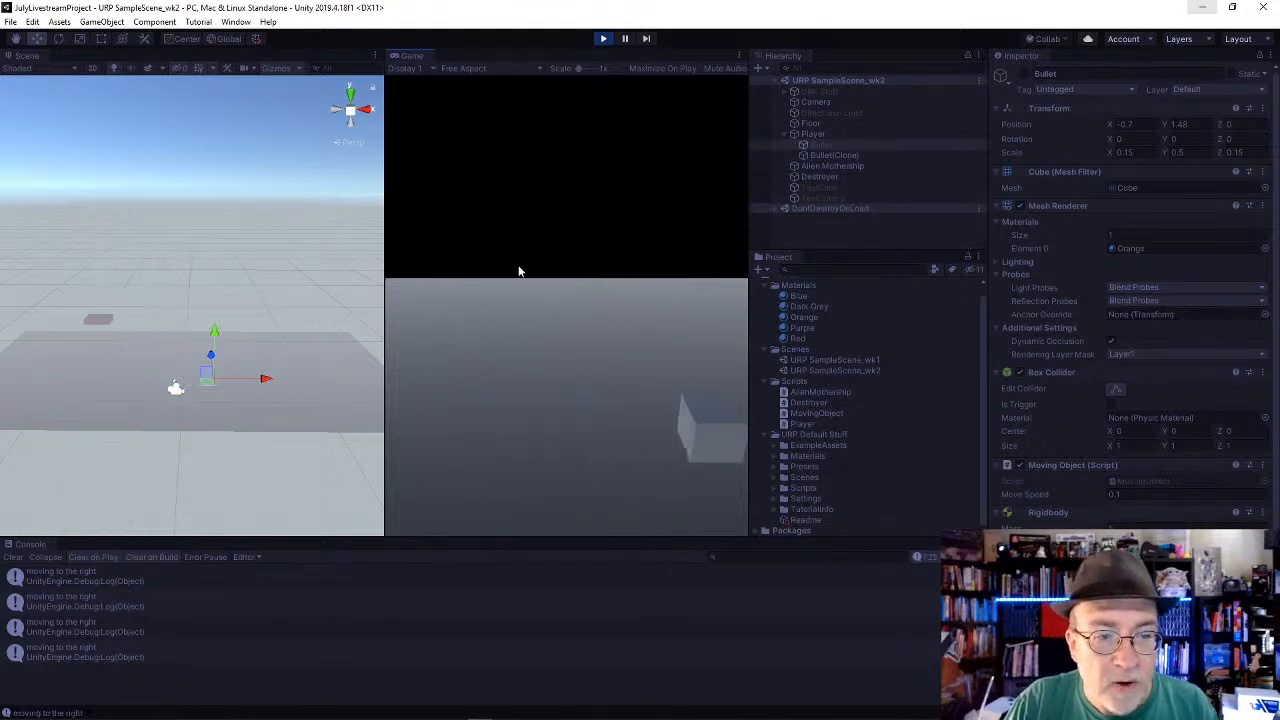
key("Left")
key("space")
key("space")
key("space")
key("space")
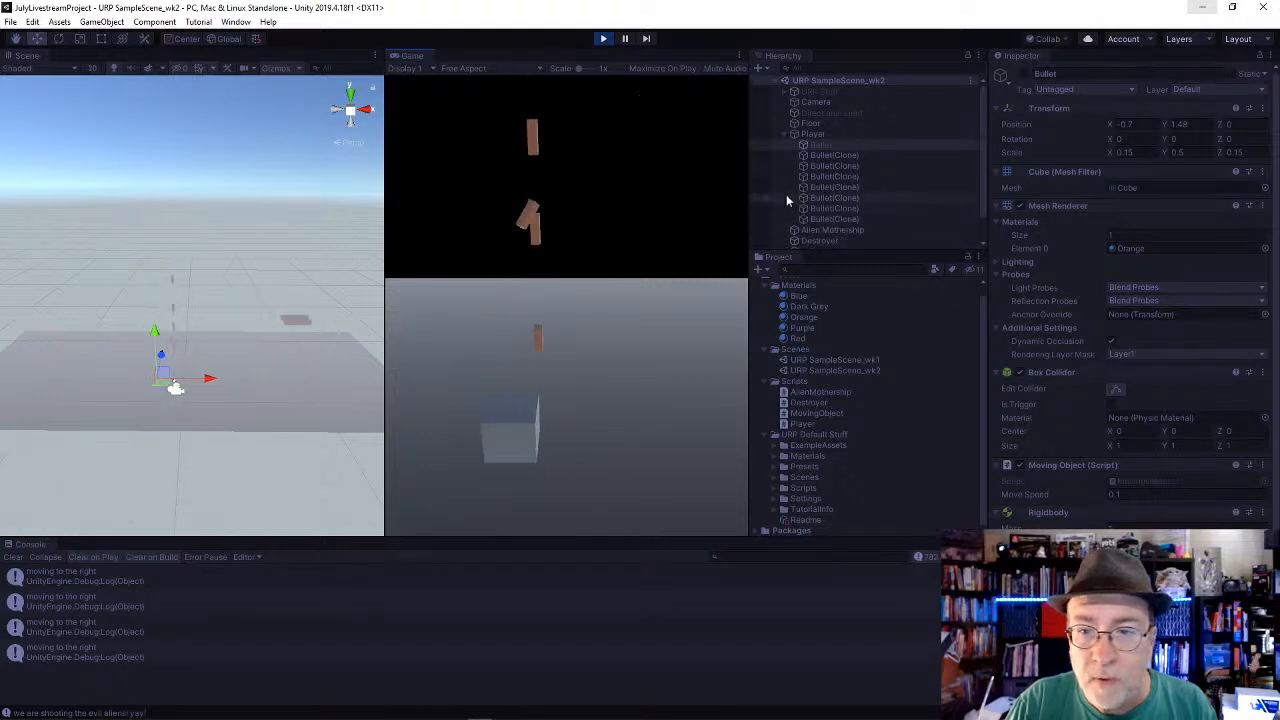
key("Right")
Step: Activate the original Bullet while the game runs, and check the remaining clone and the Player's Main Bullet reference
left_click(821, 135)
left_click(821, 145)
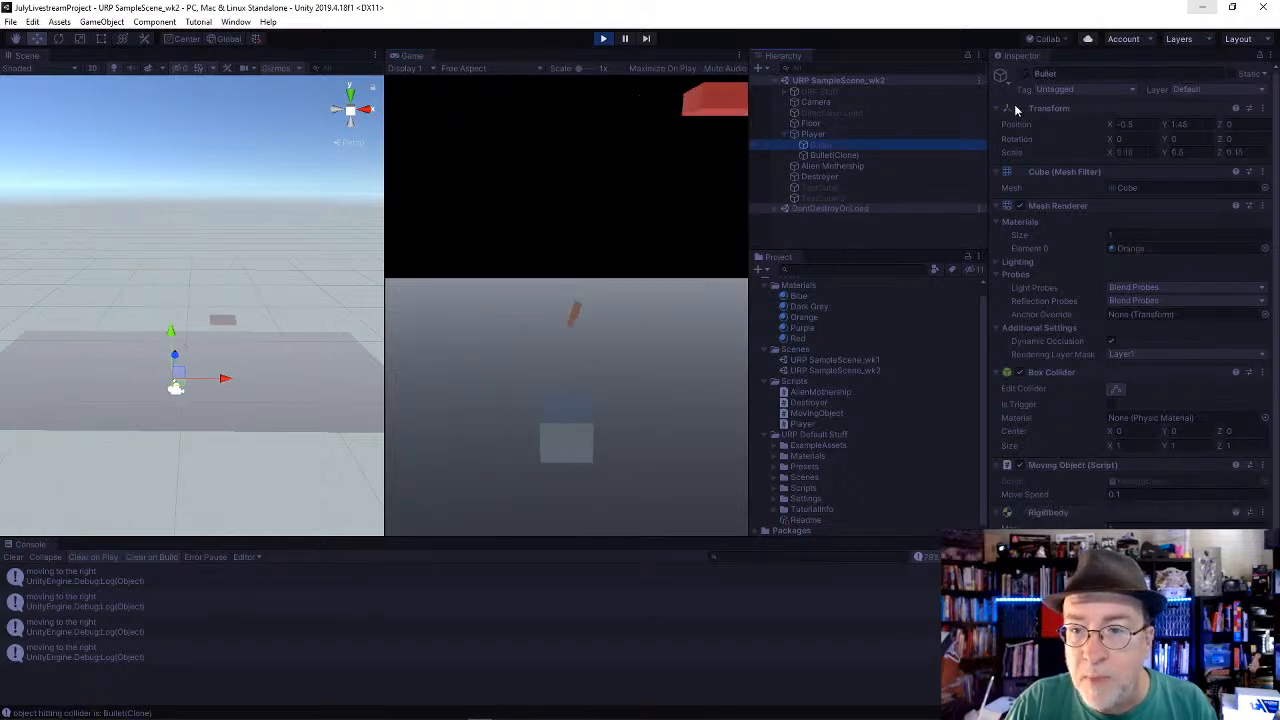
left_click(1022, 74)
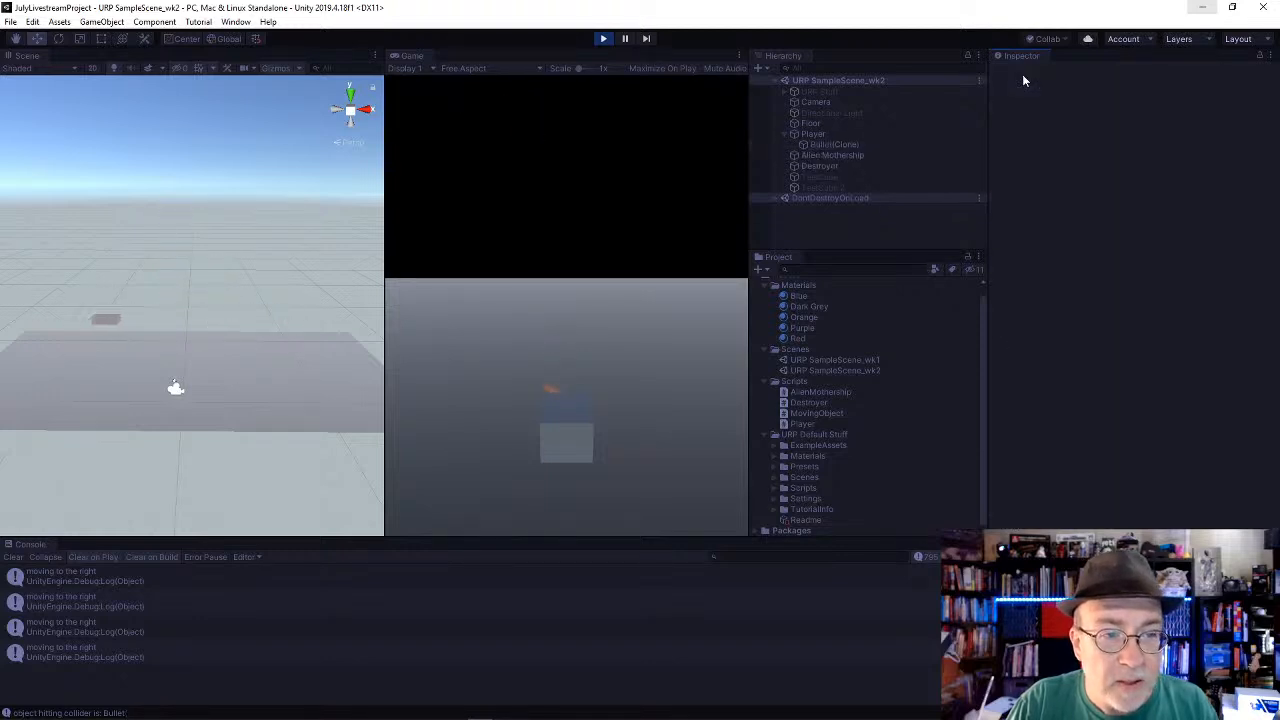
left_click(843, 146)
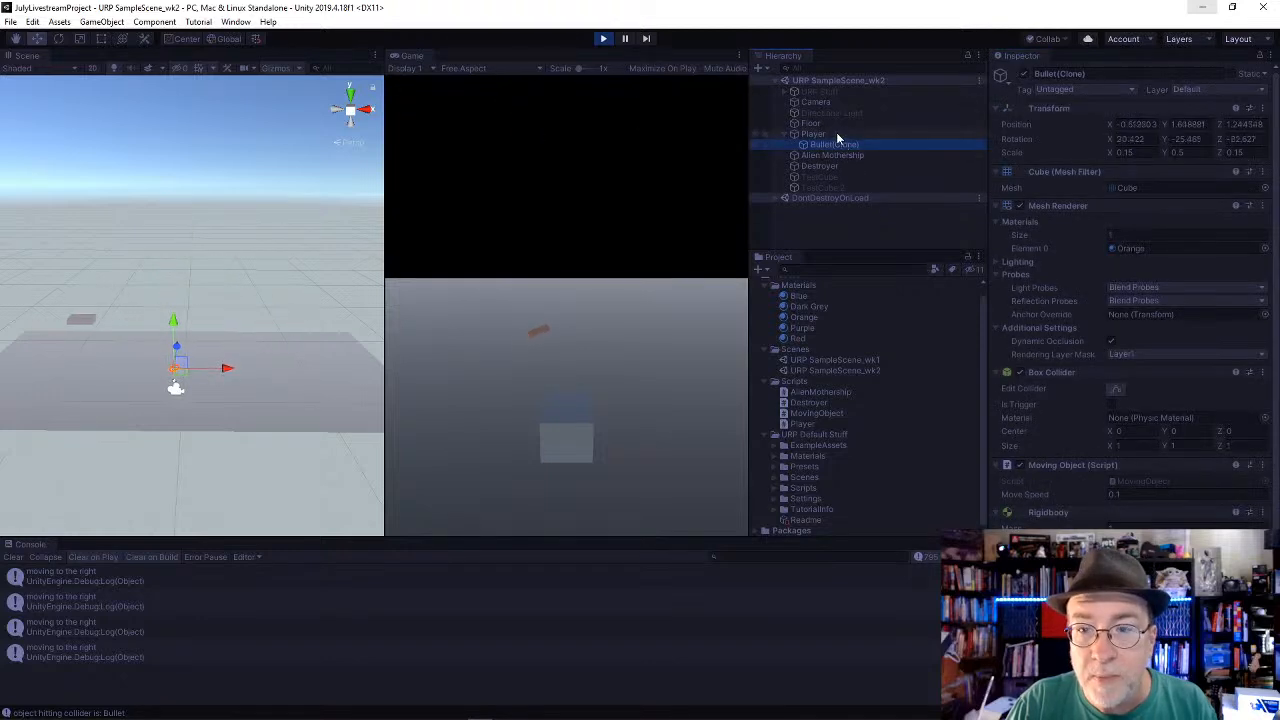
left_click(820, 134)
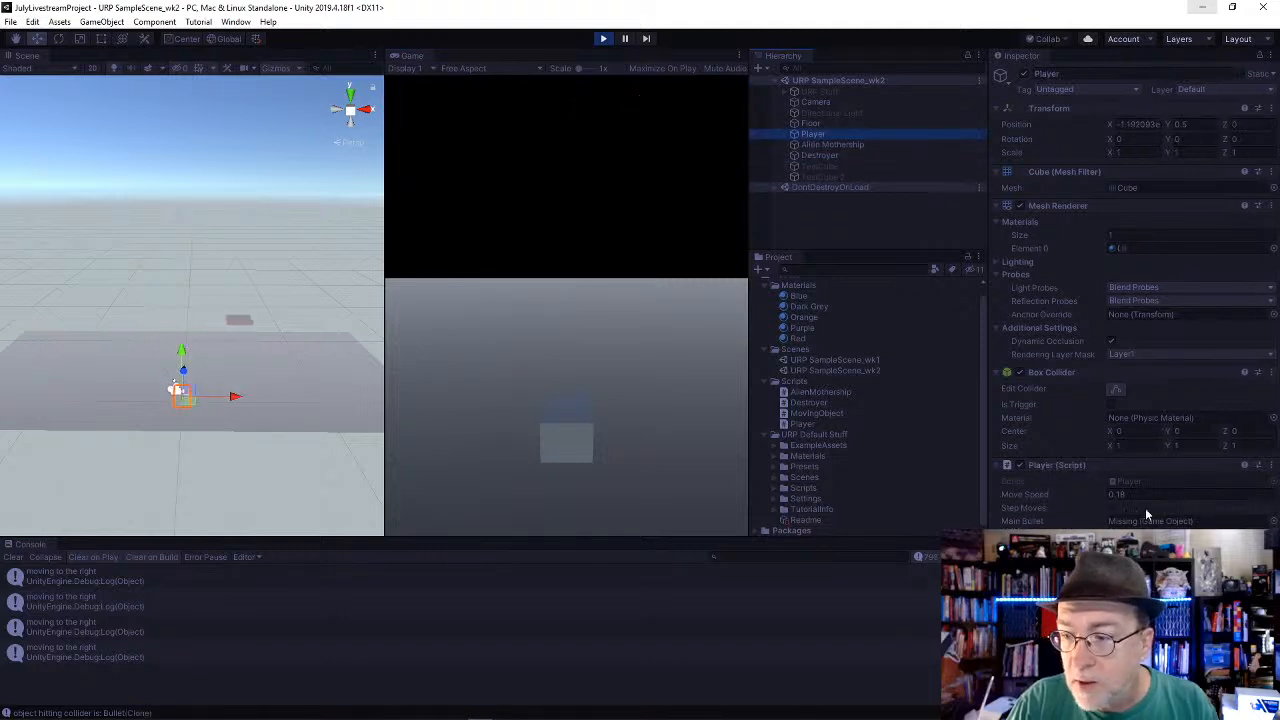
Step: Test moving the Player left and right in the running game, then stop playing and select the Bullet
left_click(597, 367)
key("Left")
key("Right")
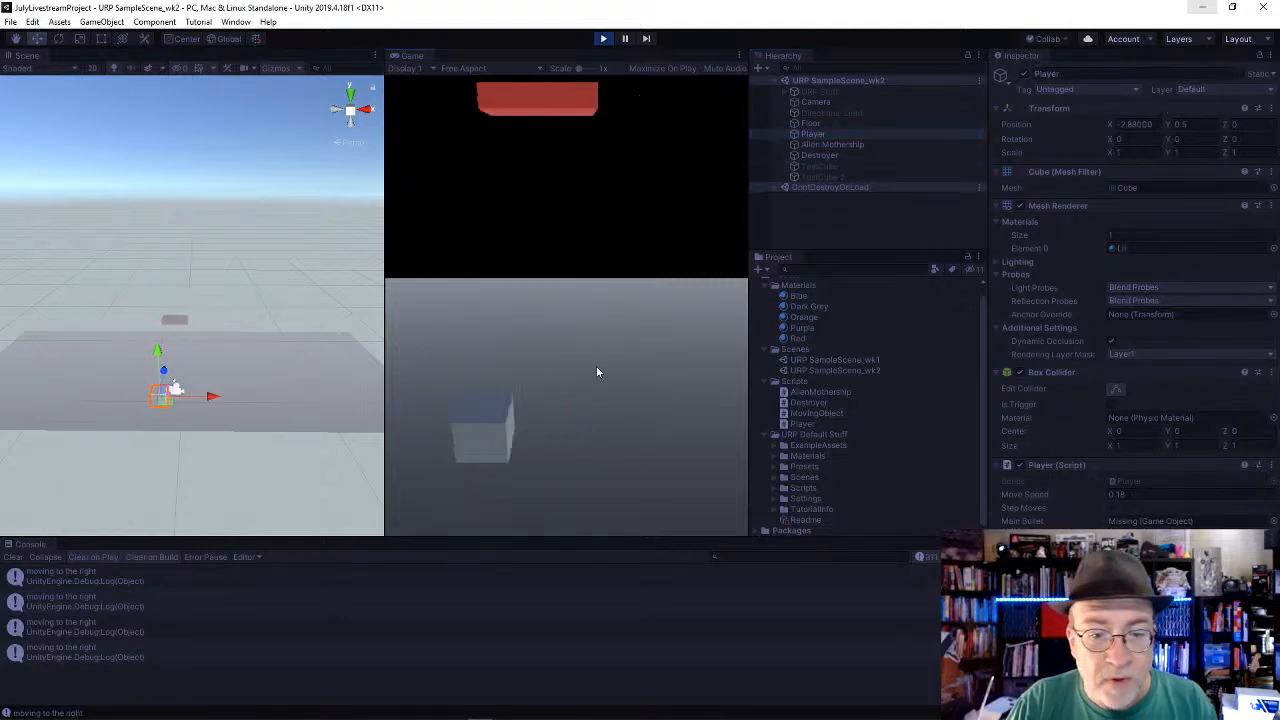
key("Left")
key("Right")
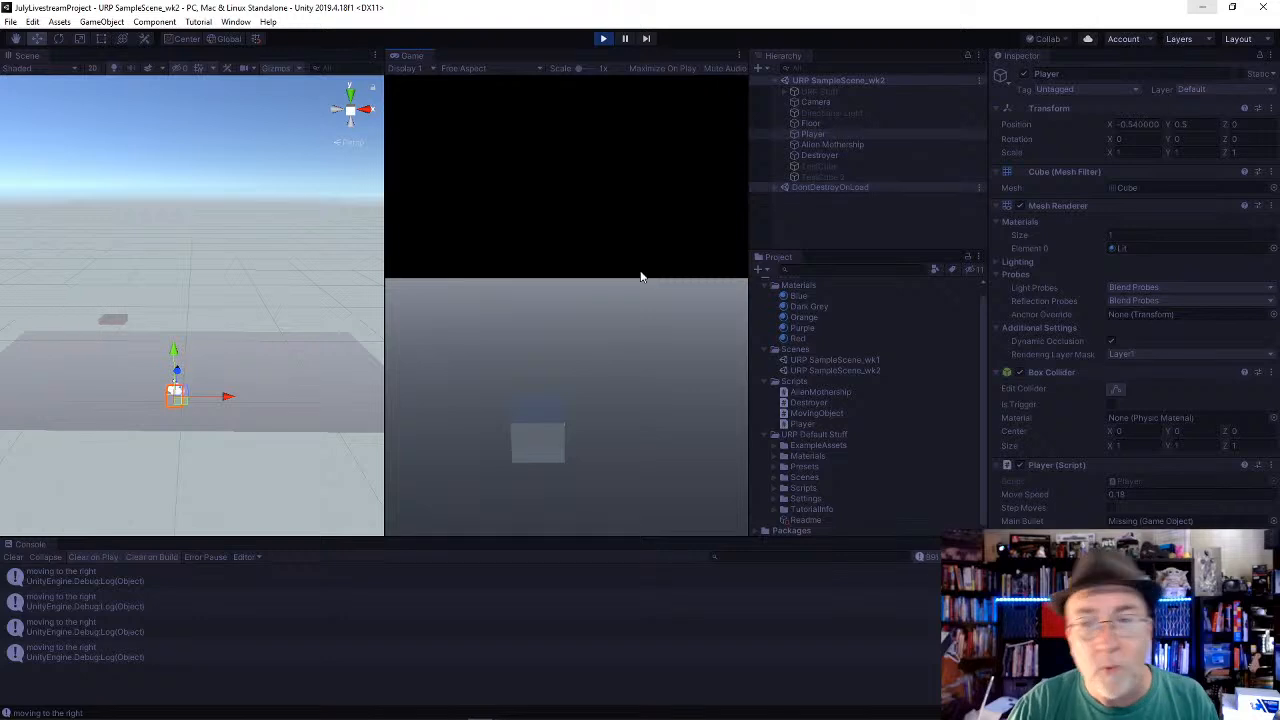
left_click(604, 39)
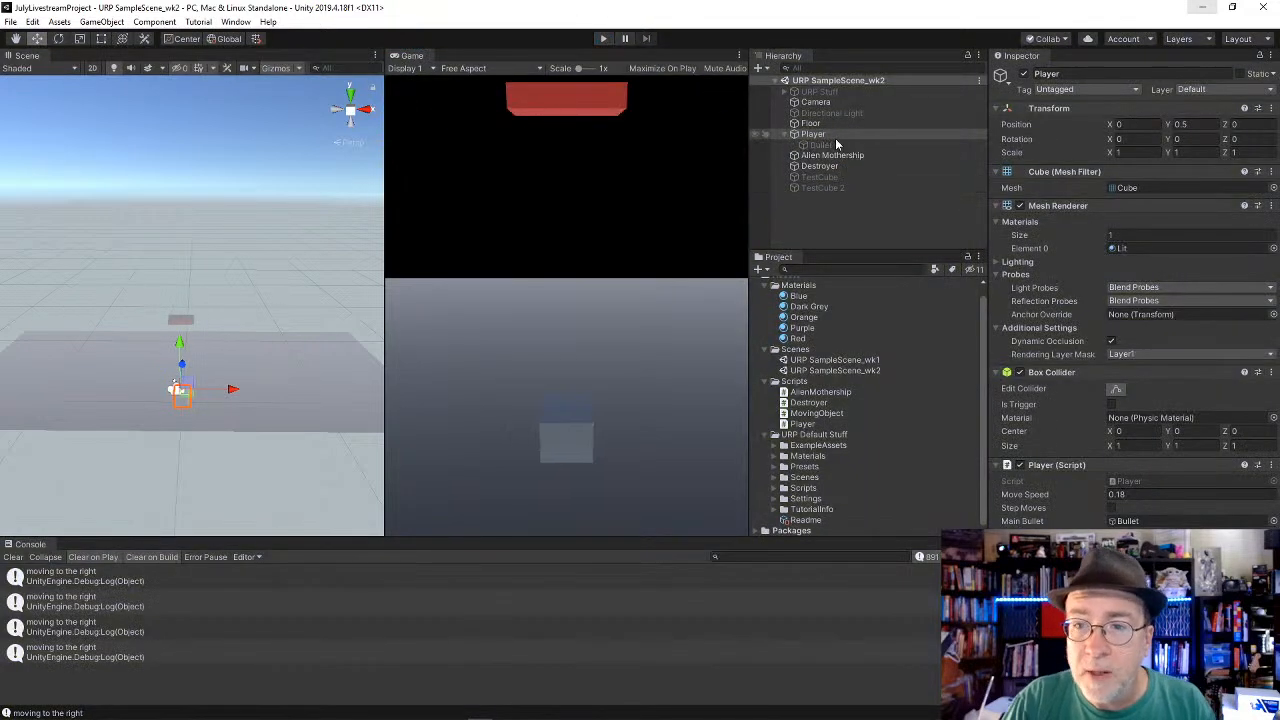
left_click(828, 144)
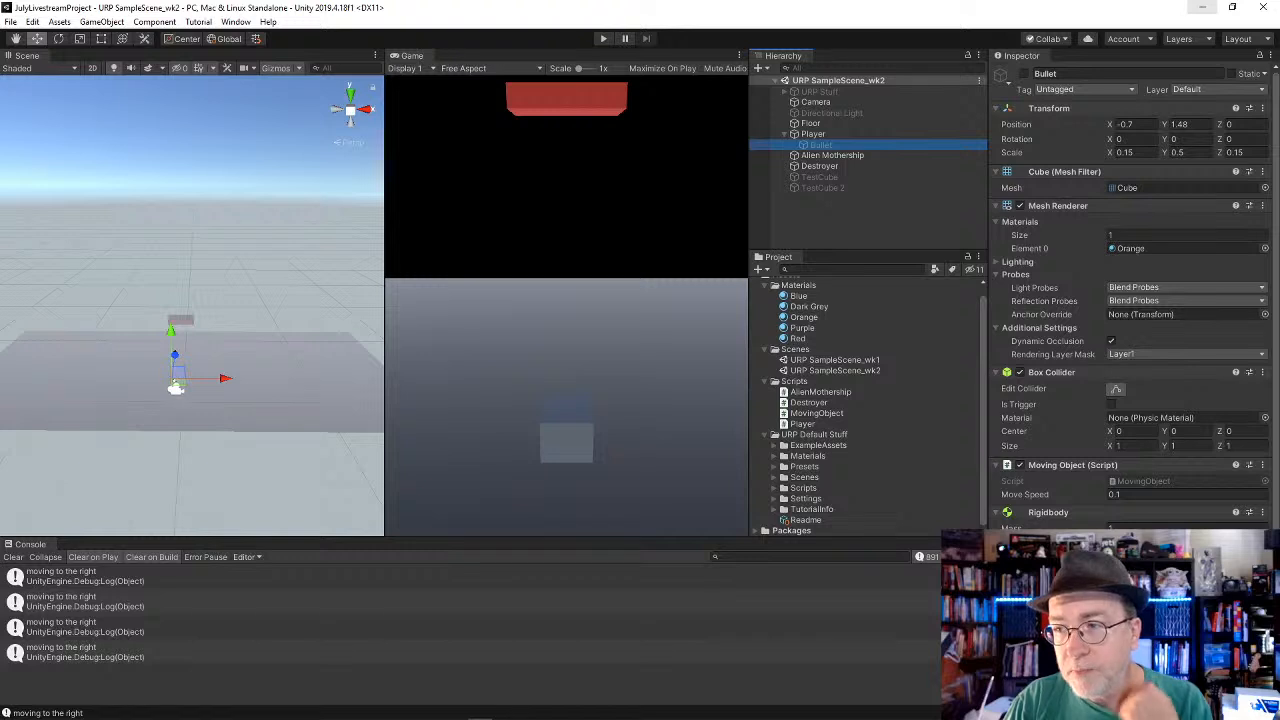
Step: Set the Bullet's X and Y position to 0 so it sits at the Player's origin
left_click(1134, 124)
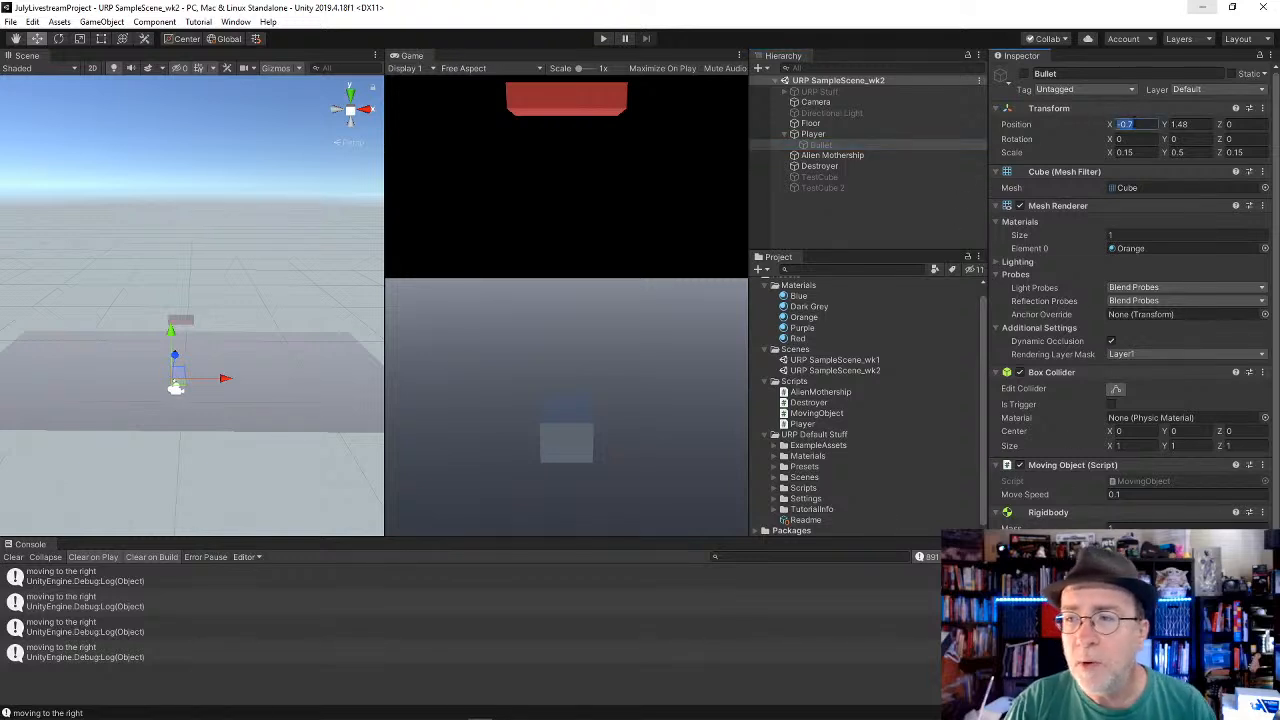
type("0")
key("Tab")
type("0")
key("Tab")
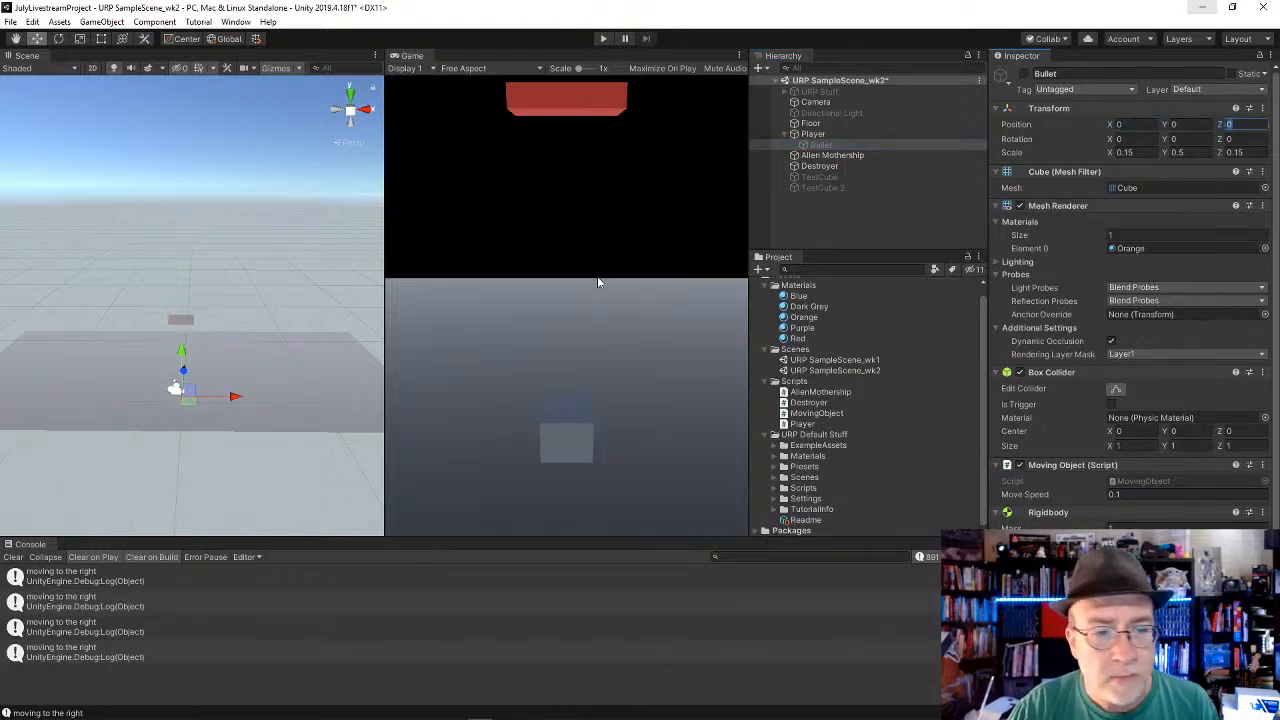
Step: Remove the Destroyer script component from the Floor object
left_click(813, 134)
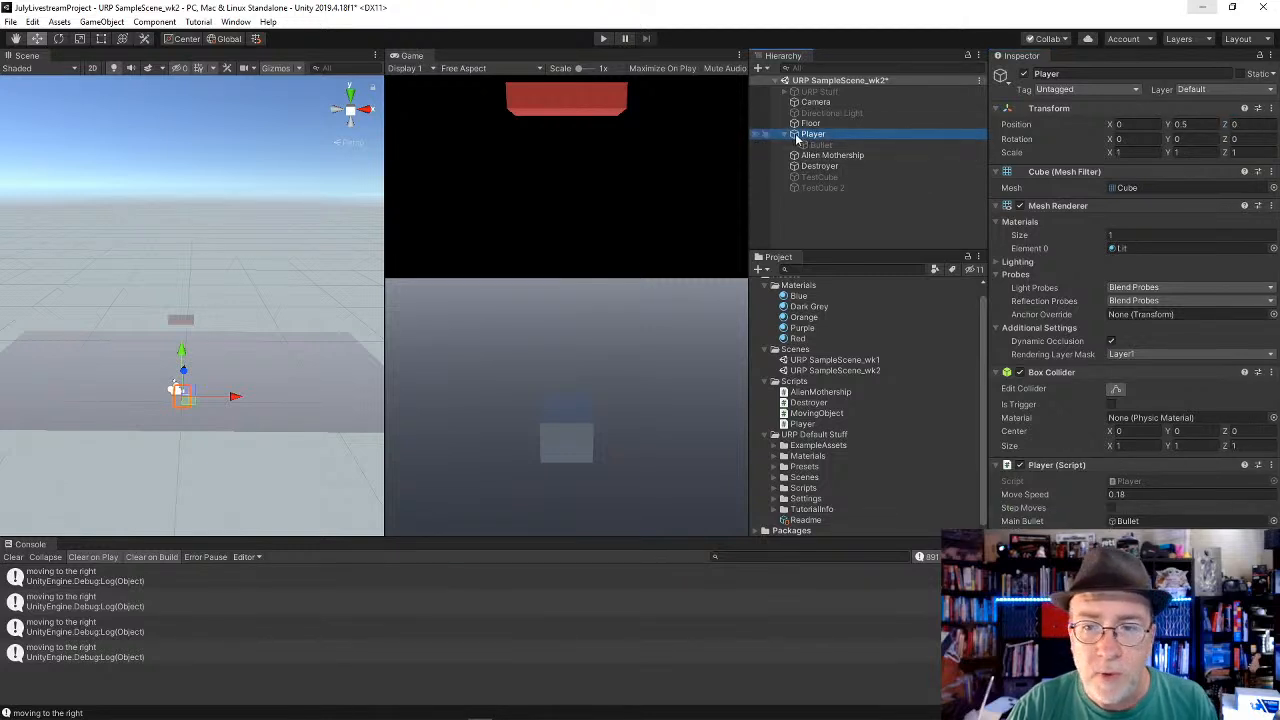
left_click(811, 123)
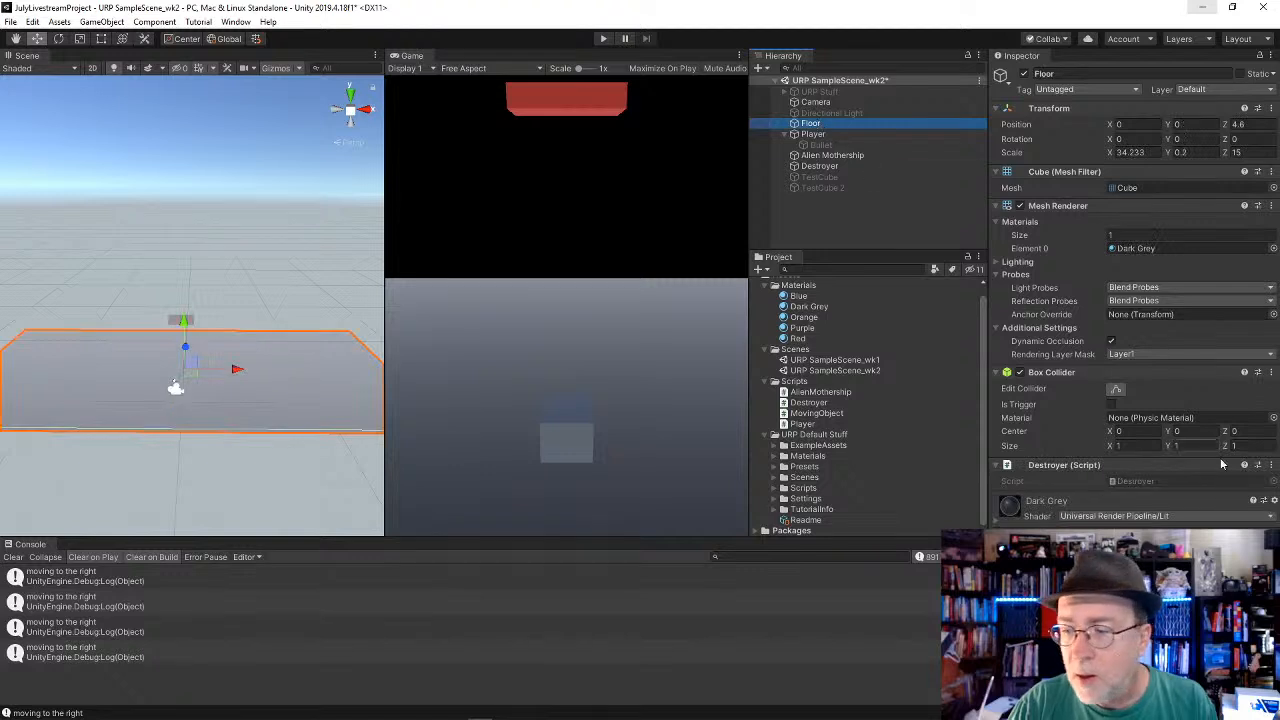
left_click(1271, 465)
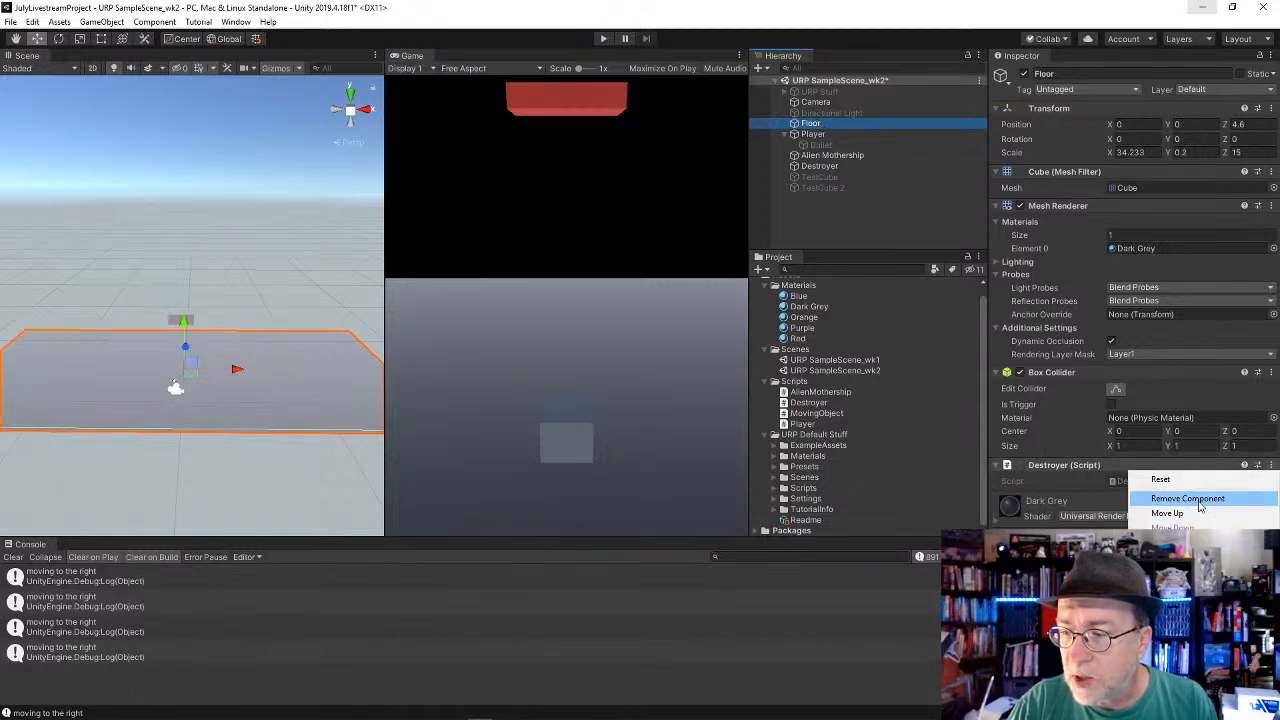
left_click(1180, 497)
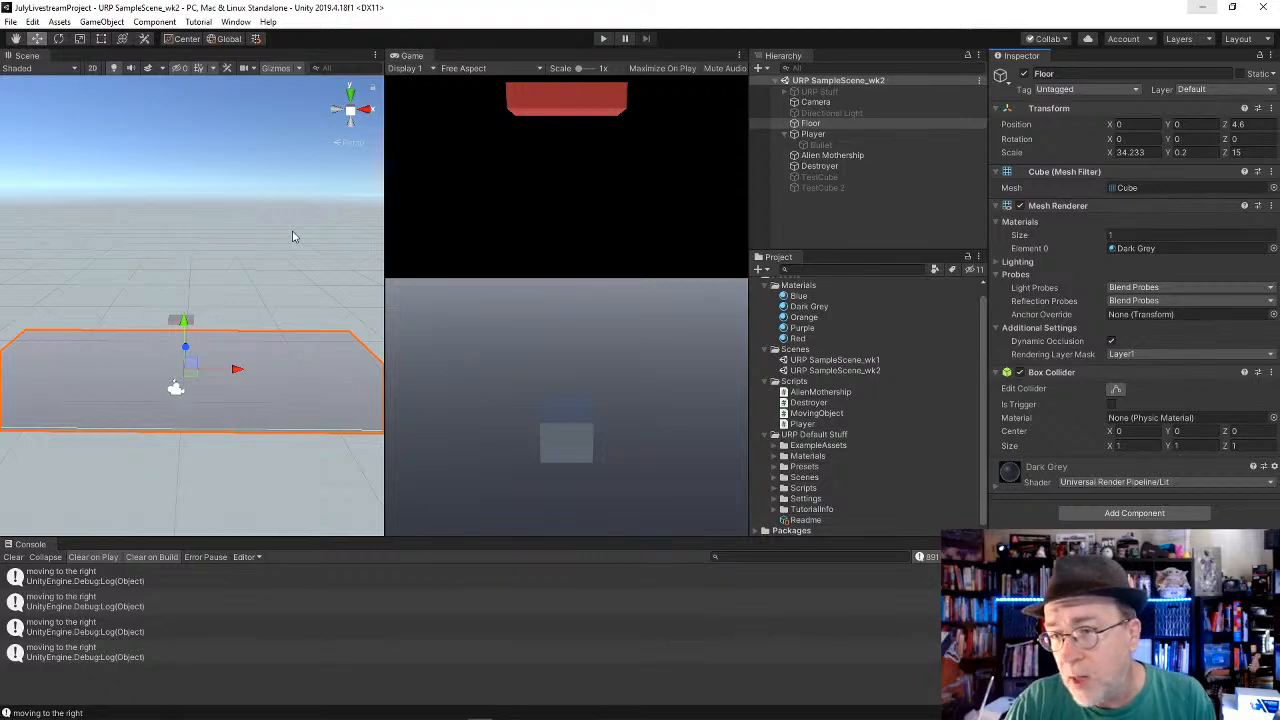
left_click(831, 155)
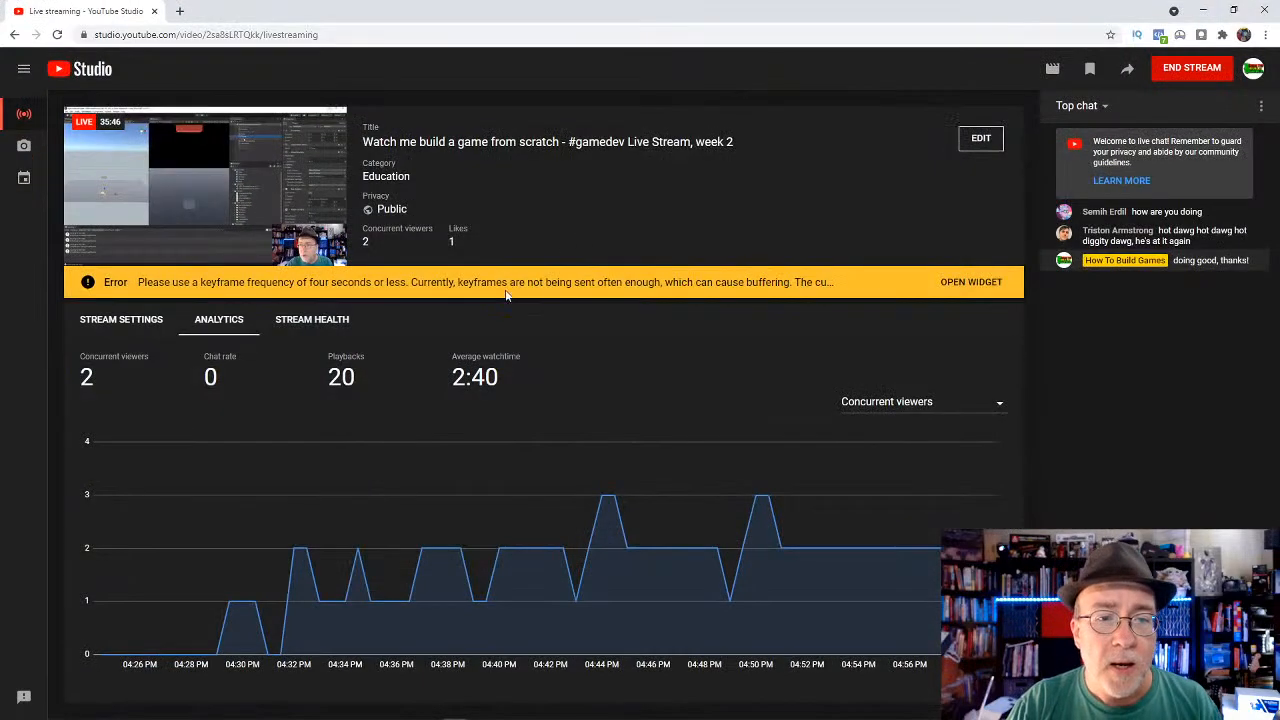
Step: Switch to Visual Studio and comment out the Debug.Log line in the OnCollisionEnter method of Destroyer.cs
key("alt+Tab")
key("alt+Tab")
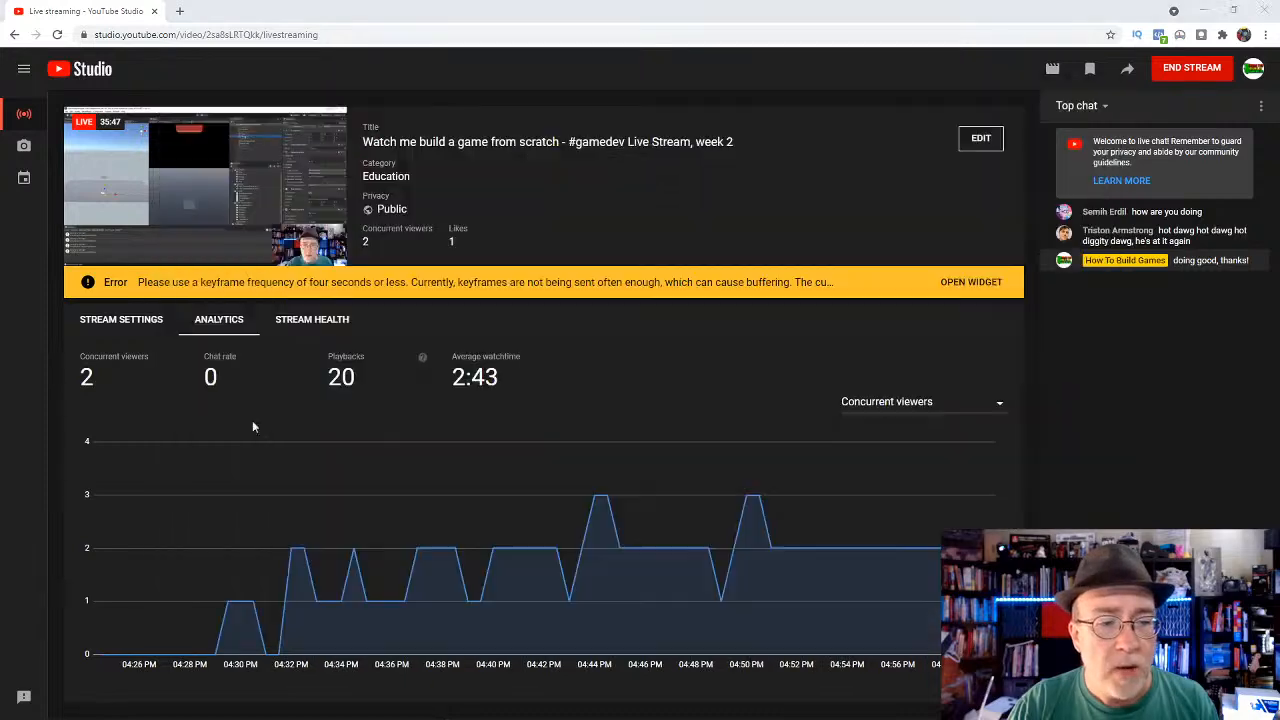
key("alt+Tab")
key("alt+Tab")
key("alt+Tab")
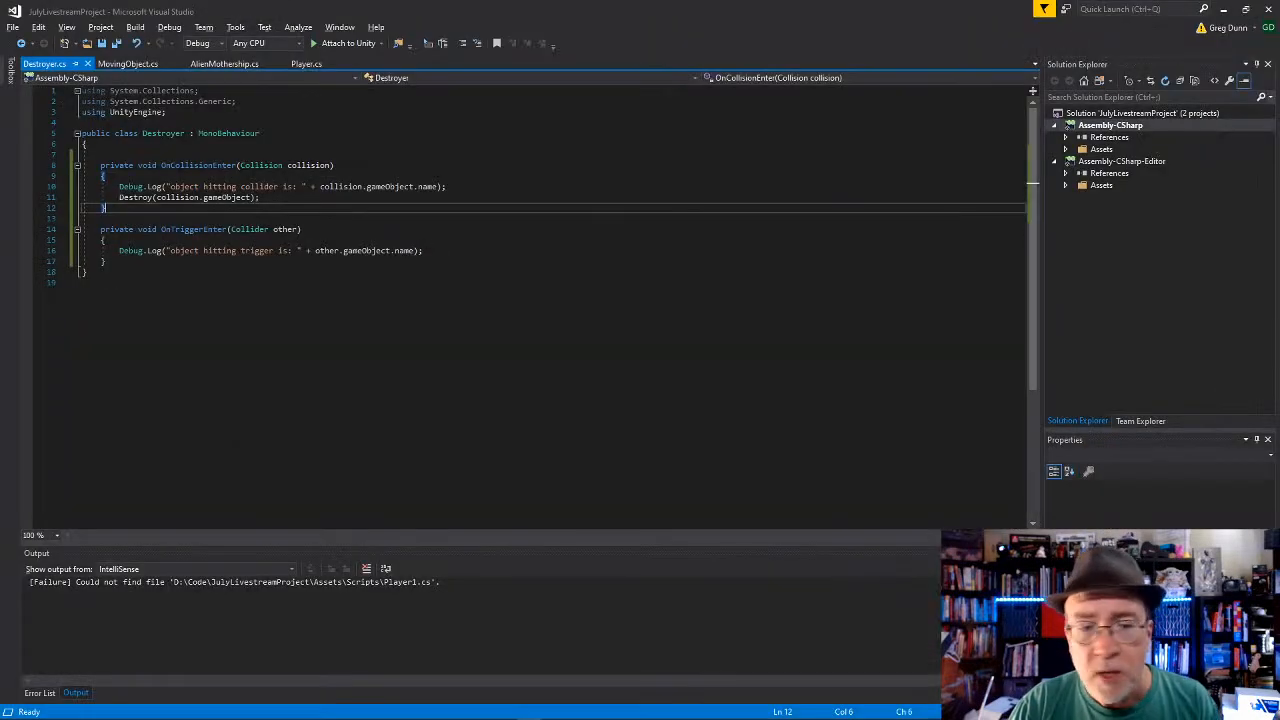
left_click(253, 427)
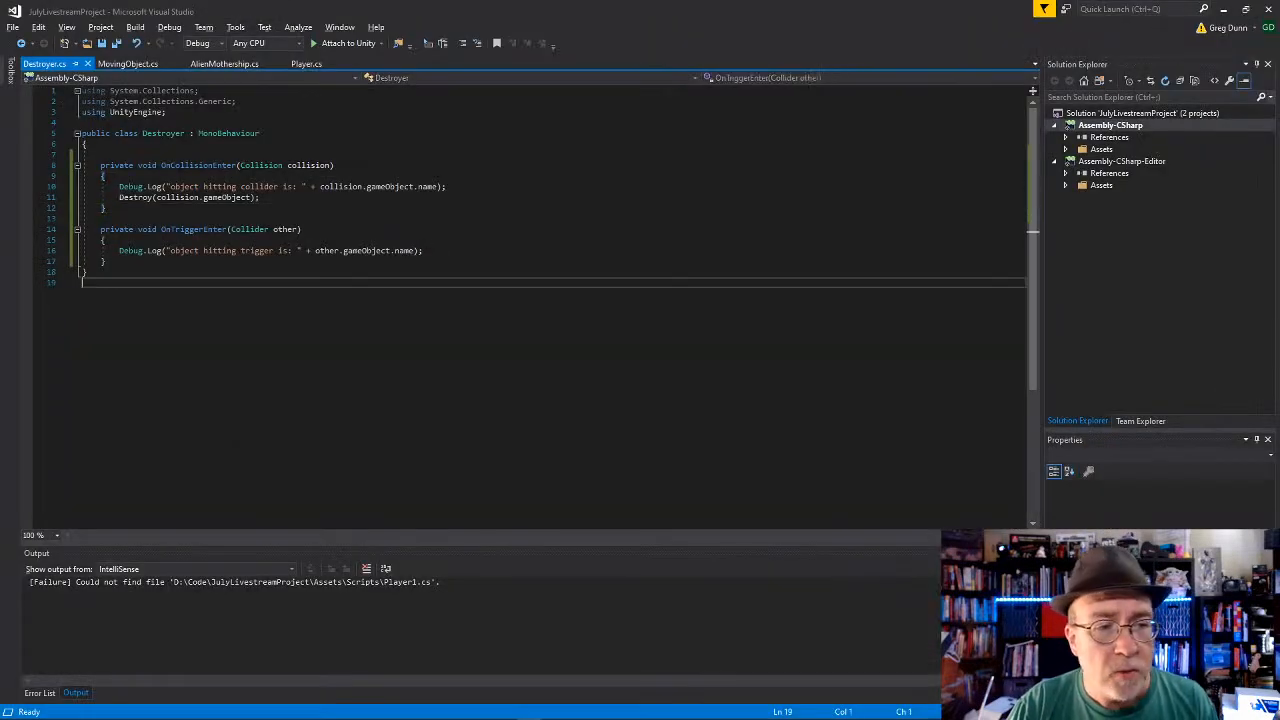
left_click(262, 208)
left_click(269, 141)
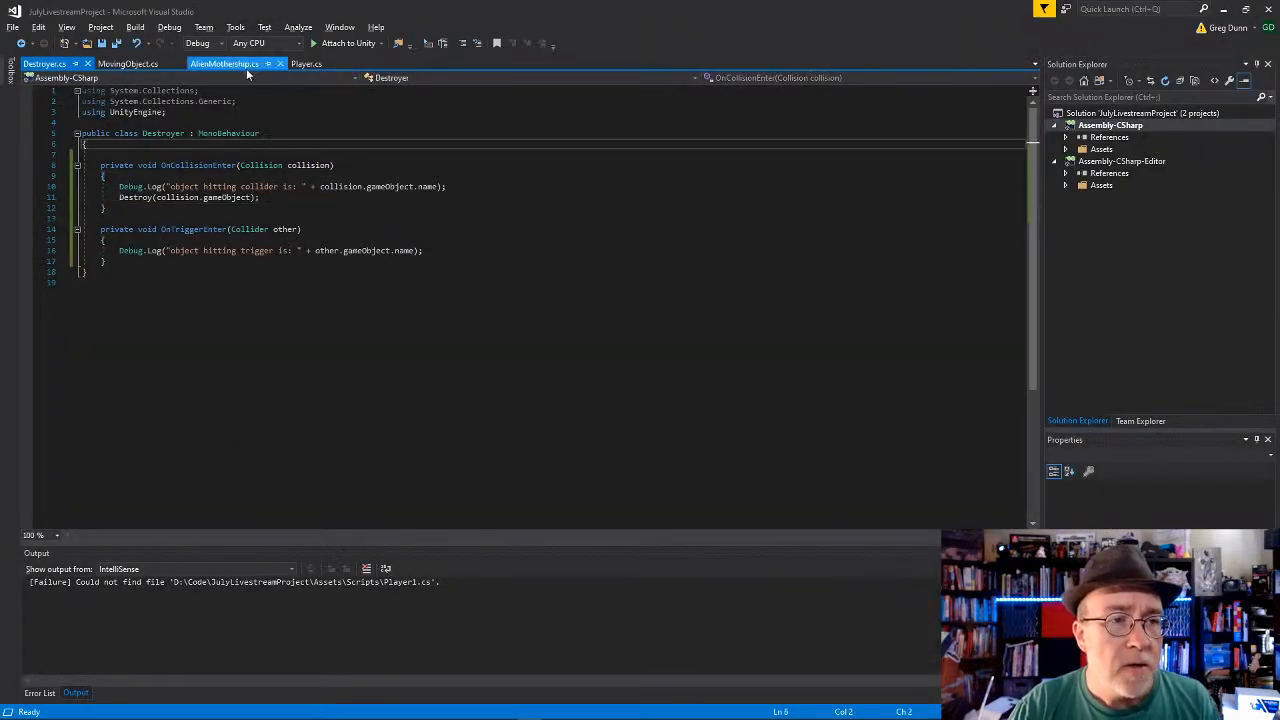
left_click(221, 186)
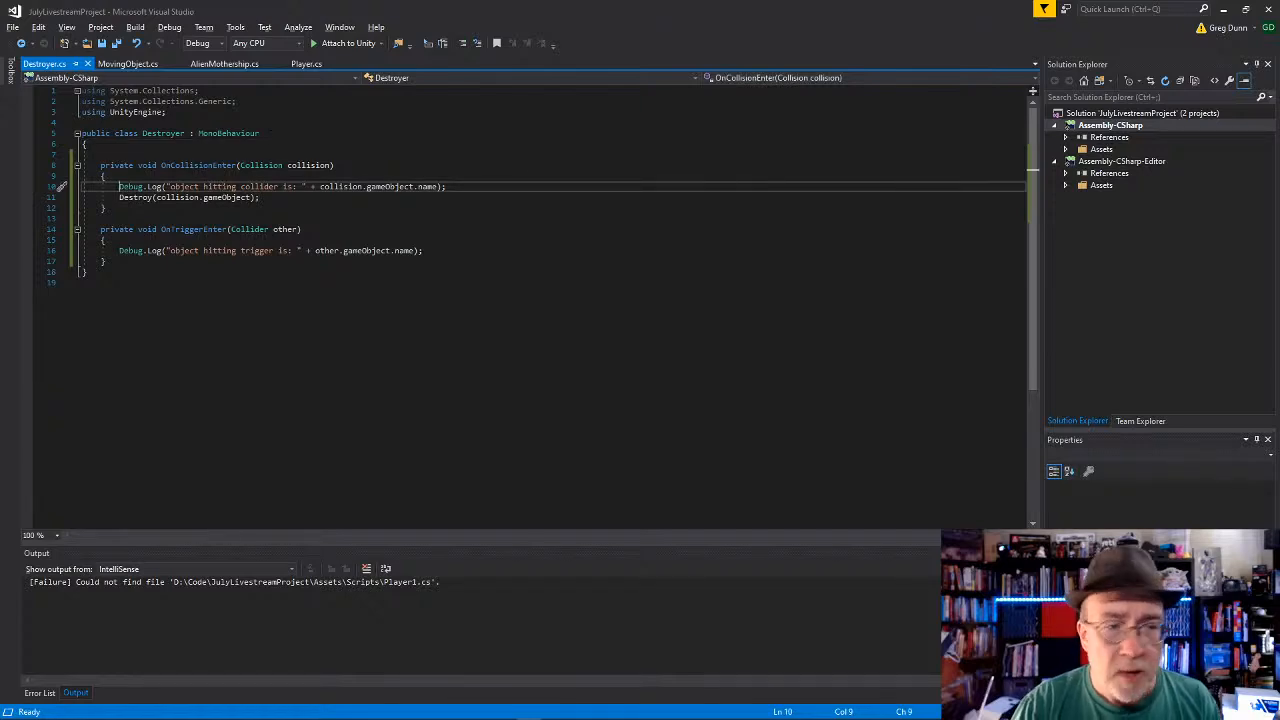
type("//")
Step: Try to select the whole OnTriggerEnter method in Destroyer.cs, from its declaration to its closing brace
key("Down")
key("Down")
key("Down")
key("Down")
key("Down")
key("Down")
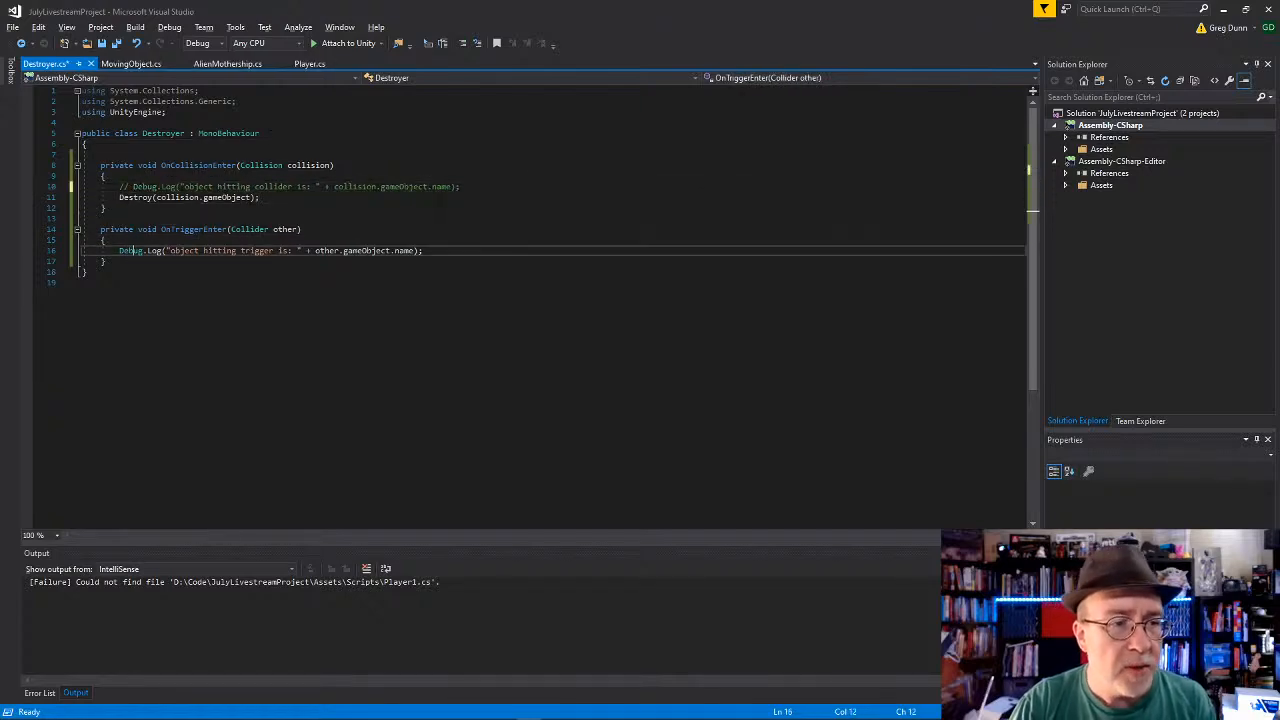
key("Down")
key("Down")
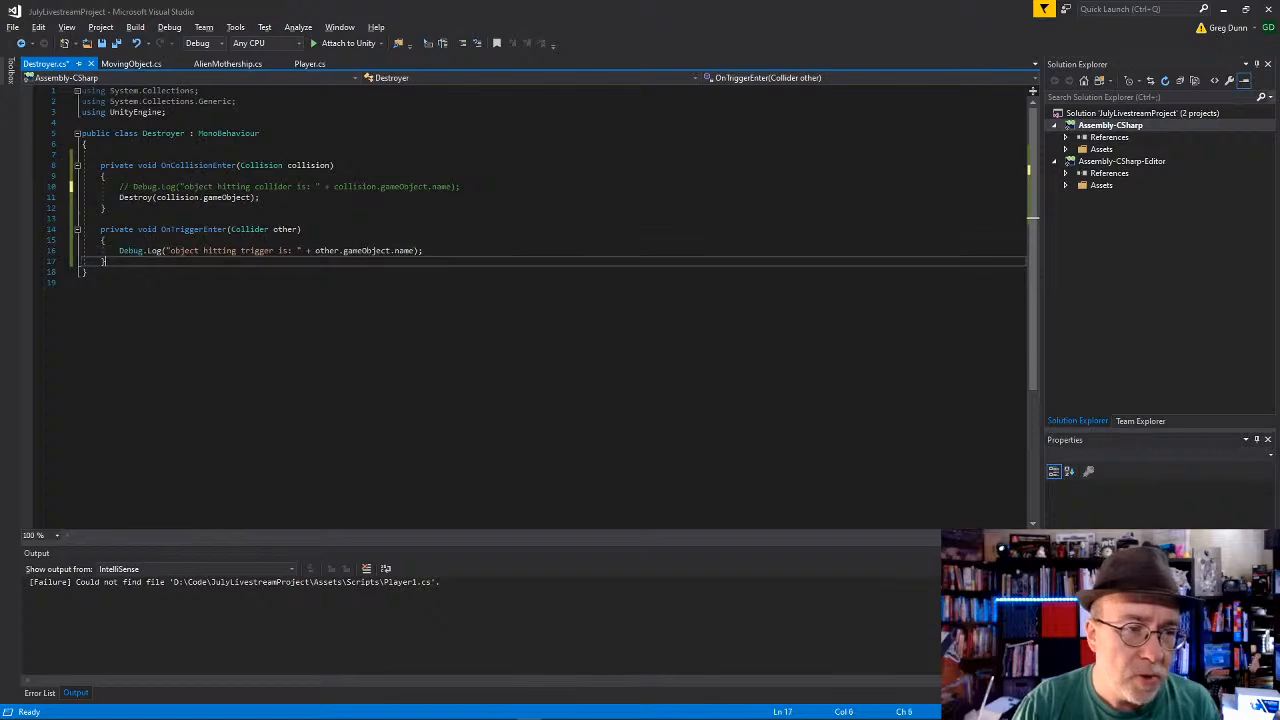
key("Up")
key("shift+Up")
key("shift+Up")
key("shift+Up")
key("Home")
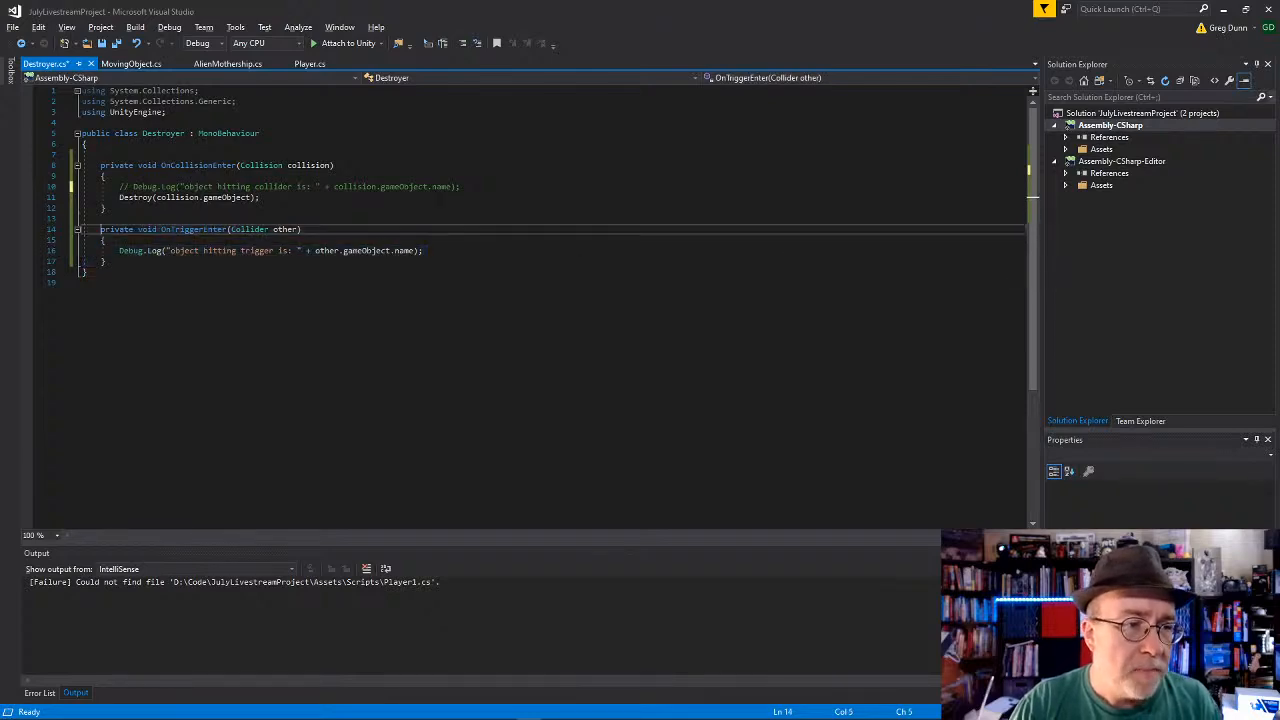
key("Down")
key("Down")
key("Down")
key("End")
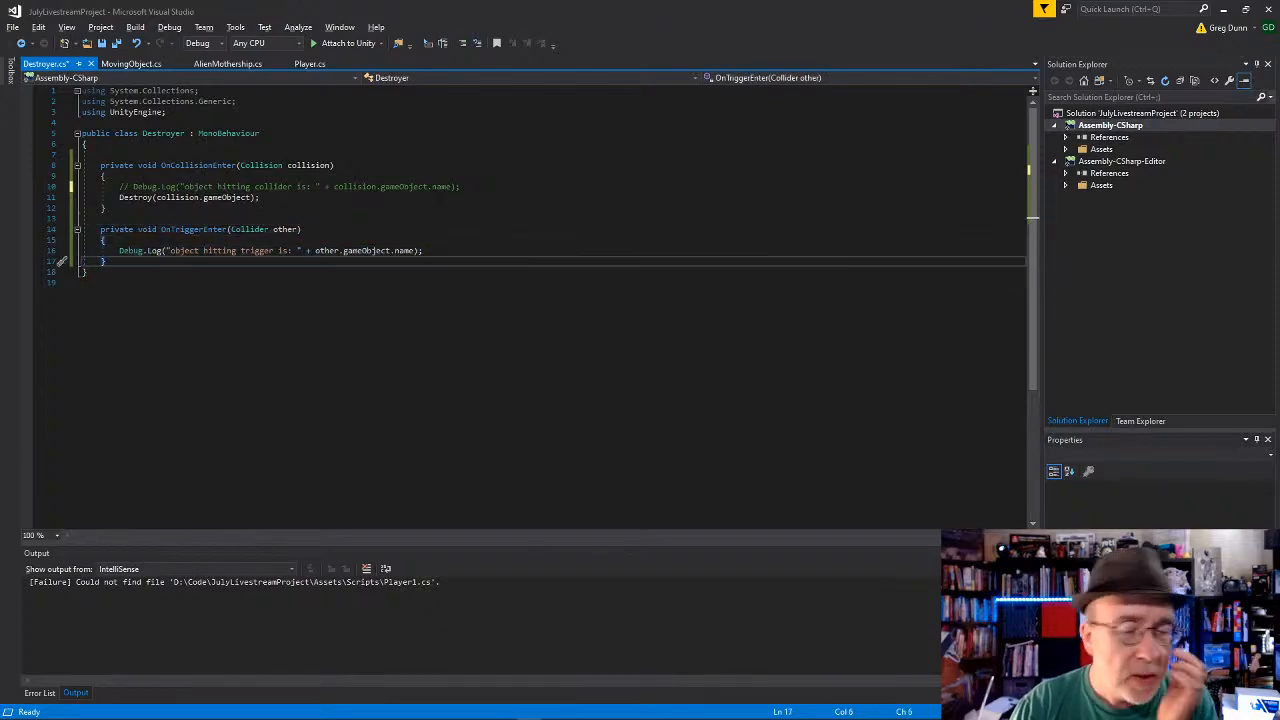
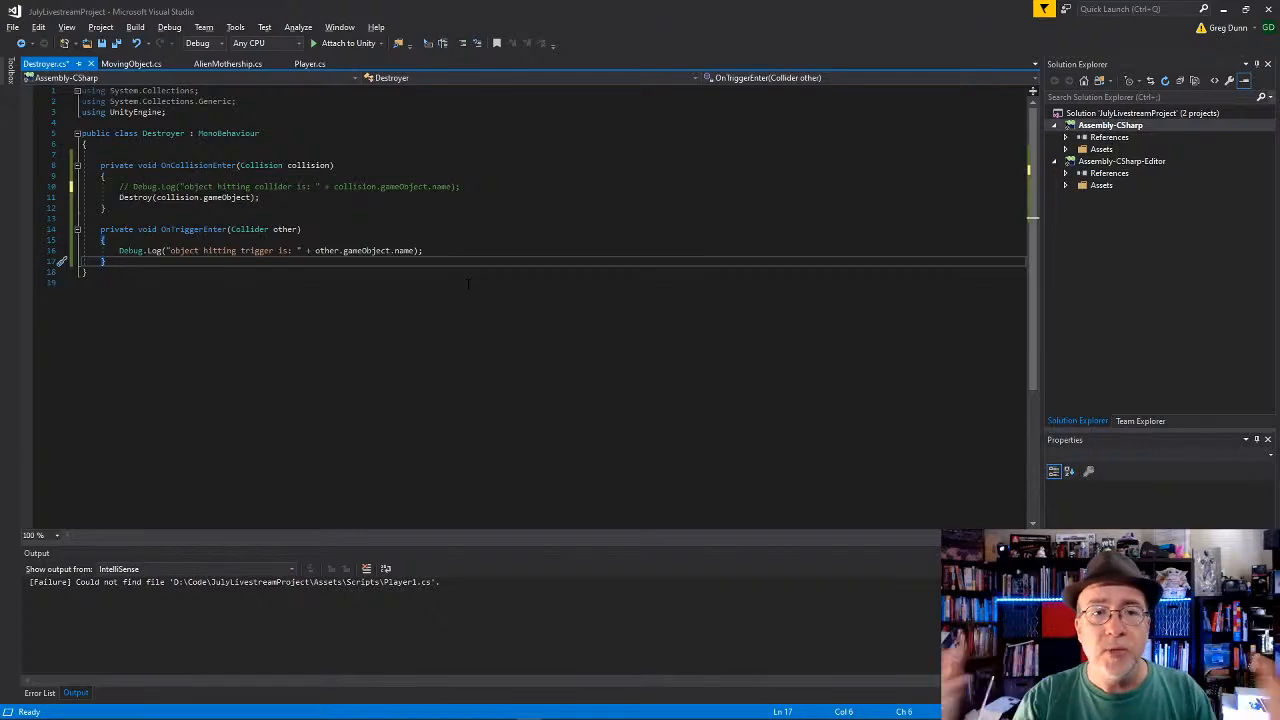
Step: Open Player.cs and review the bullet-firing code in its Update method, including the SetActive and SetParent lines
key("alt+Tab")
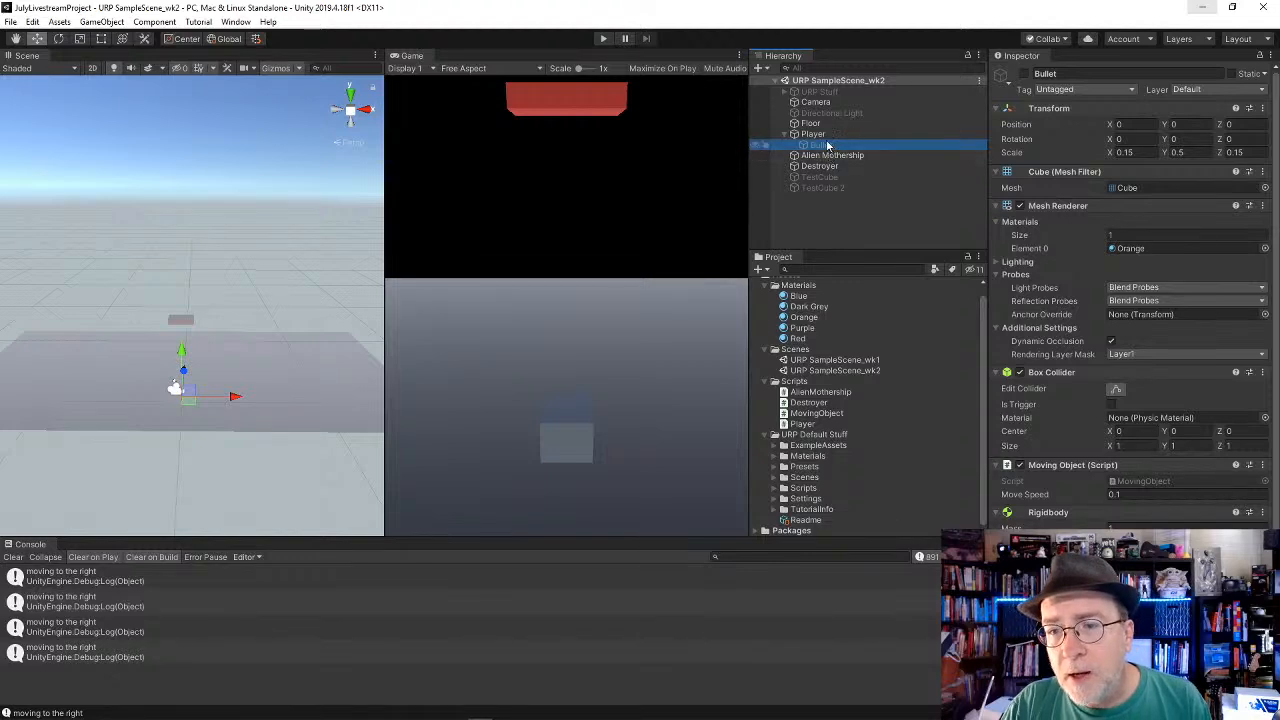
key("alt+Tab")
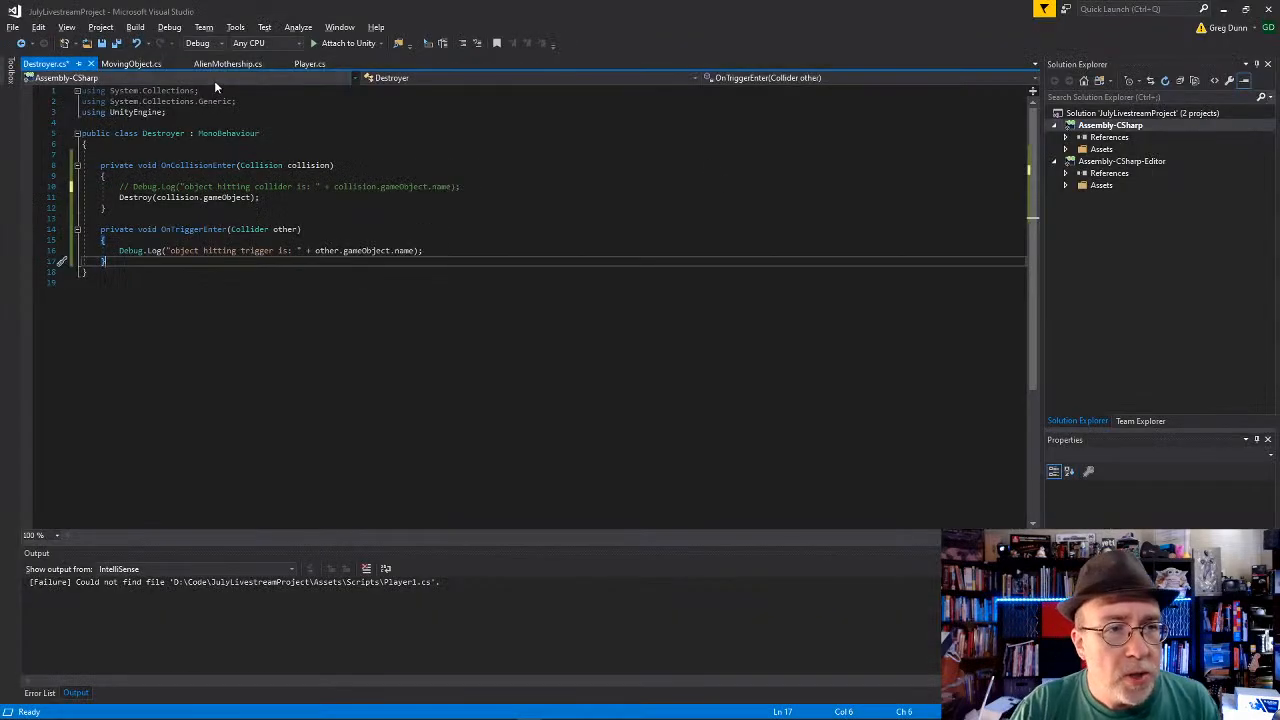
left_click(130, 64)
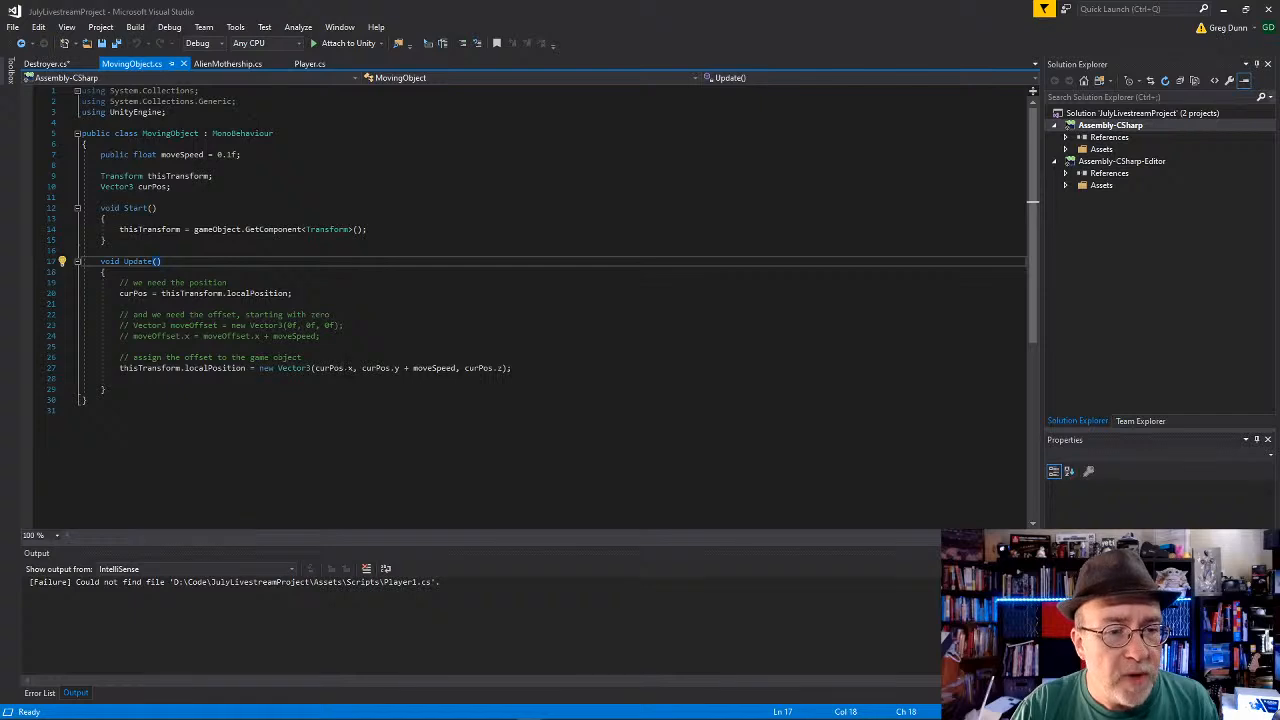
left_click(309, 64)
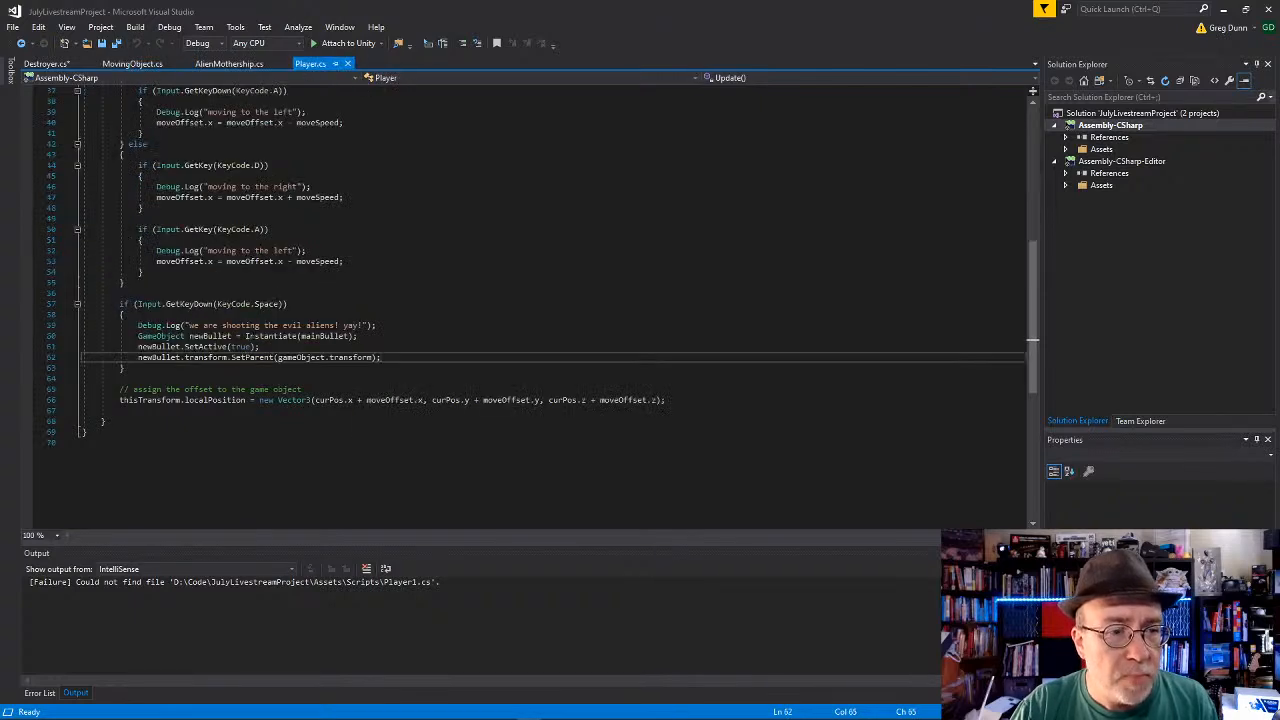
left_click(125, 368)
left_click(120, 293)
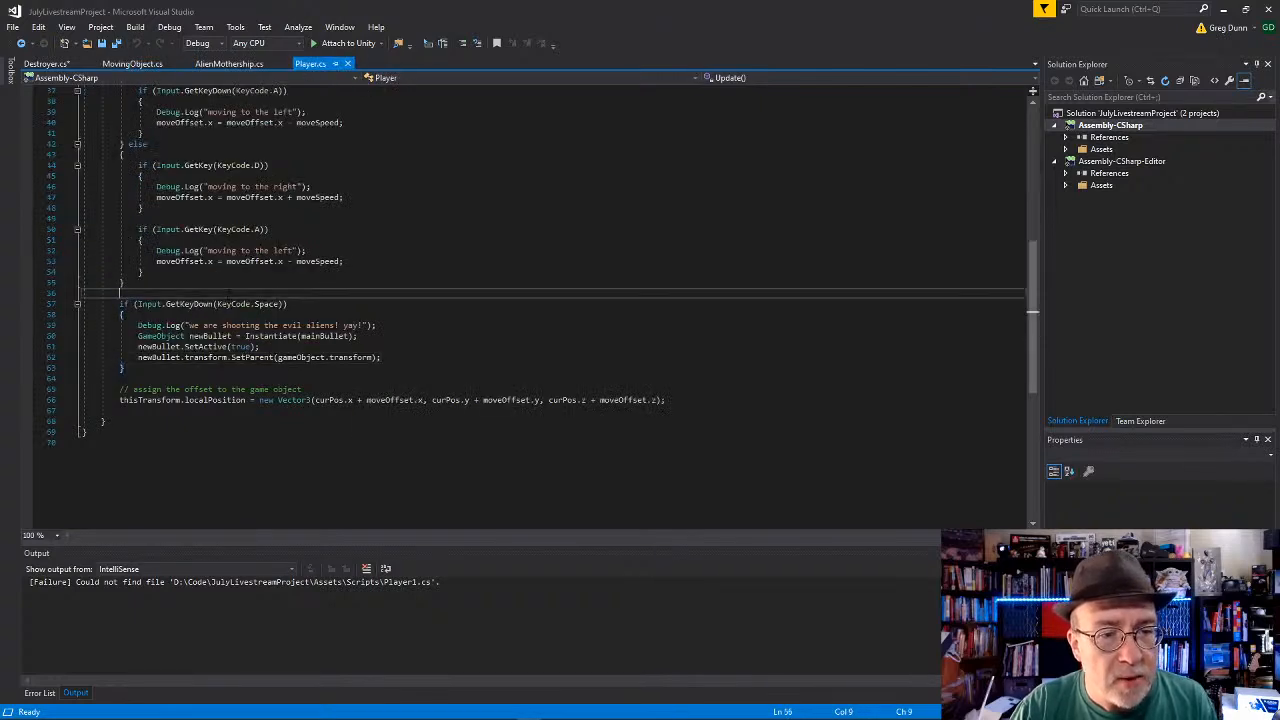
left_click(260, 347)
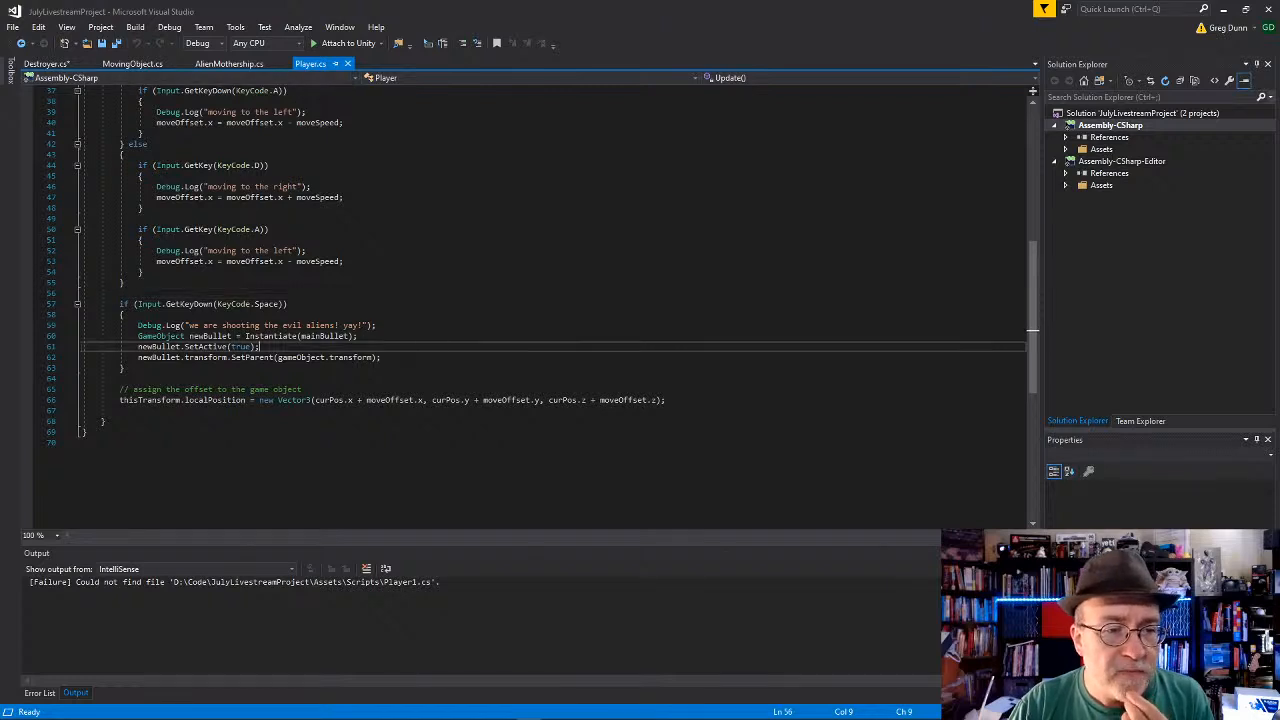
left_click(426, 360)
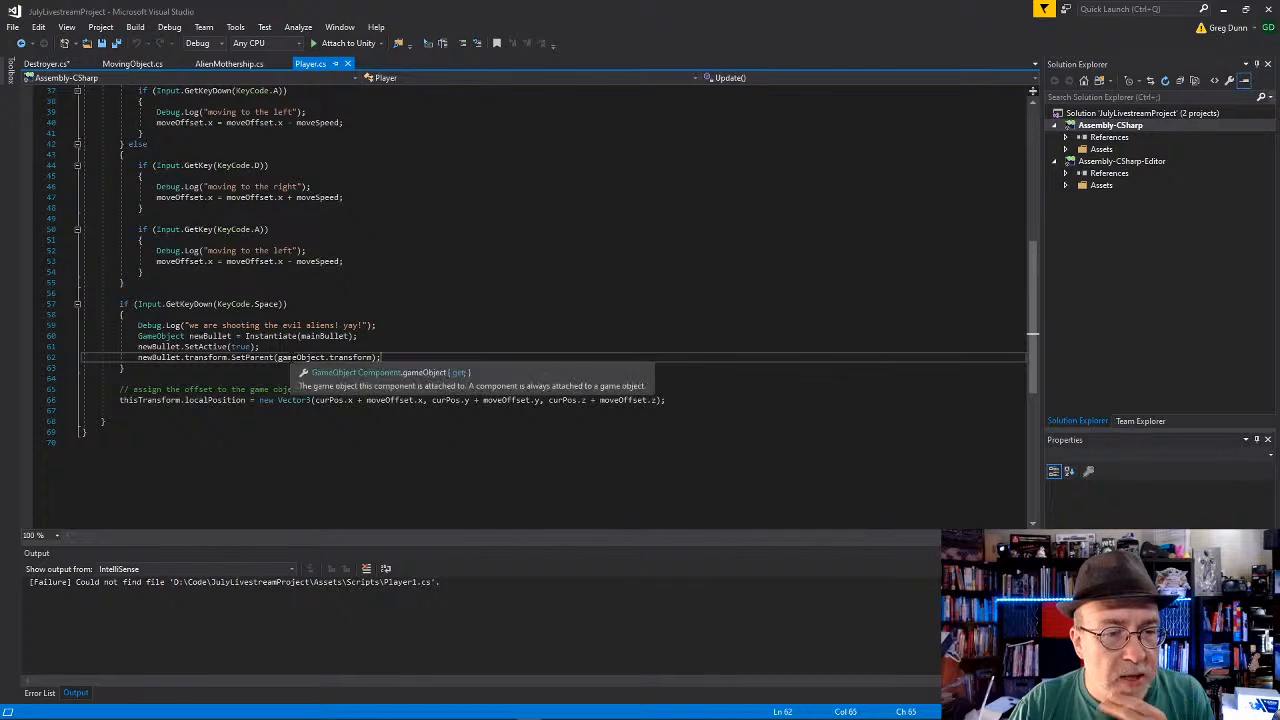
left_click(295, 357)
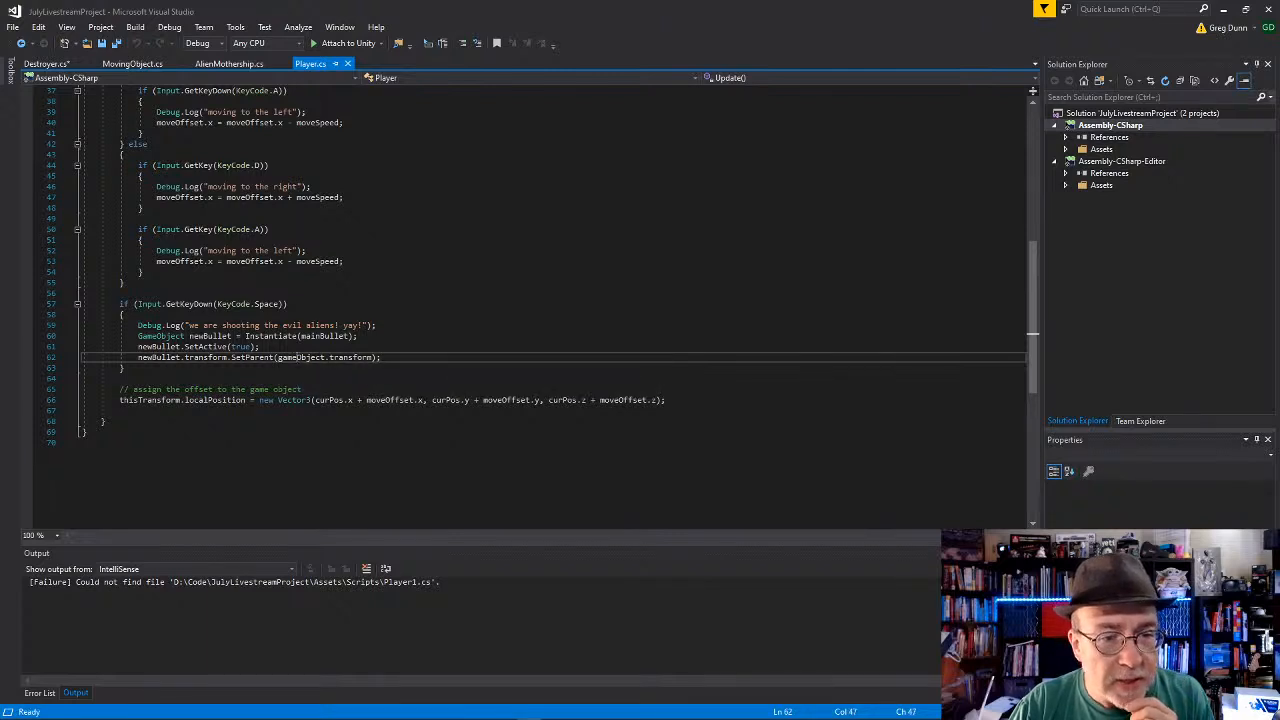
key("Up")
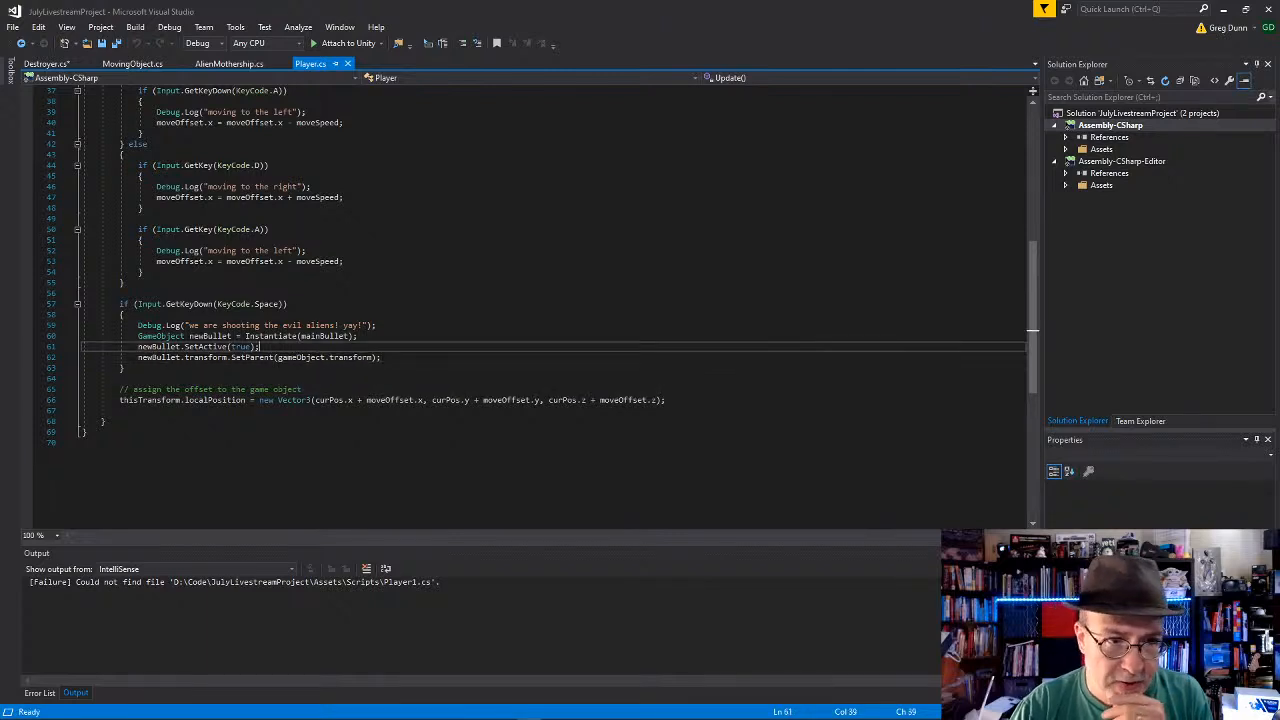
Step: Declare a private bool guidedMissile set to false below the mainBullet field in Player.cs
scroll(416, 361, "up", 12)
left_click(262, 229)
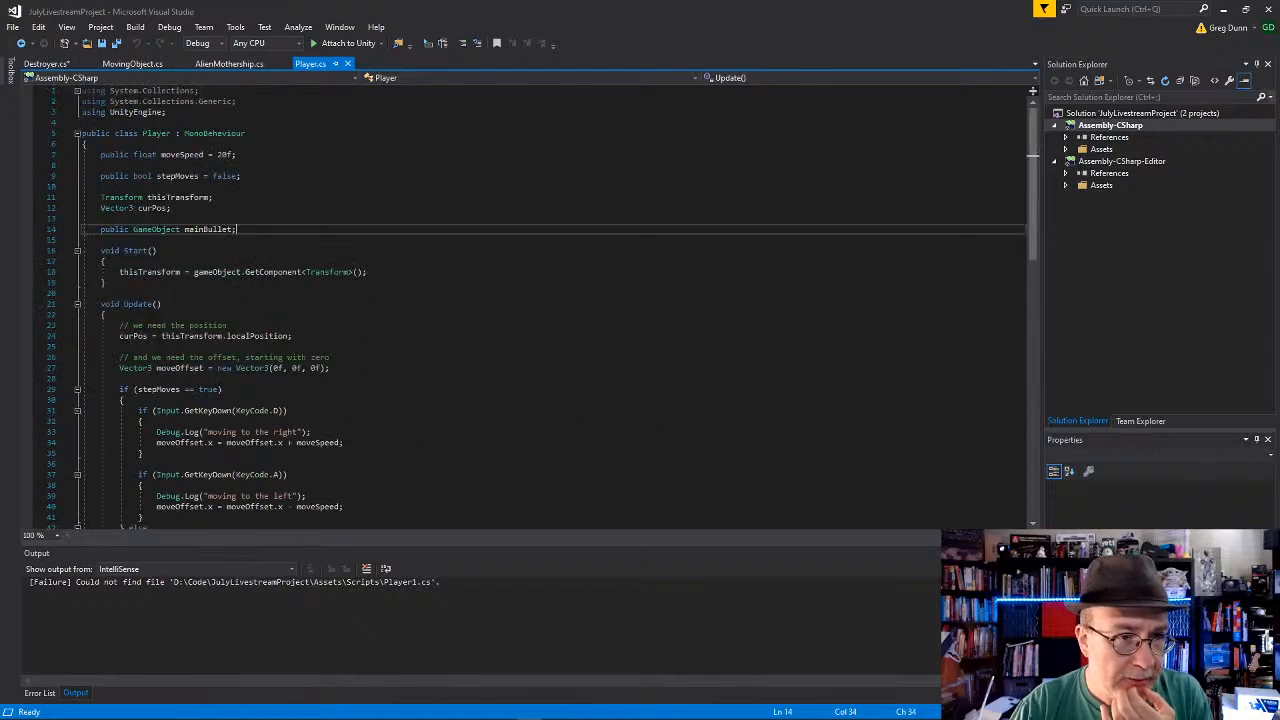
key("Return")
type("private")
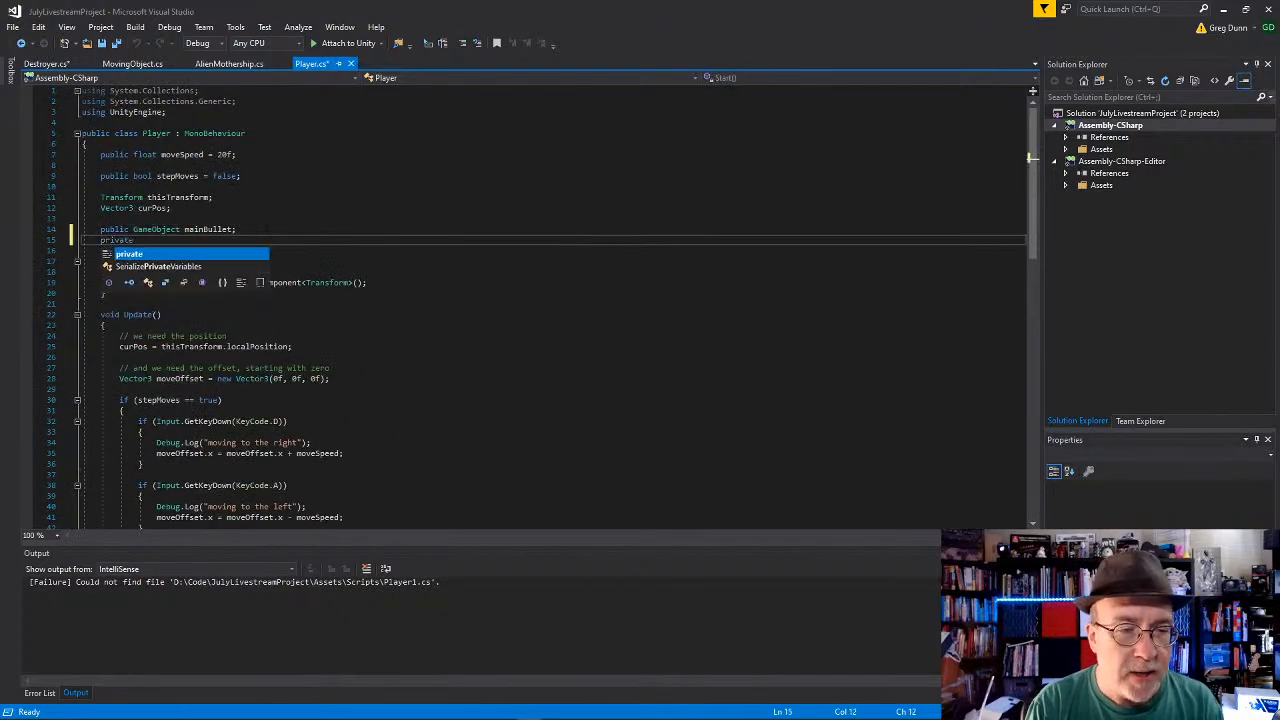
type(" guidedMis")
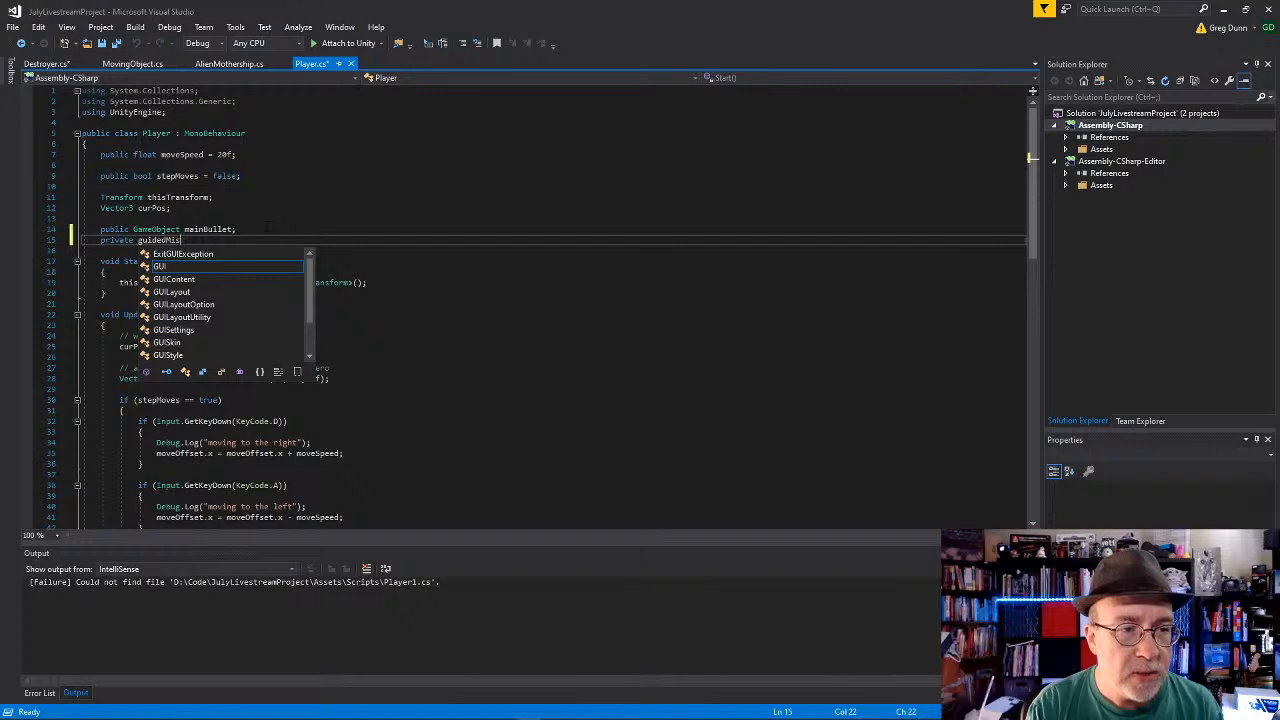
type("sile = false;")
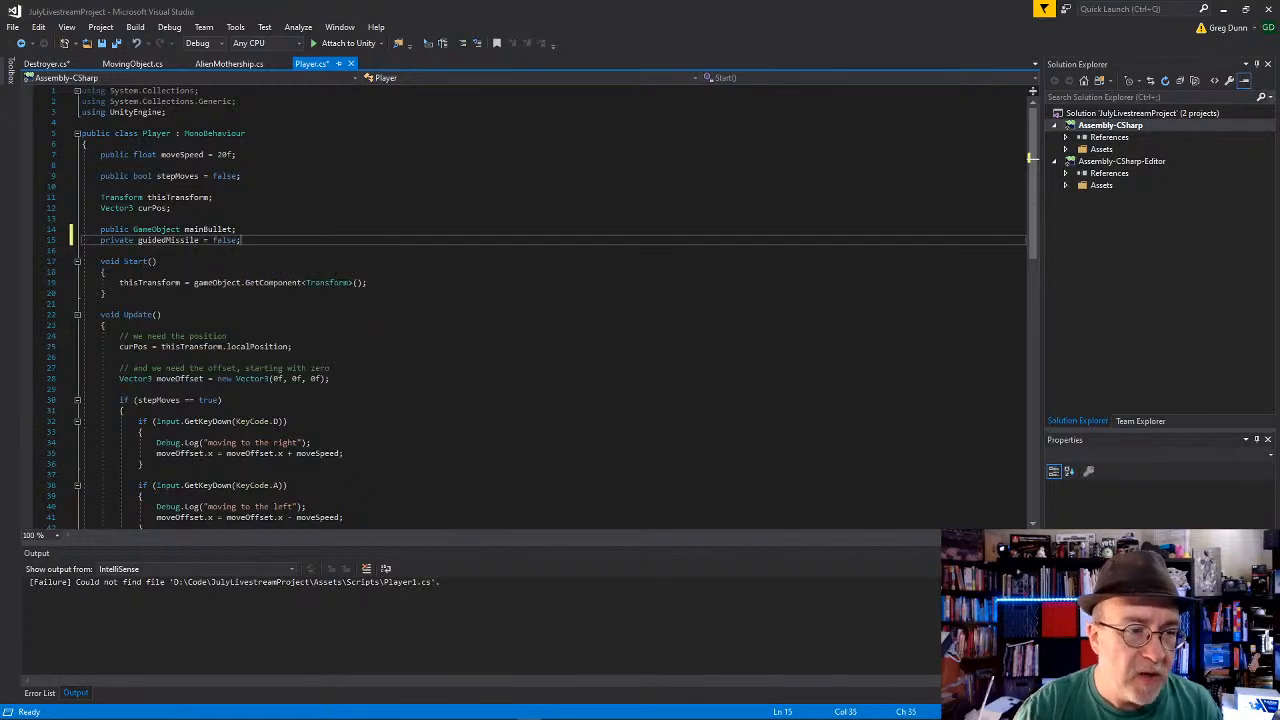
double_click(157, 241)
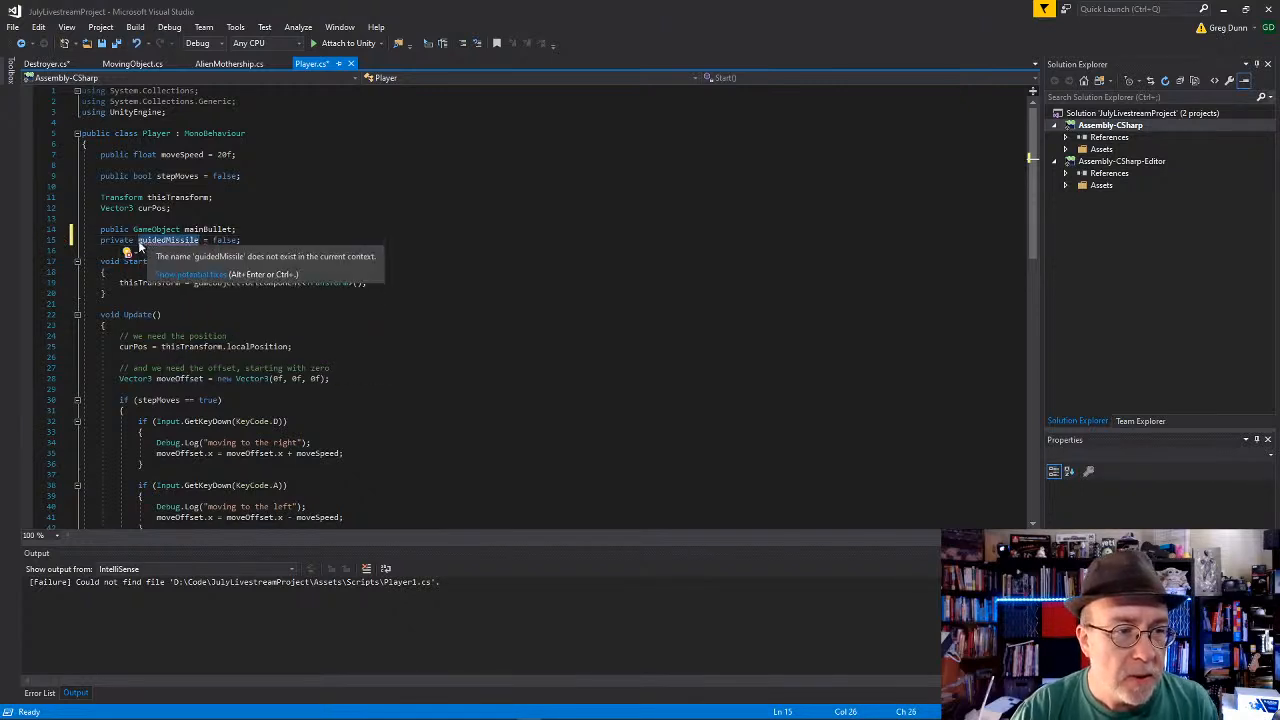
left_click(138, 241)
type("bool")
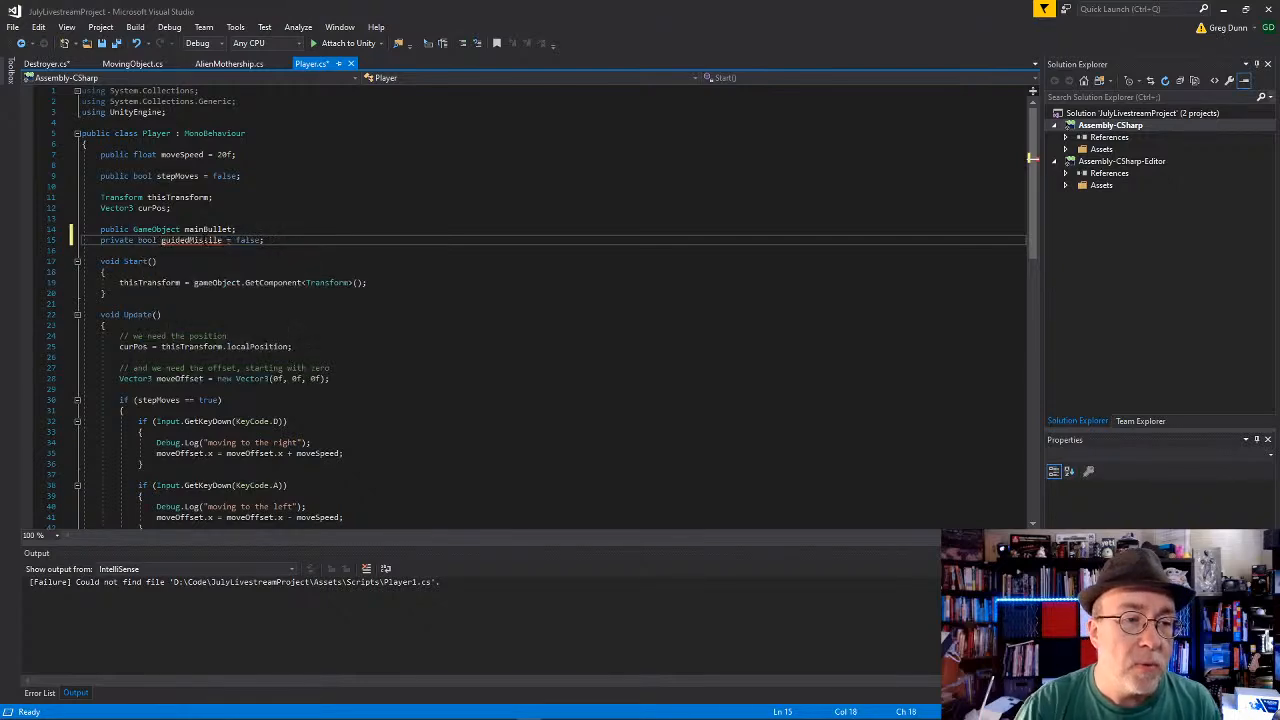
Step: Wrap the newBullet.transform.SetParent call in the Space key block in an if (guidedMissile == true) condition with its own braces
double_click(204, 241)
scroll(312, 368, "down", 12)
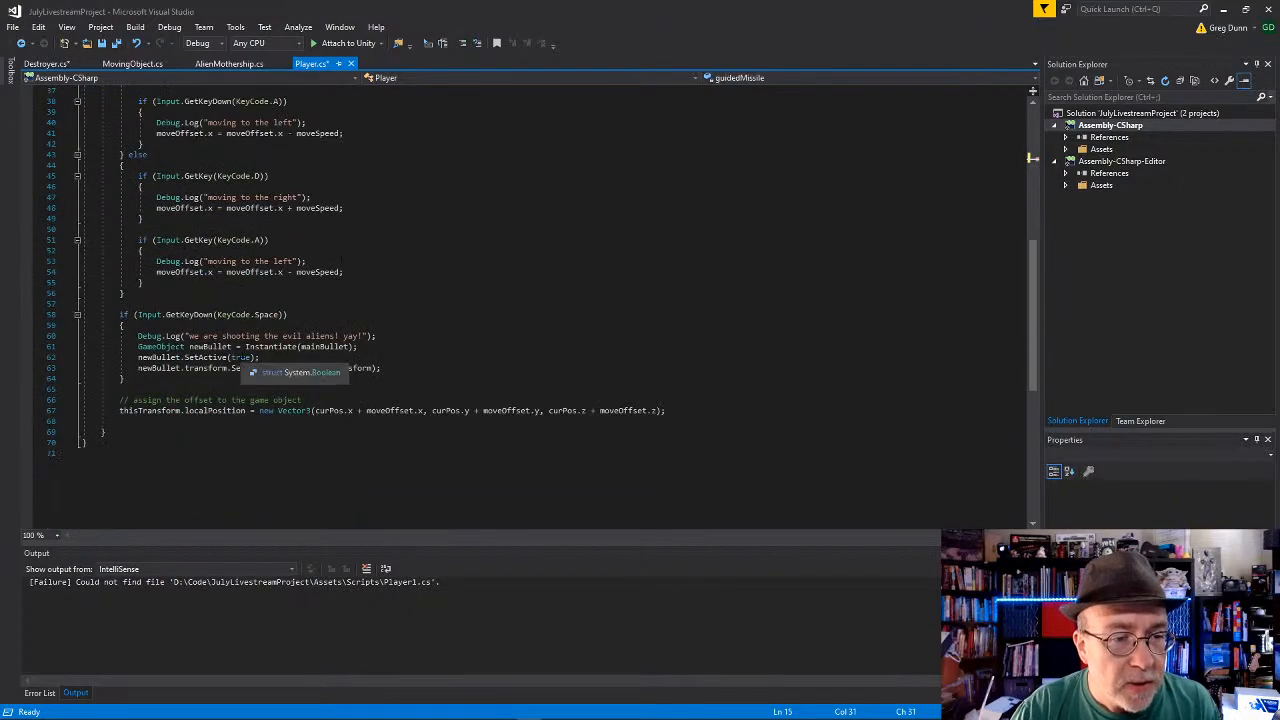
left_click(282, 366)
key("Up")
key("Return")
type("if (guidedMissile == true")
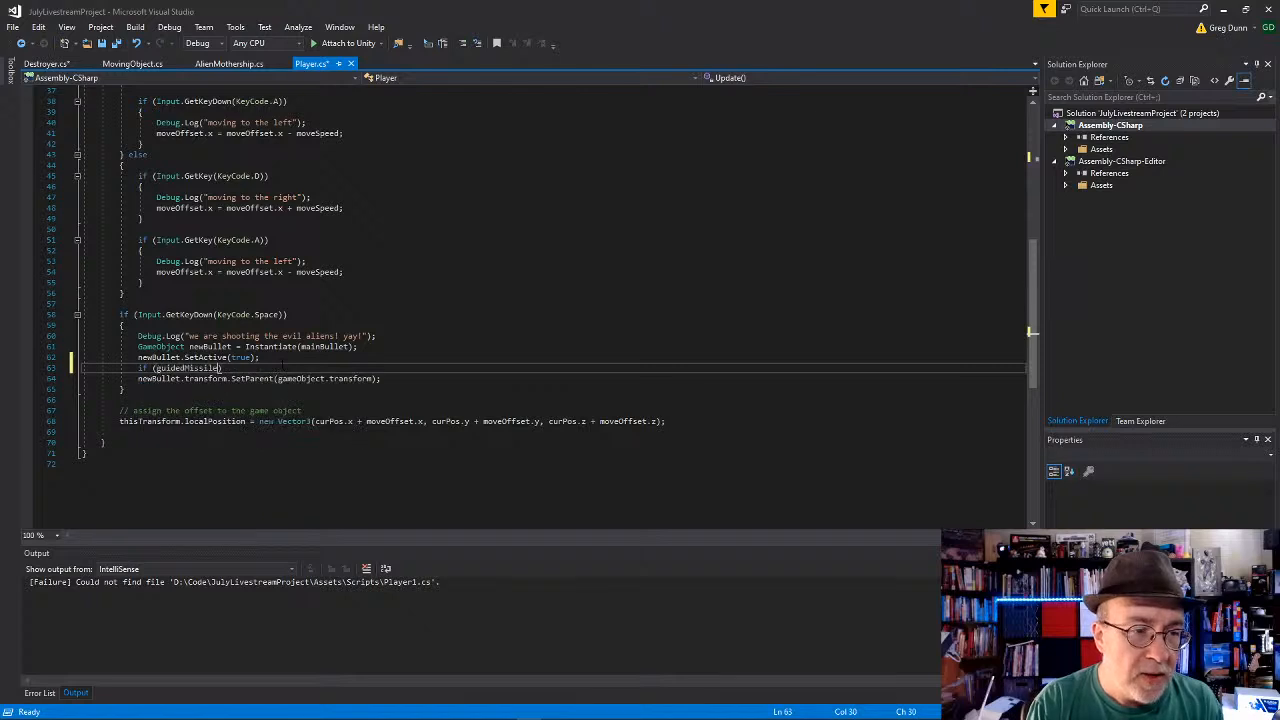
type(") {")
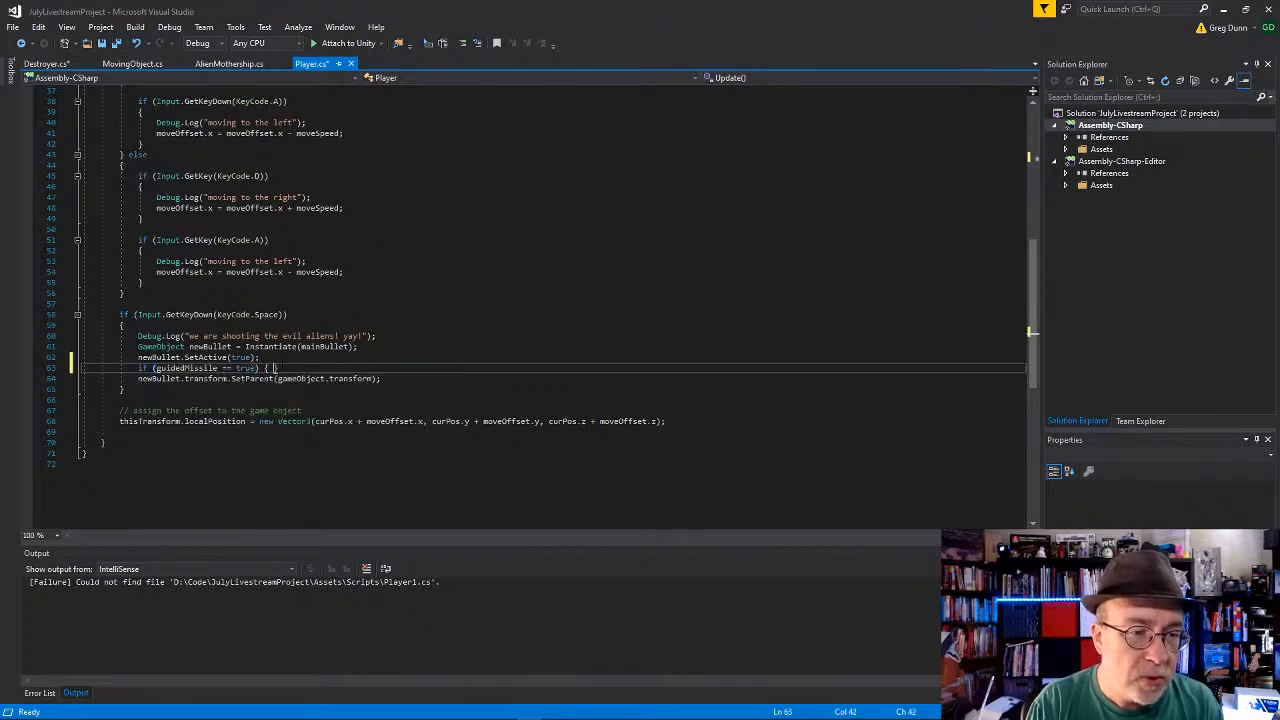
key("Delete")
key("Down")
key("Home")
key("Tab")
key("End")
key("Return")
type("}")
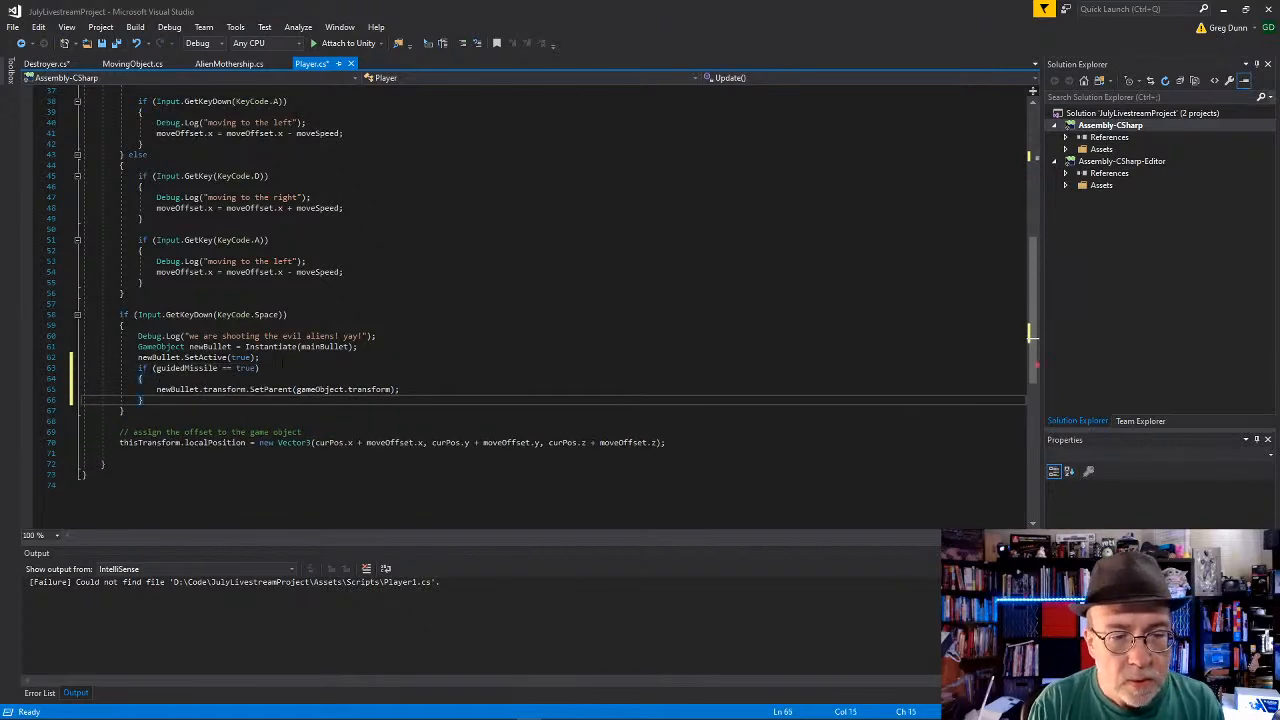
type(" else")
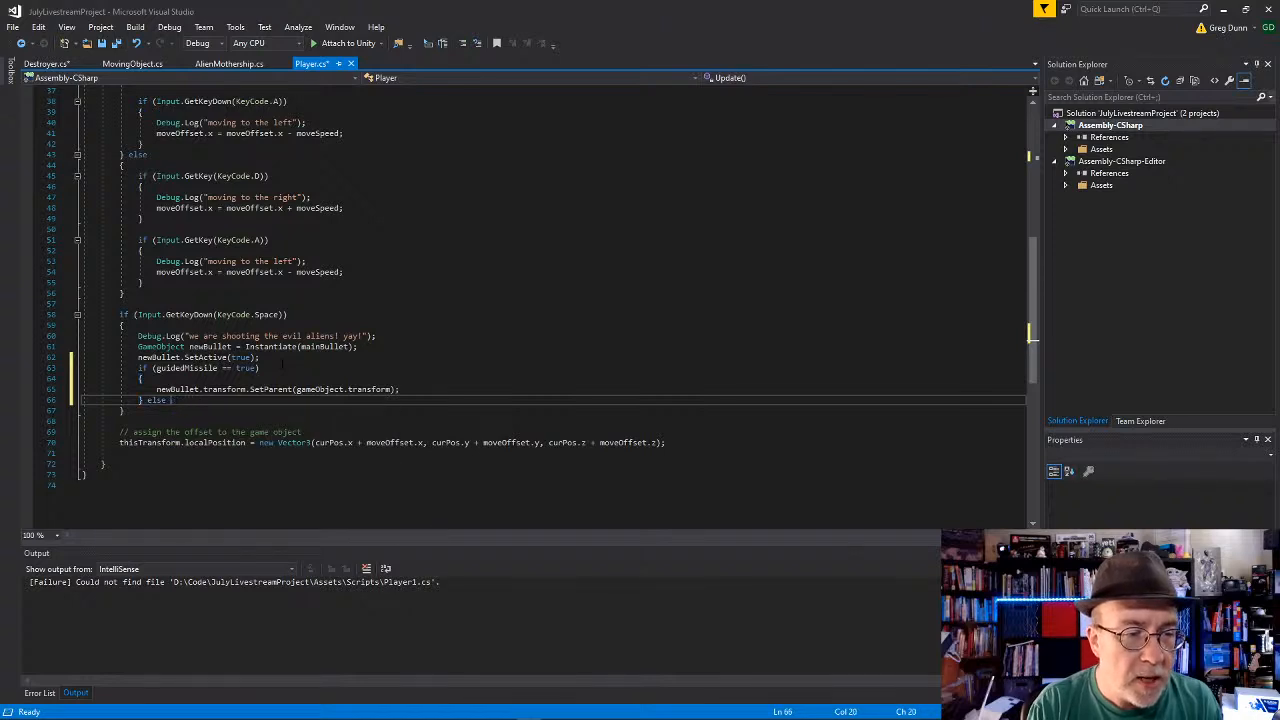
type(" el{")
Step: Add an else branch to the guidedMissile condition containing a copy of the newBullet.transform.SetParent(gameObject.transform) line
key("Return")
key("Up")
key("Up")
key("Up")
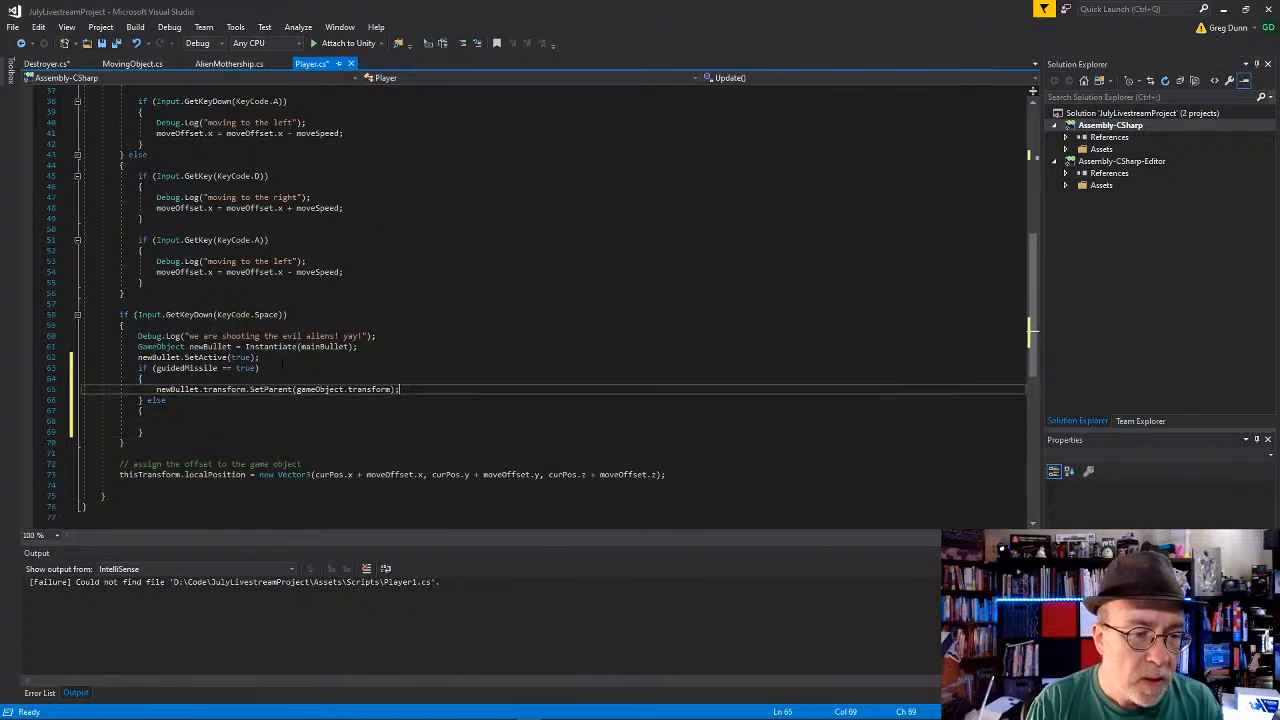
key("ctrl+c")
key("Down")
key("Down")
key("Down")
key("ctrl+v")
Step: Insert a blank line and the comment "// if true, follow the parent's movement, always" above the guidedMissile condition
left_click(283, 367)
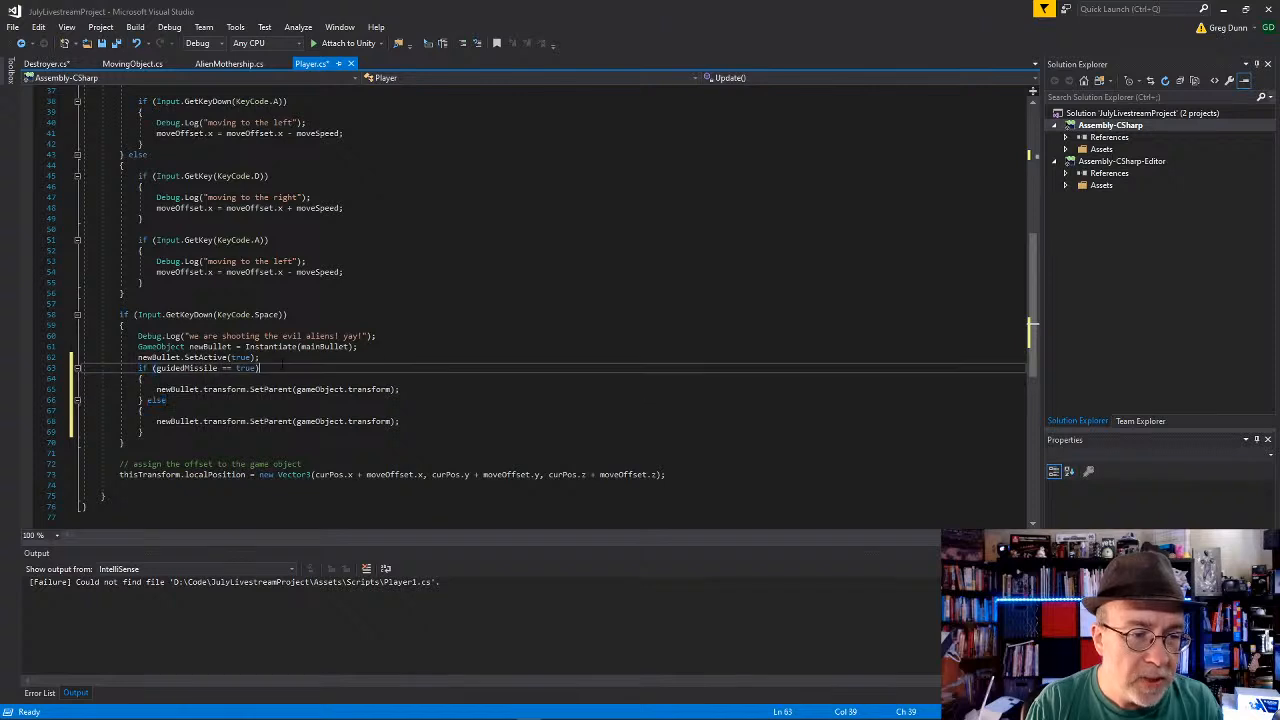
key("Home")
key("Return")
key("Down")
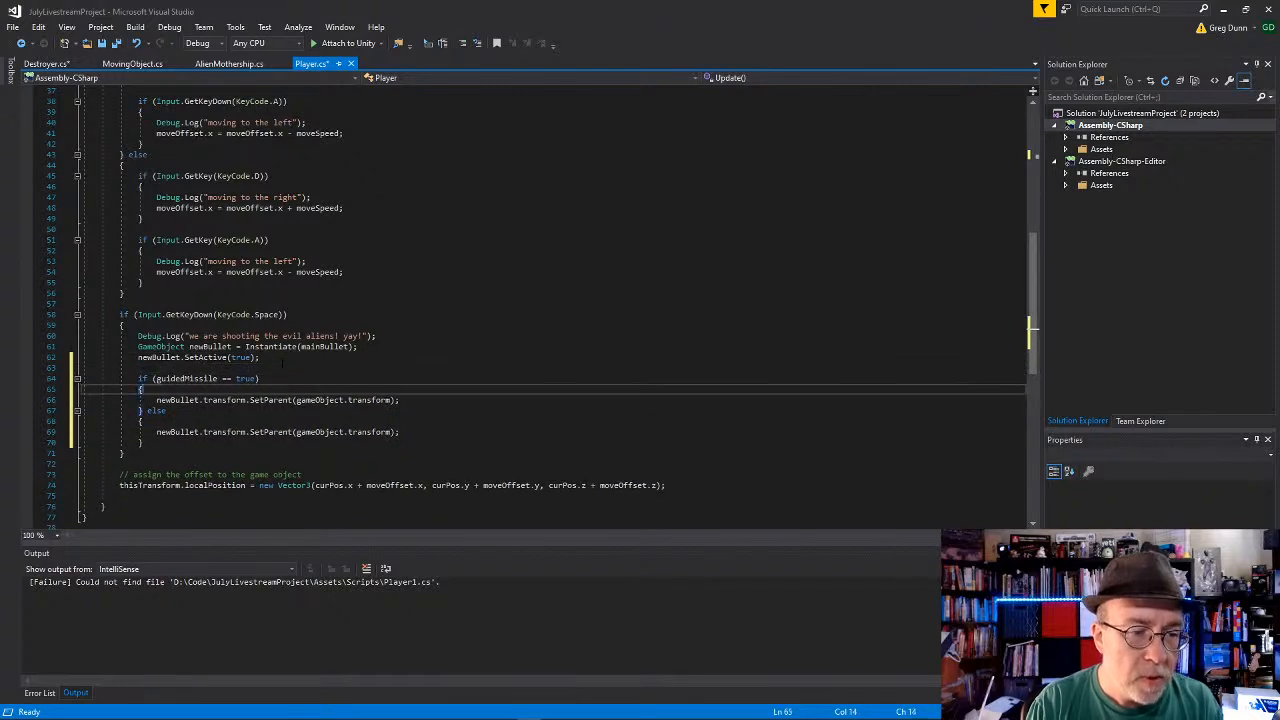
key("Up")
key("Up")
key("Return")
type("// if true")
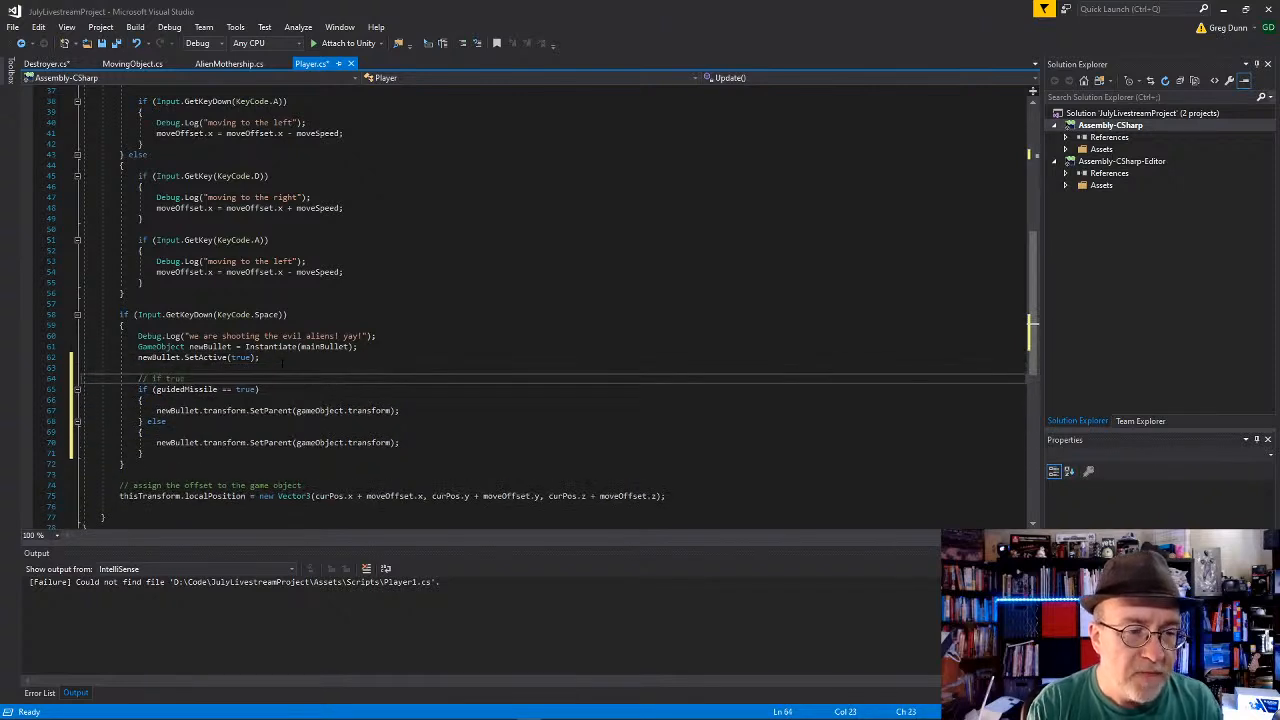
type(", follow the po")
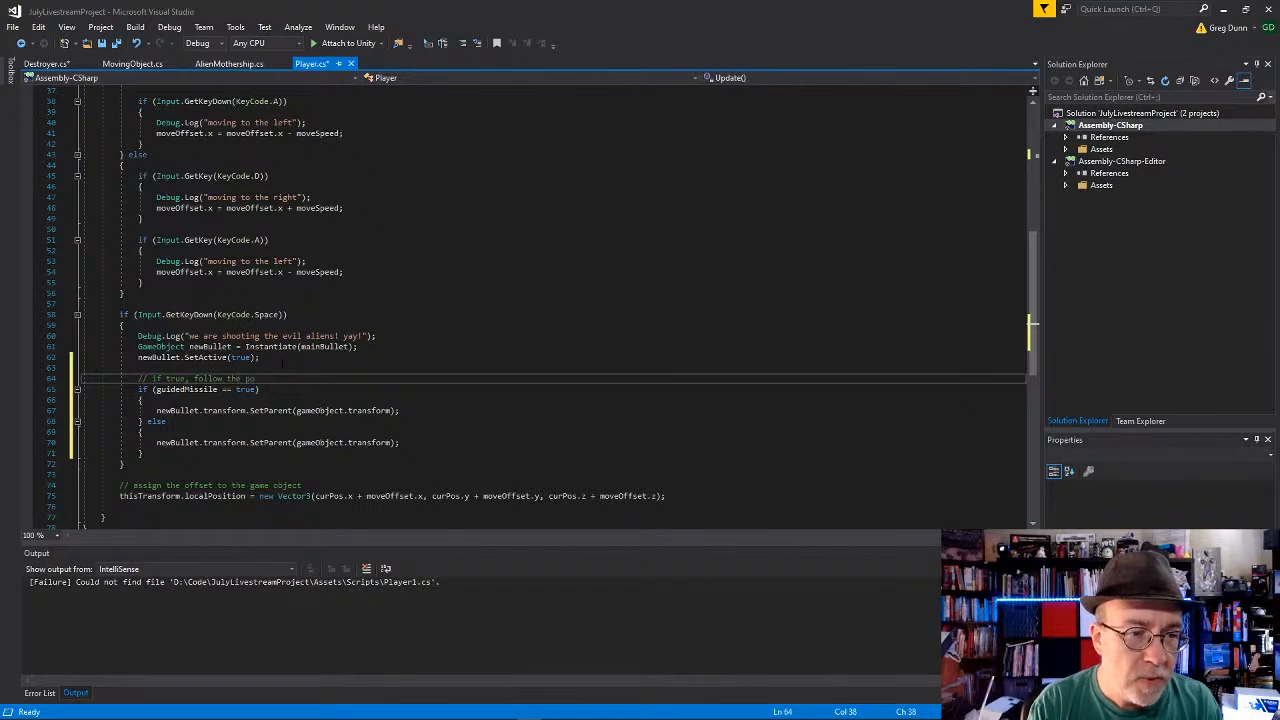
key("BackSpace")
type("arent's movement")
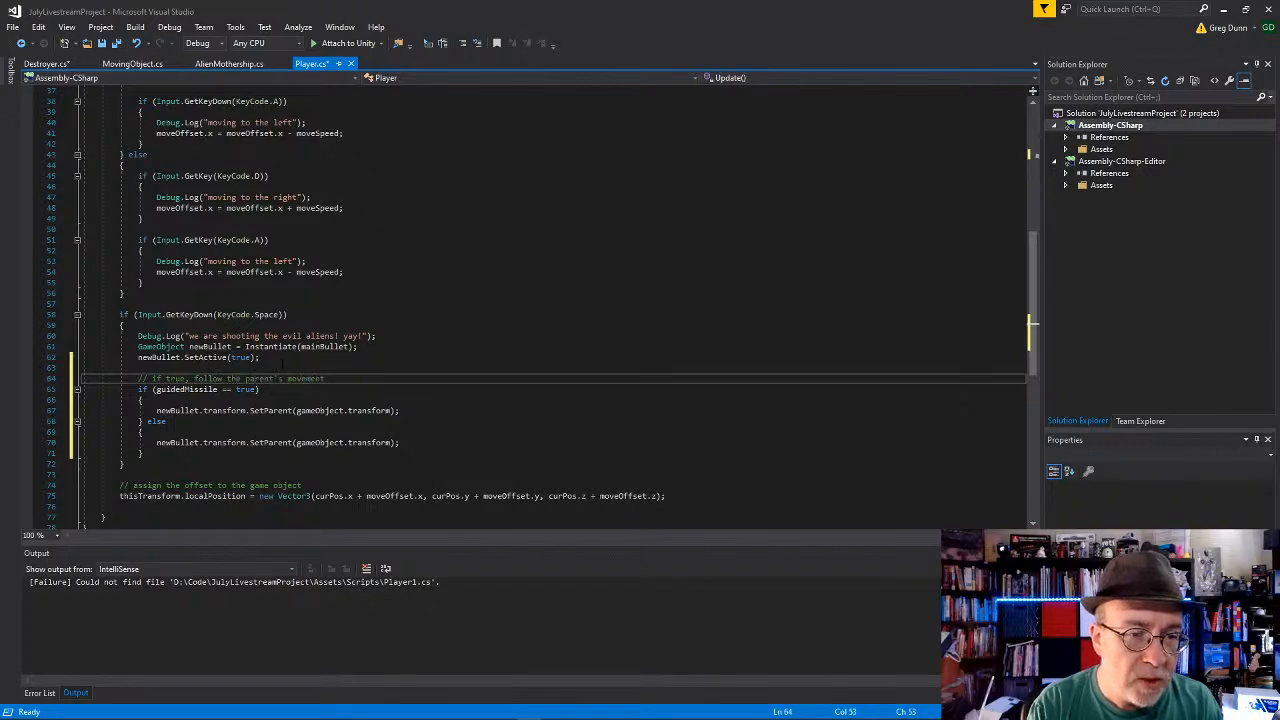
type(", always")
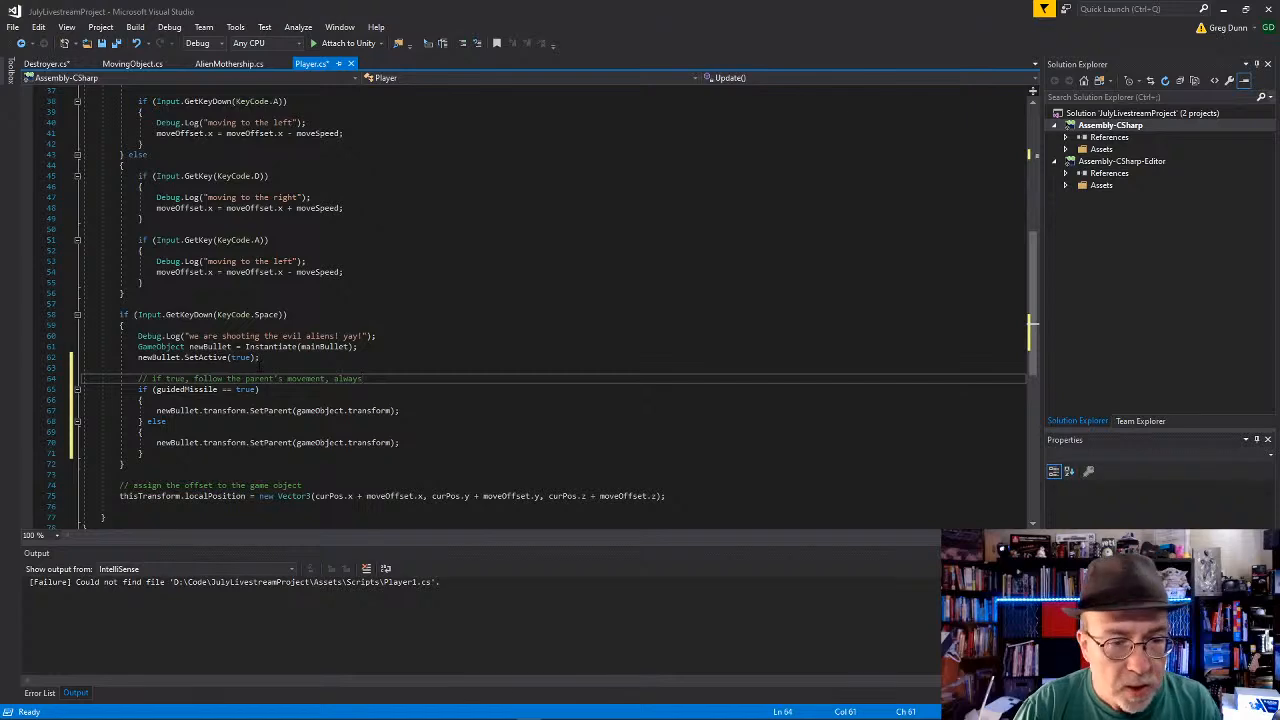
Step: Change the SetParent argument in the else branch to null and save Player.cs
left_click_drag(297, 442, 392, 442)
type("nu")
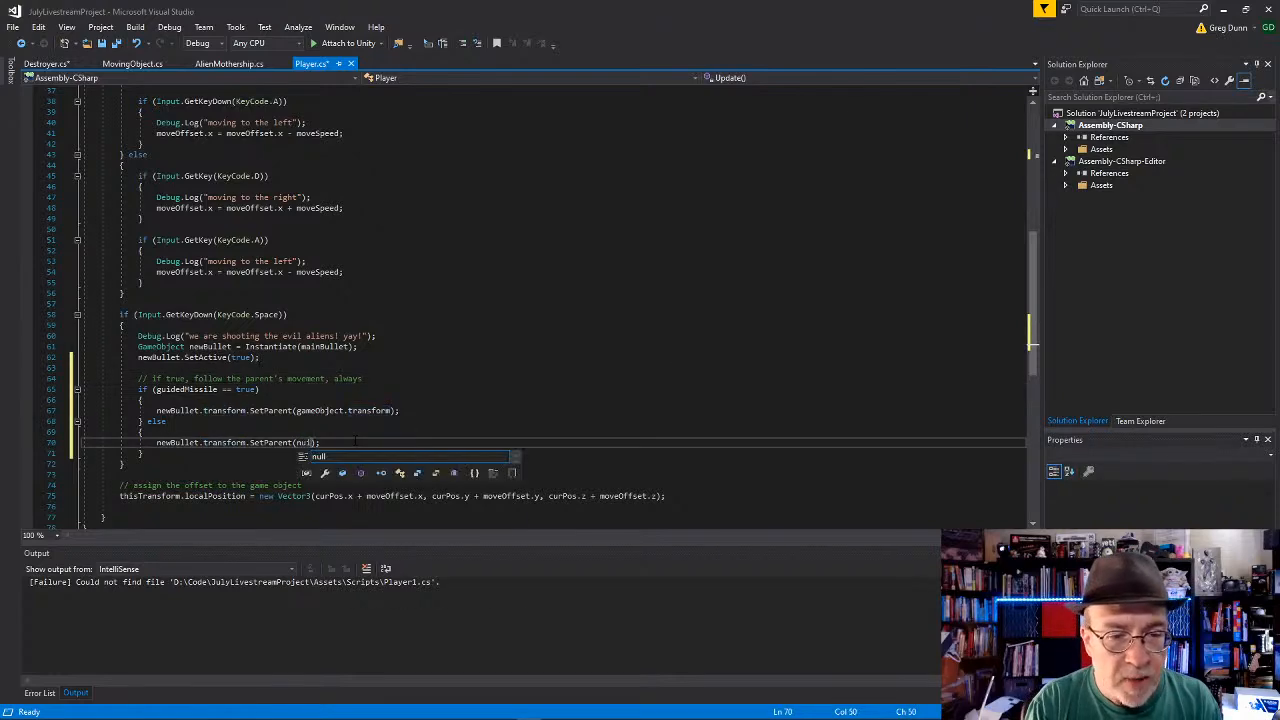
type("ll")
key("Escape")
key("Down")
key("Down")
key("ctrl+s")
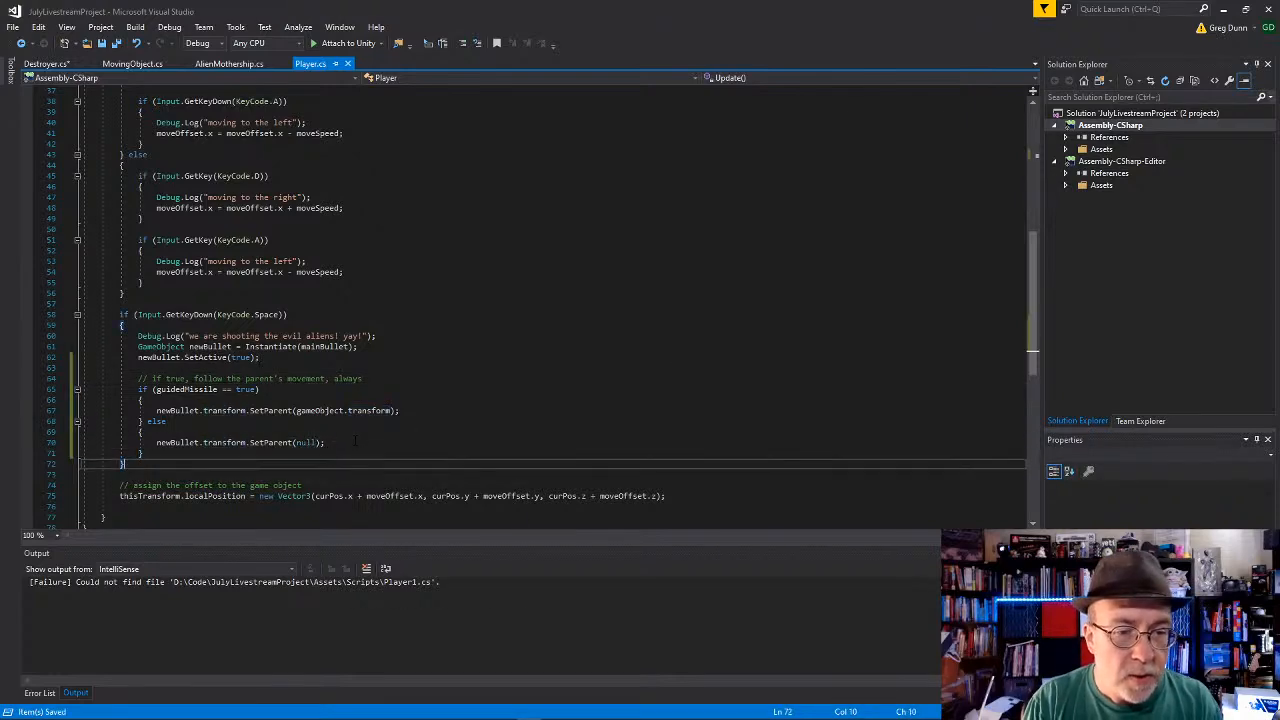
Step: Switch to Unity, run the scene, and test firing bullets repeatedly while moving the Player to both sides
key("alt+Tab")
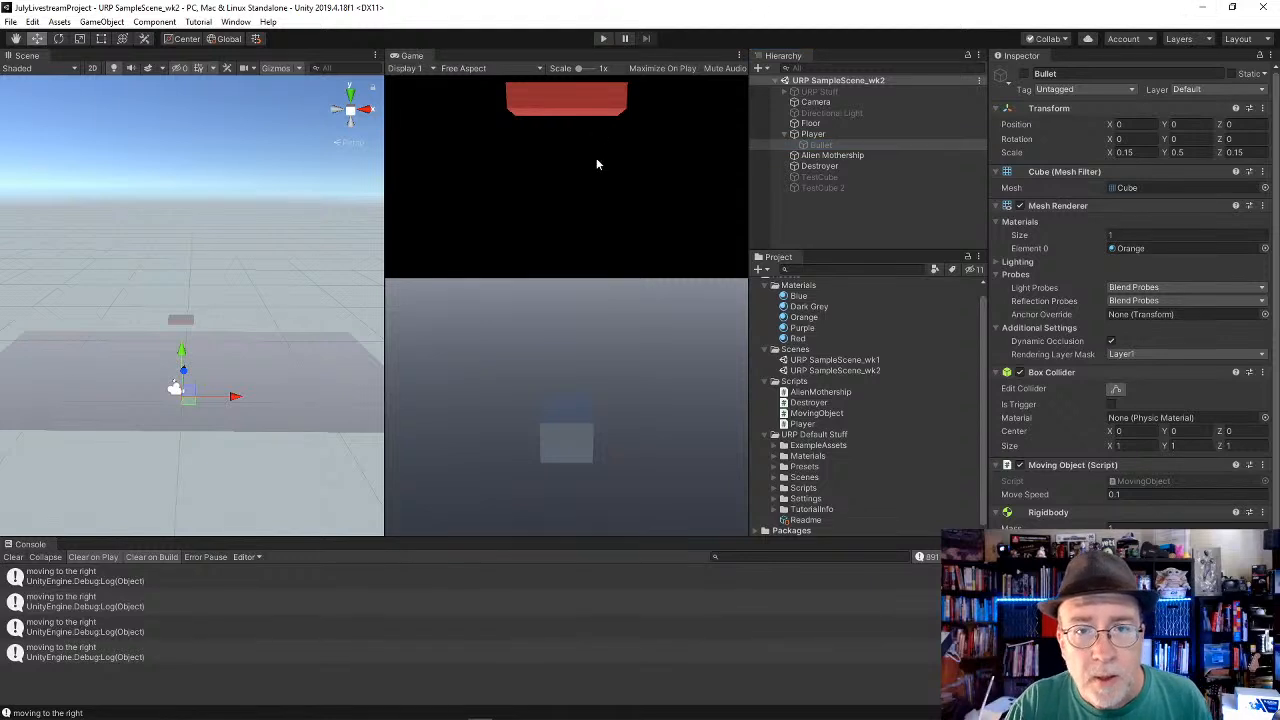
left_click(605, 38)
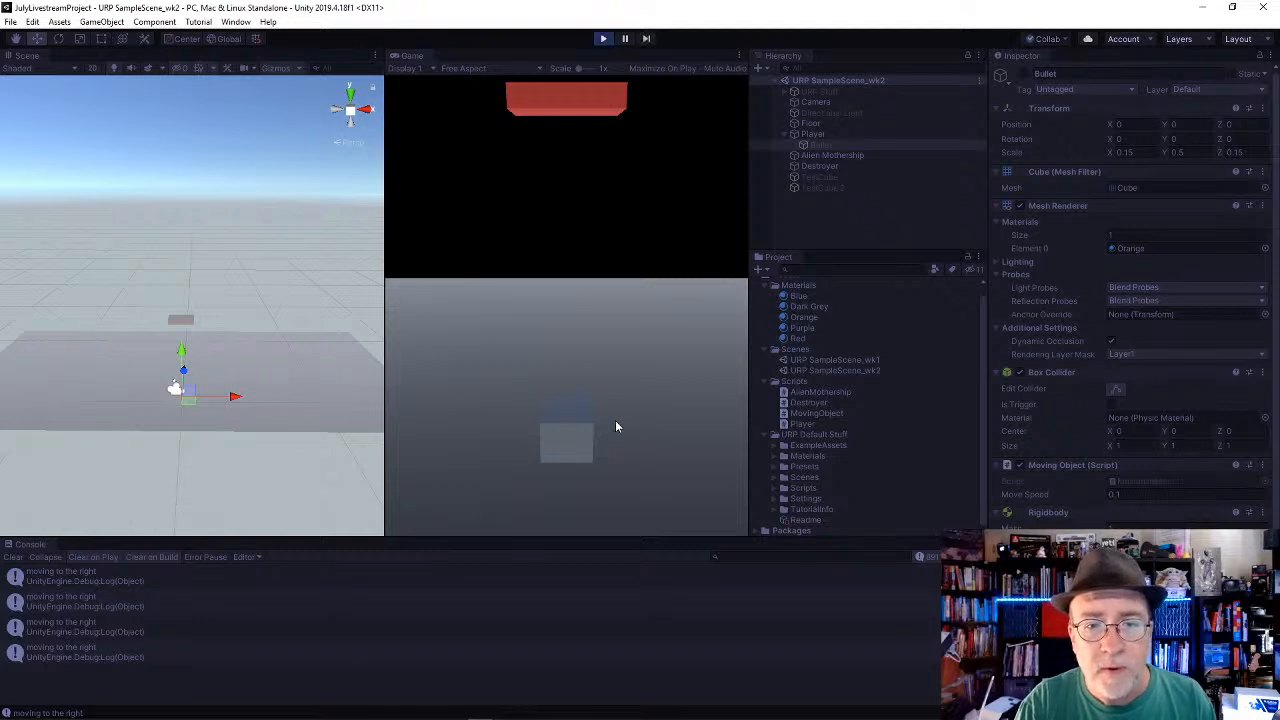
key("Right")
key("space")
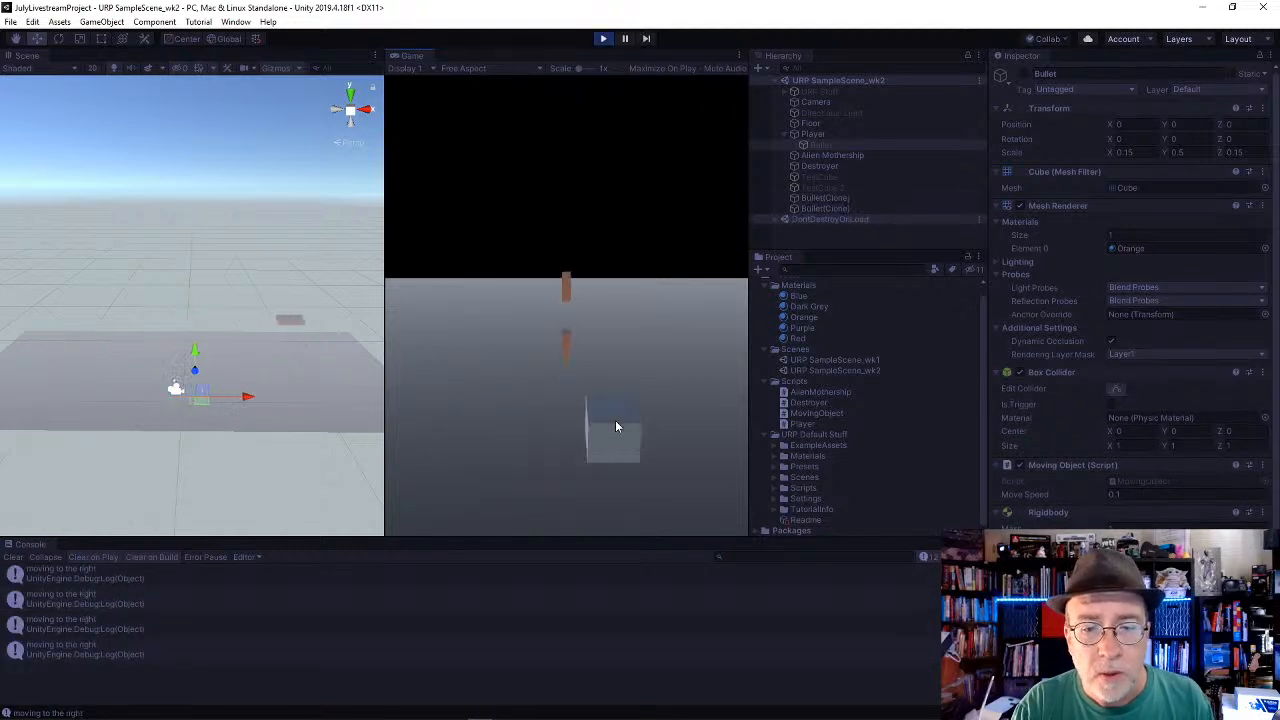
key("Left")
key("space")
key("space")
key("space")
key("space")
key("Right")
key("space")
key("space")
key("space")
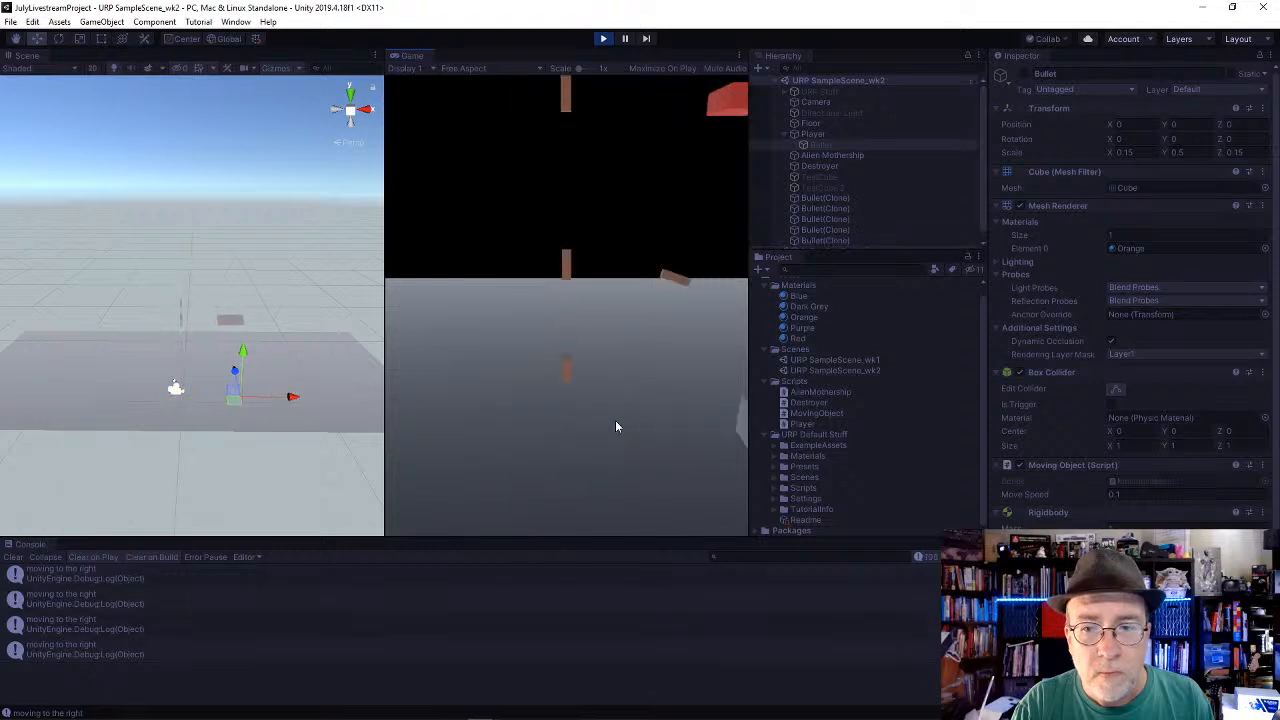
key("Left")
key("space")
key("space")
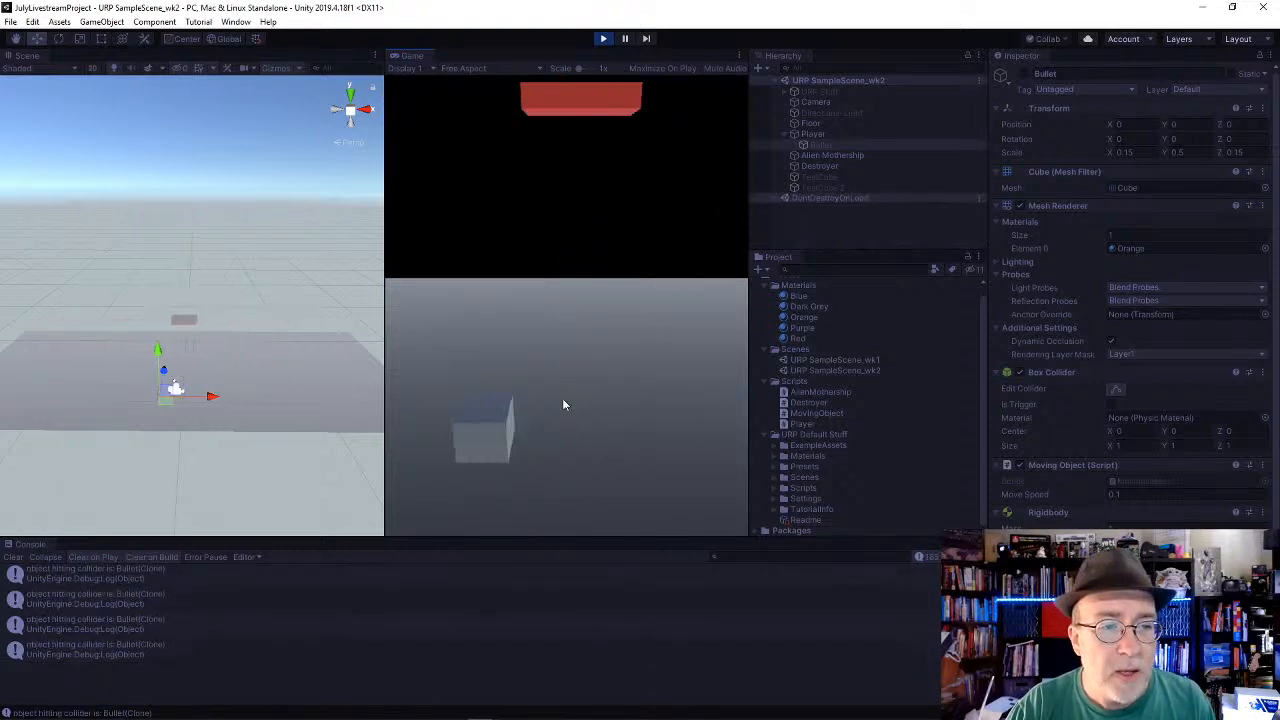
key("Right")
key("space")
key("space")
key("space")
key("space")
key("Left")
key("space")
key("space")
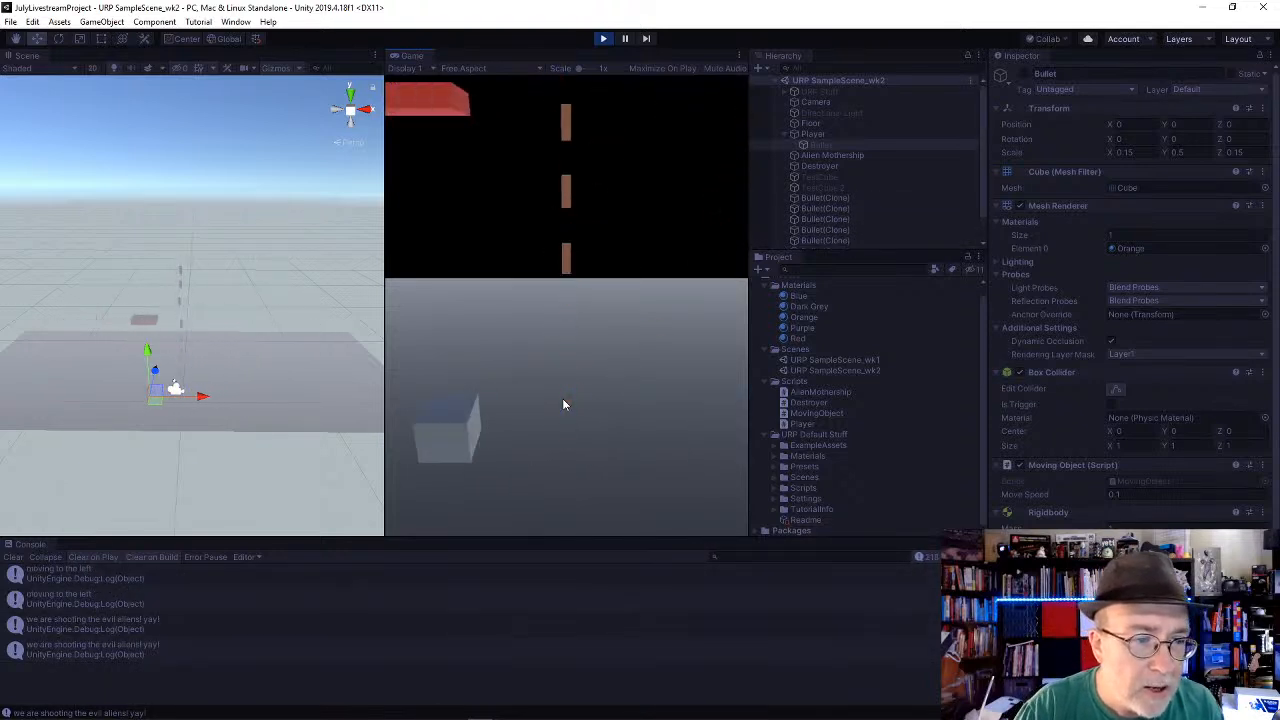
Step: Check how fired bullets travel while shifting the Player back and forth, select the Player, and stop the running scene
key("space")
key("space")
key("space")
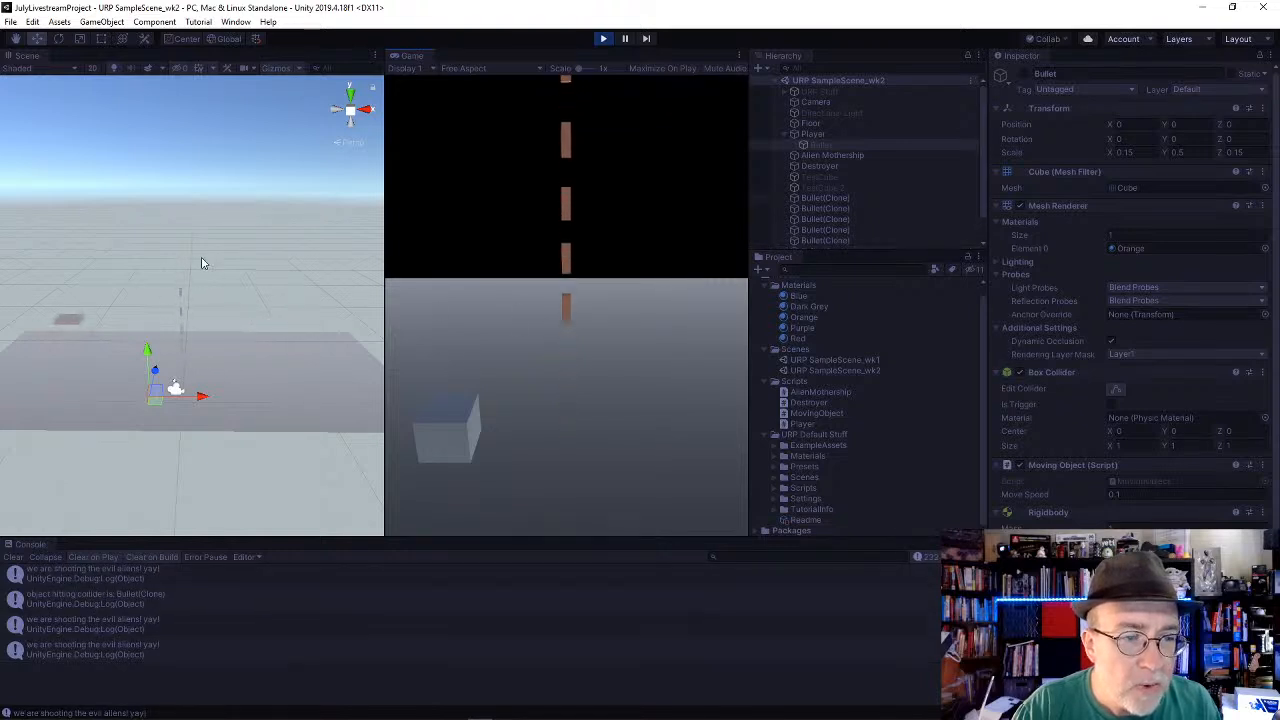
key("Right")
key("Left")
key("space")
key("space")
key("space")
key("space")
key("Right")
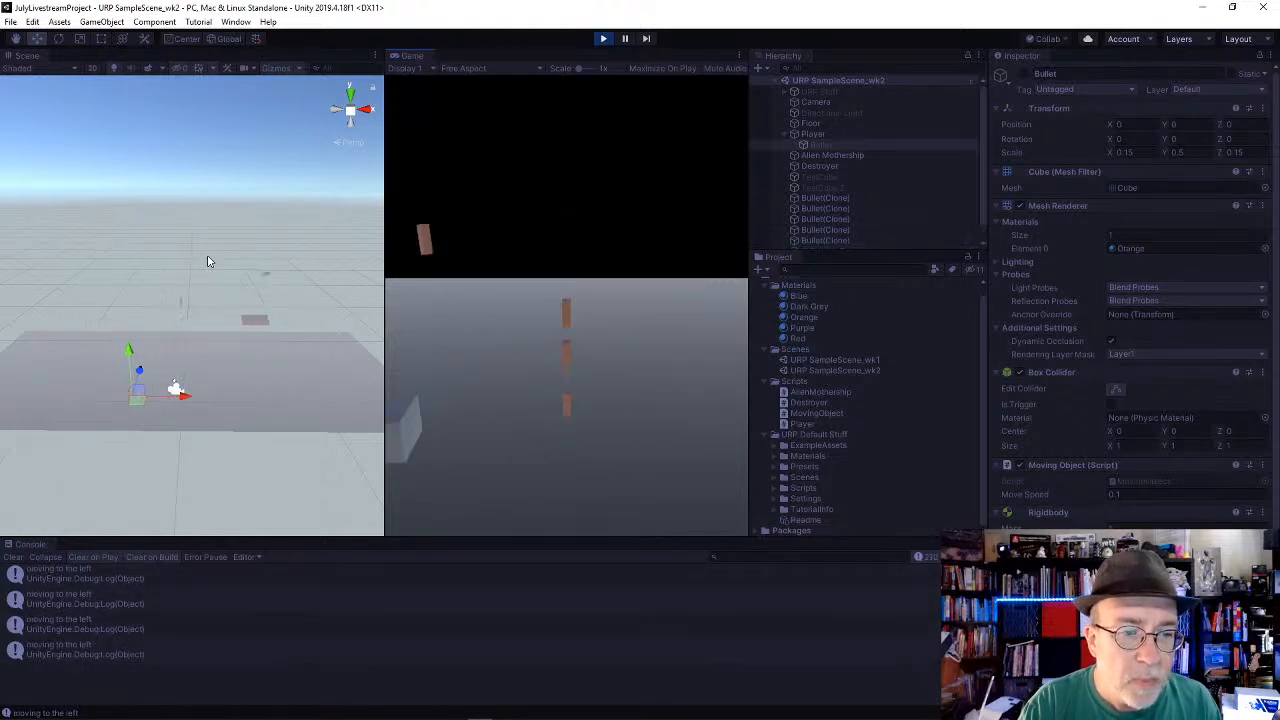
key("space")
key("space")
key("space")
key("Left")
key("space")
key("space")
key("space")
key("Right")
key("space")
key("space")
key("space")
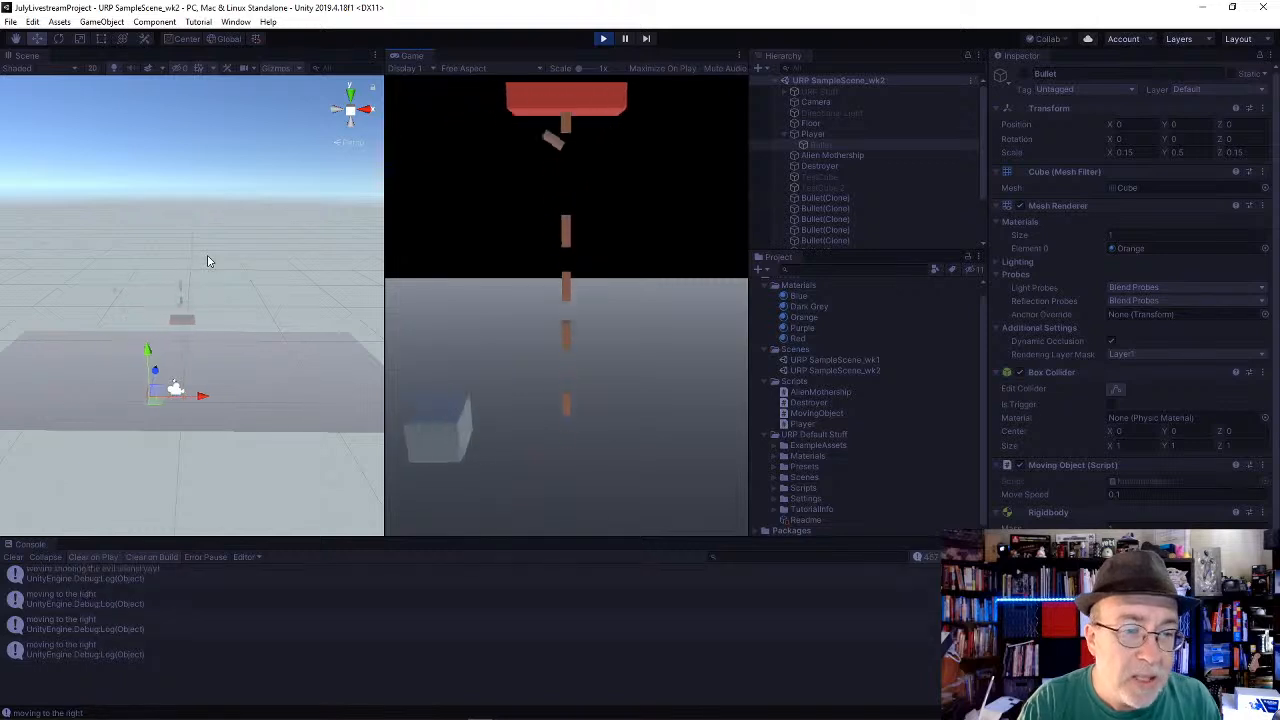
key("Left")
key("space")
key("space")
key("space")
key("Right")
key("space")
key("space")
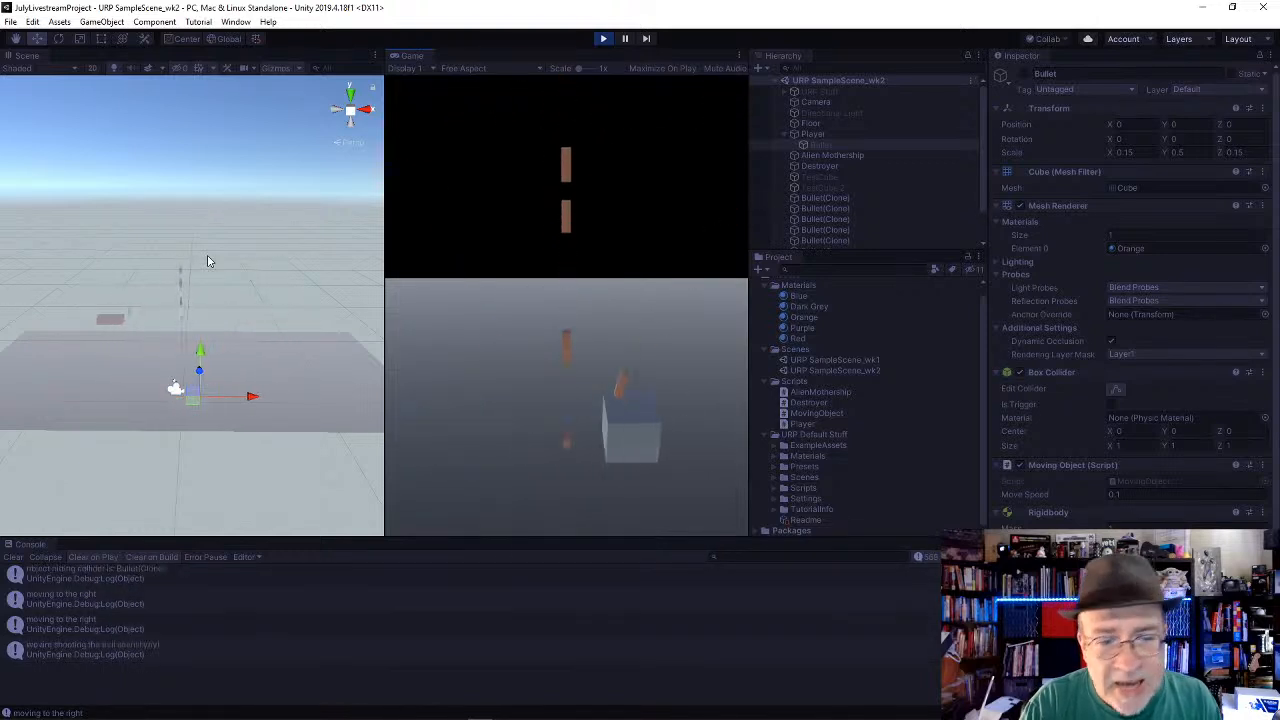
key("Left")
key("space")
key("space")
key("space")
key("Right")
key("space")
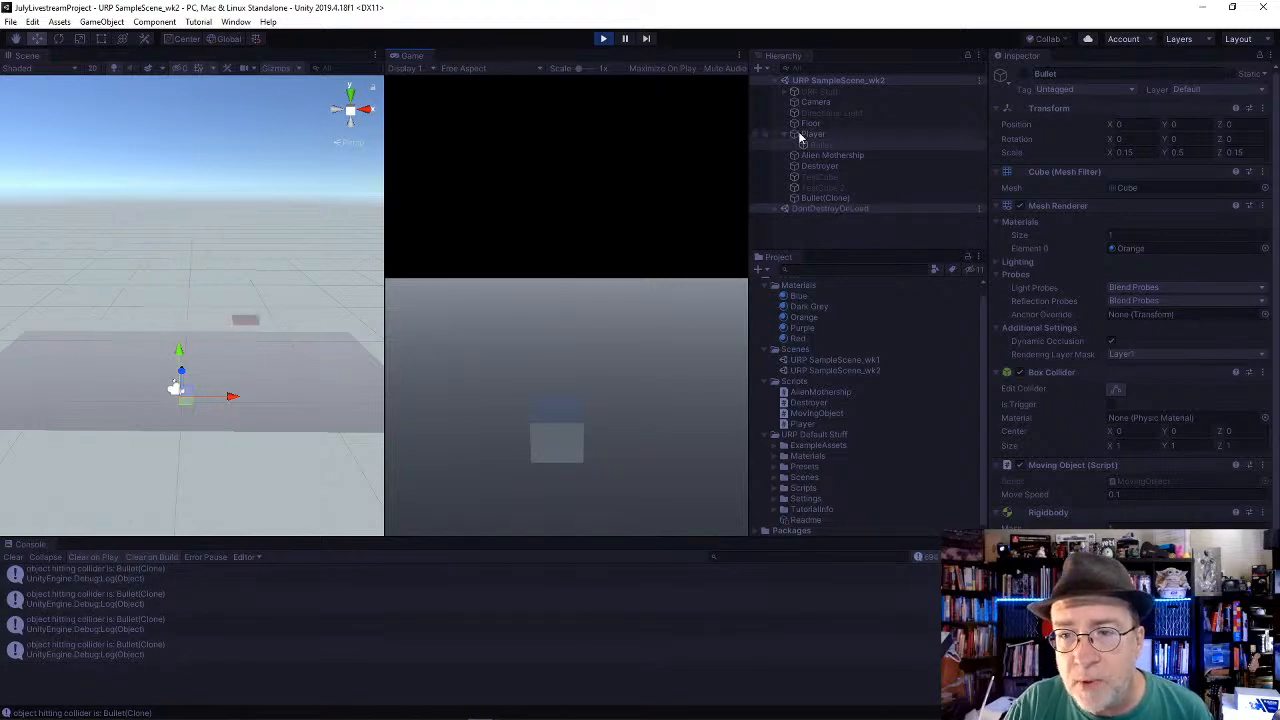
left_click(800, 134)
left_click(602, 39)
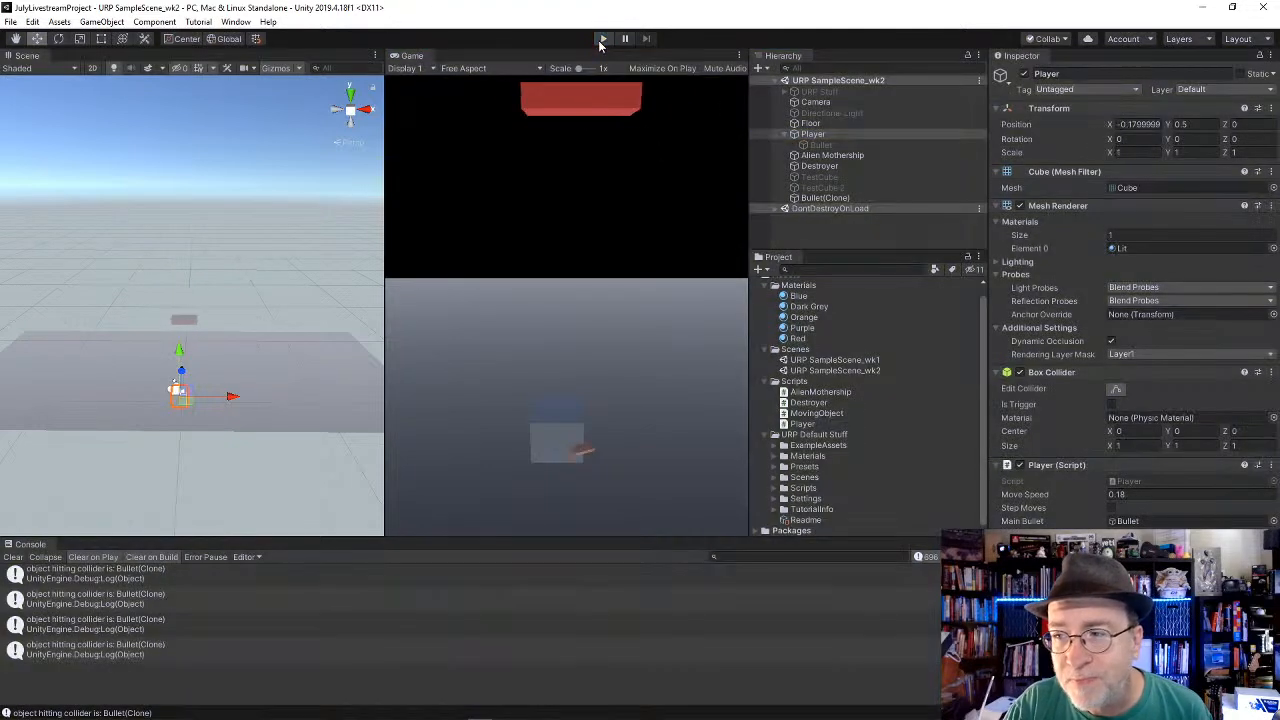
Step: Switch to Visual Studio and add gameObject.transform as the second argument of the Instantiate(mainBullet) call in Player.cs
key("alt+Tab")
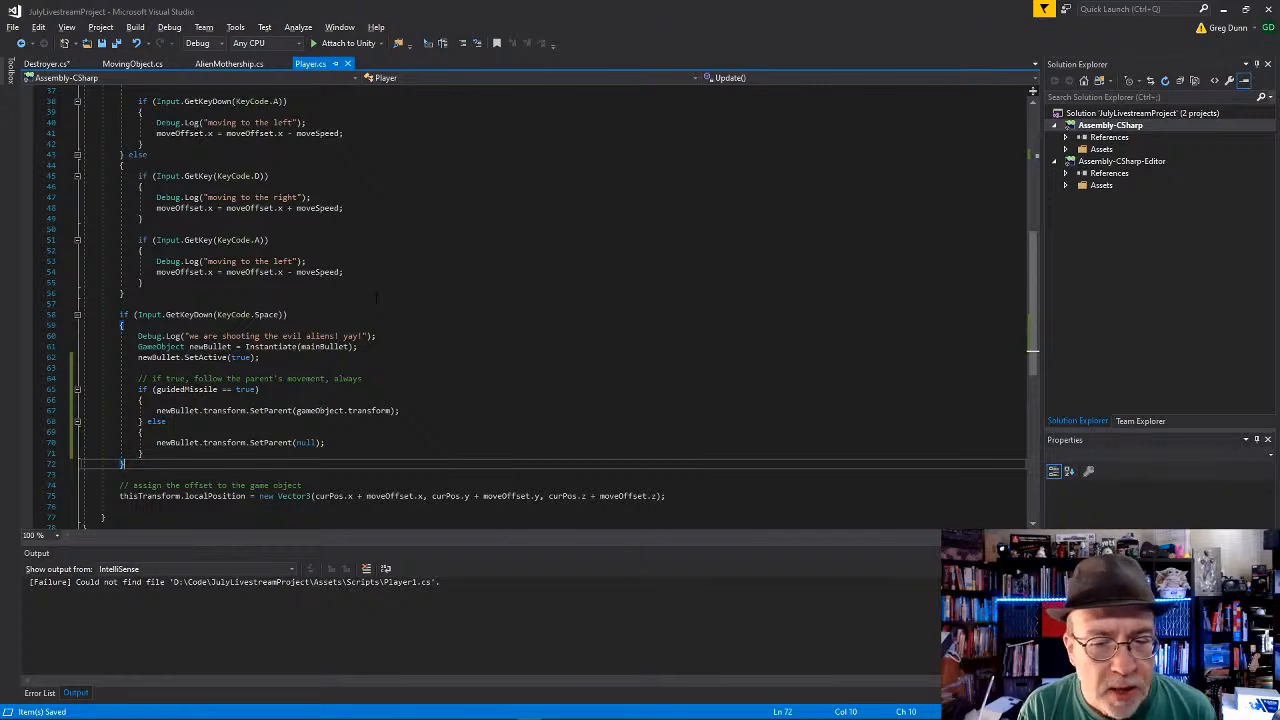
scroll(377, 296, "down", 2)
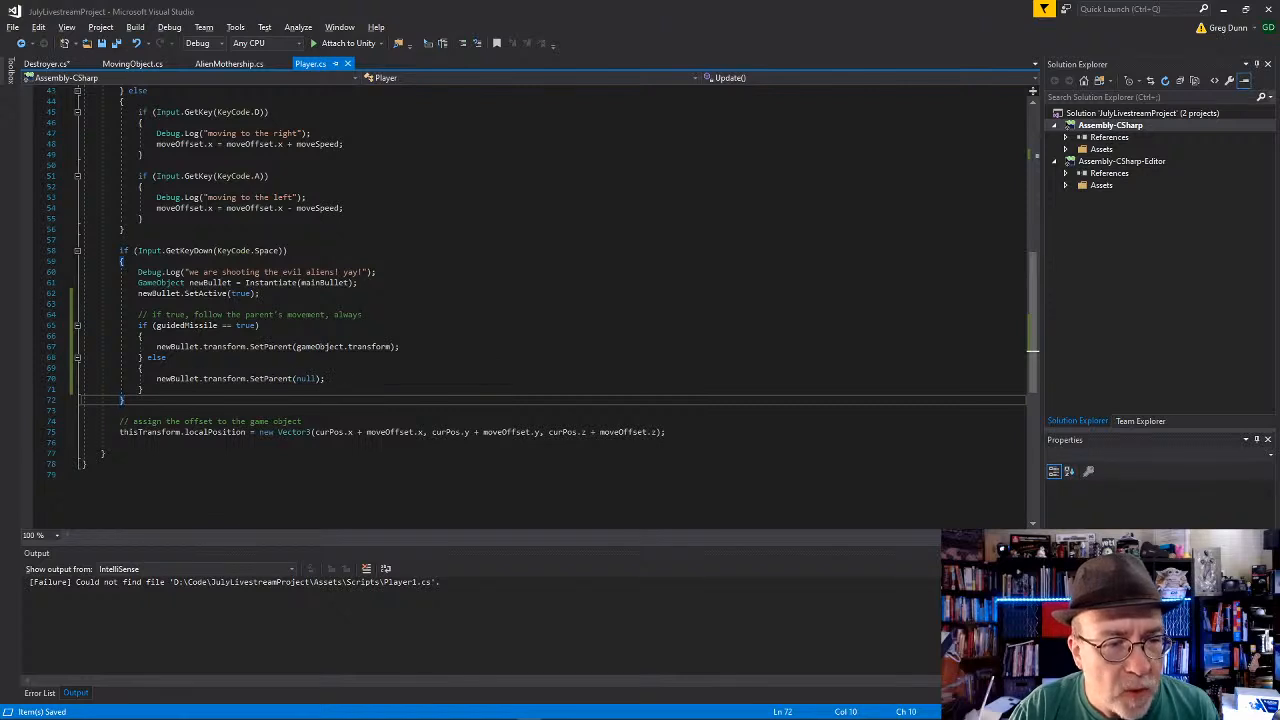
left_click(396, 282)
key("BackSpace")
key("BackSpace")
type(",")
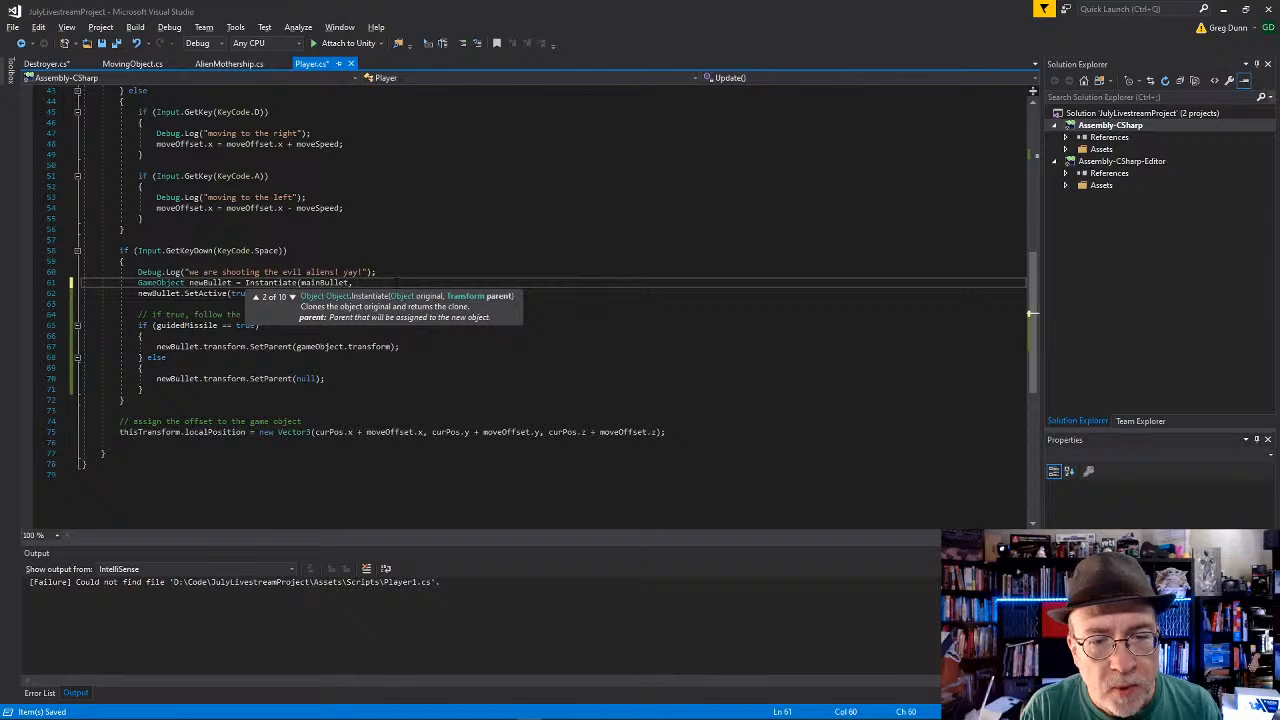
type(" tran")
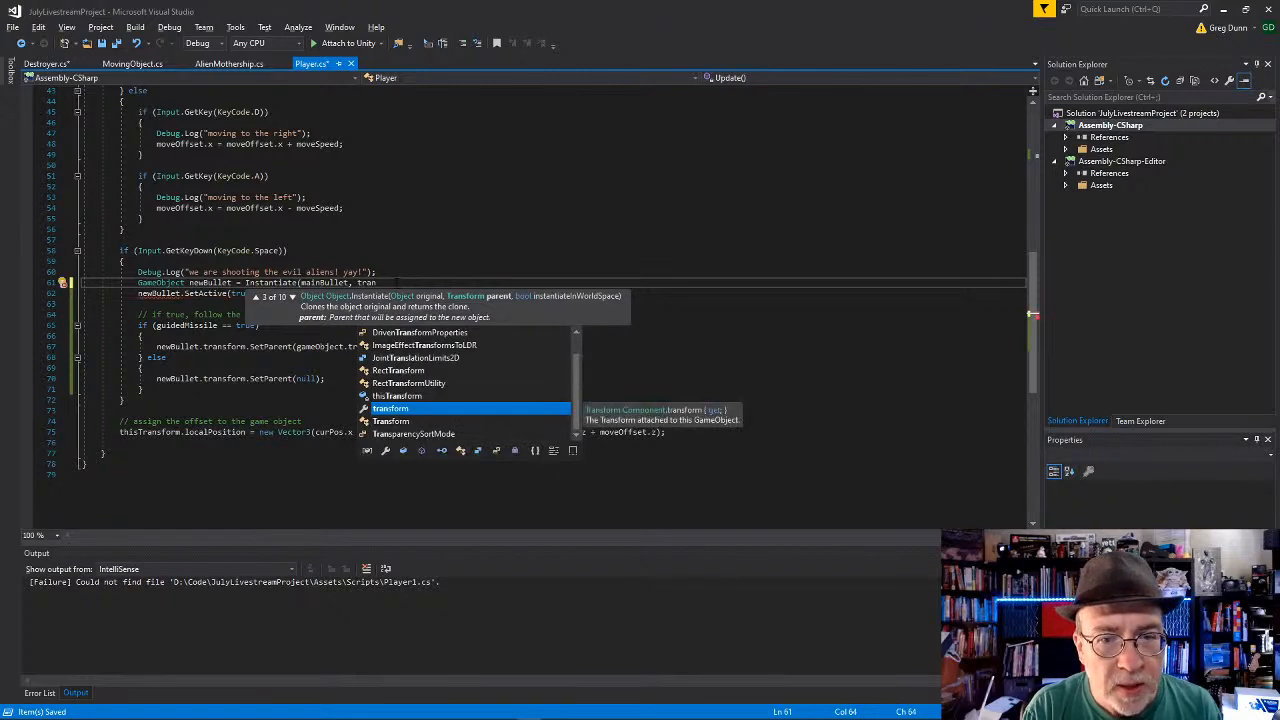
type("sform.pa")
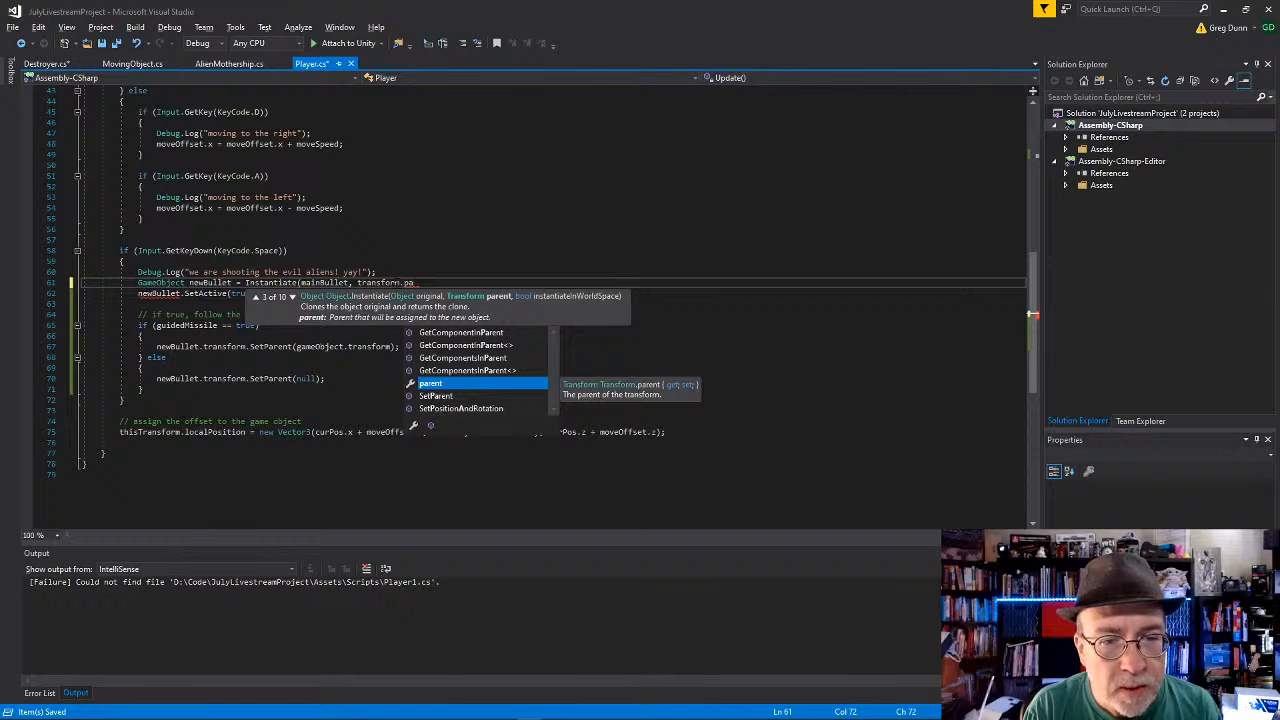
key("BackSpace")
key("BackSpace")
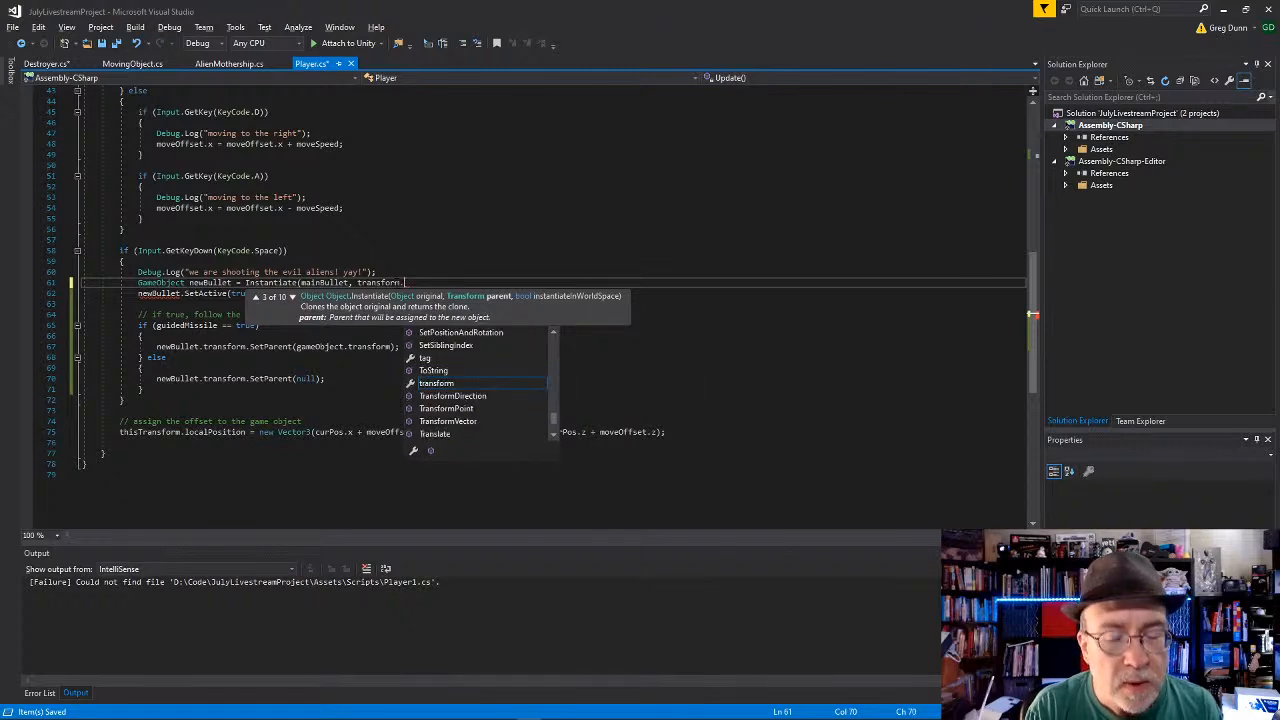
key("BackSpace")
key("BackSpace")
key("BackSpace")
key("BackSpace")
key("BackSpace")
key("BackSpace")
key("BackSpace")
key("BackSpace")
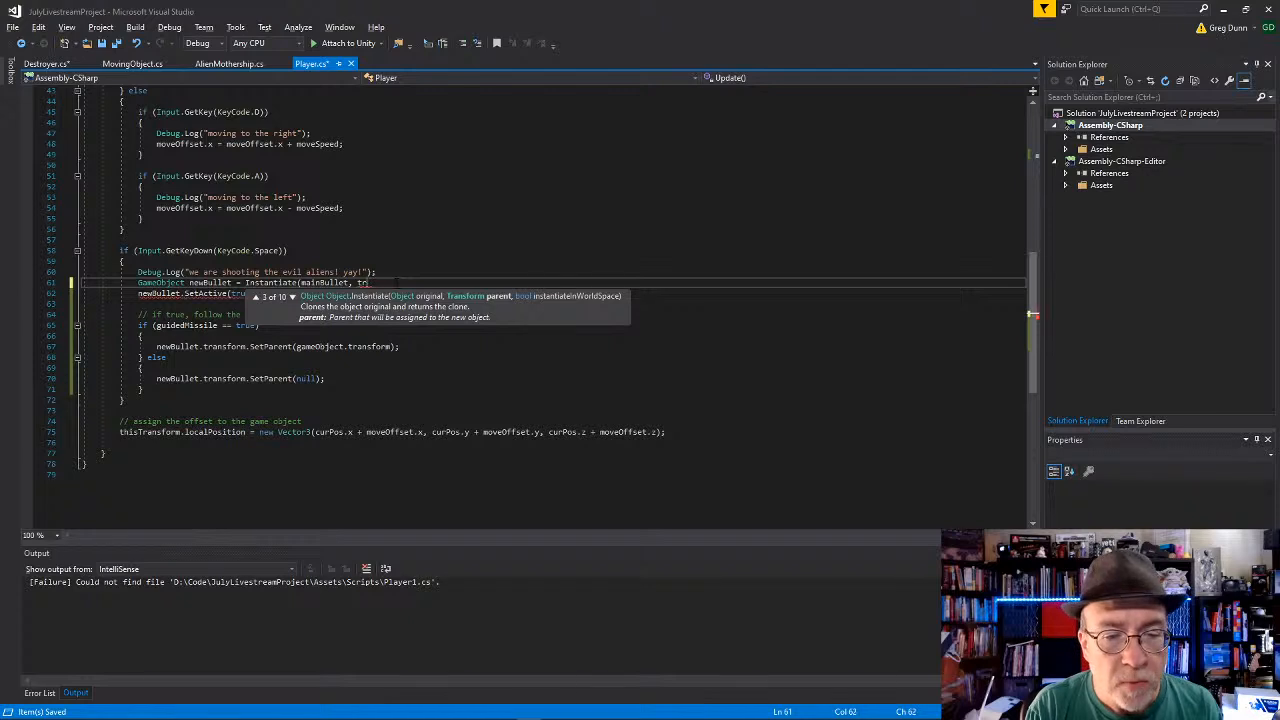
type("gameObject.transform,")
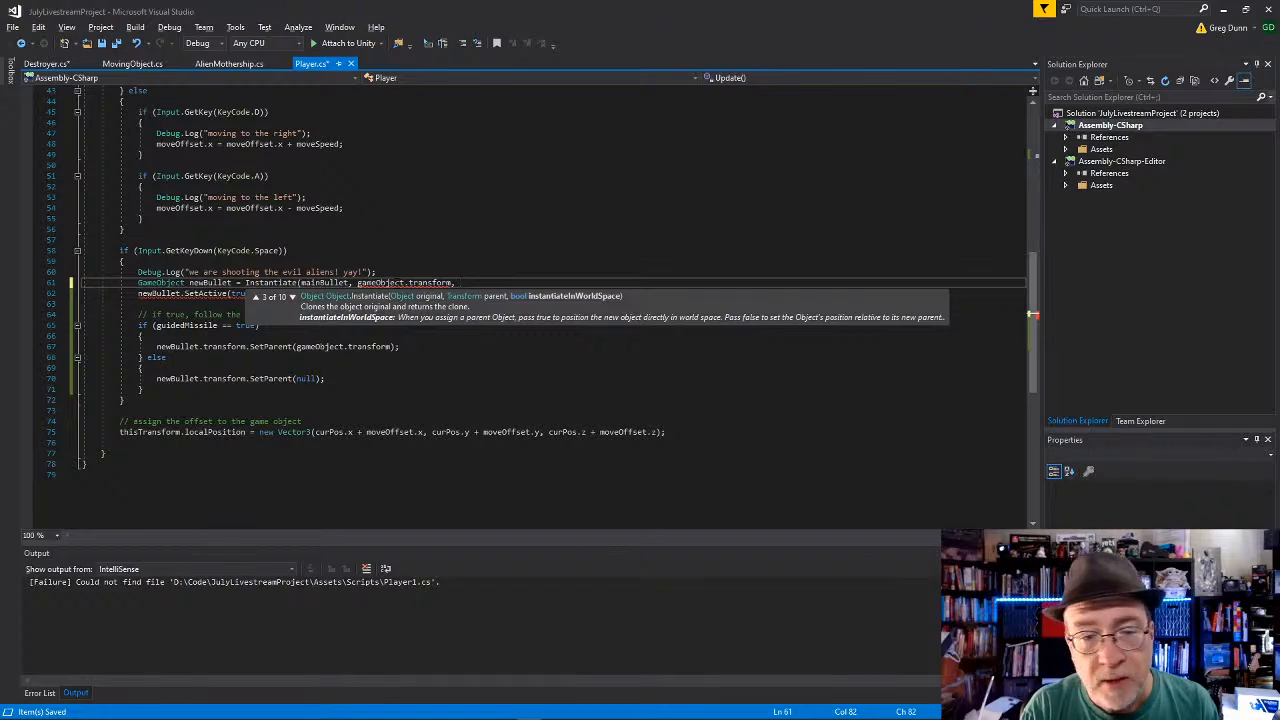
Step: Try passing false as a third argument to the Instantiate call
key("BackSpace")
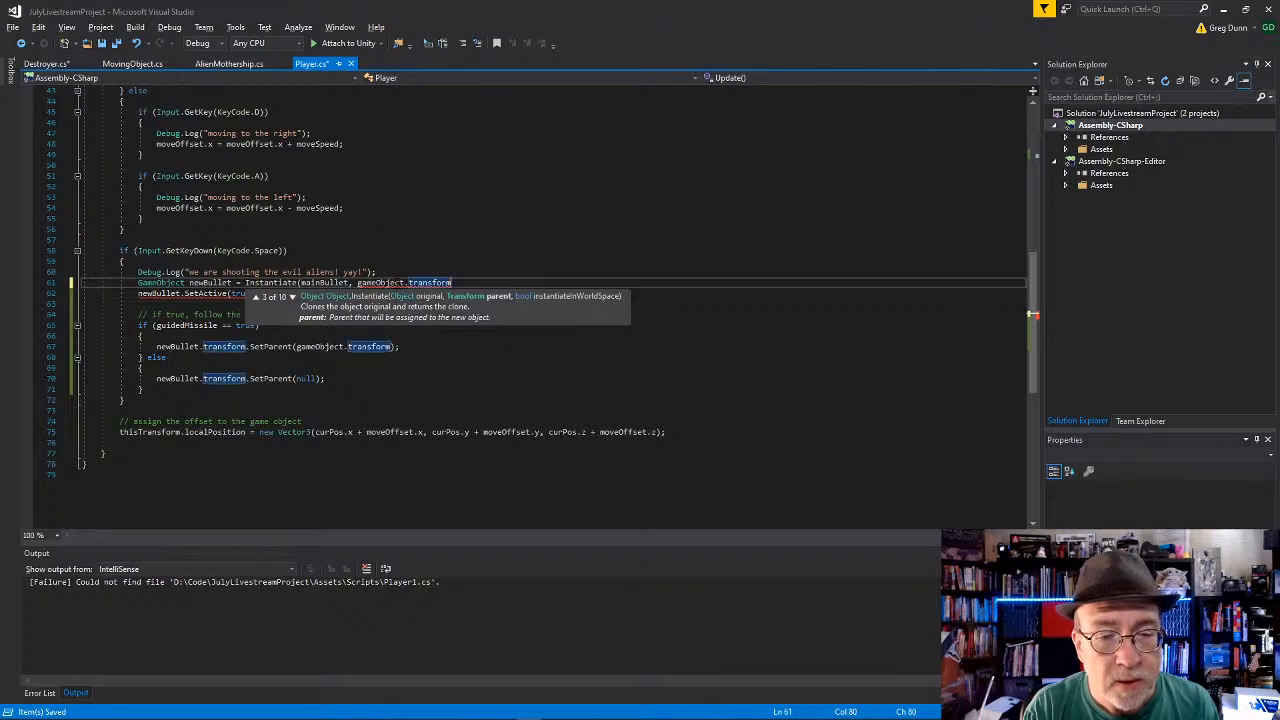
type(", fals")
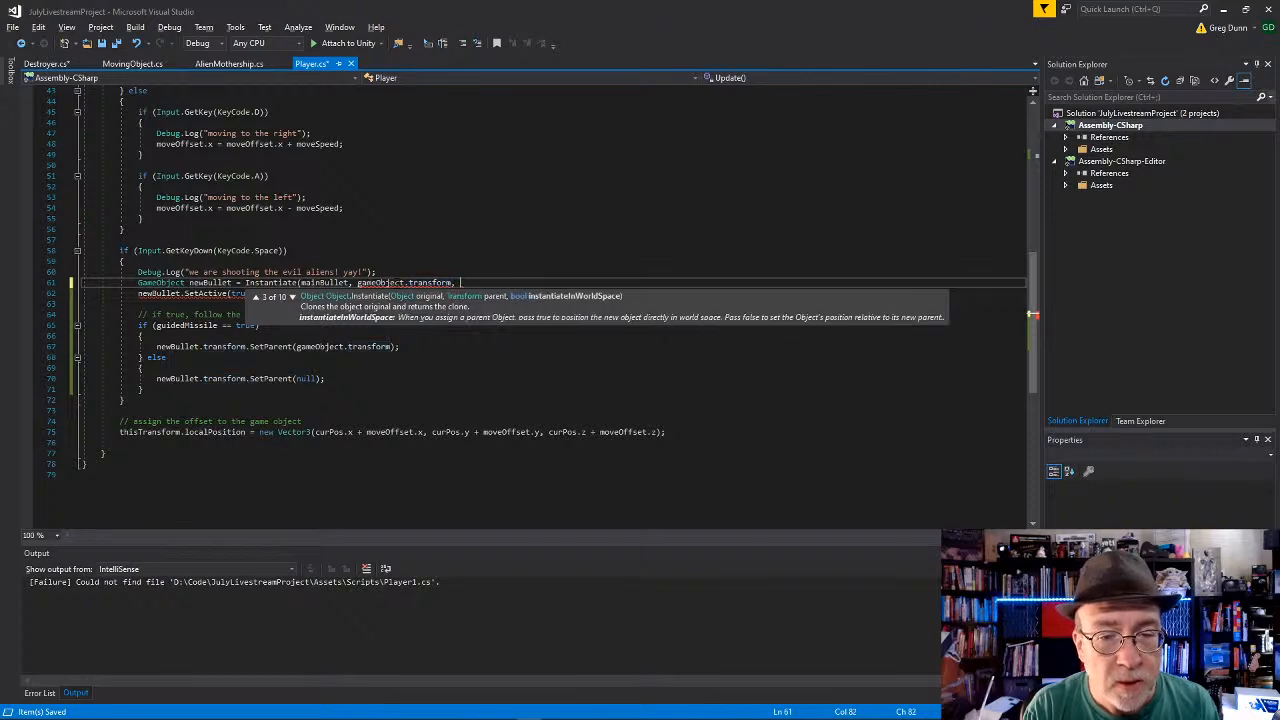
key("BackSpace")
key("BackSpace")
key("BackSpace")
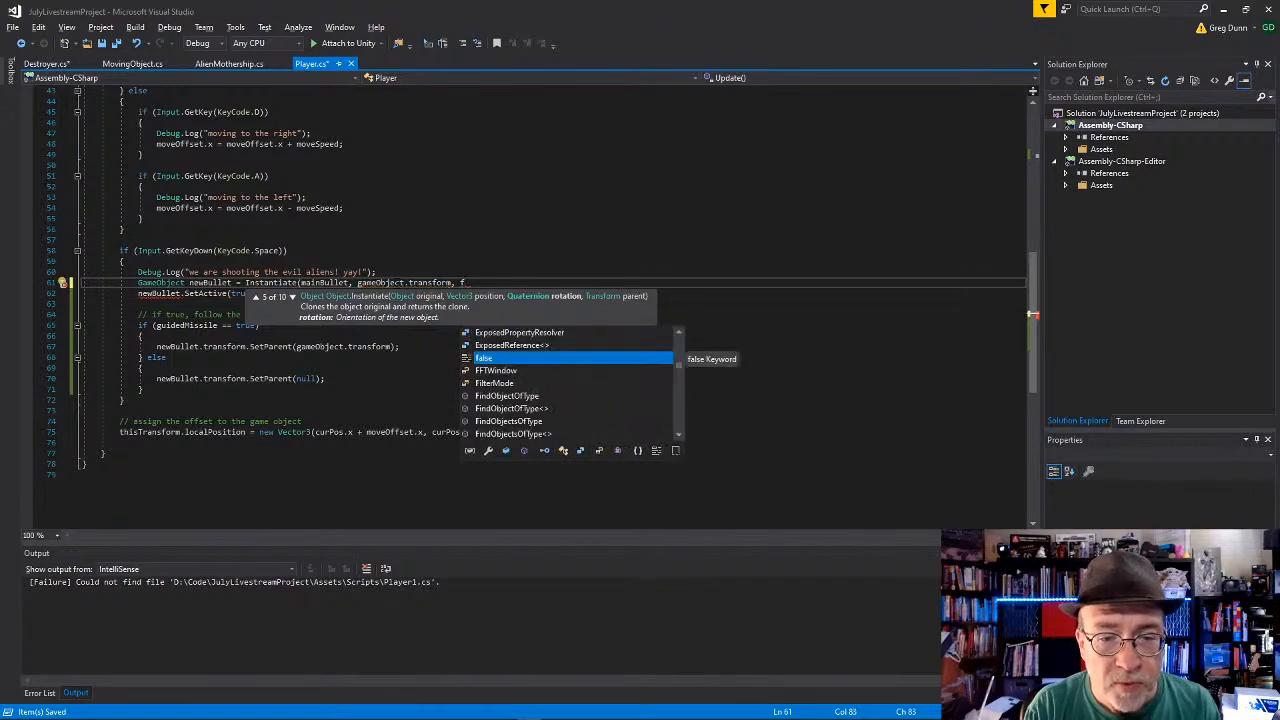
key("BackSpace")
key("BackSpace")
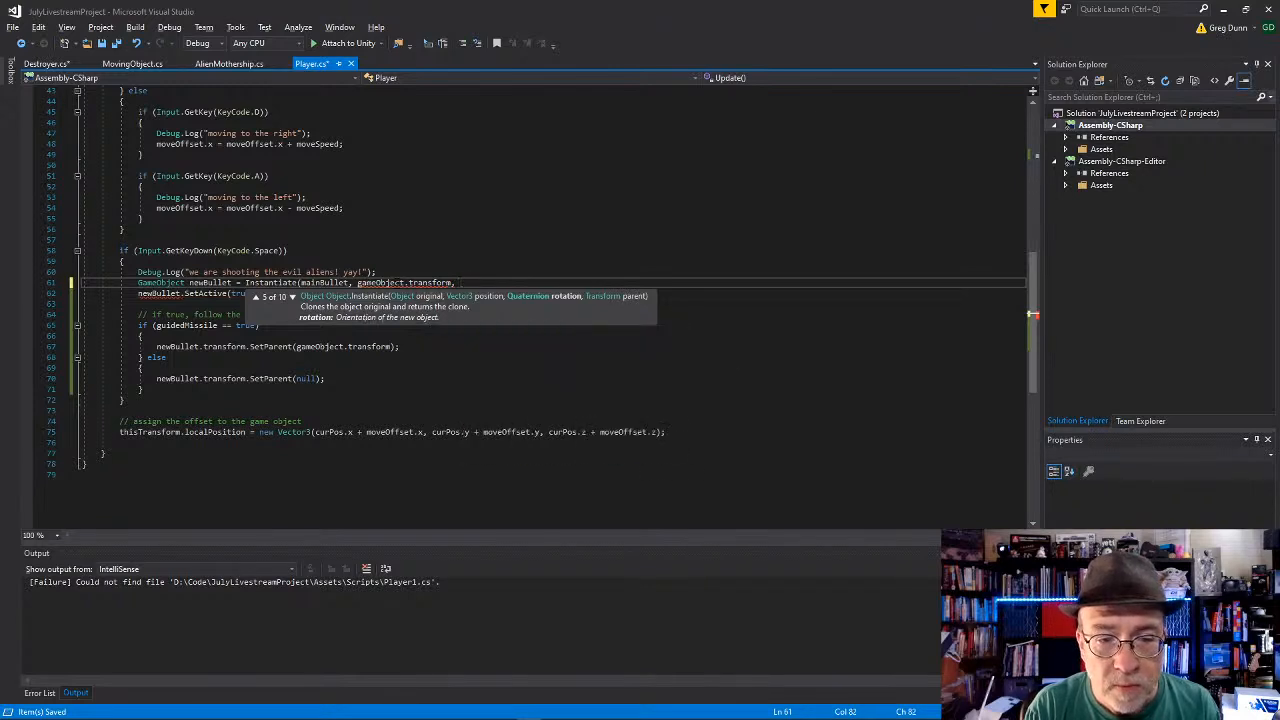
type("false, ")
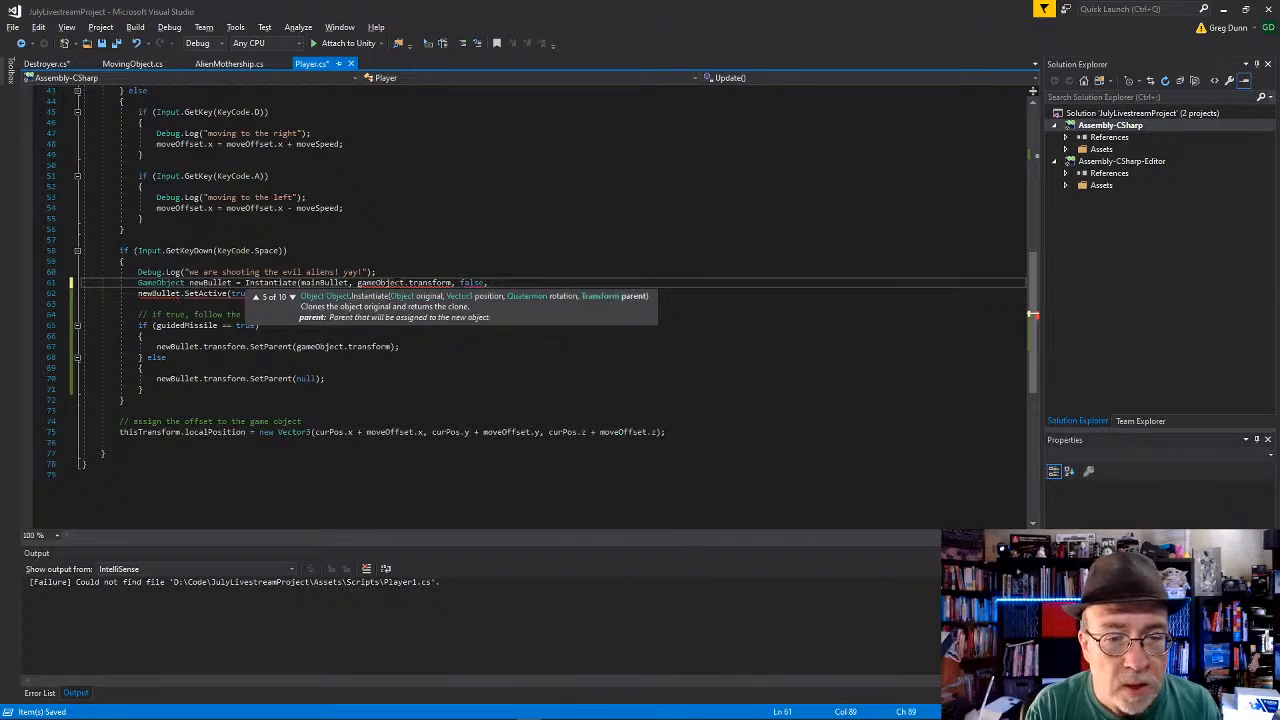
type(",")
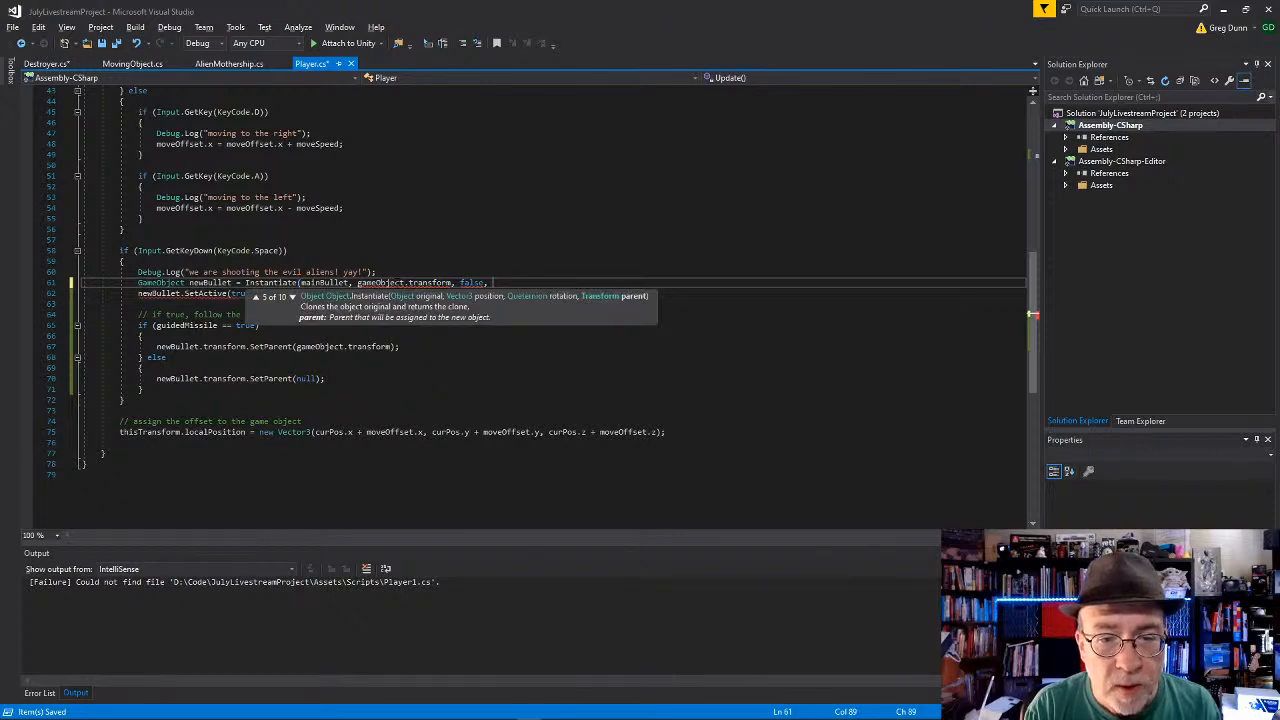
key("BackSpace")
key("BackSpace")
key("BackSpace")
key("BackSpace")
key("BackSpace")
key("BackSpace")
key("BackSpace")
key("BackSpace")
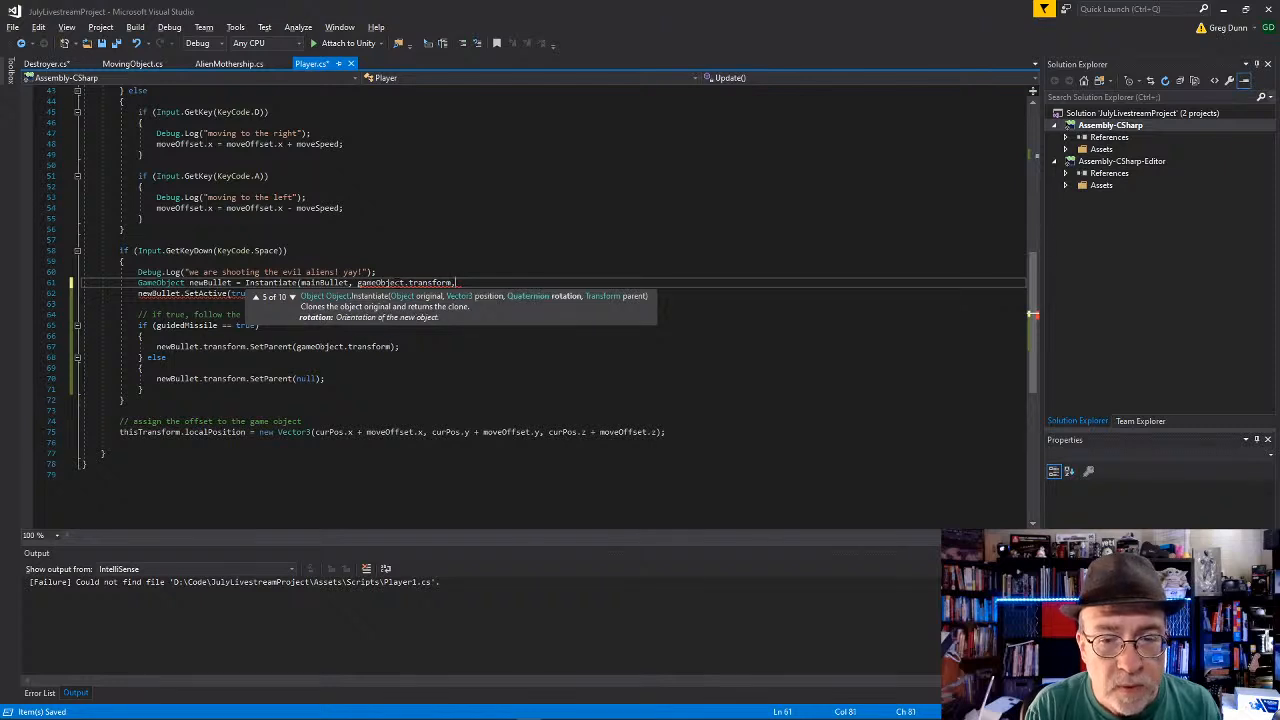
Step: Rewrite the second argument of the Instantiate call as gameObject.transform and close the statement
key("BackSpace")
key("BackSpace")
key("BackSpace")
key("BackSpace")
key("BackSpace")
key("BackSpace")
key("BackSpace")
key("BackSpace")
key("BackSpace")
key("BackSpace")
key("BackSpace")
key("BackSpace")
key("BackSpace")
key("BackSpace")
key("BackSpace")
key("BackSpace")
key("BackSpace")
key("BackSpace")
key("BackSpace")
key("BackSpace")
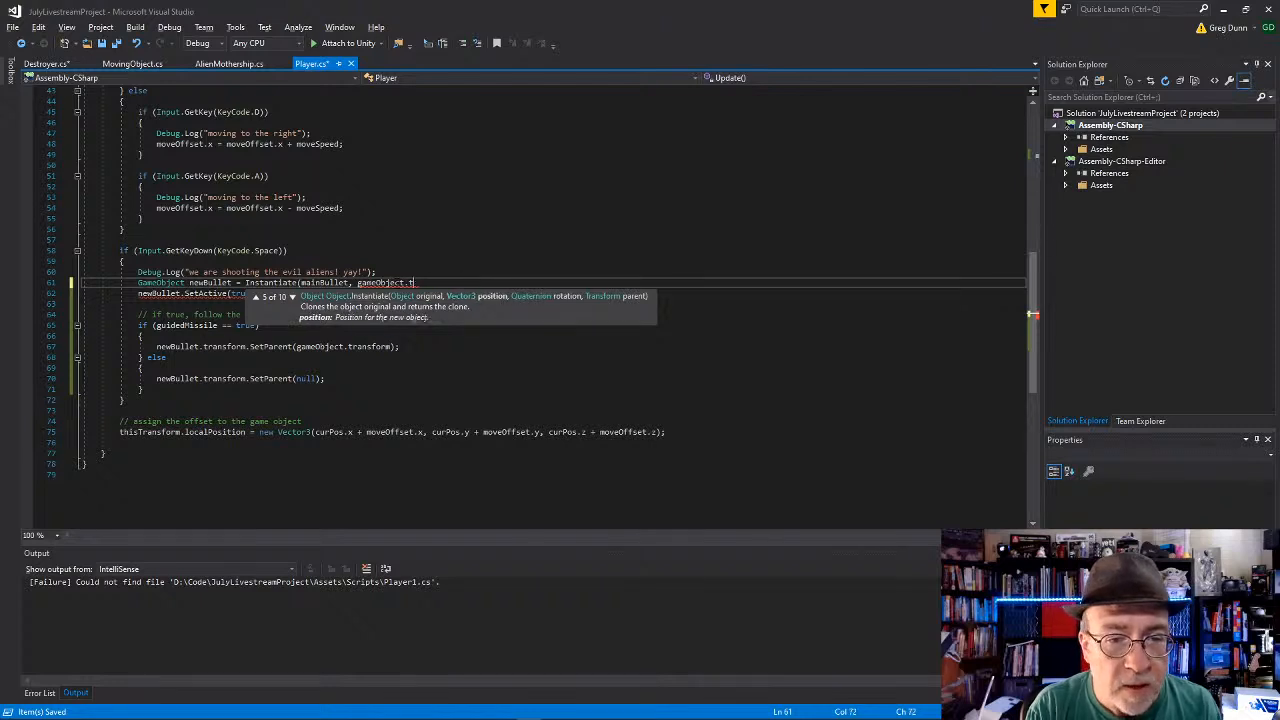
type(", ")
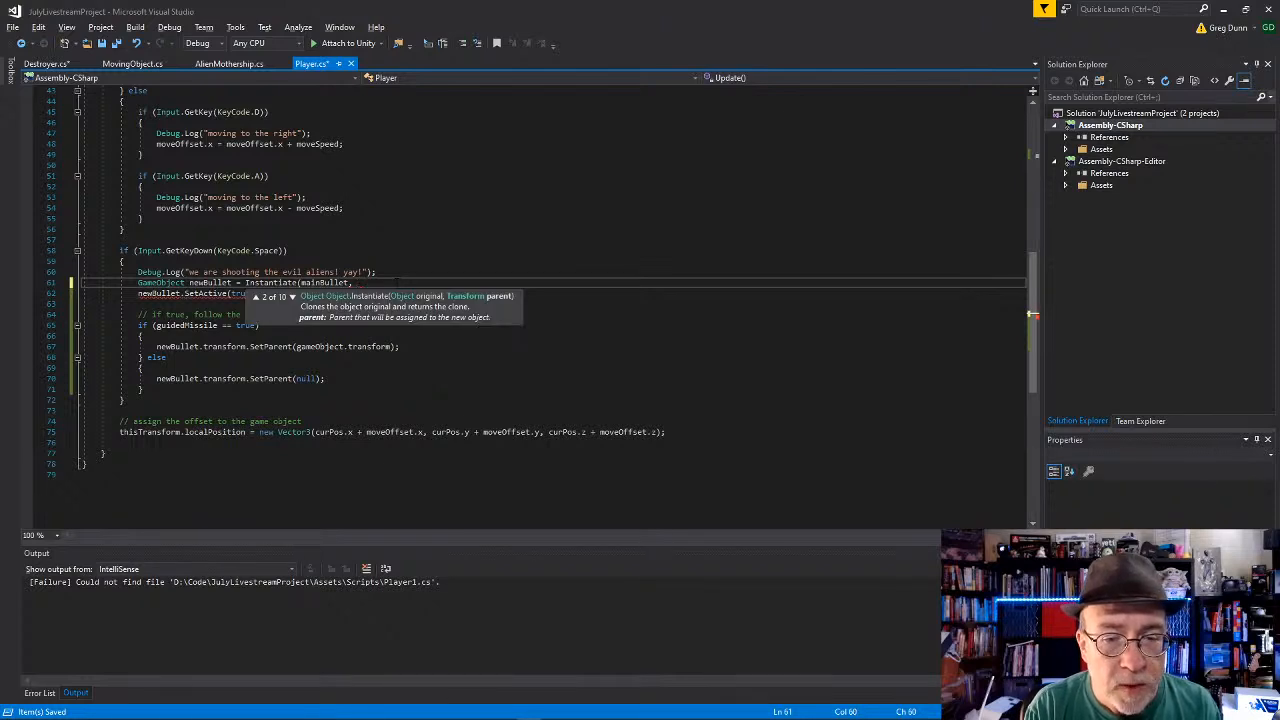
type("gameObject.BroadcastMessage")
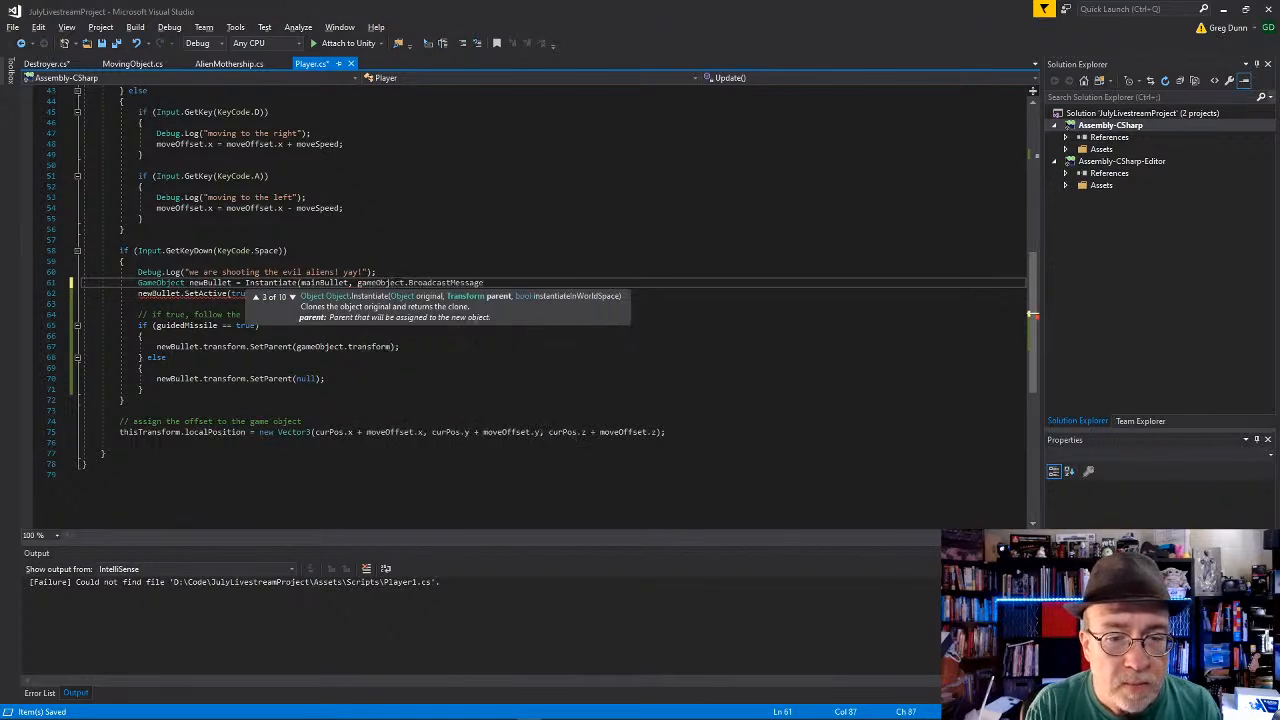
key("BackSpace")
key("BackSpace")
key("BackSpace")
key("BackSpace")
key("BackSpace")
key("BackSpace")
key("BackSpace")
key("BackSpace")
key("BackSpace")
key("BackSpace")
key("BackSpace")
key("BackSpace")
key("BackSpace")
key("BackSpace")
key("BackSpace")
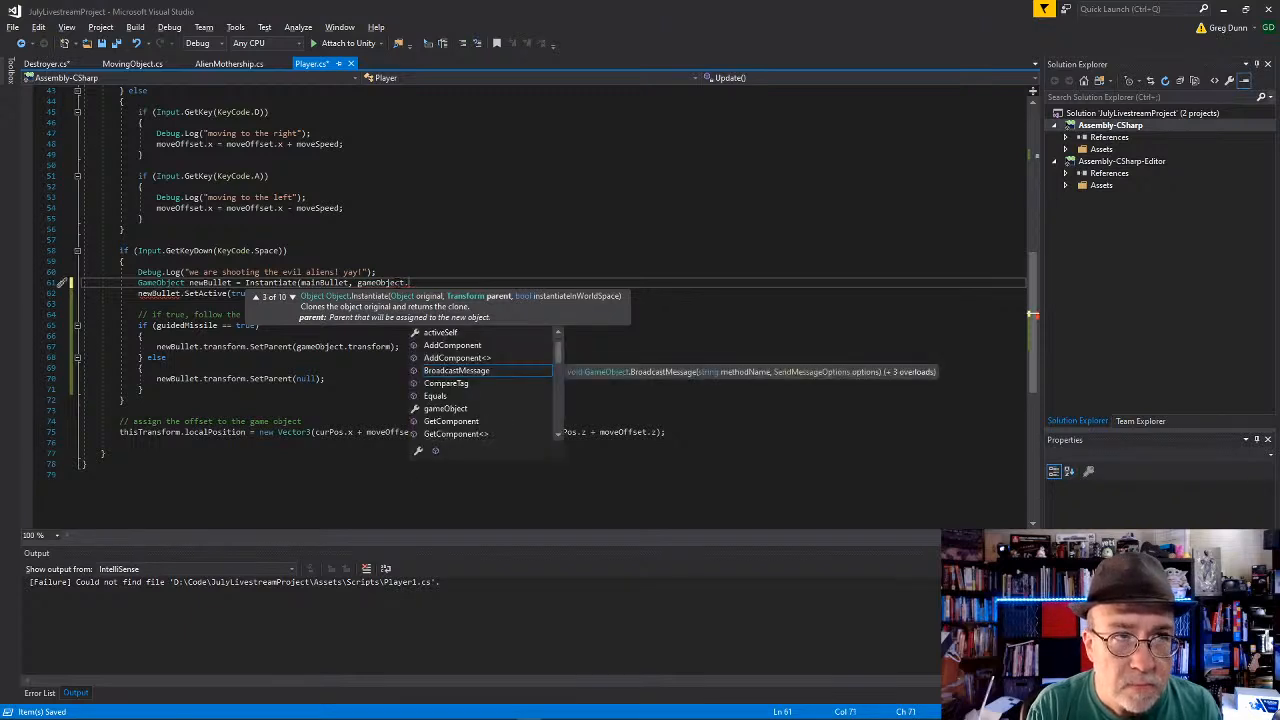
type("transform);")
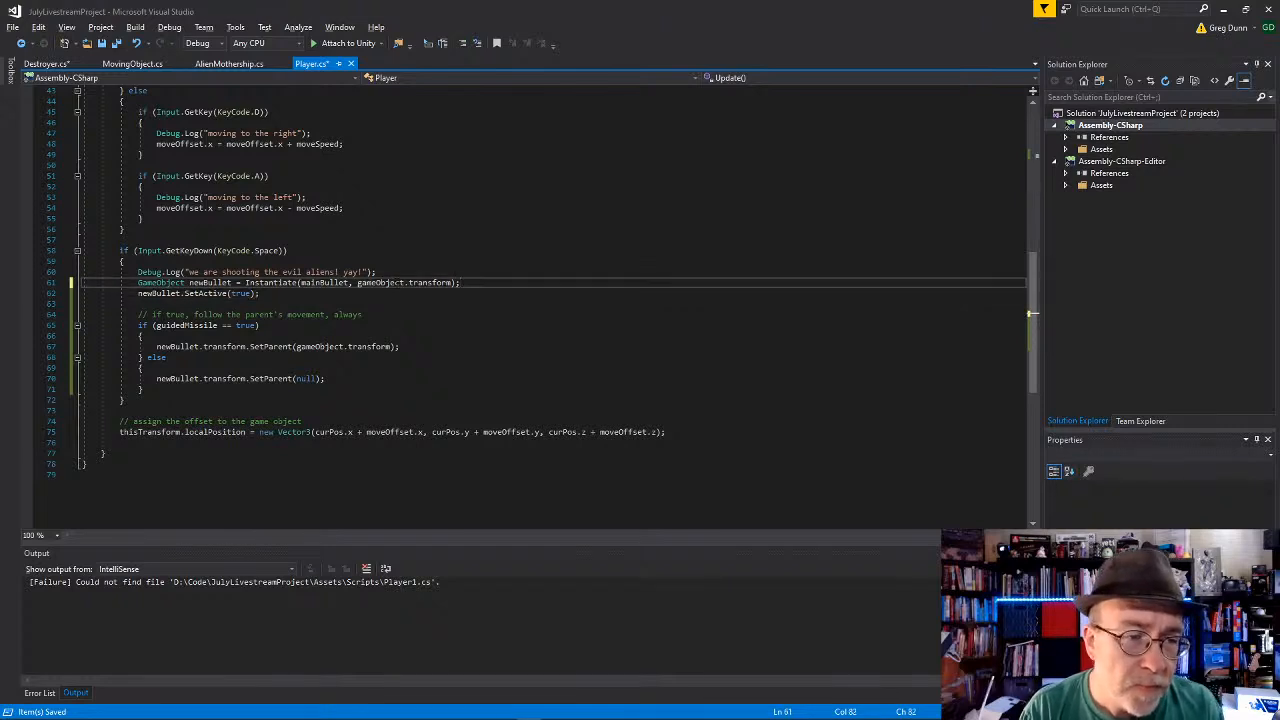
Step: Below the newBullet.SetActive(true) line, add an assignment newBullet.transform.localPosition = new Vector3
key("Down")
key("Return")
type("newBullet.")
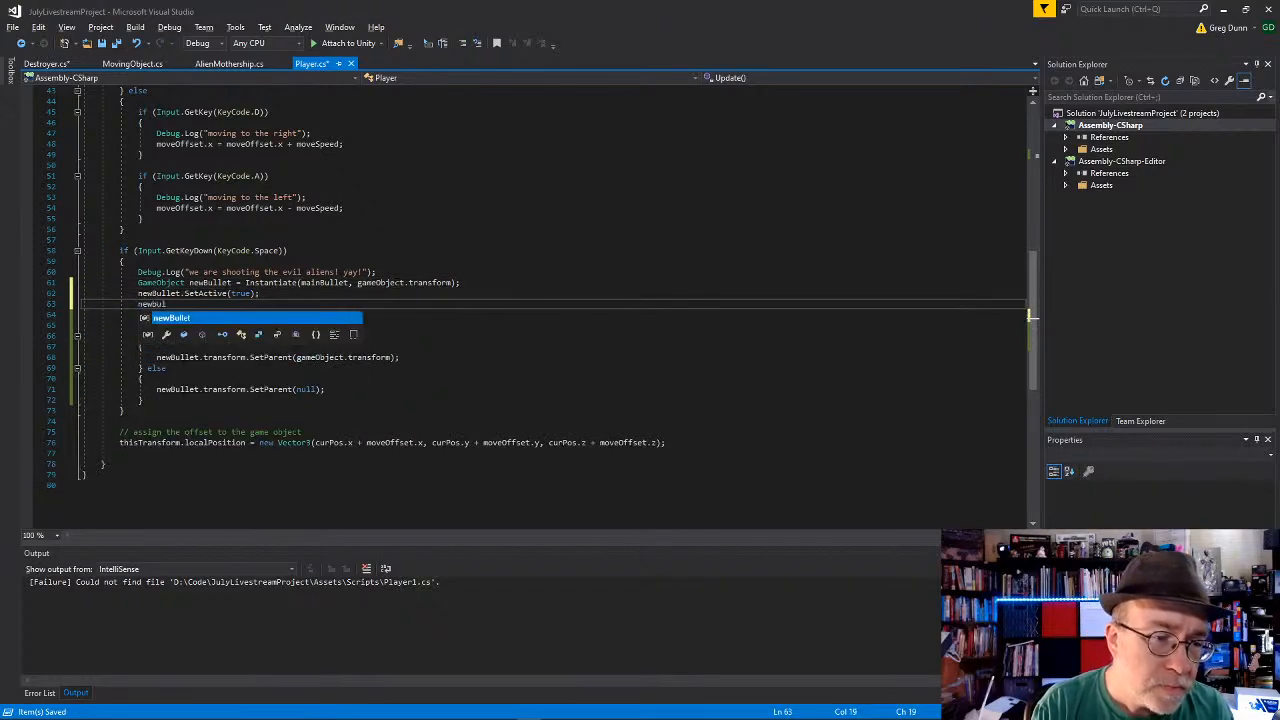
type("lo")
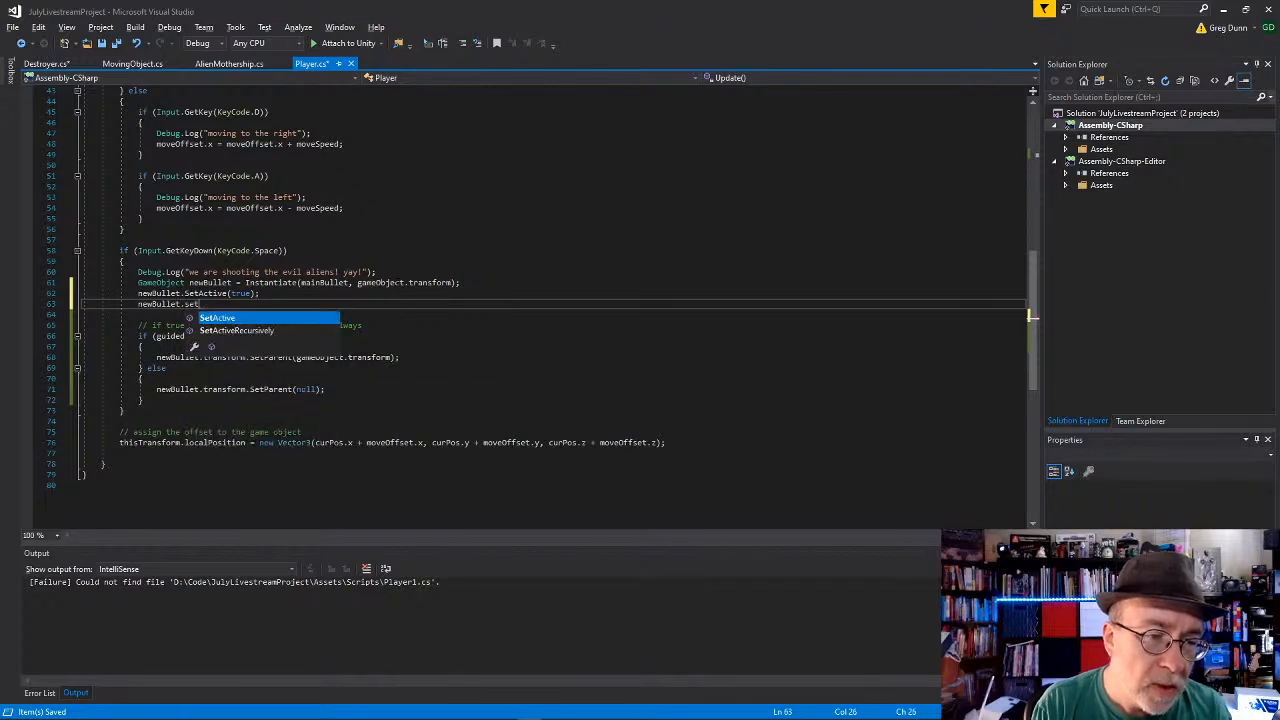
key("BackSpace")
key("BackSpace")
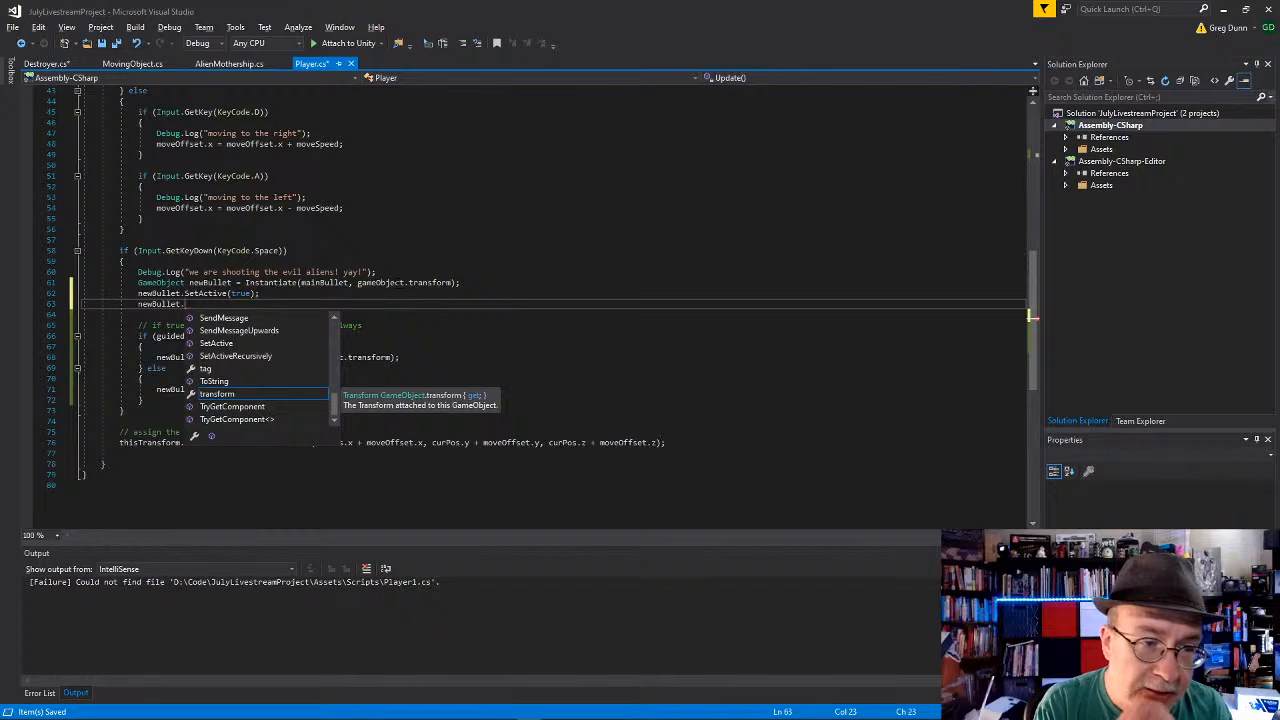
key("Tab")
type(".local")
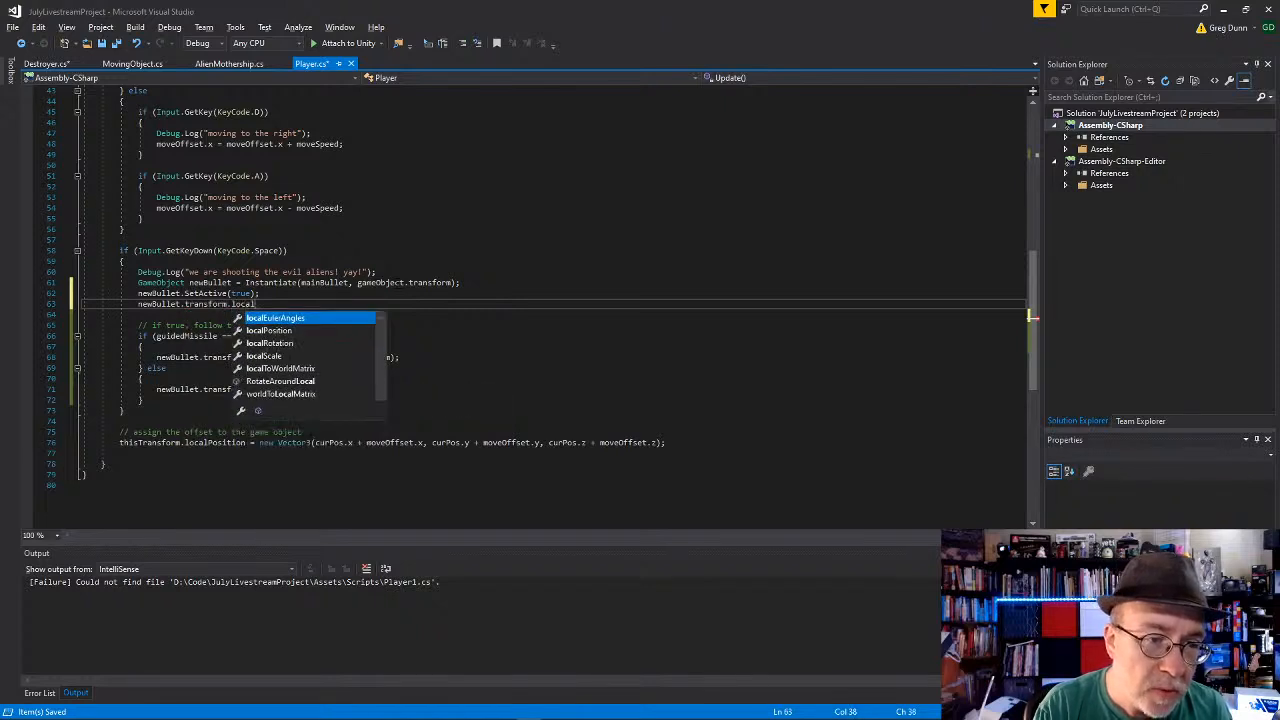
key("Down")
key("Tab")
type("= ")
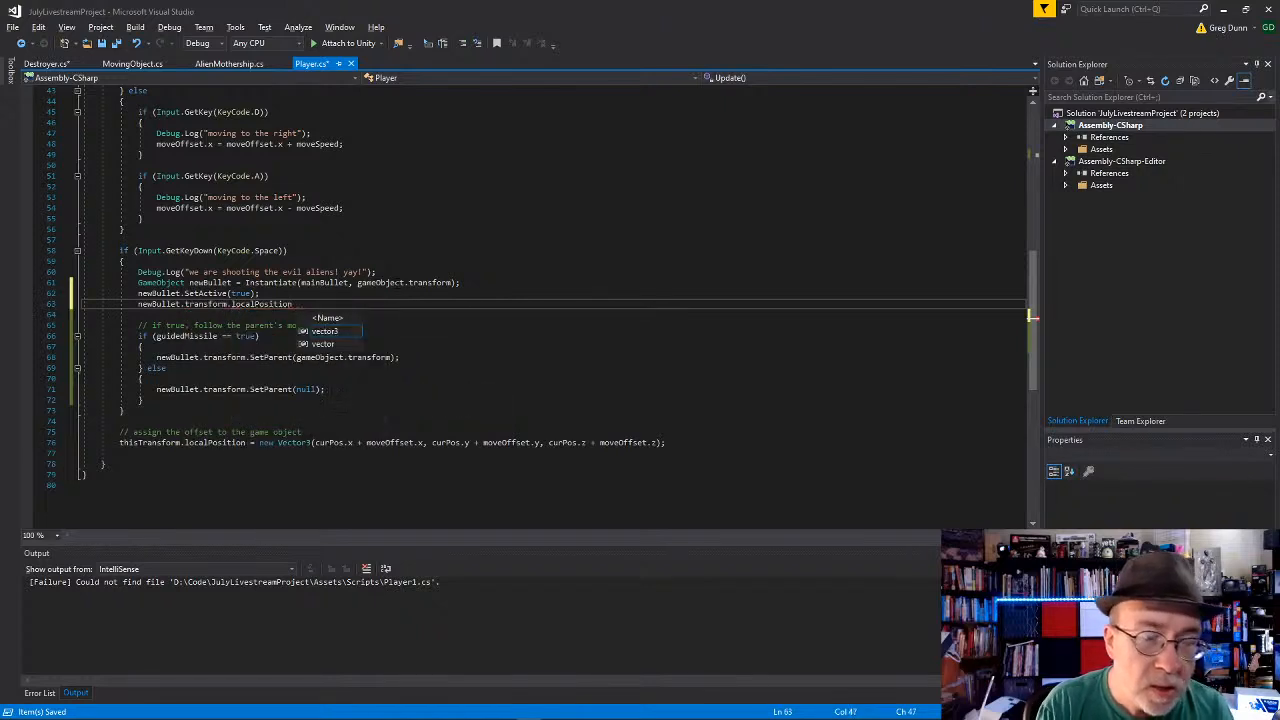
type("new V")
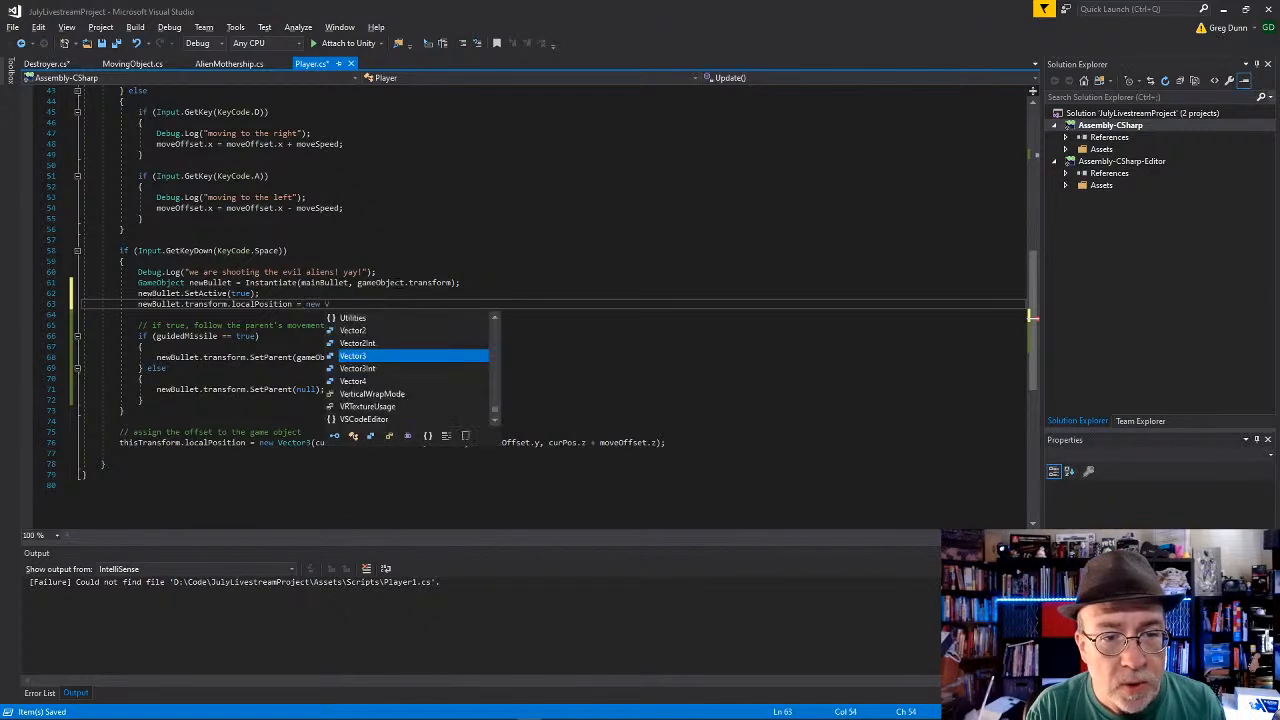
type("ector3.")
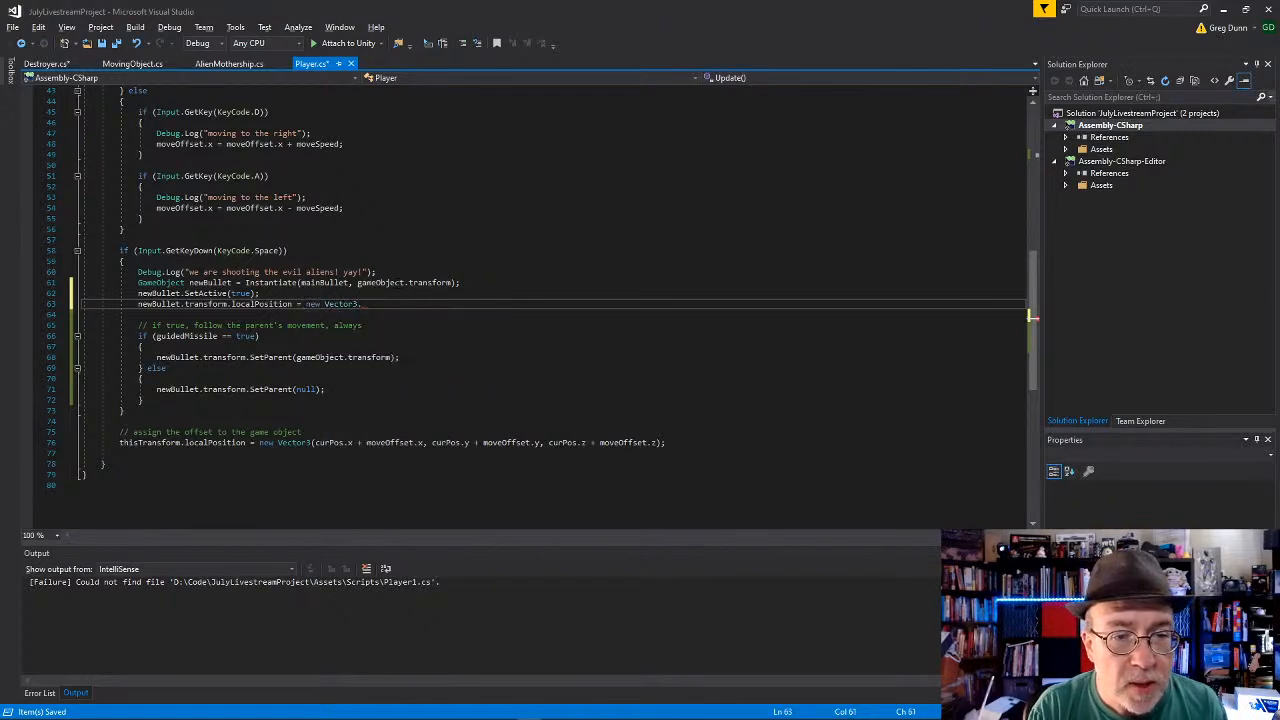
type("zero")
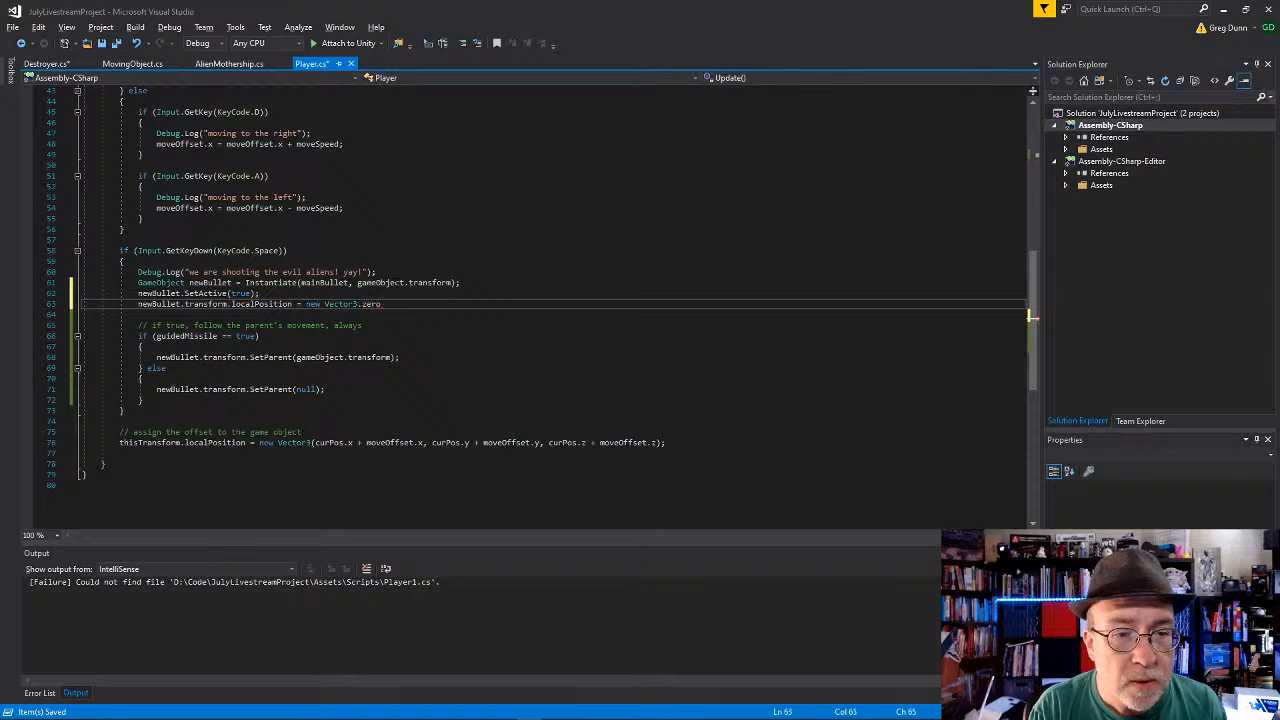
Step: Complete the newBullet.transform.localPosition assignment with Vector3.zero, dropping the new keyword, and close the statement
key("BackSpace")
key("BackSpace")
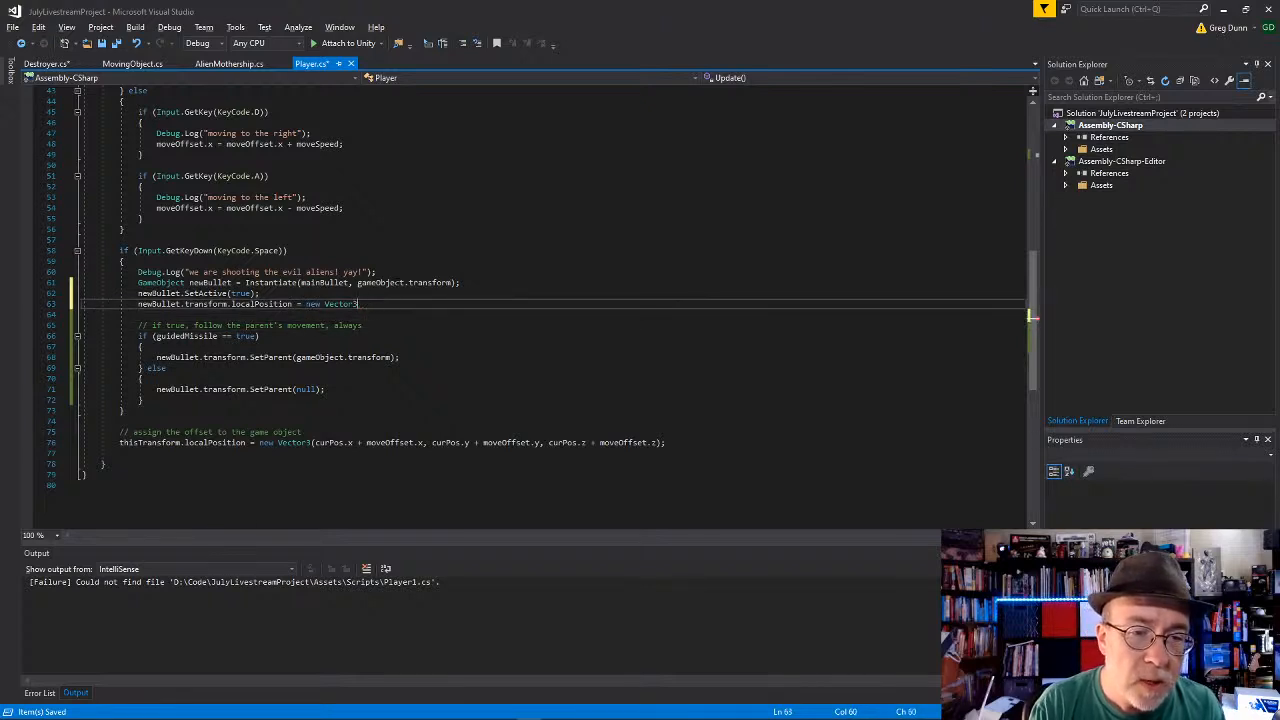
key("ctrl+BackSpace")
key("ctrl+BackSpace")
type("Vecto")
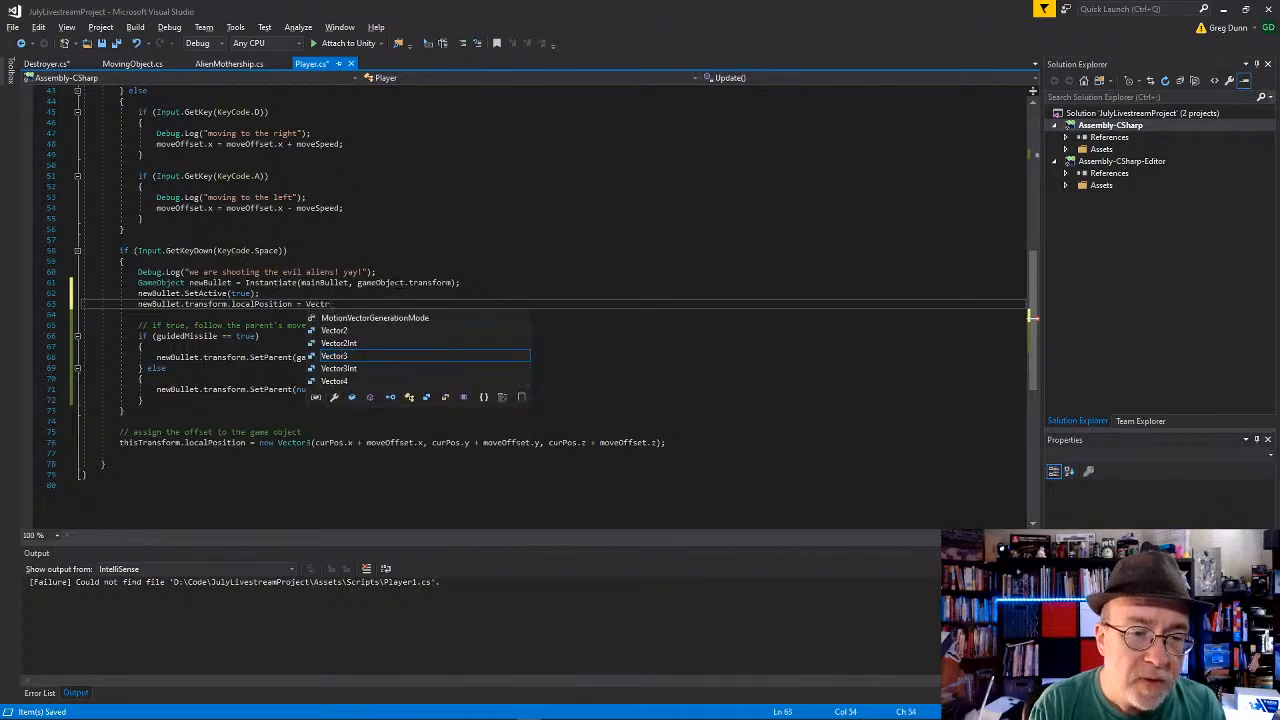
type("r3.ze")
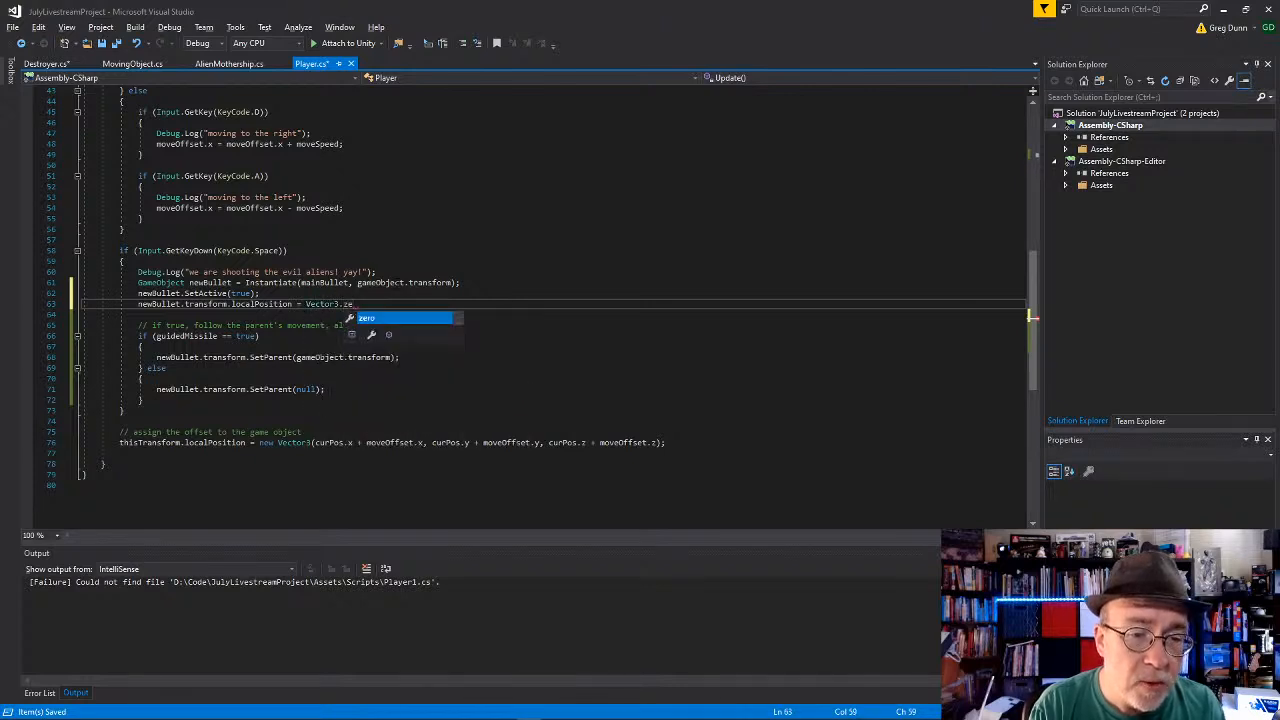
key("Tab")
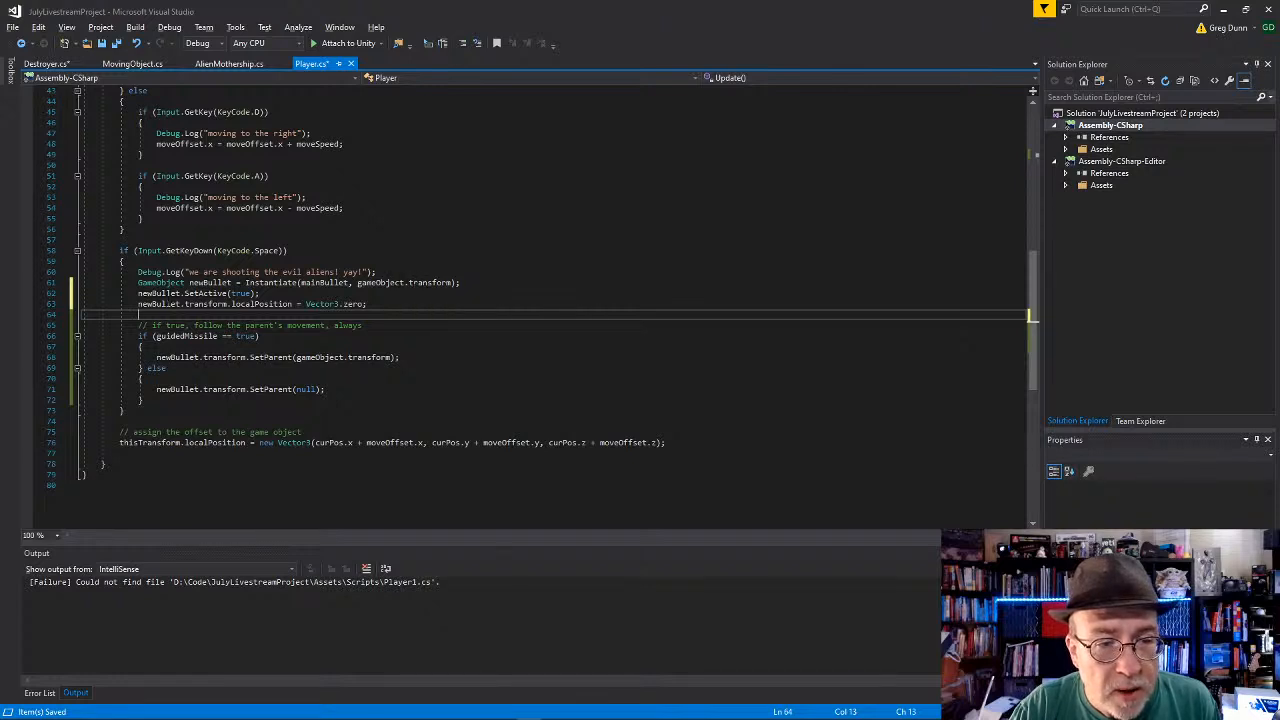
left_click(262, 293)
key("Down")
key("End")
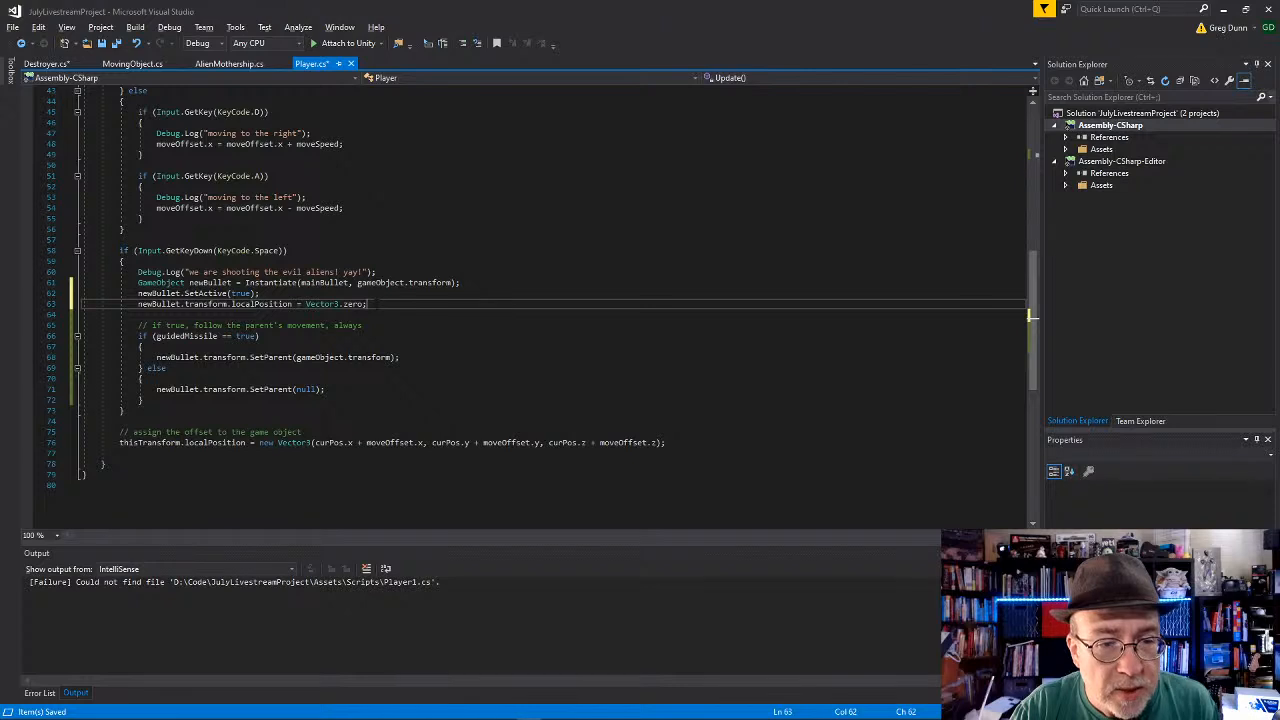
key("Up")
key("shift+Home")
key("ctrl+x")
key("ctrl+z")
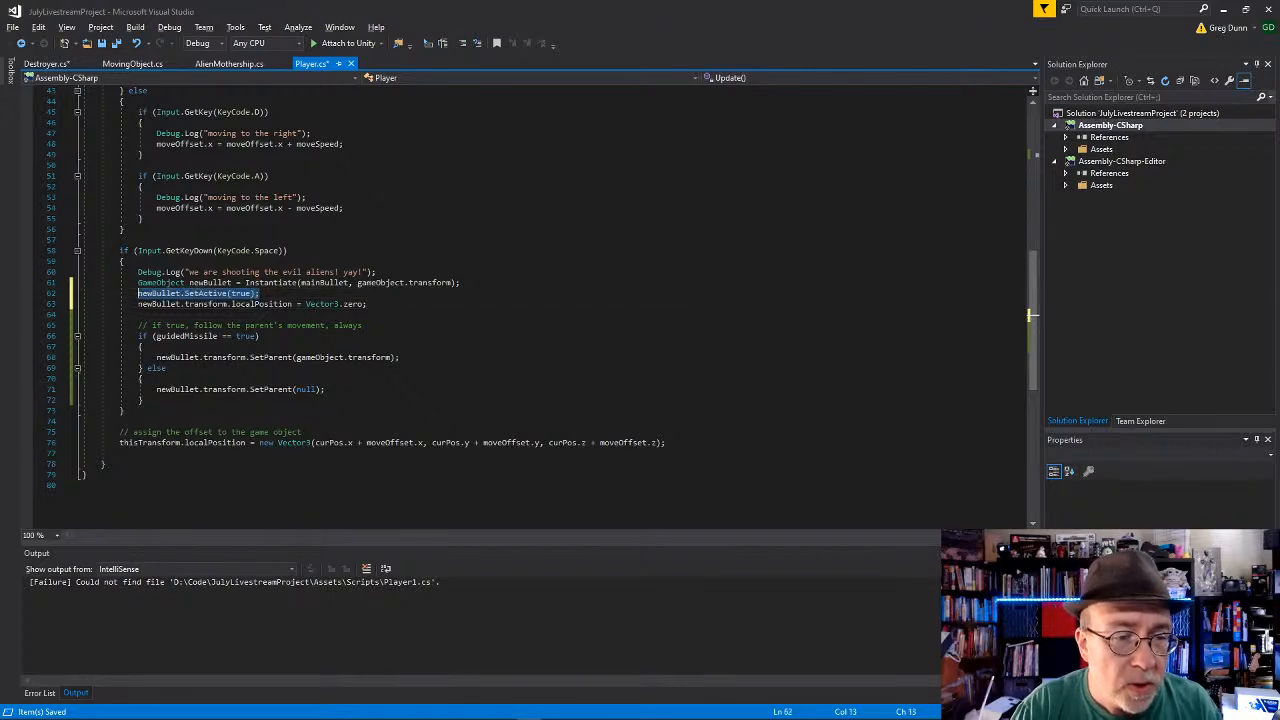
Step: Save Player.cs and highlight the newBullet.transform.SetParent(null) line in the else branch
key("Down")
key("Down")
key("Down")
key("Down")
key("Down")
key("Down")
key("Down")
key("Down")
key("Down")
key("Down")
key("Down")
key("Down")
key("Down")
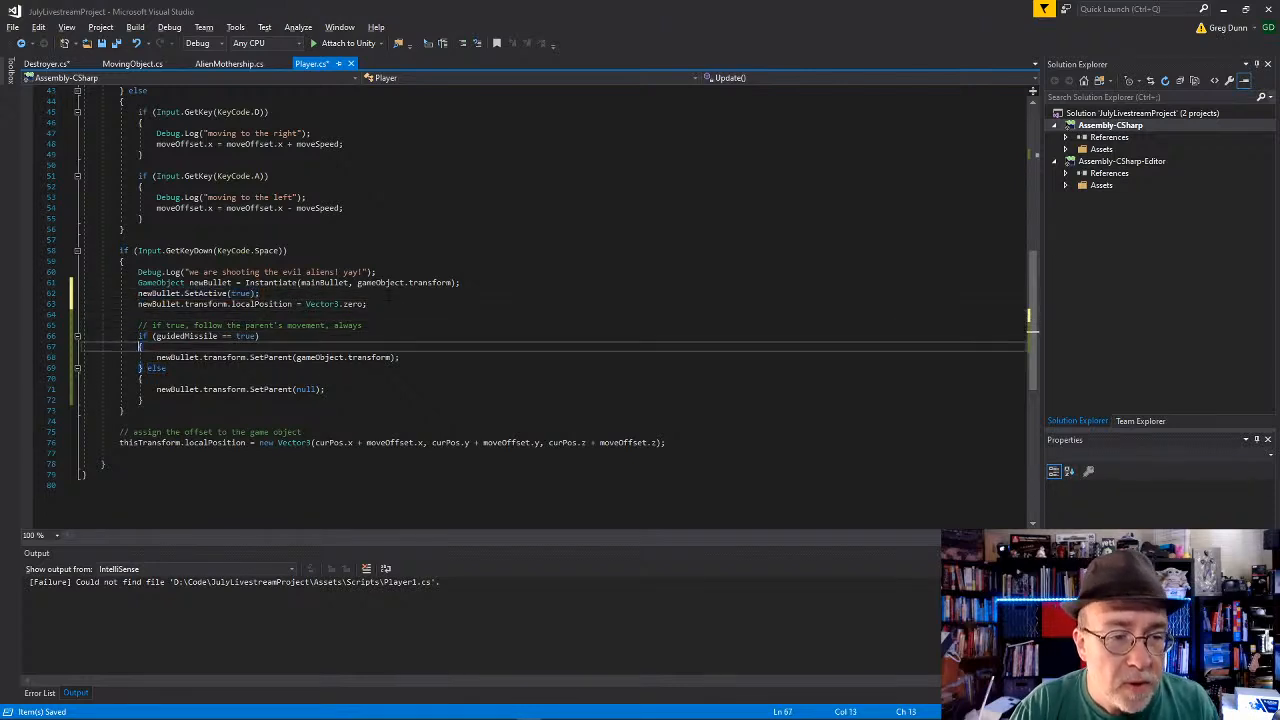
key("ctrl+s")
left_click(350, 475)
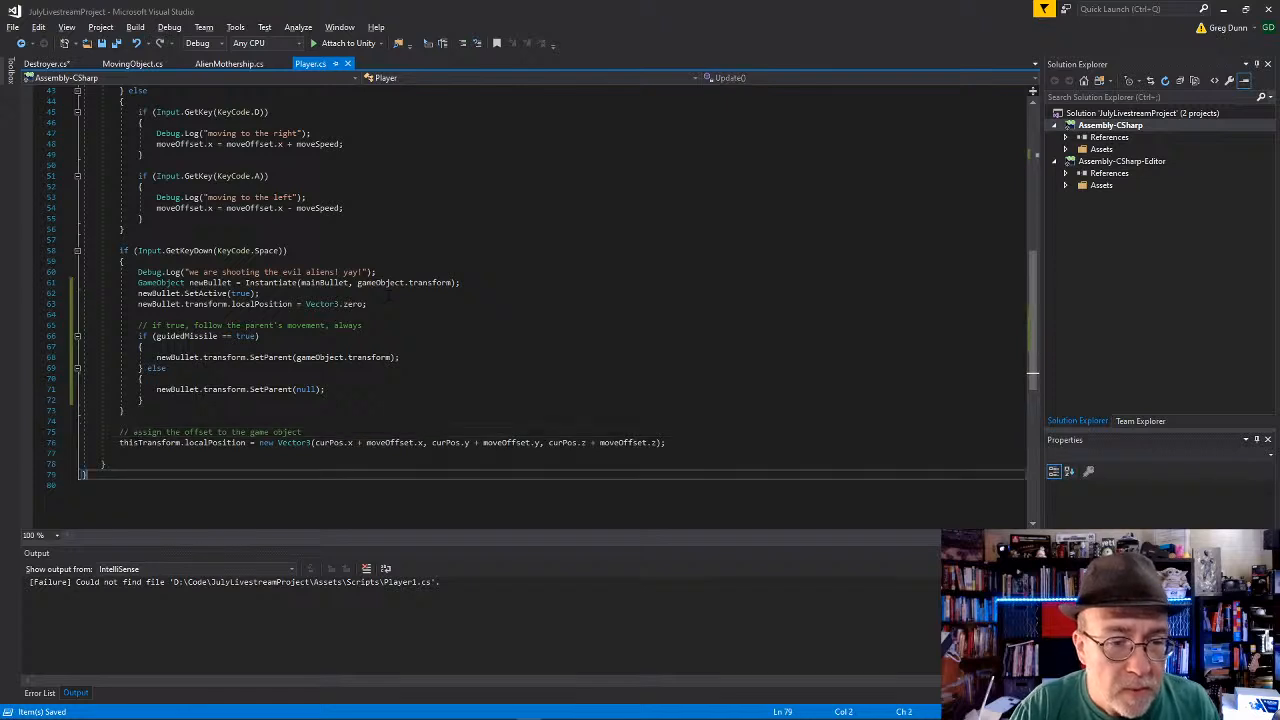
left_click(349, 390)
key("shift+End")
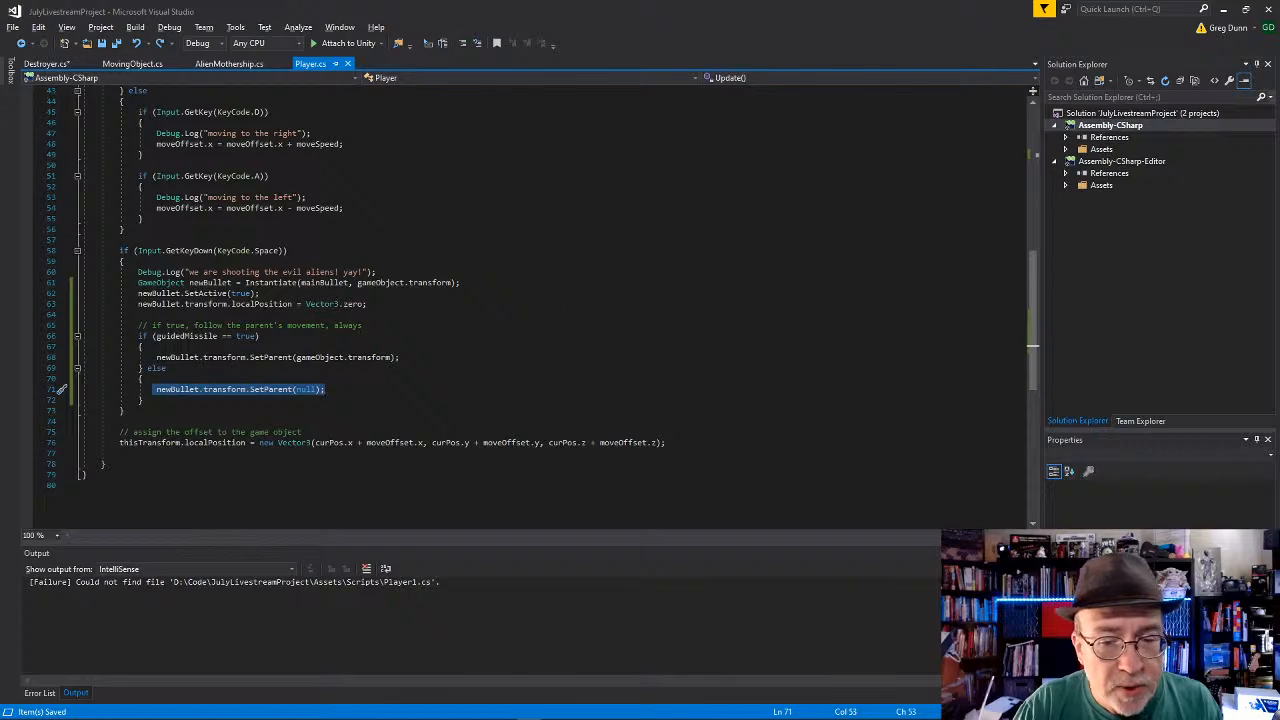
Step: Switch to Unity and run the scene in Play mode
key("alt+Tab")
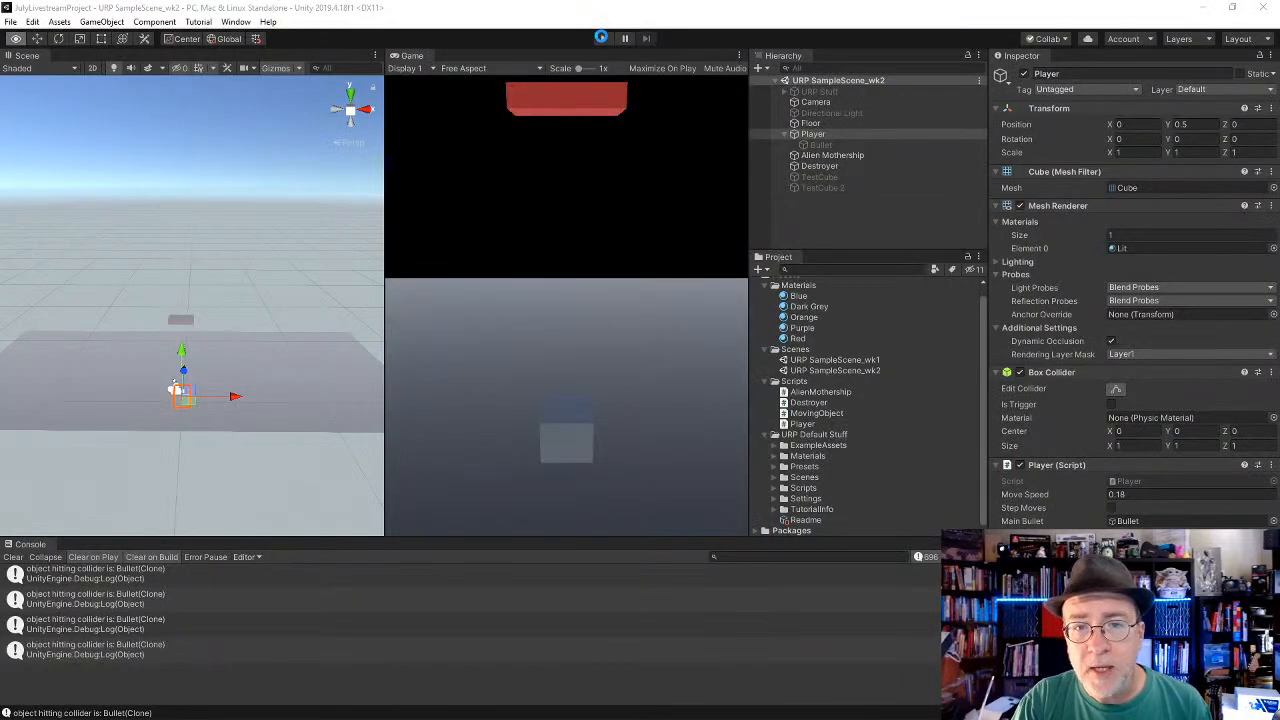
left_click(602, 38)
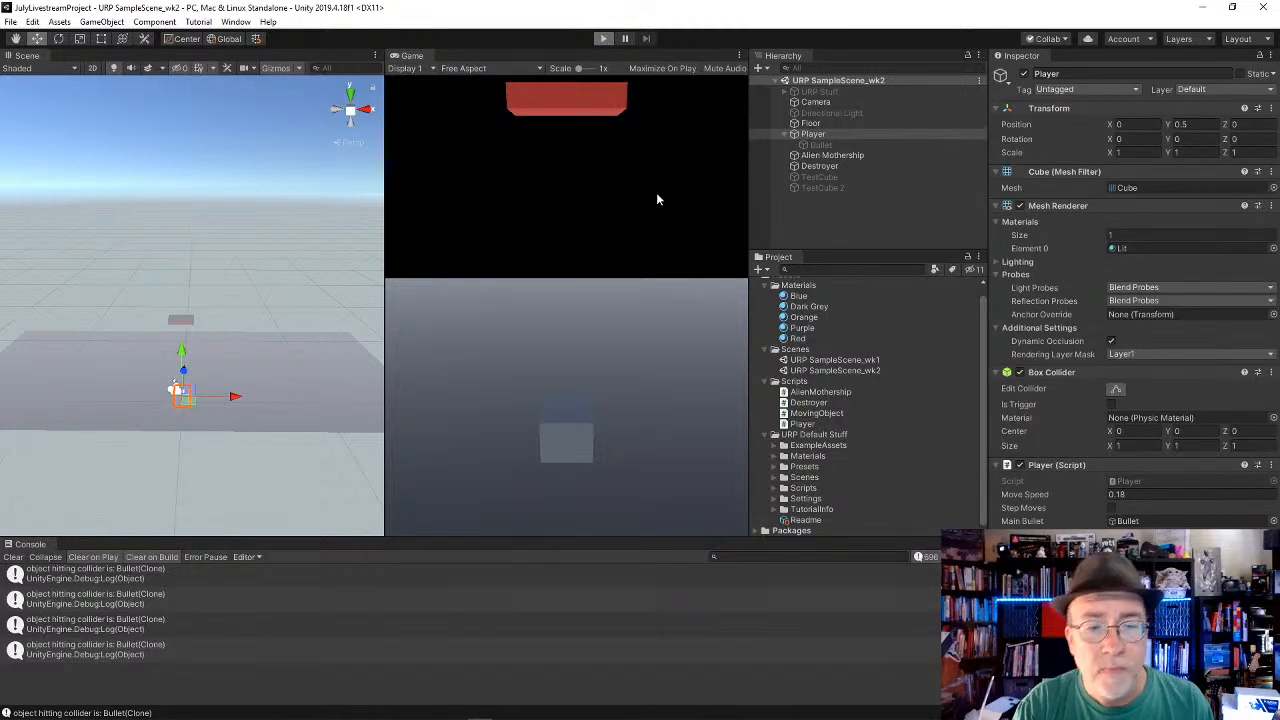
key("ctrl+p")
Step: Playtest the shooting by moving the player both ways while firing bullets repeatedly
key("Right")
key("Left")
key("space")
key("space")
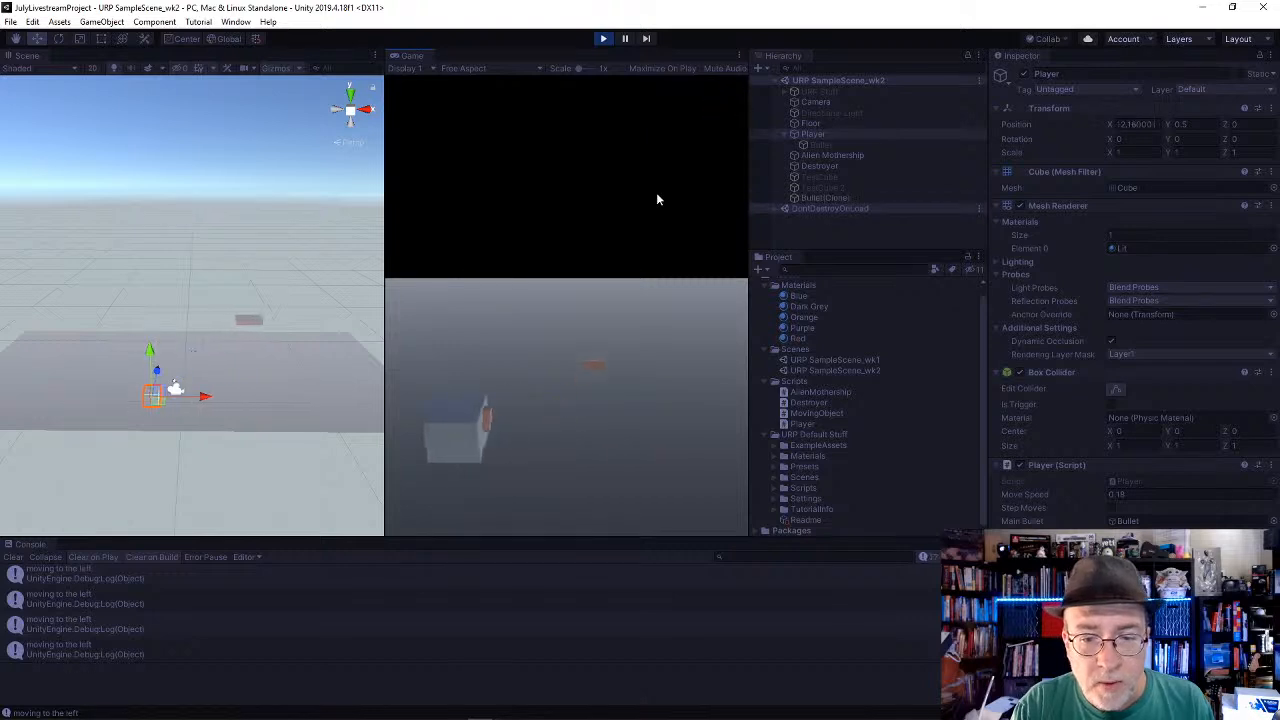
key("Right")
key("space")
key("space")
key("Left")
key("space")
key("space")
key("space")
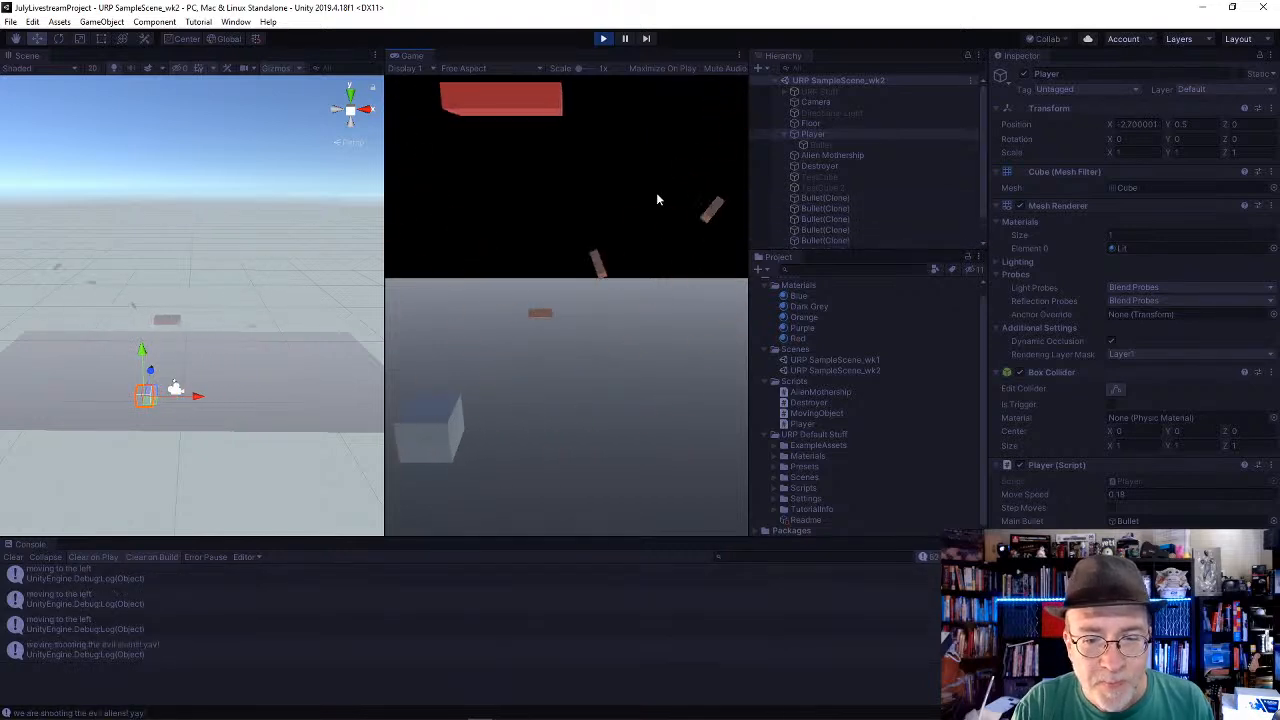
key("space")
key("Right")
key("space")
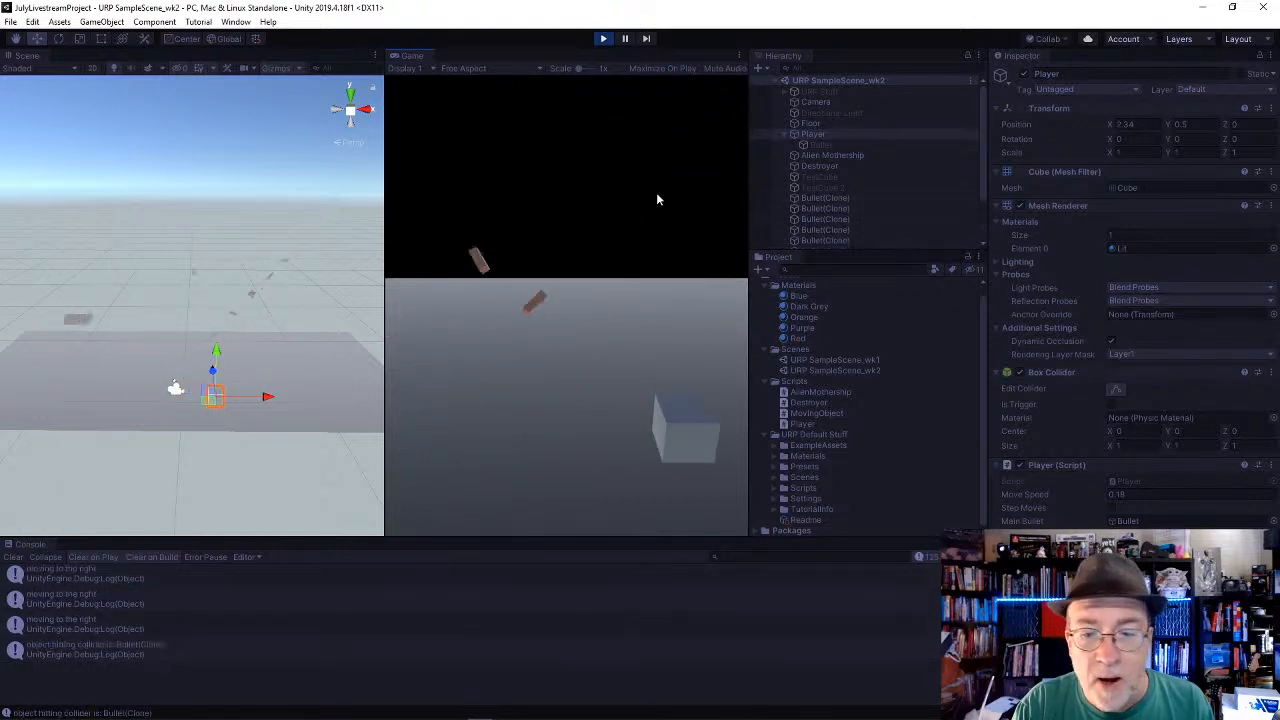
key("Left")
key("Right")
key("space")
key("space")
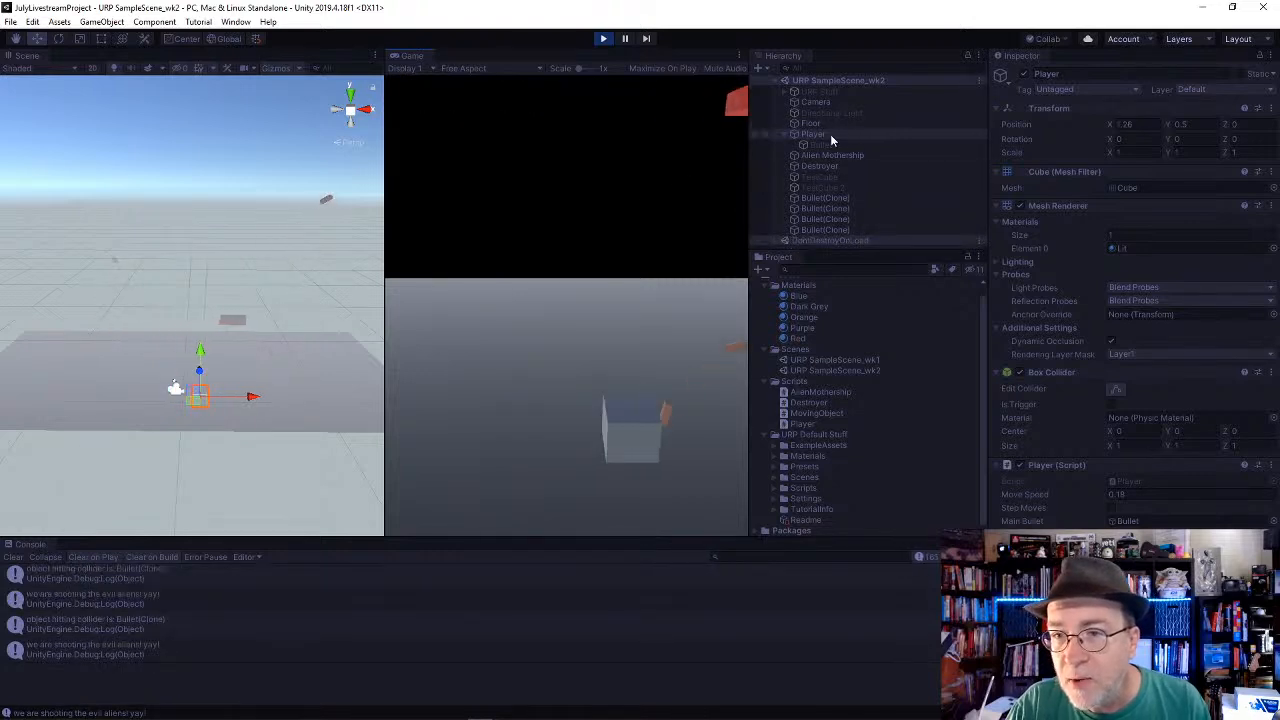
Step: Select the Player in the Hierarchy and retest how fired bullets leave it during sideways movement
left_click(830, 134)
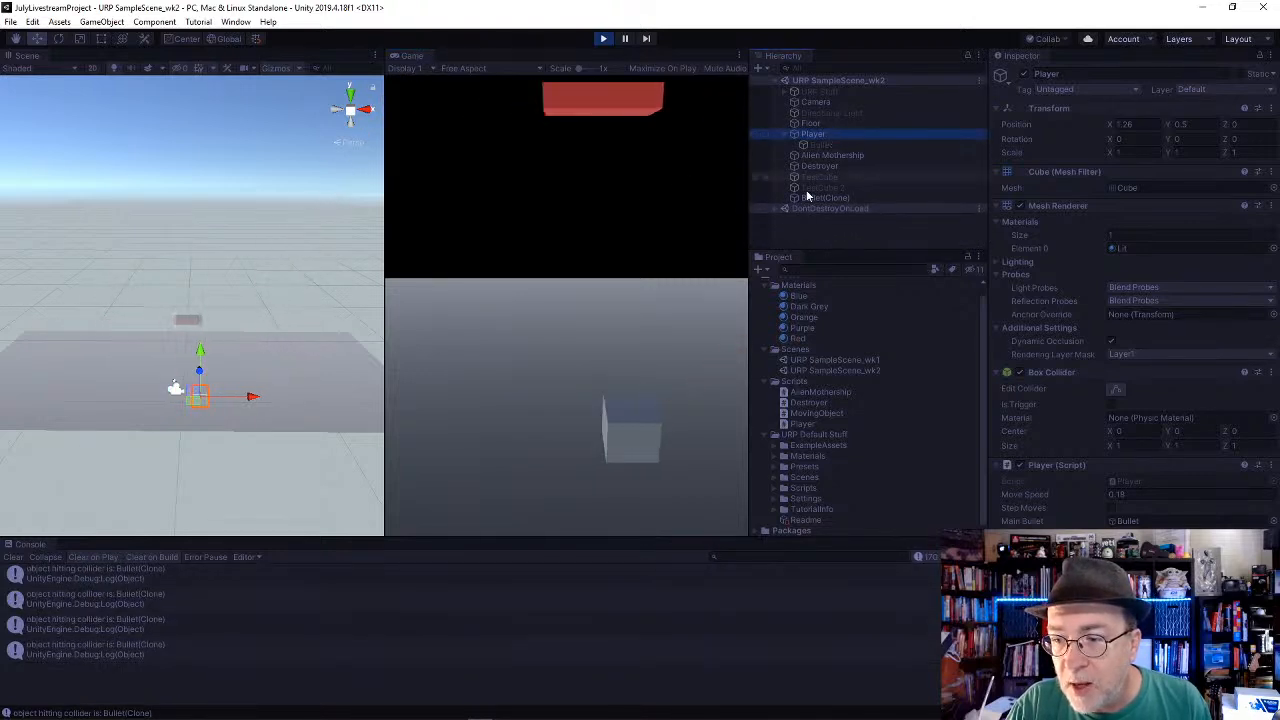
left_click(652, 251)
key("Left")
key("Right")
key("space")
key("space")
key("space")
key("space")
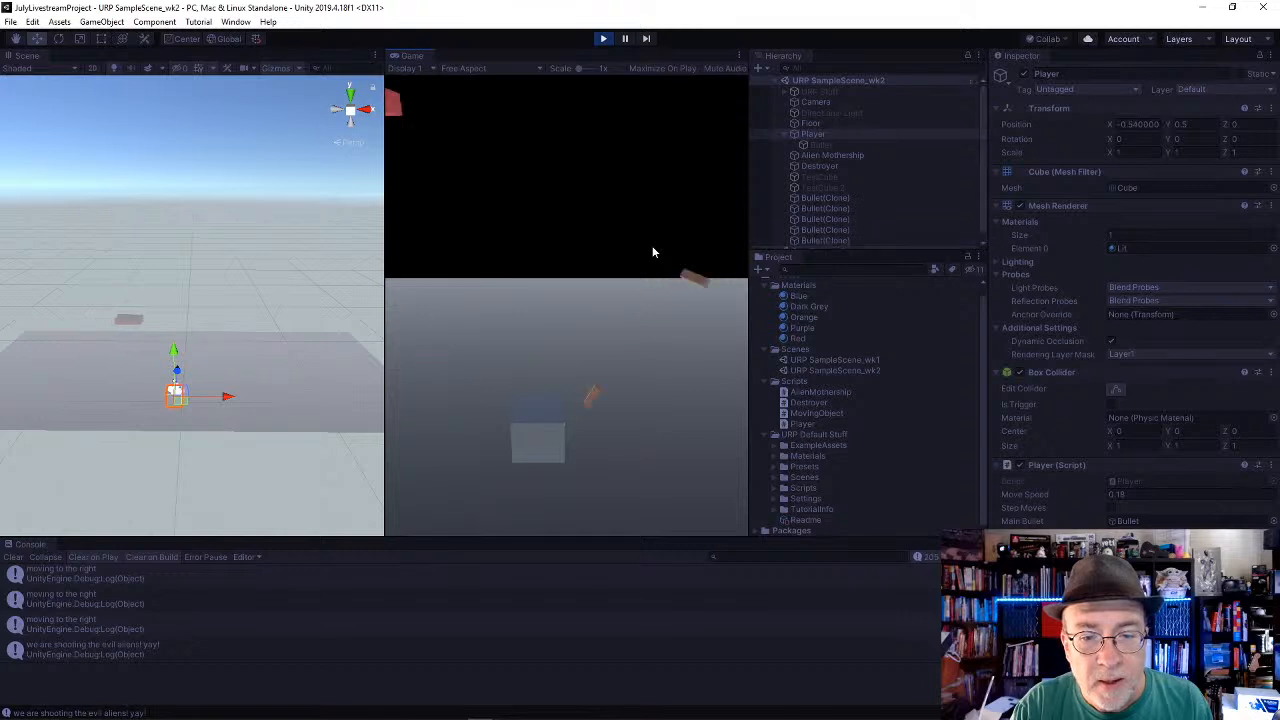
key("Left")
key("Left")
key("Left")
key("Left")
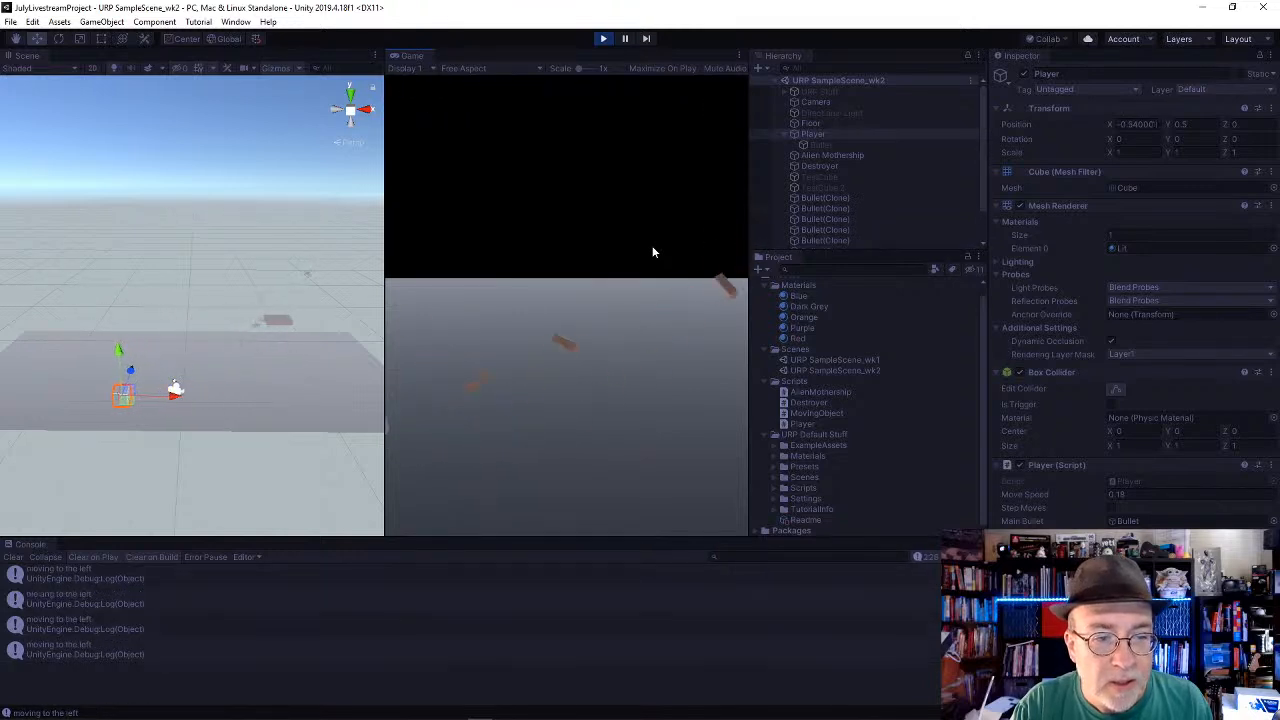
key("Right")
key("Right")
key("space")
key("space")
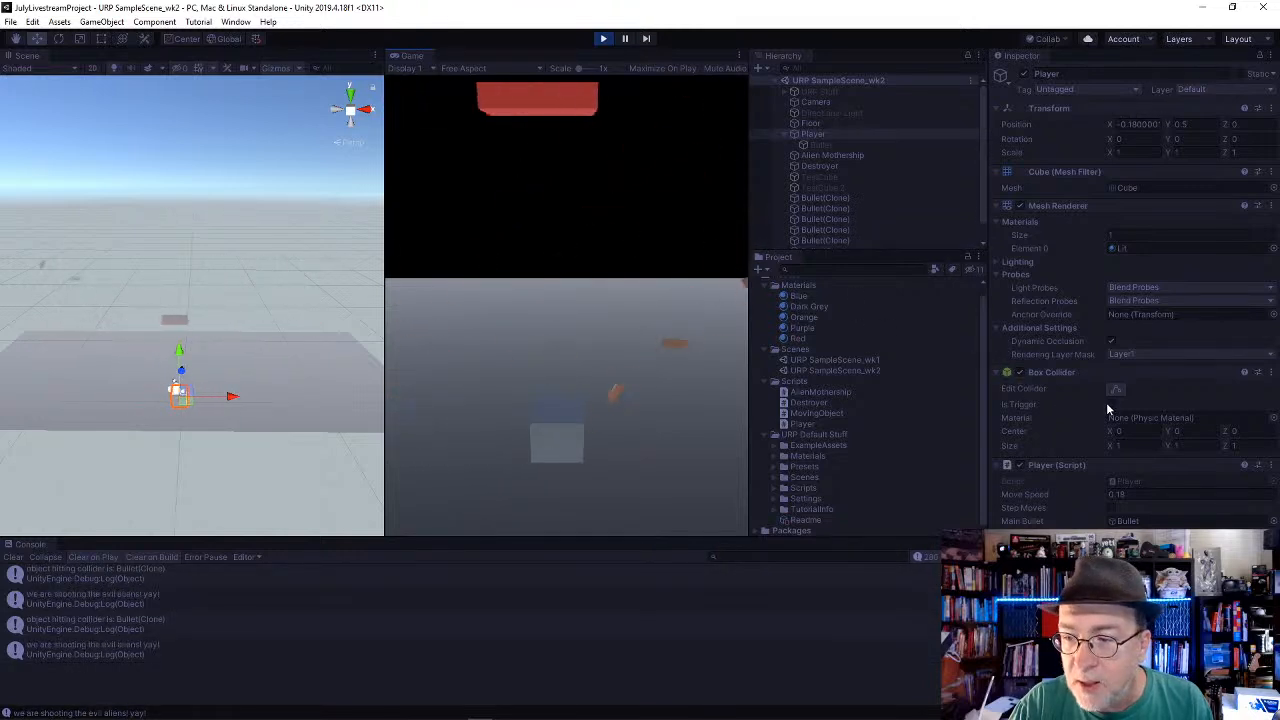
Step: Turn on Is Trigger for the Player's Box Collider in the running game and fire several test bullets
left_click(1110, 404)
left_click(590, 306)
key("space")
key("space")
key("space")
key("space")
key("space")
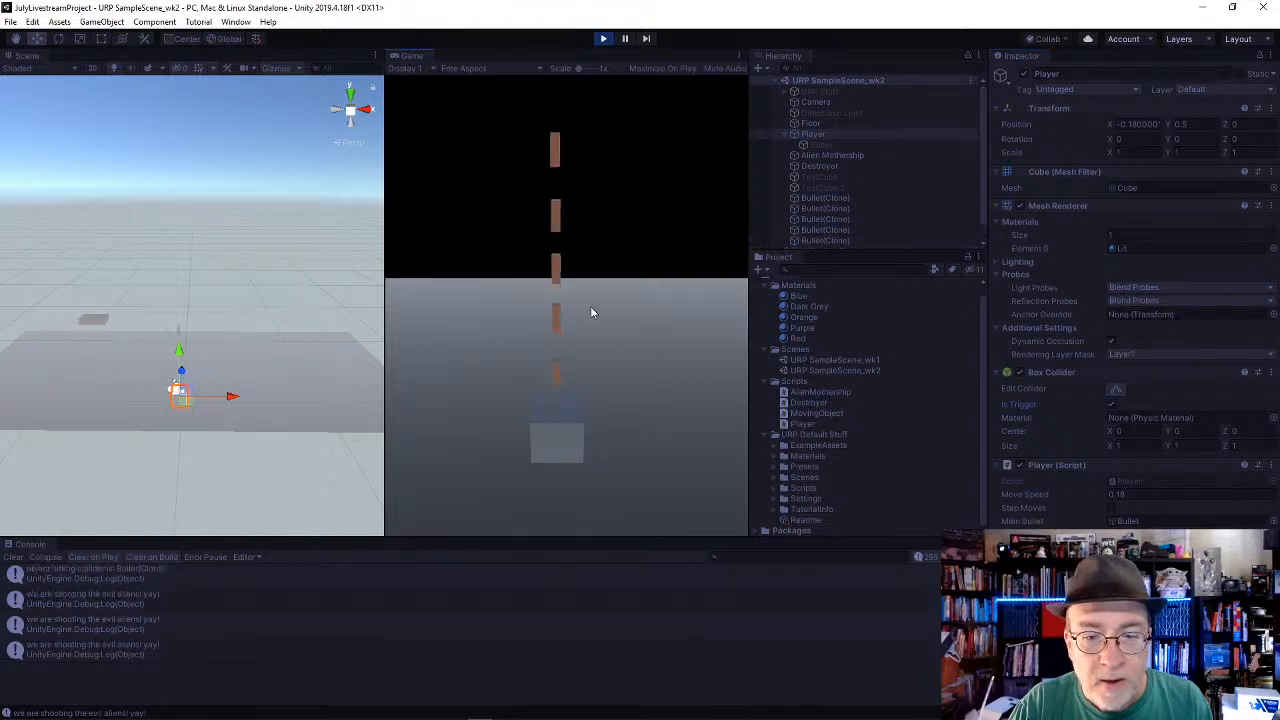
Step: Playtest the trigger setting by firing bursts of bullets while moving the player back and forth
key("Left")
key("Right")
key("space")
key("space")
key("space")
key("space")
key("Left")
key("space")
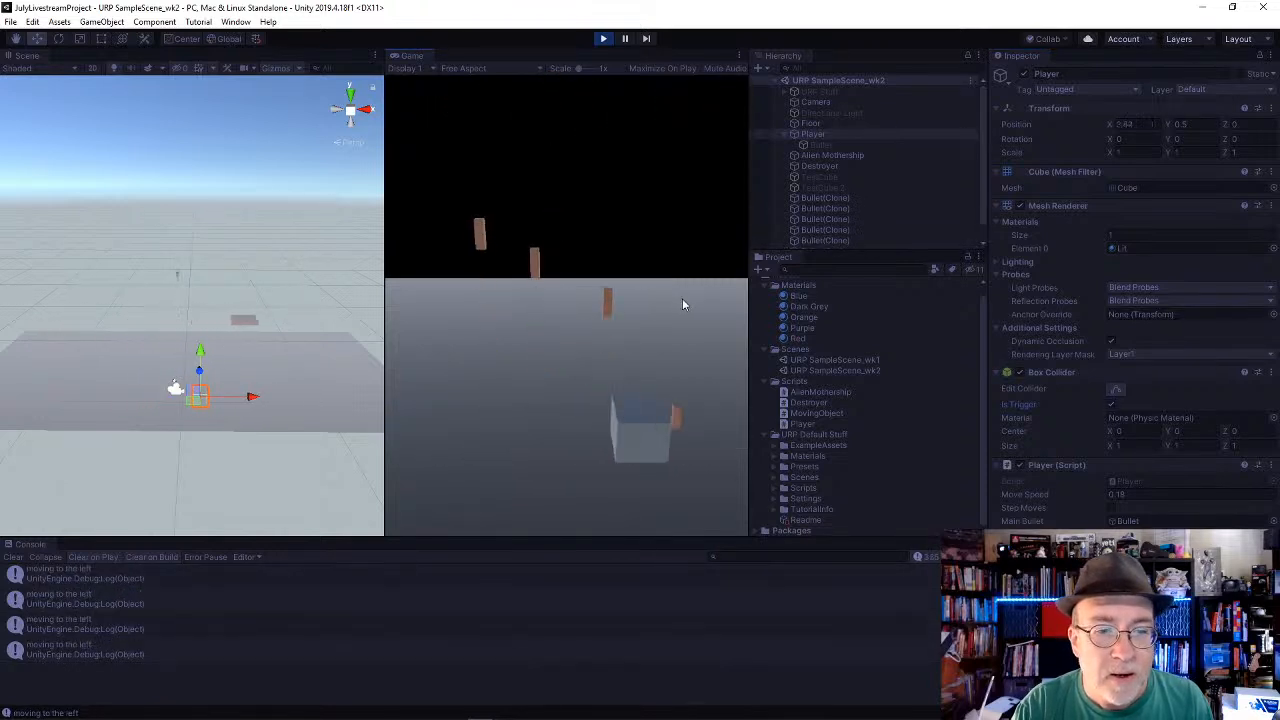
key("space")
key("space")
key("space")
key("space")
key("Right")
key("space")
key("space")
key("space")
key("space")
key("space")
key("Left")
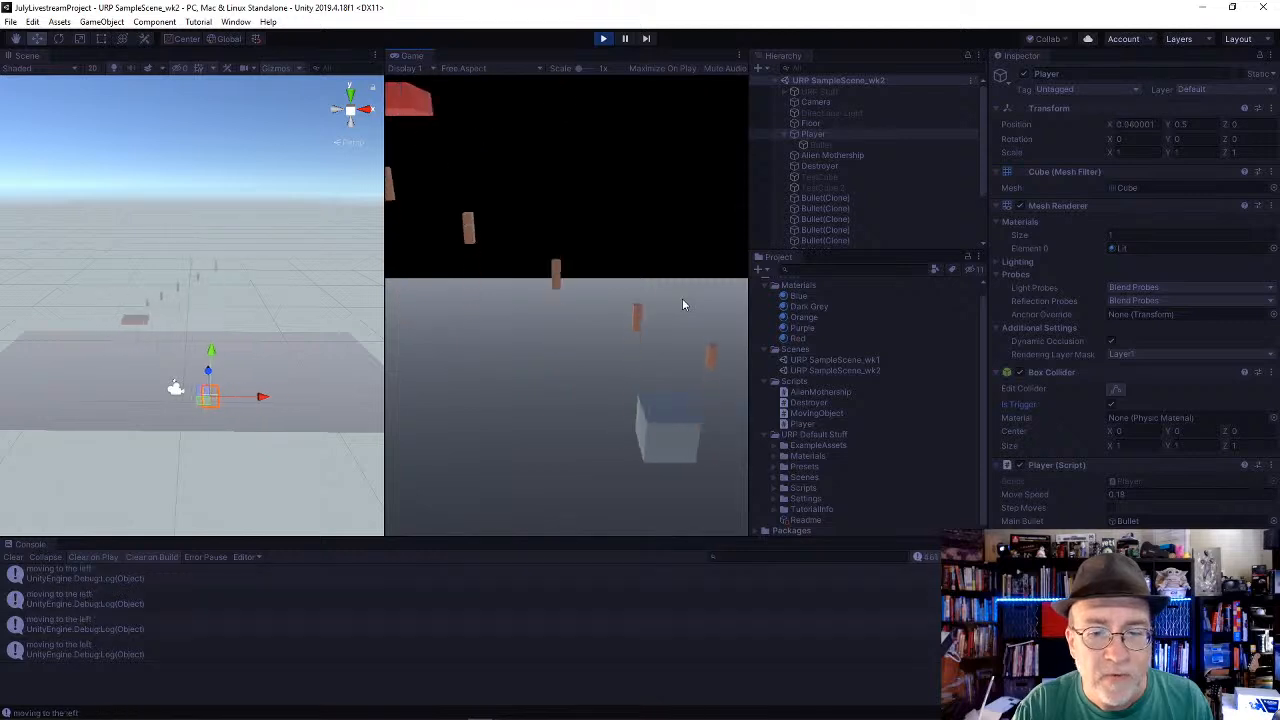
key("space")
key("space")
key("space")
key("Right")
key("space")
key("space")
key("space")
key("Left")
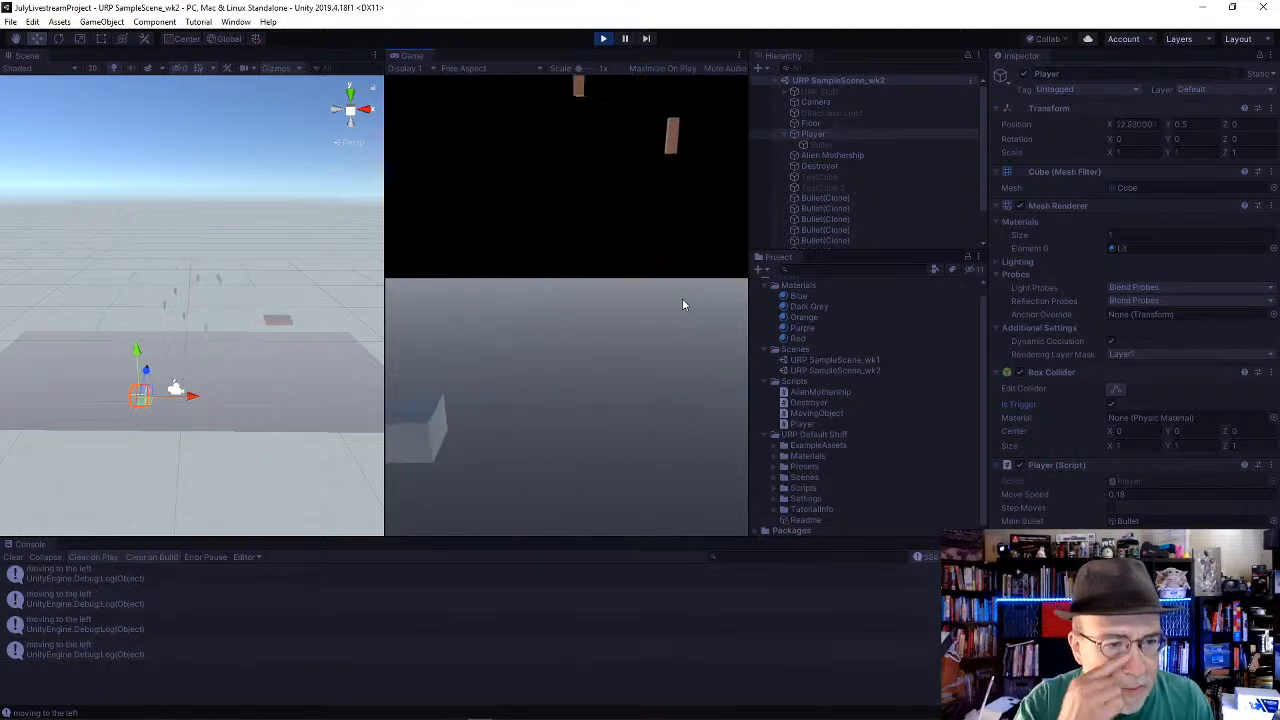
key("Right")
key("space")
key("space")
key("space")
key("Left")
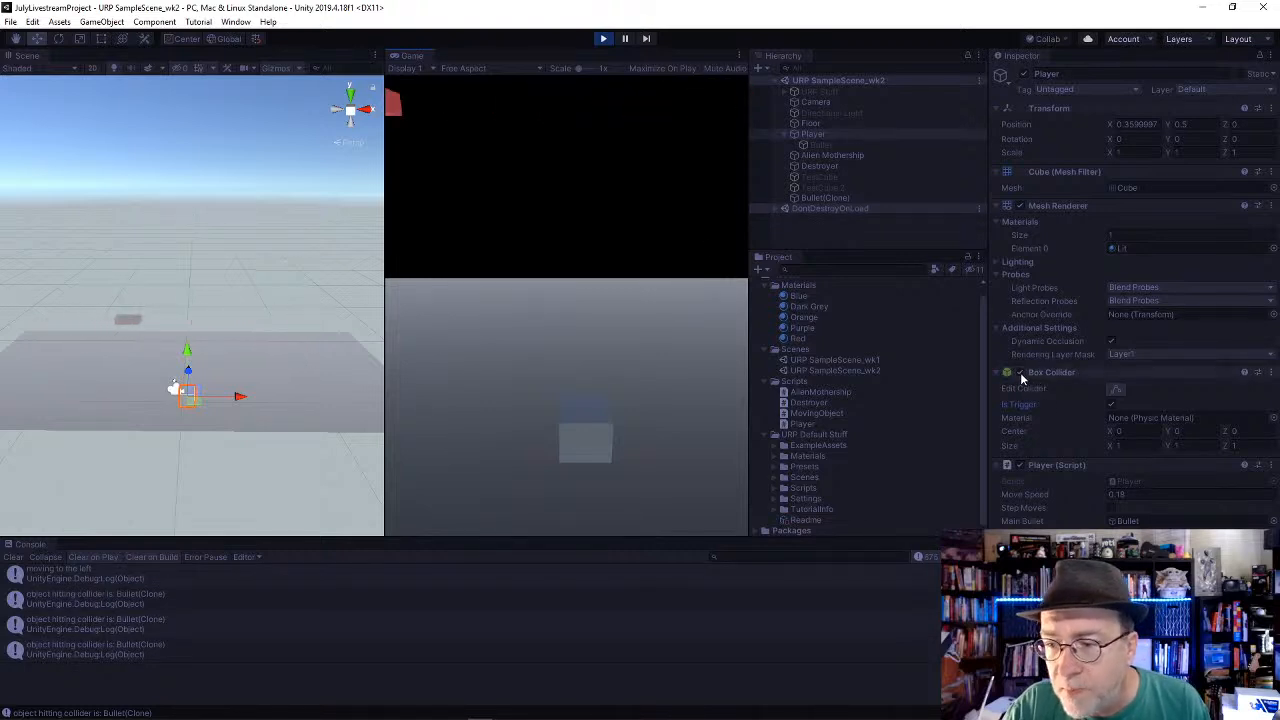
Step: Inspect the Bullet and the remaining Bullet(Clone), framing the clone in the Scene view
left_click(838, 146)
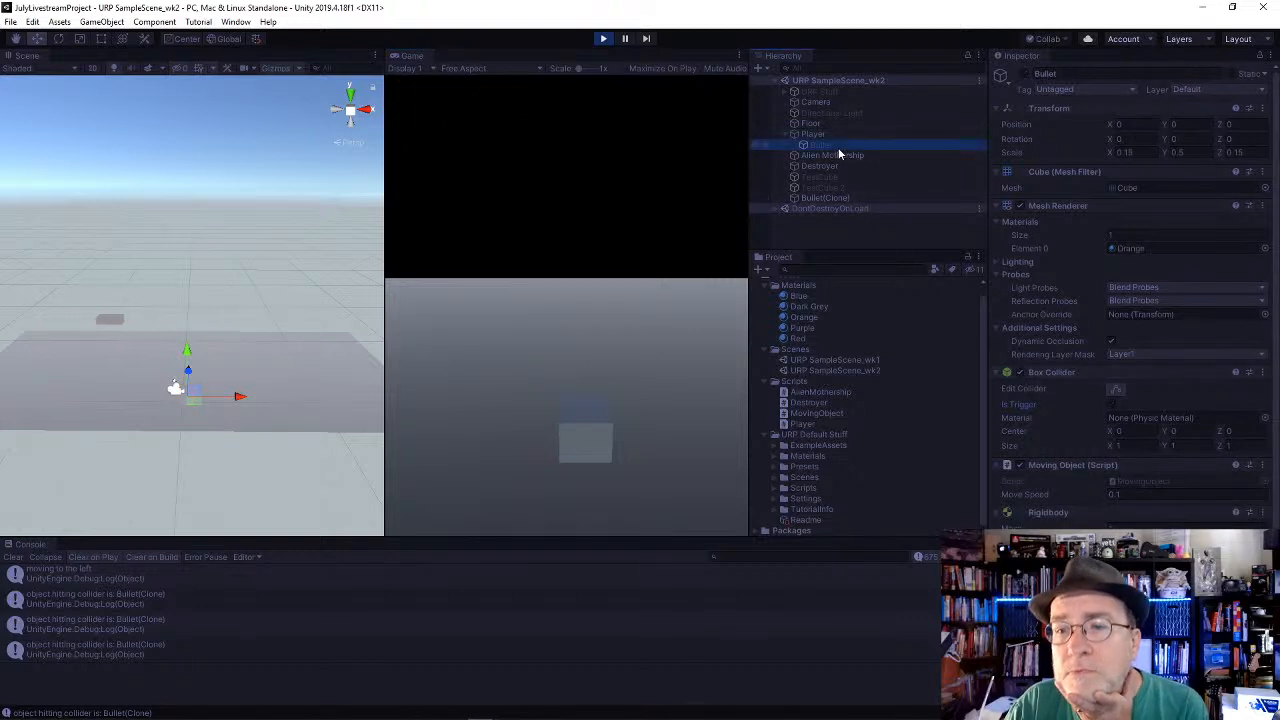
left_click(842, 200)
key("f")
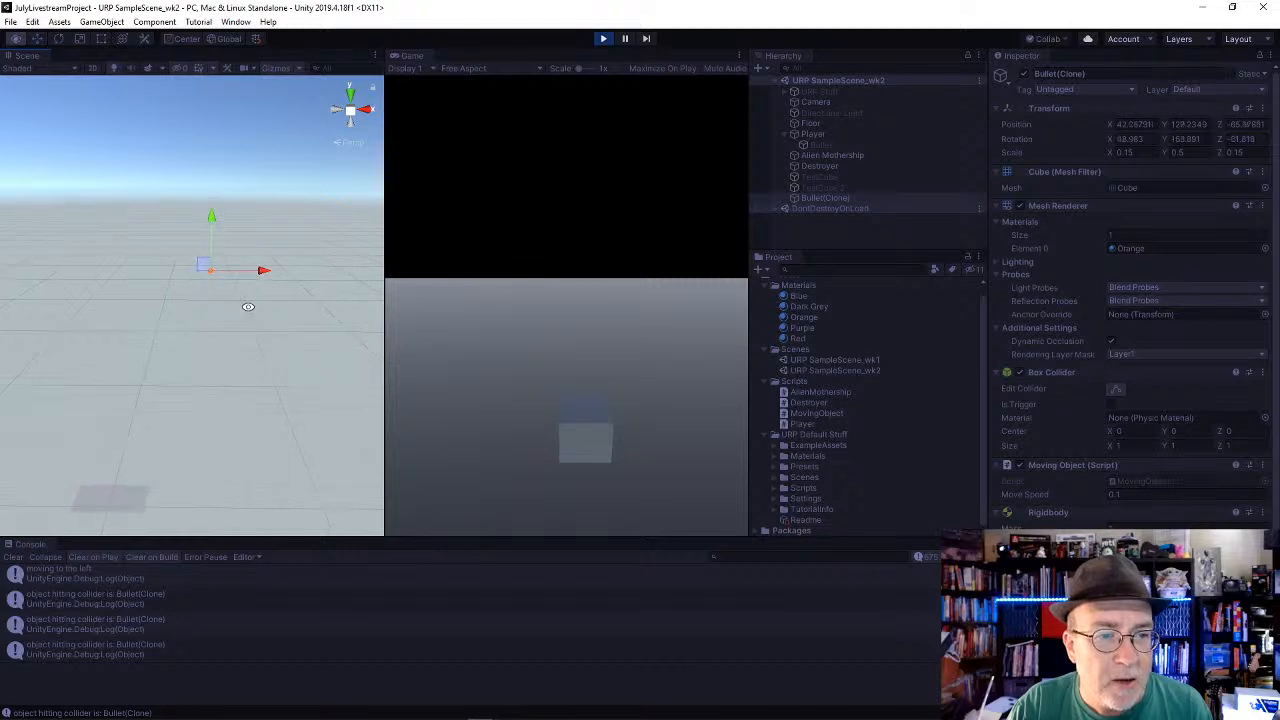
left_click_drag(248, 307, 317, 284, "alt")
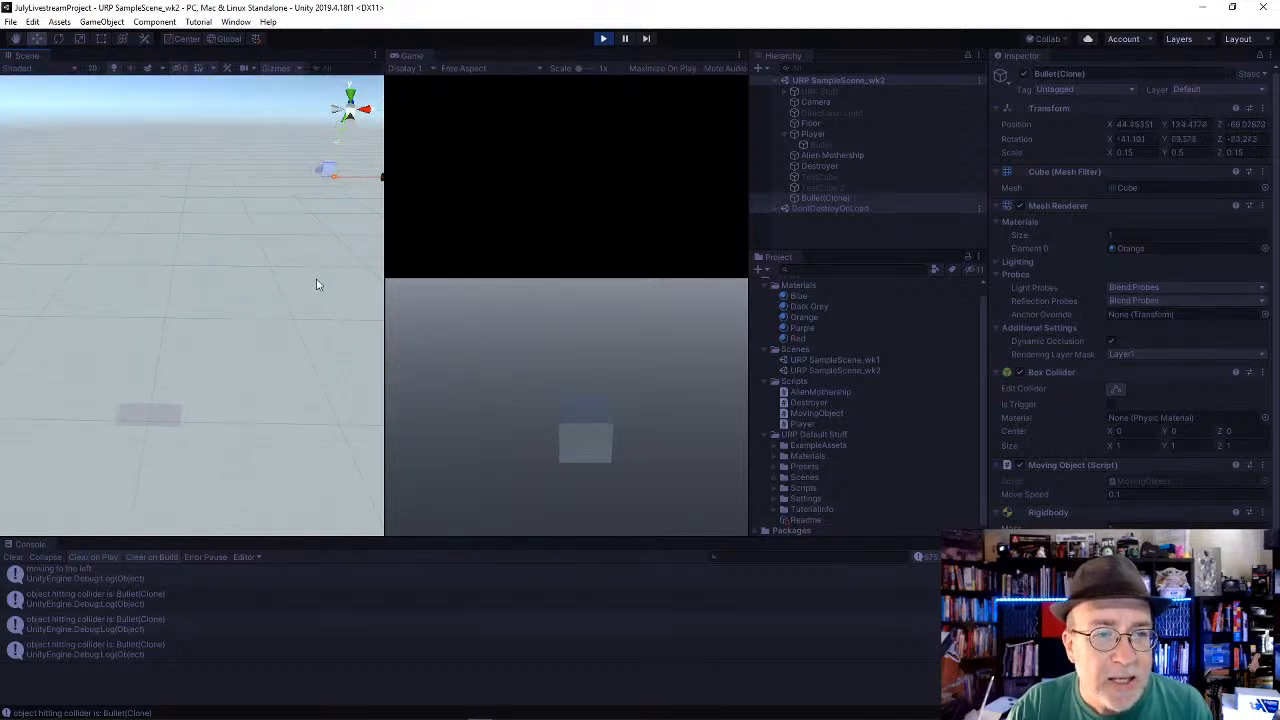
Step: Frame the Player in the Scene view and adjust the angle to include the Alien Mothership
left_click(835, 134)
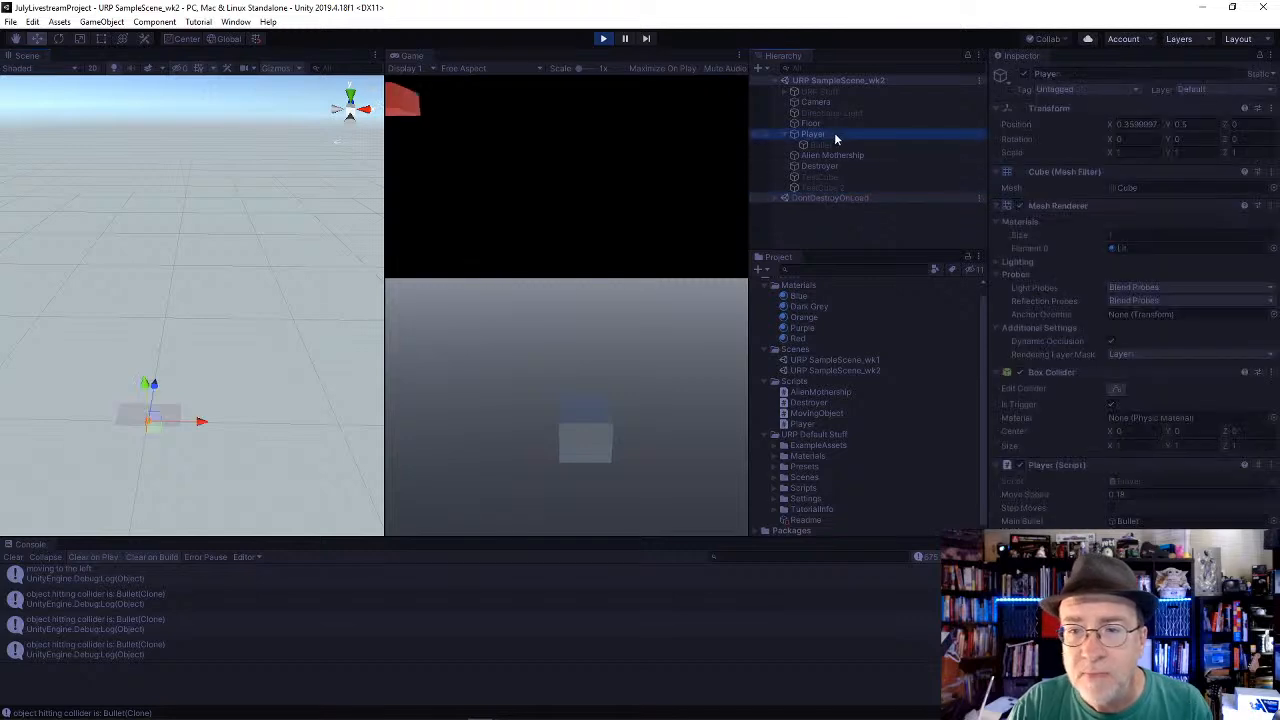
key("f")
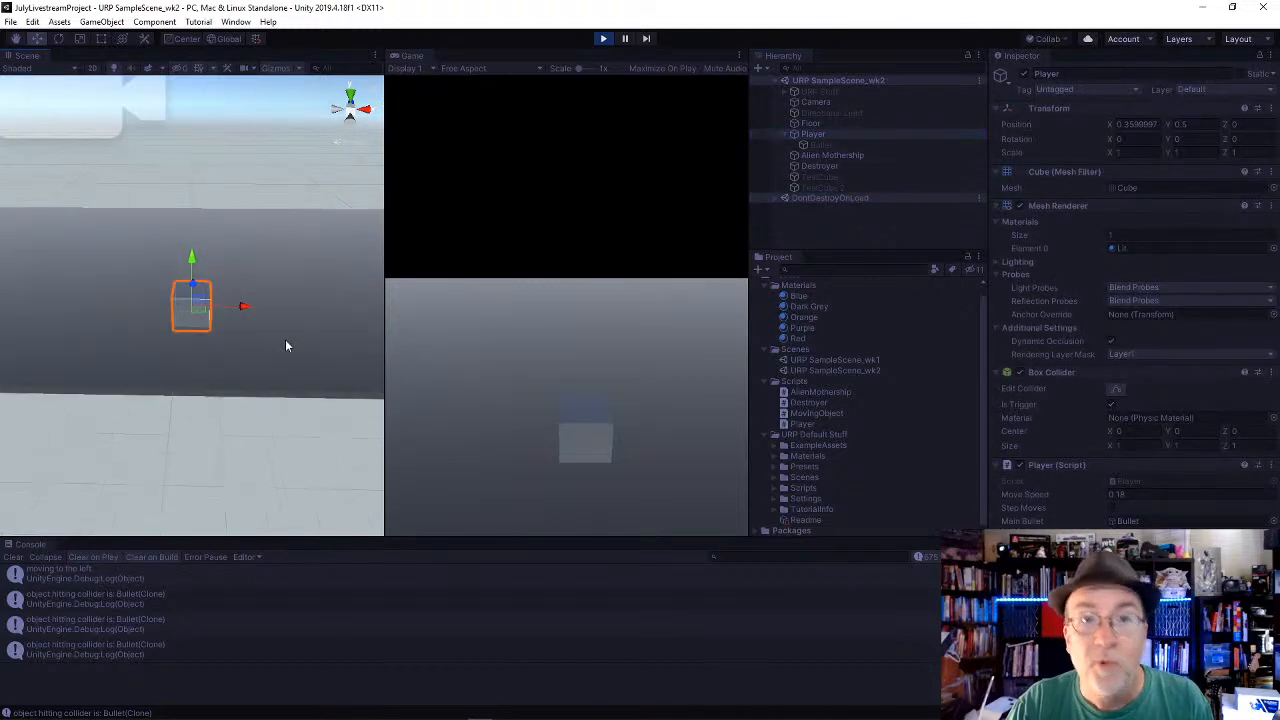
middle_click_drag(286, 337, 236, 347)
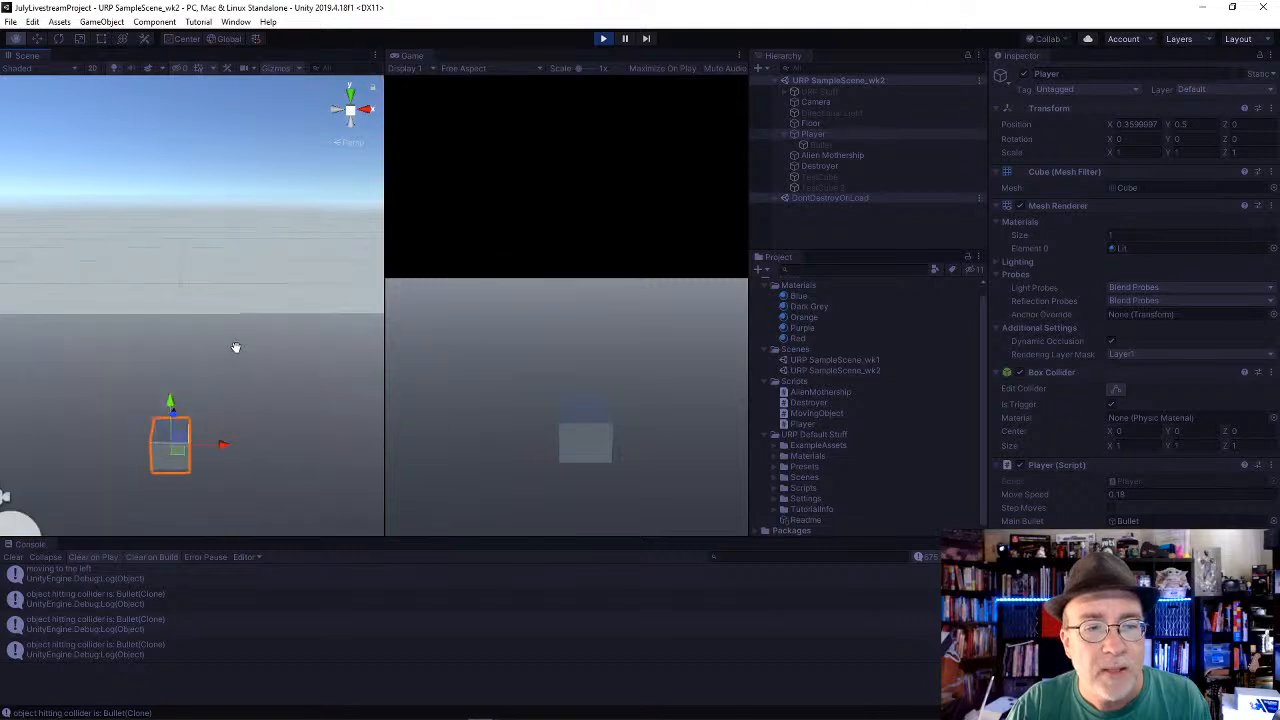
scroll(236, 348, "down", 5)
mouse_move(249, 328)
left_mouse_down("alt")
mouse_move(225, 380)
mouse_move(232, 322)
left_mouse_up("alt")
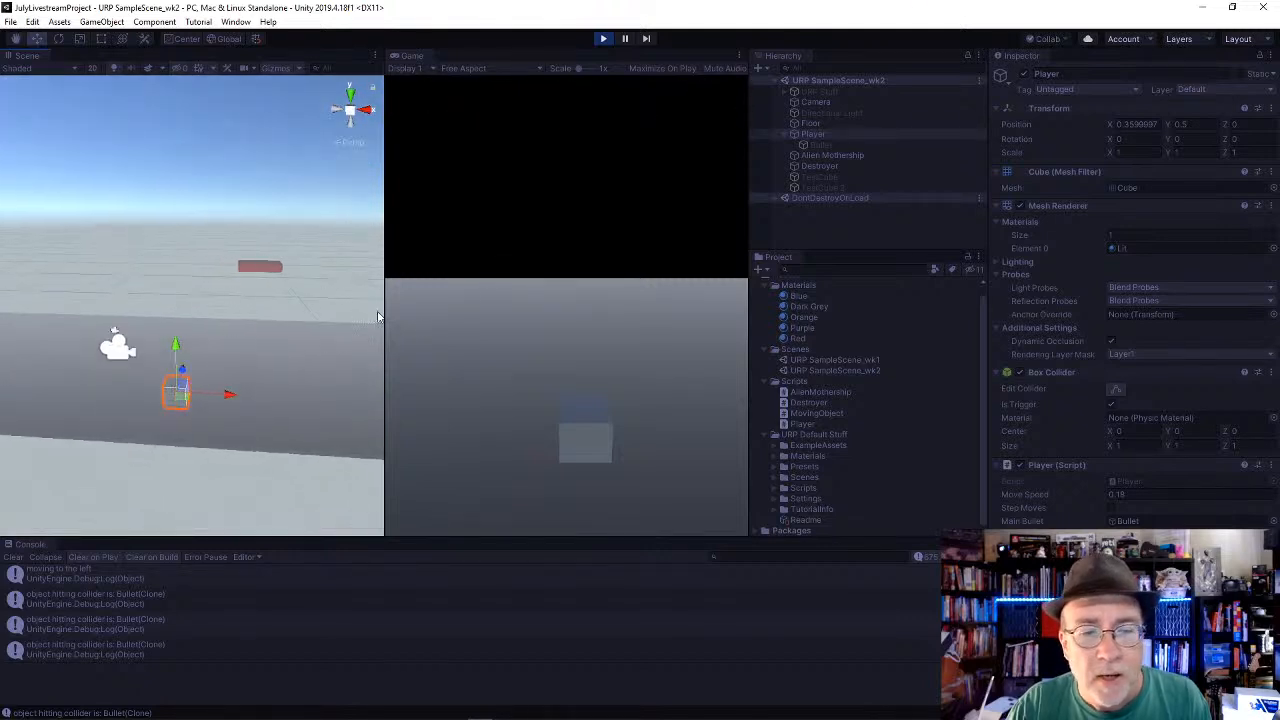
Step: Fire more bullets while moving the player both ways, comparing their paths in the Game and Scene views
left_click(519, 327)
key("Left")
key("Right")
key("space")
key("space")
key("space")
key("Left")
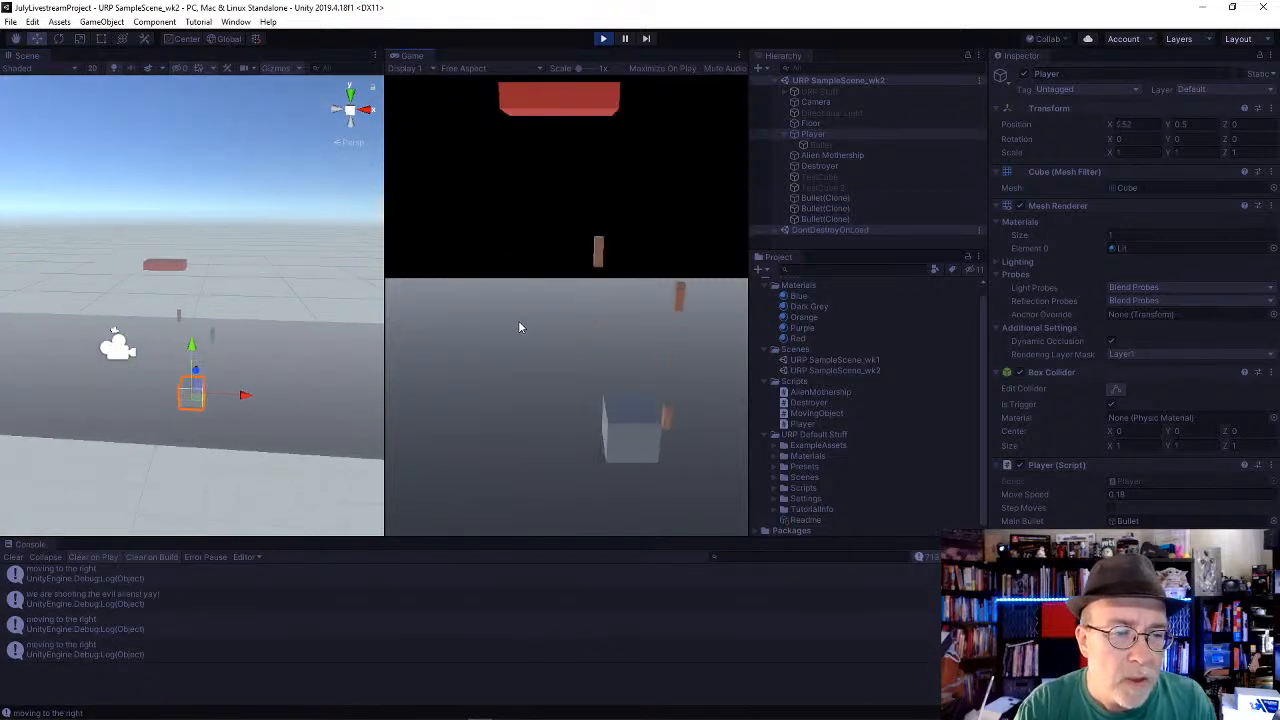
key("Left")
key("space")
key("space")
key("Right")
Step: Fire several more bursts while moving the player in both directions, and end the playtest
key("space")
key("space")
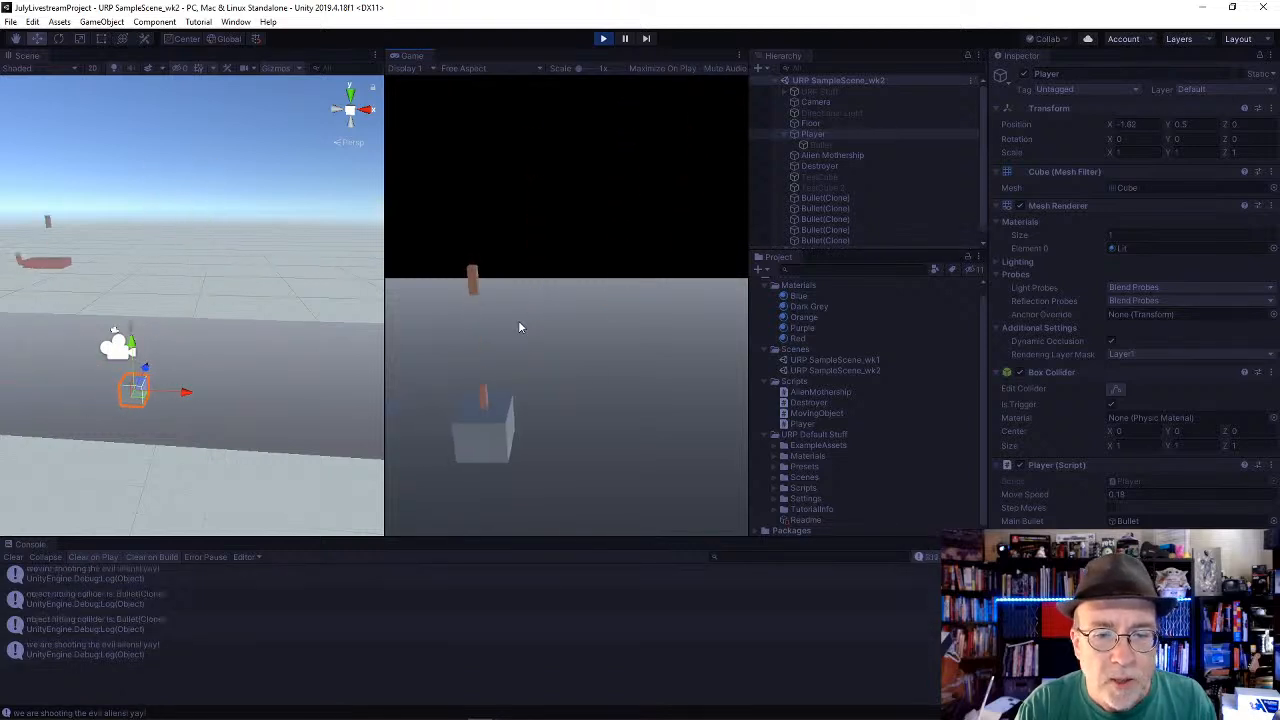
key("Right")
key("space")
key("space")
key("Left")
key("space")
key("space")
key("space")
key("Right")
key("space")
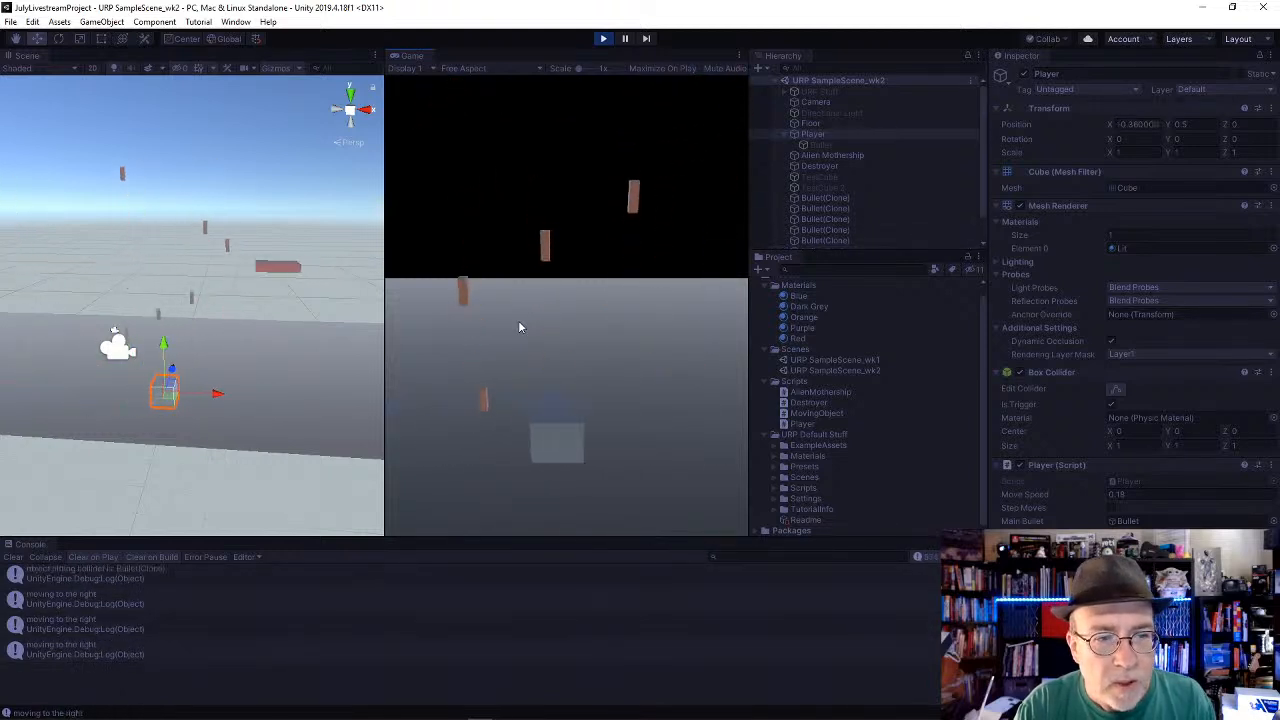
key("Right")
key("space")
key("space")
key("Left")
key("space")
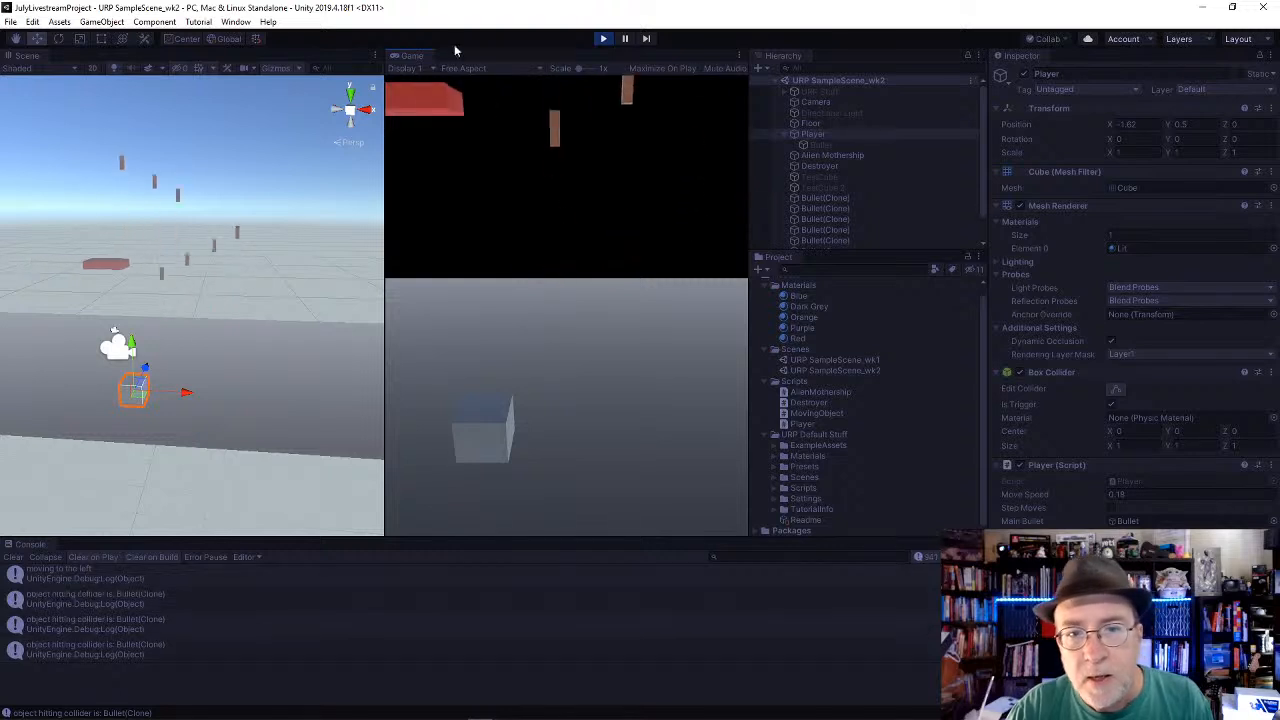
left_click(603, 41)
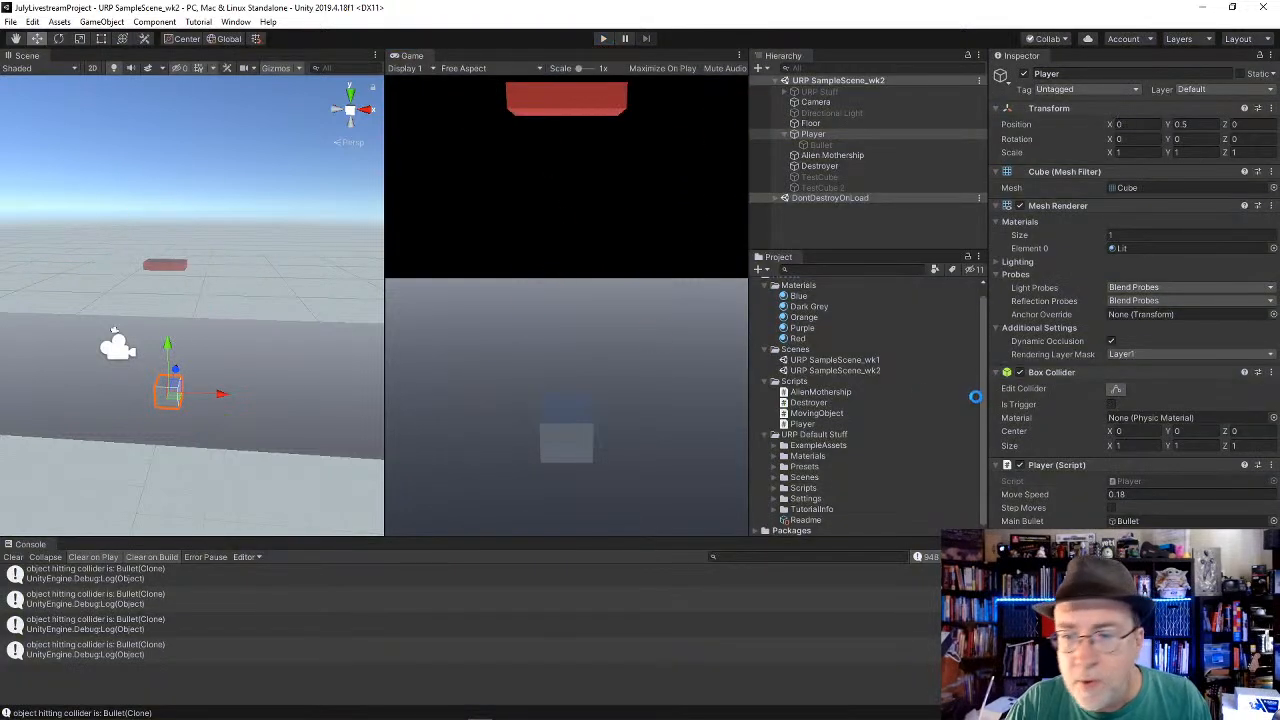
Step: Inspect the component settings of the Bullet, the Destroyer and the Alien Mothership
left_click(840, 146)
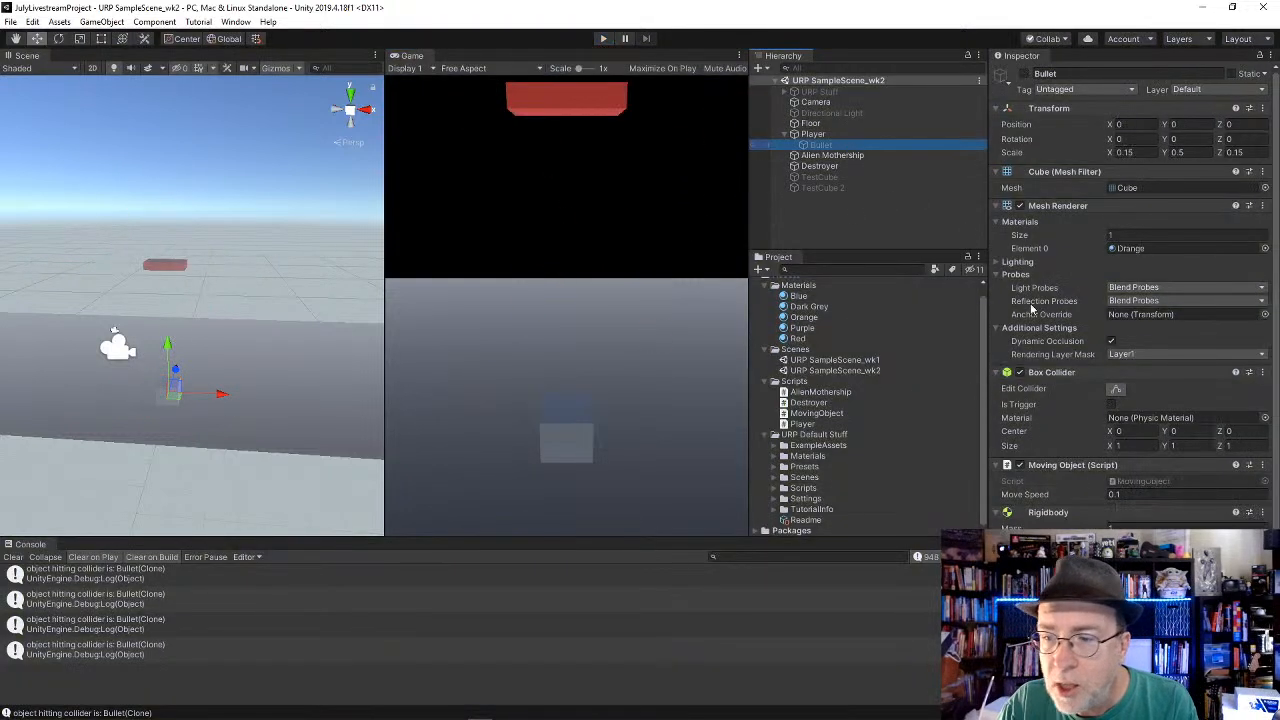
scroll(1013, 515, "down", 1)
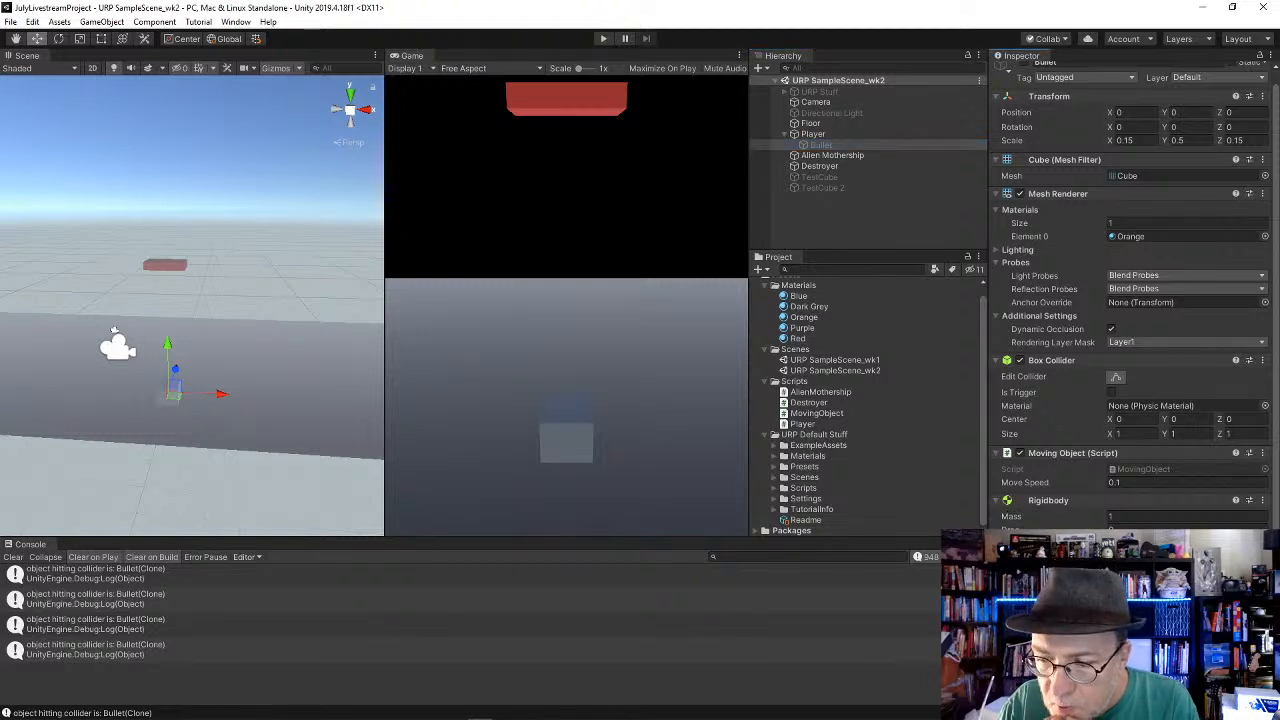
scroll(1134, 295, "down", 1)
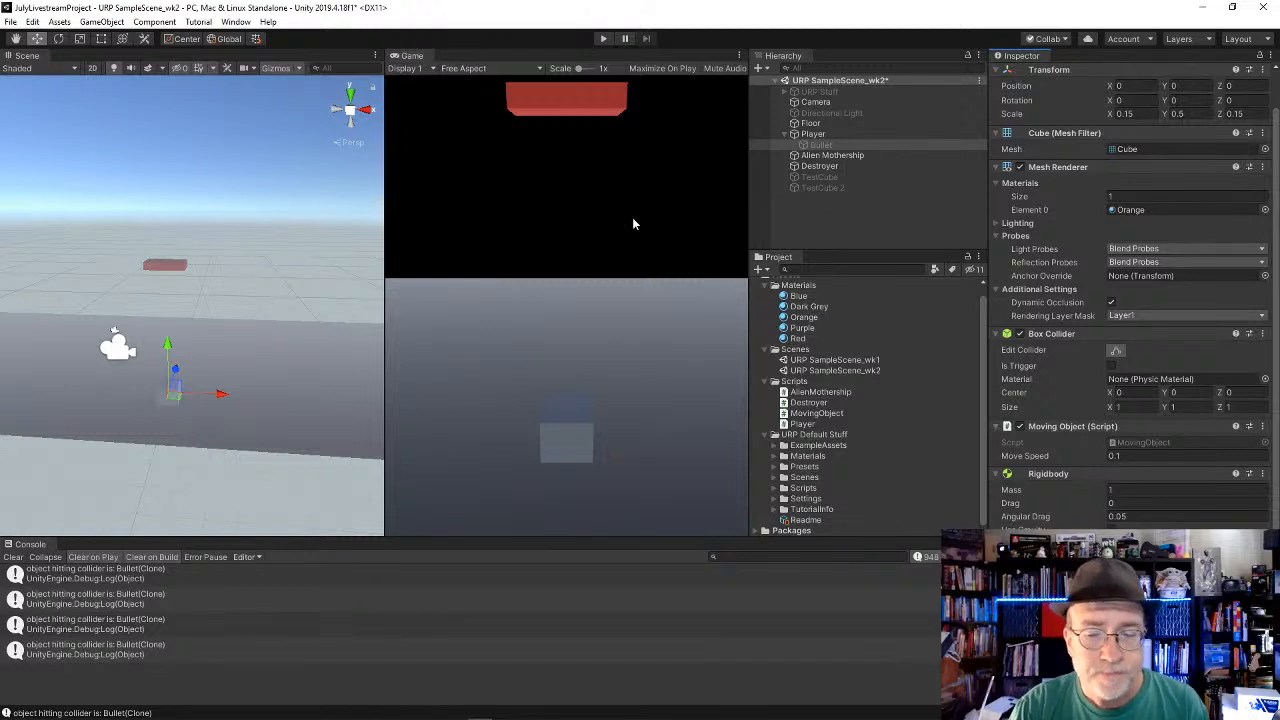
left_click(818, 170)
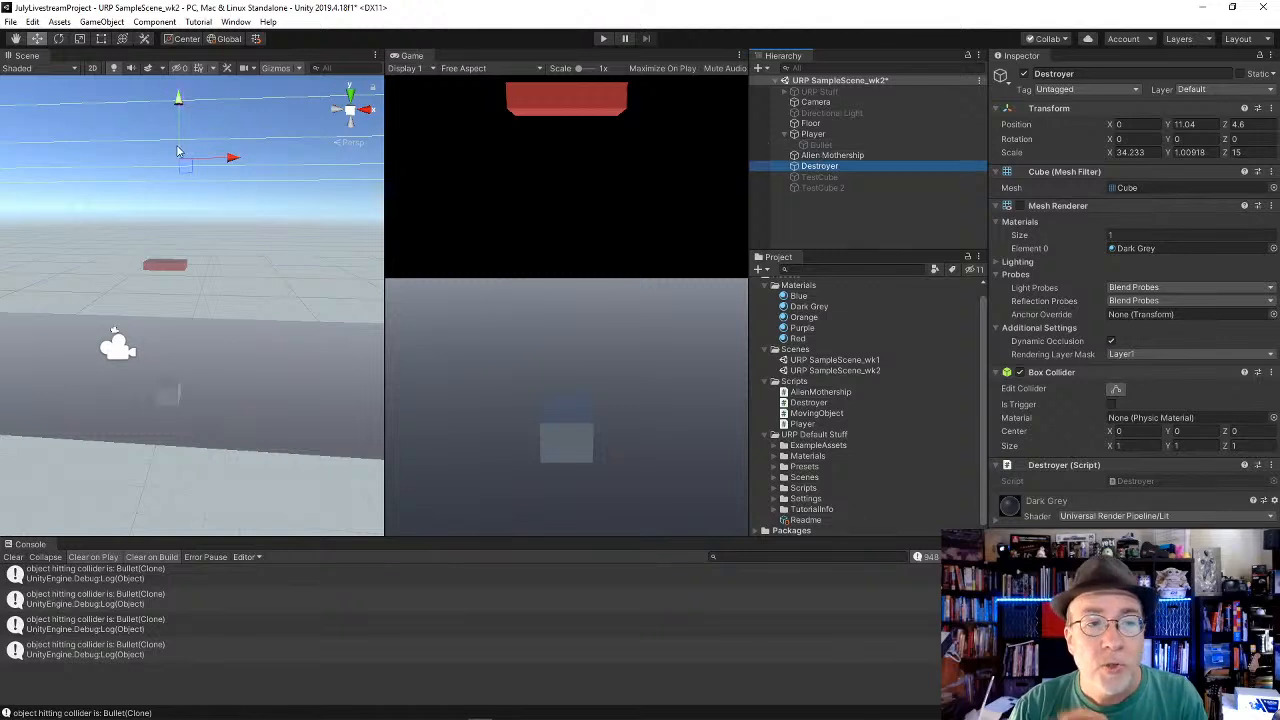
left_click(820, 145)
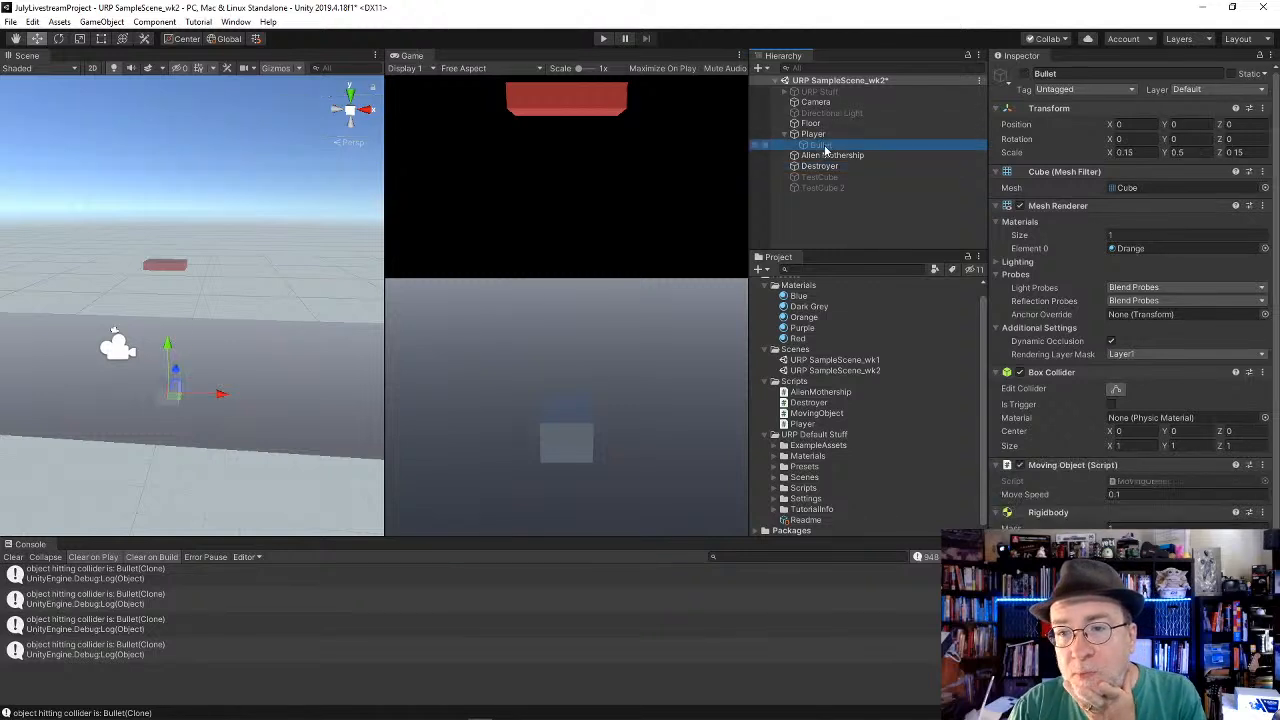
left_click(812, 156)
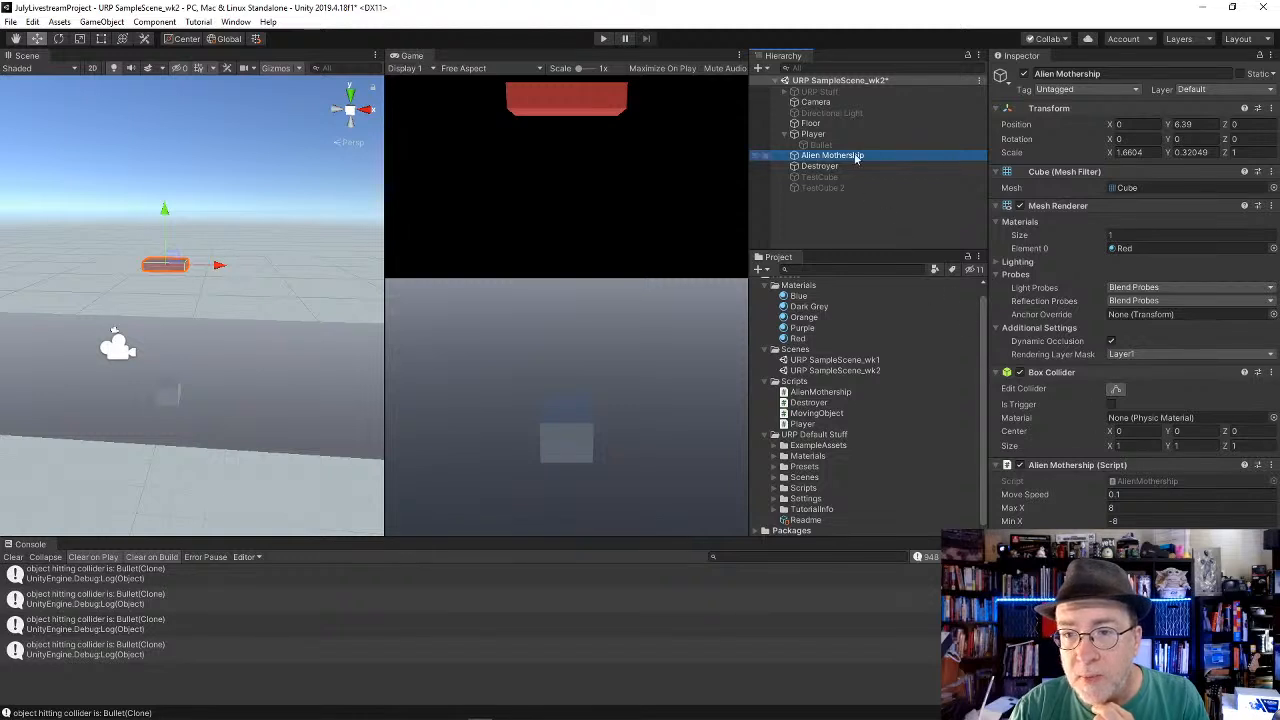
Step: Switch to Visual Studio, copy the OnCollisionEnter method from Destroyer.cs, and save the script with the blank line above that method removed
left_click(808, 403)
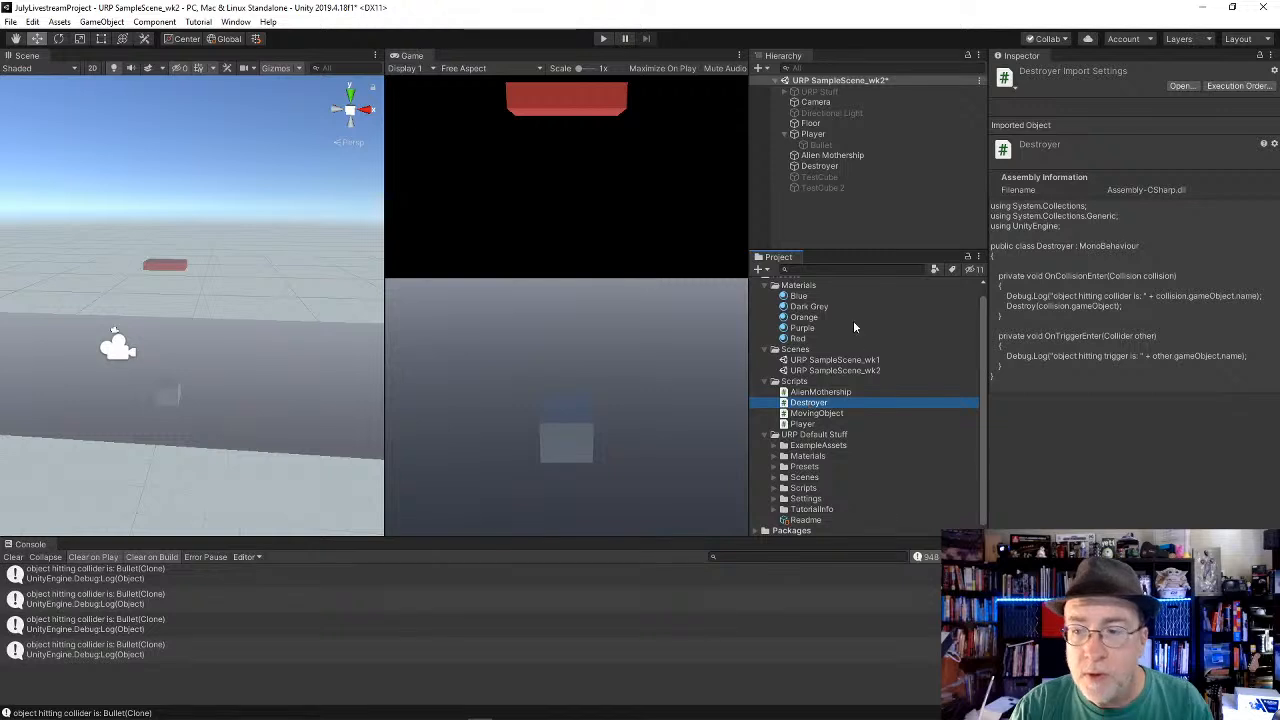
key("alt+Tab")
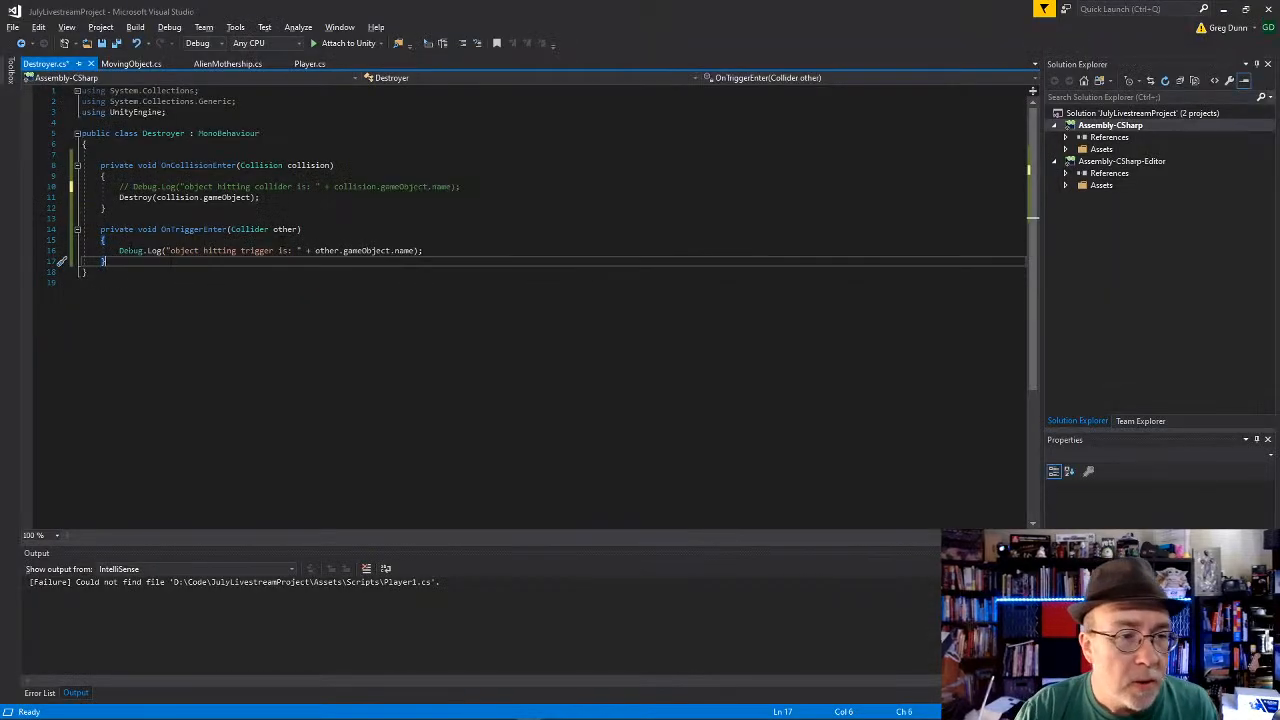
left_click_drag(82, 218, 82, 165)
key("ctrl+c")
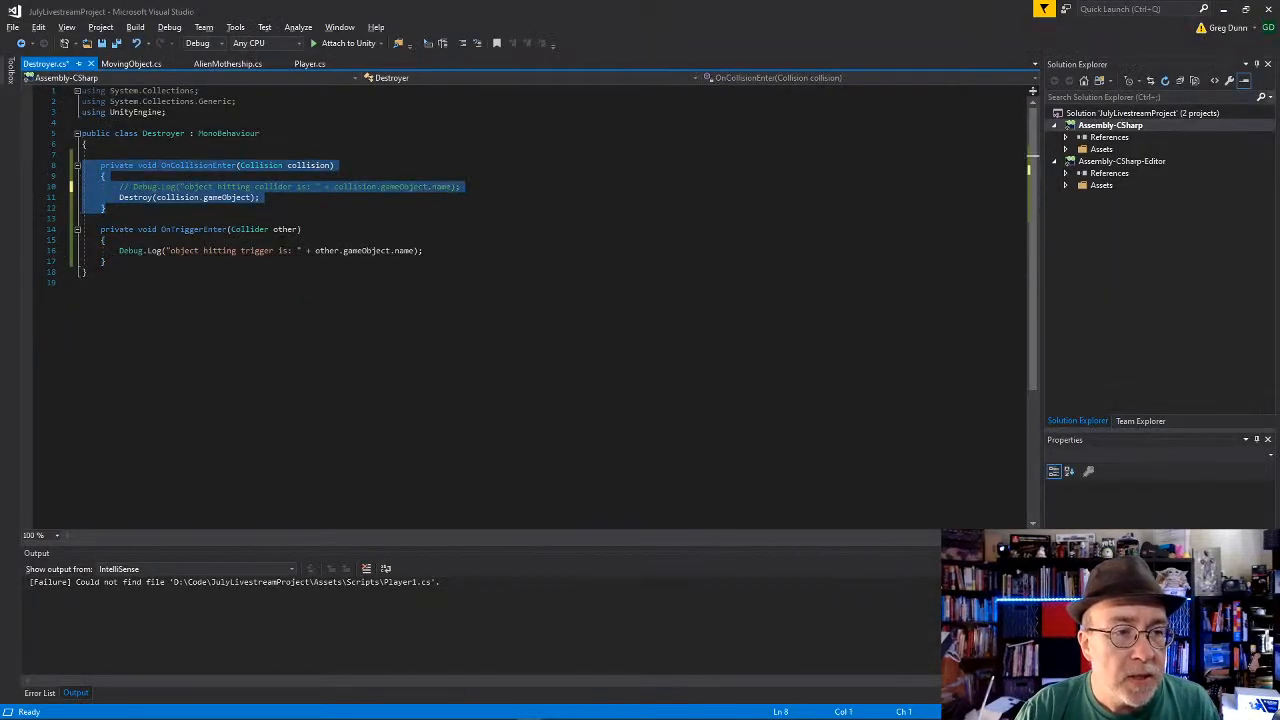
left_click(101, 155)
key("BackSpace")
key("ctrl+s")
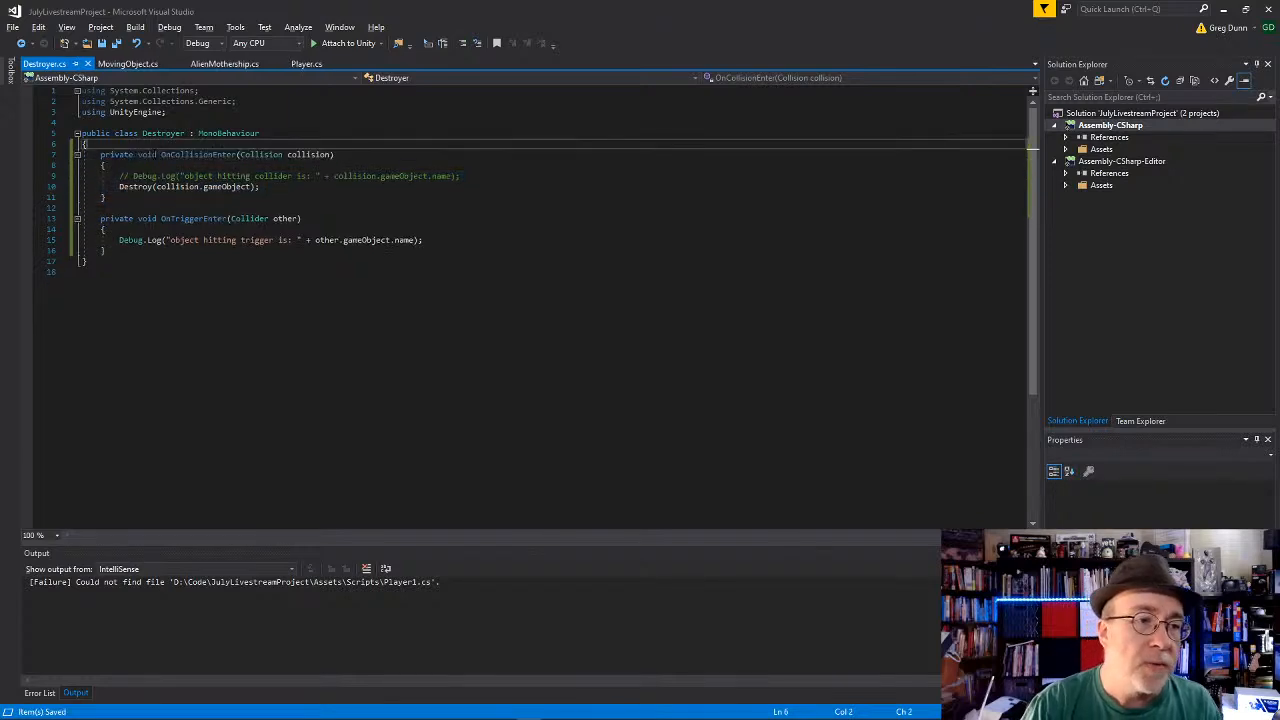
Step: Open AlienMothership.cs, and switch back to Unity to compare the Box Colliders of the Destroyer and the Alien Mothership
left_click(224, 63)
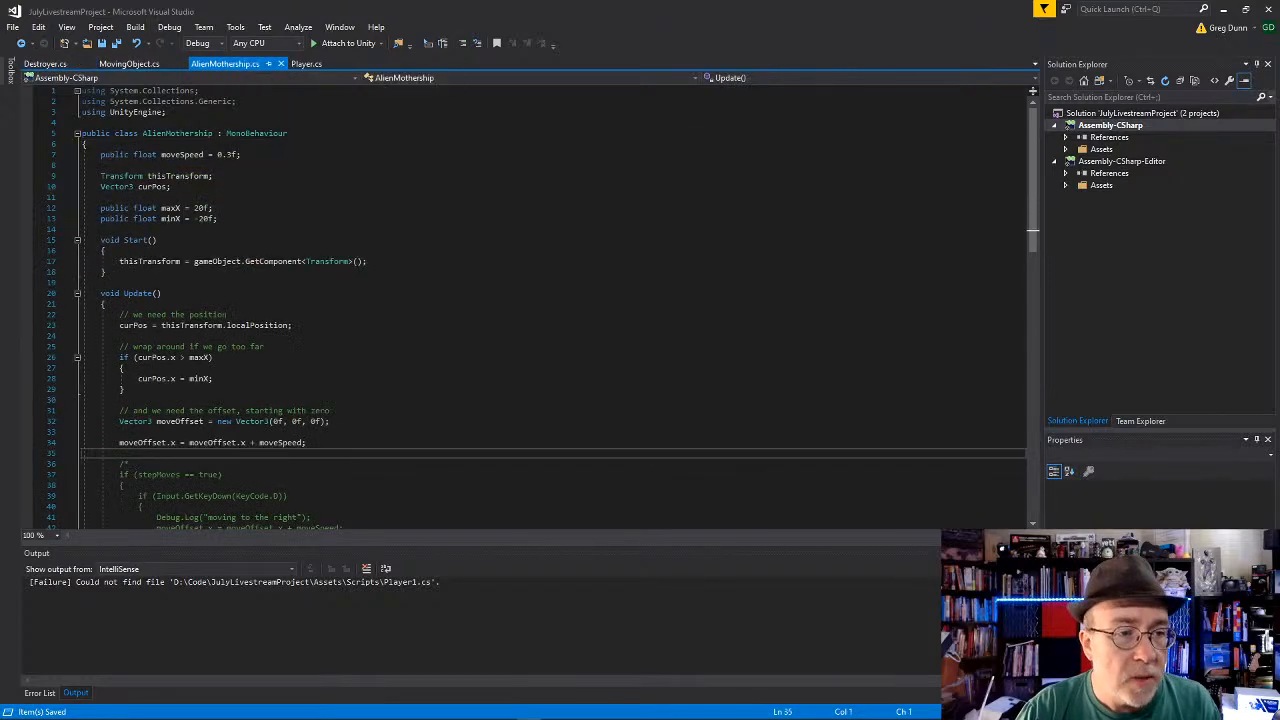
scroll(232, 249, "down", 17)
key("alt+Tab")
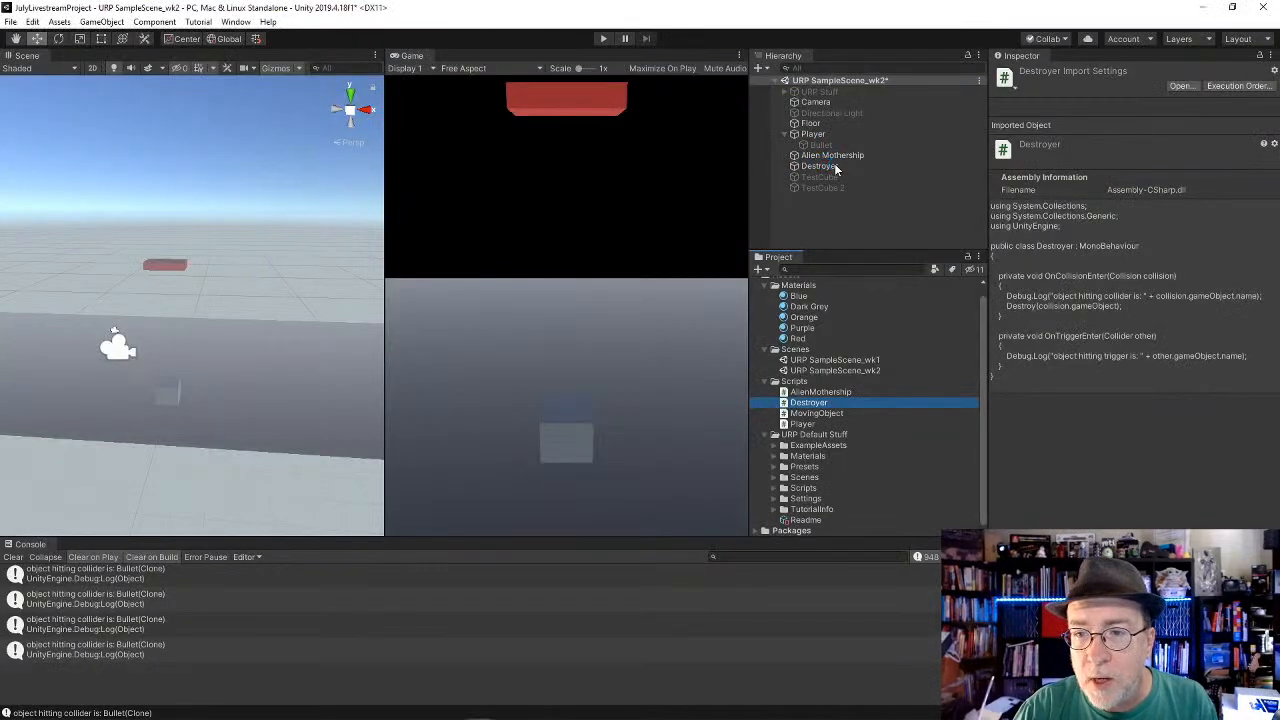
left_click(836, 170)
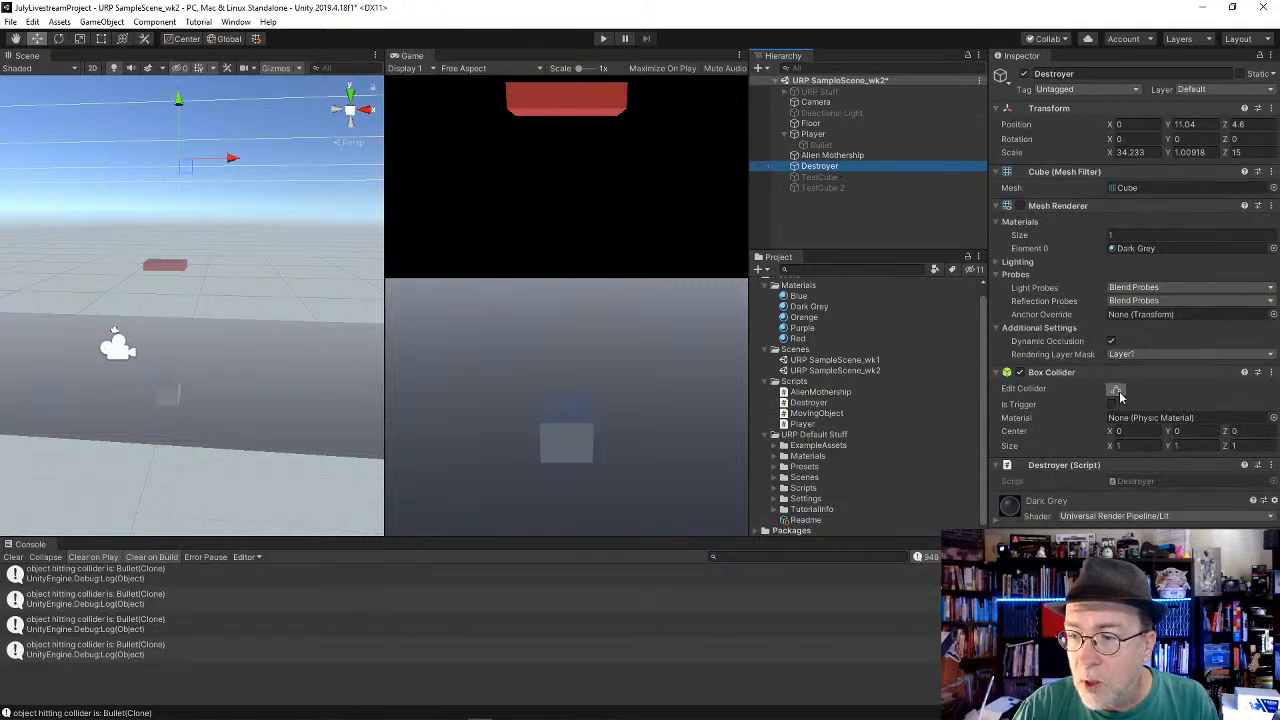
left_click(868, 156)
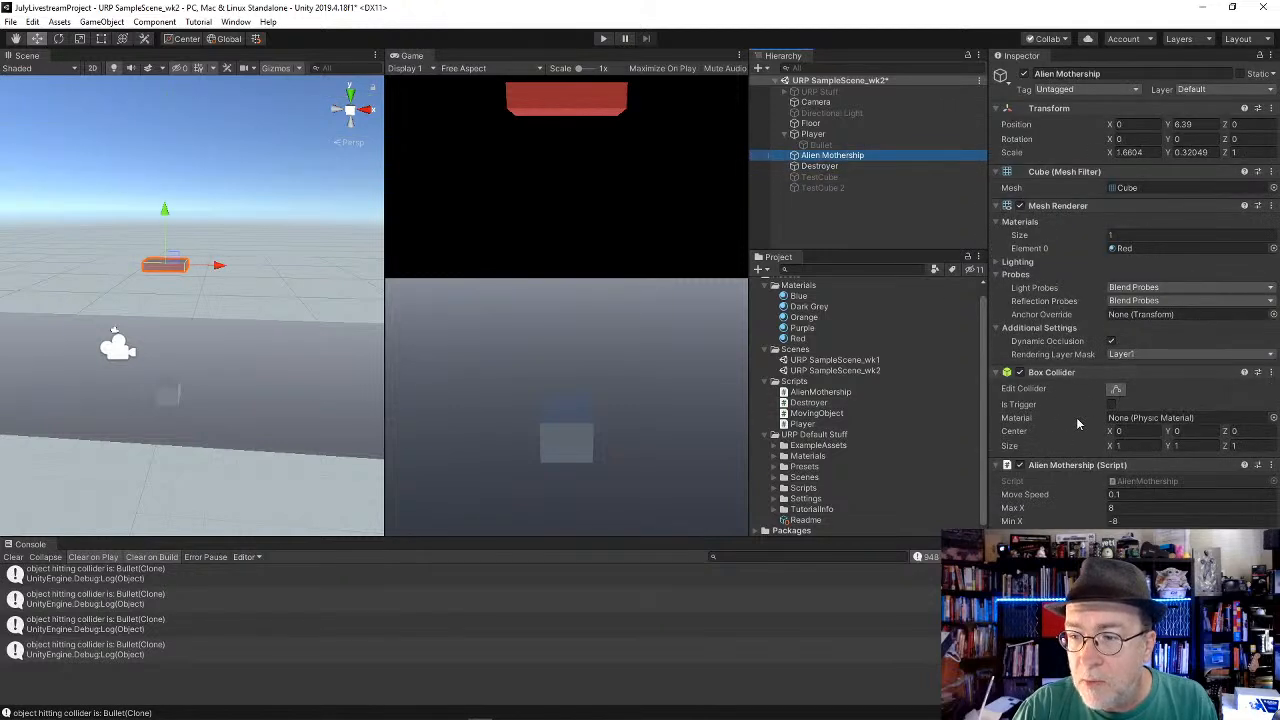
left_click(818, 166)
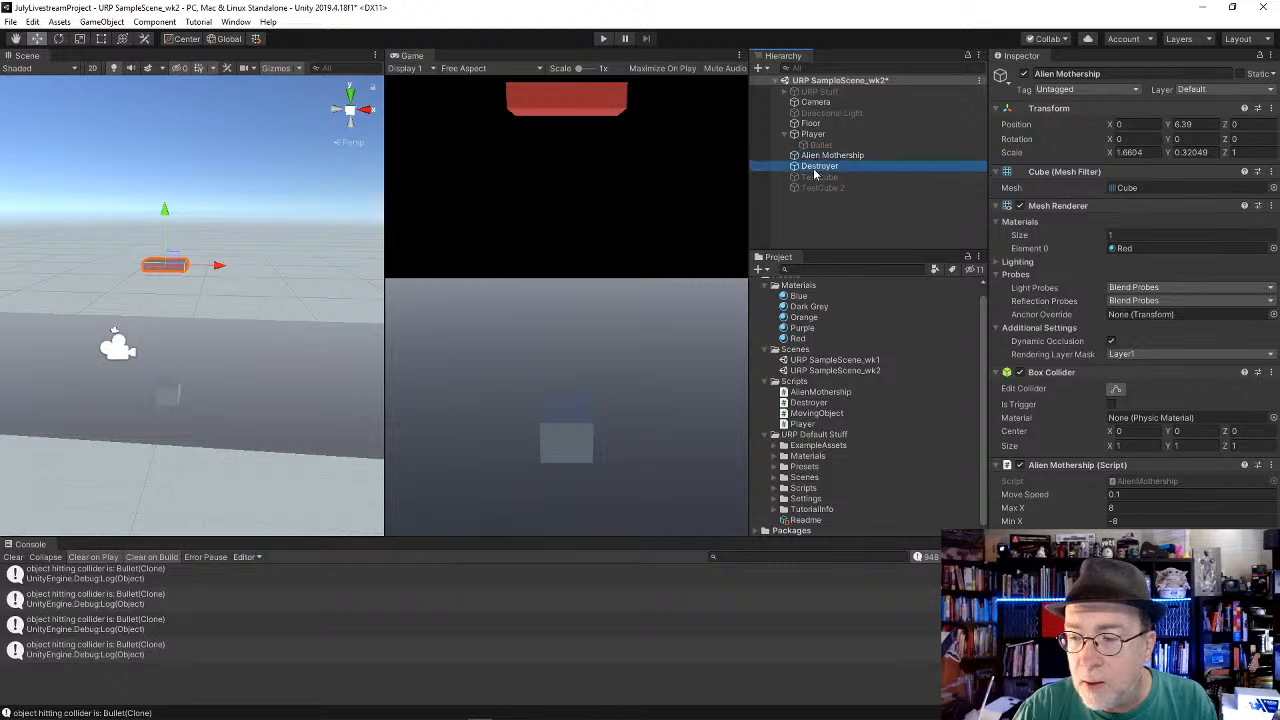
Step: Back in Visual Studio, paste the copied OnCollisionEnter method below the Update method in AlienMothership.cs
key("alt+Tab")
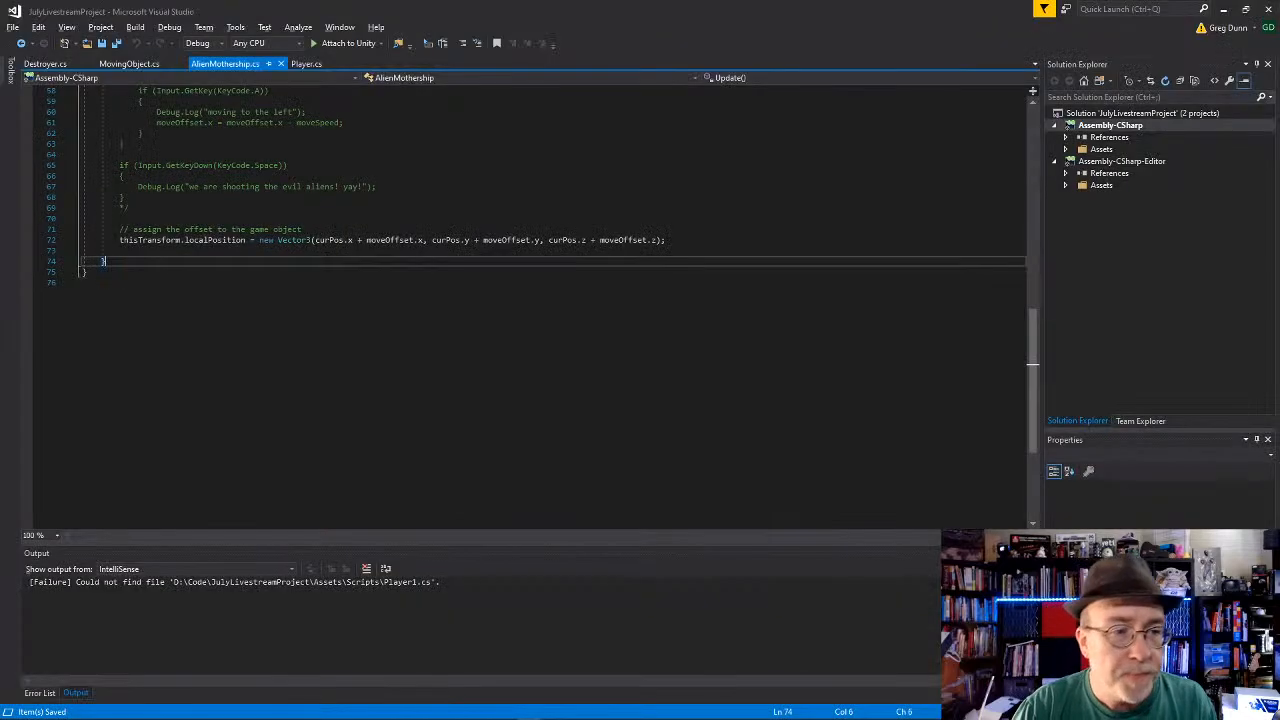
scroll(530, 300, "up", 19)
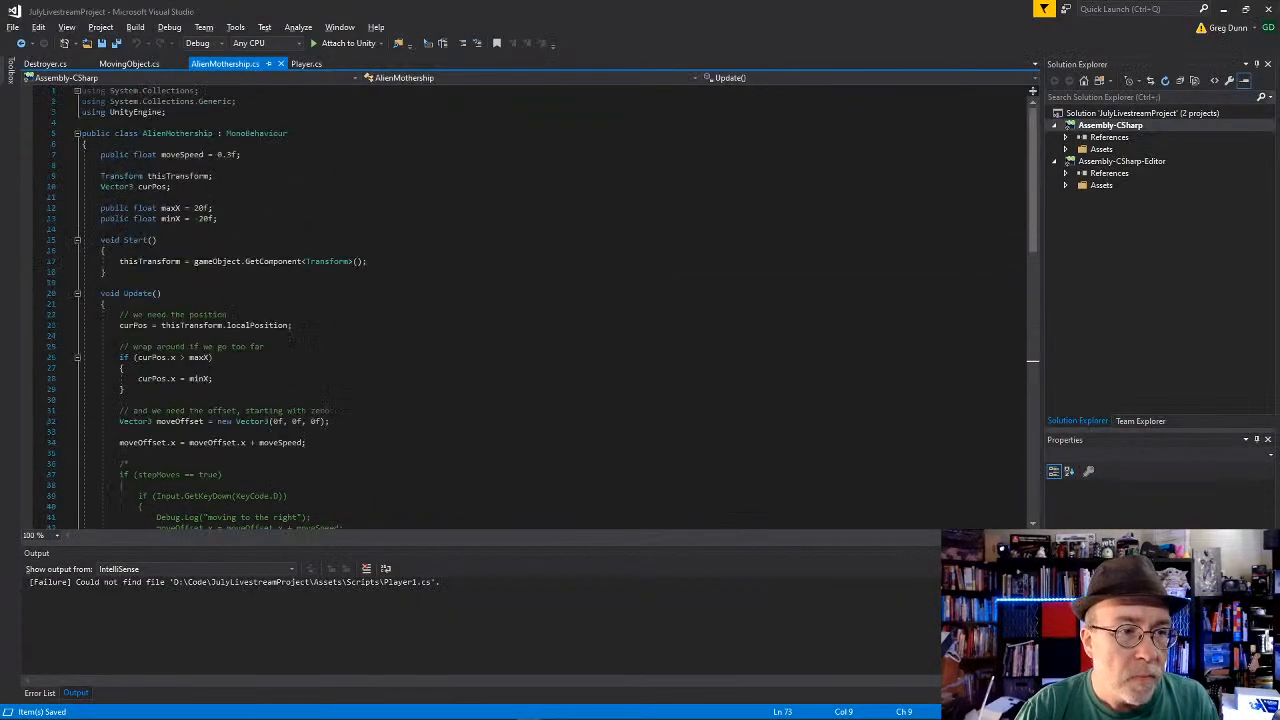
scroll(530, 300, "down", 16)
left_click(106, 357)
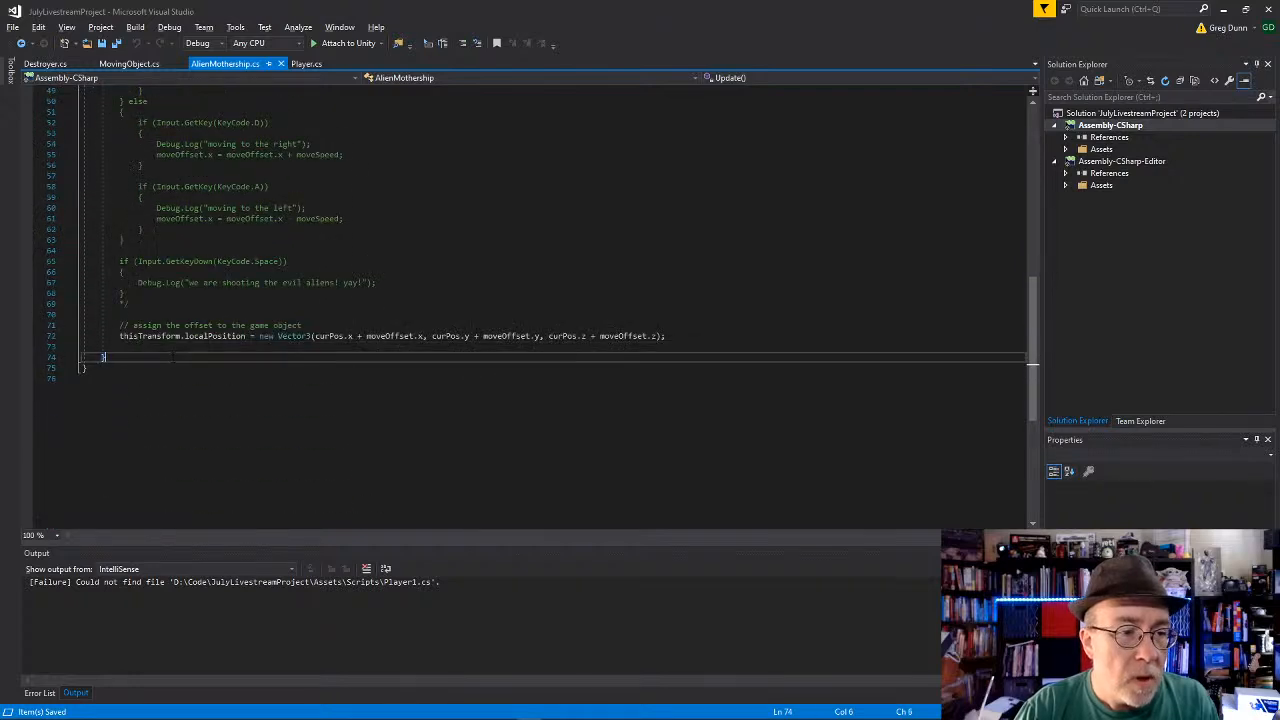
key("Return")
key("Return")
key("ctrl+v")
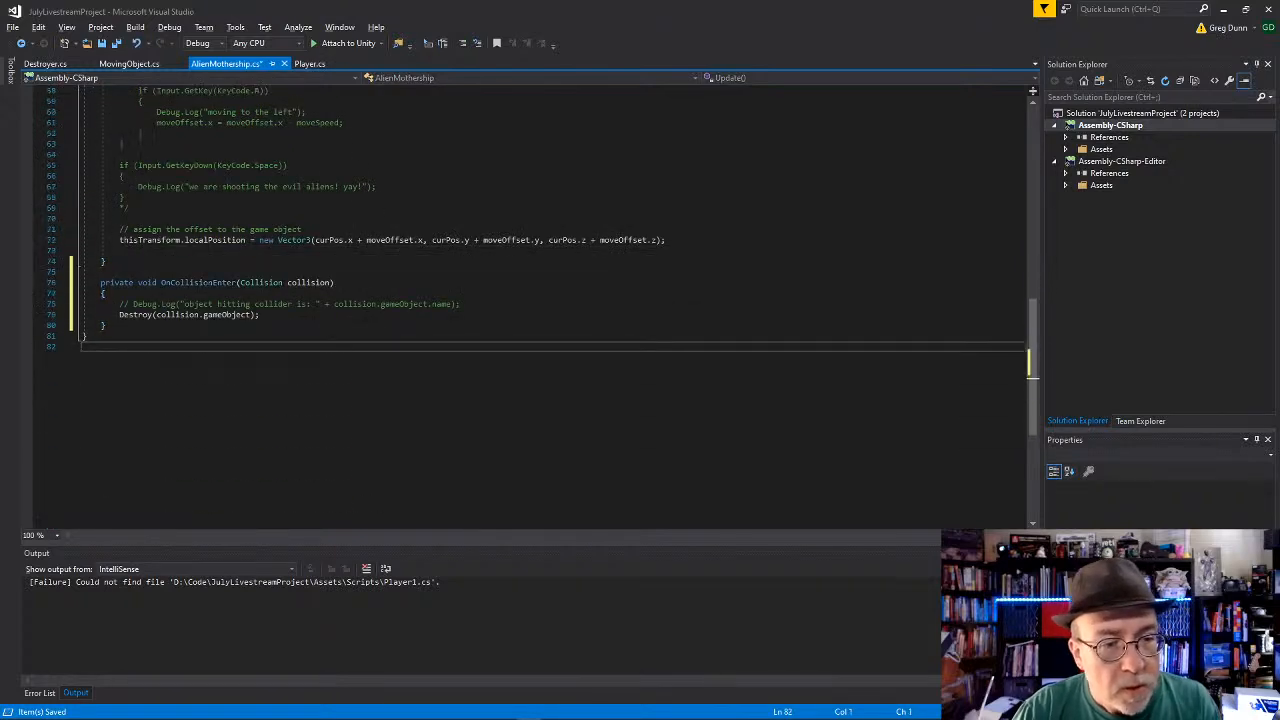
scroll(230, 318, "down", 3)
Step: Uncomment the "object hitting collider is: " Debug.Log line in the pasted OnCollisionEnter method
left_click(318, 314)
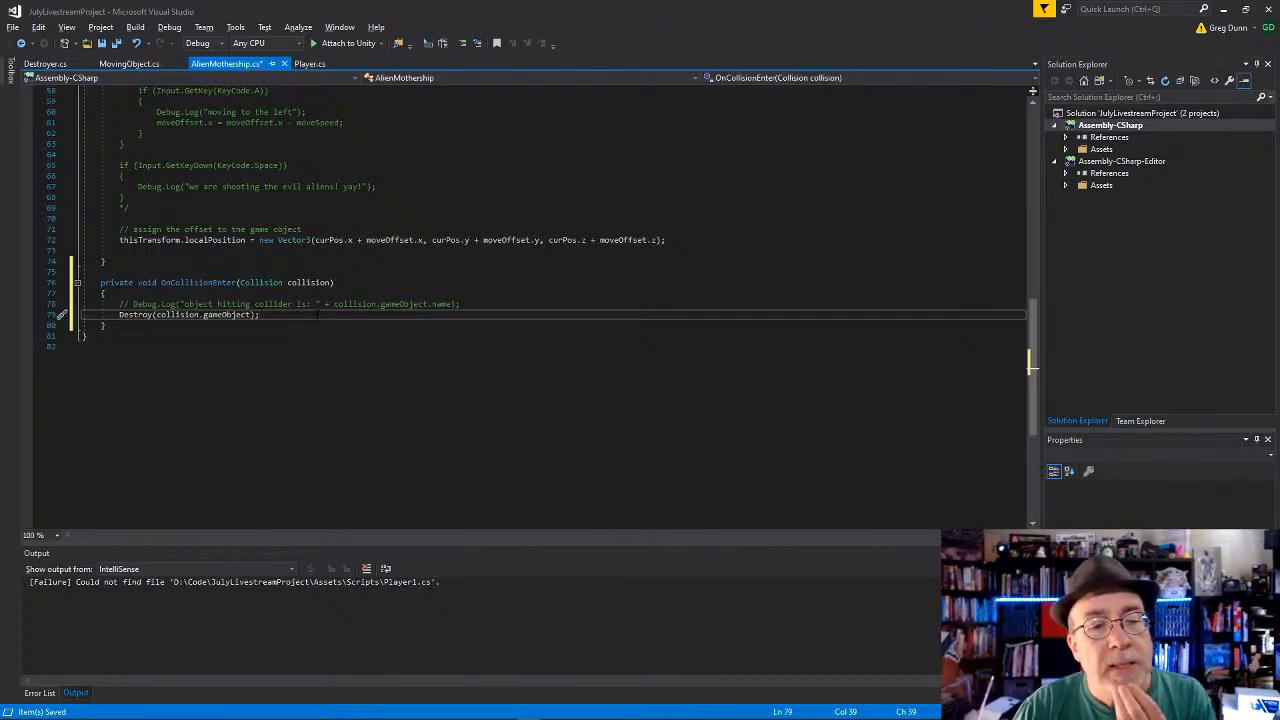
left_click_drag(460, 304, 119, 304)
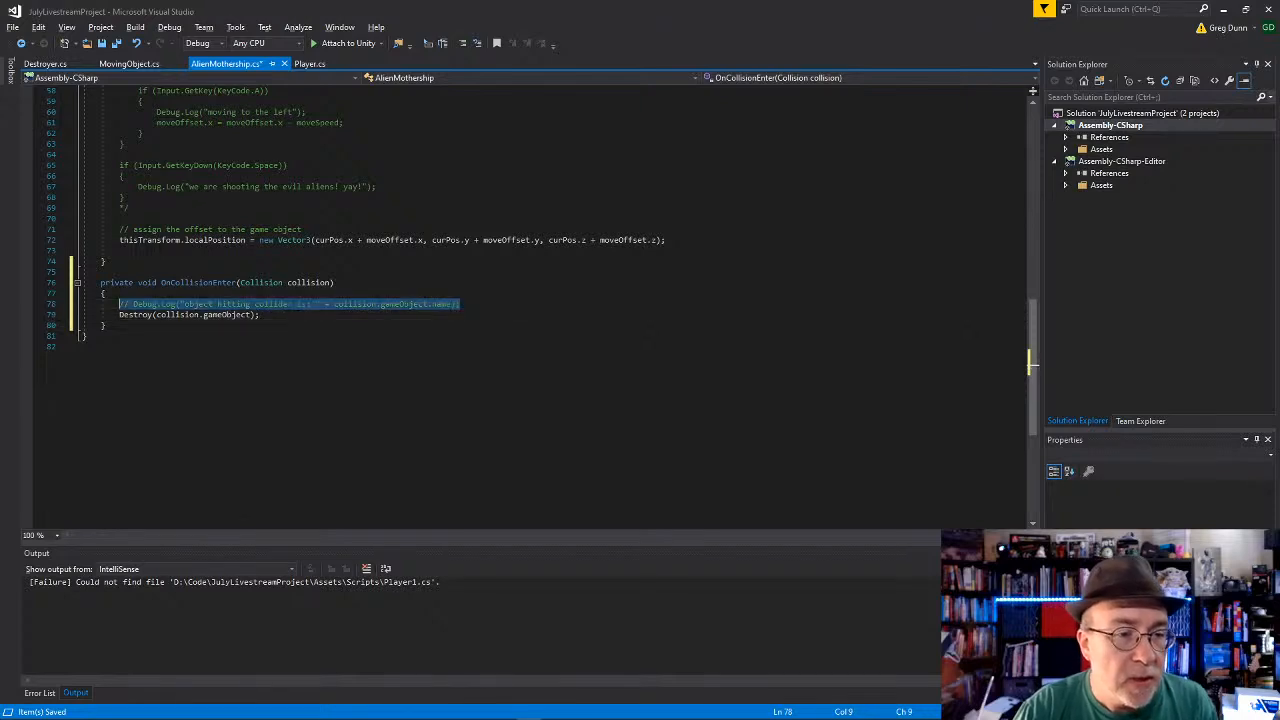
key("Home")
key("Home")
key("ctrl+k")
key("ctrl+u")
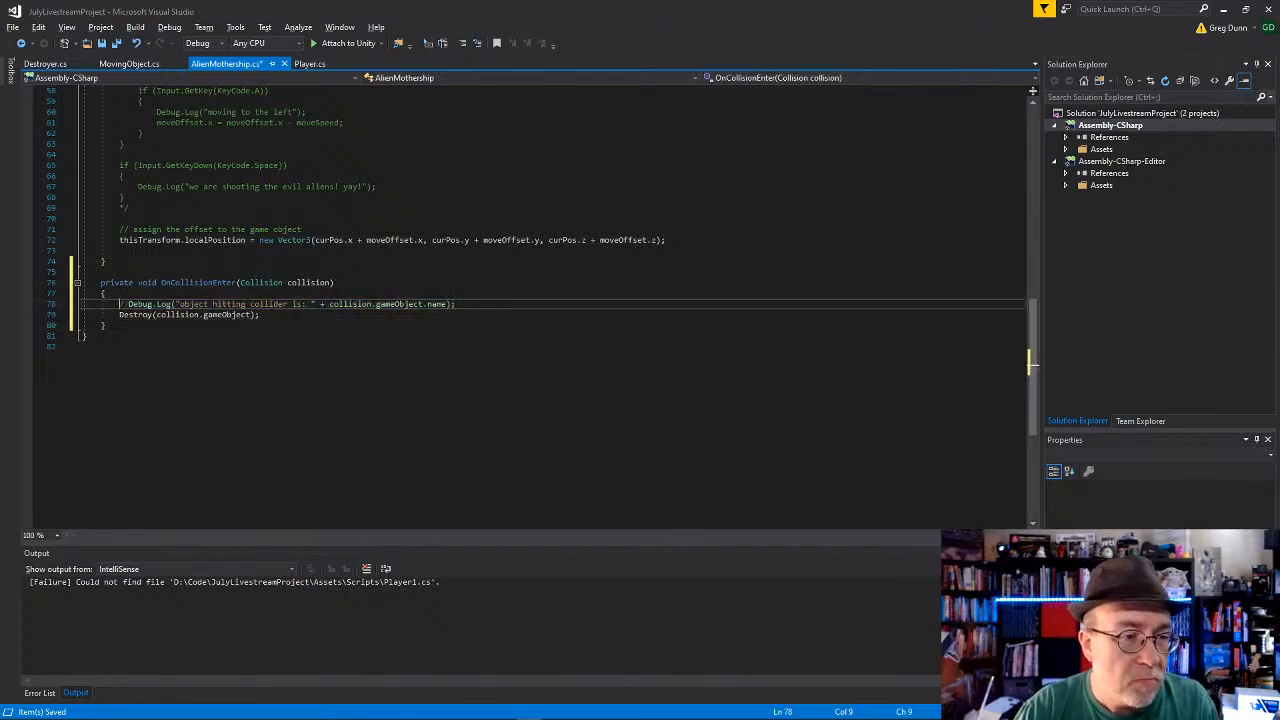
Step: Add the comment "// destroy the bullet" above the Destroy call and start a gameObject statement below it
key("Return")
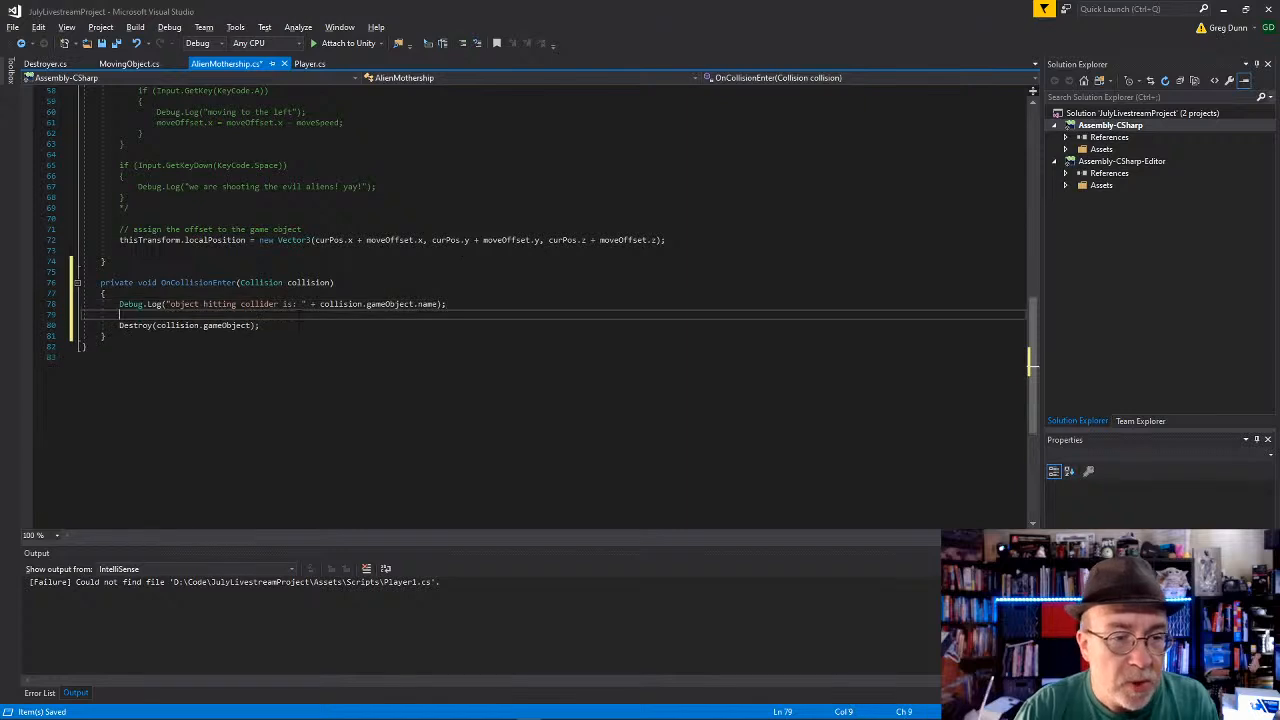
type("// destroy the bu")
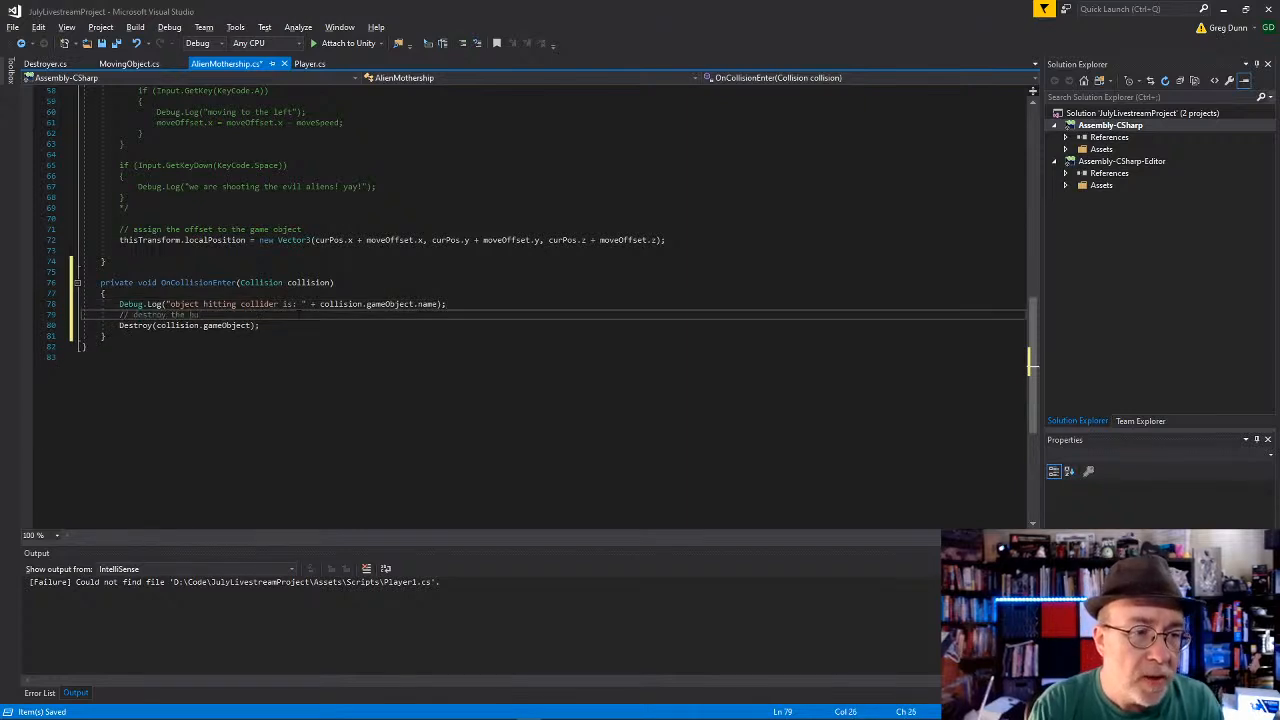
key("Down")
key("End")
key("Return")
key("Return")
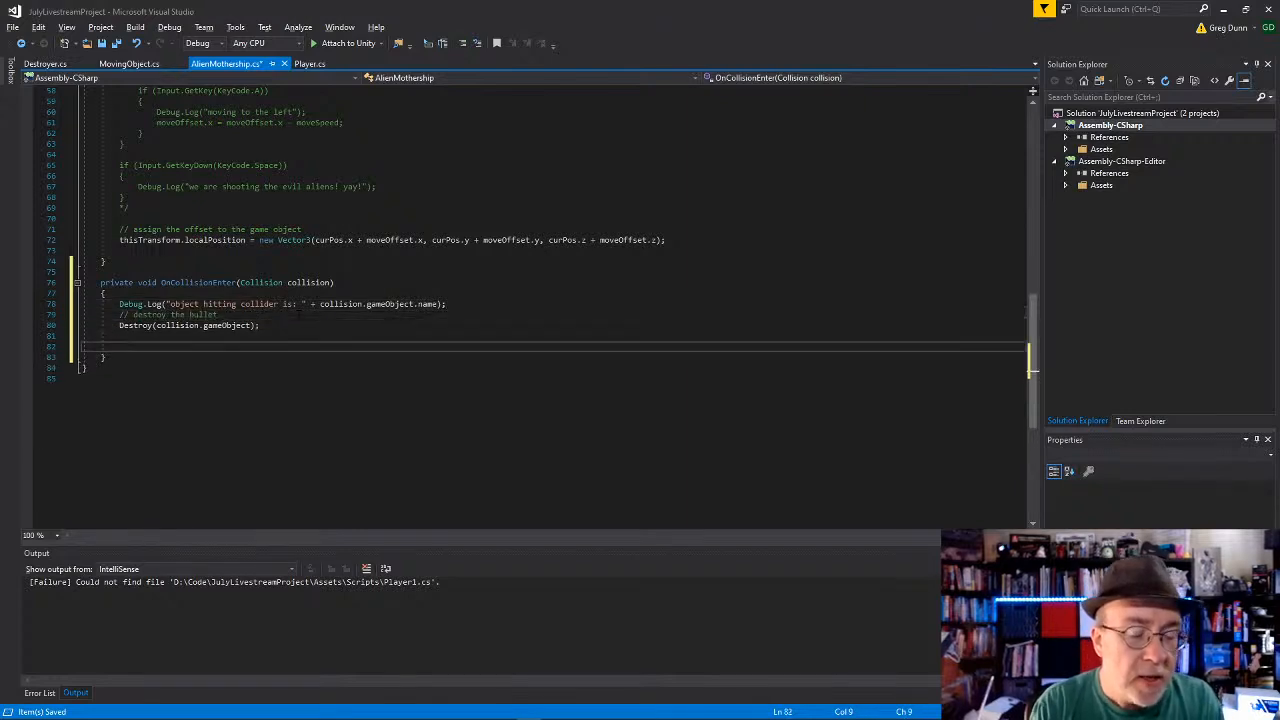
type("gameObject.tra")
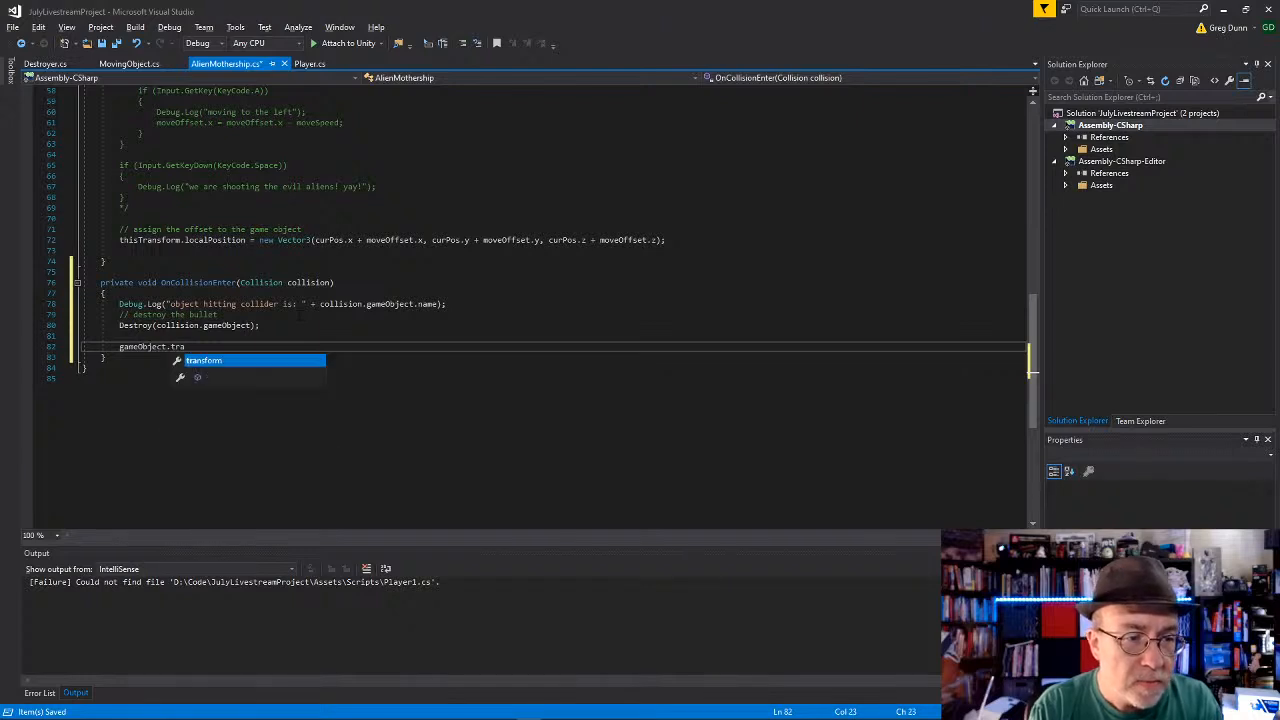
type("nsform.SetAsFirstSiblin")
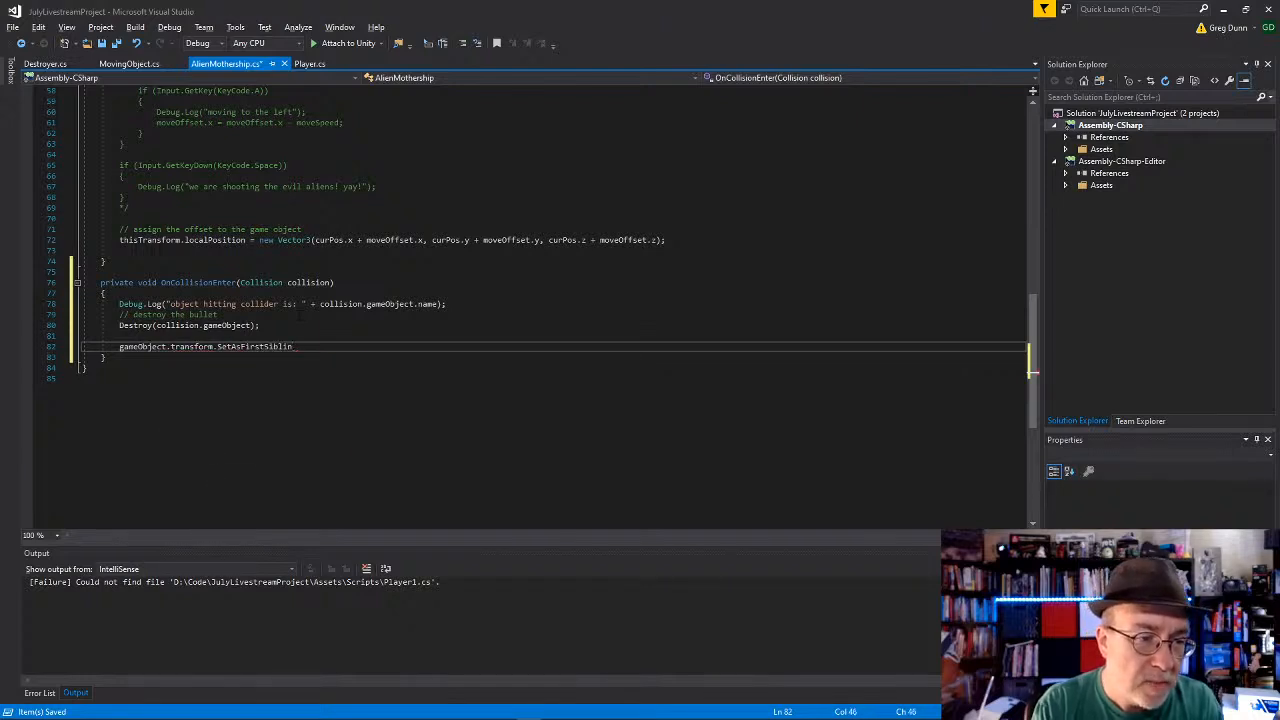
type("gse")
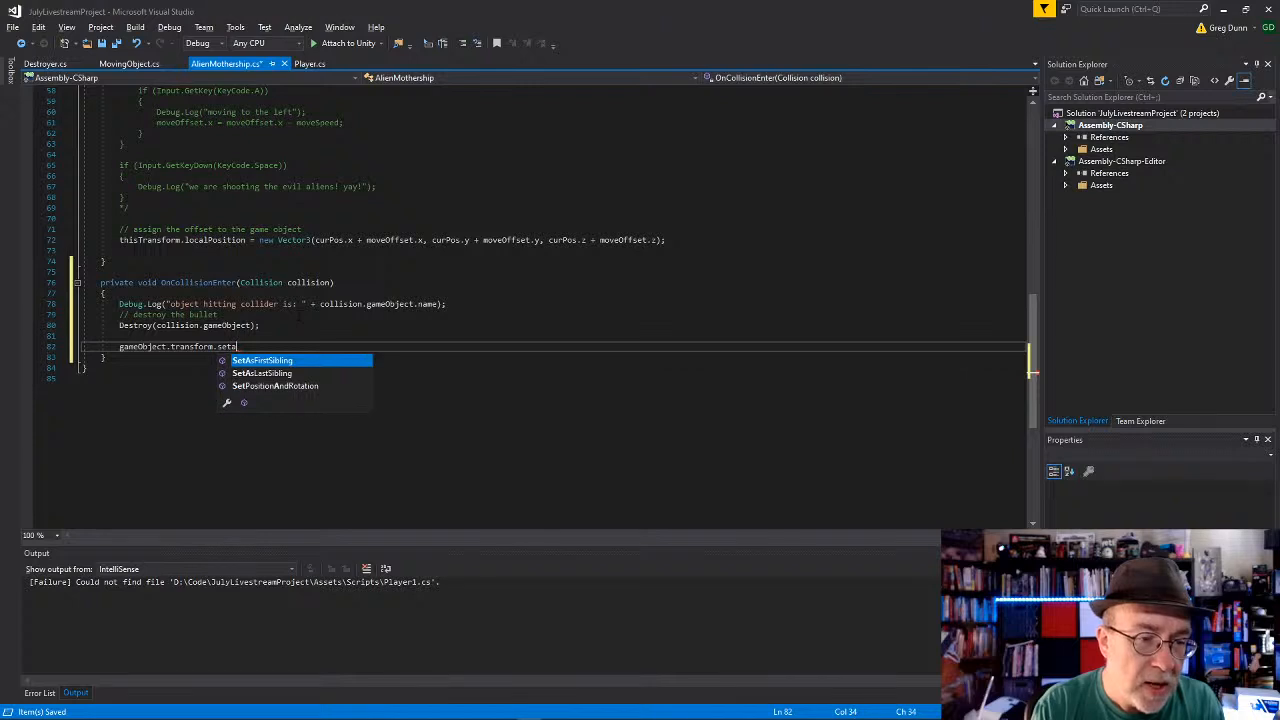
key("BackSpace")
key("BackSpace")
key("BackSpace")
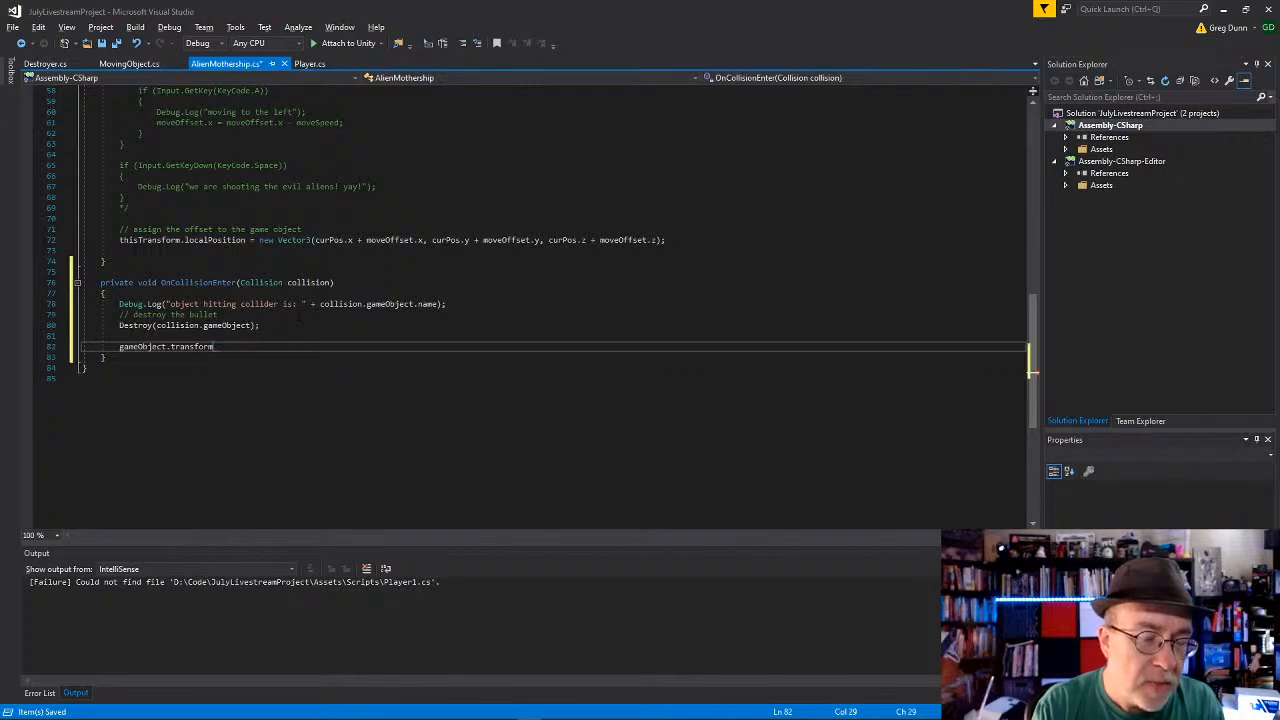
Step: Complete the last statement of OnCollisionEnter as gameObject.SetActive(false); and save AlienMothership.cs
type("setac")
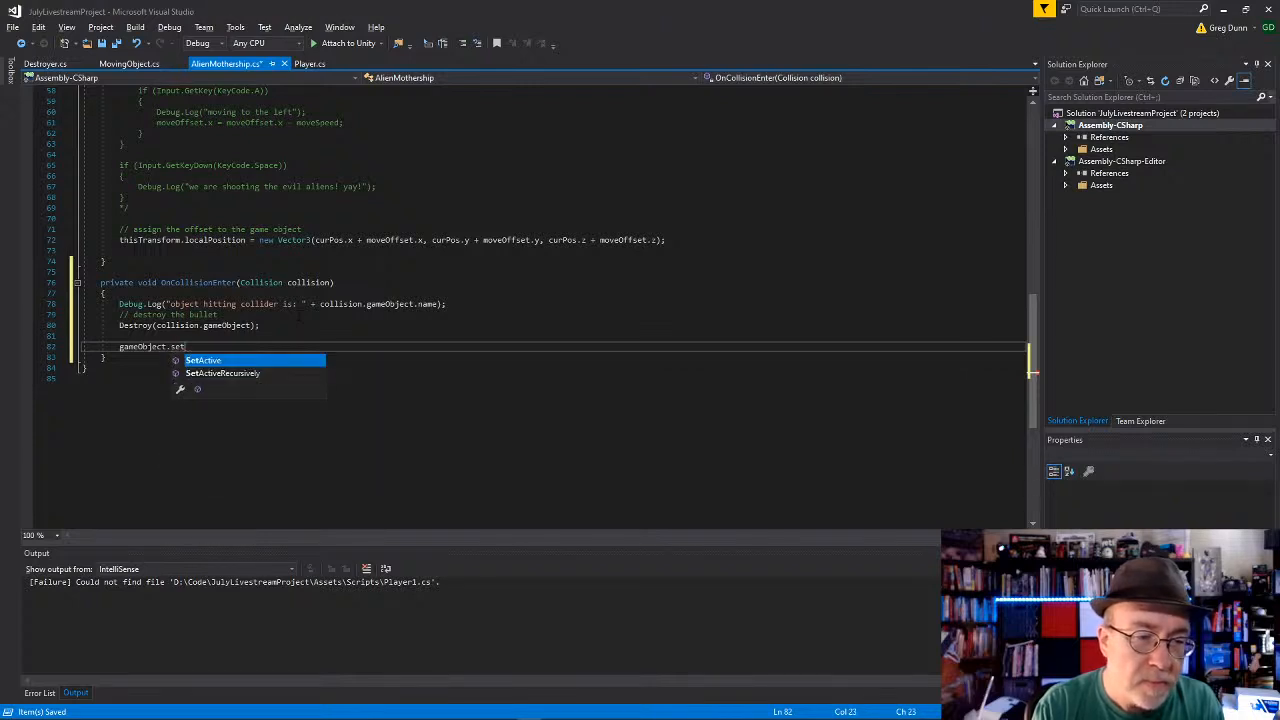
key("Tab")
type("(false)")
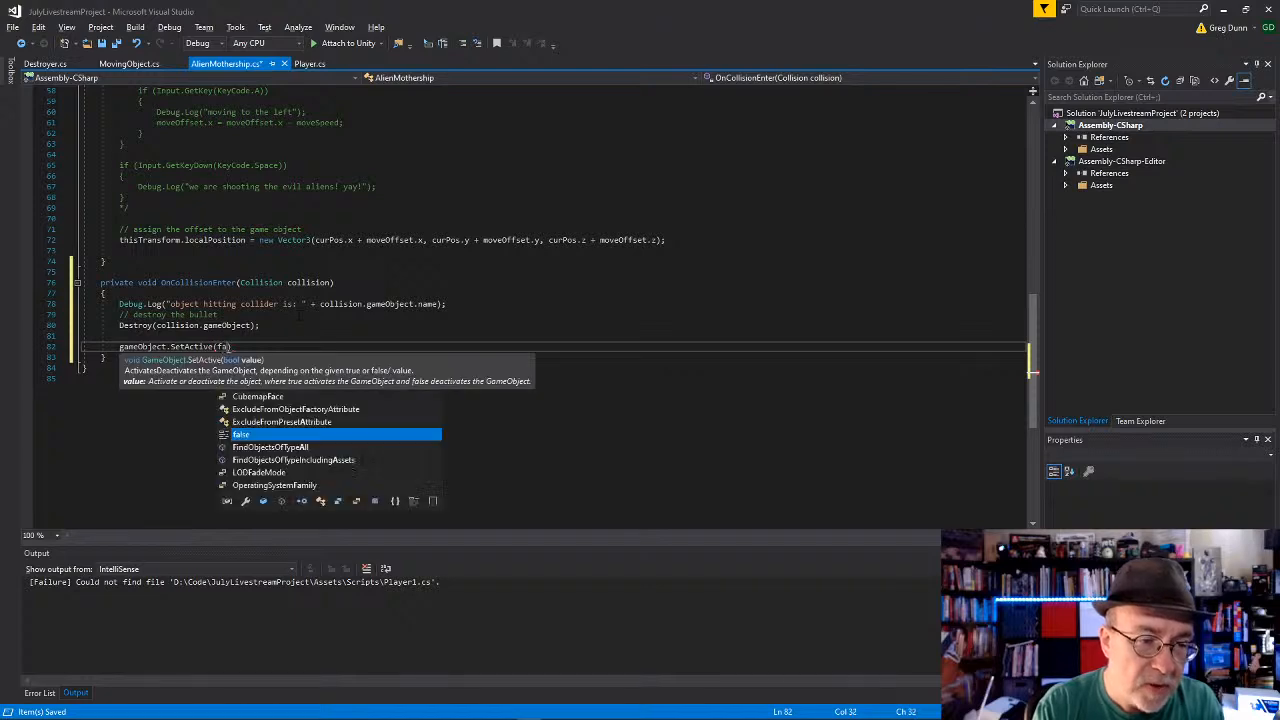
type(";")
key("Down")
key("Down")
key("Down")
key("ctrl+s")
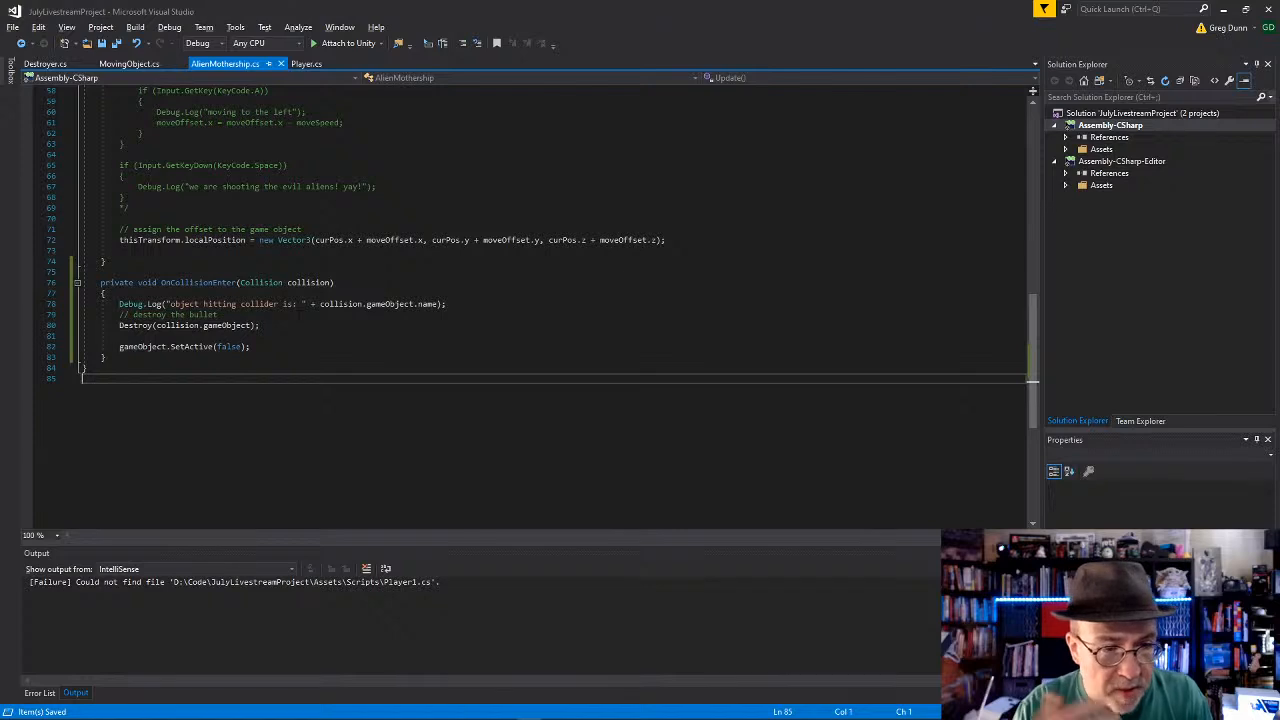
scroll(295, 314, "up", 5)
scroll(295, 314, "down", 6)
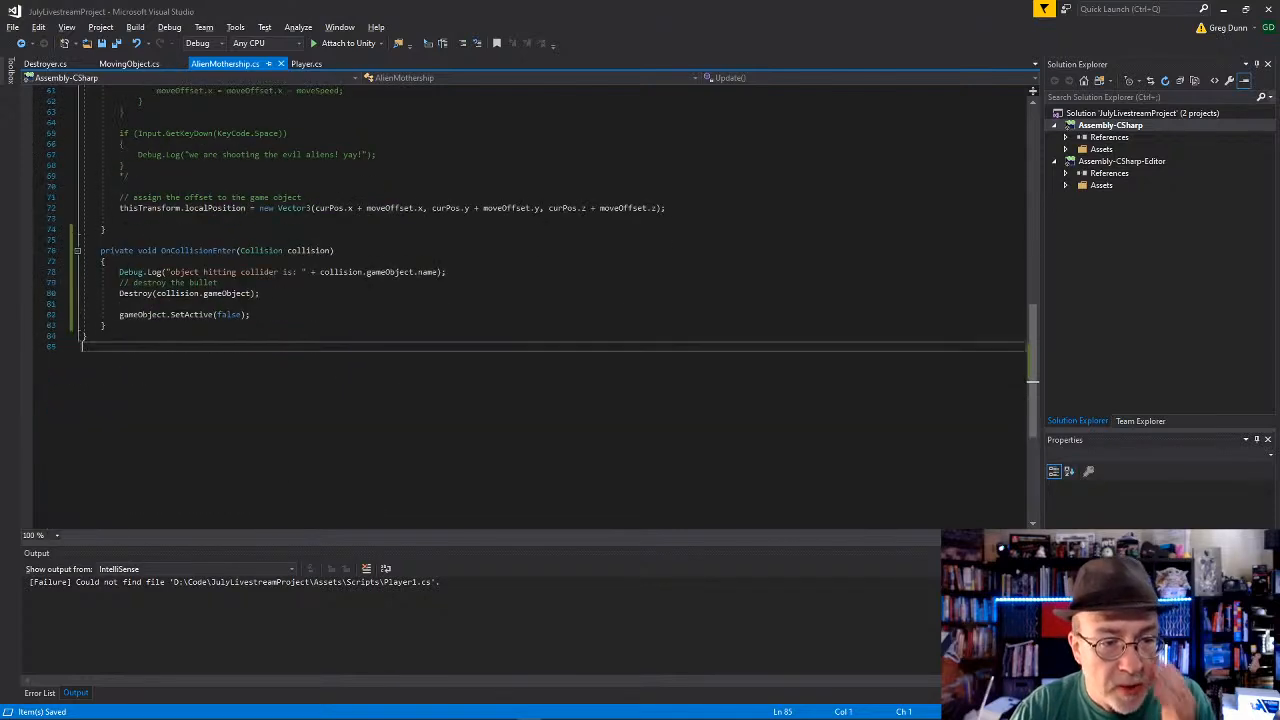
left_click(295, 314)
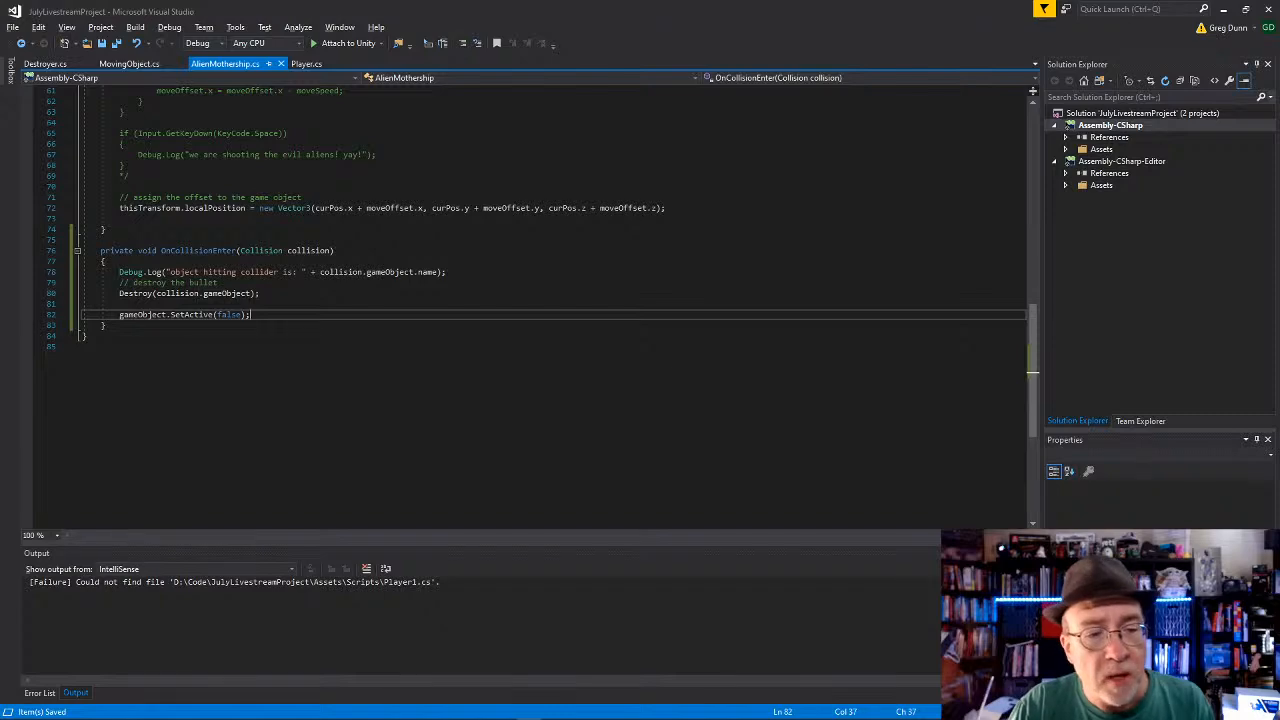
Step: Switch to Unity and play-test the scene, moving the Player and firing bullets at the Alien Mothership, and stop play mode
key("alt+Tab")
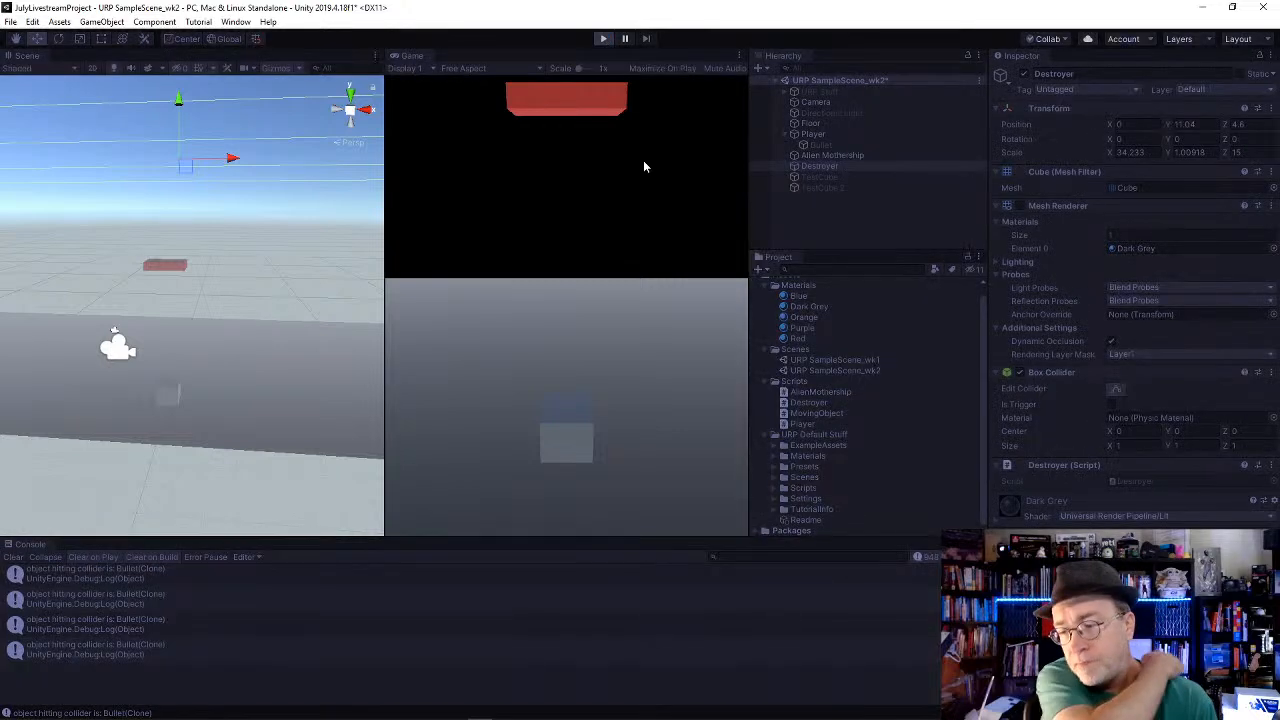
key("Right")
key("Left")
key("space")
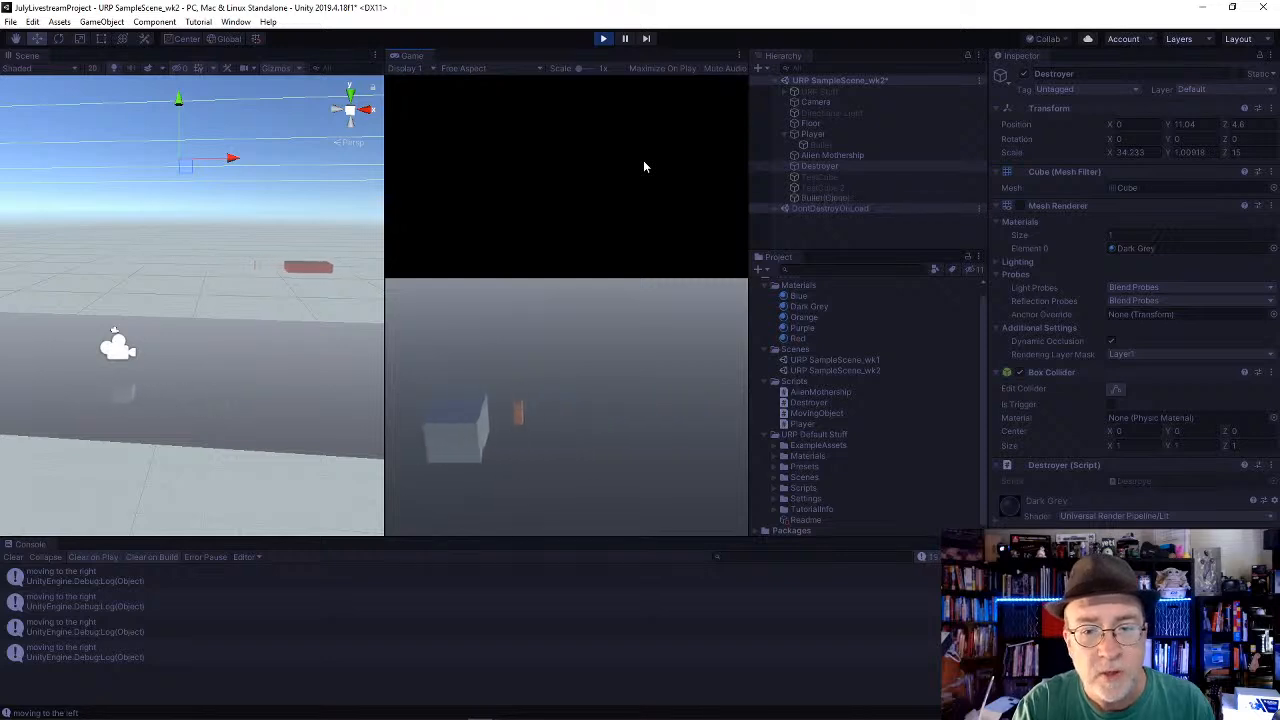
key("space")
key("Right")
key("space")
key("space")
key("Left")
key("space")
key("space")
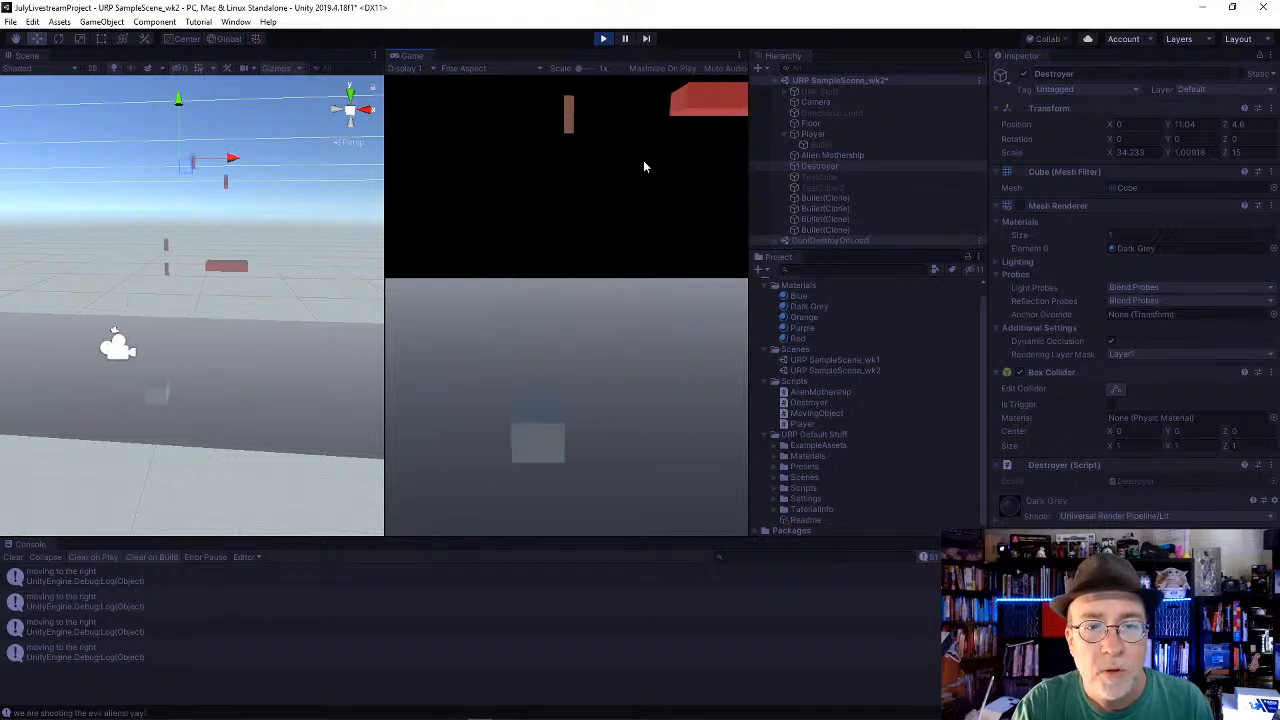
key("space")
key("space")
key("space")
key("space")
key("space")
key("space")
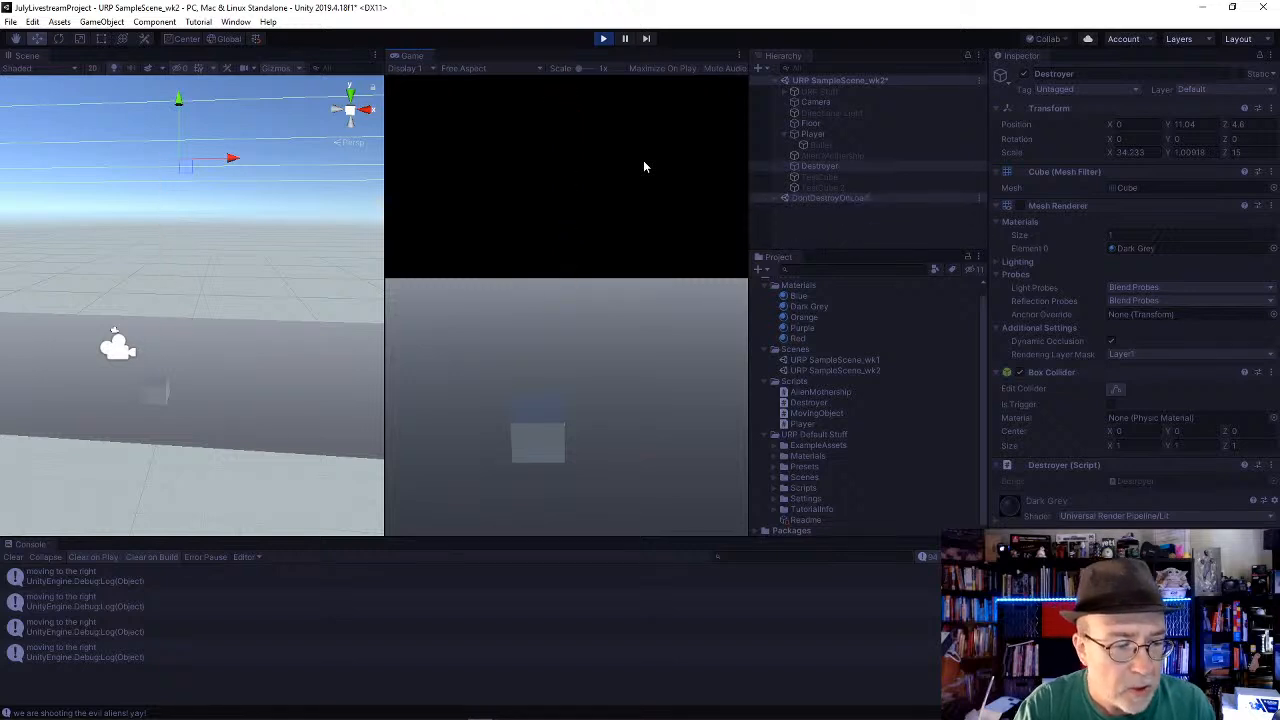
left_click(603, 38)
Step: Lower the Alien Mothership in the scene to a Y position of about 5.74
left_click(833, 156)
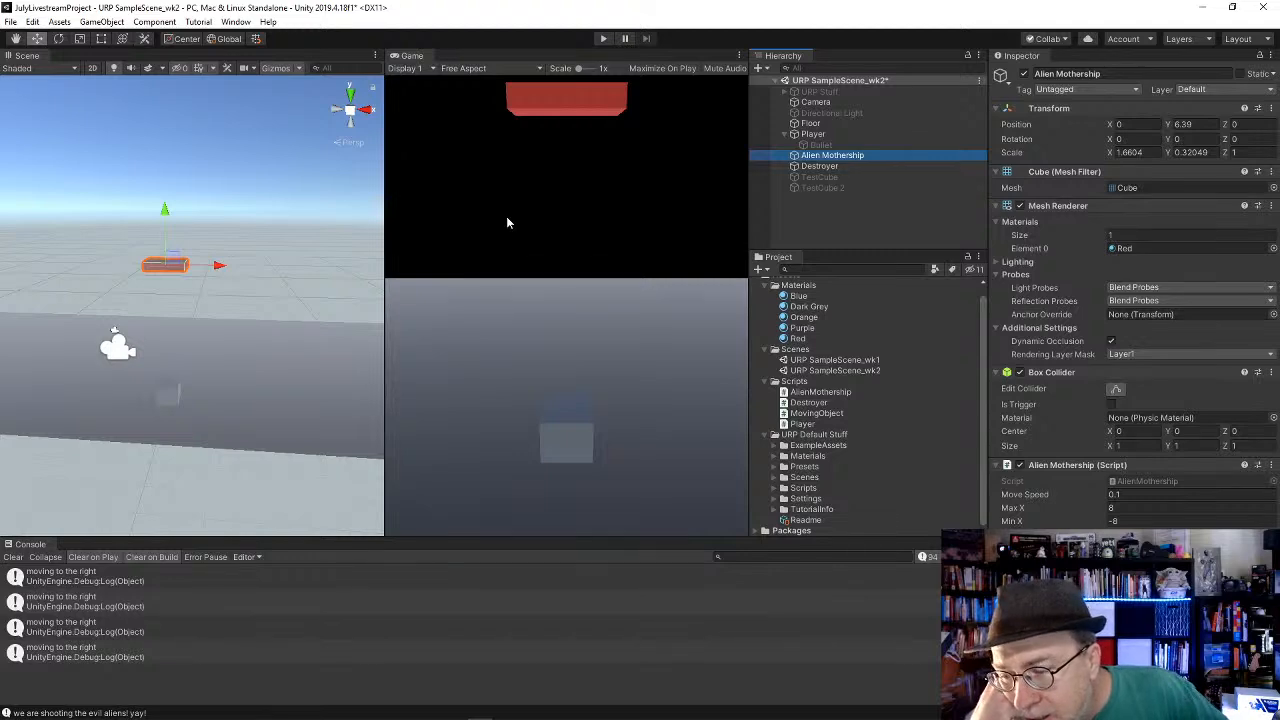
key("alt+Tab")
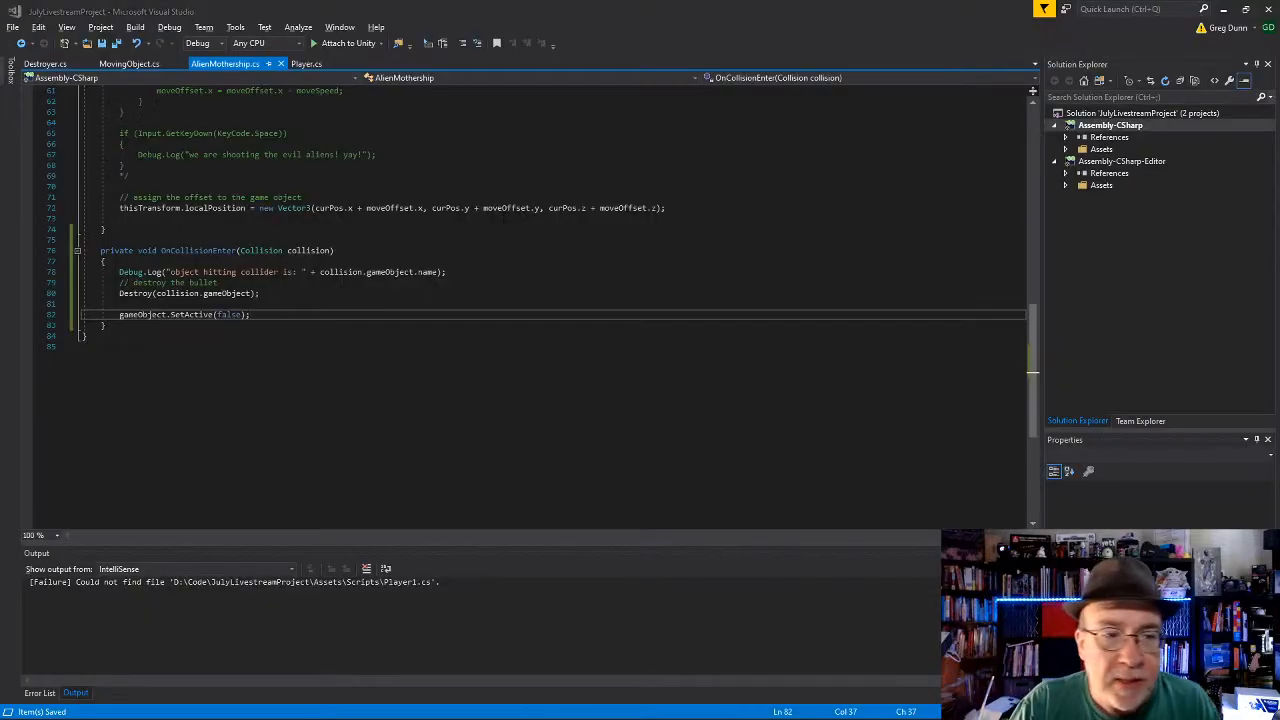
key("alt+Tab")
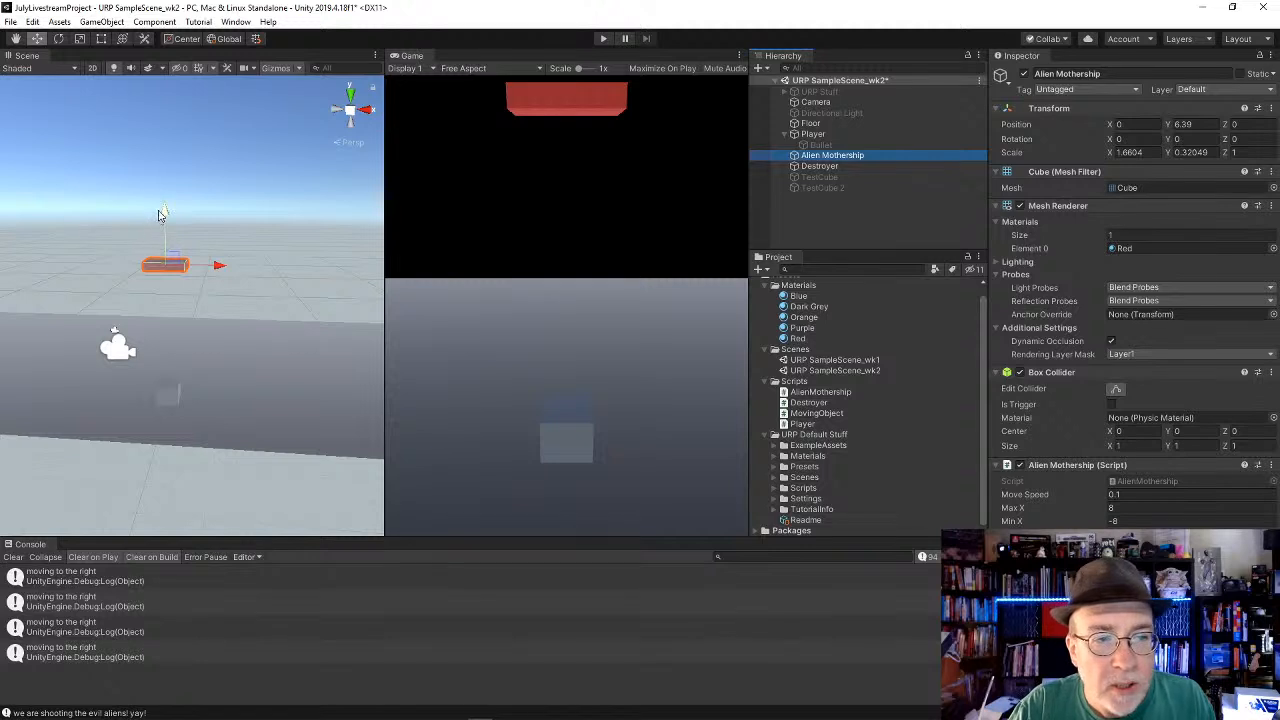
mouse_move(160, 211)
left_mouse_down()
mouse_move(165, 237)
mouse_move(166, 223)
left_mouse_up()
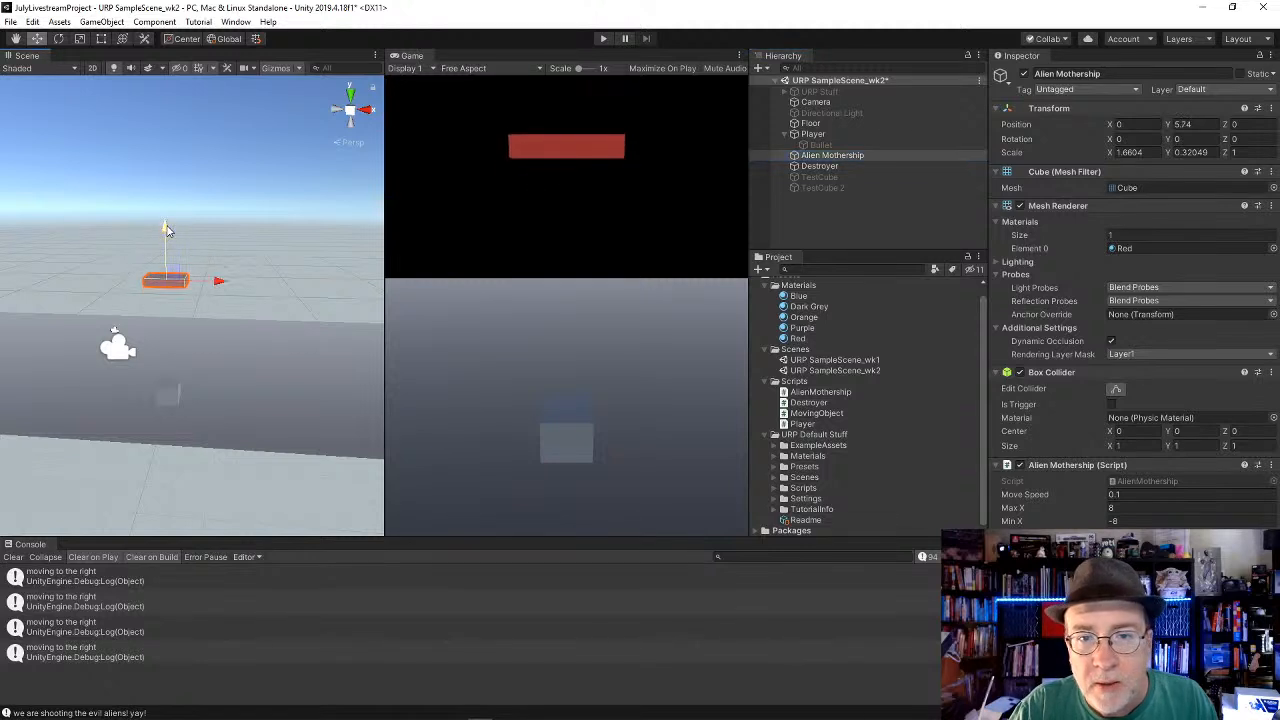
Step: Duplicate the Alien Mothership and set the copy's scale to X 0.8 and Y 0.2
left_click(838, 157)
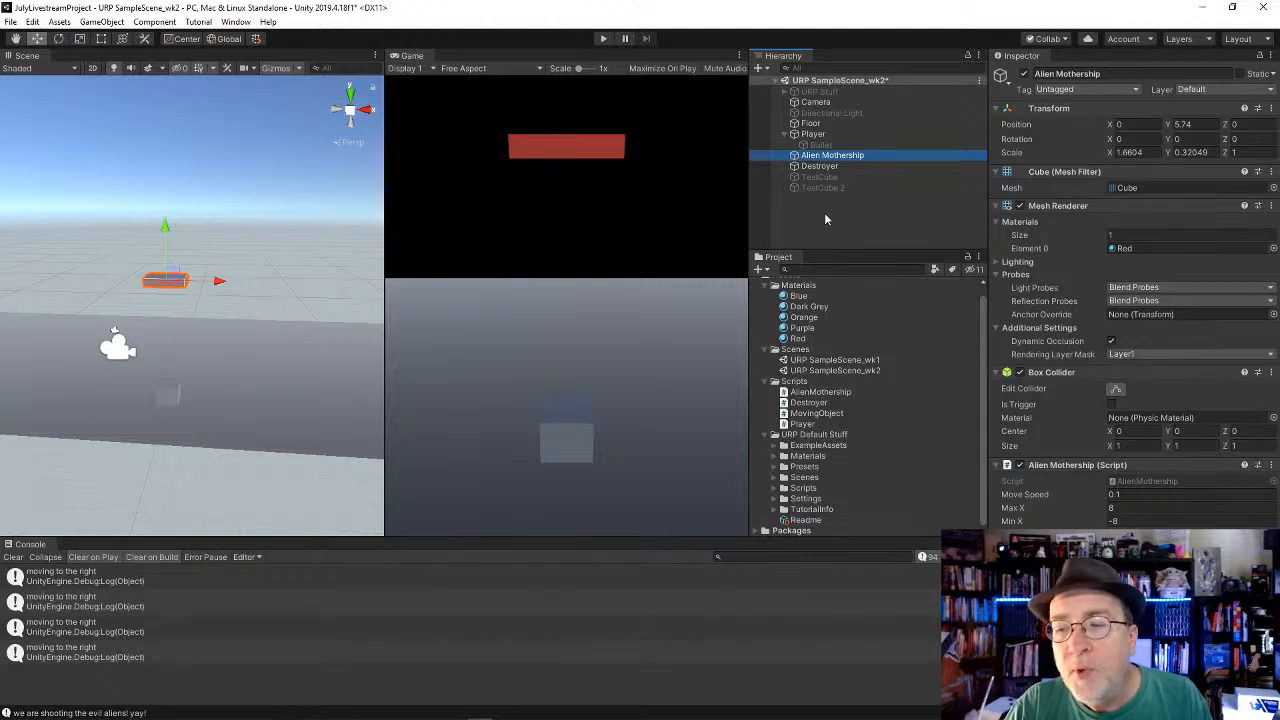
key("ctrl+d")
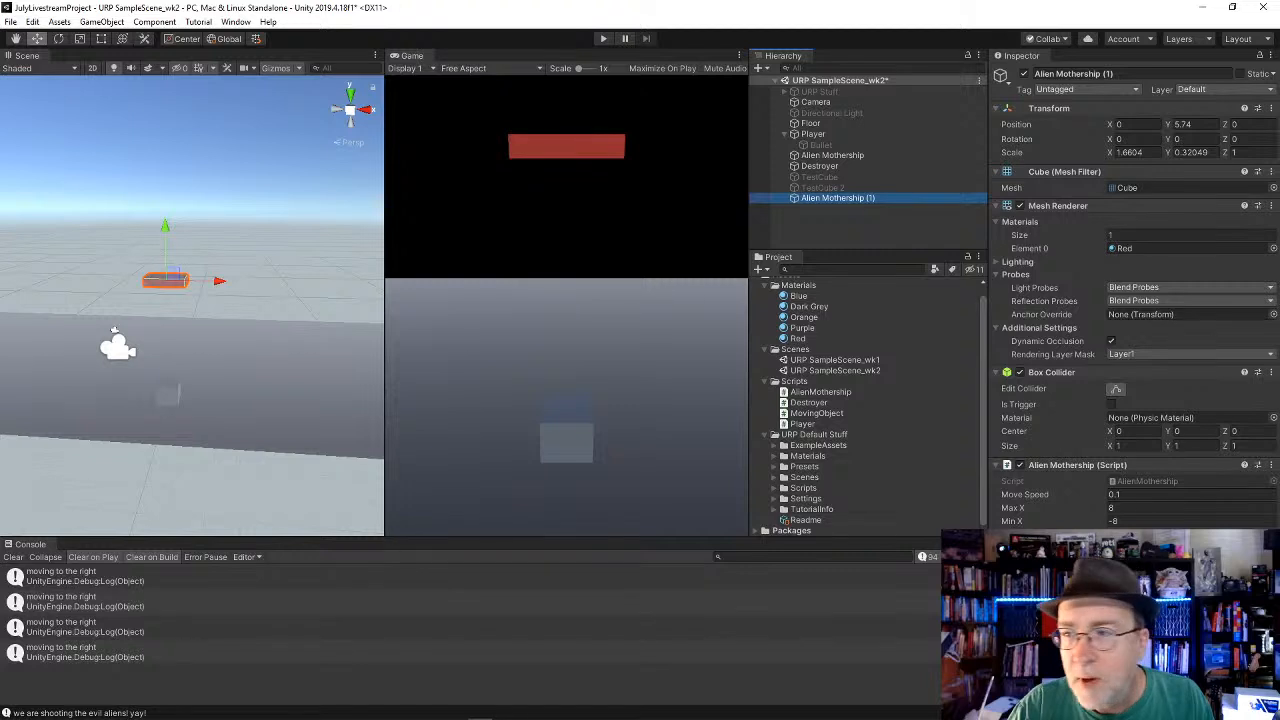
left_click(1153, 152)
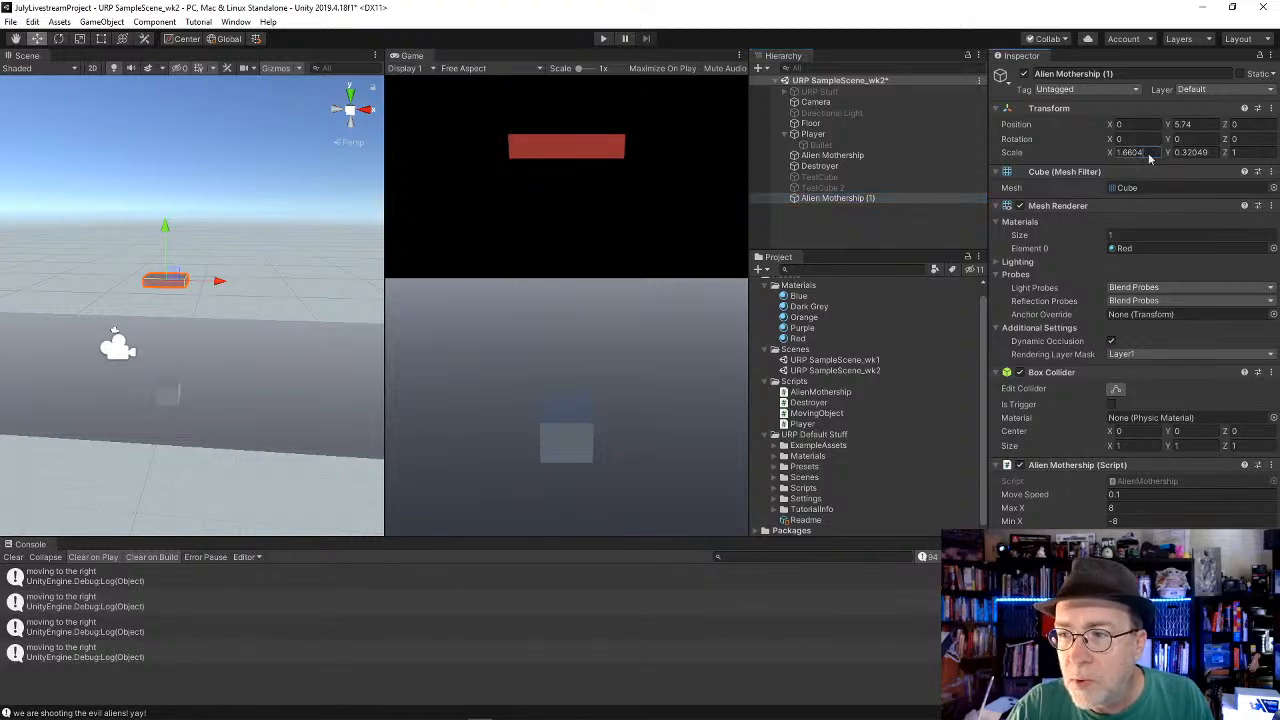
type("0.8")
key("Tab")
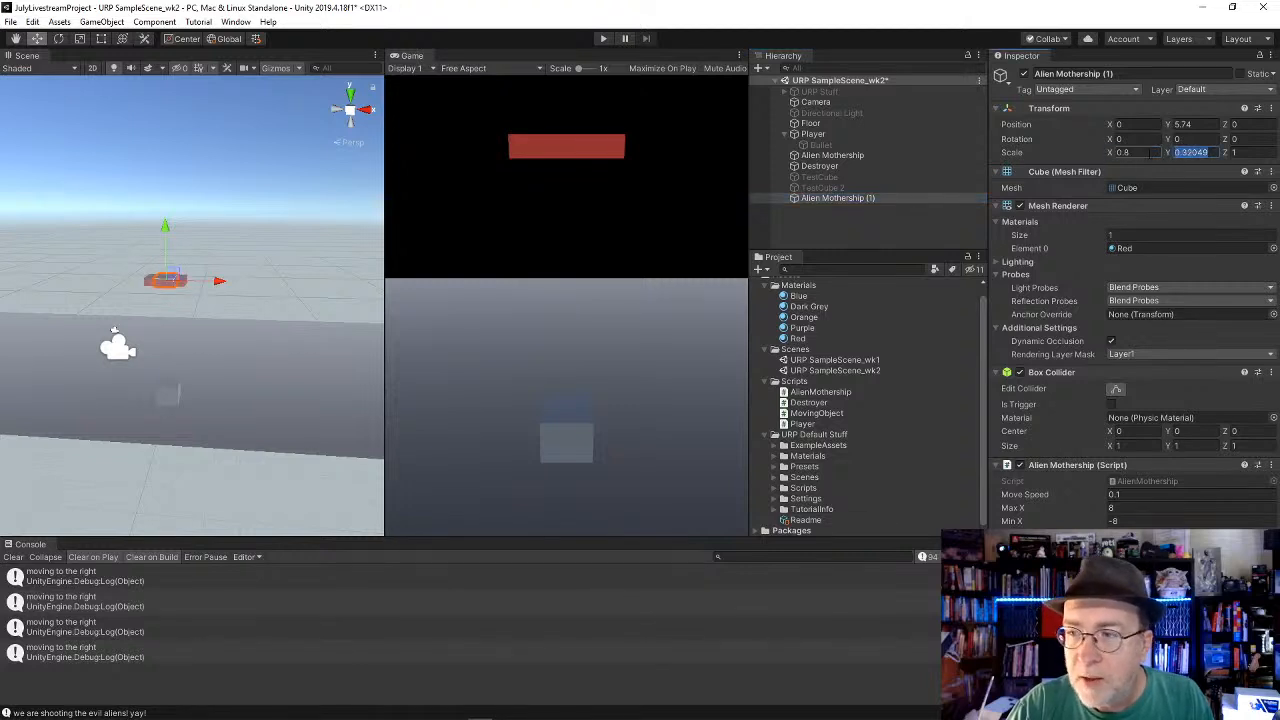
type(".2")
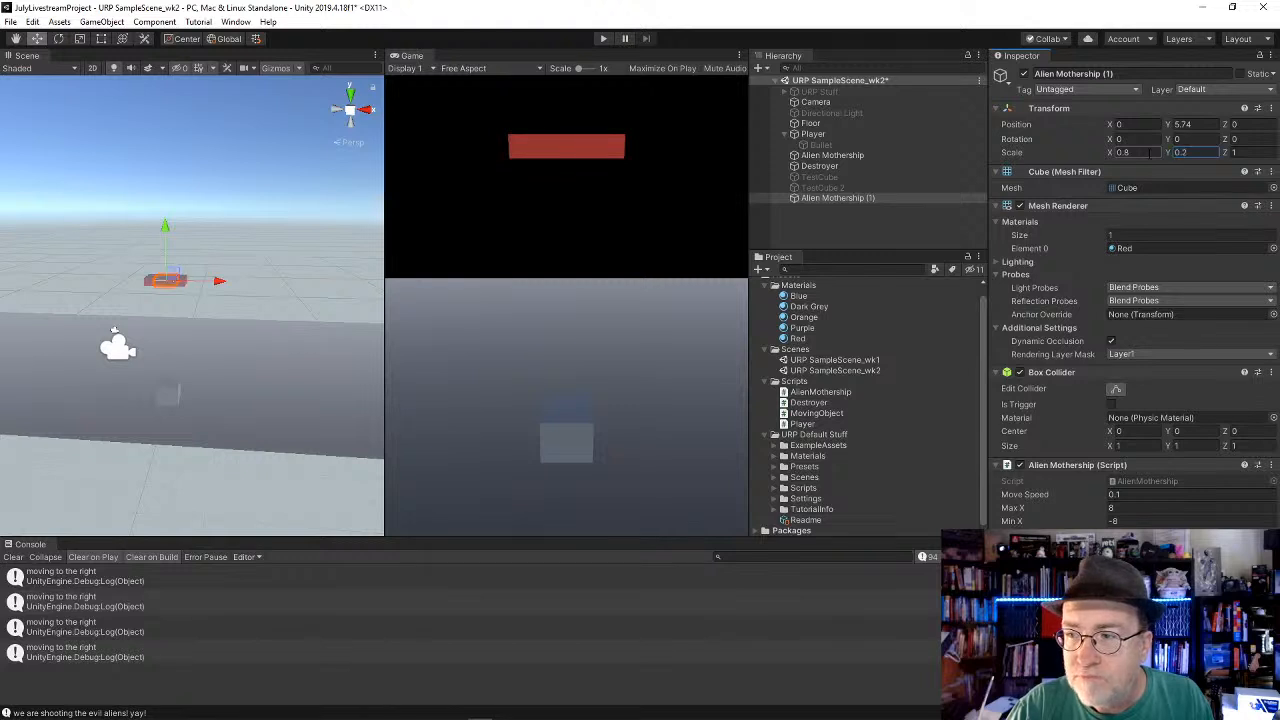
Step: Place the copy over the mothership's left half at about X -0.45, Y 5.81, and reduce its X scale to 0.77
mouse_move(175, 241)
left_mouse_down()
mouse_move(169, 216)
mouse_move(166, 229)
left_mouse_up()
left_click_drag(215, 277, 207, 278)
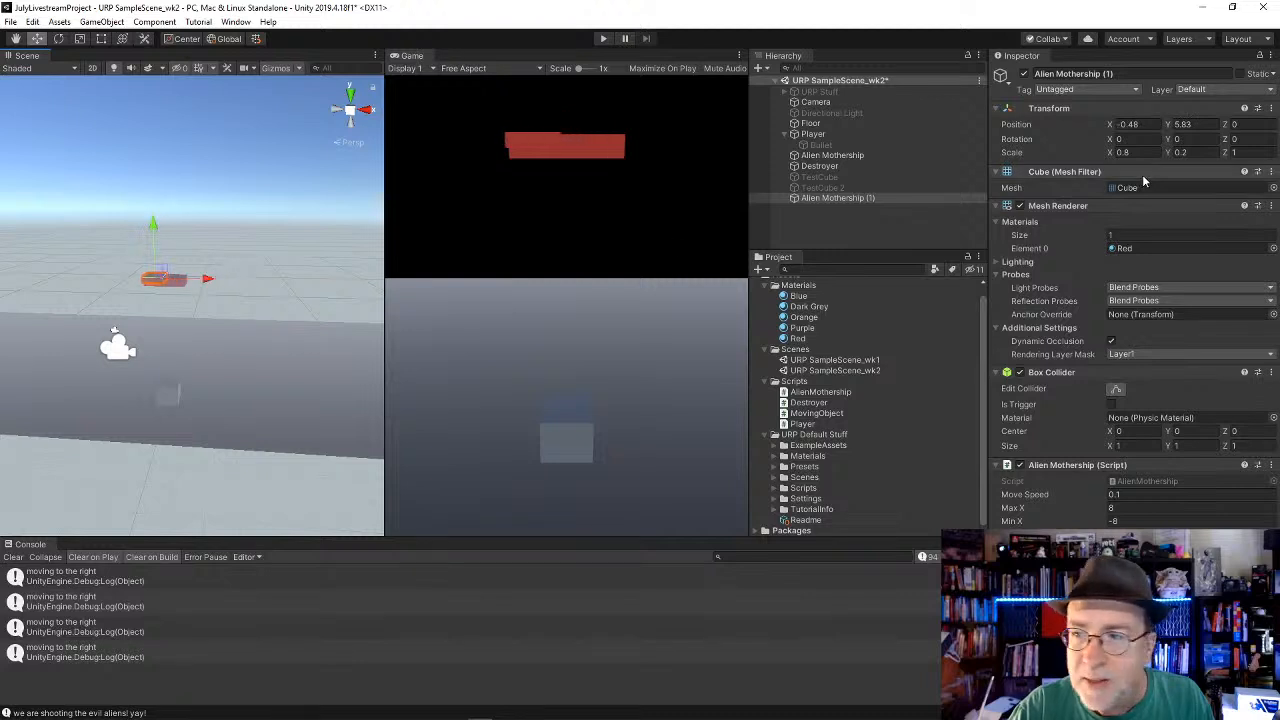
left_click_drag(1115, 155, 1105, 155)
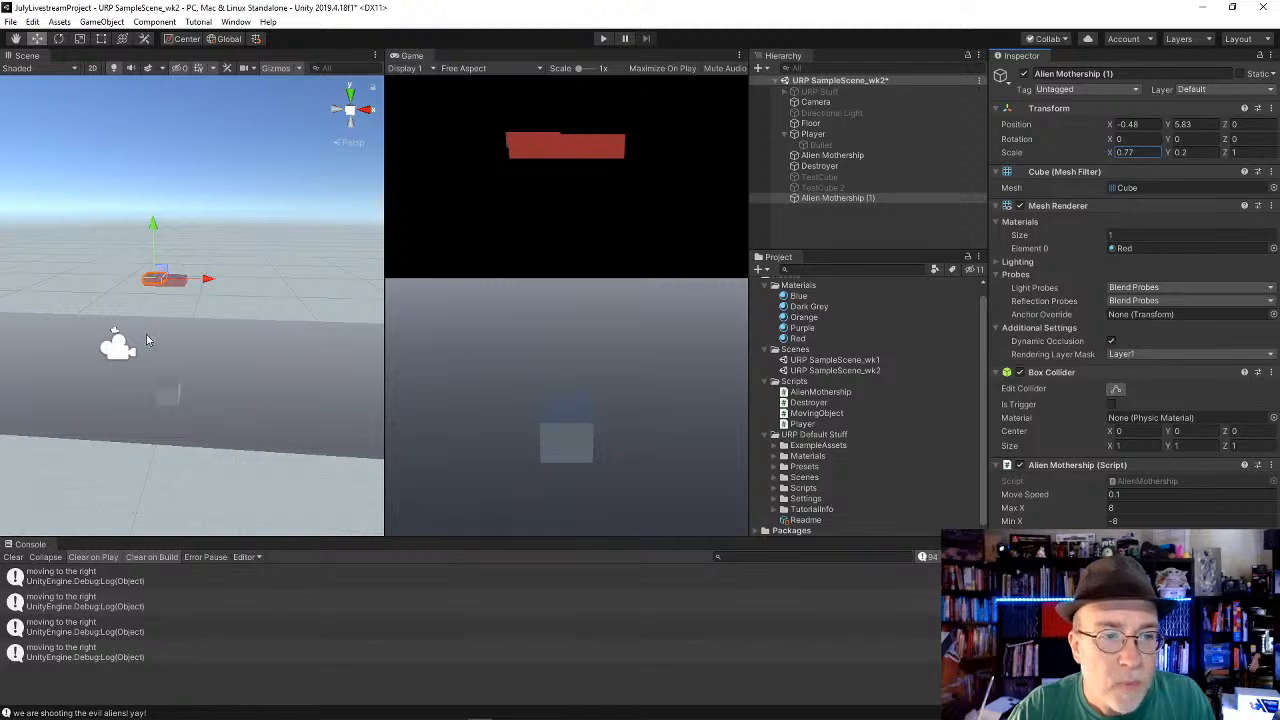
left_click_drag(212, 278, 213, 278)
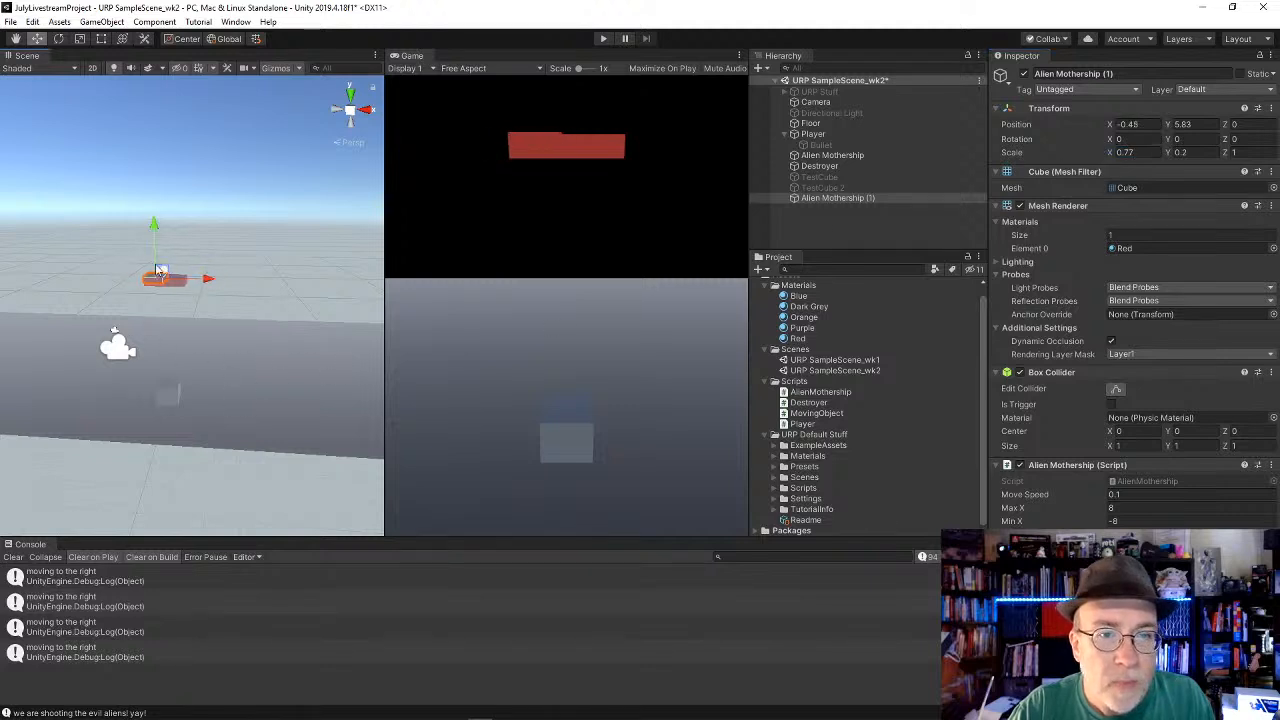
left_click_drag(154, 229, 148, 229)
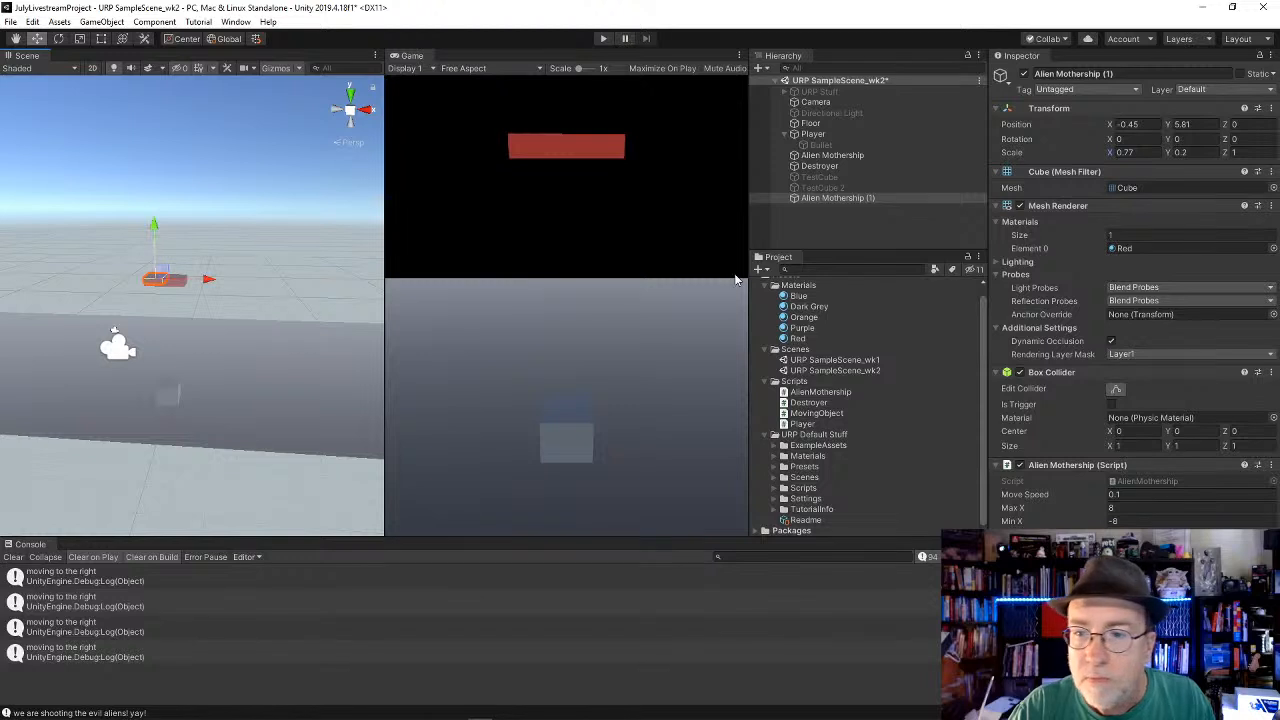
Step: Duplicate the small mothership piece and move the new copy over the mothership's right half at about X 0.41
left_click(876, 199)
key("ctrl+d")
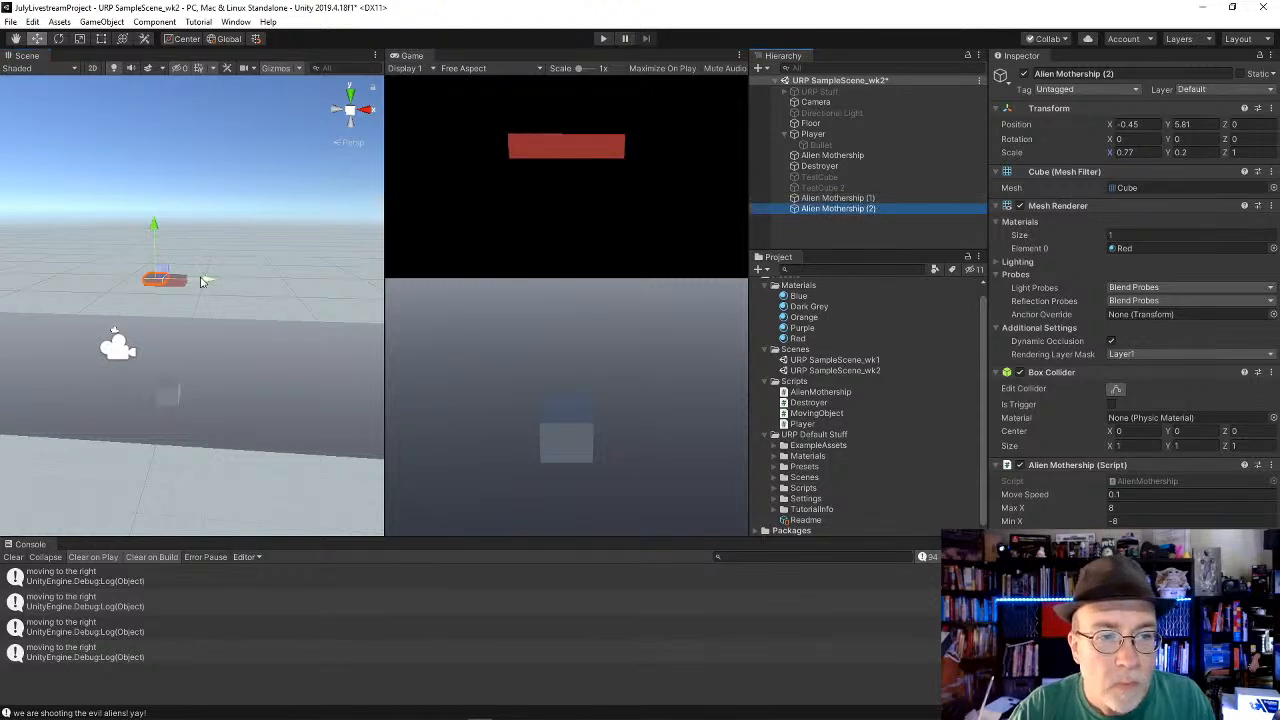
left_click_drag(206, 279, 228, 281)
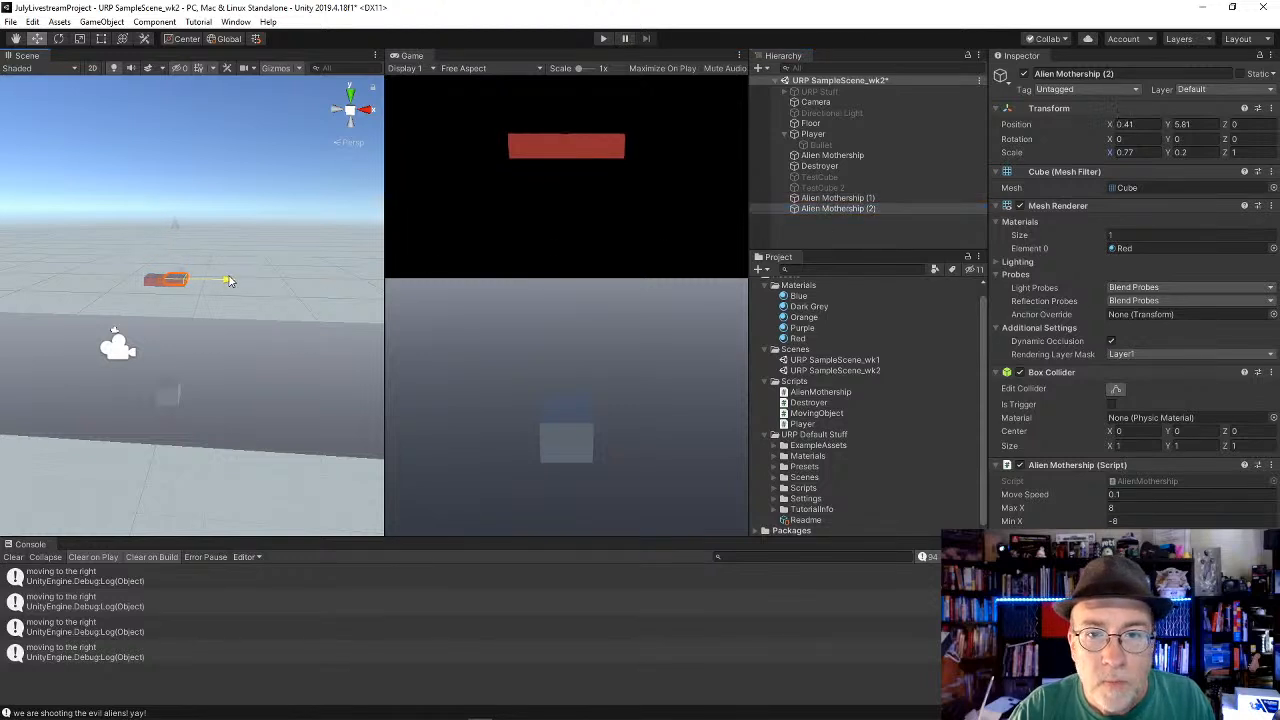
Step: Make Alien Mothership (1) and Alien Mothership (2) children of the Alien Mothership object
left_click(832, 198)
left_click(845, 207, "shift")
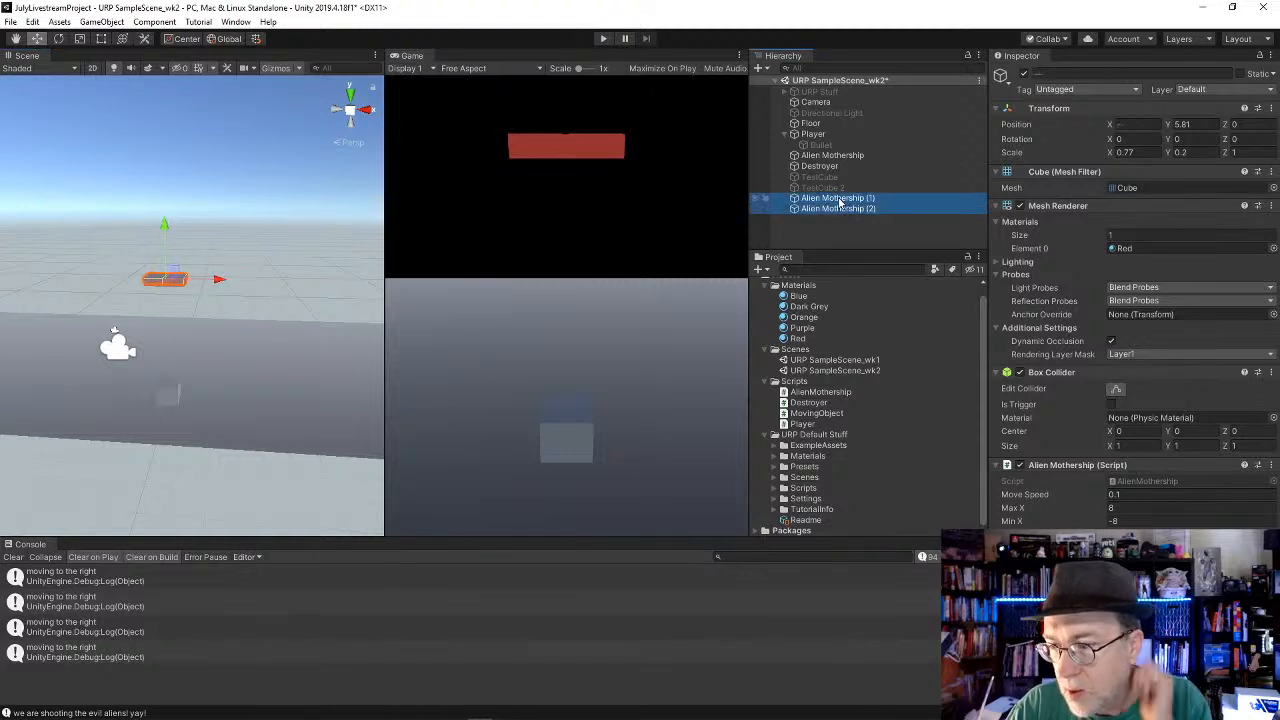
left_click_drag(840, 200, 847, 156)
Step: Set Move Speed to .15 on Alien Mothership (1) and .08 on Alien Mothership (2), and deactivate both pieces
left_click(848, 166)
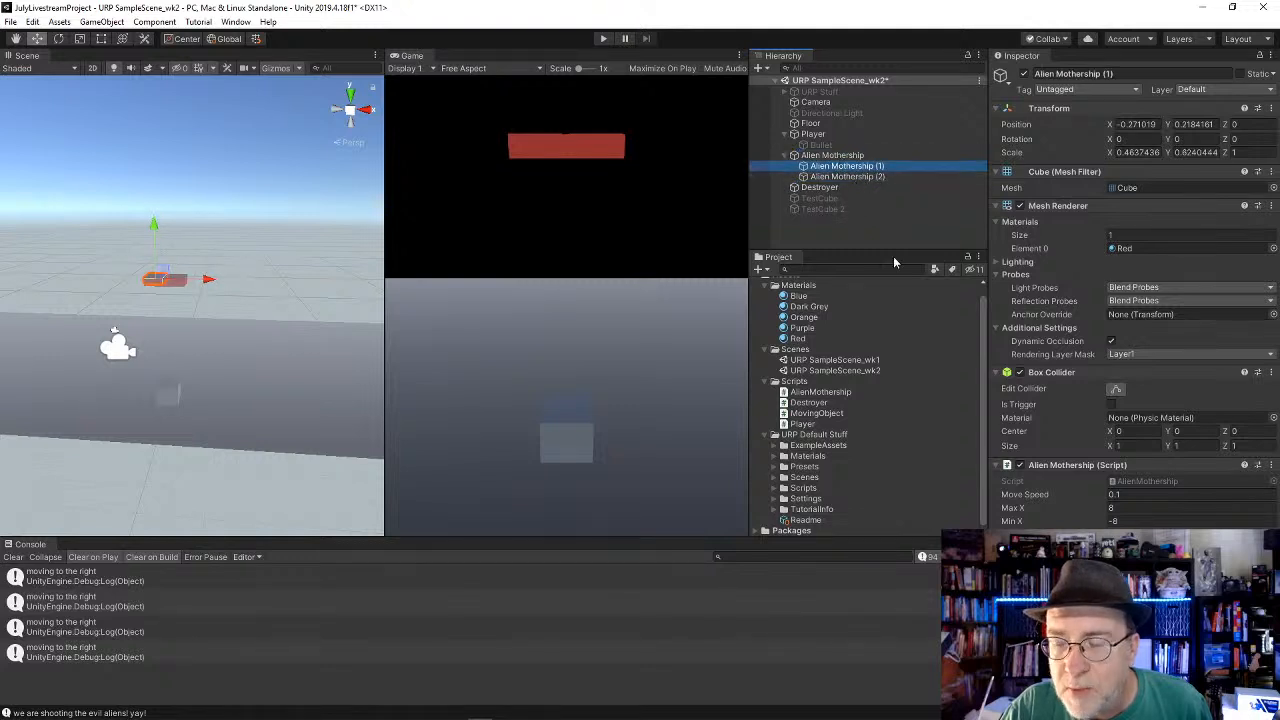
left_click(1157, 497)
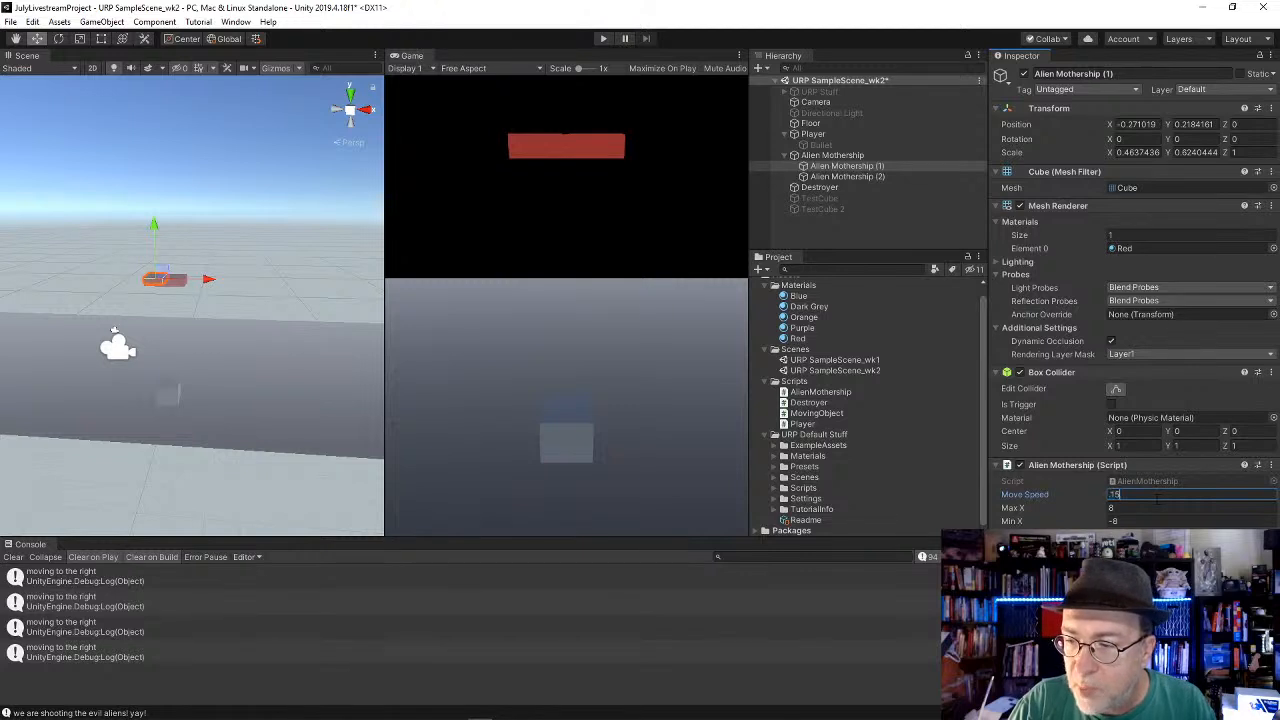
left_click(848, 176)
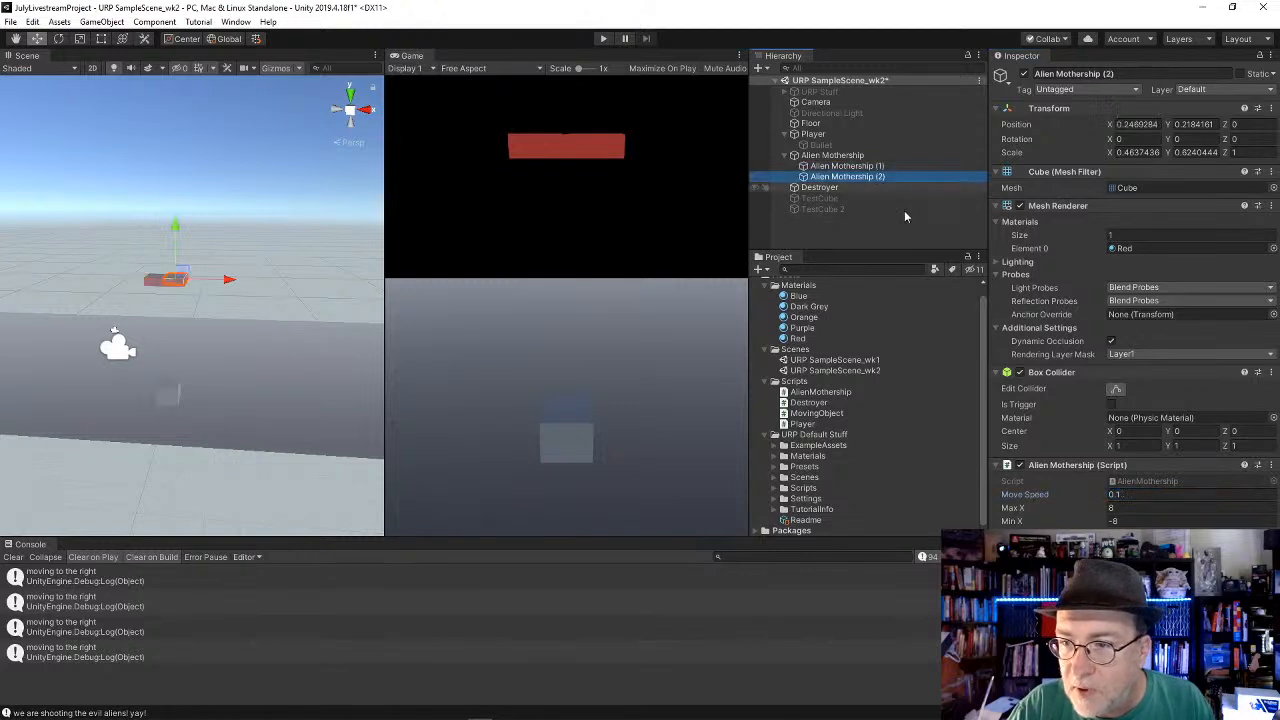
left_click(1146, 494)
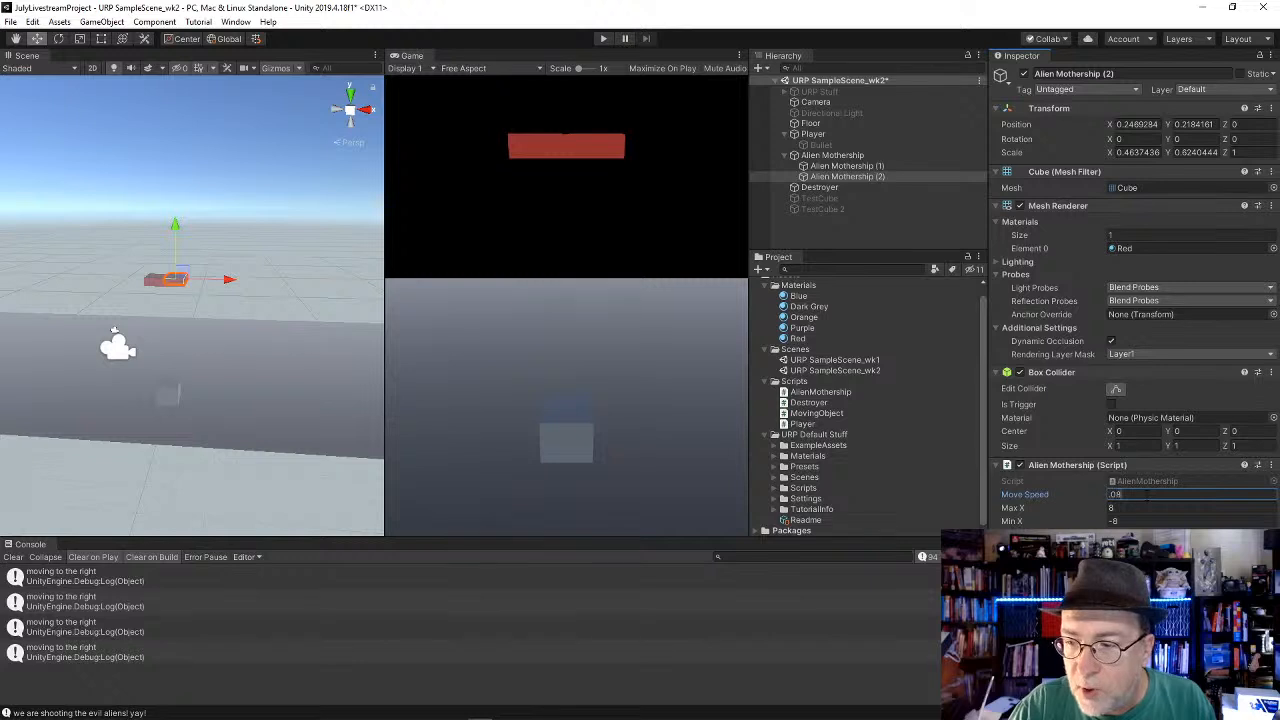
left_click(840, 167)
left_click(850, 178, "shift")
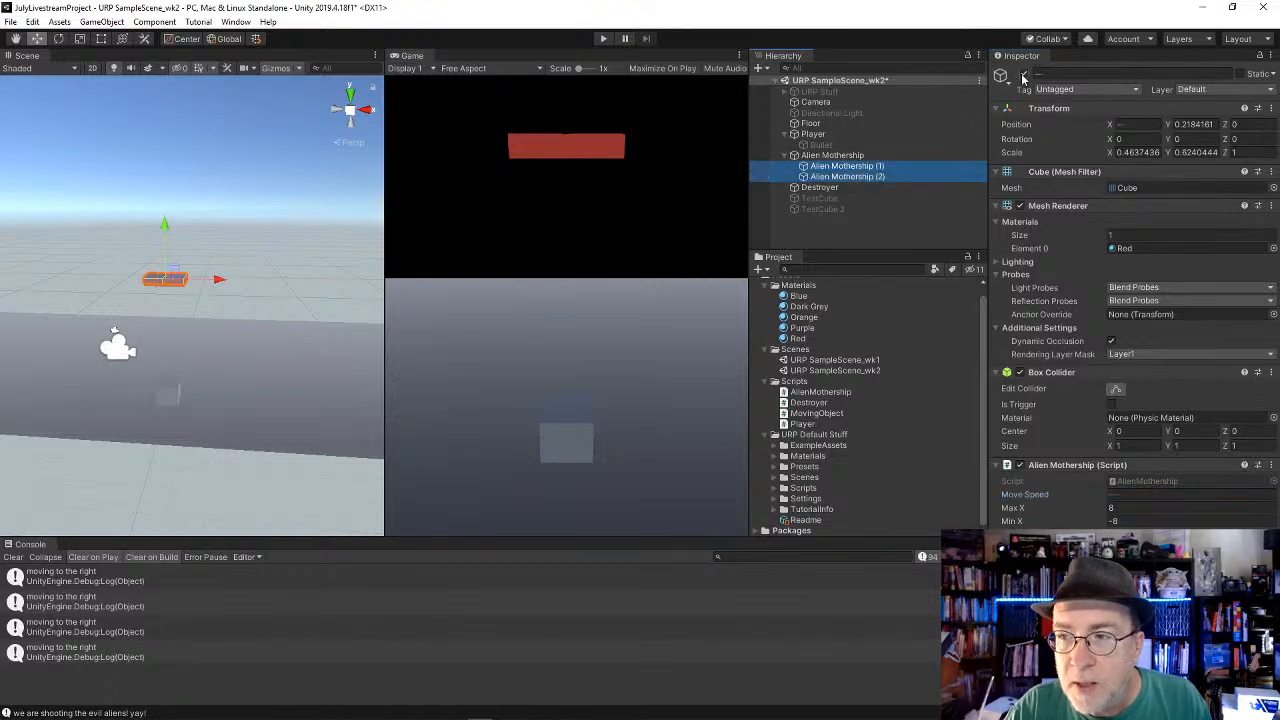
Step: Create an empty child object under the Alien Mothership and name it DestructionContainer
left_click(850, 156)
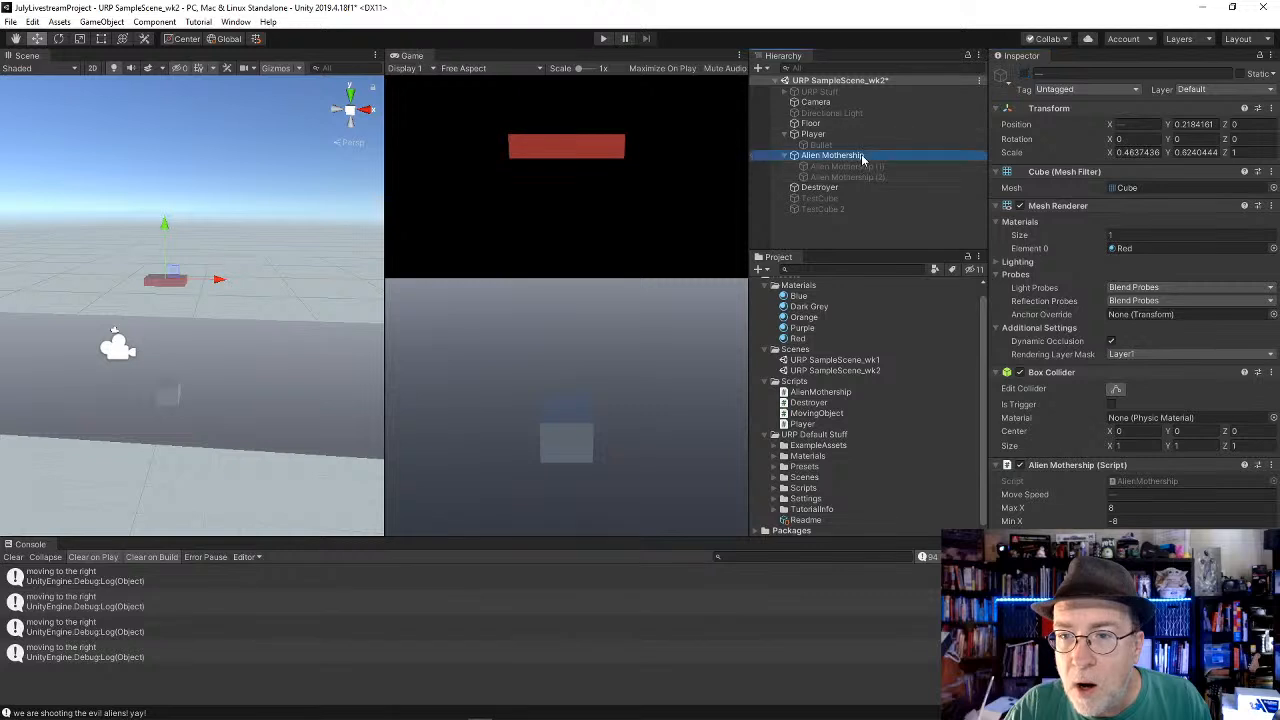
left_click(101, 22)
left_click(130, 48)
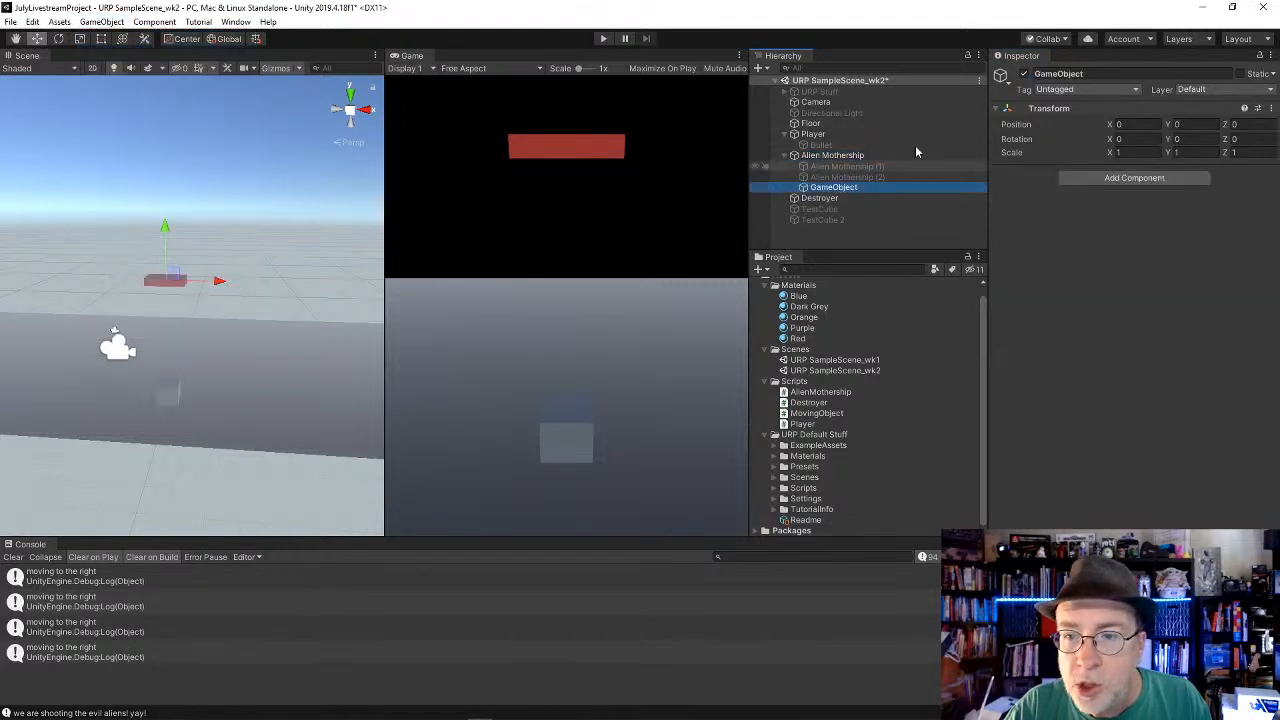
left_click(1107, 72)
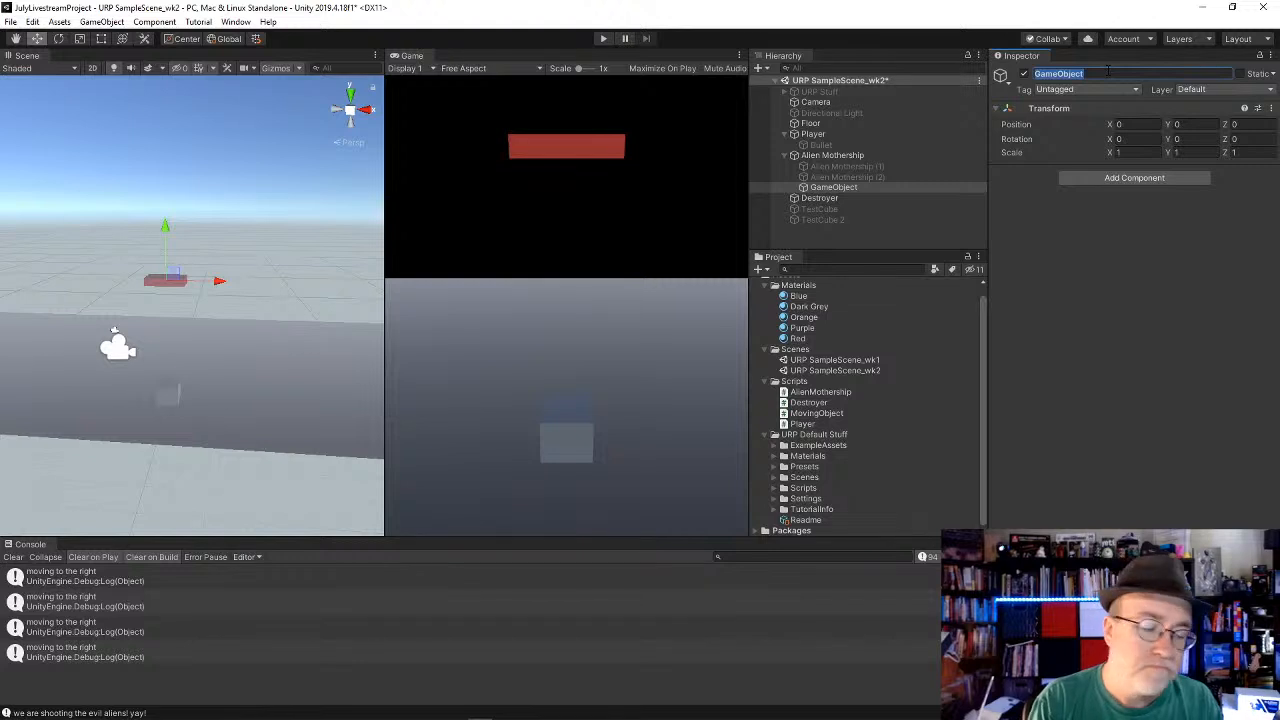
type("DestructionContainer")
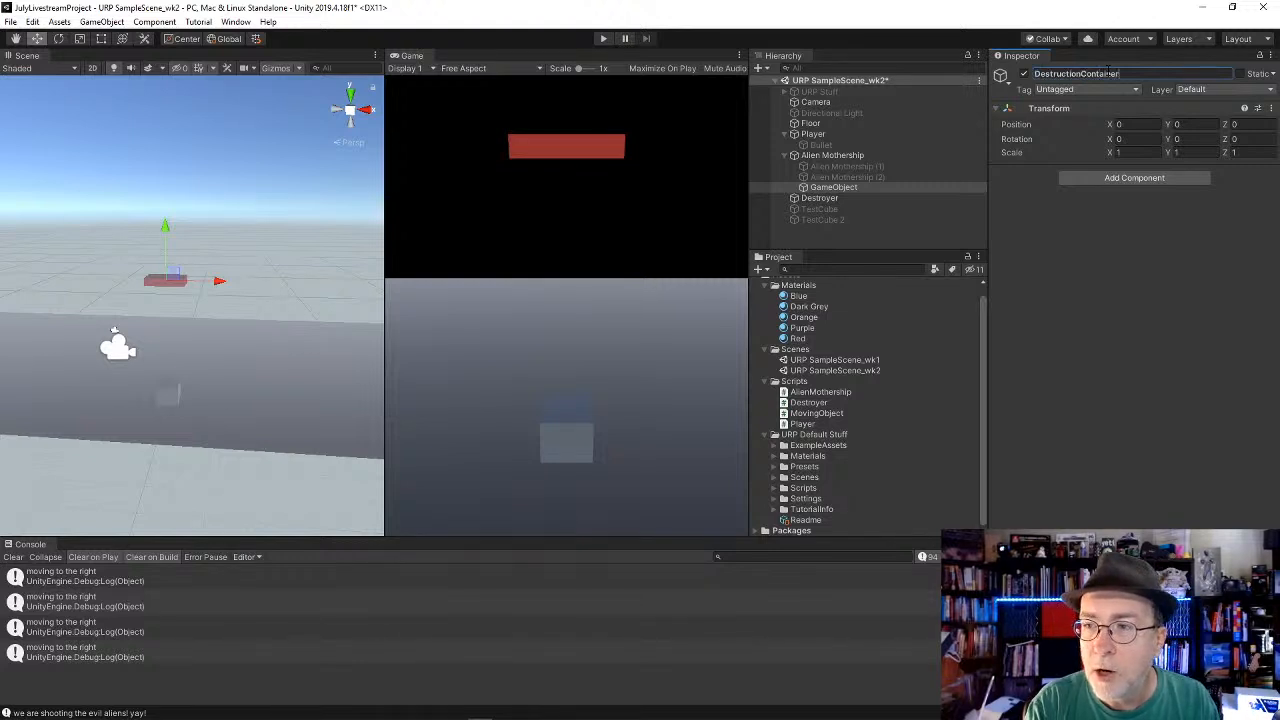
key("Return")
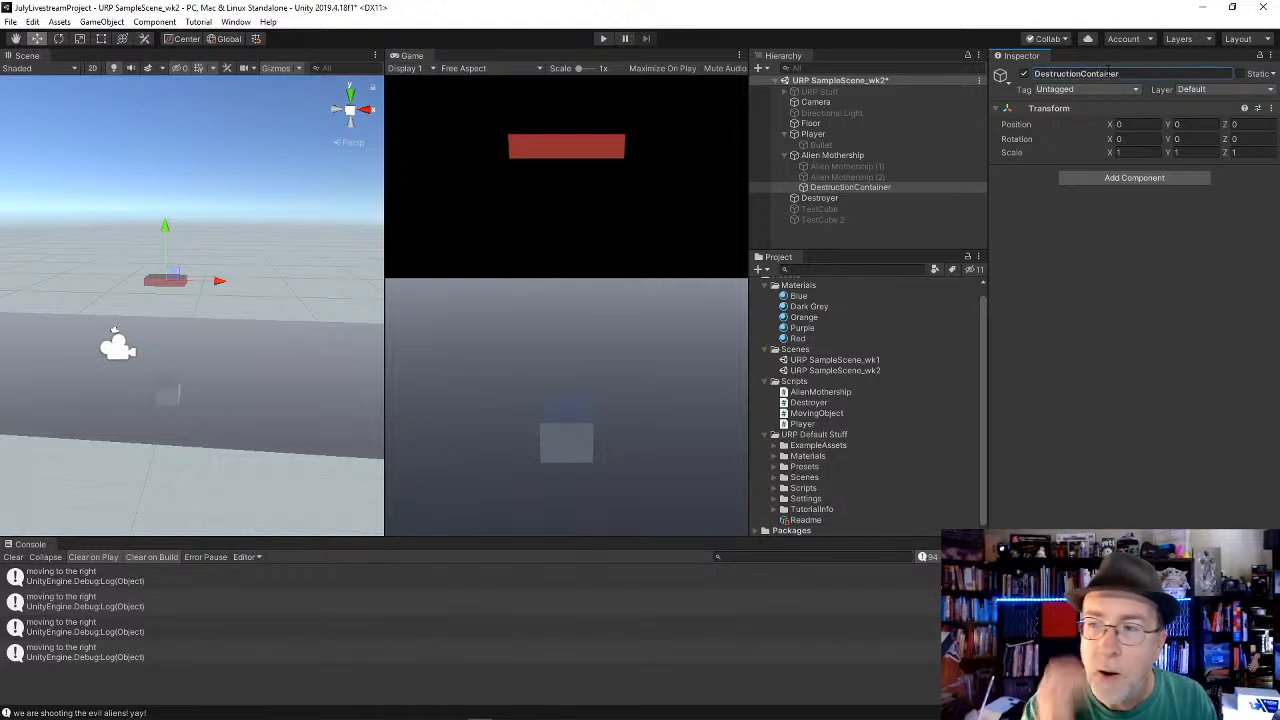
Step: Move Alien Mothership (1) and Alien Mothership (2) into DestructionContainer
left_click(840, 166)
left_click(847, 177, "shift")
left_click_drag(847, 177, 862, 187)
left_click(877, 168)
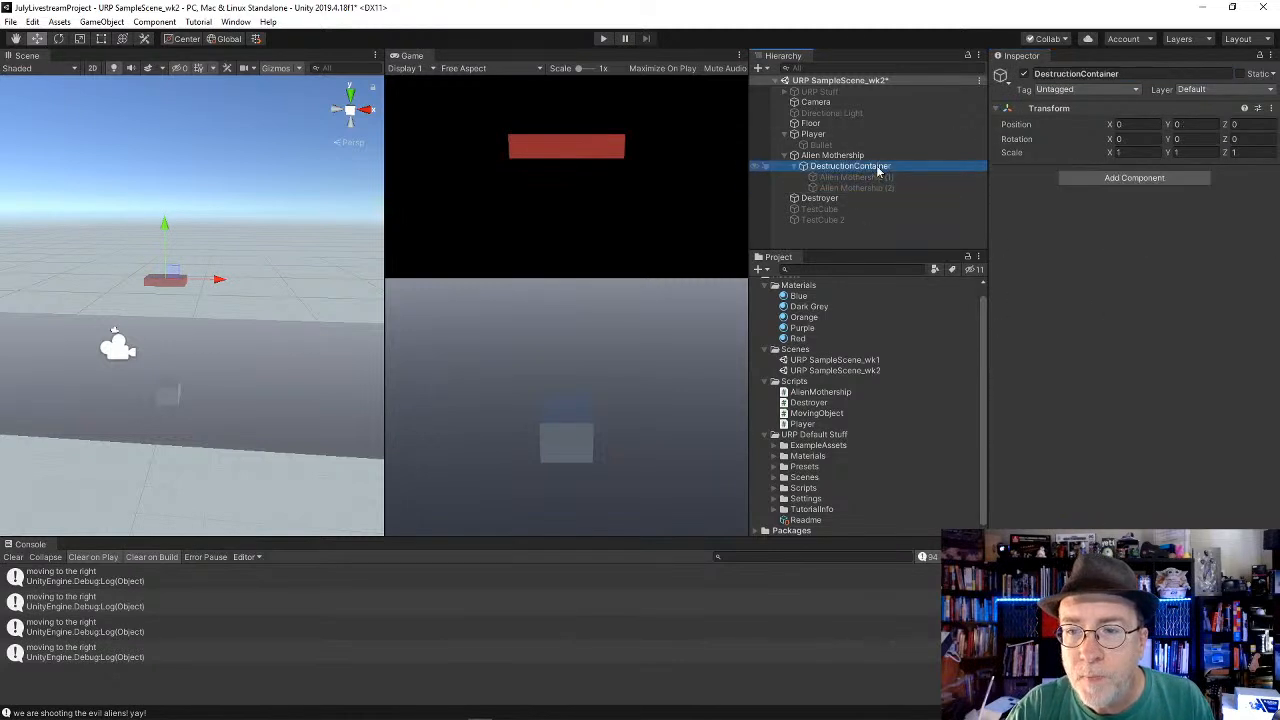
left_click(1025, 74)
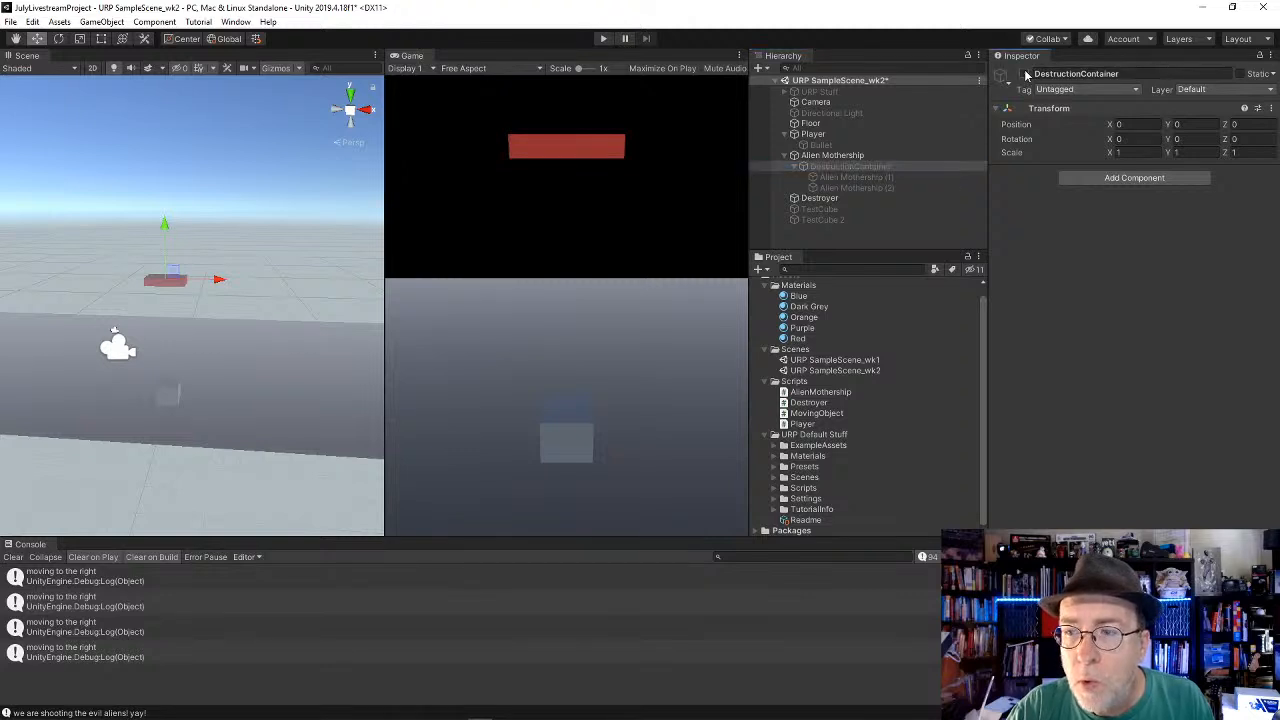
left_click(1024, 75)
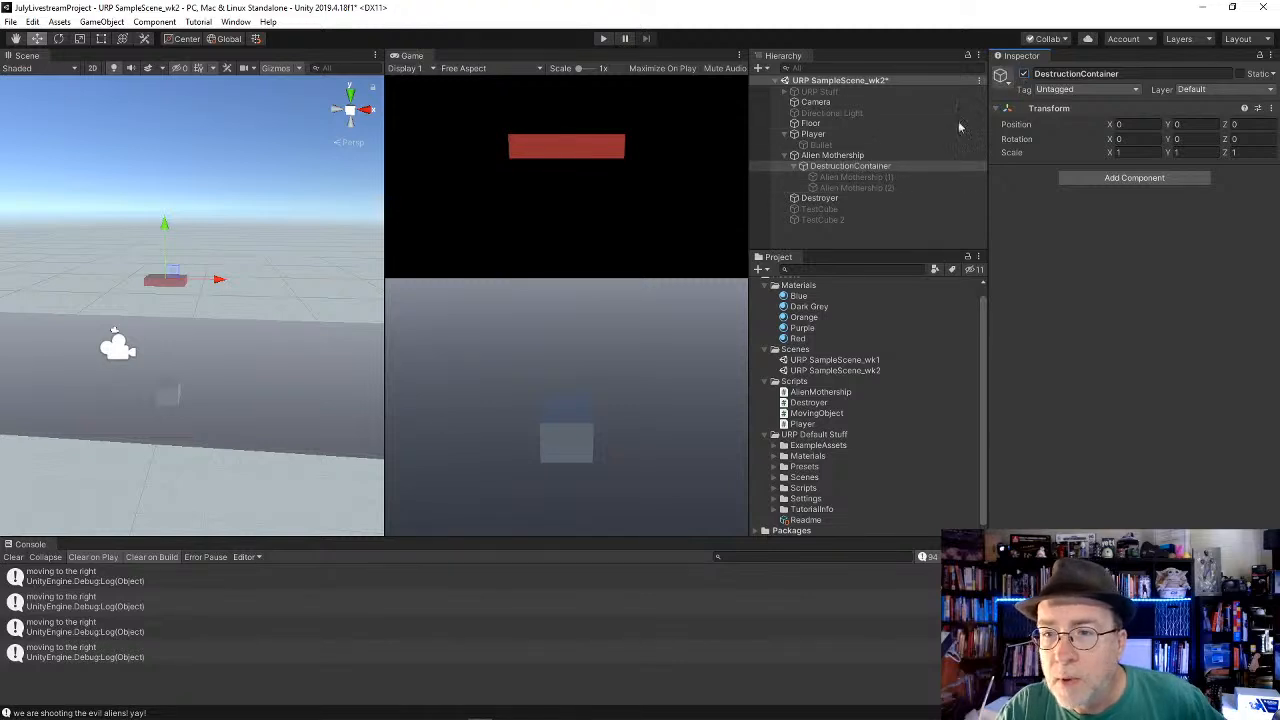
Step: Deactivate the Alien Mothership and toggle the active state of its DestructionContainer child
left_click(845, 156)
left_click(1024, 74)
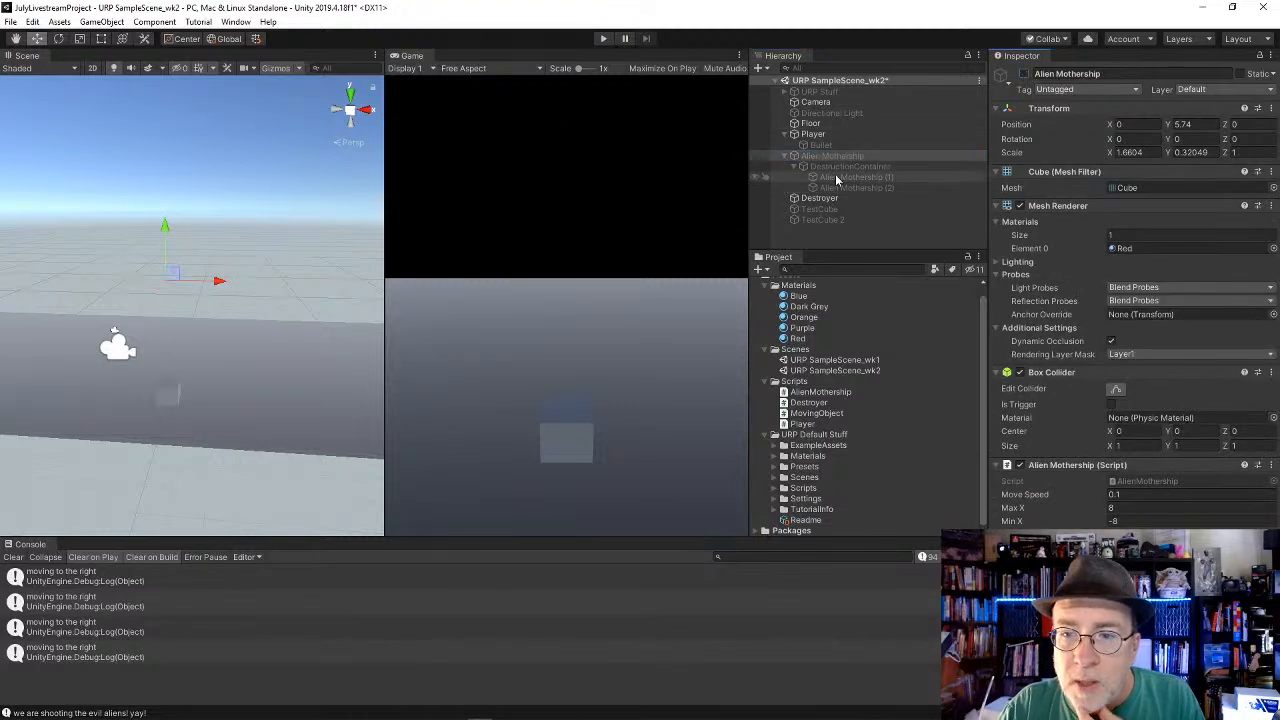
left_click(912, 165)
left_click(1024, 75)
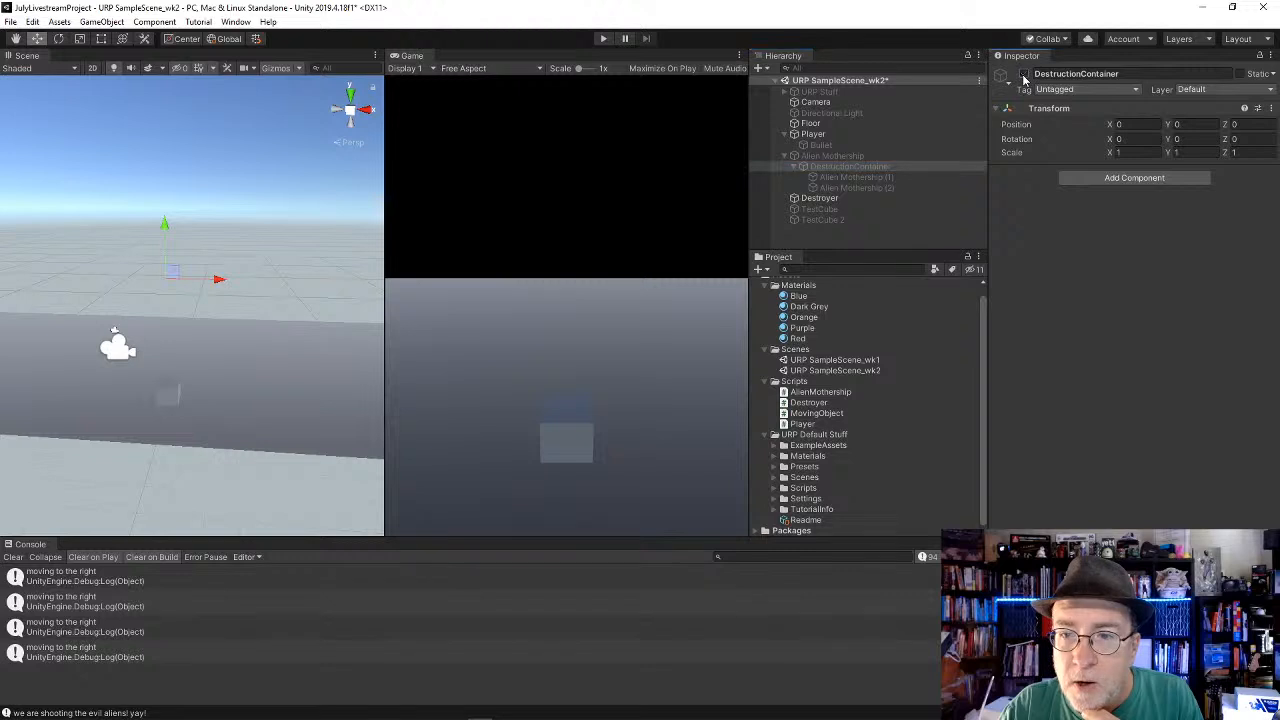
left_click(835, 156)
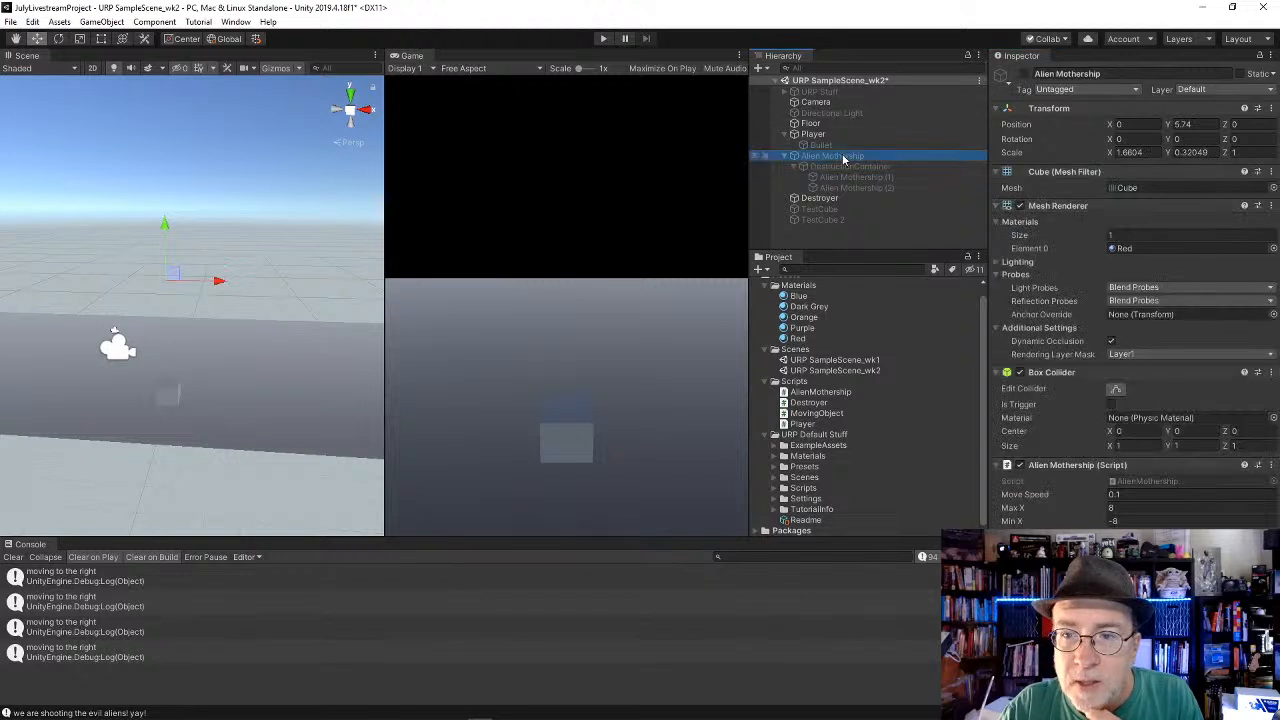
left_click(850, 166)
left_click(1024, 75)
left_click(1024, 75)
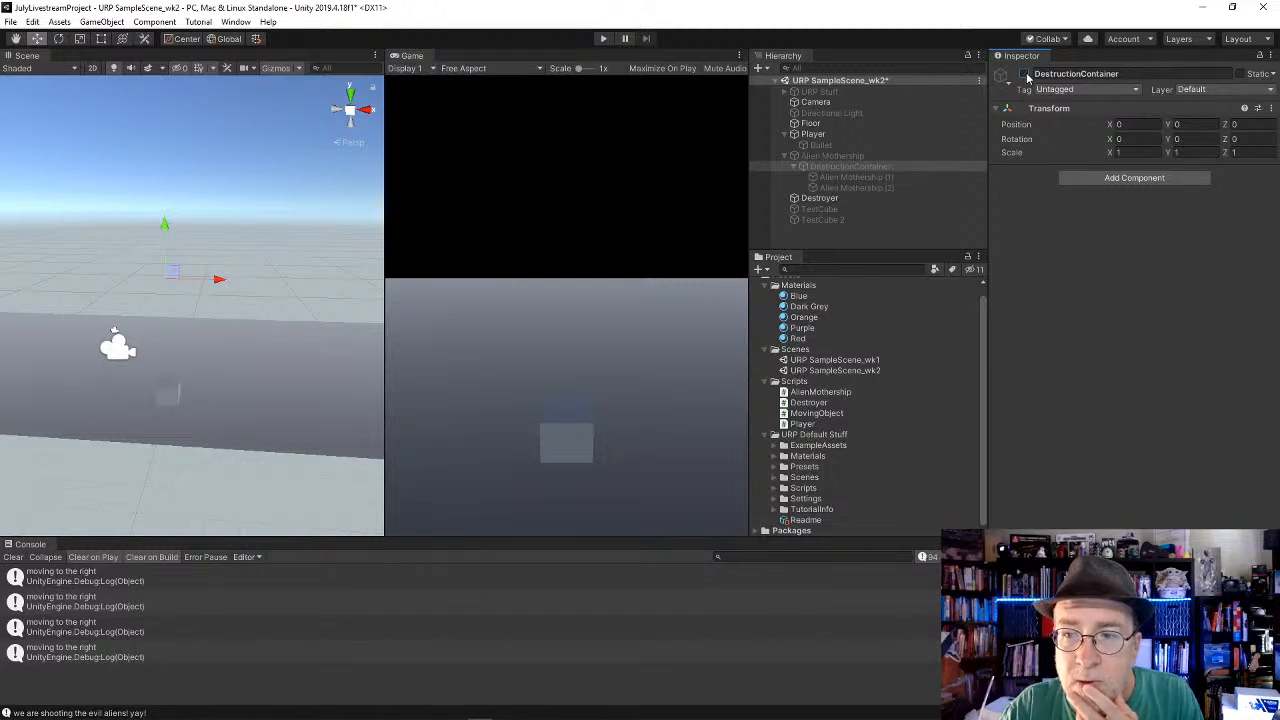
Step: Activate both Alien Mothership (1) and Alien Mothership (2) inside DestructionContainer, and toggle the parent Alien Mothership on and off
left_click(886, 177)
left_click(888, 189, "shift")
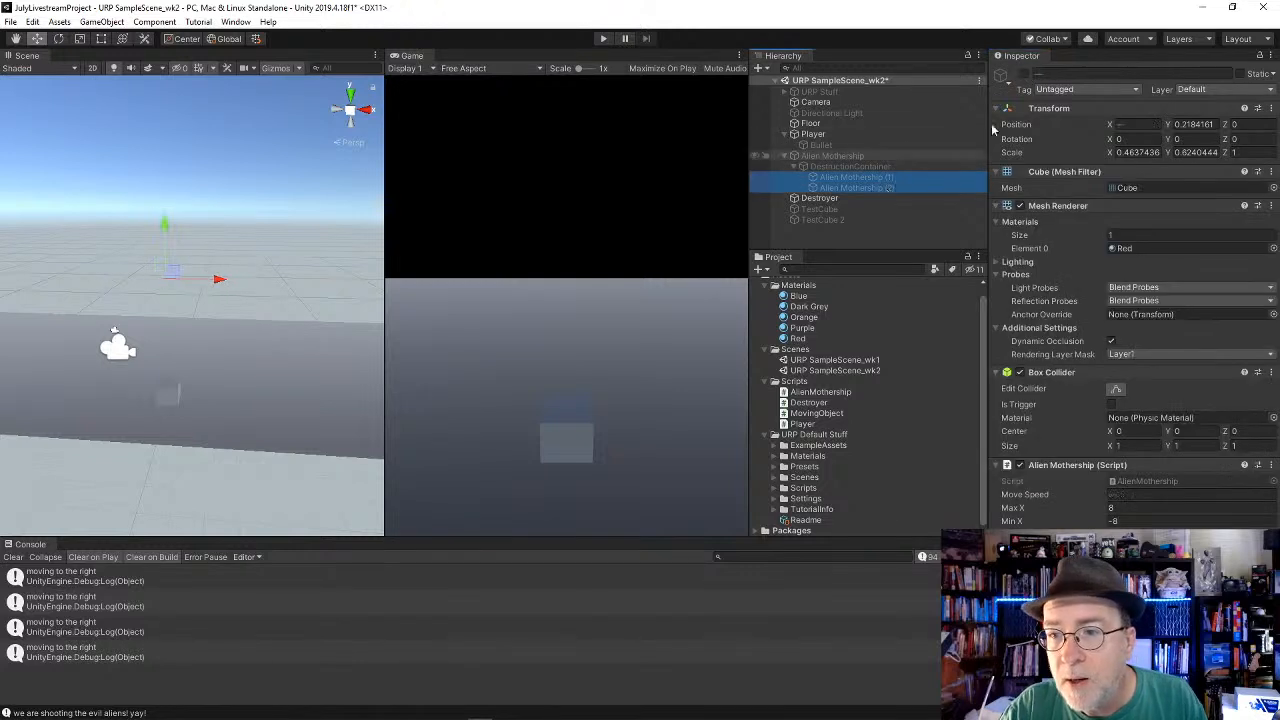
left_click(845, 157)
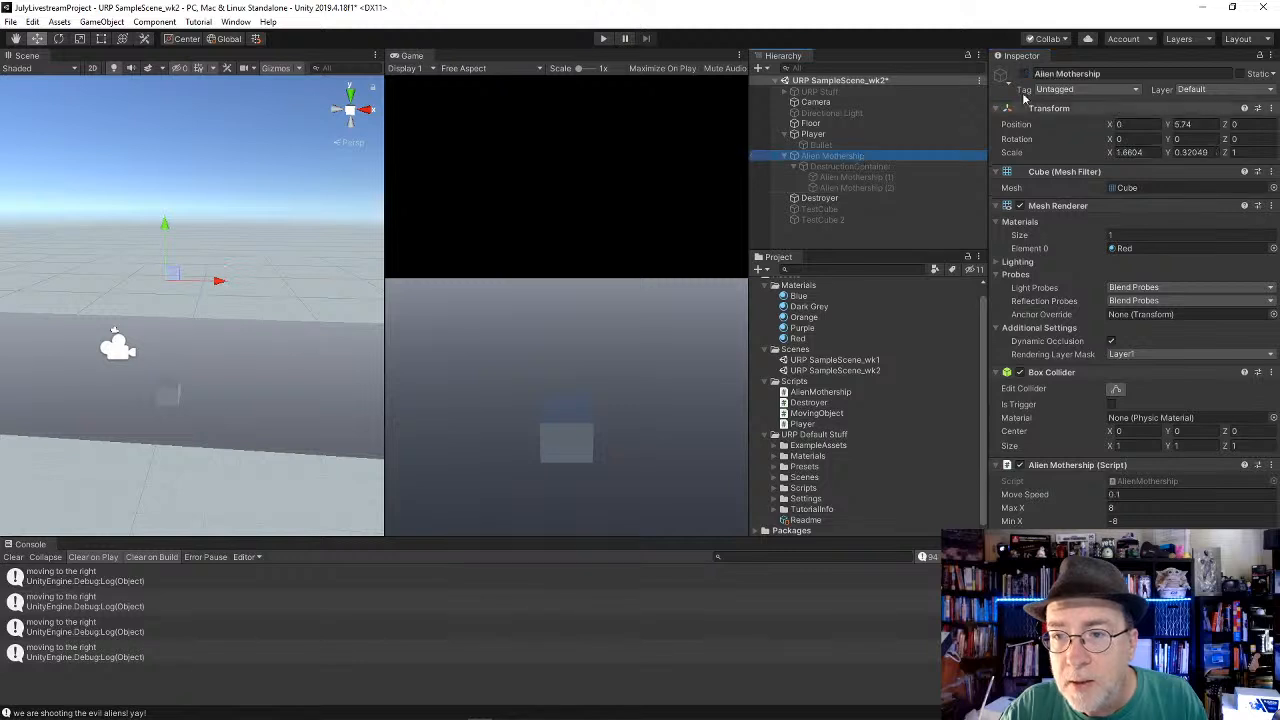
left_click(1024, 74)
left_click(1024, 74)
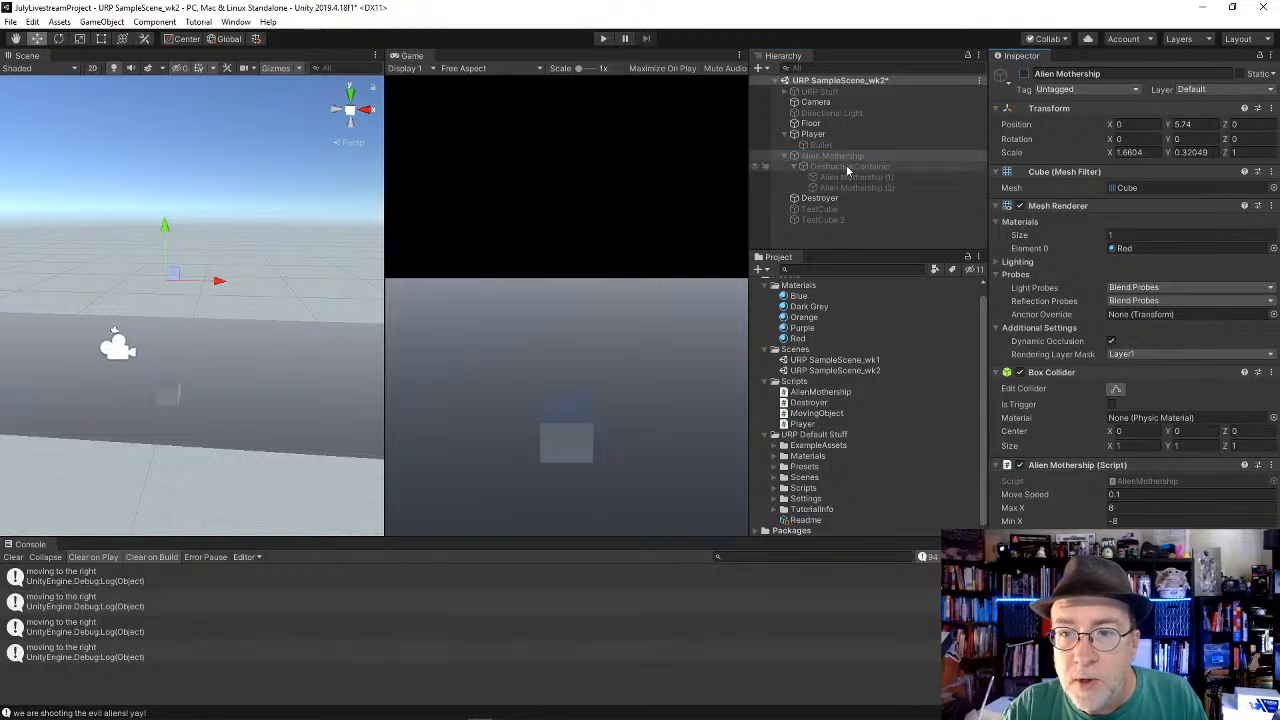
Step: Try moving DestructionContainer out of the Alien Mothership to the scene's root level, and undo the move
left_click_drag(847, 168, 852, 134)
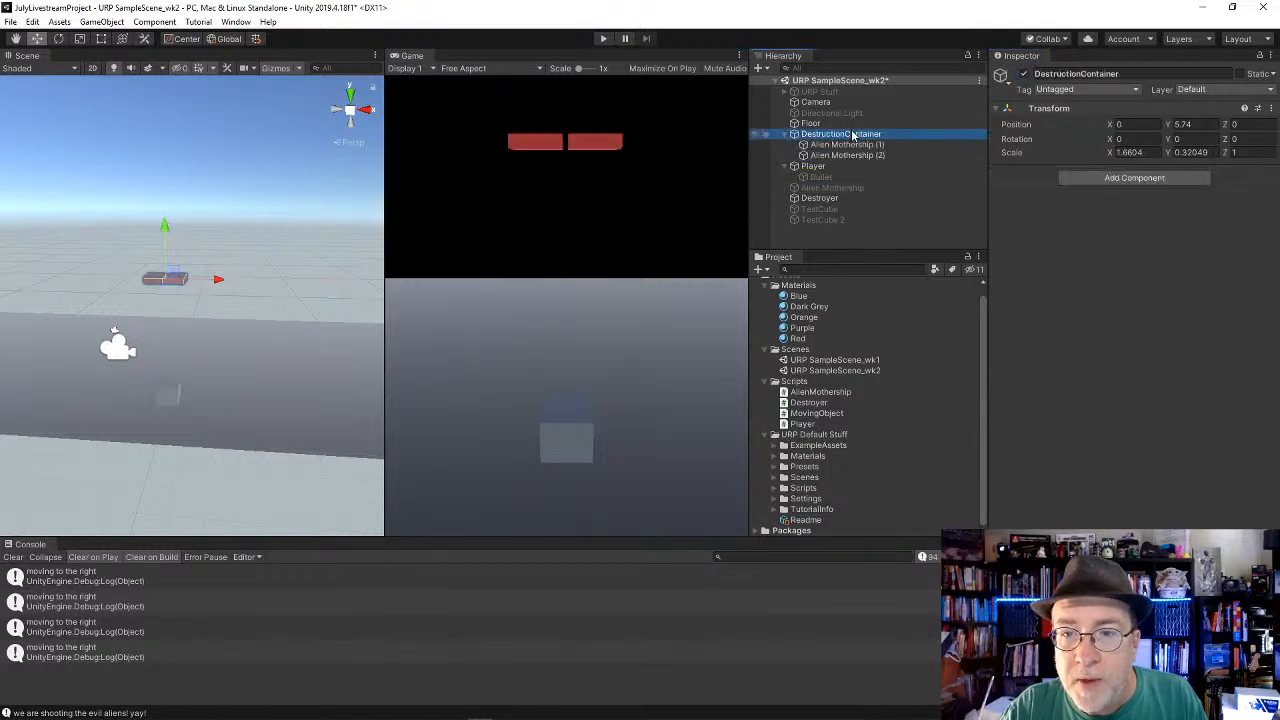
key("ctrl+z")
left_click(840, 167)
left_click(842, 178)
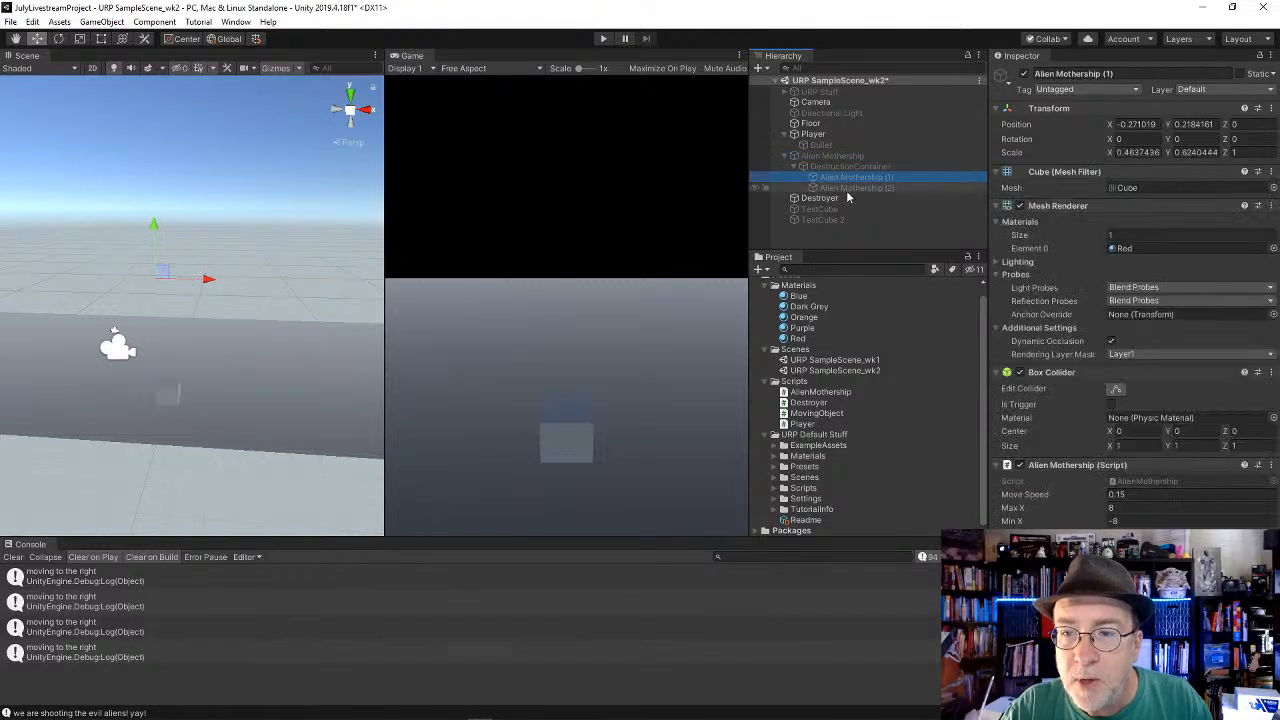
Step: Reactivate the Alien Mothership object and locate its AlienMothership script asset in the project
left_click(845, 157)
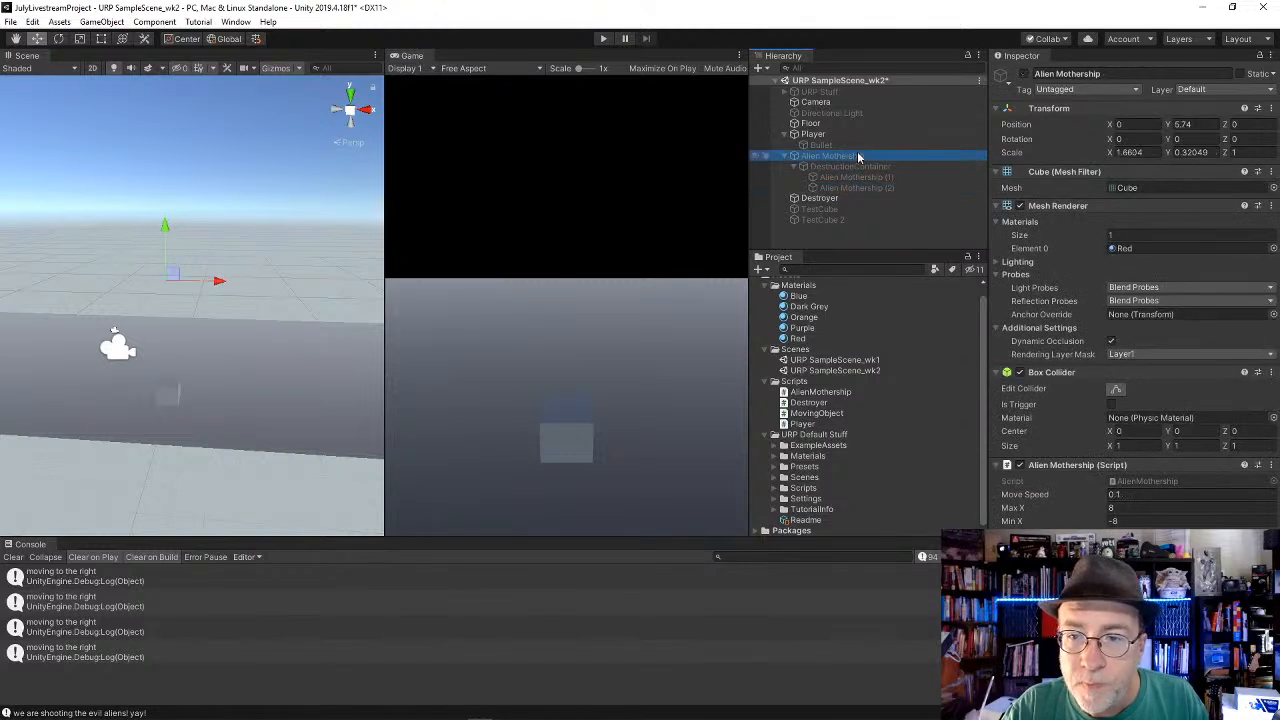
left_click(1024, 74)
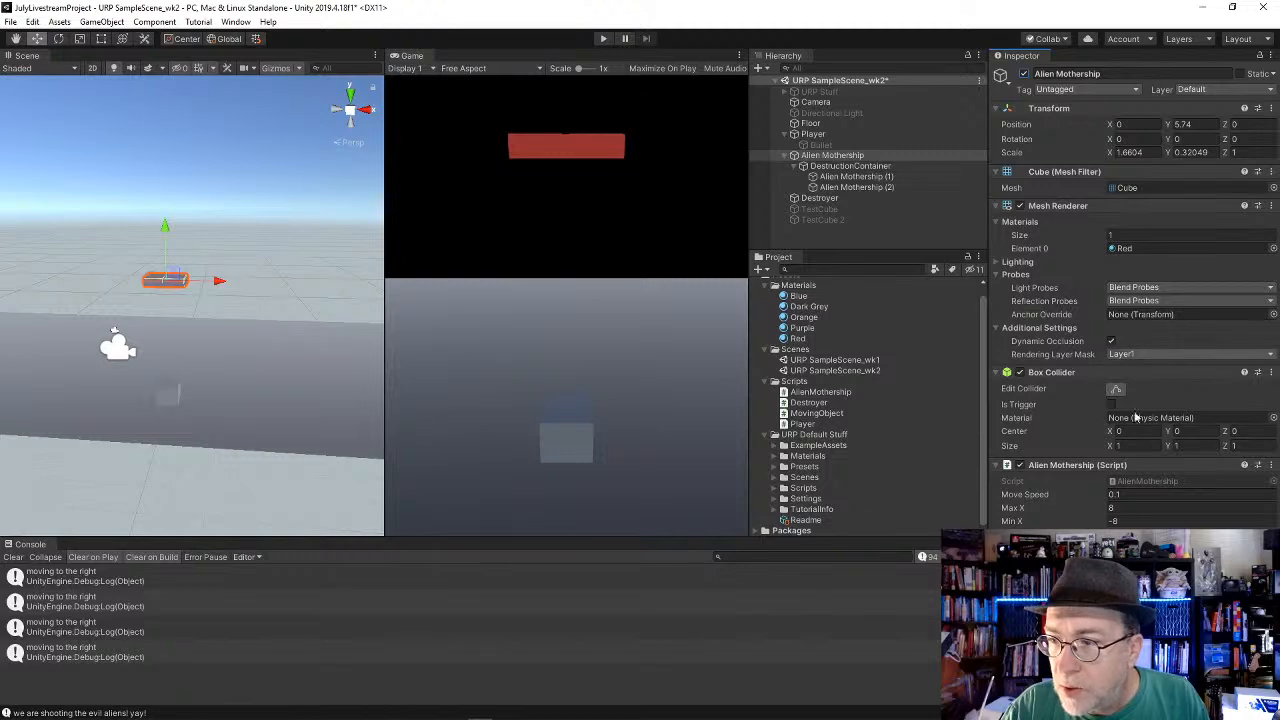
left_click(1128, 482)
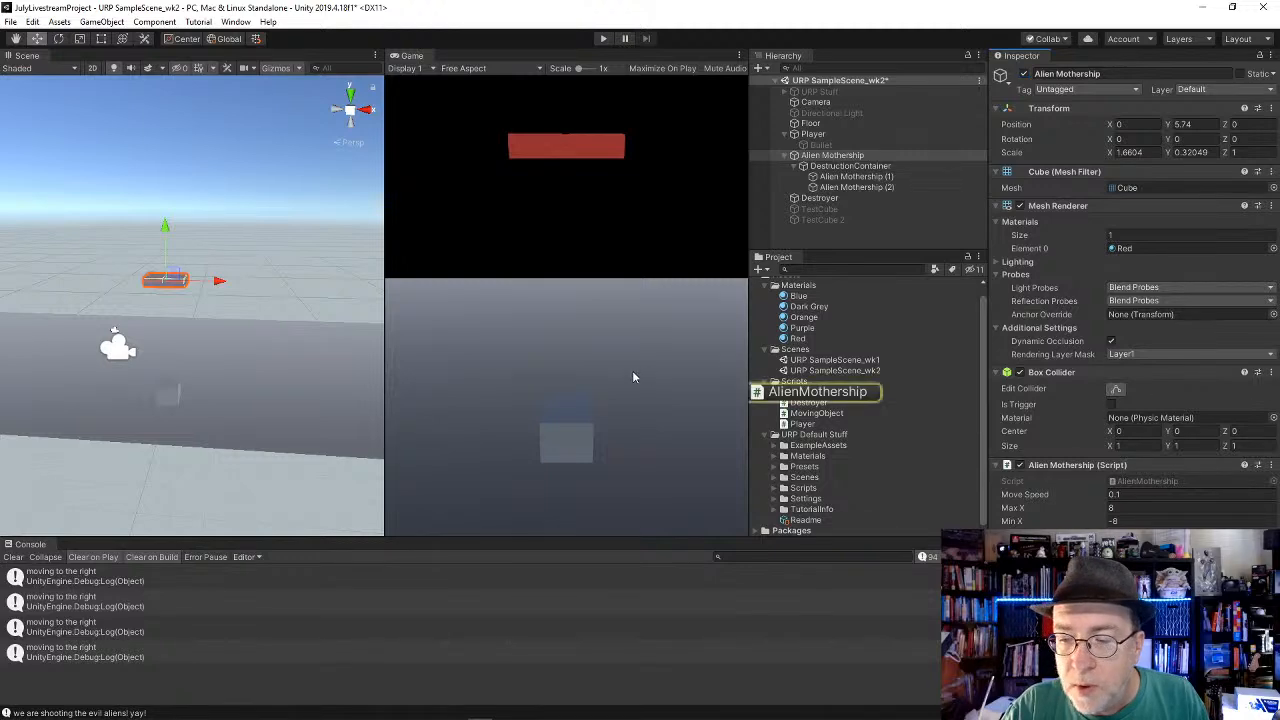
Step: Switch to Visual Studio and declare public GameObject destroyedObject; above the maxX field in AlienMothership.cs
key("alt+Tab")
scroll(693, 340, "up", 20)
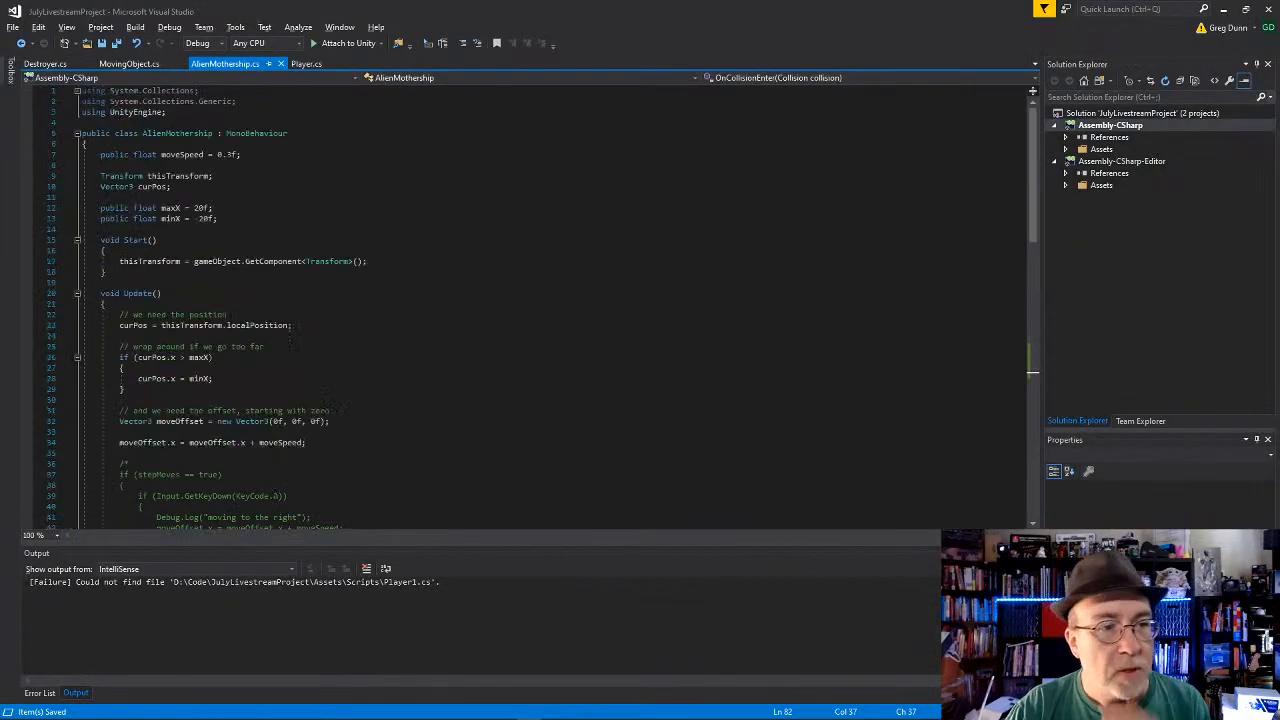
left_click(268, 197)
key("Return")
key("Return")
key("Up")
type("p")
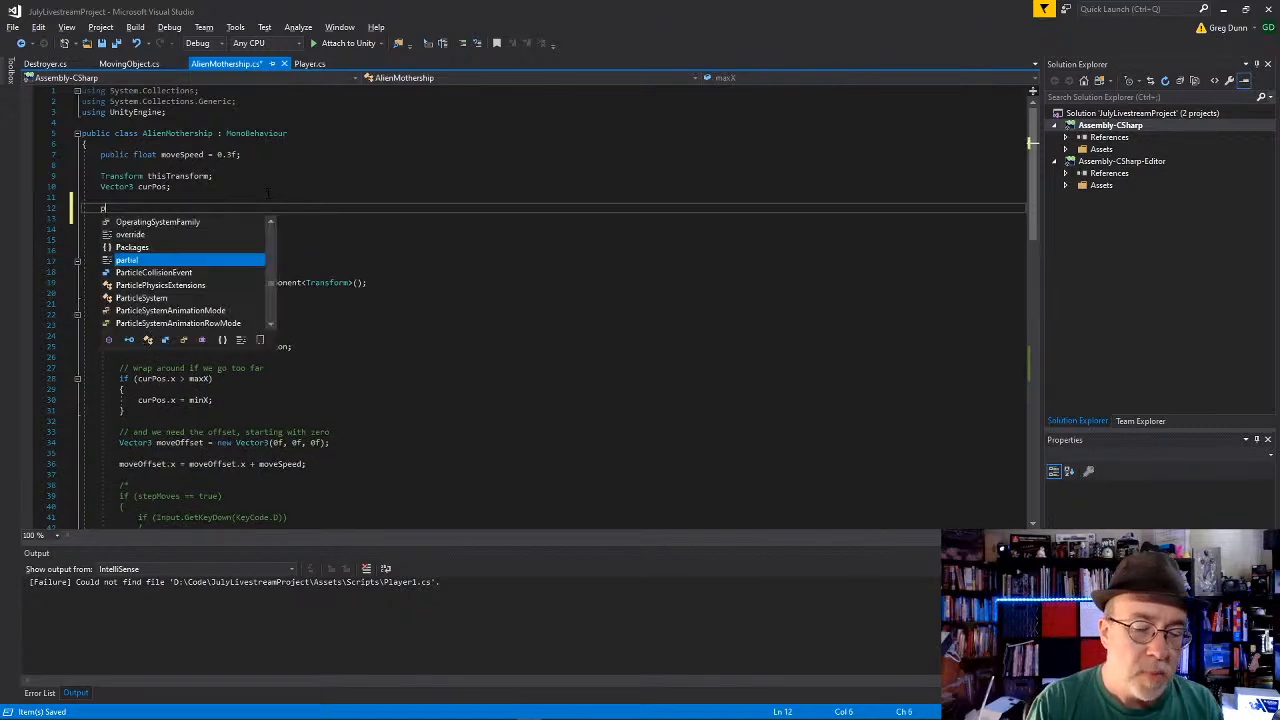
type("ublic GameObject ")
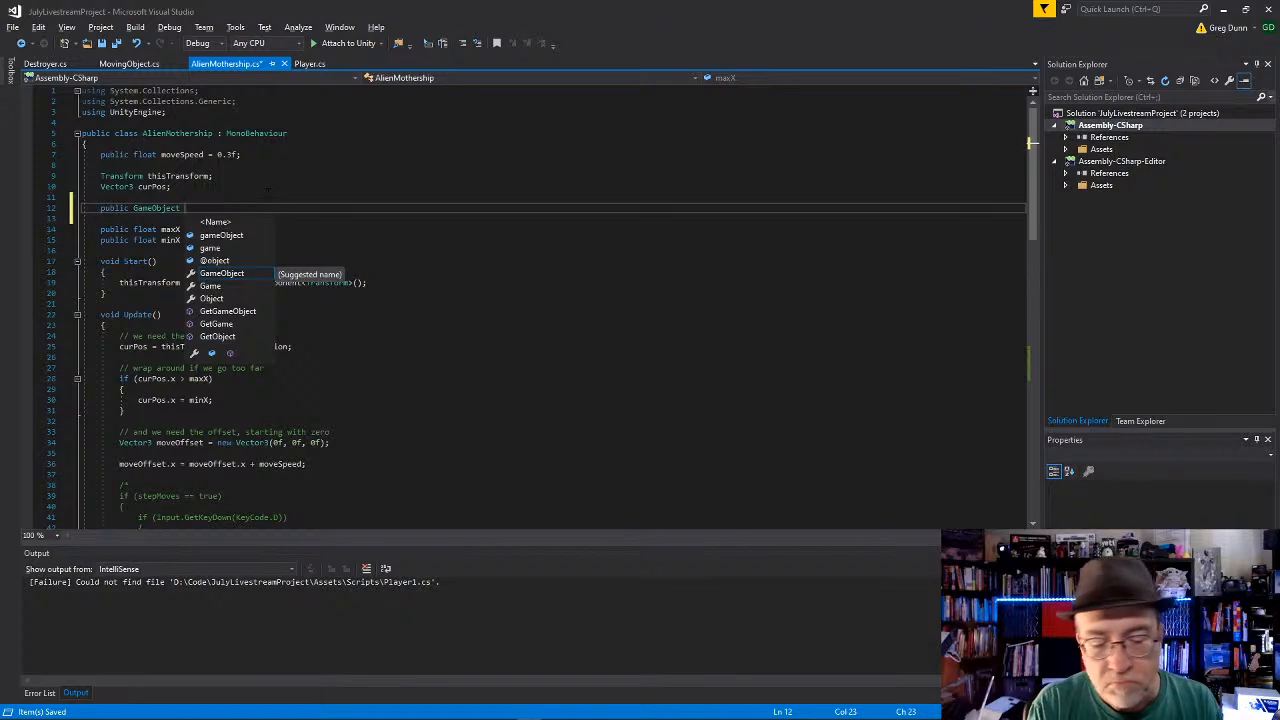
type("destroyed")
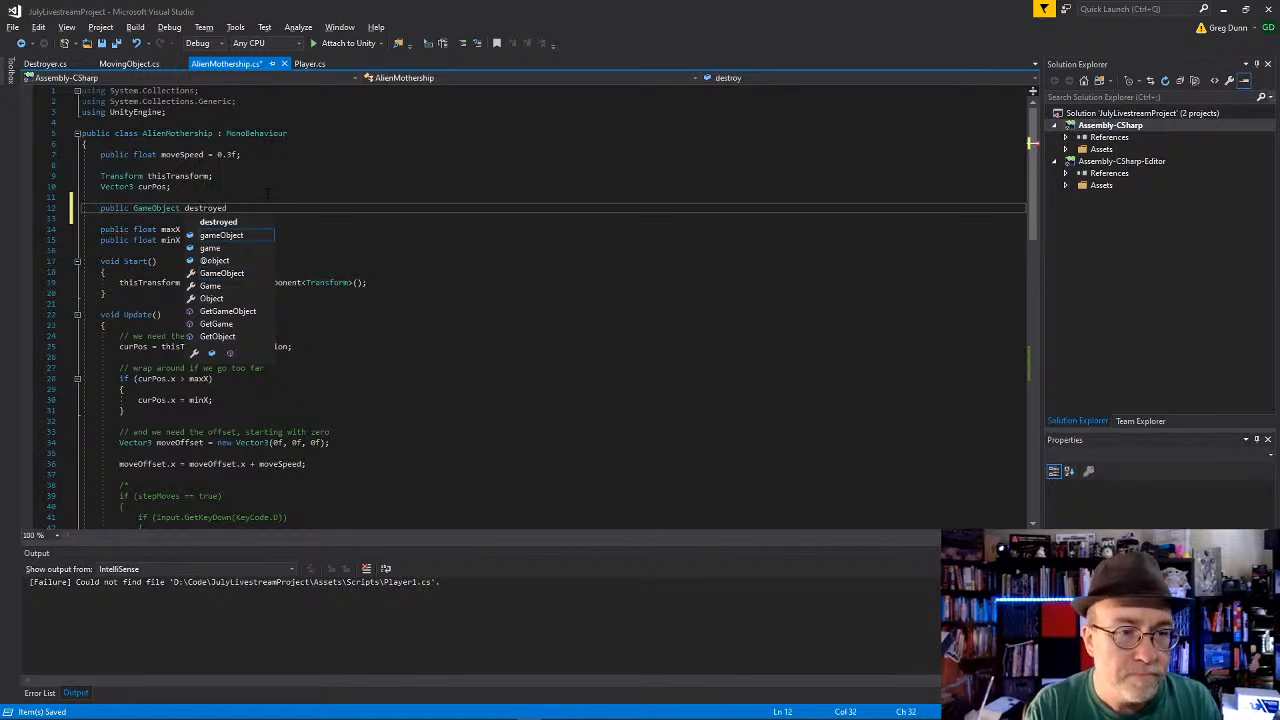
type("Object;")
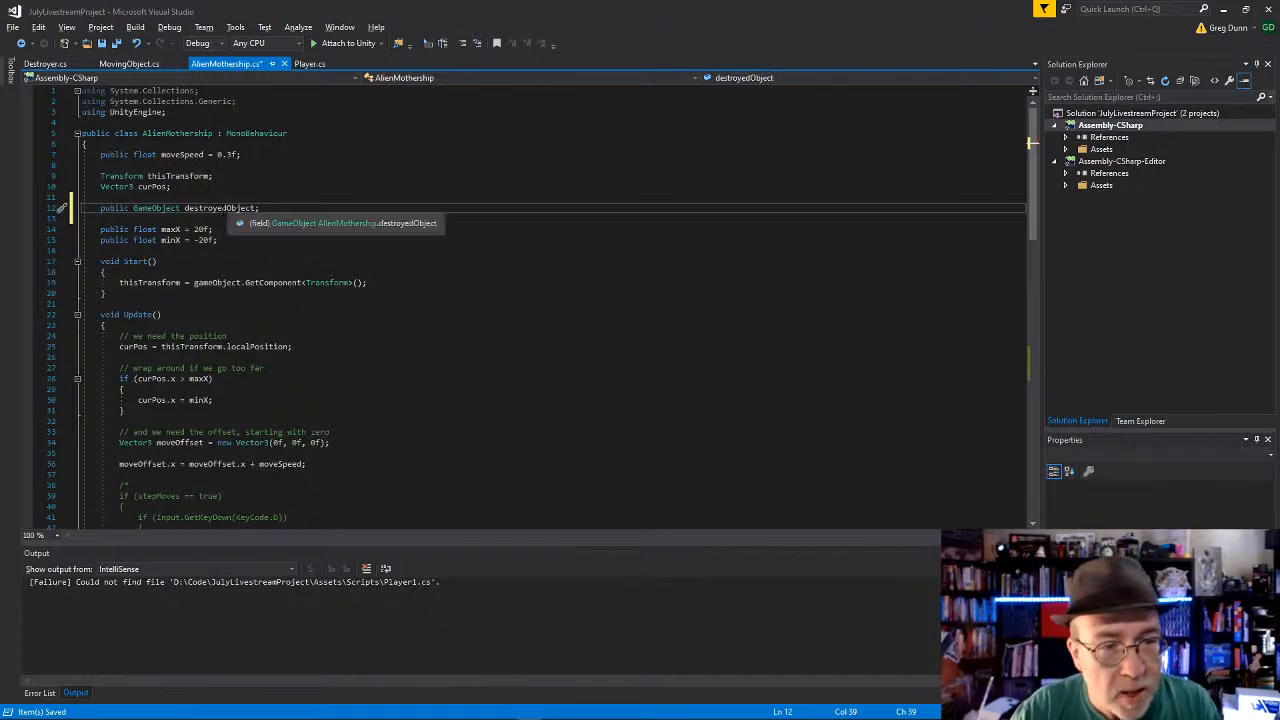
Step: In OnCollisionEnter, begin a destroyedObject statement on its own line above gameObject.SetActive(false);
double_click(217, 210)
scroll(217, 210, "down", 19)
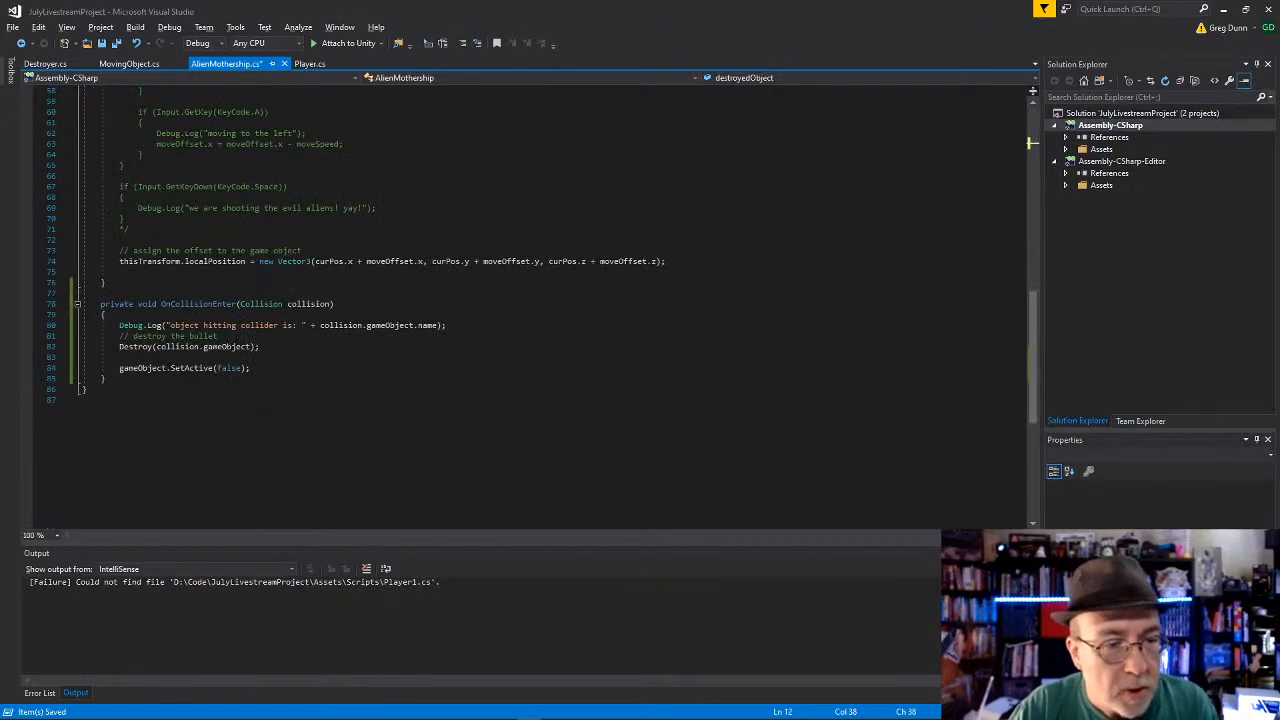
left_click(252, 368)
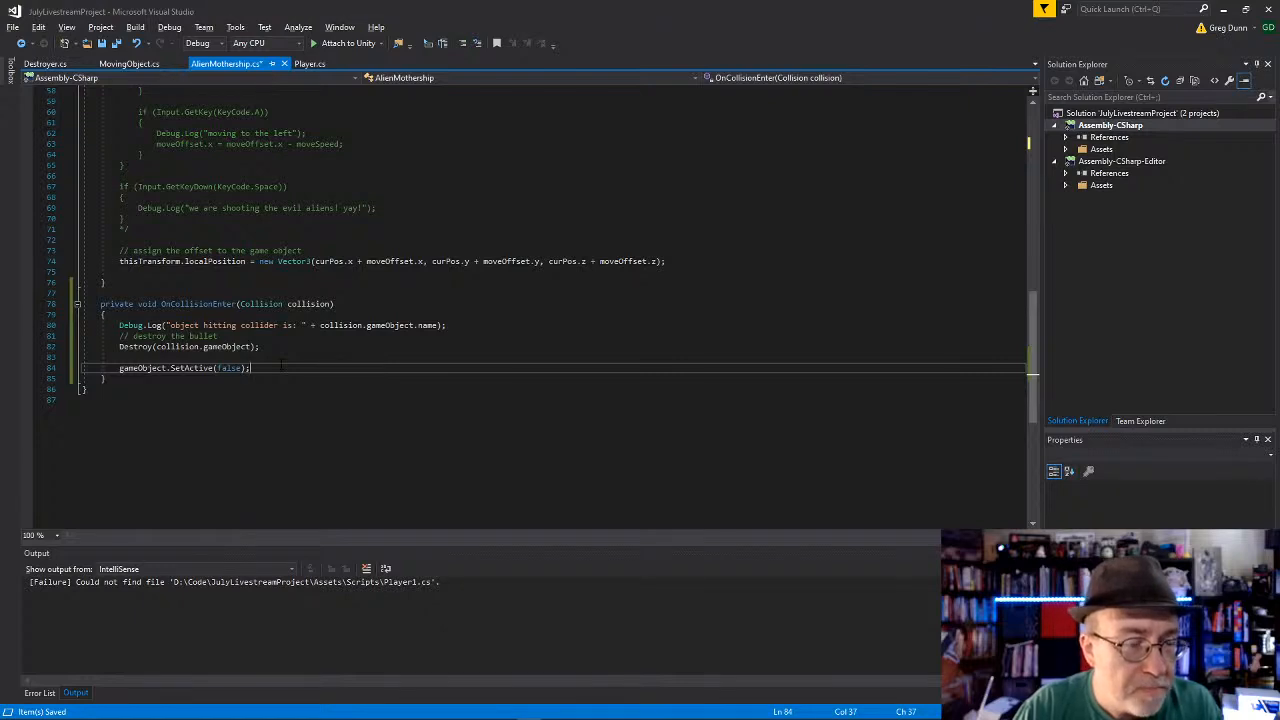
key("Up")
key("Return")
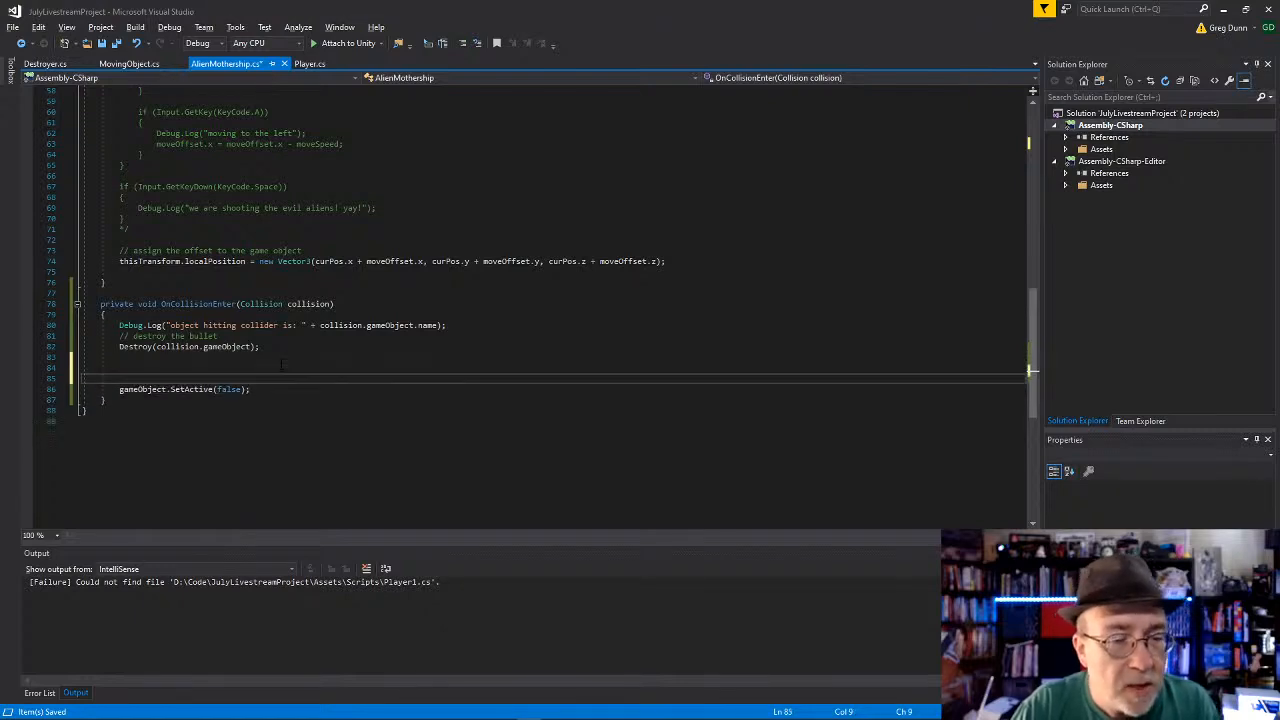
type("destroyedObject")
key("Return")
left_click(264, 388)
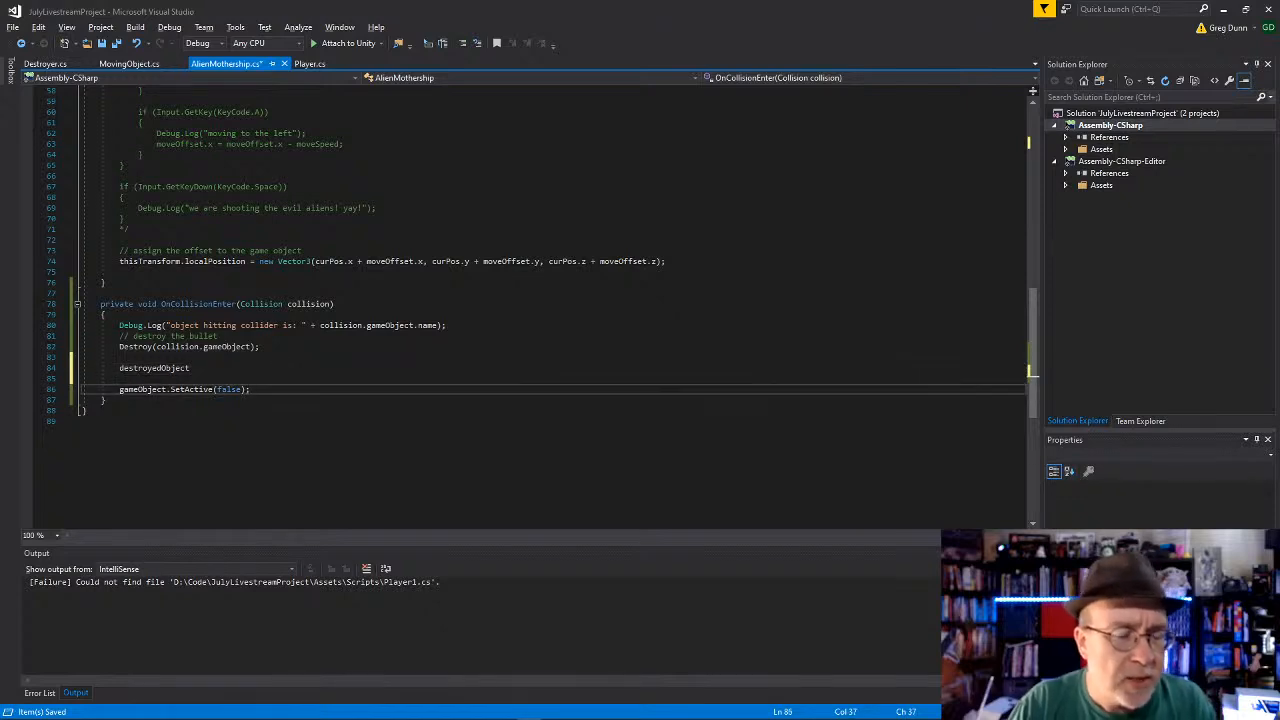
left_click(281, 367)
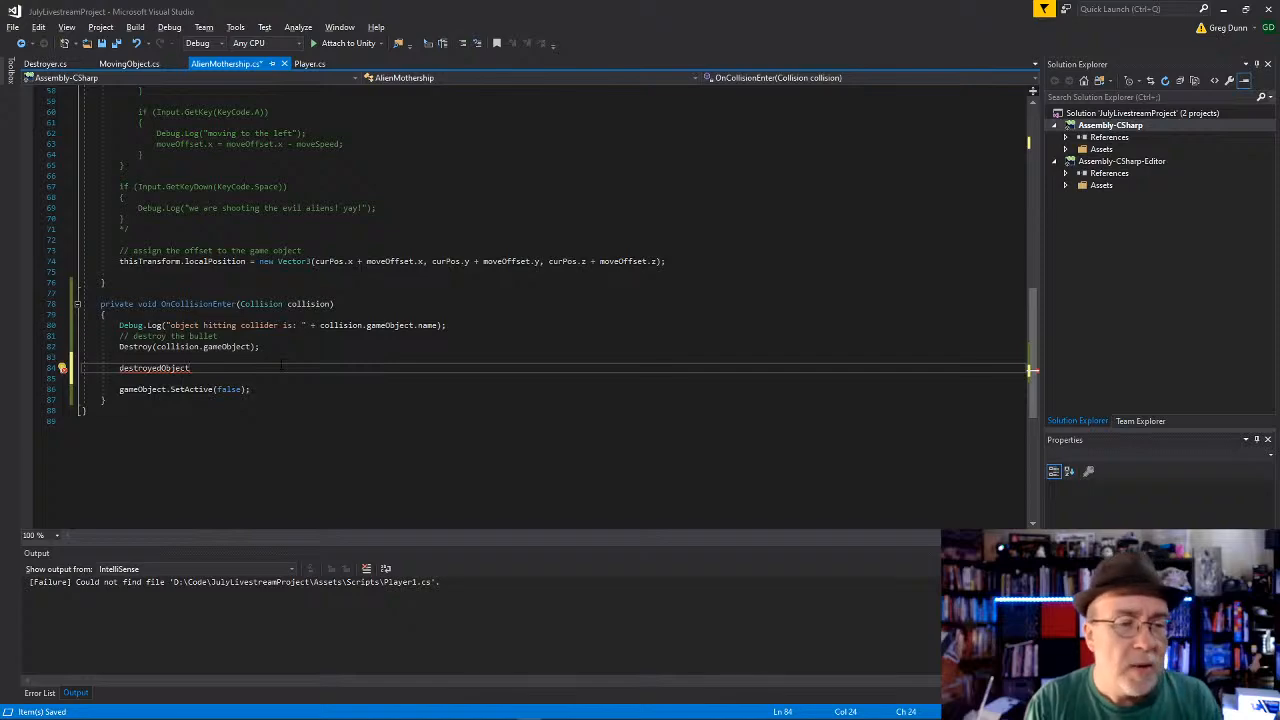
Step: Complete the statement as destroyedObject.transform.SetParent(null); and save the script
key("alt+Tab")
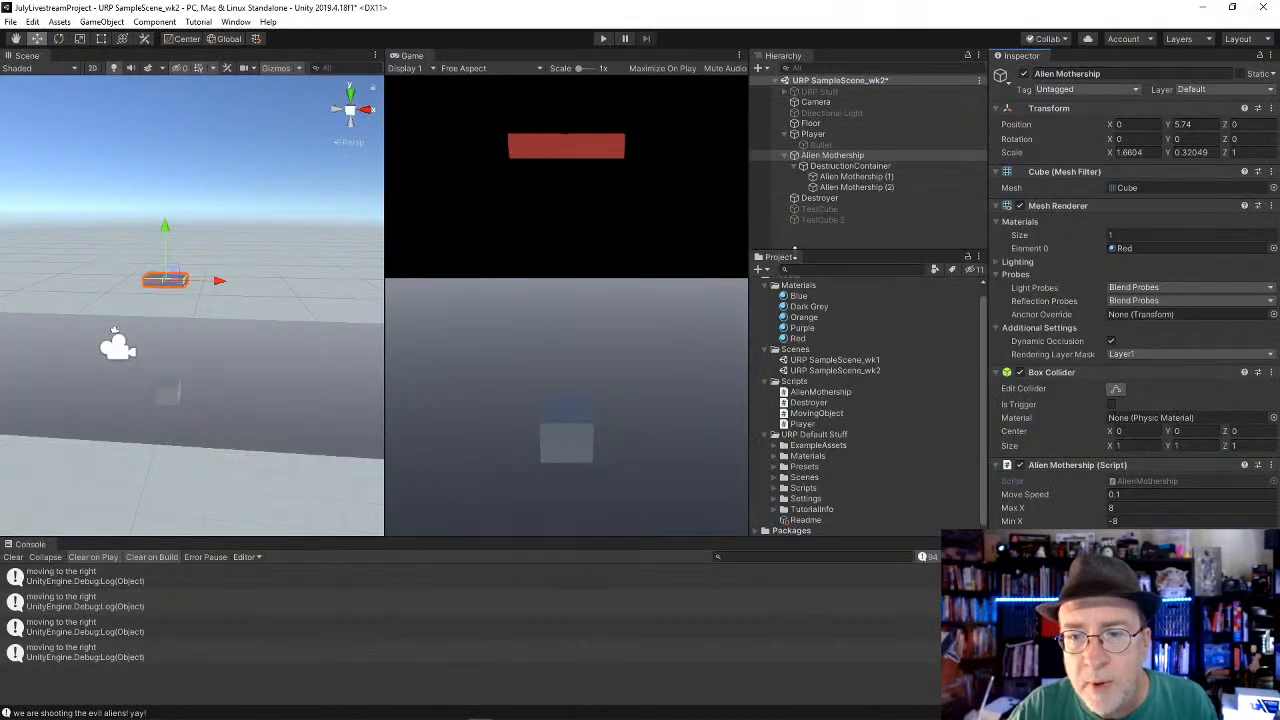
key("alt+Tab")
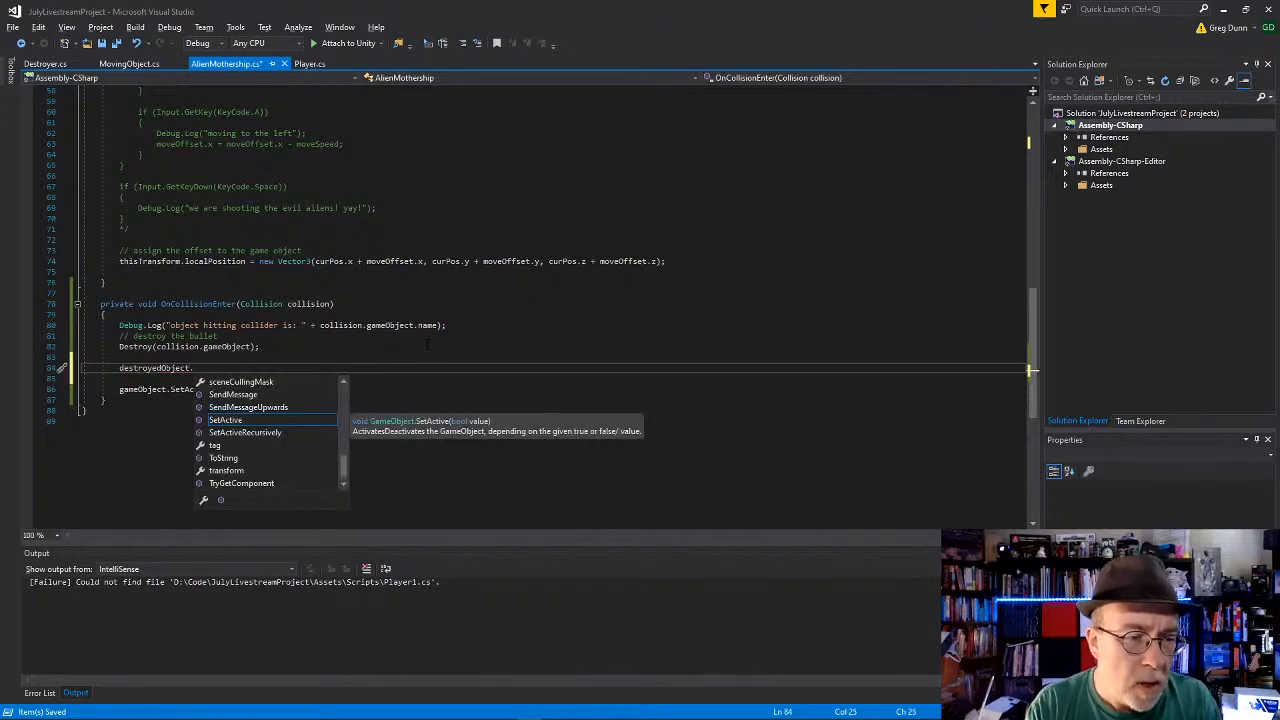
type("transform")
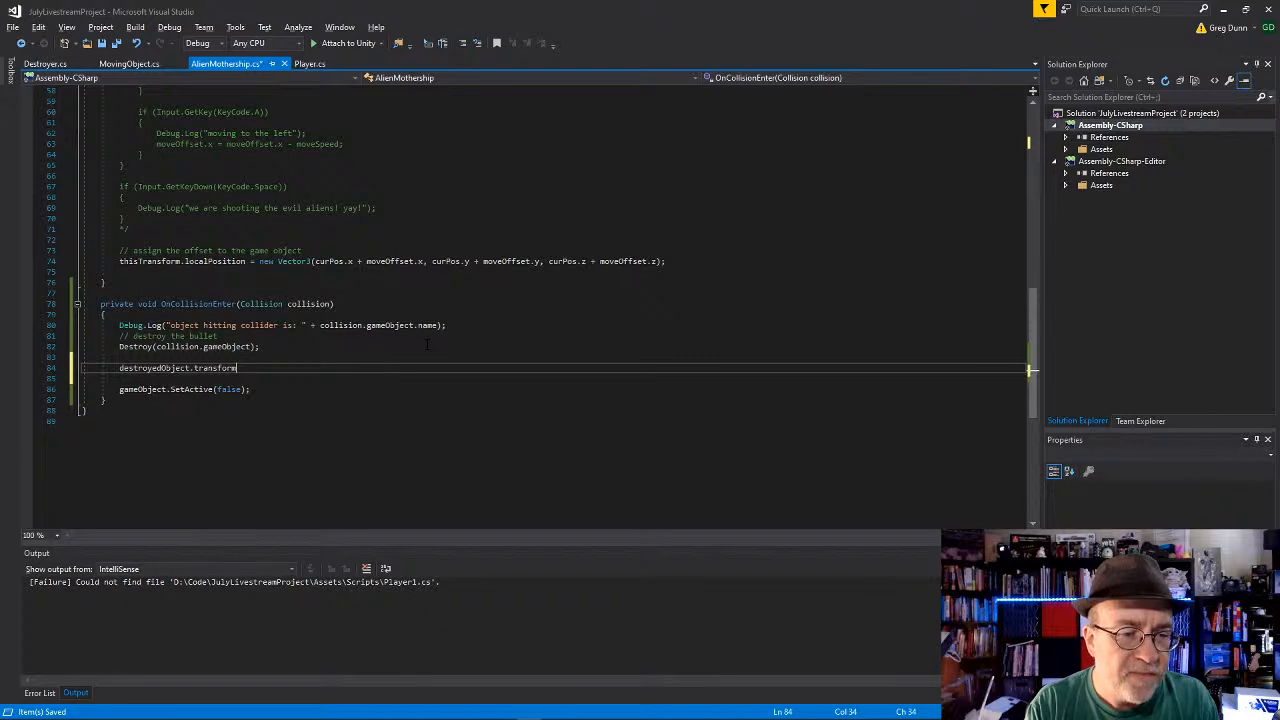
type(".set")
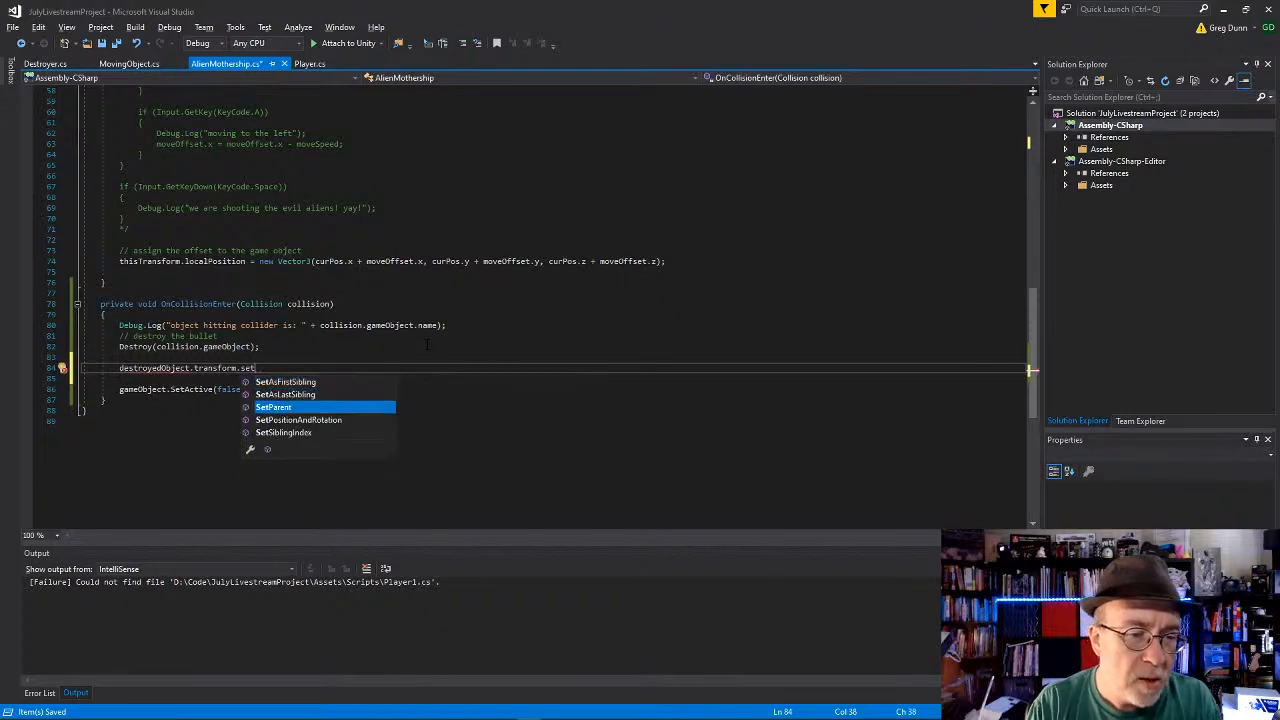
key("Tab")
type("(null)")
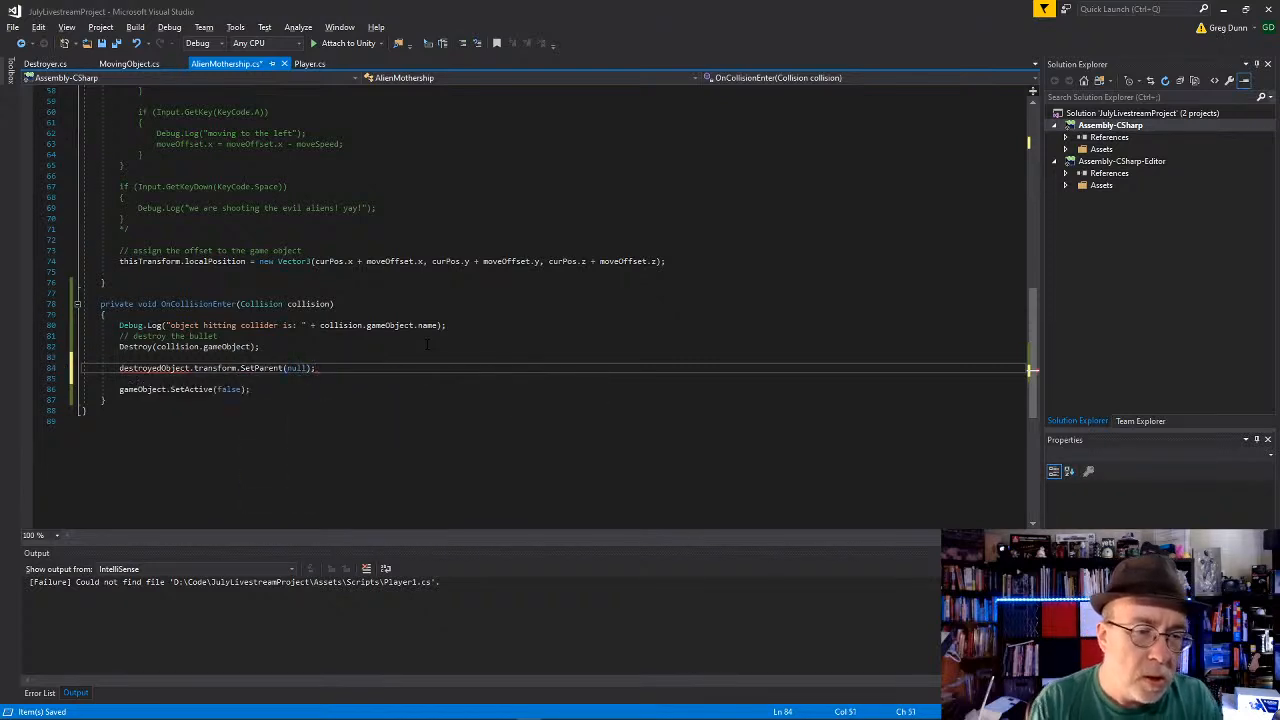
key("Down")
key("Down")
key("Down")
key("ctrl+s")
Step: Switch to Unity and deactivate the DestructionContainer object under the Alien Mothership
key("alt+Tab")
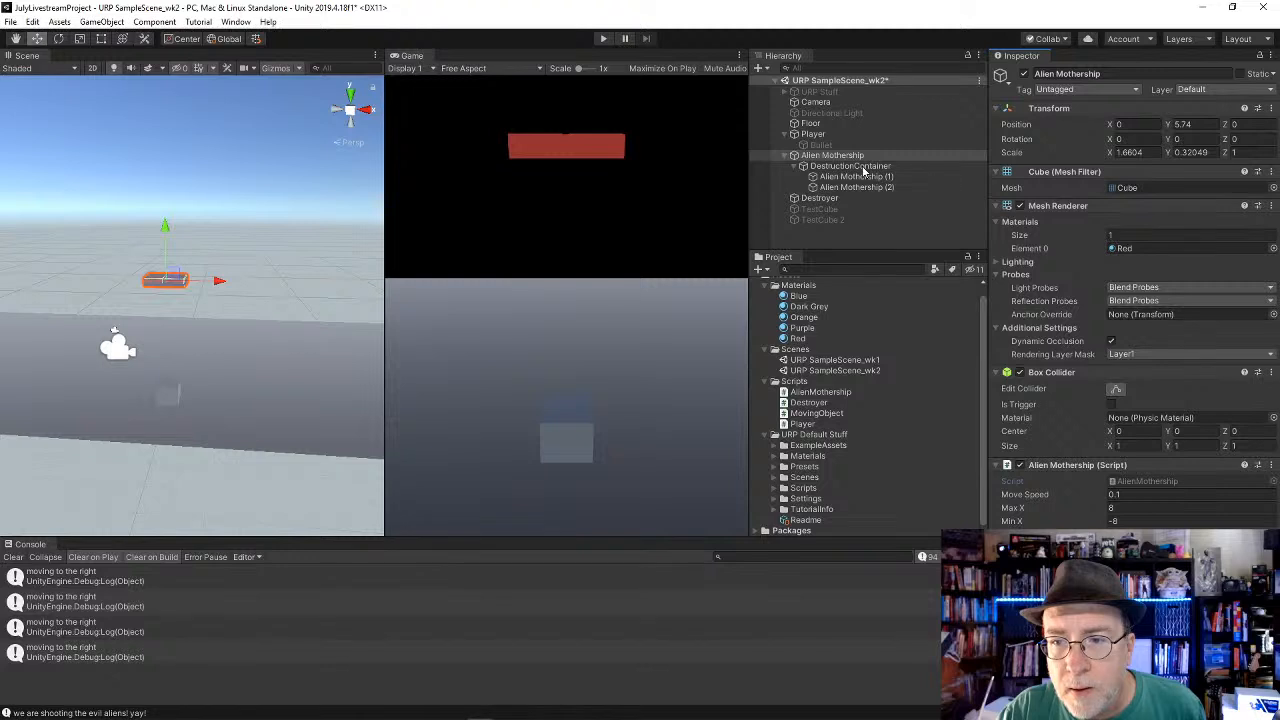
left_click(864, 172)
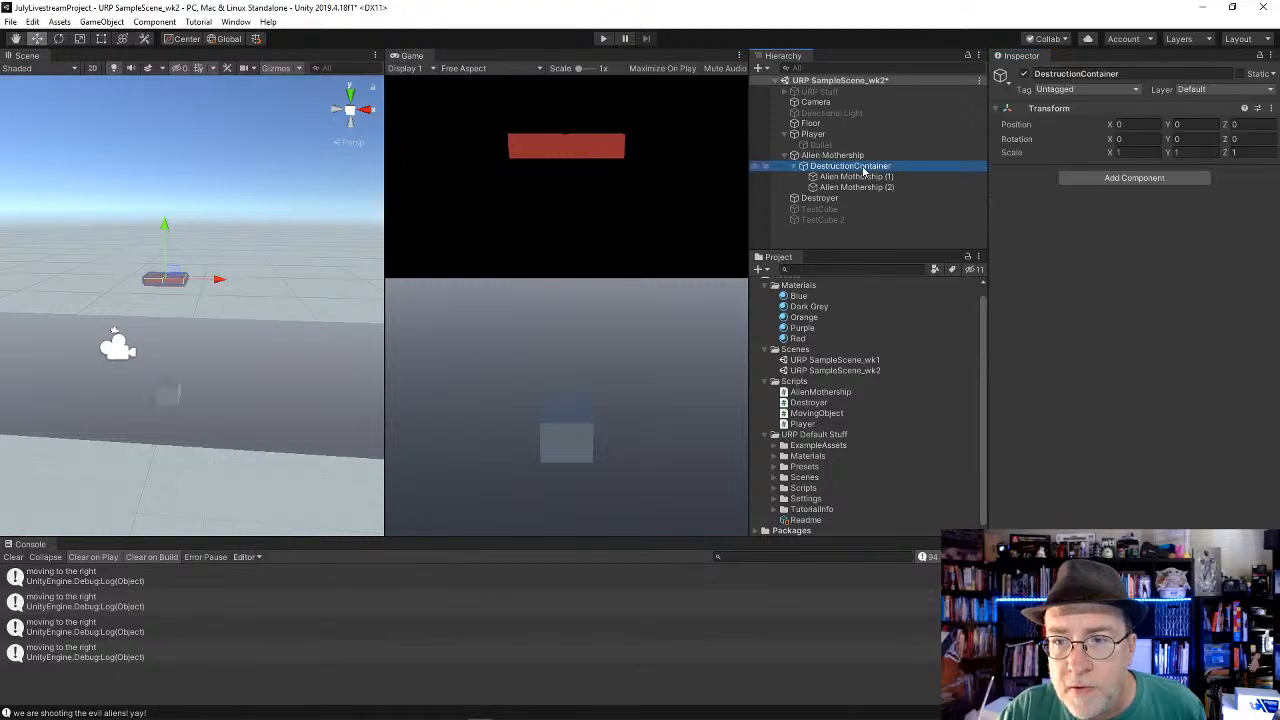
left_click(1025, 75)
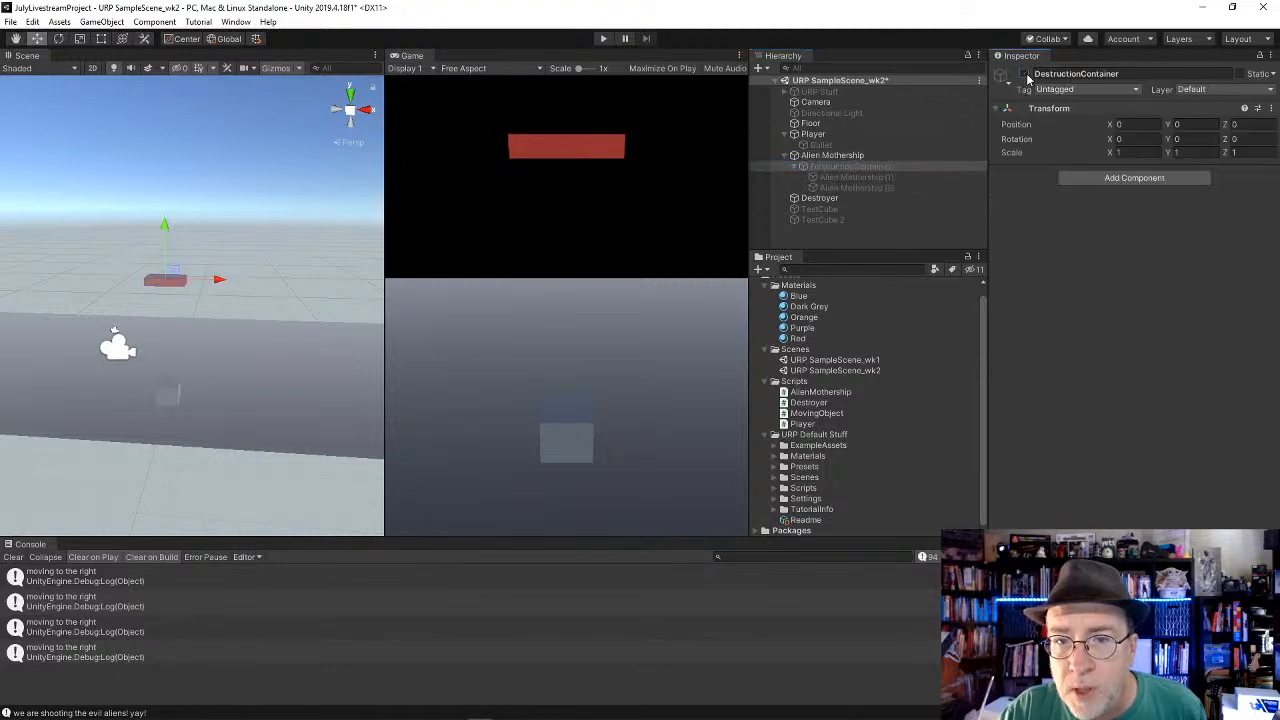
Step: Switch to Visual Studio and add destroyedObject.SetActive(true); directly below the SetParent(null) line in OnCollisionEnter
key("alt+Tab")
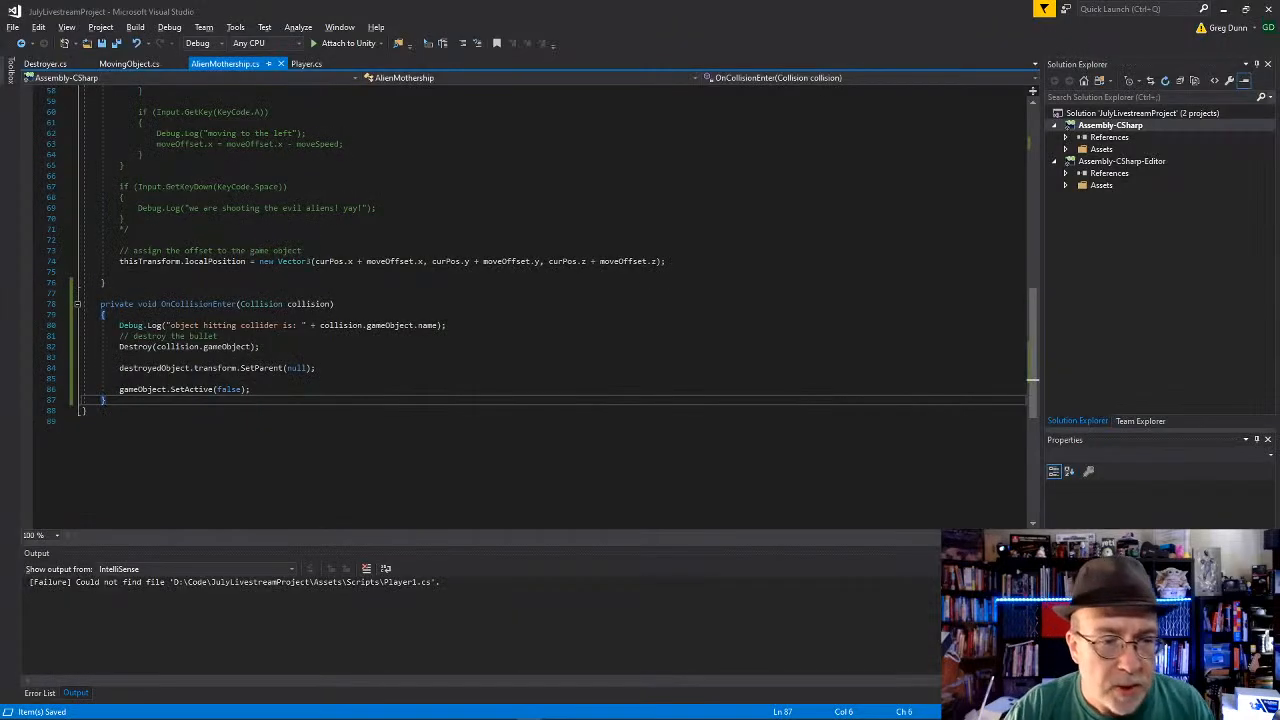
left_click(345, 367)
key("Return")
type("destr")
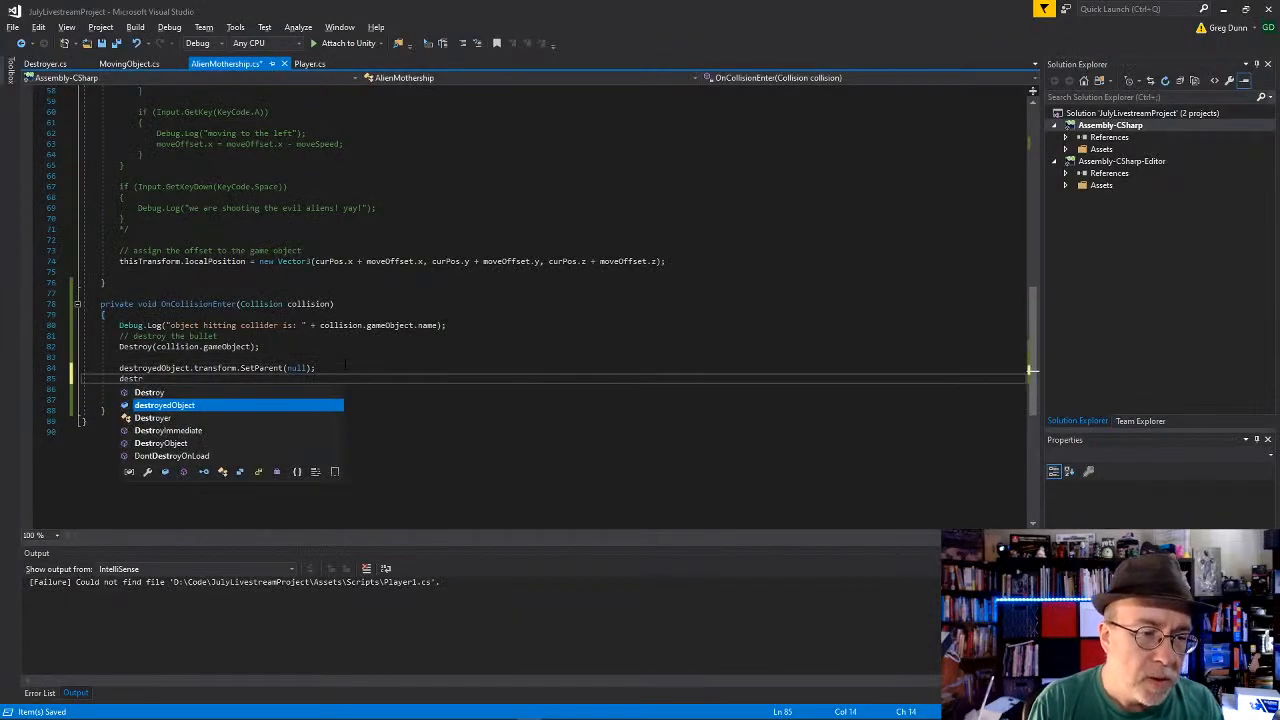
key("Tab")
type(".tr")
key("Tab")
type(".")
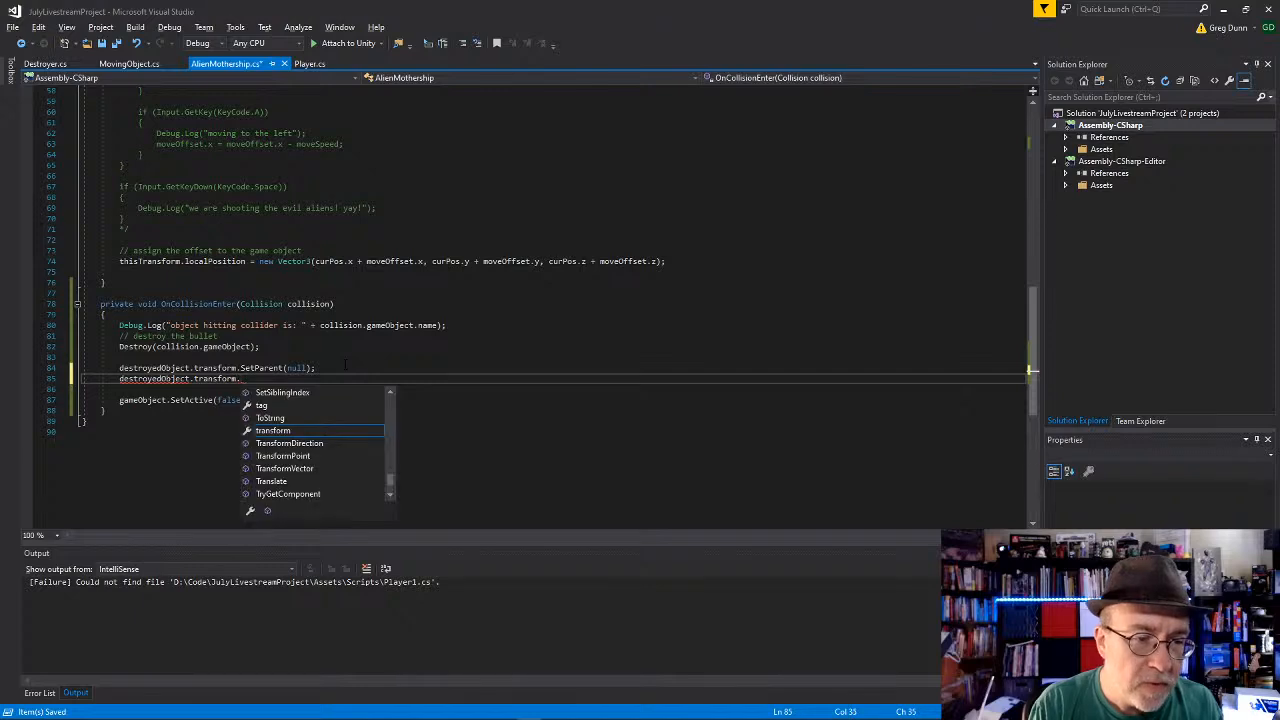
key("BackSpace")
key("BackSpace")
key("BackSpace")
key("BackSpace")
key("BackSpace")
key("BackSpace")
key("BackSpace")
key("BackSpace")
key("BackSpace")
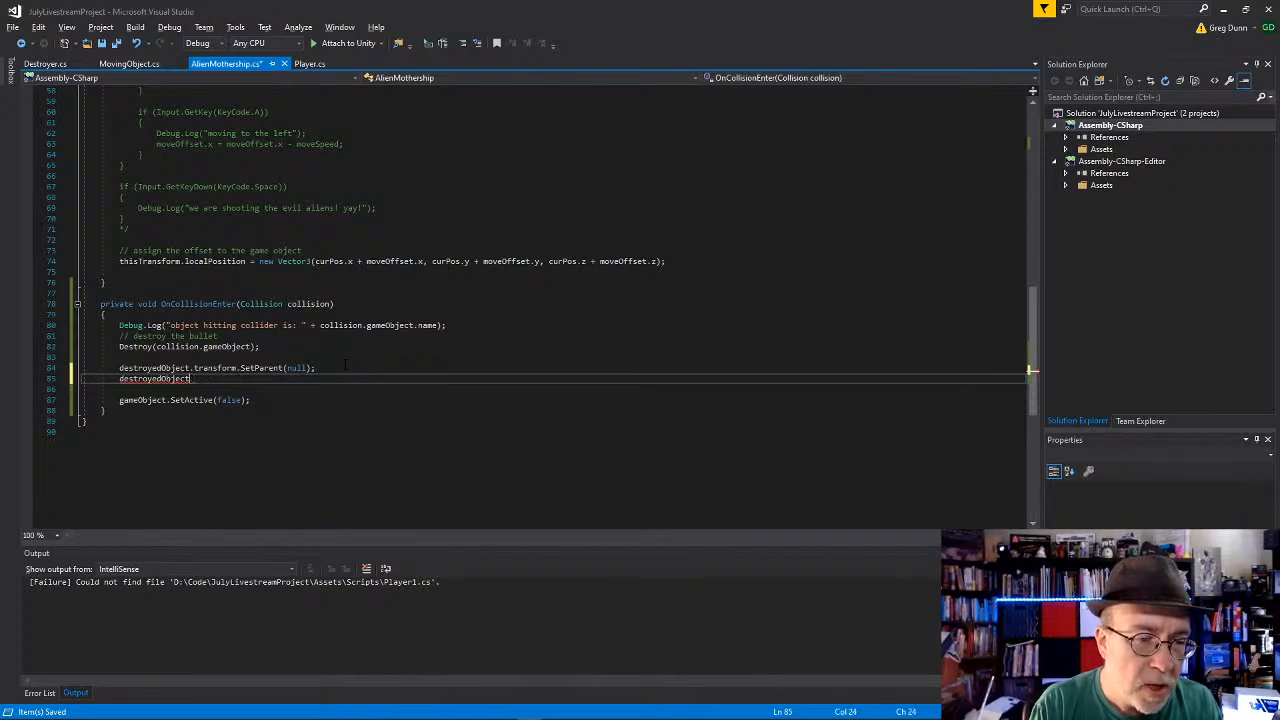
type(".SetActive(true);")
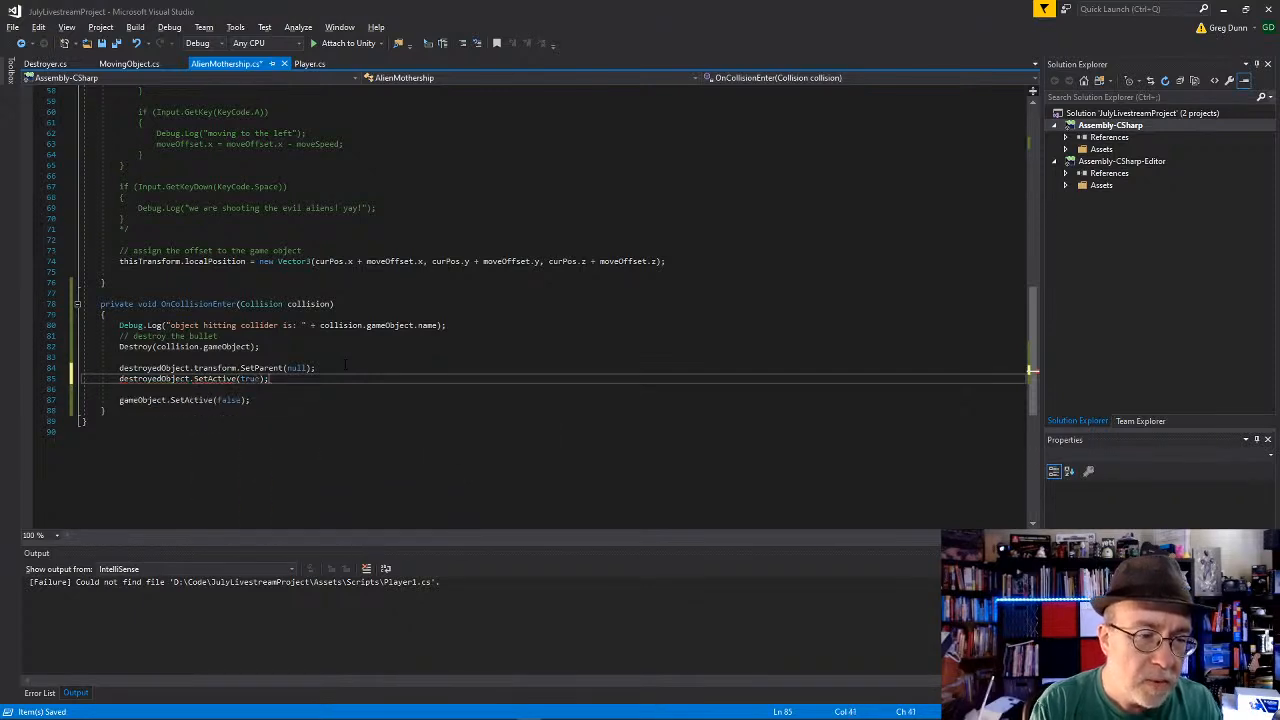
Step: Switch to the YouTube Studio stream page to check it, and minimize the browser and OBS windows to return to the AlienMothership script
key("Down")
key("Down")
key("Down")
key("Down")
key("alt+Tab")
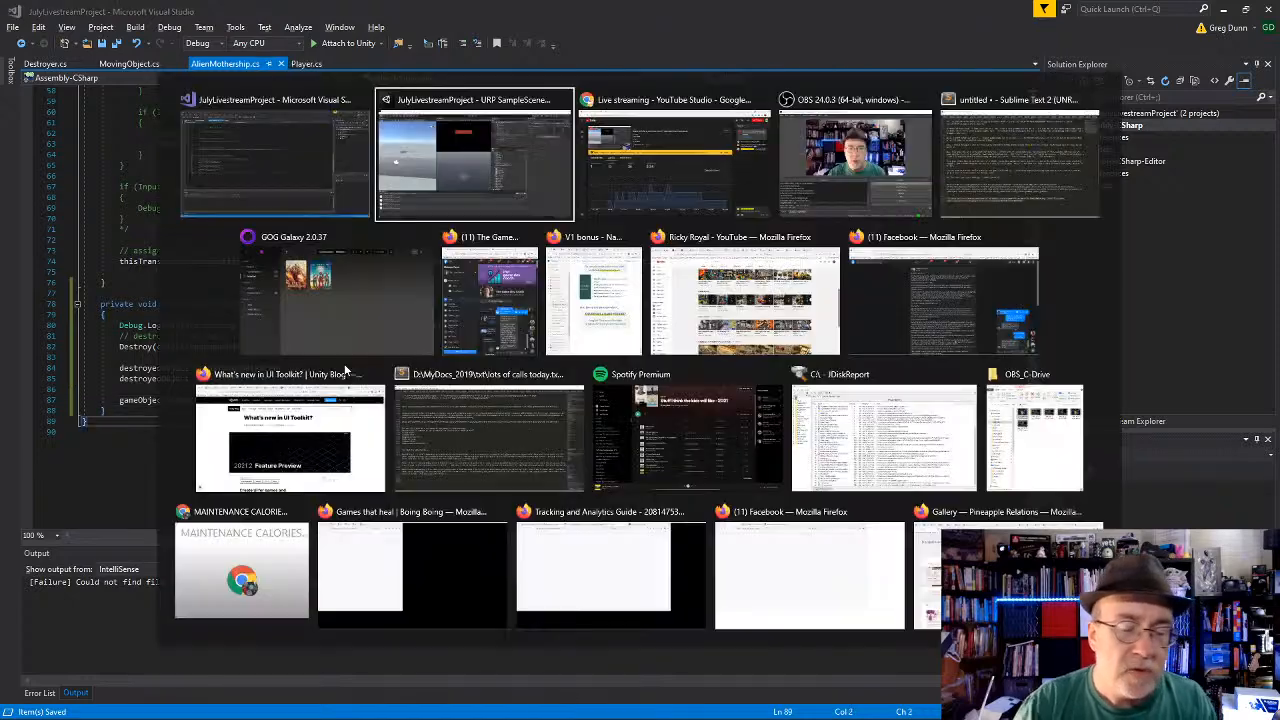
key("alt+Tab")
key("alt+Tab")
key("alt+Tab")
key("alt+Tab")
key("alt+Tab")
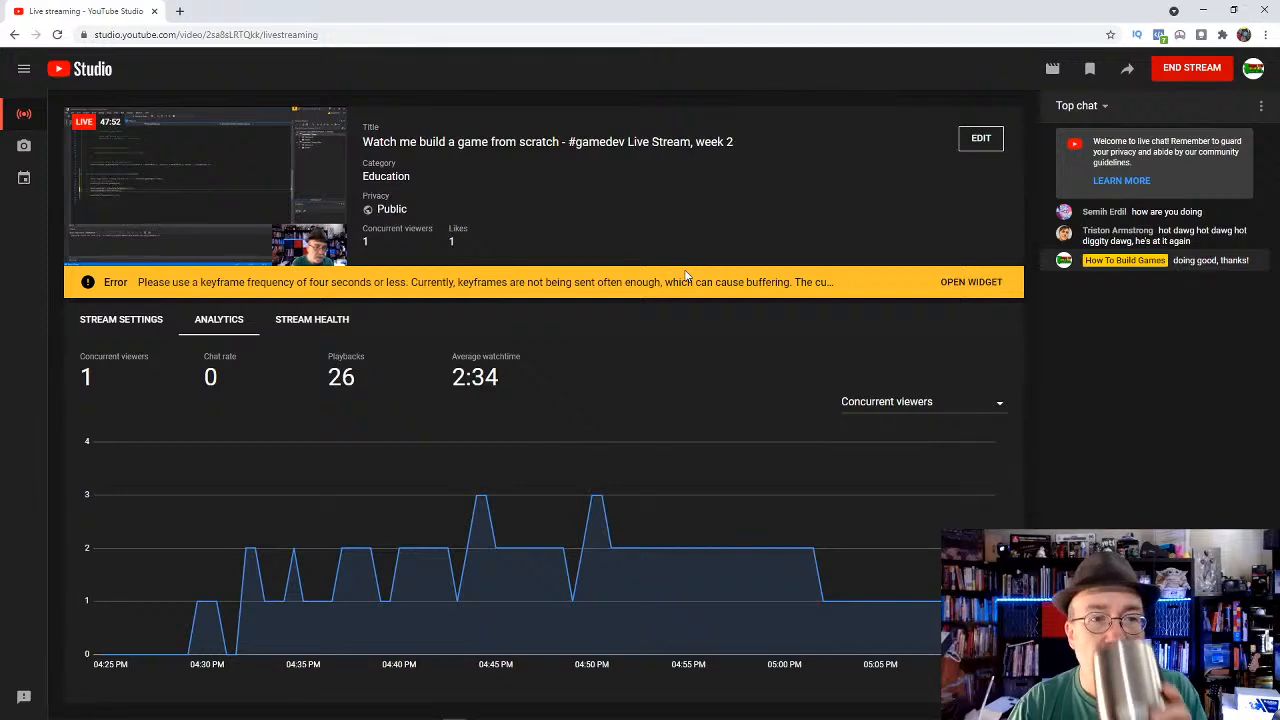
left_click(1203, 11)
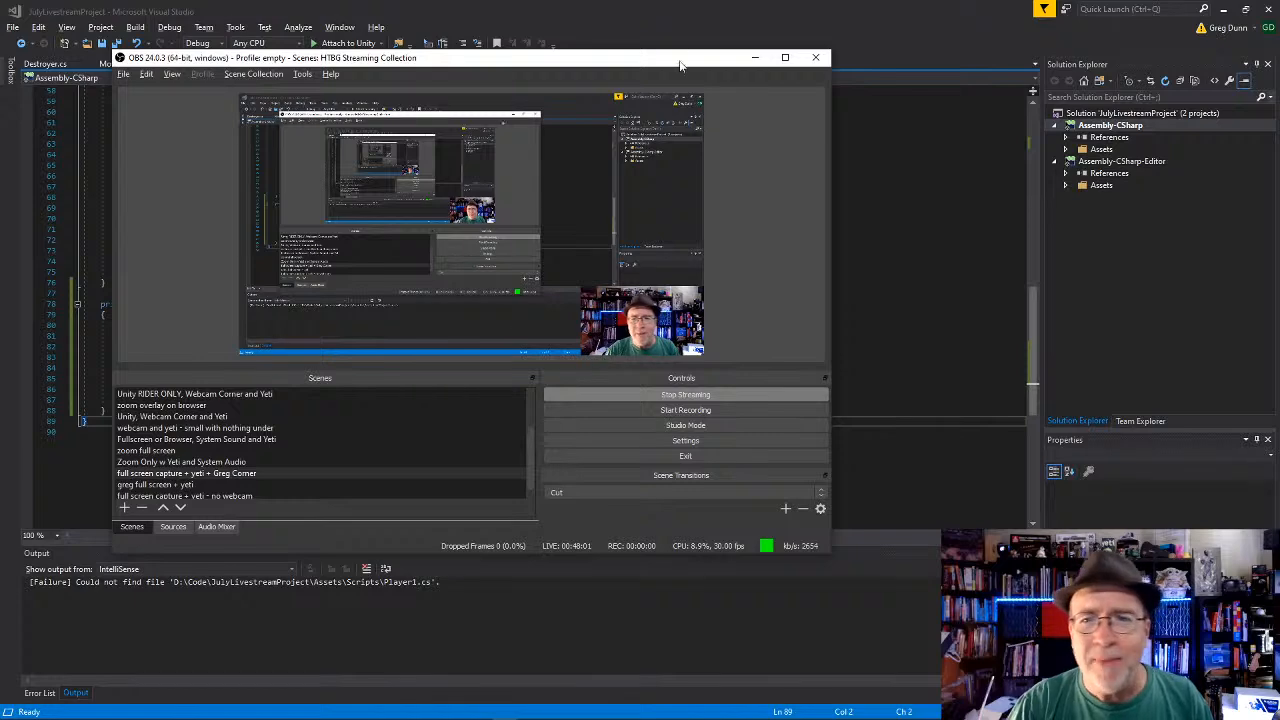
left_click(757, 57)
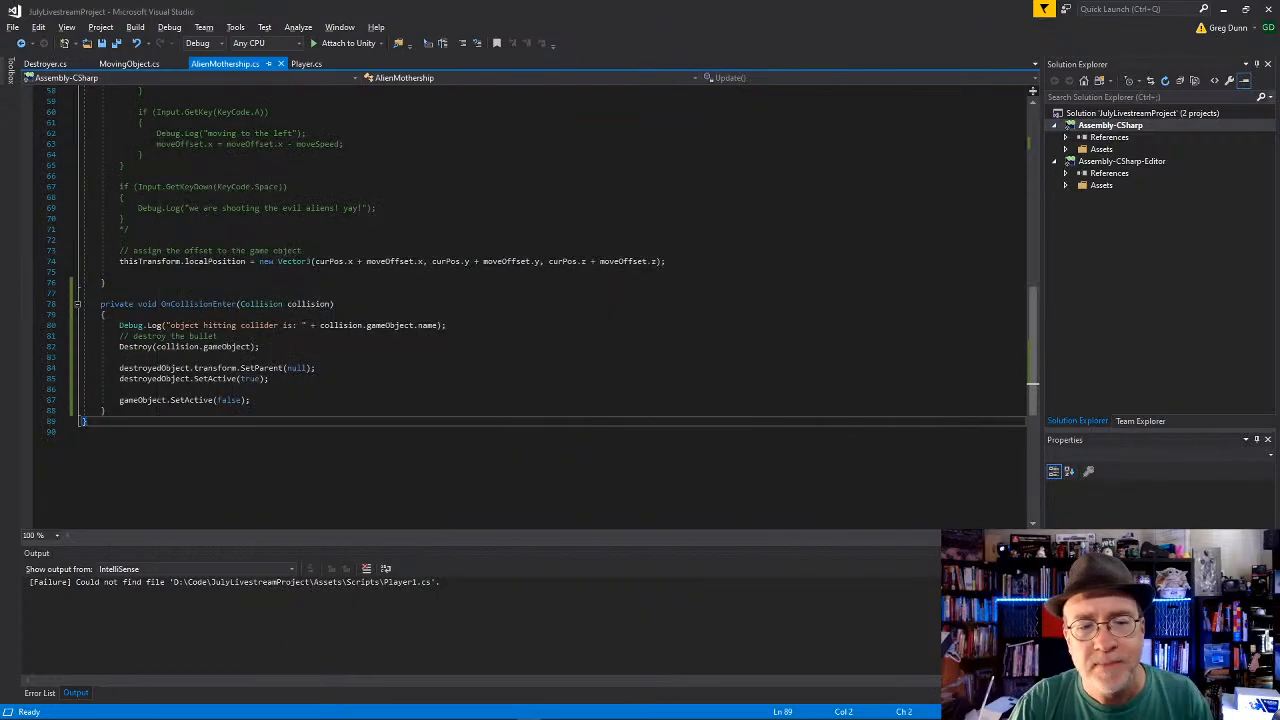
left_click(178, 440)
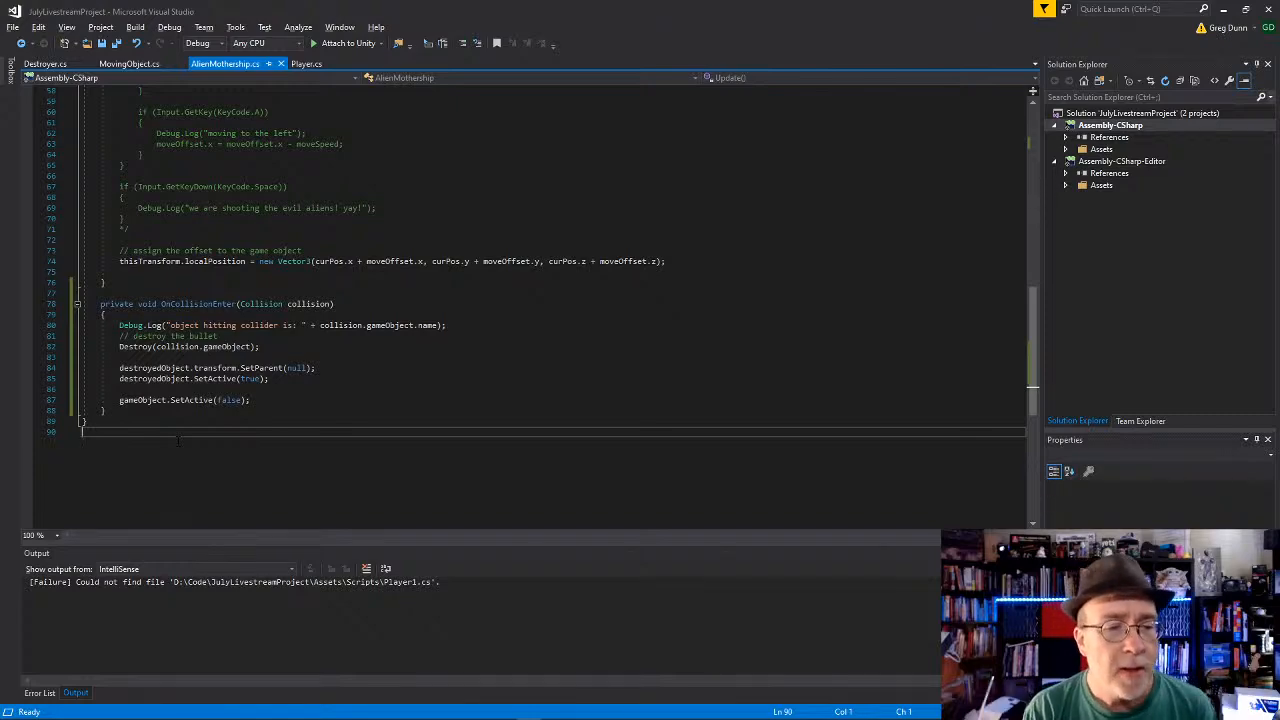
Step: Switch to Unity, start Play mode, and move the player sideways while firing bullets at the Alien Mothership to test the collision code
key("alt+Tab")
key("alt+Tab")
key("alt+Tab")
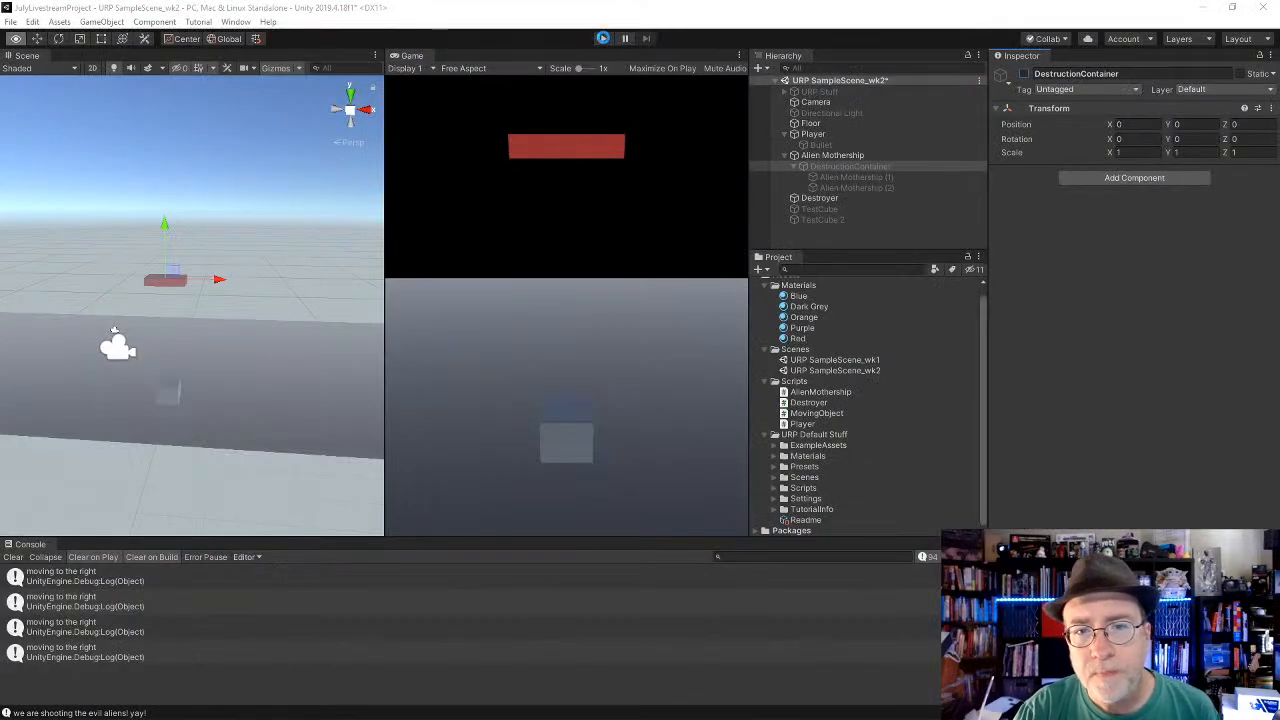
left_click(602, 39)
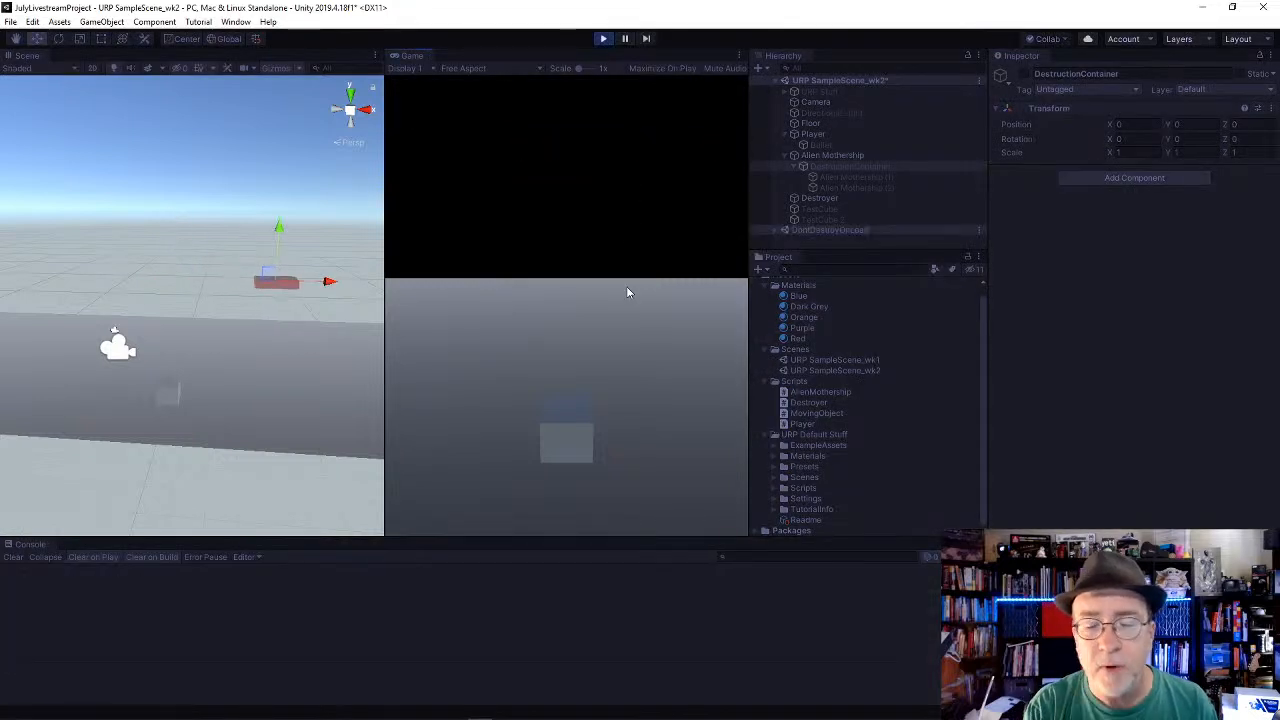
key("Right")
key("Left")
key("space")
key("space")
key("Right")
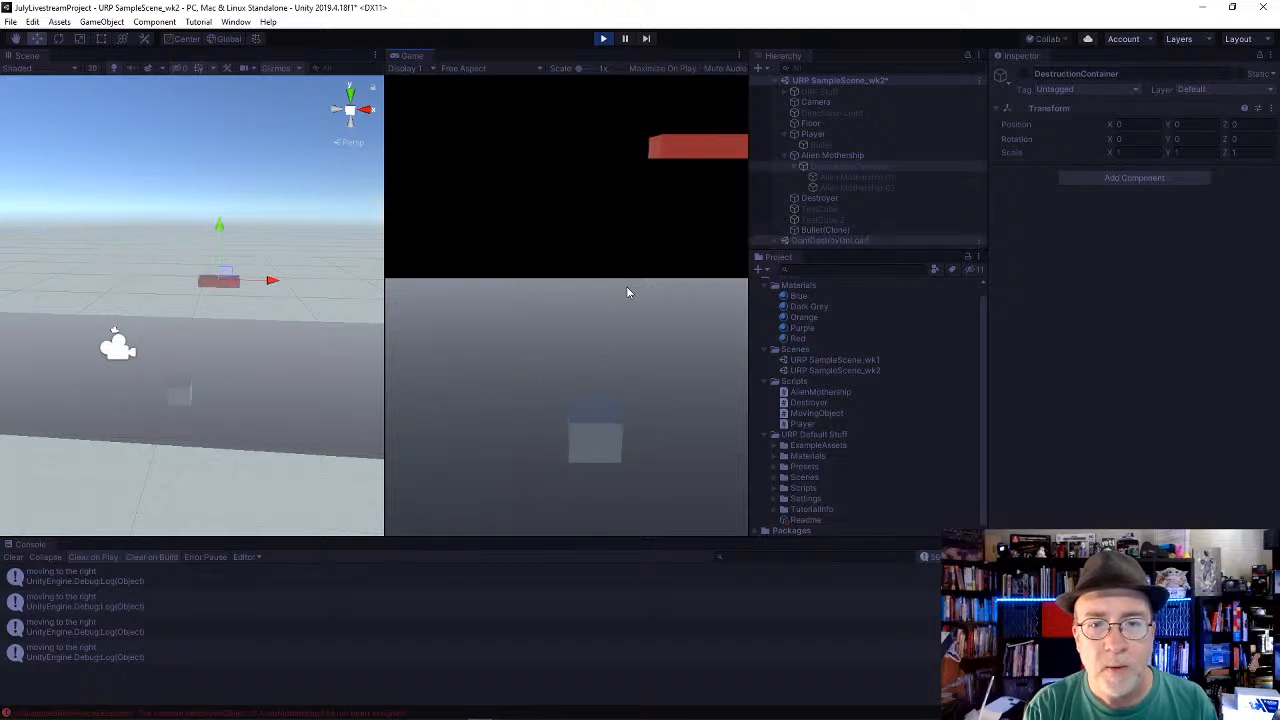
key("space")
key("Right")
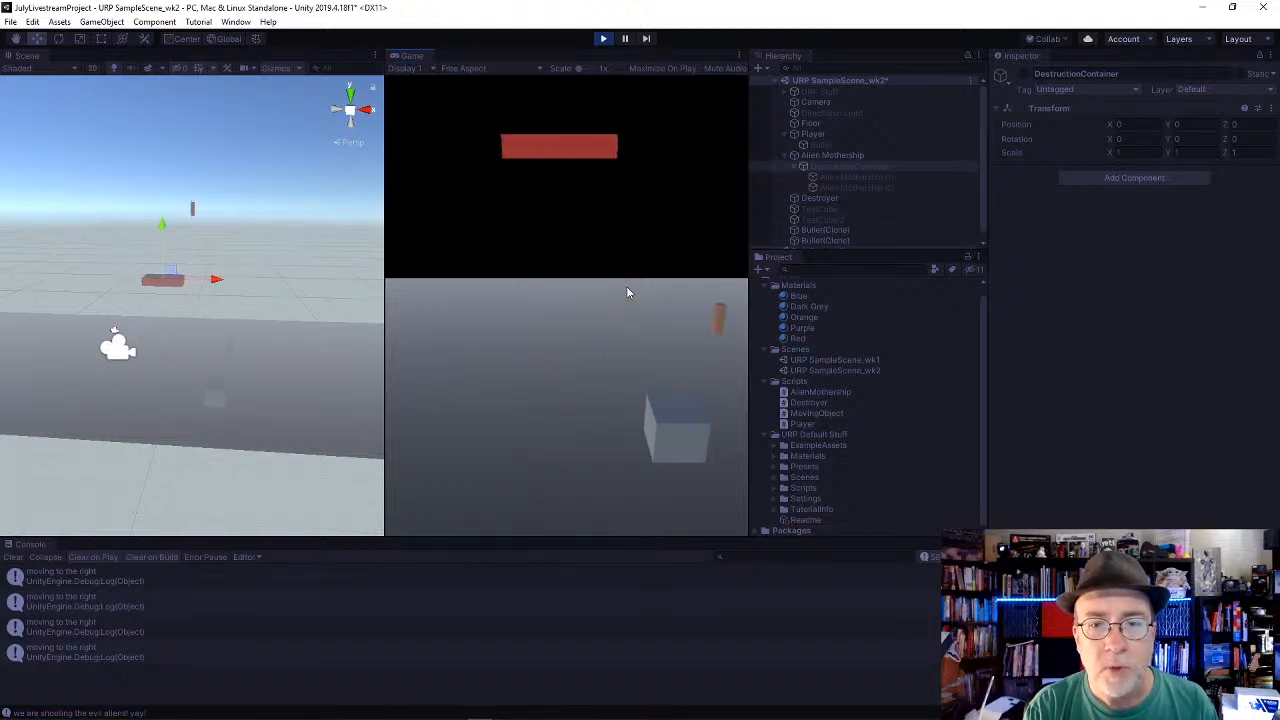
key("Left")
key("Right")
key("space")
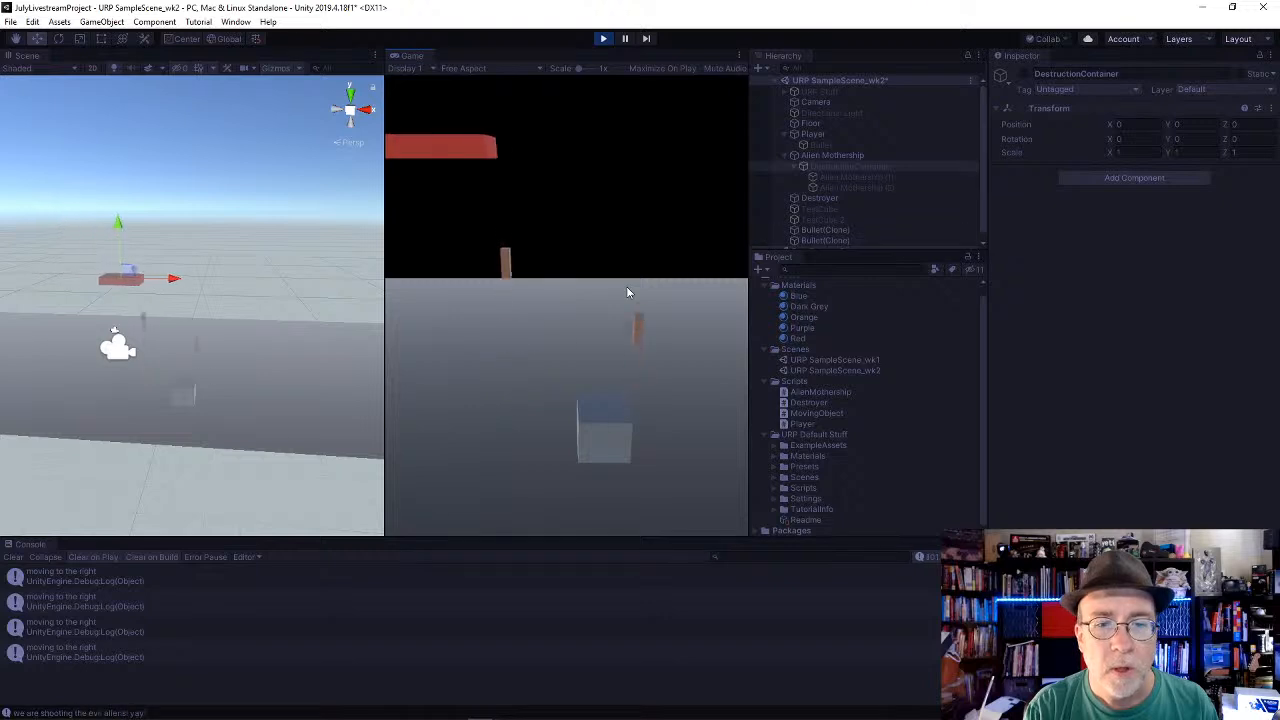
key("space")
key("space")
key("Left")
key("space")
key("space")
key("Right")
key("space")
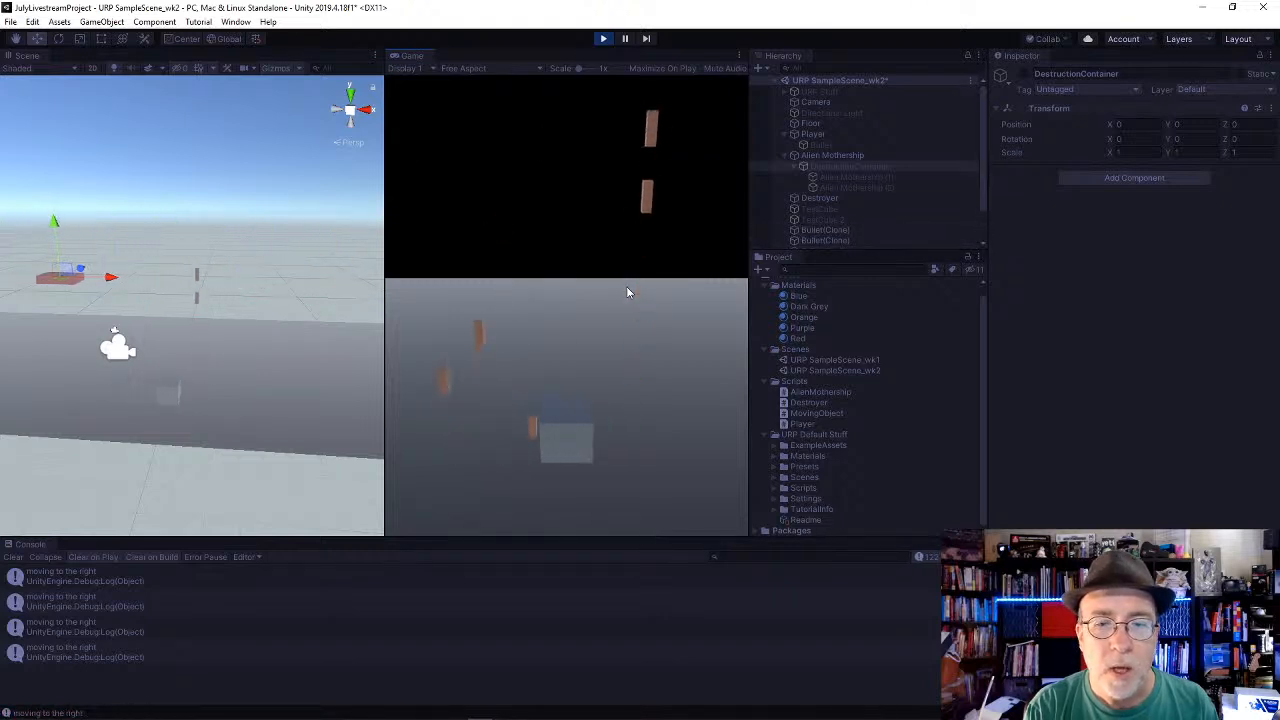
key("space")
key("Left")
key("space")
key("space")
key("space")
key("Right")
key("space")
key("space")
key("Left")
key("space")
key("space")
key("space")
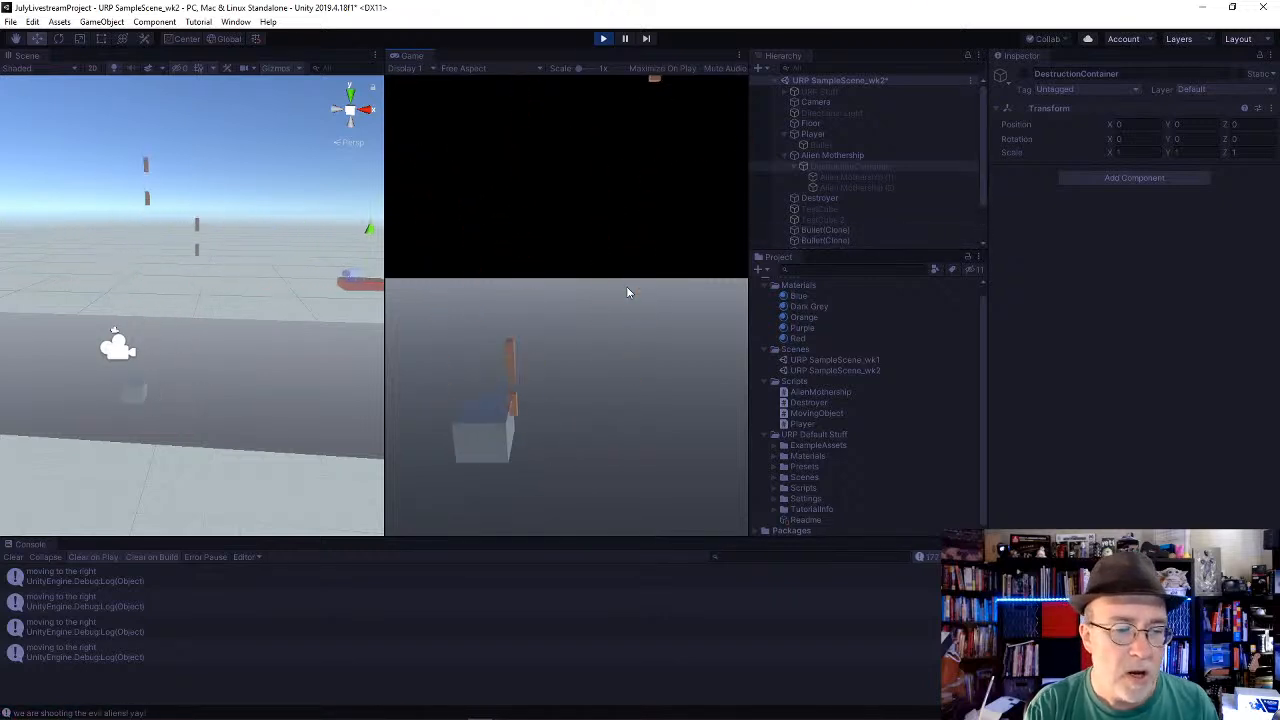
key("Right")
key("space")
key("space")
key("space")
key("space")
key("space")
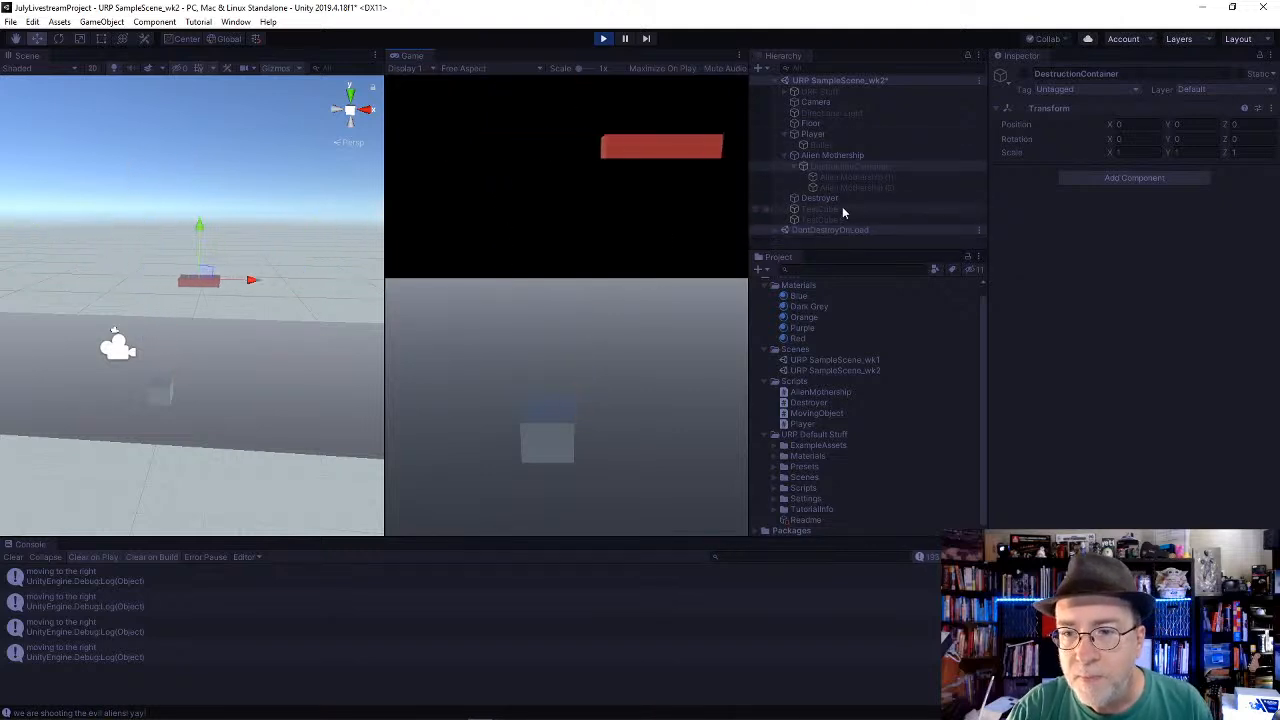
Step: Switch to Visual Studio and review the Destroy, SetParent and SetActive lines in OnCollisionEnter
key("alt+Tab")
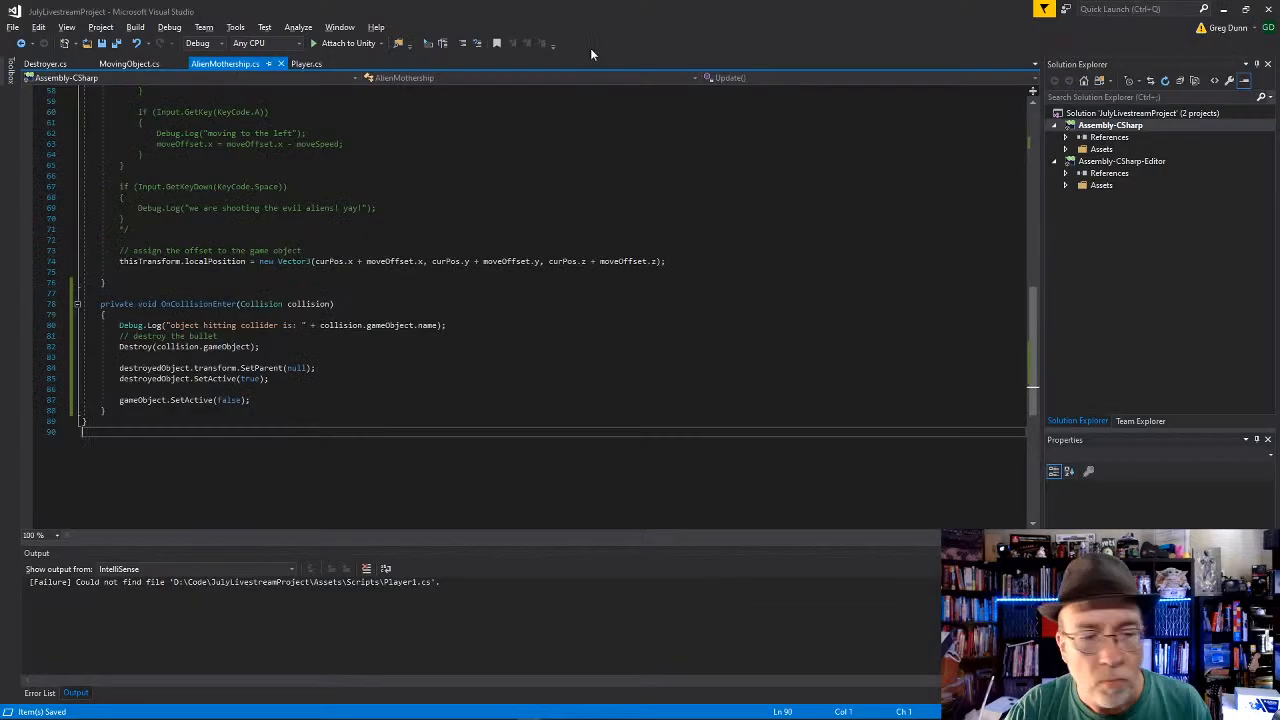
left_click(316, 368)
left_click(260, 347)
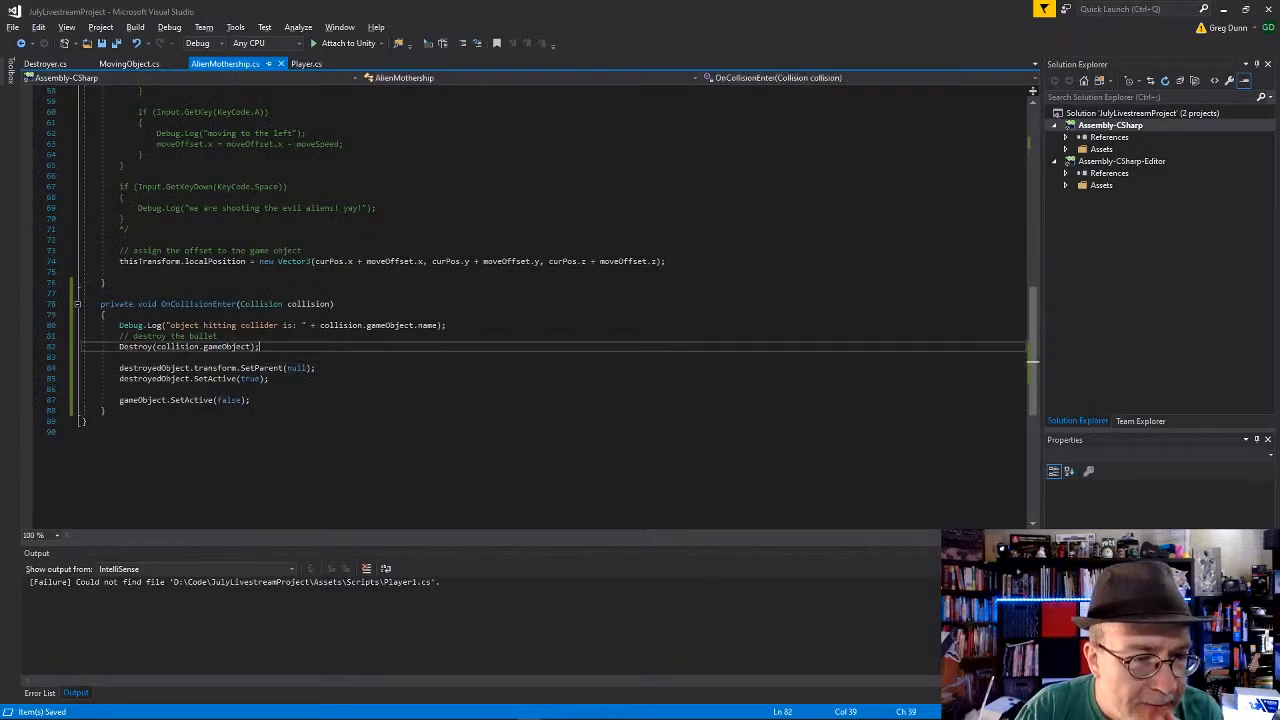
left_click(308, 379)
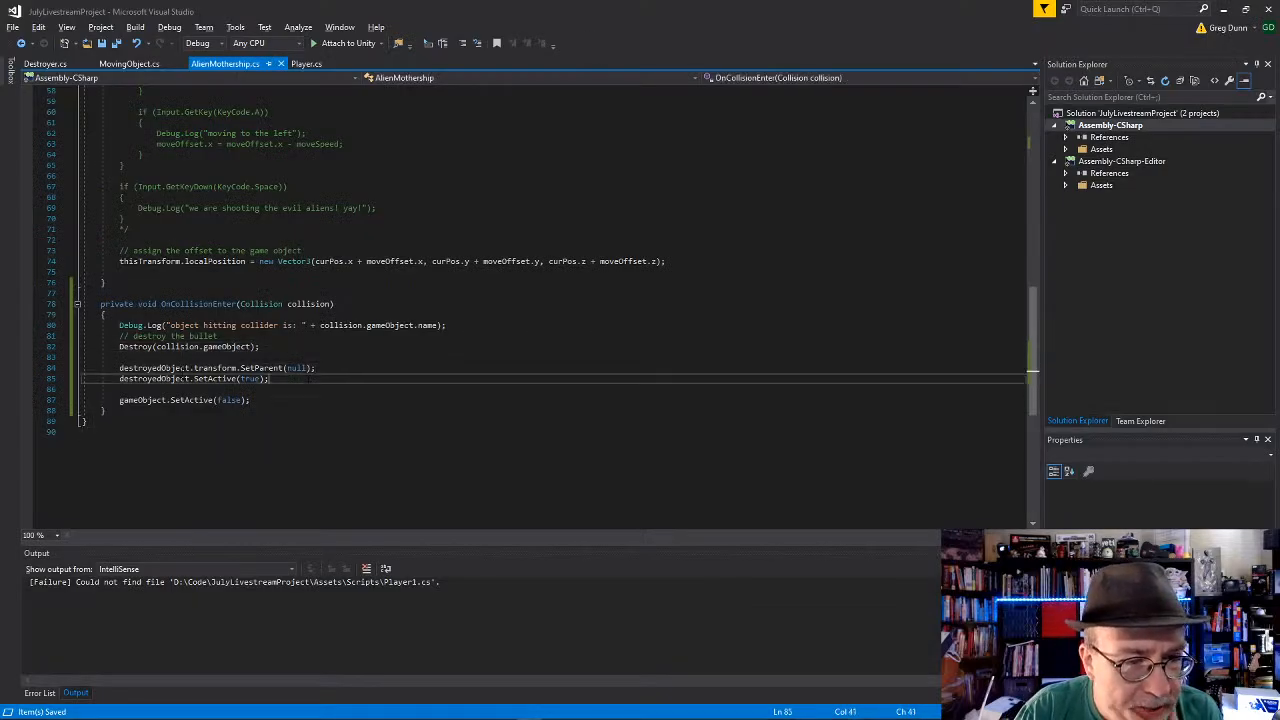
key("Down")
key("Down")
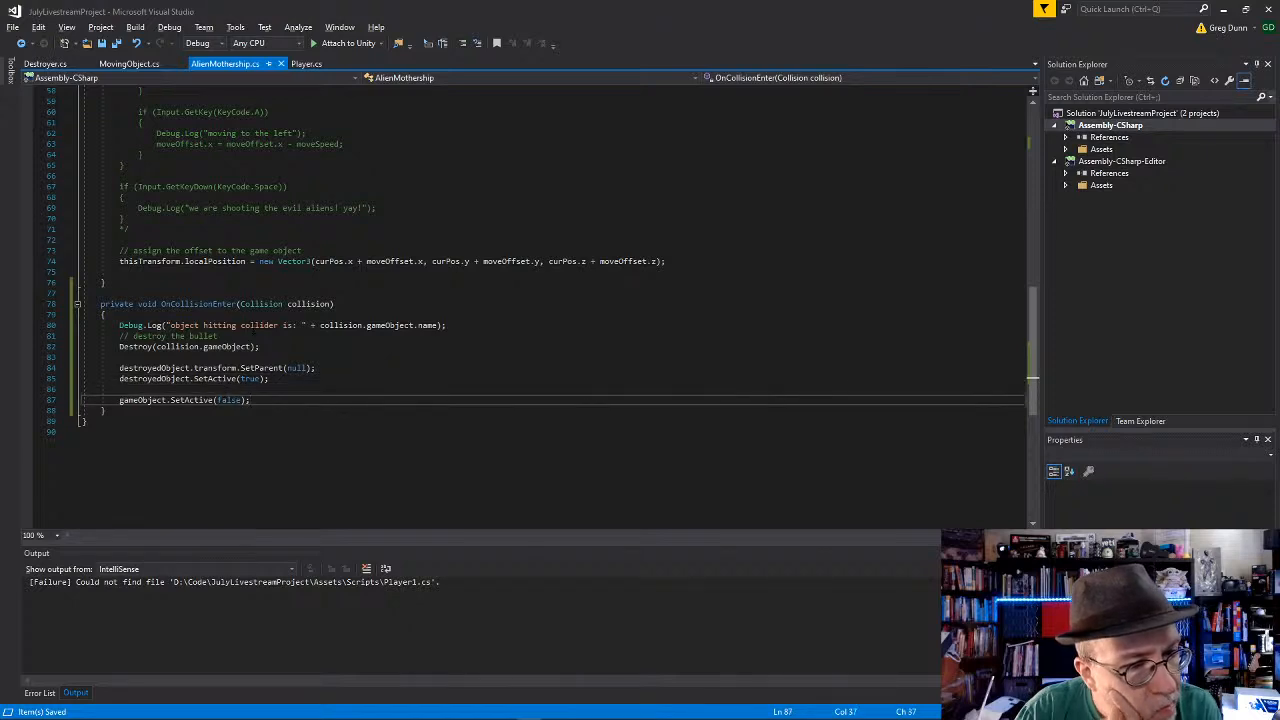
left_click(244, 325)
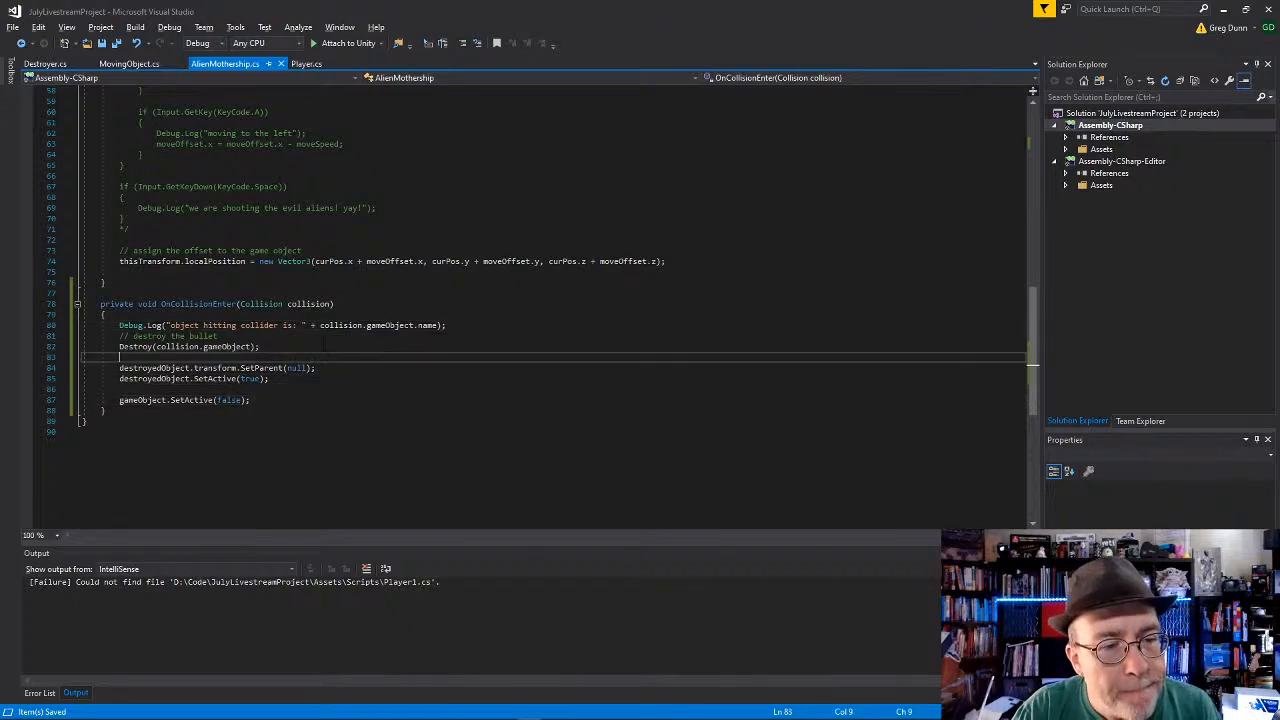
Step: Switch to Unity, select the Alien Mothership, and fire test bullets at it with a cleared console
key("alt+Tab")
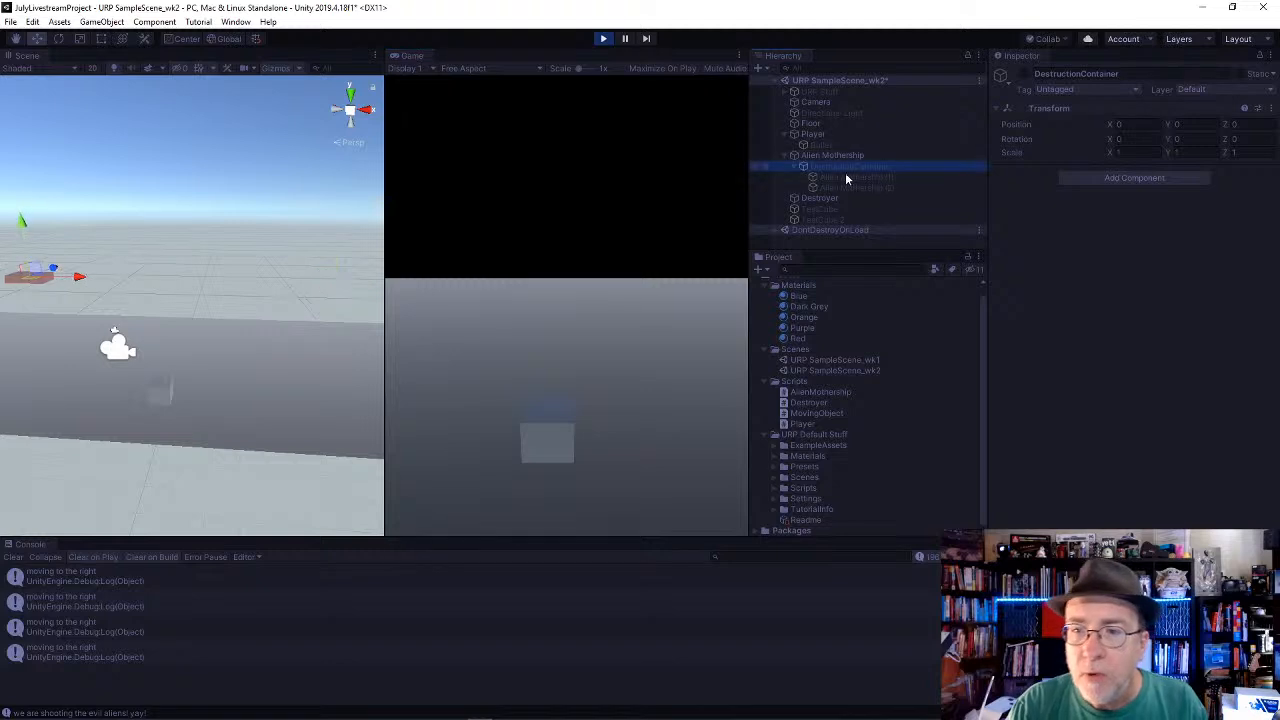
left_click(833, 155)
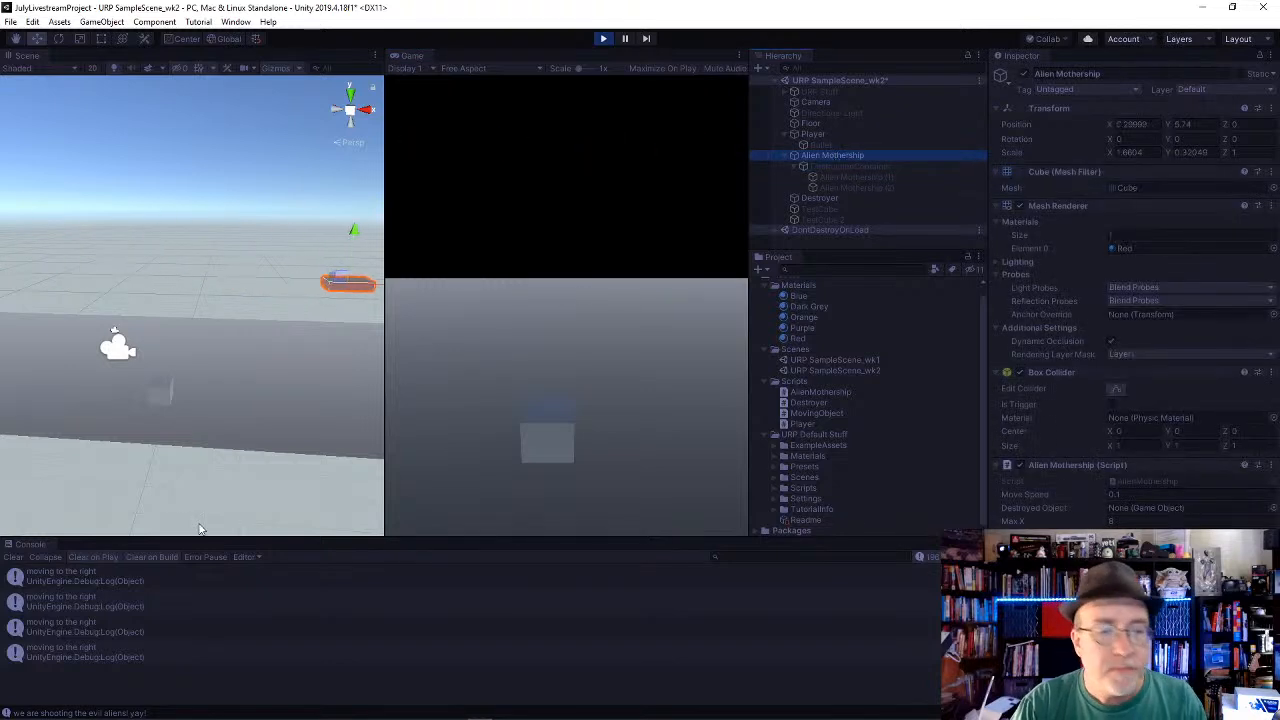
left_click(12, 557)
left_click(510, 420)
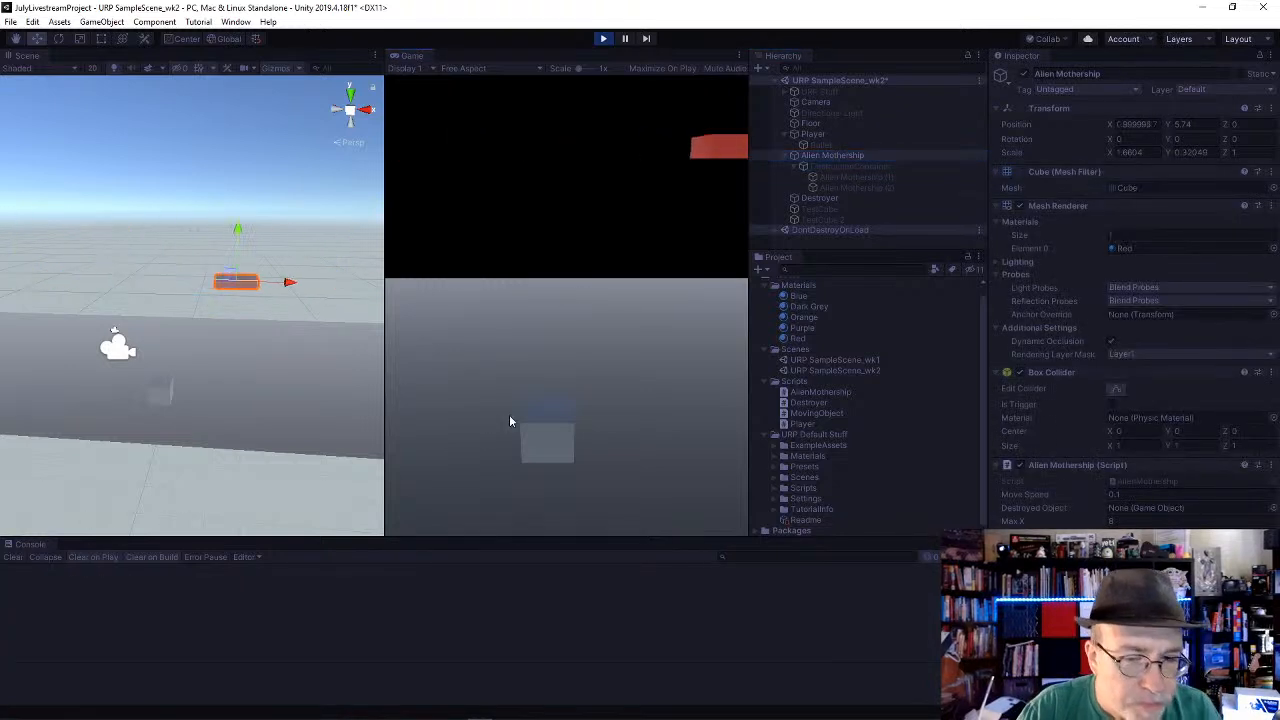
key("space")
key("space")
key("space")
key("space")
key("space")
key("space")
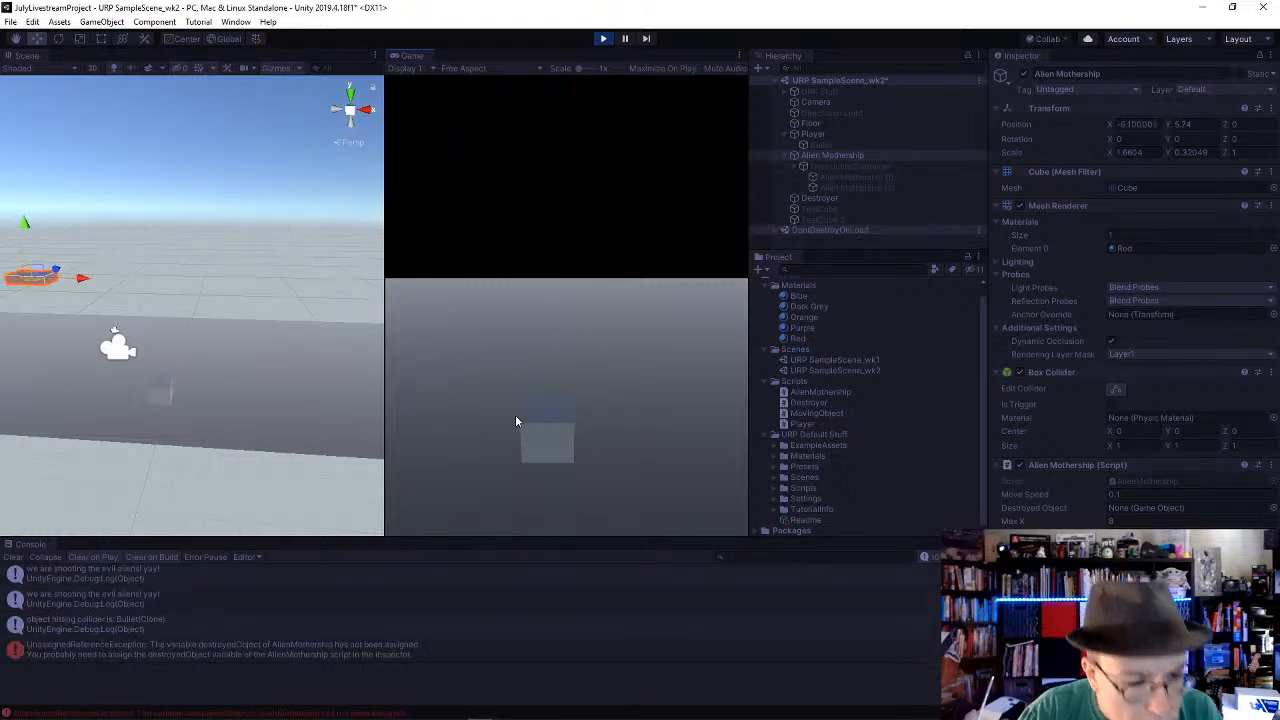
Step: Stop Play mode and assign DestructionContainer as the Destroyed Object of the Alien Mothership script
left_click(603, 40)
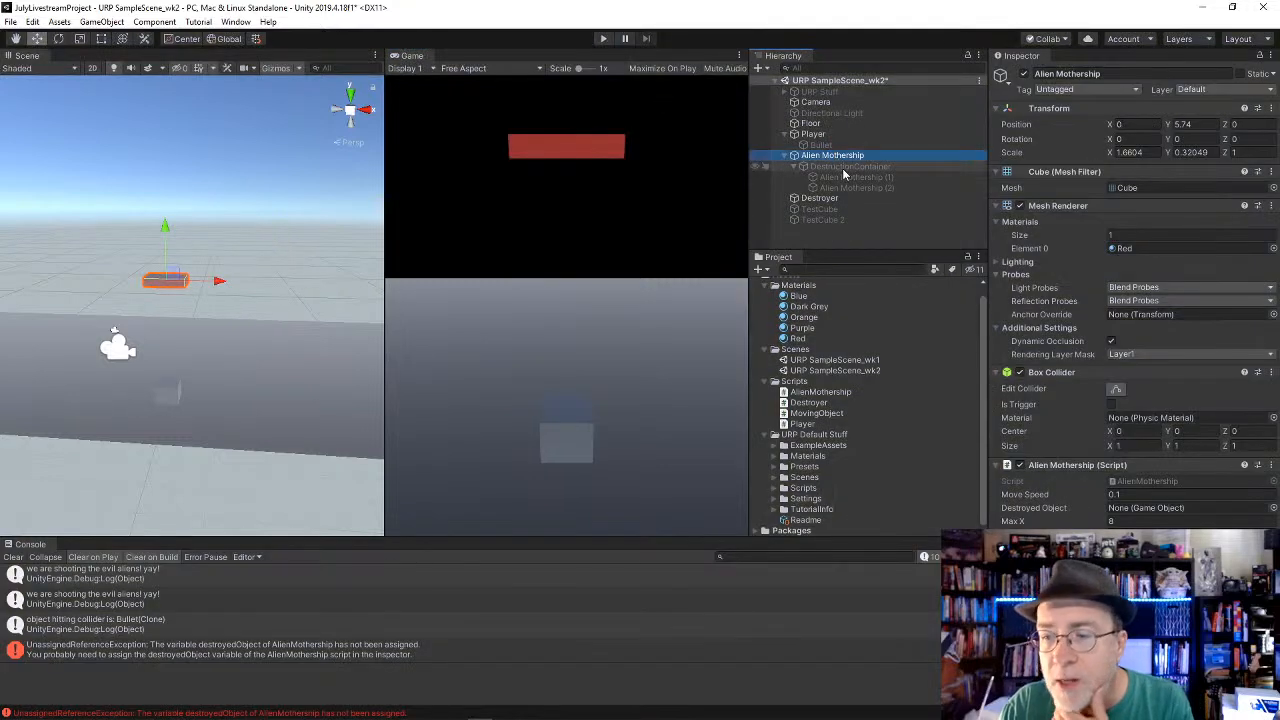
left_click_drag(843, 168, 1170, 512)
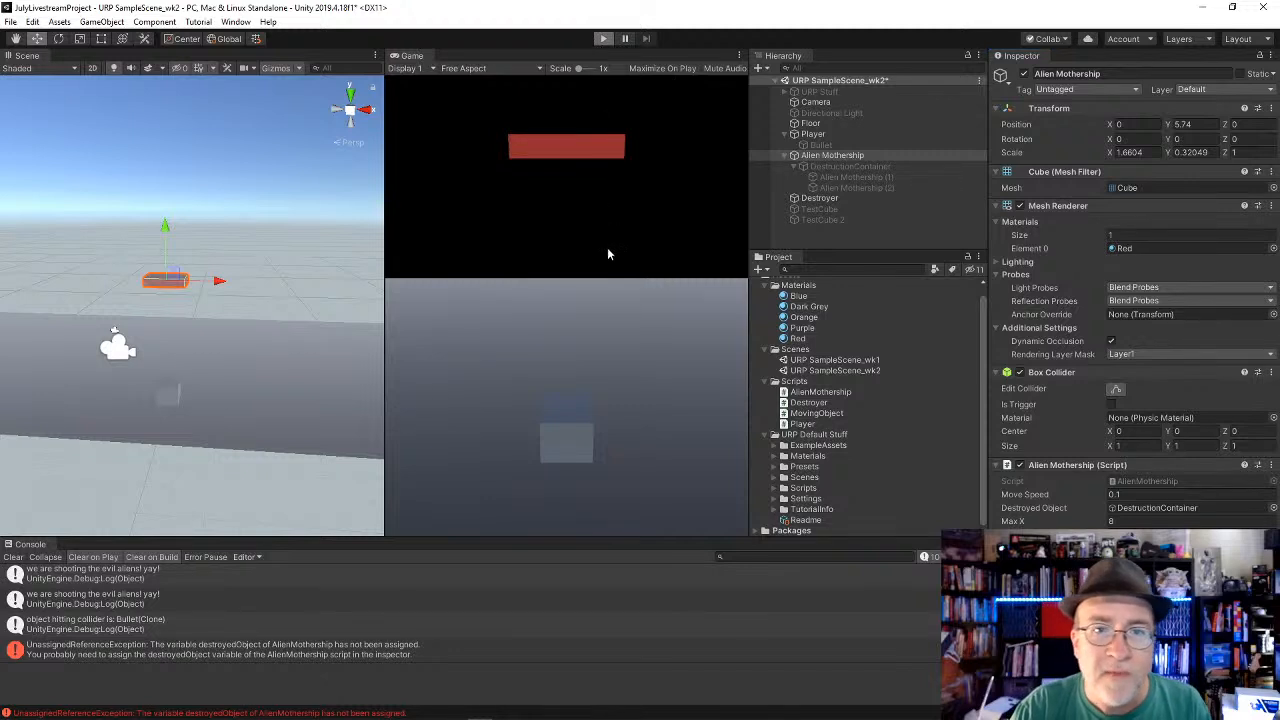
Step: Play-test shooting the Alien Mothership, widening the Game view to watch its pieces, and stop Play mode
key("ctrl+p")
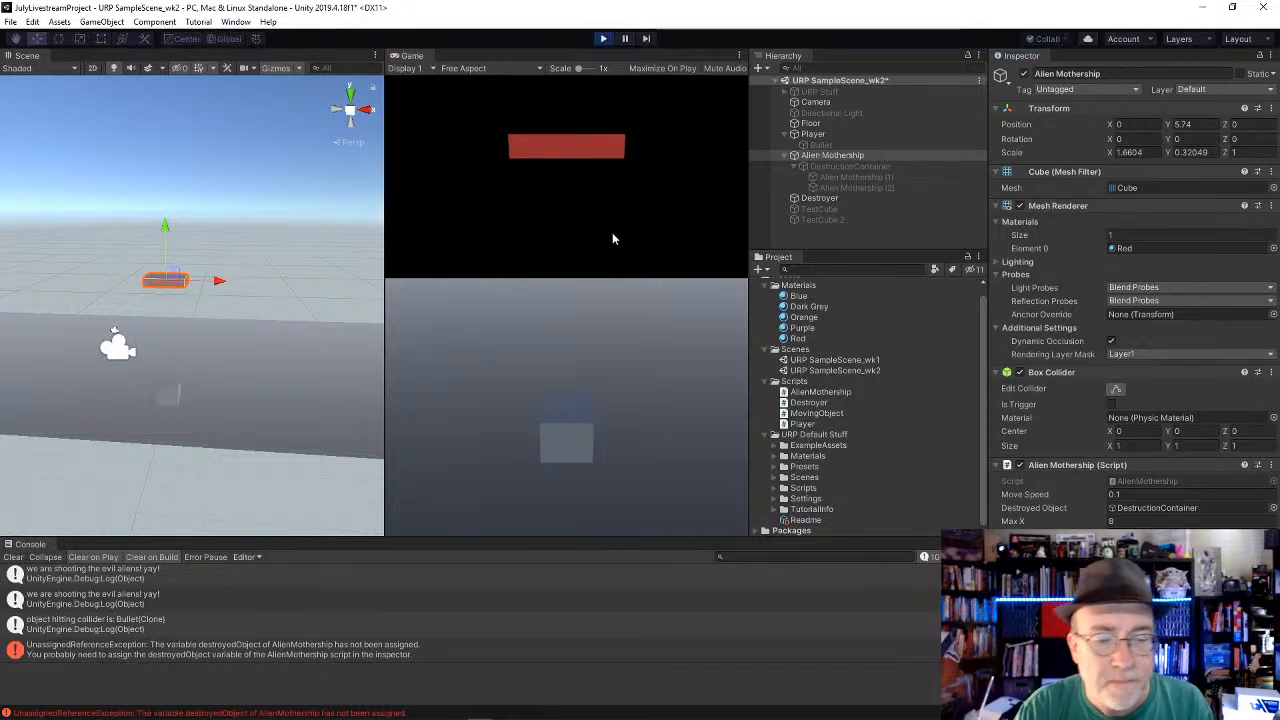
key("space")
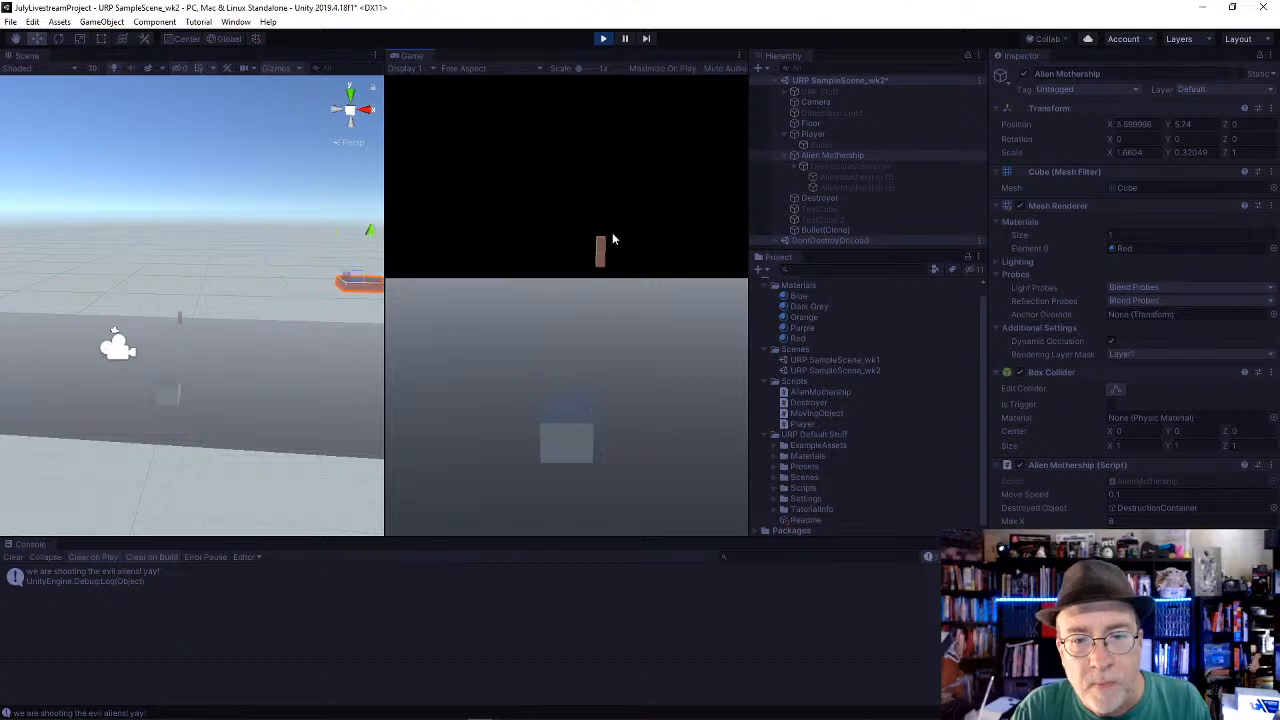
key("space")
key("space")
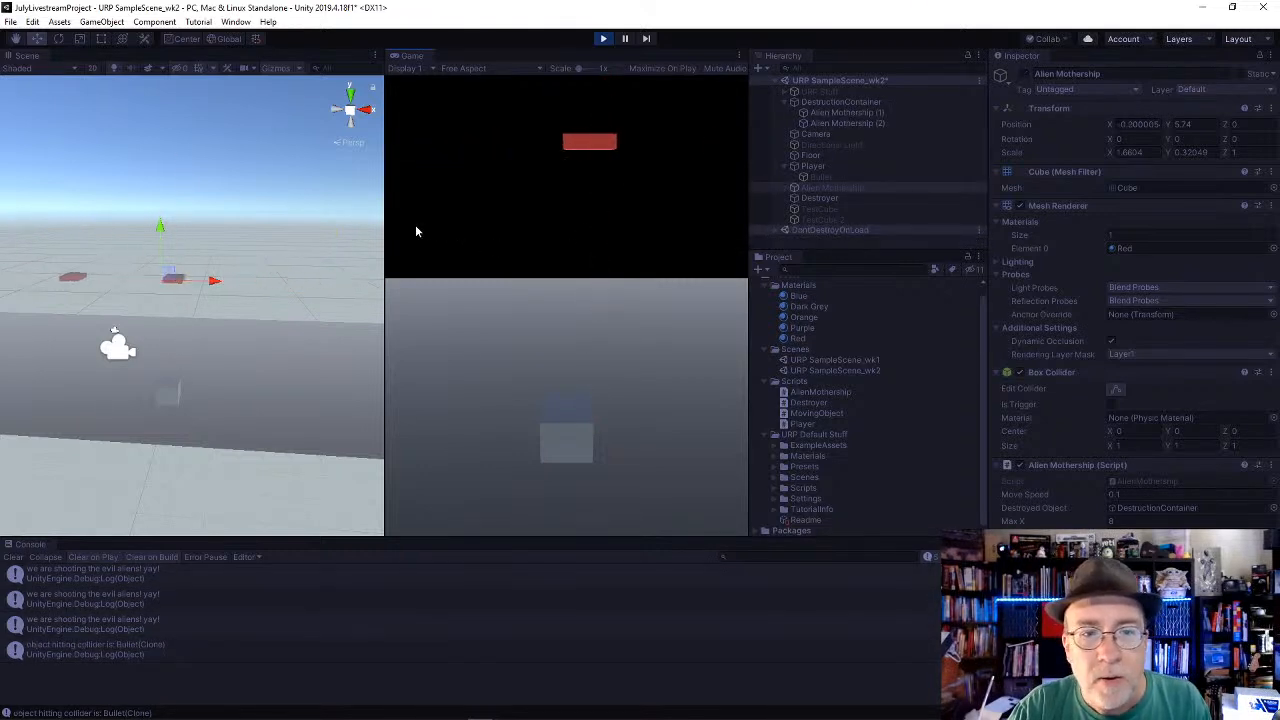
left_click_drag(384, 240, 249, 240)
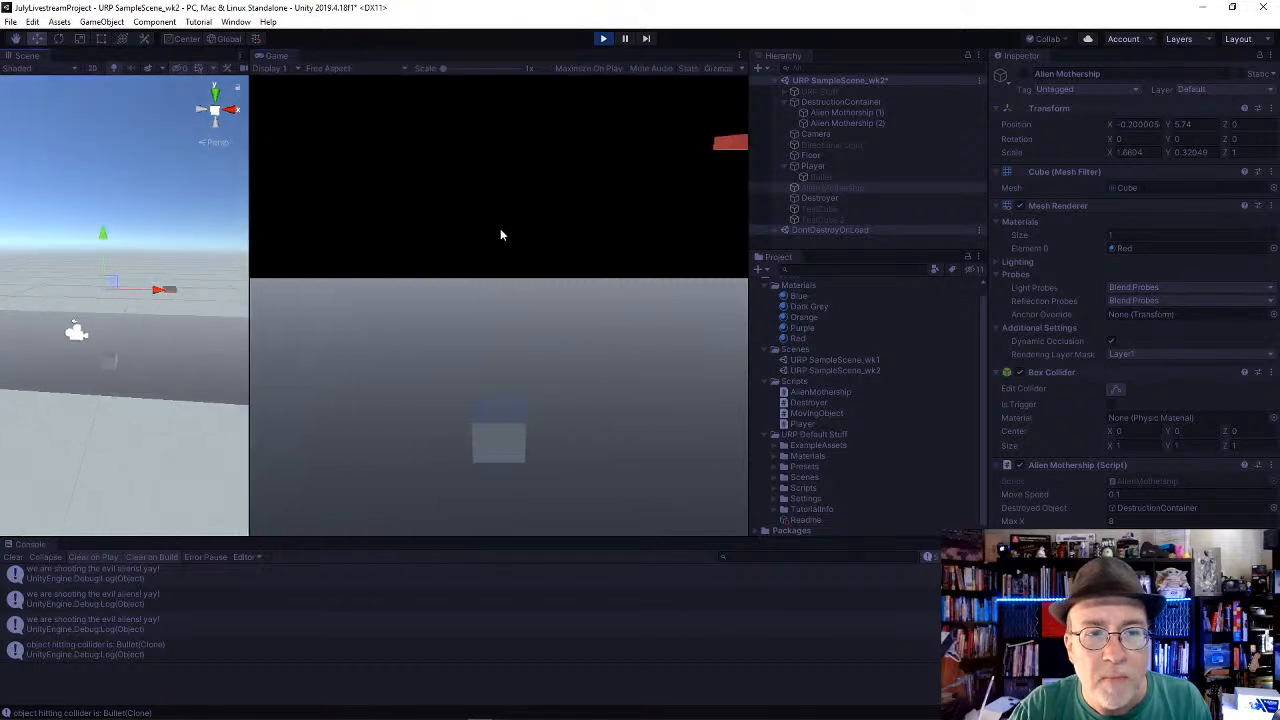
left_click(604, 38)
Step: Apply the Blue material to Alien Mothership (1) and the Purple material to Alien Mothership (2)
left_click(822, 177)
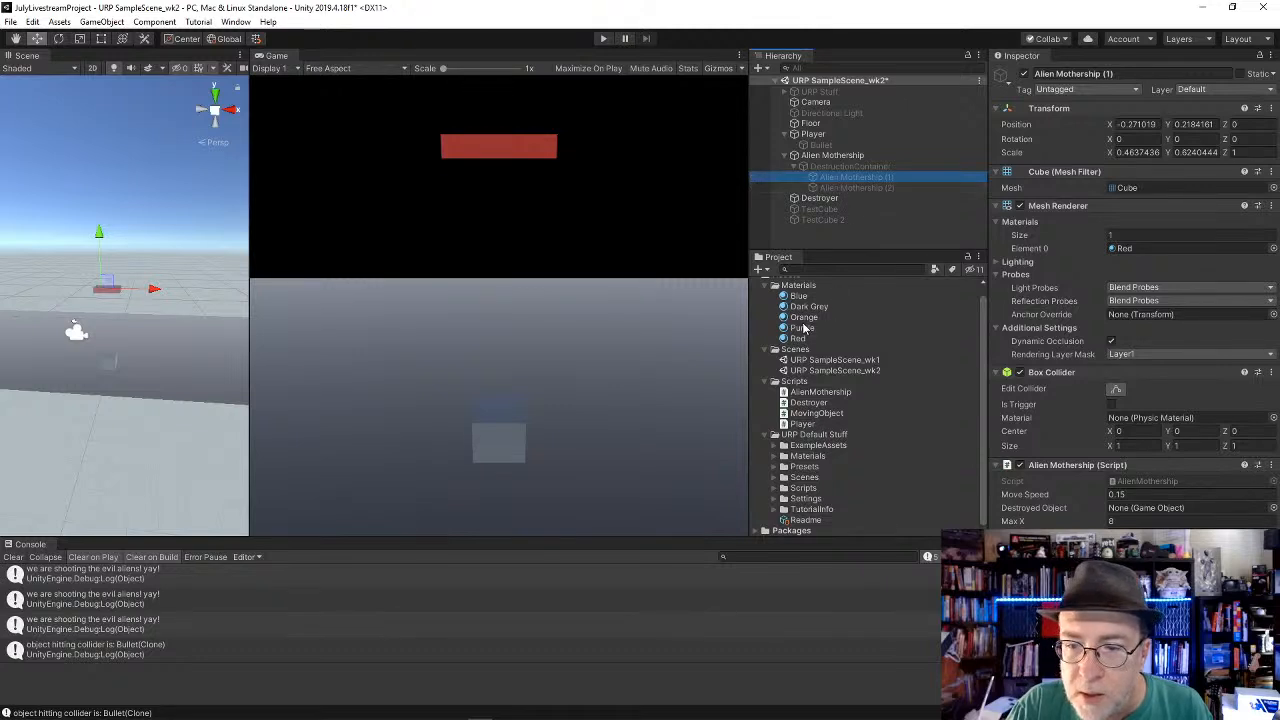
left_click_drag(799, 296, 1125, 250)
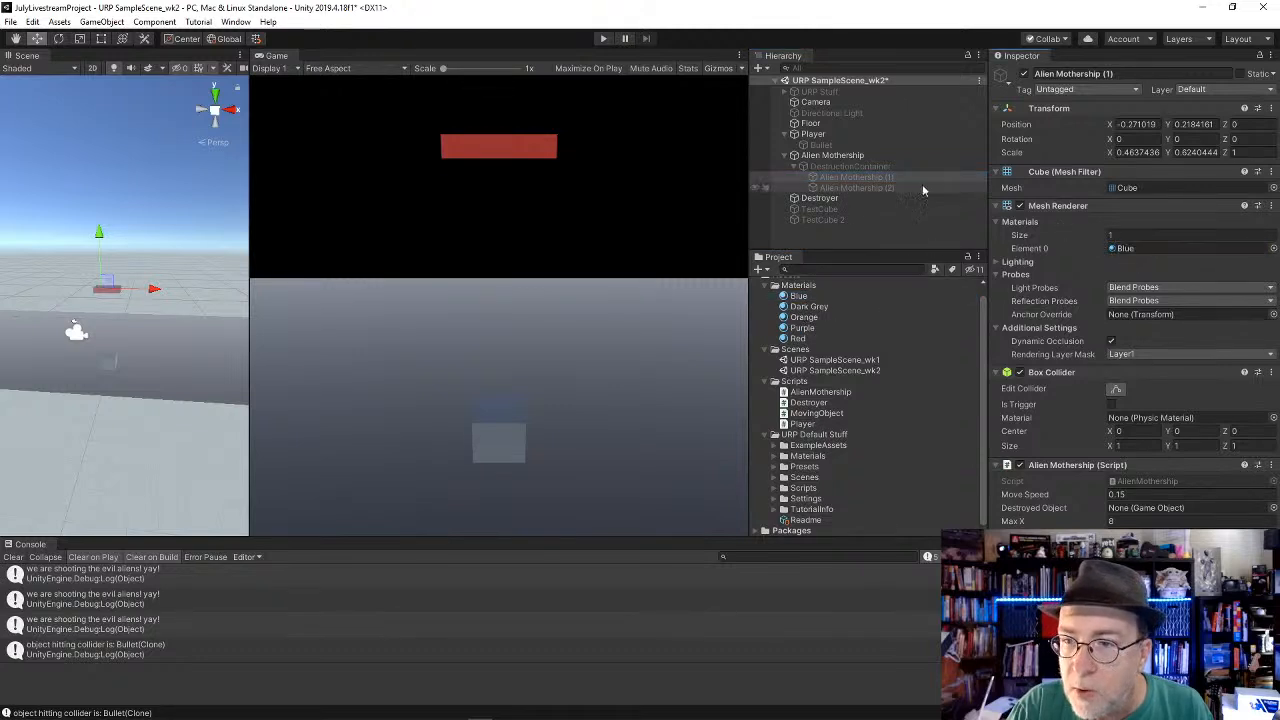
left_click(869, 188)
left_click_drag(810, 330, 1125, 250)
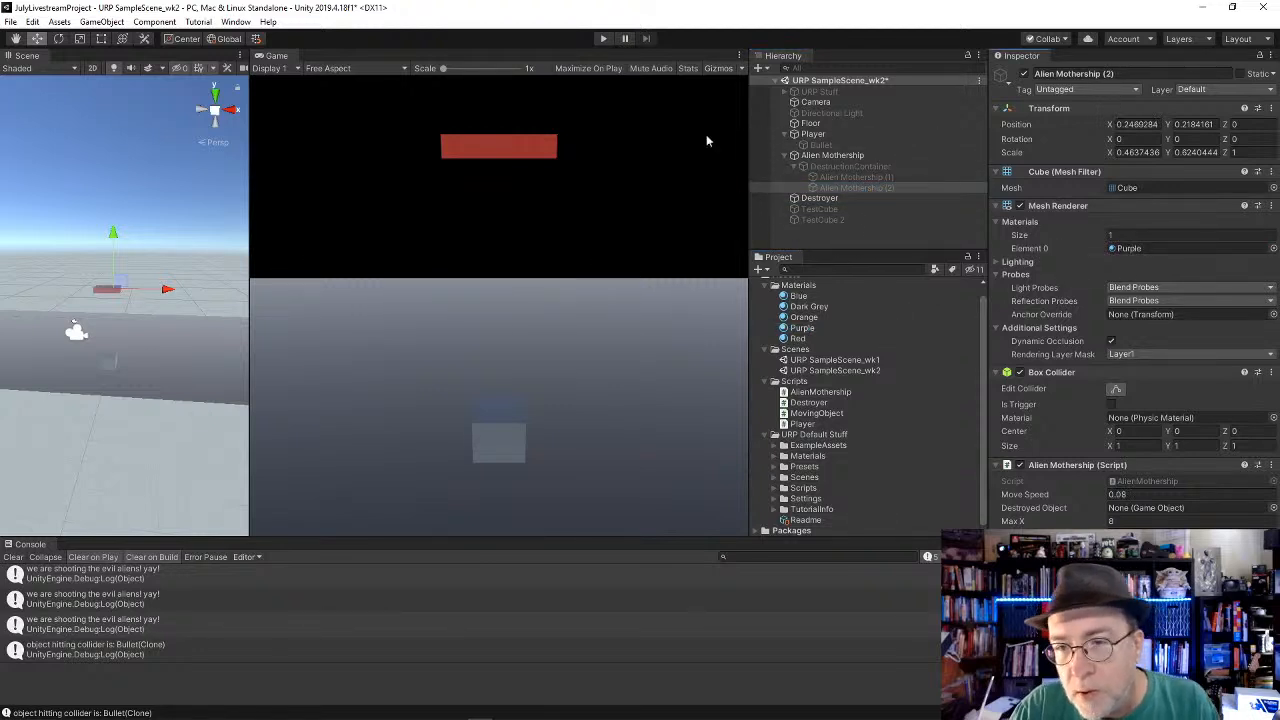
Step: Start Play mode and shoot the Alien Mothership to test the recoloured pieces
left_click(608, 39)
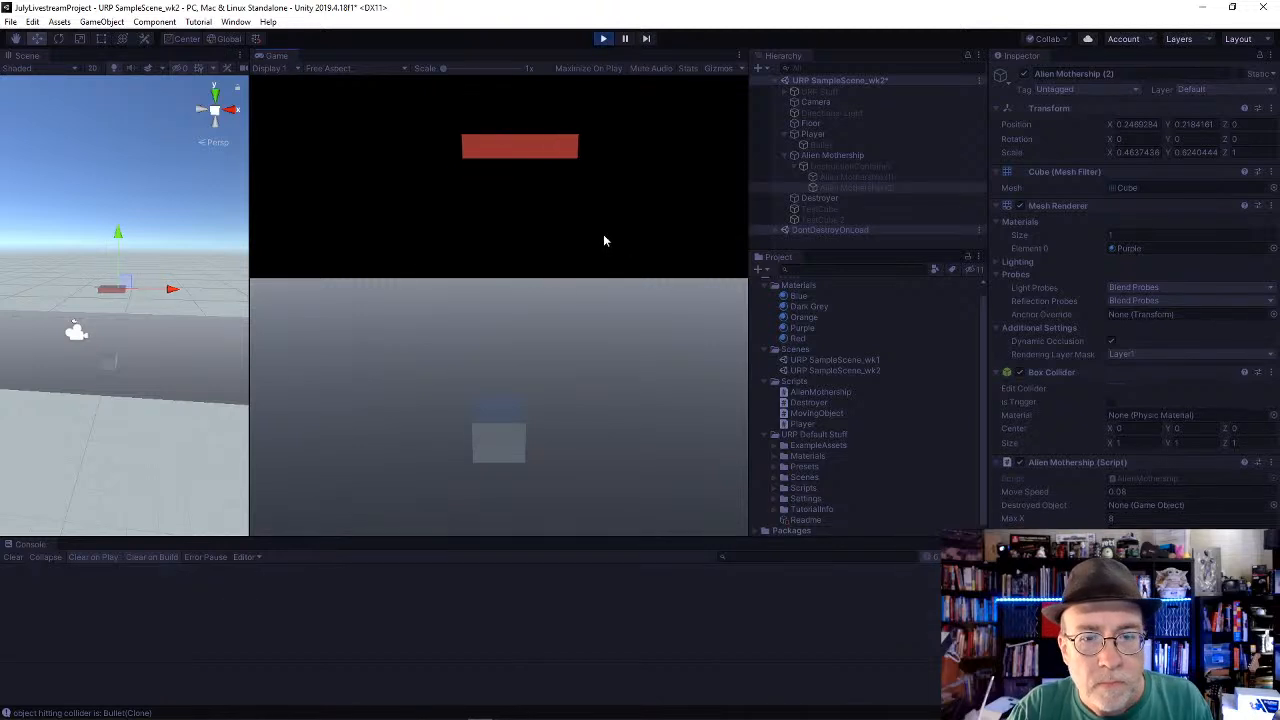
key("space")
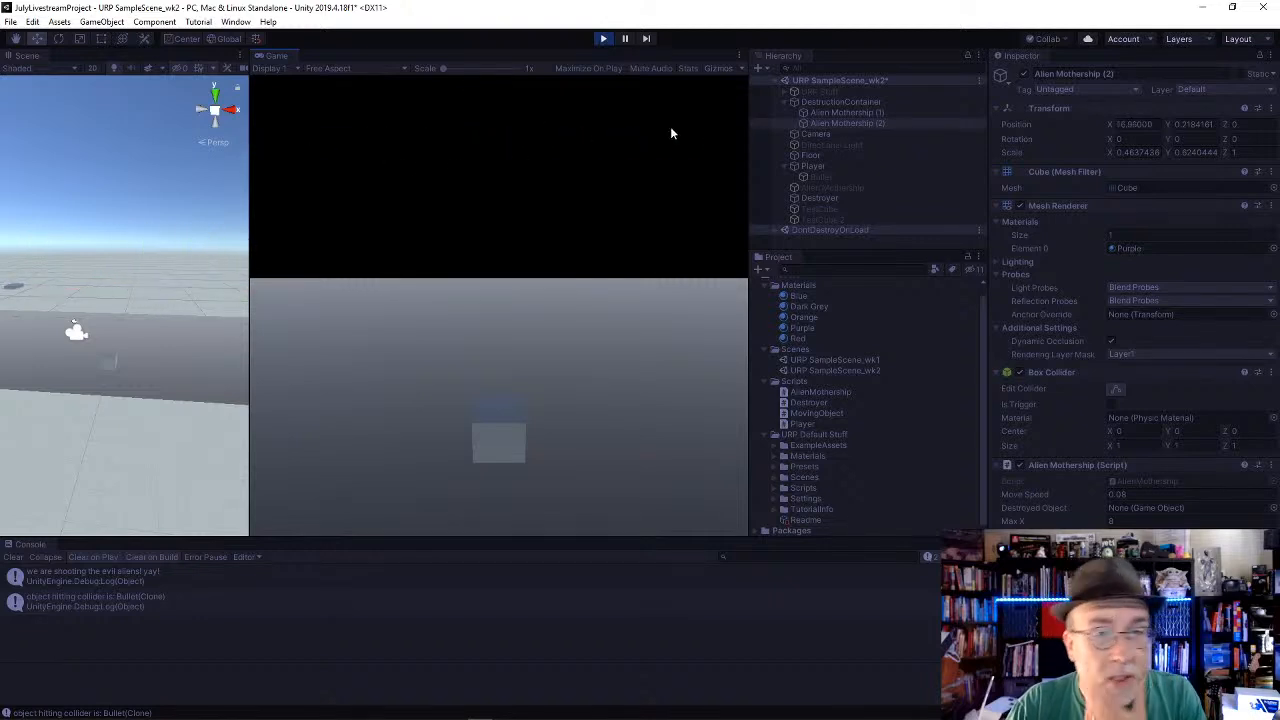
Step: Widen the Camera's field of view to about 85 in Play mode to watch the moving pieces, and stop Play mode
left_click(818, 133)
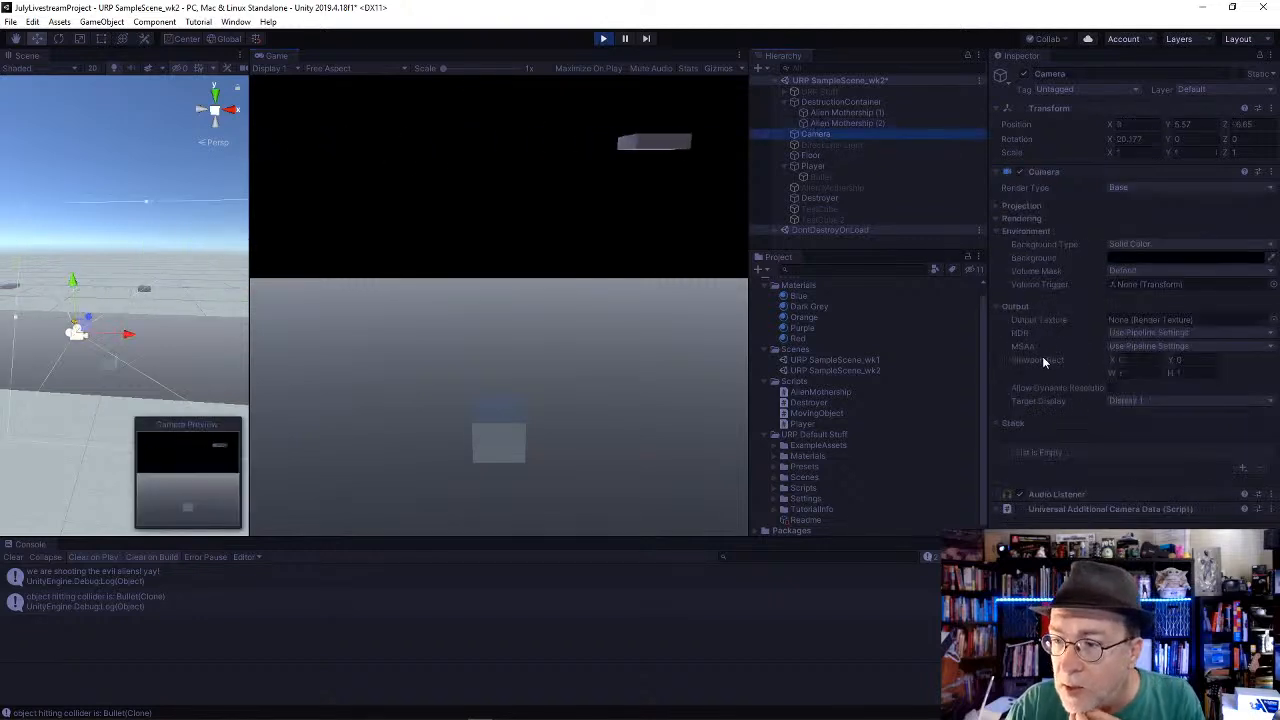
left_click(994, 205)
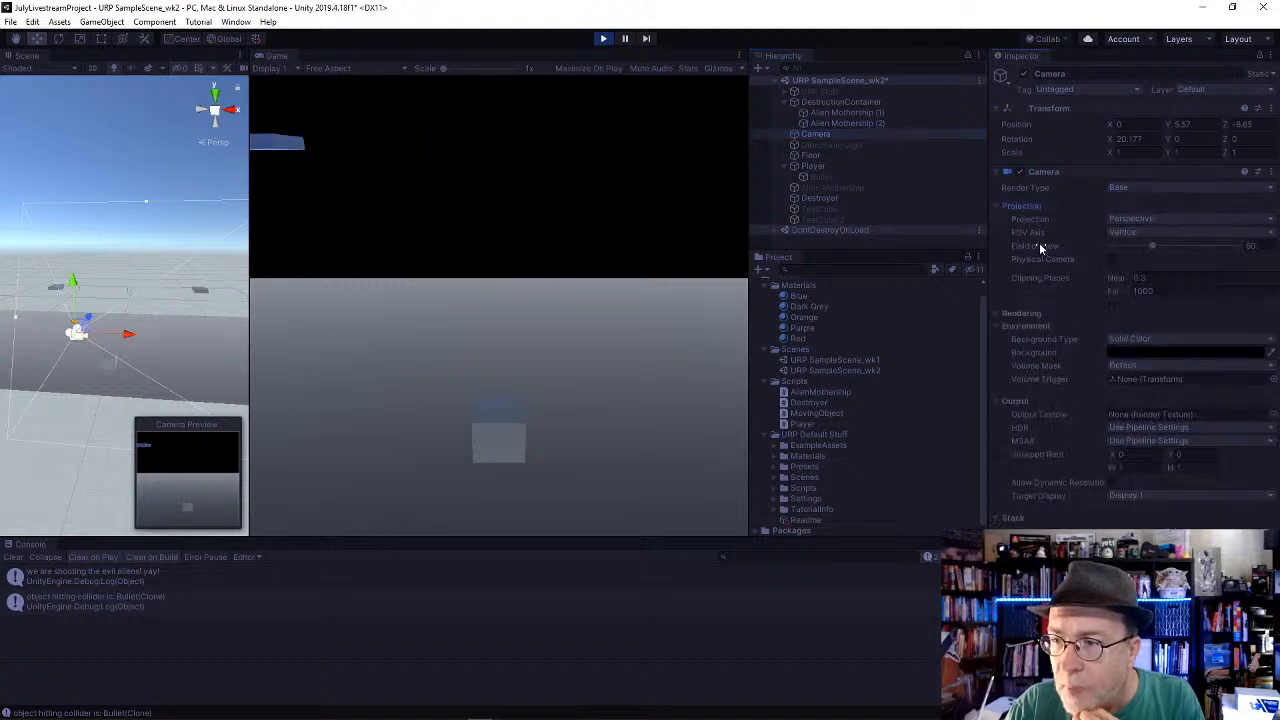
left_click_drag(1140, 246, 1170, 246)
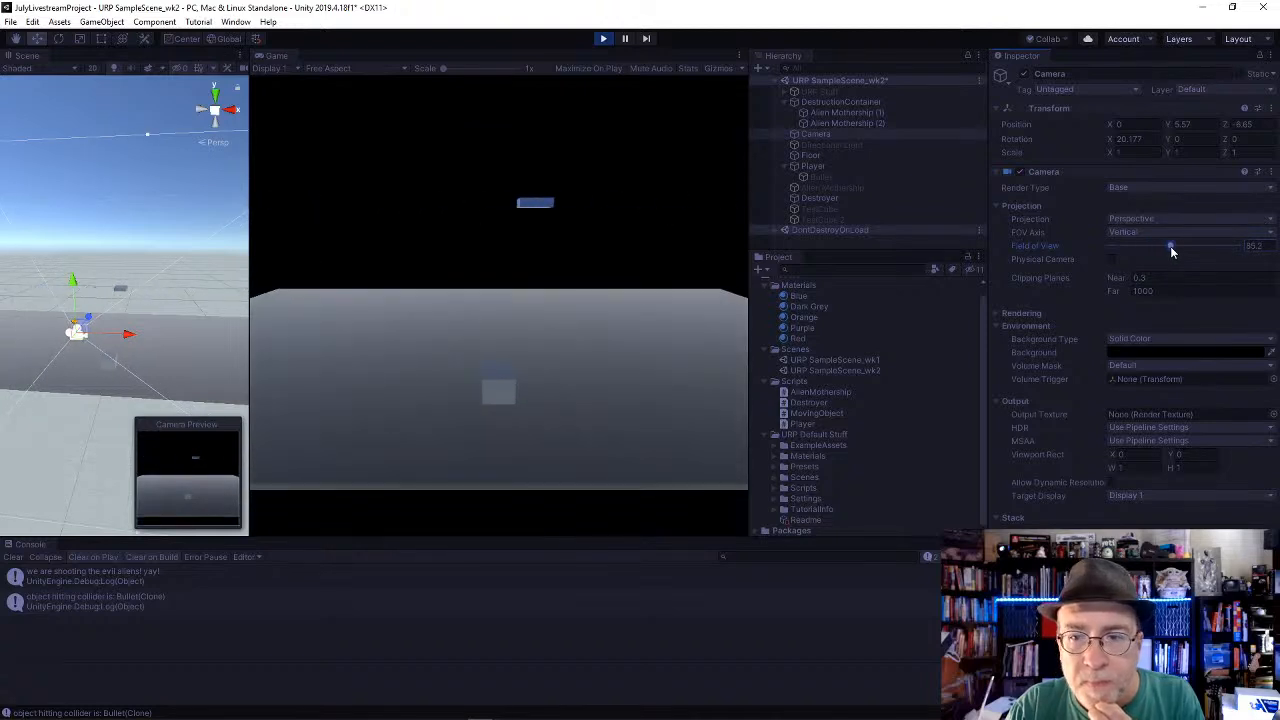
left_click(604, 39)
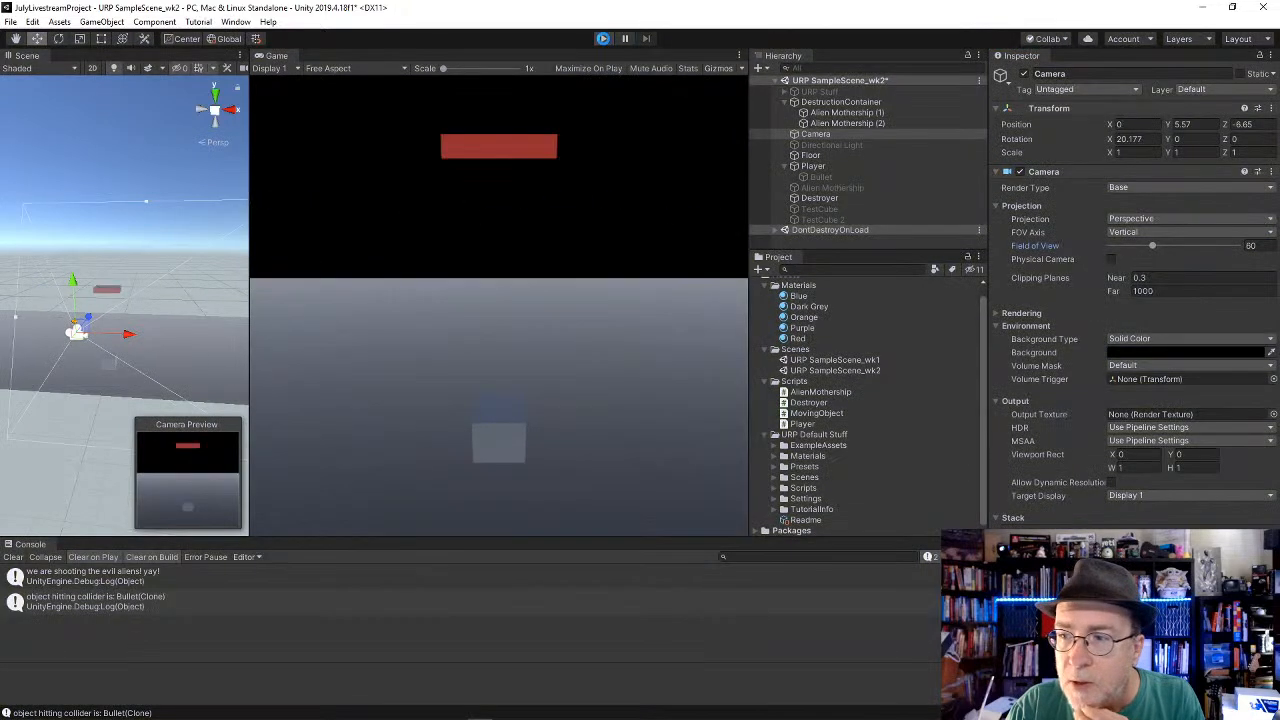
Step: Play-test shooting the Alien Mothership with the Camera's field of view widened to 105, and stop Play mode
left_click(604, 39)
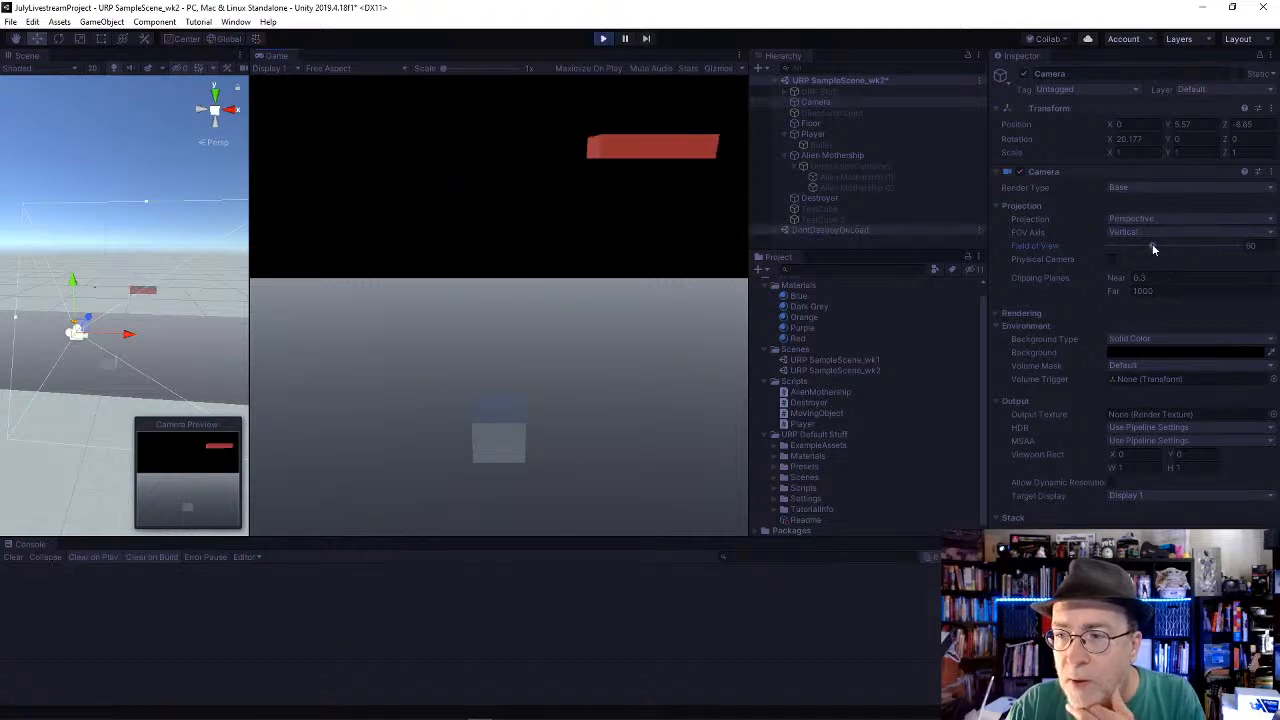
left_click_drag(1152, 249, 1185, 249)
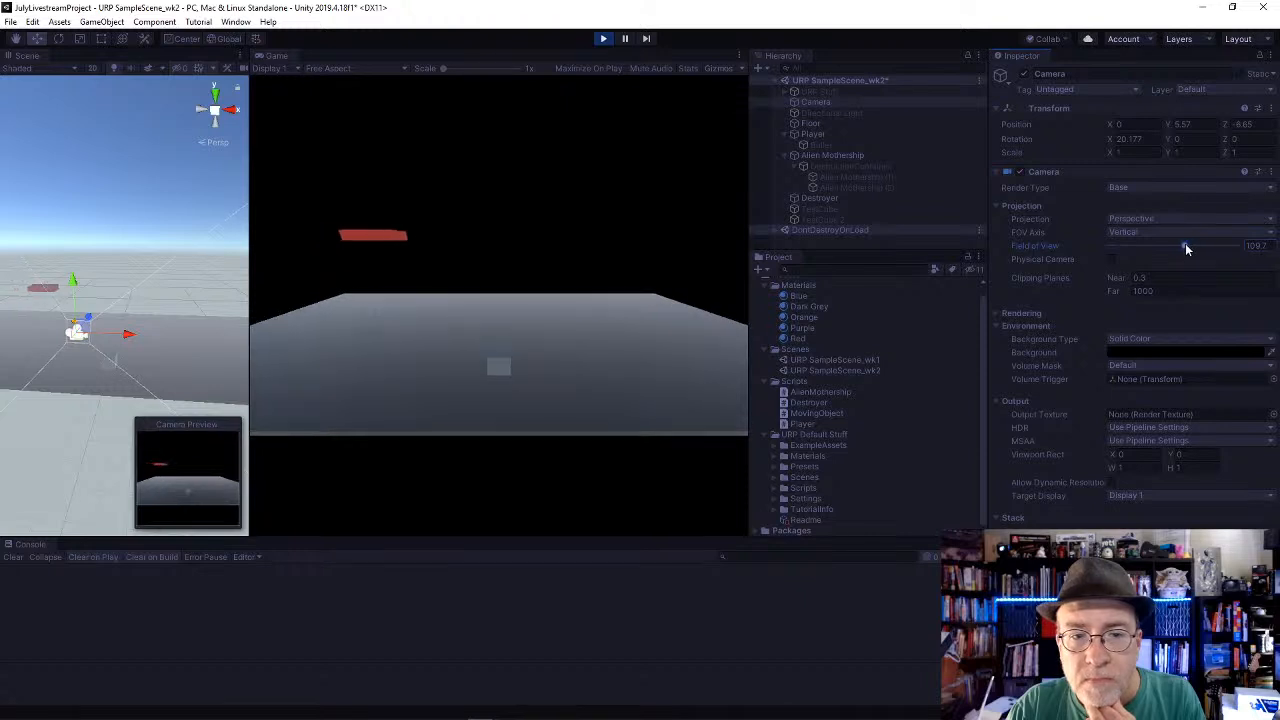
key("Left")
key("space")
key("space")
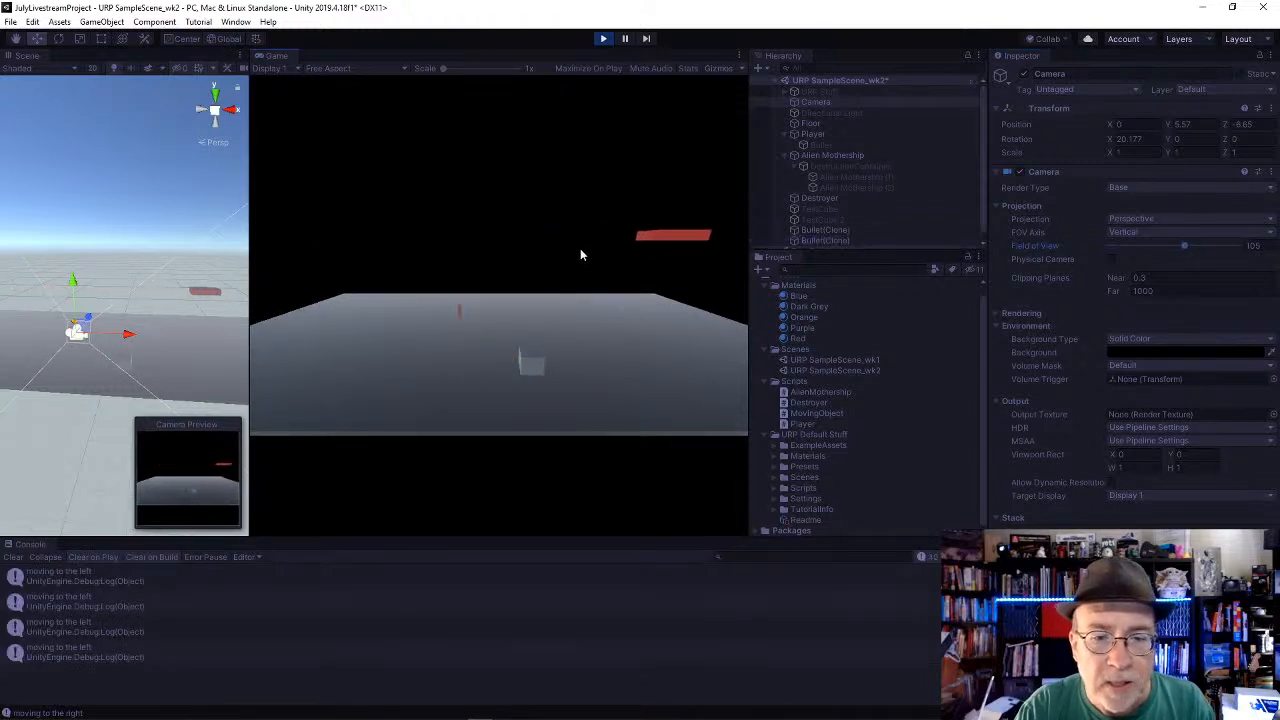
key("Right")
key("space")
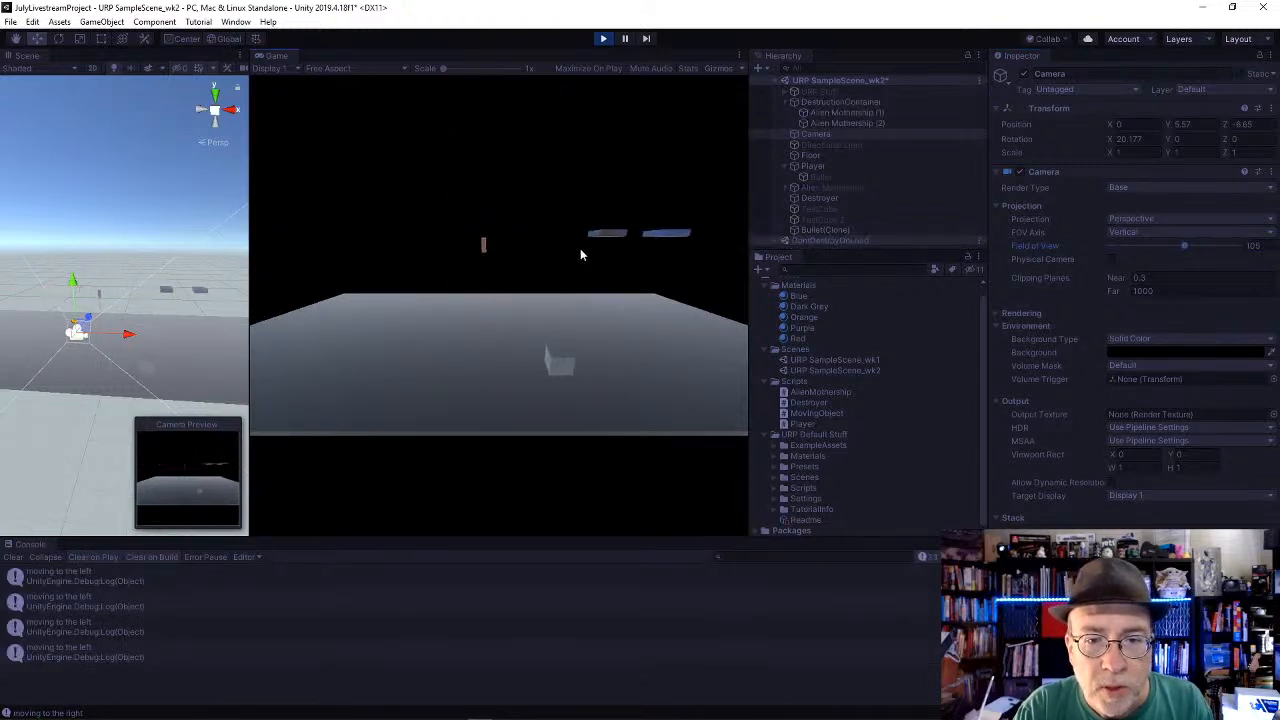
key("Left")
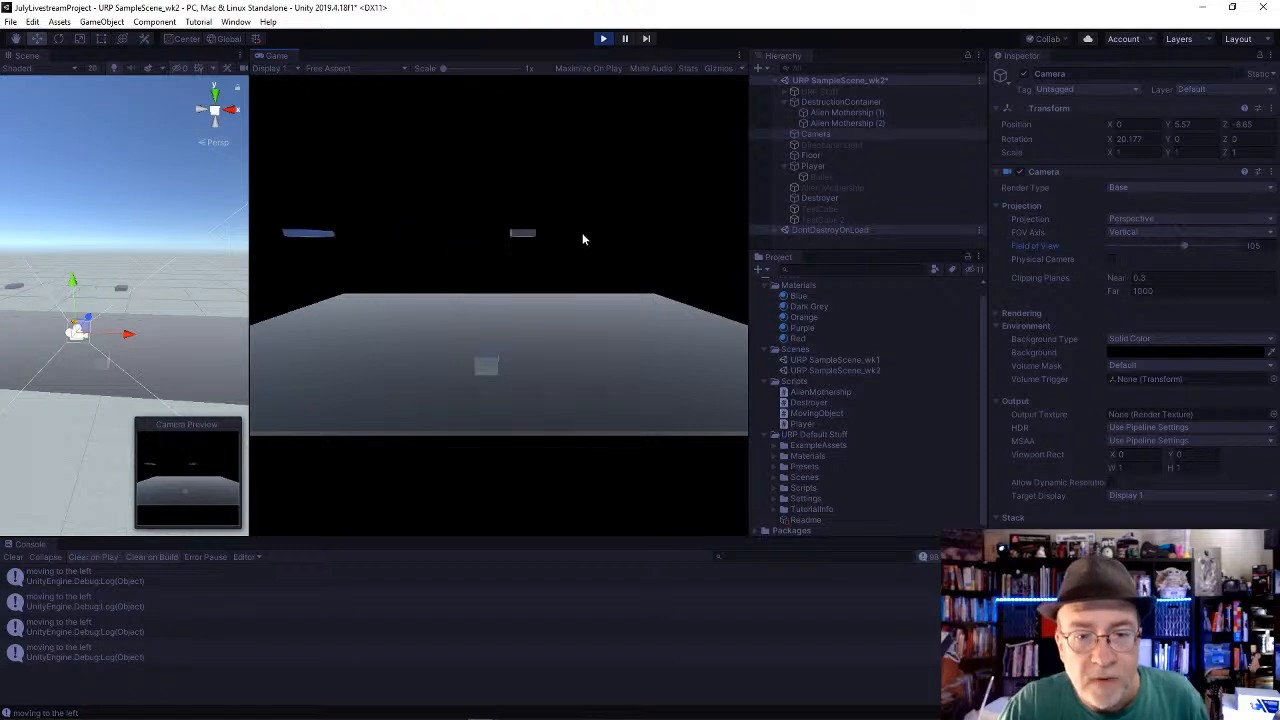
left_click(603, 38)
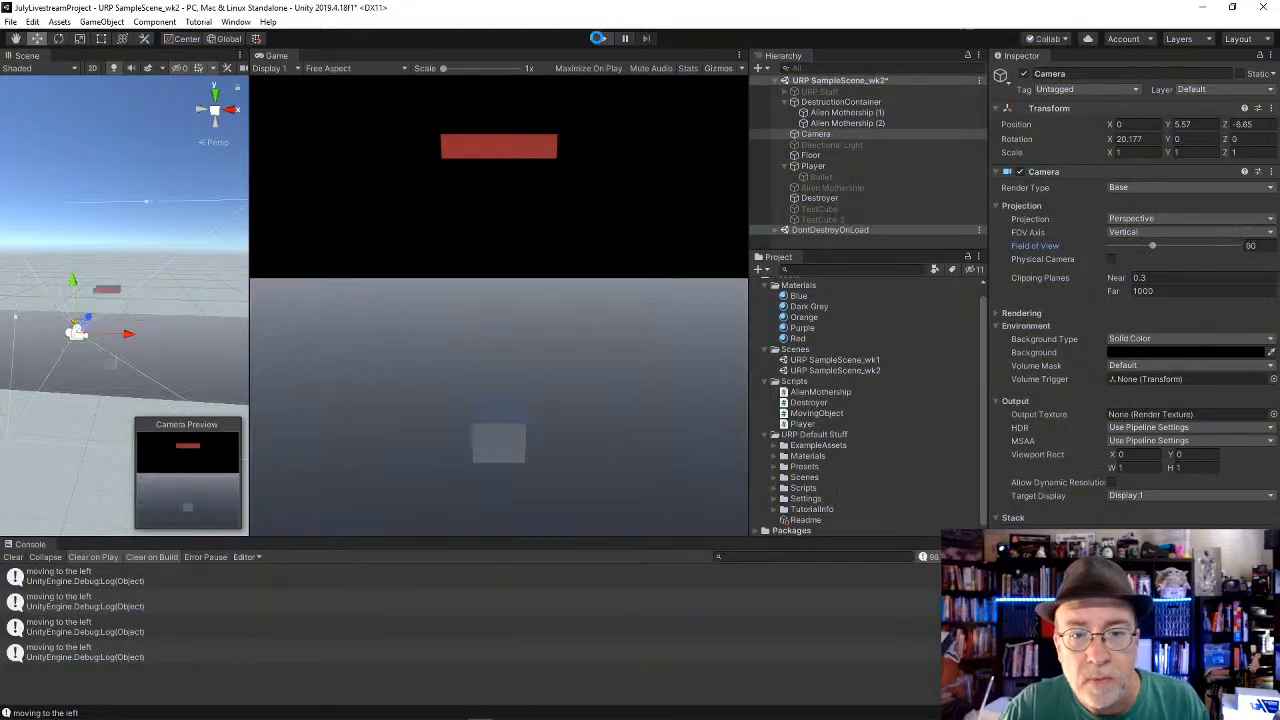
Step: Activate the DestructionContainer object under the Alien Mothership
left_click(845, 166)
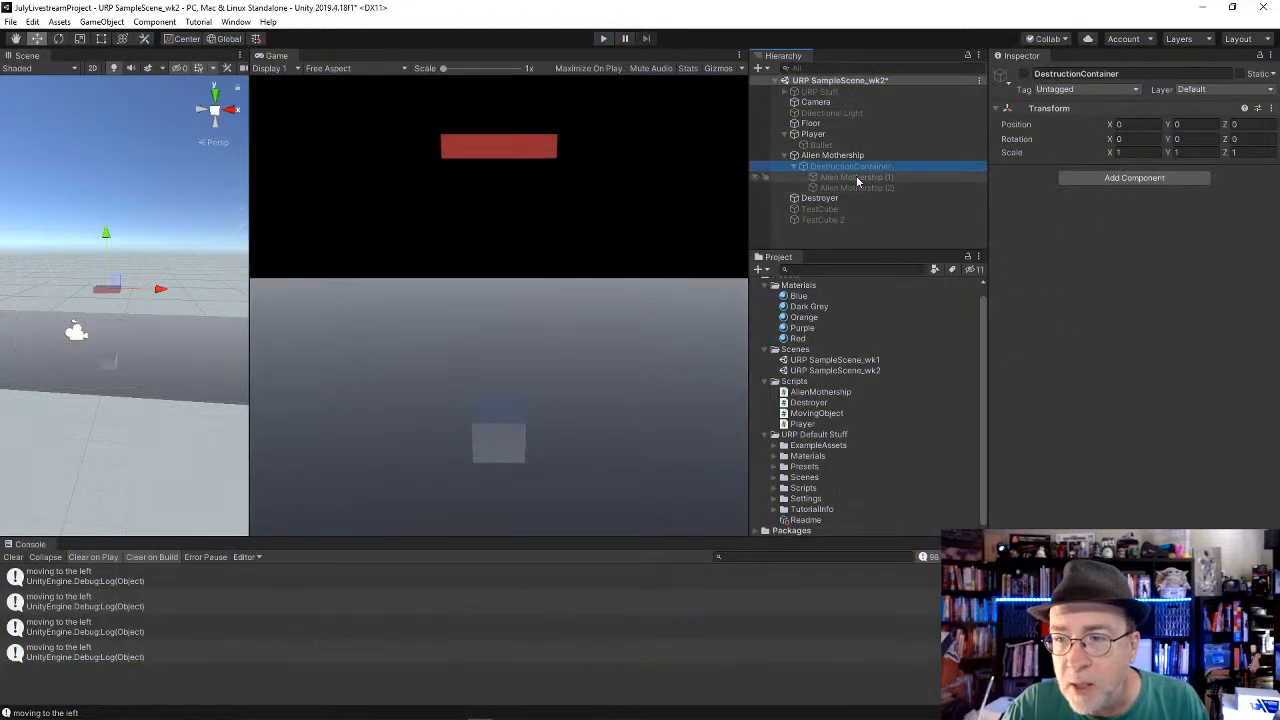
left_click(858, 178)
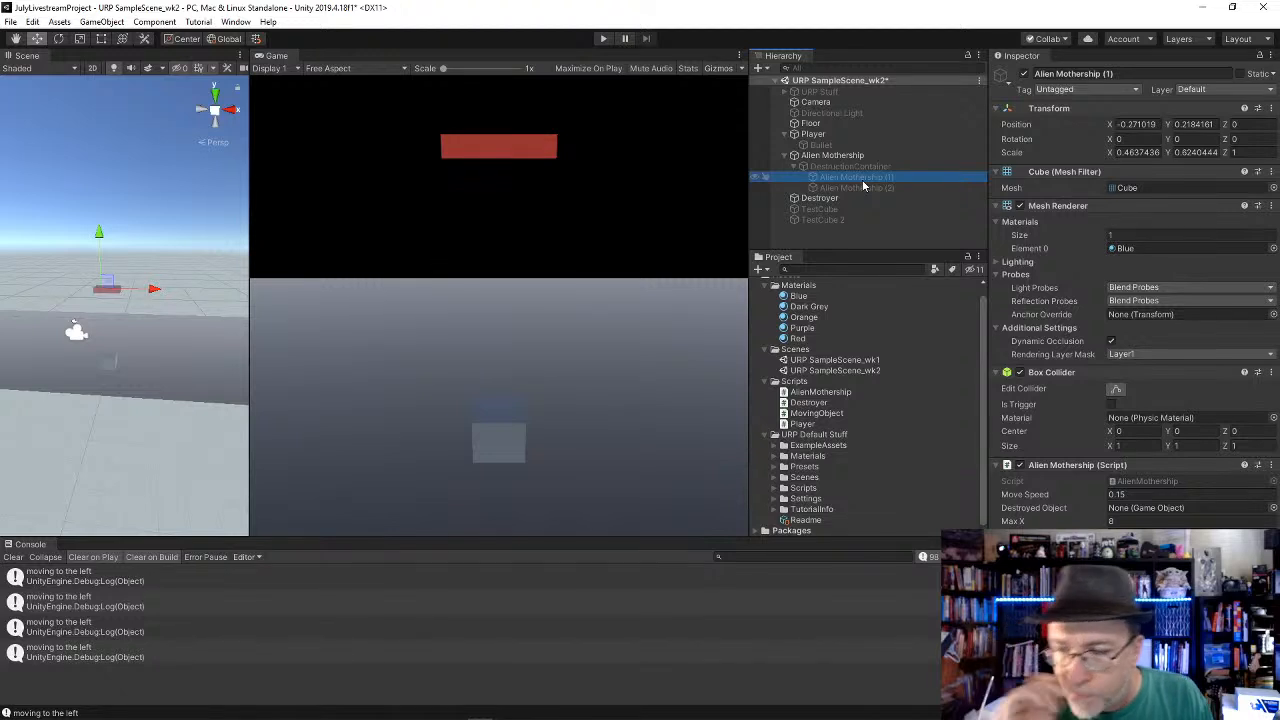
left_click(845, 166)
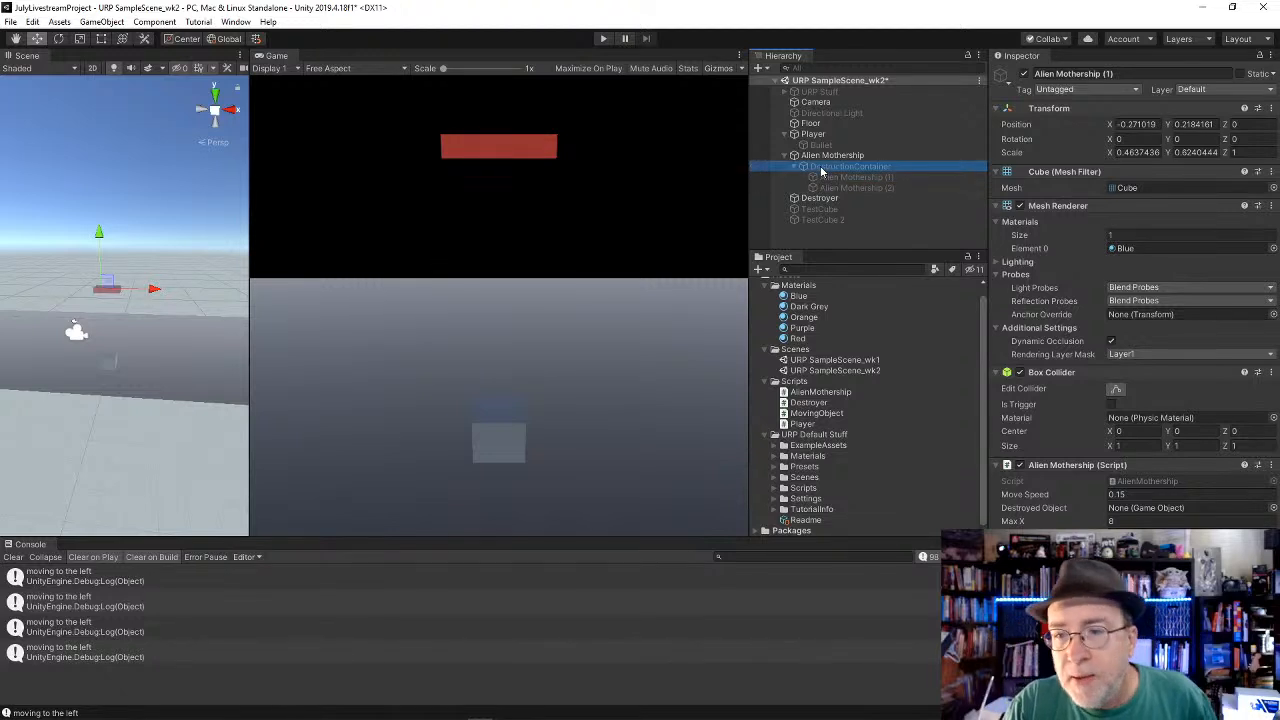
left_click(1023, 74)
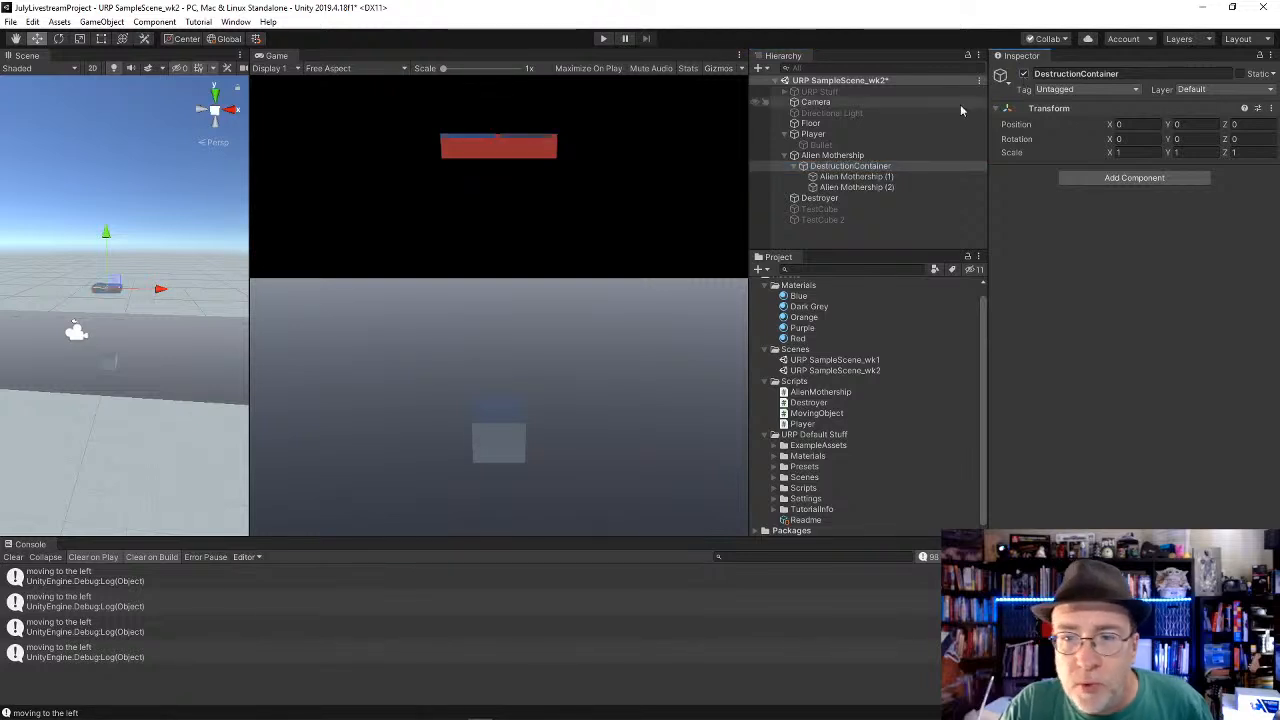
Step: Remove the Alien Mothership script component from both Alien Mothership (1) and Alien Mothership (2)
left_click(832, 176)
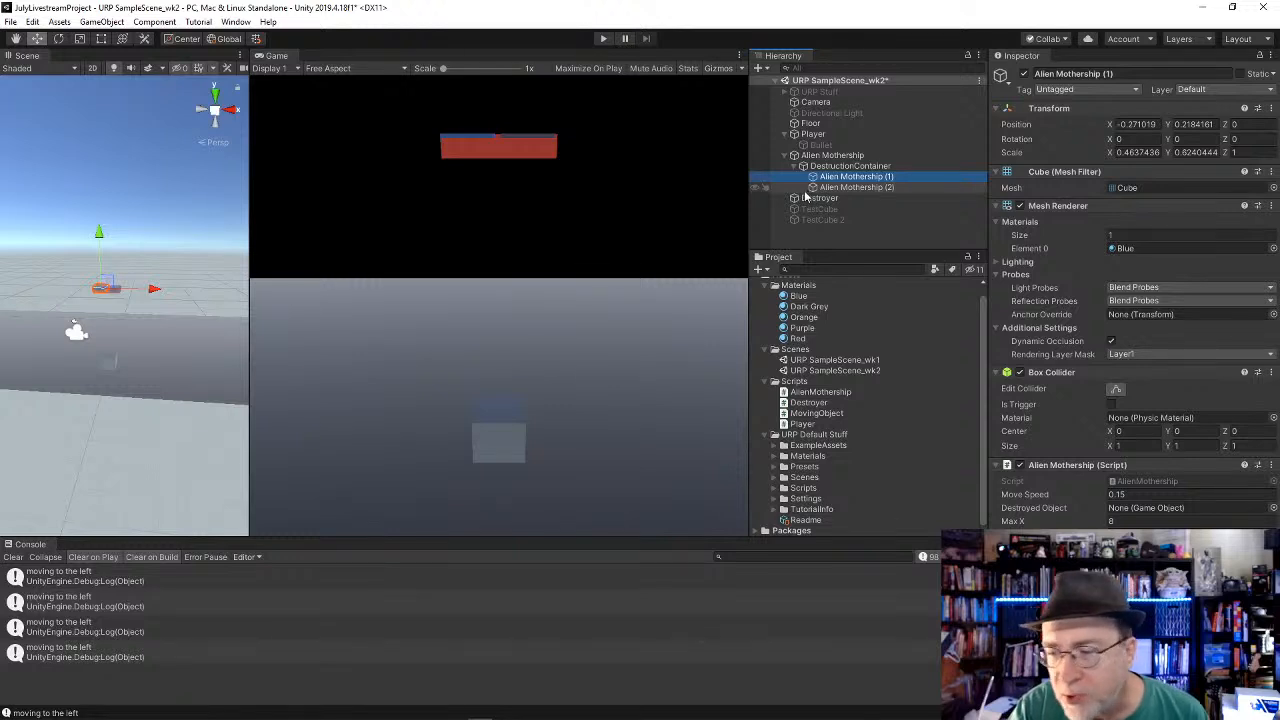
left_click(862, 166)
left_click(862, 177)
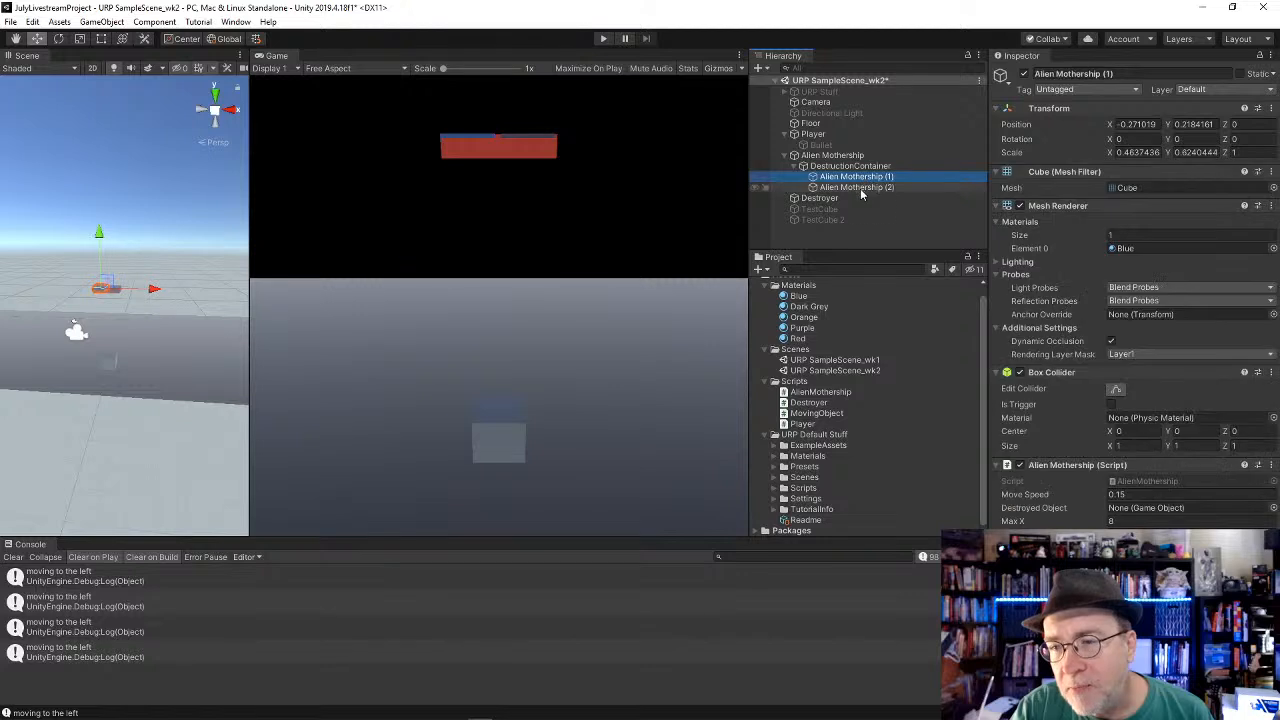
left_click(861, 189)
left_click(858, 180, "shift")
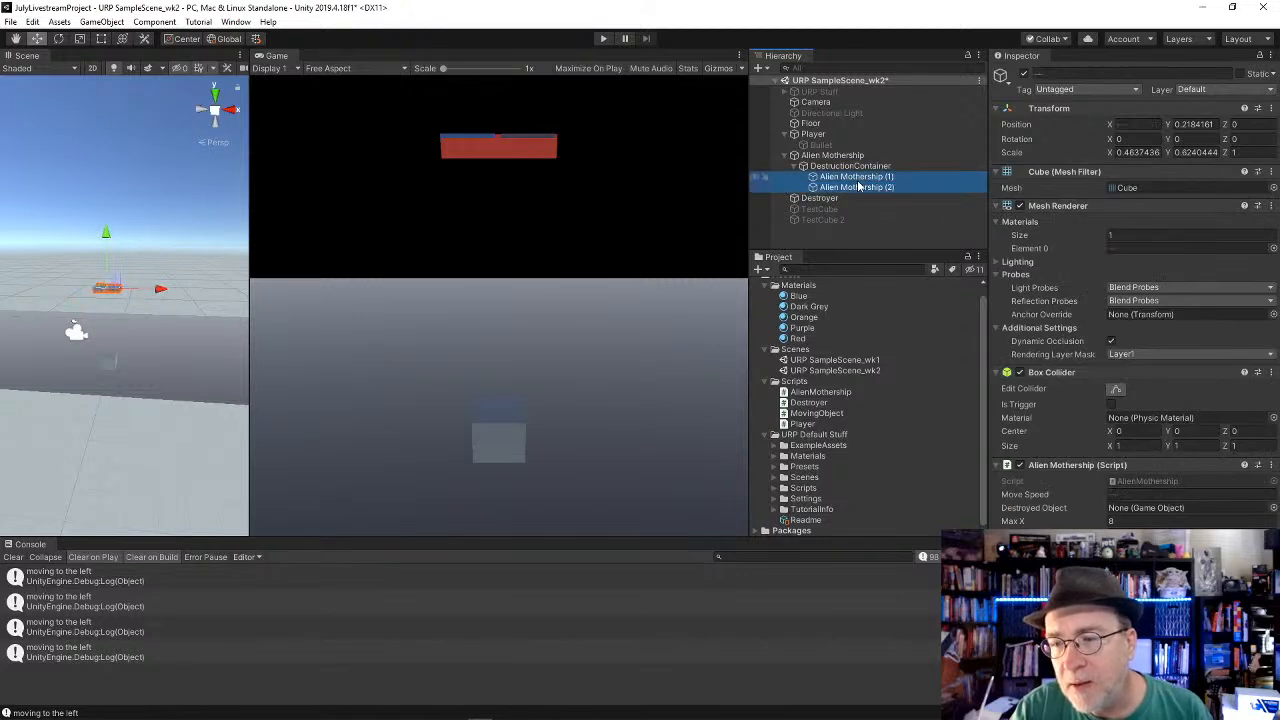
left_click(1270, 467)
left_click(1200, 499)
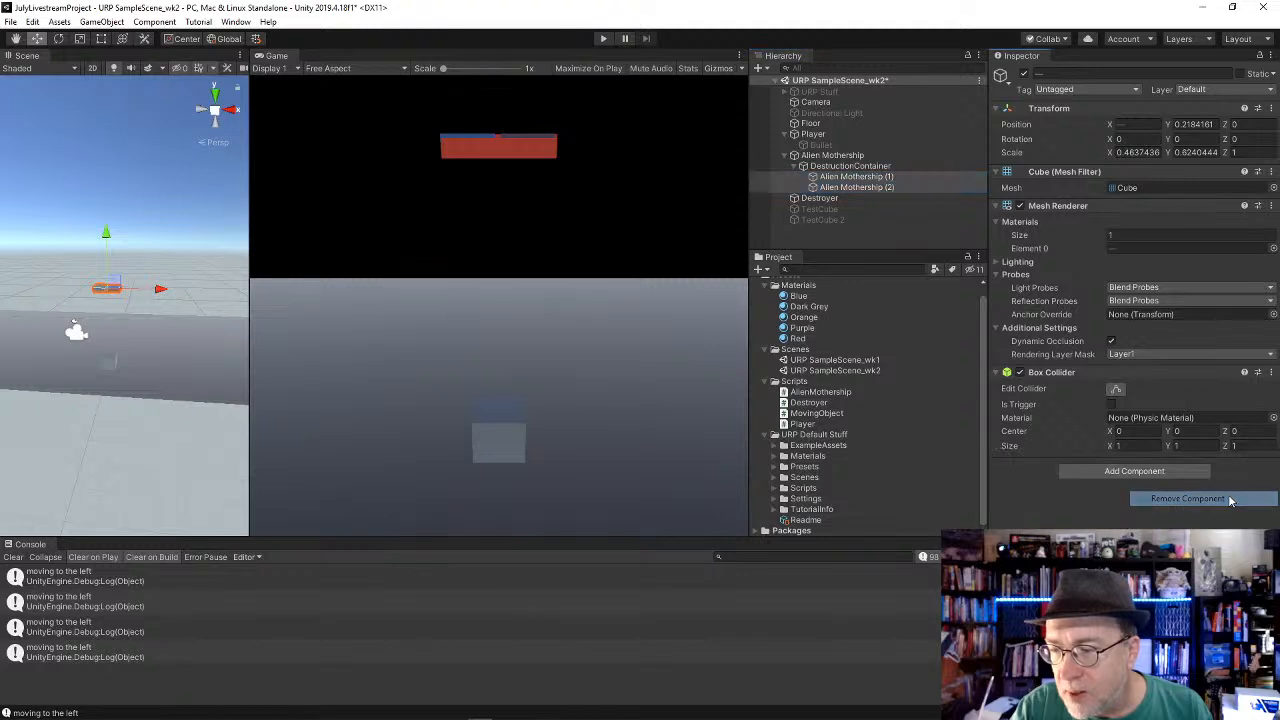
Step: Add a Rigidbody component to both Alien Mothership (1) and Alien Mothership (2)
left_click(871, 166)
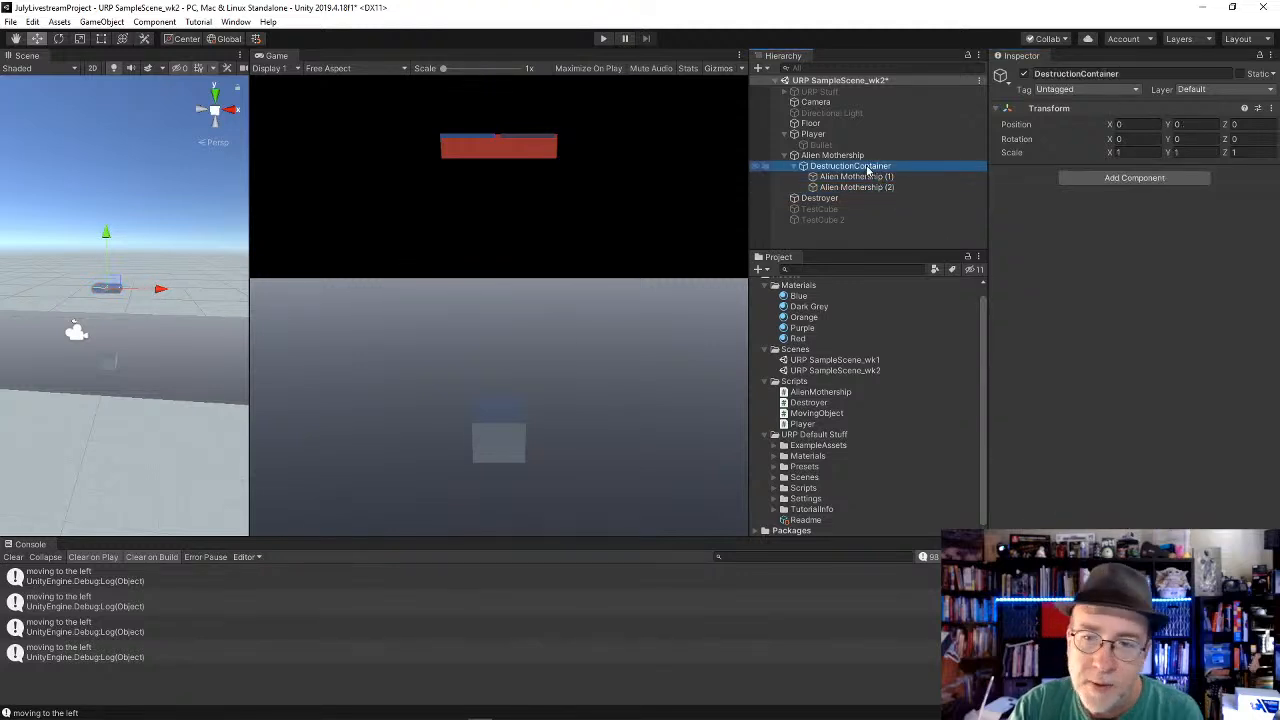
left_click(855, 177)
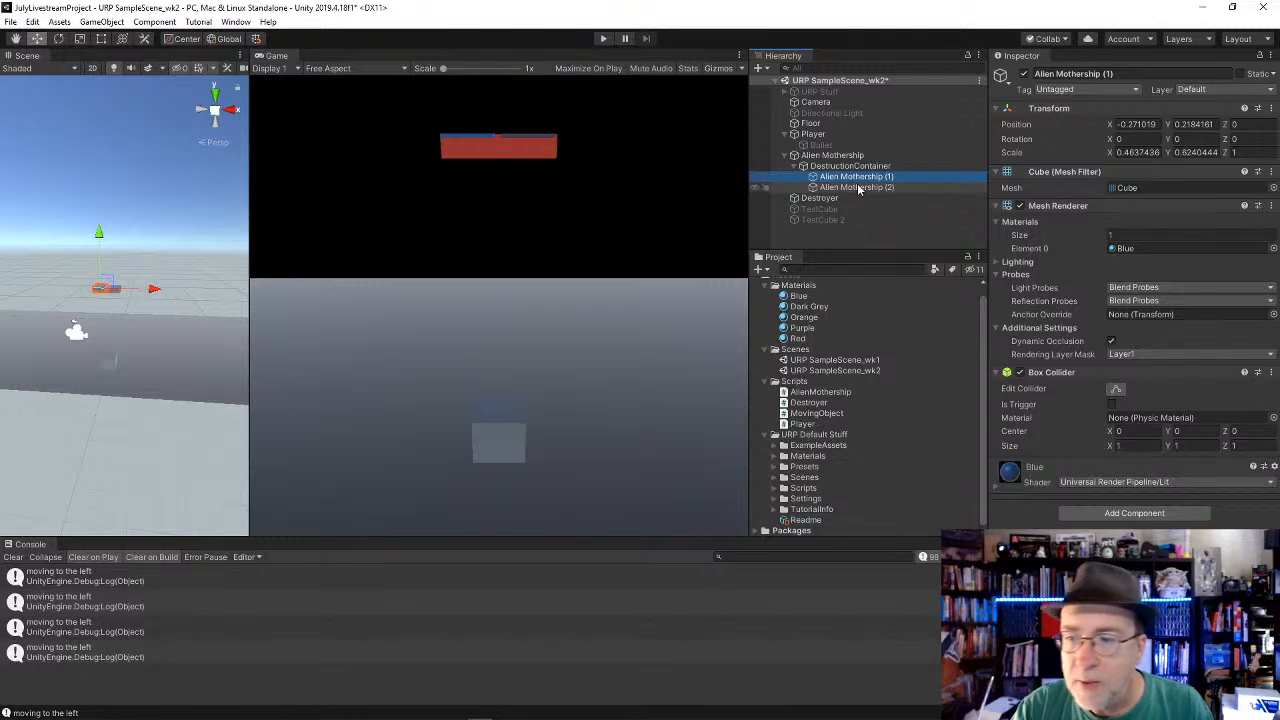
left_click(860, 187, "ctrl")
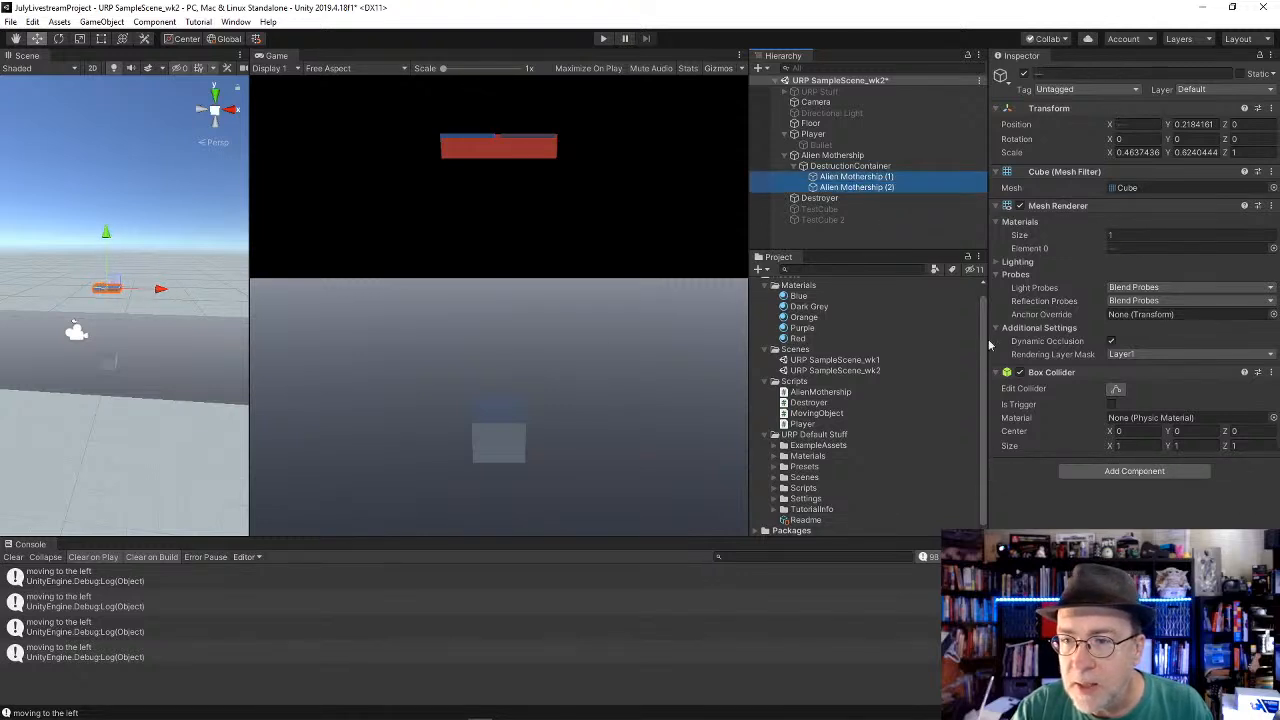
left_click(1118, 470)
key("Return")
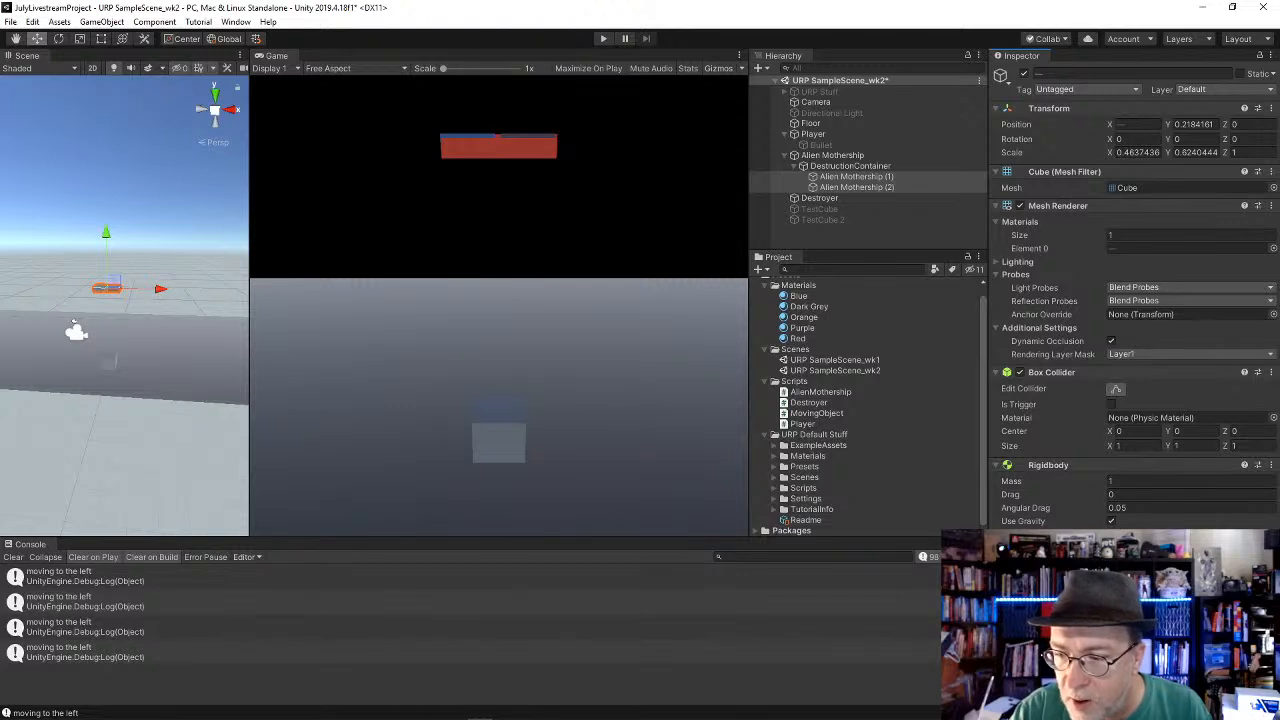
Step: Duplicate both destruction pieces and set the copies' scale to 0.2 on X and 0.2 on Y
left_click(862, 178)
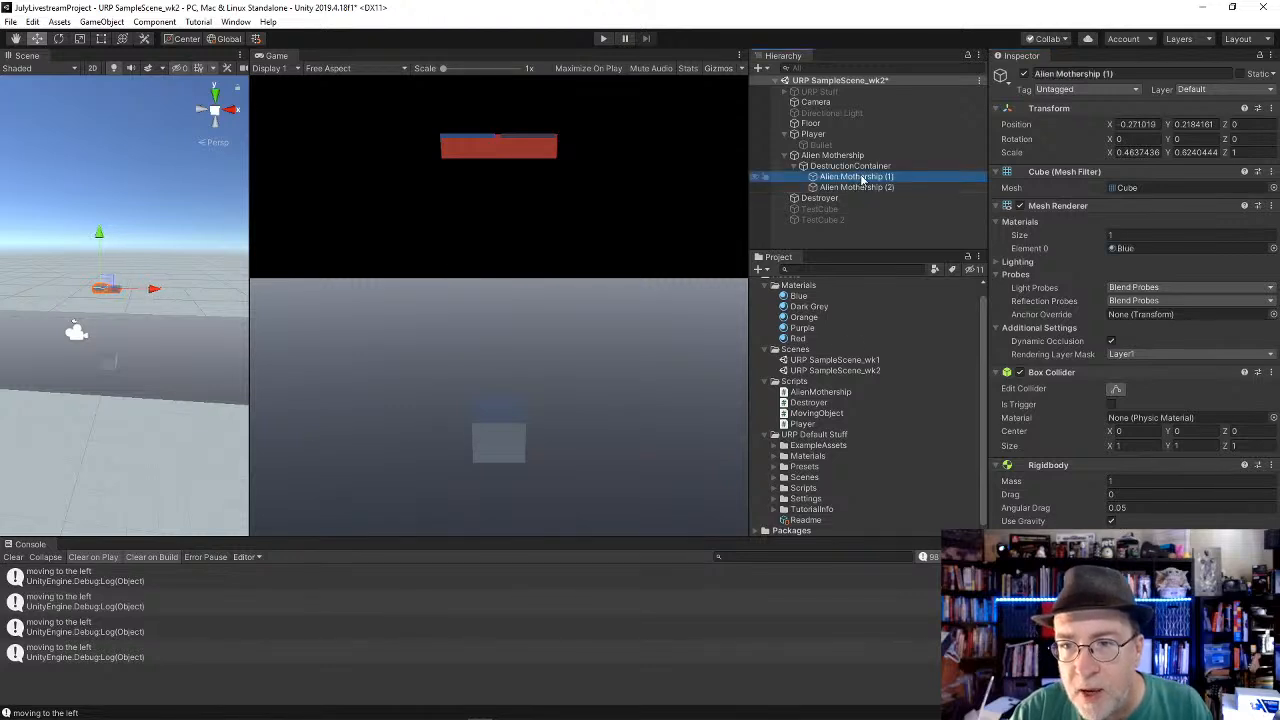
left_click(864, 188, "ctrl")
key("ctrl+d")
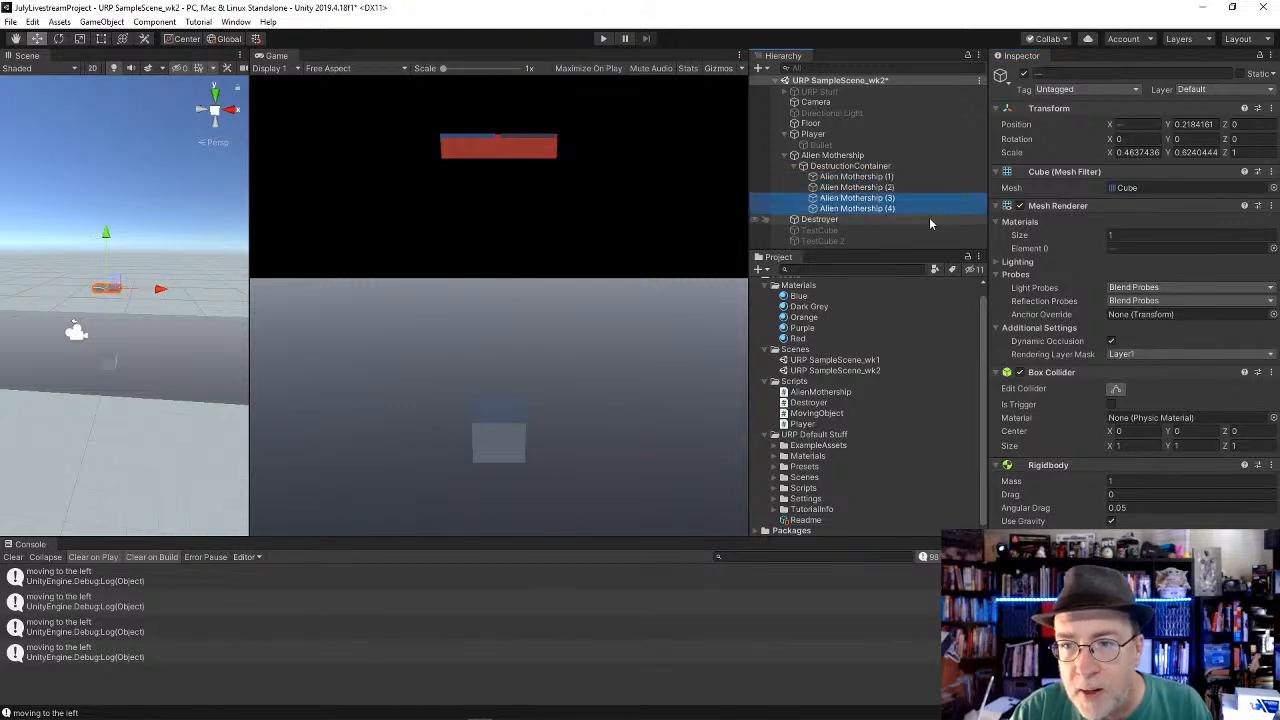
left_click(1134, 154)
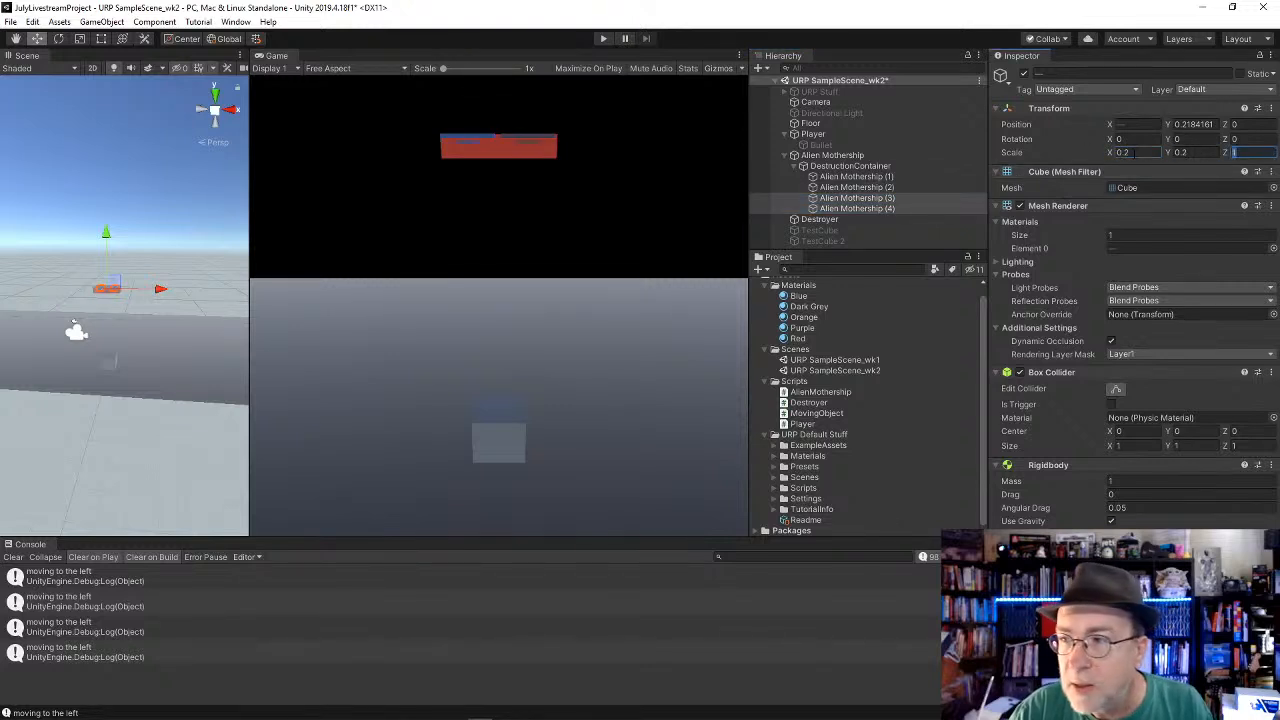
Step: Add three more duplicated pieces to DestructionContainer, raising a copy of Alien Mothership (1) to Y 0.8 and tilting it
left_click(848, 189)
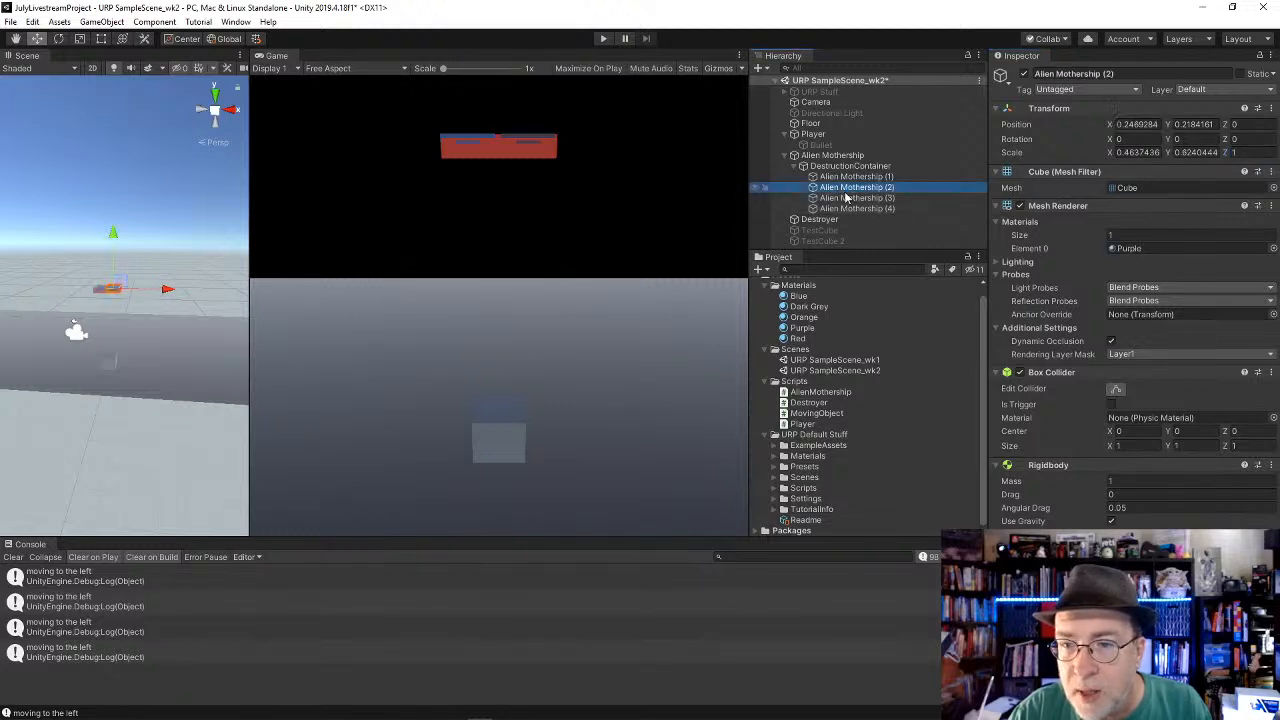
left_click(847, 208)
left_click(849, 200)
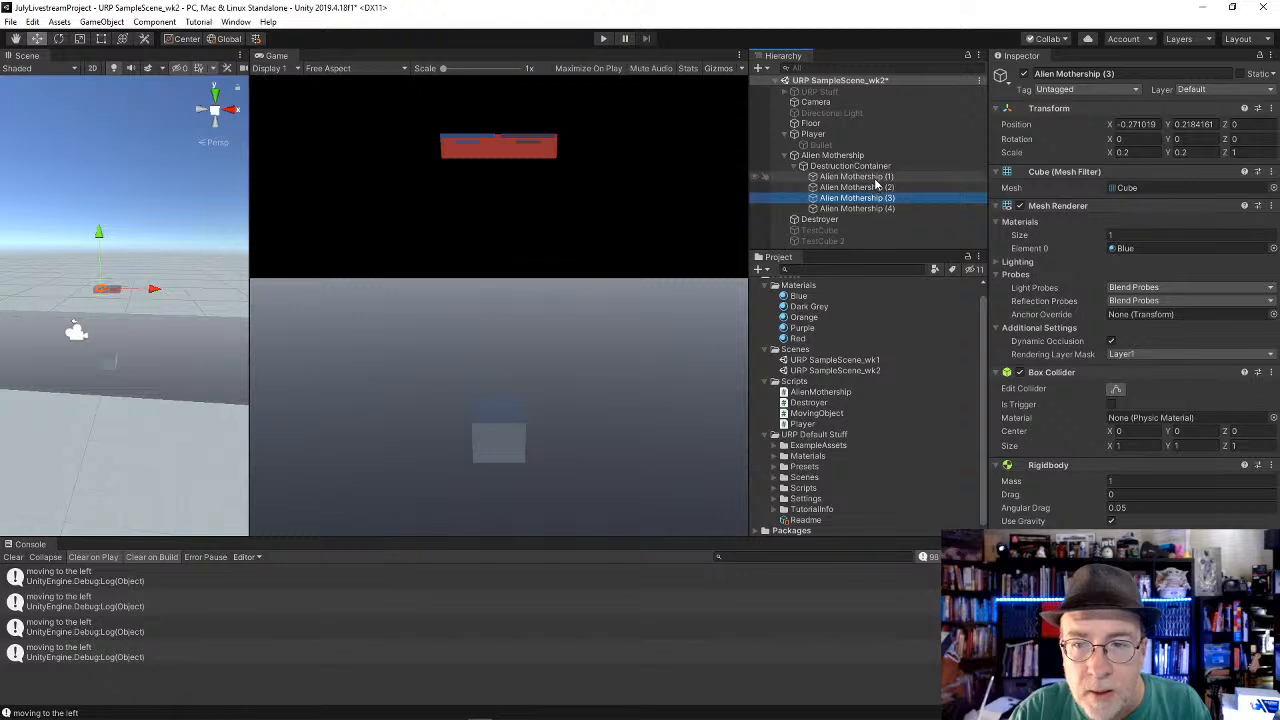
left_click(882, 177, "shift")
key("ctrl+d")
left_click_drag(109, 234, 110, 233)
key("e")
left_click_drag(120, 289, 123, 318)
key("w")
left_click_drag(109, 254, 109, 250)
Step: Apply the Red material to all seven pieces inside DestructionContainer
left_click(846, 180)
scroll(846, 180, "down", 1)
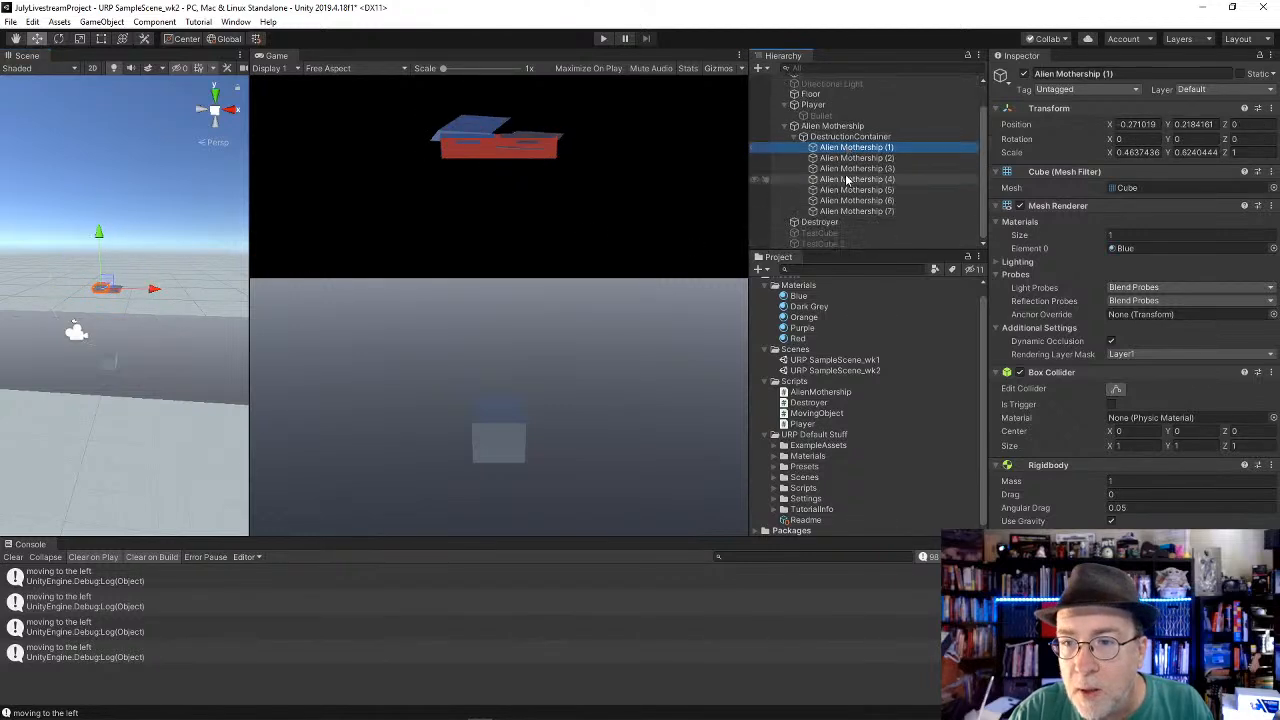
left_click(871, 212, "shift")
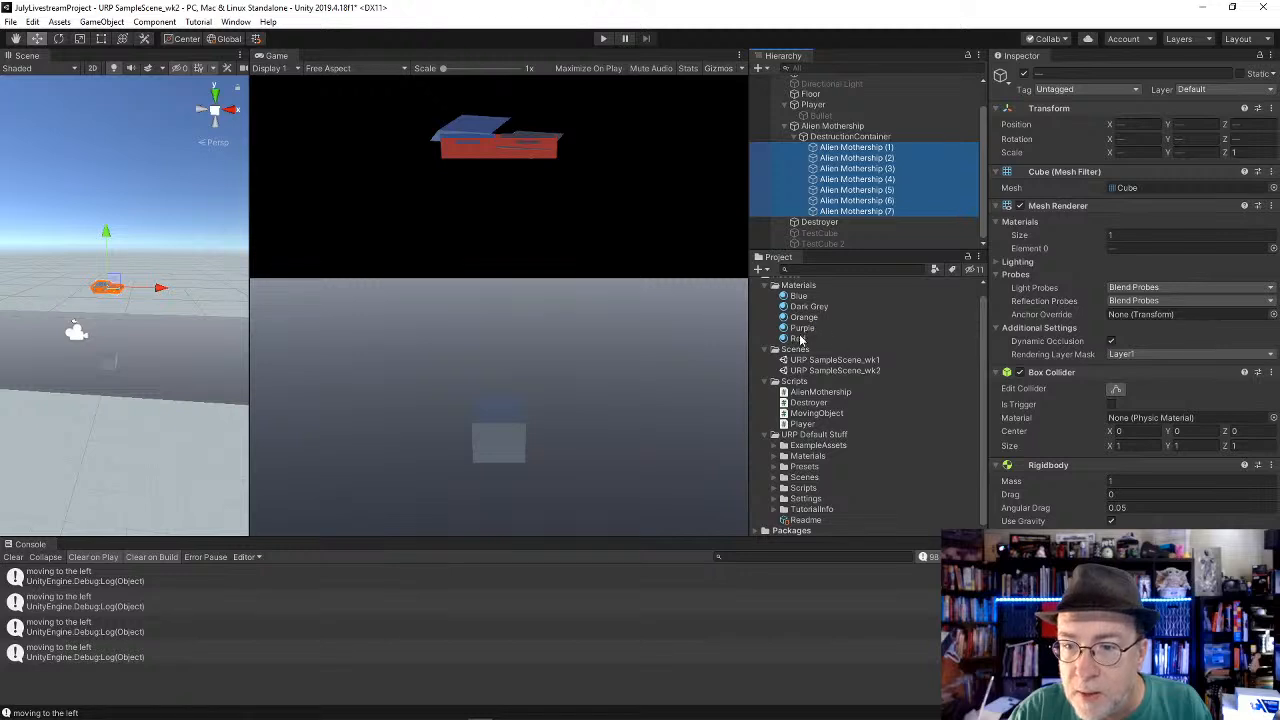
left_click_drag(800, 340, 1145, 250)
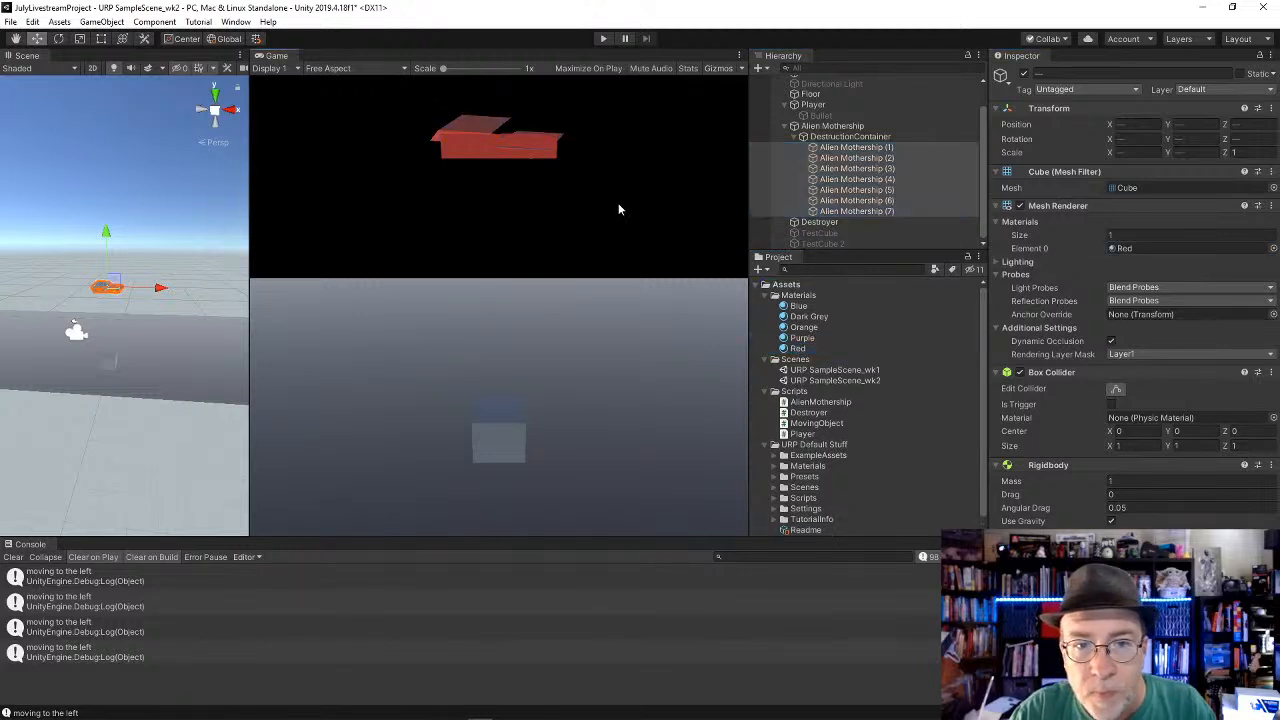
Step: Scale the tilted Alien Mothership (5) piece down to about 0.22 on X and 0.30 on Z
left_click(896, 147)
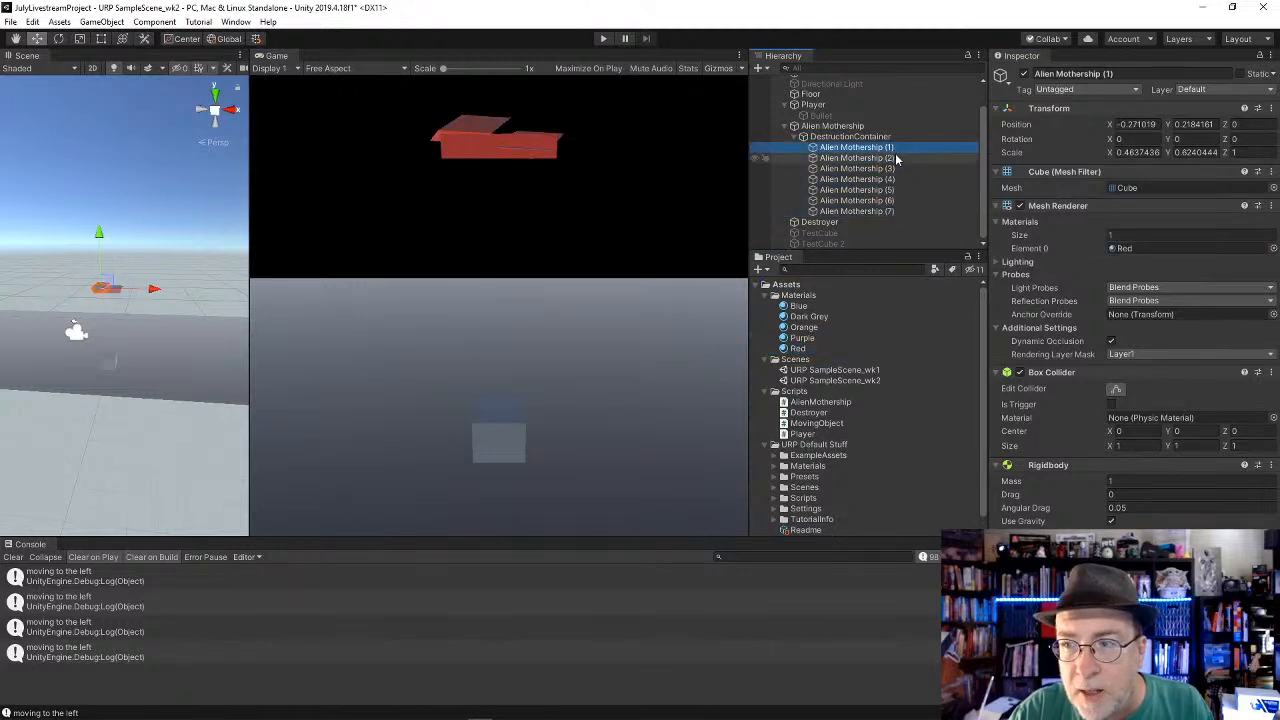
left_click(896, 158)
scroll(87, 288, "up", 3)
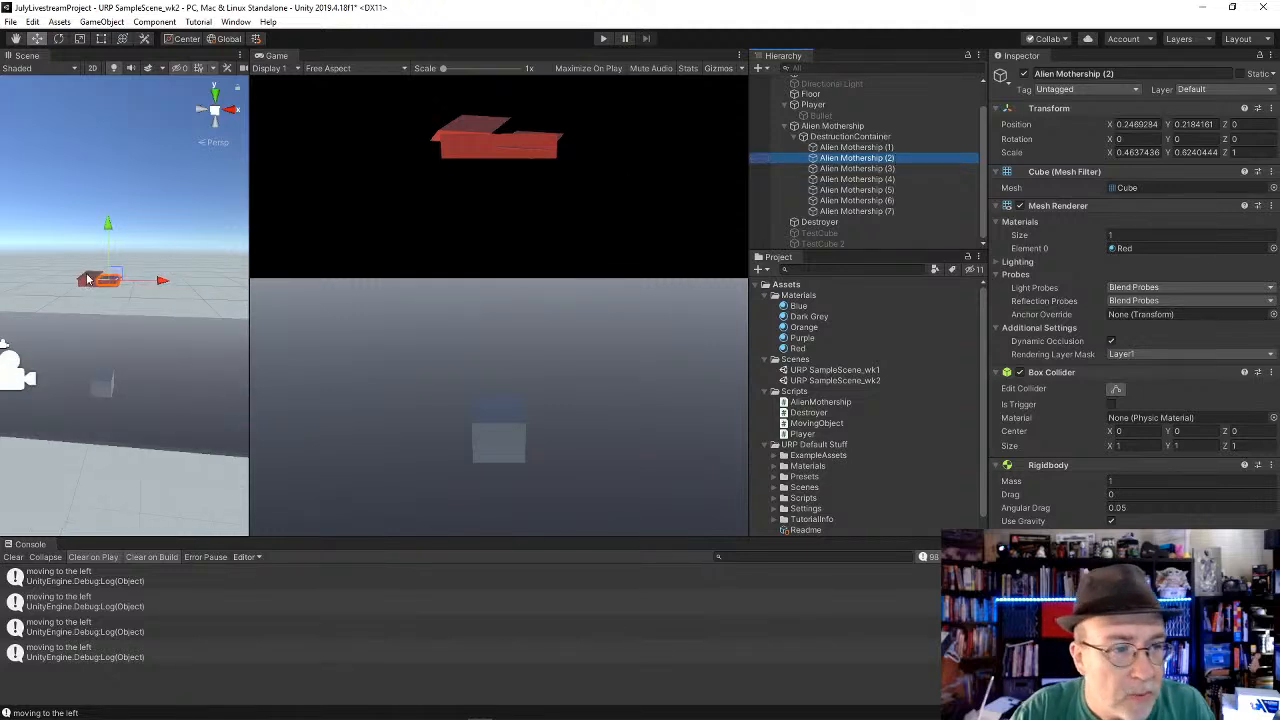
scroll(89, 271, "up", 3)
left_click(77, 264)
left_click(80, 267)
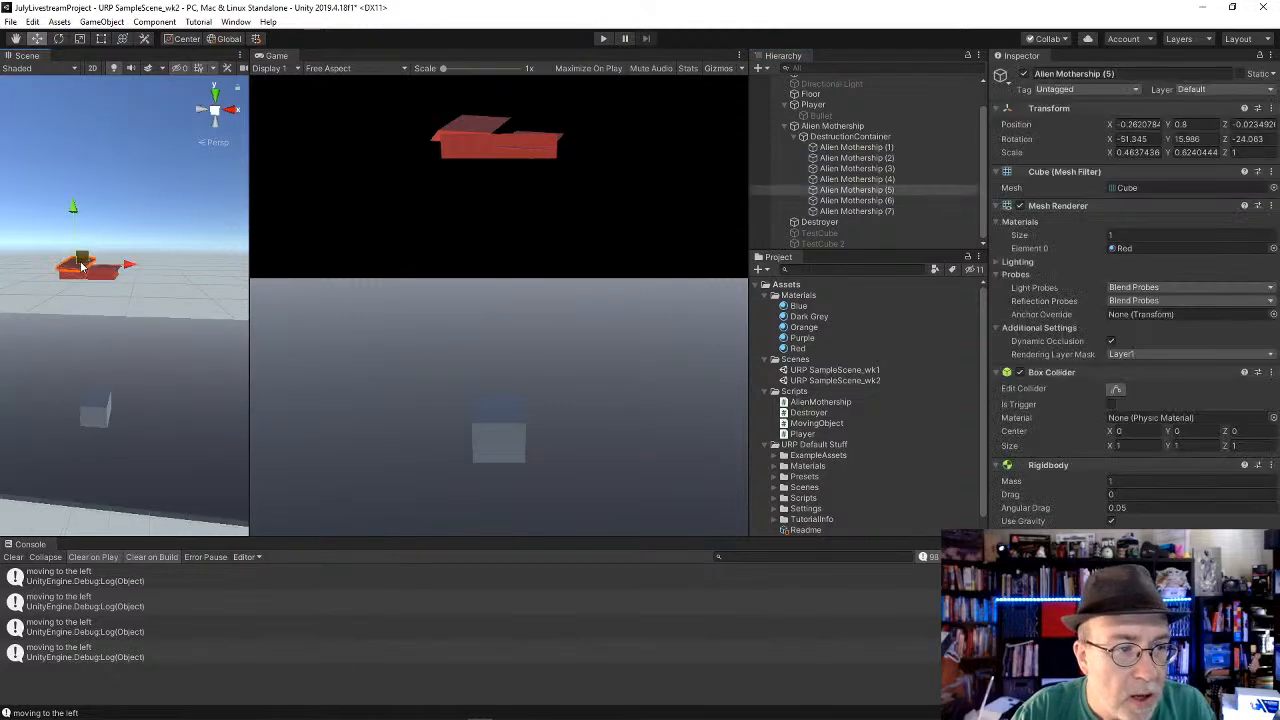
key("f")
left_click_drag(183, 187, 159, 375, "alt")
key("e")
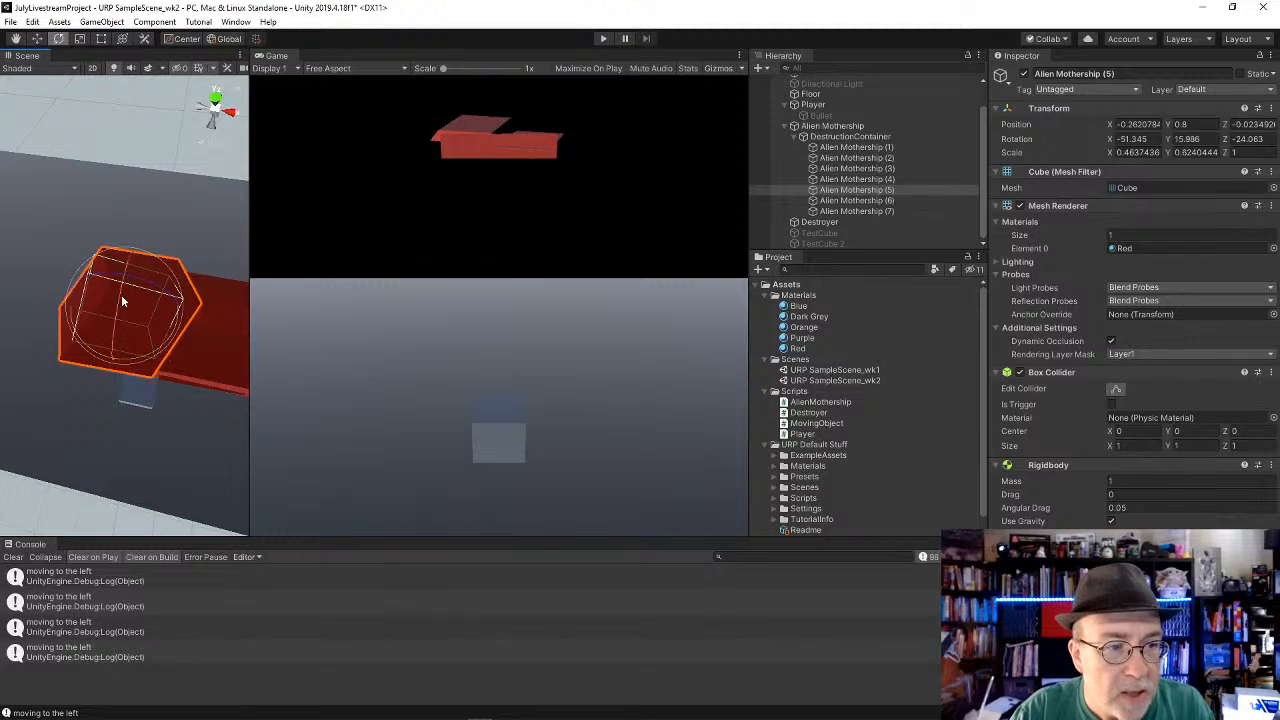
key("r")
left_click_drag(130, 284, 187, 300)
Step: Duplicate the scaled tilted piece and move the copy across the mothership to X 0.247
key("ctrl+d")
key("w")
scroll(187, 300, "down", 5)
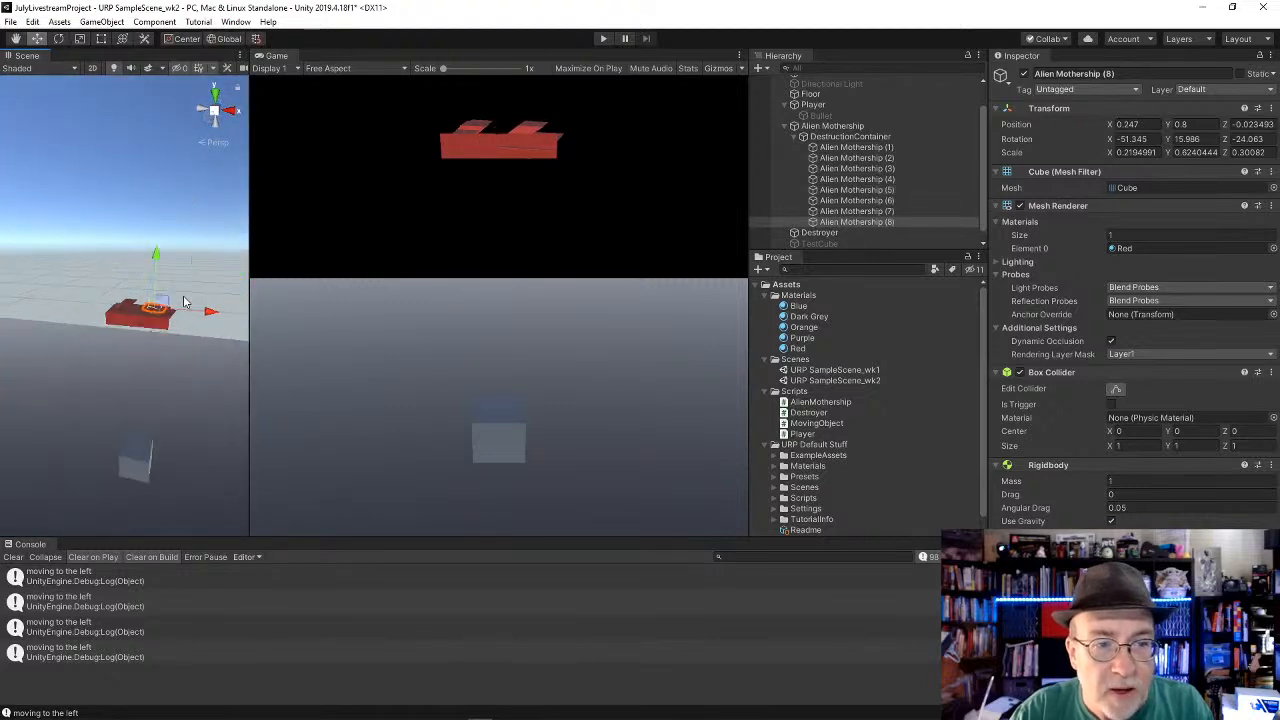
Step: Check the debris pieces inside DestructionContainer and deactivate the container under Alien Mothership
left_click(866, 127)
left_click(850, 137)
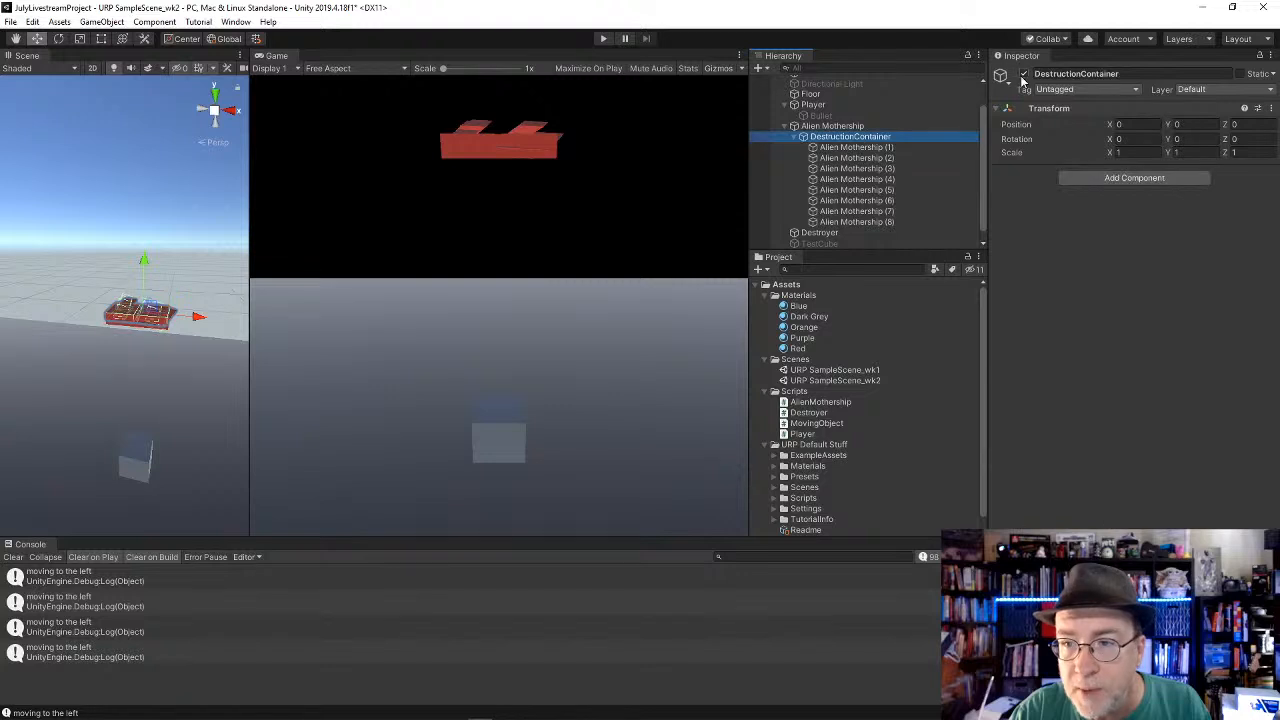
left_click(932, 146)
key("Down")
key("Down")
key("Down")
key("Down")
key("Down")
key("Down")
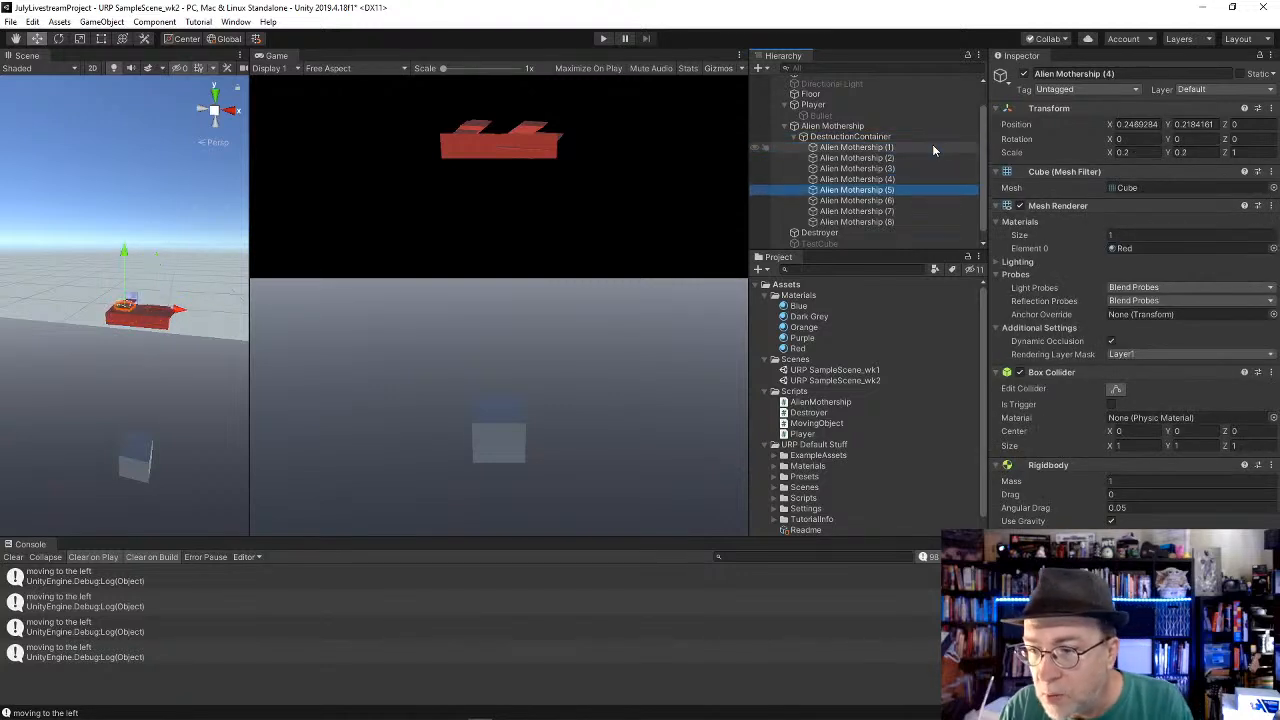
key("Up")
key("Up")
left_click(916, 139)
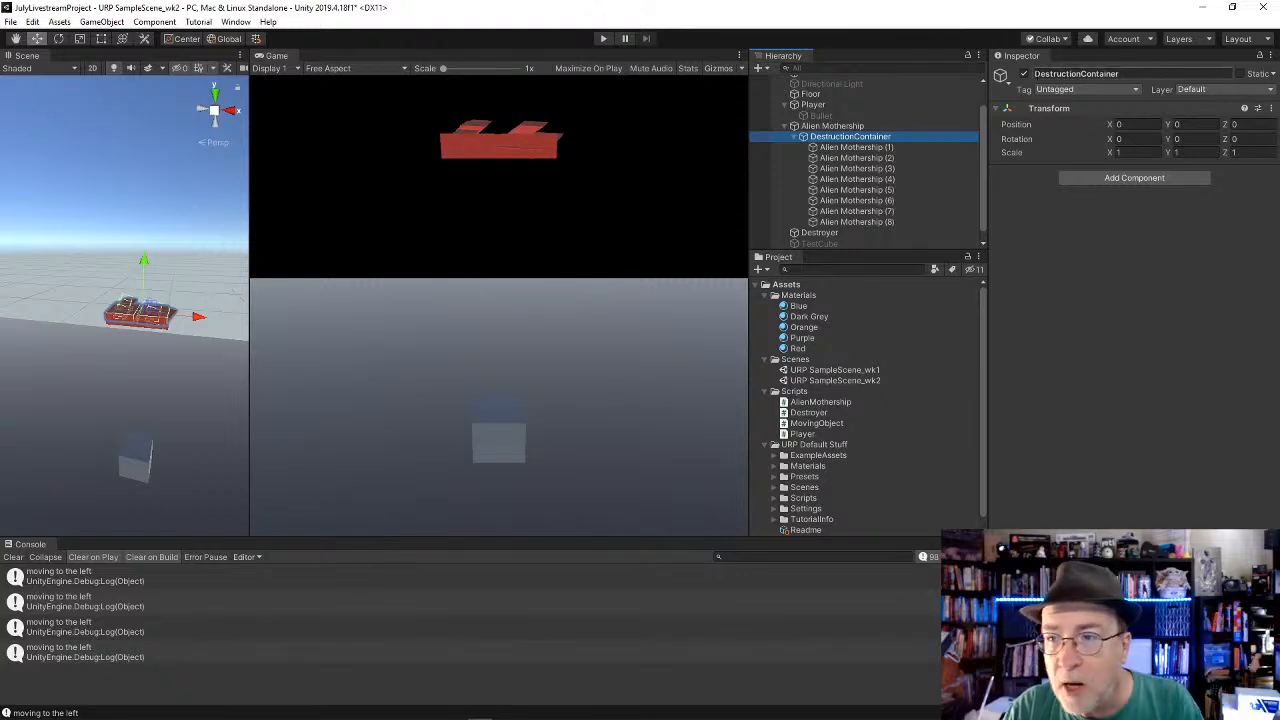
left_click(1024, 74)
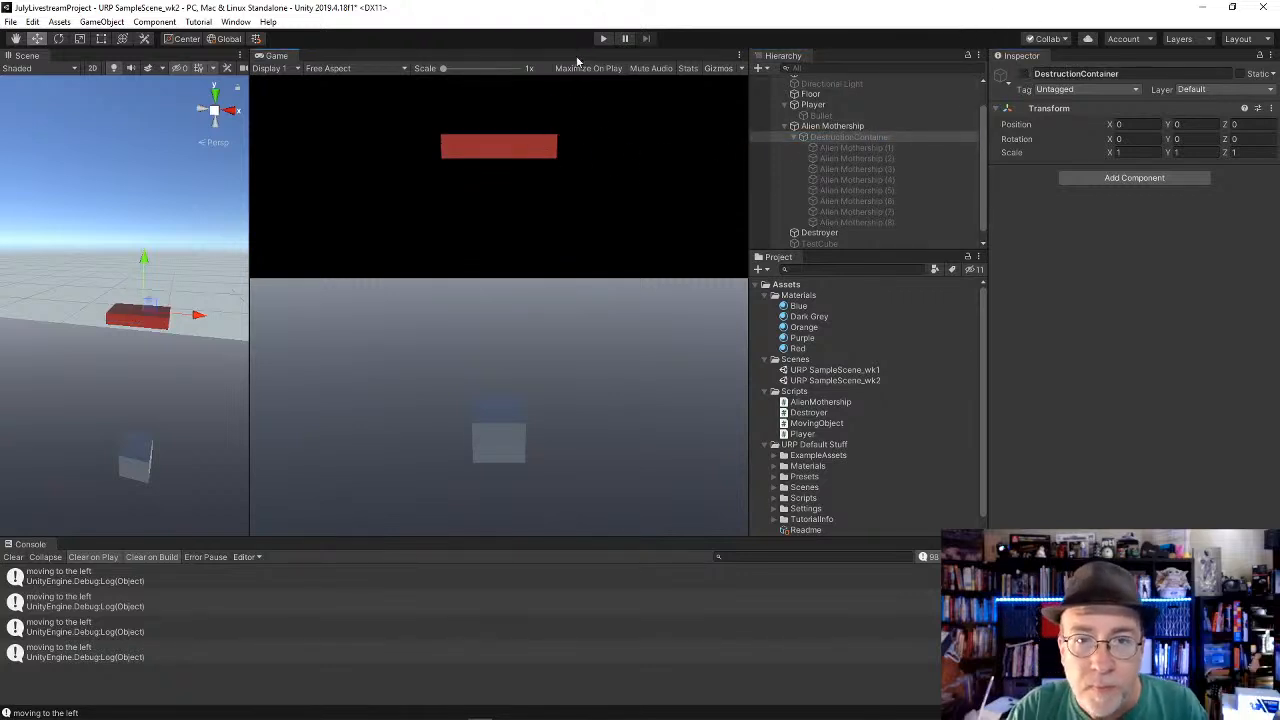
Step: Run the game and test the destruction by moving the player sideways and shooting at the Alien Mothership
left_click(603, 38)
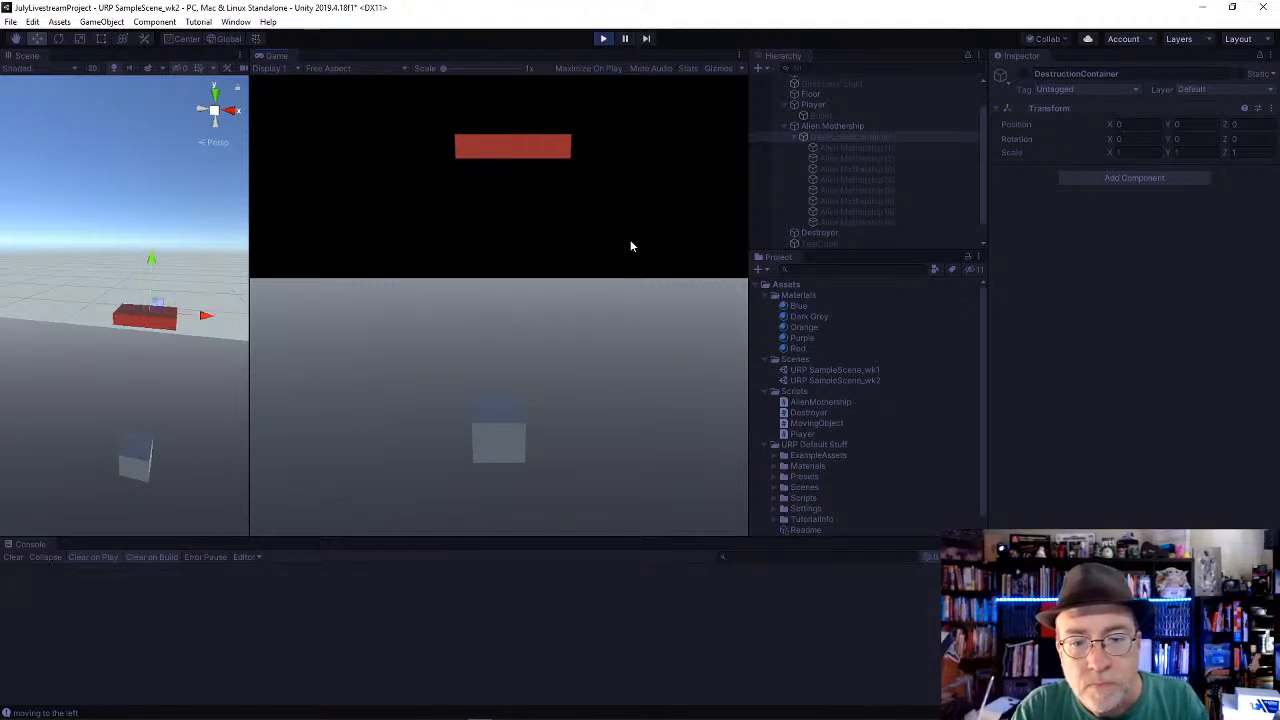
key("Right")
key("Left")
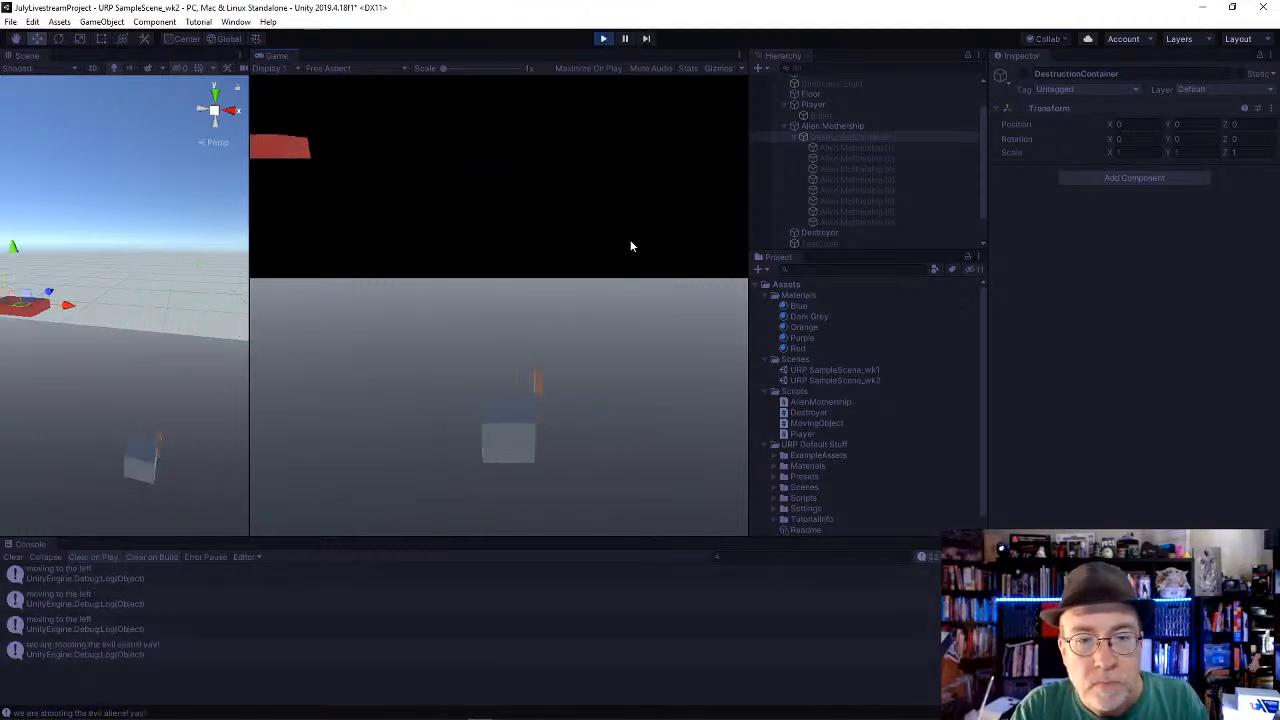
key("space")
key("Right")
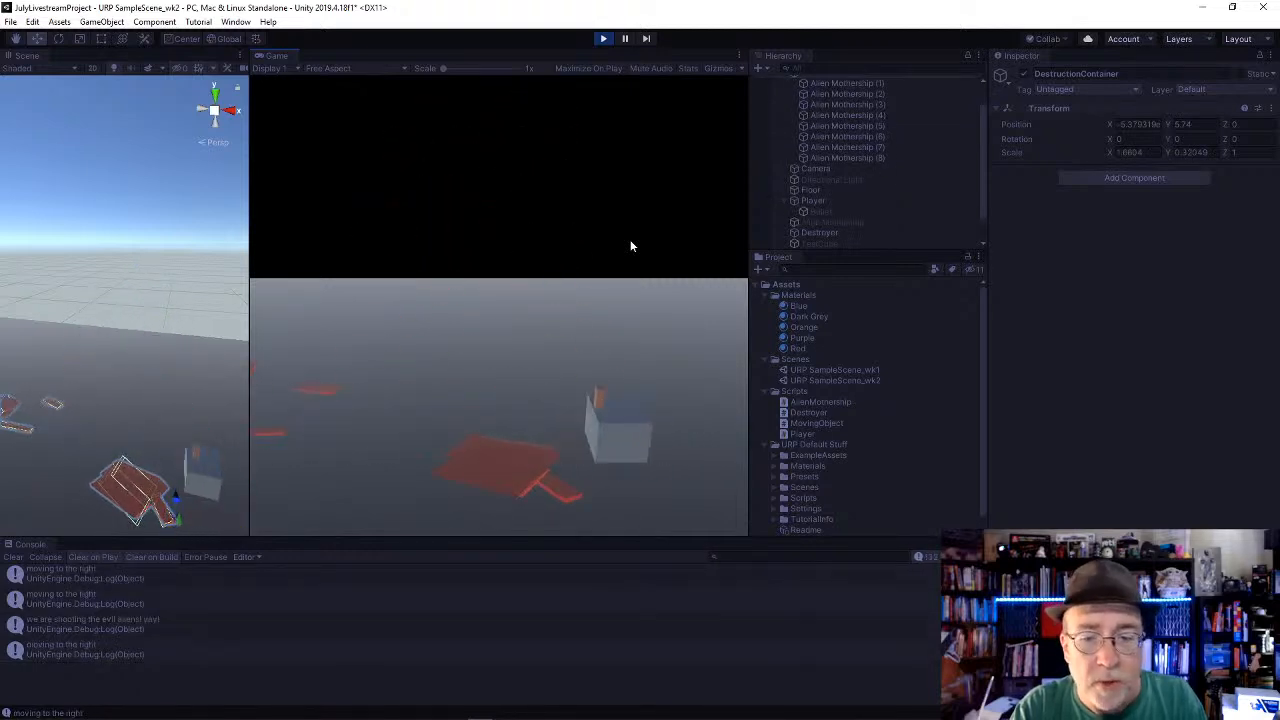
key("Left")
key("space")
Step: Inspect the Alien Mothership (8) debris piece and the Camera's settings while the game is running
scroll(870, 111, "up", 2)
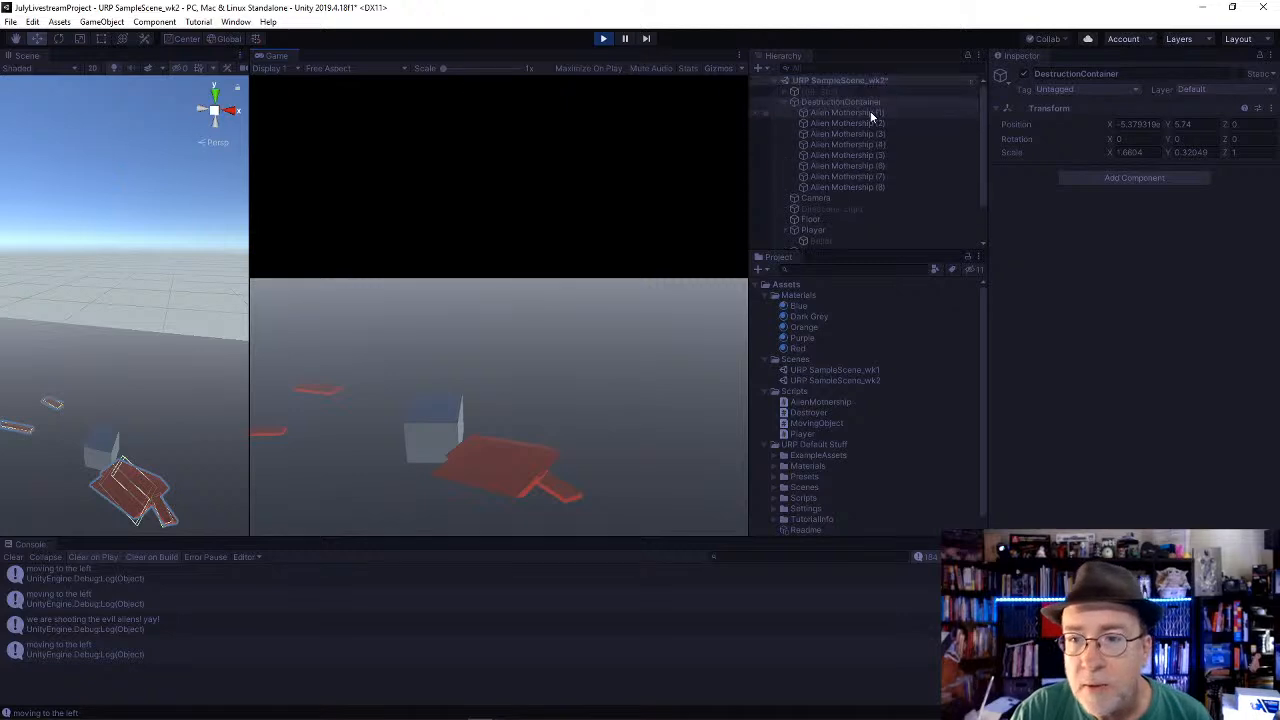
left_click(839, 188)
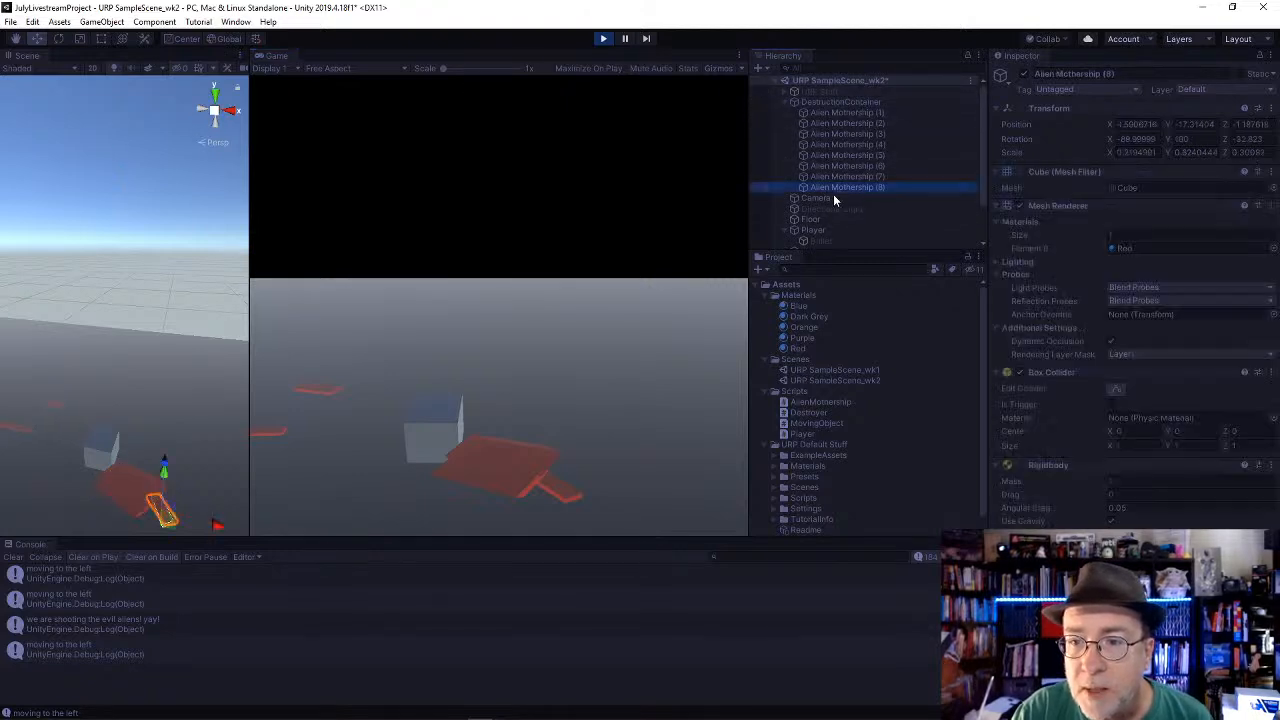
left_click(836, 198)
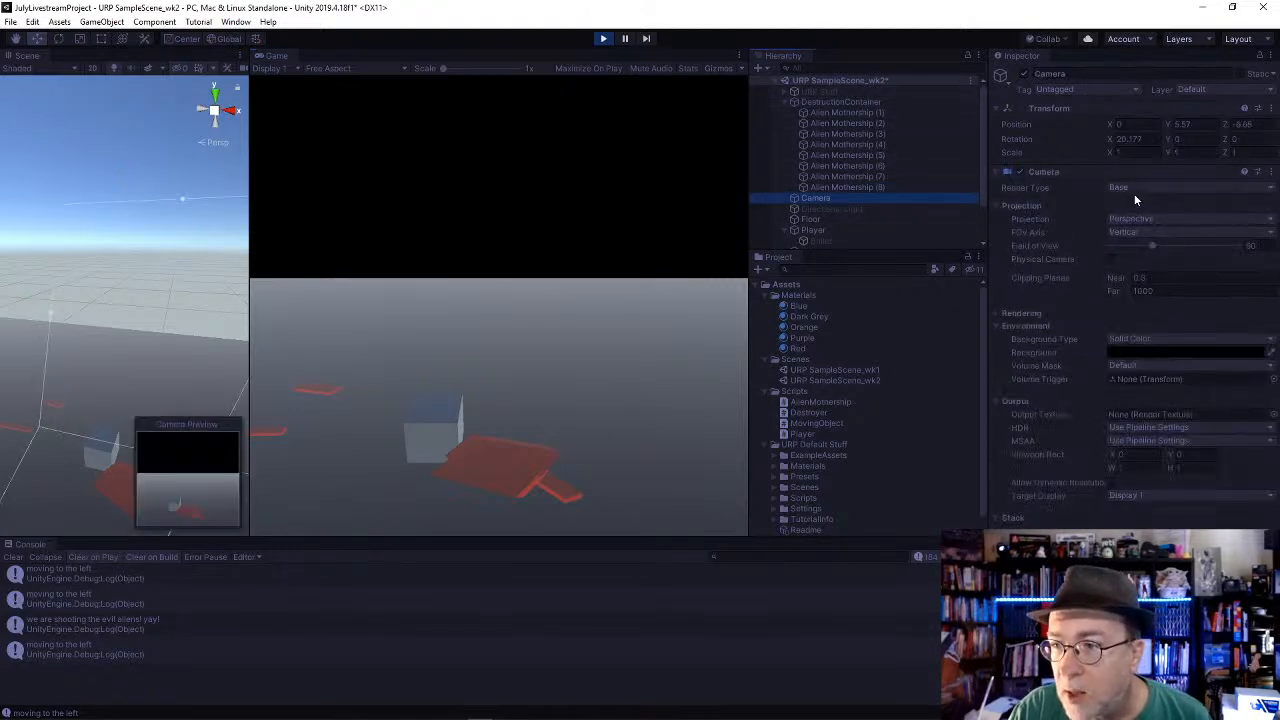
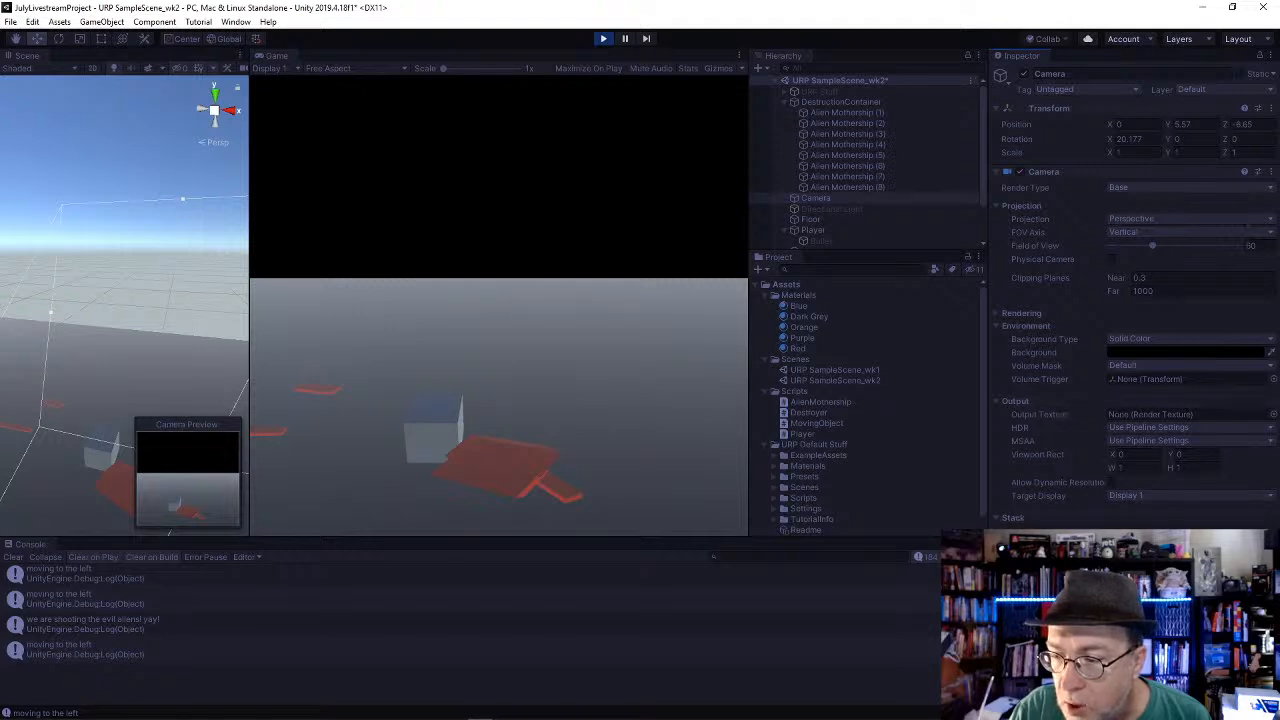
Step: Restart the game's play test
left_click(996, 314)
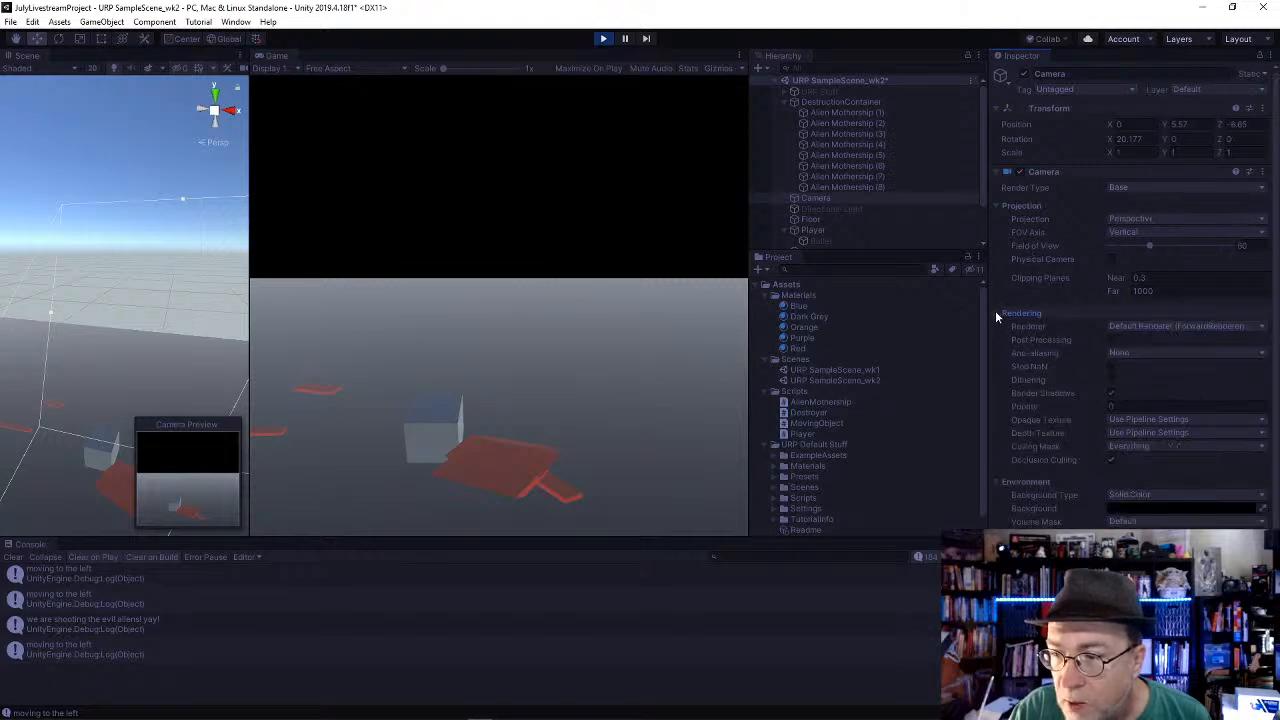
left_click(996, 313)
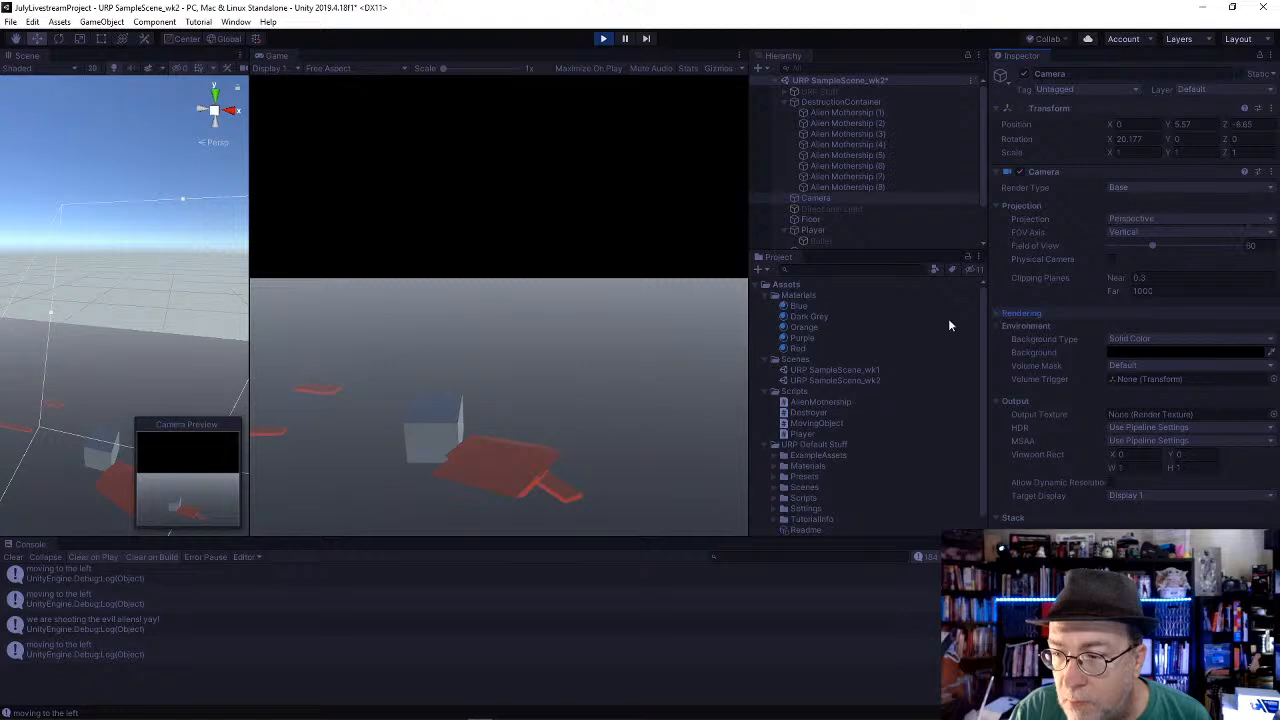
left_click(604, 38)
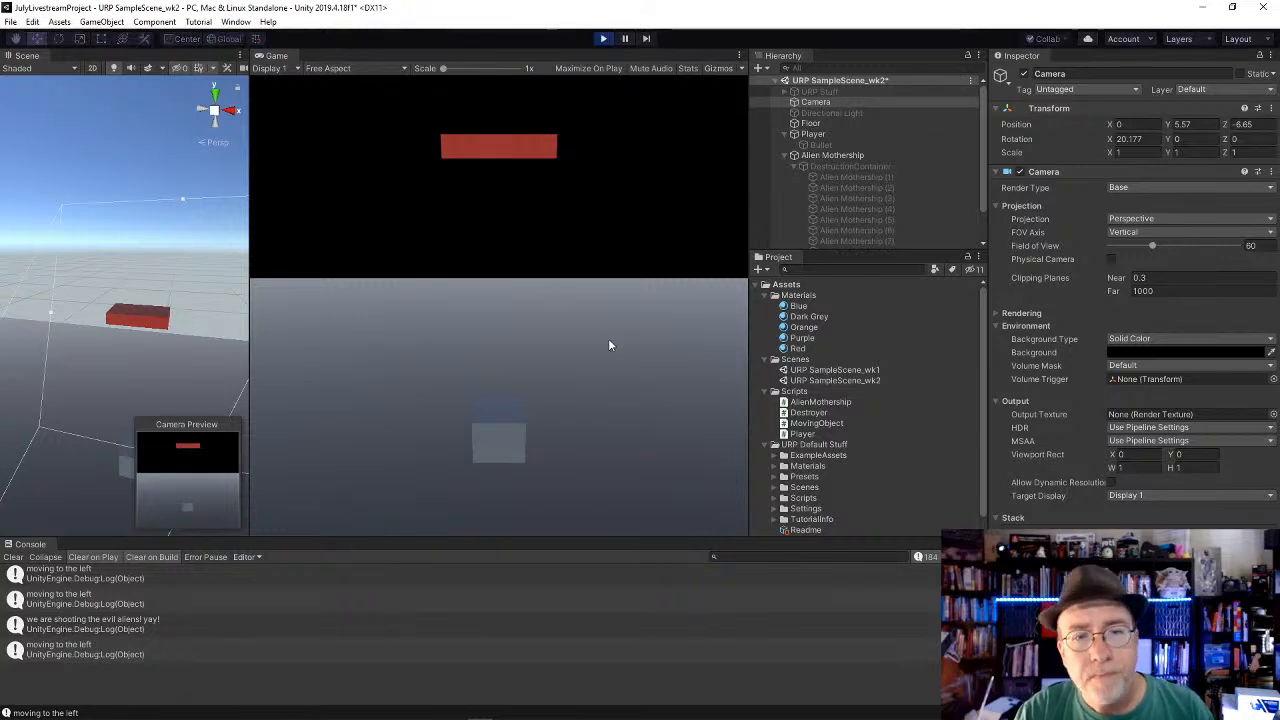
Step: Test the game by moving the player left and right while firing bullets at the alien mothership
key("Left")
key("Right")
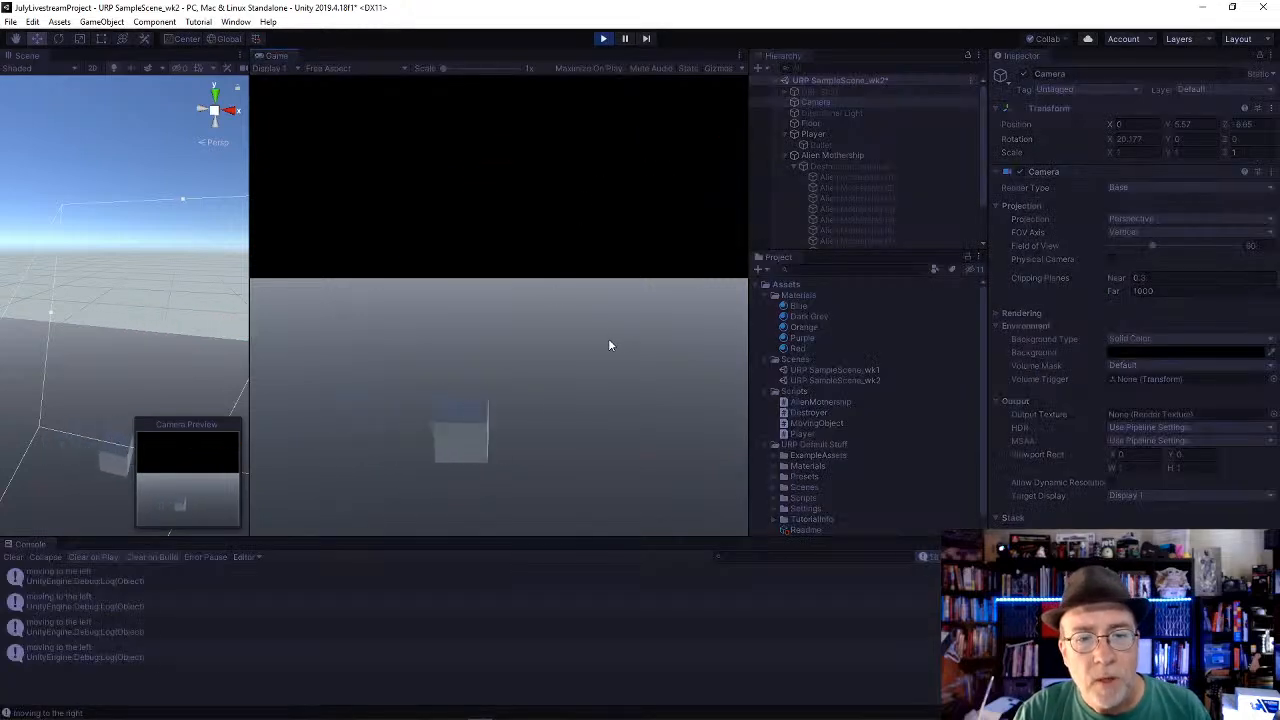
key("Right")
key("space")
key("space")
key("Left")
key("space")
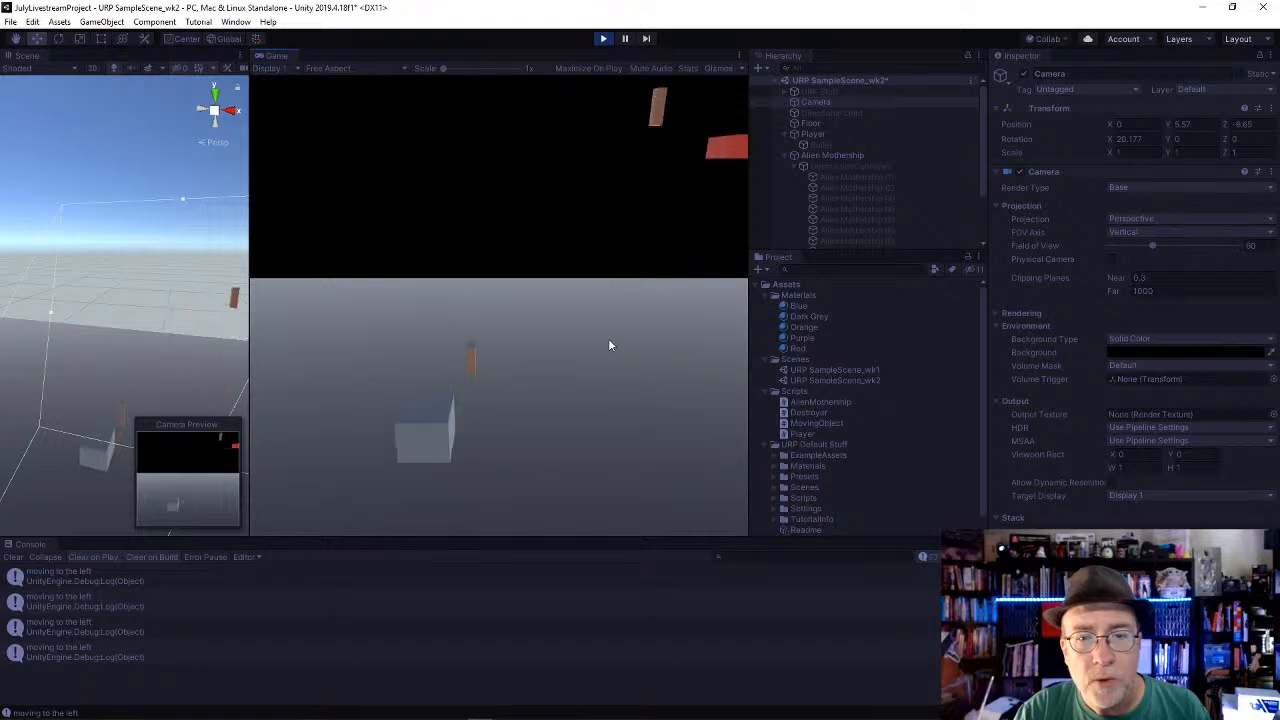
key("Right")
key("Left")
key("space")
key("Right")
key("space")
key("space")
key("Left")
key("space")
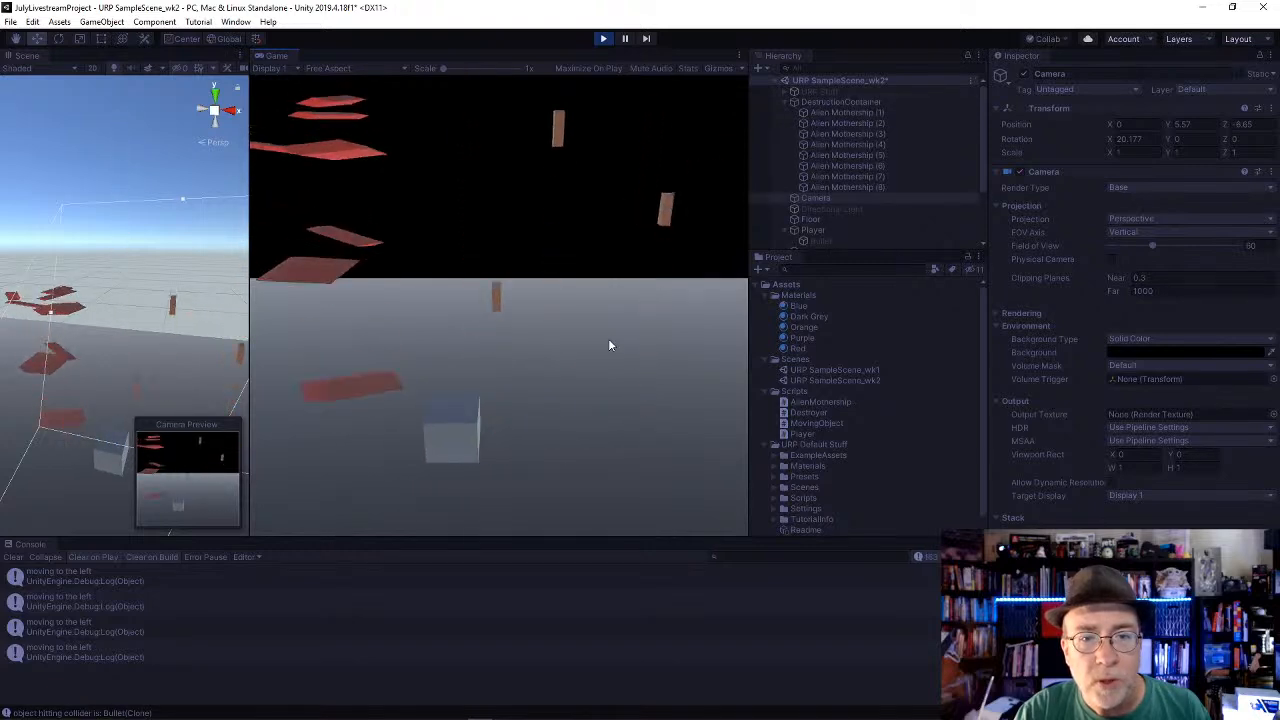
Step: Move the player back and forth around the mothership debris, and stop the play test
key("Left")
key("Right")
key("Left")
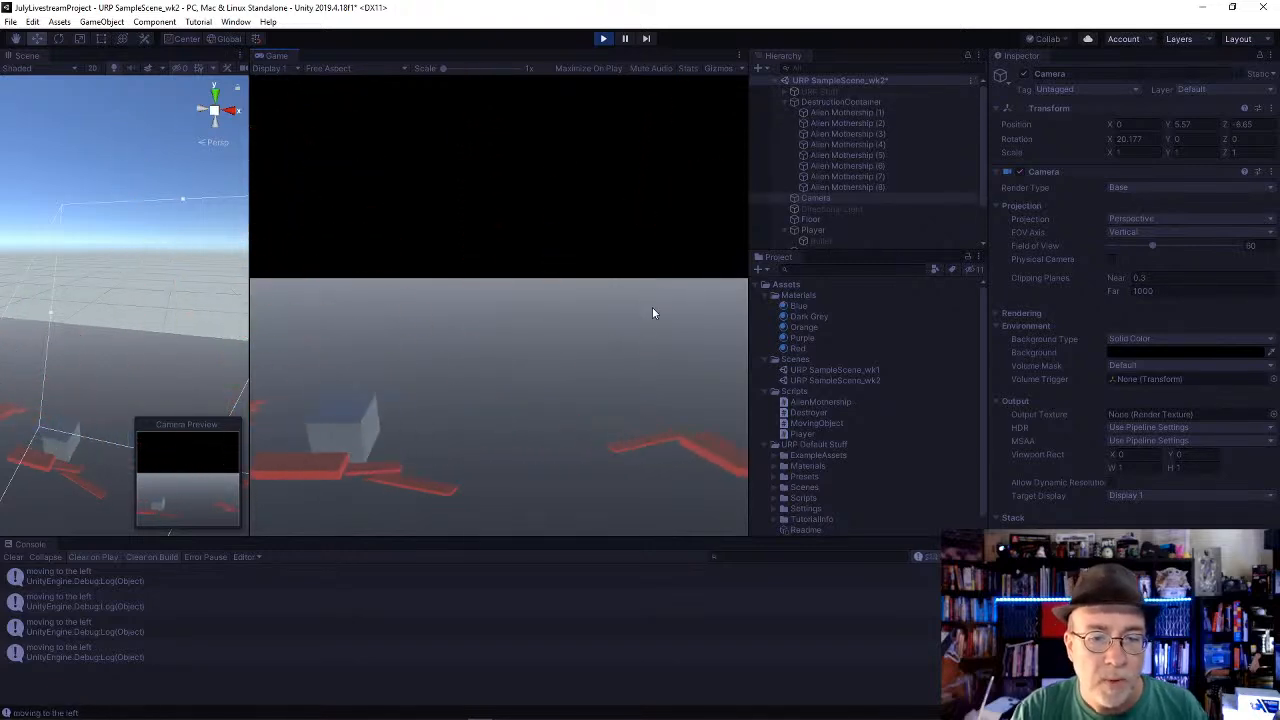
key("Right")
key("Left")
key("Right")
key("Left")
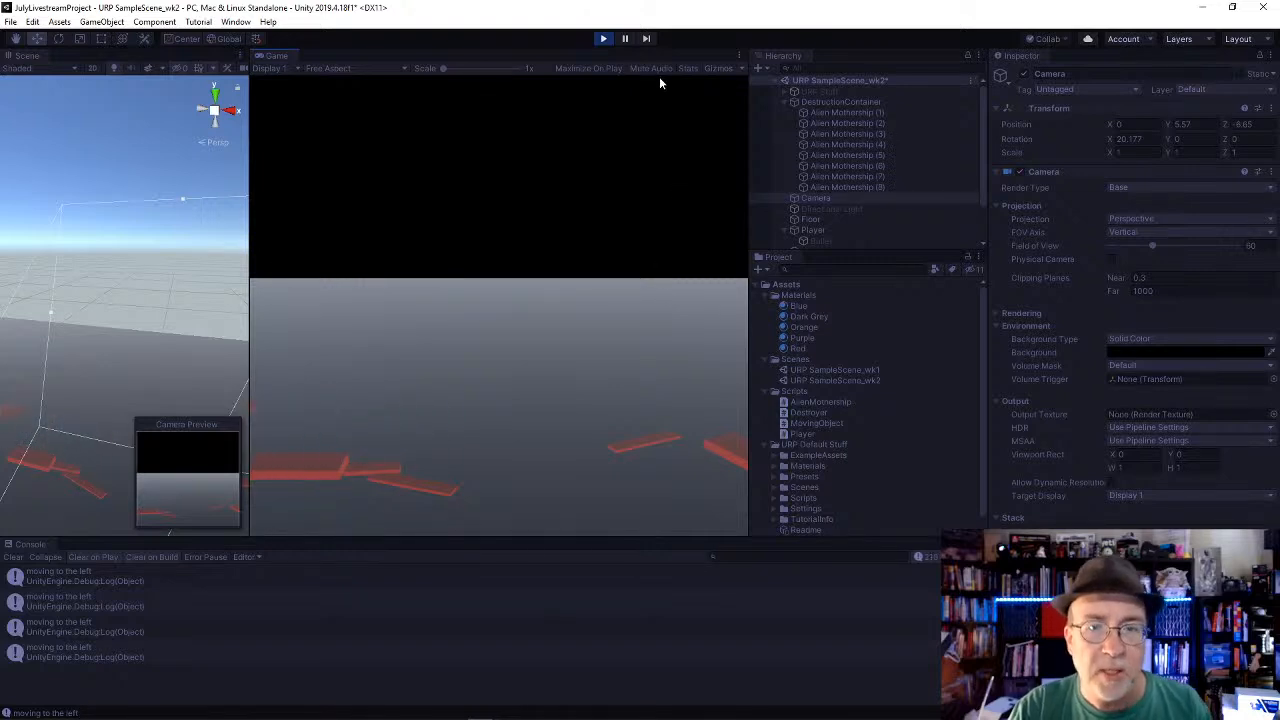
key("Right")
left_click(603, 38)
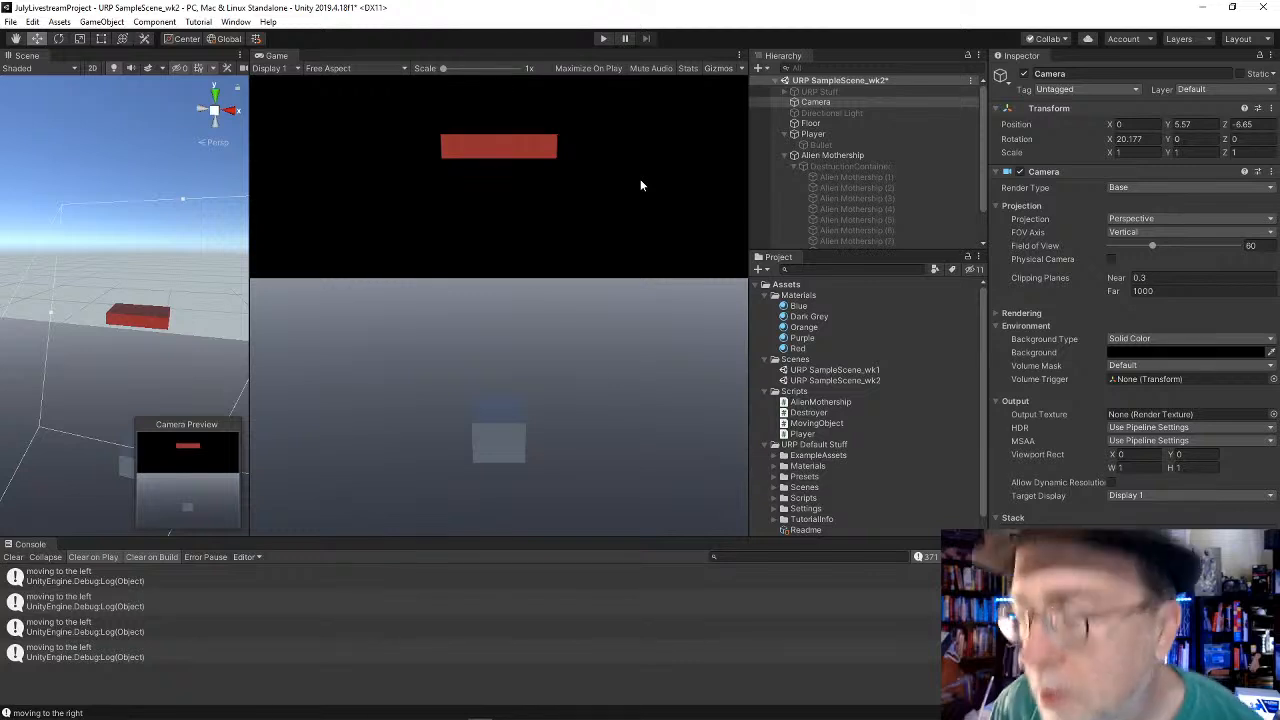
Step: Collapse the Player and Alien Mothership objects in the scene hierarchy
left_click(872, 137)
key("Left")
key("Down")
key("Left")
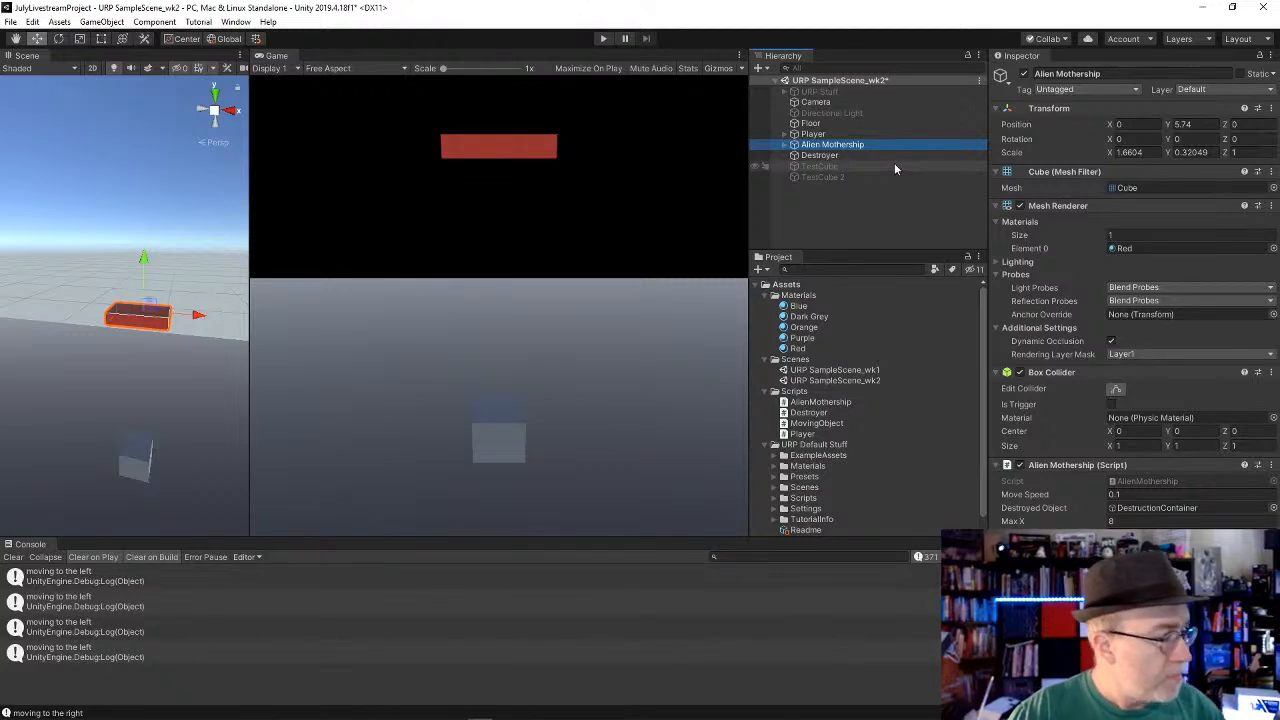
Step: Switch to YouTube Studio to check the livestream's chat and analytics, and return to Unity
key("alt+Tab")
key("alt+Tab")
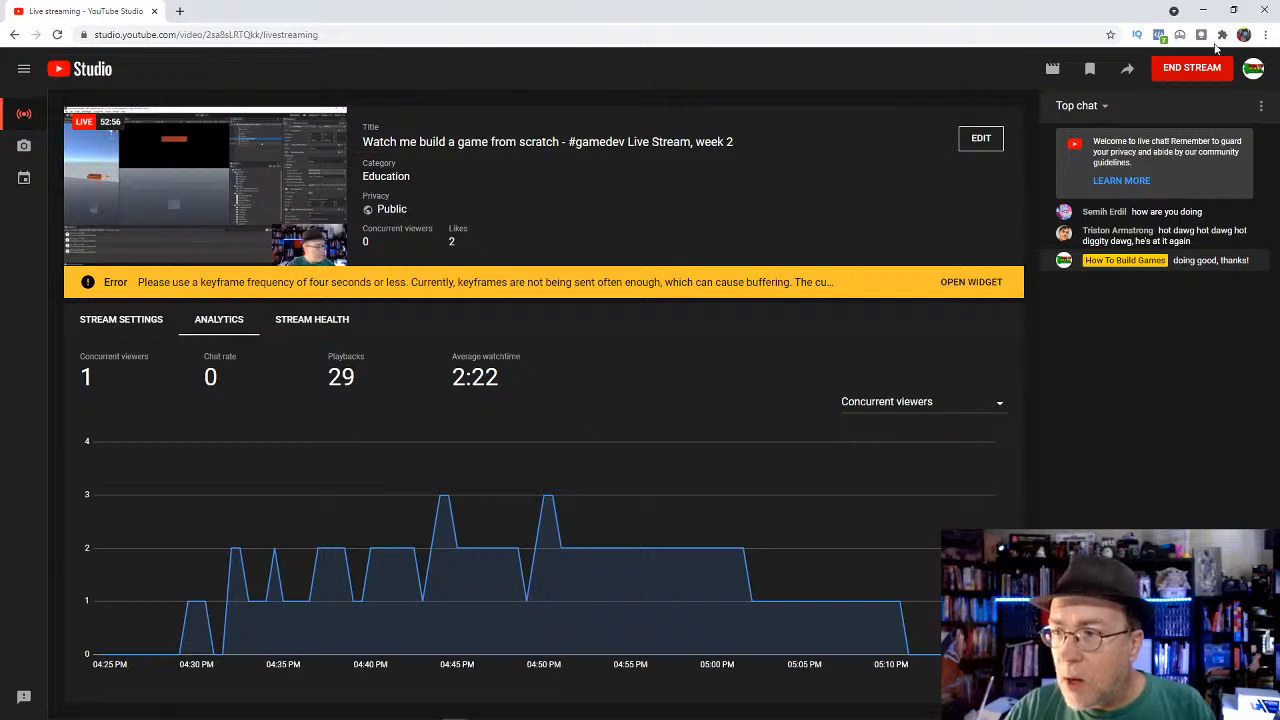
left_click(1205, 12)
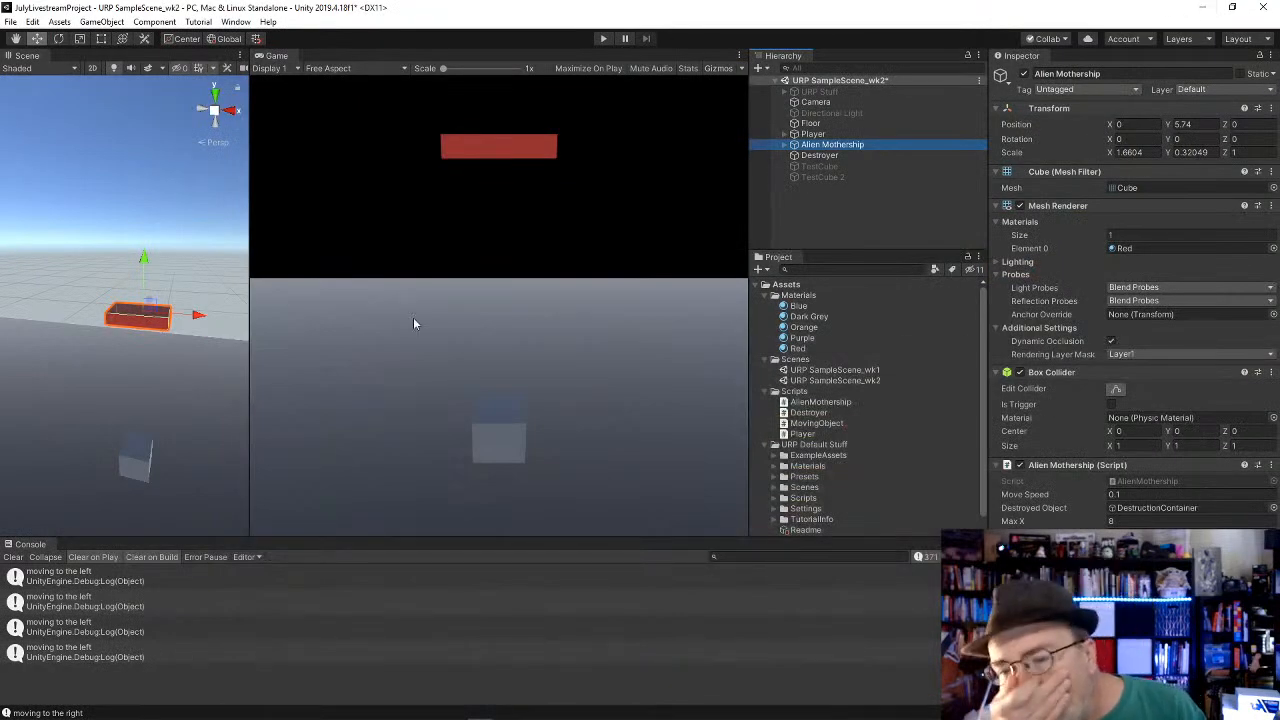
Step: Open the script attached to the Player object in Visual Studio at its Update movement code
left_click(812, 134)
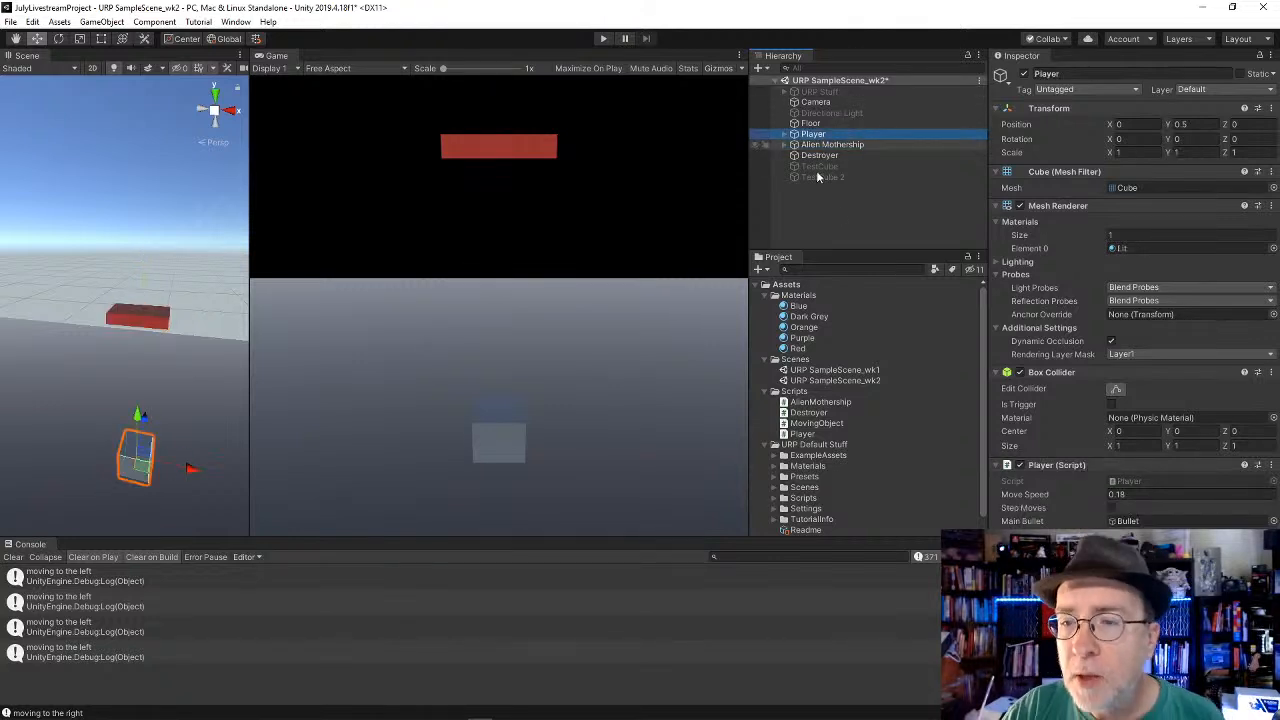
left_click(1126, 481)
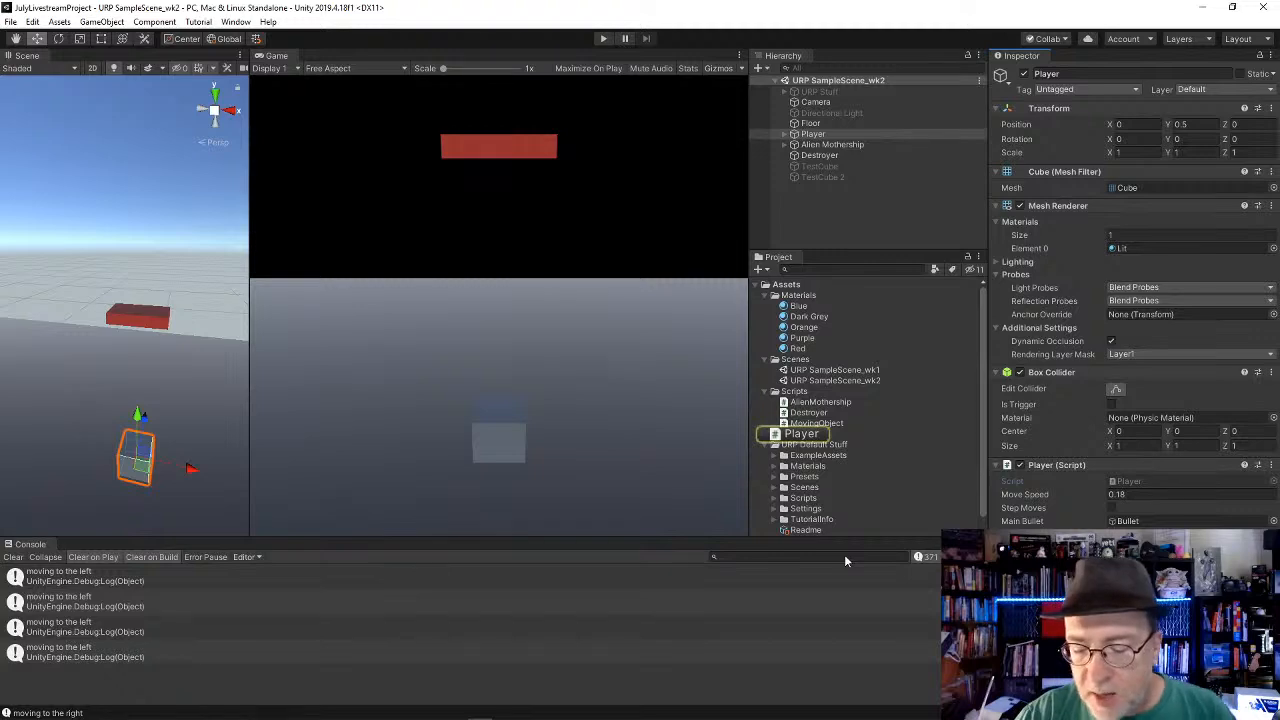
scroll(60, 390, "up", 7)
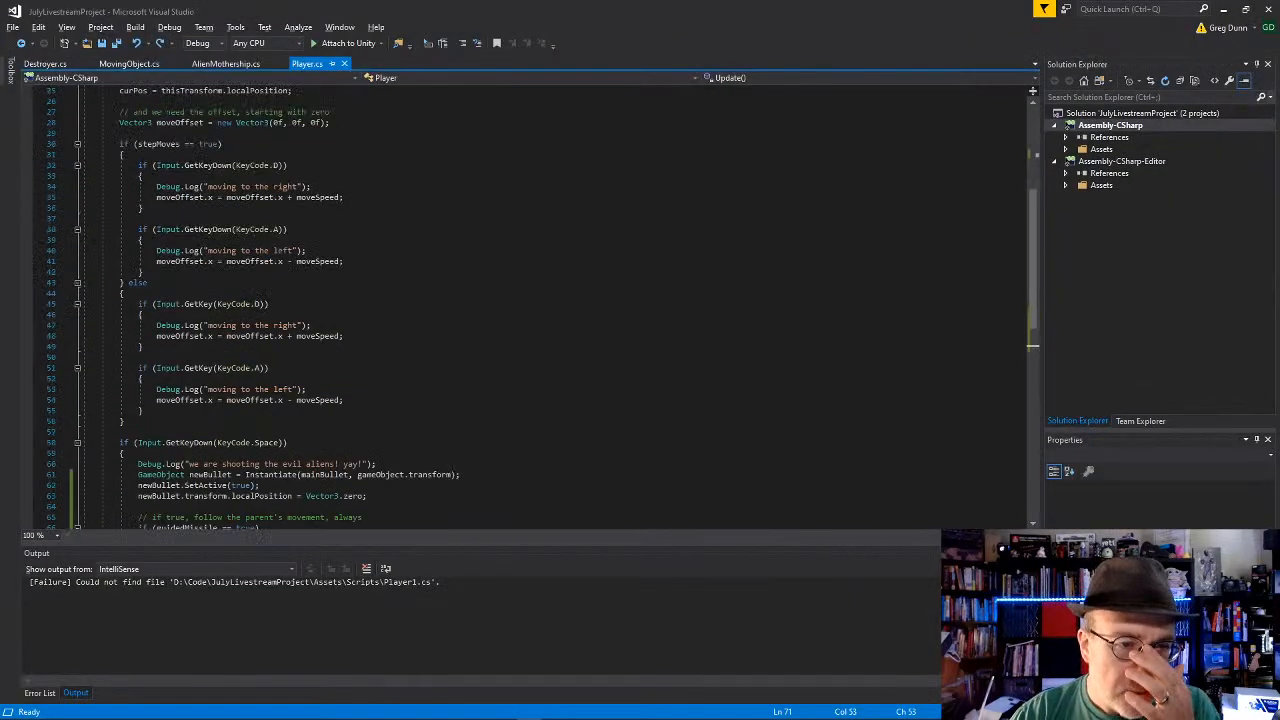
Step: Add "|| Input.GetKeyDown(KeyCode.RightArrow)" to the KeyCode.D condition in the stepMoves block
left_click(311, 218)
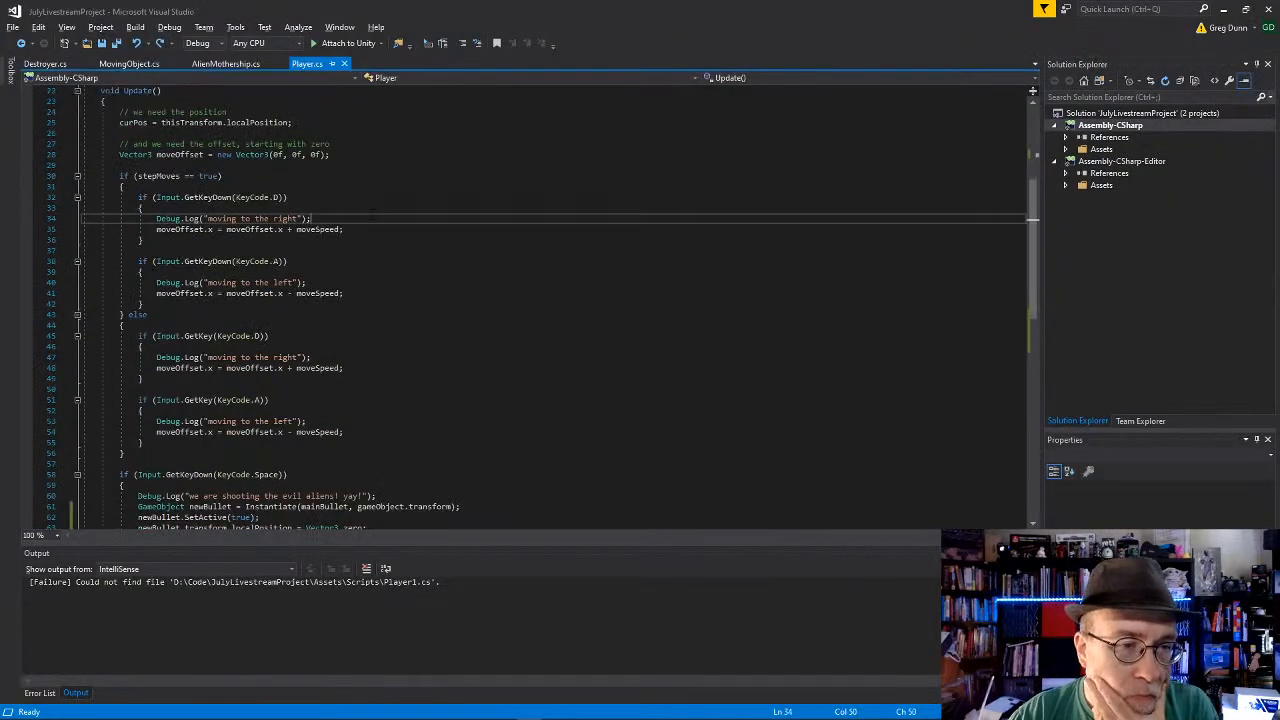
left_click(300, 165)
left_click(288, 197)
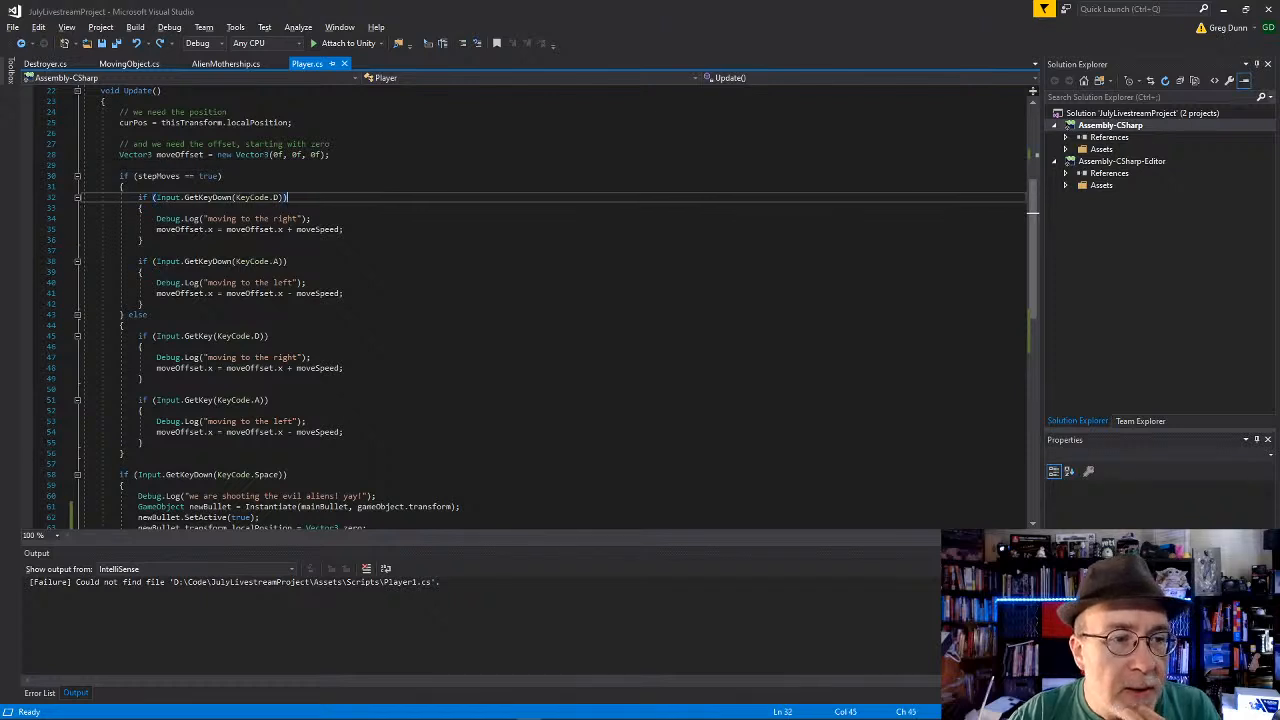
scroll(392, 215, "down", 1)
scroll(392, 215, "up", 1)
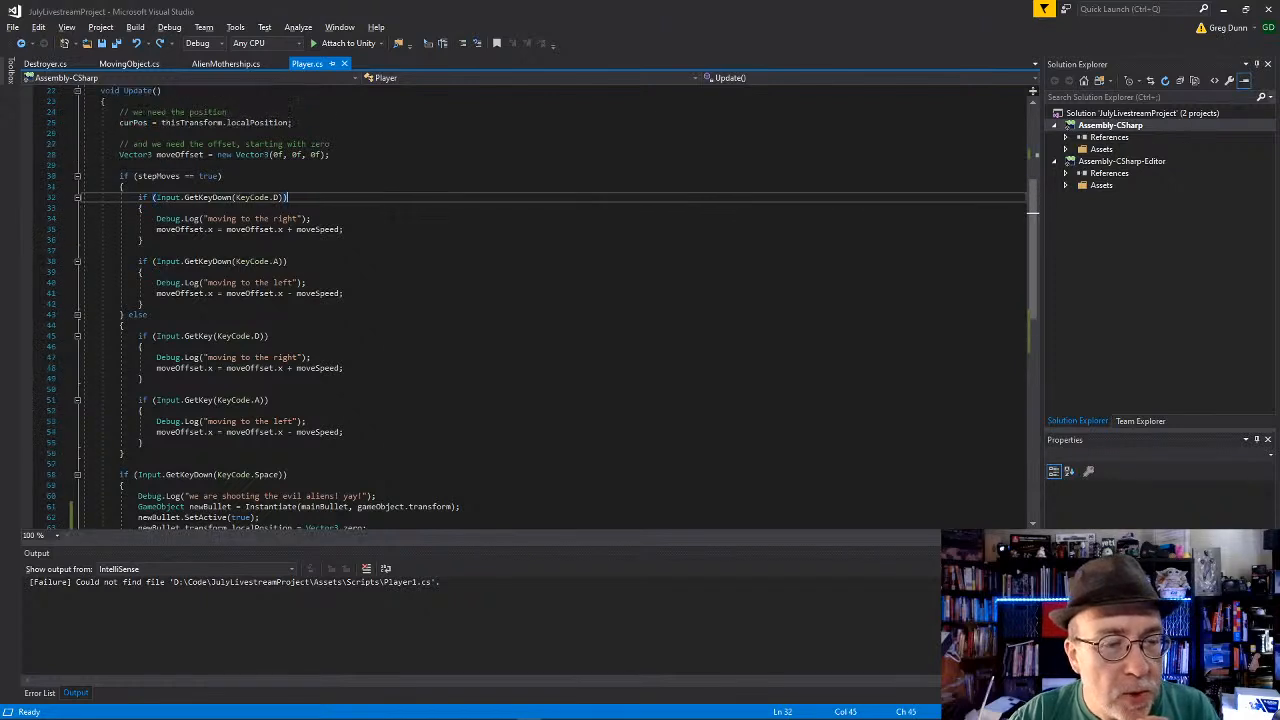
key("shift+Home")
key("ctrl+c")
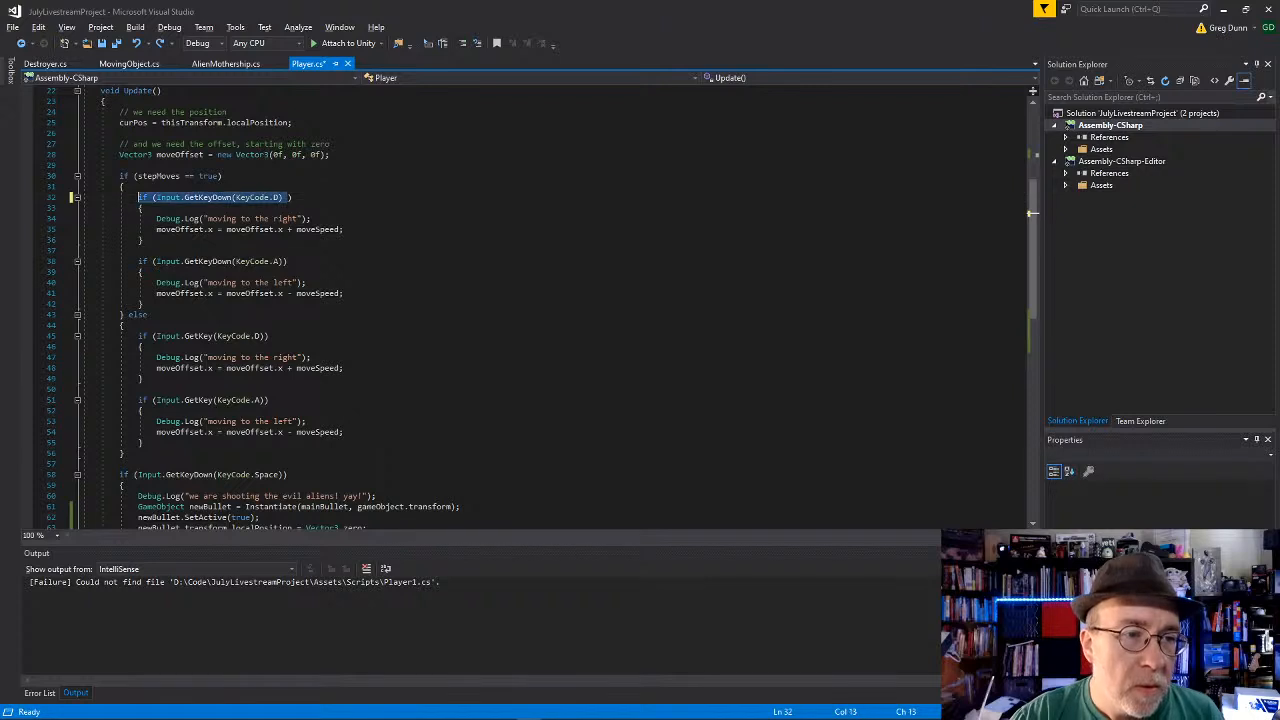
key("Right")
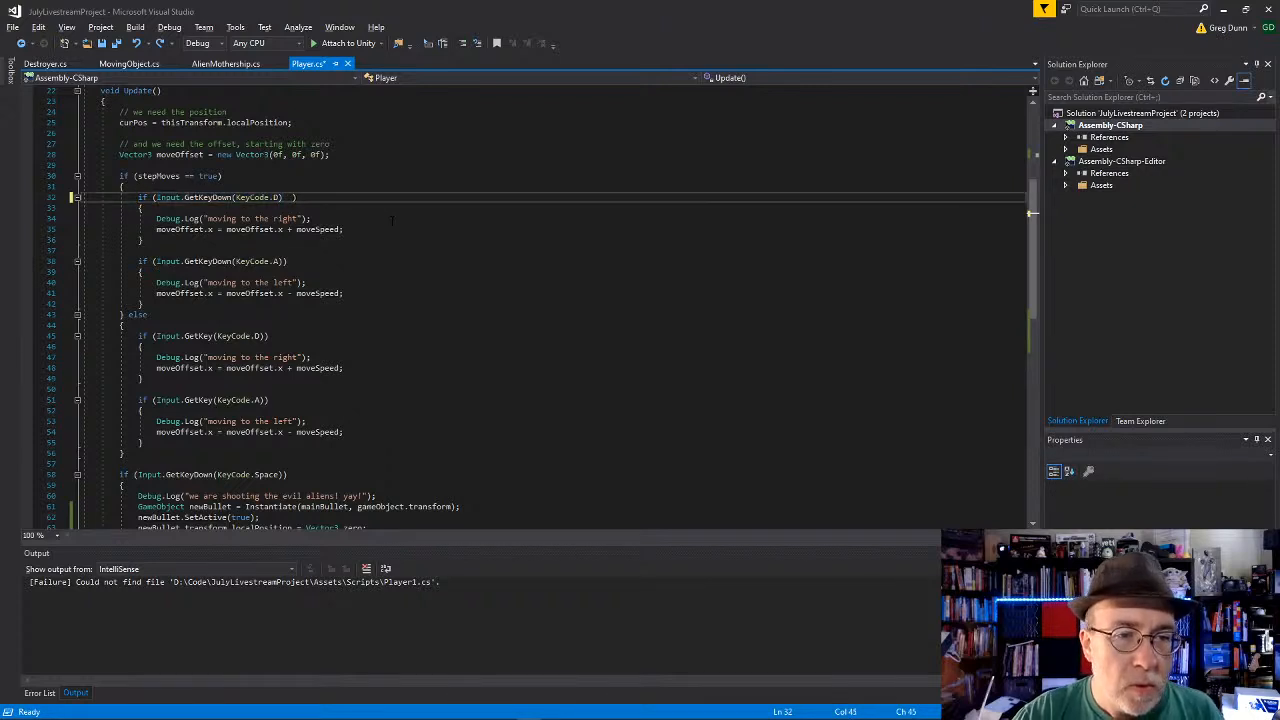
type("||")
key("ctrl+v")
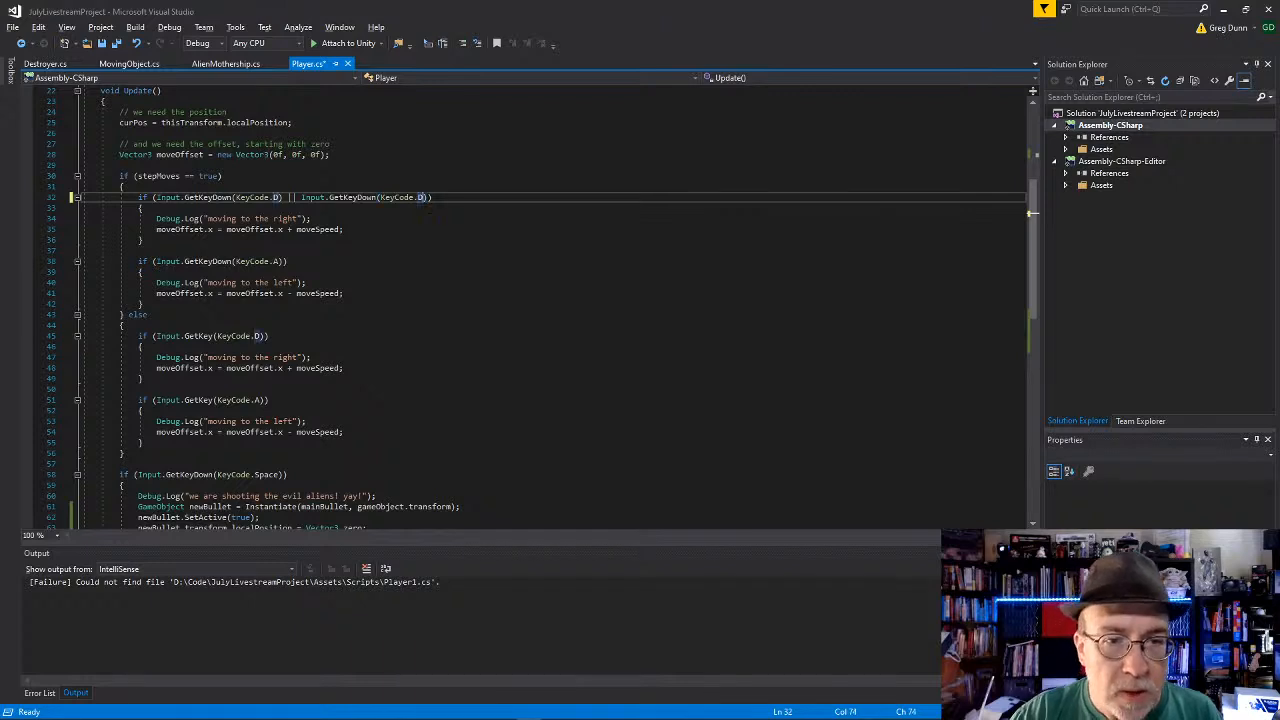
type(".righ")
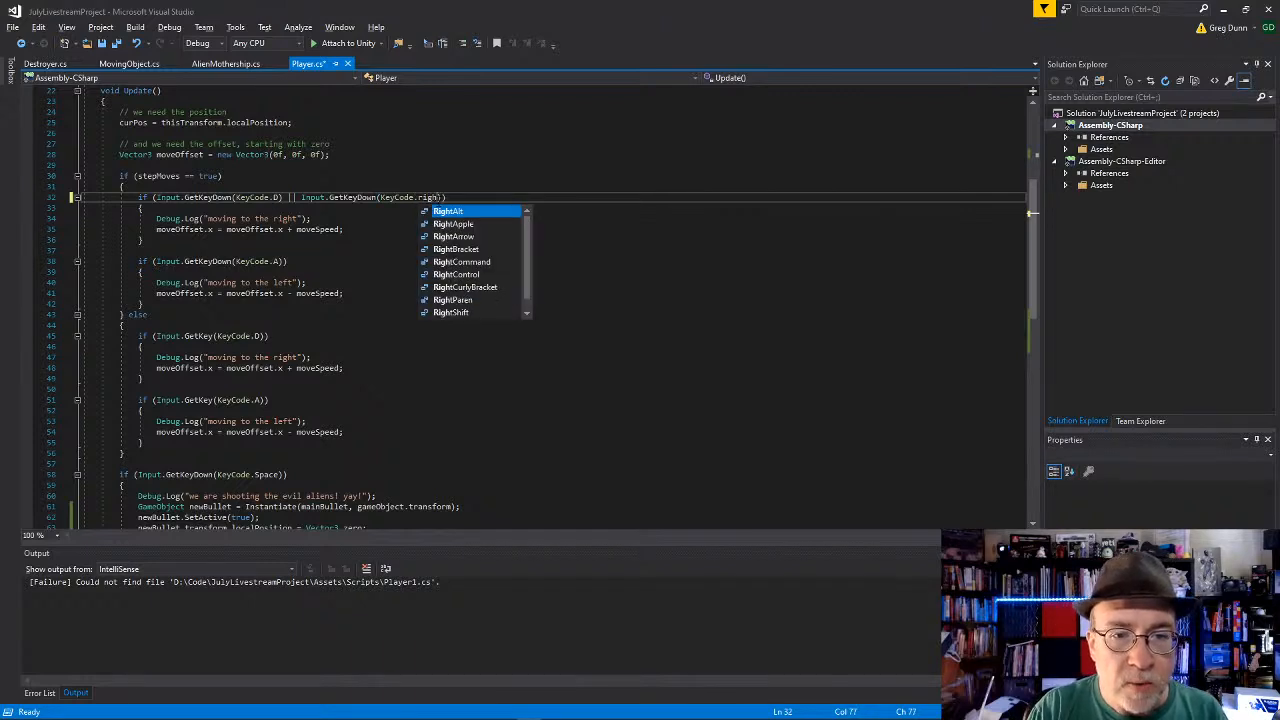
key("Down")
key("Down")
key("Tab")
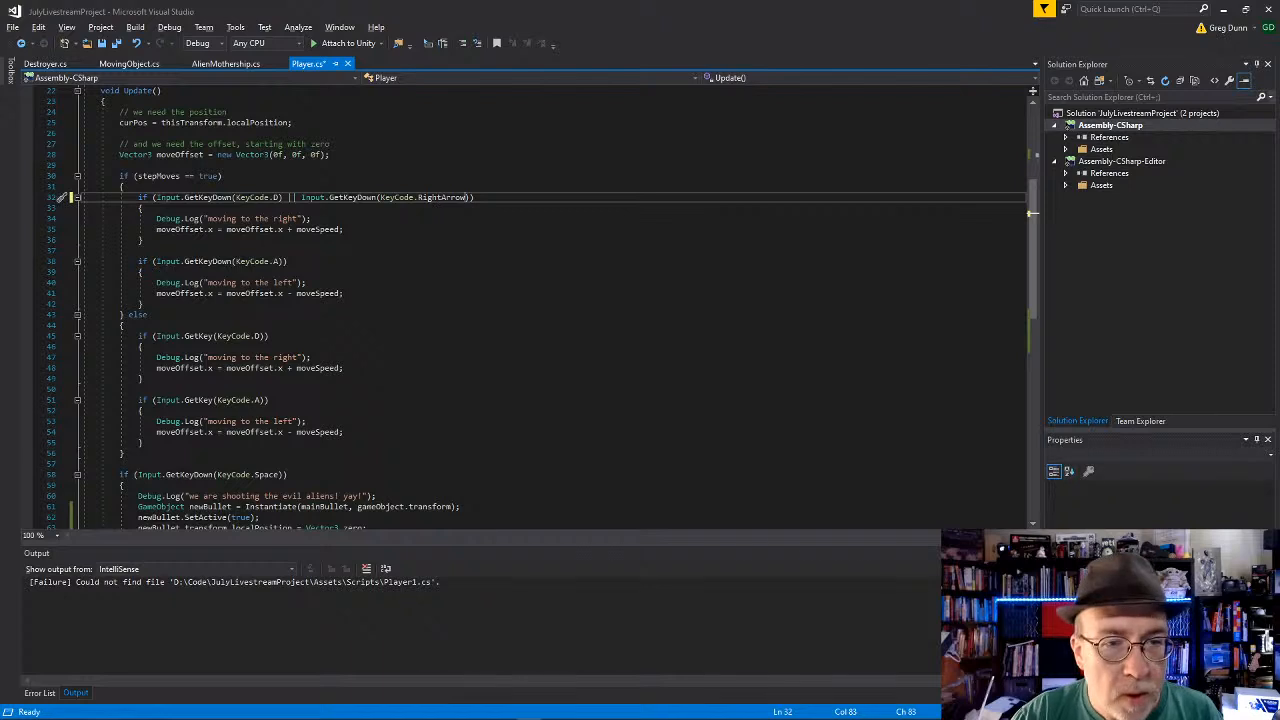
Step: Replace the KeyCode.A condition in the stepMoves block with a copy of the extended right-movement condition
left_click(283, 197)
key("shift+Home")
key("ctrl+c")
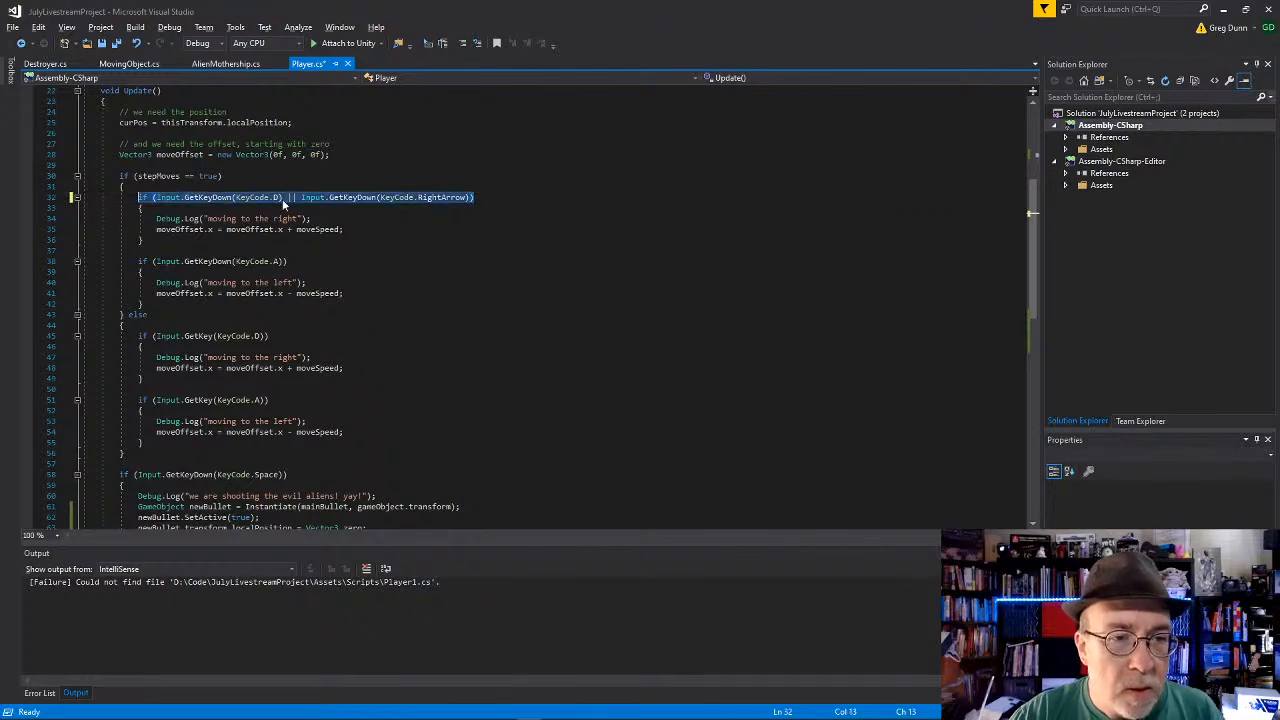
key("Down")
key("Down")
key("Down")
key("Down")
key("Down")
key("Down")
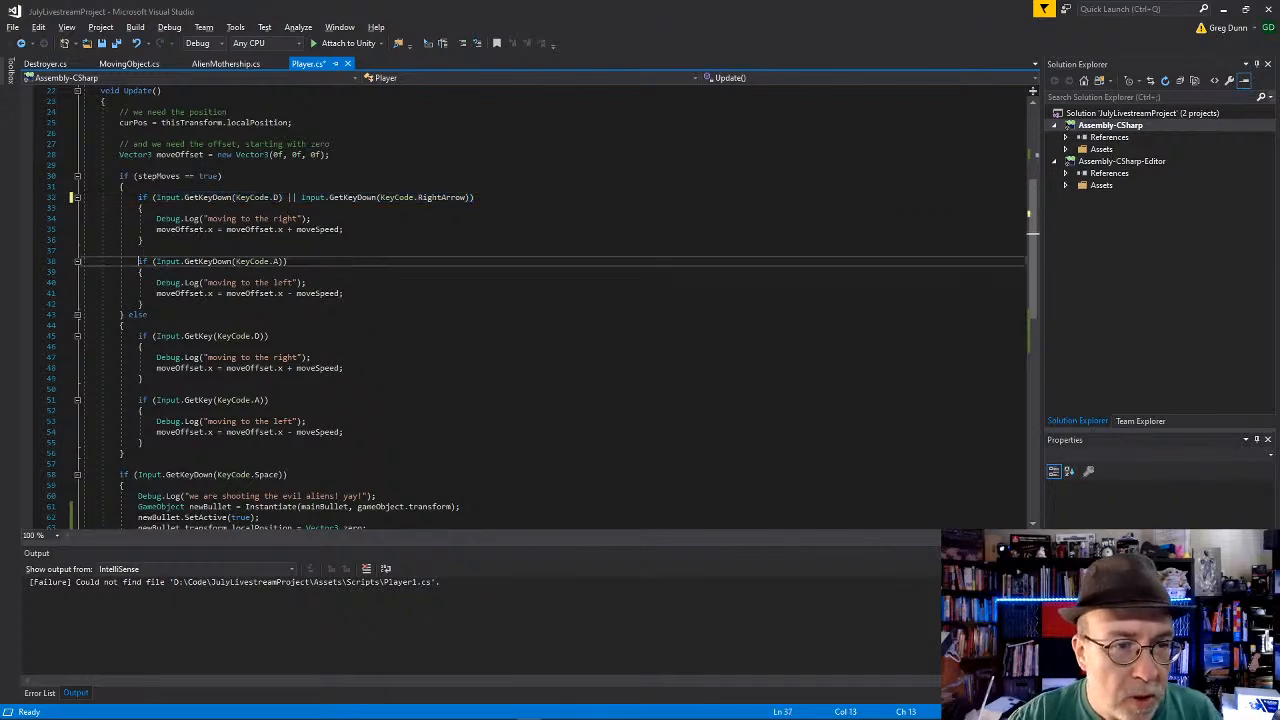
key("shift+Home")
key("ctrl+v")
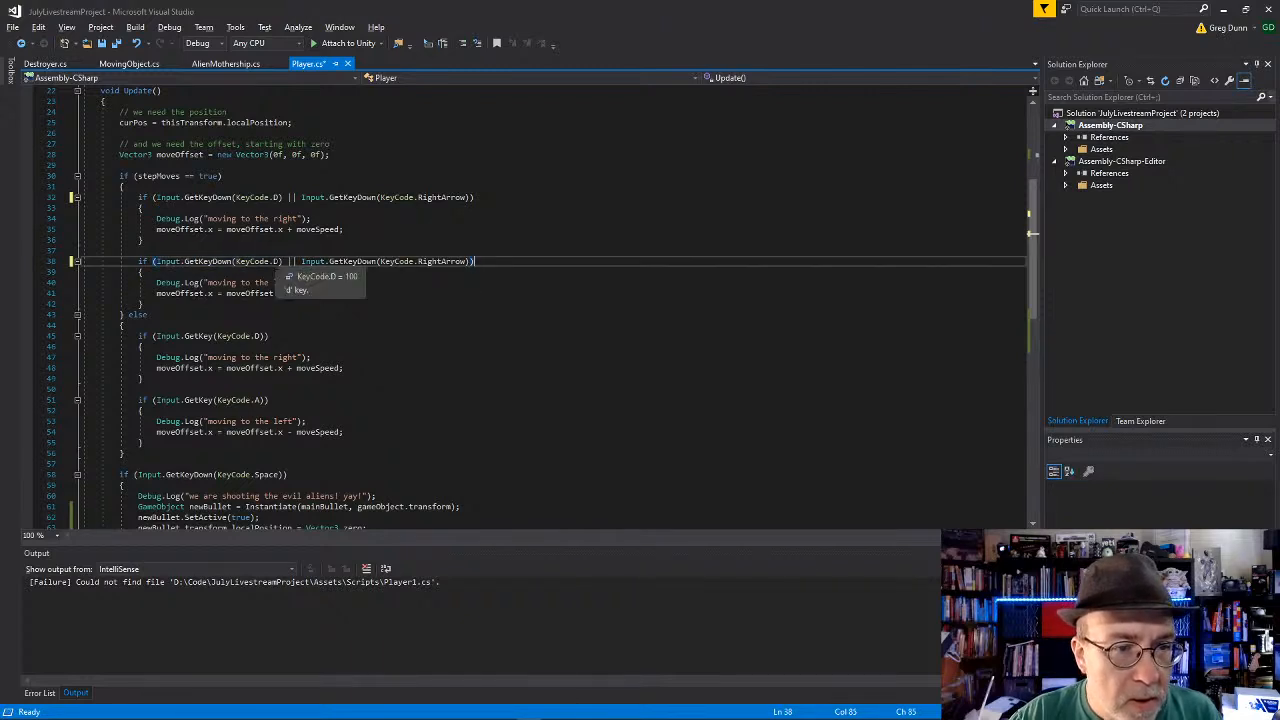
Step: Change the copied condition's key codes to KeyCode.A and KeyCode.LeftArrow, and save Player.cs
double_click(277, 261)
type("A")
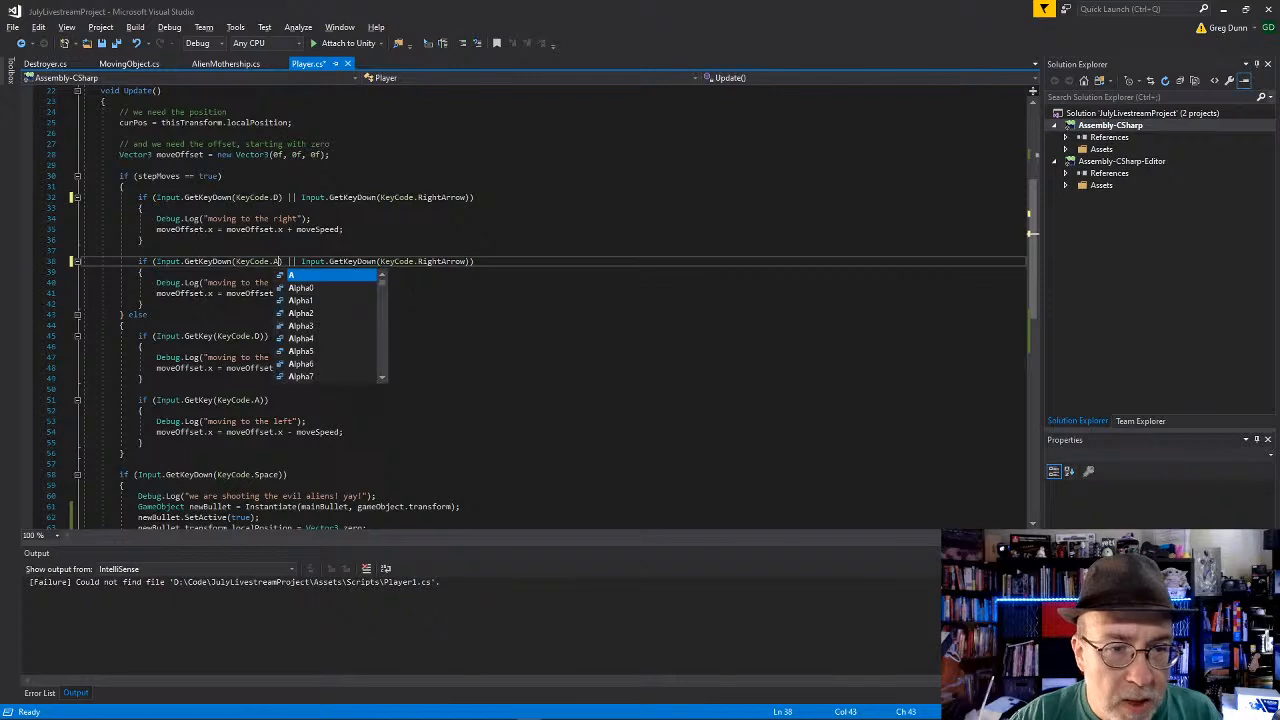
left_click(441, 269)
double_click(441, 261)
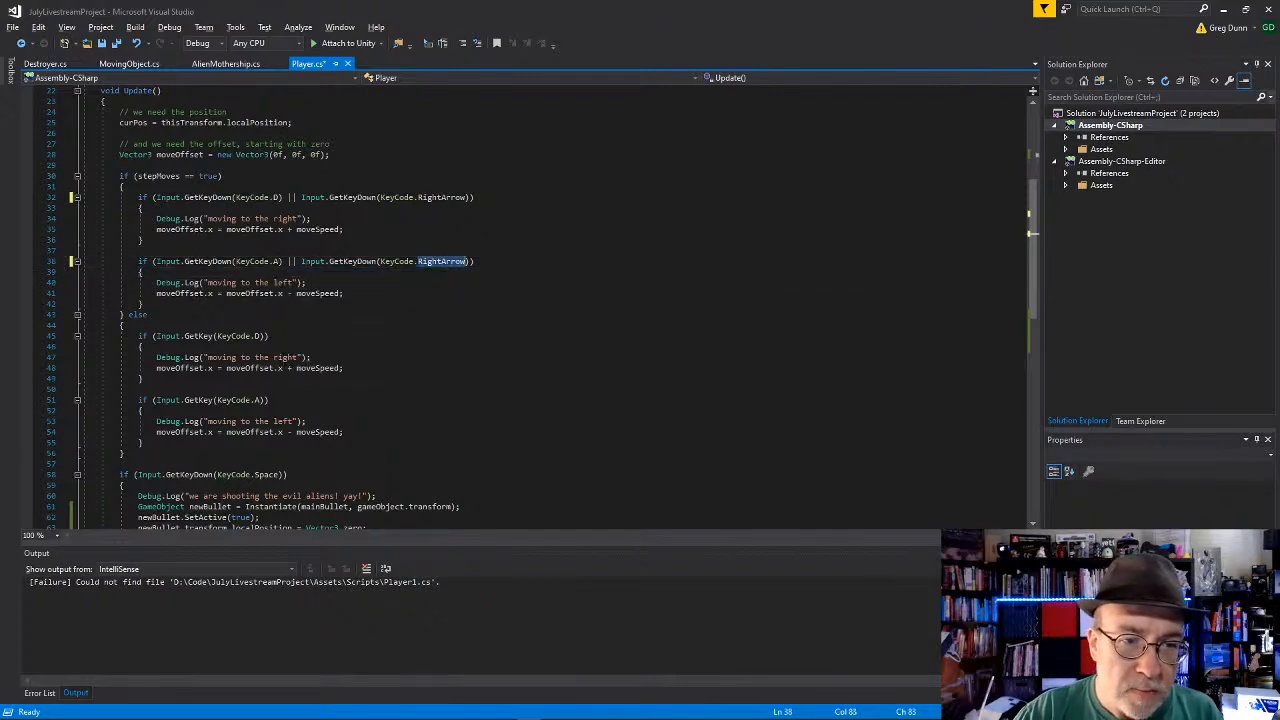
type("leftar")
key("Tab")
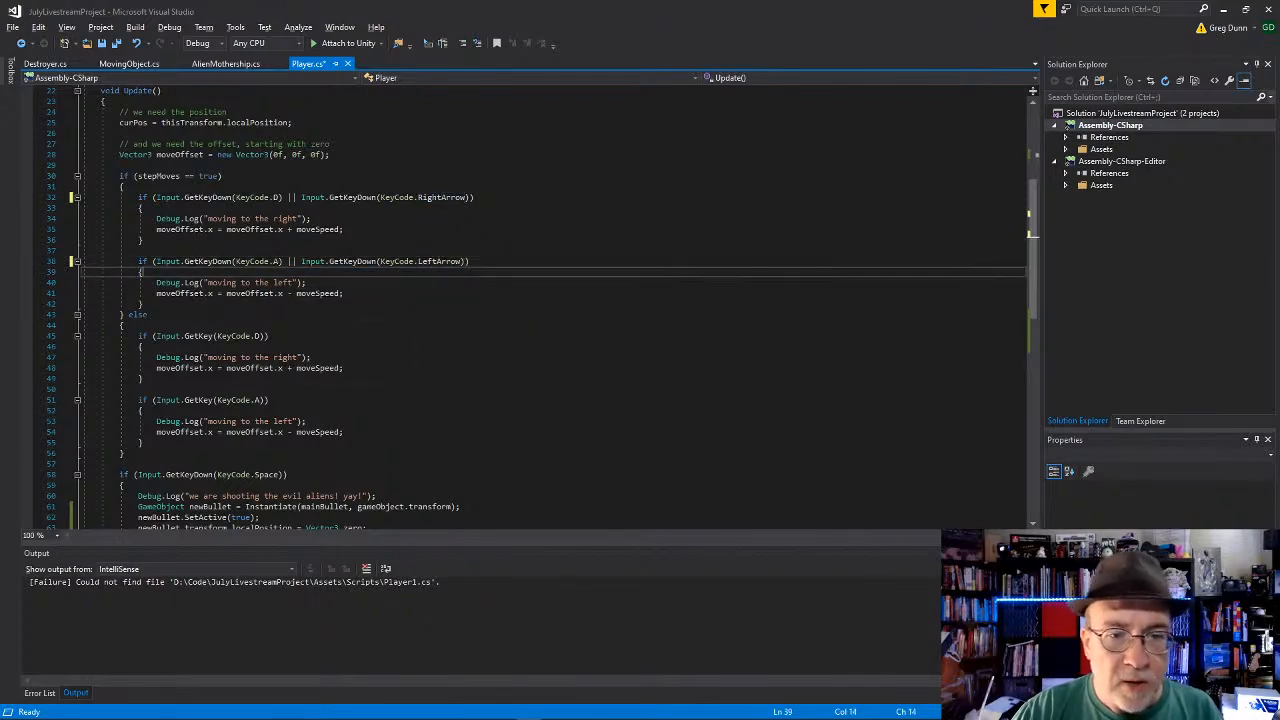
key("Down")
key("Down")
key("Down")
key("Down")
key("Down")
key("ctrl+s")
Step: Replace the KeyCode.A condition in the else block with a copy of the stepMoves block's left-movement condition
key("Down")
key("Down")
key("Down")
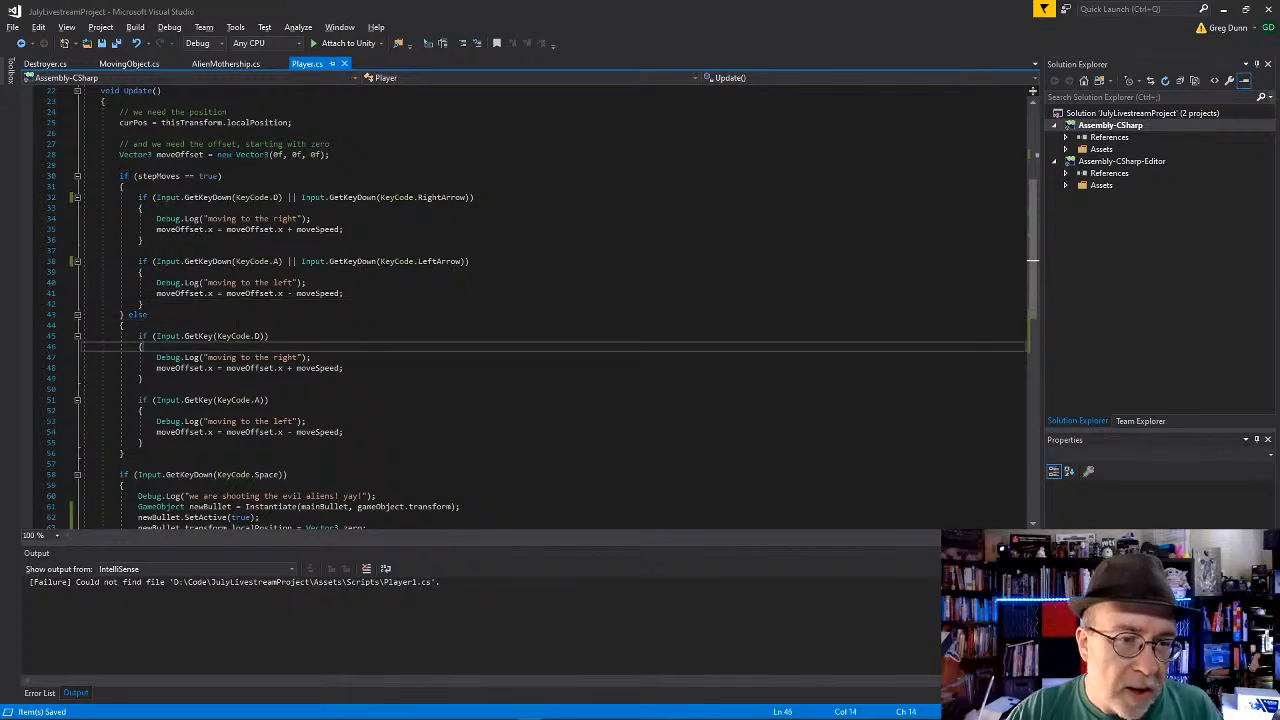
left_click(283, 262)
key("shift+End")
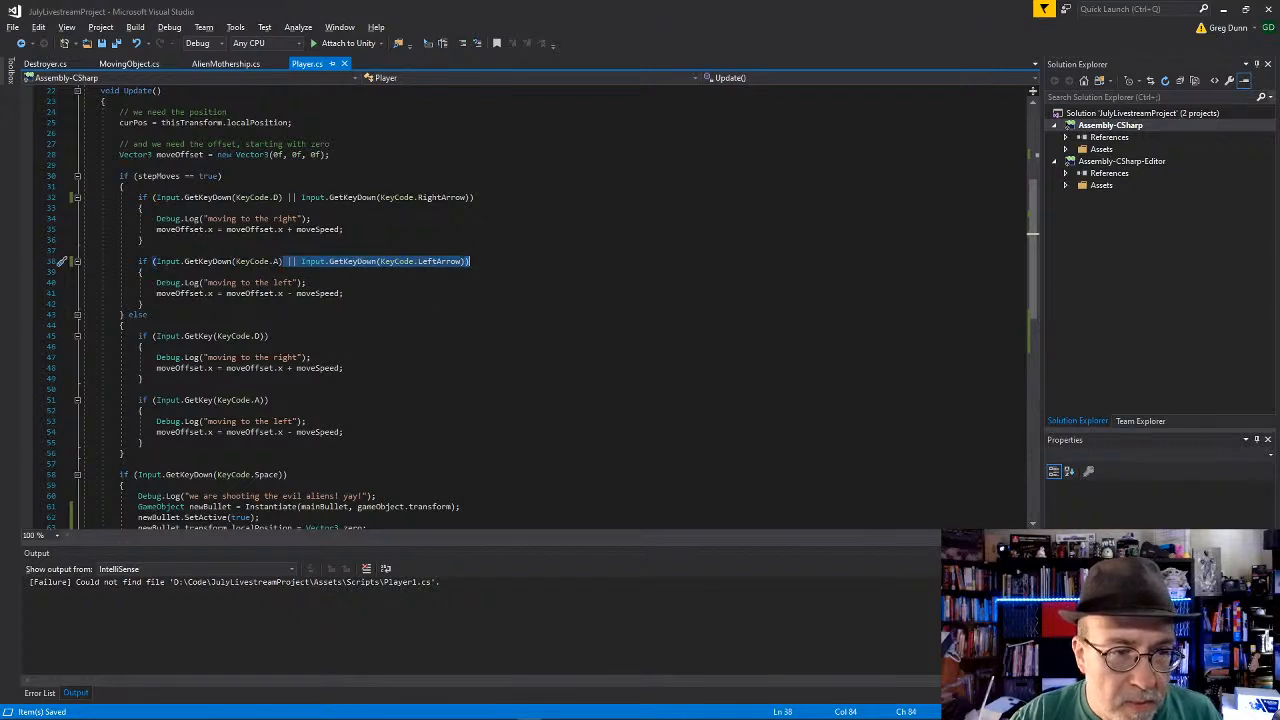
key("Up")
key("Down")
key("End")
key("shift+Home")
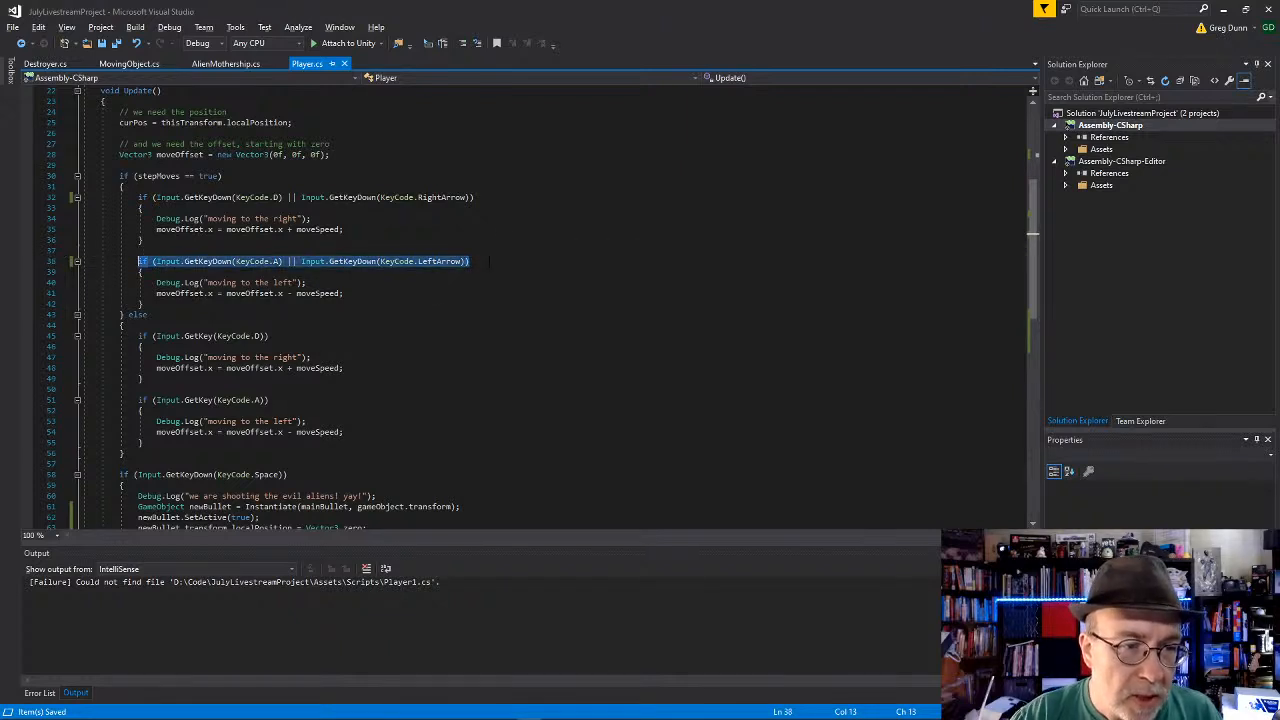
key("ctrl+c")
key("Down")
key("Down")
key("Down")
key("Down")
key("Down")
key("Down")
key("Down")
key("Down")
key("Down")
key("Down")
key("Down")
key("Down")
key("Down")
key("End")
key("shift+Home")
key("ctrl+v")
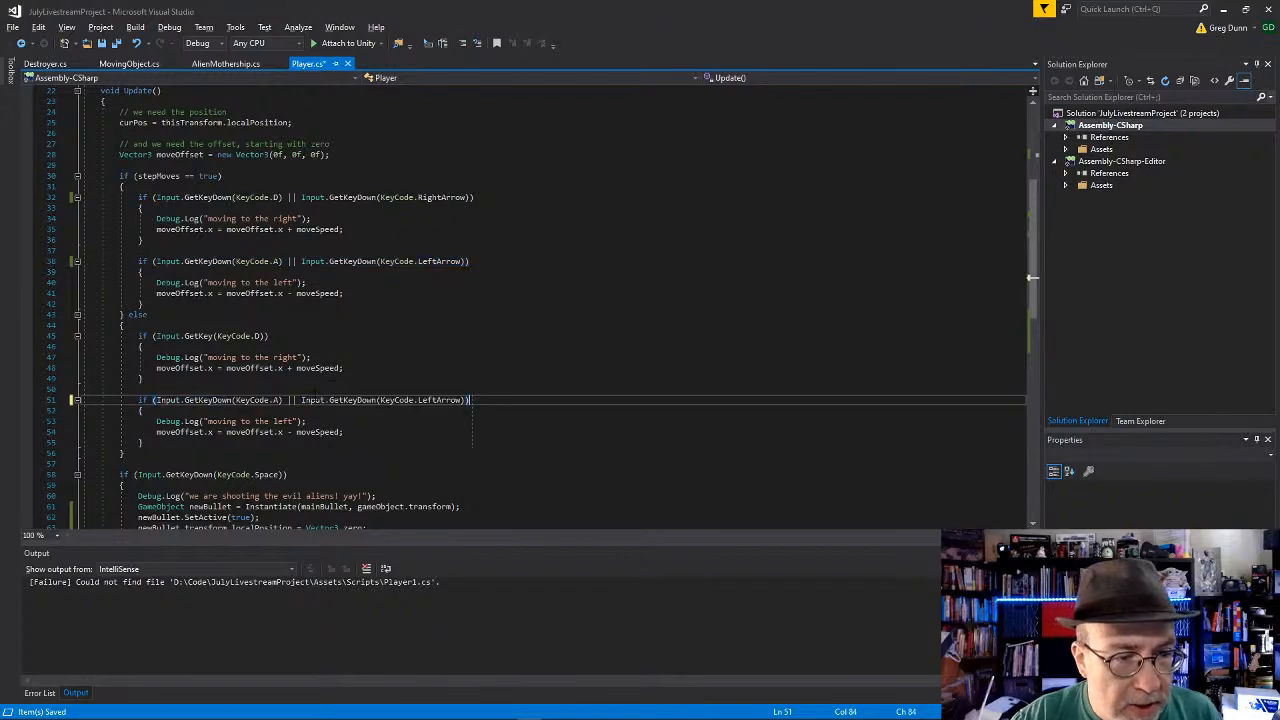
Step: Change both GetKeyDown calls in the else block's left-movement condition to GetKey
key("Delete")
key("Delete")
key("Delete")
key("Delete")
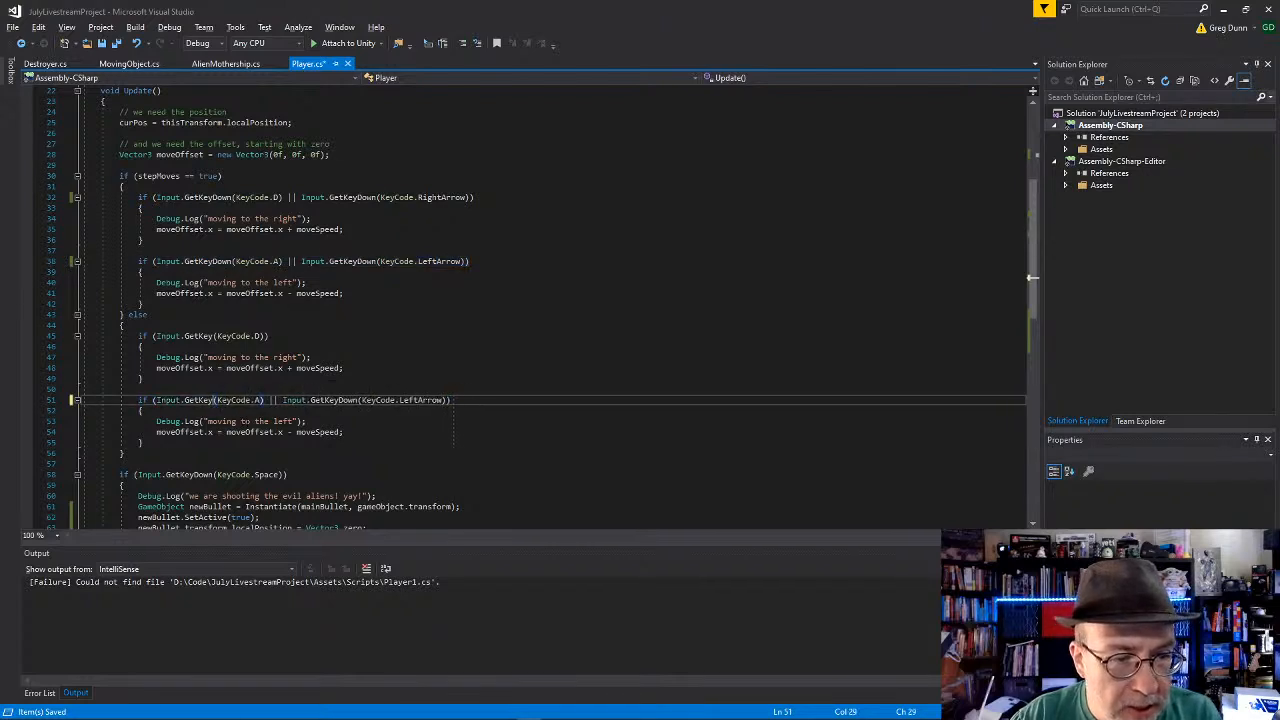
key("Delete")
key("Delete")
key("Delete")
key("Delete")
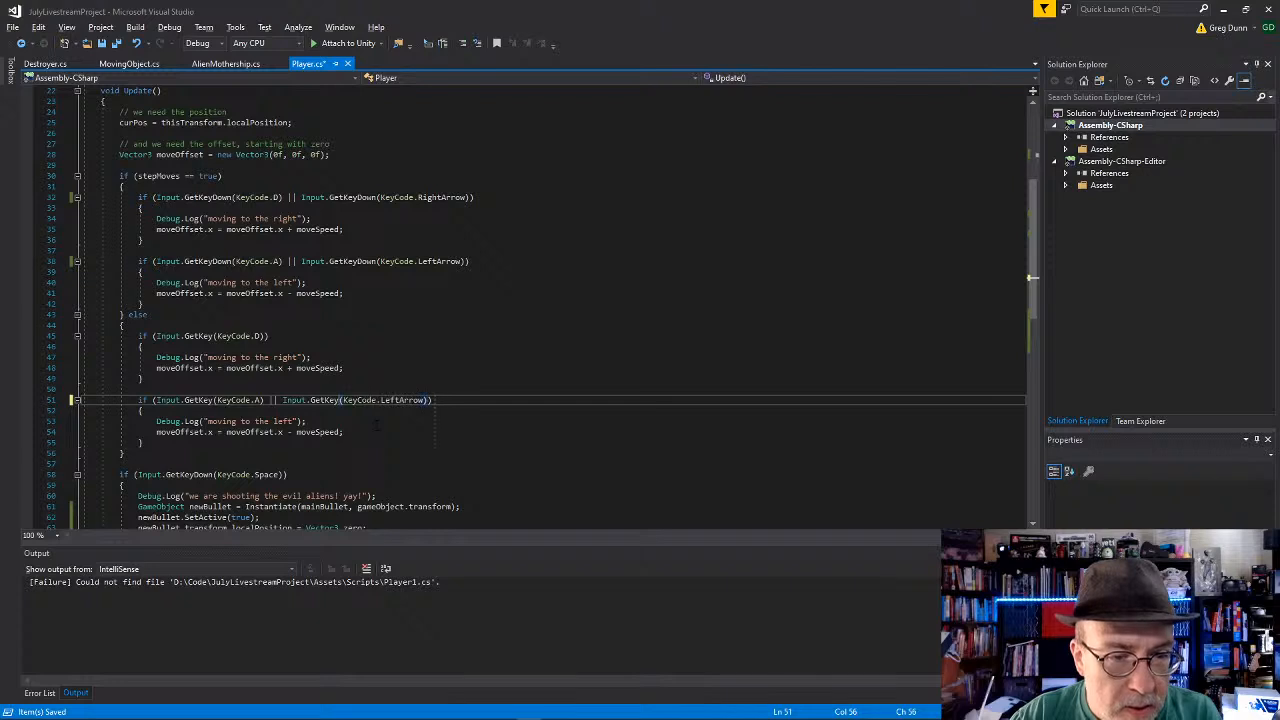
Step: Replace the KeyCode.D condition in the else block with a copy of the stepMoves block's right-movement condition
left_click(493, 197)
key("shift+Home")
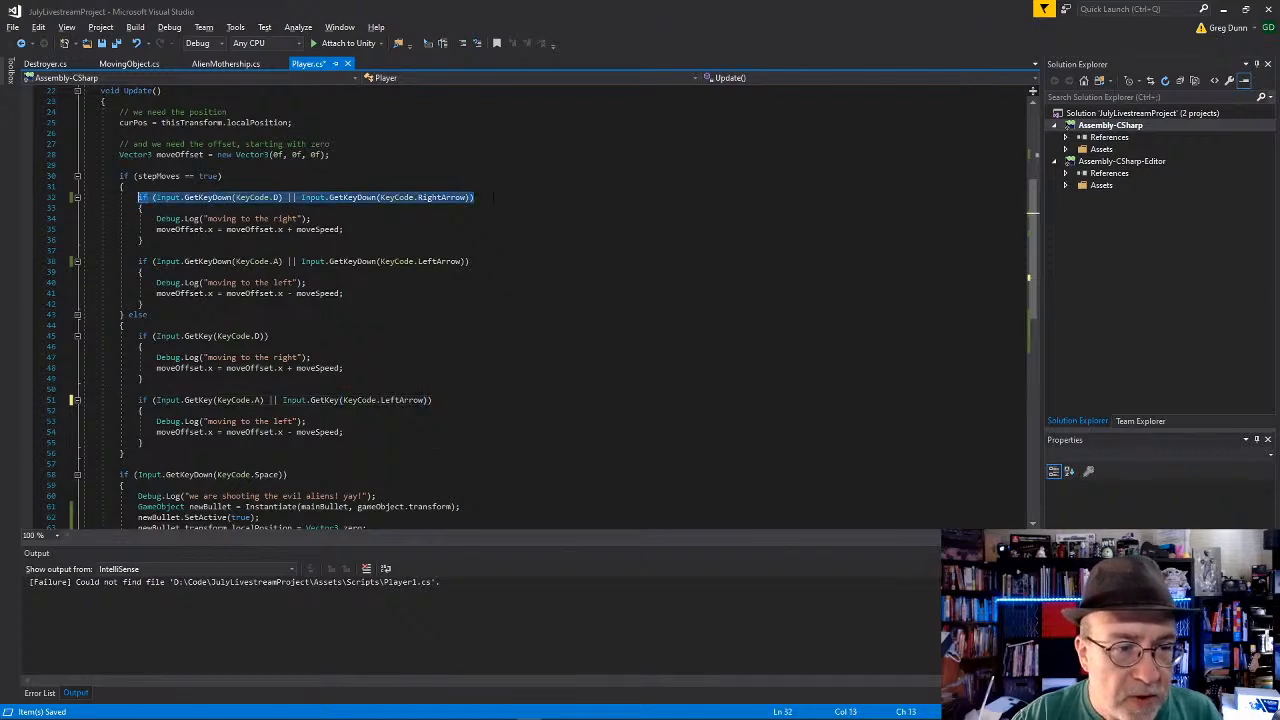
left_click(275, 336)
key("shift+Home")
key("ctrl+v")
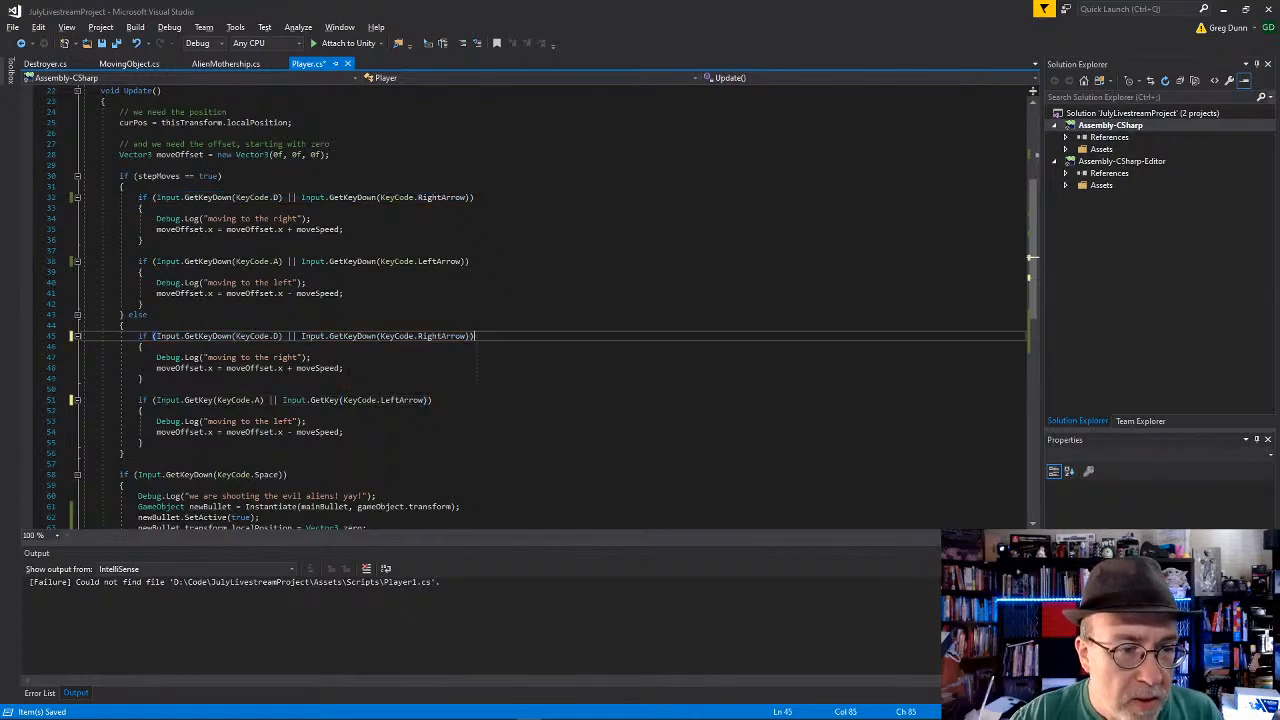
Step: Change both GetKeyDown calls in the else block's right-movement condition to GetKey, and save Player.cs
left_click(230, 338)
key("BackSpace")
key("BackSpace")
key("BackSpace")
key("BackSpace")
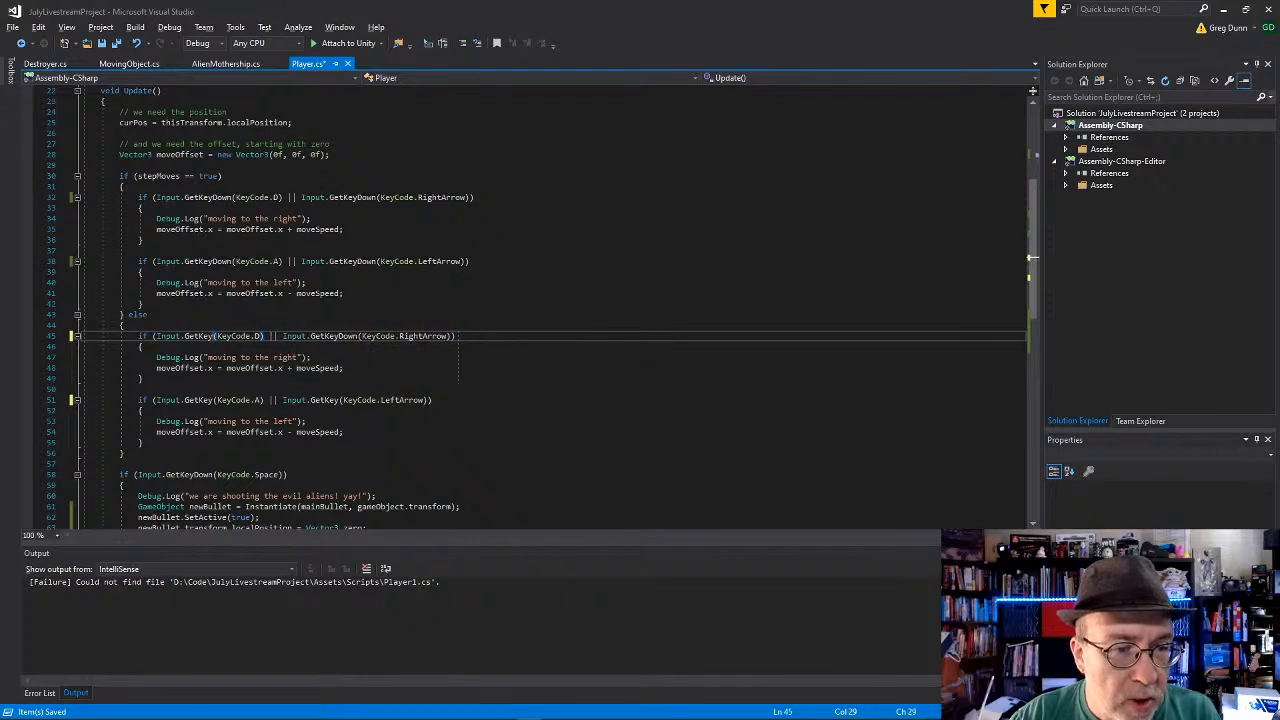
left_click(357, 336)
key("BackSpace")
key("BackSpace")
key("BackSpace")
key("BackSpace")
left_click(372, 314)
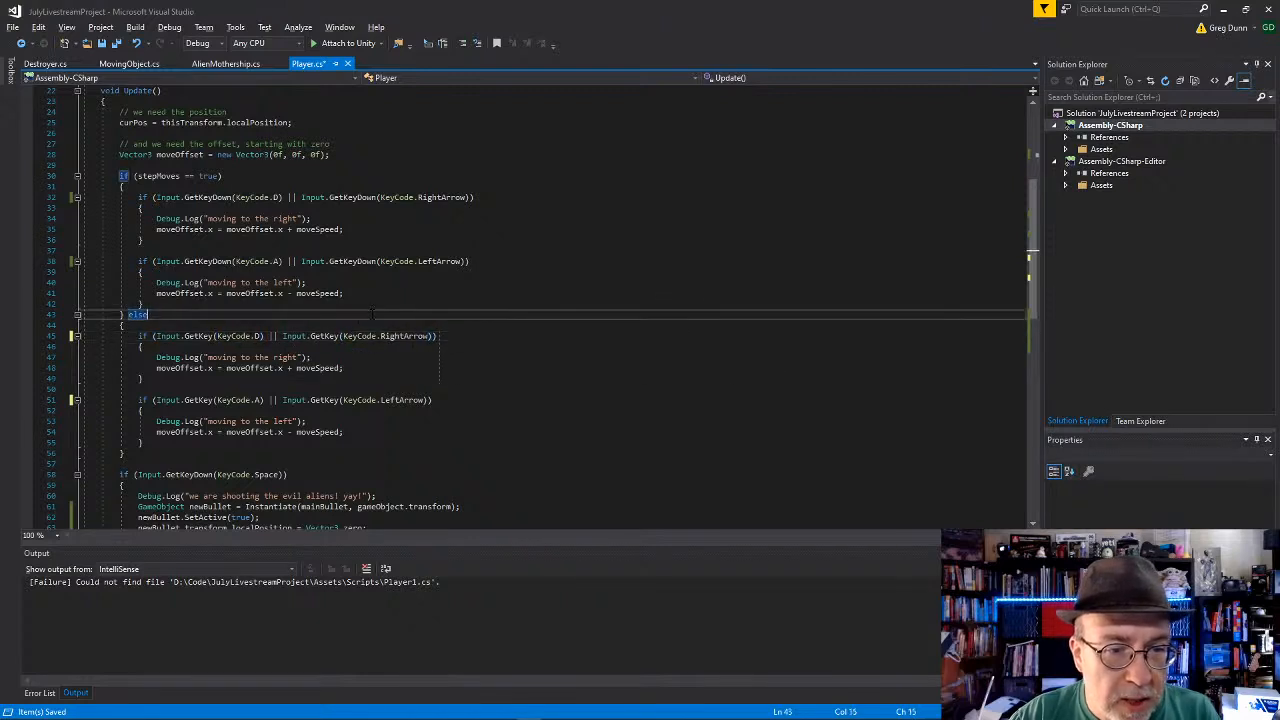
left_click(313, 408)
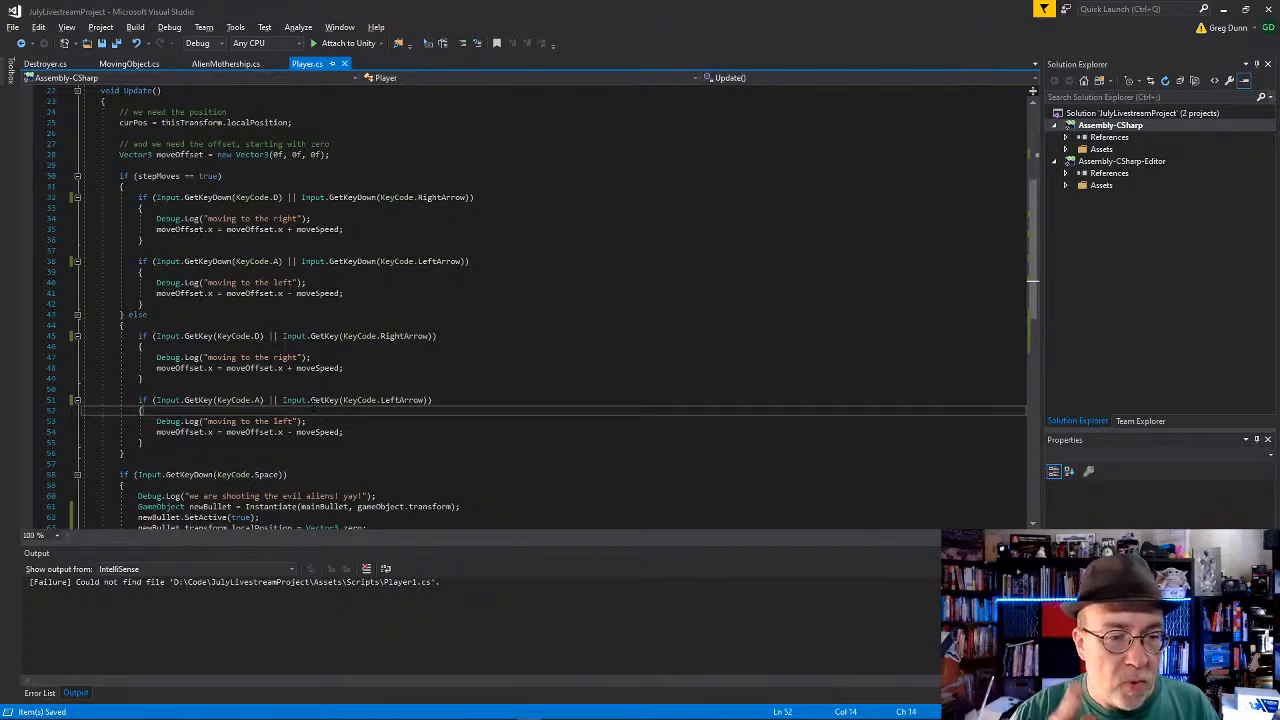
Step: Change GetKeyDown to GetKey in the KeyCode.Space shooting condition, and save Player.cs
scroll(313, 405, "down", 4)
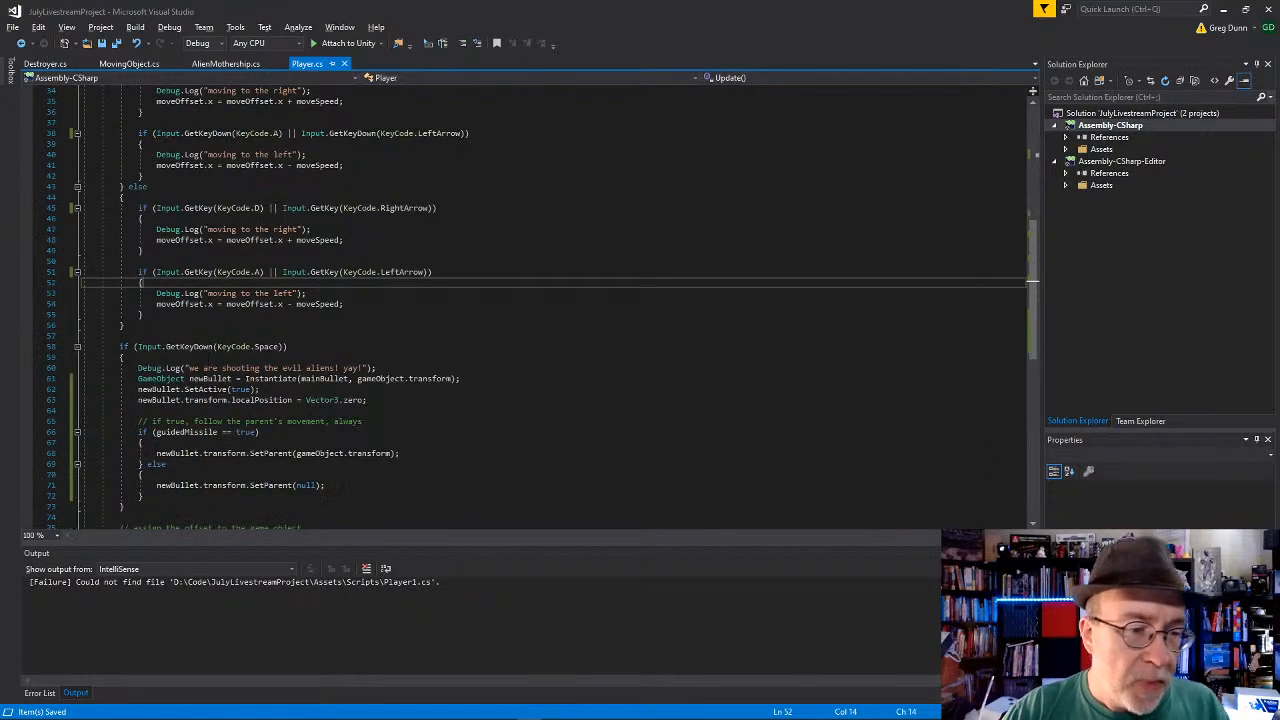
left_click(196, 347)
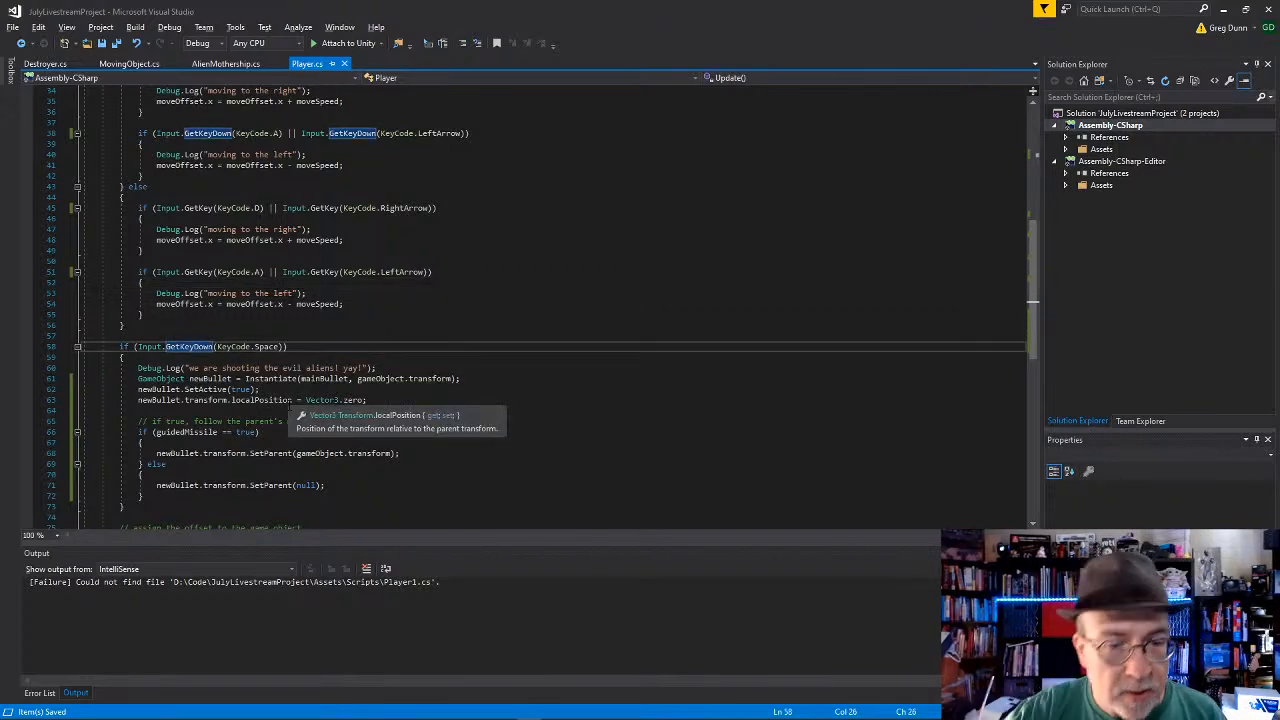
scroll(291, 410, "down", 4)
scroll(287, 387, "up", 4)
scroll(280, 380, "down", 1)
left_click(227, 336)
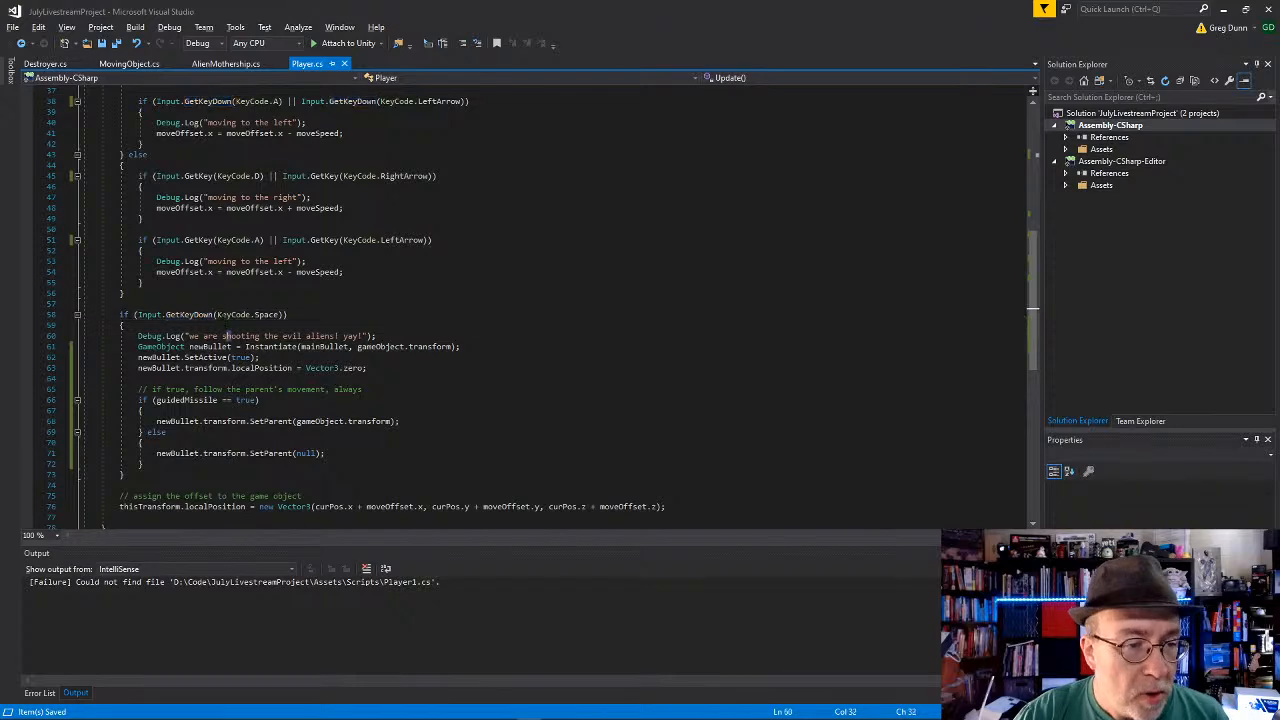
left_click(214, 315)
key("BackSpace")
key("BackSpace")
key("BackSpace")
key("BackSpace")
left_click(309, 325)
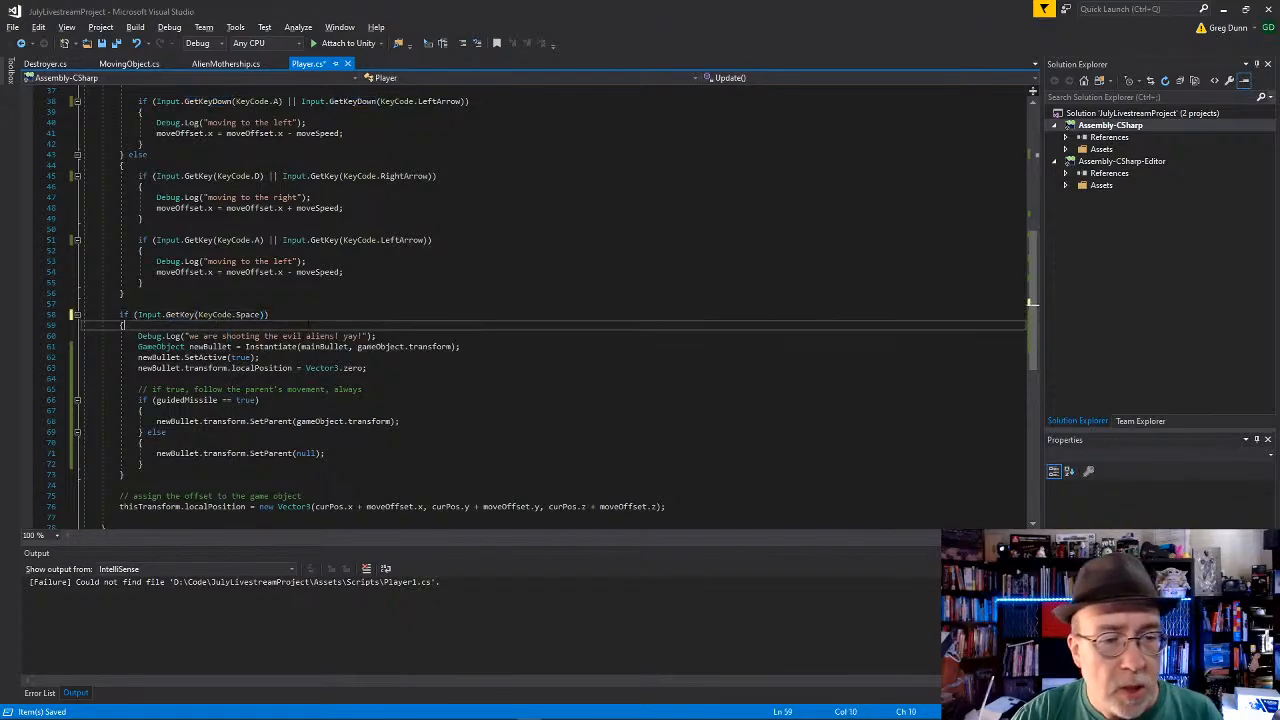
key("ctrl+s")
Step: Switch to Unity and select the Bullet object nested under Player
key("alt+Tab")
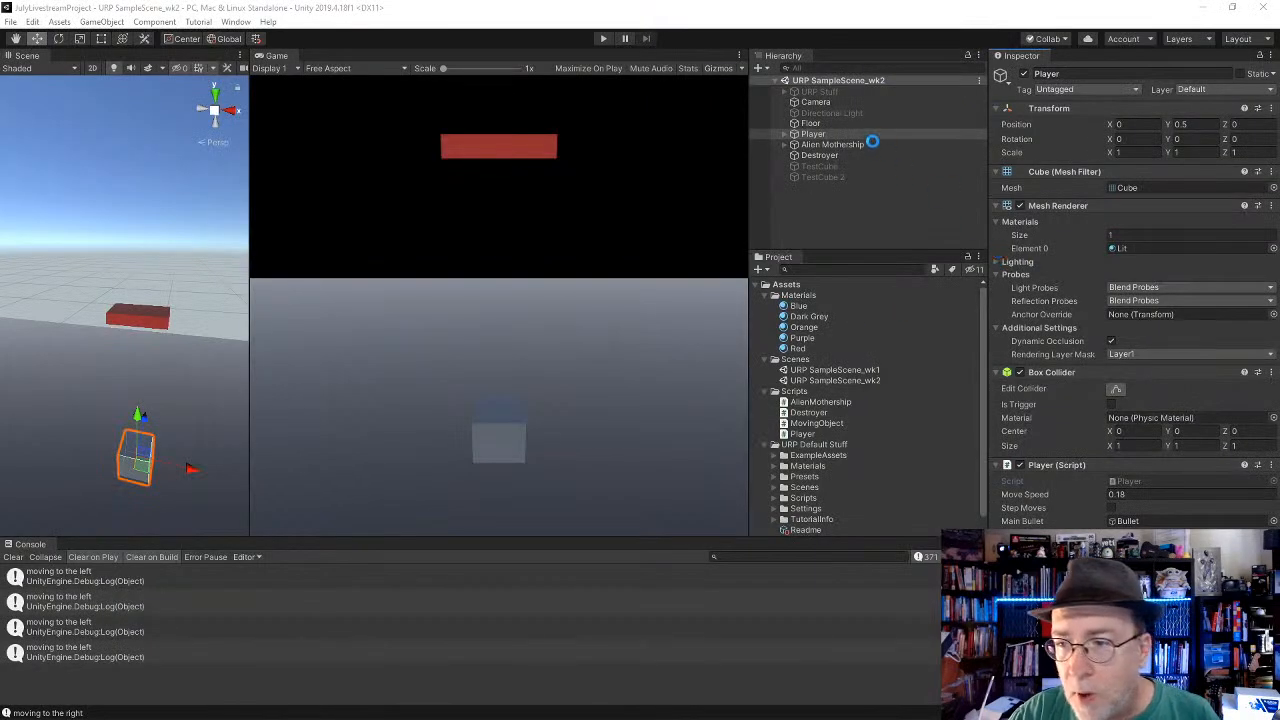
left_click(787, 135)
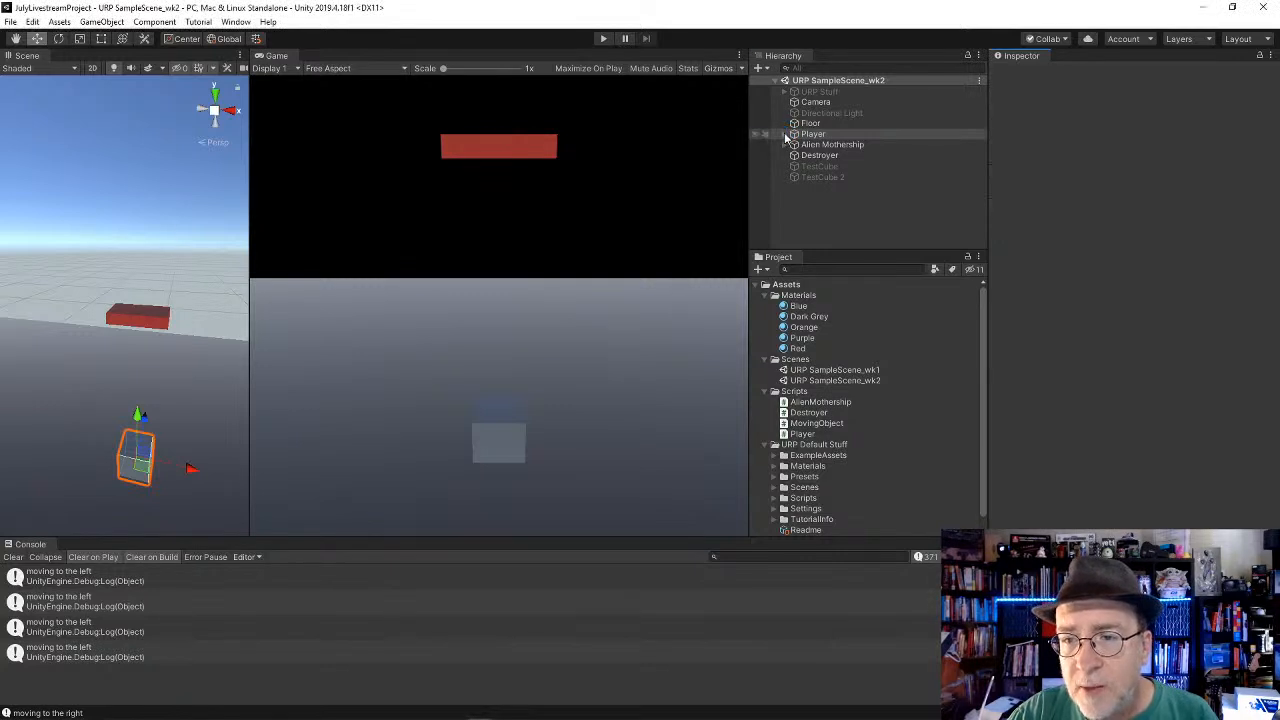
left_click(812, 136)
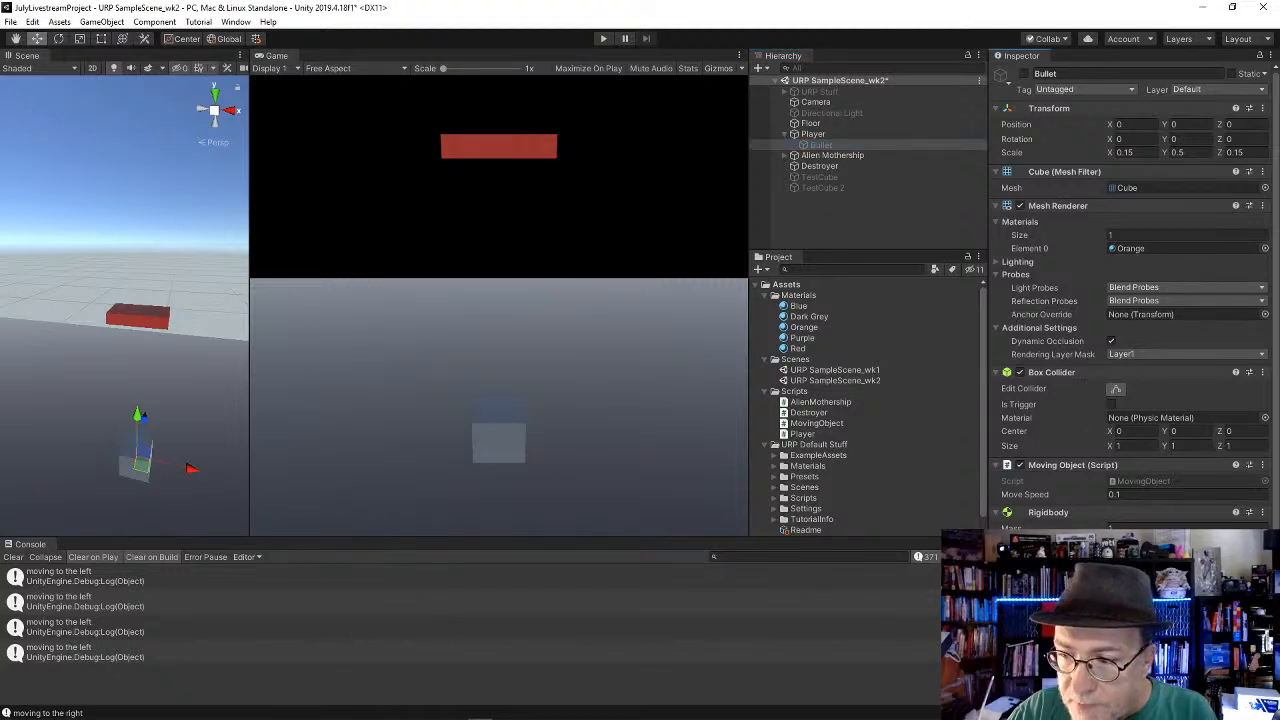
Step: Run the game and test moving the player left and right with the arrow keys while firing continuously
left_click(603, 39)
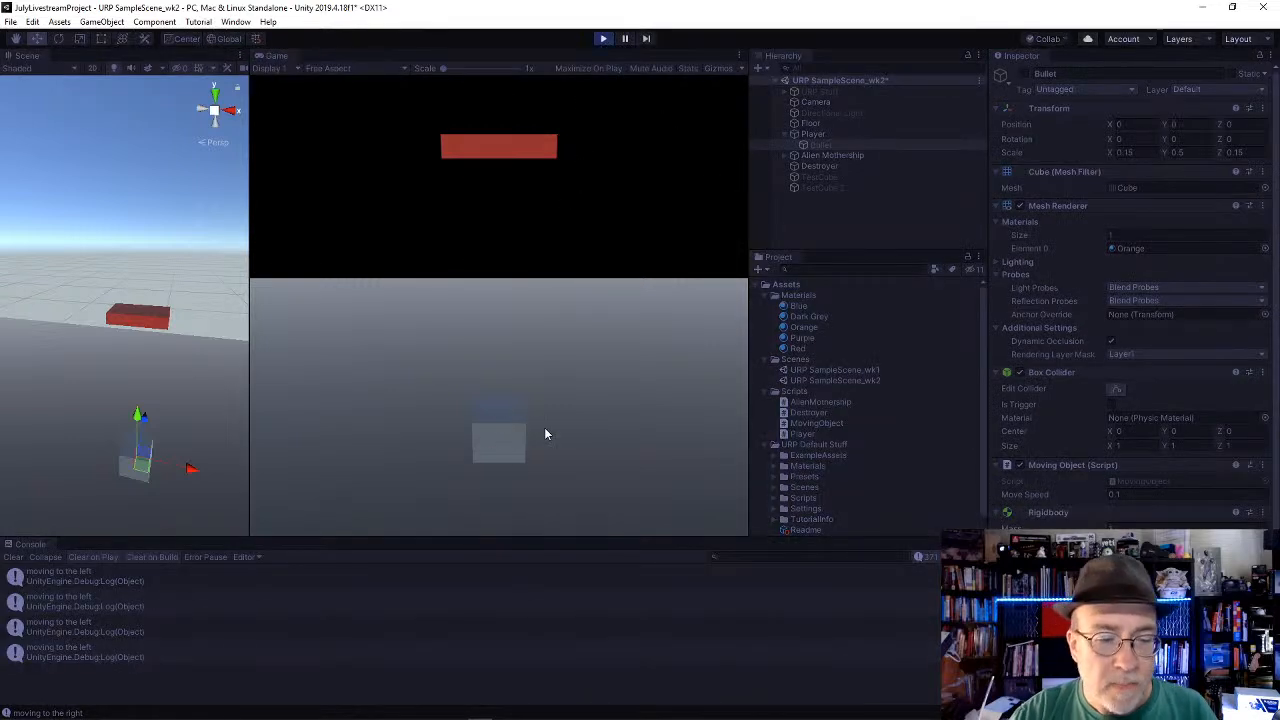
key("Left")
key("space")
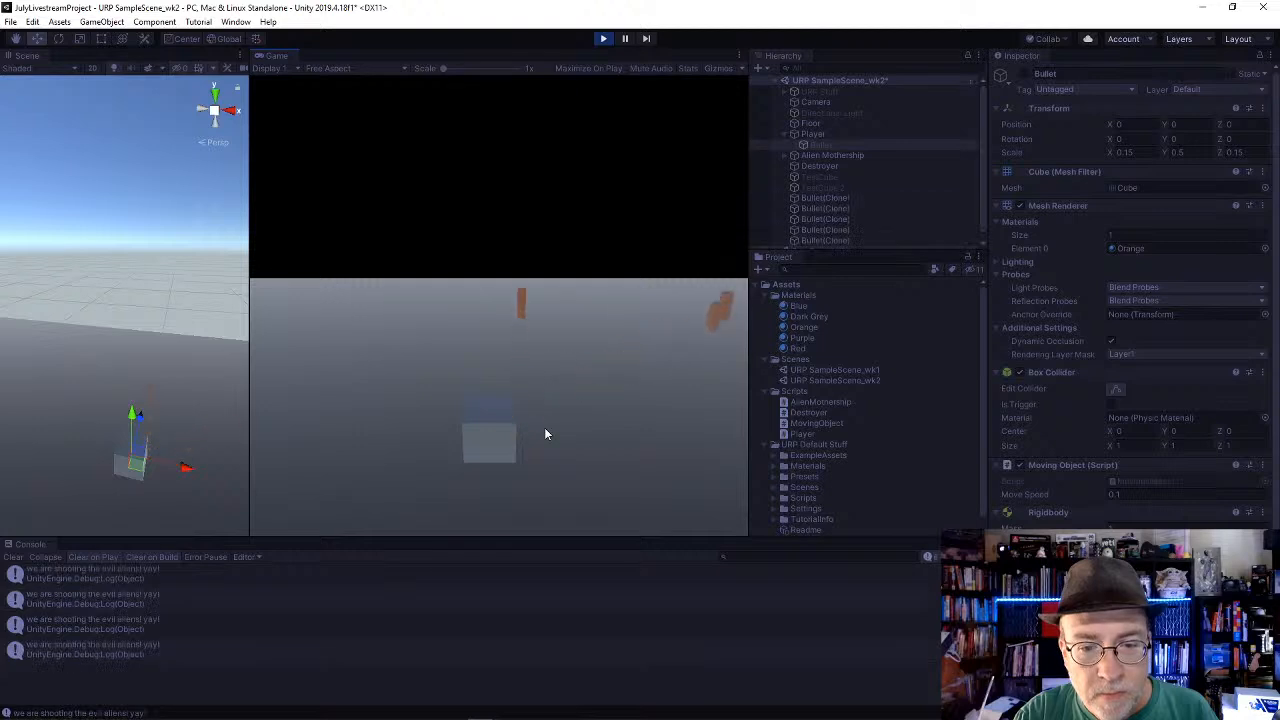
key("Left")
key("Right")
key("space")
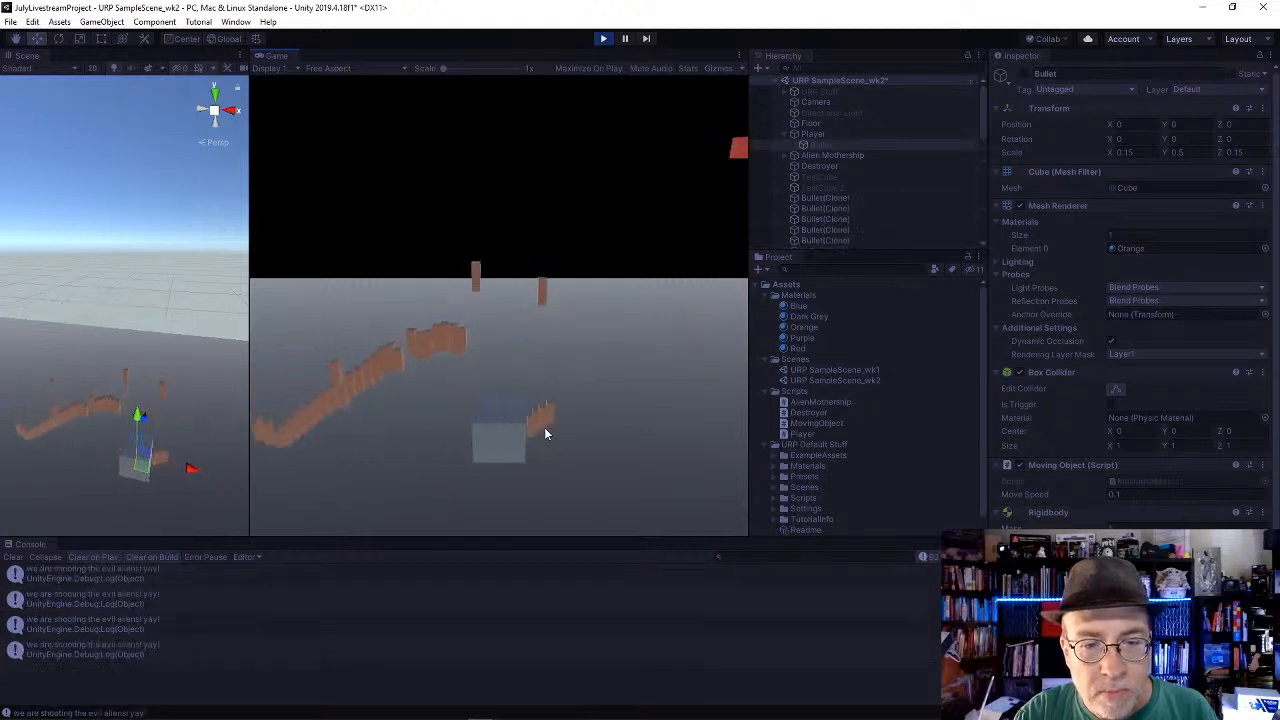
key("Left")
key("space")
key("Right")
key("Left")
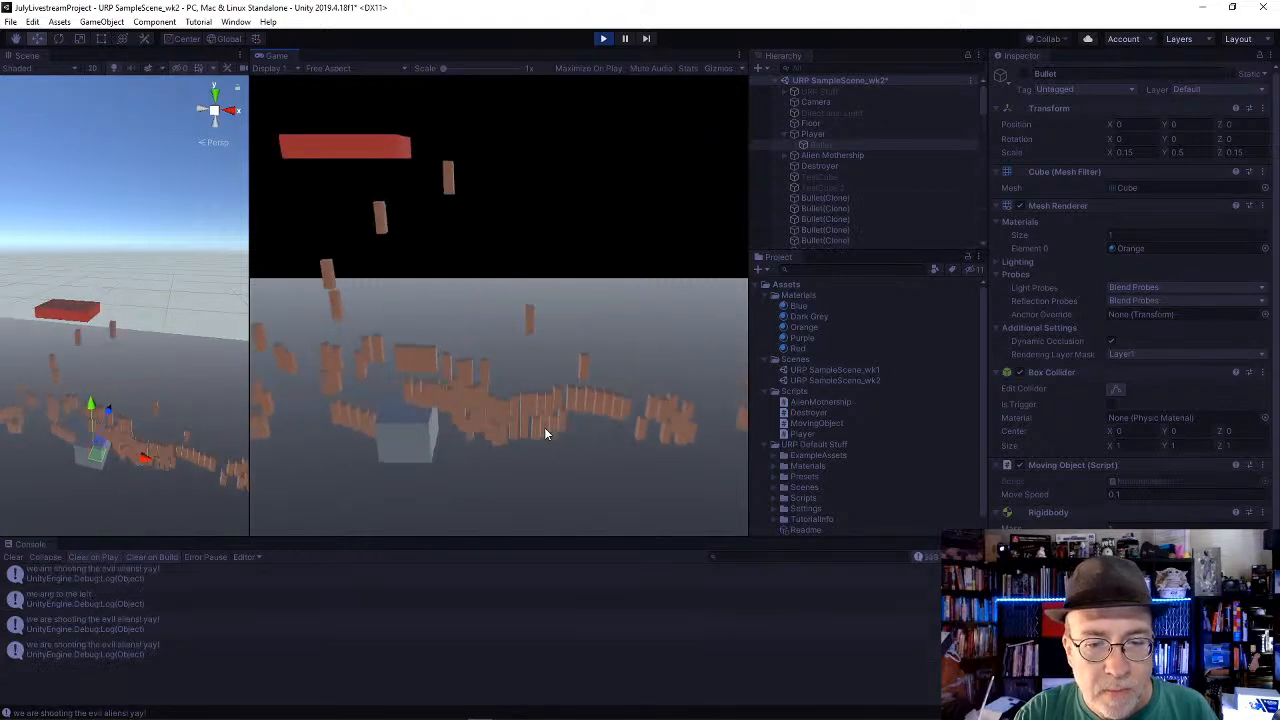
key("space")
key("Right")
key("Left")
key("Right")
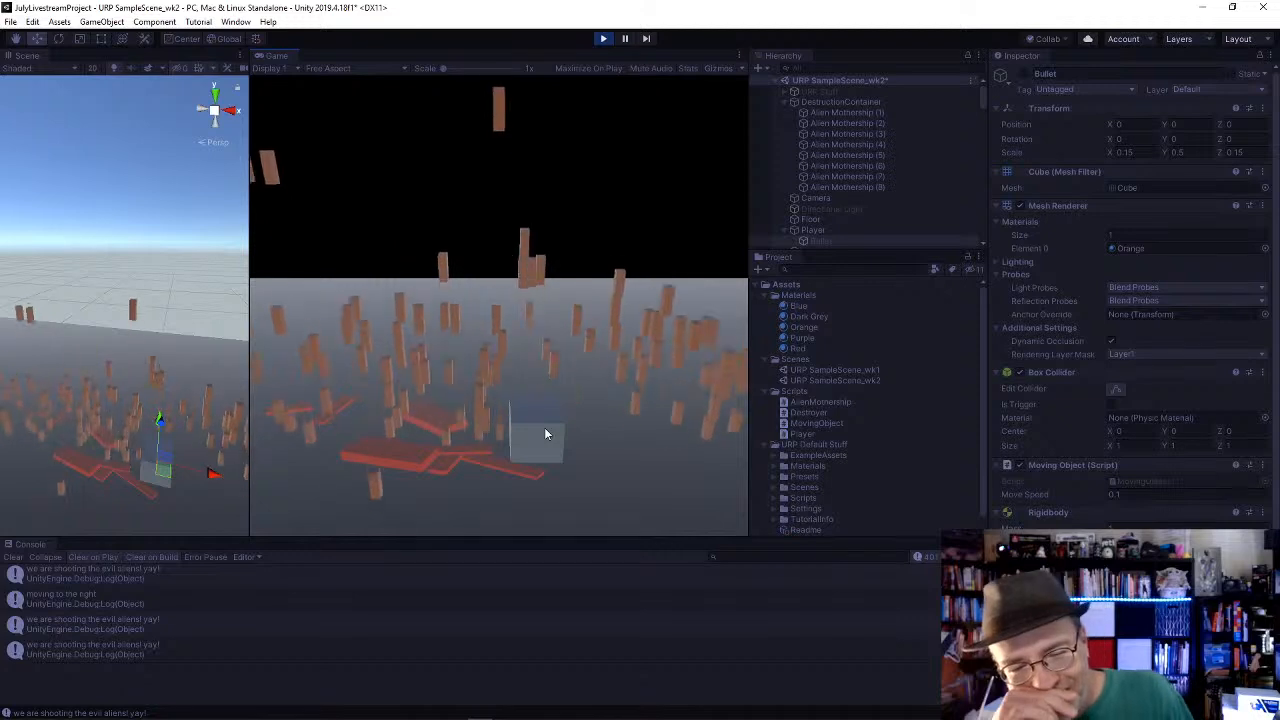
key("Left")
key("Right")
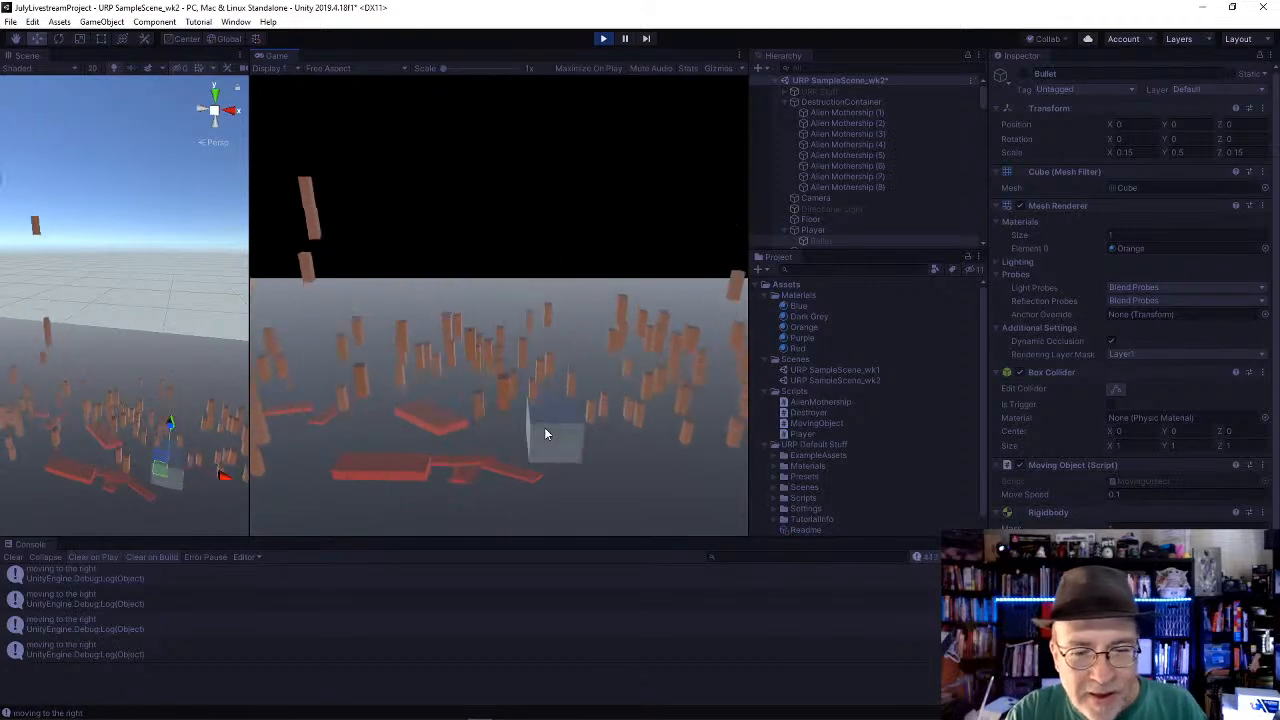
key("Left")
key("Right")
key("space")
key("Left")
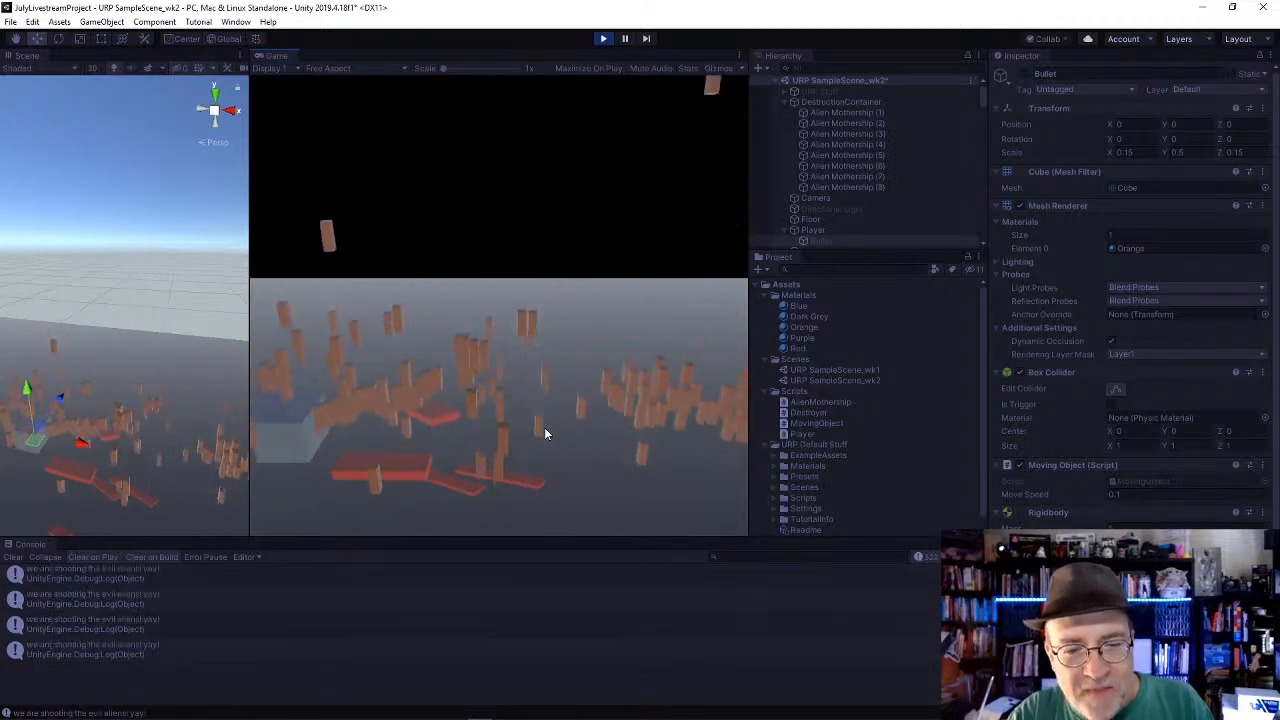
key("Right")
key("space")
key("Left")
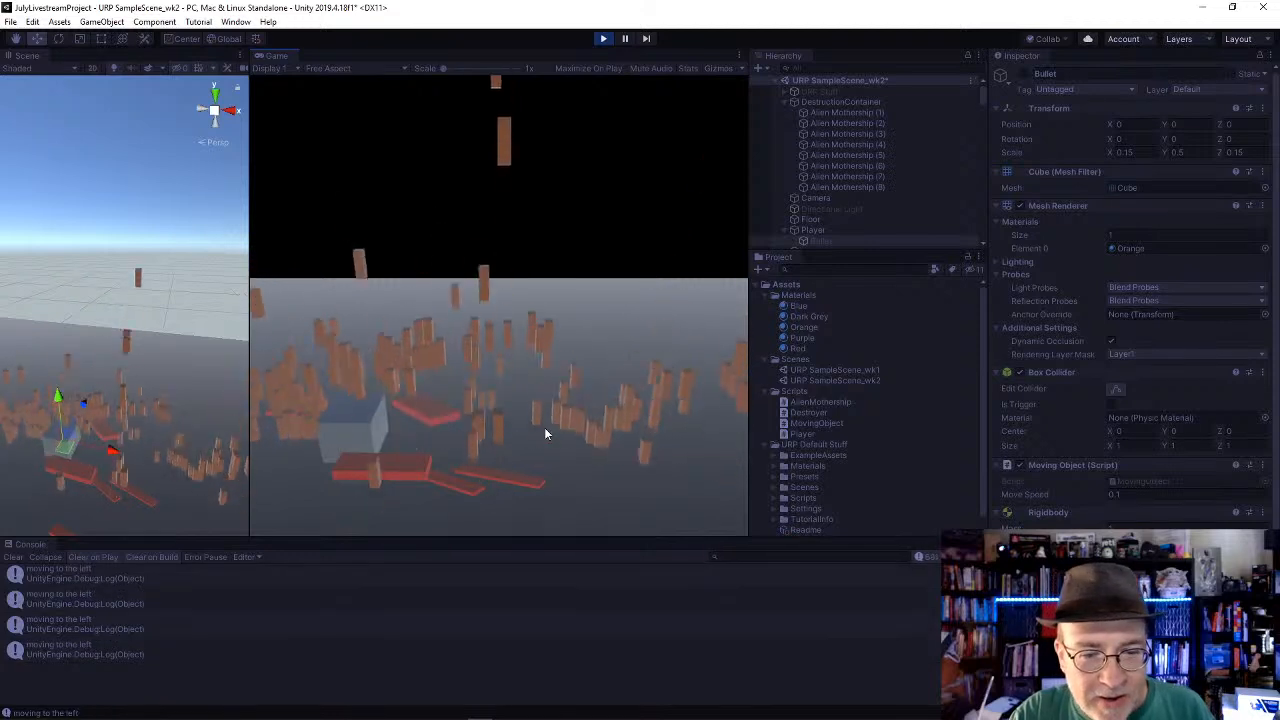
key("Right")
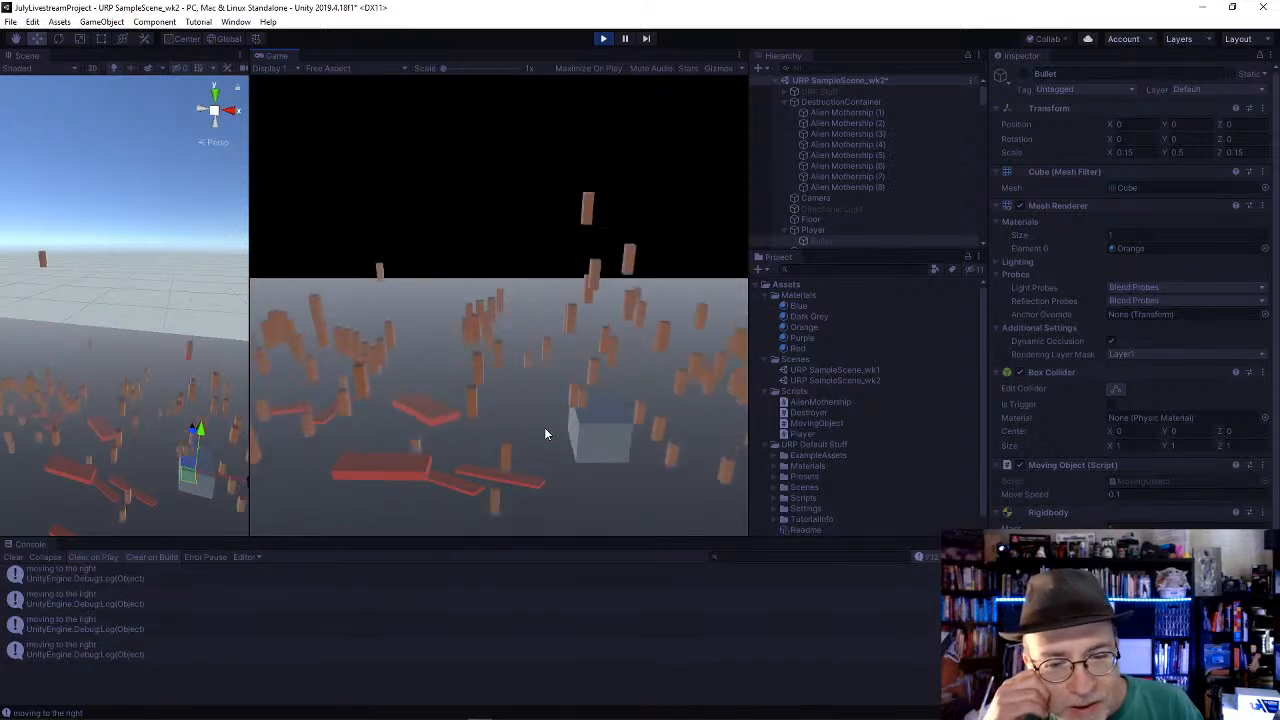
key("Left")
key("space")
key("Right")
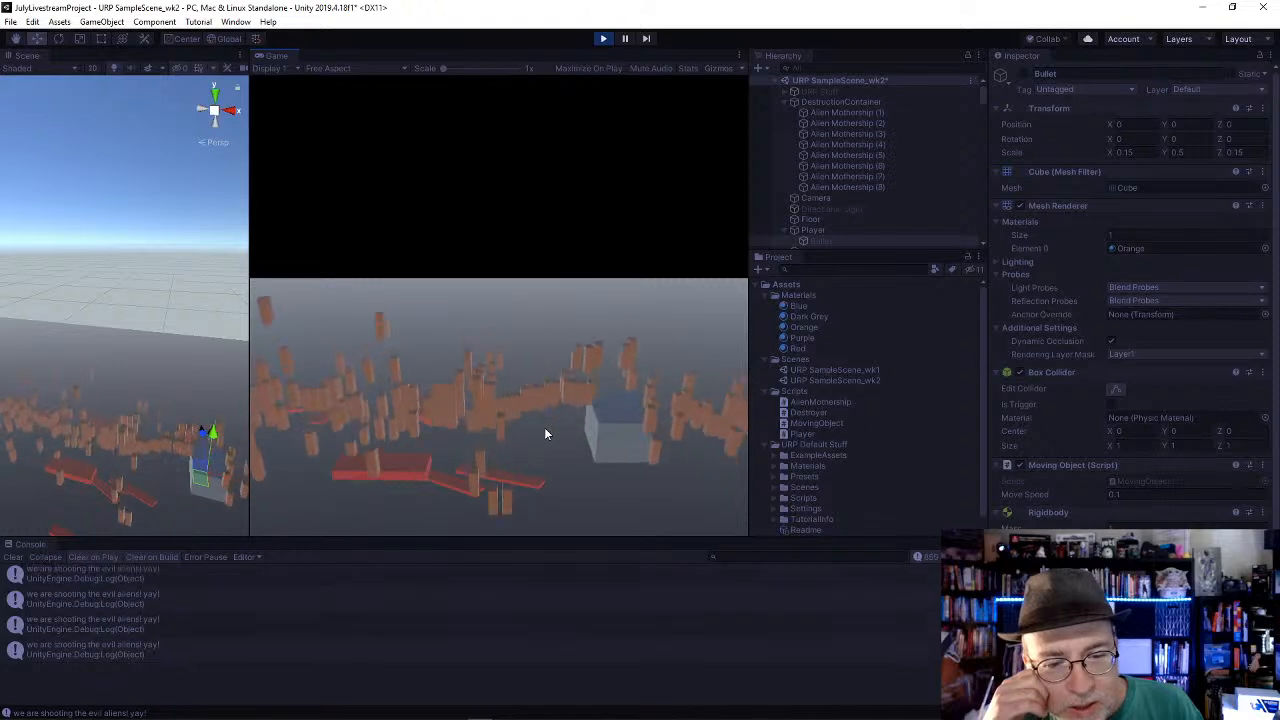
key("Left")
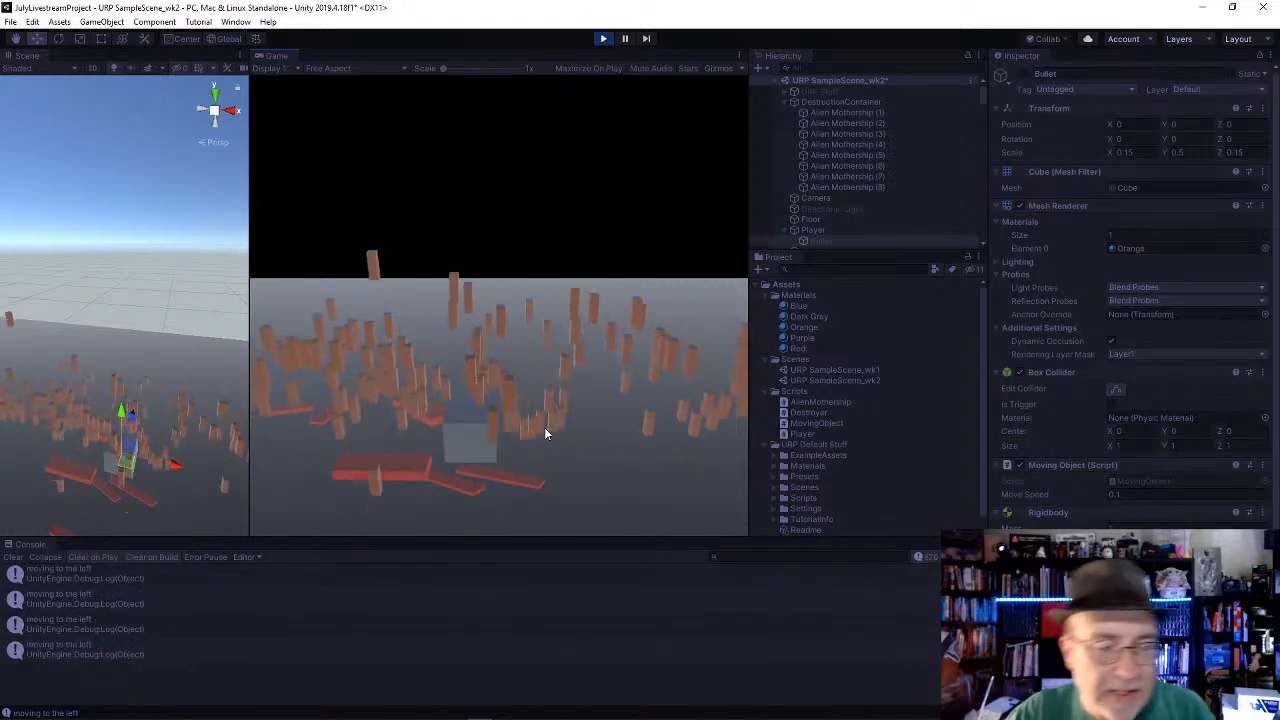
key("Right")
Step: Test moving the player with A and D while firing in the running game
left_click_drag(43, 431, 276, 158, "alt")
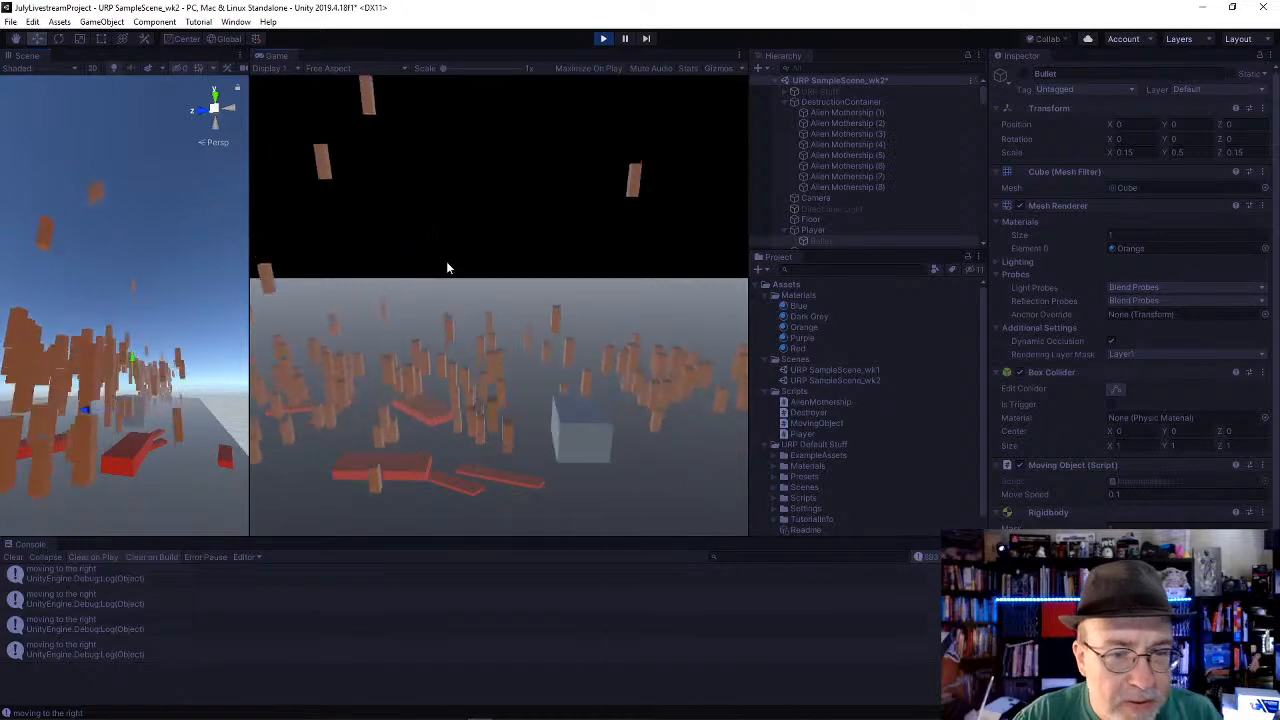
key("a")
key("space")
key("d")
key("a")
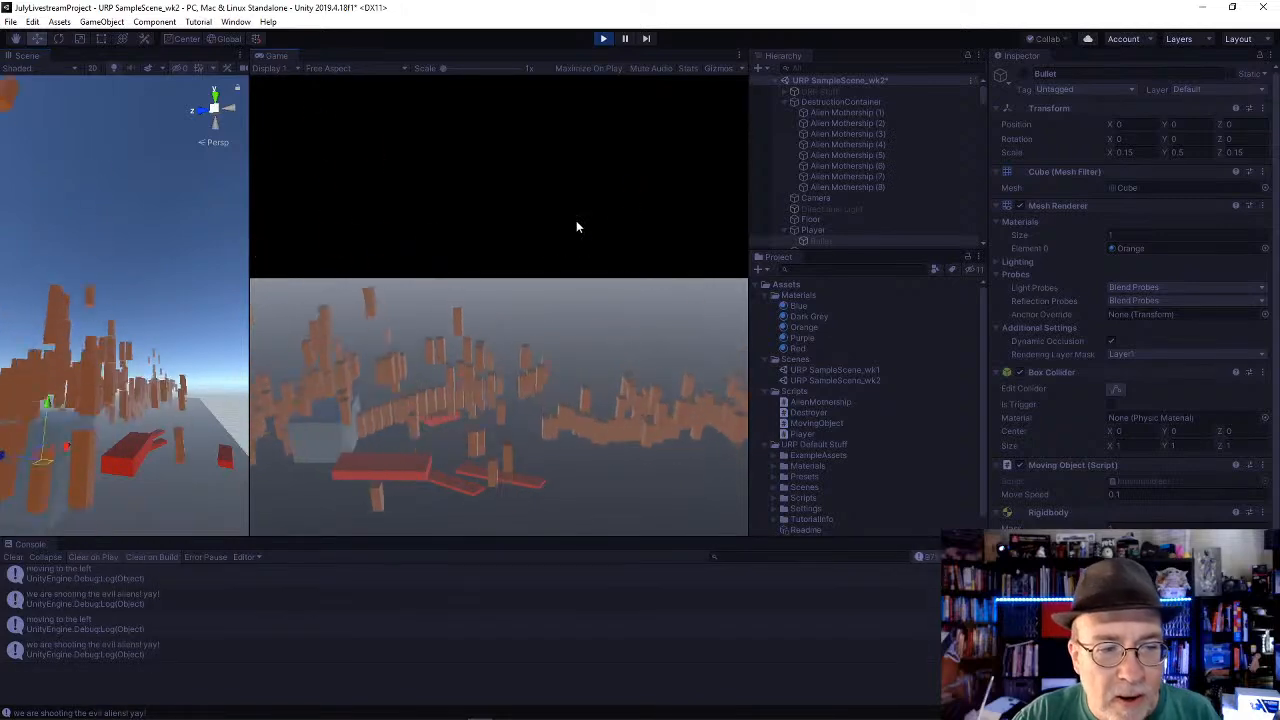
key("d")
key("d")
key("d")
Step: Restart the game and test A and D movement with continuous fire against the alien mothership
left_click(603, 38)
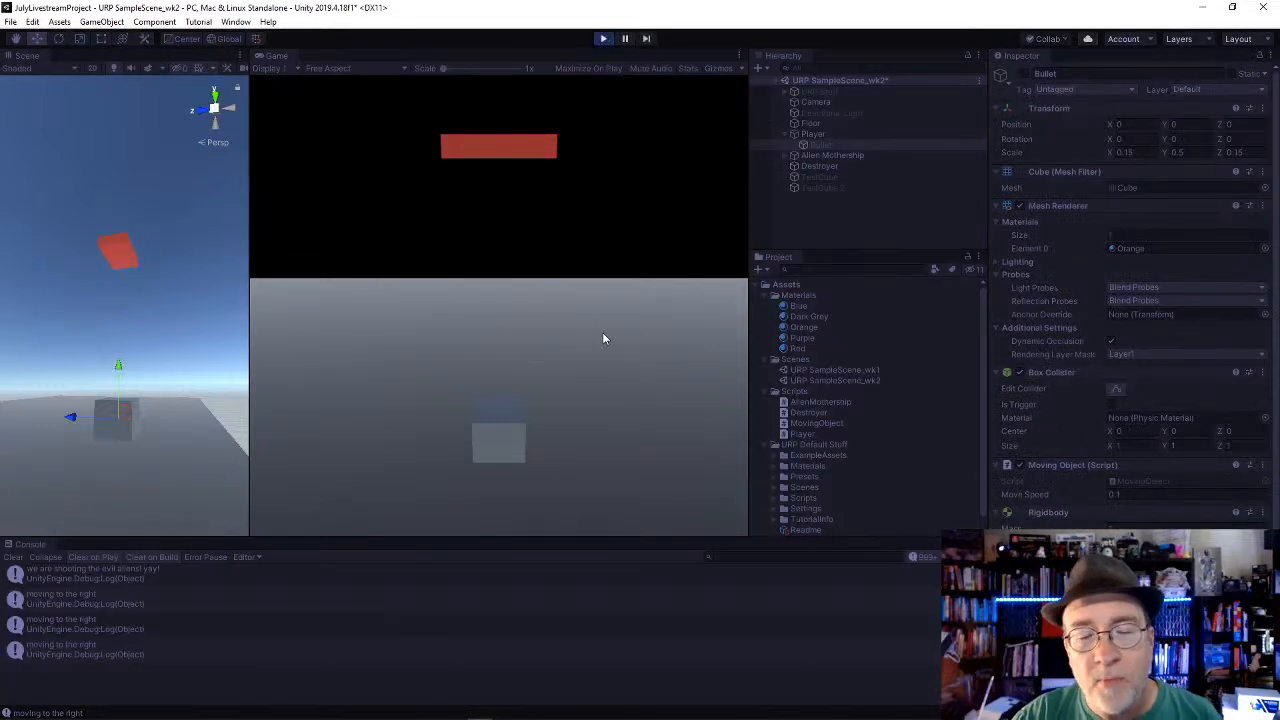
key("d")
key("d")
key("d")
key("d")
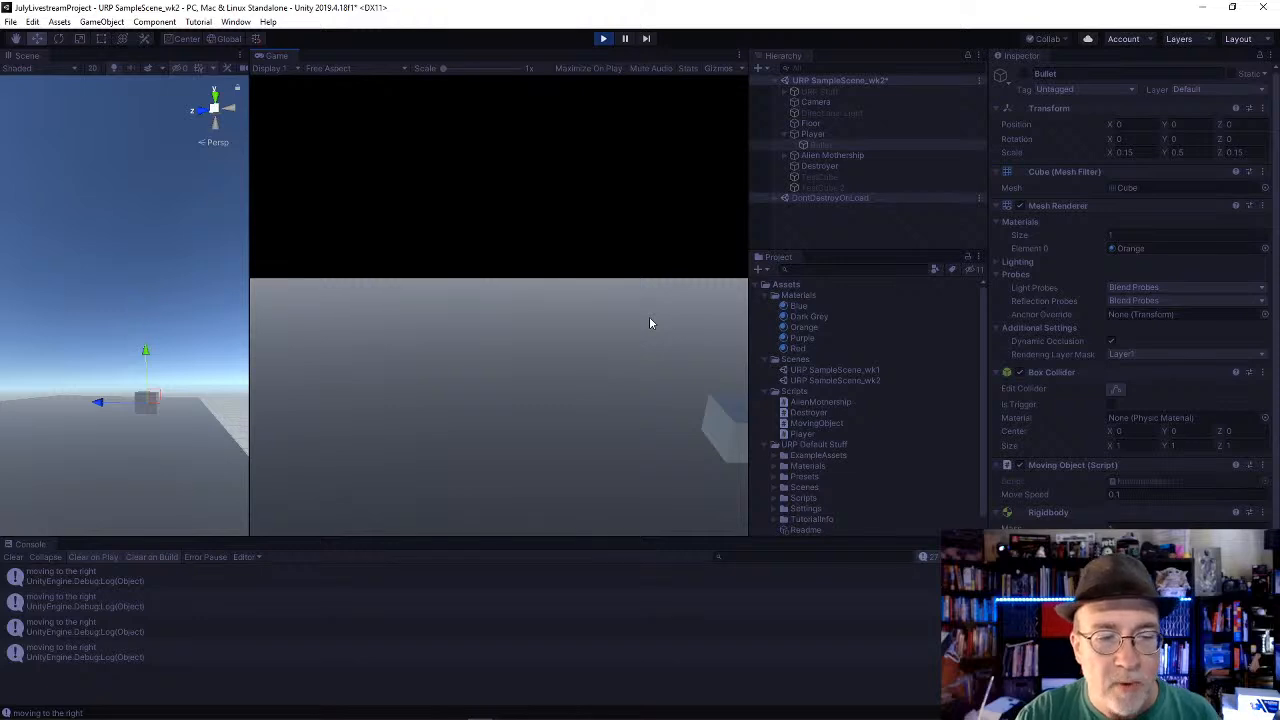
key("a")
key("space")
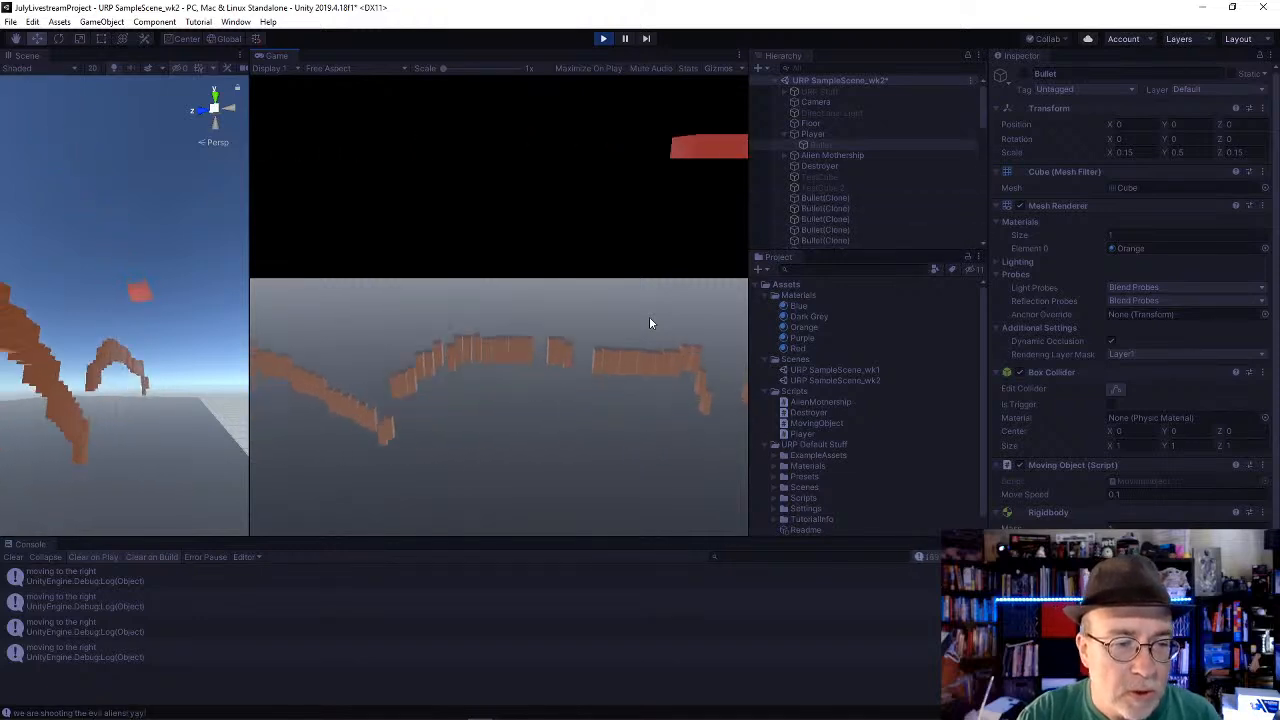
key("d")
key("space")
key("a")
key("a")
key("space")
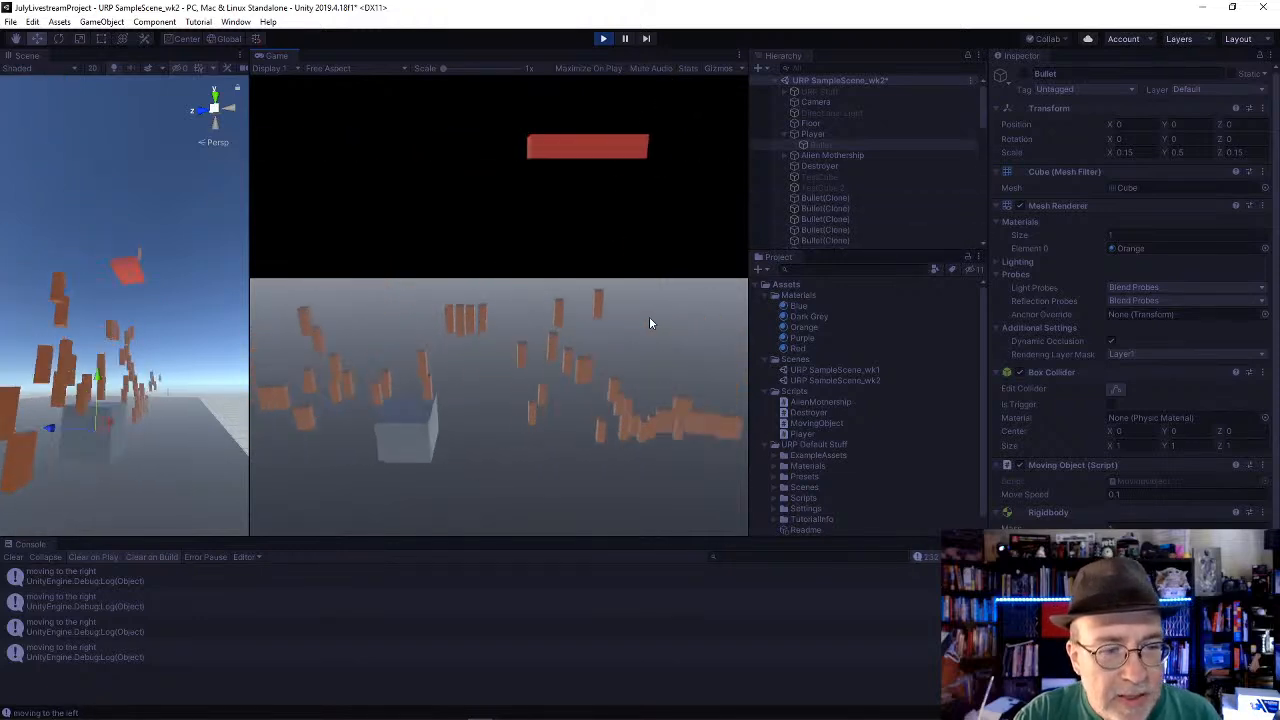
key("d")
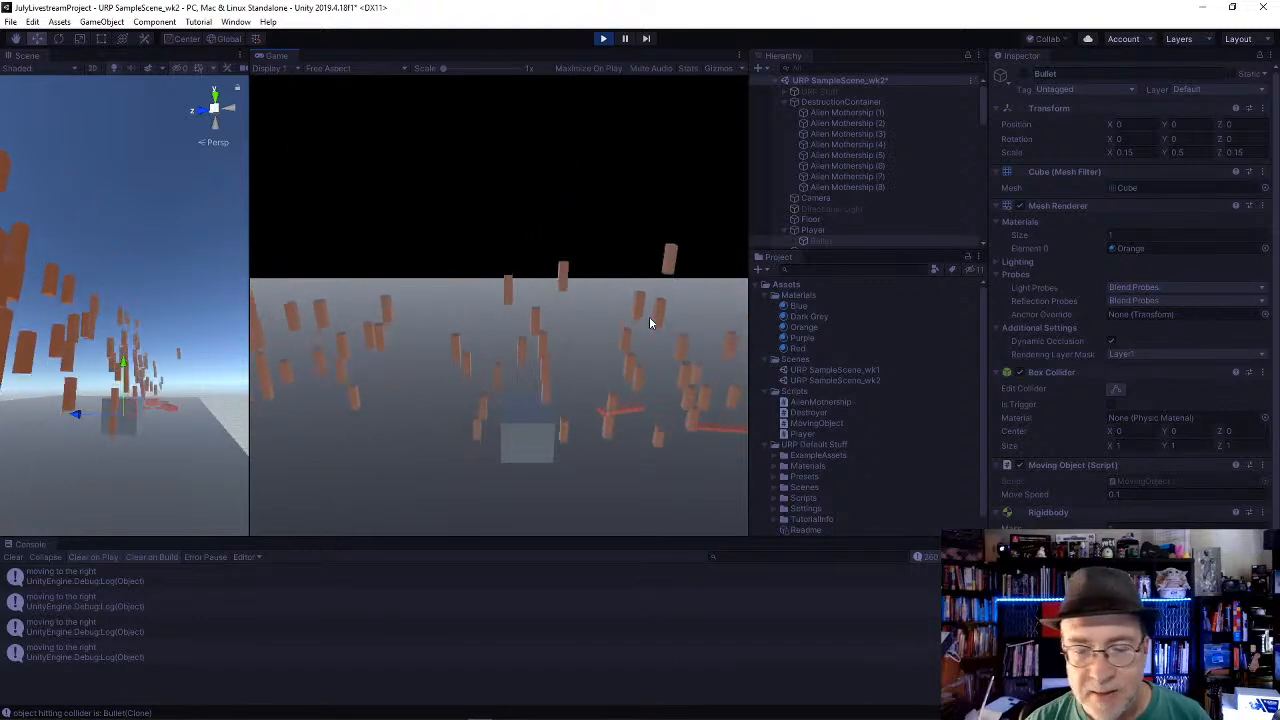
Step: Test moving the player back and forth with the arrow keys under continuous fire, and stop the game
key("Left")
key("space")
key("Right")
key("Left")
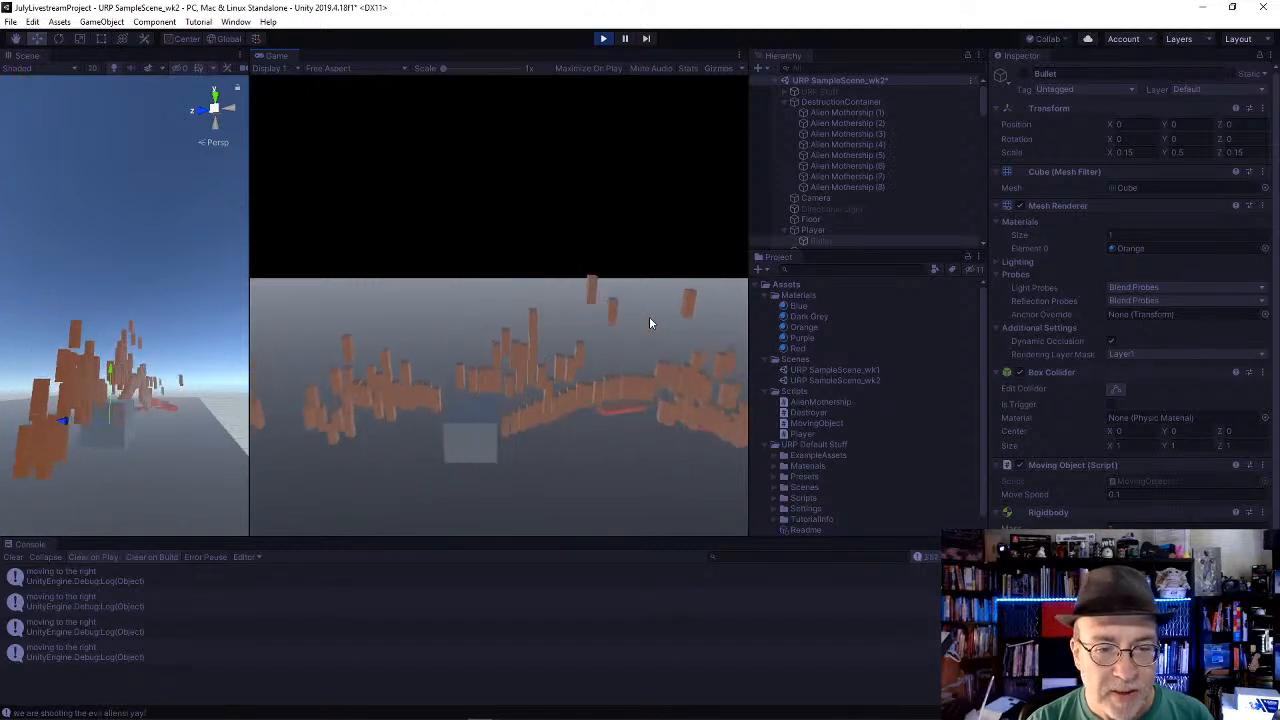
key("Right")
key("Left")
key("Left")
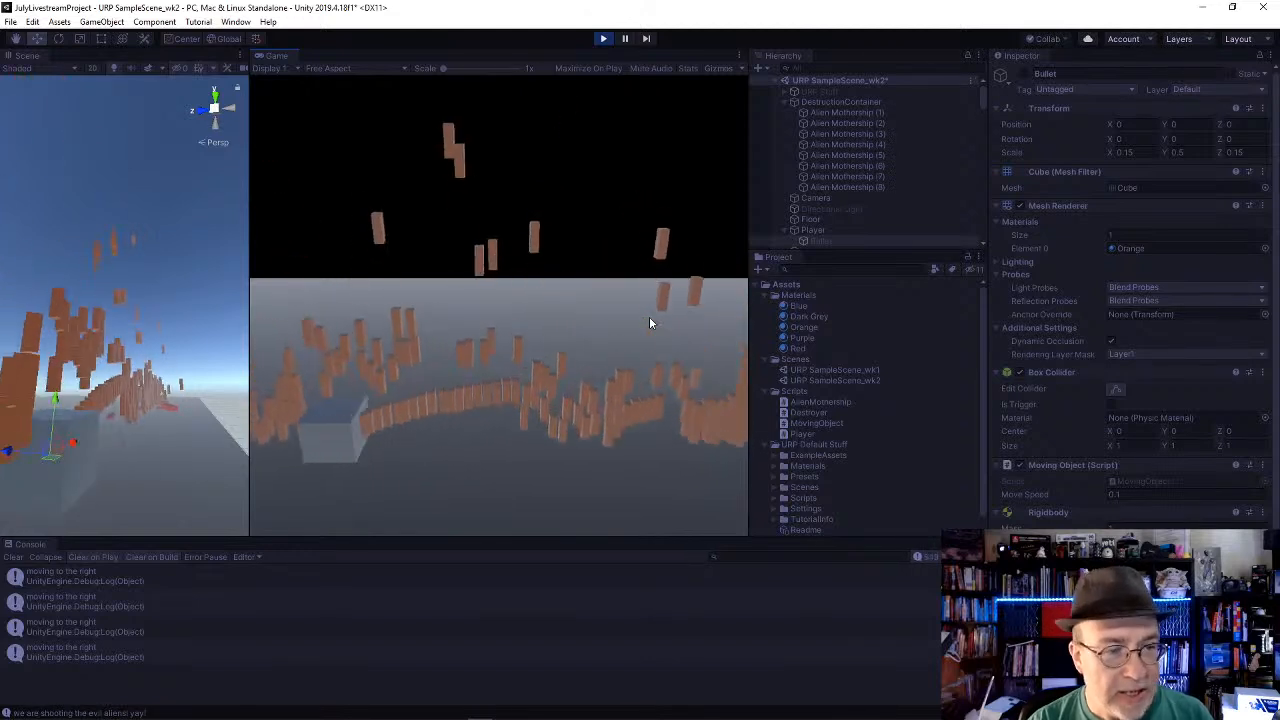
key("Right")
key("Left")
key("Left")
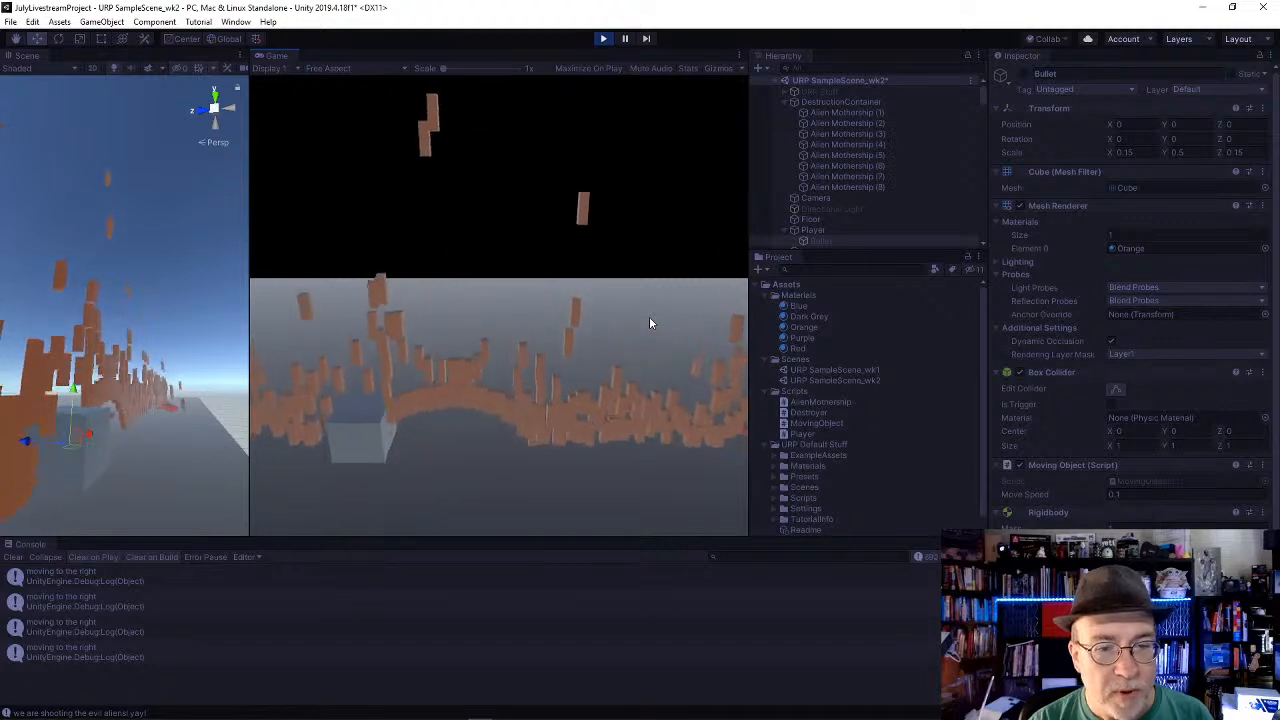
key("Right")
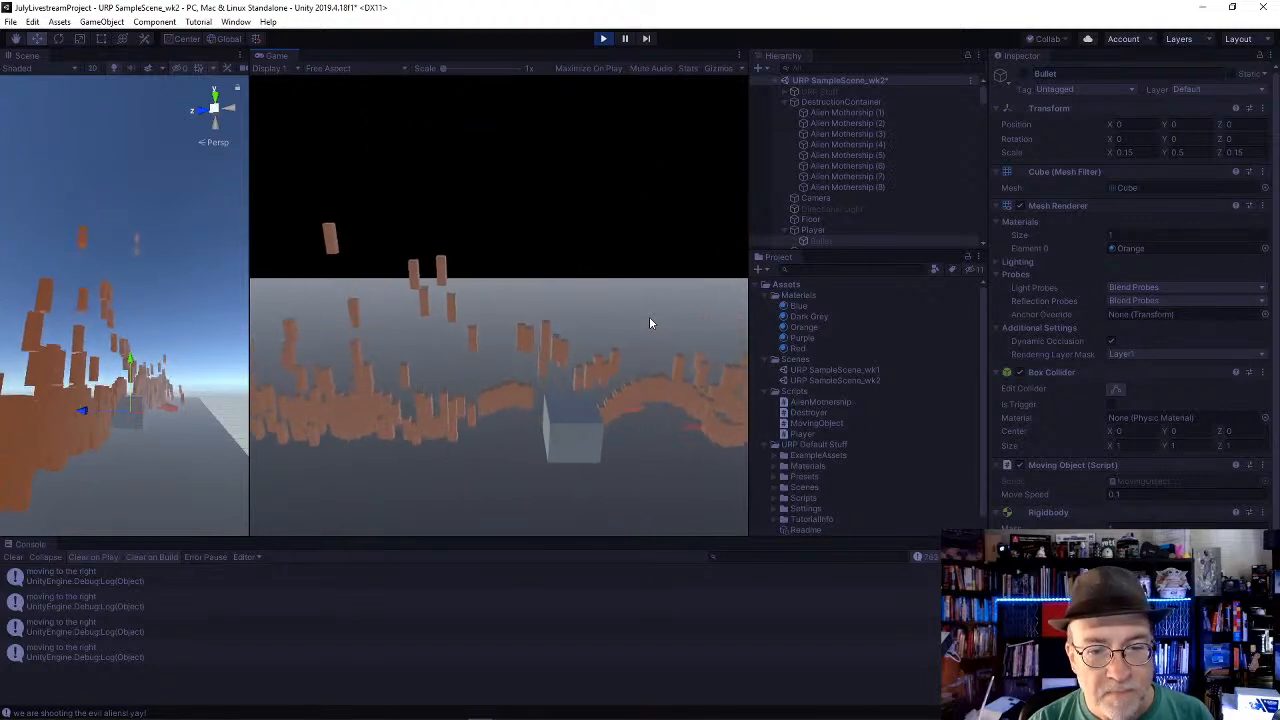
key("Left")
key("Right")
key("Right")
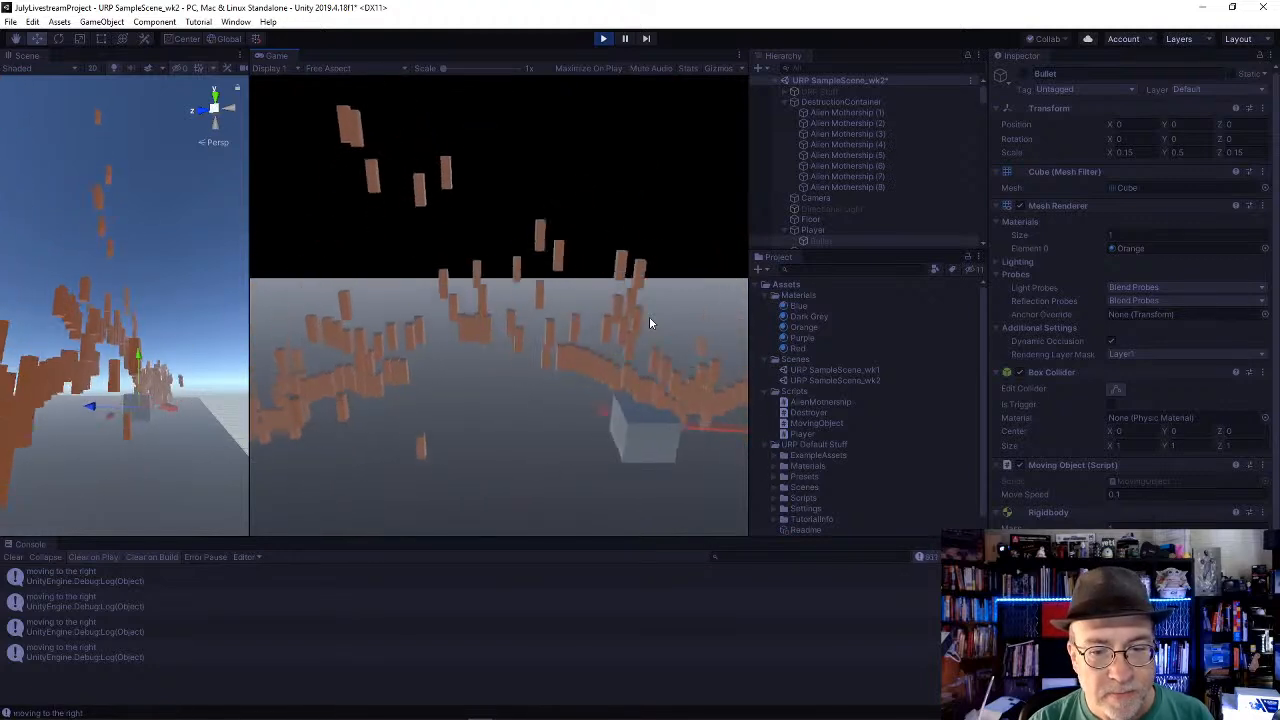
key("Left")
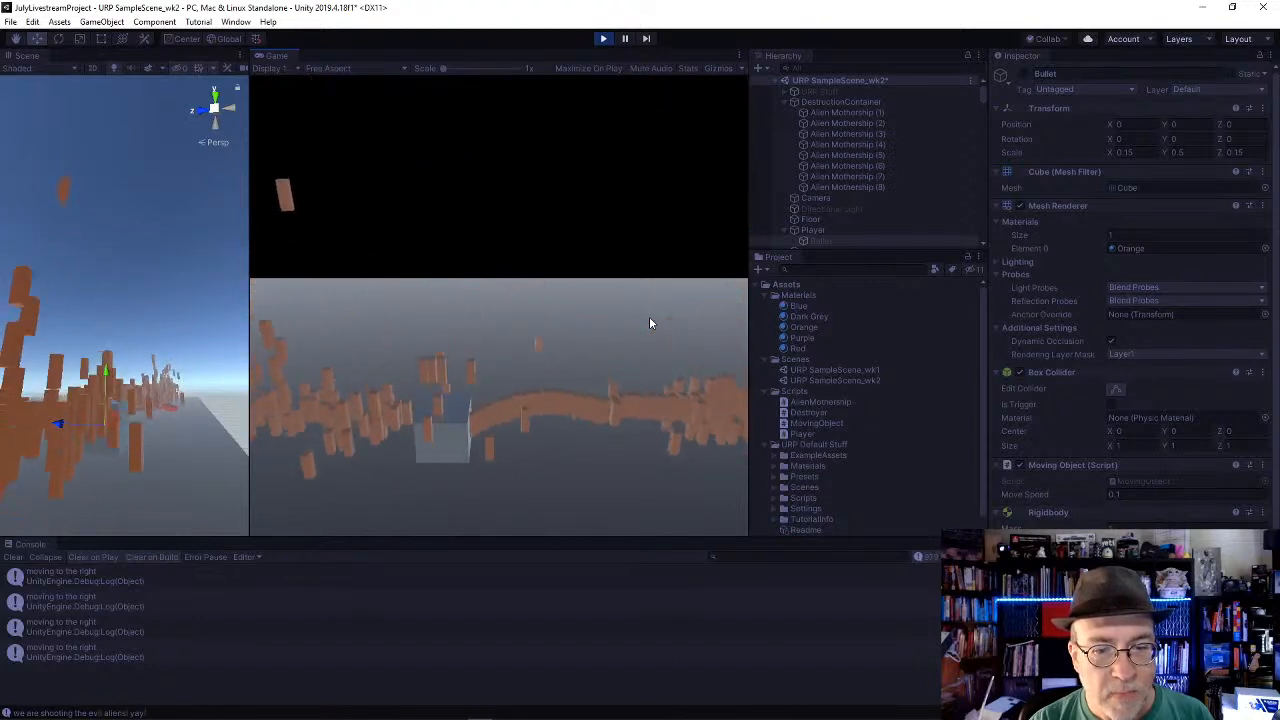
key("Right")
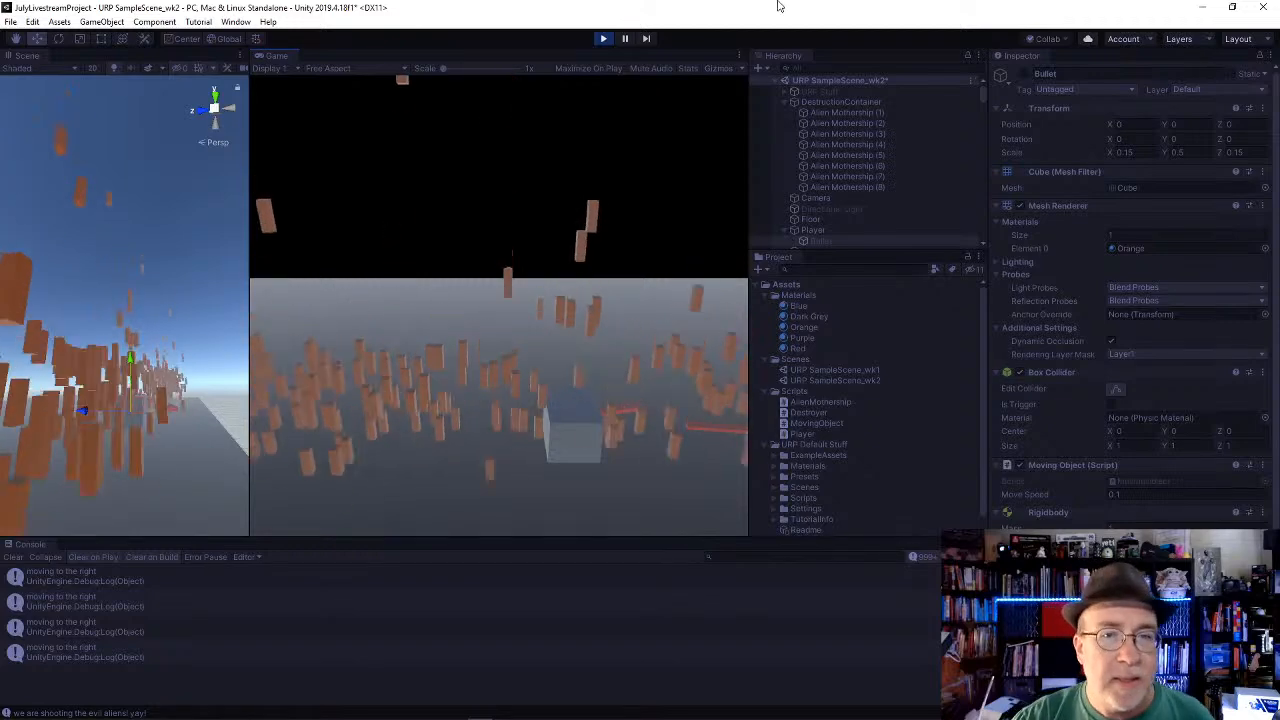
left_click(602, 38)
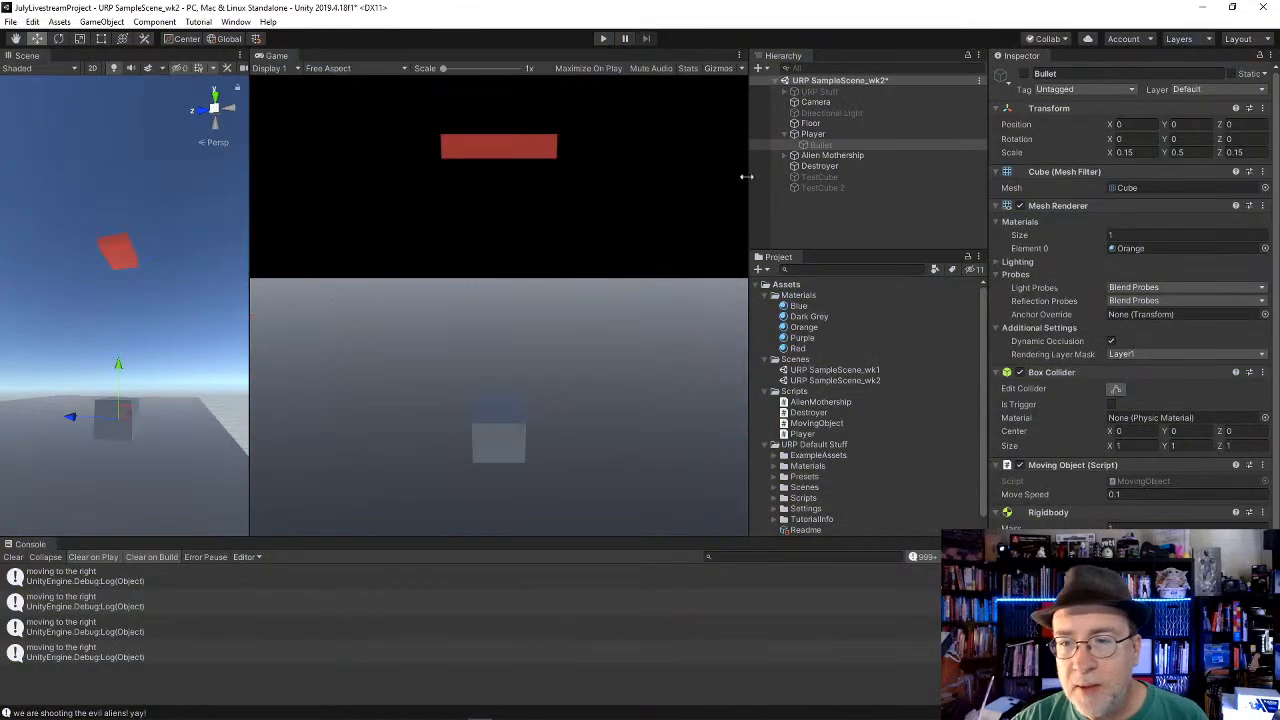
Step: Switch to Visual Studio and change the Space key check in Player.cs to Input.GetKeyDown
key("alt+Tab")
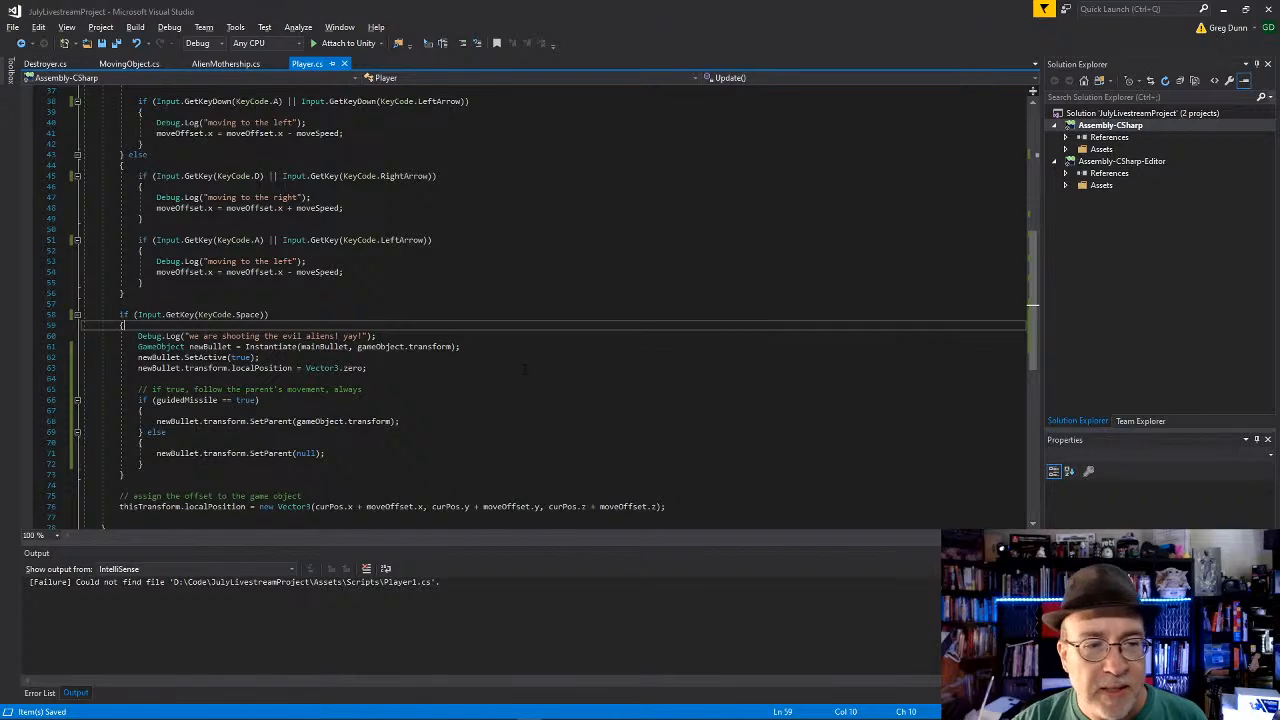
scroll(287, 280, "down", 1)
left_click(287, 274)
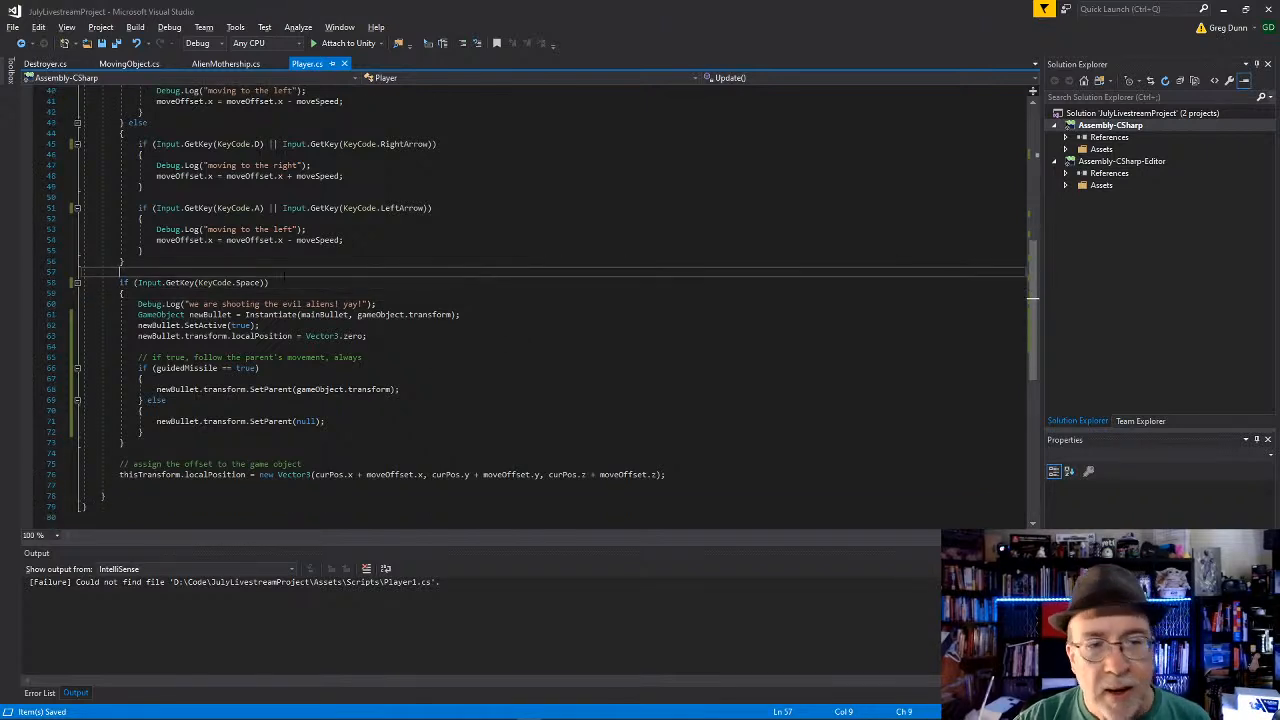
left_click(199, 282)
type("Down")
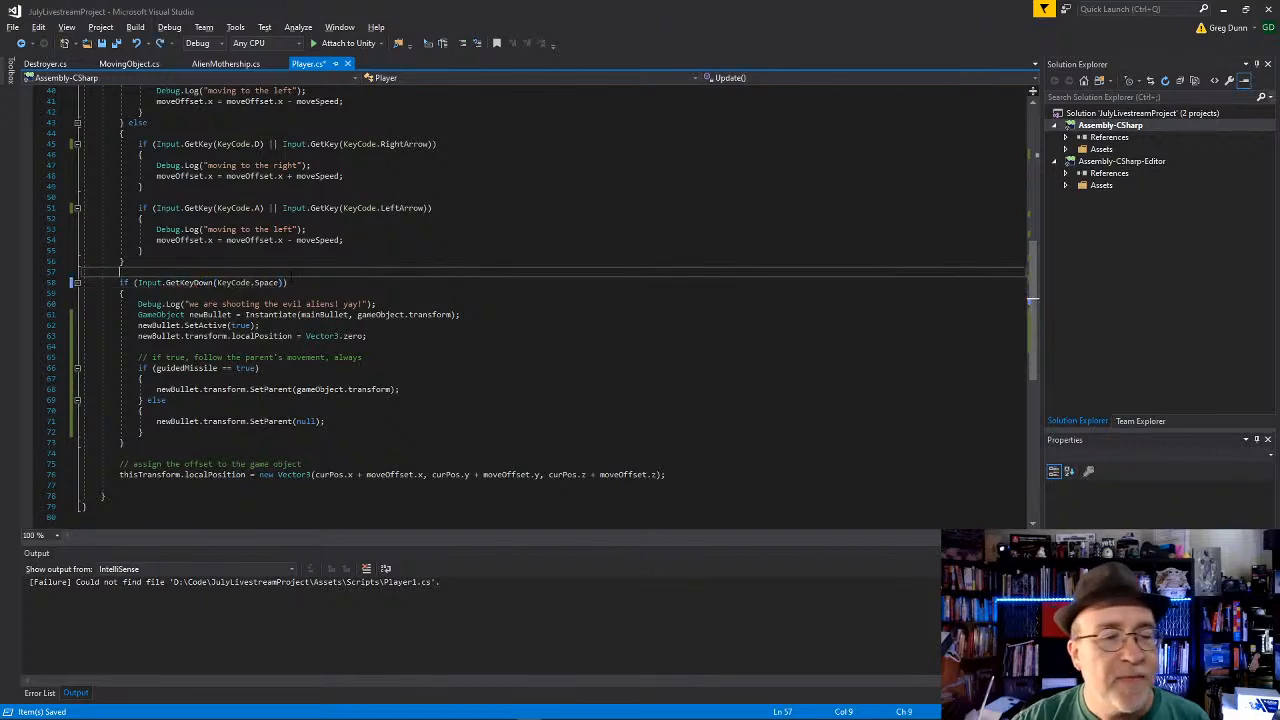
Step: Add a comment above the Space check beginning "for something pretty fun, change this to GetKey and turn gravity on"
key("ctrl+Return")
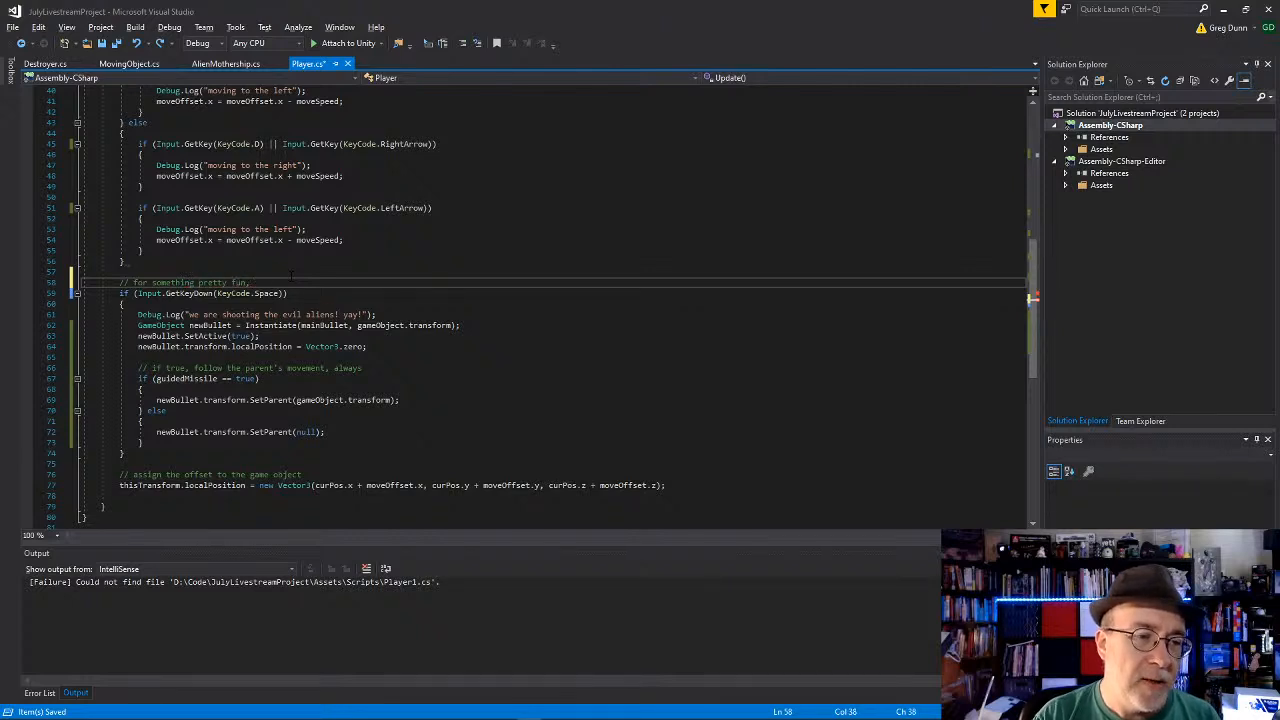
type("// for something pretty fun, change this to GetKey and turn gravity on the bu")
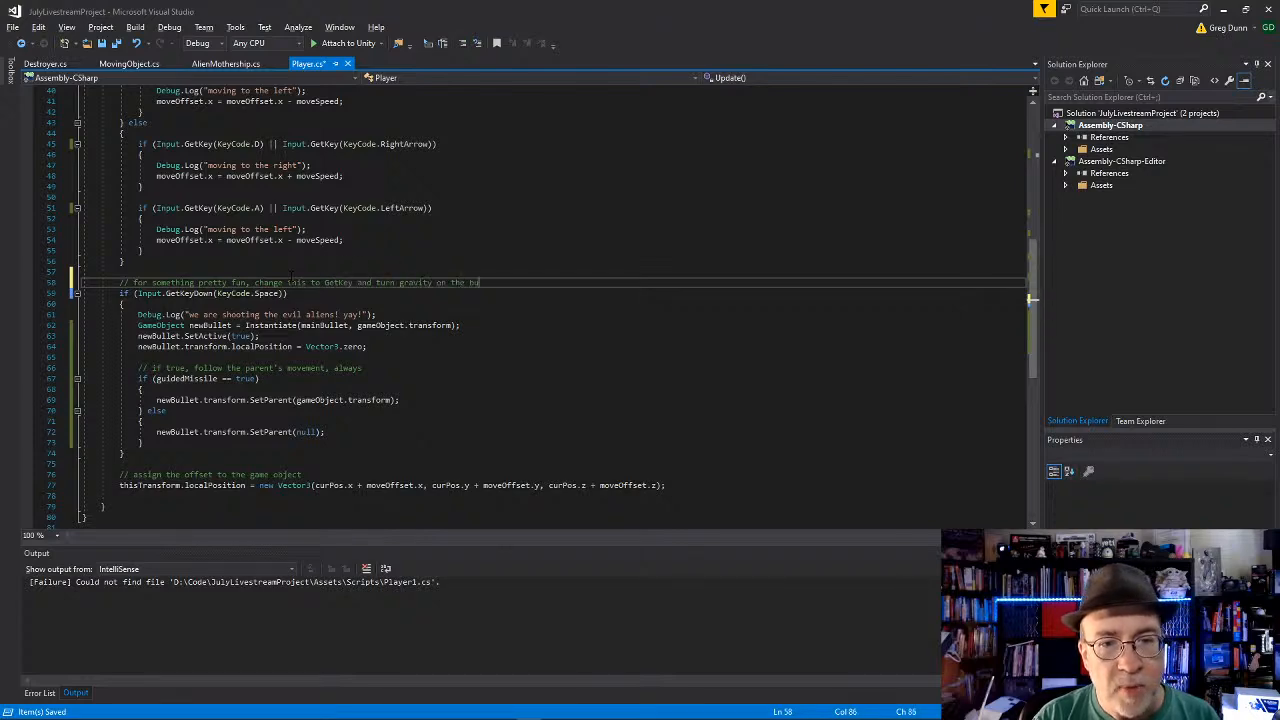
type("s")
key("Down")
Step: Switch to Unity, duplicate the Alien Mothership and offset the copy above the original to about X 0.62, Y 6.06
key("alt+Tab")
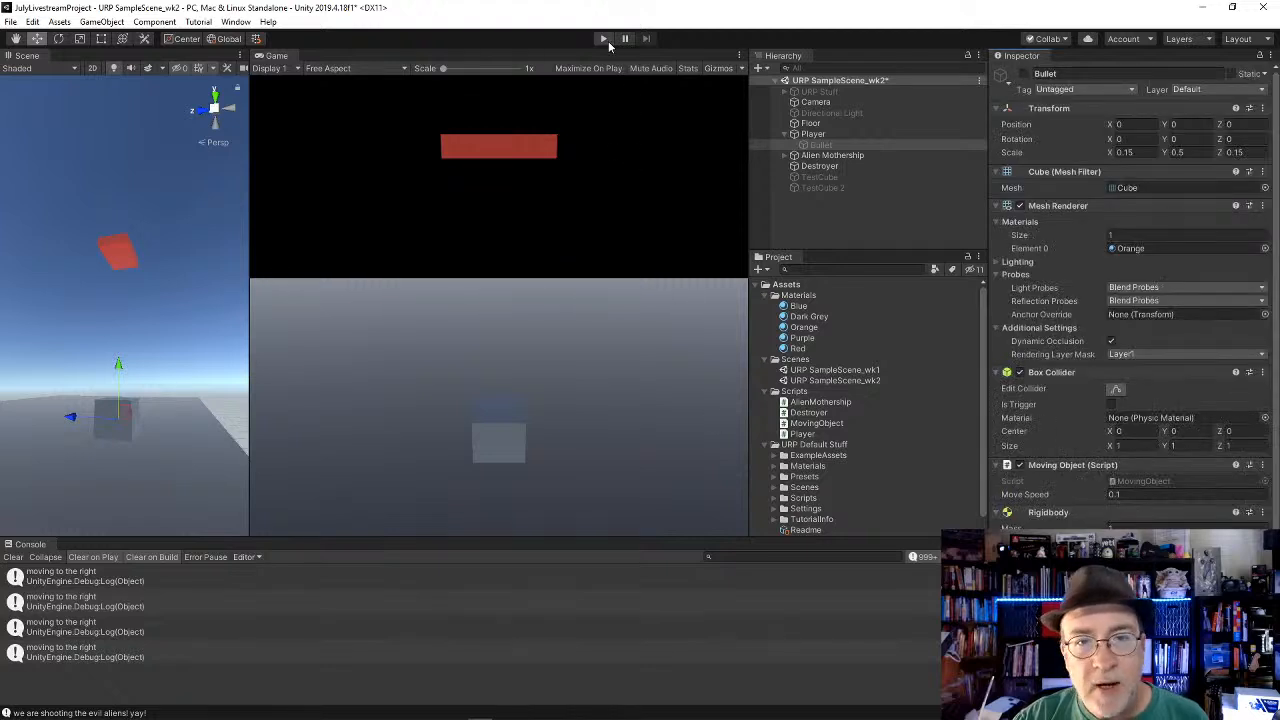
left_click(848, 158)
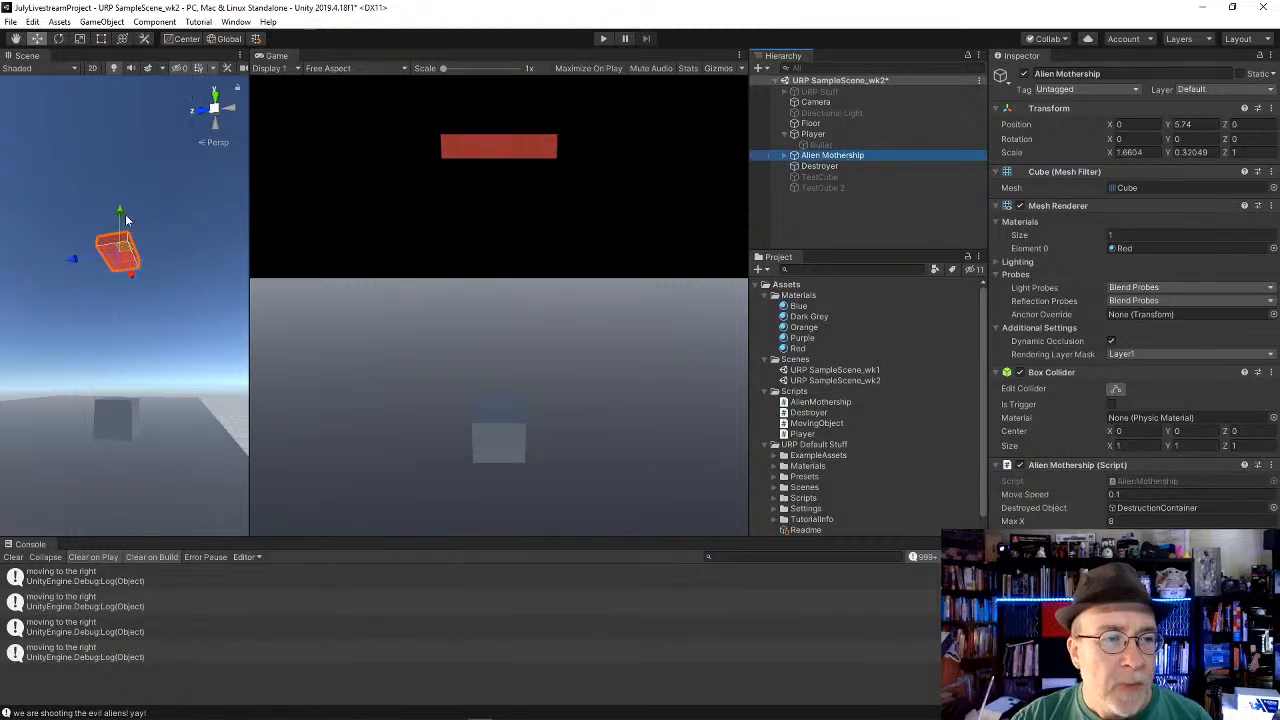
mouse_move(125, 214)
left_mouse_down()
mouse_move(125, 226)
mouse_move(126, 190)
left_mouse_up()
key("ctrl+d")
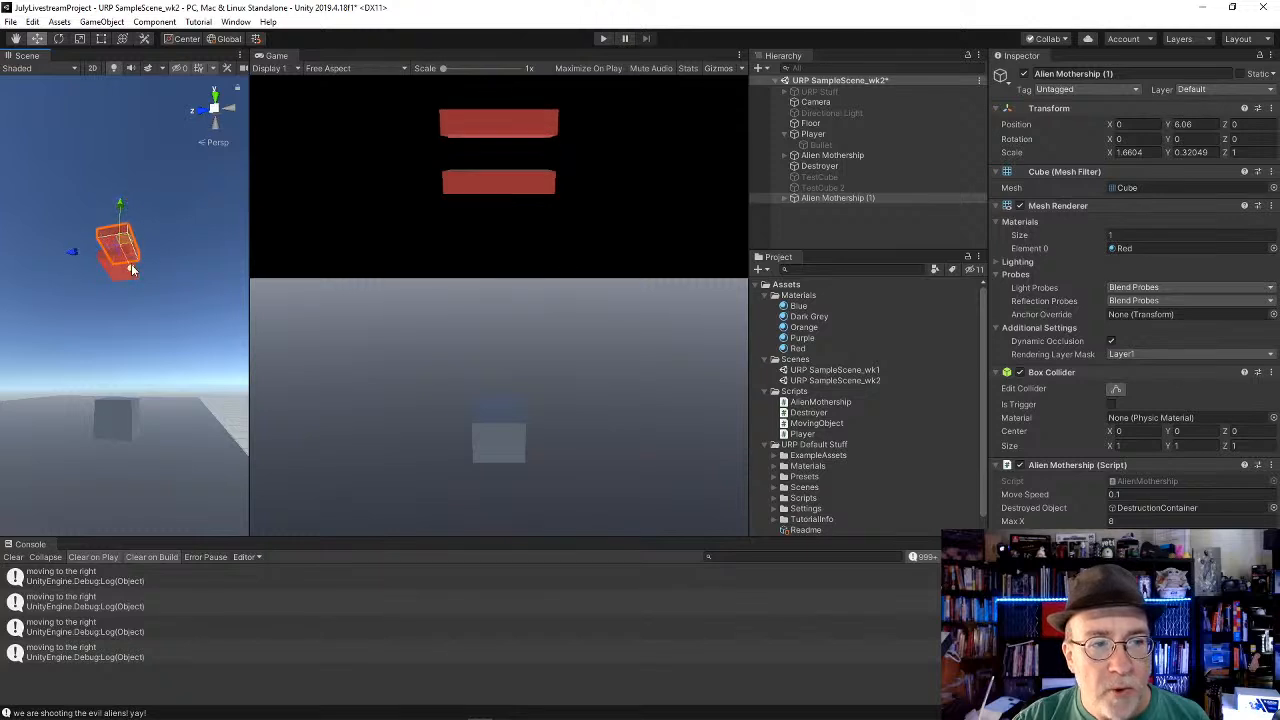
left_click_drag(142, 264, 154, 264)
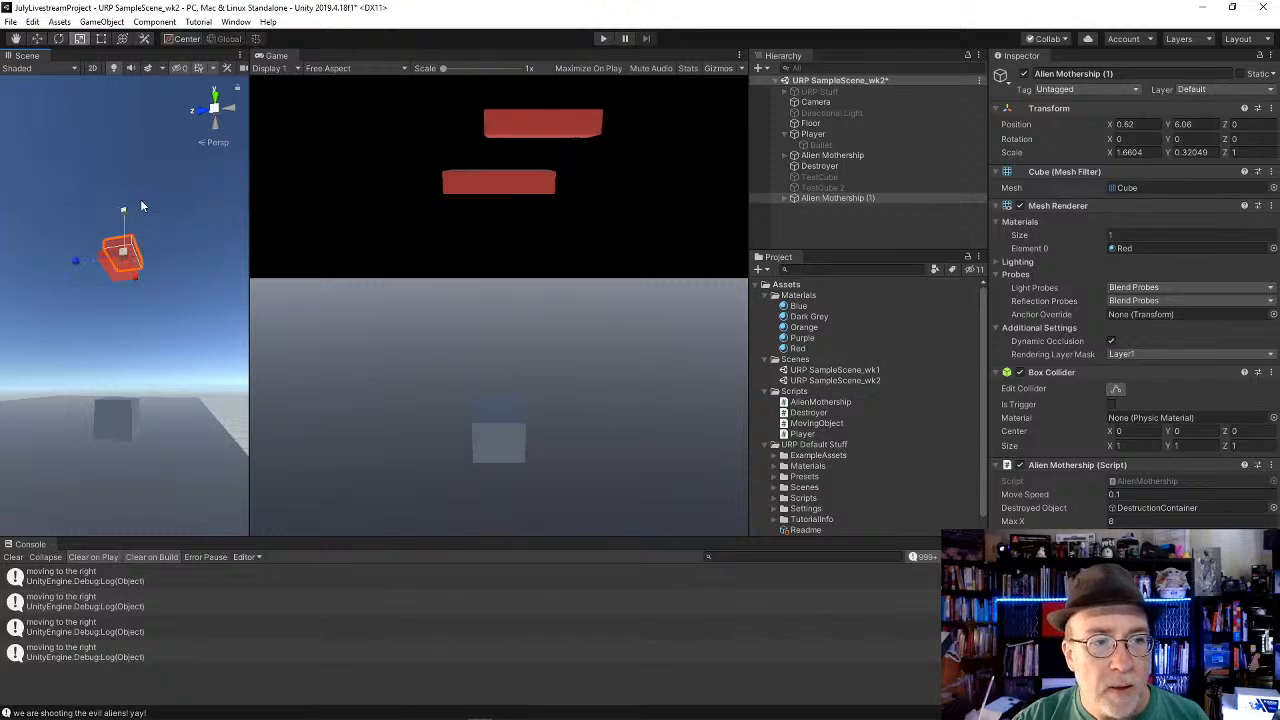
Step: Enlarge the mothership copy to a scale of about 2.04 by 0.39 by 1.23 and set its Move Speed to 0.05
mouse_move(140, 199)
left_mouse_down("alt")
mouse_move(124, 260)
mouse_move(150, 217)
left_mouse_up("alt")
key("r")
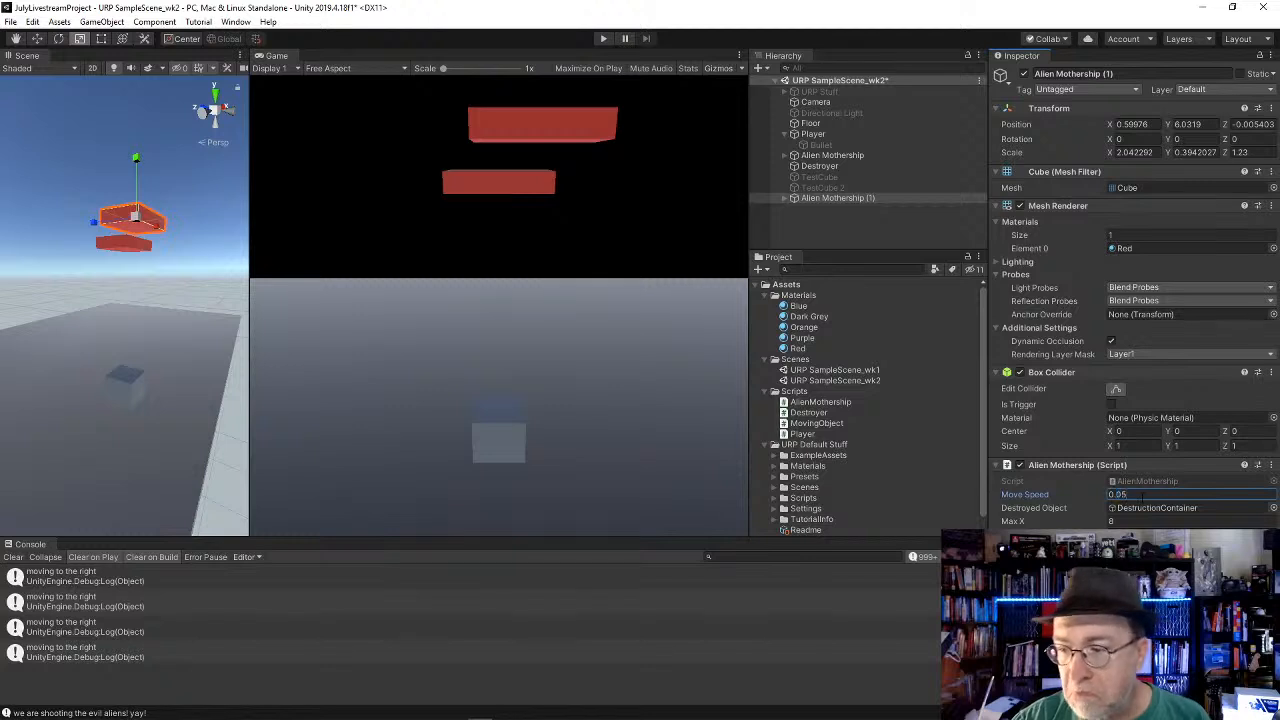
left_click(788, 199)
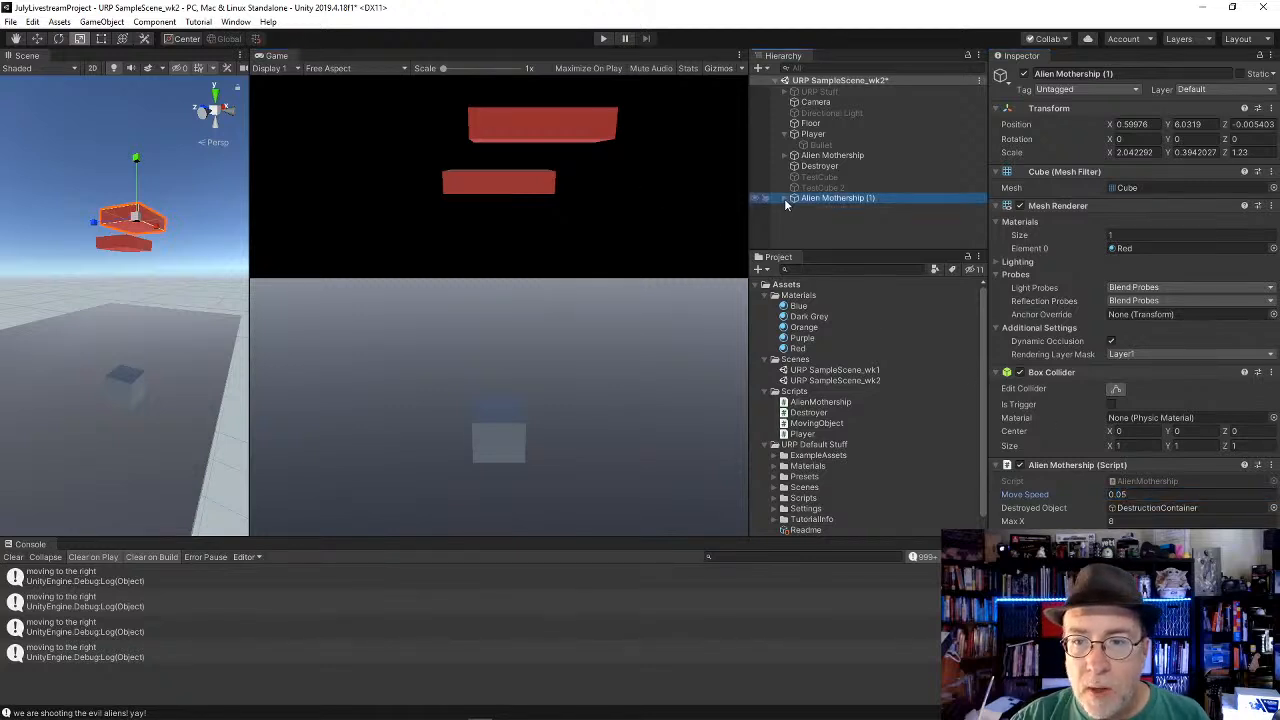
Step: Expand Alien Mothership (1) in the hierarchy and activate its DestructionContainer
left_click(784, 198)
left_click(806, 211)
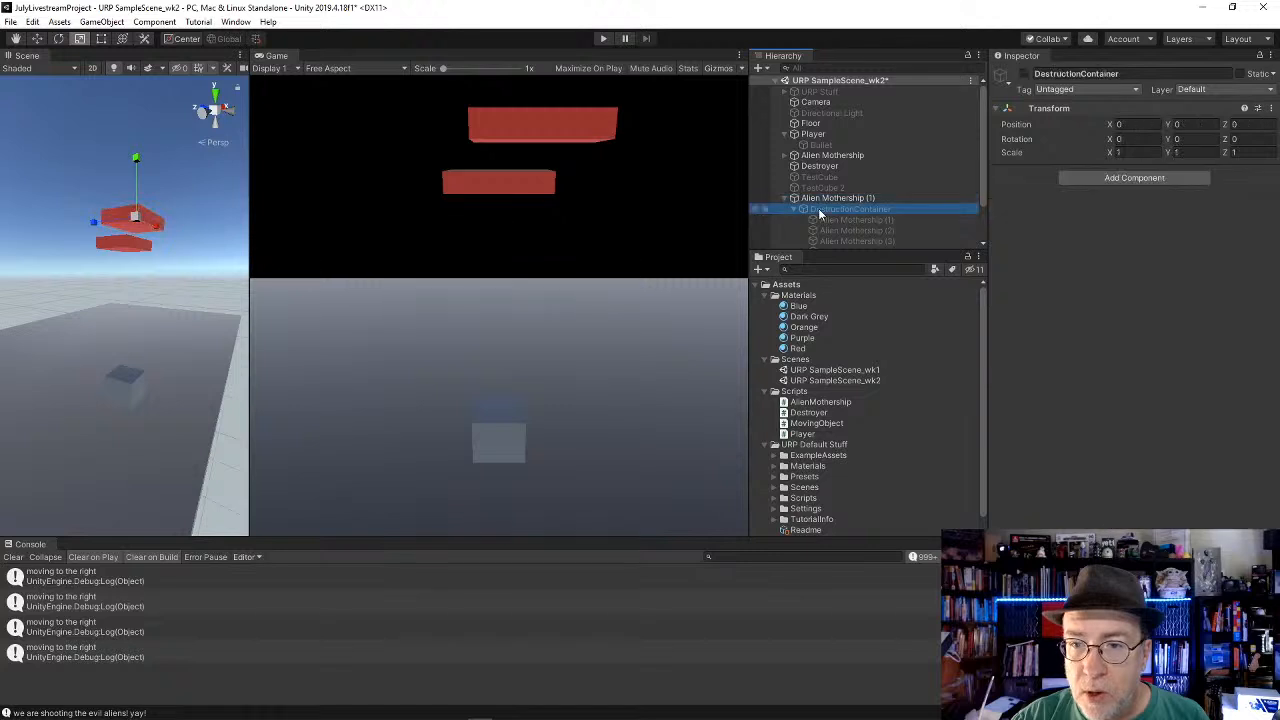
scroll(866, 217, "down", 3)
left_click(892, 168)
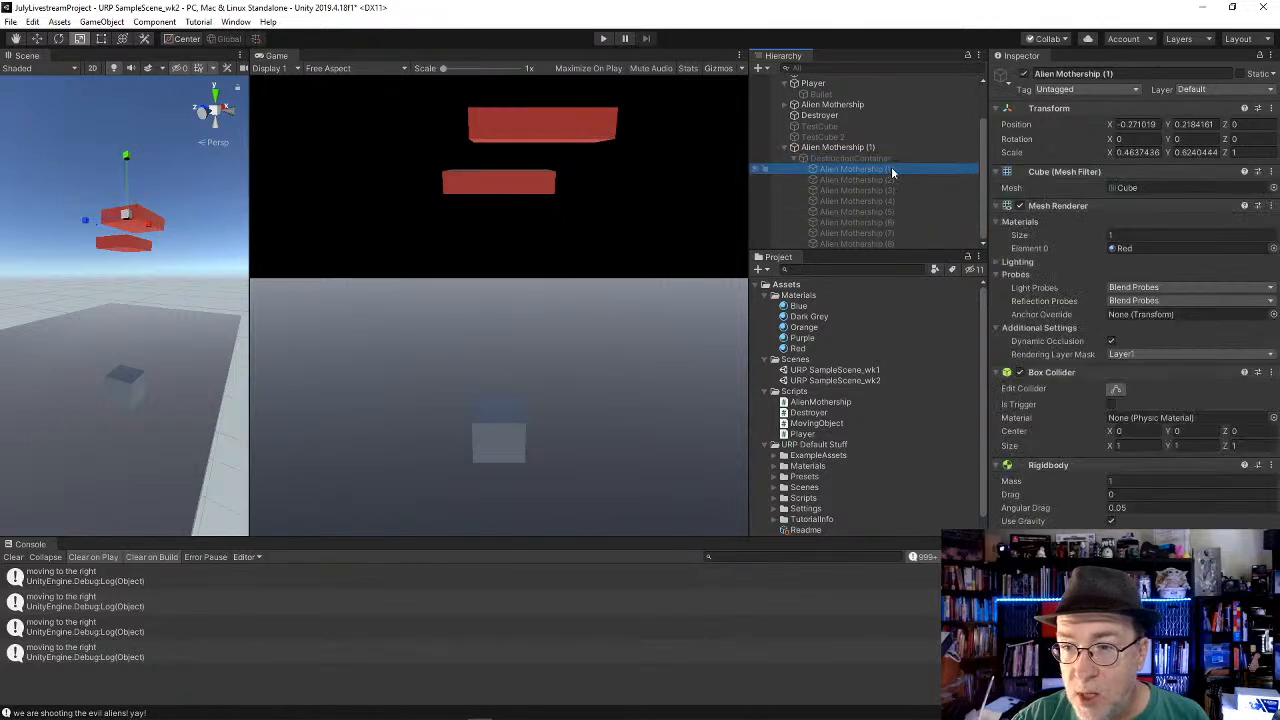
left_click(898, 158)
left_click(1023, 73)
Step: Duplicate the eight destruction pieces inside the copy's DestructionContainer and reposition the duplicates
left_click(880, 168)
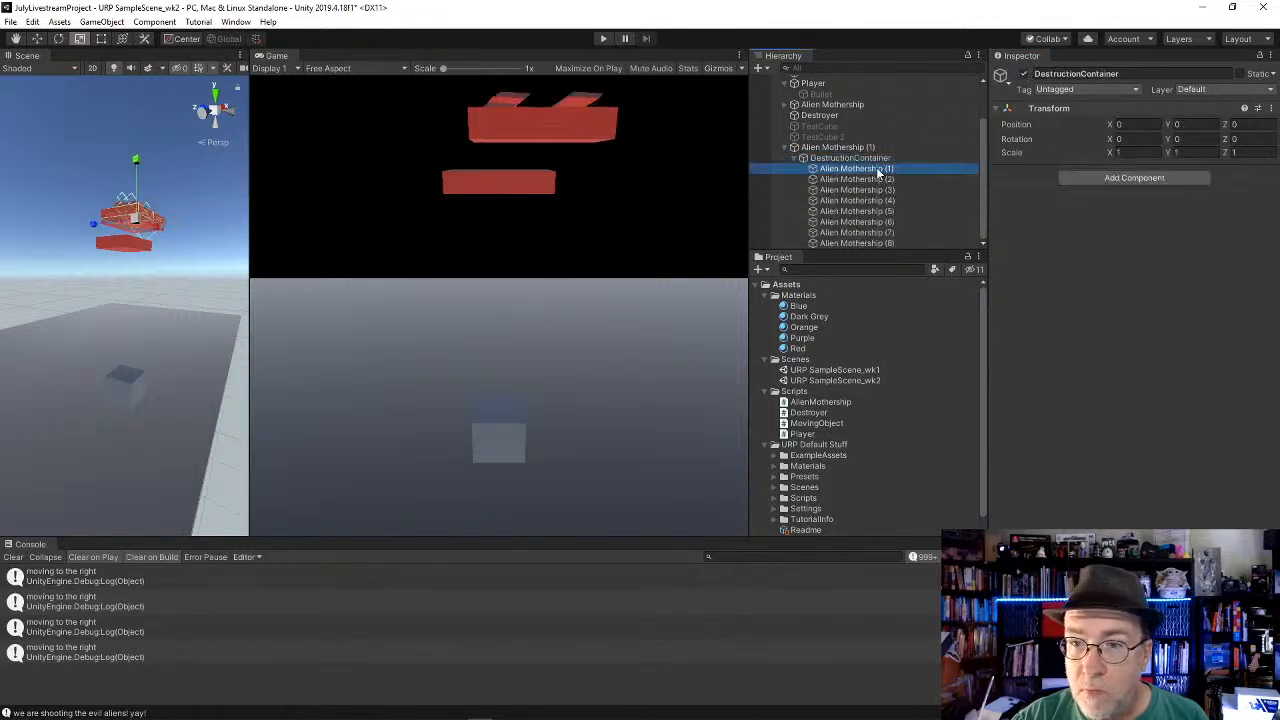
left_click(874, 242, "shift")
key("ctrl+d")
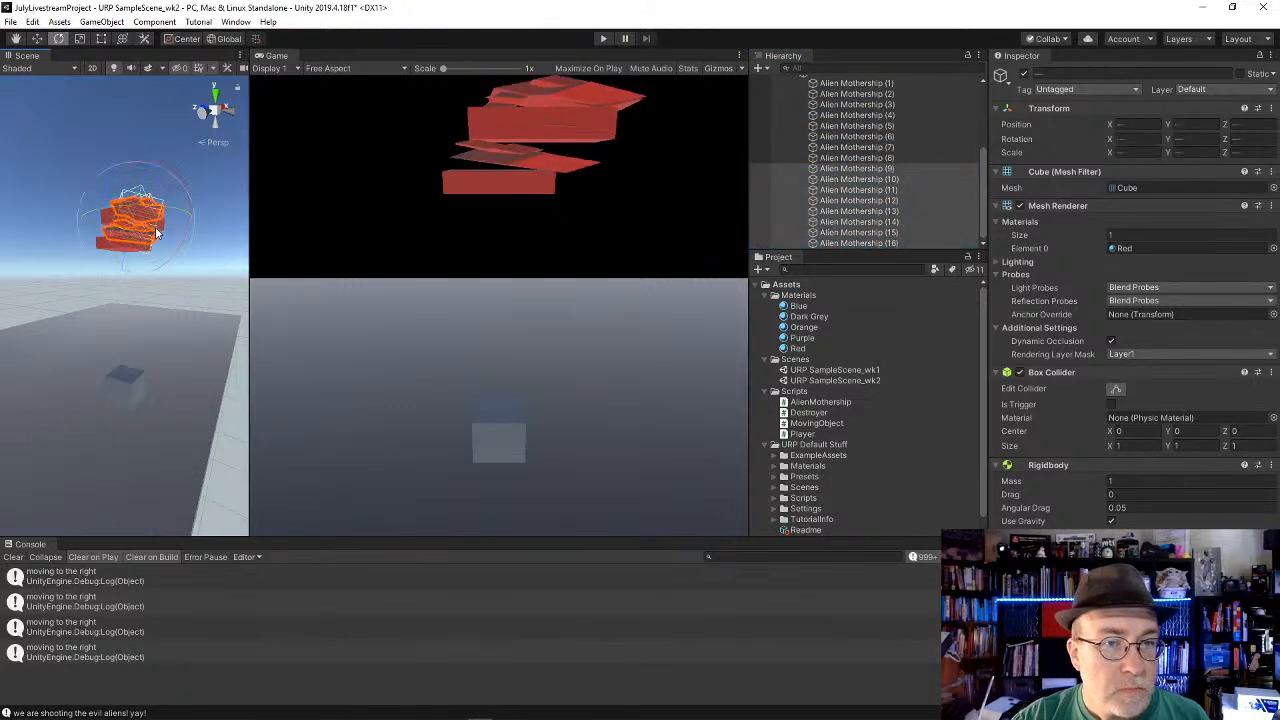
key("w")
left_click(140, 175)
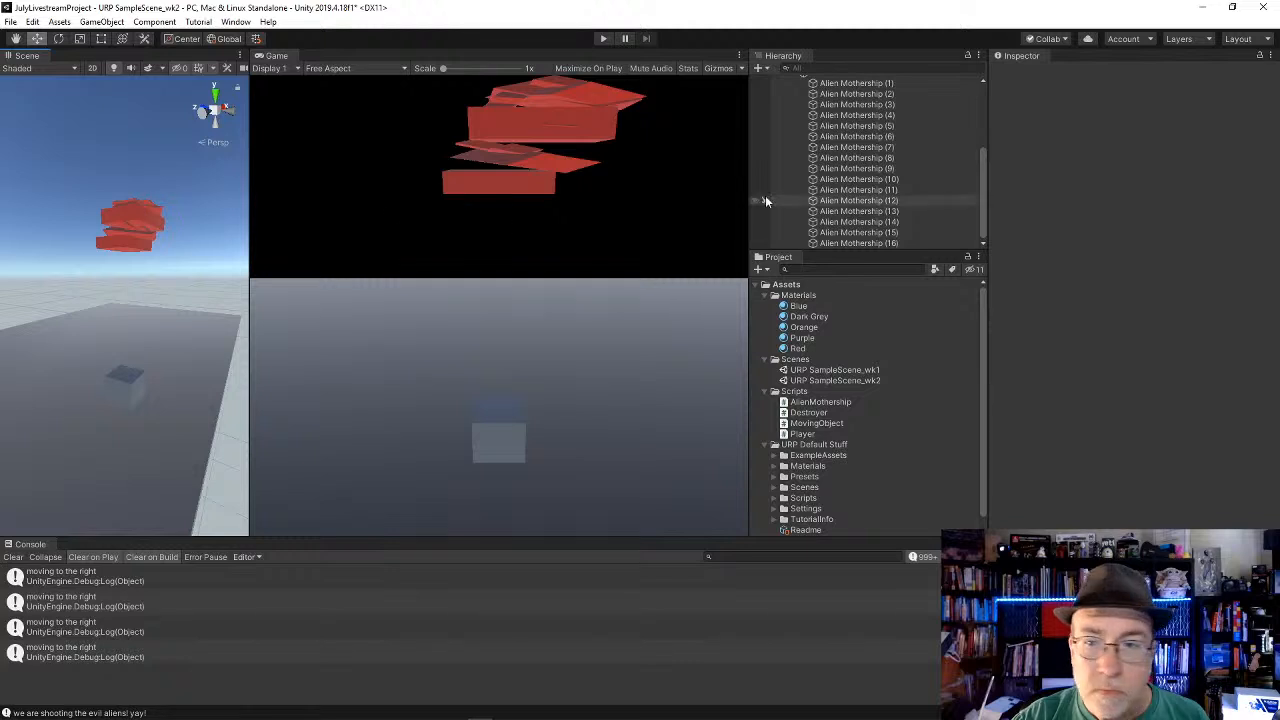
Step: Select a scattered set of destruction pieces, including (4), (6), (10), (11), (14) and (15), and move them slightly upward
left_click(857, 158)
left_click(877, 211, "shift")
left_click(880, 221)
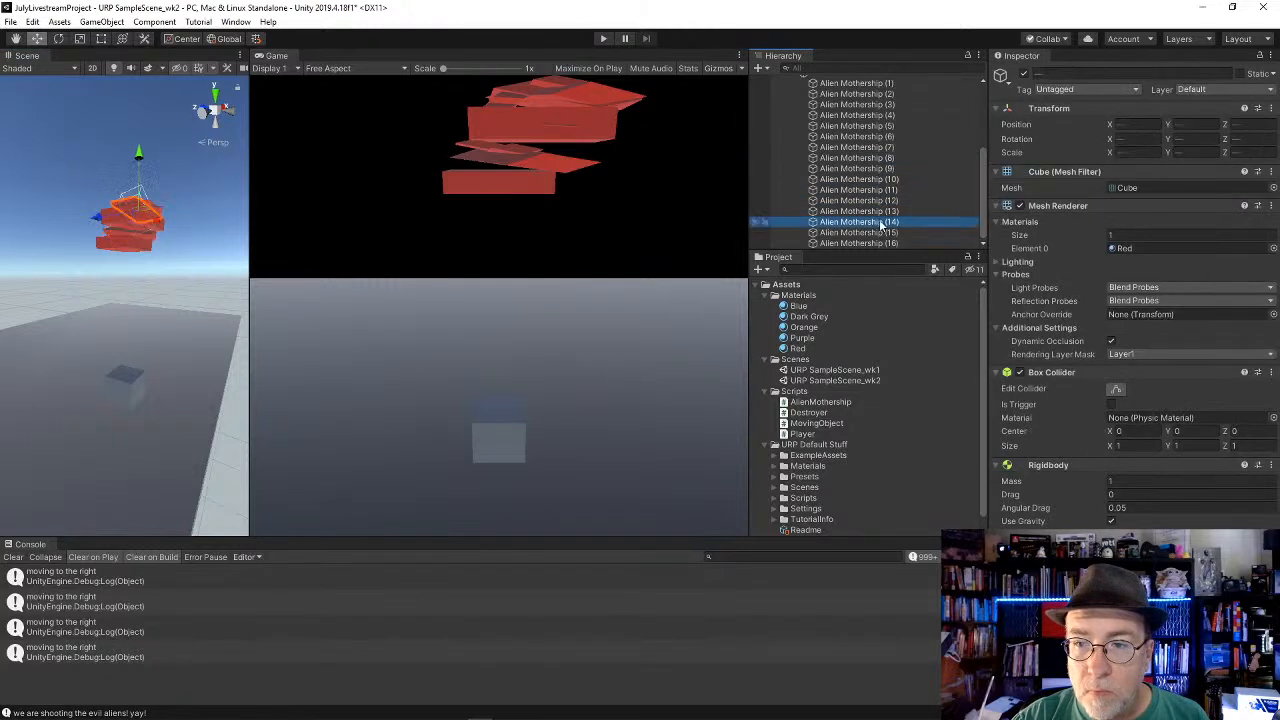
left_click(869, 188)
left_click(869, 137, "ctrl")
left_click(869, 117, "ctrl")
left_click(870, 180, "ctrl")
left_click(870, 232, "ctrl")
left_click(868, 221, "ctrl")
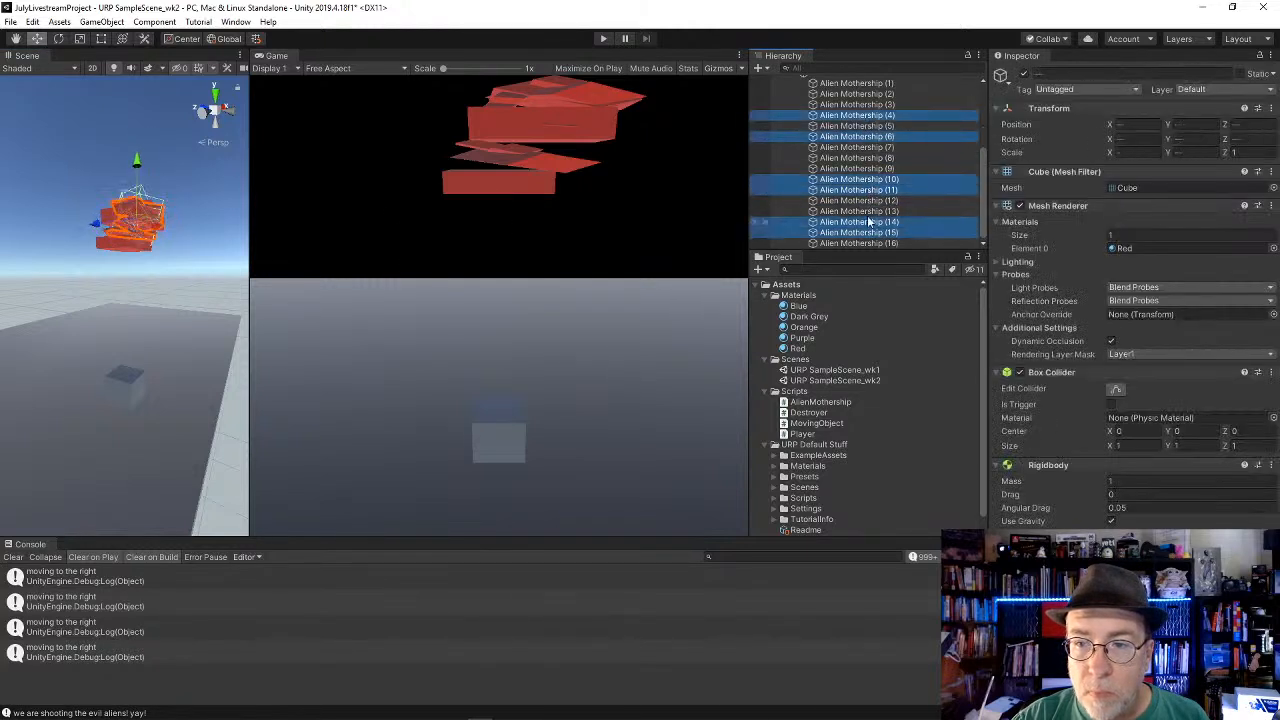
left_click(870, 211, "ctrl")
left_click(870, 200, "ctrl")
left_click_drag(138, 163, 137, 152)
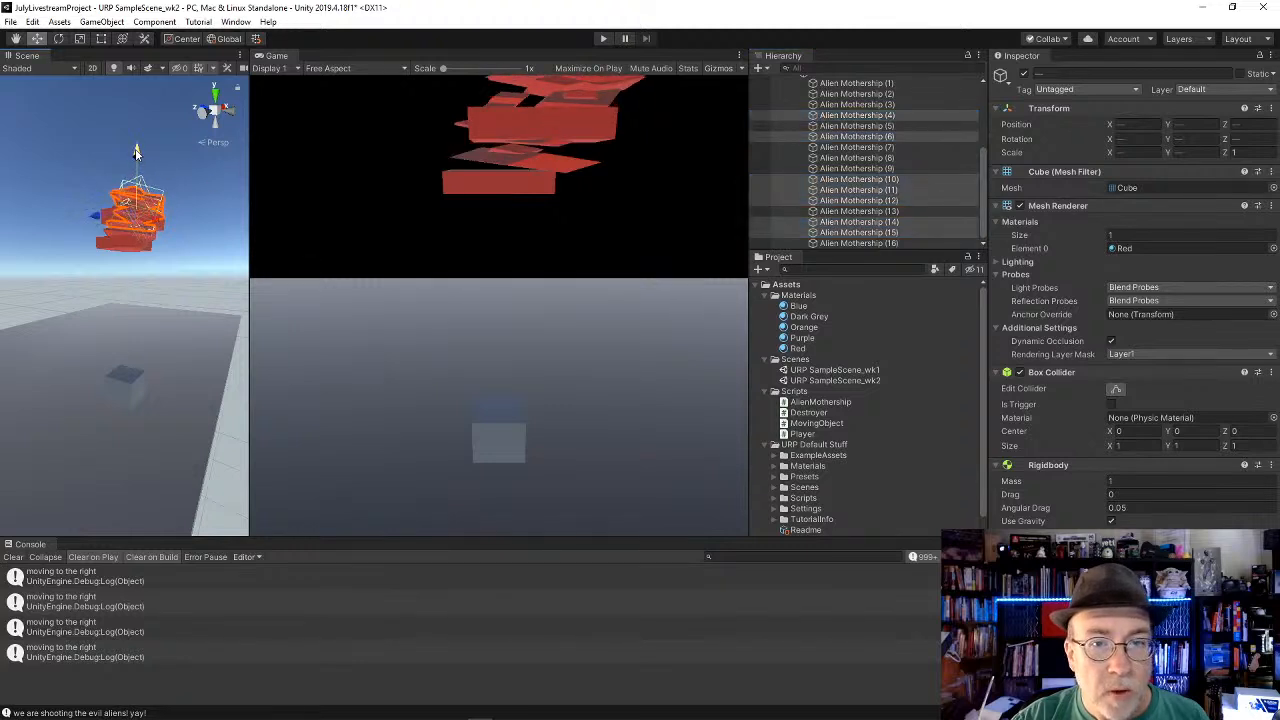
Step: Apply the Orange material to Alien Mothership (1) and all 16 of its destruction pieces
scroll(959, 137, "up", 3)
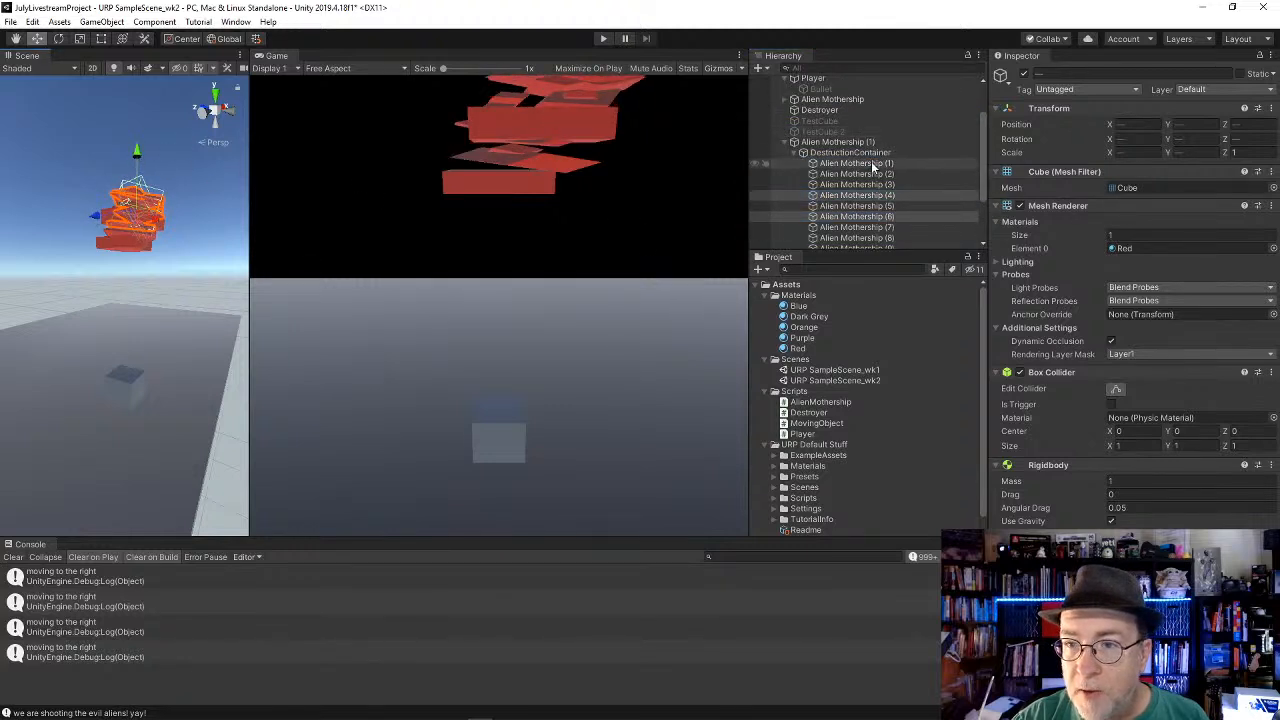
left_click(871, 163)
scroll(875, 200, "down", 3)
left_click(880, 242, "shift")
scroll(879, 209, "up", 4)
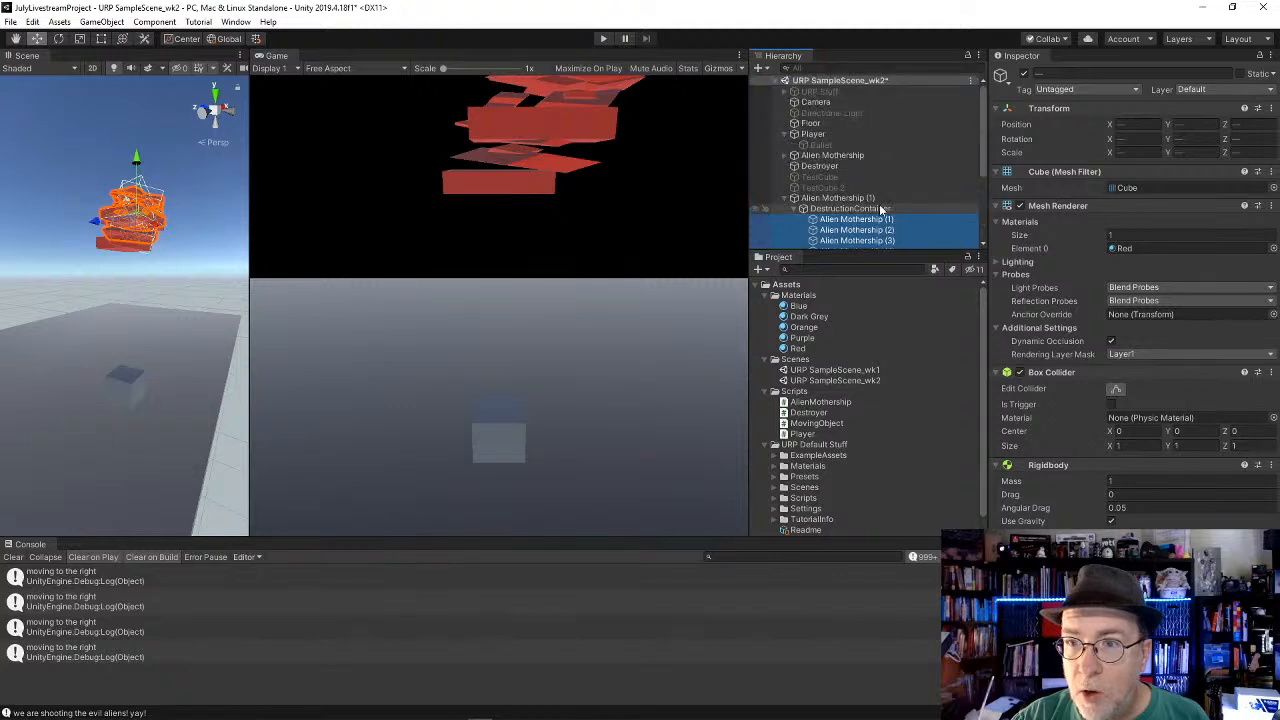
left_click(868, 199, "ctrl")
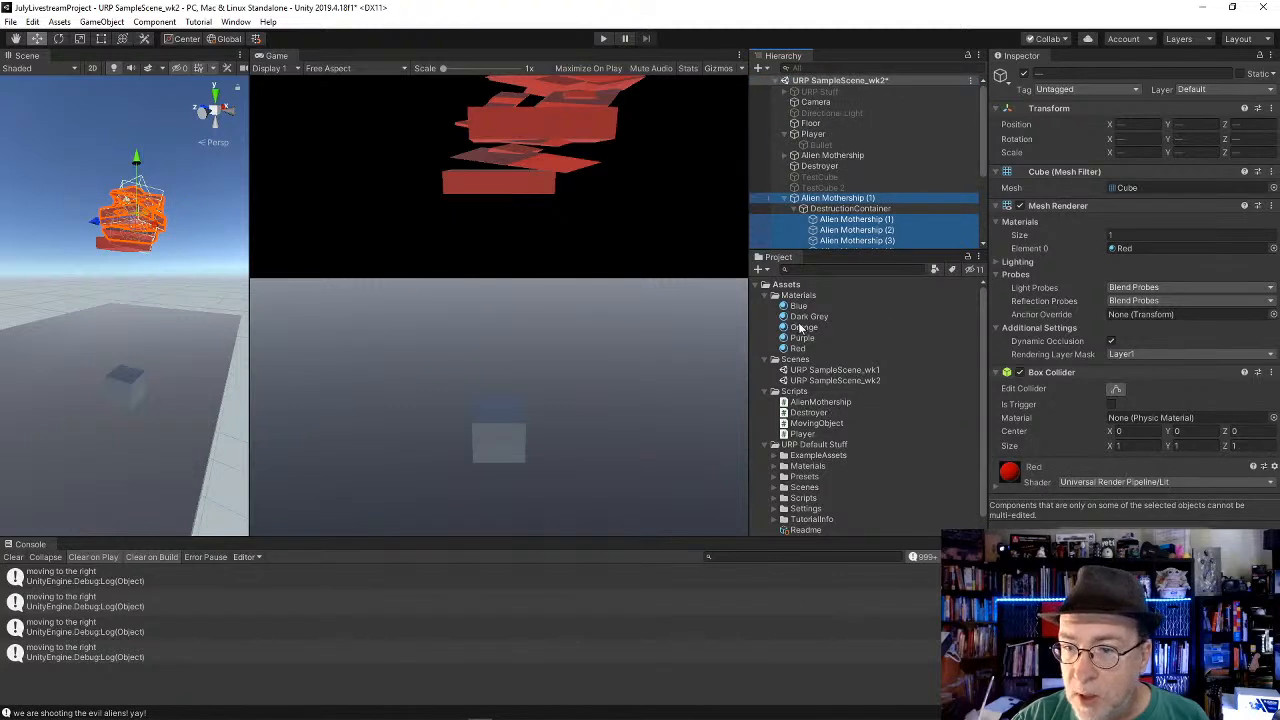
left_click_drag(800, 327, 1143, 248)
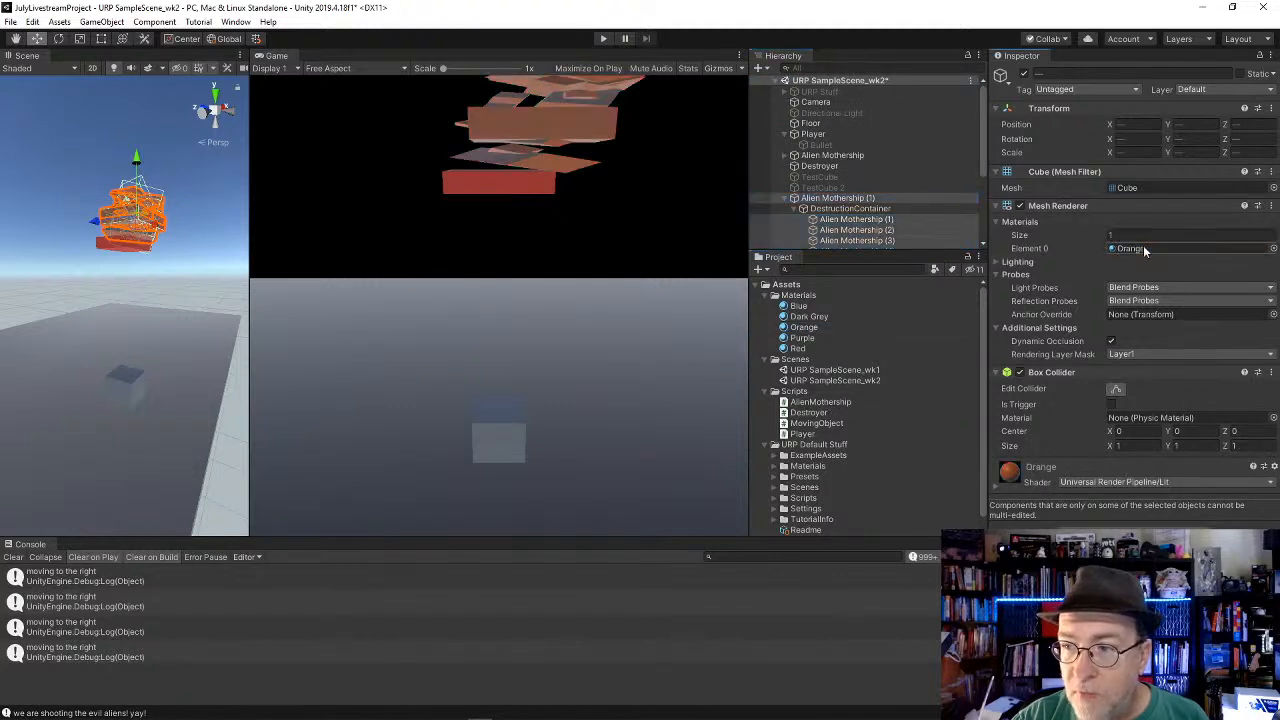
Step: Deactivate the DestructionContainer under Alien Mothership (1)
left_click(851, 219)
left_click(850, 209)
left_click(1024, 74)
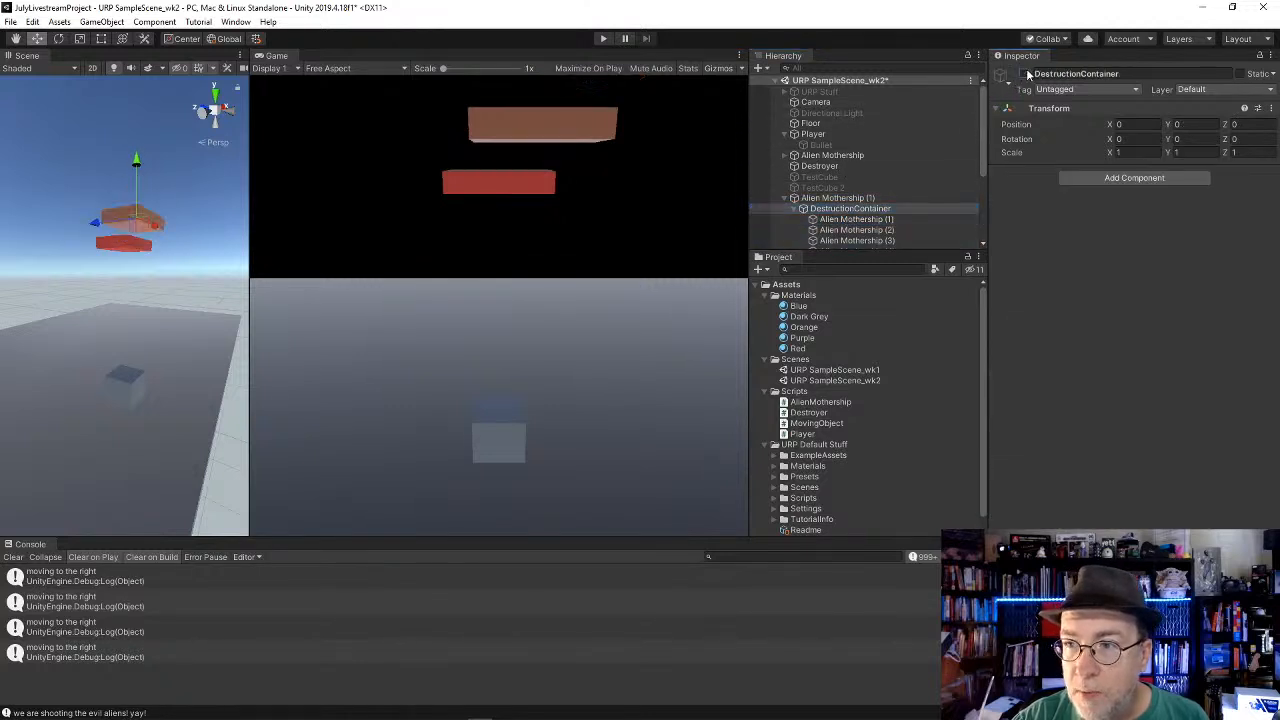
Step: Reorder Alien Mothership (1) directly below Alien Mothership in the hierarchy and collapse its children
left_click(858, 196)
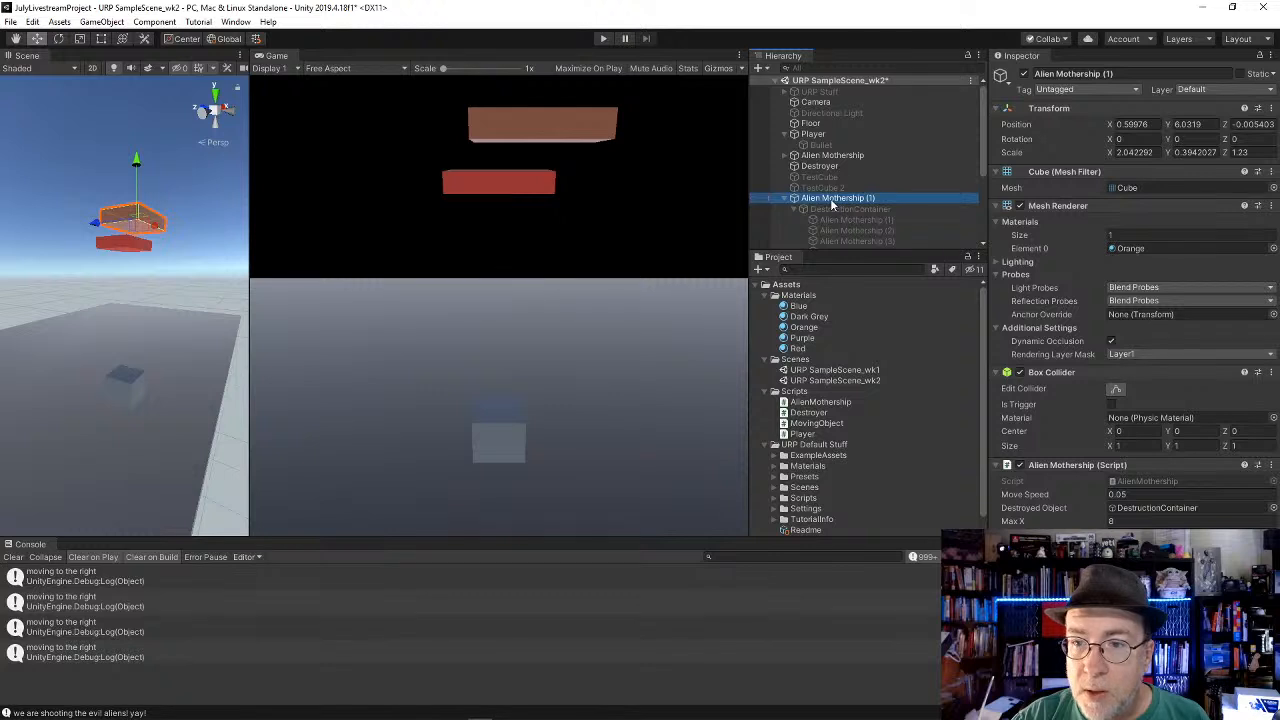
left_click_drag(842, 168, 827, 176)
left_click(785, 167)
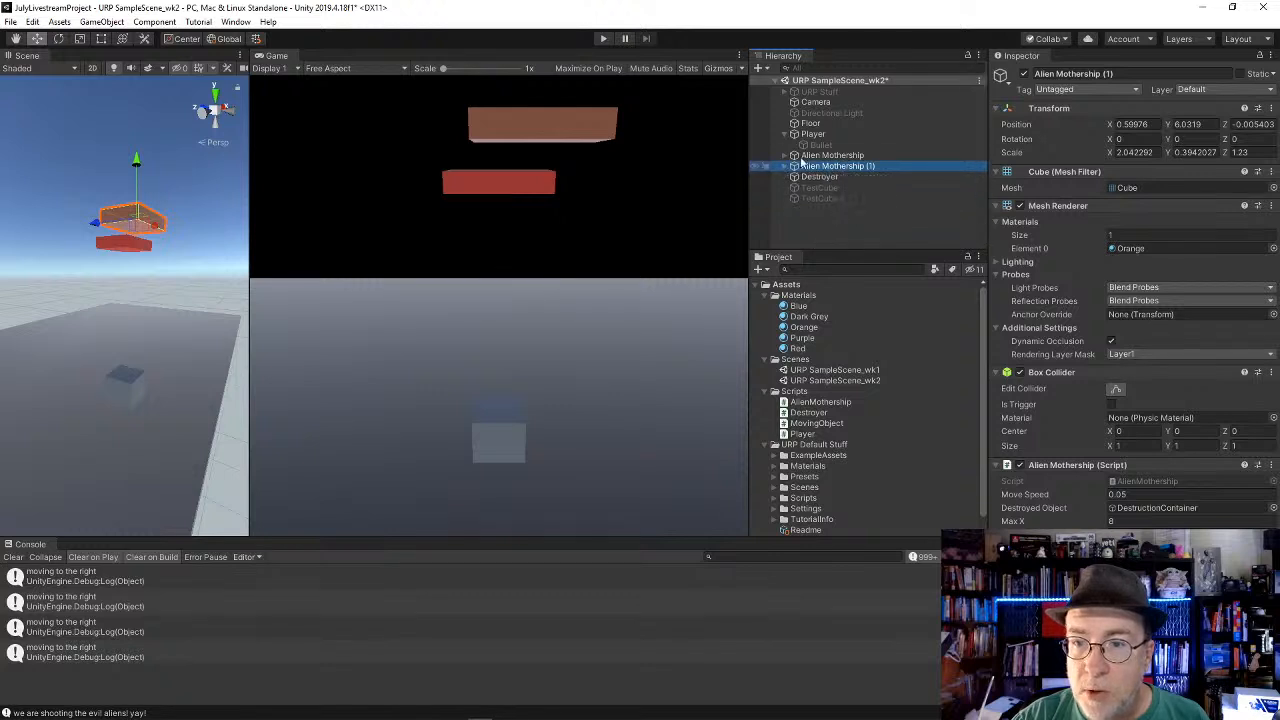
left_click(822, 147)
left_click(828, 157)
left_click(829, 168)
left_click(820, 177)
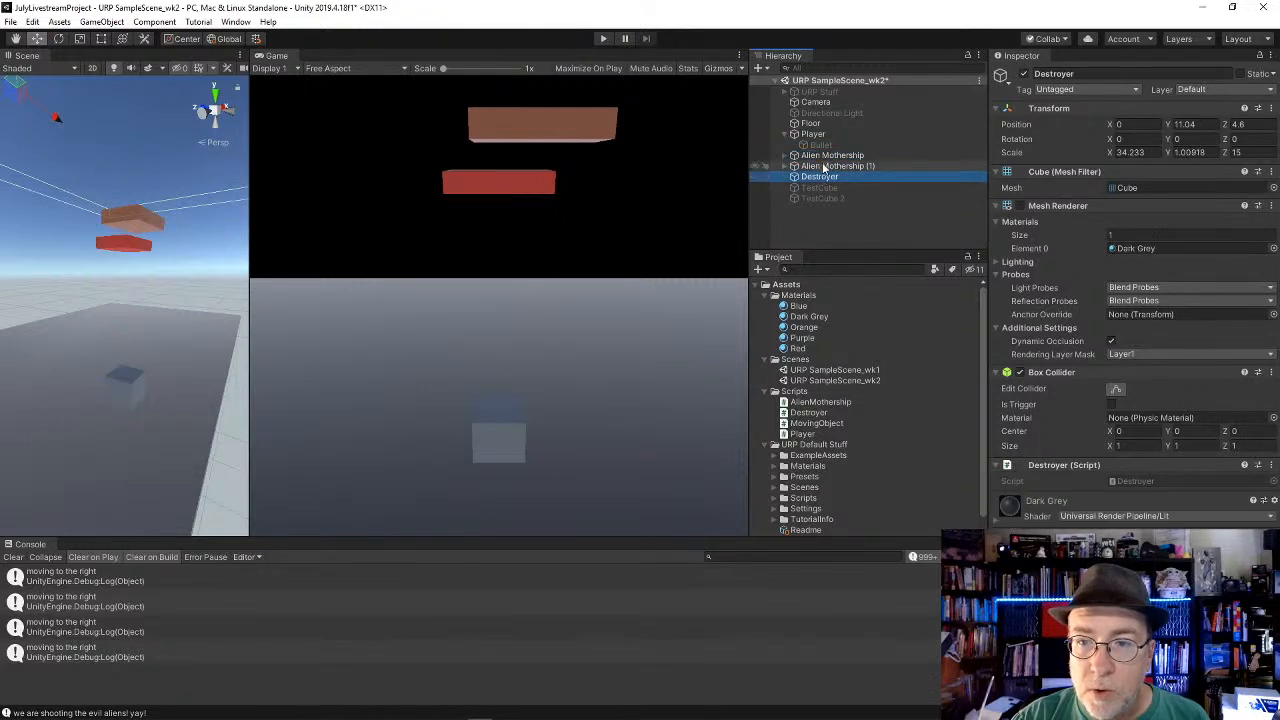
Step: Play-test the scene, moving the player left and right while firing bullets at the red Alien Mothership
left_click(830, 156)
left_click(602, 39)
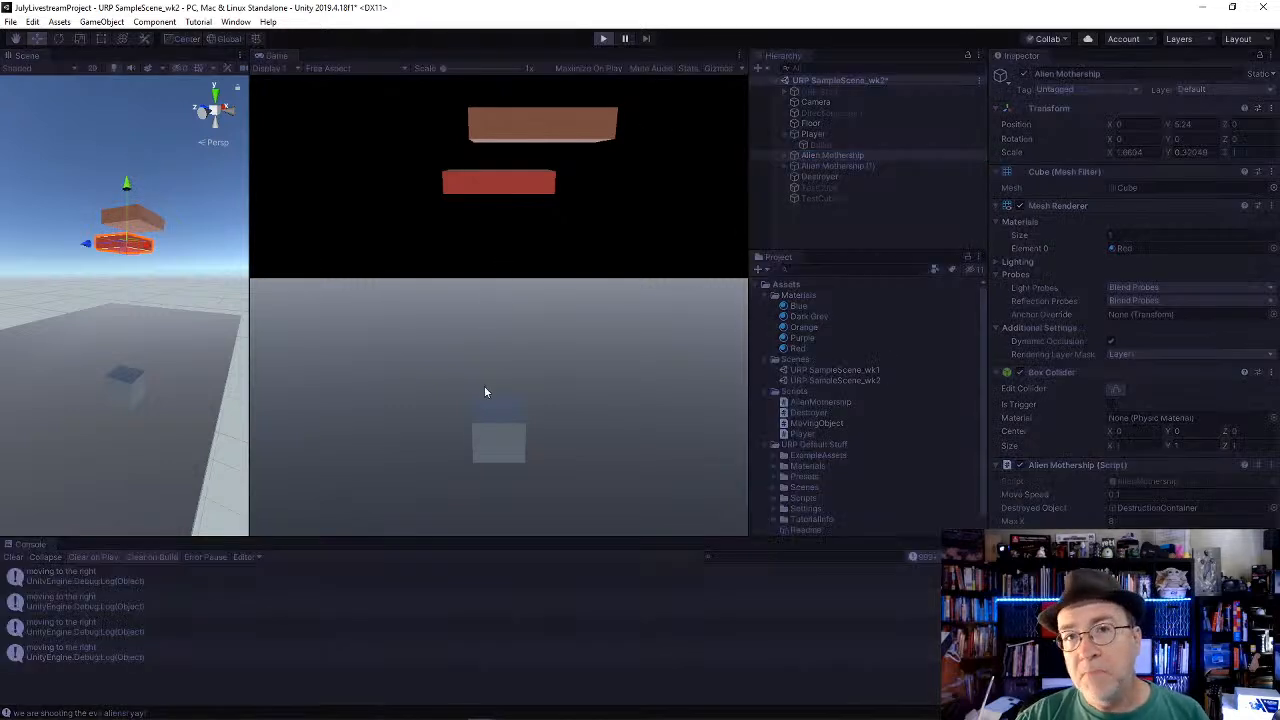
key("Left")
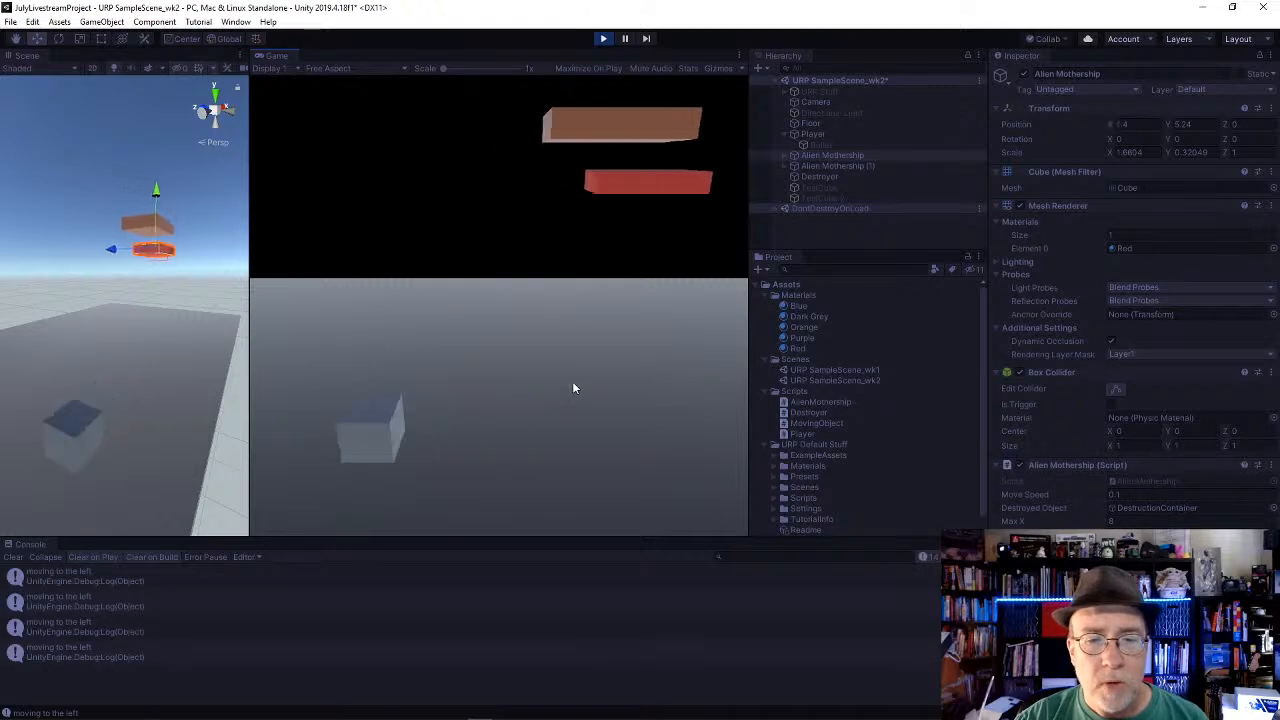
key("space")
key("Right")
key("space")
key("space")
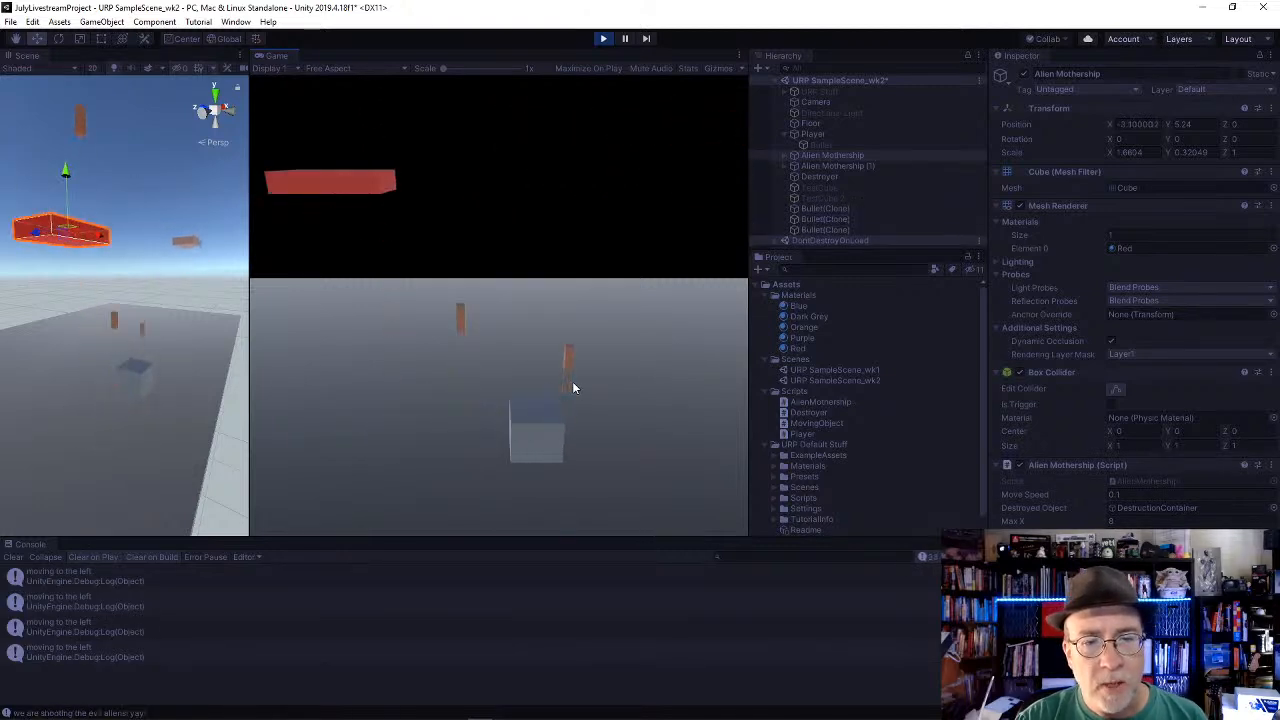
key("space")
key("Left")
key("space")
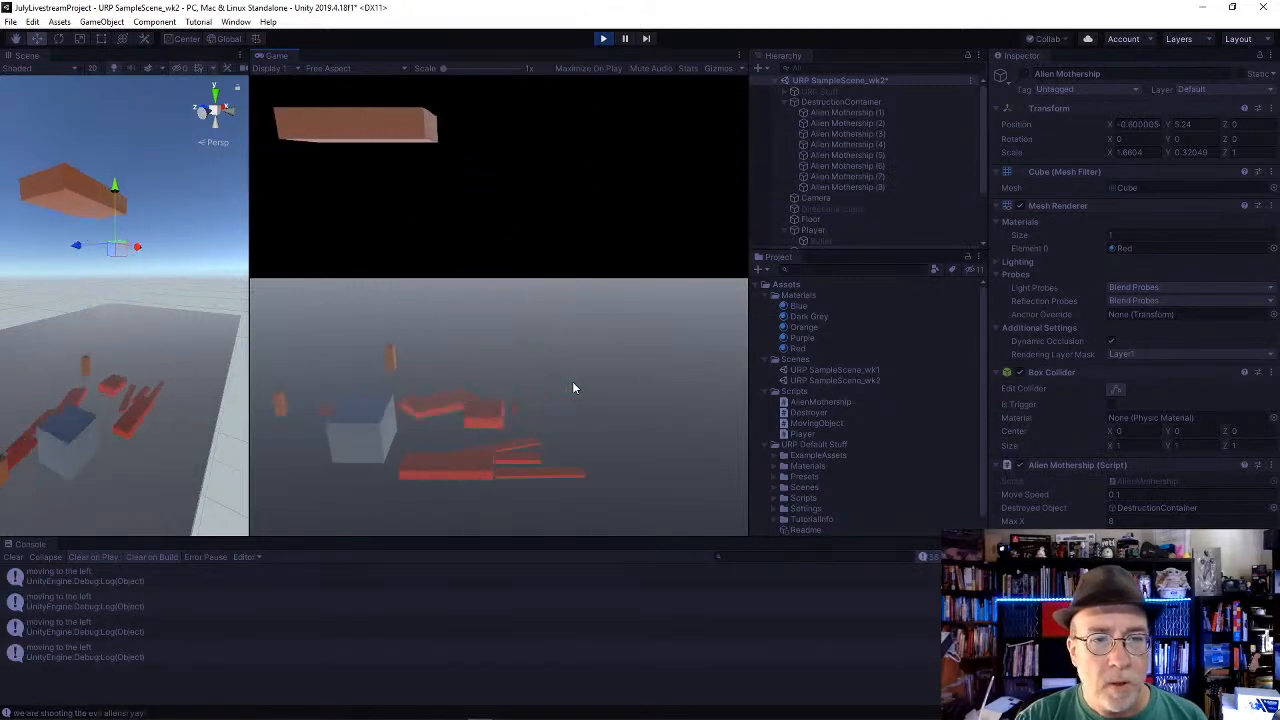
Step: Shoot the orange Alien Mothership (1), move the player through the fallen pieces, and end the play test
key("Right")
key("space")
key("Left")
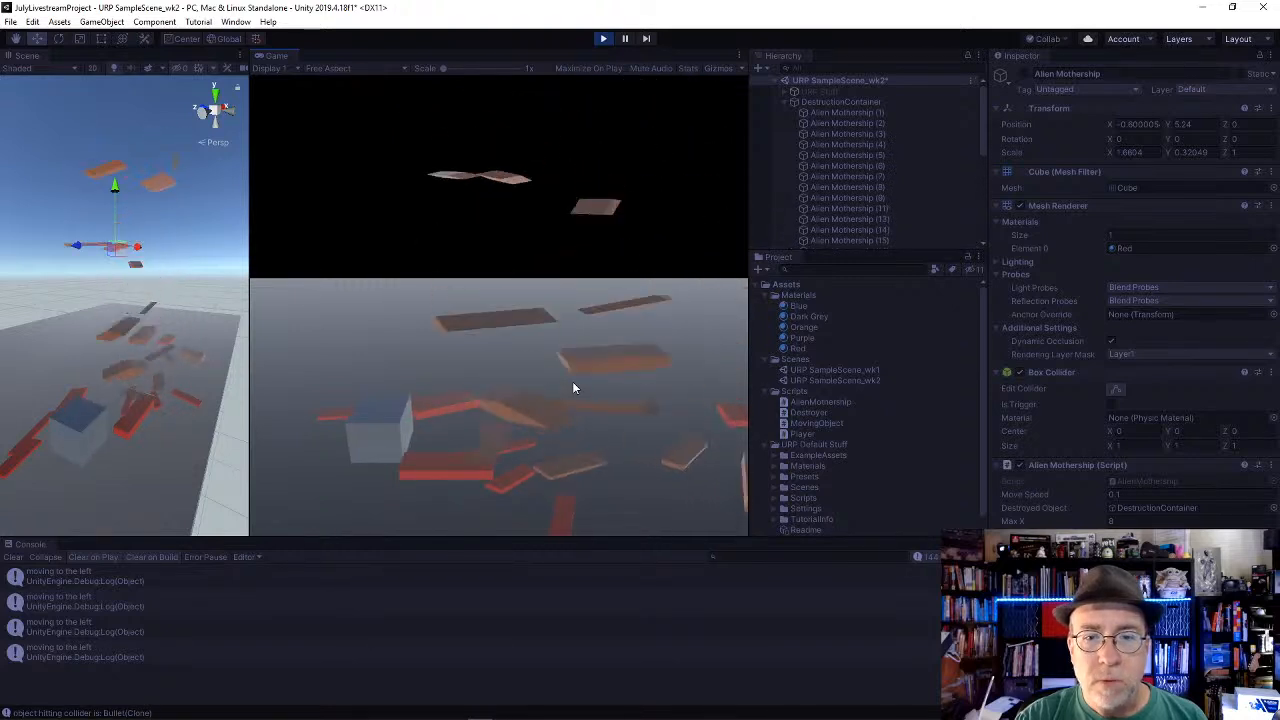
key("Right")
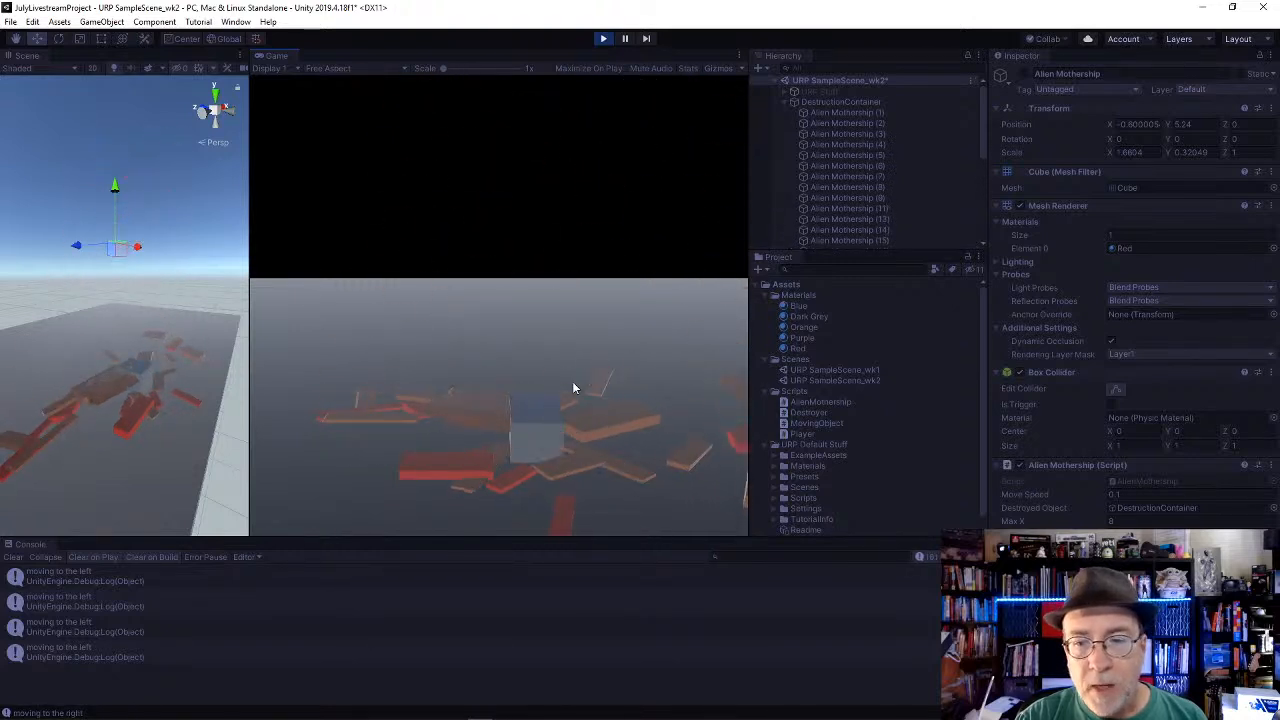
key("Left")
left_click(601, 39)
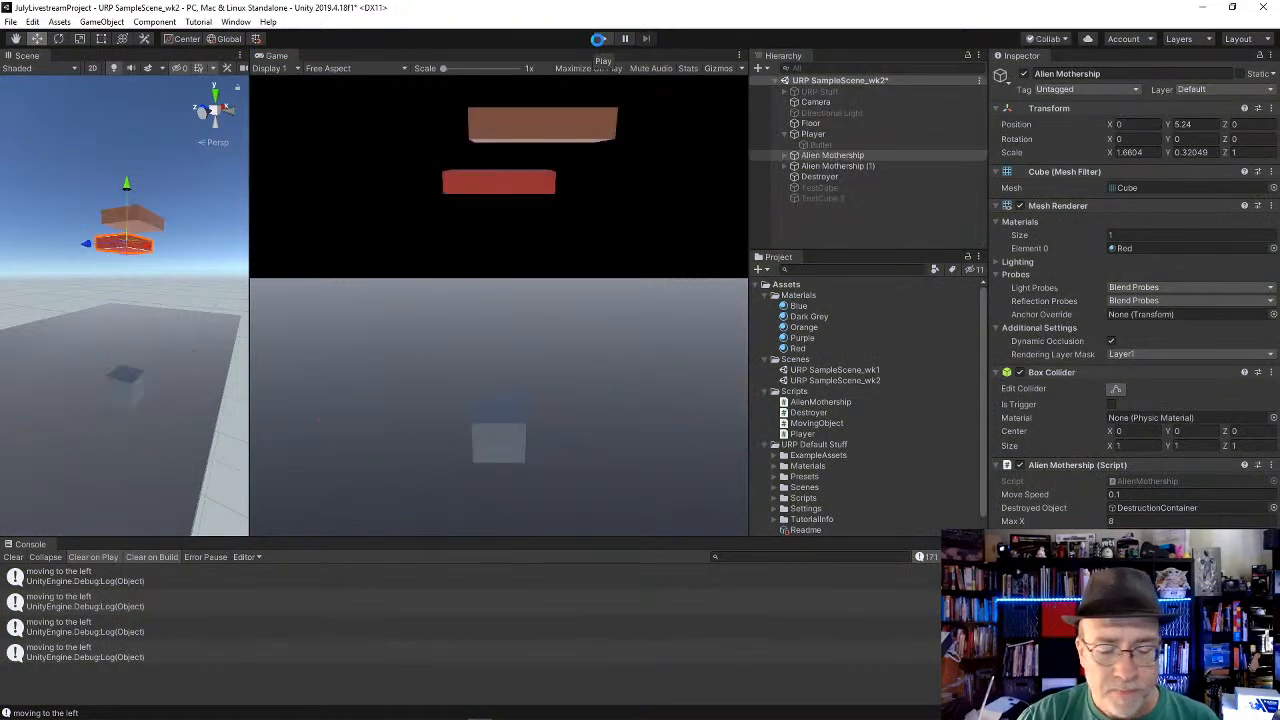
left_click(600, 39)
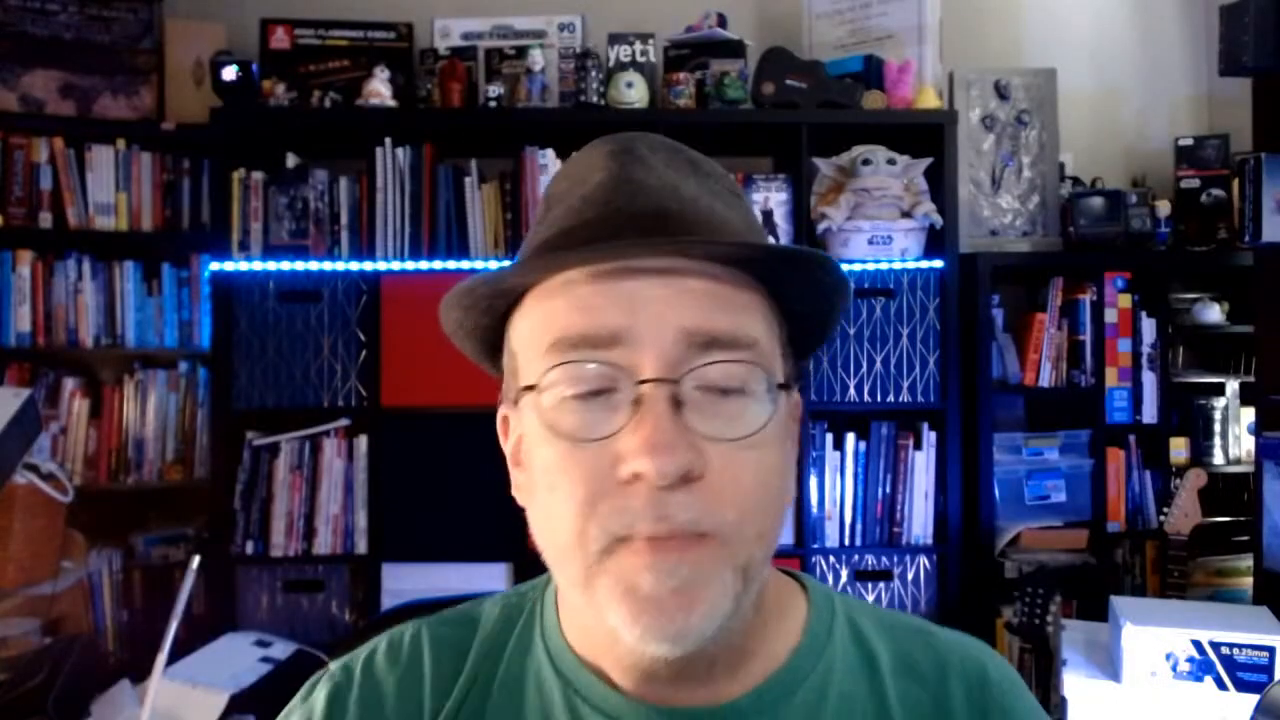